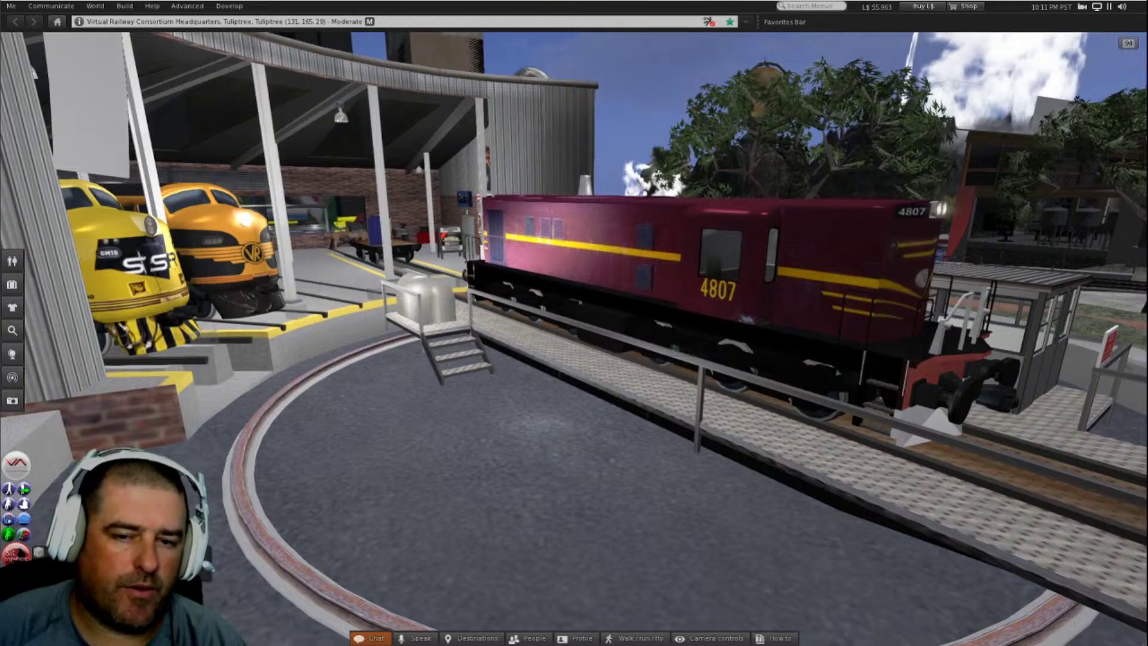
Step: Look over the maroon locomotive 4807 on the turntable from several angles and reset the camera
{"action": "key", "text": "Right"}
{"action": "key", "text": "Right"}
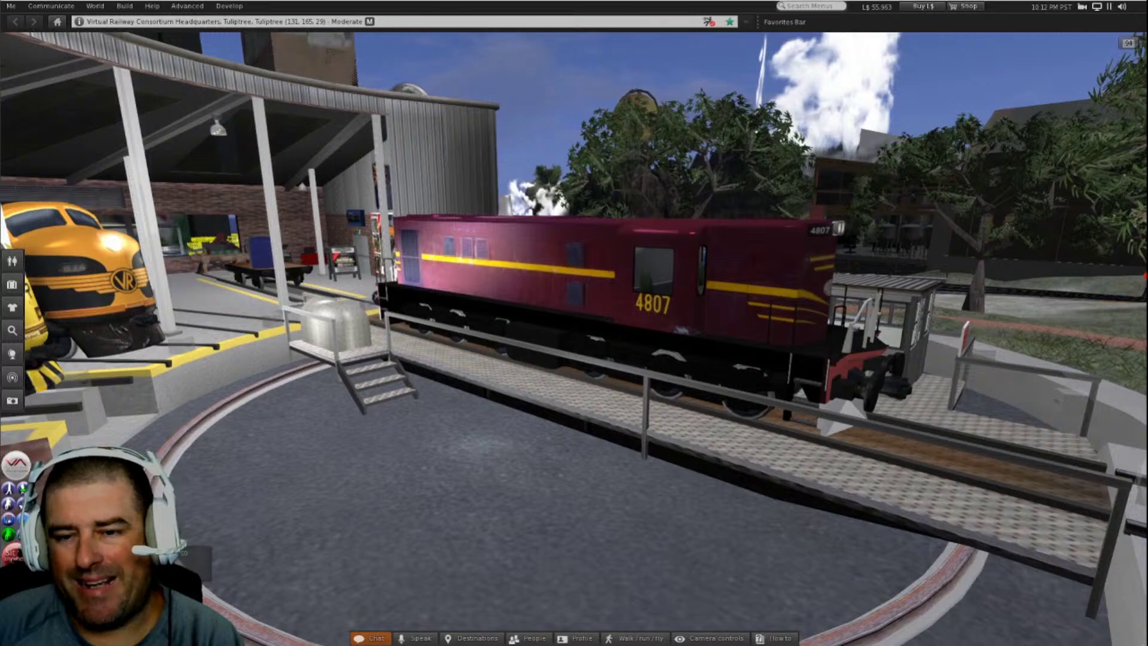
{"action": "left_click", "coordinate": [672, 332], "text": "alt"}
{"action": "scroll", "coordinate": [671, 332], "scroll_direction": "down", "scroll_amount": 2}
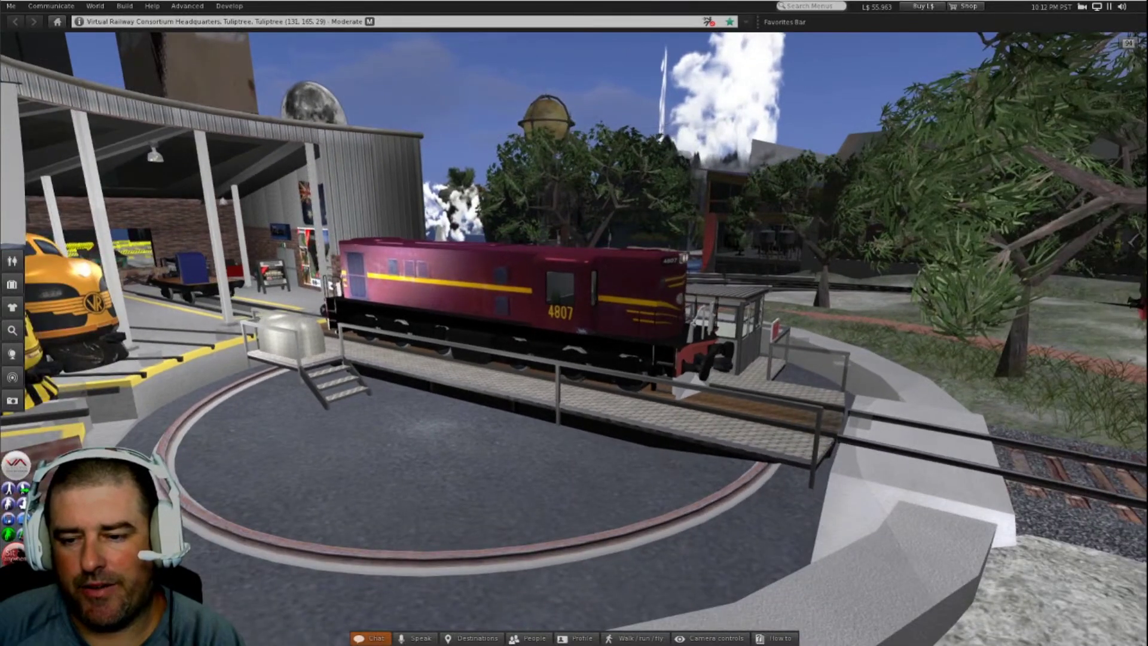
{"action": "key", "text": "Escape"}
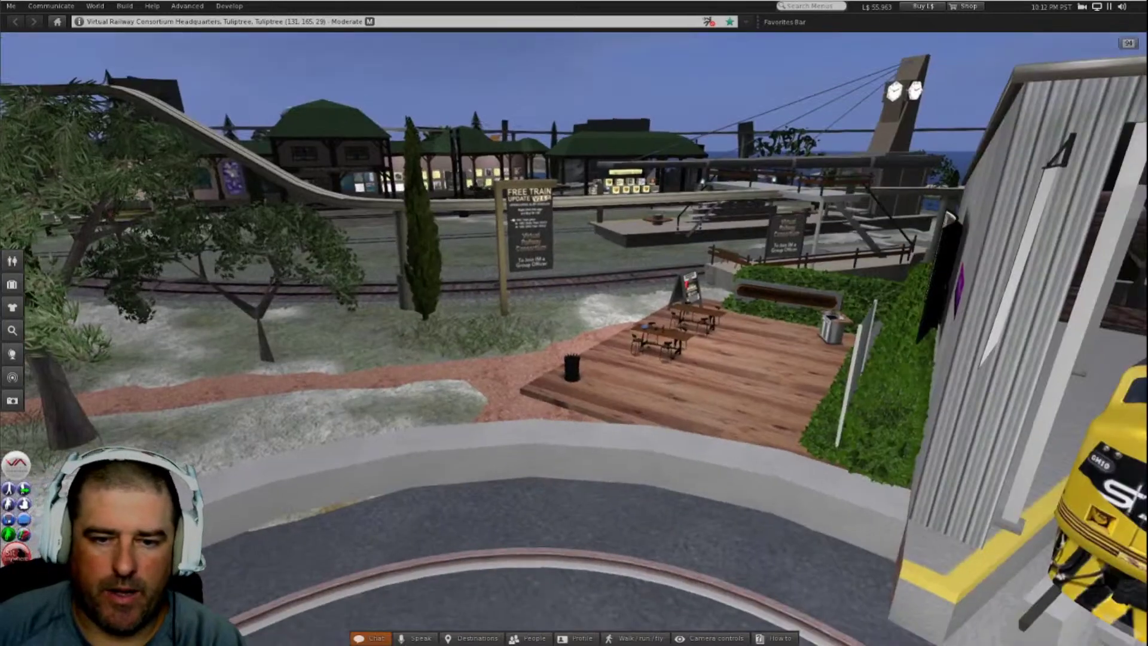
{"action": "key", "text": "Escape"}
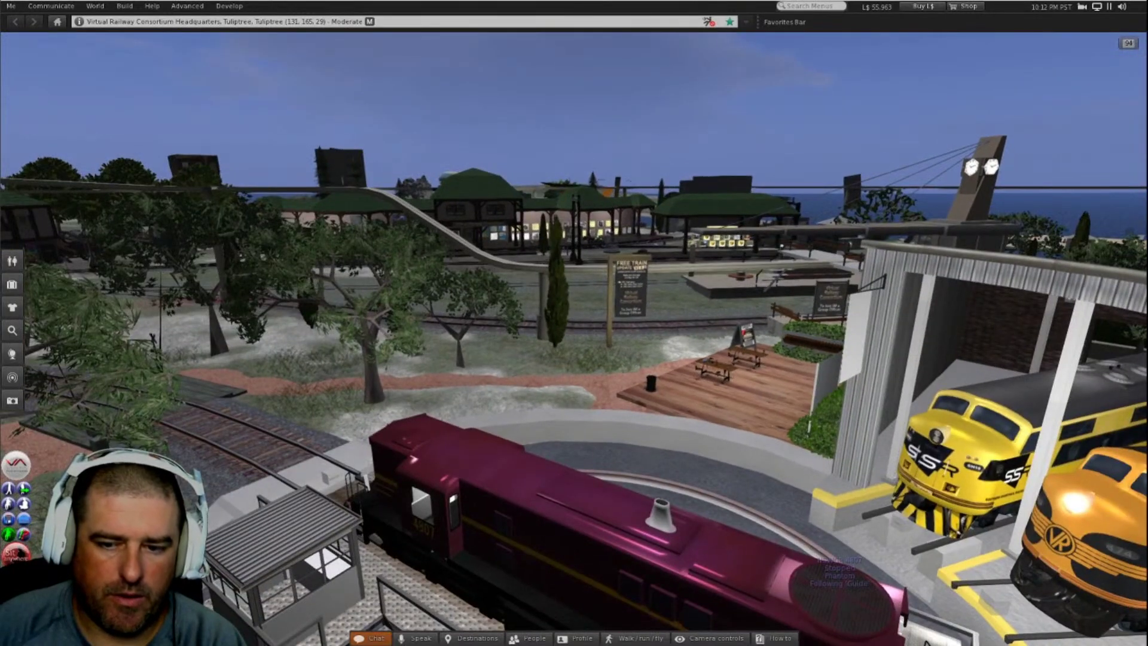
Step: Bring the camera from the turntable across the station grounds to the VRC Freebie Wall and the track beside the avatar
{"action": "scroll", "coordinate": [574, 339], "scroll_direction": "up", "scroll_amount": 4}
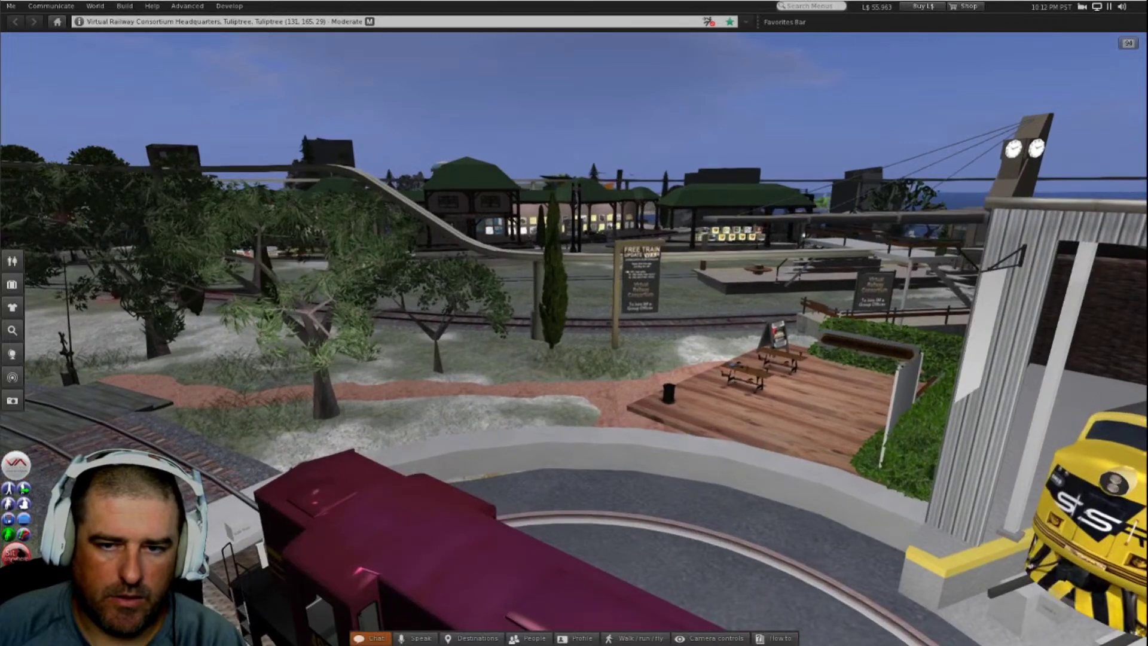
{"action": "scroll", "coordinate": [574, 339], "scroll_direction": "up", "scroll_amount": 1}
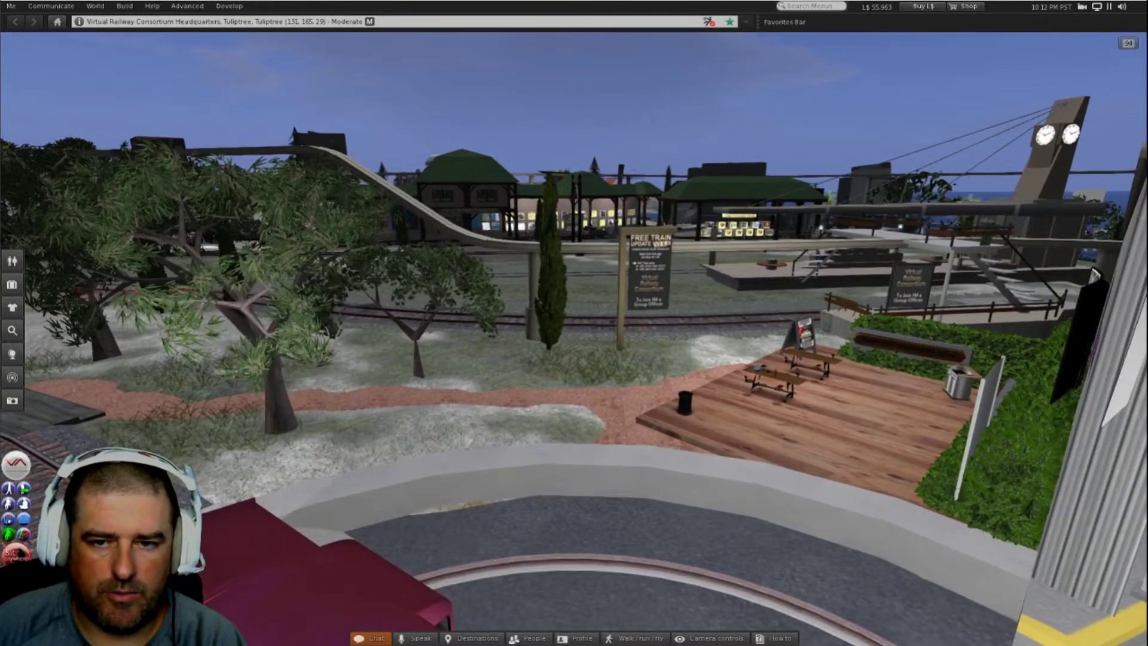
{"action": "left_click", "coordinate": [709, 232], "text": "alt"}
{"action": "scroll", "coordinate": [710, 232], "scroll_direction": "up", "scroll_amount": 6}
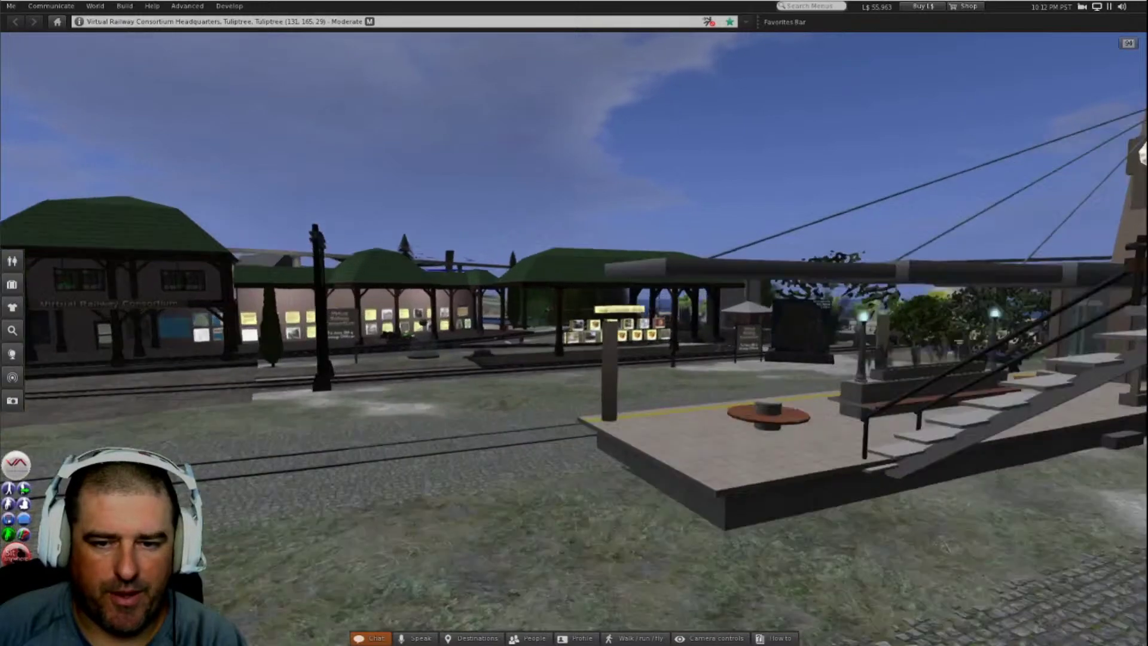
{"action": "scroll", "coordinate": [710, 232], "scroll_direction": "up", "scroll_amount": 5}
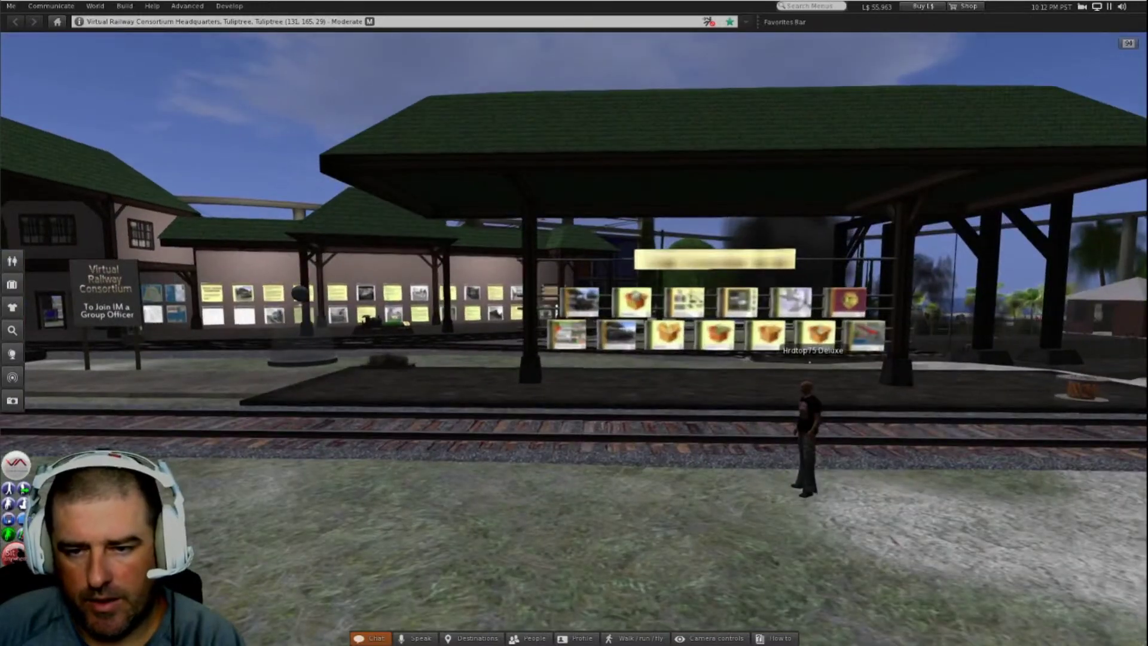
{"action": "left_click", "coordinate": [708, 338], "text": "alt"}
{"action": "scroll", "coordinate": [708, 338], "scroll_direction": "up", "scroll_amount": 2}
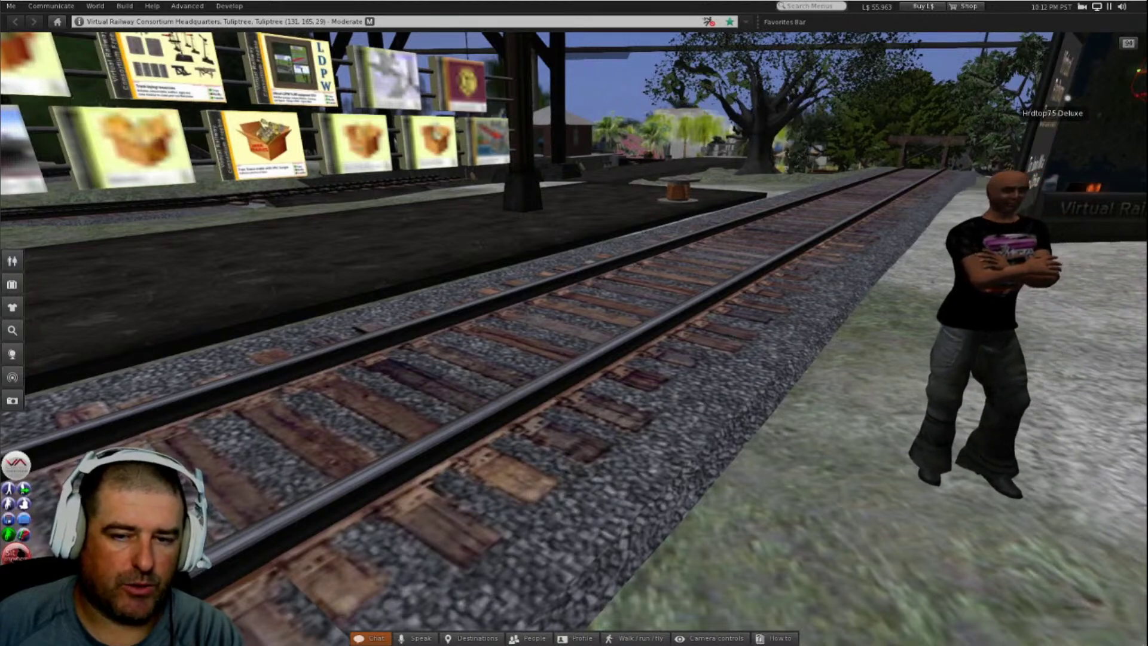
Step: Open the Atoll Railroad section beside the avatar for editing to show its outline on the track
{"action": "scroll", "coordinate": [574, 335], "scroll_direction": "down", "scroll_amount": 2}
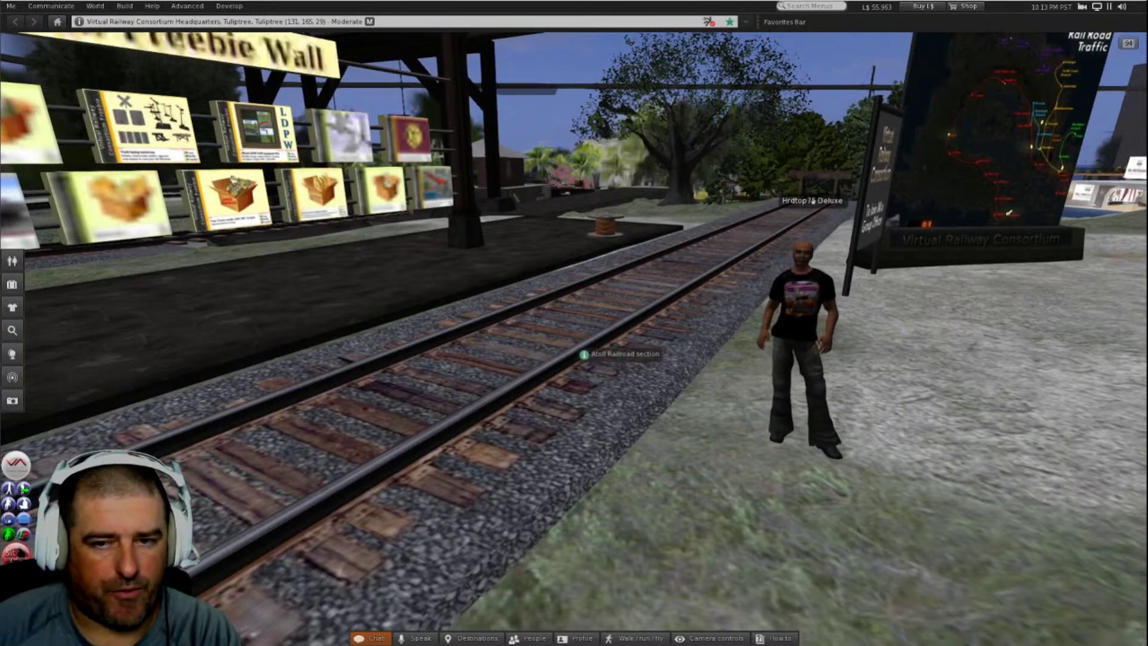
{"action": "right_click", "coordinate": [553, 357]}
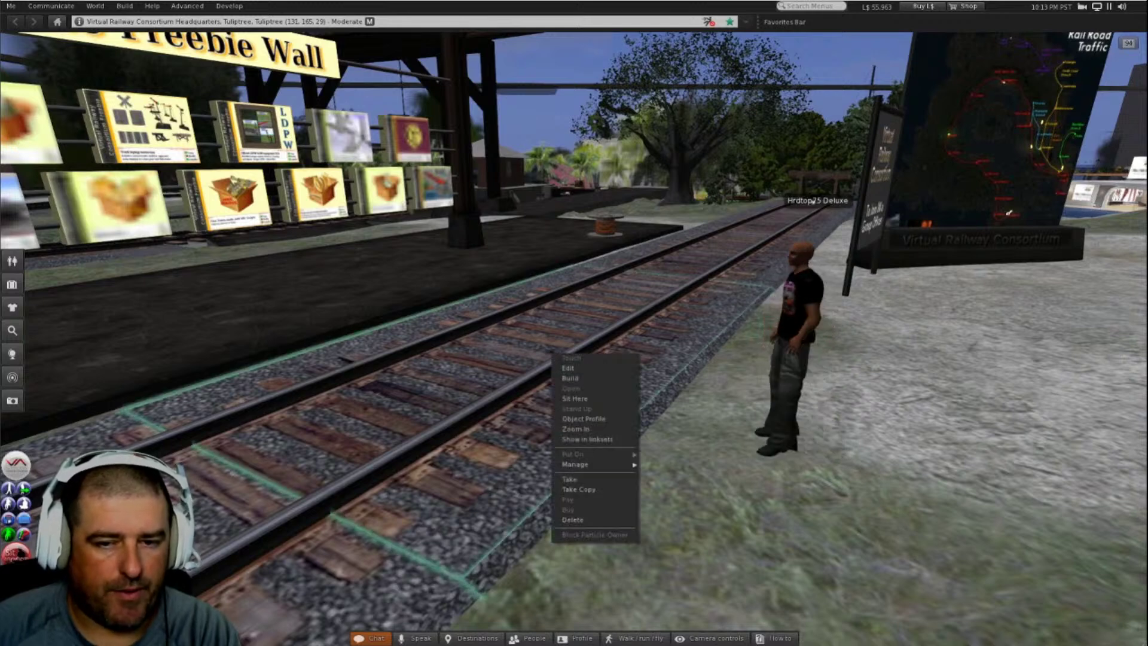
{"action": "left_click", "coordinate": [573, 378]}
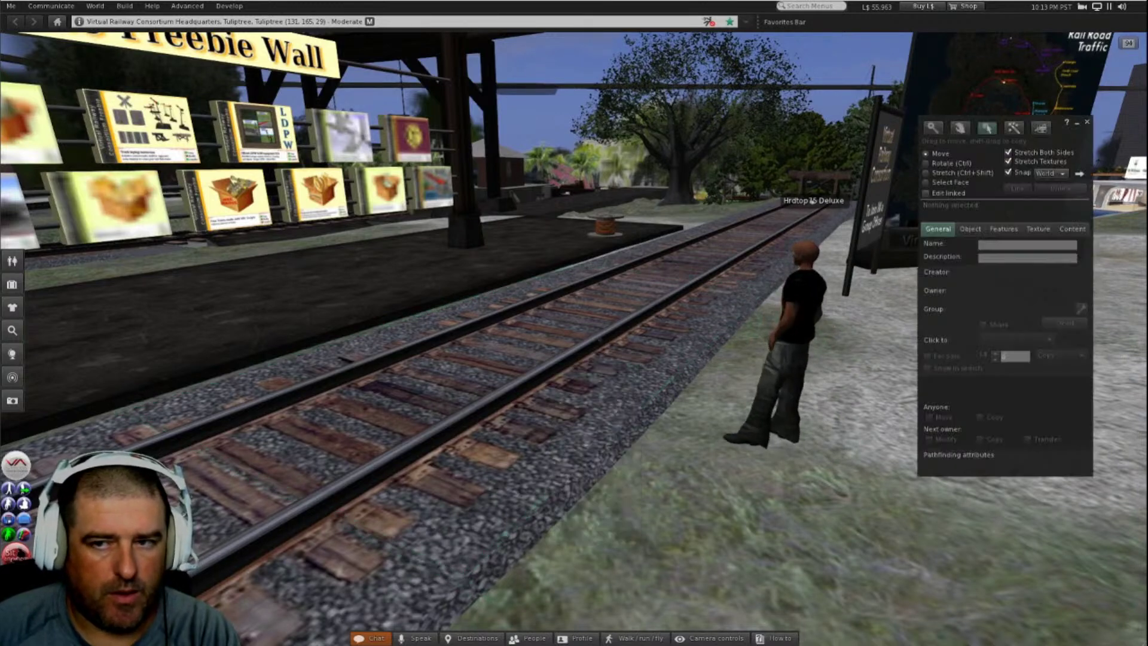
{"action": "right_click", "coordinate": [521, 350]}
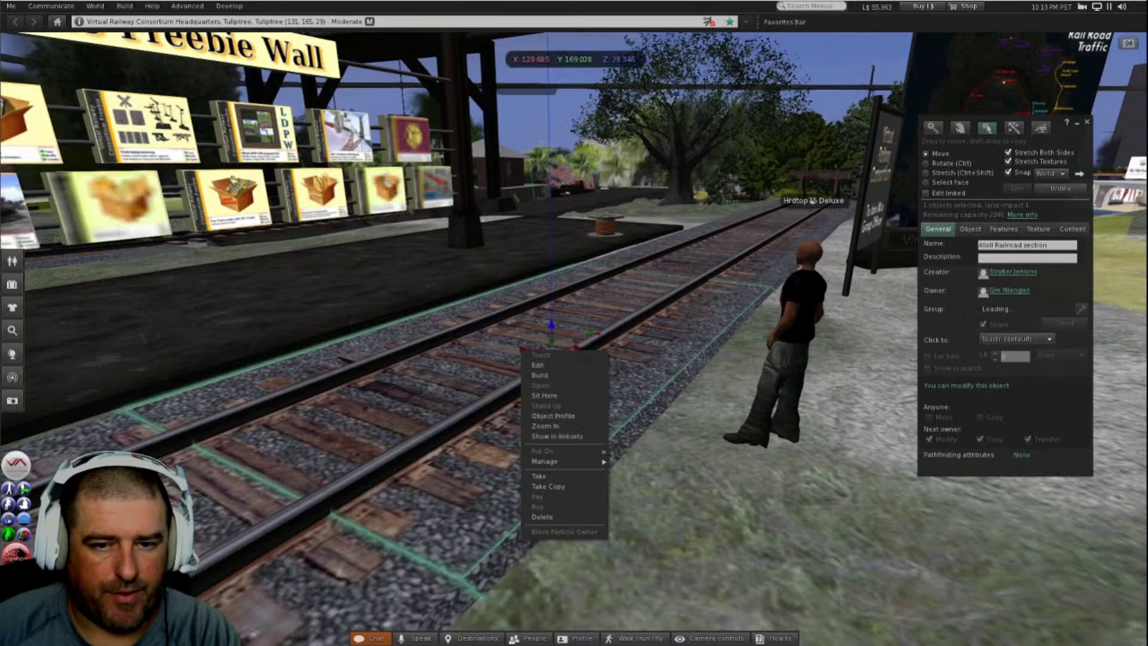
{"action": "left_click", "coordinate": [538, 364]}
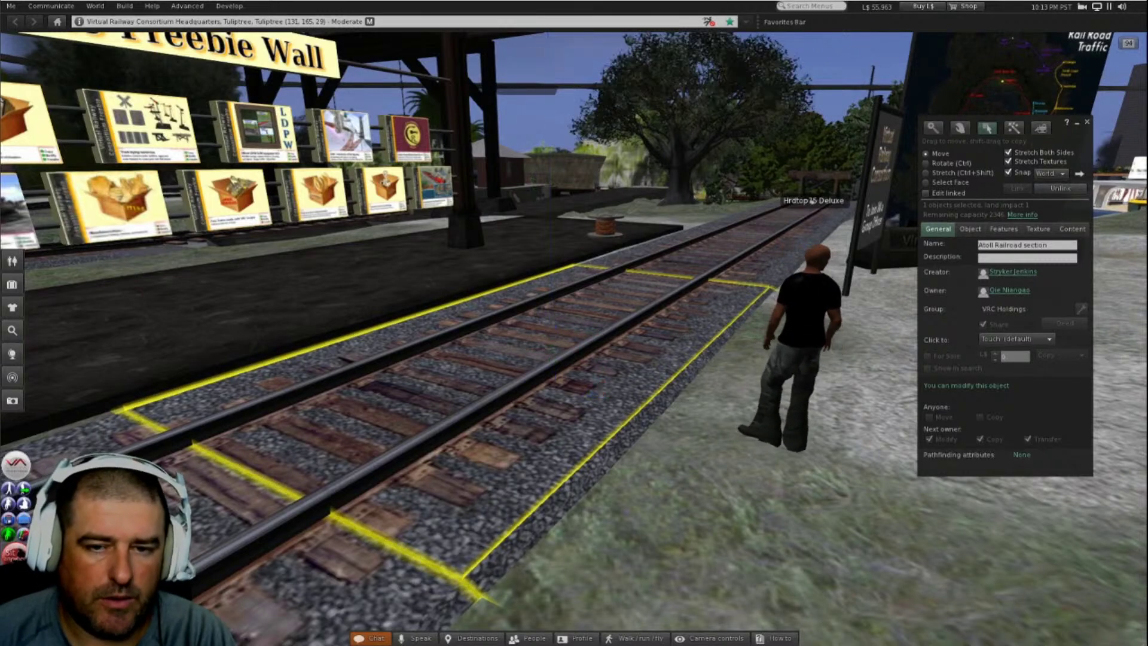
Step: Select the Guide object between the rails and view its outline lengthwise along the track
{"action": "right_click", "coordinate": [600, 302]}
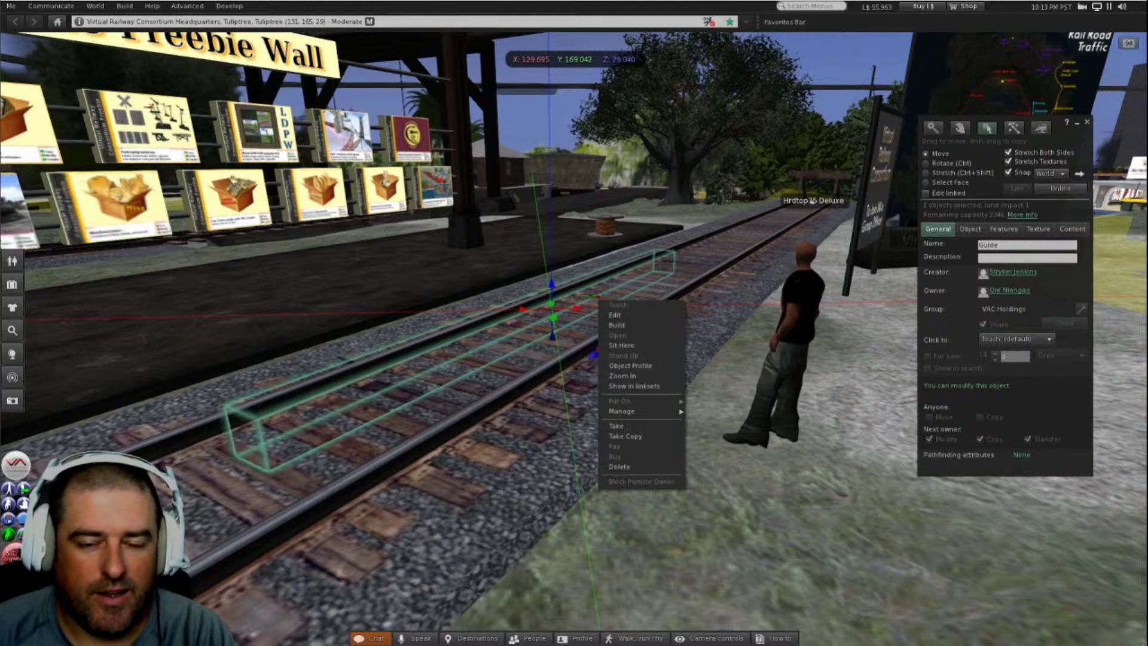
{"action": "key", "text": "Escape"}
{"action": "key", "text": "Escape"}
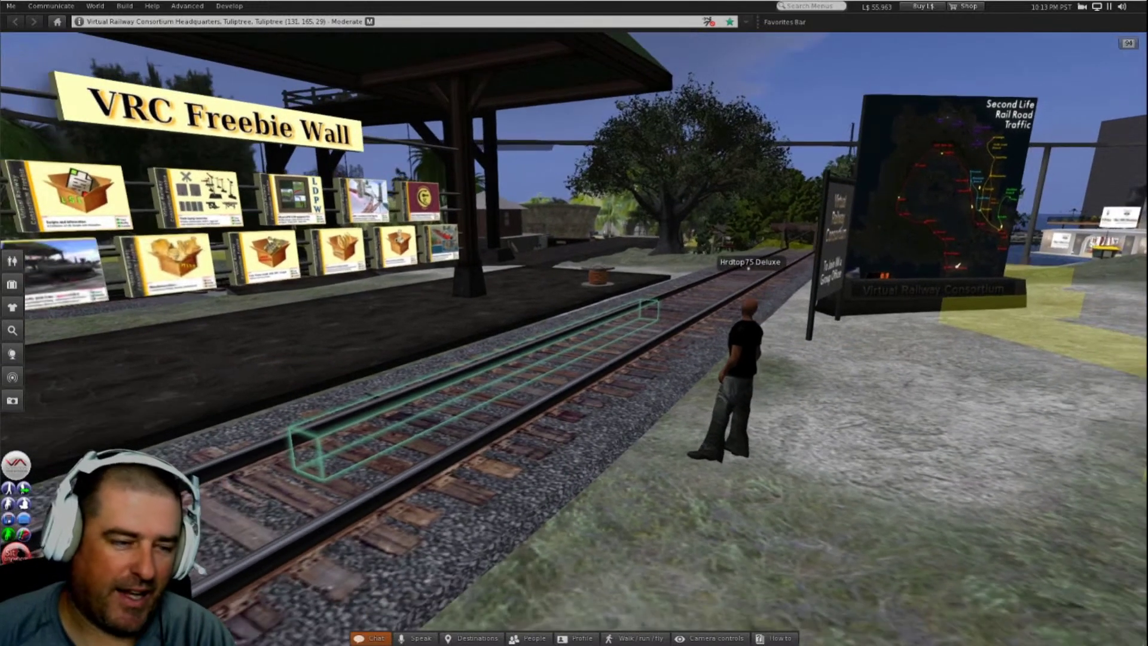
{"action": "left_click_drag", "start_coordinate": [574, 334], "coordinate": [693, 330], "text": "alt"}
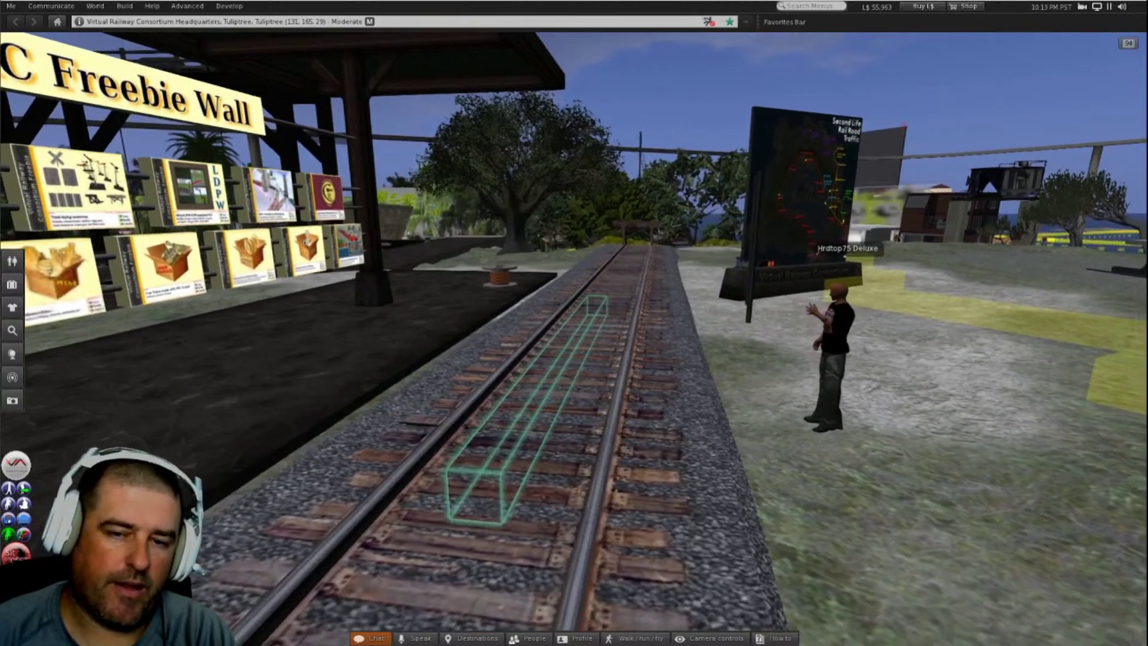
Step: Show the Guide object's properties in edit mode, close the editor and return the camera to the avatar
{"action": "key", "text": "ctrl+3"}
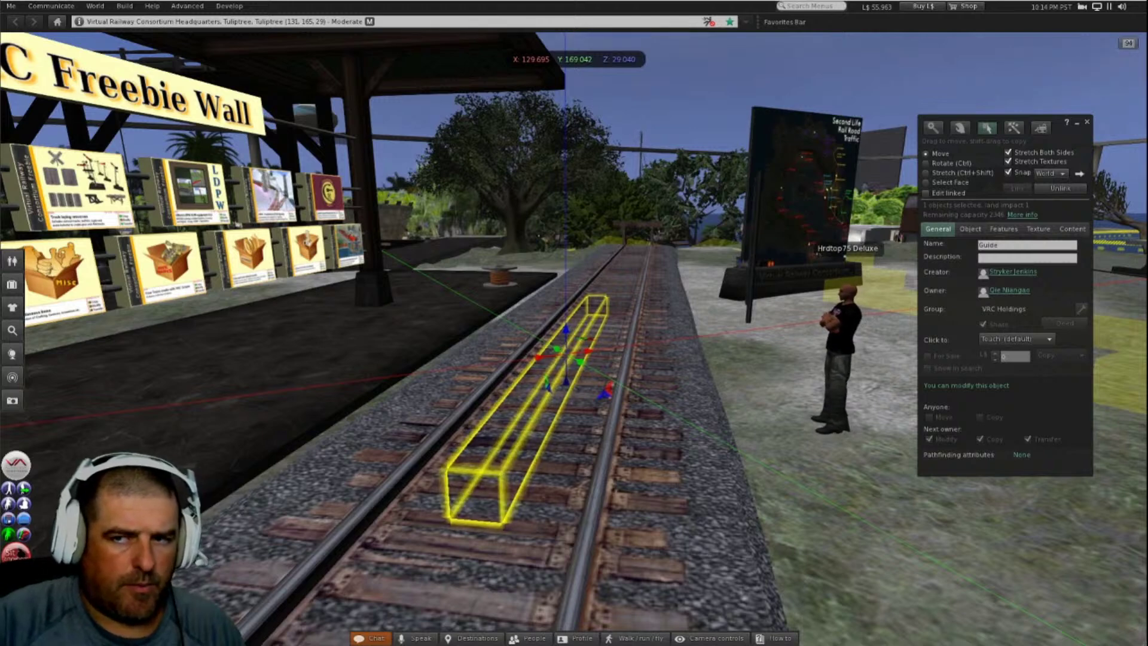
{"action": "key", "text": "ctrl+b"}
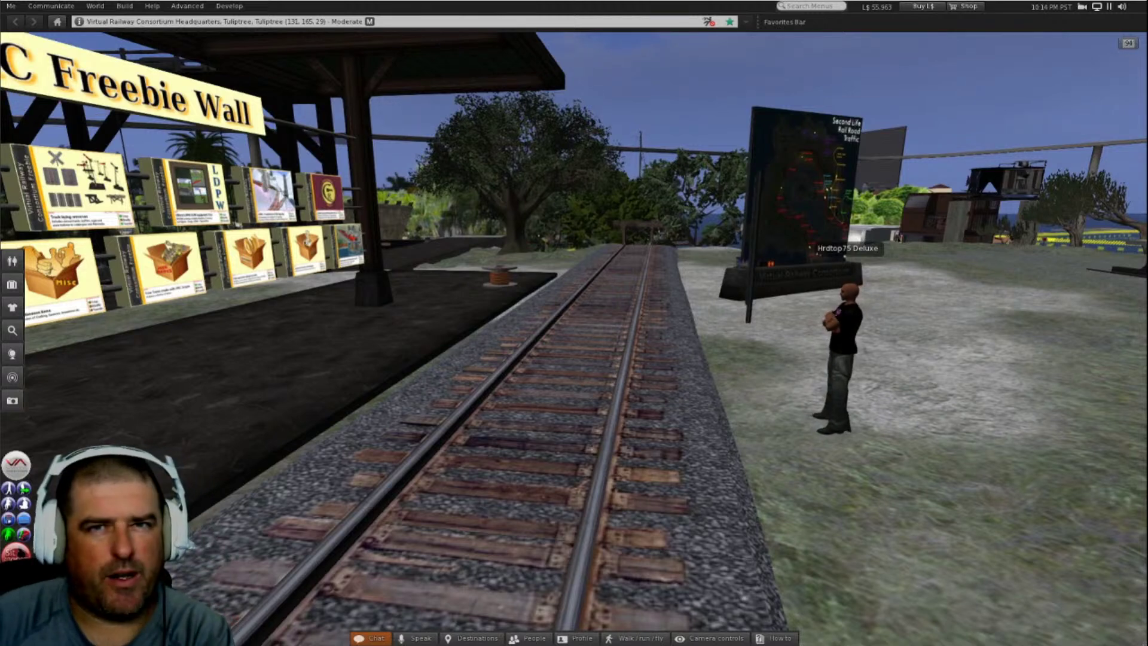
{"action": "key", "text": "Escape"}
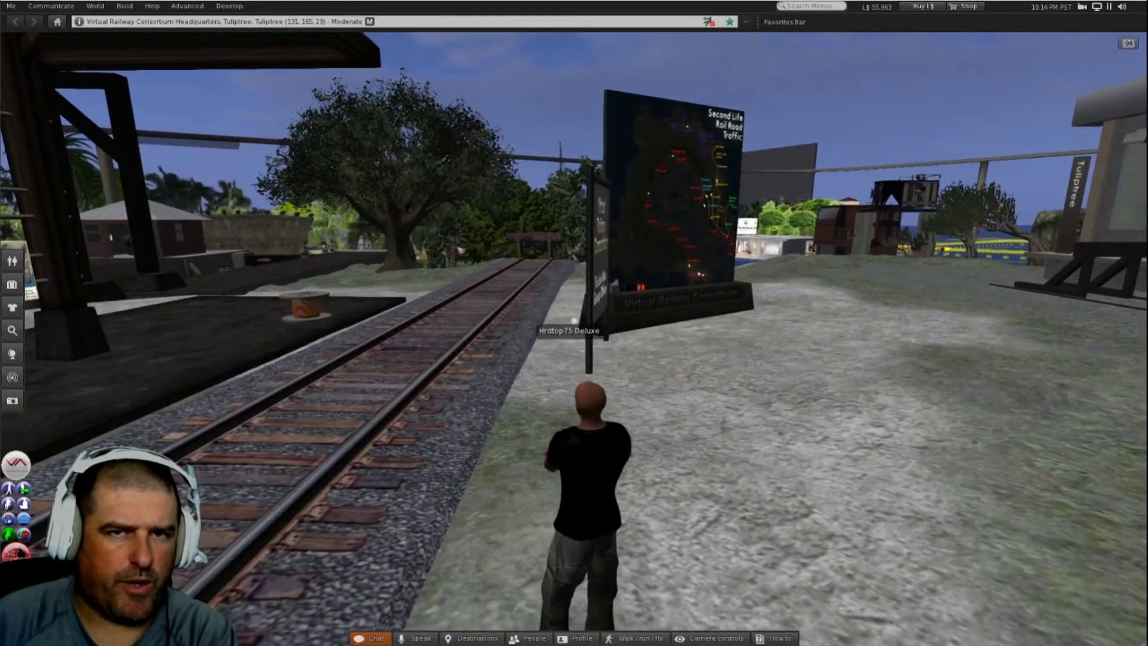
Step: Turn the avatar around and walk it across the grass past the Tuliptree station platform towards the Free Train sign
{"action": "key", "text": "Right"}
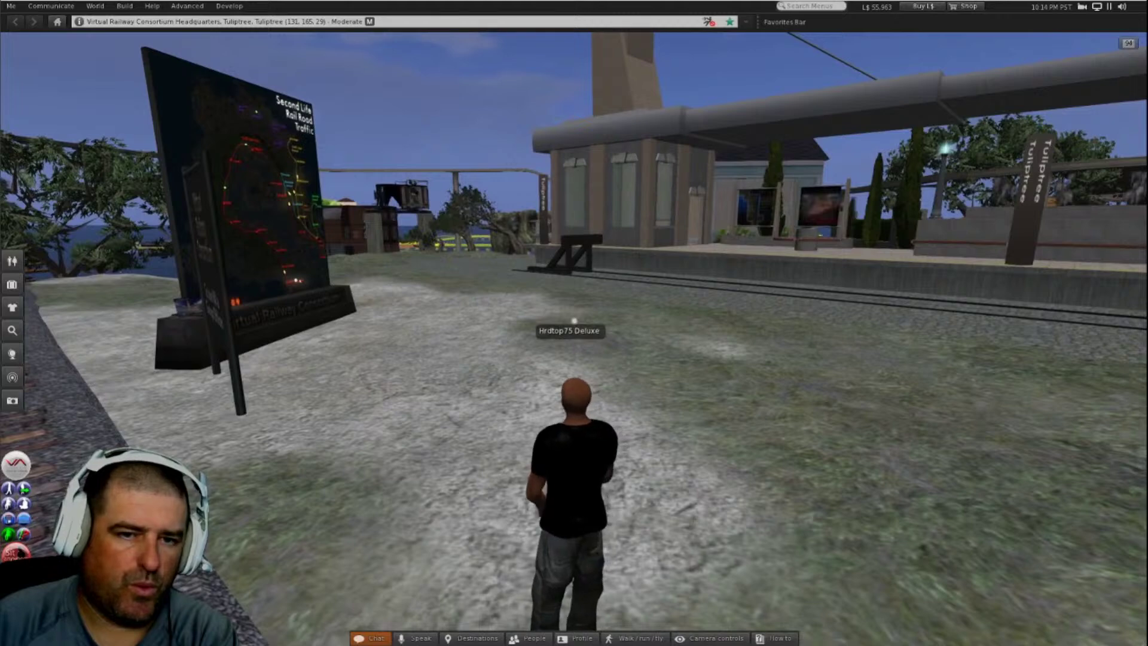
{"action": "key", "text": "Right"}
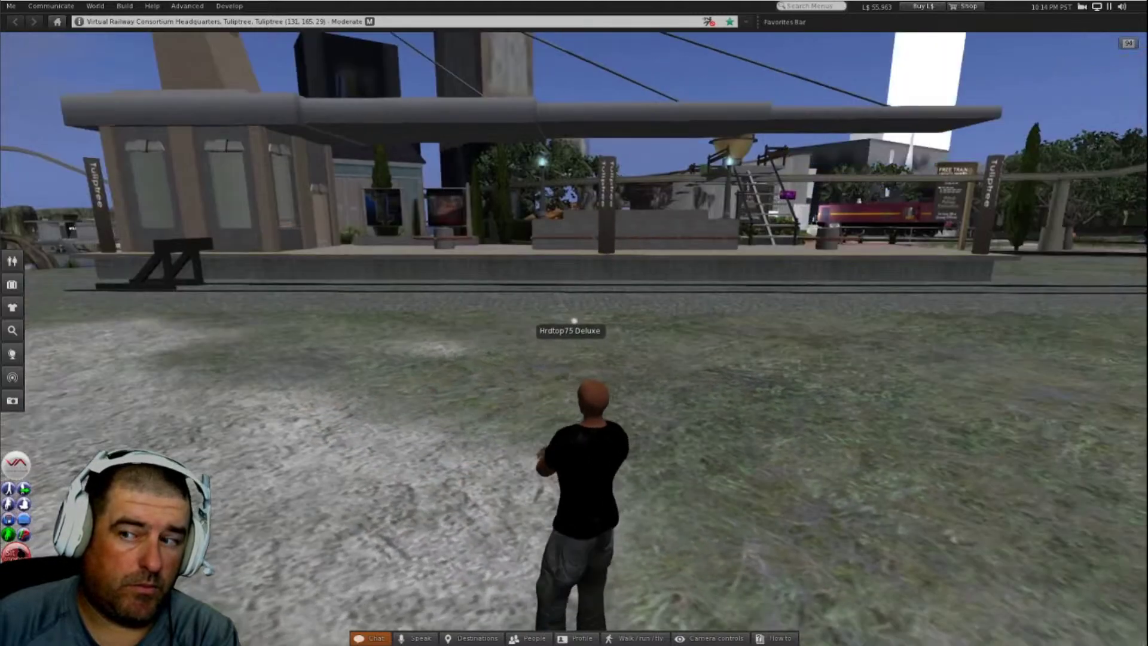
{"action": "key", "text": "Right"}
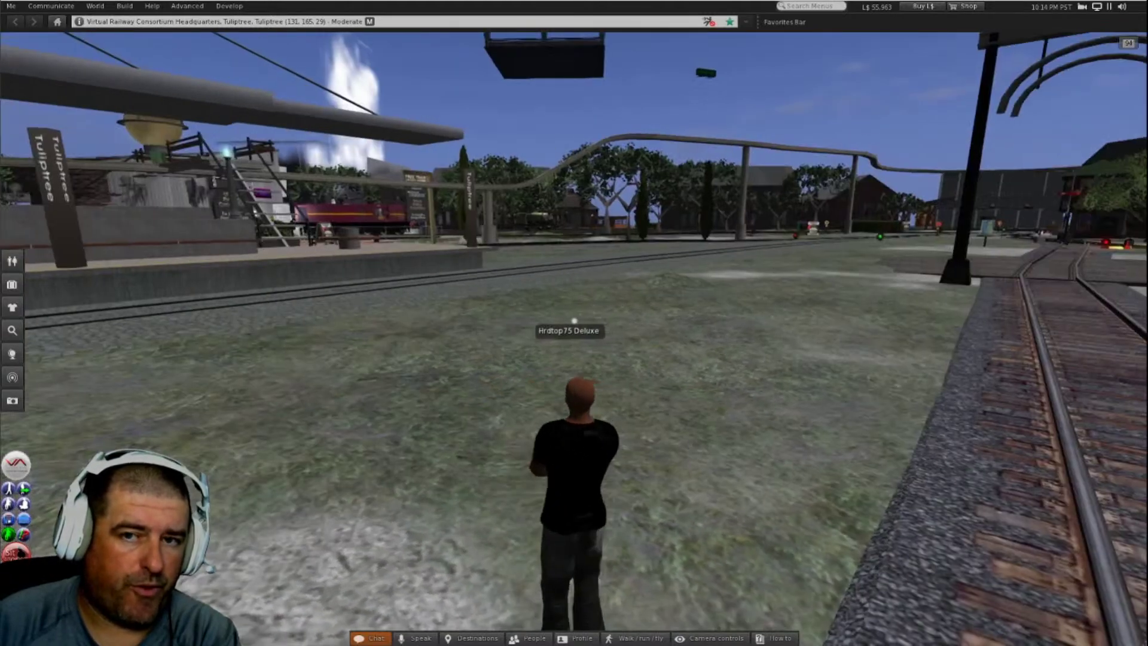
{"action": "key", "text": "Right"}
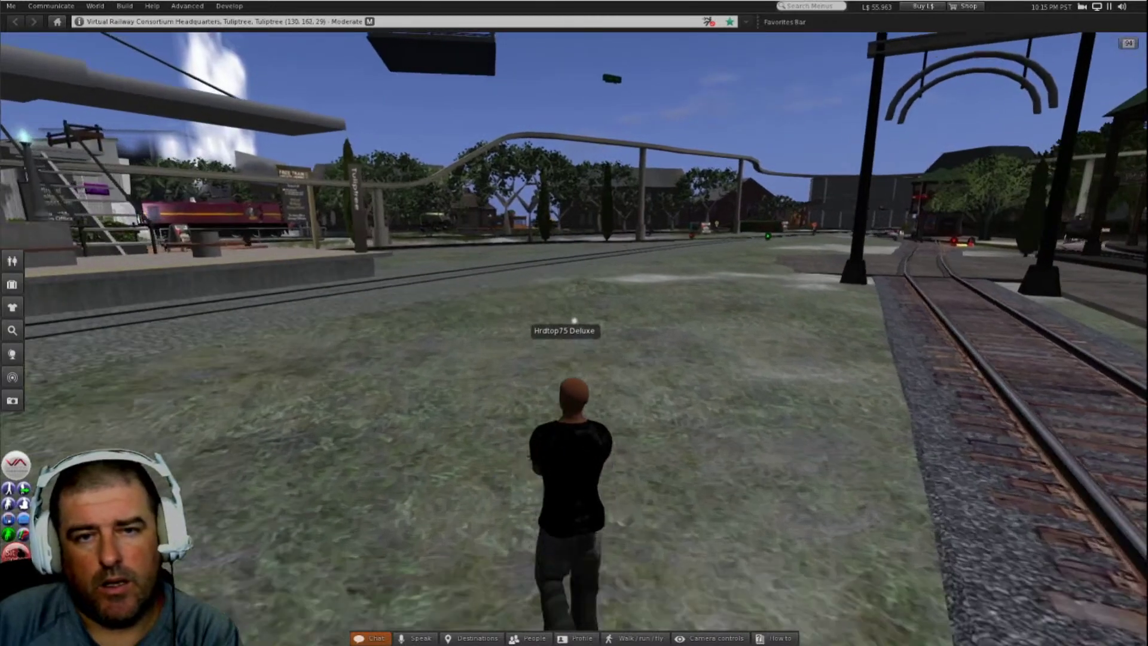
{"action": "key", "text": "Left"}
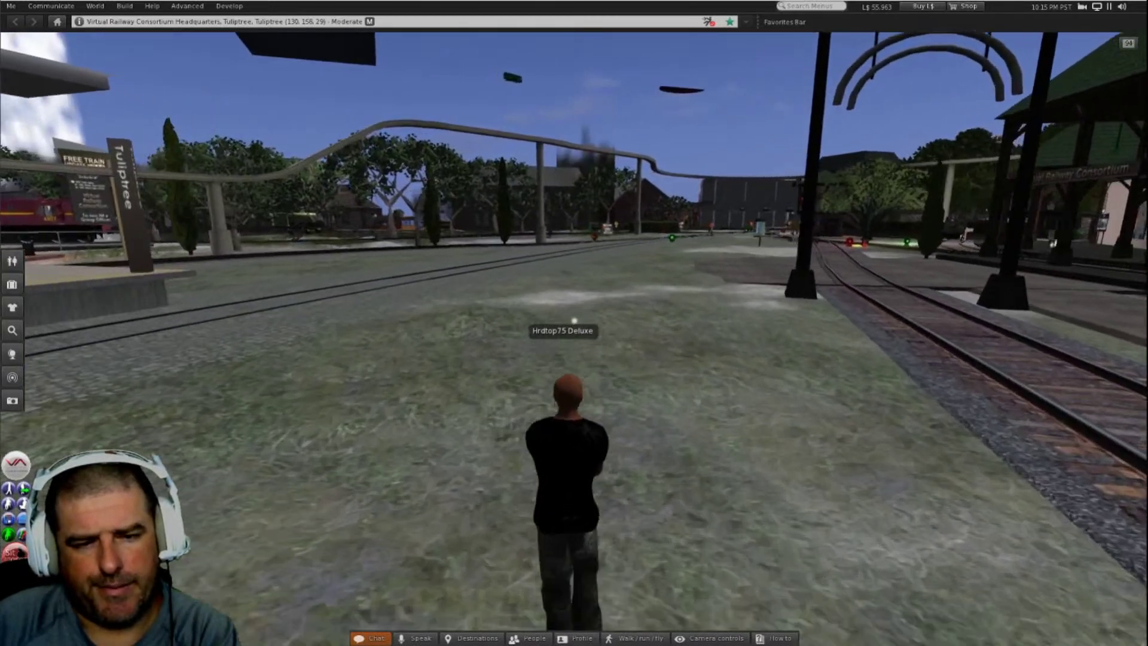
{"action": "key", "text": "Left"}
{"action": "key", "text": "Up"}
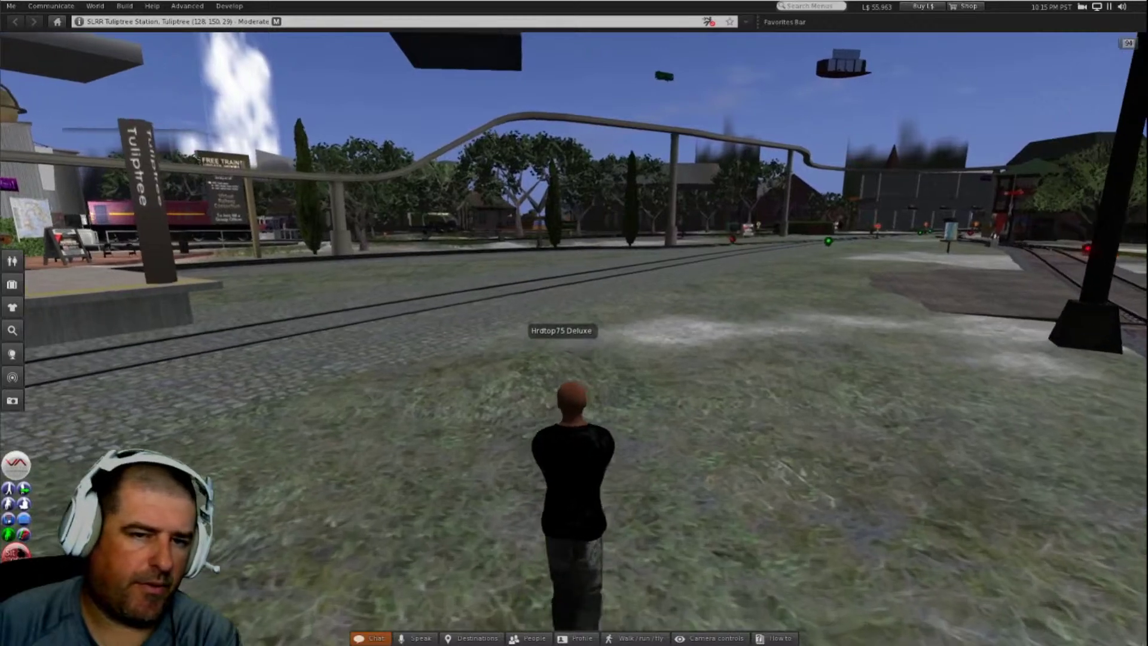
{"action": "key", "text": "Left"}
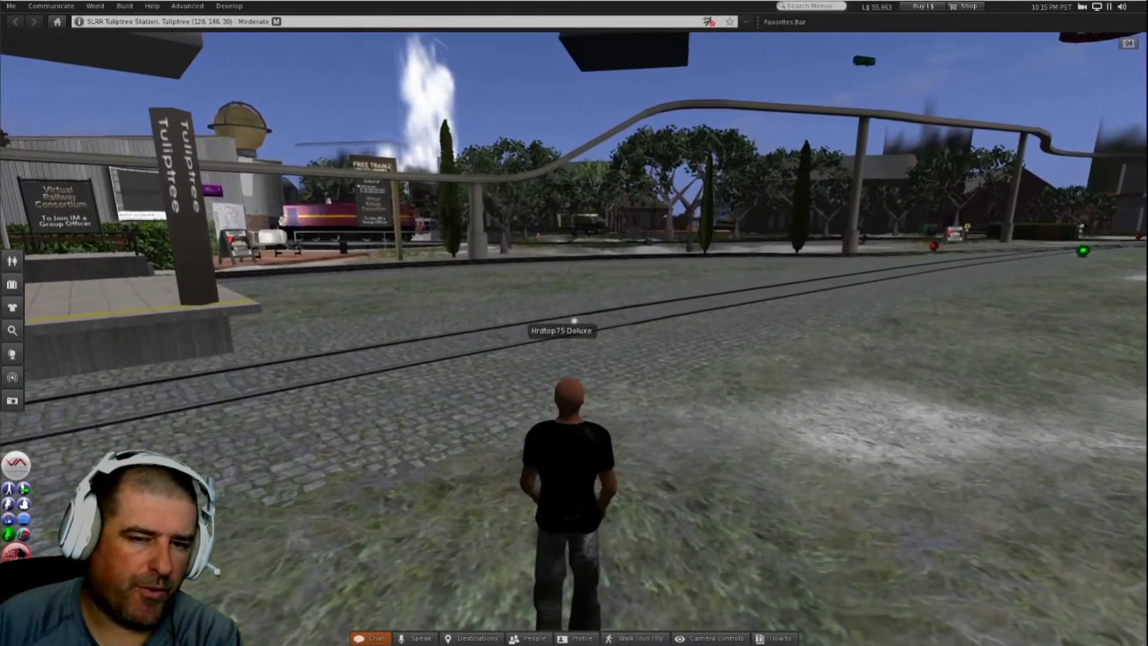
{"action": "key", "text": "Left"}
{"action": "key", "text": "Up"}
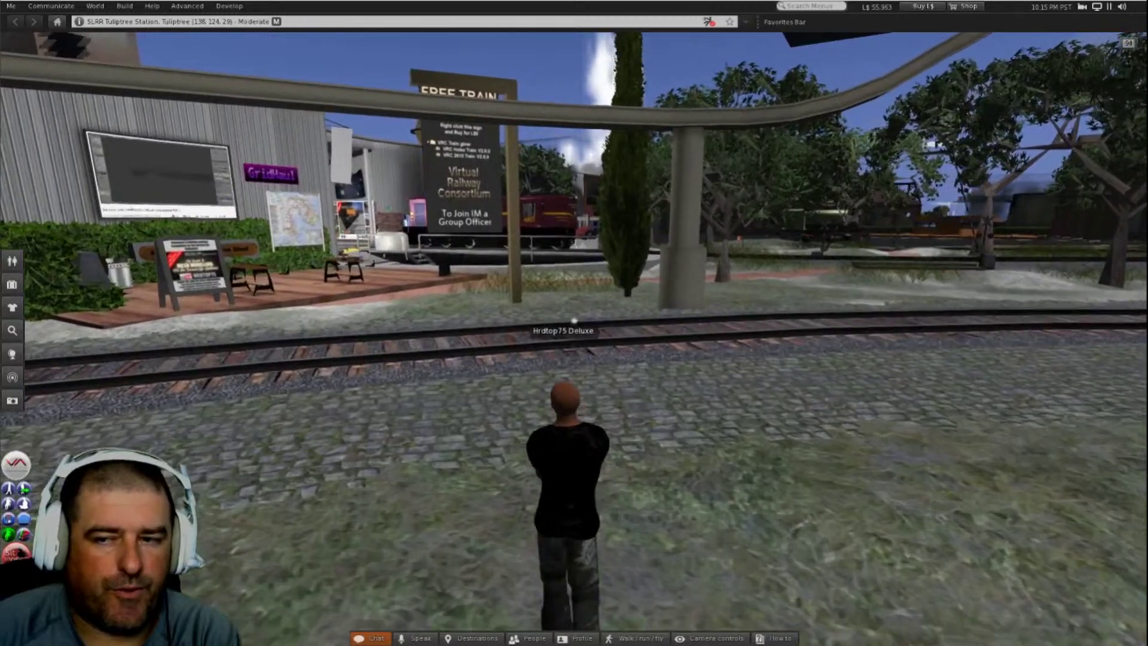
Step: Walk the avatar over the railway tracks and past the Free Train sign to the turntable at the Australian Locomotive Shed
{"action": "key", "text": "Up"}
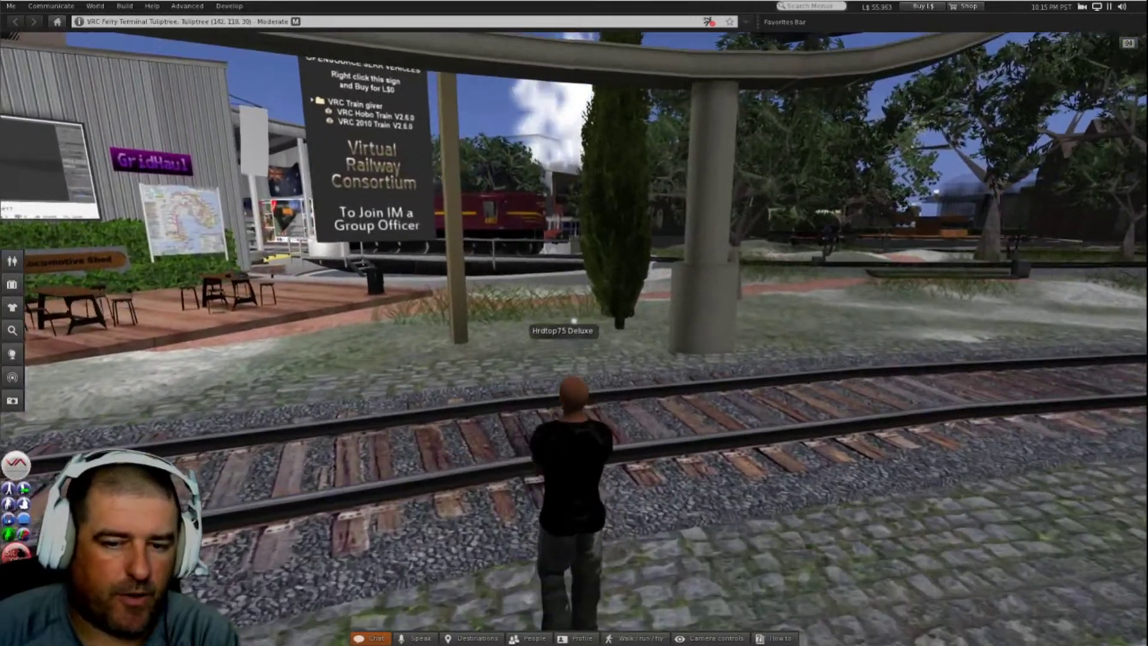
{"action": "key", "text": "Up"}
{"action": "key", "text": "Up"}
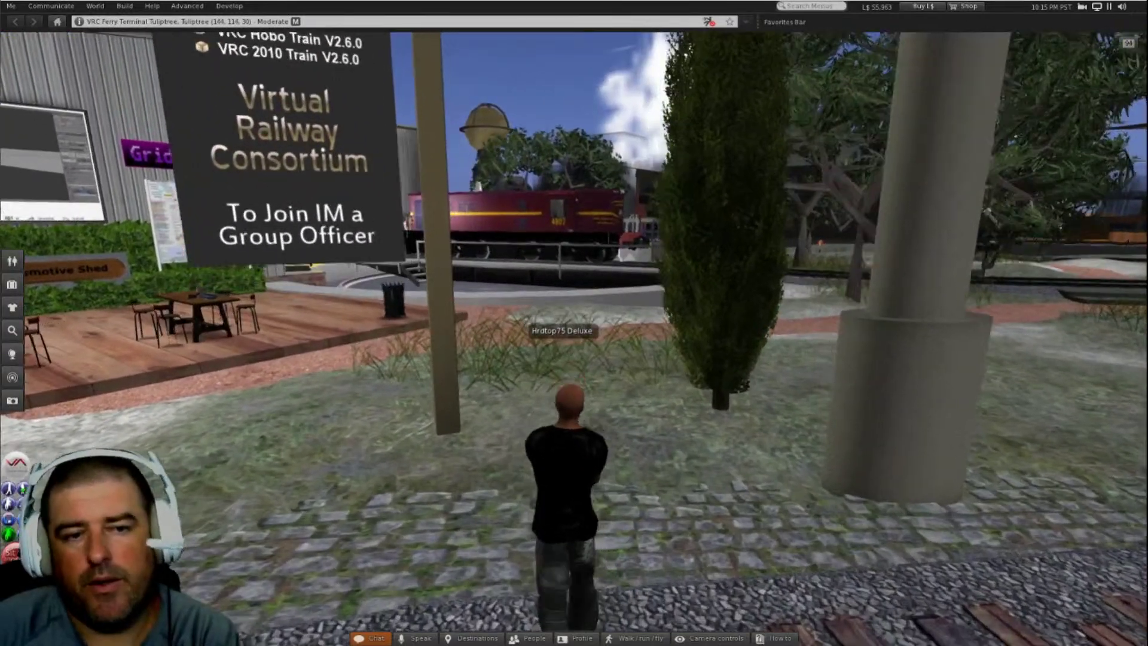
{"action": "key", "text": "Up"}
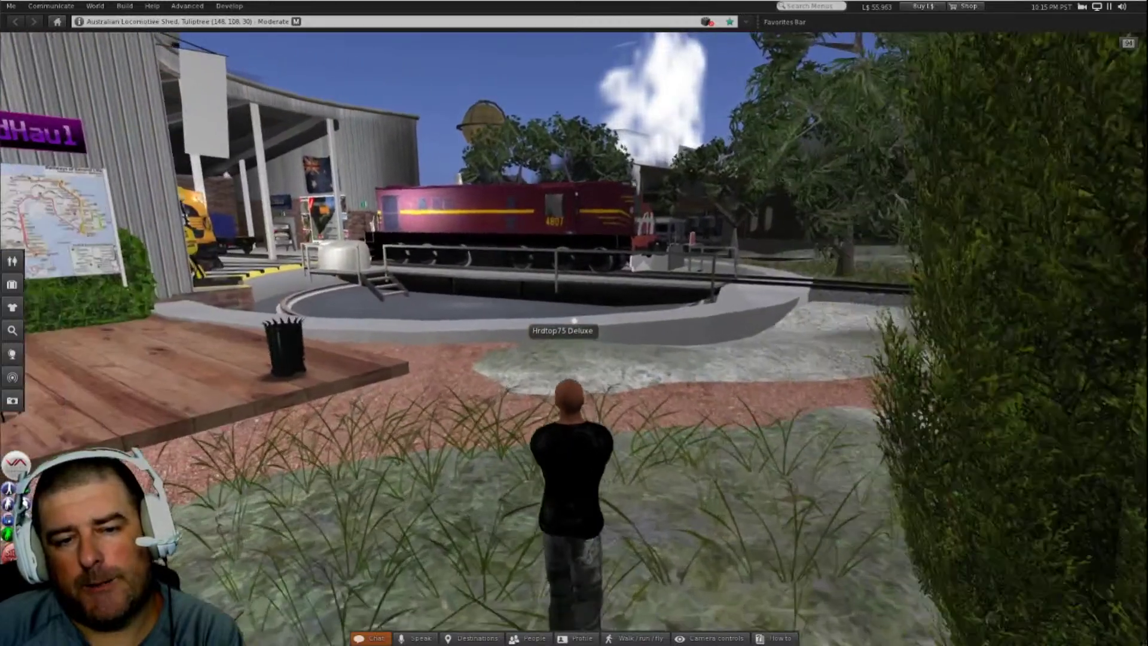
{"action": "key", "text": "Up"}
{"action": "key", "text": "Left"}
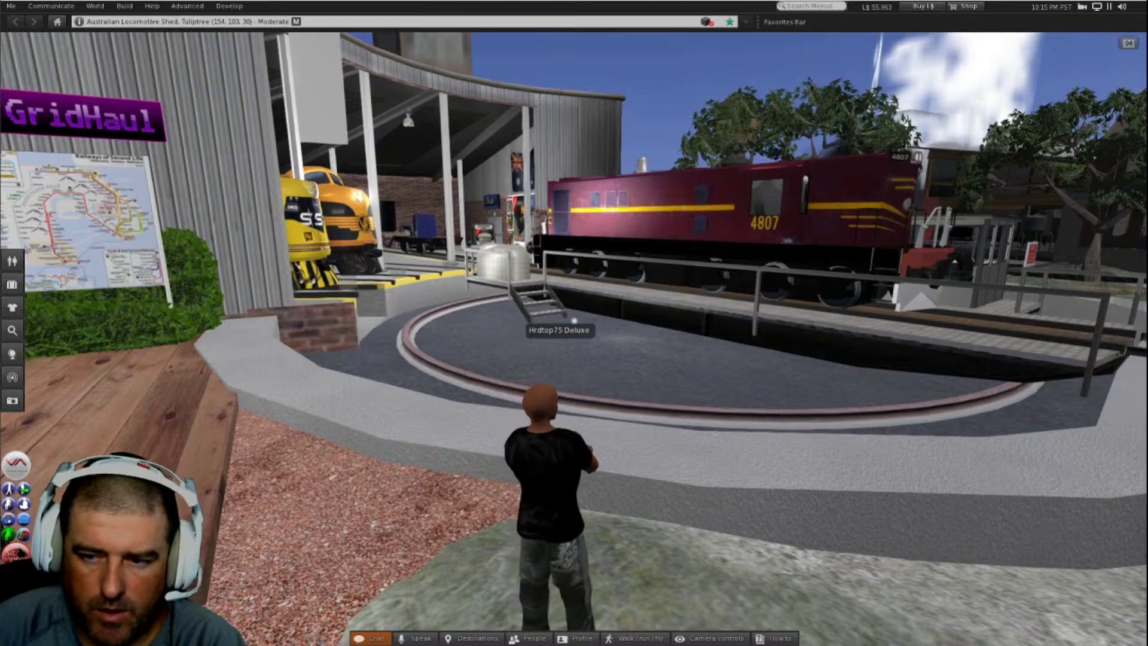
Step: Inspect the GridHaul sign on the locomotive shed wall up close and release the camera
{"action": "left_click", "coordinate": [1081, 334], "text": "alt"}
{"action": "key", "text": "Escape"}
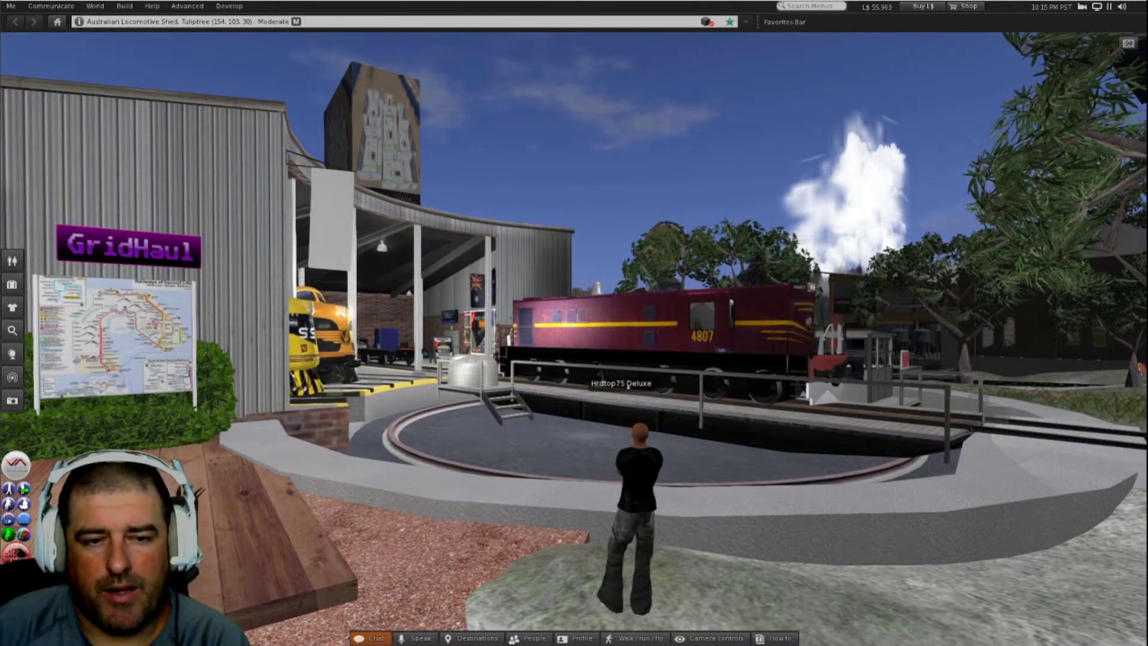
{"action": "left_click_drag", "start_coordinate": [163, 248], "coordinate": [213, 137], "text": "alt"}
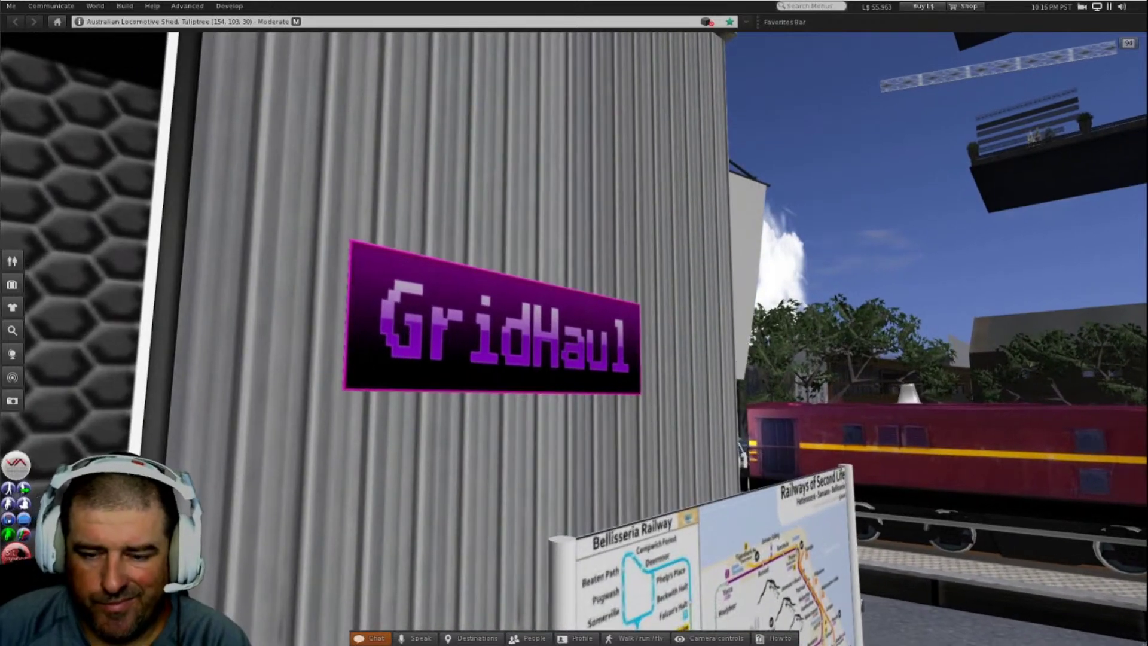
{"action": "key", "text": "Escape"}
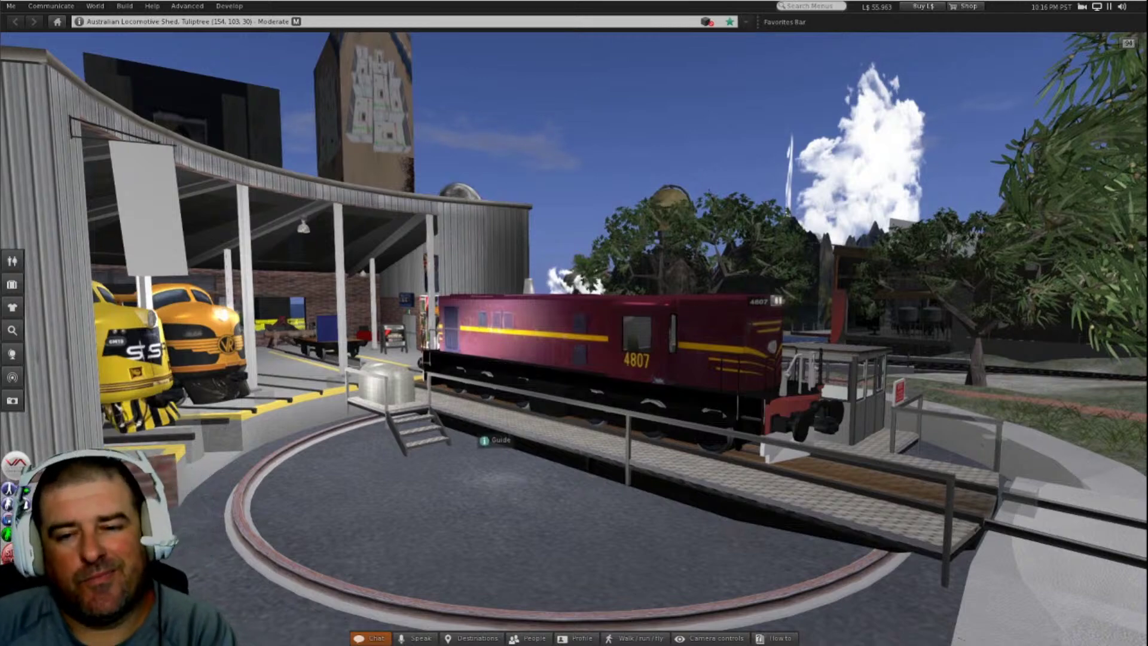
Step: Walk the avatar across the turntable pit and up the steps onto the turntable deck beside locomotive 4807, facing the shed
{"action": "key", "text": "Up"}
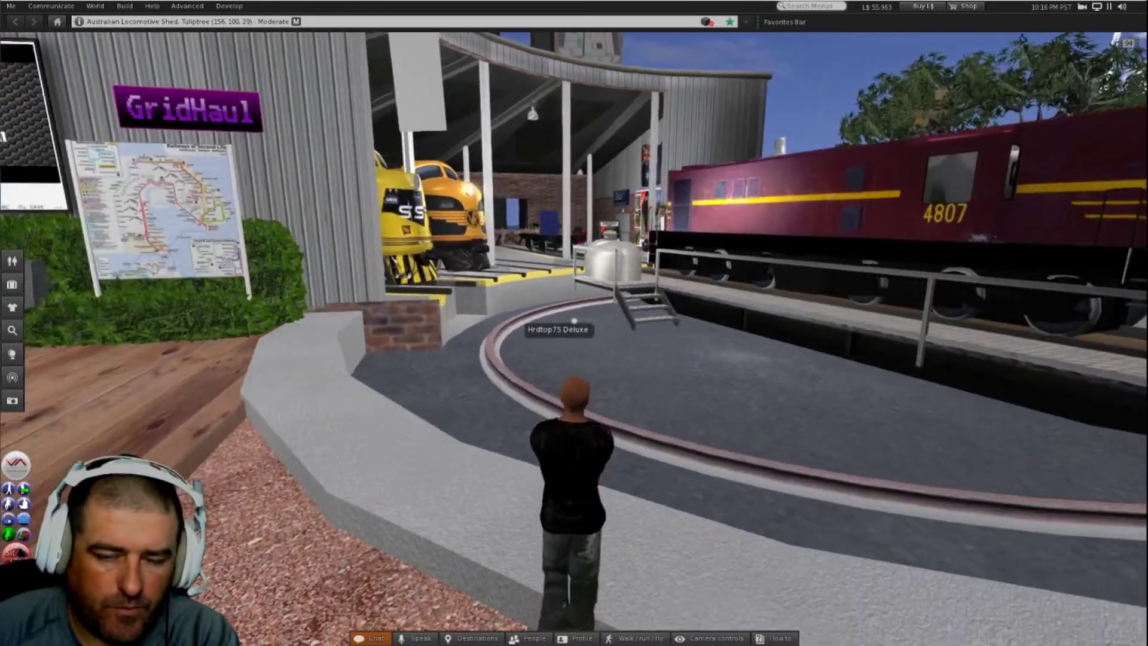
{"action": "key", "text": "Up"}
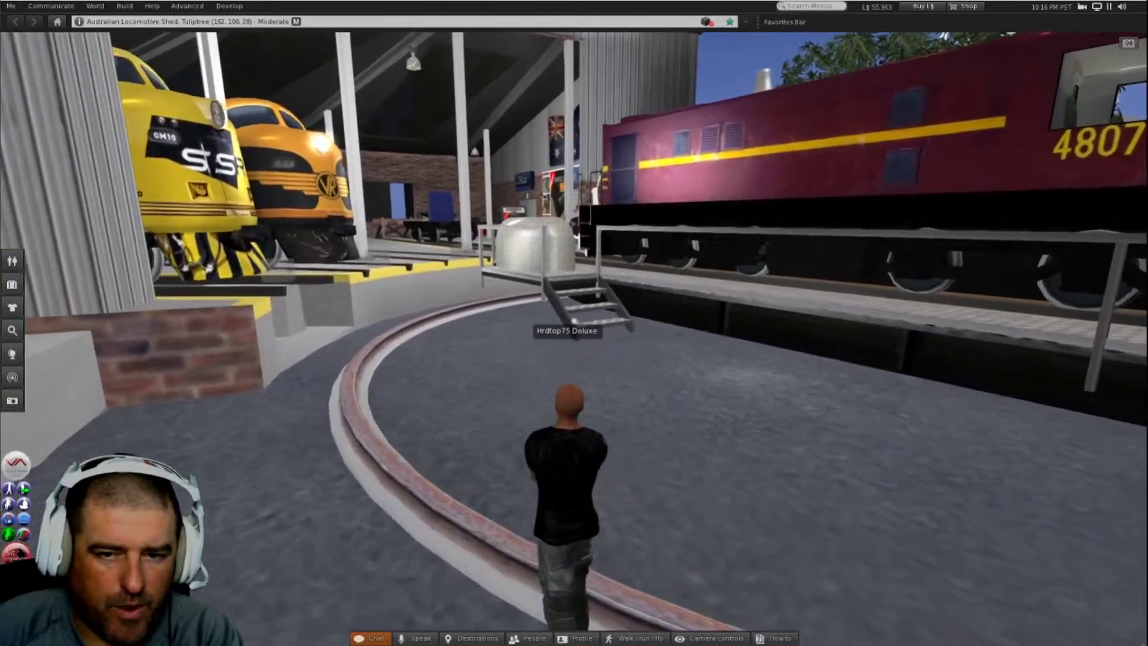
{"action": "key", "text": "Up"}
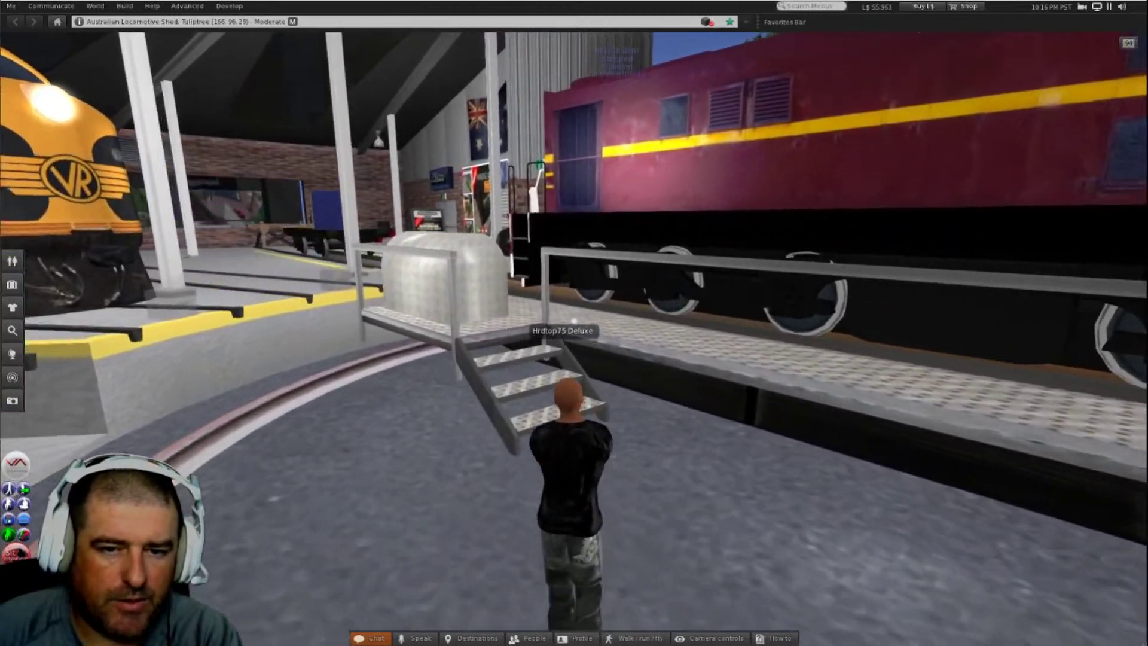
{"action": "key", "text": "Up"}
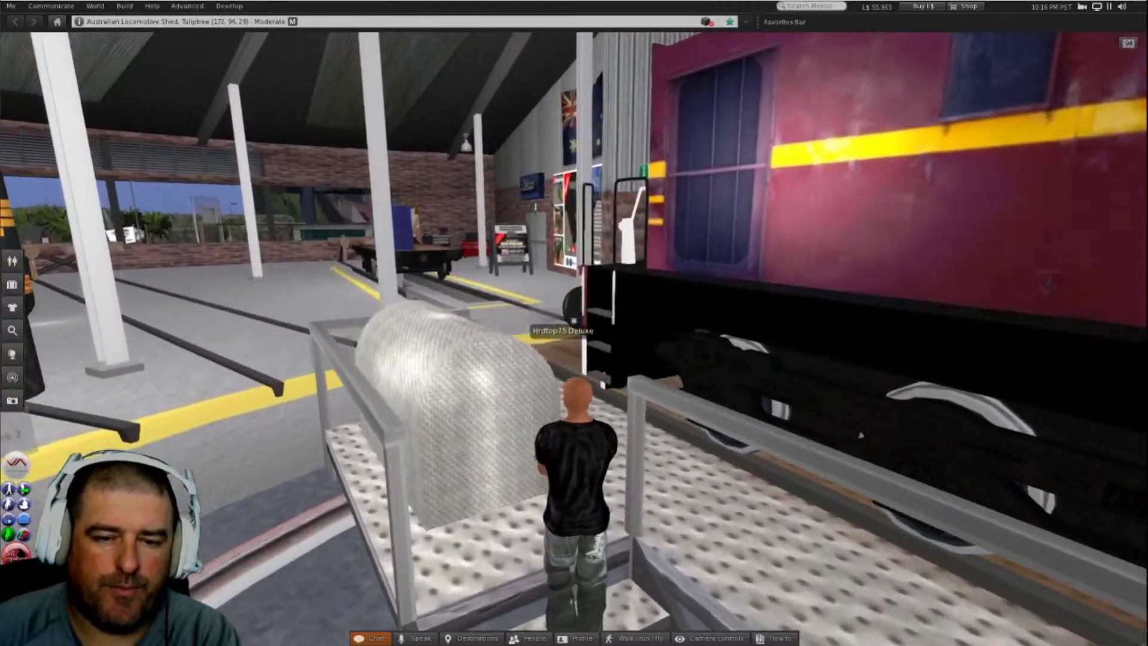
{"action": "key", "text": "Up"}
{"action": "key", "text": "Left"}
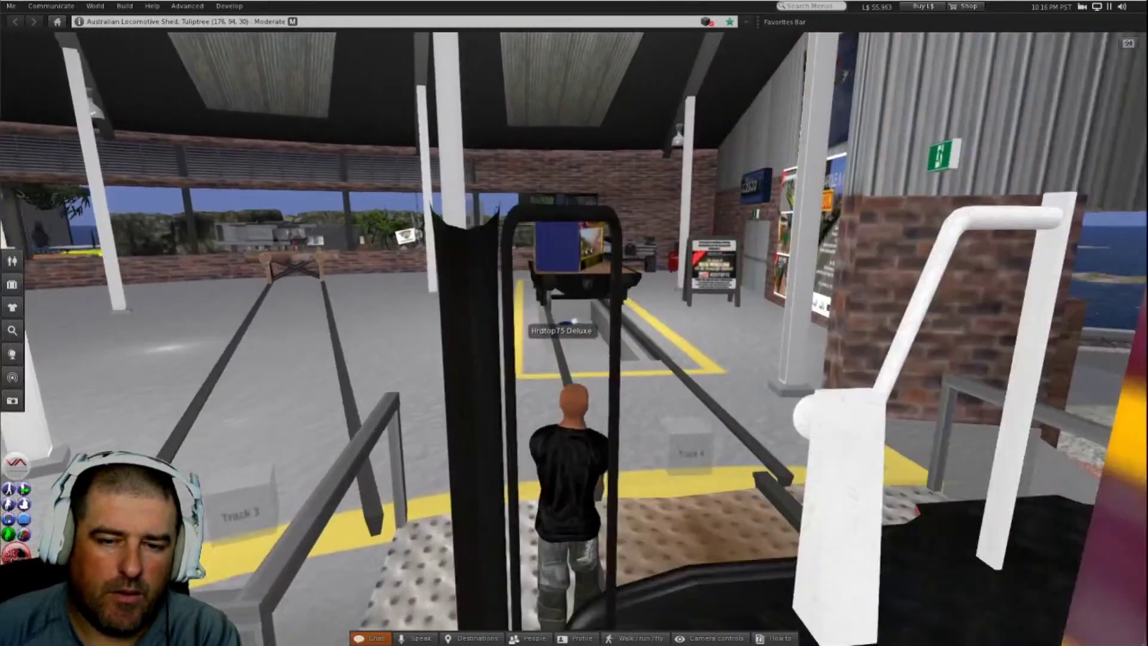
Step: Walk the avatar into the locomotive shed, past the Manning Wardle poster wall, to the Mesh Modelling sandwich board
{"action": "key", "text": "Up"}
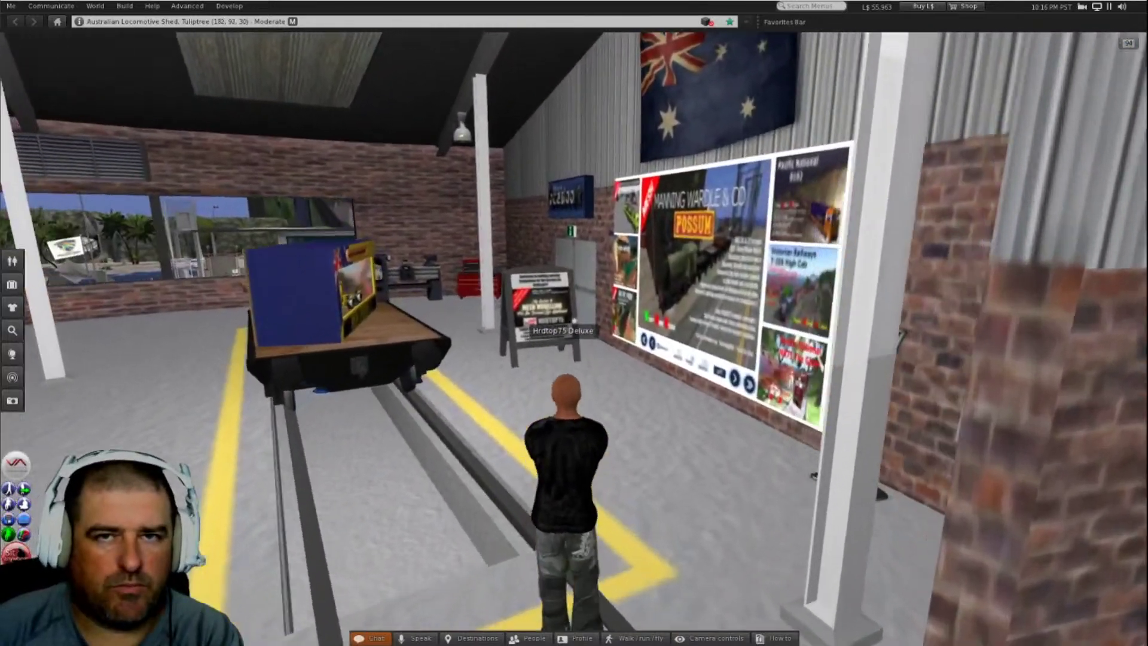
{"action": "key", "text": "Up"}
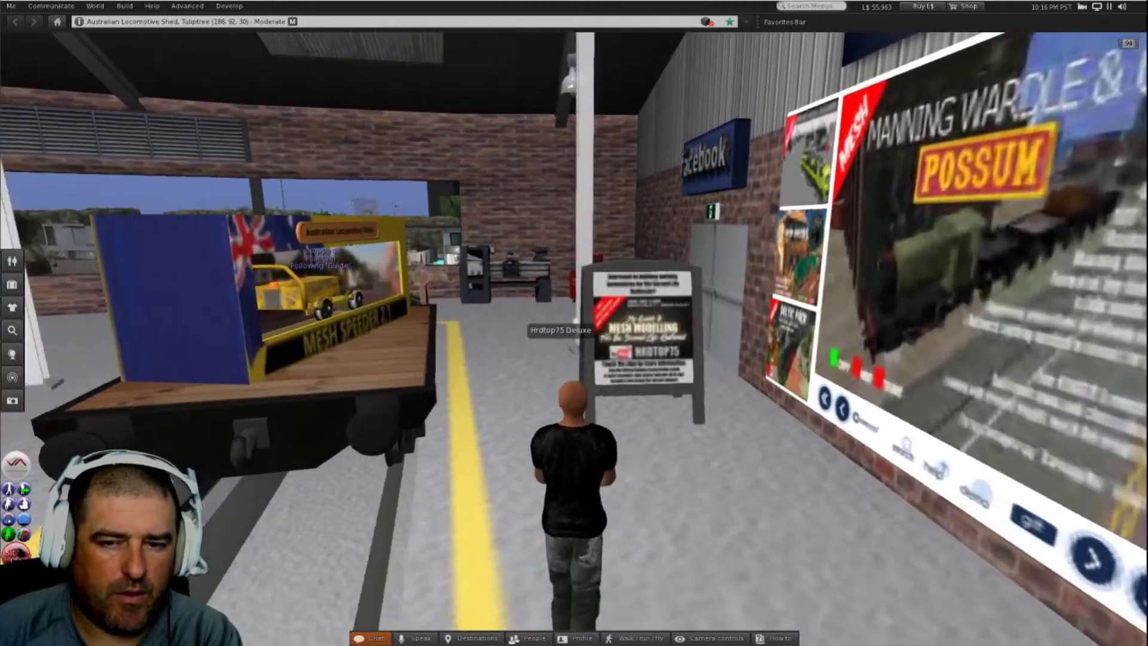
{"action": "key", "text": "Up"}
{"action": "key", "text": "Left"}
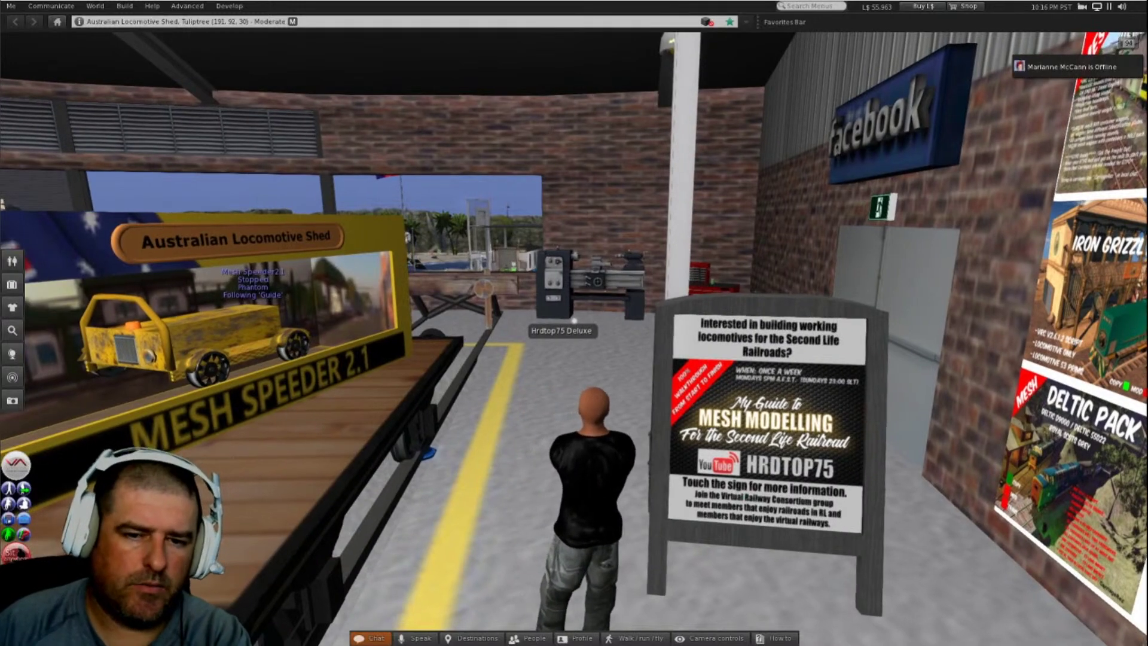
Step: Walk the avatar past the Mesh Speeder 2.1 wagon towards the buffer stop and turn it back to face the wagon
{"action": "key", "text": "Left"}
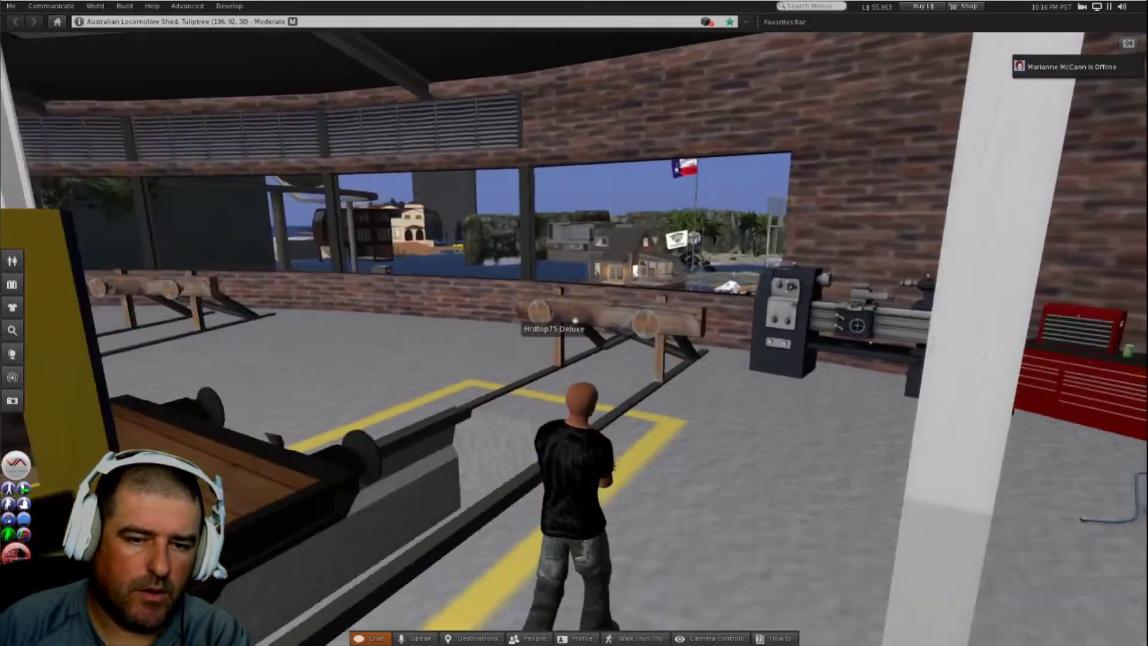
{"action": "key", "text": "Left"}
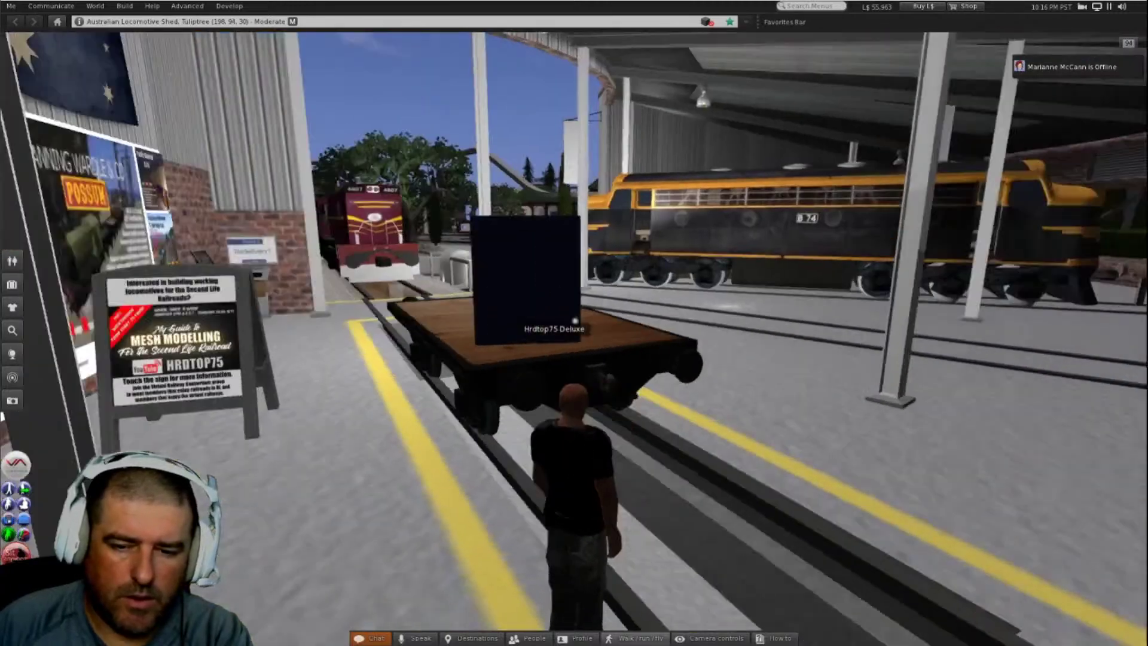
{"action": "key", "text": "Left"}
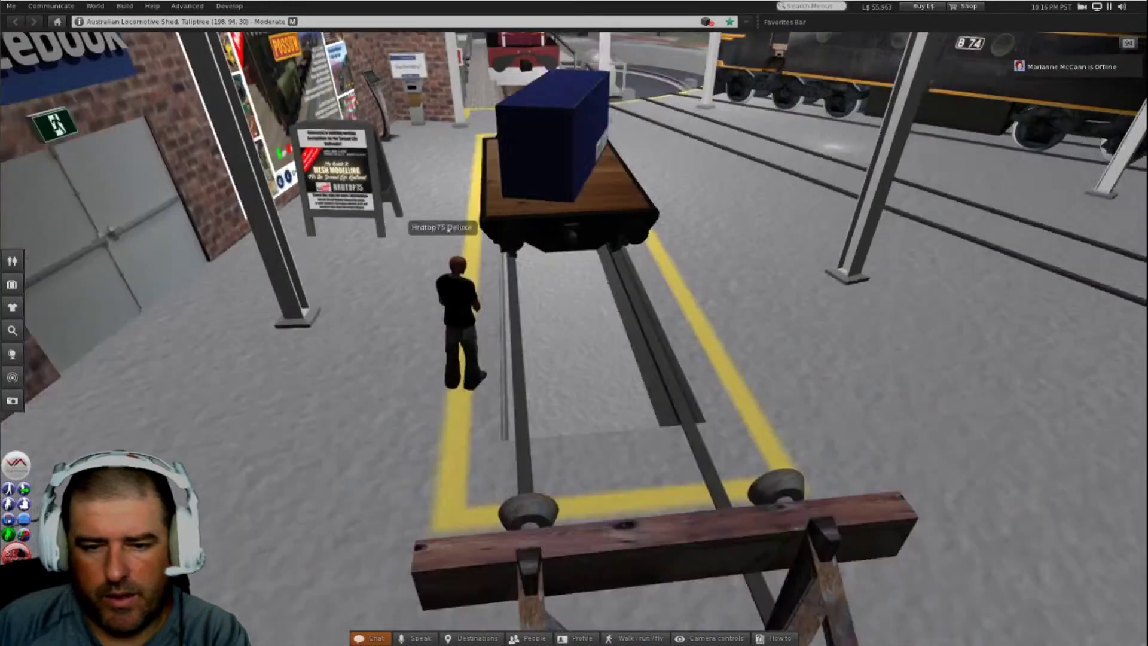
Step: Bring the camera down to the blue-rimmed disc between the rails behind the wagon and teleport with it
{"action": "left_click_drag", "start_coordinate": [448, 229], "coordinate": [419, 144], "text": "alt"}
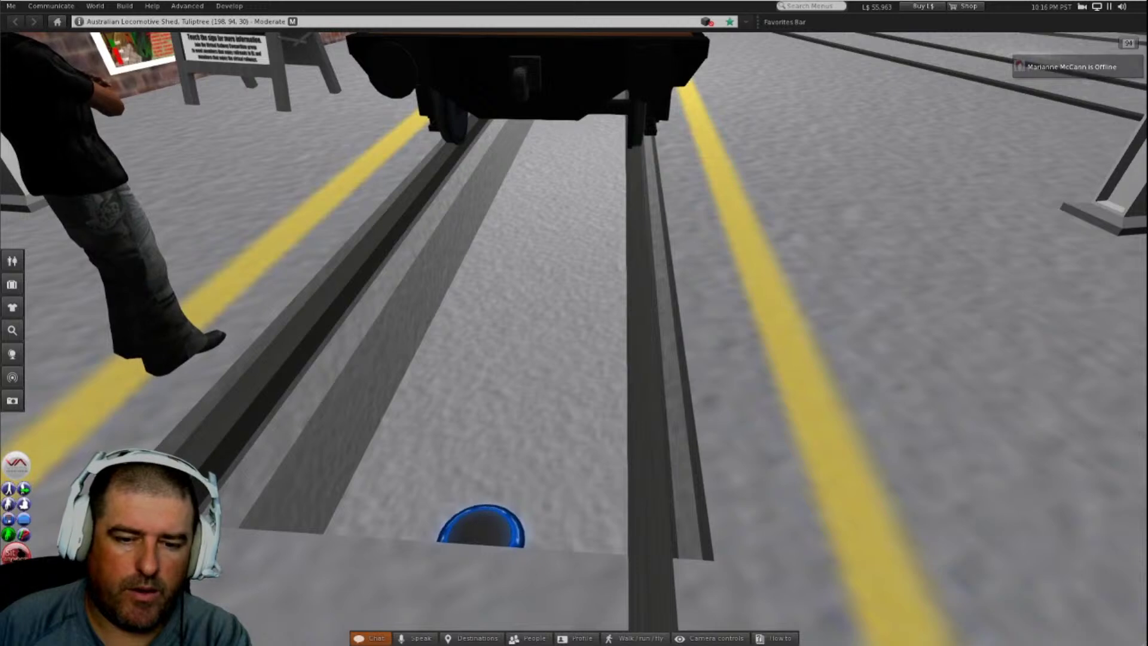
{"action": "right_click", "coordinate": [485, 334]}
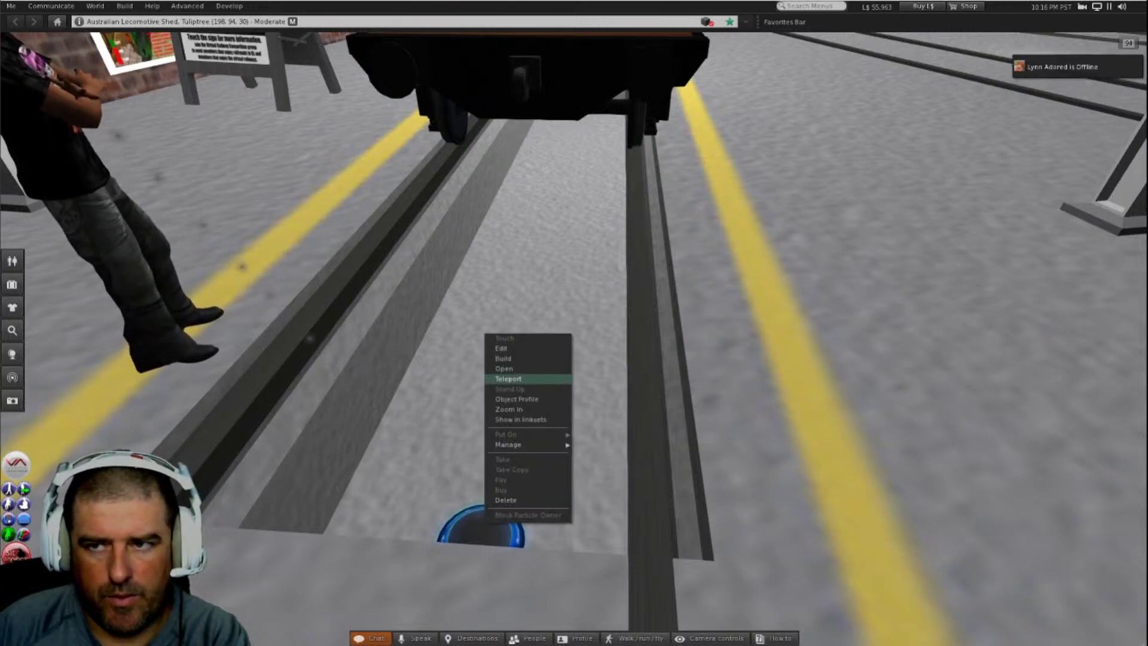
{"action": "left_click", "coordinate": [508, 379]}
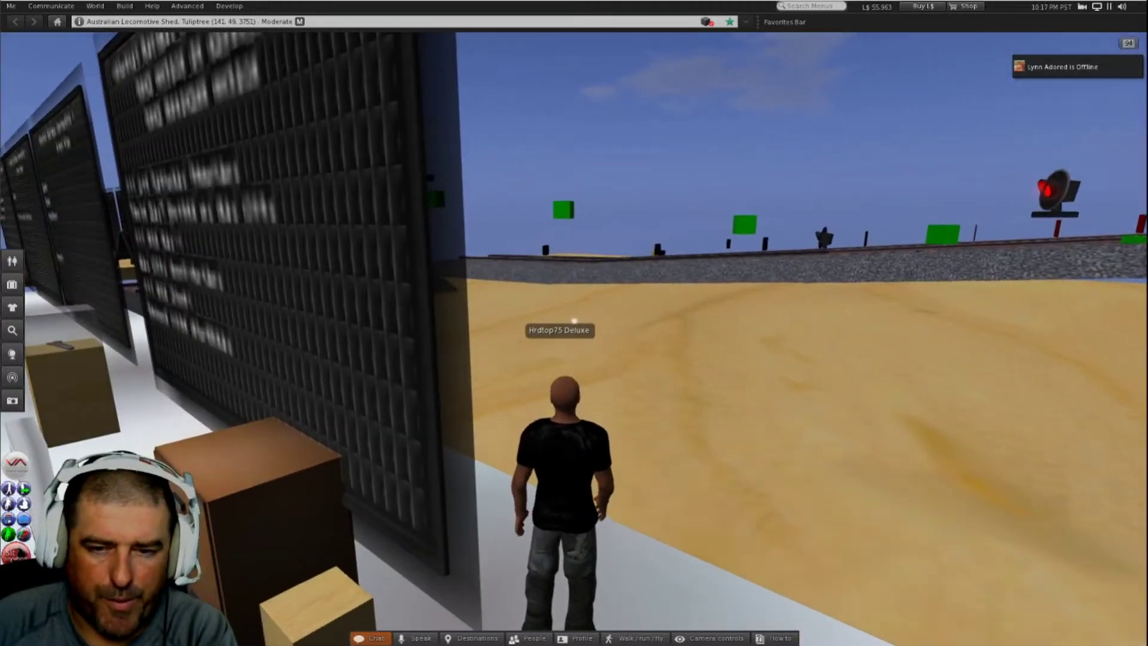
Step: Turn the avatar towards the railway tracks and walk it across the platform towards the maroon locomotive
{"action": "key", "text": "Up"}
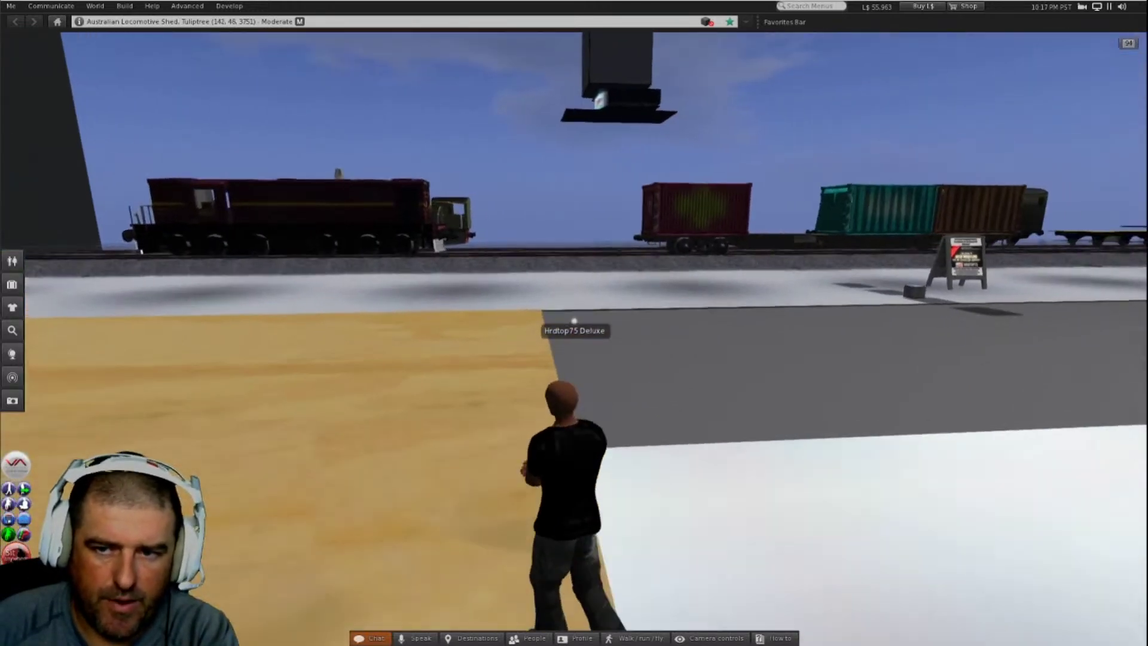
{"action": "key", "text": "Up"}
{"action": "key", "text": "Left"}
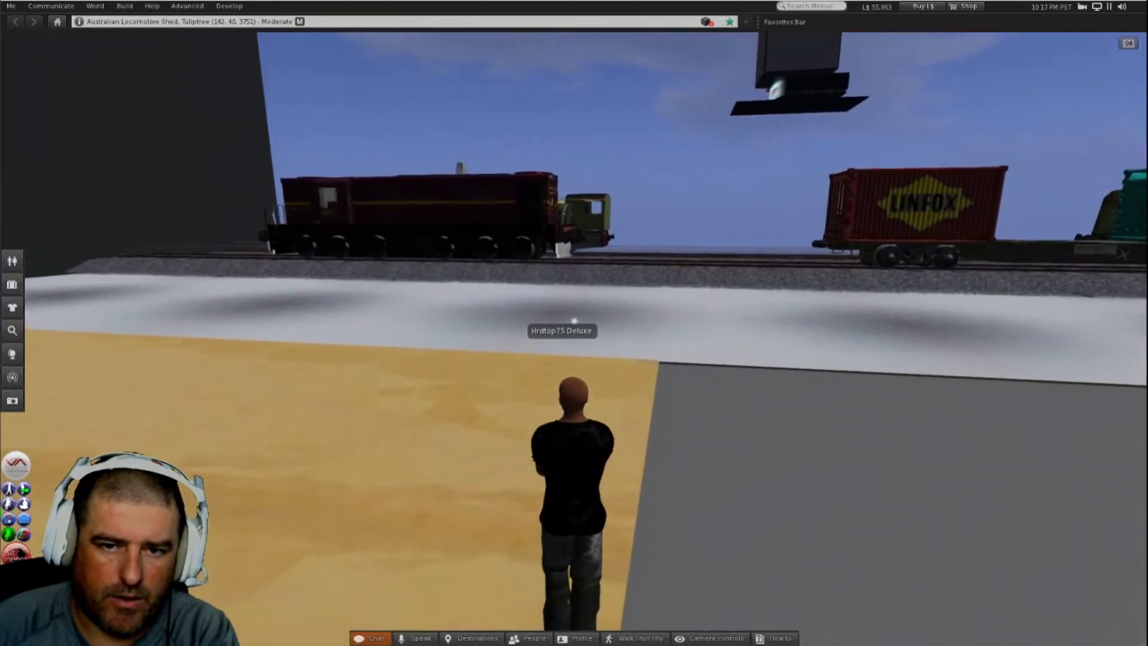
{"action": "key", "text": "Up"}
{"action": "key", "text": "Left"}
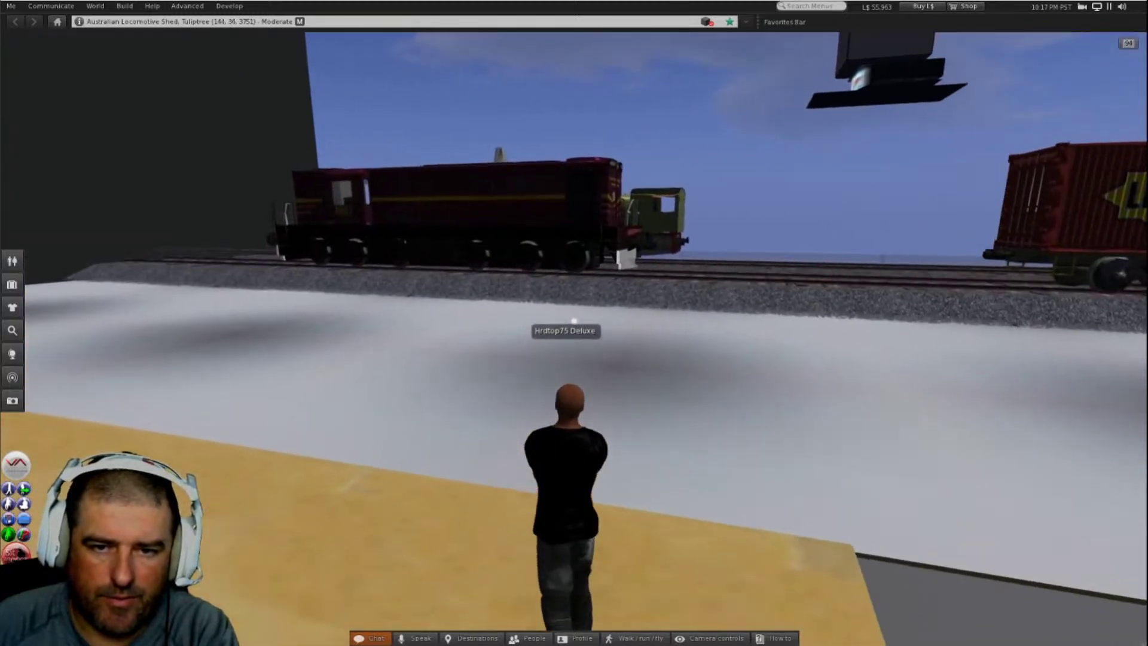
{"action": "key", "text": "Up"}
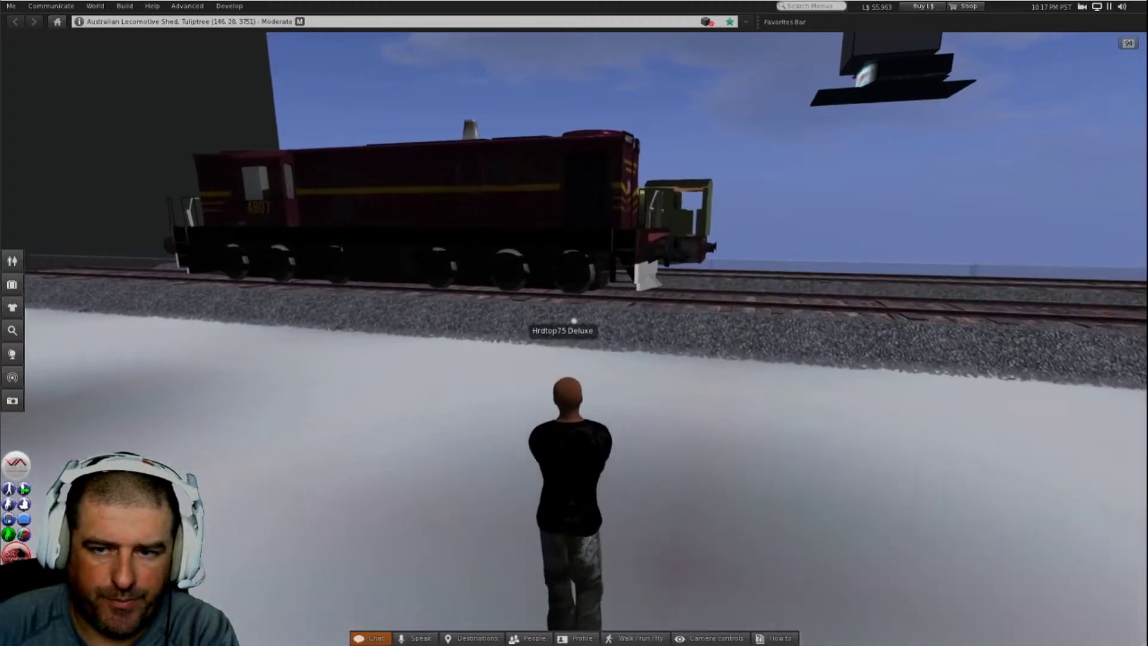
Step: Turn the avatar along the track to show the container wagons and move it beside the locomotive's end
{"action": "key", "text": "Right"}
{"action": "key", "text": "Up"}
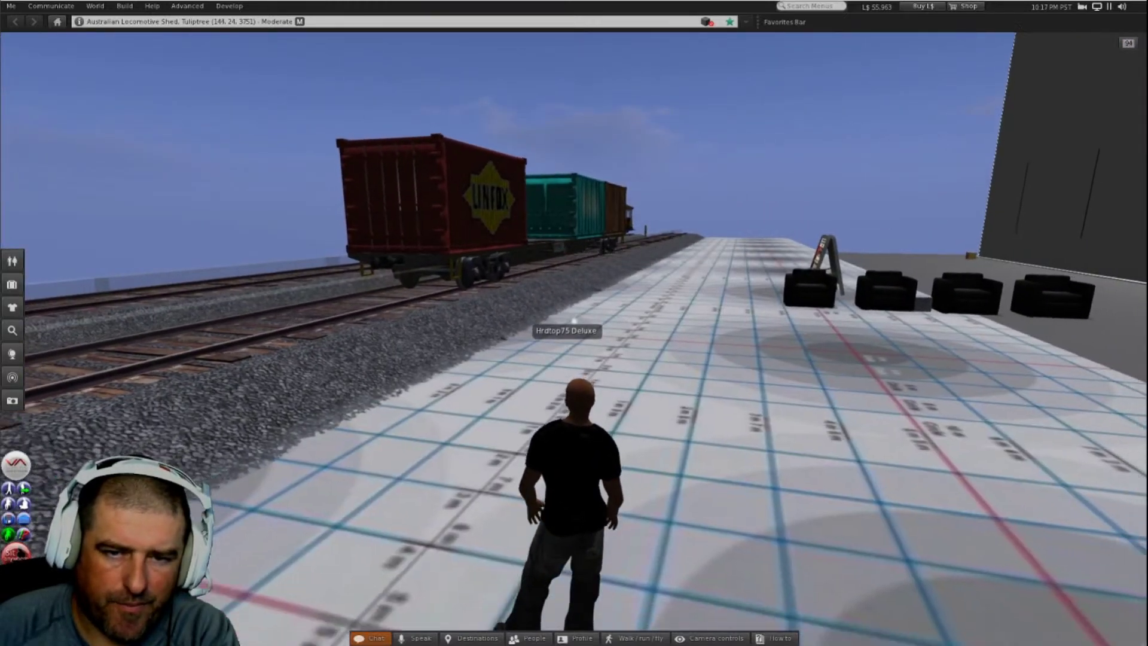
{"action": "key", "text": "Left"}
{"action": "key", "text": "Up"}
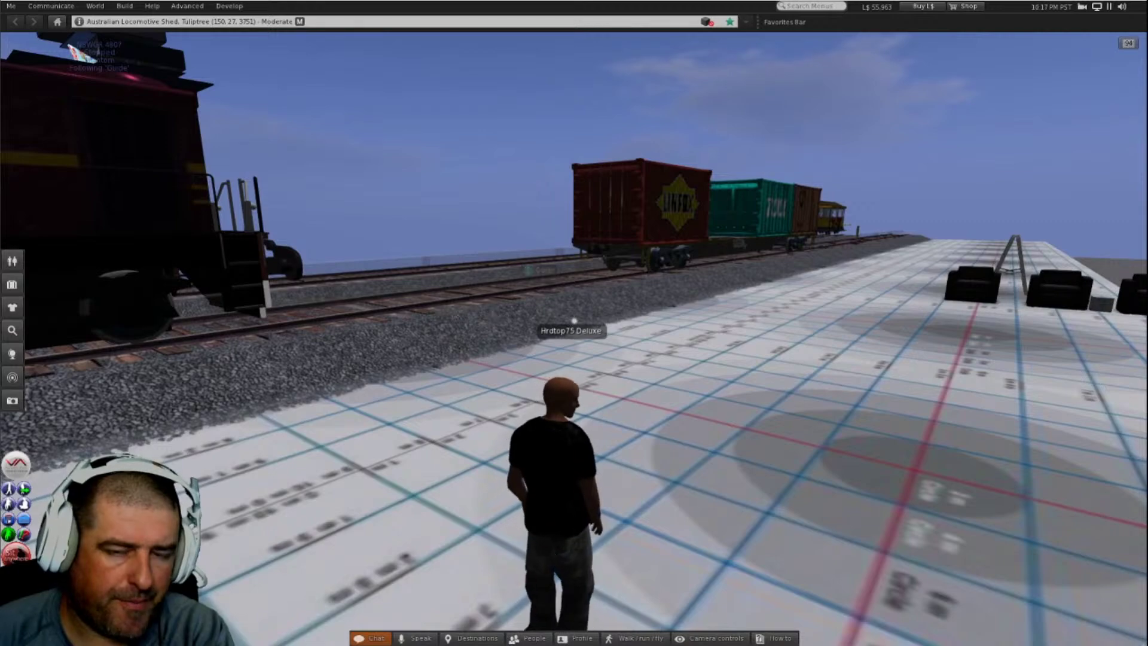
Step: Face the avatar to locomotive 4807 from the side, then swing the view back along the track to the container wagons
{"action": "key", "text": "Left"}
{"action": "key", "text": "Up"}
{"action": "key", "text": "Up"}
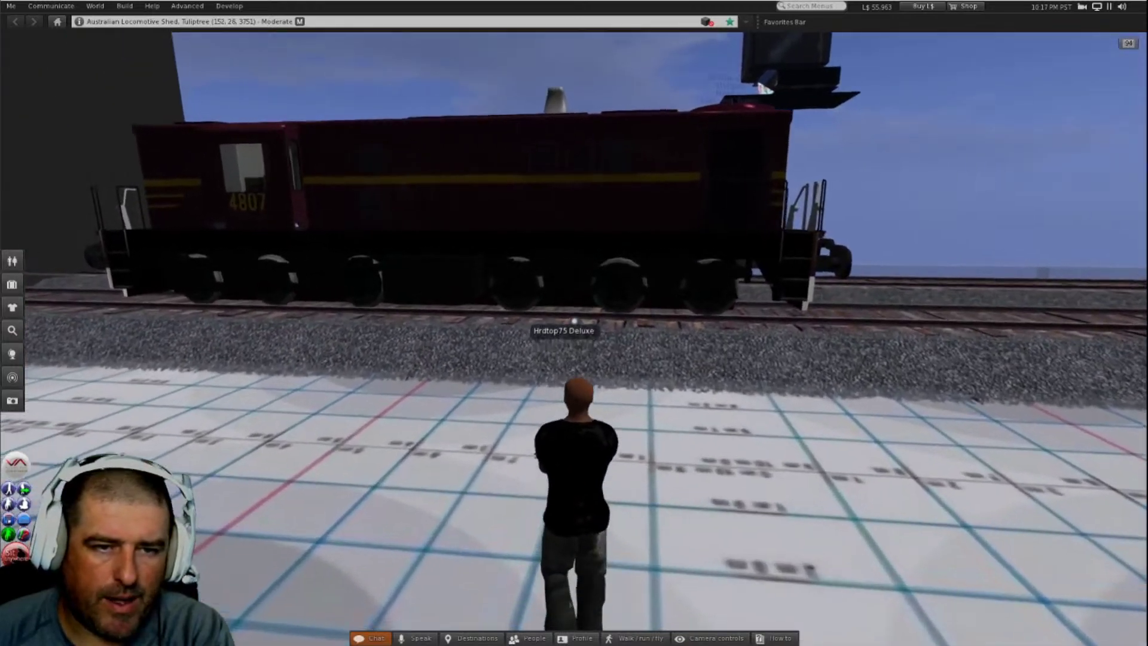
{"action": "key", "text": "Right"}
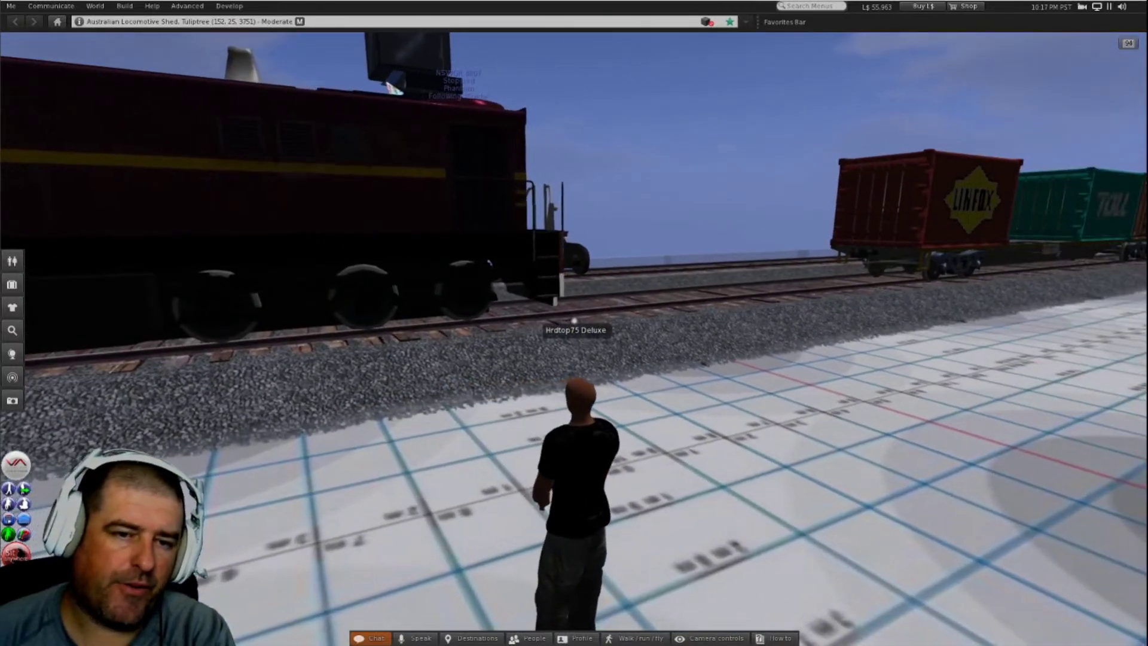
{"action": "key", "text": "Right"}
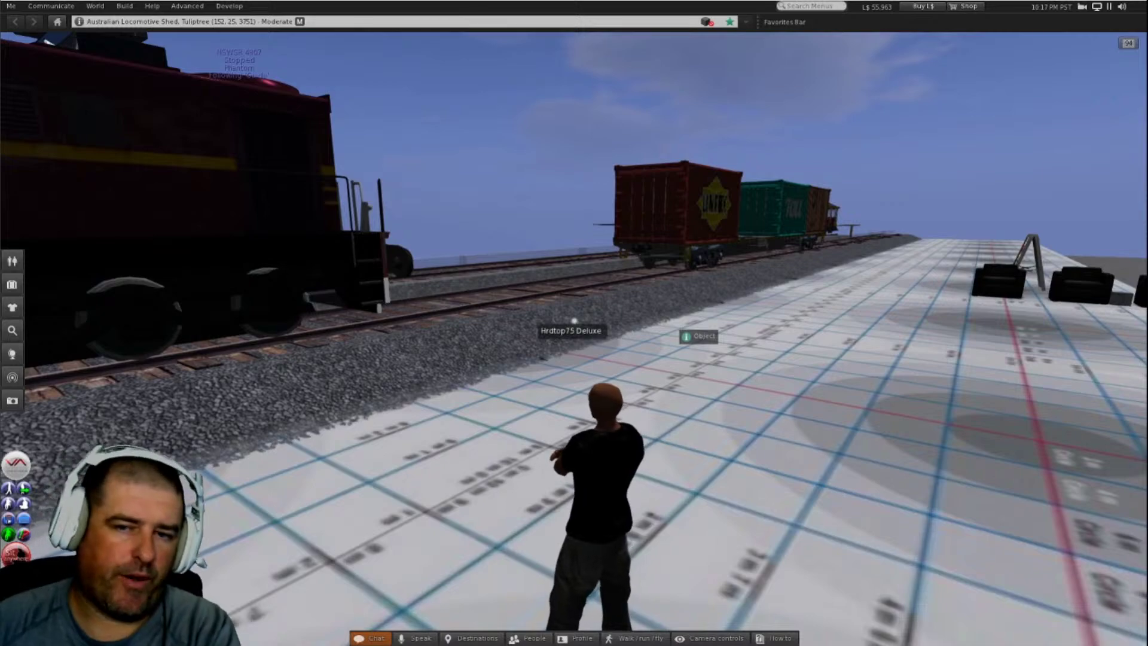
Step: Turn the avatar away from the tracks and walk it over the grey floor towards the crates and blue teleport disc
{"action": "key", "text": "Right"}
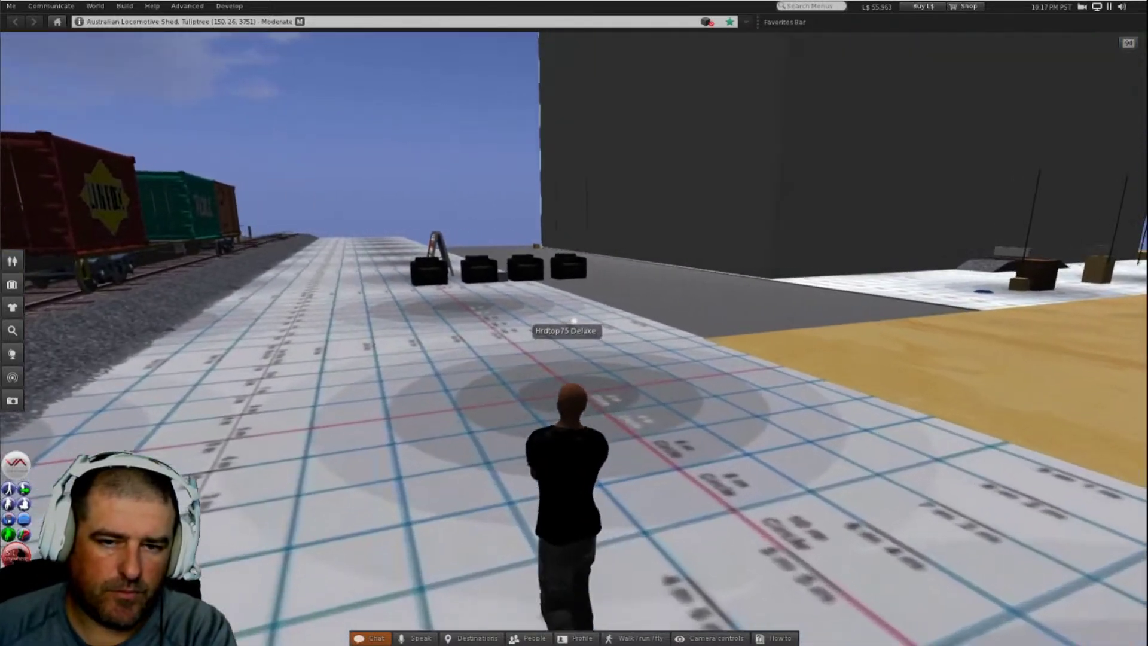
{"action": "key", "text": "Up"}
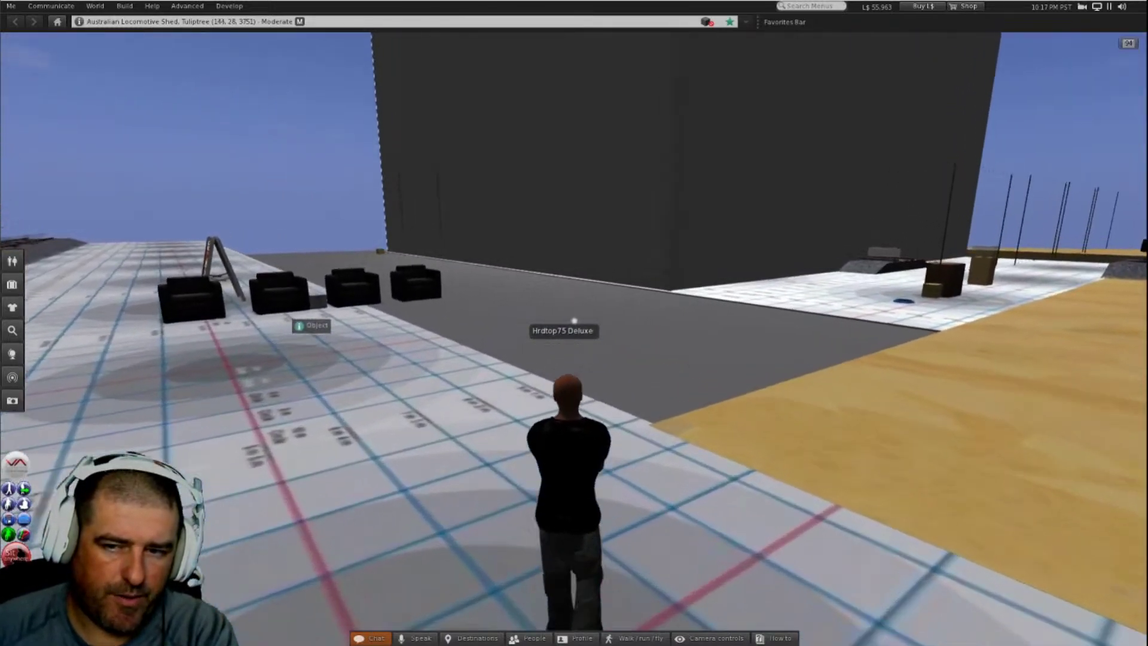
{"action": "key", "text": "Right"}
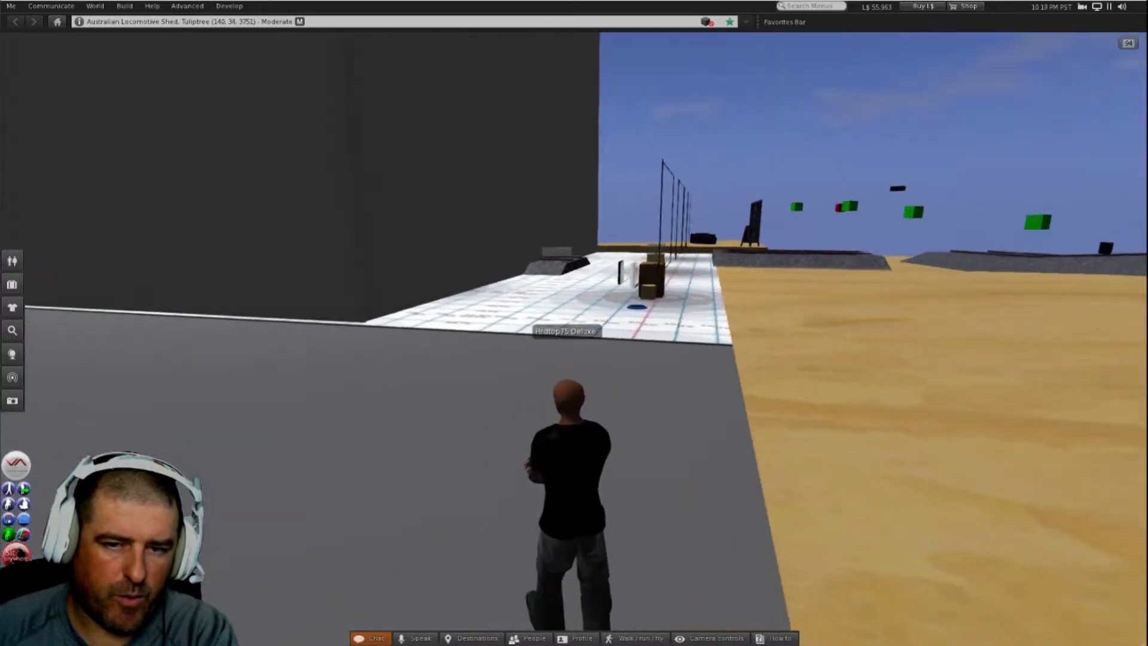
{"action": "key", "text": "Up"}
{"action": "key", "text": "Left"}
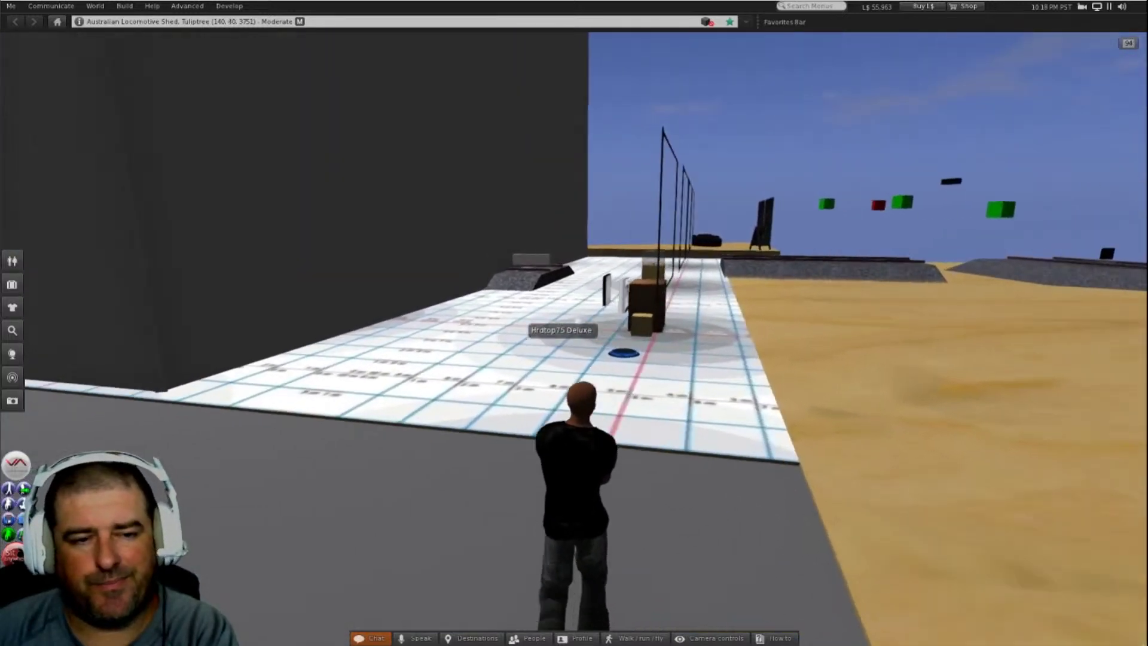
Step: Turn the avatar back to the tracks and walk it past the black armchairs up to the LINFOX container wagon
{"action": "key", "text": "Left"}
{"action": "key", "text": "Up"}
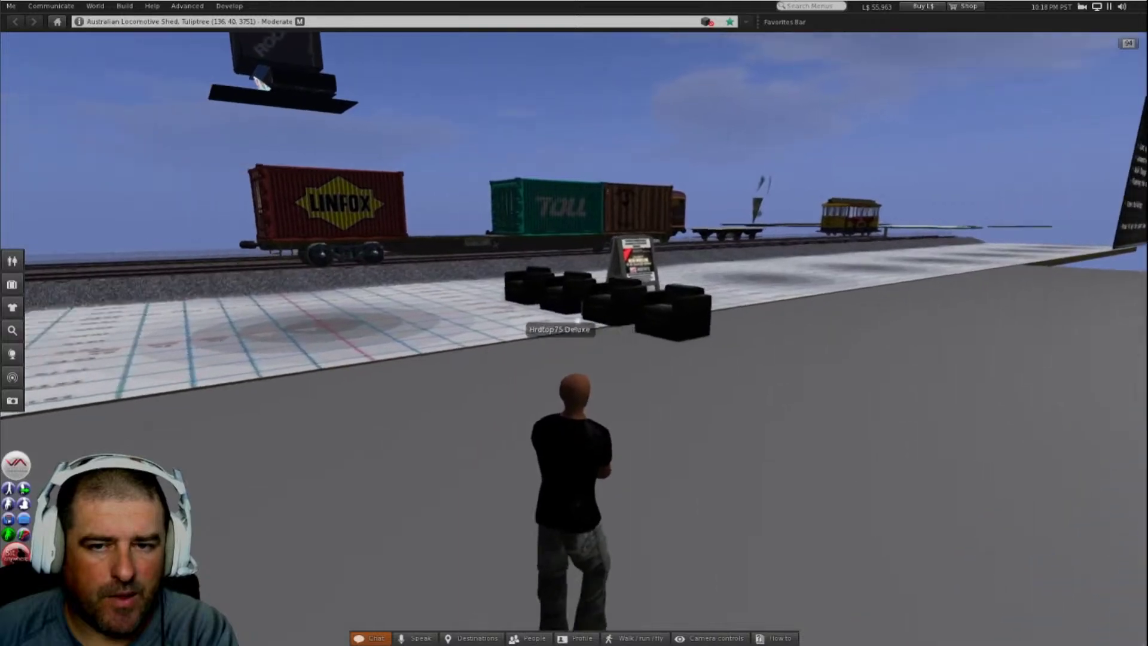
{"action": "key", "text": "Up"}
{"action": "key", "text": "Right"}
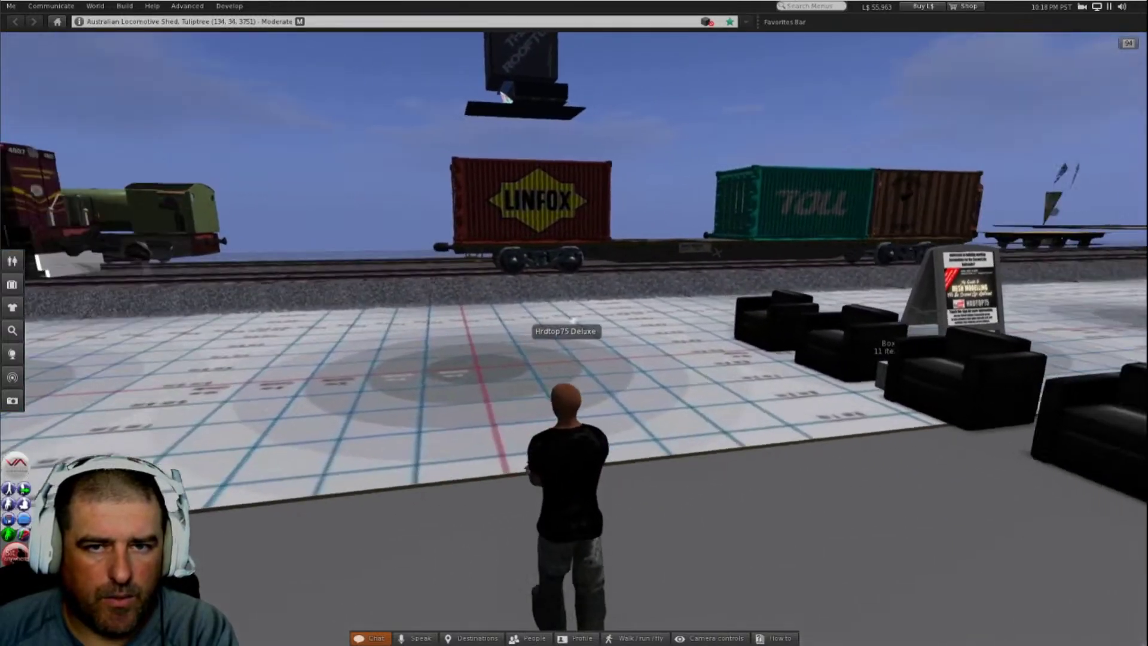
{"action": "key", "text": "Up"}
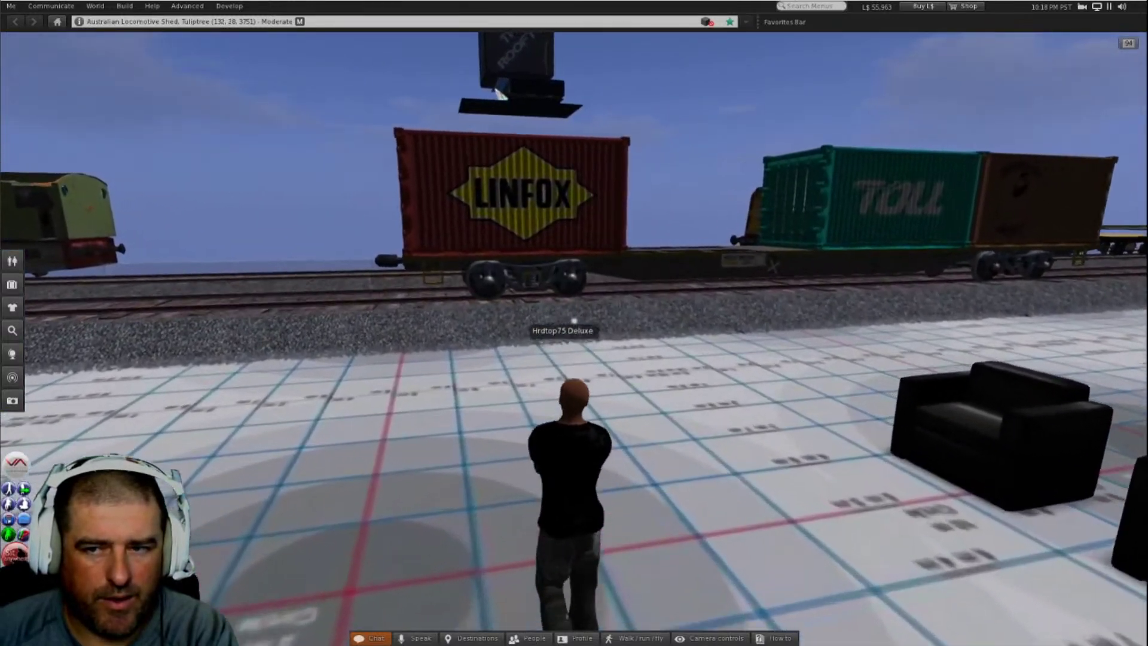
{"action": "key", "text": "Up"}
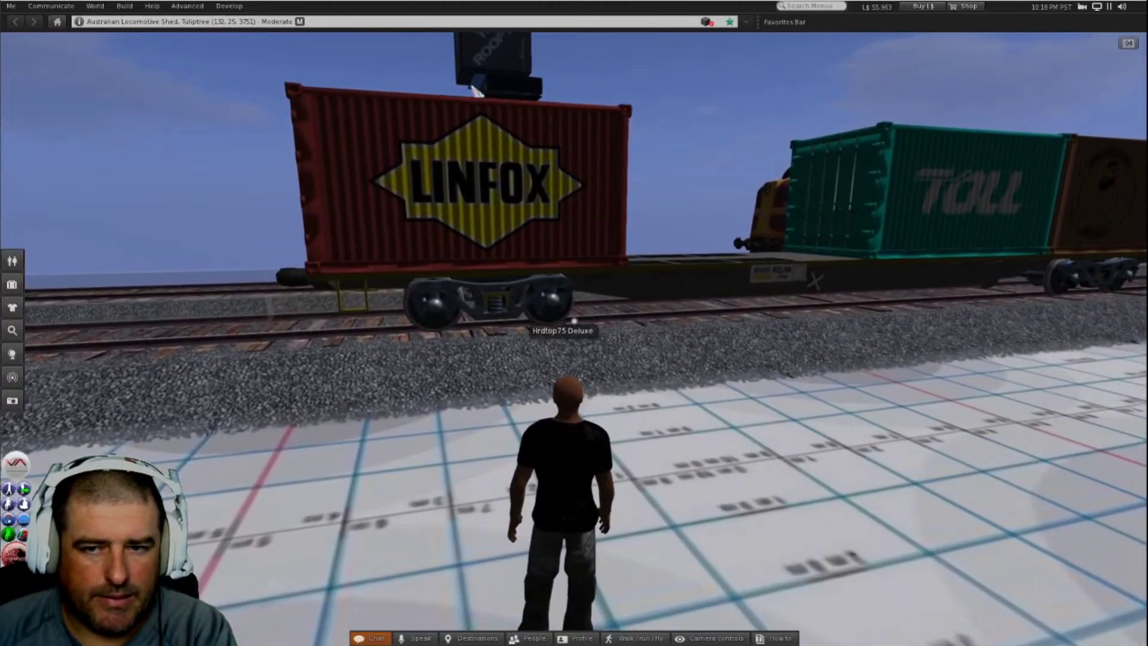
{"action": "key", "text": "Right"}
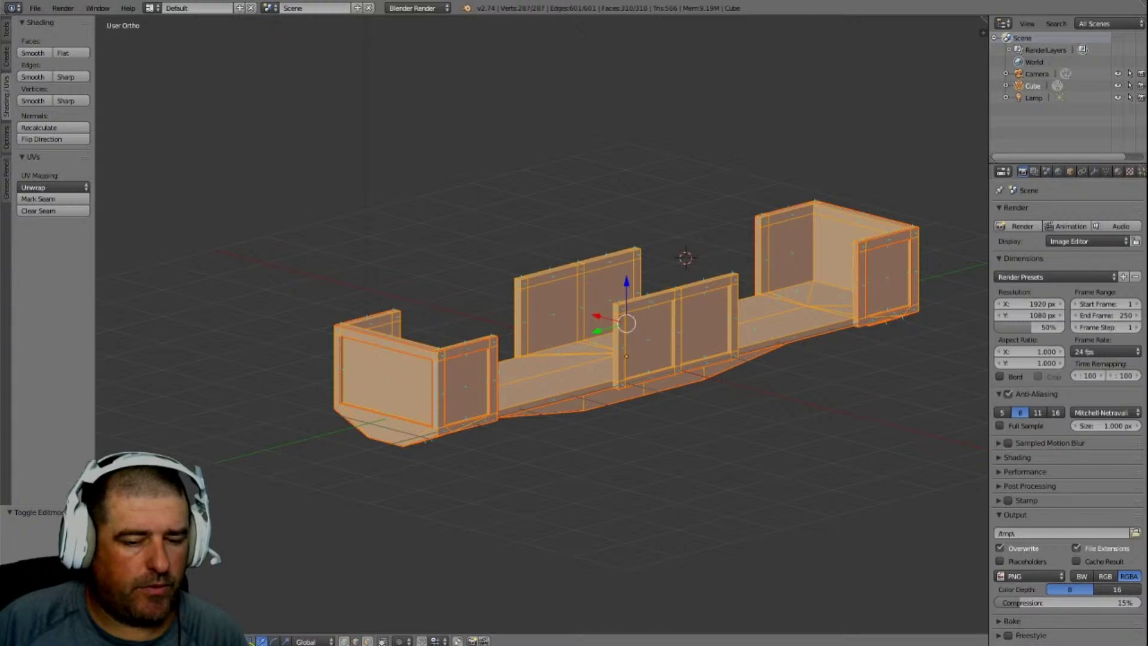
Step: Switch from Blender to the web browser and read the BDY / NODY Open wagon page down to its colour schemes and coding
{"action": "key", "text": "alt+Tab"}
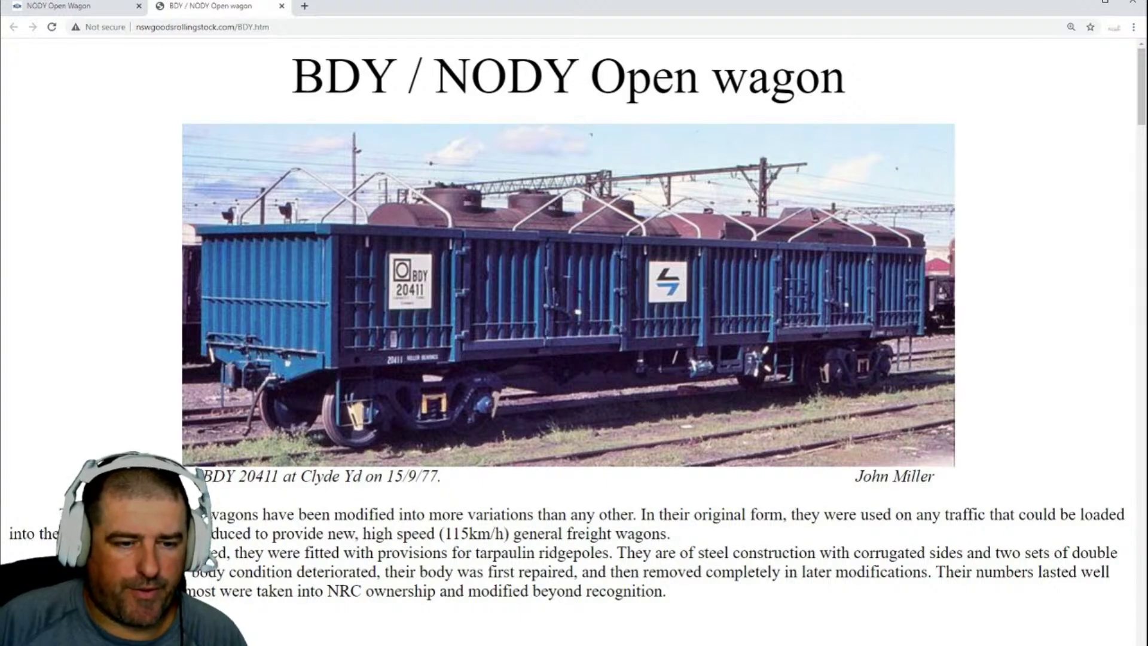
{"action": "scroll", "coordinate": [574, 341], "scroll_direction": "down", "scroll_amount": 3}
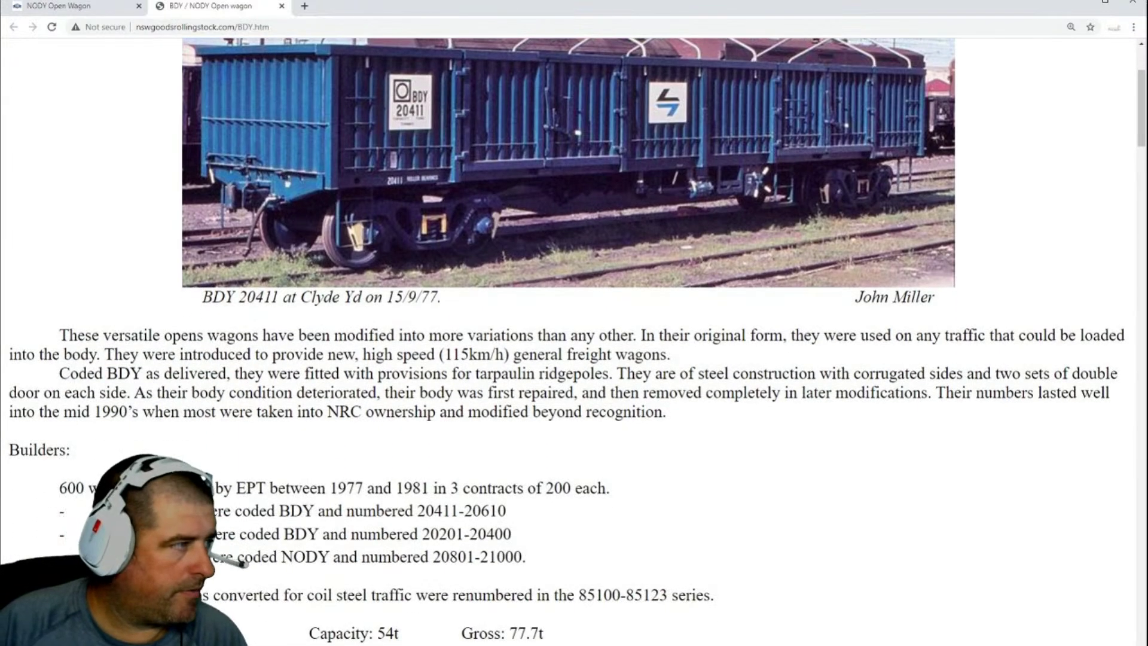
{"action": "scroll", "coordinate": [574, 341], "scroll_direction": "down", "scroll_amount": 6}
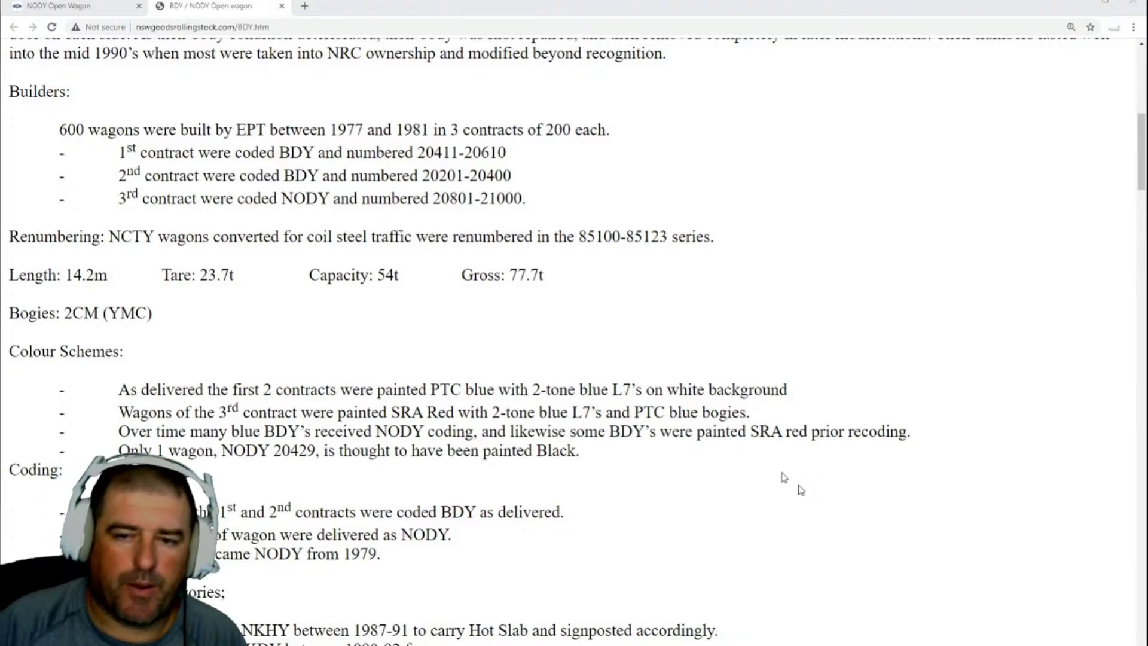
Step: Read the BDY / NODY page's recoding categories and further reading, down to the first NODY wagon photos
{"action": "scroll", "coordinate": [652, 359], "scroll_direction": "down", "scroll_amount": 2}
{"action": "scroll", "coordinate": [652, 359], "scroll_direction": "down", "scroll_amount": 10}
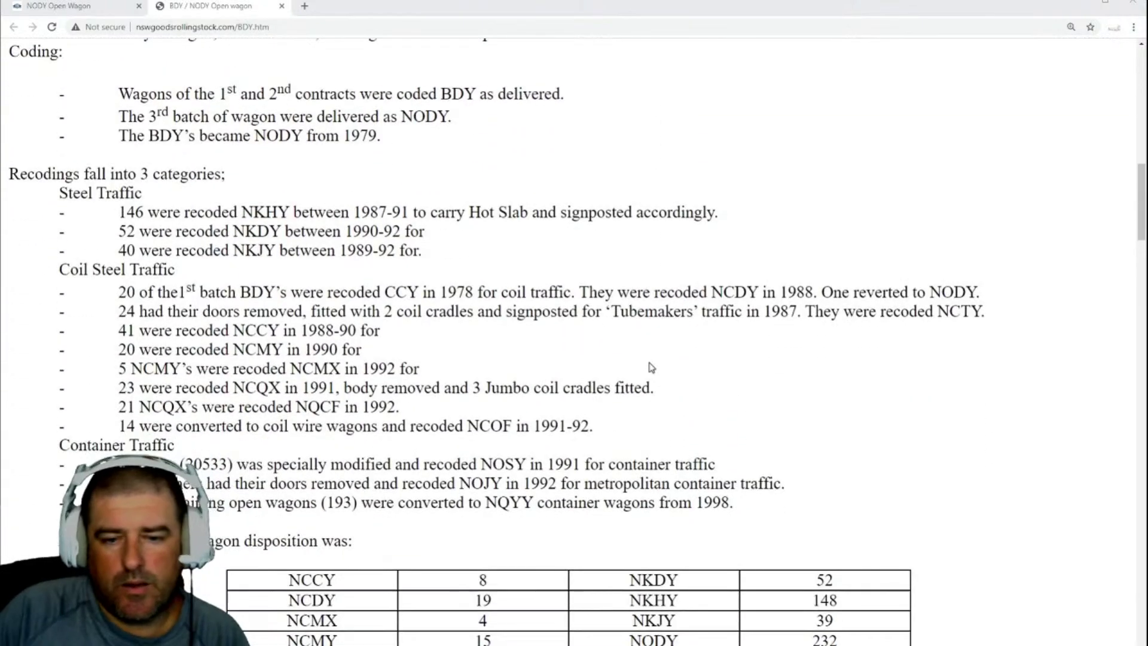
{"action": "scroll", "coordinate": [658, 383], "scroll_direction": "down", "scroll_amount": 7}
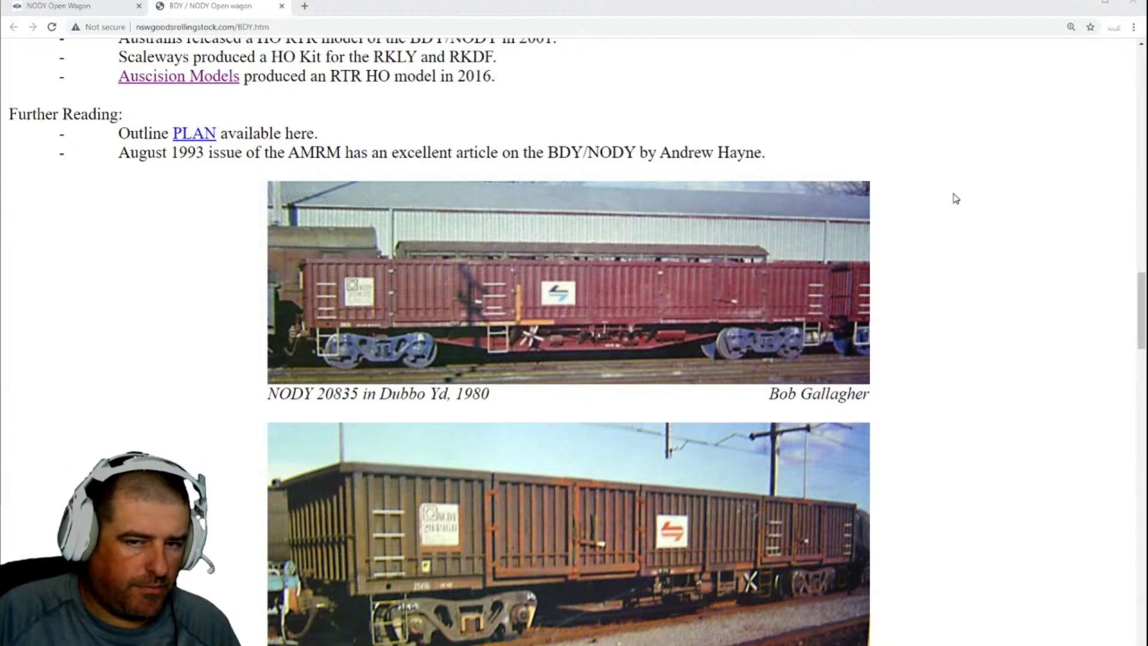
{"action": "scroll", "coordinate": [955, 199], "scroll_direction": "down", "scroll_amount": 6}
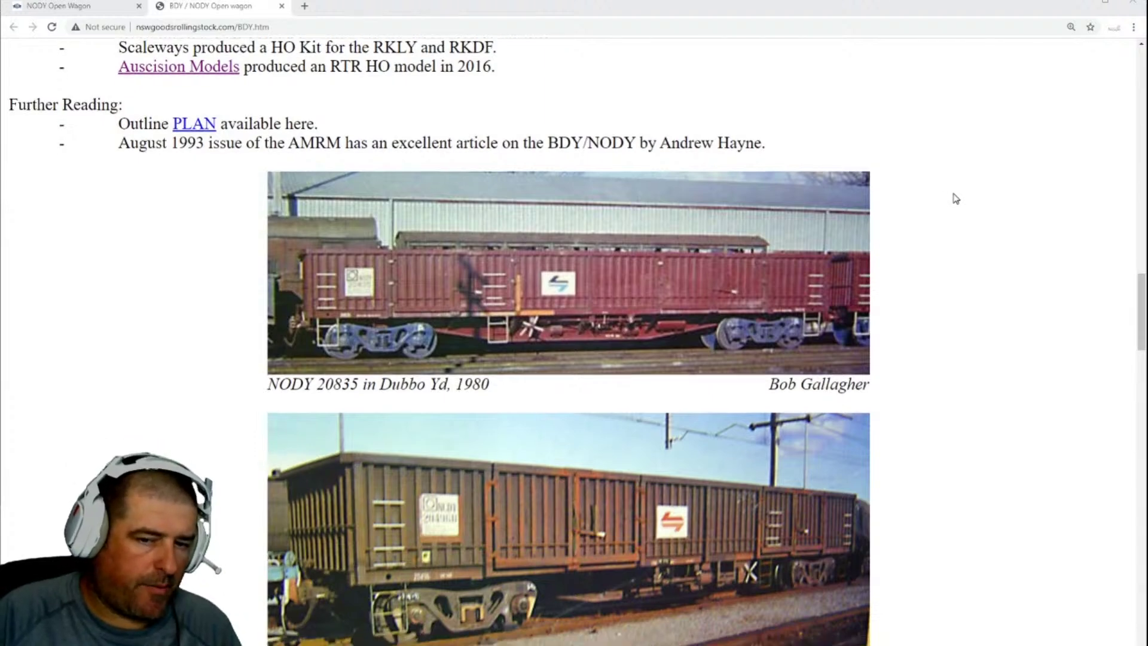
Step: Examine the photos of converted wagons, from the Tubemakers and BHP wagons through the slab, sheet steel, Jumbo coil and coil wire variants
{"action": "scroll", "coordinate": [956, 198], "scroll_direction": "down", "scroll_amount": 3}
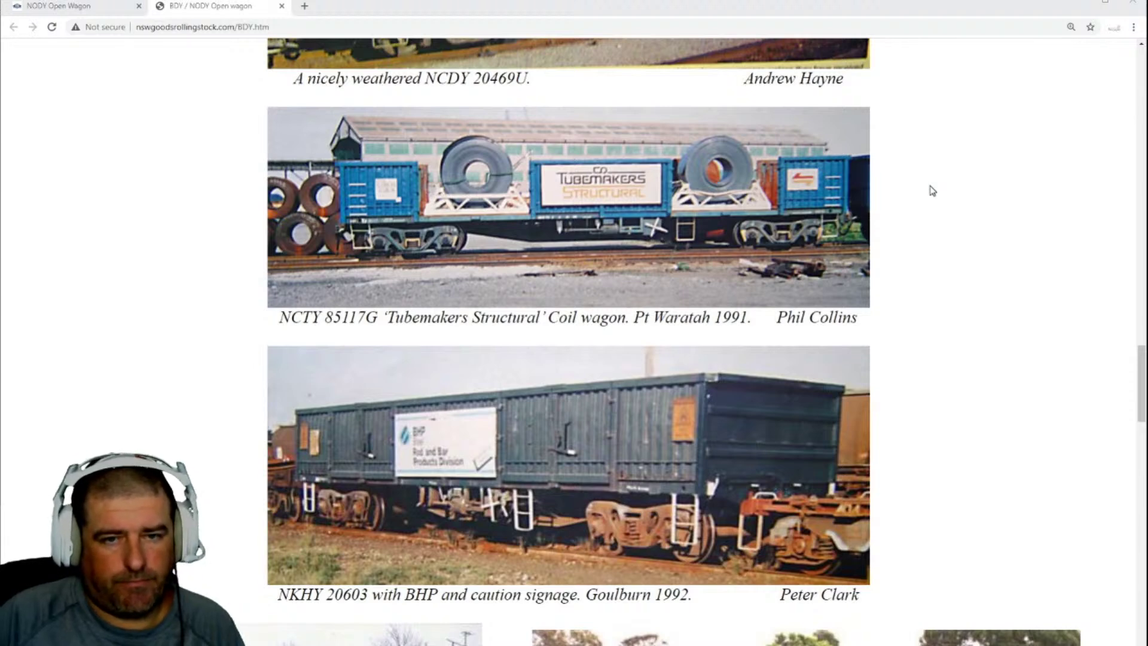
{"action": "scroll", "coordinate": [932, 190], "scroll_direction": "down", "scroll_amount": 4}
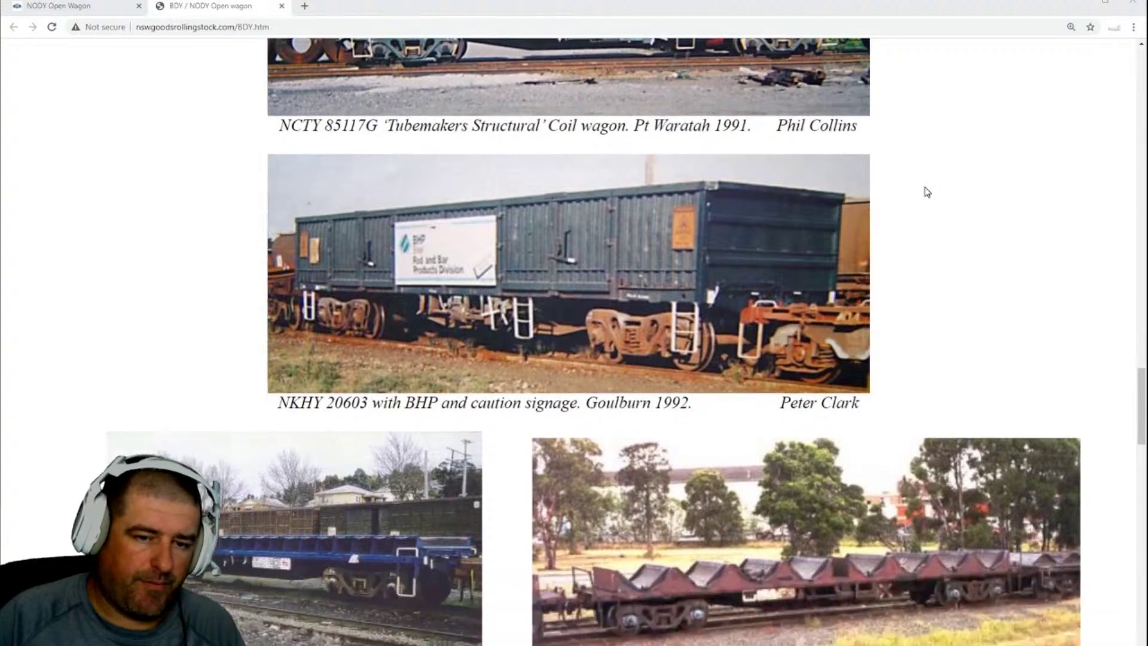
{"action": "scroll", "coordinate": [926, 190], "scroll_direction": "down", "scroll_amount": 3}
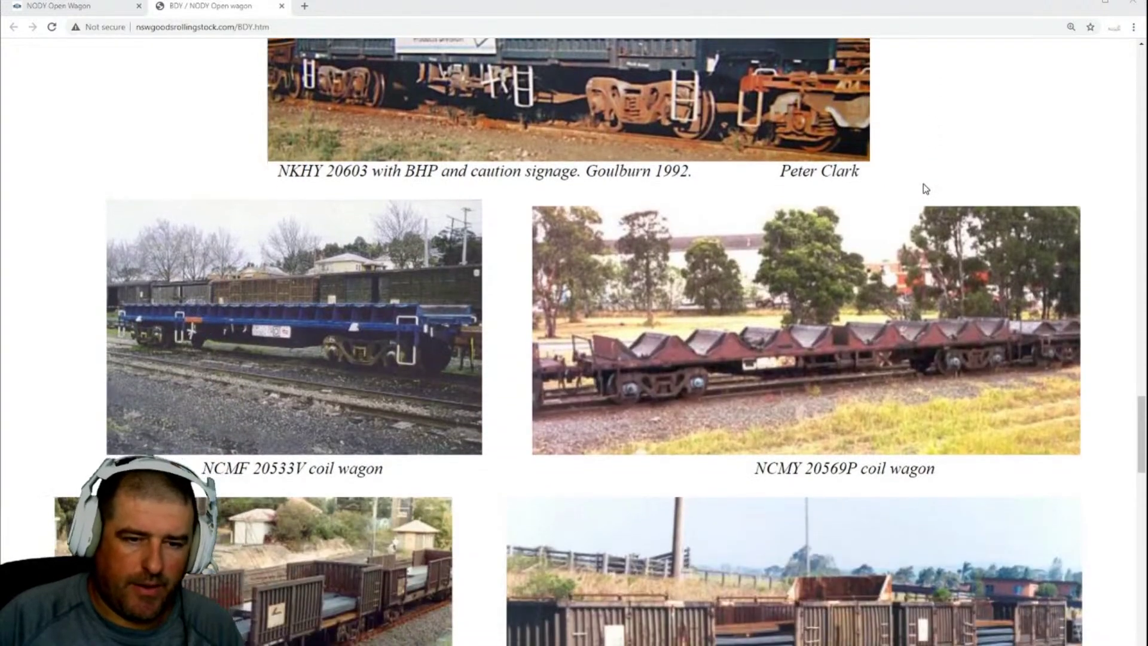
{"action": "scroll", "coordinate": [925, 189], "scroll_direction": "down", "scroll_amount": 3}
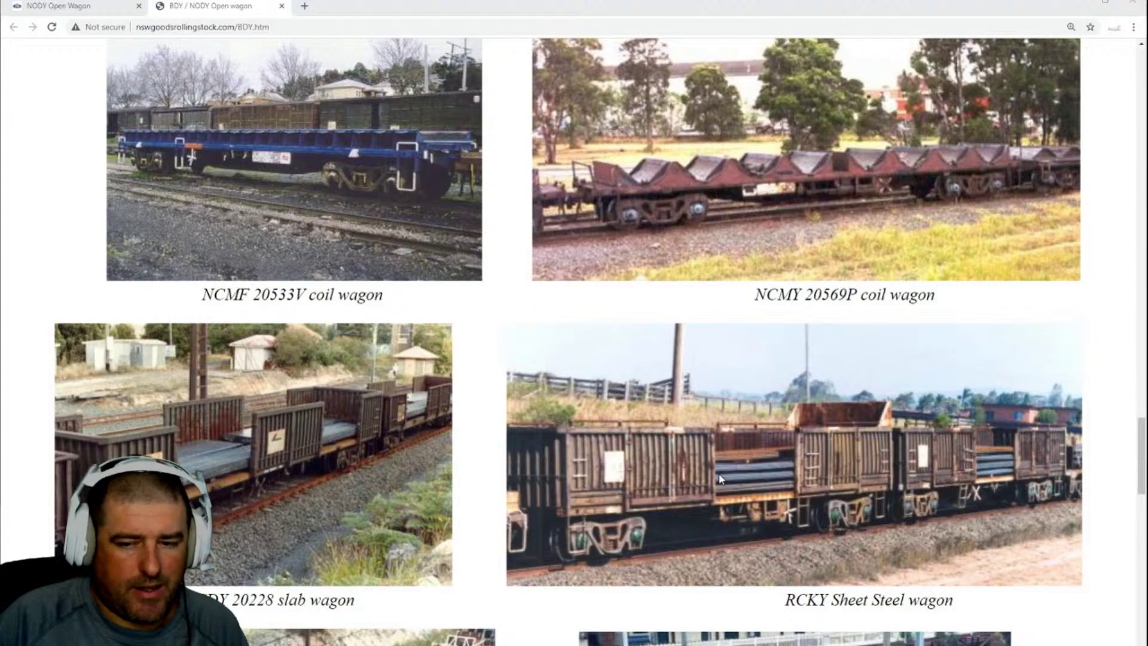
{"action": "scroll", "coordinate": [719, 478], "scroll_direction": "down", "scroll_amount": 1}
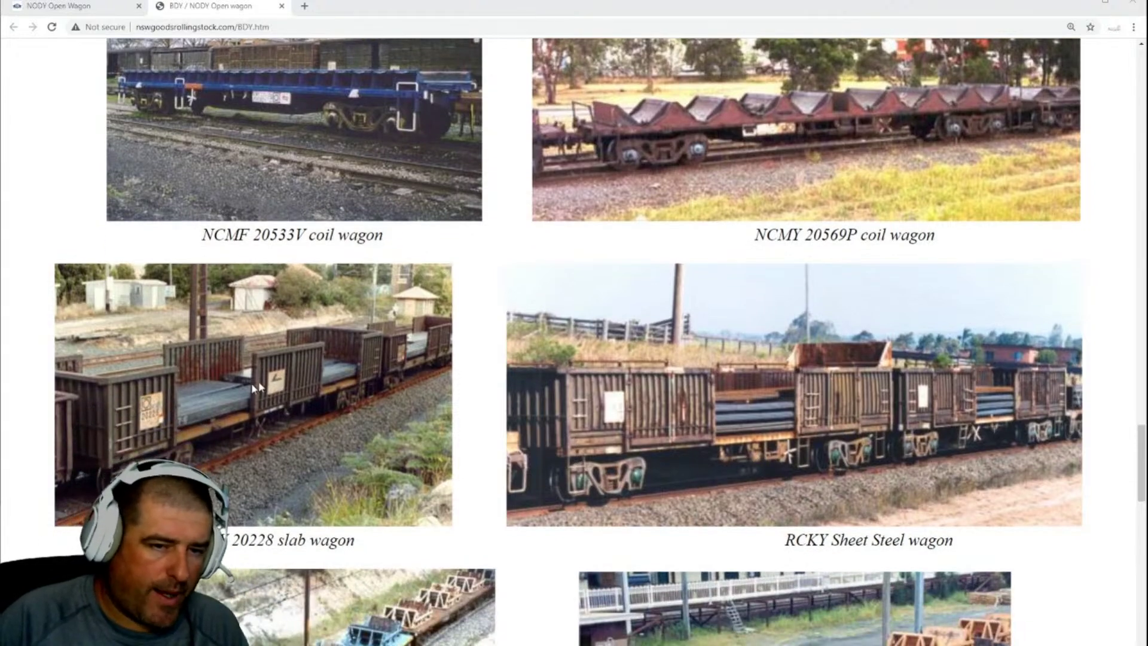
{"action": "scroll", "coordinate": [714, 404], "scroll_direction": "down", "scroll_amount": 4}
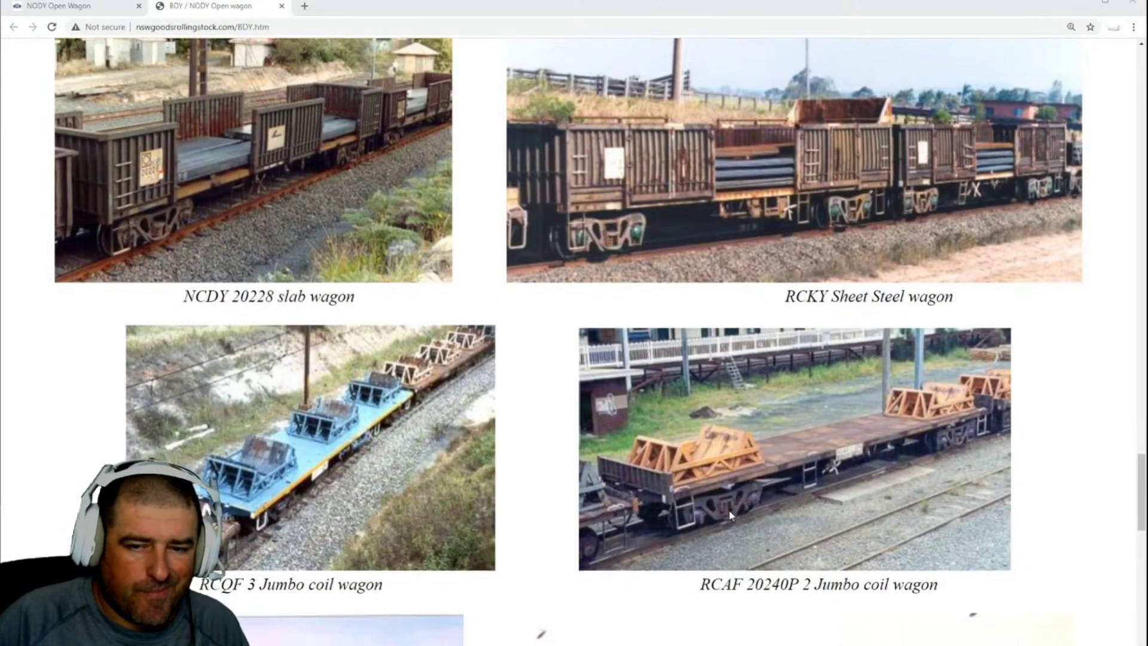
{"action": "scroll", "coordinate": [730, 510], "scroll_direction": "down", "scroll_amount": 6}
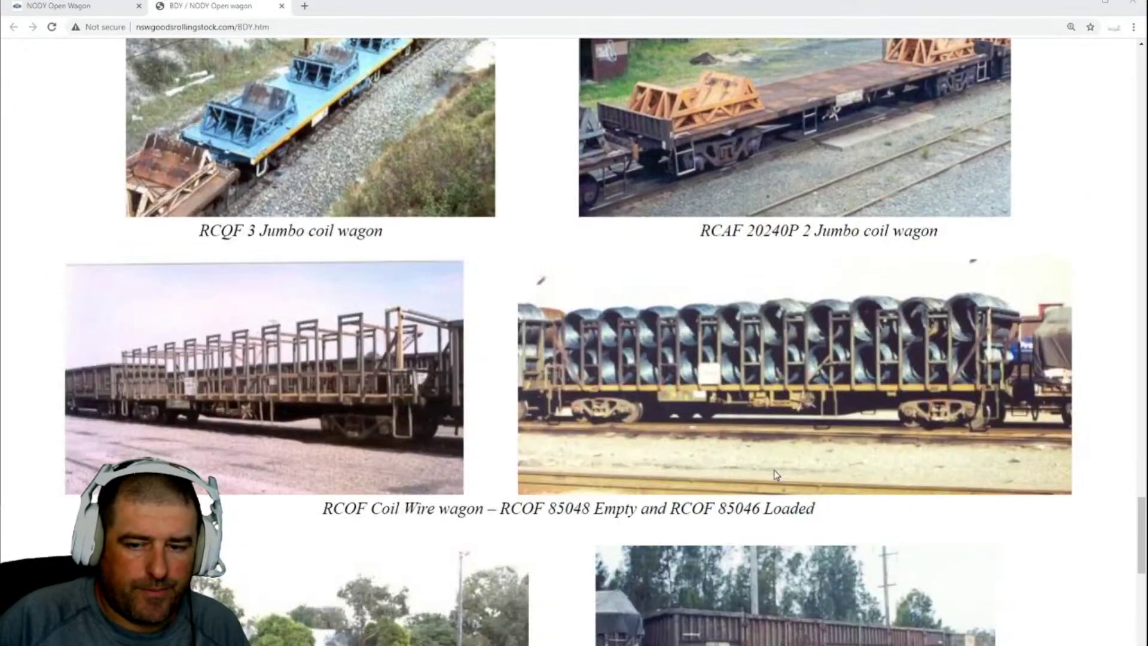
{"action": "scroll", "coordinate": [774, 465], "scroll_direction": "down", "scroll_amount": 1}
{"action": "scroll", "coordinate": [774, 466], "scroll_direction": "down", "scroll_amount": 4}
Step: Return to the start of the BDY / NODY Open wagon page and examine the photo of blue wagon BDY 20411
{"action": "scroll", "coordinate": [774, 466], "scroll_direction": "up", "scroll_amount": 20}
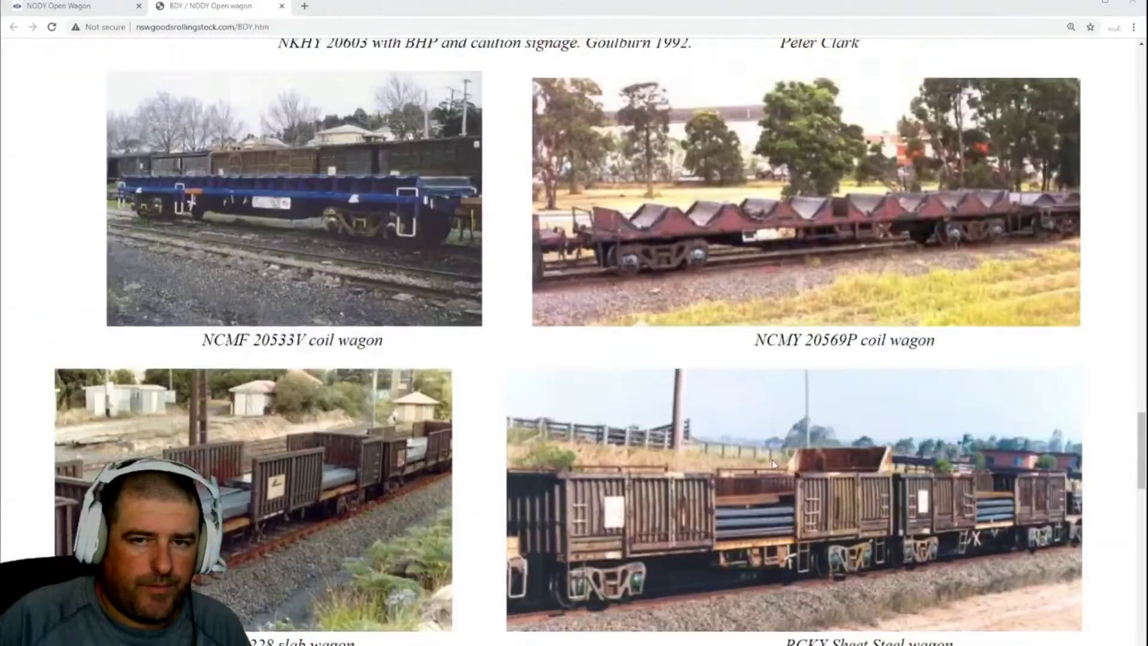
{"action": "scroll", "coordinate": [773, 465], "scroll_direction": "up", "scroll_amount": 20}
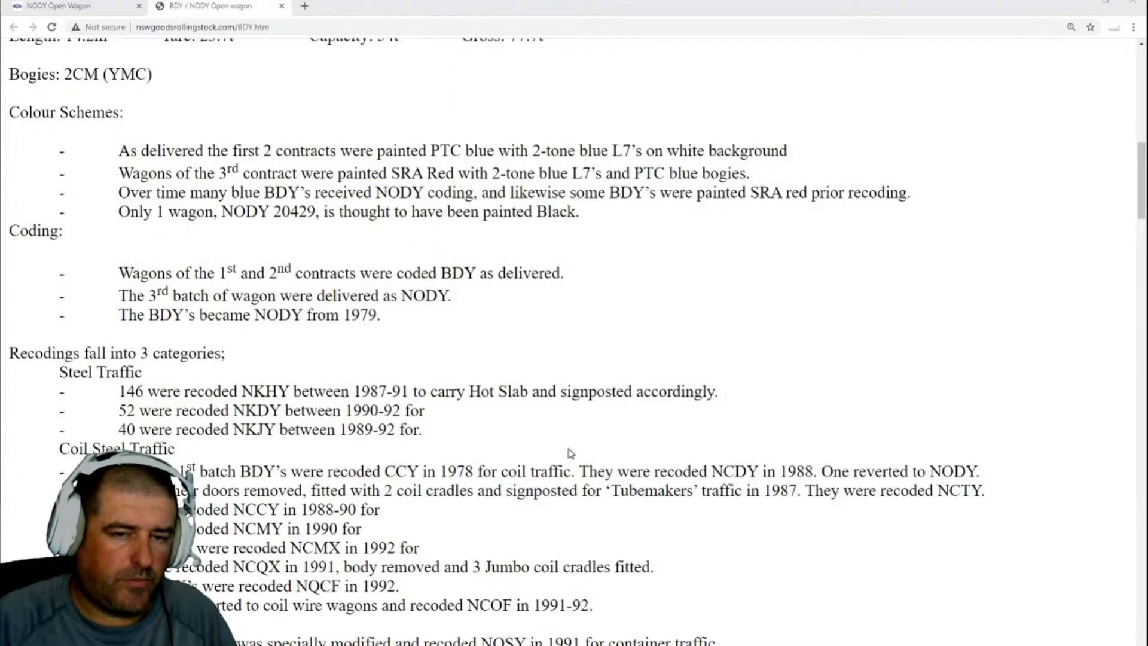
{"action": "scroll", "coordinate": [688, 415], "scroll_direction": "up", "scroll_amount": 13}
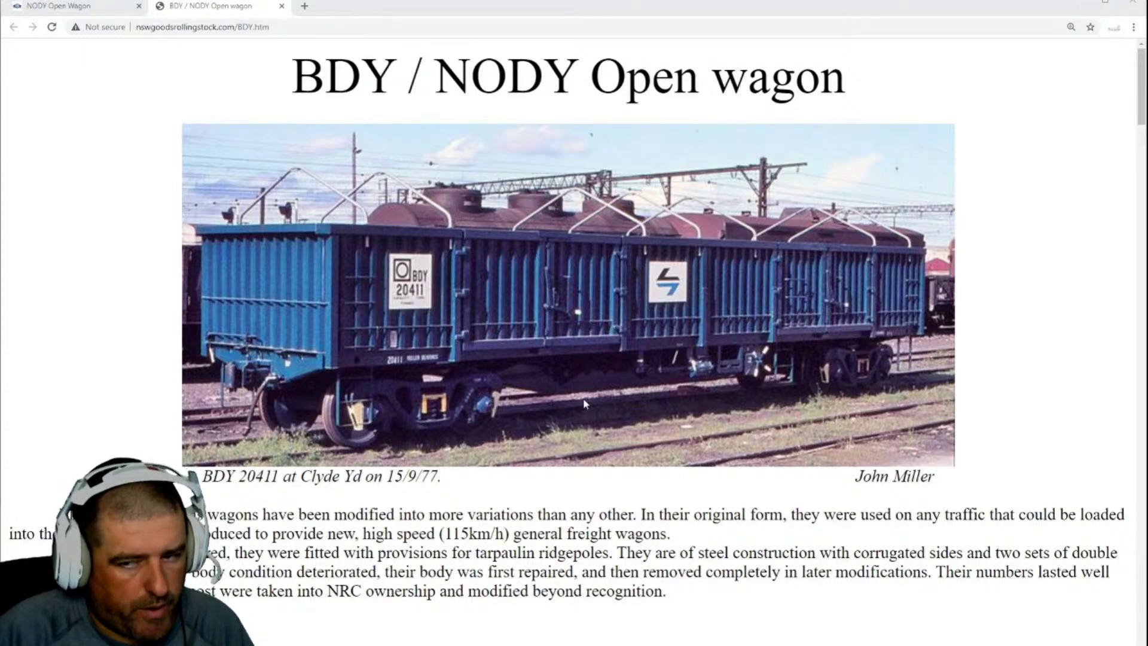
{"action": "scroll", "coordinate": [584, 404], "scroll_direction": "down", "scroll_amount": 4}
{"action": "scroll", "coordinate": [586, 399], "scroll_direction": "up", "scroll_amount": 4}
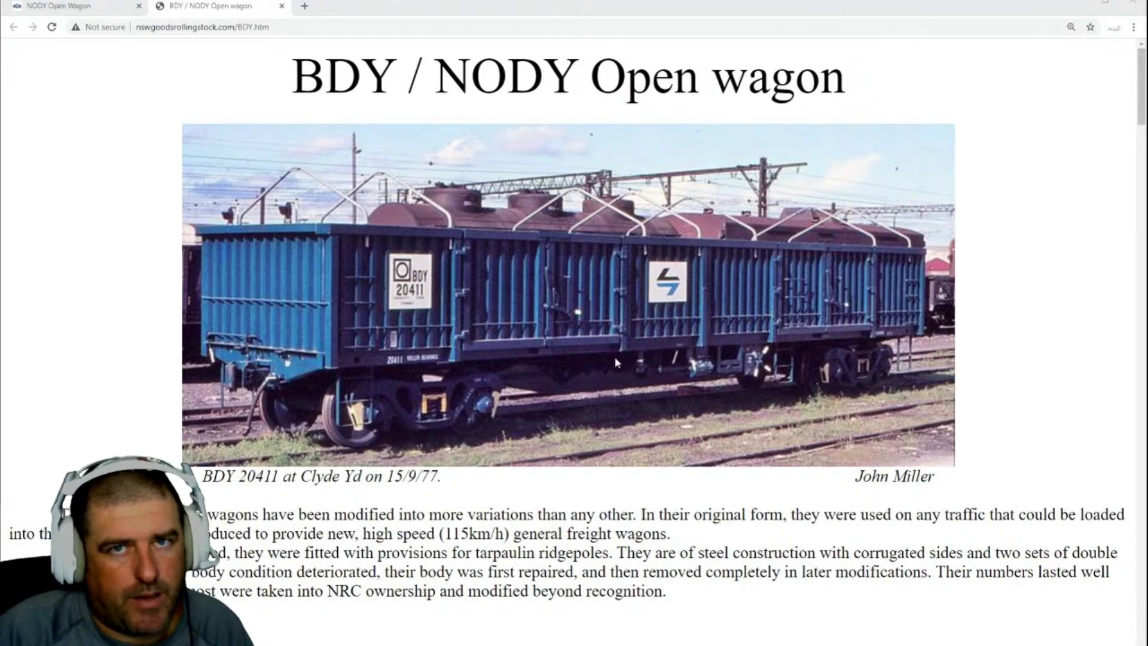
{"action": "scroll", "coordinate": [615, 359], "scroll_direction": "down", "scroll_amount": 10}
{"action": "scroll", "coordinate": [614, 358], "scroll_direction": "up", "scroll_amount": 10}
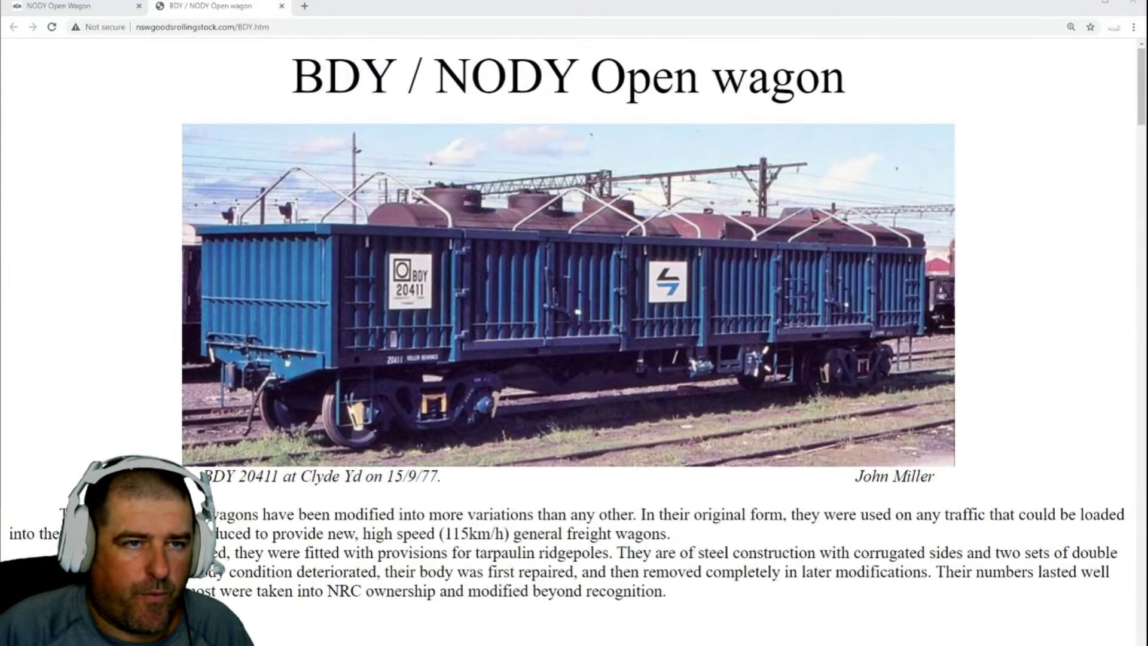
Step: Switch to the Auscision NODY Open Wagon page and review its feature list and the PTC Blue, SRA Red and Weathered Grime models
{"action": "left_click", "coordinate": [105, 4]}
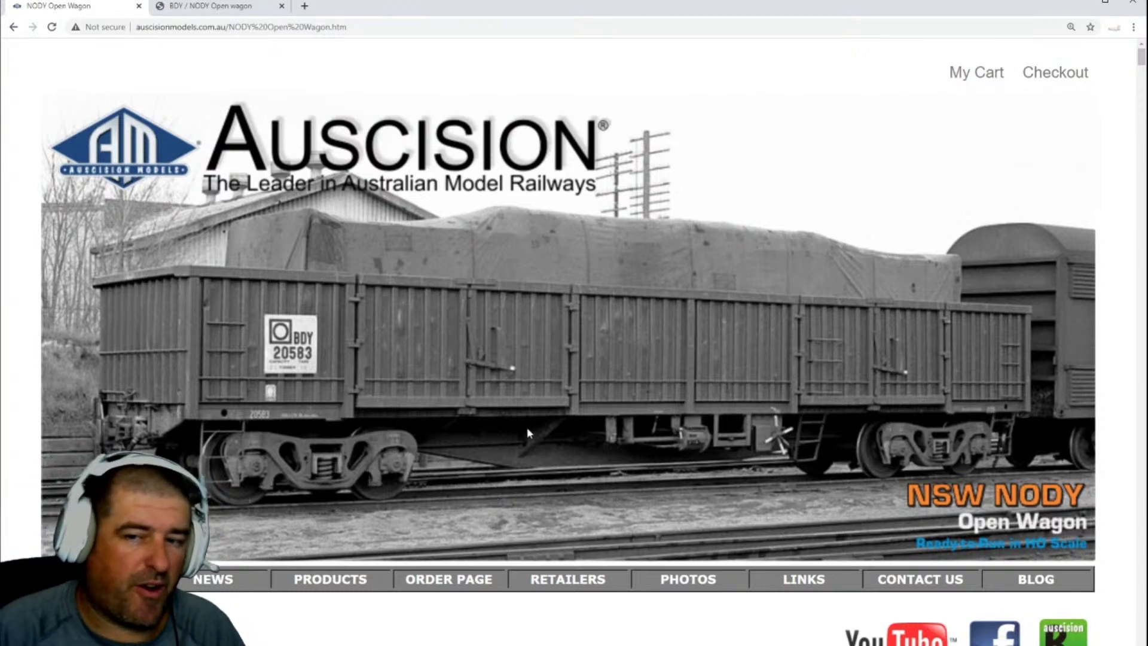
{"action": "scroll", "coordinate": [615, 405], "scroll_direction": "down", "scroll_amount": 10}
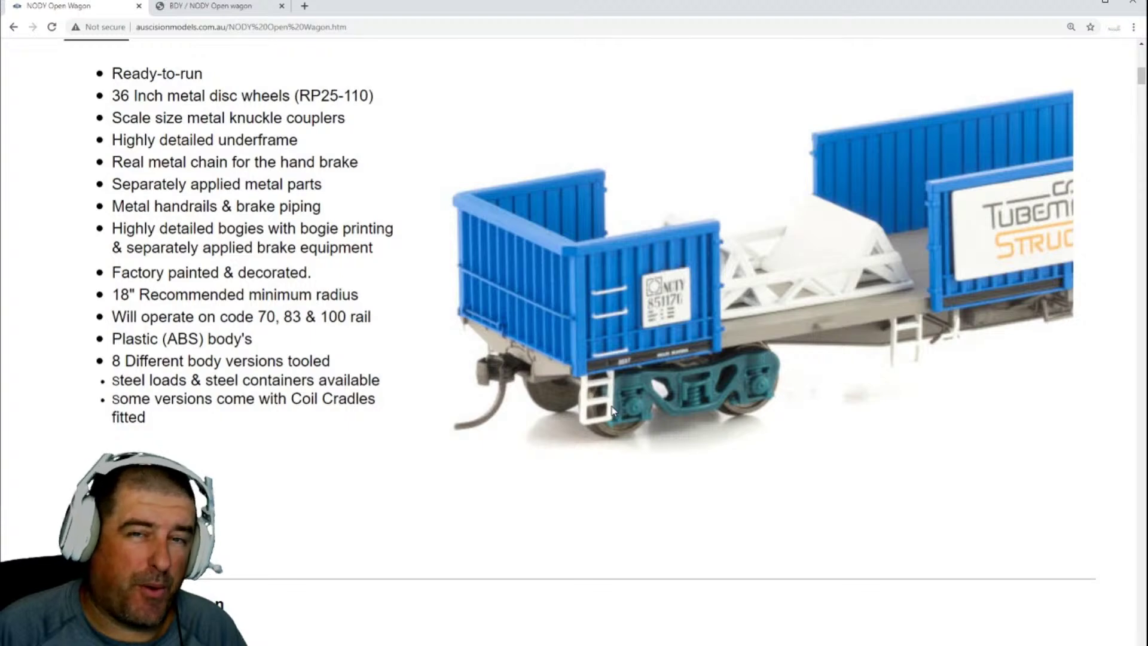
{"action": "scroll", "coordinate": [612, 410], "scroll_direction": "down", "scroll_amount": 12}
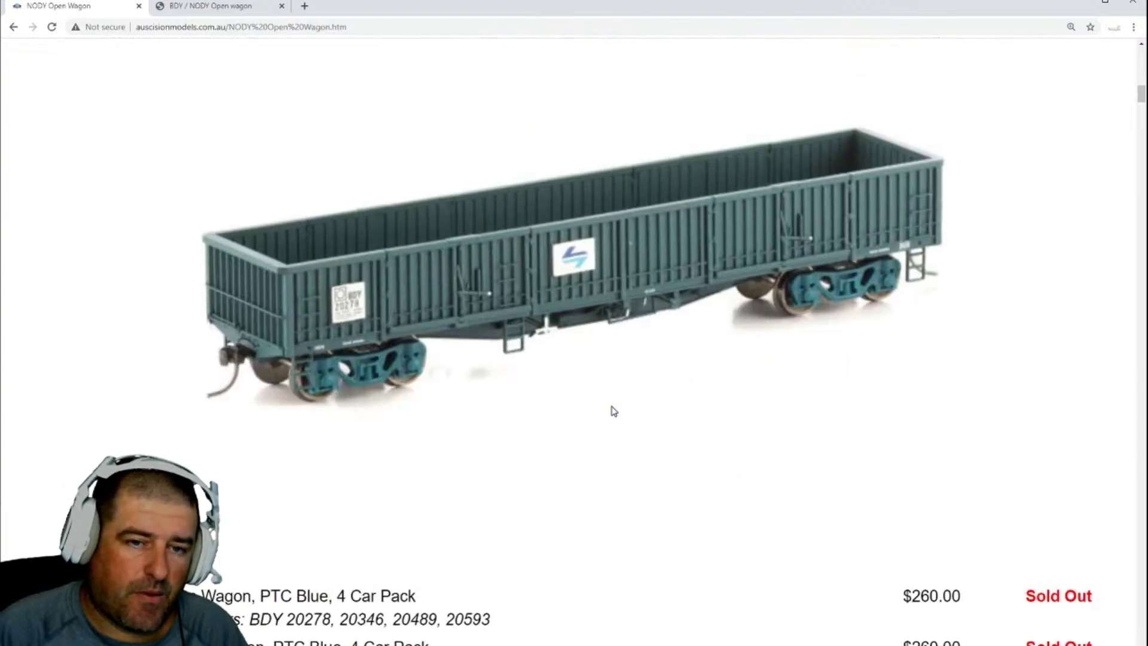
{"action": "scroll", "coordinate": [614, 411], "scroll_direction": "up", "scroll_amount": 12}
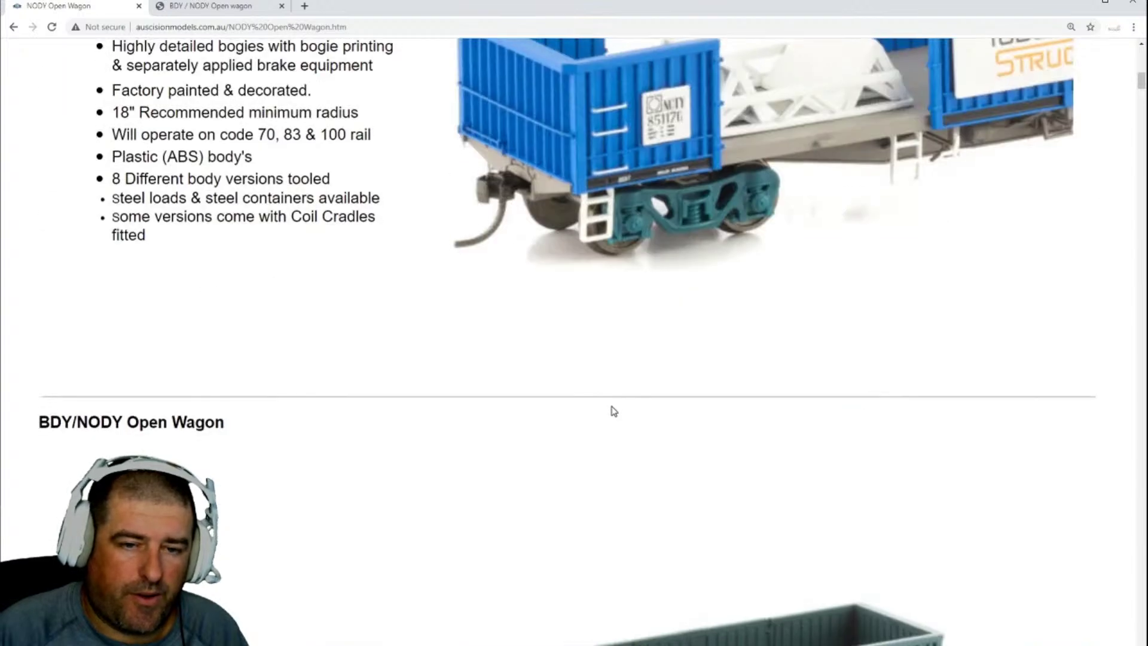
{"action": "scroll", "coordinate": [614, 412], "scroll_direction": "down", "scroll_amount": 17}
{"action": "scroll", "coordinate": [614, 411], "scroll_direction": "down", "scroll_amount": 7}
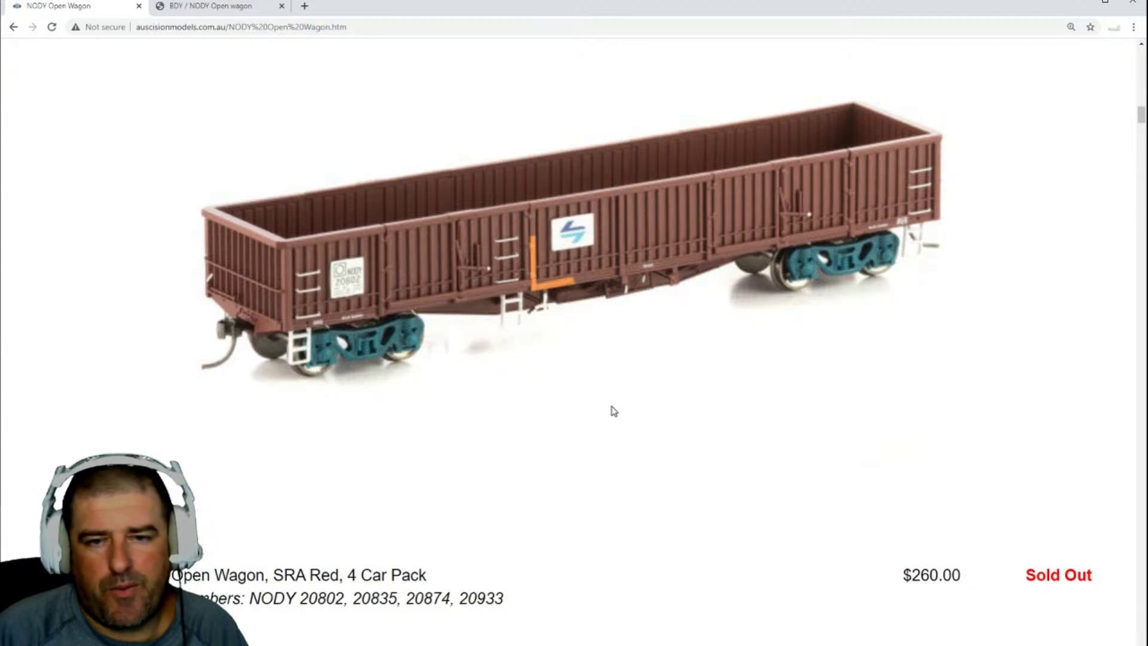
{"action": "scroll", "coordinate": [614, 412], "scroll_direction": "up", "scroll_amount": 10}
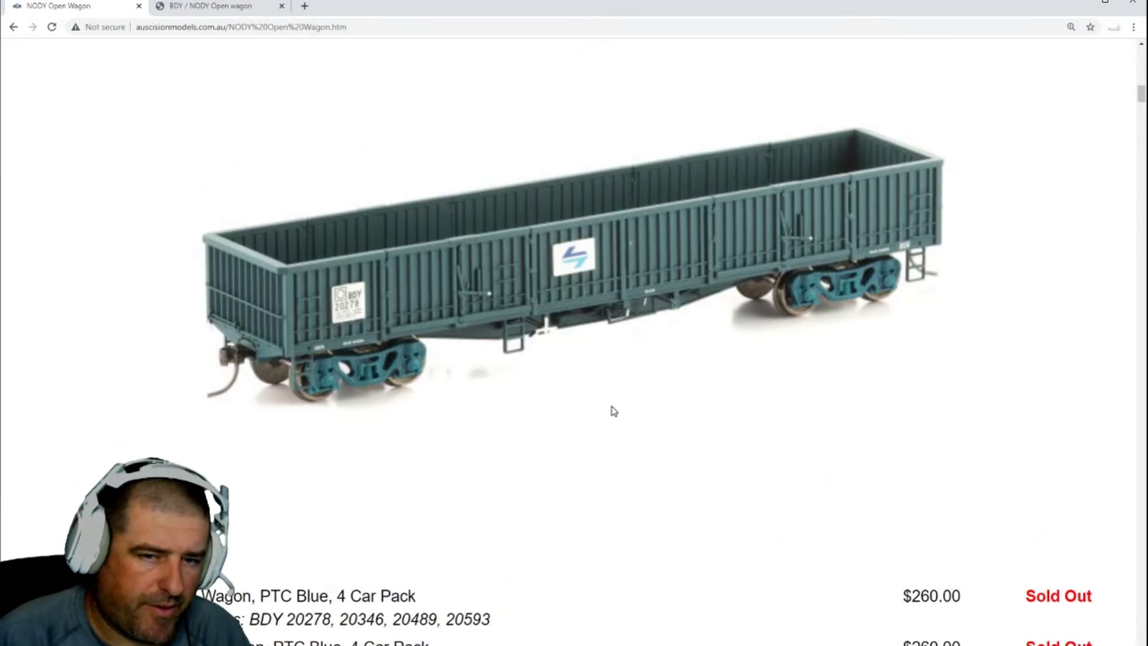
{"action": "scroll", "coordinate": [614, 411], "scroll_direction": "down", "scroll_amount": 8}
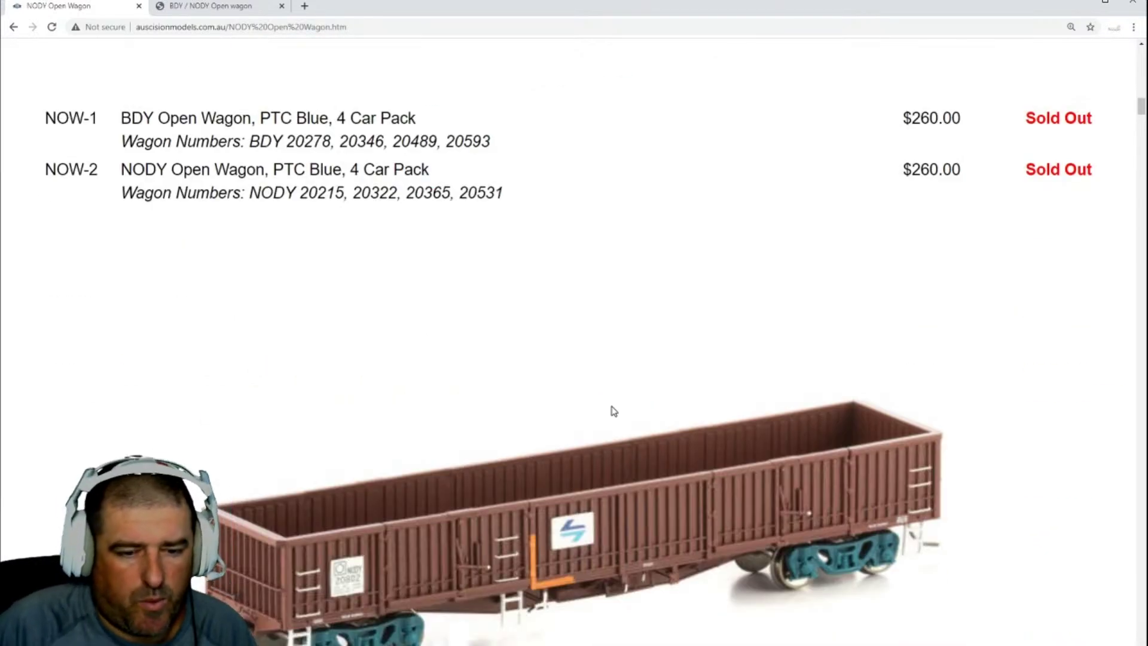
{"action": "scroll", "coordinate": [614, 411], "scroll_direction": "down", "scroll_amount": 6}
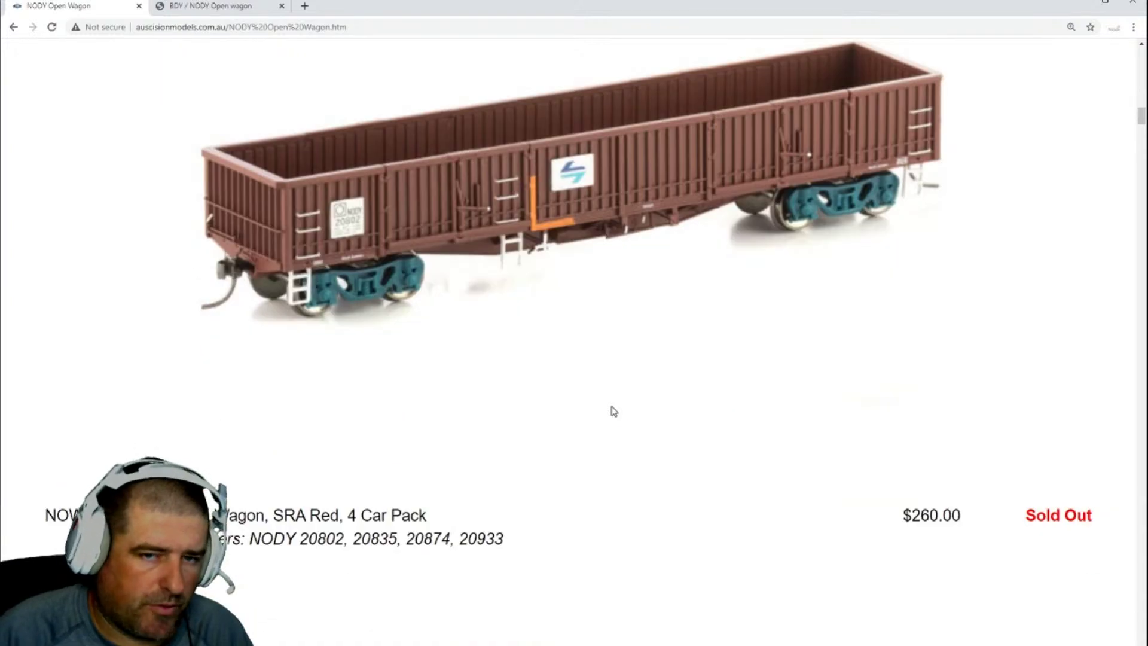
{"action": "scroll", "coordinate": [614, 412], "scroll_direction": "down", "scroll_amount": 7}
{"action": "scroll", "coordinate": [614, 411], "scroll_direction": "down", "scroll_amount": 7}
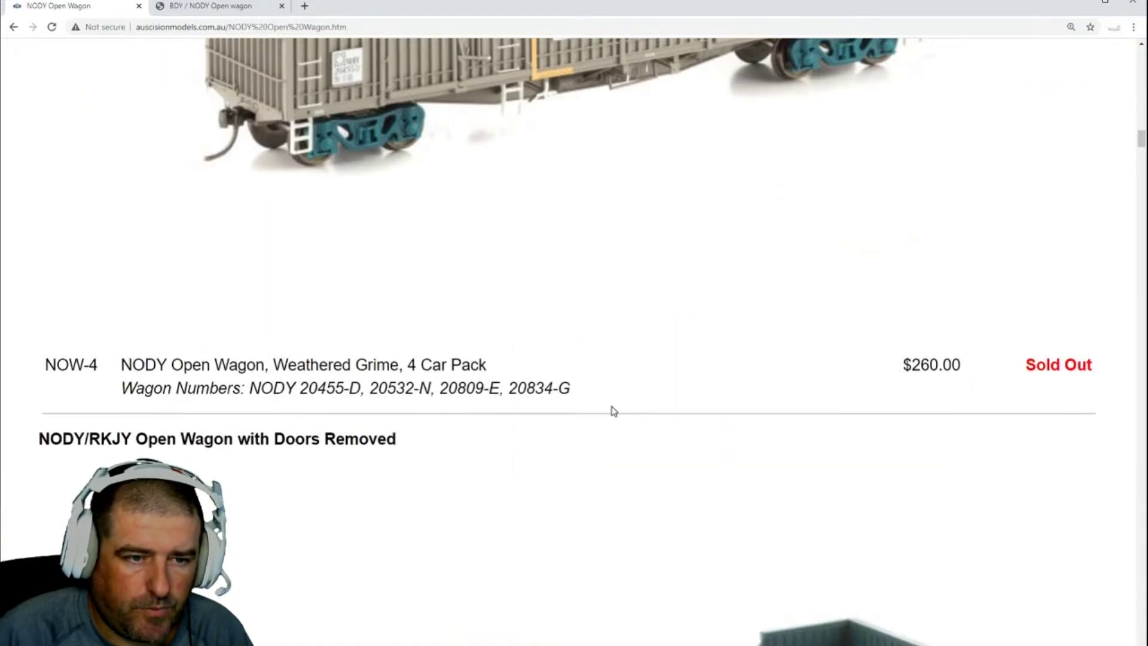
Step: Browse the NODY/RKJY models with doors removed, the NCTY wagon with coil cradles and the RCAF coil steel wagons
{"action": "scroll", "coordinate": [614, 411], "scroll_direction": "down", "scroll_amount": 7}
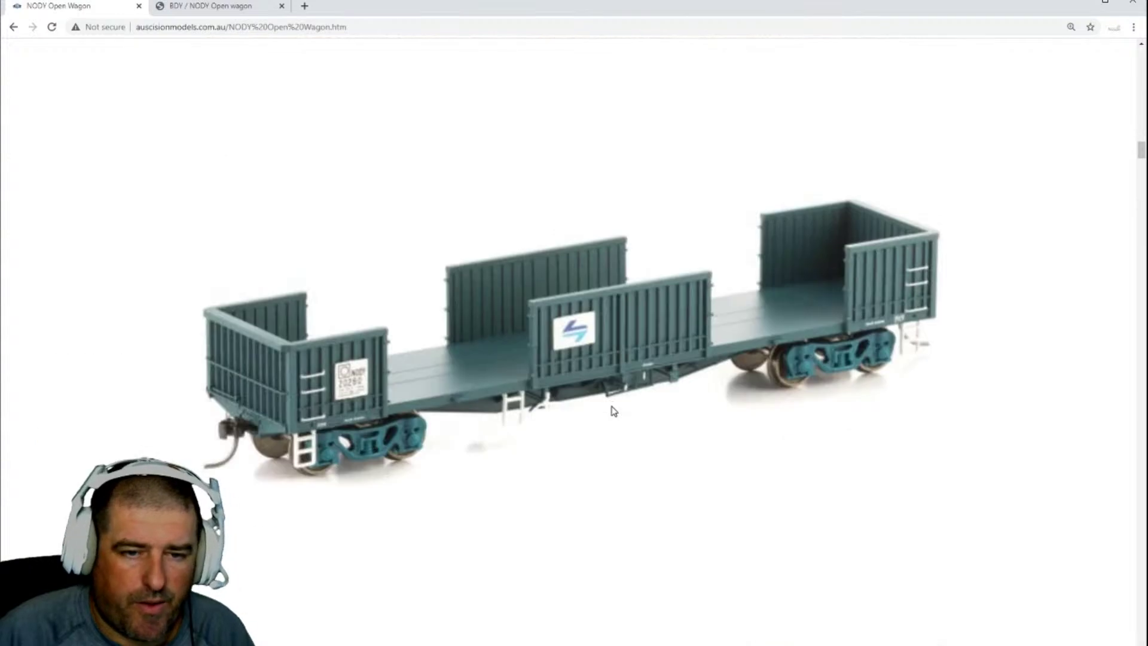
{"action": "scroll", "coordinate": [614, 411], "scroll_direction": "down", "scroll_amount": 7}
{"action": "scroll", "coordinate": [614, 411], "scroll_direction": "up", "scroll_amount": 7}
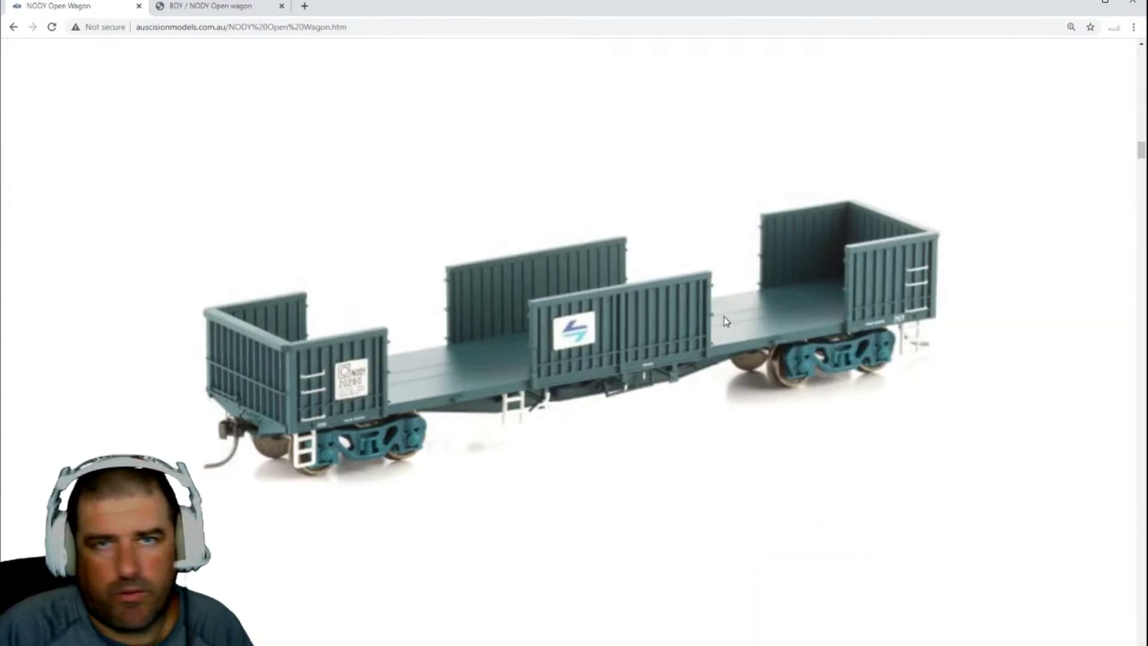
{"action": "scroll", "coordinate": [726, 322], "scroll_direction": "down", "scroll_amount": 14}
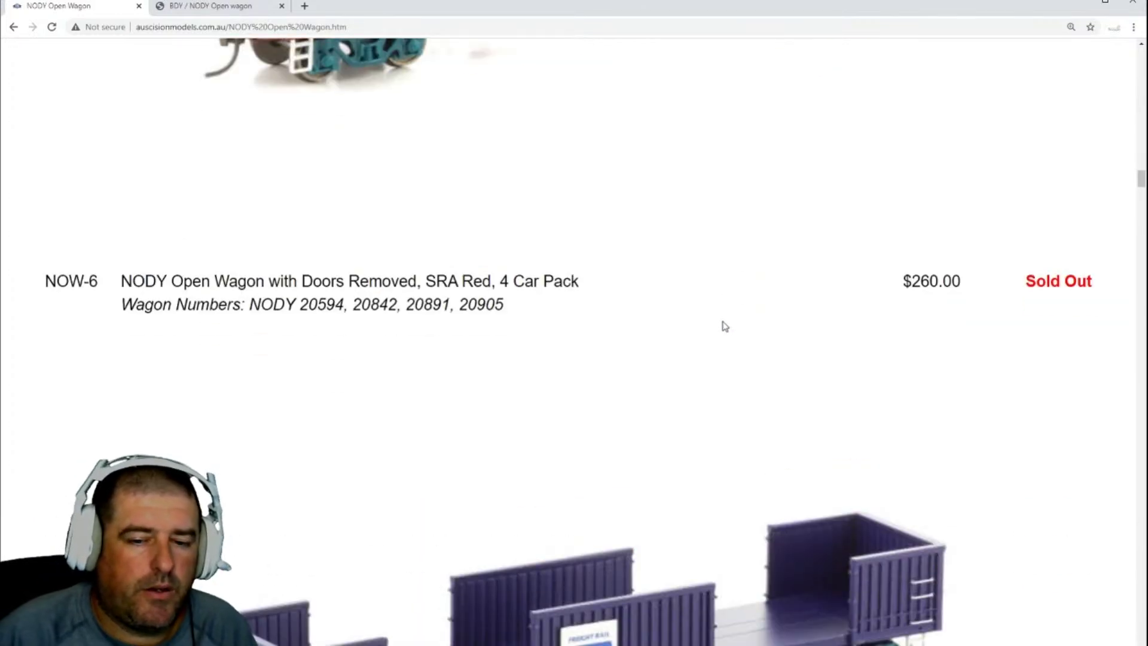
{"action": "scroll", "coordinate": [725, 326], "scroll_direction": "down", "scroll_amount": 20}
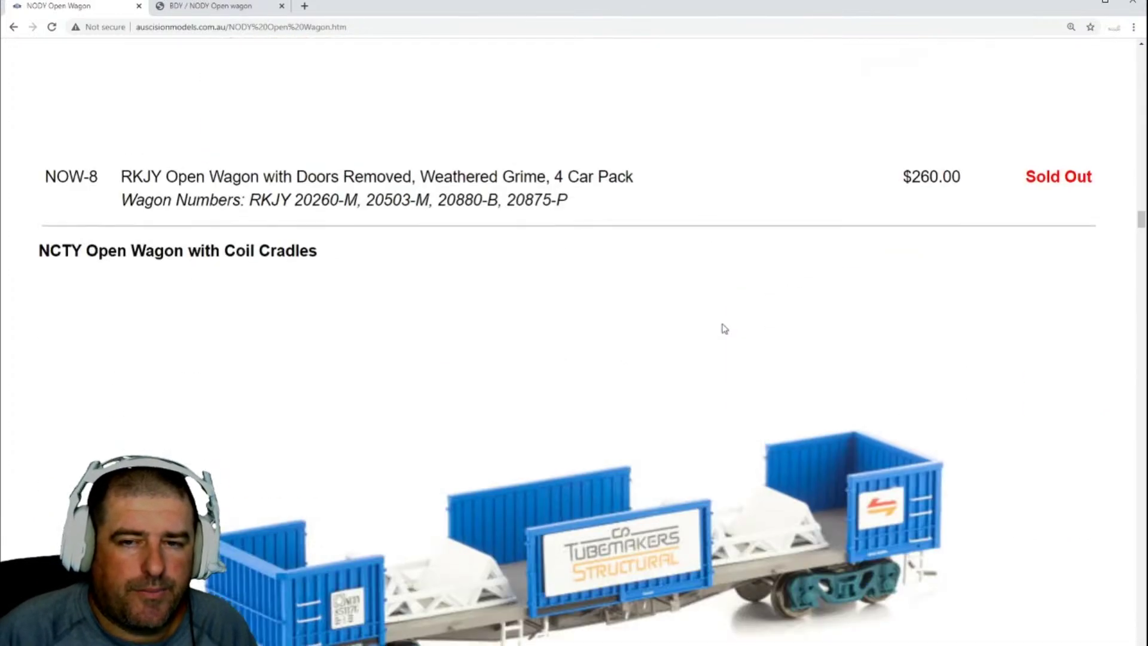
{"action": "scroll", "coordinate": [724, 328], "scroll_direction": "down", "scroll_amount": 18}
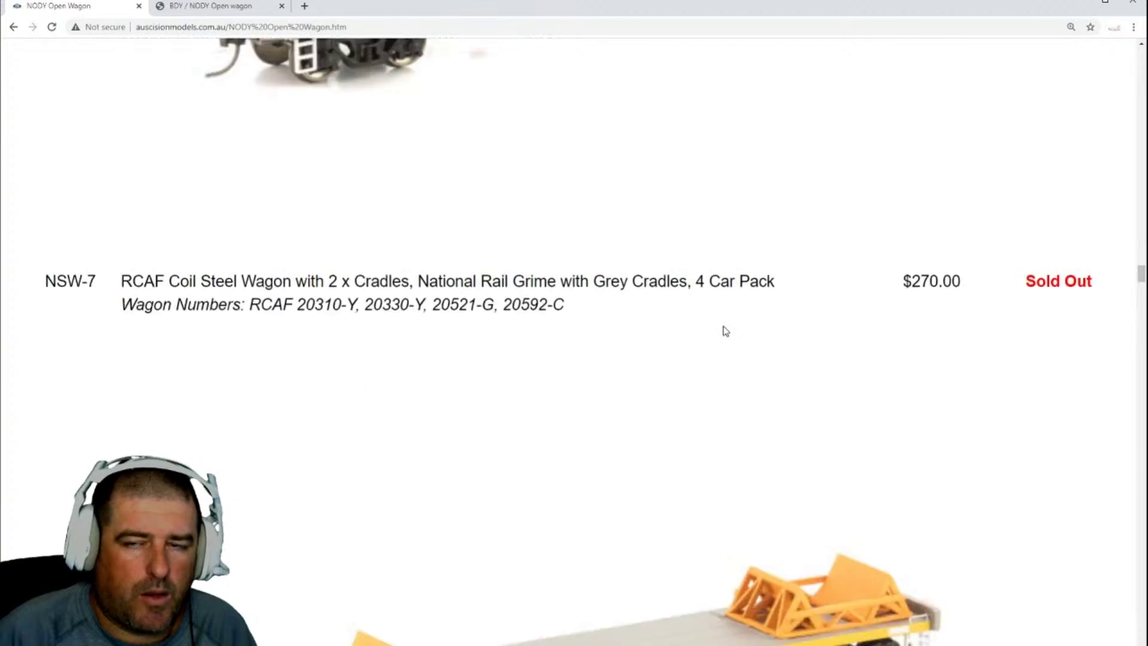
Step: Go back from the orange RCAF cradle wagon to the doors-removed models and compare the RKJY Weathered Grime and Freight Rail versions
{"action": "scroll", "coordinate": [723, 328], "scroll_direction": "up", "scroll_amount": 6}
{"action": "scroll", "coordinate": [724, 329], "scroll_direction": "up", "scroll_amount": 7}
{"action": "scroll", "coordinate": [723, 328], "scroll_direction": "up", "scroll_amount": 5}
{"action": "scroll", "coordinate": [723, 328], "scroll_direction": "down", "scroll_amount": 5}
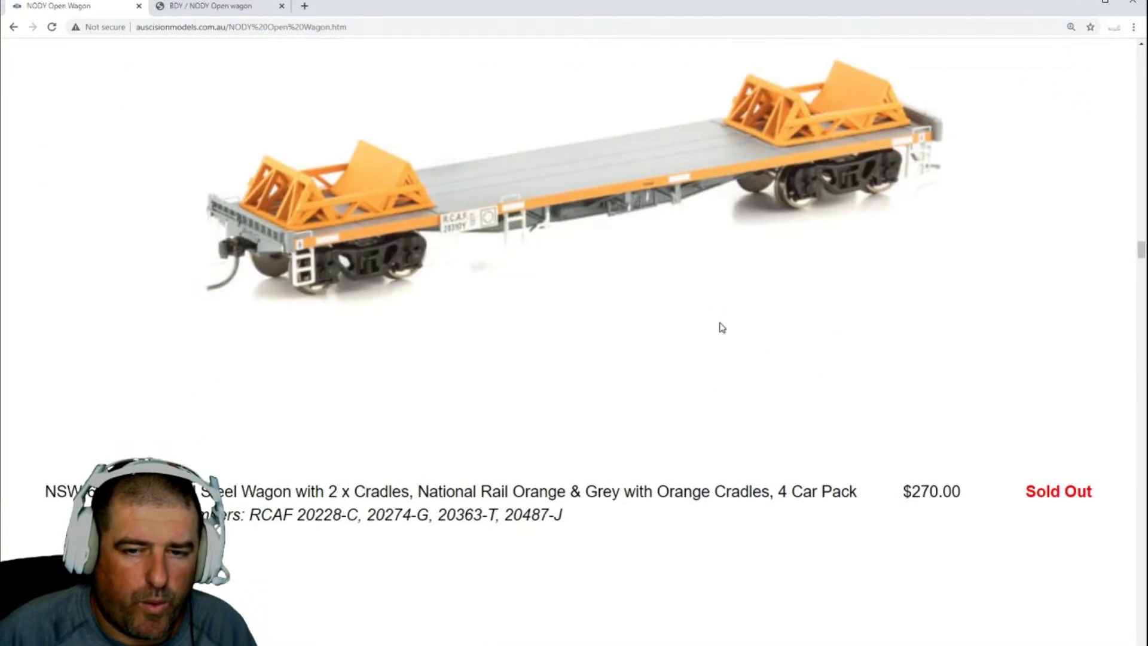
{"action": "scroll", "coordinate": [722, 327], "scroll_direction": "up", "scroll_amount": 8}
{"action": "scroll", "coordinate": [721, 326], "scroll_direction": "up", "scroll_amount": 10}
{"action": "scroll", "coordinate": [720, 324], "scroll_direction": "down", "scroll_amount": 20}
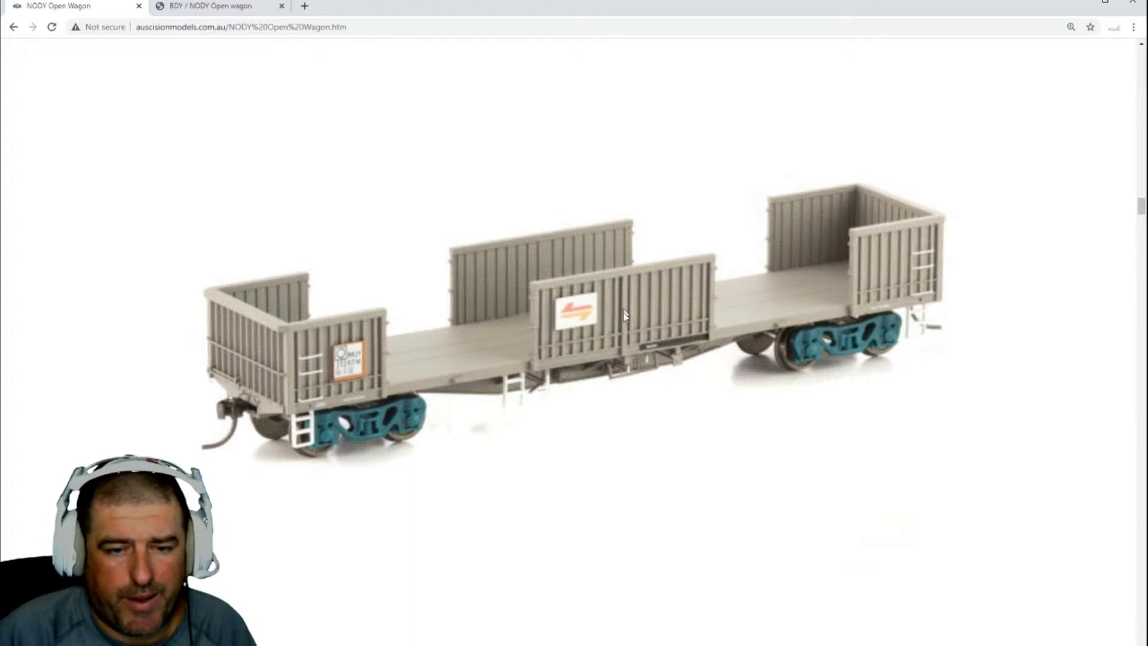
{"action": "scroll", "coordinate": [622, 307], "scroll_direction": "down", "scroll_amount": 1}
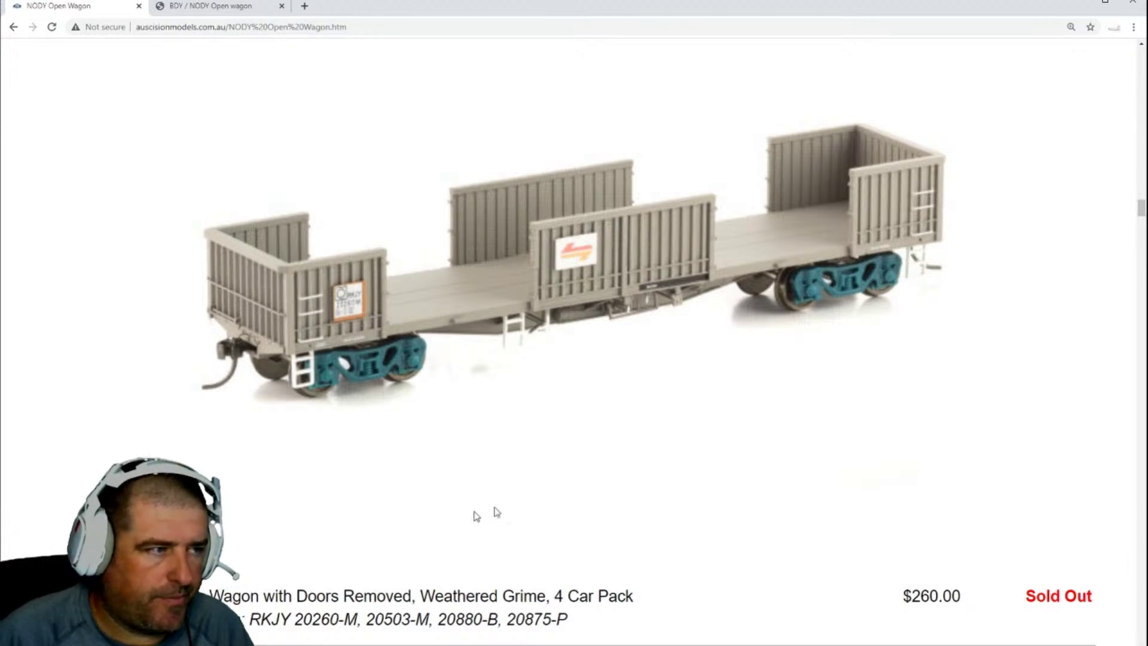
{"action": "scroll", "coordinate": [582, 447], "scroll_direction": "up", "scroll_amount": 4}
{"action": "scroll", "coordinate": [582, 448], "scroll_direction": "up", "scroll_amount": 8}
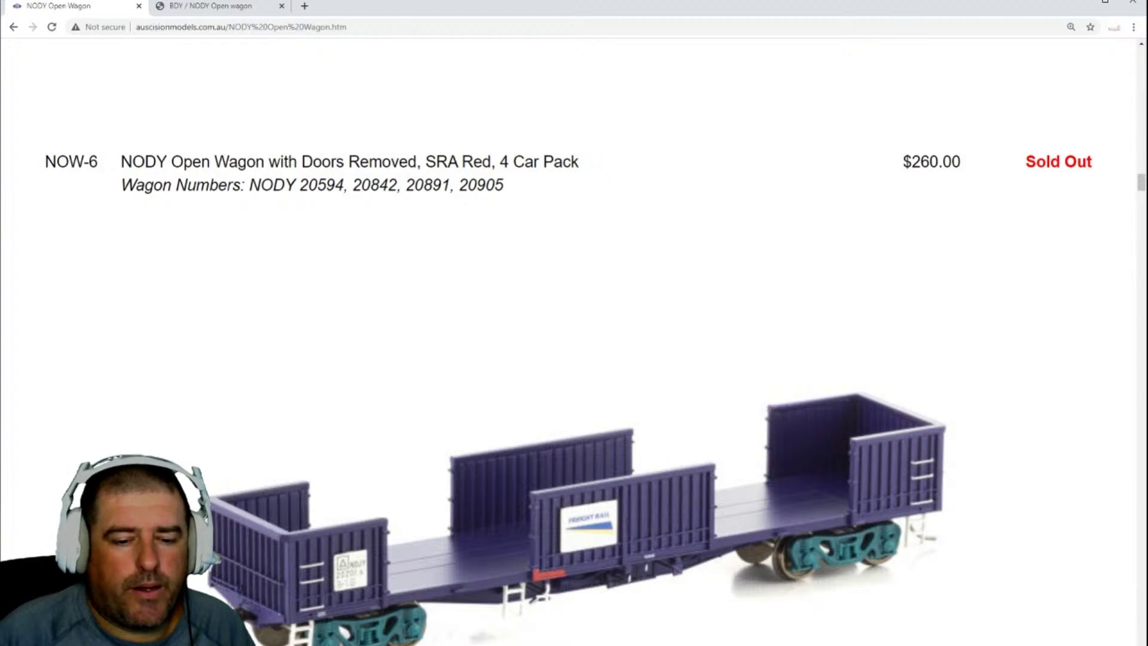
Step: Switch back to Blender and view the open wagon mesh with its doors removed
{"action": "key", "text": "alt+Tab"}
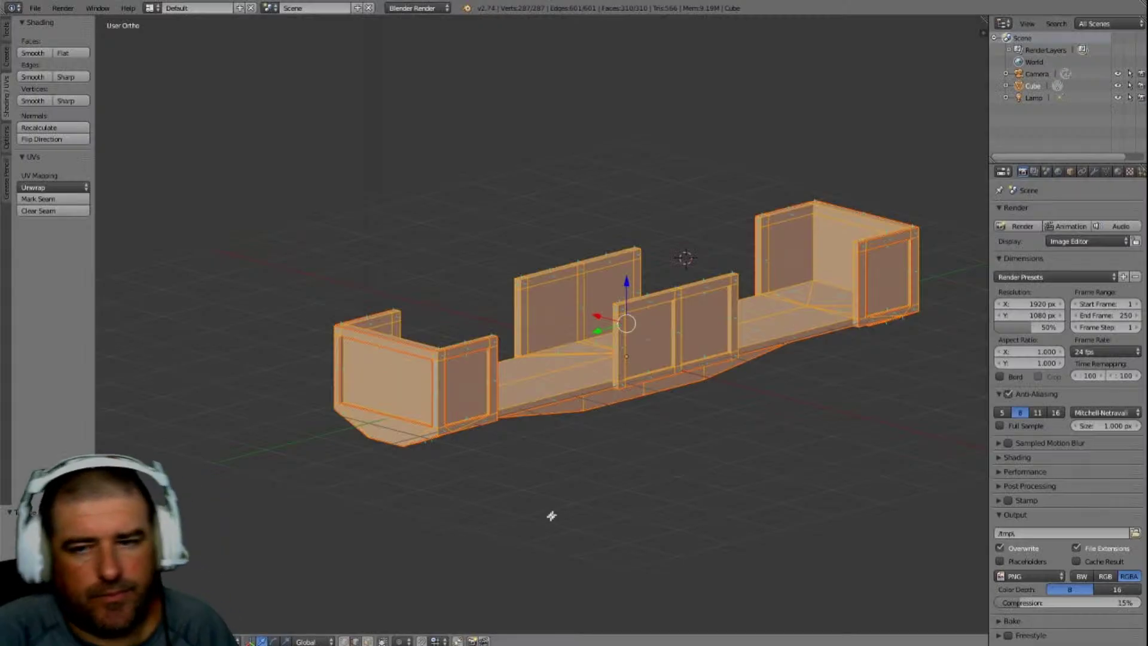
{"action": "scroll", "coordinate": [568, 496], "scroll_direction": "down", "scroll_amount": 4}
{"action": "scroll", "coordinate": [598, 473], "scroll_direction": "up", "scroll_amount": 3}
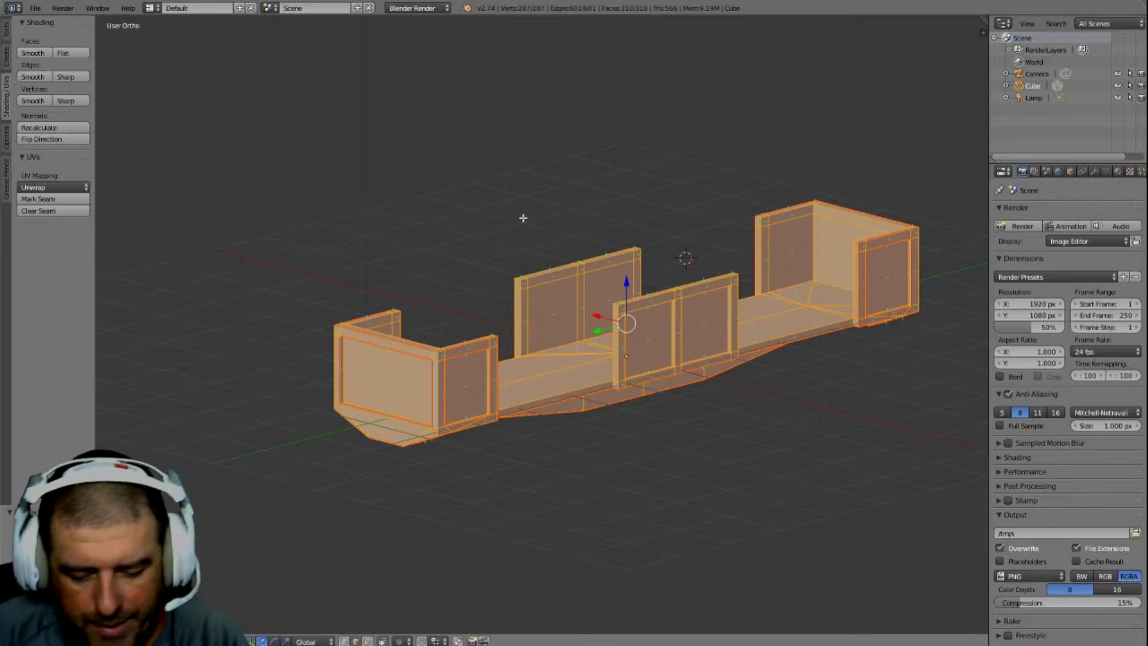
{"action": "key", "text": "a"}
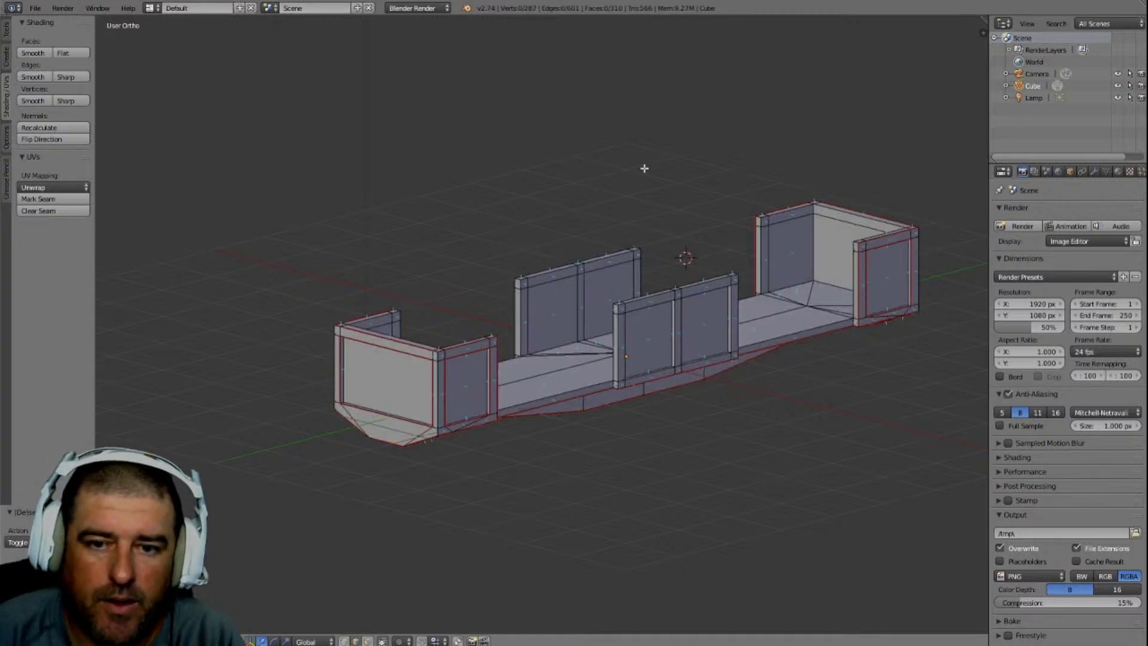
{"action": "key", "text": "a"}
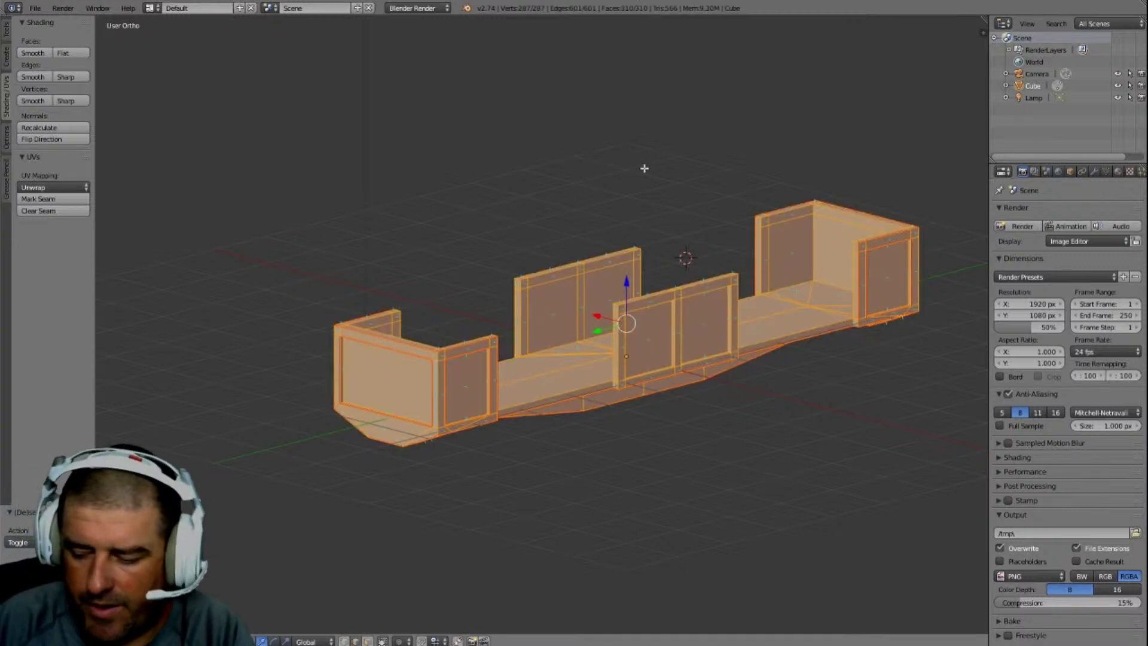
{"action": "scroll", "coordinate": [644, 168], "scroll_direction": "down", "scroll_amount": 2}
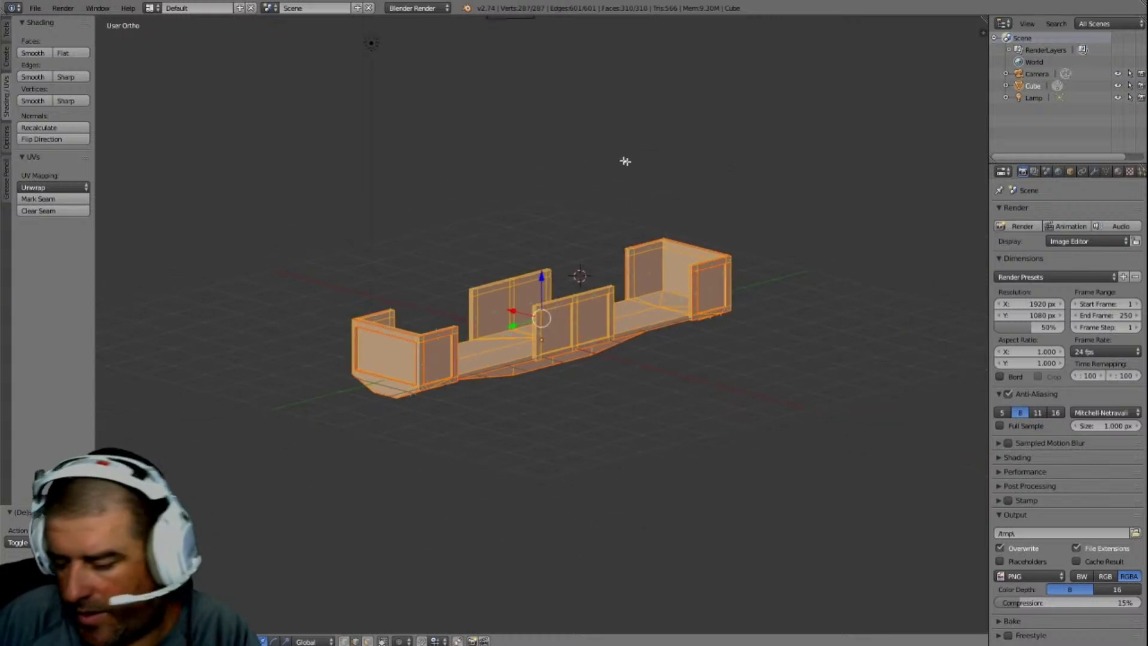
{"action": "scroll", "coordinate": [694, 191], "scroll_direction": "up", "scroll_amount": 4}
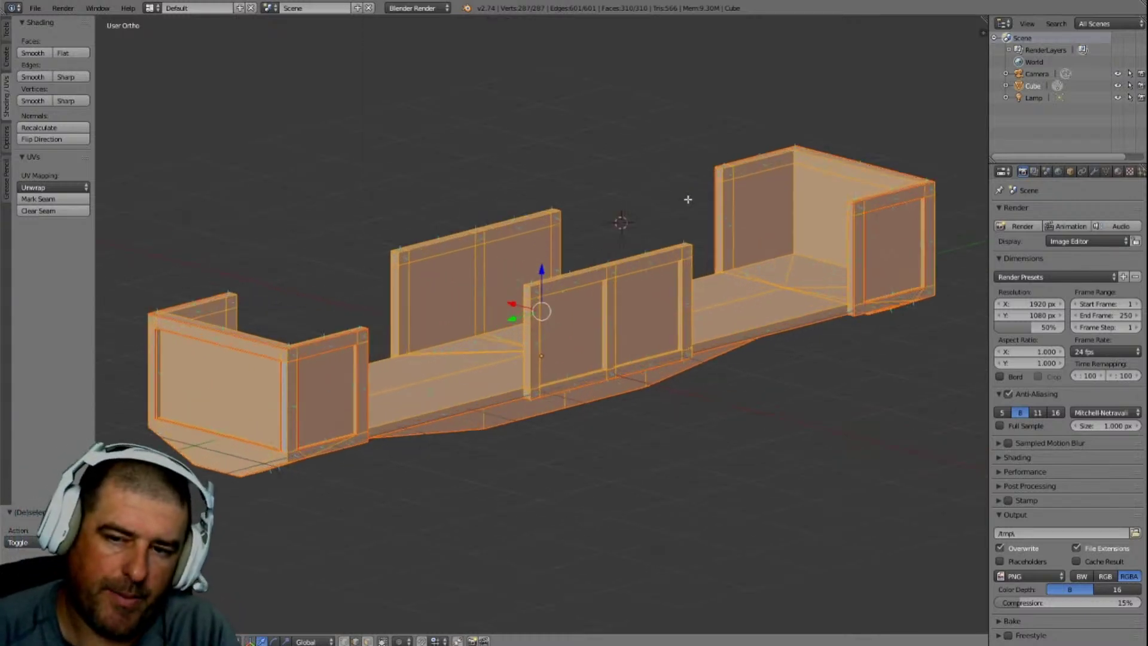
{"action": "scroll", "coordinate": [688, 198], "scroll_direction": "down", "scroll_amount": 4}
{"action": "scroll", "coordinate": [688, 199], "scroll_direction": "up", "scroll_amount": 3}
{"action": "scroll", "coordinate": [688, 199], "scroll_direction": "up", "scroll_amount": 1}
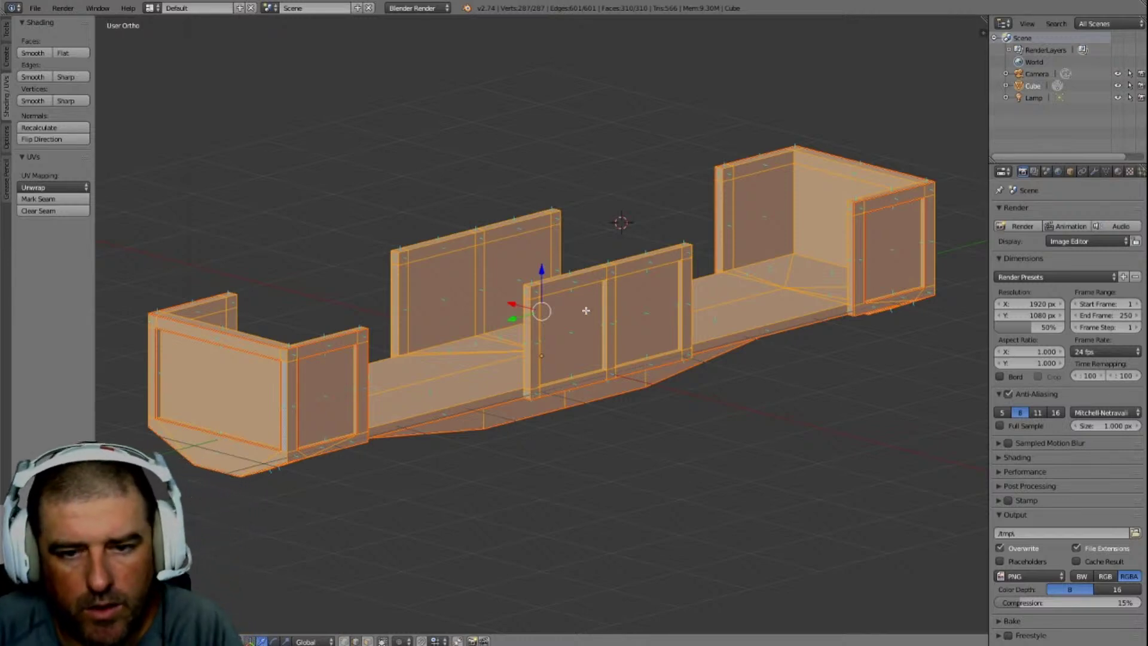
Step: Mark the outer edges of both recessed panels on the near middle side wall as seams, starting from an empty selection
{"action": "key", "text": "a"}
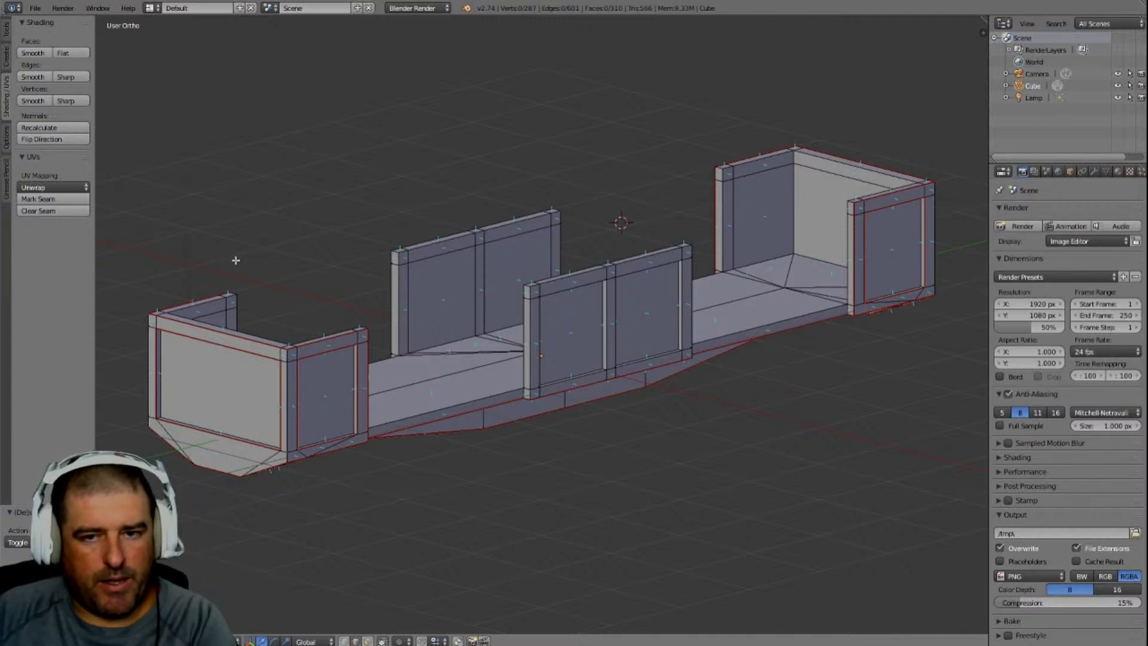
{"action": "scroll", "coordinate": [771, 192], "scroll_direction": "up", "scroll_amount": 2}
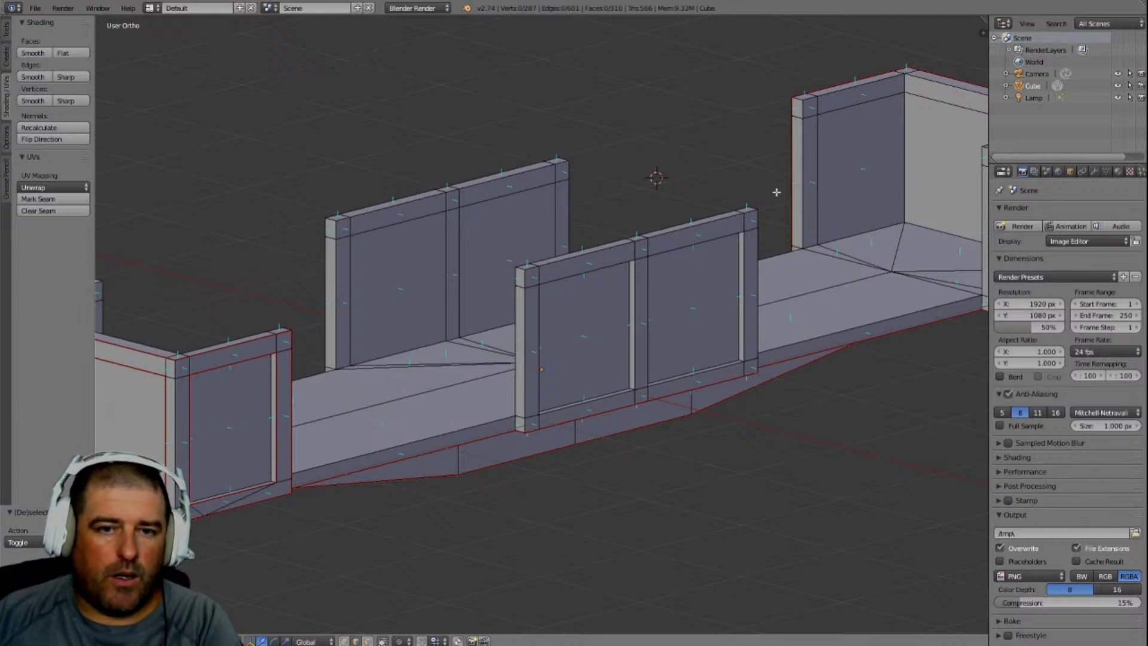
{"action": "key", "text": "KP_6"}
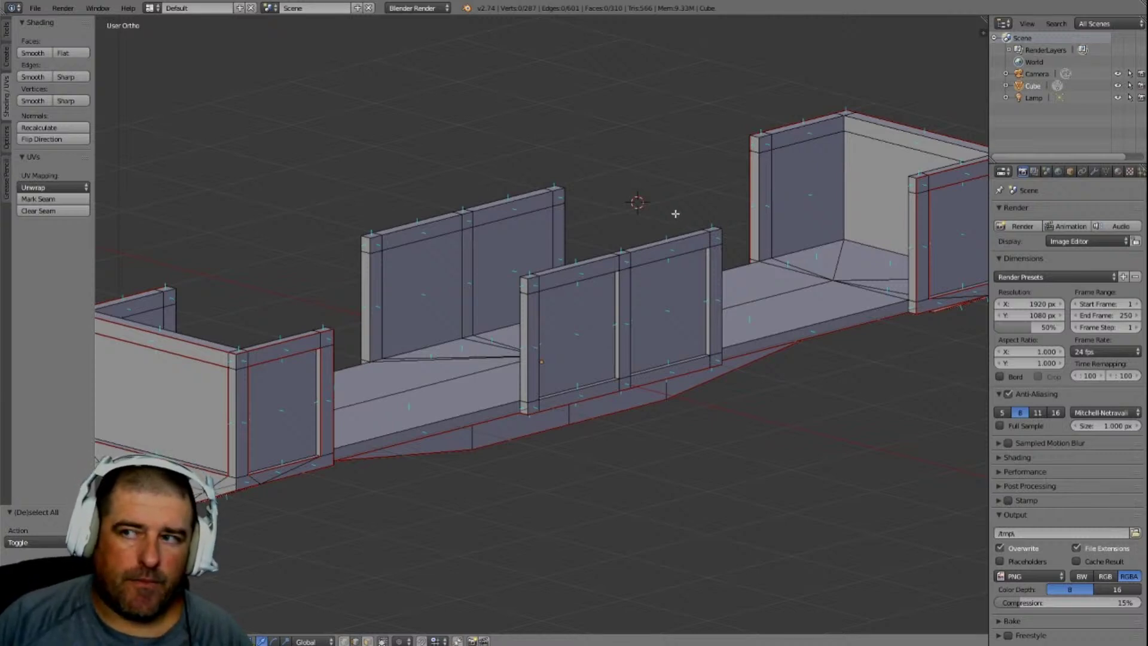
{"action": "scroll", "coordinate": [486, 281], "scroll_direction": "up", "scroll_amount": 2}
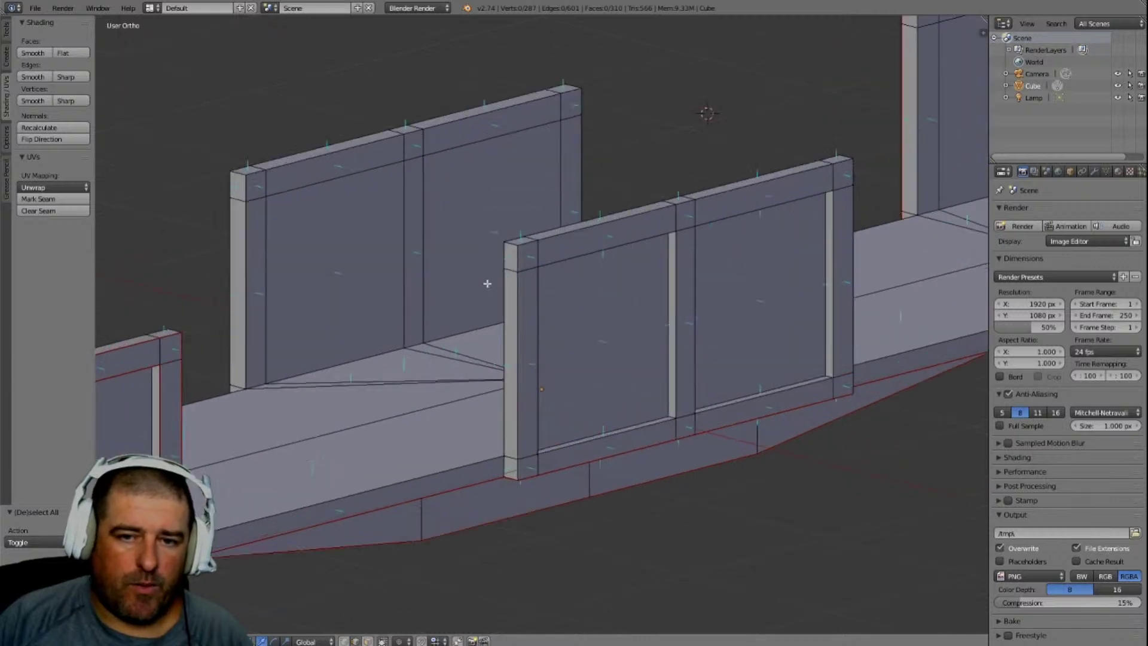
{"action": "scroll", "coordinate": [482, 281], "scroll_direction": "down", "scroll_amount": 1}
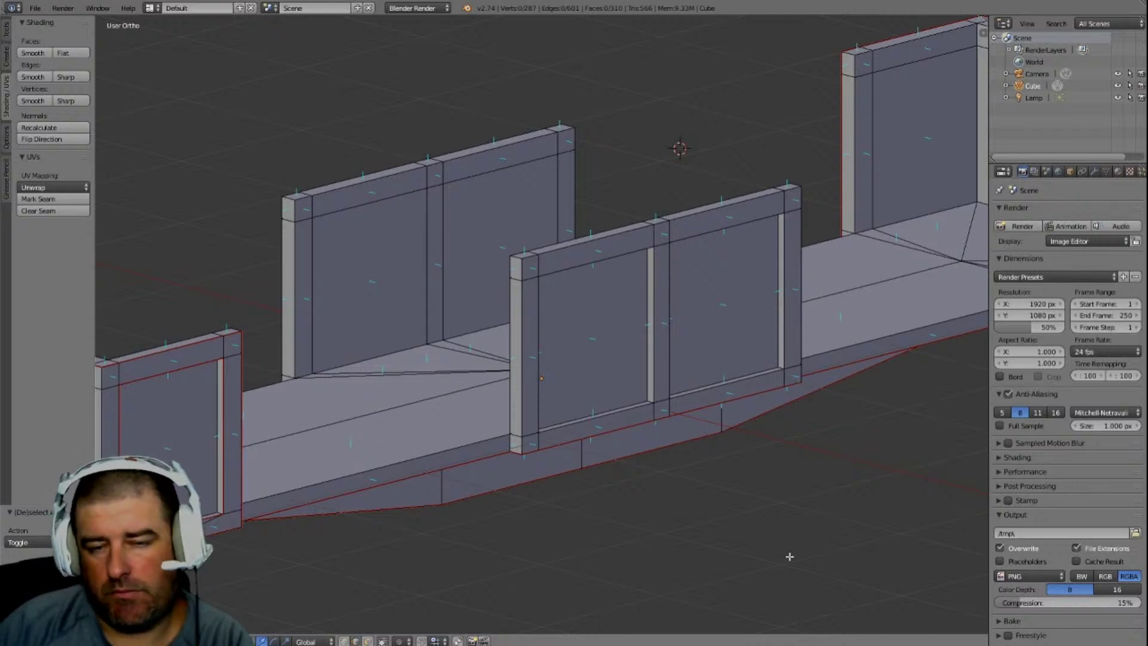
{"action": "scroll", "coordinate": [843, 455], "scroll_direction": "up", "scroll_amount": 2}
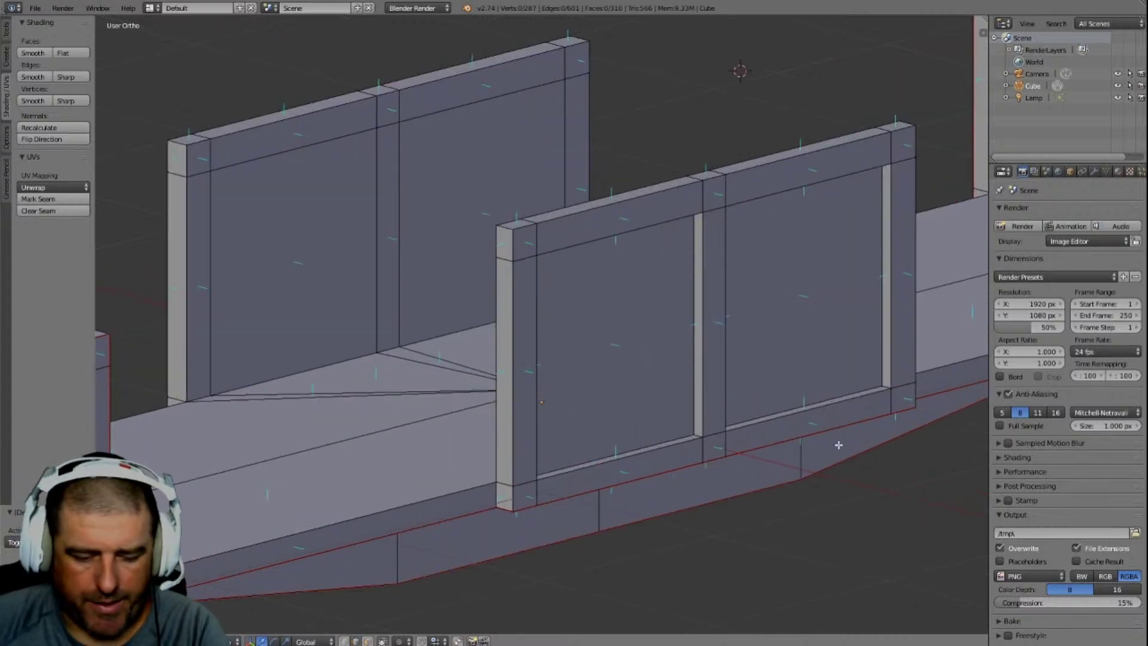
{"action": "right_click", "coordinate": [587, 244]}
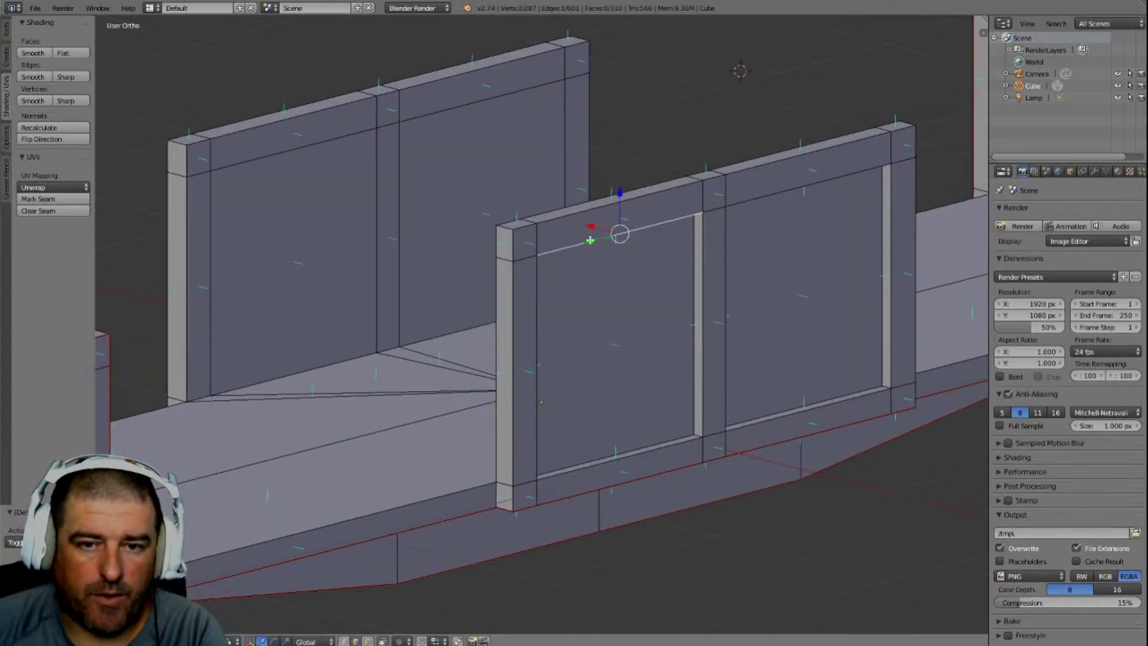
{"action": "right_click", "coordinate": [537, 309], "text": "shift"}
{"action": "right_click", "coordinate": [710, 261], "text": "shift"}
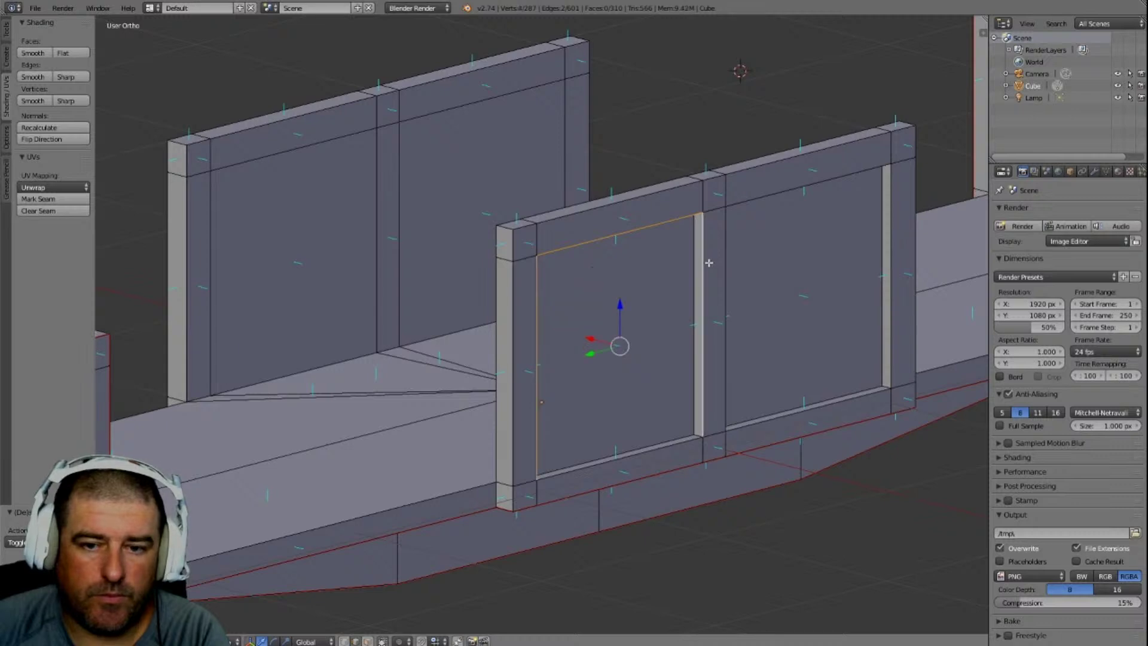
{"action": "right_click", "coordinate": [646, 455], "text": "shift"}
{"action": "right_click", "coordinate": [791, 421], "text": "shift"}
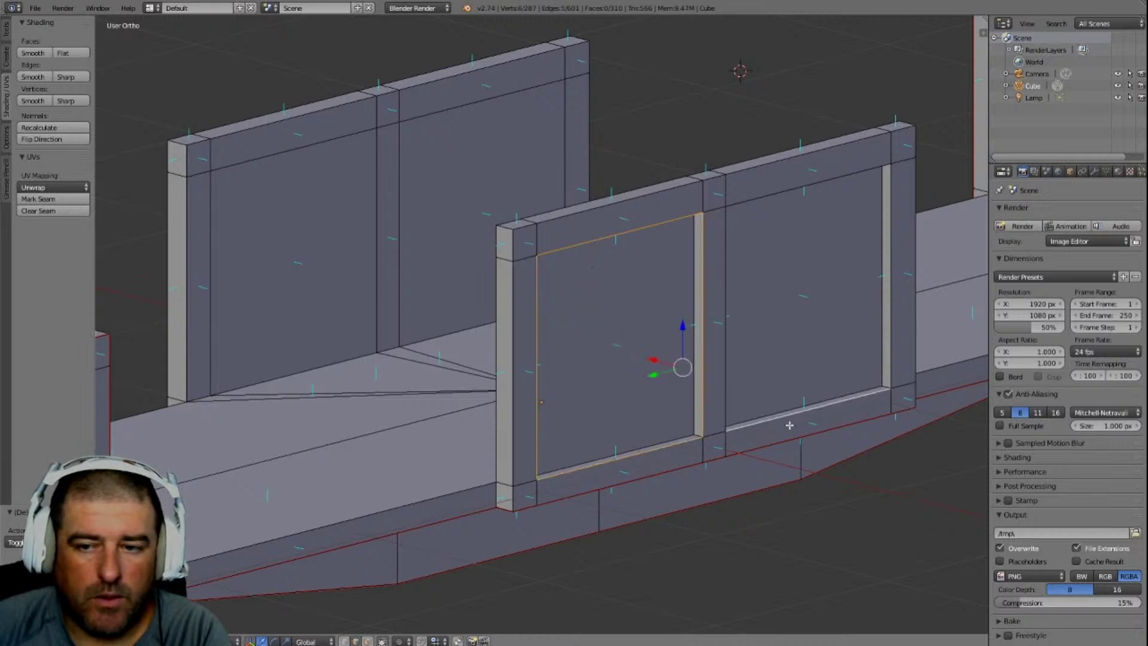
{"action": "right_click", "coordinate": [888, 294], "text": "shift"}
{"action": "right_click", "coordinate": [816, 179], "text": "shift"}
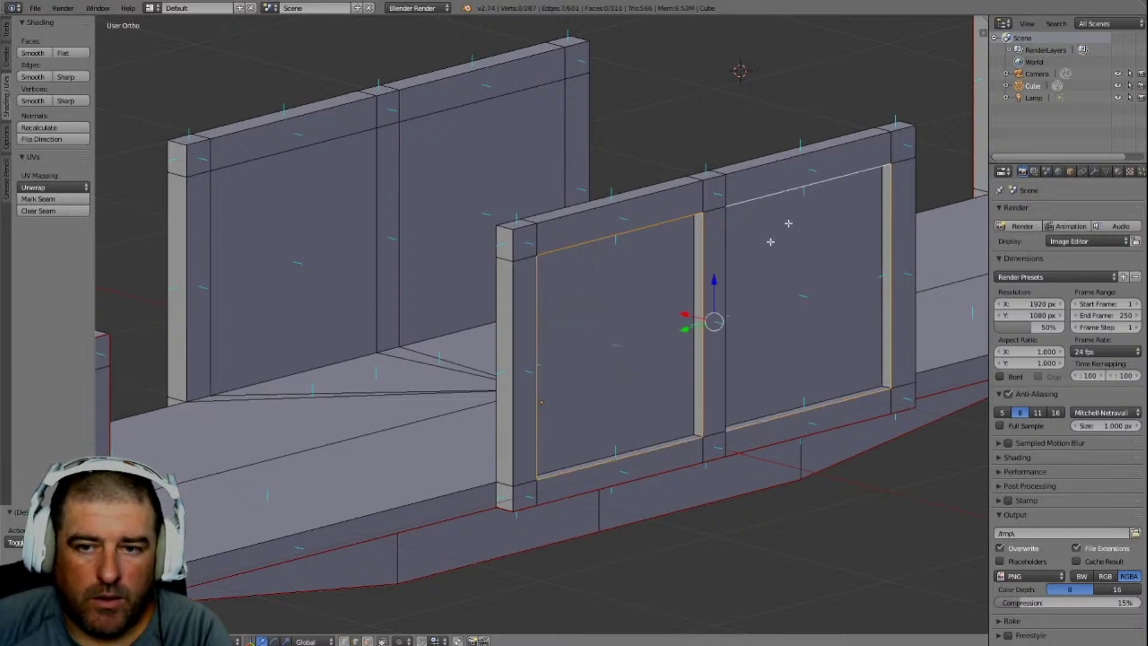
{"action": "right_click", "coordinate": [727, 306], "text": "shift"}
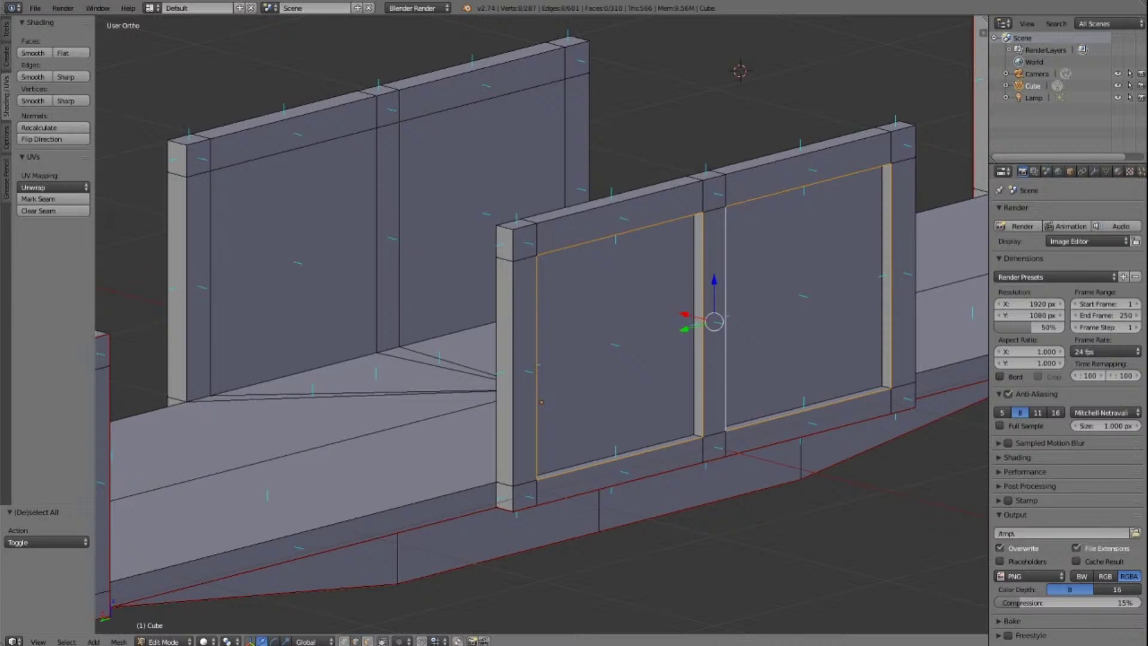
{"action": "left_click", "coordinate": [39, 199]}
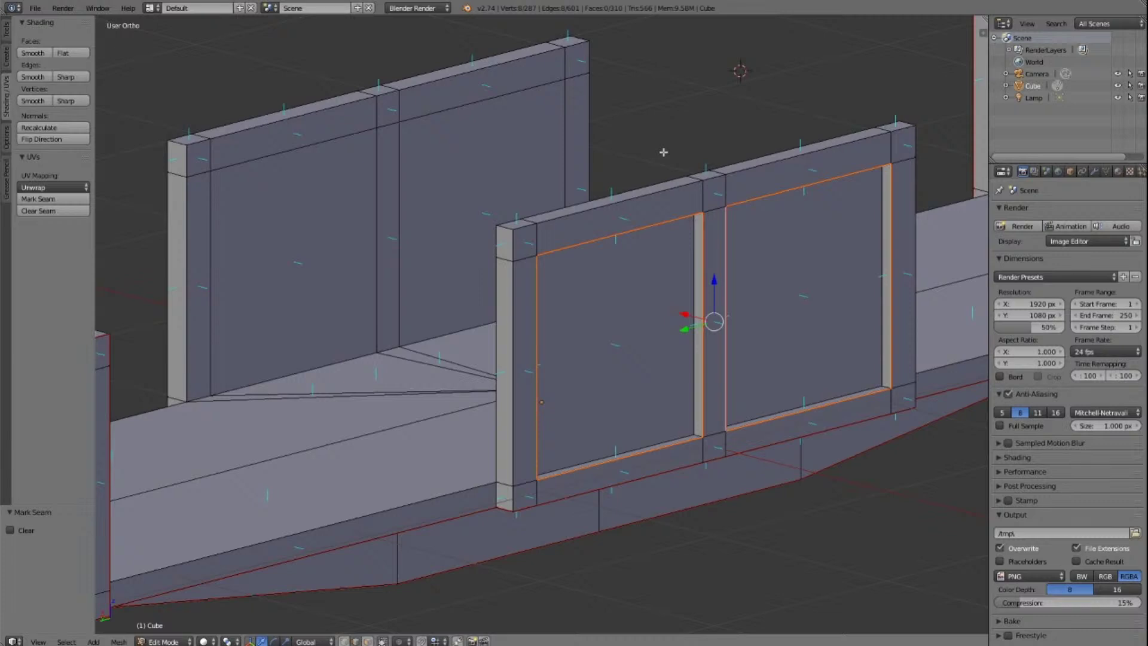
{"action": "key", "text": "a"}
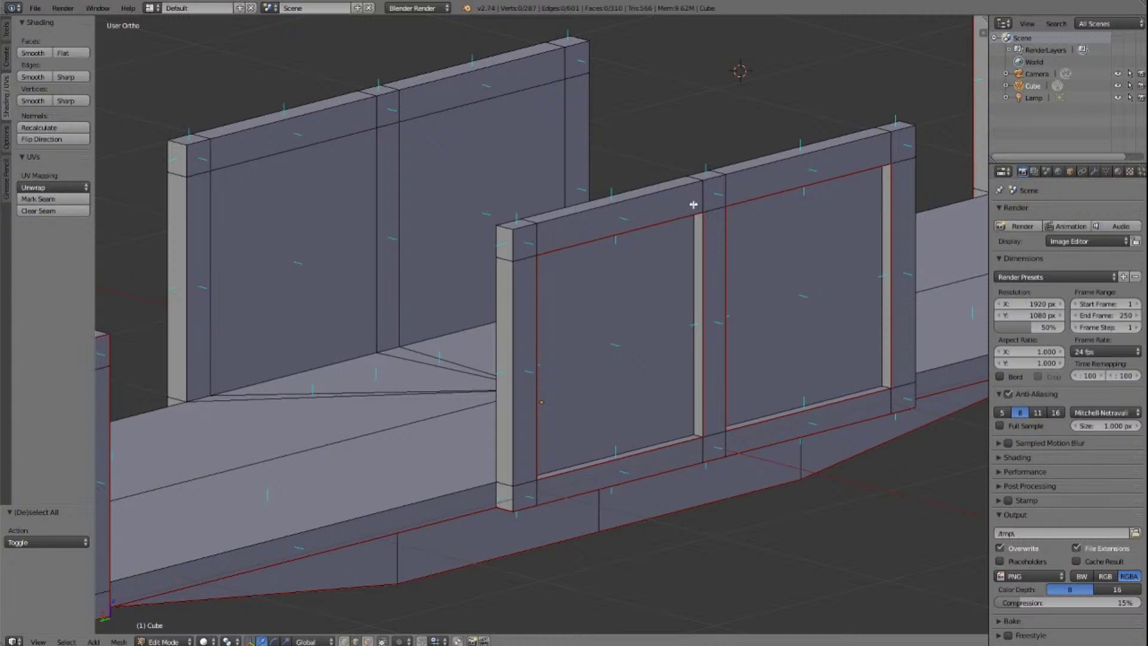
Step: Mark the outer-face edges along both ends and the top of the near middle side wall as seams, and clear the selection
{"action": "scroll", "coordinate": [605, 385], "scroll_direction": "up", "scroll_amount": 2}
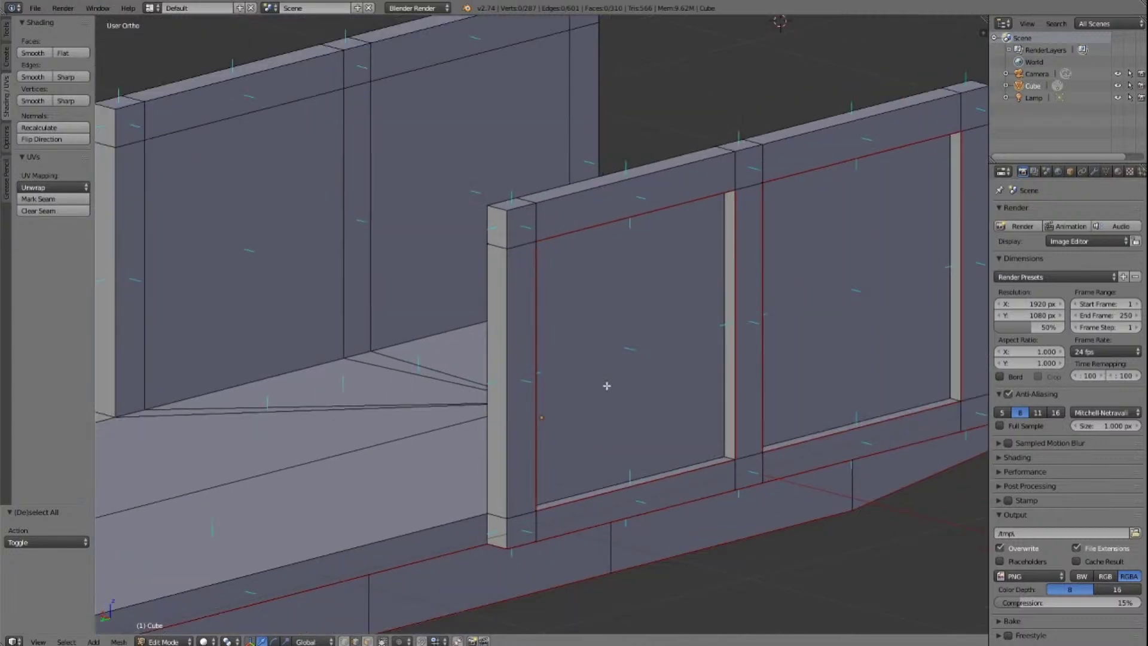
{"action": "right_click", "coordinate": [506, 529]}
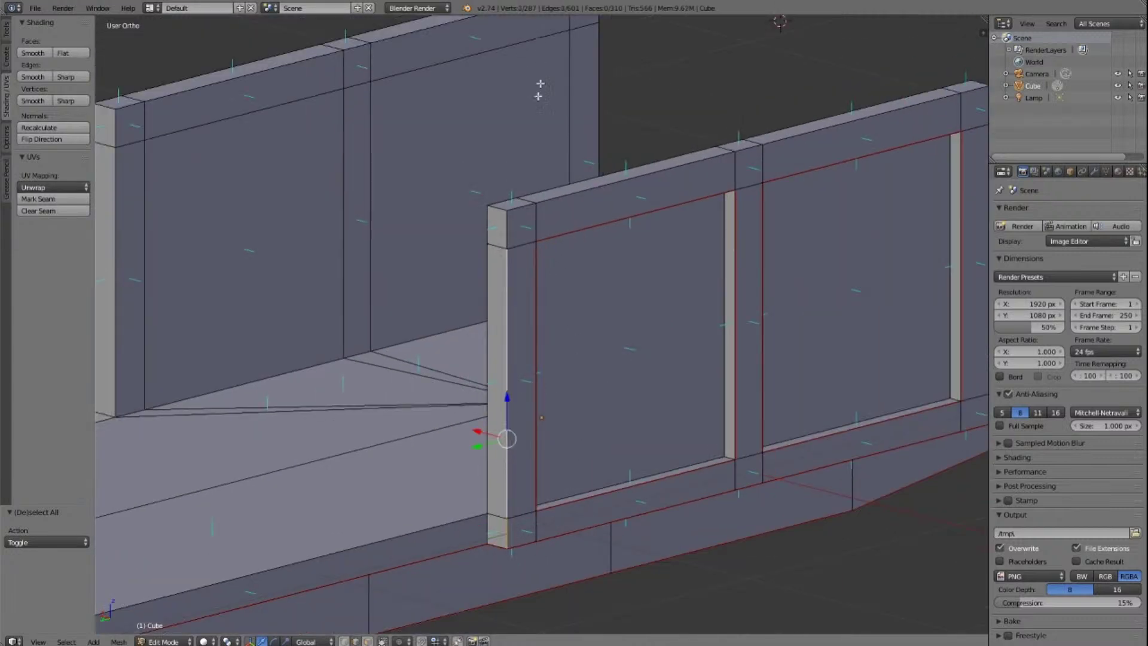
{"action": "right_click", "coordinate": [506, 224], "text": "shift"}
{"action": "right_click", "coordinate": [583, 187], "text": "shift"}
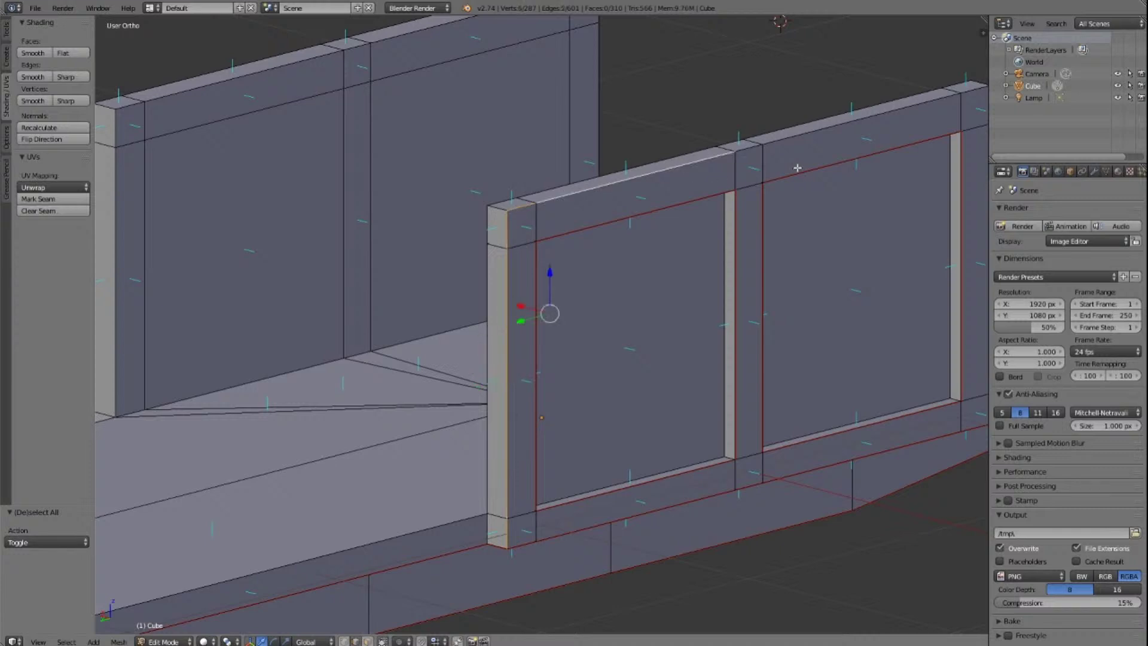
{"action": "right_click", "coordinate": [746, 156], "text": "shift"}
{"action": "right_click", "coordinate": [817, 131], "text": "shift"}
{"action": "scroll", "coordinate": [891, 124], "scroll_direction": "down", "scroll_amount": 1}
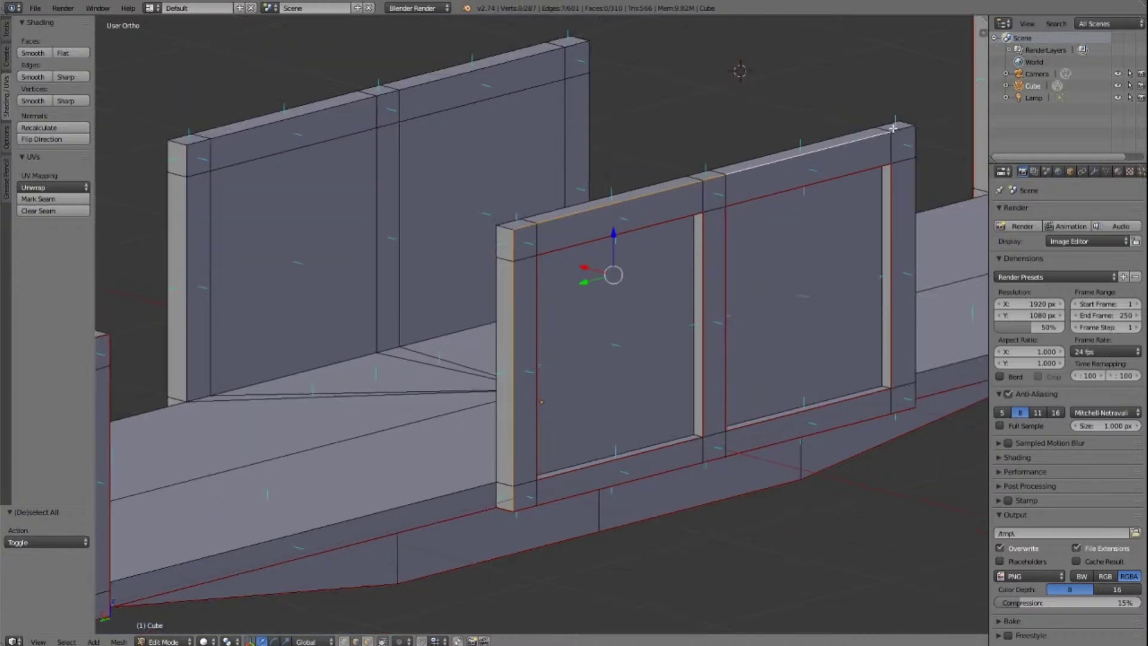
{"action": "right_click", "coordinate": [904, 128], "text": "shift"}
{"action": "right_click", "coordinate": [913, 143], "text": "shift"}
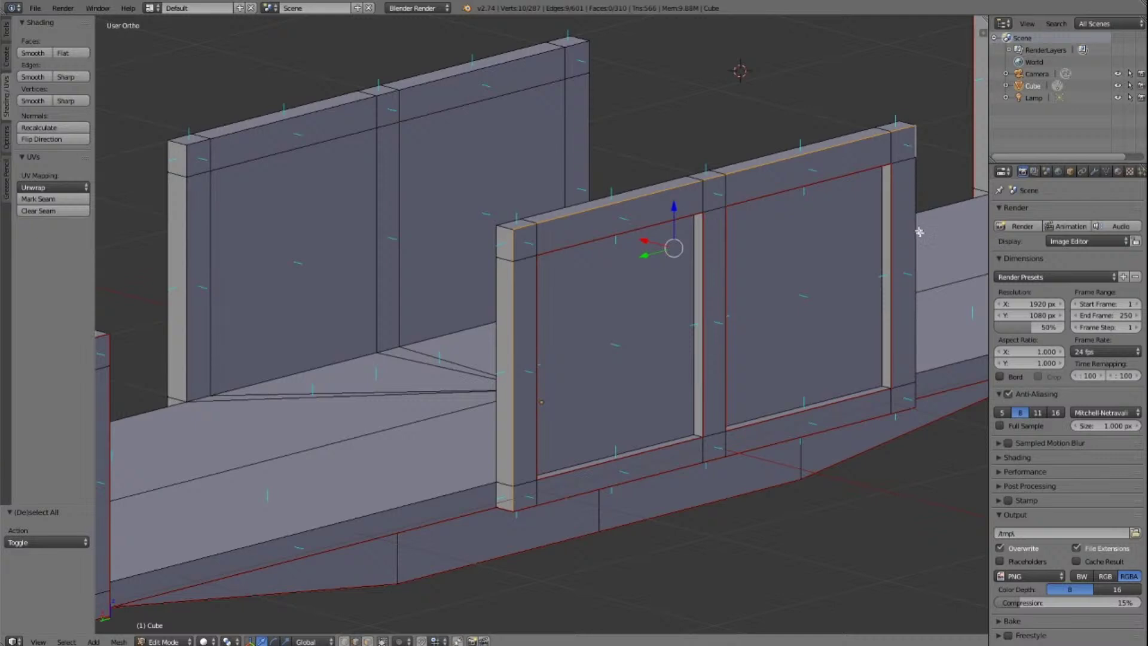
{"action": "right_click", "coordinate": [915, 203], "text": "shift"}
{"action": "right_click", "coordinate": [914, 392], "text": "shift"}
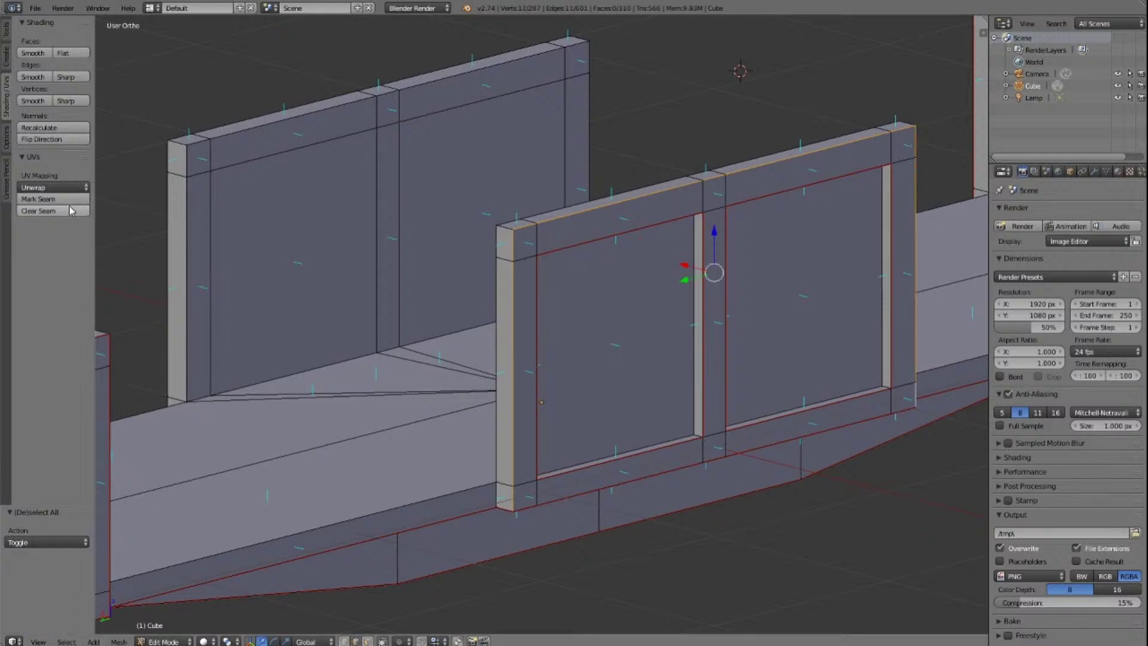
{"action": "left_click", "coordinate": [53, 199]}
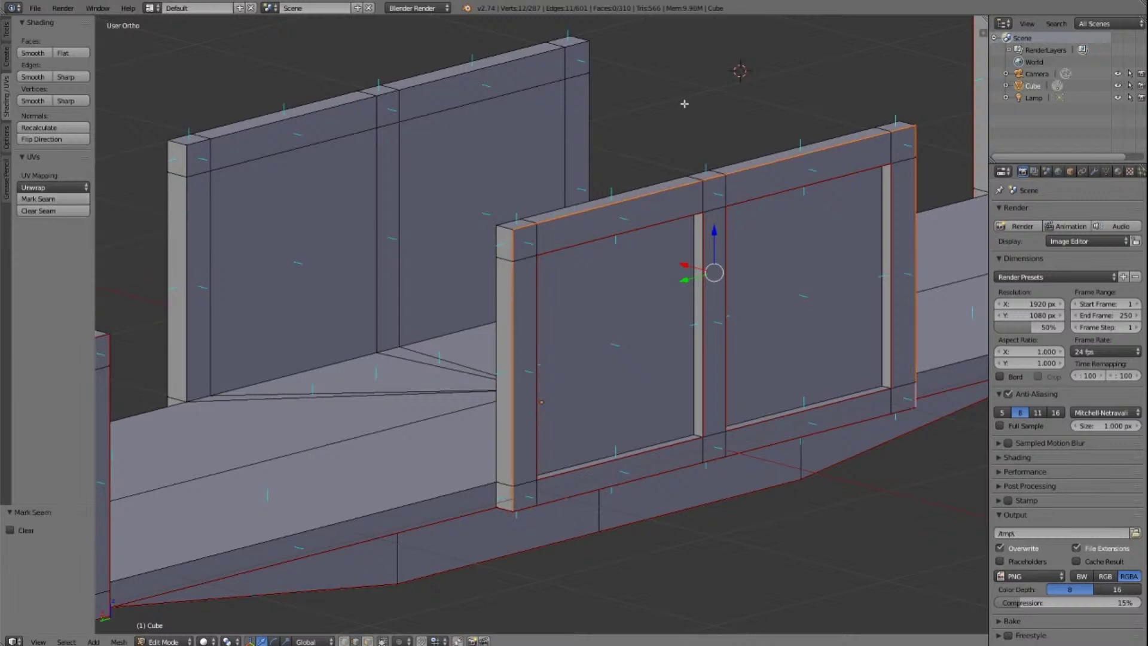
{"action": "key", "text": "a"}
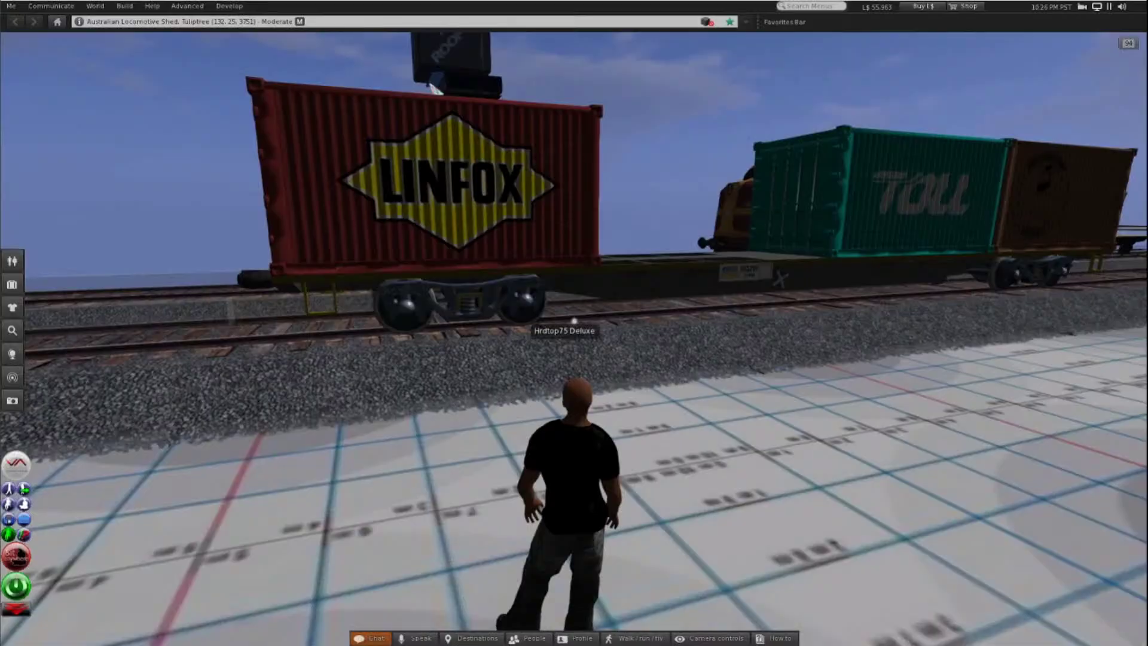
Step: Switch to Second Life, check the nearby chat and the Bellisseria Citizens group conversation, and close the conversations window
{"action": "left_click", "coordinate": [370, 638]}
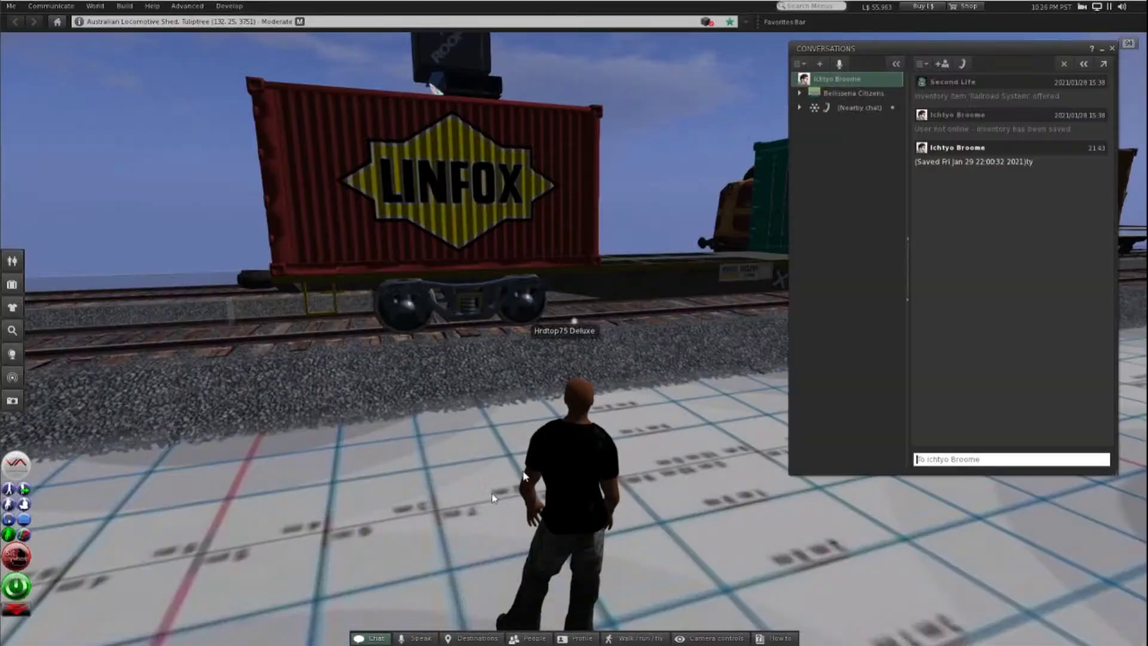
{"action": "left_click", "coordinate": [859, 108]}
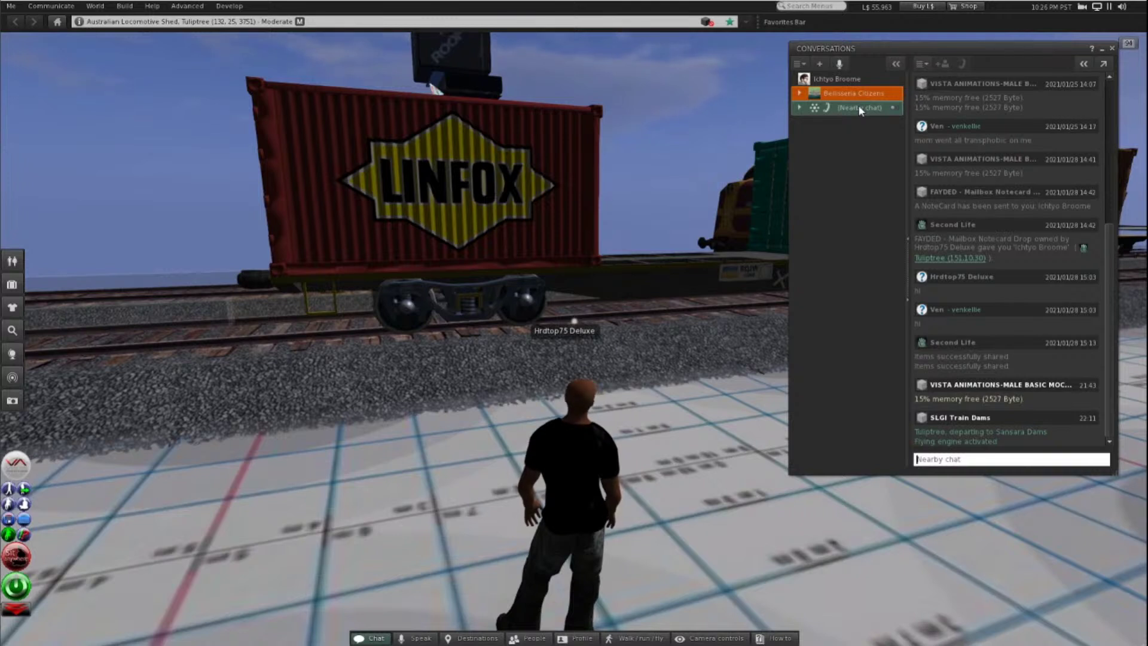
{"action": "left_click", "coordinate": [852, 96]}
{"action": "left_click", "coordinate": [891, 94]}
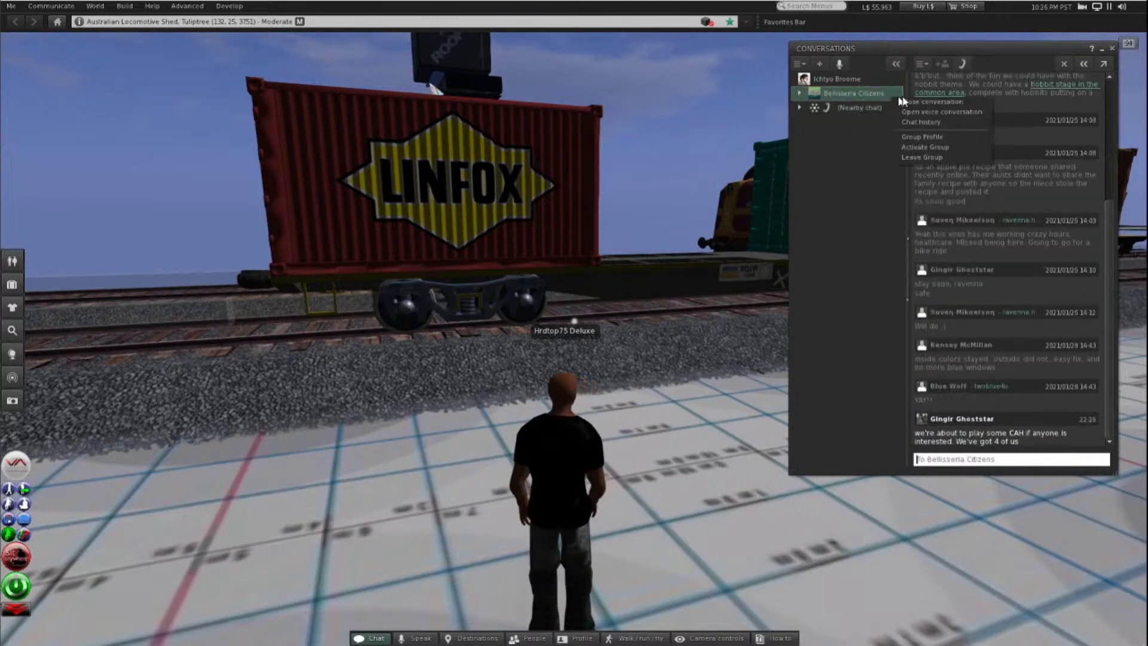
{"action": "left_click", "coordinate": [1112, 49]}
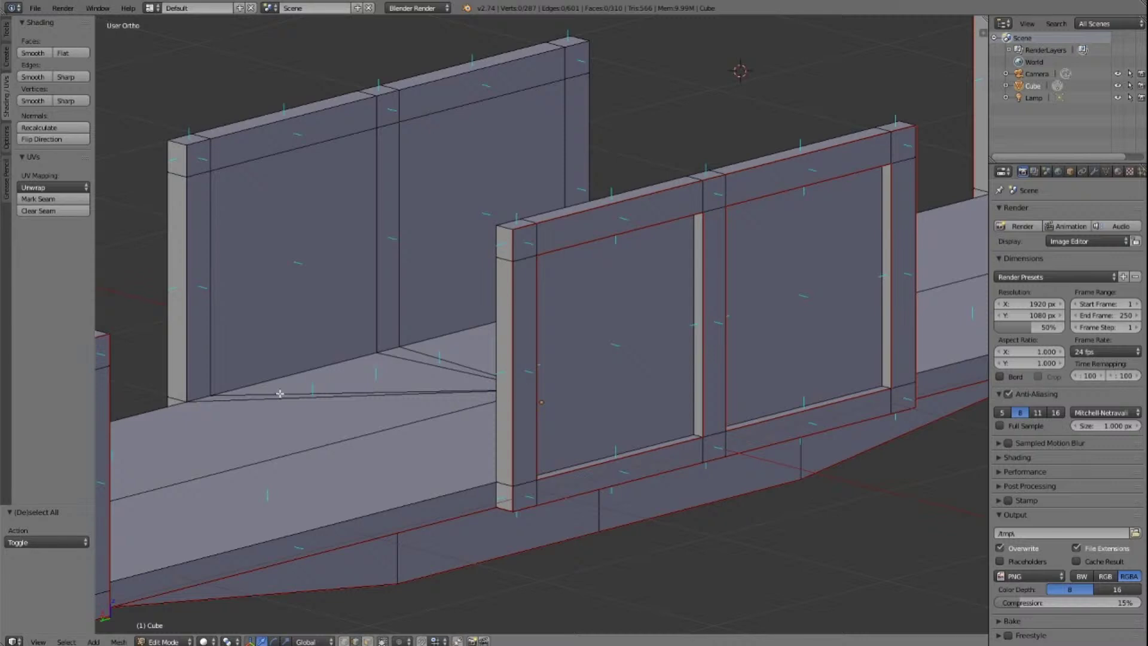
Step: Mark the inner-face edges along the floor, both ends and the top of the far middle side wall as seams, and clear the selection
{"action": "right_click", "coordinate": [204, 396]}
{"action": "right_click", "coordinate": [247, 384]}
{"action": "right_click", "coordinate": [392, 347], "text": "shift"}
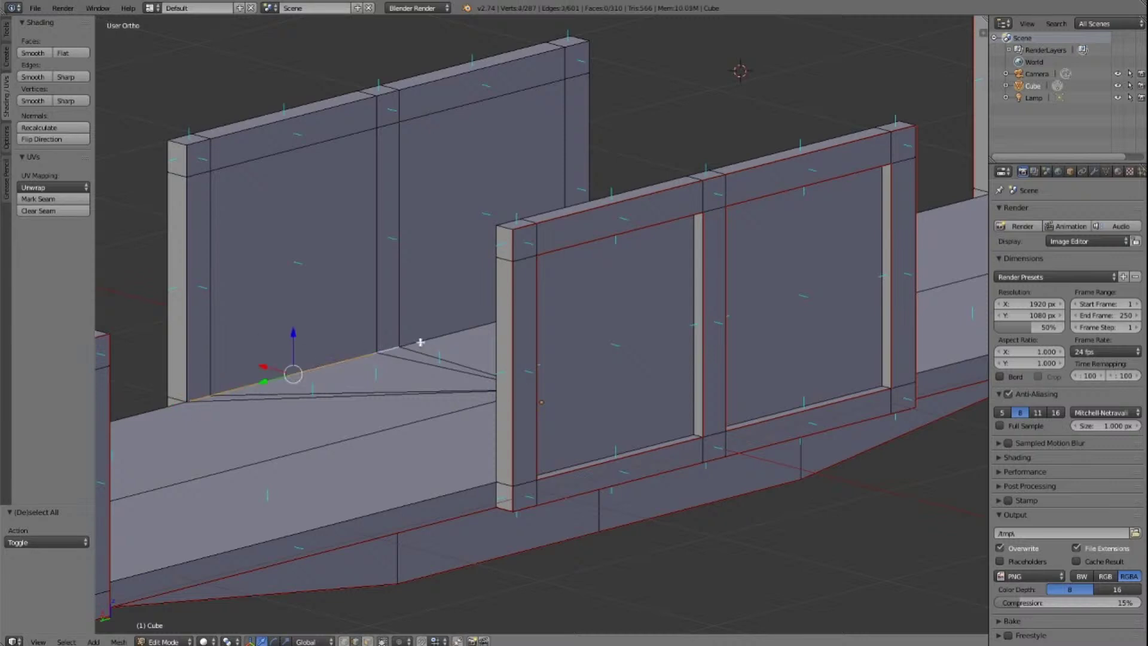
{"action": "right_click", "coordinate": [193, 356], "text": "shift"}
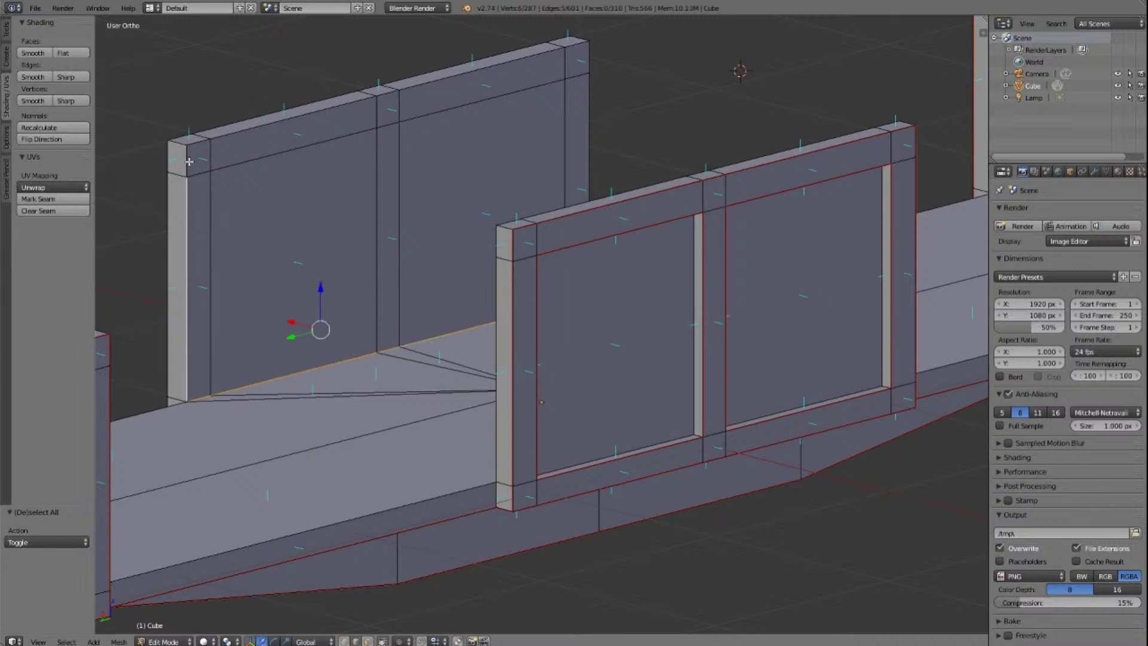
{"action": "right_click", "coordinate": [190, 159], "text": "shift"}
{"action": "right_click", "coordinate": [199, 144], "text": "shift"}
{"action": "right_click", "coordinate": [244, 129], "text": "shift"}
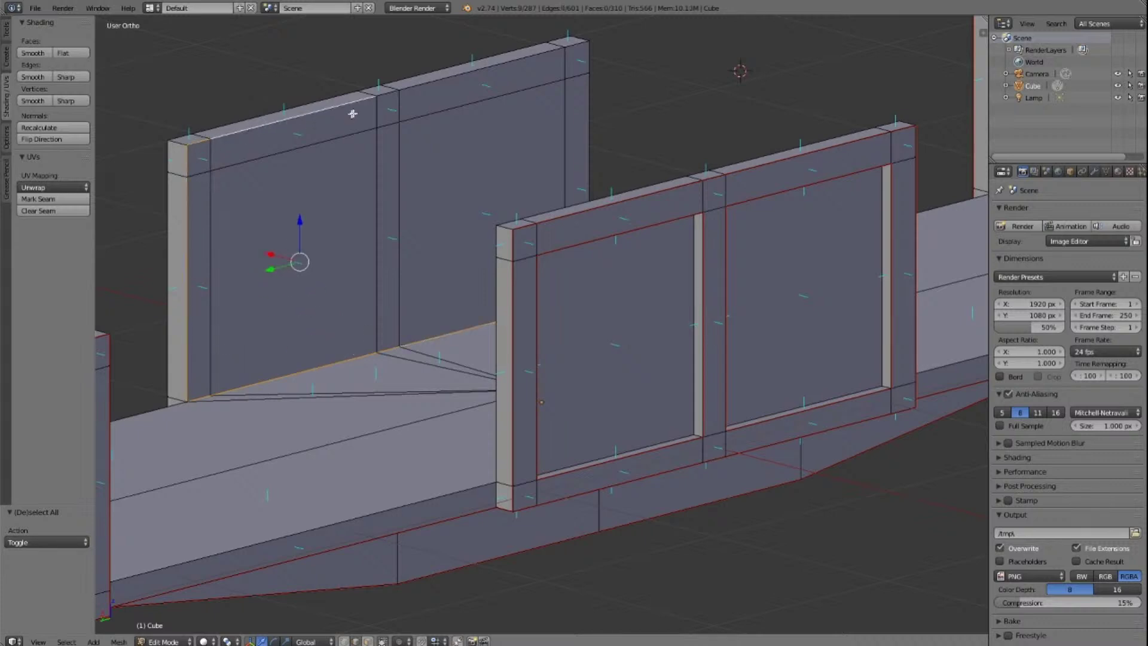
{"action": "right_click", "coordinate": [387, 97], "text": "shift"}
{"action": "right_click", "coordinate": [431, 87], "text": "shift"}
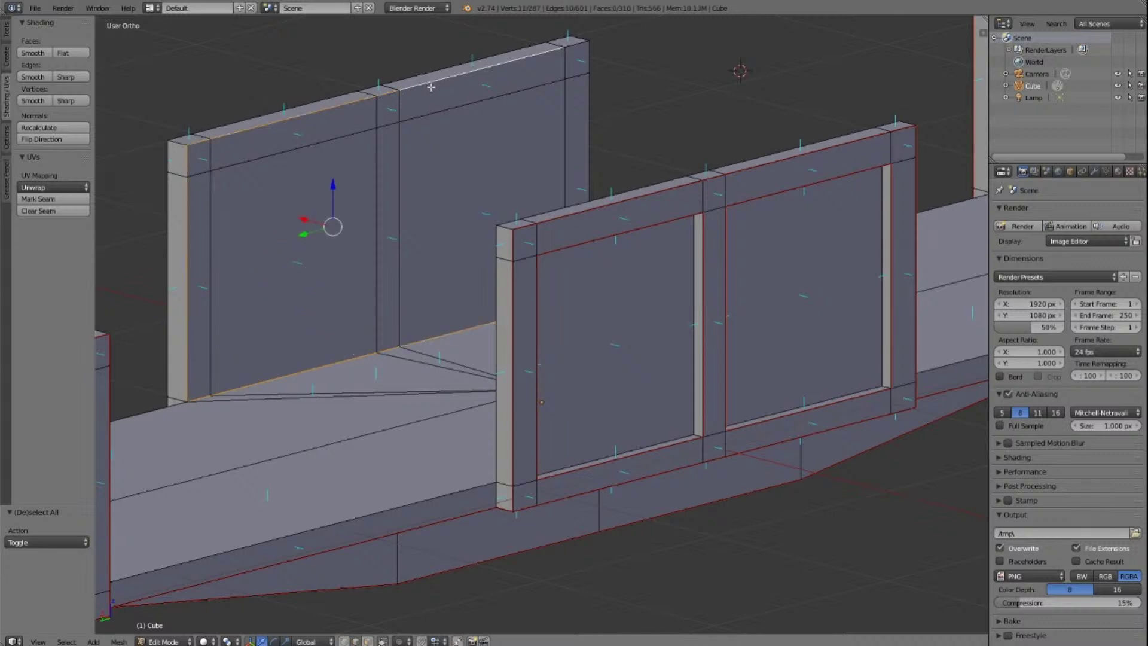
{"action": "right_click", "coordinate": [578, 45], "text": "shift"}
{"action": "right_click", "coordinate": [589, 55], "text": "shift"}
{"action": "right_click", "coordinate": [591, 113], "text": "shift"}
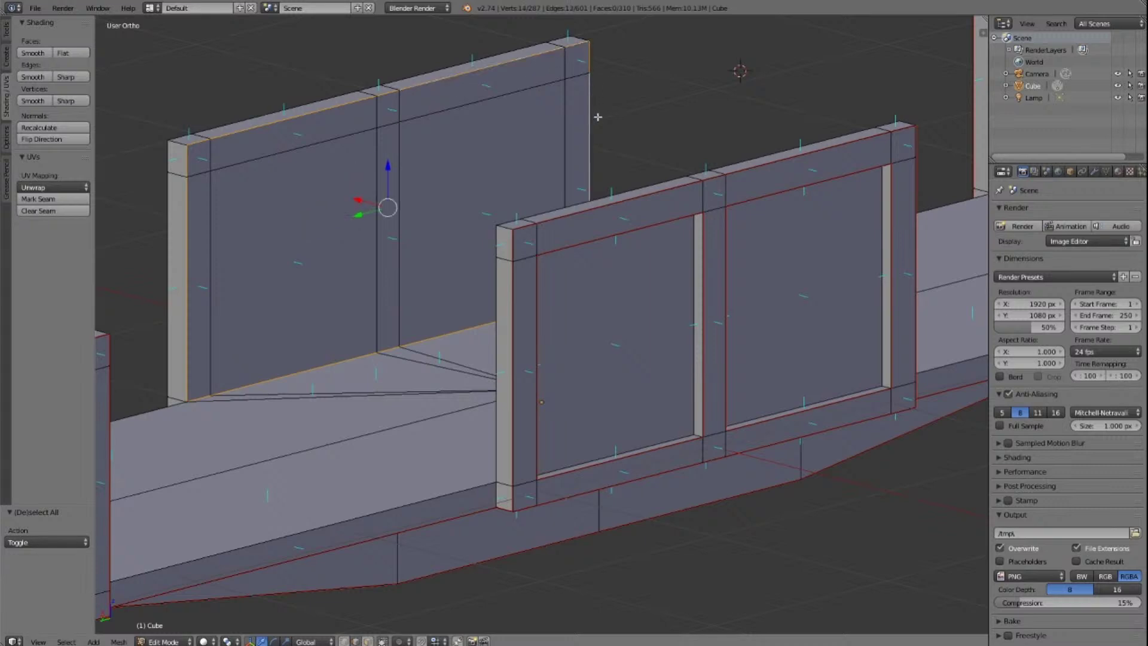
{"action": "middle_click_drag", "start_coordinate": [599, 117], "coordinate": [599, 117]}
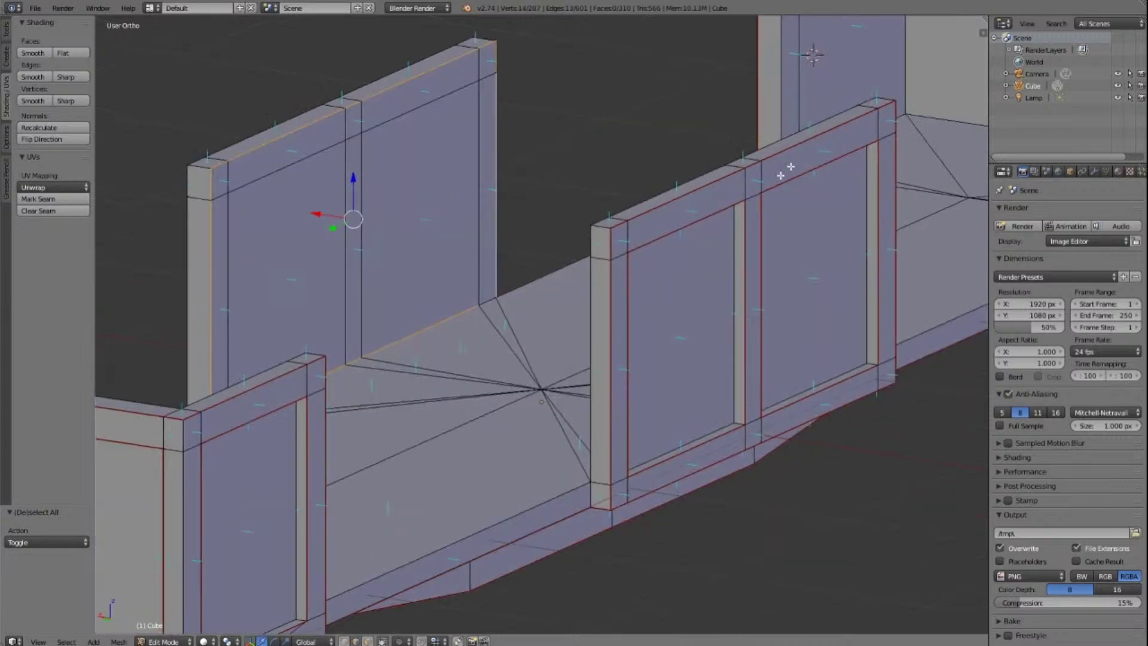
{"action": "right_click", "coordinate": [490, 302], "text": "shift"}
{"action": "scroll", "coordinate": [424, 244], "scroll_direction": "up", "scroll_amount": 2}
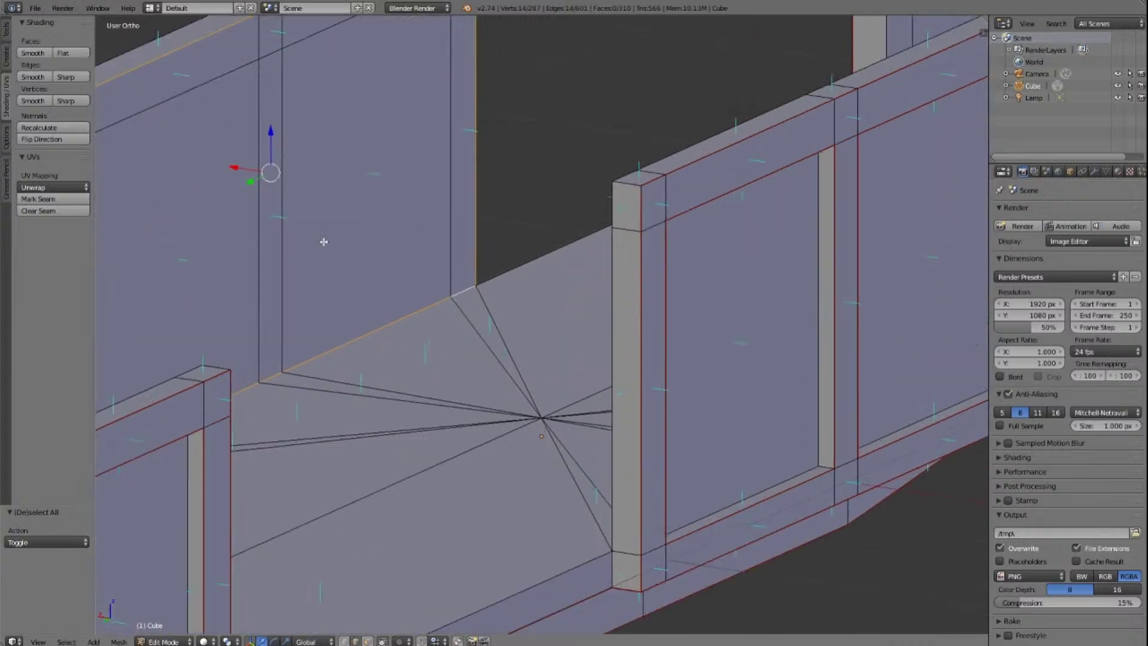
{"action": "key", "text": "KP_4"}
{"action": "key", "text": "KP_4"}
{"action": "scroll", "coordinate": [323, 242], "scroll_direction": "up", "scroll_amount": 3}
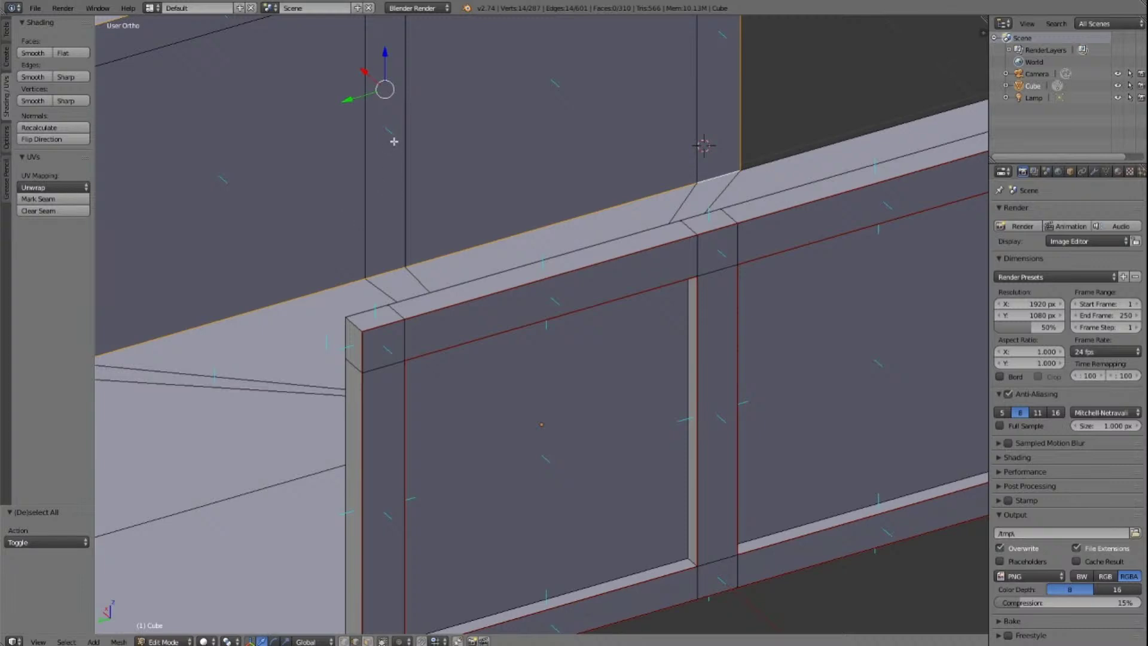
{"action": "scroll", "coordinate": [394, 141], "scroll_direction": "down", "scroll_amount": 4}
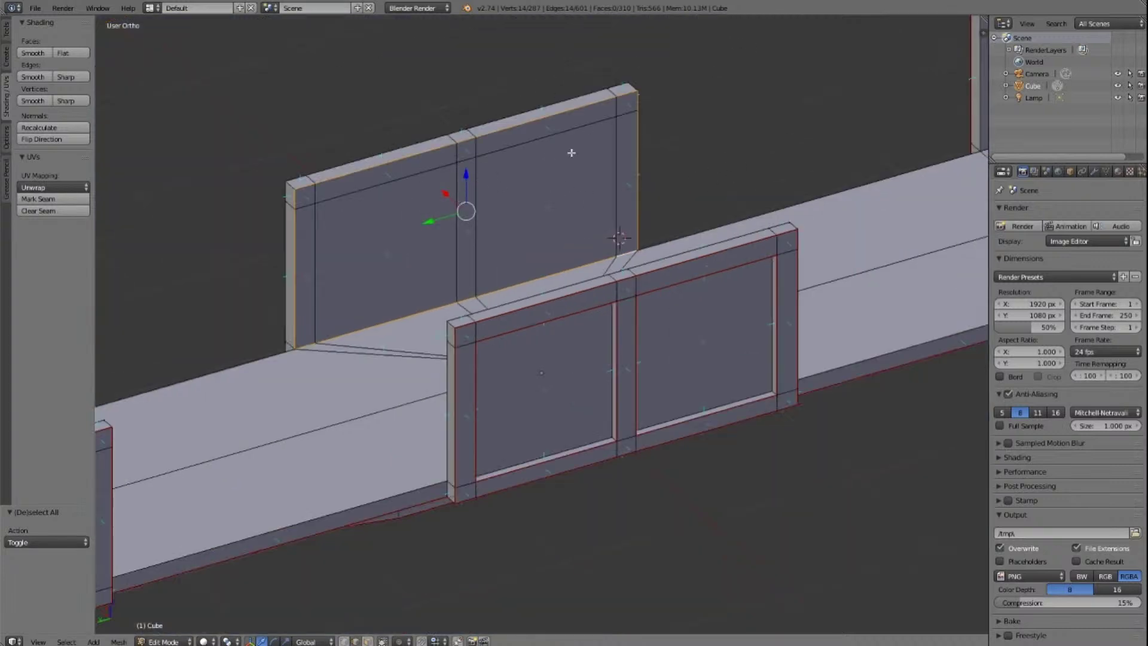
{"action": "left_click", "coordinate": [51, 199]}
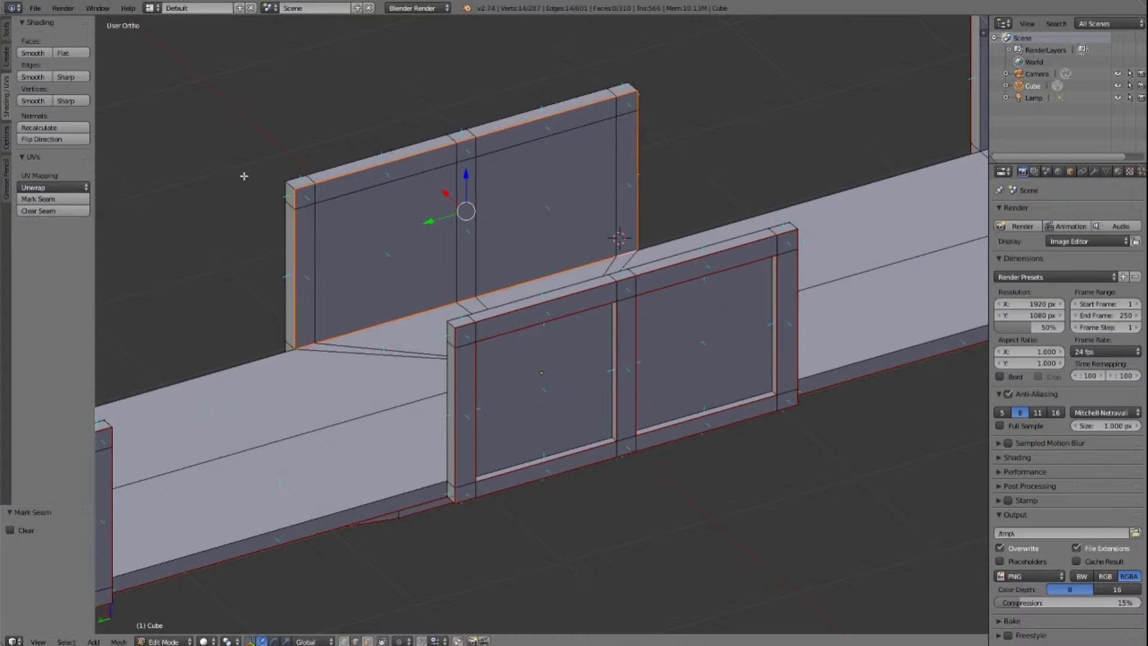
{"action": "key", "text": "a"}
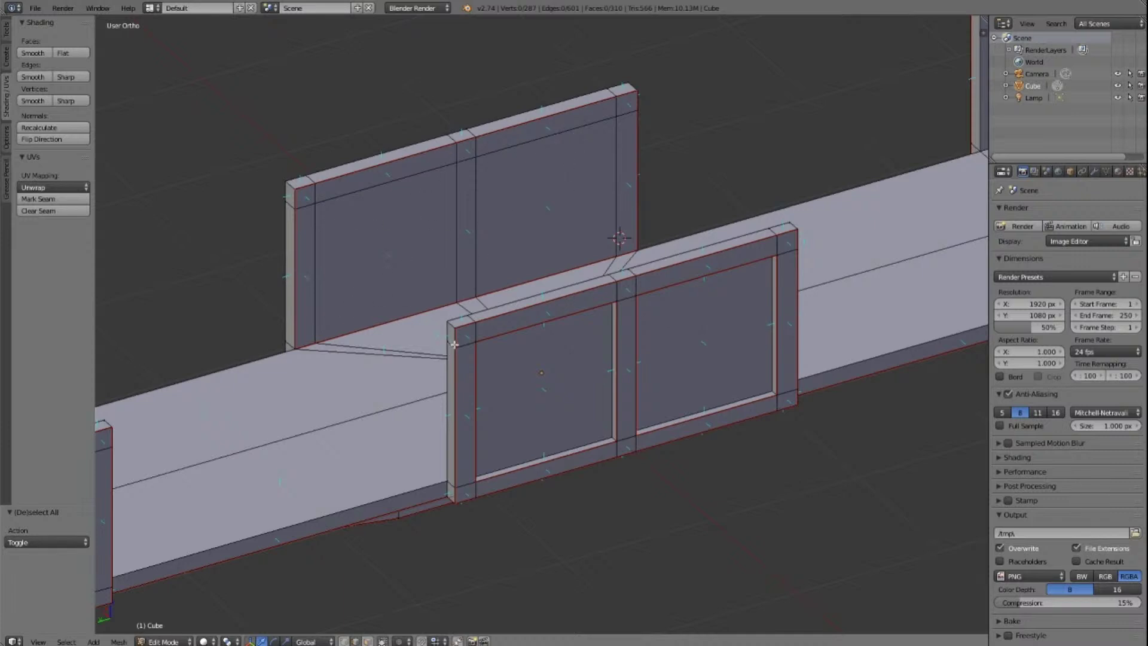
Step: Mark the short lower corner edges of both recessed panels beside the centre post of the near middle side wall as seams, and deselect everything
{"action": "scroll", "coordinate": [771, 417], "scroll_direction": "up", "scroll_amount": 3}
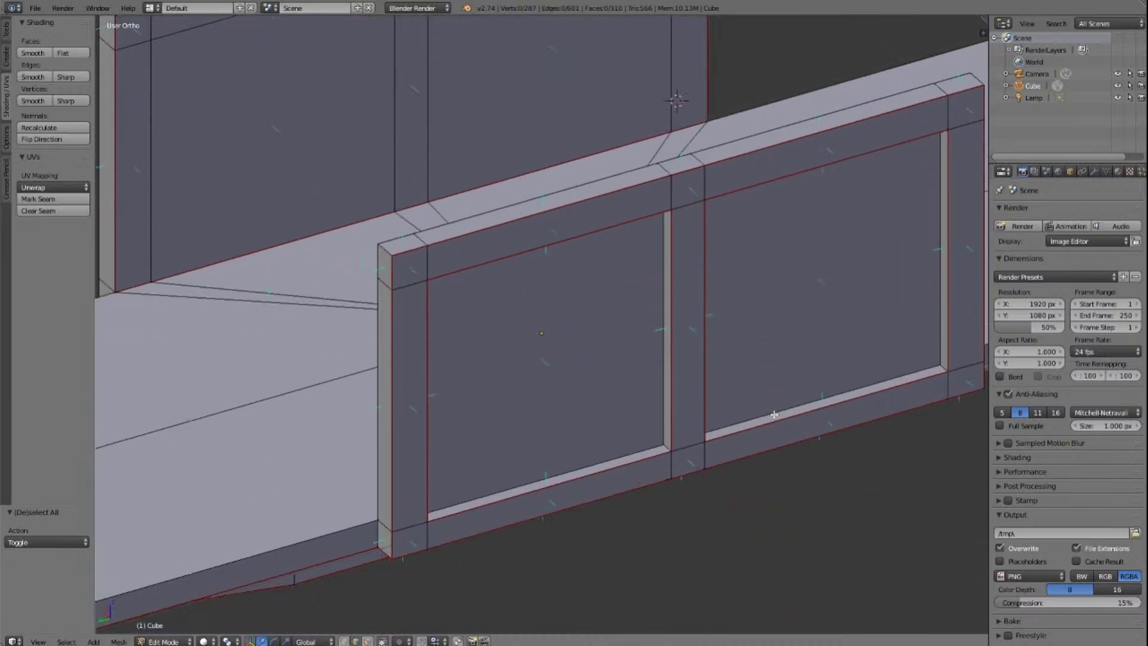
{"action": "scroll", "coordinate": [774, 415], "scroll_direction": "down", "scroll_amount": 4, "text": "shift"}
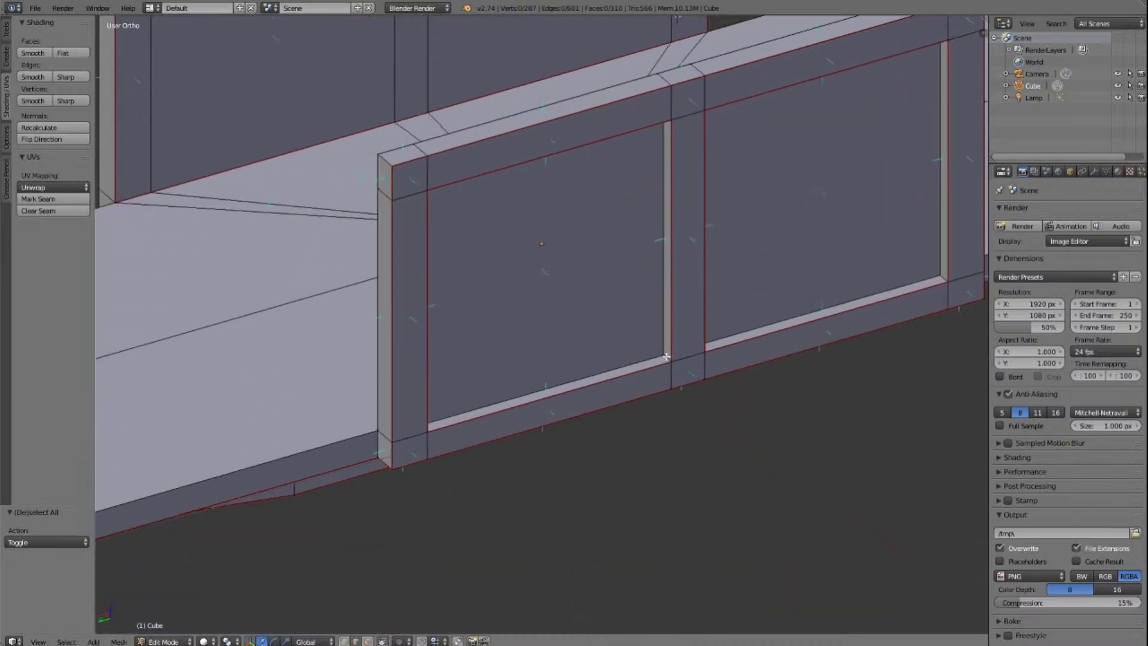
{"action": "right_click", "coordinate": [667, 357]}
{"action": "key", "text": "KP_4"}
{"action": "key", "text": "KP_4"}
{"action": "key", "text": "KP_4"}
{"action": "key", "text": "KP_4"}
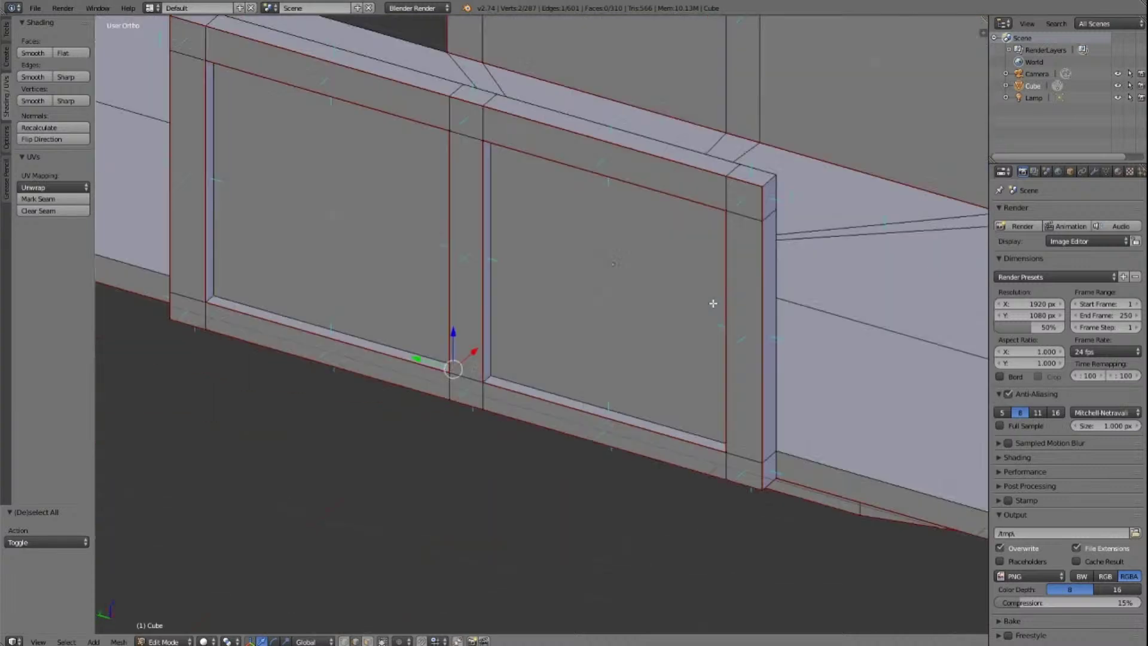
{"action": "right_click", "coordinate": [484, 377]}
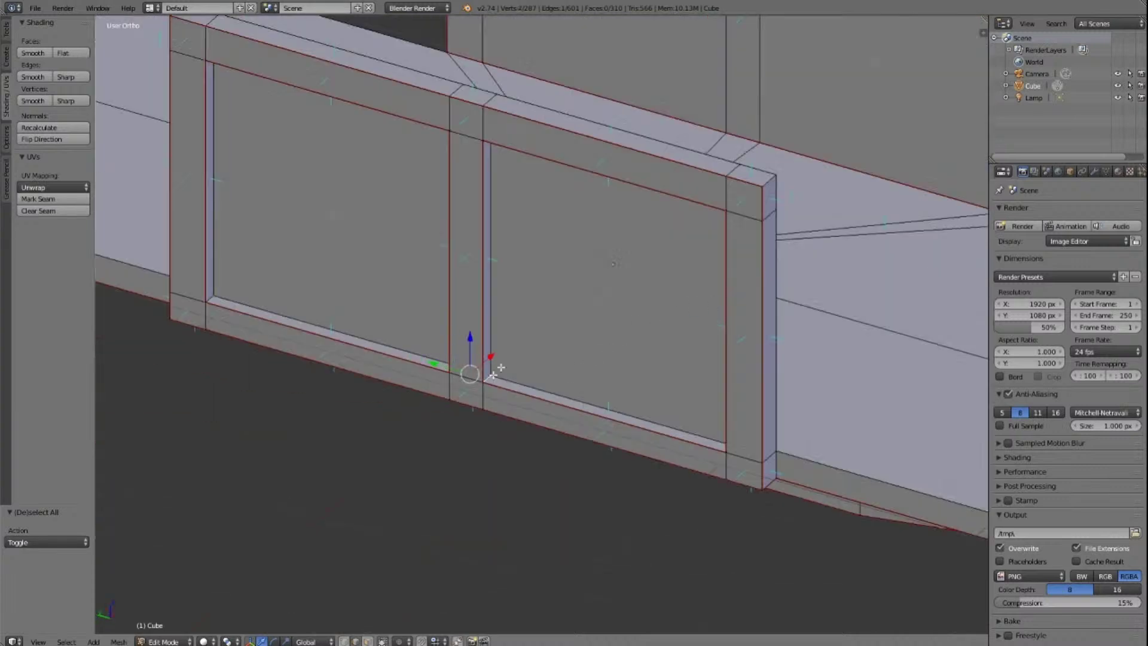
{"action": "right_click", "coordinate": [183, 330], "text": "shift"}
{"action": "left_click", "coordinate": [43, 198]}
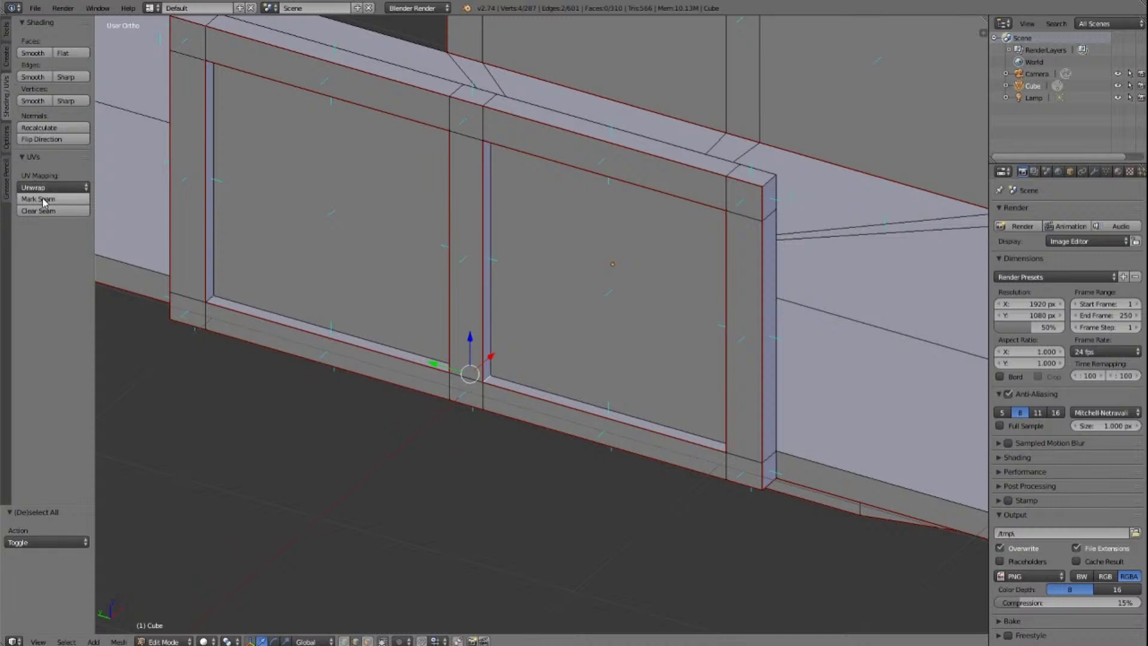
{"action": "key", "text": "a"}
{"action": "scroll", "coordinate": [713, 230], "scroll_direction": "down", "scroll_amount": 4}
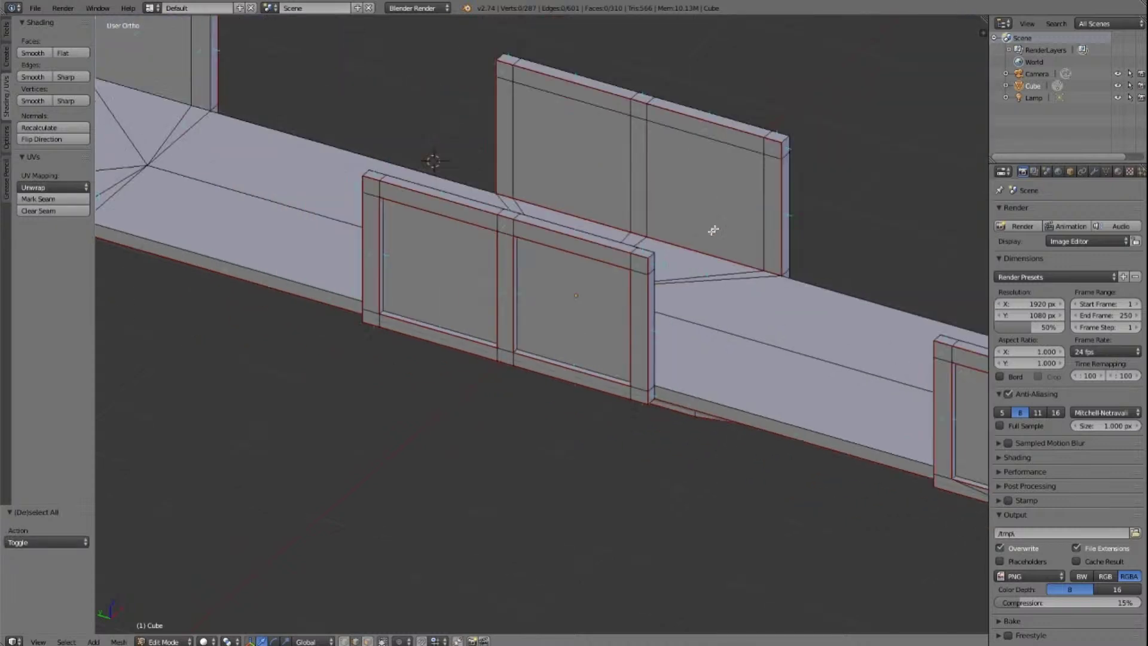
Step: Mark the inner edges where both recessed panels meet their frame on the near middle side wall as seams, and clear the selection
{"action": "key", "text": "KP_1"}
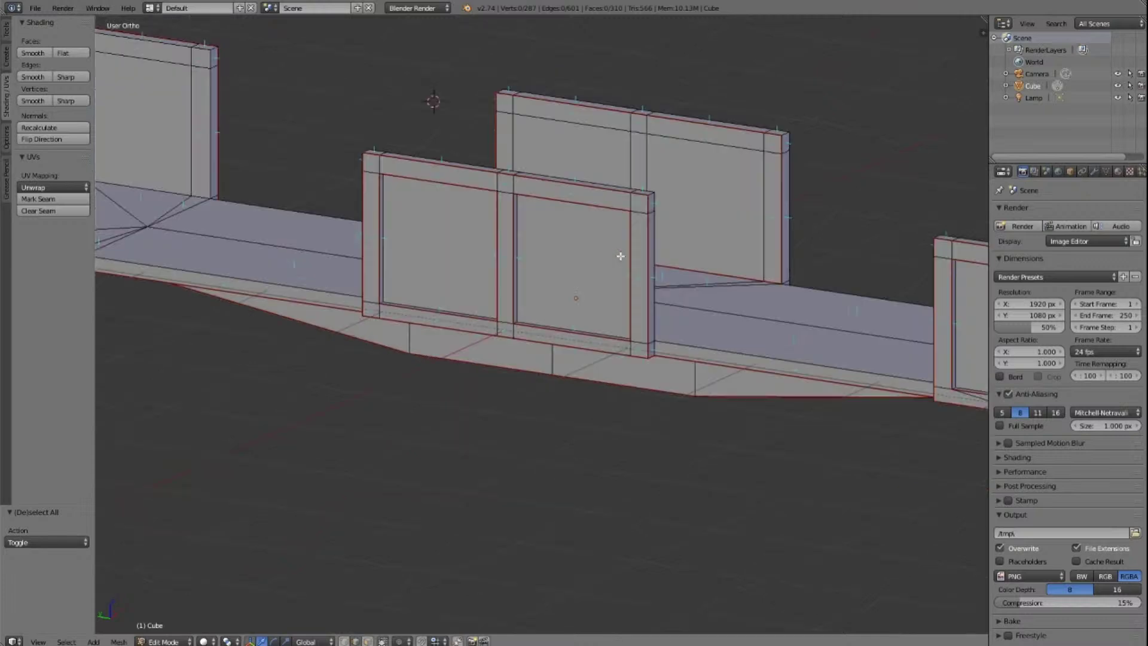
{"action": "key", "text": "KP_8"}
{"action": "key", "text": "KP_4"}
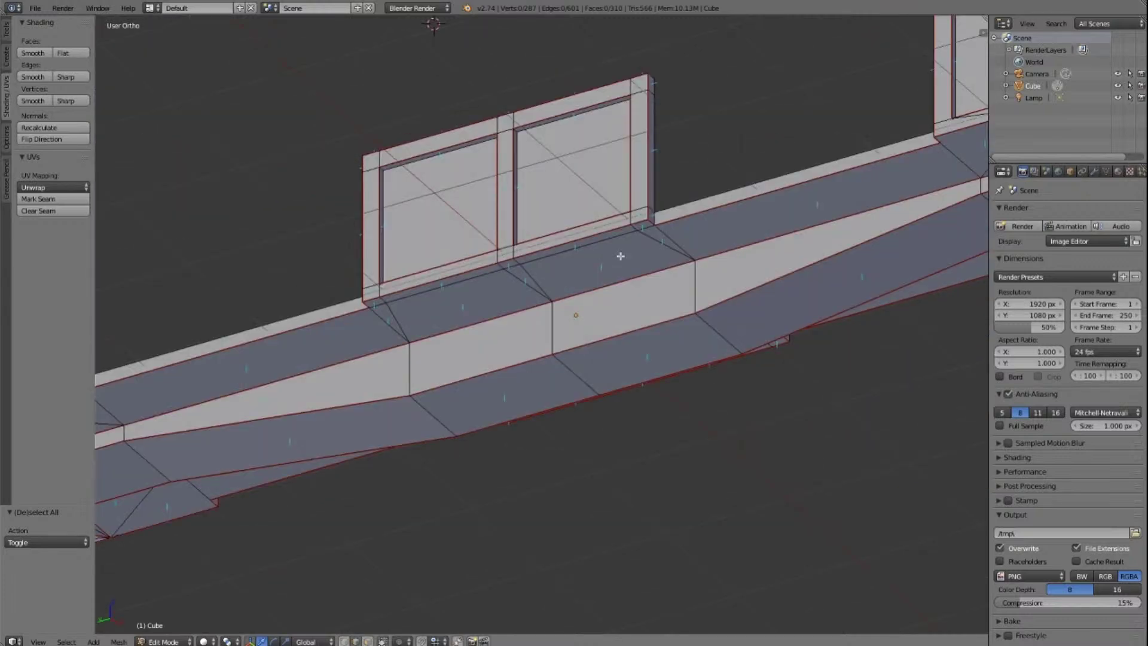
{"action": "key", "text": "KP_8"}
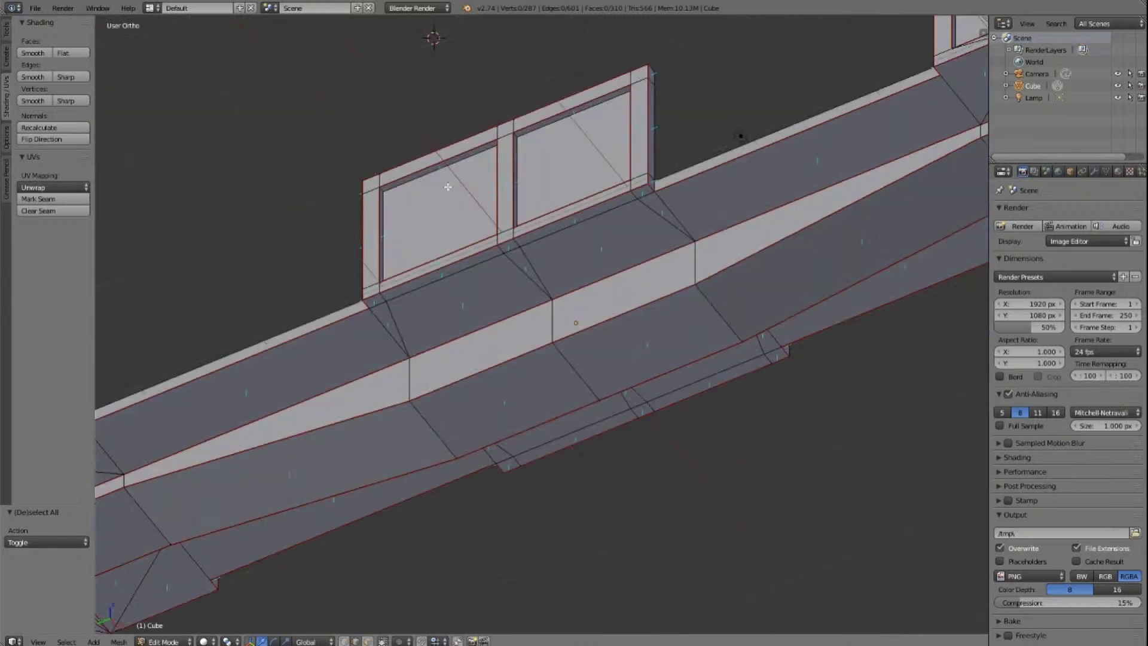
{"action": "right_click", "coordinate": [389, 222]}
{"action": "right_click", "coordinate": [411, 183], "text": "shift"}
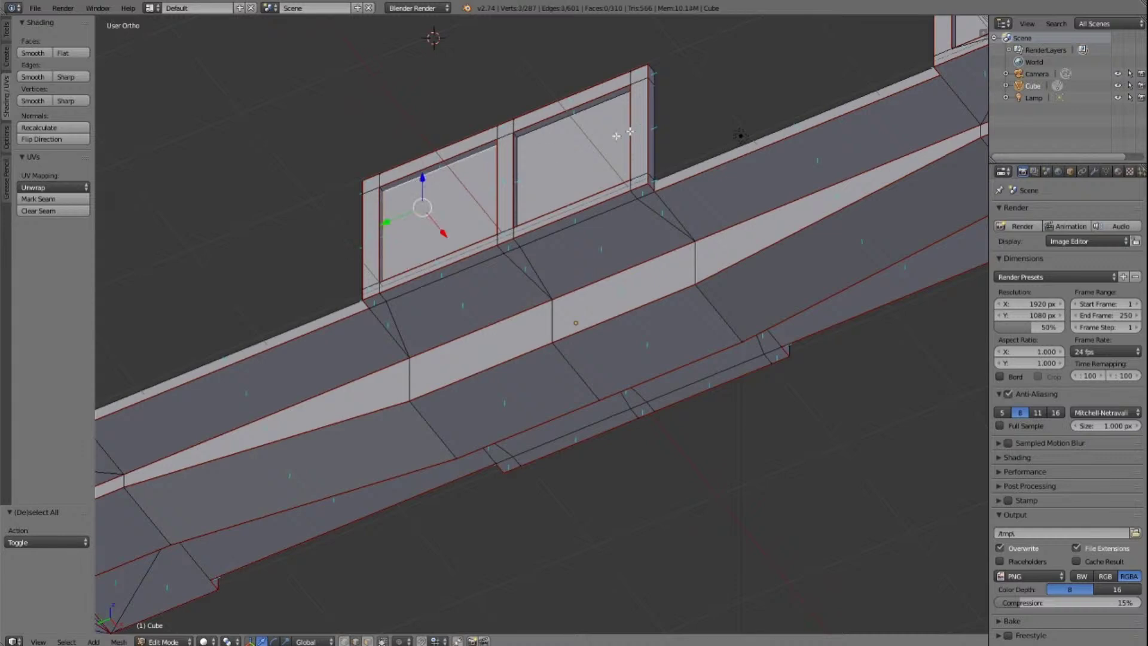
{"action": "right_click", "coordinate": [521, 156], "text": "shift"}
{"action": "right_click", "coordinate": [574, 126], "text": "shift"}
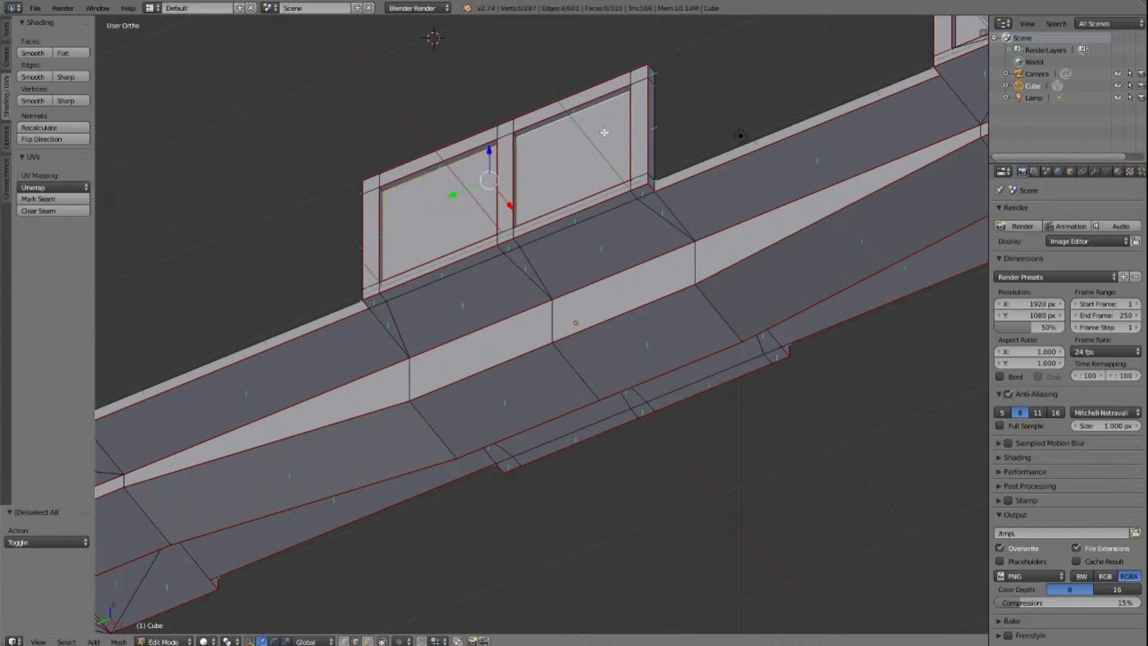
{"action": "mouse_move", "coordinate": [605, 132]}
{"action": "middle_mouse_down"}
{"action": "mouse_move", "coordinate": [538, 133]}
{"action": "mouse_move", "coordinate": [605, 132]}
{"action": "mouse_move", "coordinate": [598, 96]}
{"action": "mouse_move", "coordinate": [605, 132]}
{"action": "middle_mouse_up"}
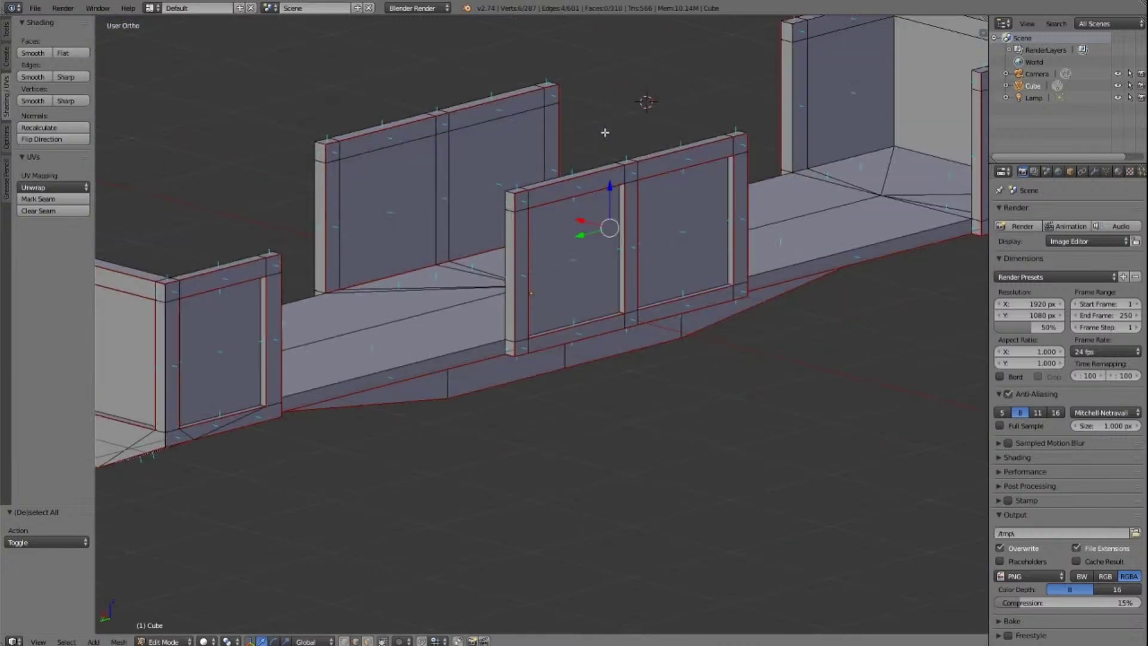
{"action": "right_click", "coordinate": [725, 231], "text": "shift"}
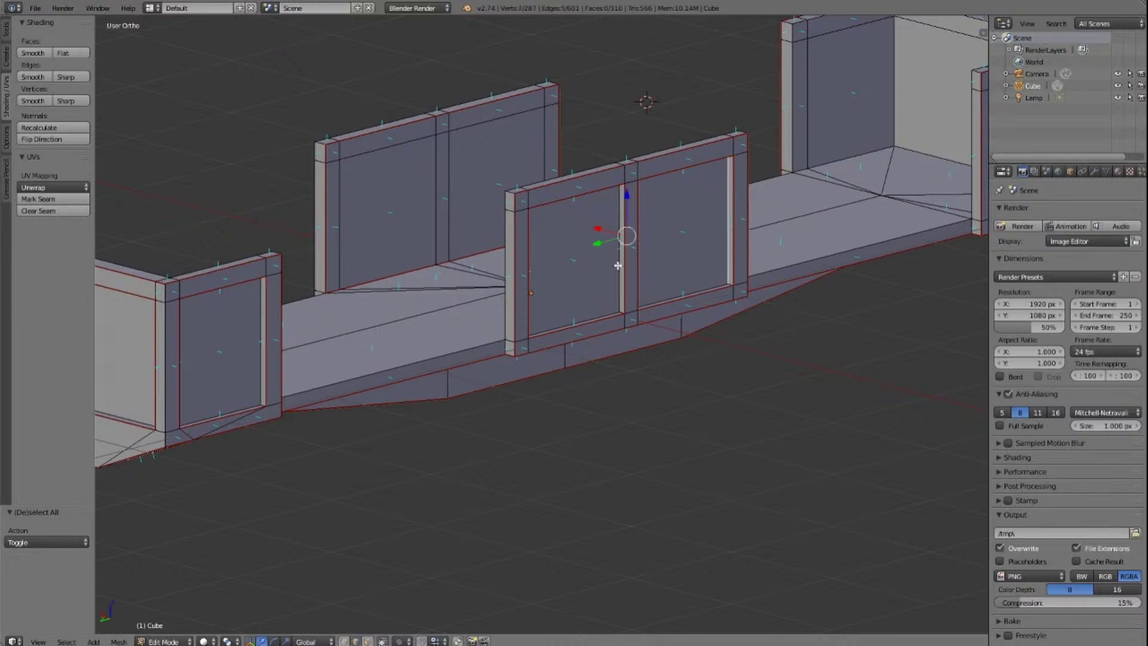
{"action": "right_click", "coordinate": [617, 265], "text": "shift"}
{"action": "scroll", "coordinate": [787, 331], "scroll_direction": "up", "scroll_amount": 4}
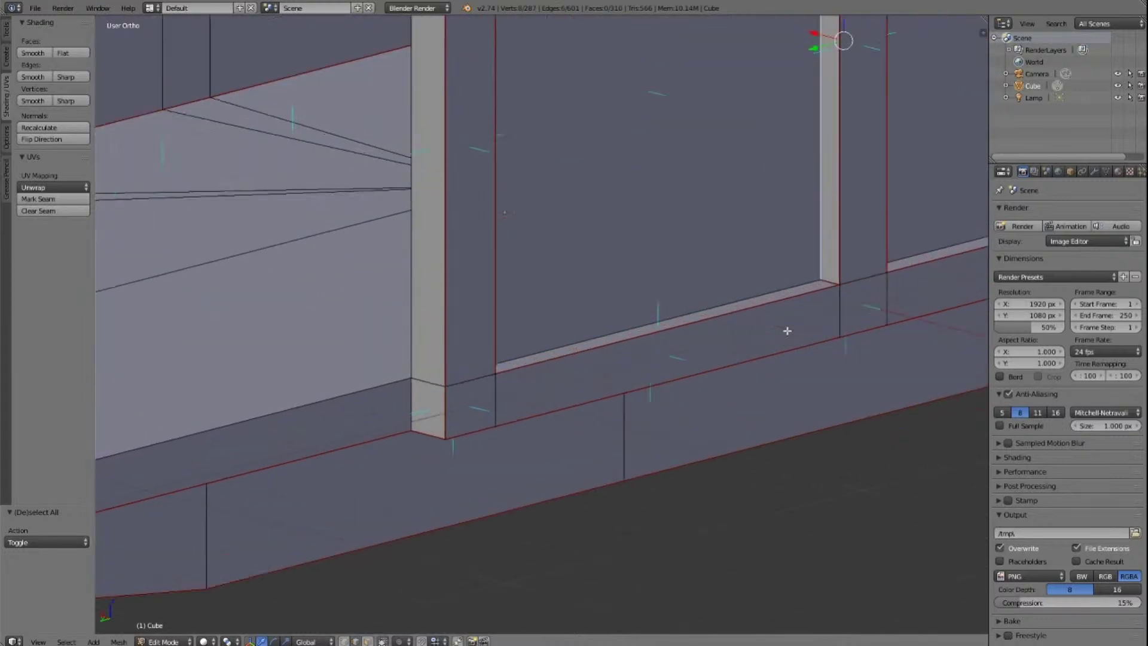
{"action": "right_click", "coordinate": [598, 318], "text": "shift"}
{"action": "scroll", "coordinate": [772, 299], "scroll_direction": "down", "scroll_amount": 2}
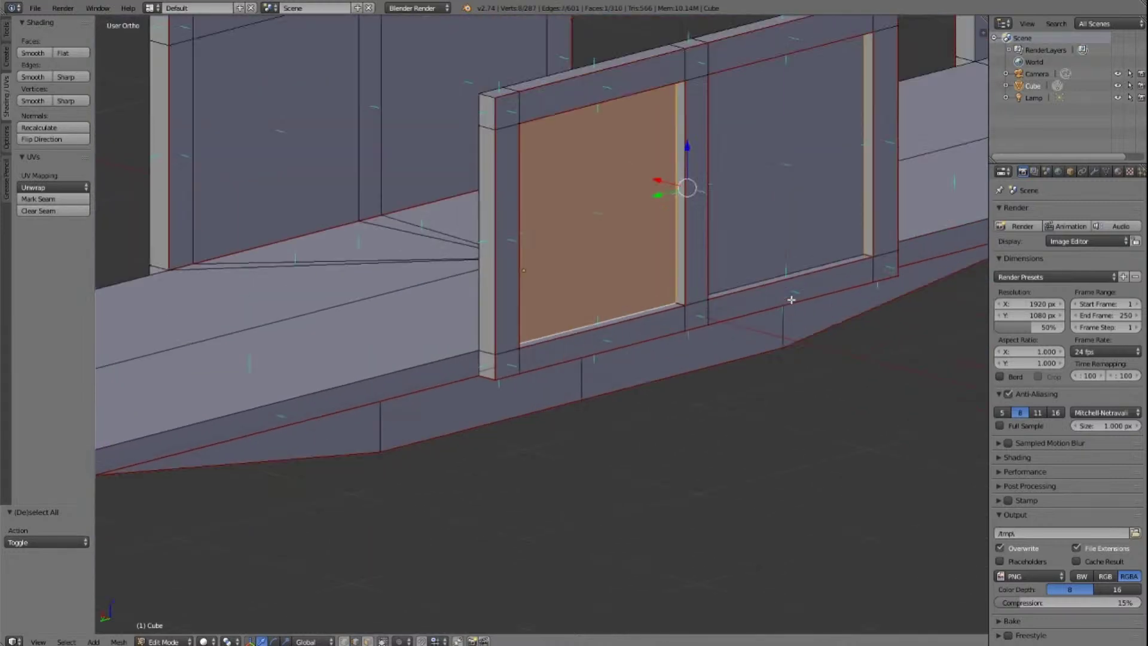
{"action": "right_click", "coordinate": [816, 263], "text": "shift"}
{"action": "scroll", "coordinate": [830, 257], "scroll_direction": "down", "scroll_amount": 4}
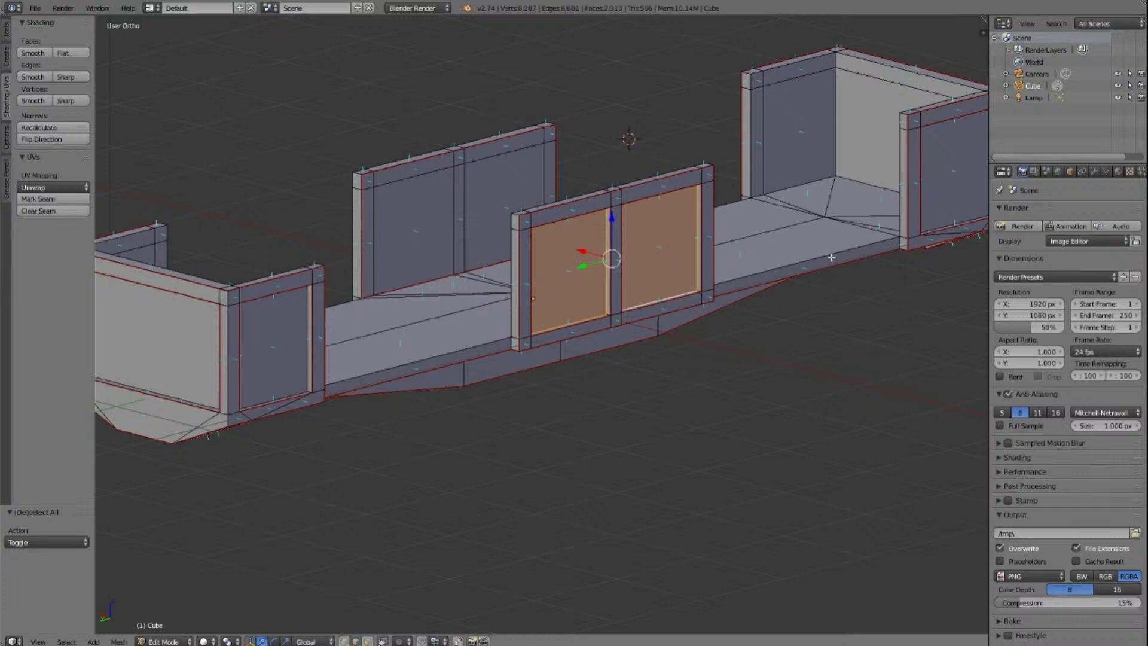
{"action": "left_click", "coordinate": [38, 200]}
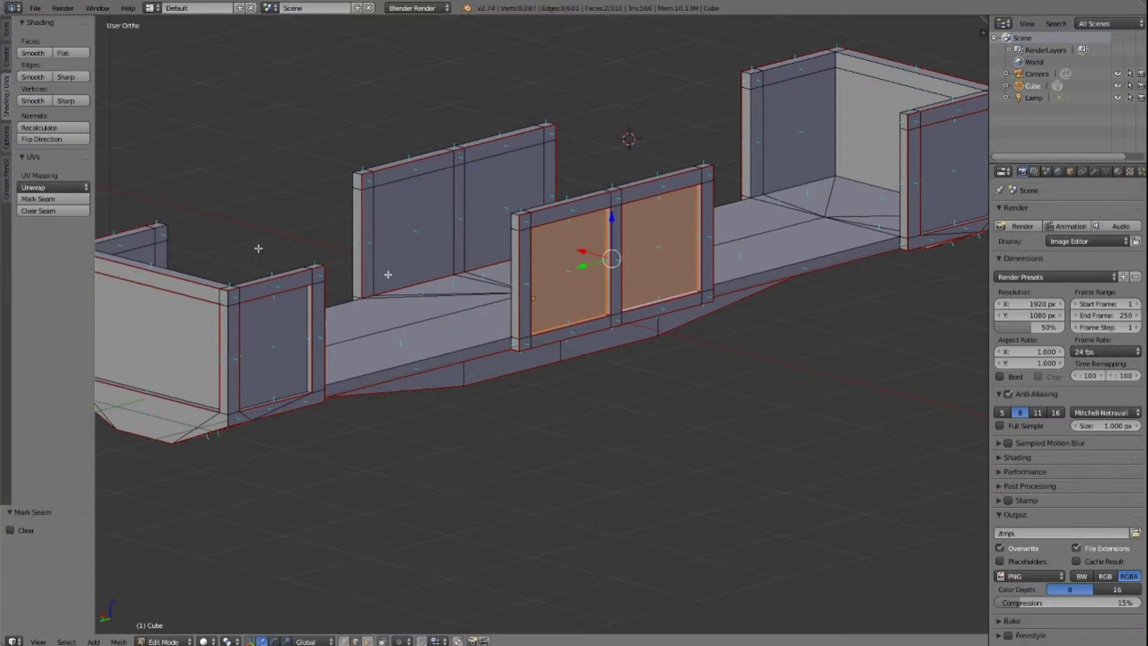
{"action": "key", "text": "KP_6"}
{"action": "key", "text": "KP_6"}
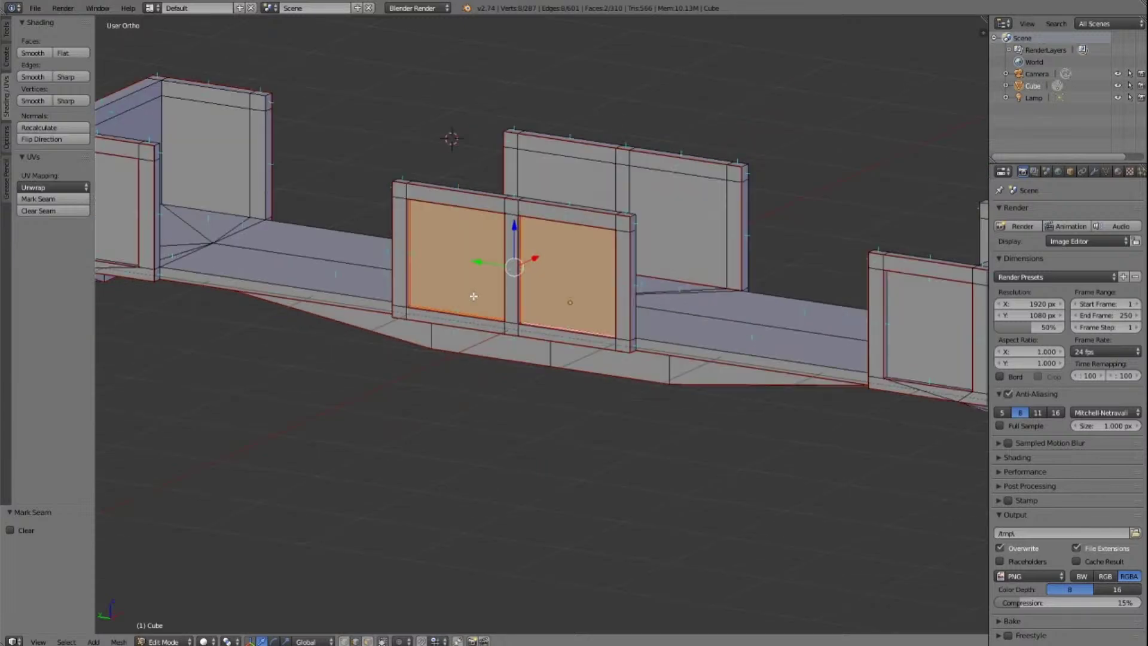
{"action": "key", "text": "a"}
Step: Select the outer-face edges outlining both recessed panels on the opposite middle side wall
{"action": "scroll", "coordinate": [451, 332], "scroll_direction": "down", "scroll_amount": 2}
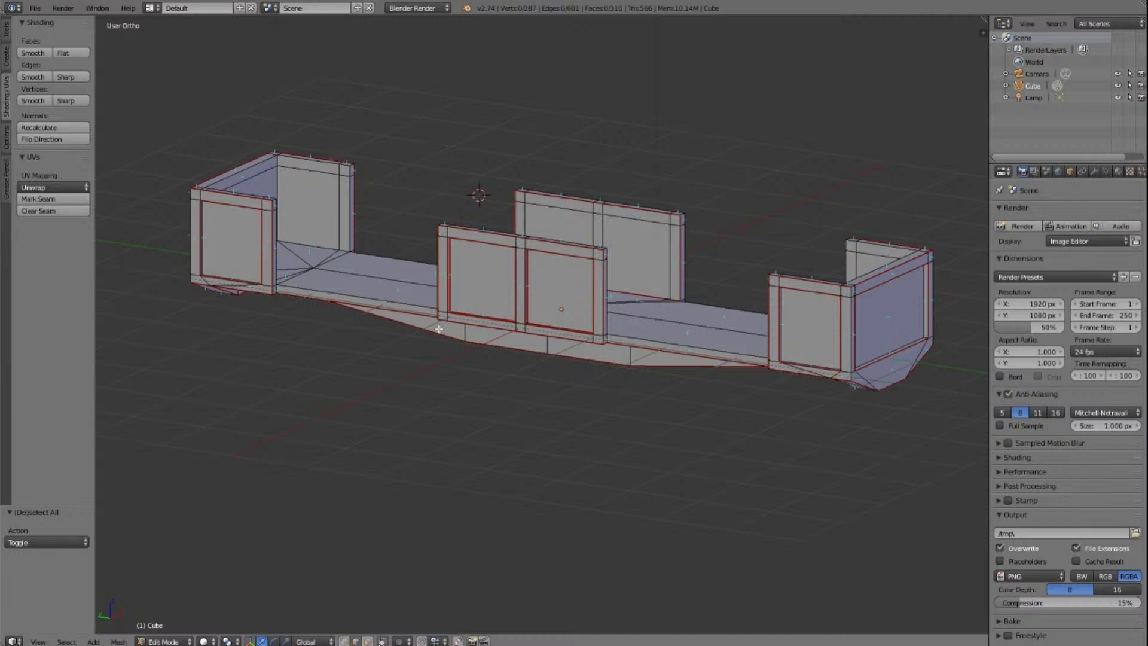
{"action": "middle_click_drag", "start_coordinate": [439, 329], "coordinate": [439, 328]}
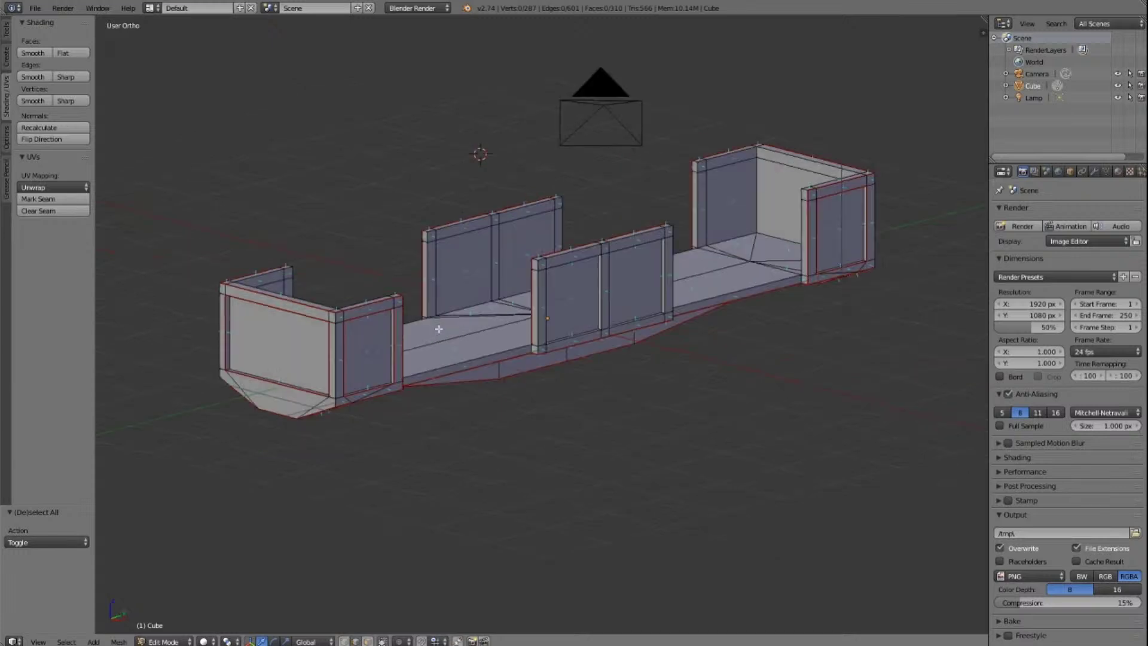
{"action": "scroll", "coordinate": [600, 325], "scroll_direction": "up", "scroll_amount": 4}
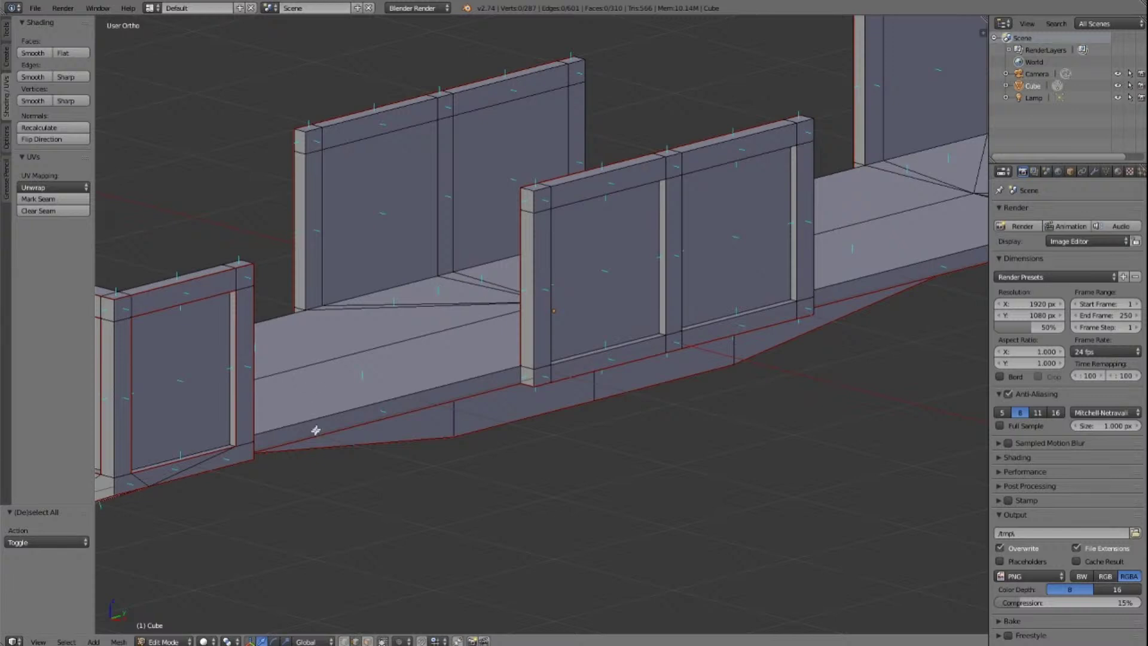
{"action": "scroll", "coordinate": [595, 428], "scroll_direction": "up", "scroll_amount": 2}
{"action": "scroll", "coordinate": [587, 423], "scroll_direction": "down", "scroll_amount": 3}
{"action": "scroll", "coordinate": [598, 223], "scroll_direction": "up", "scroll_amount": 1}
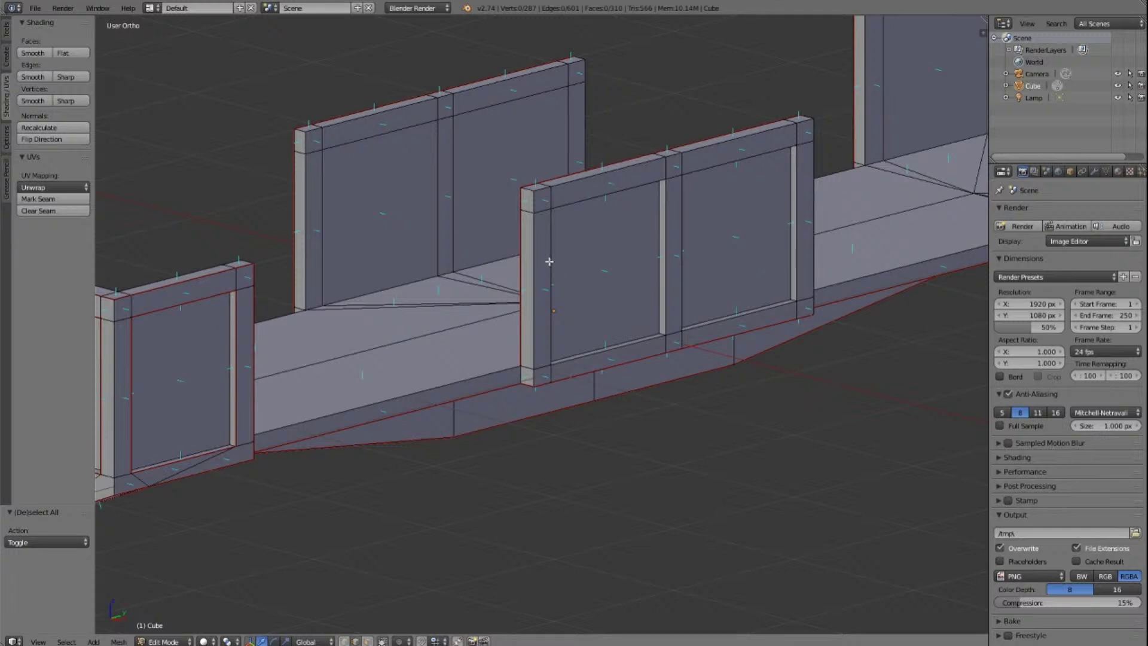
{"action": "left_click", "coordinate": [551, 263]}
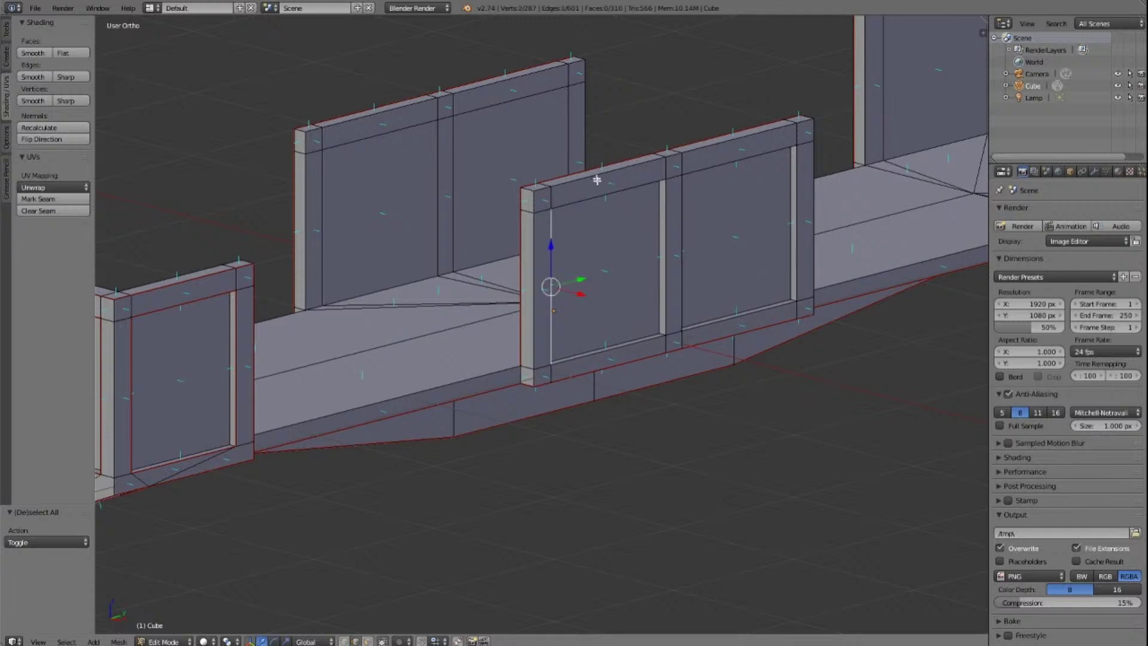
{"action": "left_click", "coordinate": [600, 193], "text": "shift"}
{"action": "left_click", "coordinate": [664, 221], "text": "shift"}
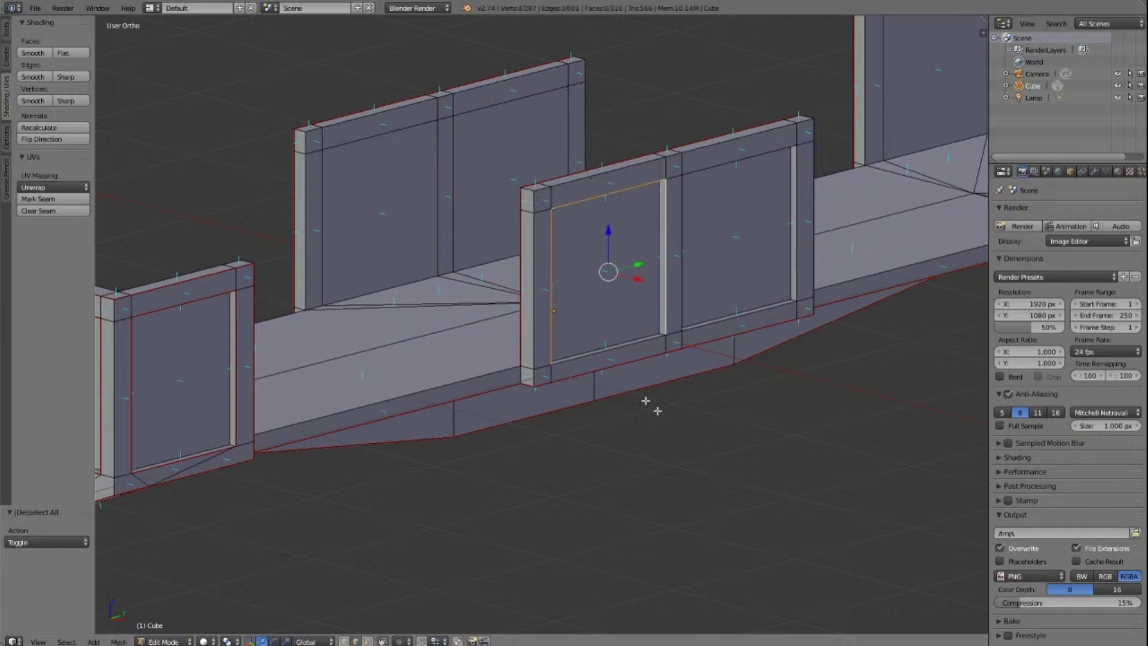
{"action": "left_click", "coordinate": [614, 355], "text": "shift"}
{"action": "left_click", "coordinate": [746, 319], "text": "shift"}
{"action": "left_click", "coordinate": [685, 223], "text": "shift"}
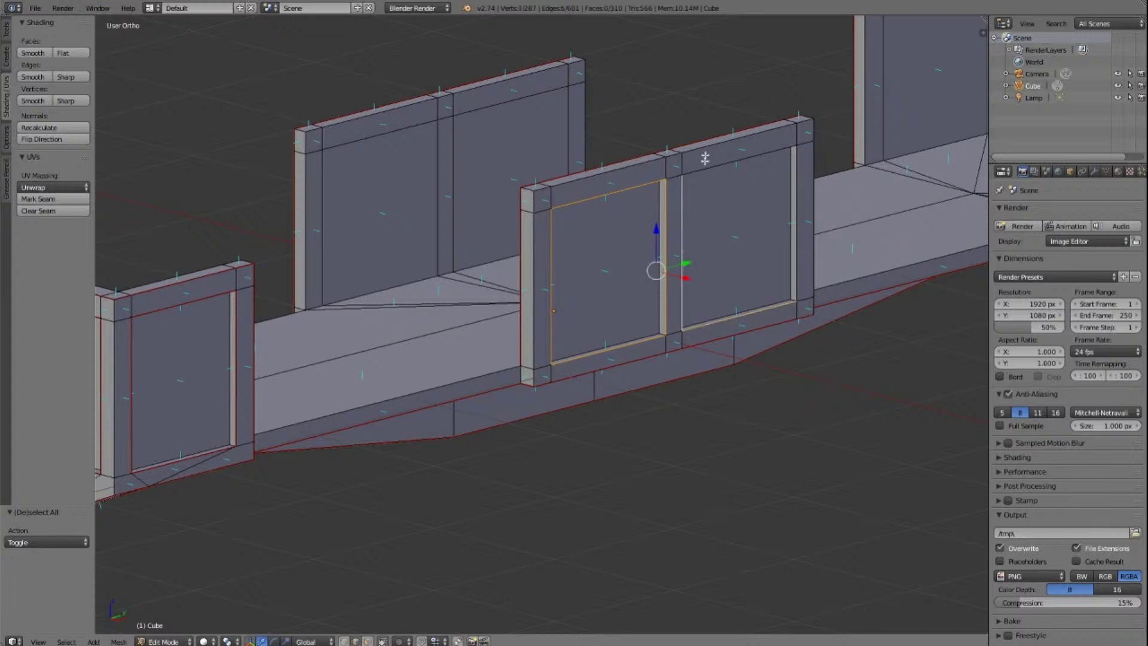
{"action": "left_click", "coordinate": [732, 159], "text": "shift"}
{"action": "left_click", "coordinate": [797, 178], "text": "shift"}
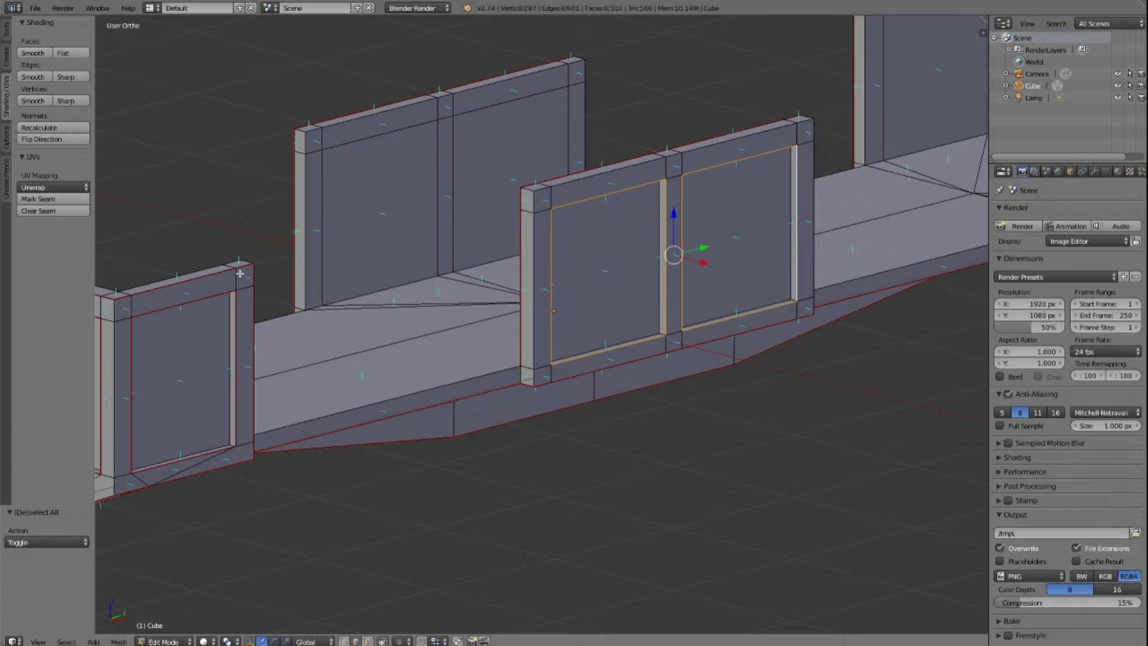
Step: Add that wall's outer end and top edges to the selection, mark all selected edges as seams, and deselect everything
{"action": "right_click", "coordinate": [537, 377], "text": "shift"}
{"action": "right_click", "coordinate": [535, 324], "text": "shift"}
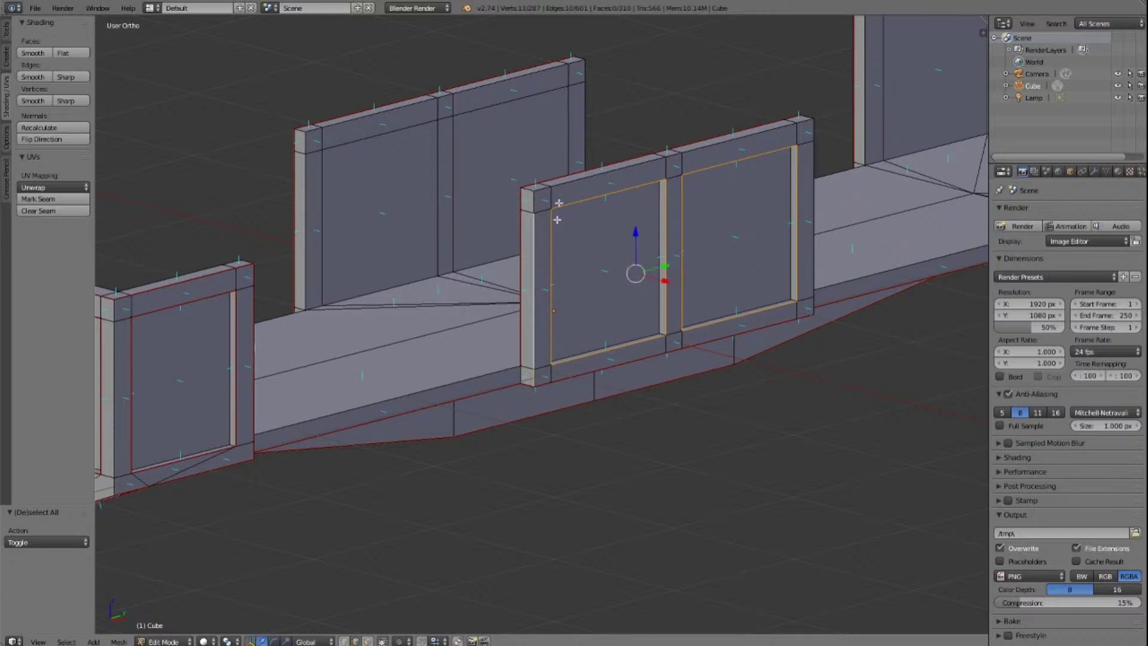
{"action": "right_click", "coordinate": [537, 199], "text": "shift"}
{"action": "right_click", "coordinate": [542, 194], "text": "shift"}
{"action": "right_click", "coordinate": [669, 171], "text": "shift"}
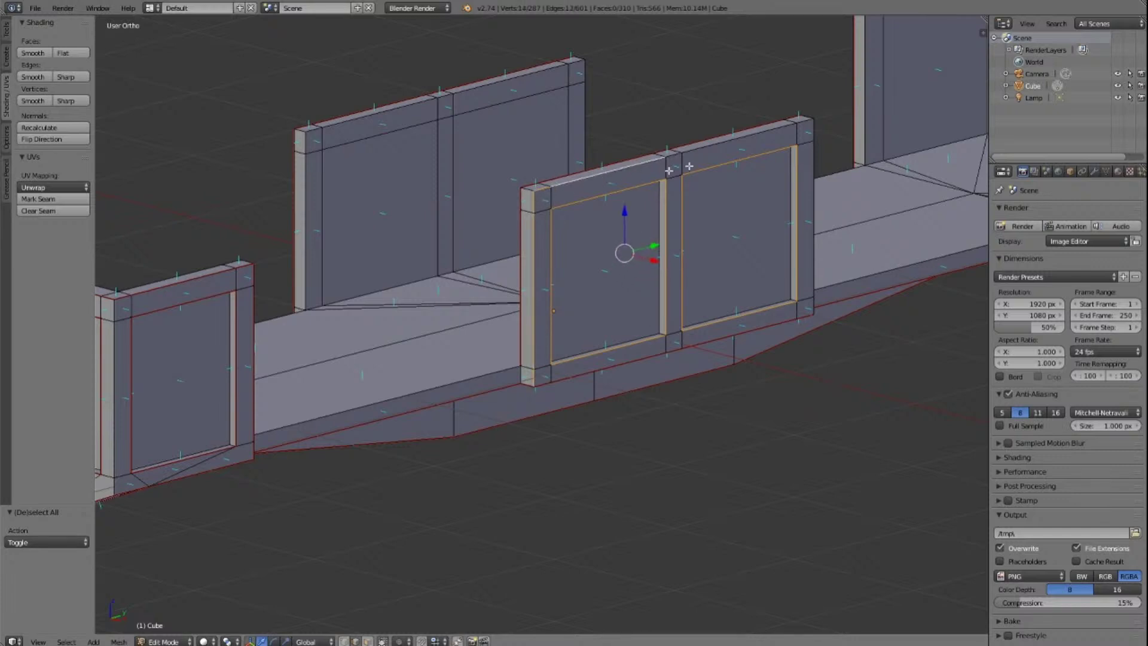
{"action": "right_click", "coordinate": [681, 160], "text": "shift"}
{"action": "right_click", "coordinate": [706, 153], "text": "shift"}
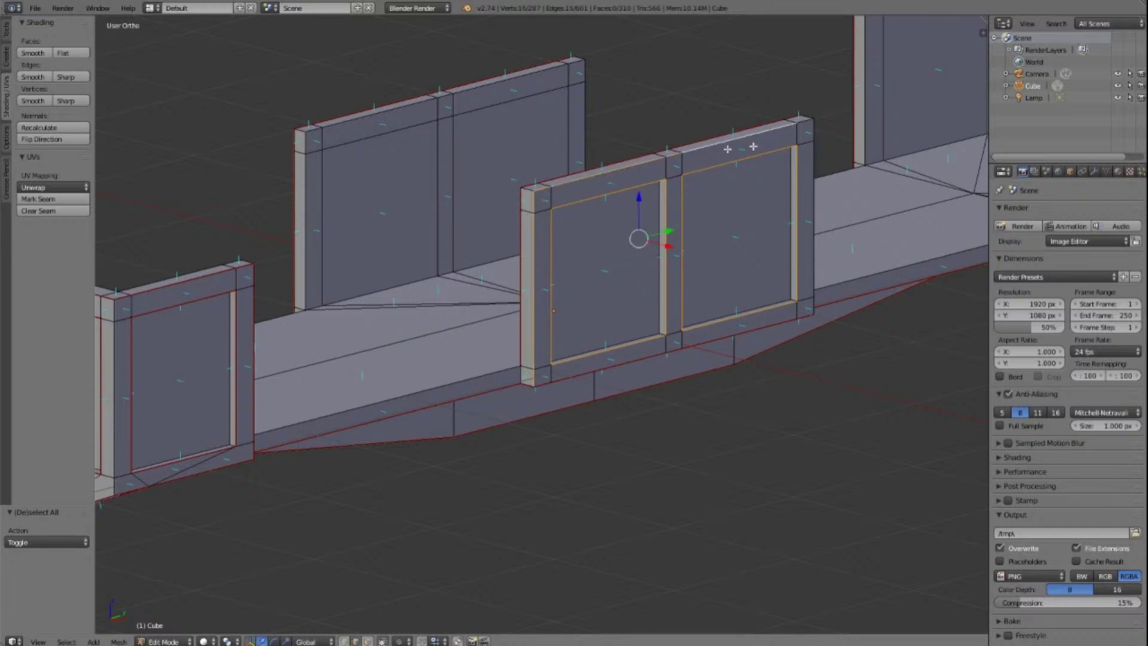
{"action": "right_click", "coordinate": [808, 128], "text": "shift"}
{"action": "right_click", "coordinate": [806, 123], "text": "shift"}
{"action": "right_click", "coordinate": [814, 191], "text": "shift"}
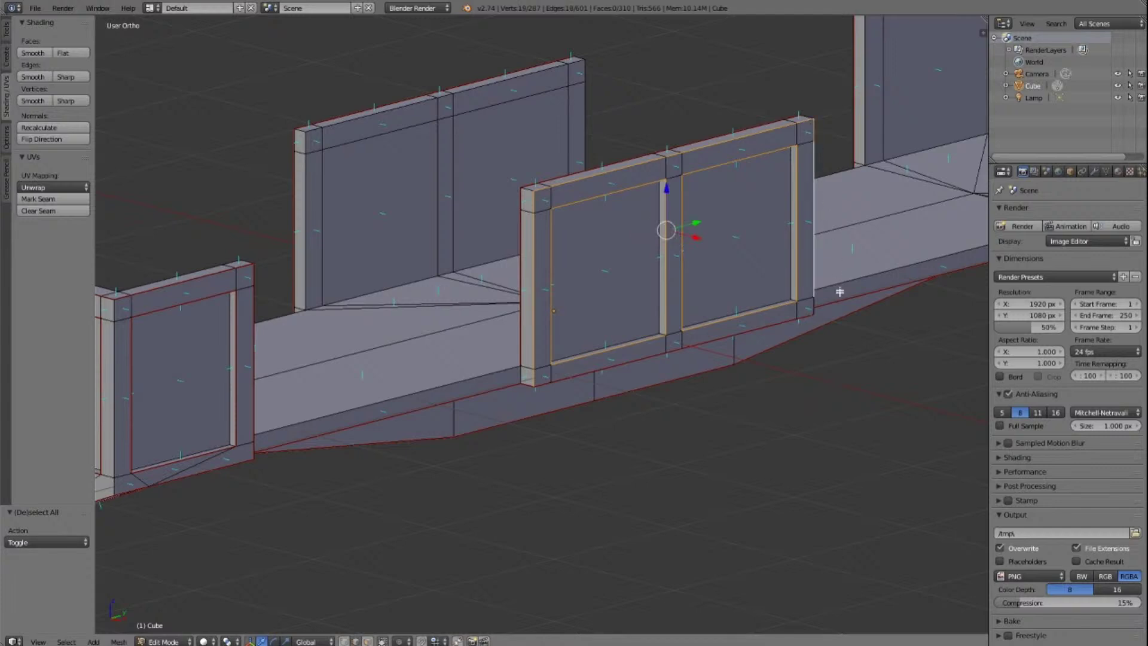
{"action": "right_click", "coordinate": [813, 309], "text": "shift"}
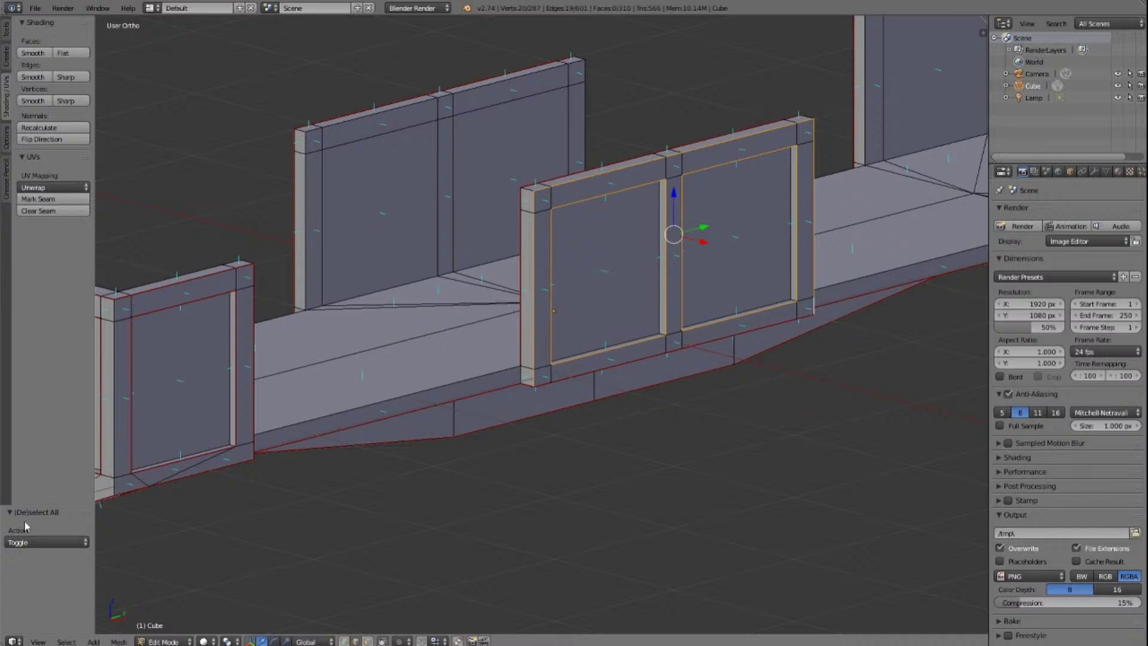
{"action": "left_click", "coordinate": [37, 199]}
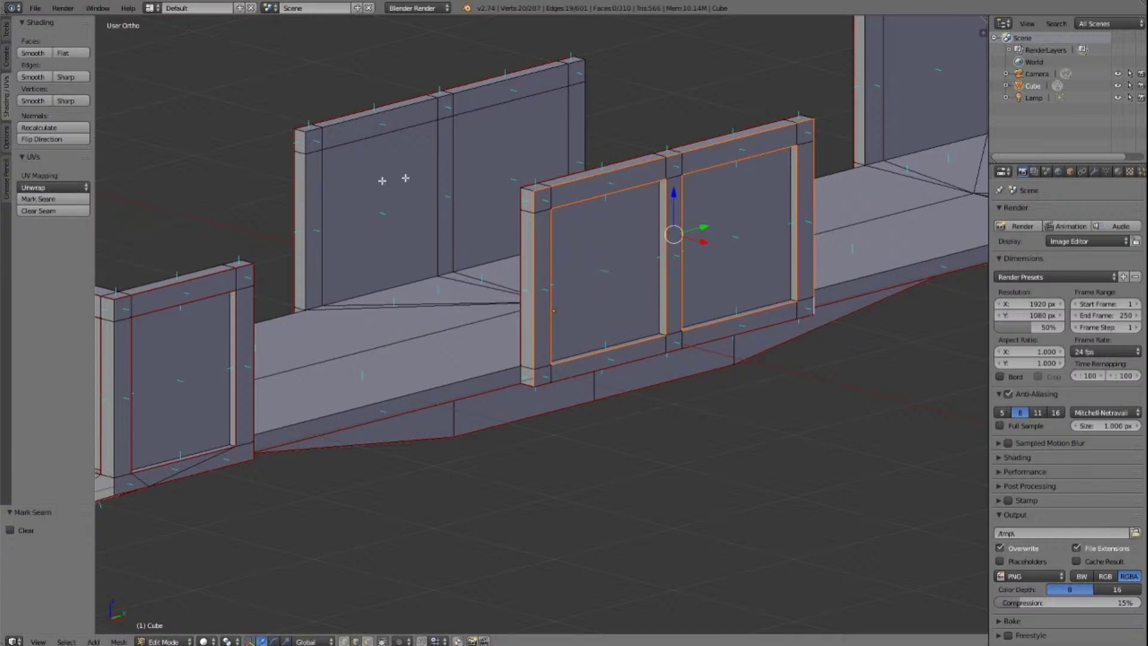
{"action": "key", "text": "a"}
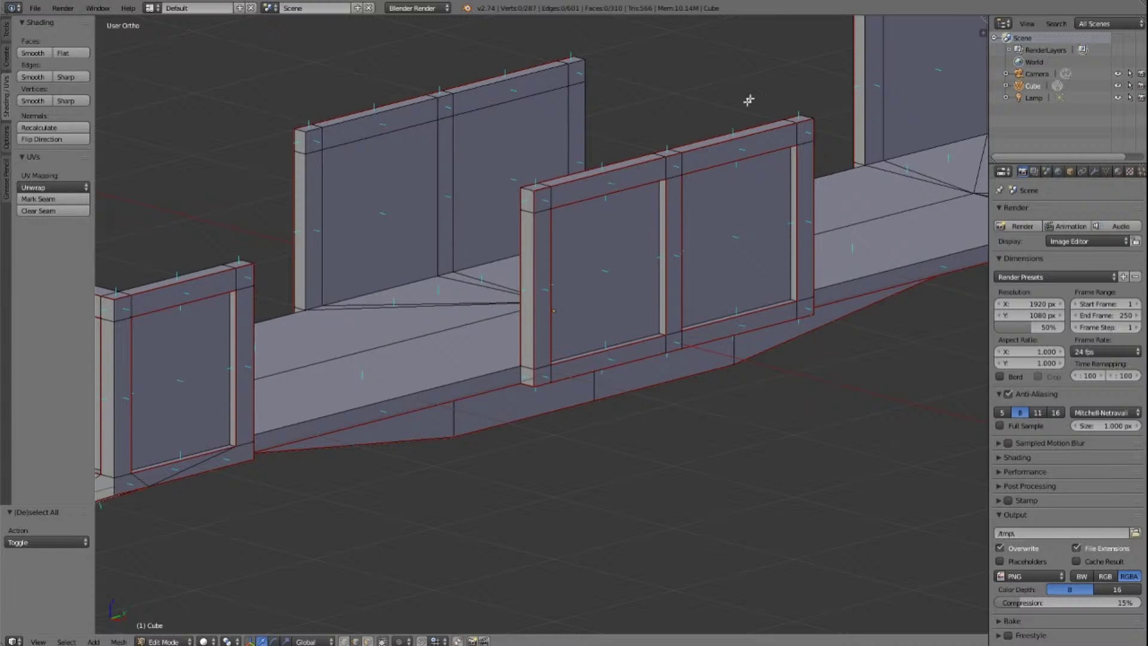
Step: Select the inner-face edges along both ends and the top of the far middle side wall
{"action": "right_click", "coordinate": [304, 265]}
{"action": "right_click", "coordinate": [308, 139], "text": "shift"}
{"action": "right_click", "coordinate": [317, 134], "text": "shift"}
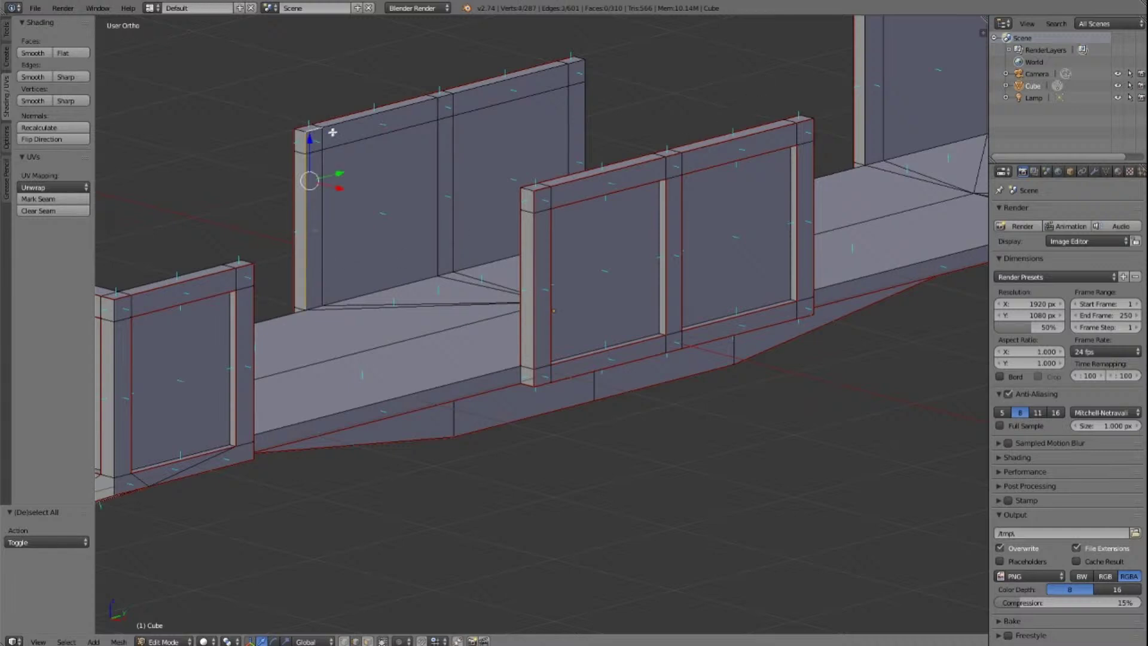
{"action": "right_click", "coordinate": [345, 126], "text": "shift"}
{"action": "right_click", "coordinate": [445, 103], "text": "shift"}
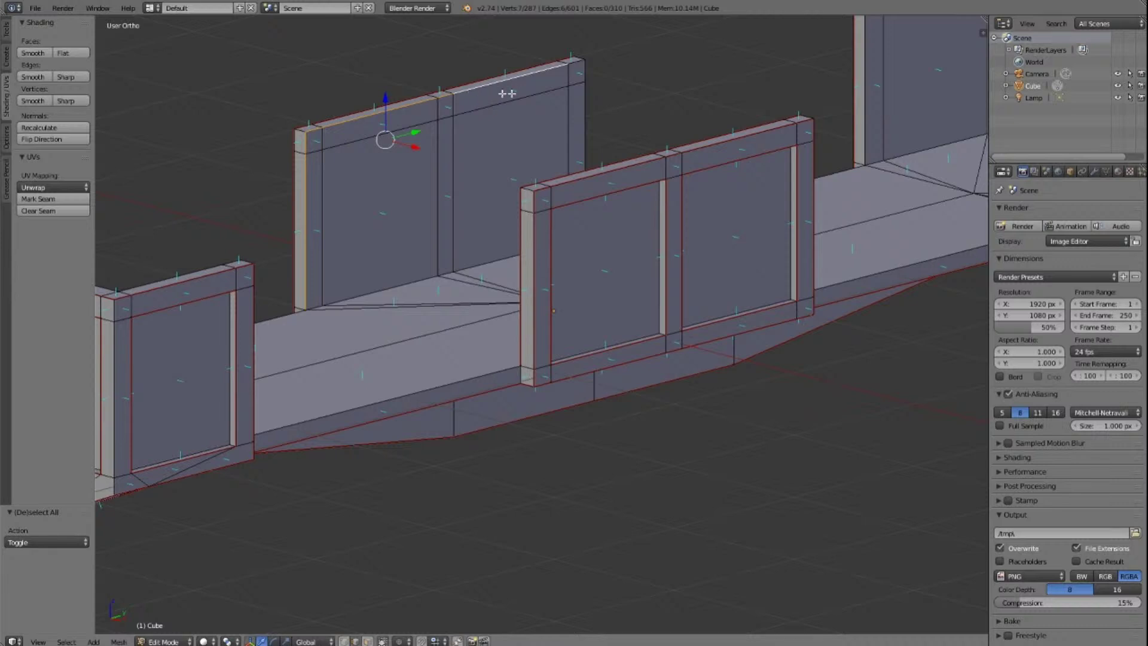
{"action": "right_click", "coordinate": [573, 64], "text": "shift"}
{"action": "right_click", "coordinate": [569, 77], "text": "shift"}
{"action": "right_click", "coordinate": [577, 67], "text": "shift"}
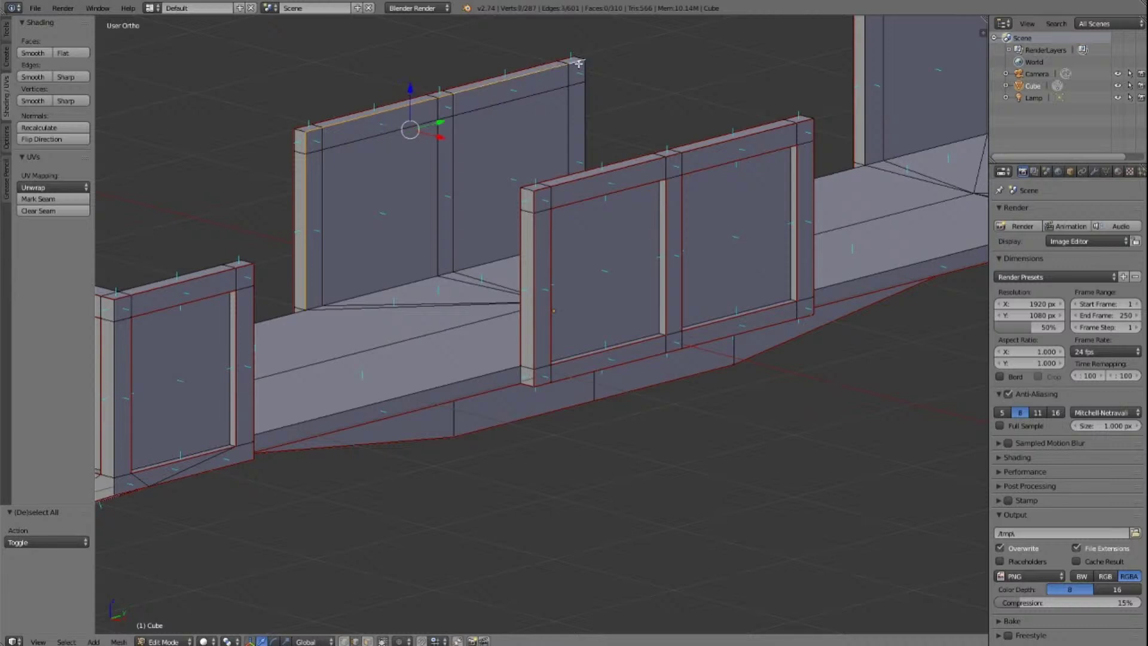
{"action": "right_click", "coordinate": [584, 69], "text": "shift"}
{"action": "right_click", "coordinate": [589, 100], "text": "shift"}
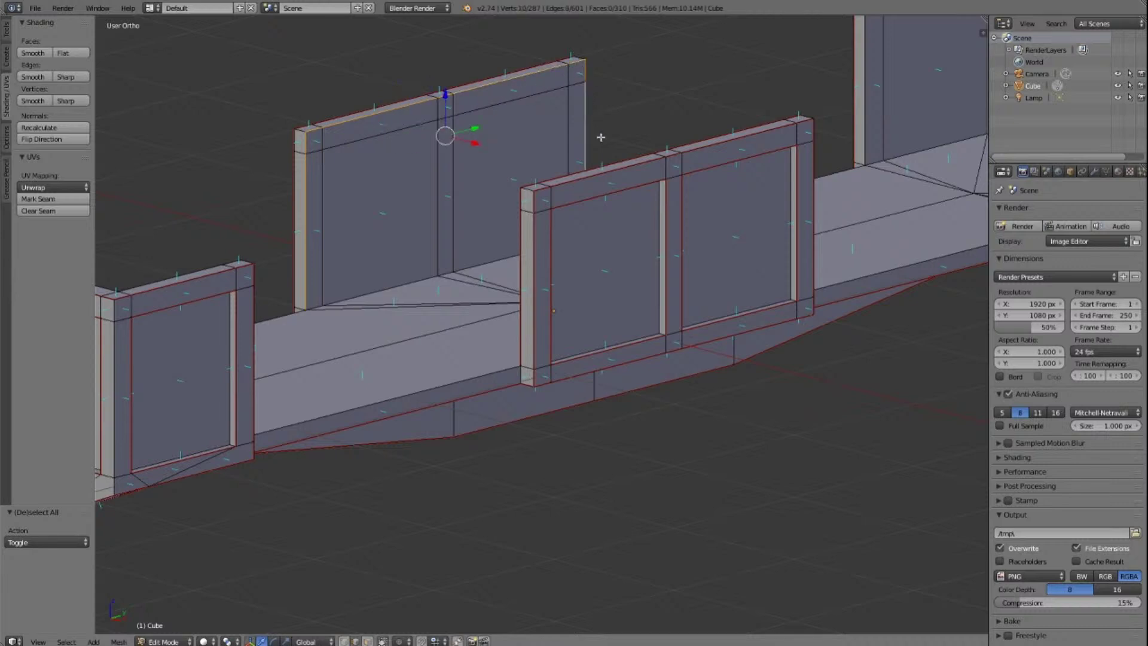
Step: Add the far middle side wall's inner edges along the floor, mark the selected edges as seams, and clear the selection
{"action": "middle_click_drag", "start_coordinate": [556, 136], "coordinate": [523, 146]}
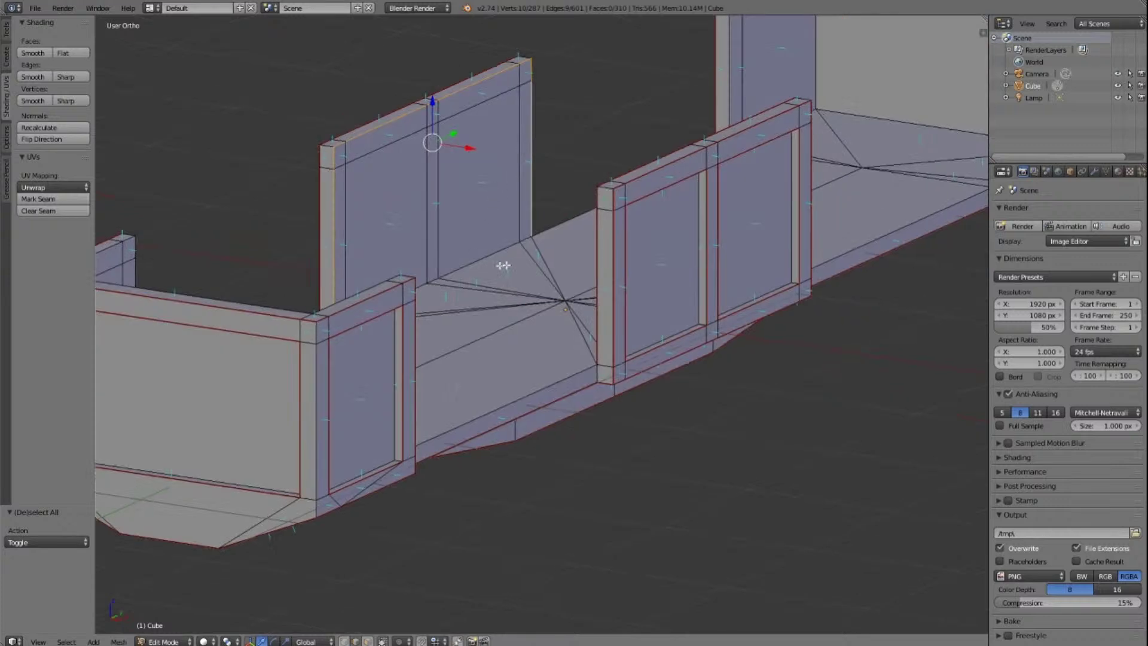
{"action": "right_click", "coordinate": [527, 241], "text": "shift"}
{"action": "right_click", "coordinate": [503, 255], "text": "shift"}
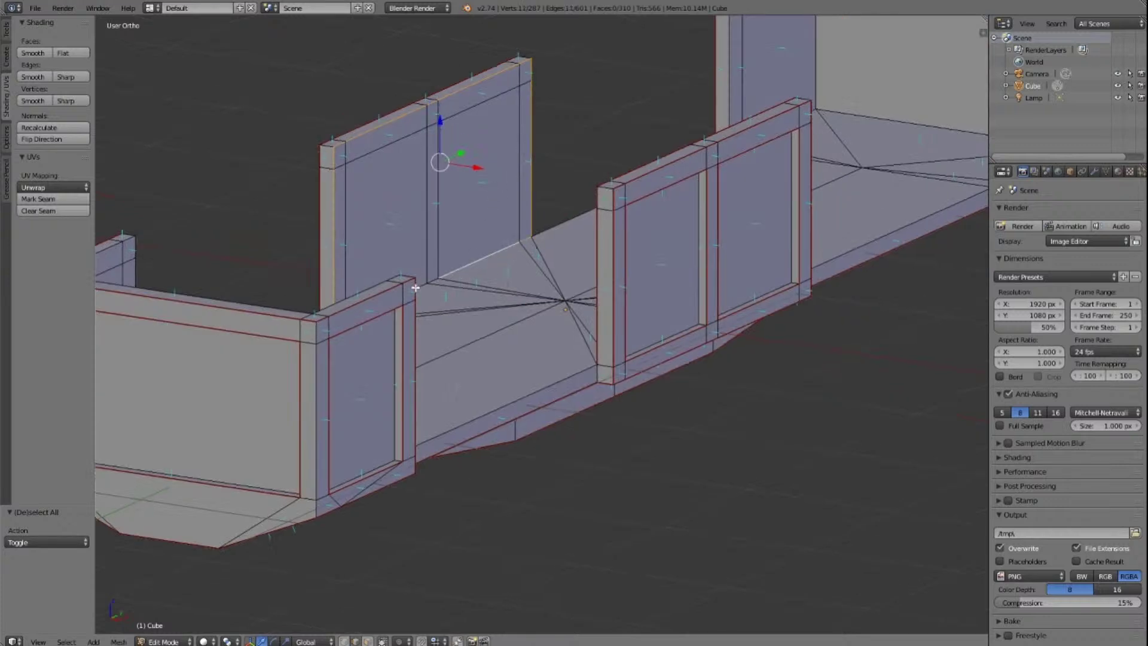
{"action": "right_click", "coordinate": [434, 281], "text": "shift"}
{"action": "right_click", "coordinate": [419, 289], "text": "shift"}
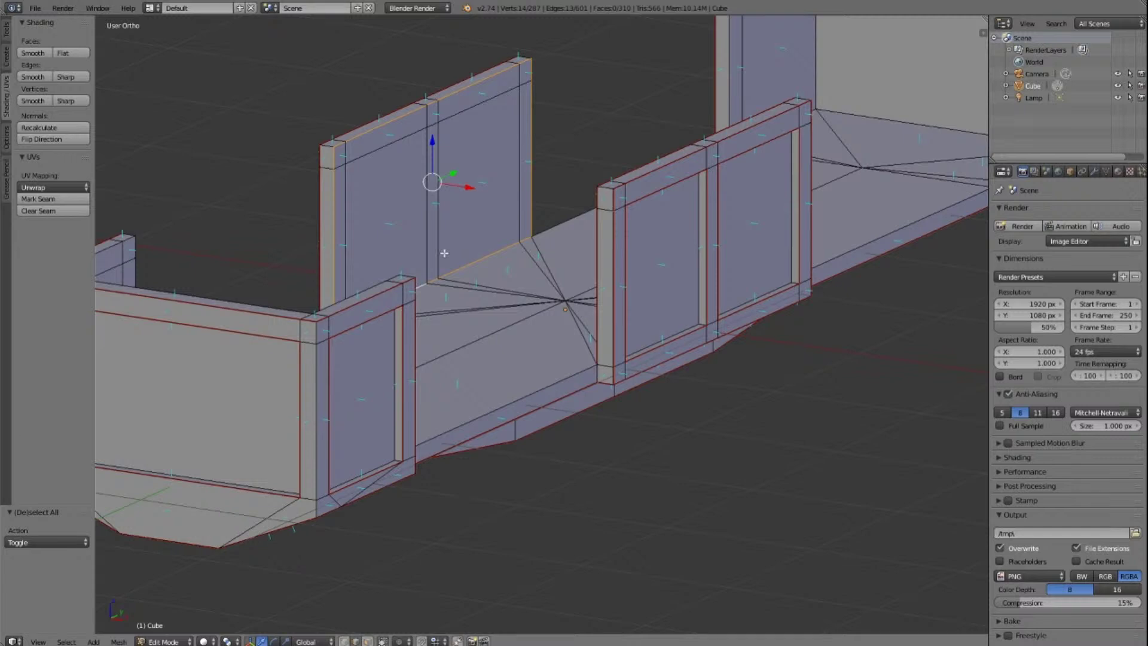
{"action": "key", "text": "KP_8"}
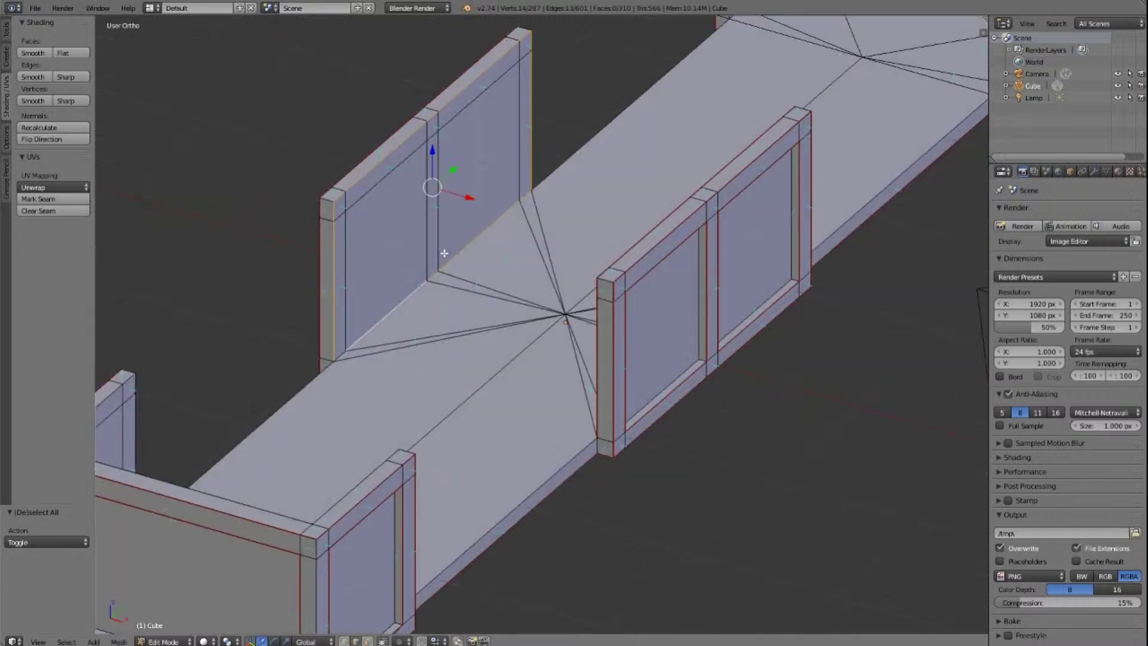
{"action": "right_click", "coordinate": [347, 357], "text": "shift"}
{"action": "scroll", "coordinate": [390, 244], "scroll_direction": "down", "scroll_amount": 2}
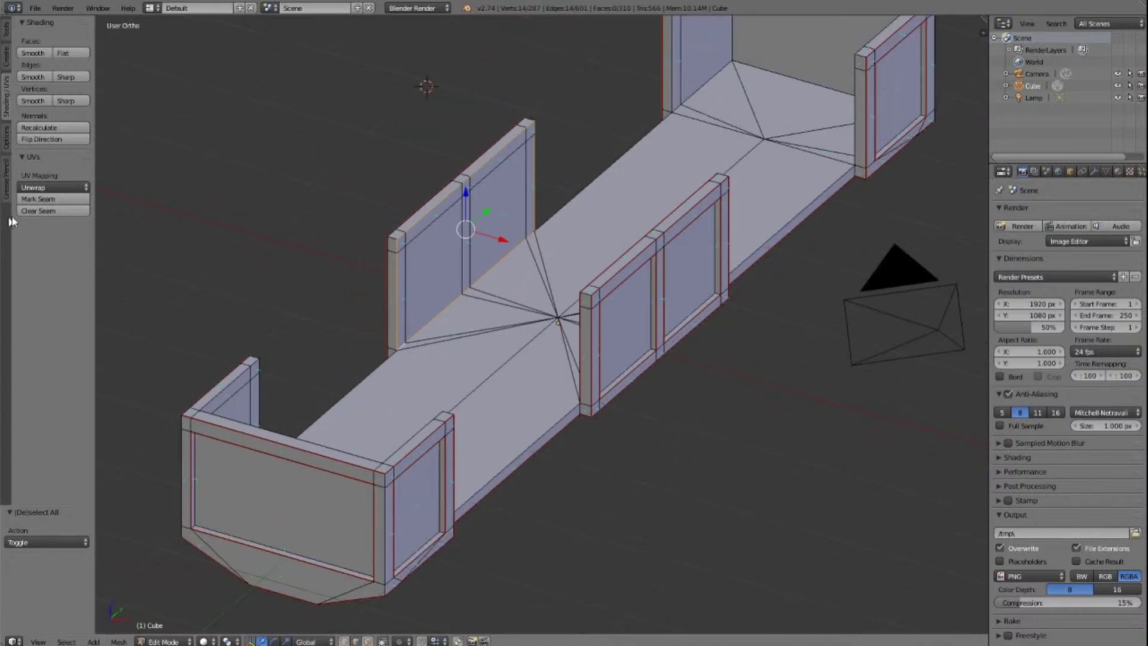
{"action": "left_click", "coordinate": [37, 199]}
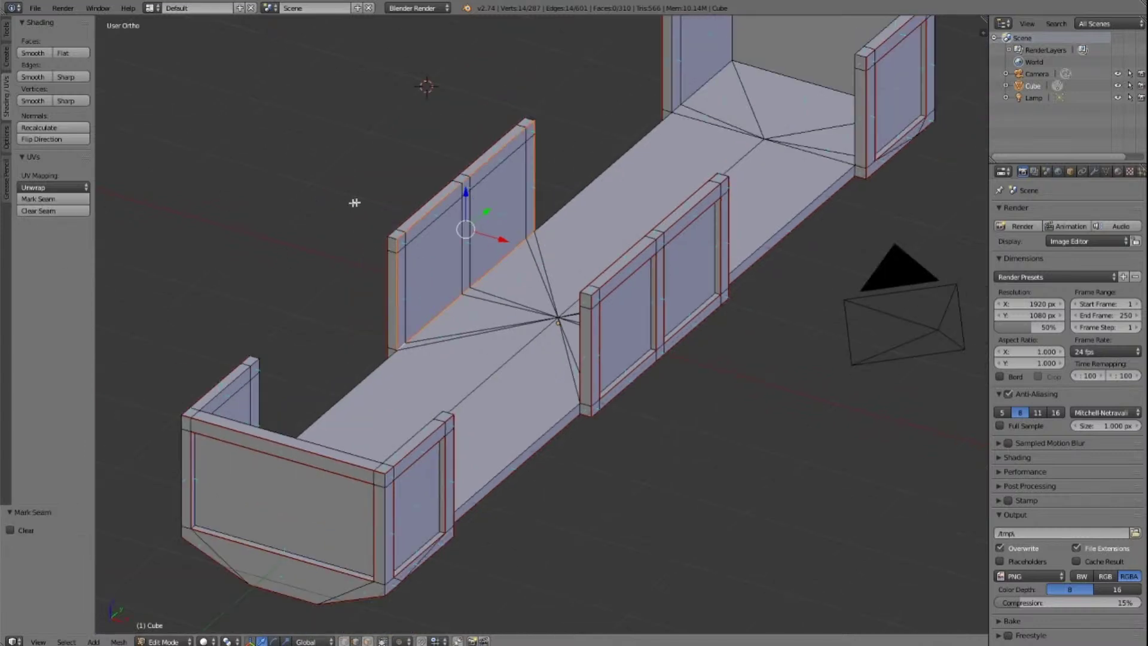
{"action": "key", "text": "a"}
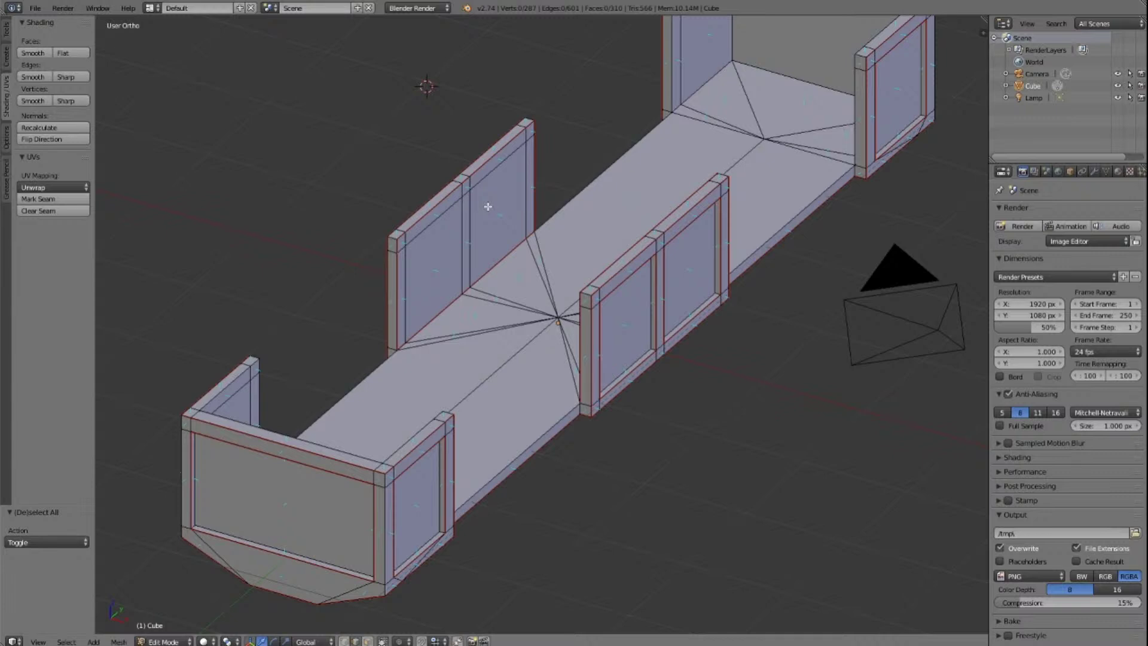
Step: Mark two short vertical edges of the near floor side strip, beside the end section and the middle wall, as seams, and deselect everything
{"action": "middle_click_drag", "start_coordinate": [487, 206], "coordinate": [488, 206]}
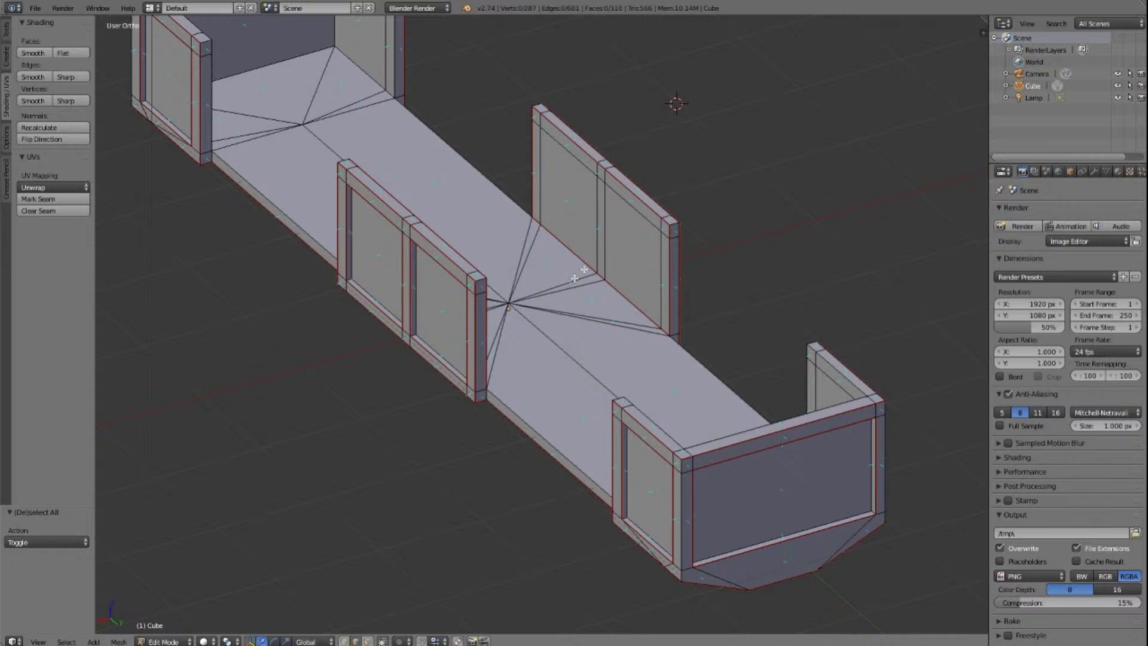
{"action": "right_click", "coordinate": [488, 388]}
{"action": "right_click", "coordinate": [339, 206], "text": "shift"}
{"action": "left_click", "coordinate": [73, 199]}
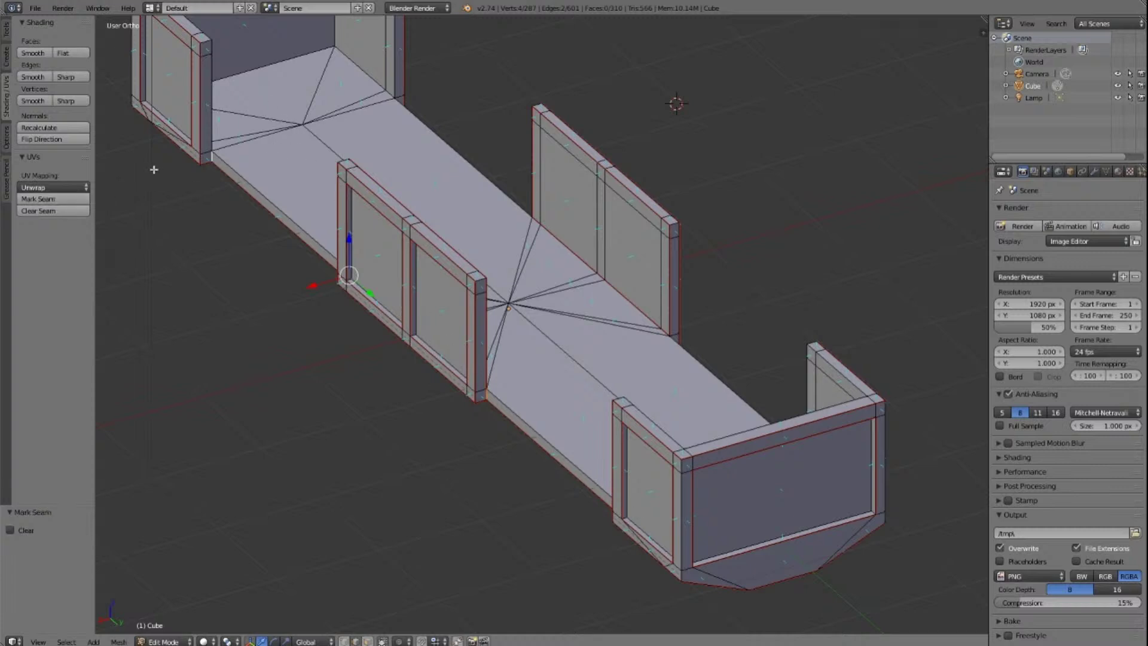
{"action": "key", "text": "a"}
Step: Mark the four short vertical edges where the opposite floor side strip meets the side walls as seams, and clear the selection
{"action": "key", "text": "KP_6"}
{"action": "key", "text": "KP_6"}
{"action": "key", "text": "KP_6"}
{"action": "key", "text": "KP_6"}
{"action": "key", "text": "KP_6"}
{"action": "key", "text": "KP_6"}
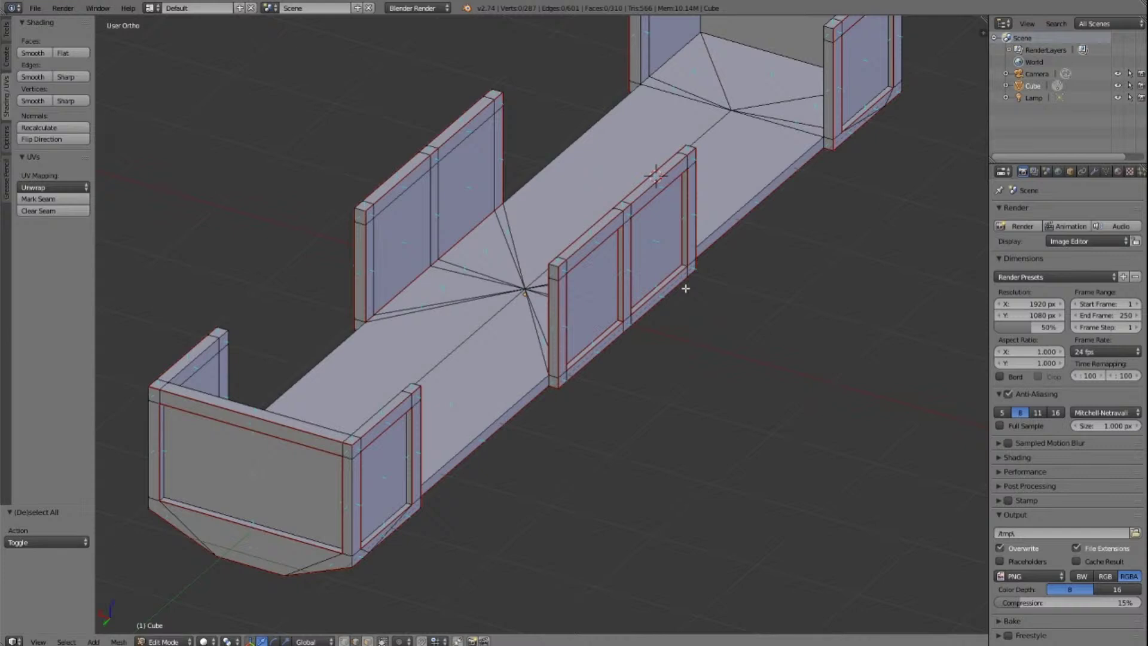
{"action": "right_click", "coordinate": [552, 382]}
{"action": "right_click", "coordinate": [687, 263], "text": "shift"}
{"action": "key", "text": "KP_6"}
{"action": "key", "text": "KP_6"}
{"action": "key", "text": "KP_6"}
{"action": "key", "text": "KP_6"}
{"action": "key", "text": "KP_6"}
{"action": "key", "text": "KP_6"}
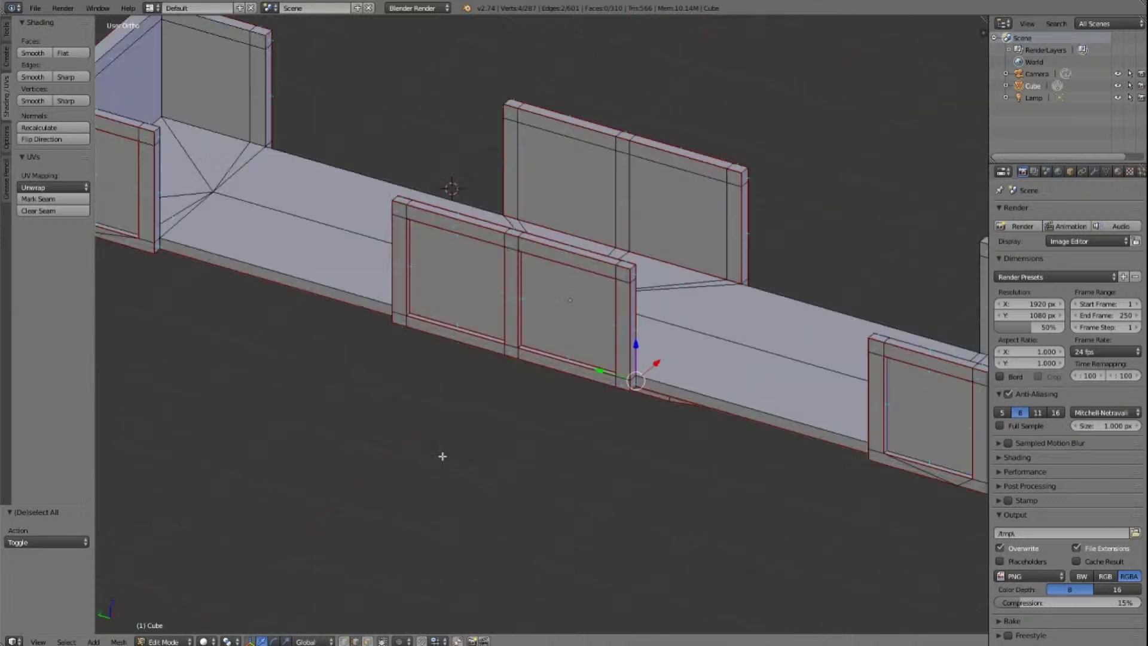
{"action": "right_click", "coordinate": [275, 159], "text": "shift"}
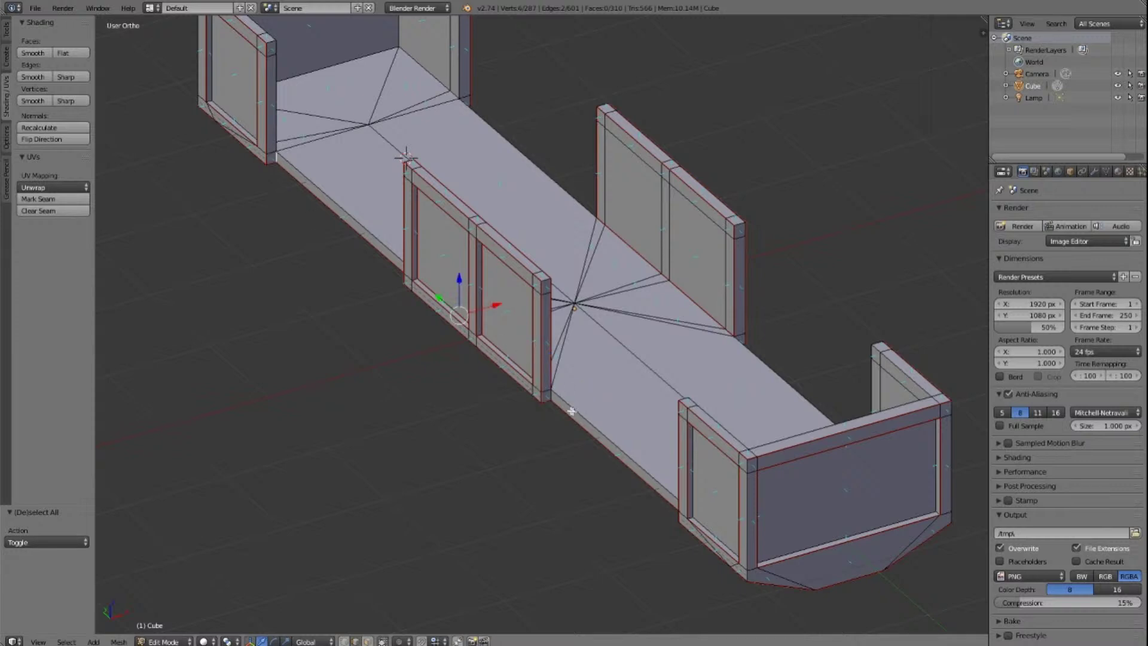
{"action": "right_click", "coordinate": [553, 400], "text": "shift"}
{"action": "right_click", "coordinate": [553, 399], "text": "shift"}
{"action": "right_click", "coordinate": [553, 399], "text": "shift"}
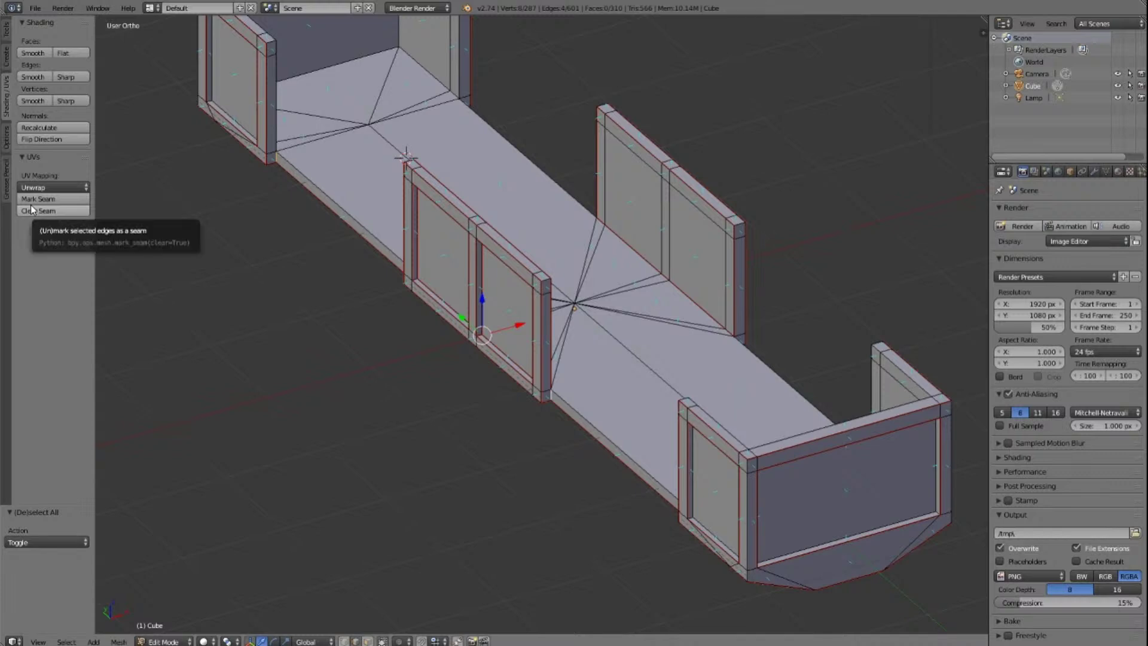
{"action": "left_click", "coordinate": [48, 201]}
{"action": "key", "text": "a"}
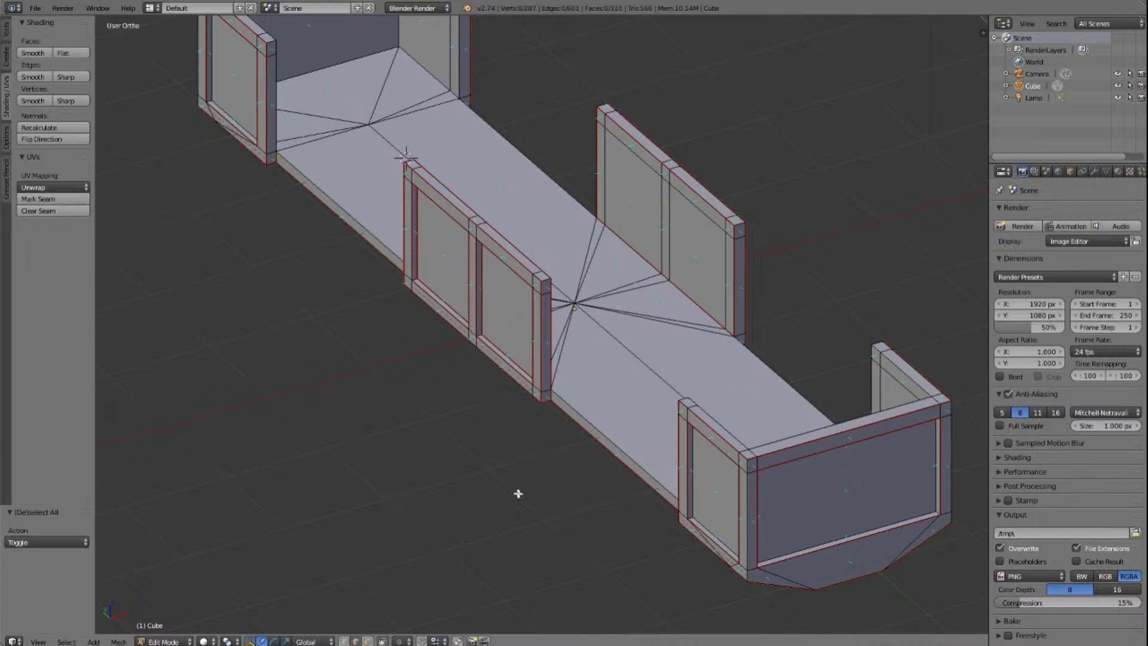
Step: Mark the two short recess corner edges beside the bottom of the middle side wall's central post as seams, and deselect everything
{"action": "middle_click_drag", "start_coordinate": [510, 346], "coordinate": [510, 341]}
{"action": "scroll", "coordinate": [692, 321], "scroll_direction": "up", "scroll_amount": 5}
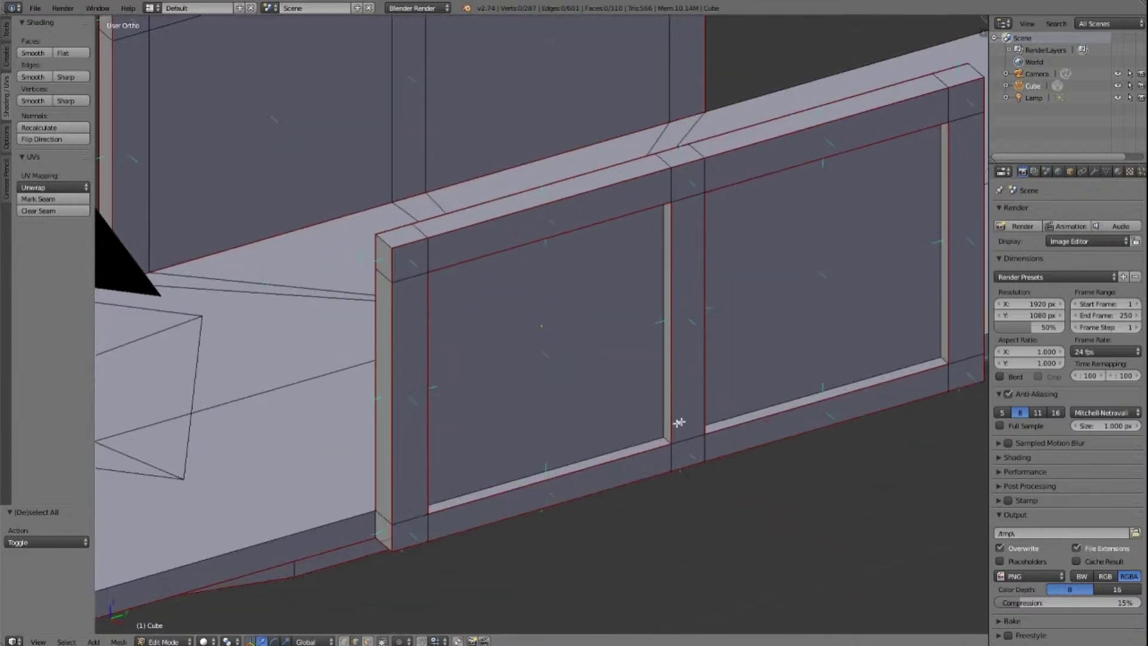
{"action": "right_click", "coordinate": [668, 440]}
{"action": "key", "text": "KP_1"}
{"action": "key", "text": "KP_4"}
{"action": "key", "text": "KP_8"}
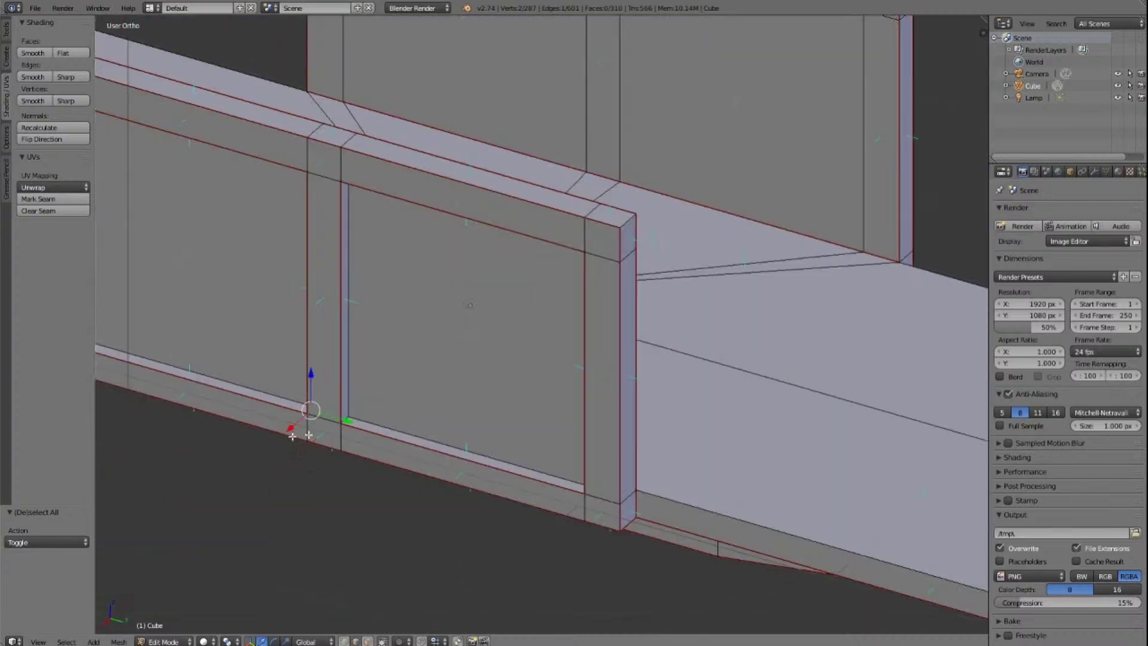
{"action": "key", "text": "g"}
{"action": "key", "text": "x"}
{"action": "right_click", "coordinate": [346, 417], "text": "shift"}
{"action": "left_click", "coordinate": [49, 199]}
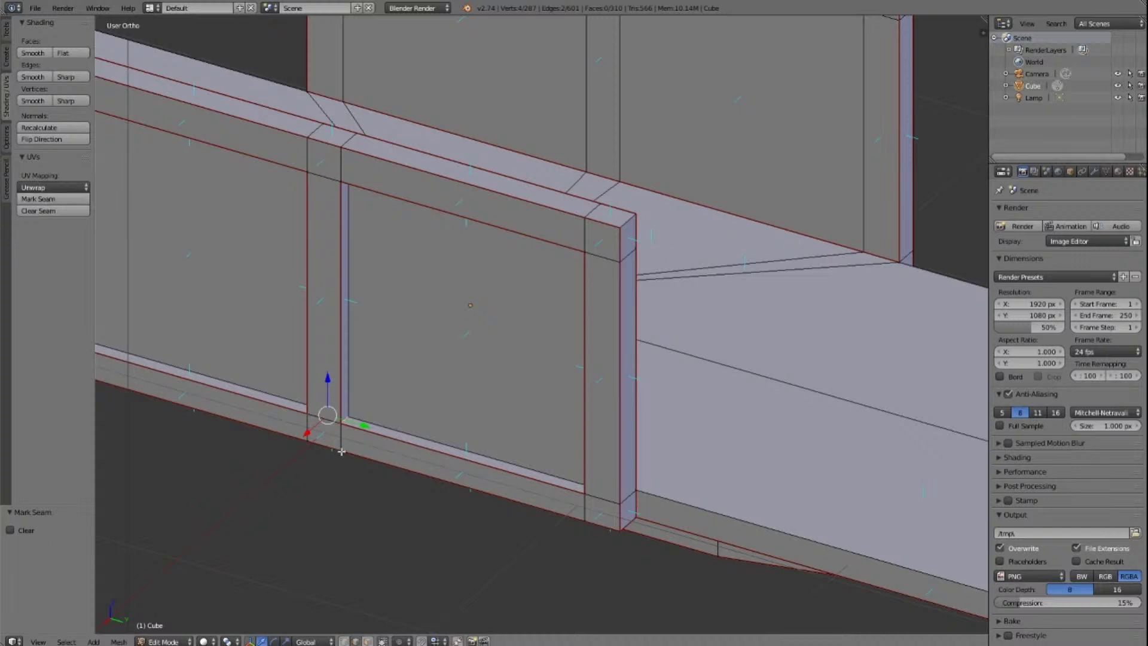
{"action": "middle_click_drag", "start_coordinate": [341, 452], "coordinate": [448, 452]}
{"action": "key", "text": "a"}
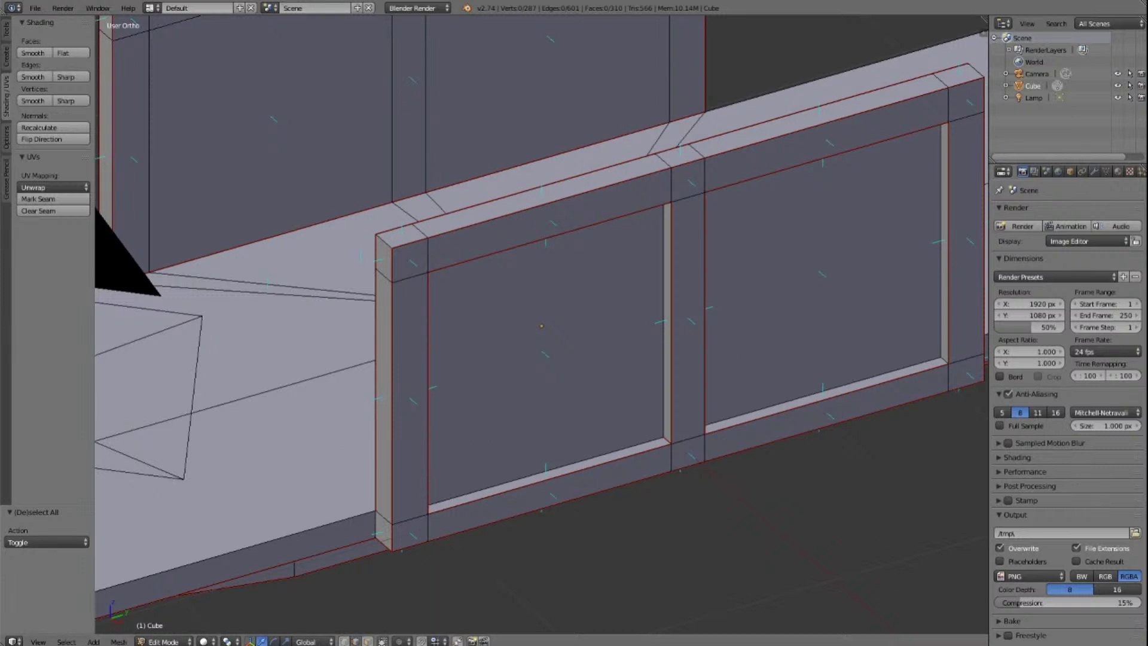
Step: Select the bottom and one vertical back edge of each of the middle side wall's two recessed panels
{"action": "right_click", "coordinate": [601, 447]}
{"action": "right_click", "coordinate": [650, 327], "text": "shift"}
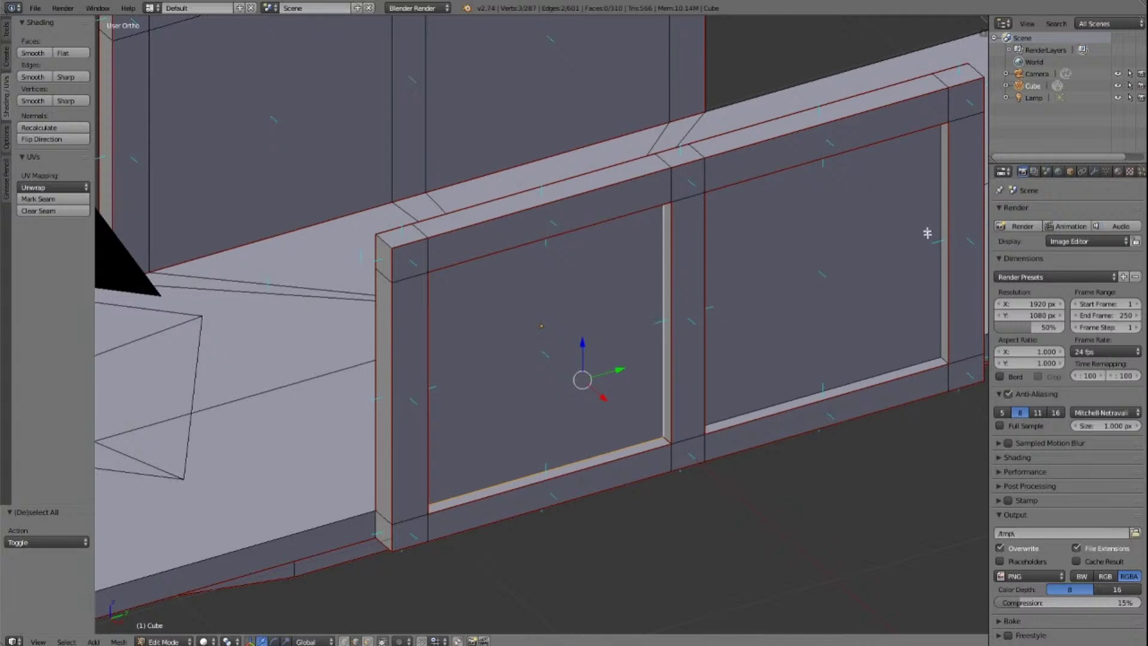
{"action": "right_click", "coordinate": [936, 245], "text": "shift"}
{"action": "right_click", "coordinate": [897, 363], "text": "shift"}
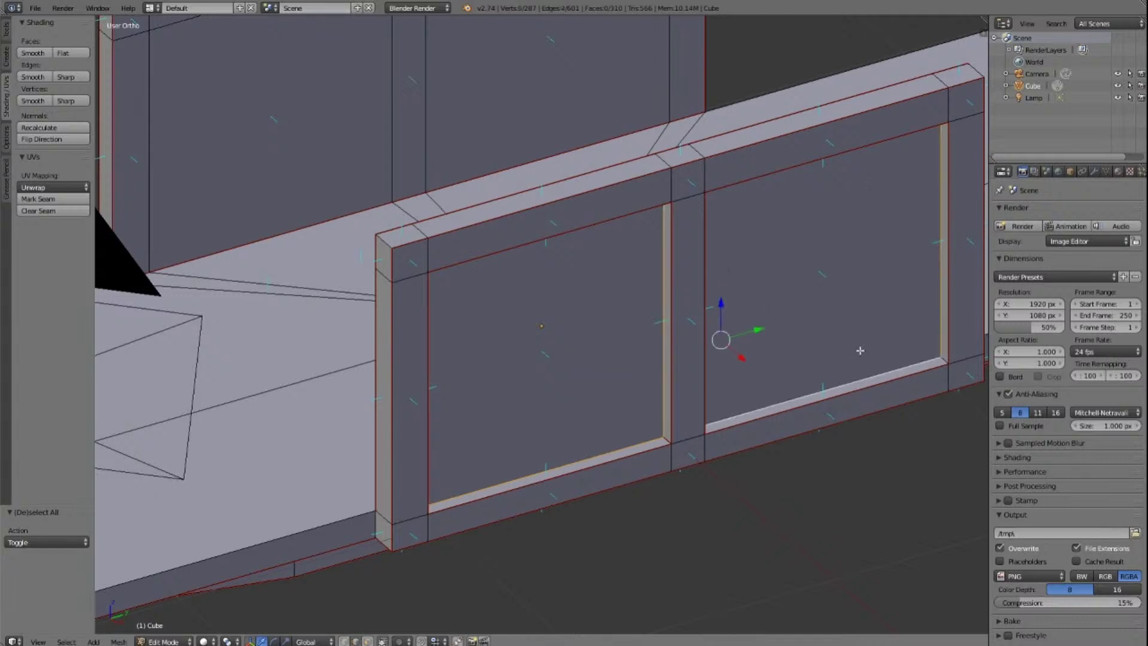
Step: Add both recessed panel faces to the selection, mark their edges as seams, and clear the selection
{"action": "key", "text": "KP_4"}
{"action": "key", "text": "KP_4"}
{"action": "key", "text": "KP_4"}
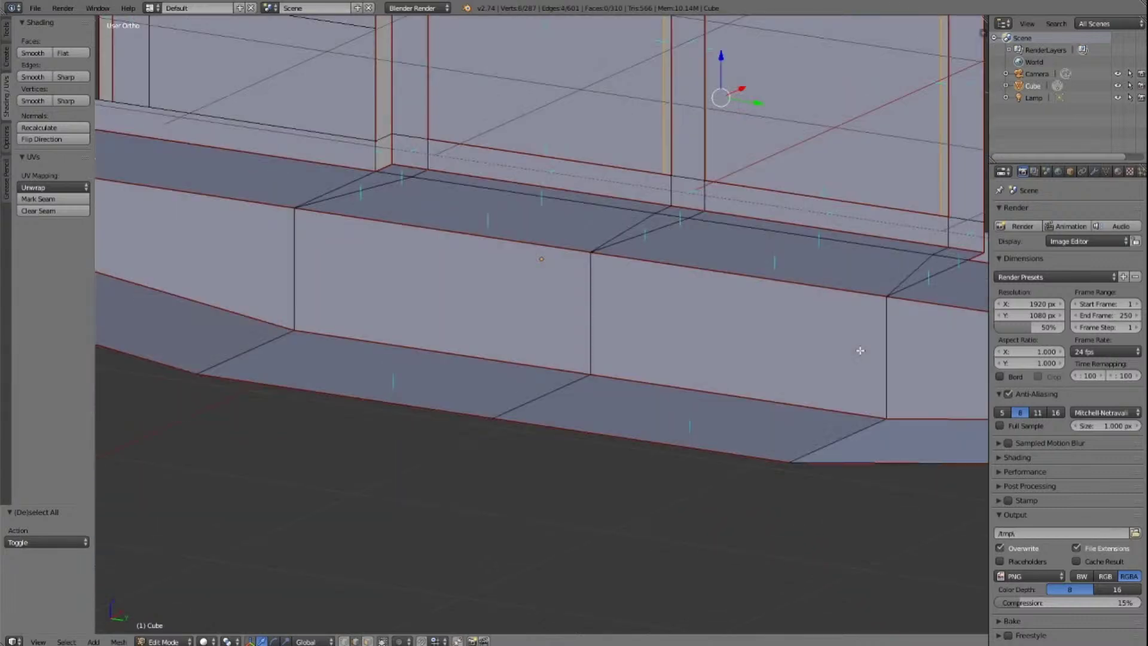
{"action": "key", "text": "KP_Decimal"}
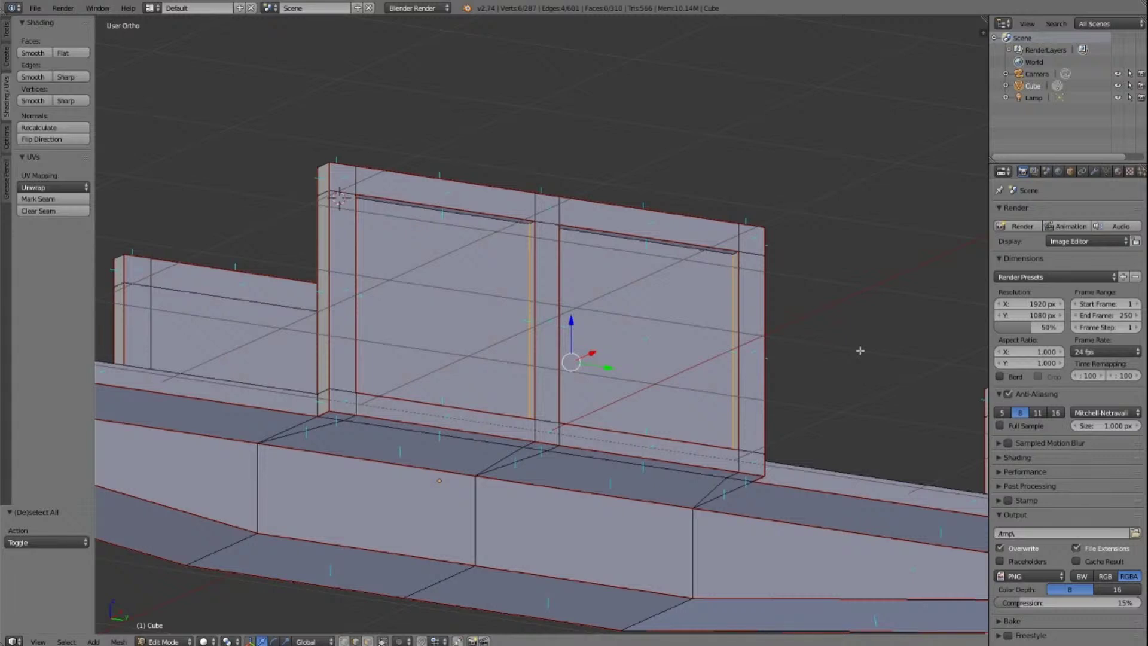
{"action": "key", "text": "KP_2"}
{"action": "key", "text": "KP_4"}
{"action": "key", "text": "KP_4"}
{"action": "key", "text": "KP_4"}
{"action": "key", "text": "KP_4"}
{"action": "key", "text": "KP_4"}
{"action": "key", "text": "KP_4"}
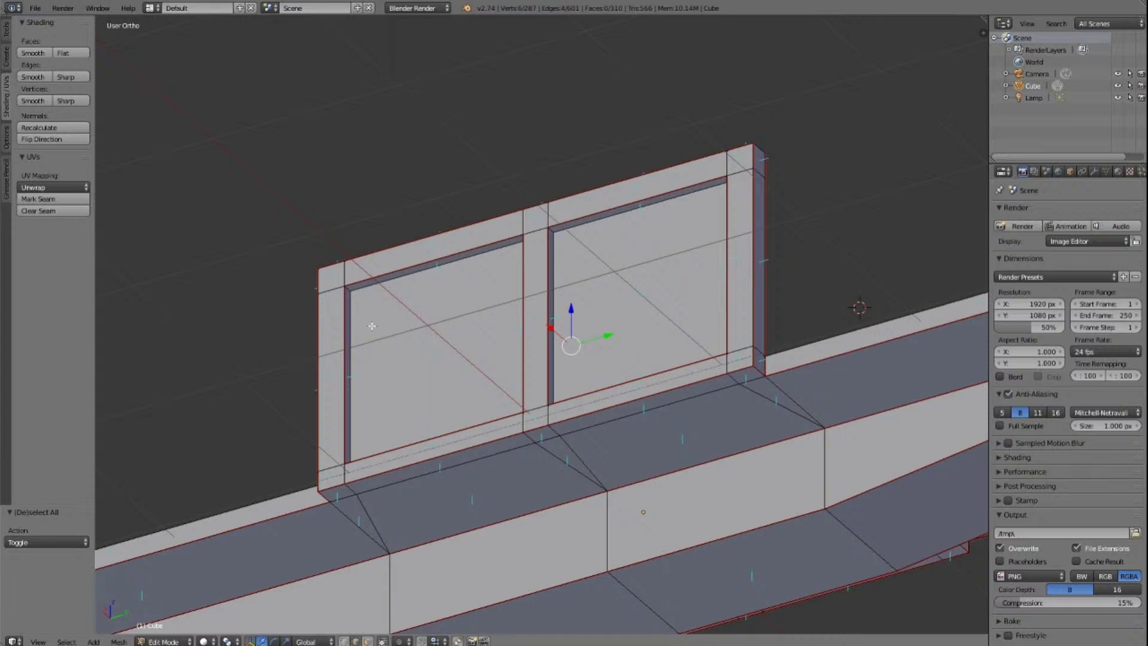
{"action": "right_click", "coordinate": [356, 332], "text": "shift"}
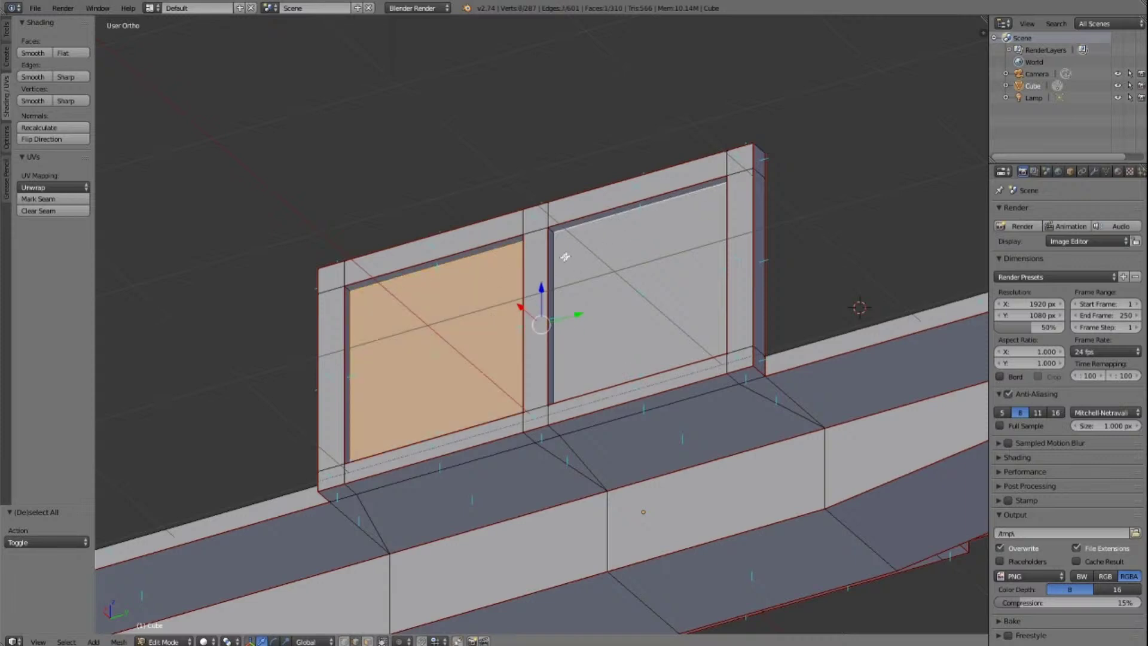
{"action": "right_click", "coordinate": [565, 257], "text": "shift"}
{"action": "left_click", "coordinate": [36, 199]}
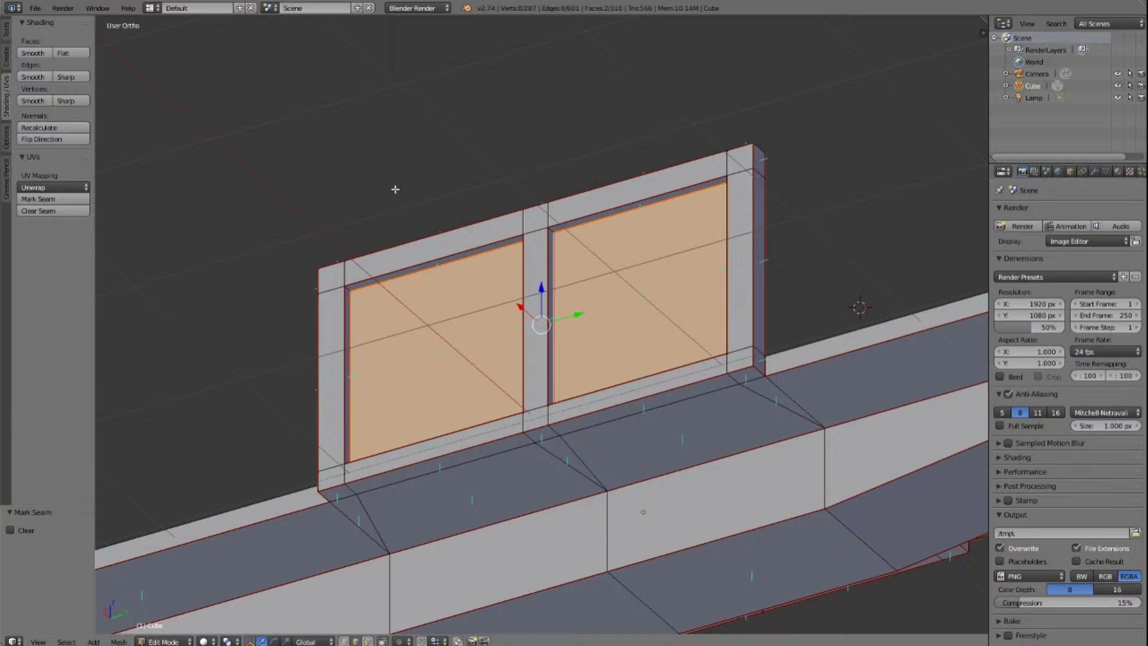
{"action": "key", "text": "a"}
Step: Mark two short vertical floor strip edges, at the middle wall's end and at the far end section, as seams, and clear the selection
{"action": "key", "text": "KP_6"}
{"action": "key", "text": "KP_6"}
{"action": "key", "text": "KP_6"}
{"action": "key", "text": "KP_6"}
{"action": "key", "text": "KP_6"}
{"action": "key", "text": "KP_6"}
{"action": "key", "text": "KP_6"}
{"action": "key", "text": "KP_6"}
{"action": "key", "text": "KP_6"}
{"action": "key", "text": "KP_6"}
{"action": "key", "text": "KP_6"}
{"action": "key", "text": "KP_6"}
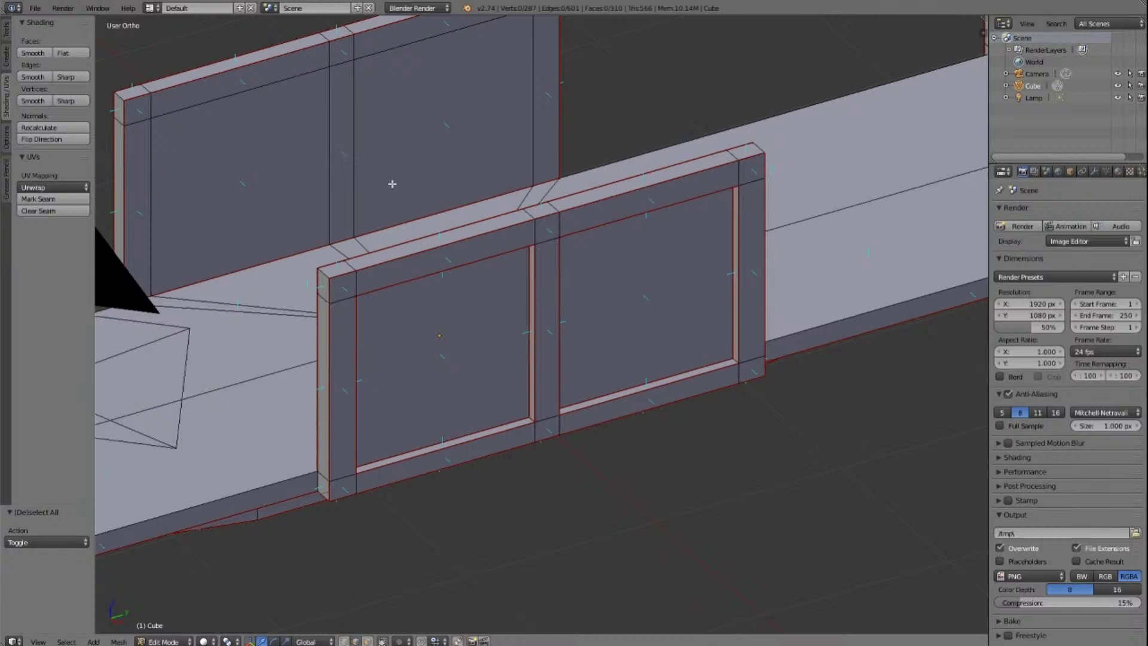
{"action": "key", "text": "KP_6"}
{"action": "key", "text": "KP_6"}
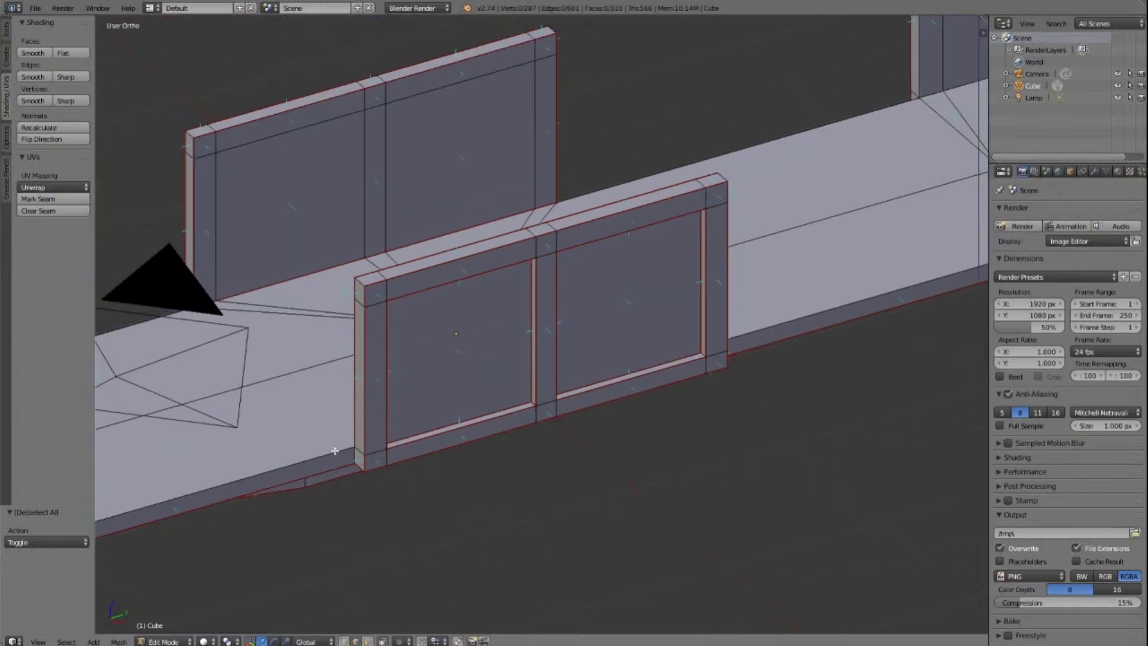
{"action": "right_click", "coordinate": [356, 453]}
{"action": "scroll", "coordinate": [644, 417], "scroll_direction": "down", "scroll_amount": 3}
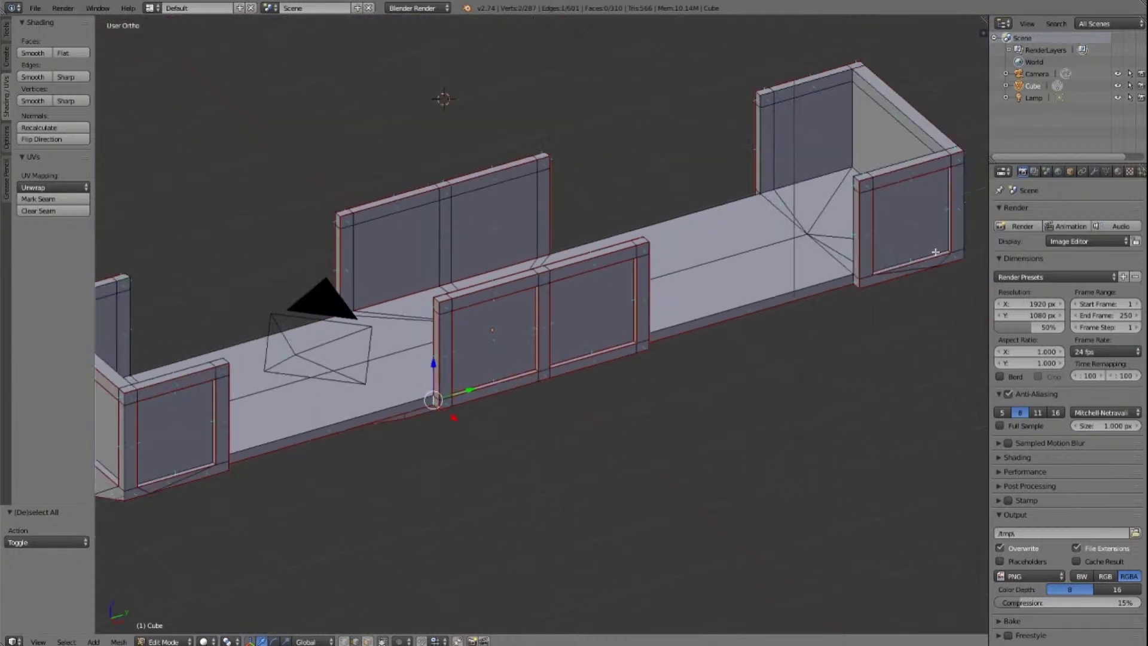
{"action": "right_click", "coordinate": [854, 279], "text": "shift"}
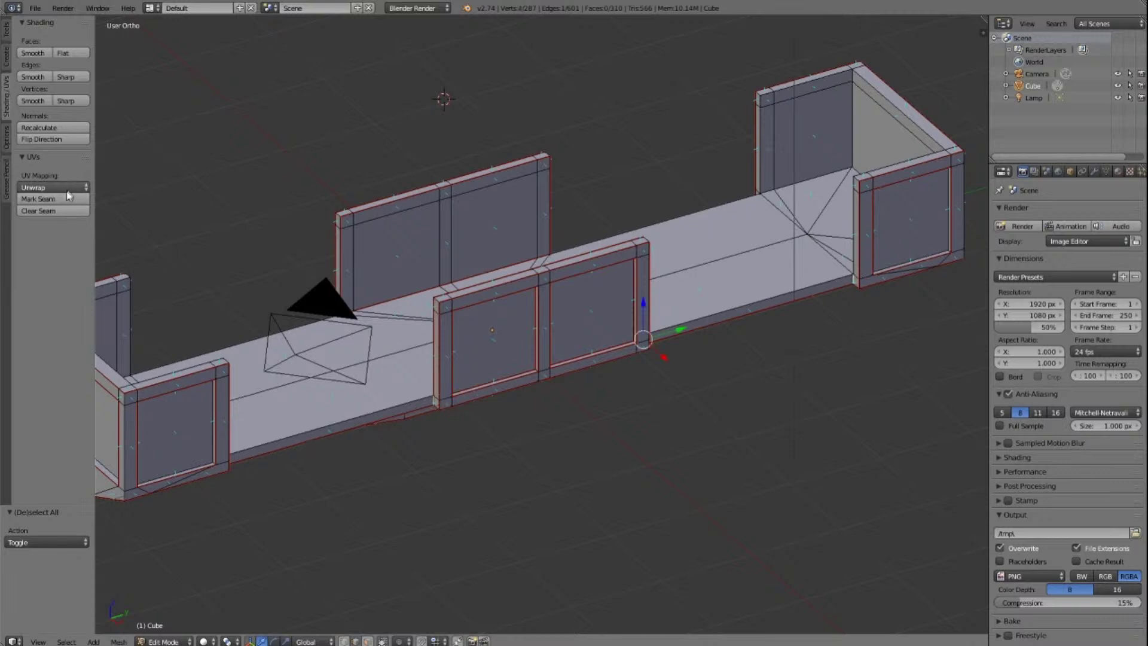
{"action": "left_click", "coordinate": [38, 198]}
{"action": "key", "text": "a"}
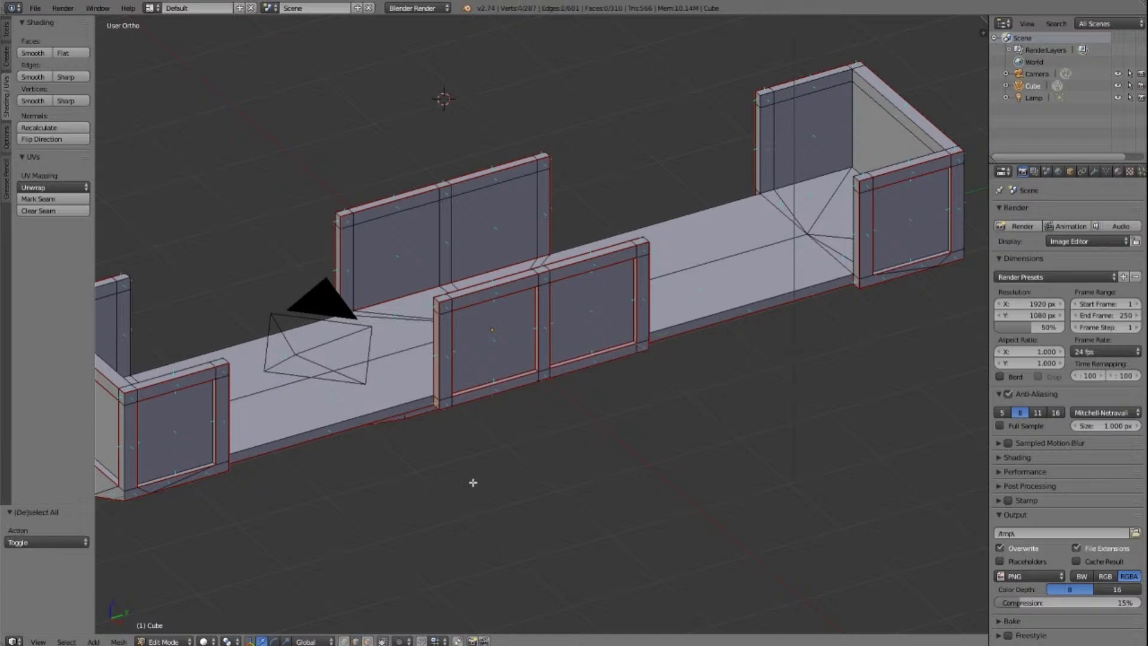
Step: Examine the wagon from both sides to check the seams on its walls and floor strips
{"action": "key", "text": "KP_7"}
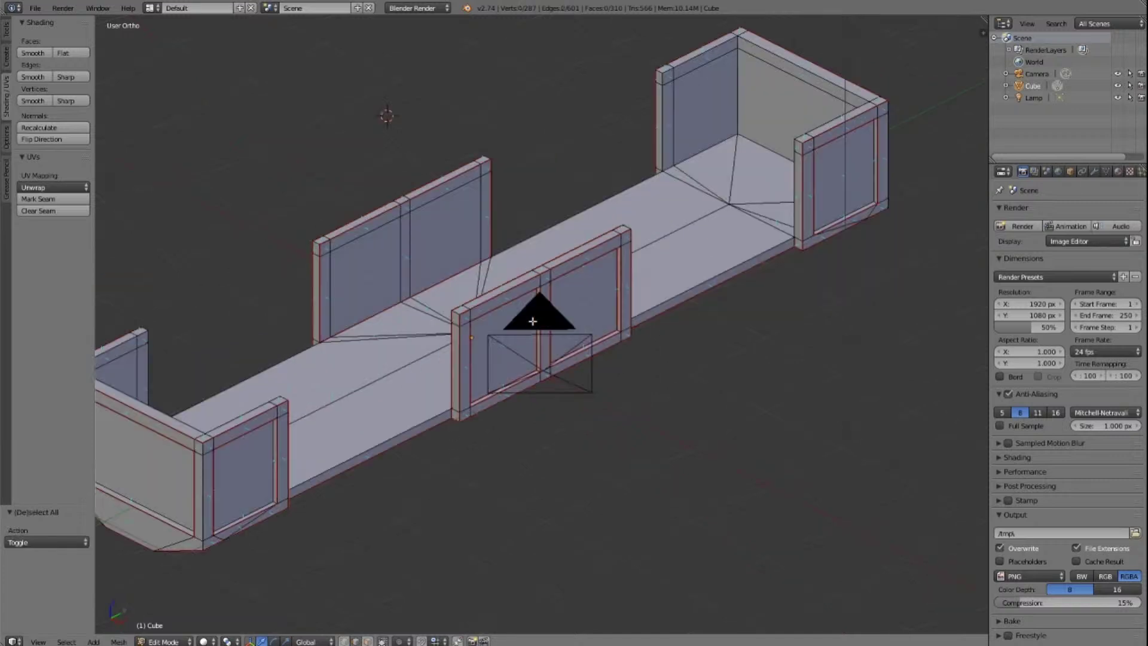
{"action": "middle_click_drag", "start_coordinate": [533, 321], "coordinate": [532, 321]}
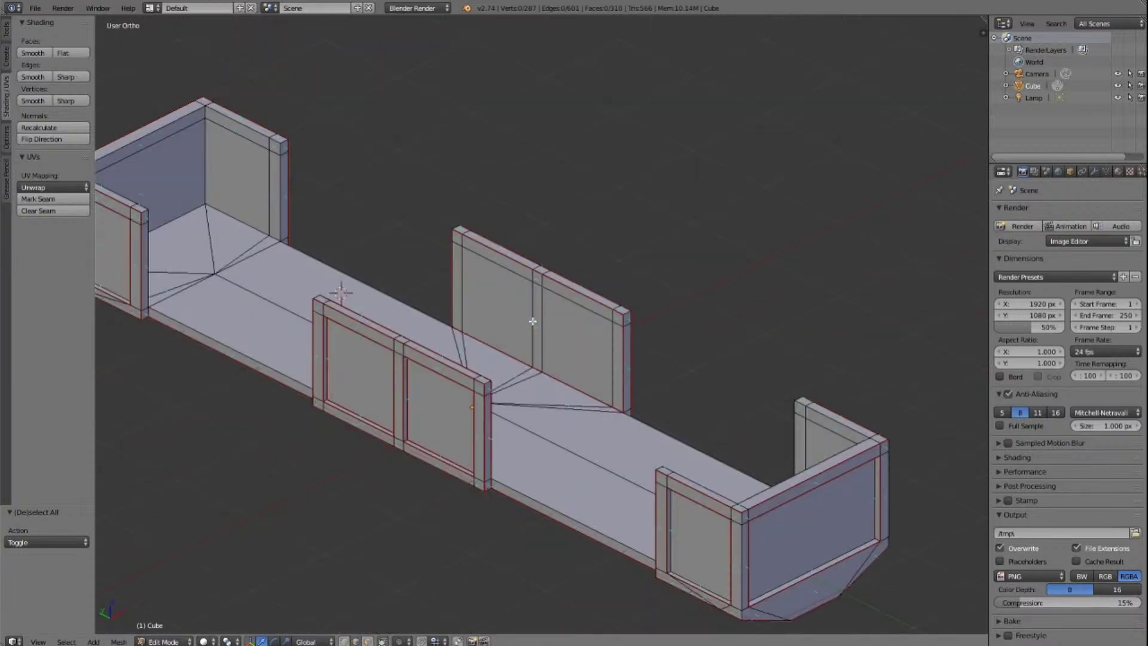
{"action": "key", "text": "KP_4"}
{"action": "key", "text": "KP_4"}
{"action": "key", "text": "KP_4"}
{"action": "key", "text": "KP_4"}
{"action": "key", "text": "KP_4"}
{"action": "key", "text": "KP_4"}
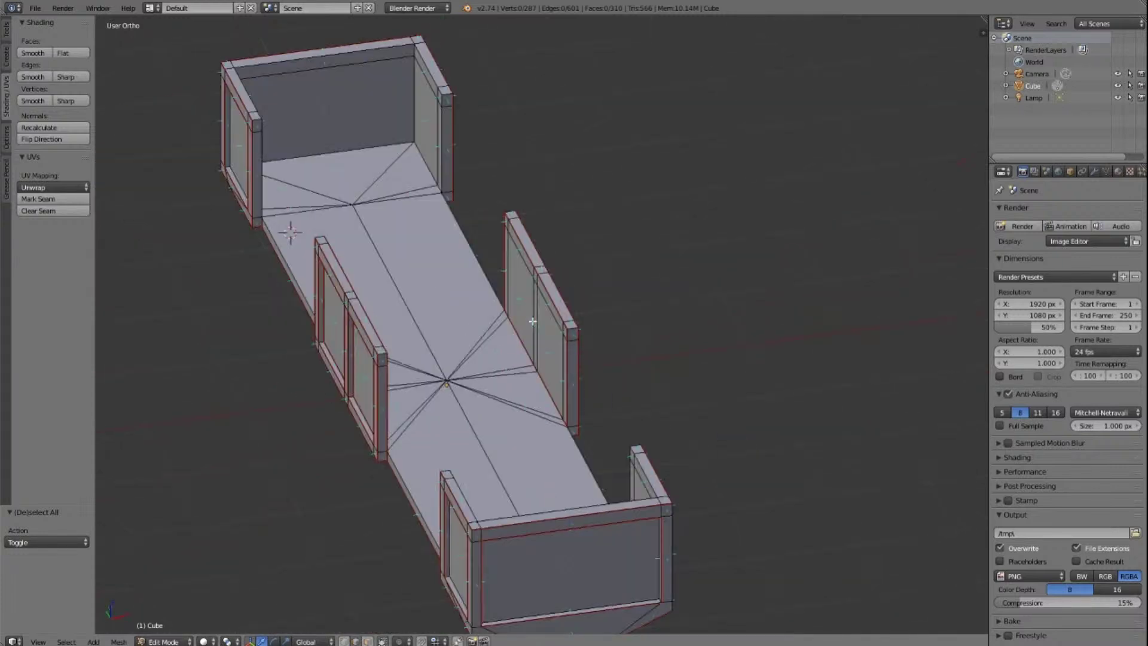
{"action": "key", "text": "KP_3"}
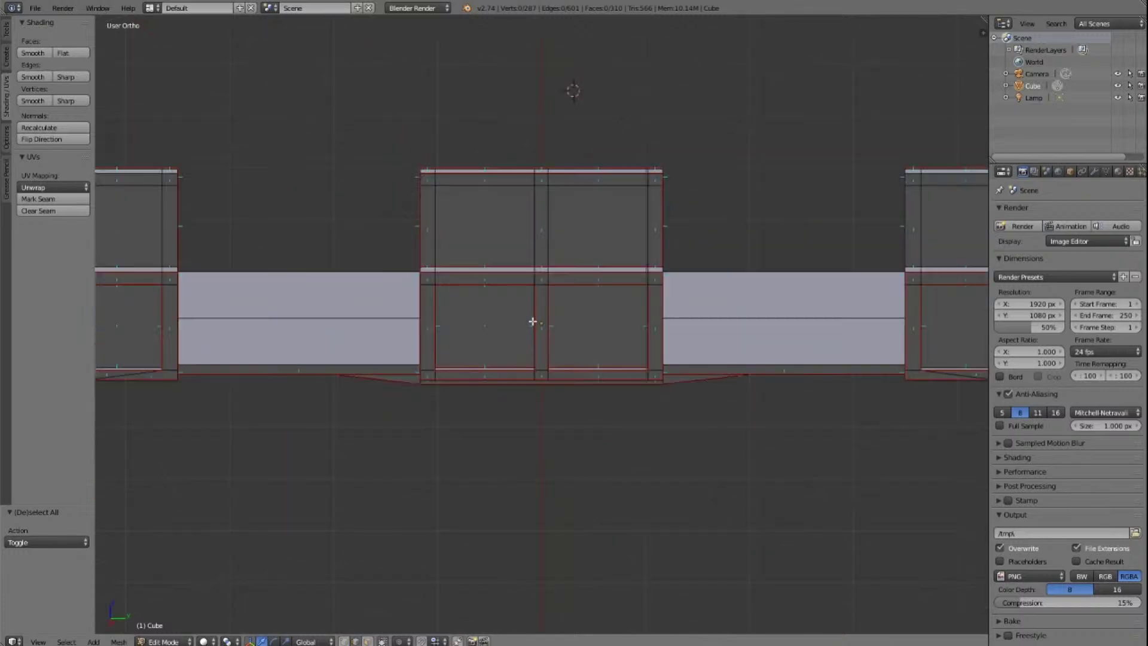
{"action": "key", "text": "KP_8"}
{"action": "key", "text": "KP_8"}
{"action": "key", "text": "KP_8"}
{"action": "key", "text": "KP_4"}
{"action": "key", "text": "KP_4"}
{"action": "key", "text": "KP_7"}
{"action": "key", "text": "KP_8"}
{"action": "key", "text": "KP_8"}
{"action": "key", "text": "KP_8"}
{"action": "key", "text": "KP_4"}
{"action": "key", "text": "KP_4"}
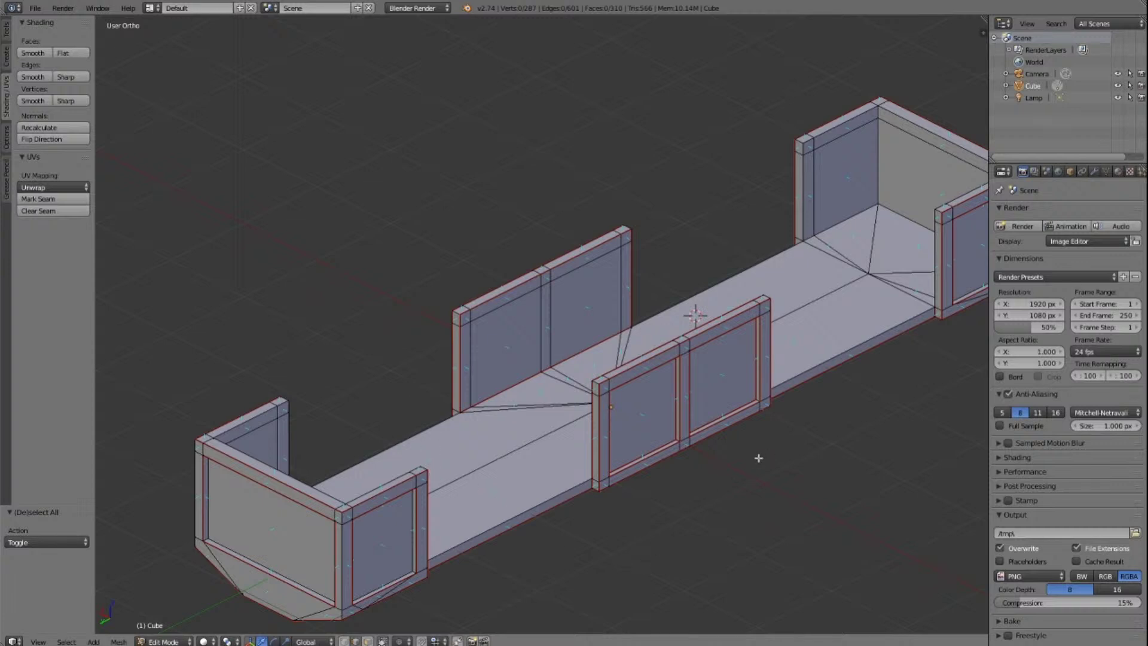
{"action": "key", "text": "b"}
{"action": "left_click_drag", "start_coordinate": [394, 178], "coordinate": [820, 493]}
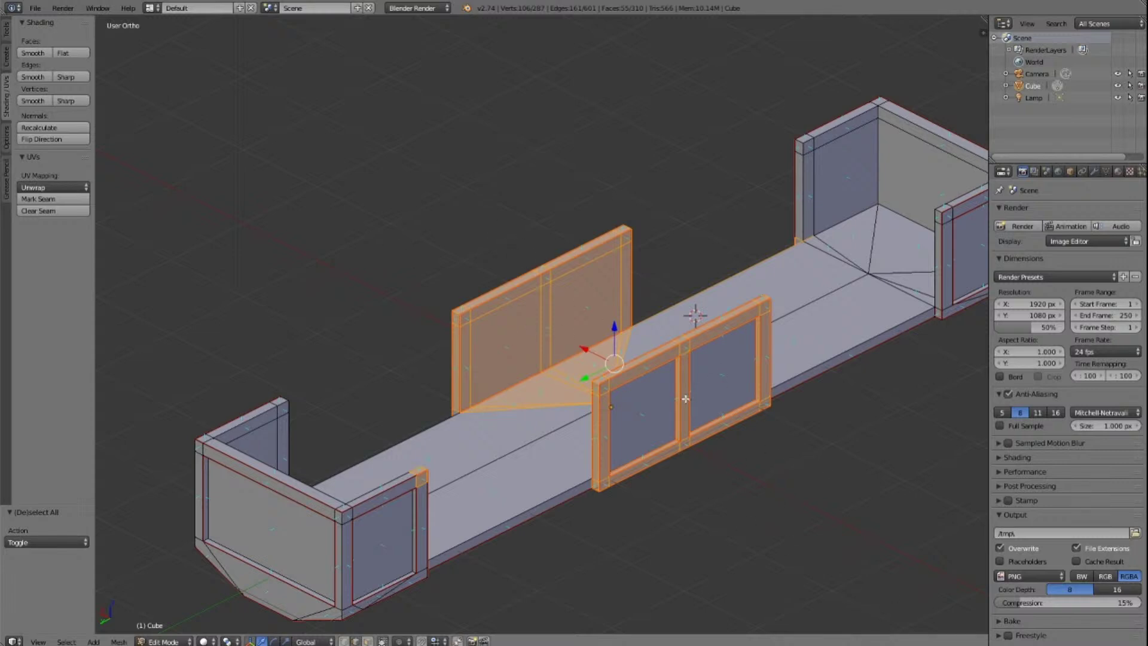
{"action": "key", "text": "a"}
Step: Select the inner floor edges along the far end section's side wall and end wall
{"action": "scroll", "coordinate": [725, 403], "scroll_direction": "down", "scroll_amount": 1}
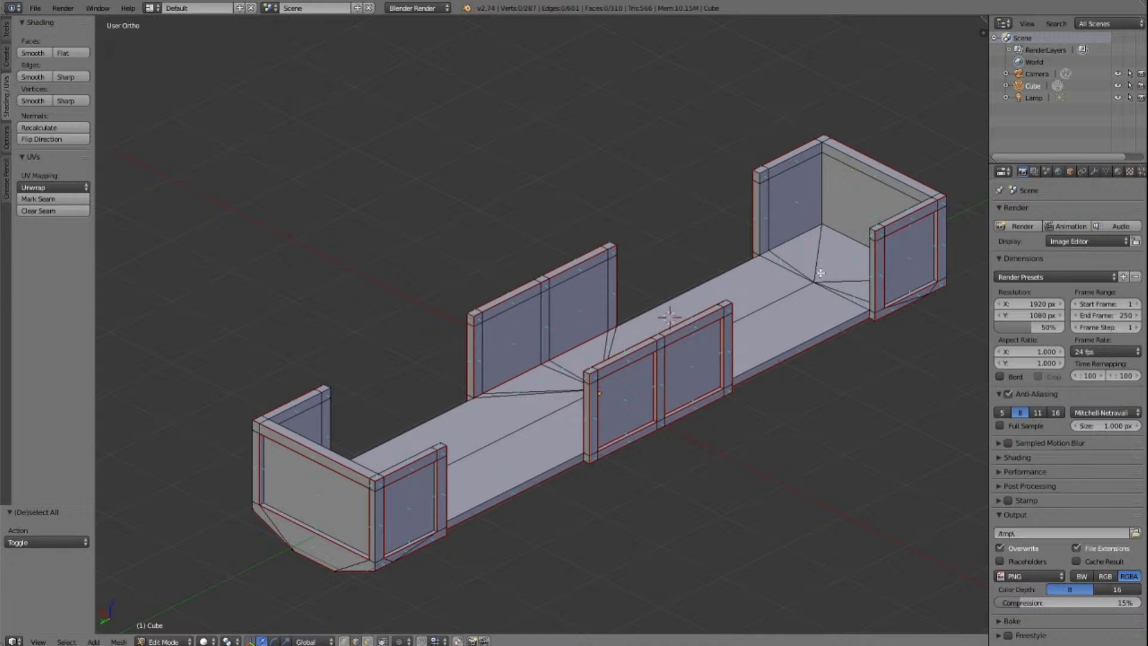
{"action": "scroll", "coordinate": [820, 274], "scroll_direction": "up", "scroll_amount": 3, "text": "shift"}
{"action": "scroll", "coordinate": [820, 273], "scroll_direction": "down", "scroll_amount": 7, "text": "ctrl"}
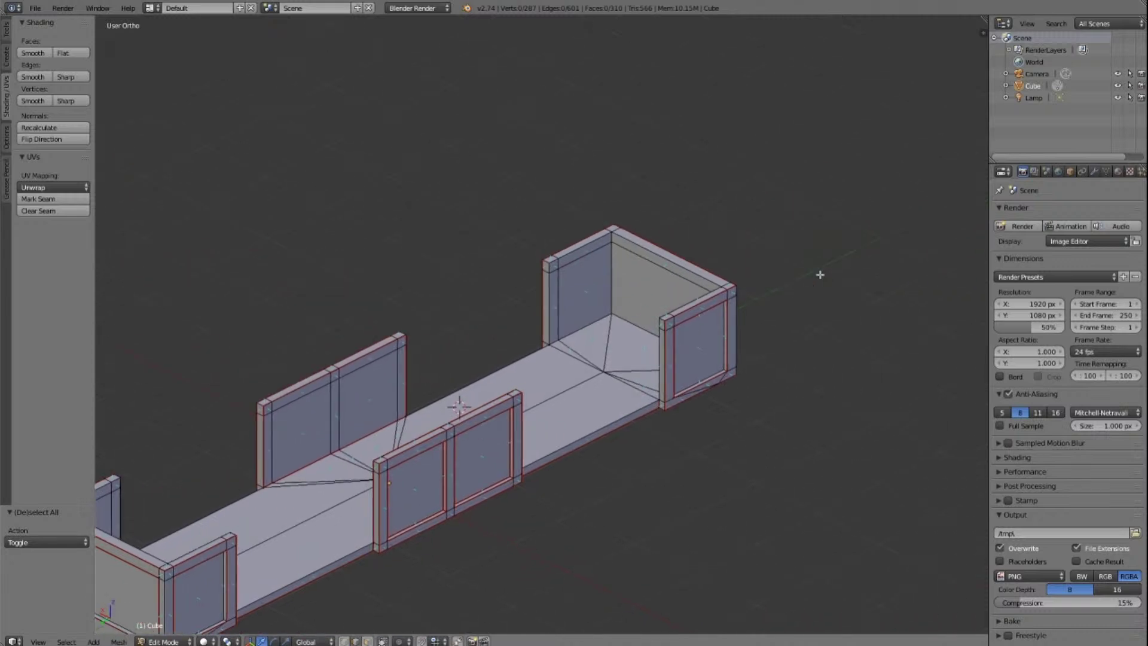
{"action": "scroll", "coordinate": [821, 274], "scroll_direction": "up", "scroll_amount": 8}
{"action": "right_click", "coordinate": [602, 402]}
{"action": "right_click", "coordinate": [741, 346], "text": "shift"}
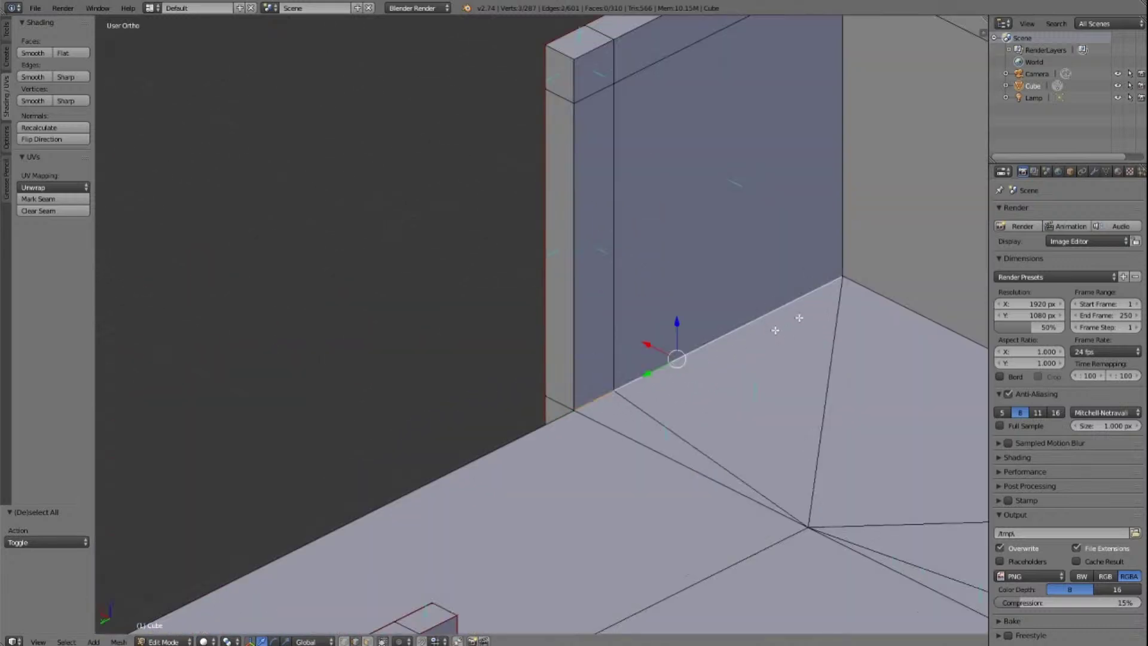
{"action": "right_click", "coordinate": [904, 313], "text": "shift"}
Step: Add the floor edges along the end section's opposite side wall to the selection
{"action": "scroll", "coordinate": [902, 313], "scroll_direction": "down", "scroll_amount": 3}
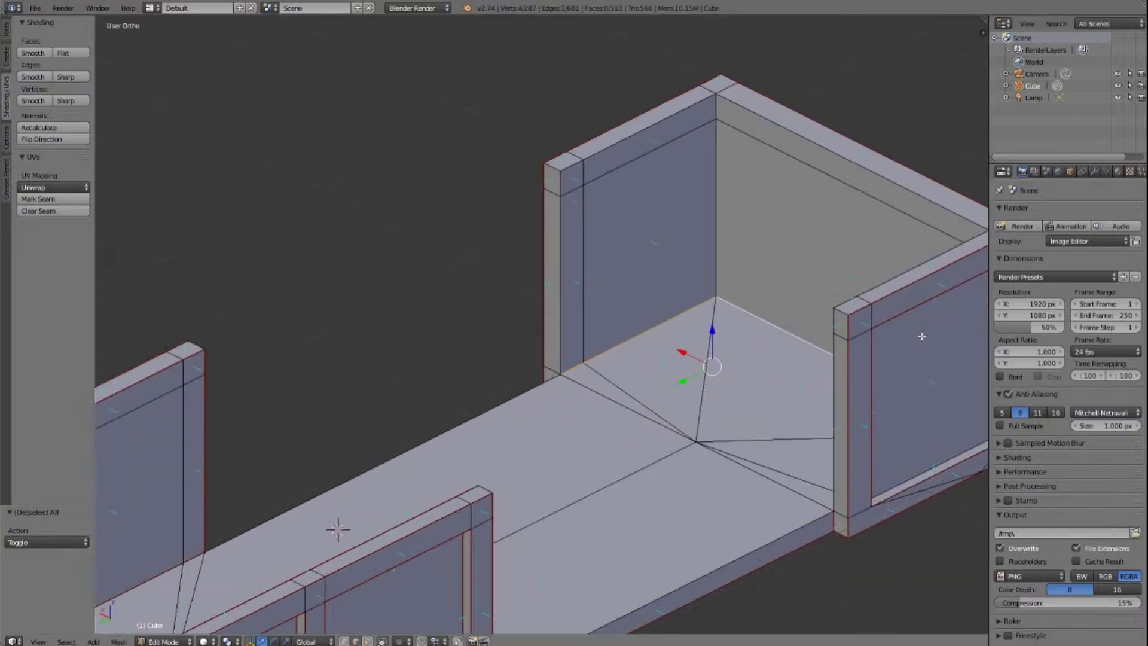
{"action": "scroll", "coordinate": [922, 336], "scroll_direction": "down", "scroll_amount": 2}
{"action": "key", "text": "KP_4"}
{"action": "key", "text": "KP_4"}
{"action": "key", "text": "KP_4"}
{"action": "key", "text": "KP_4"}
{"action": "key", "text": "KP_4"}
{"action": "key", "text": "KP_4"}
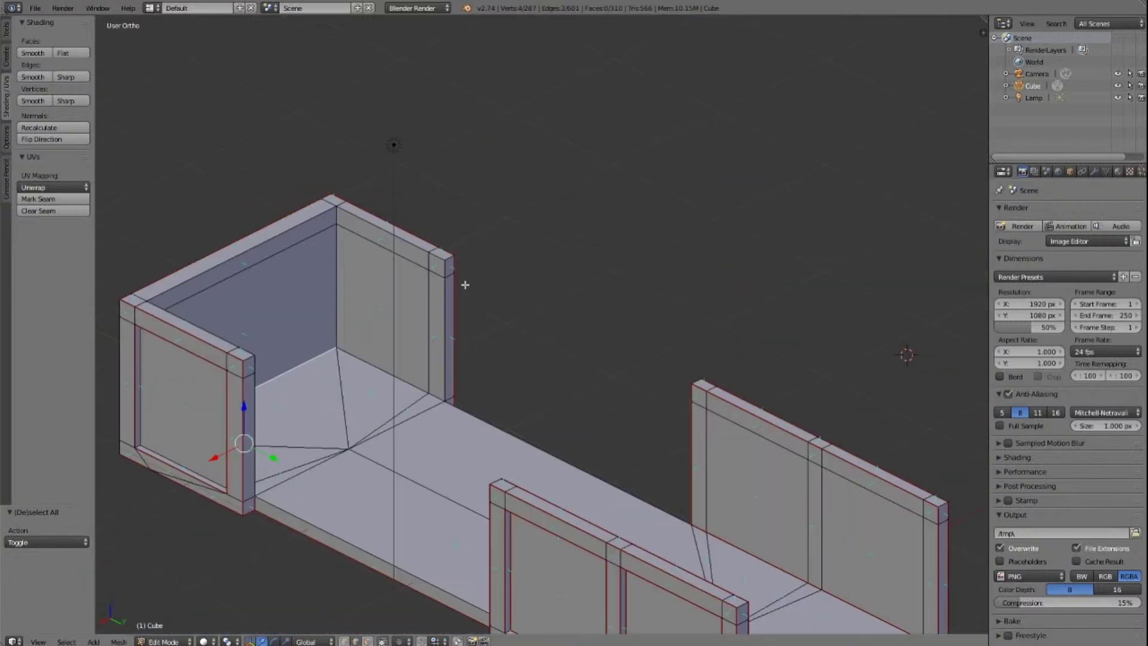
{"action": "right_click", "coordinate": [366, 361], "text": "shift"}
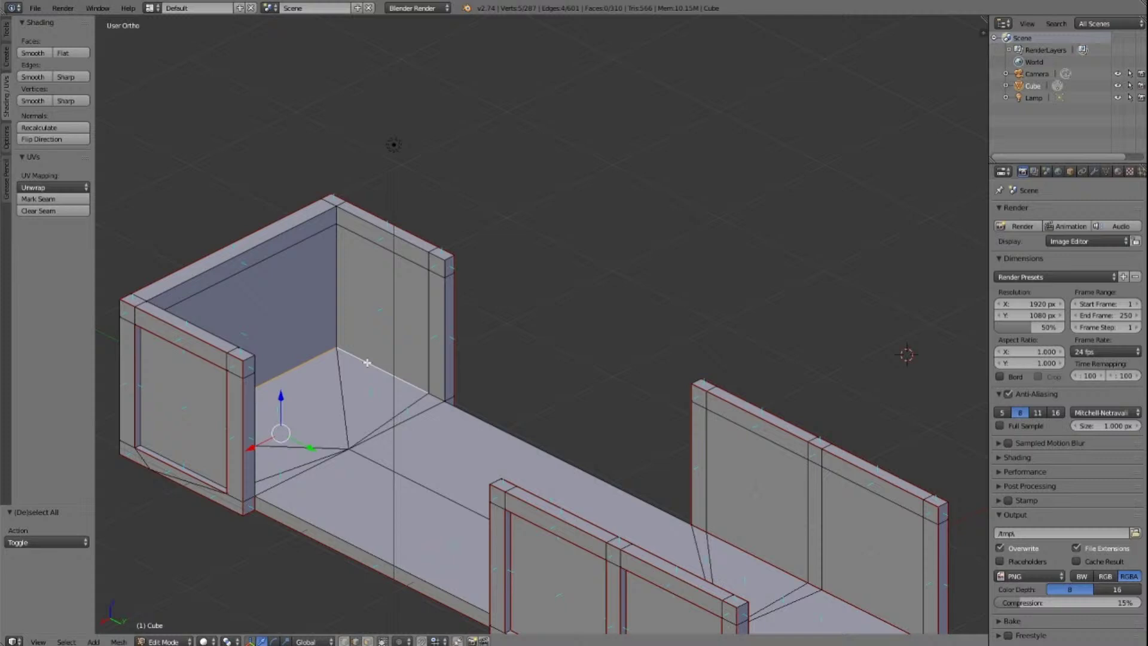
{"action": "right_click", "coordinate": [438, 393], "text": "shift"}
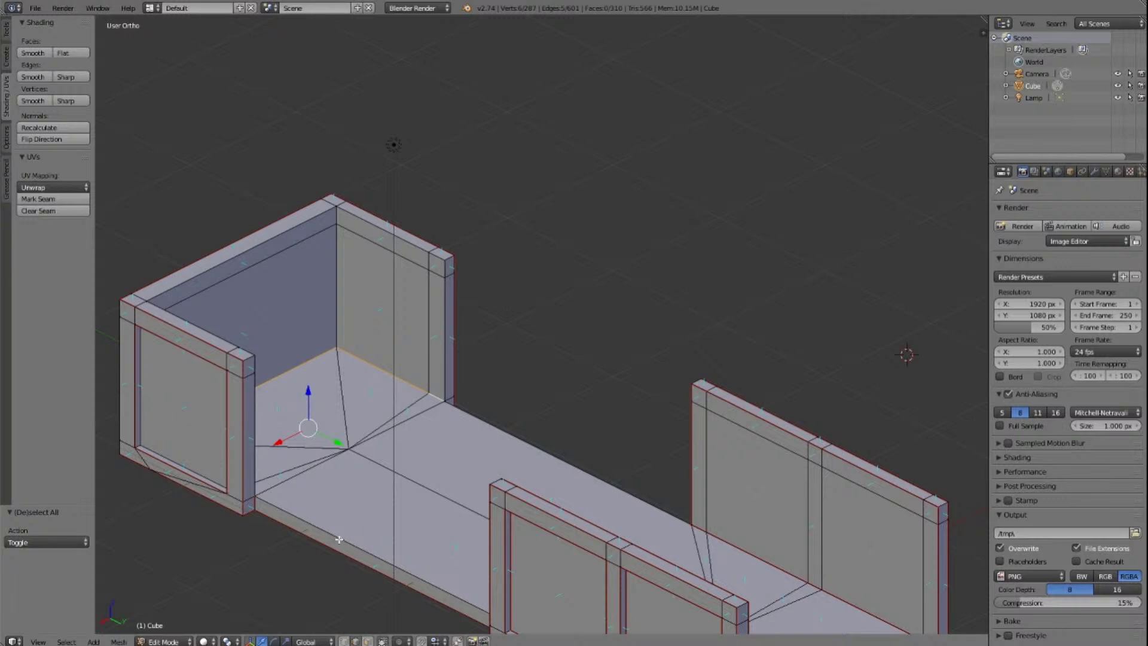
Step: Add the long floor edges on both sides between the end section and middle walls, mark the selection as seams, and deselect everything
{"action": "scroll", "coordinate": [339, 540], "scroll_direction": "down", "scroll_amount": 2}
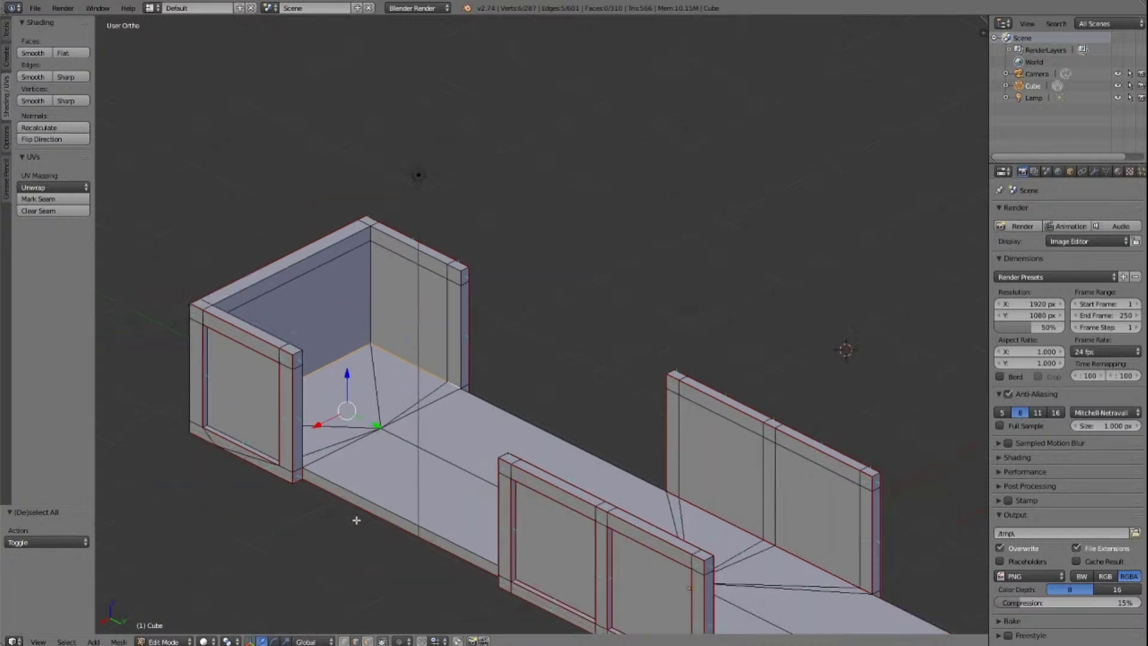
{"action": "right_click", "coordinate": [424, 477]}
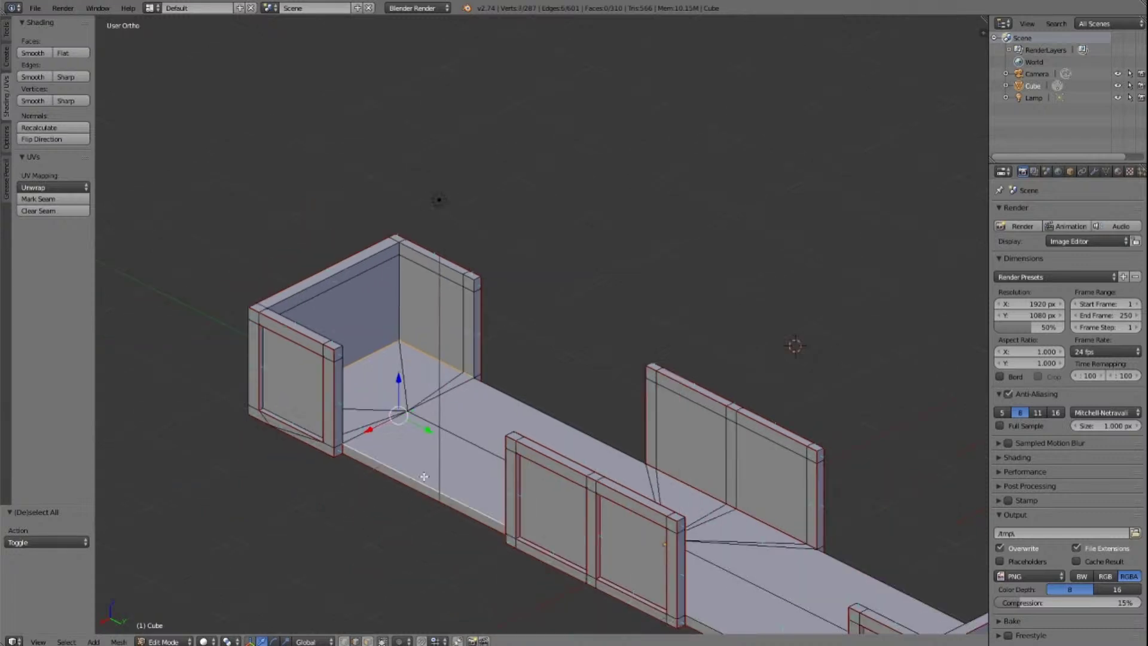
{"action": "right_click", "coordinate": [533, 405], "text": "shift"}
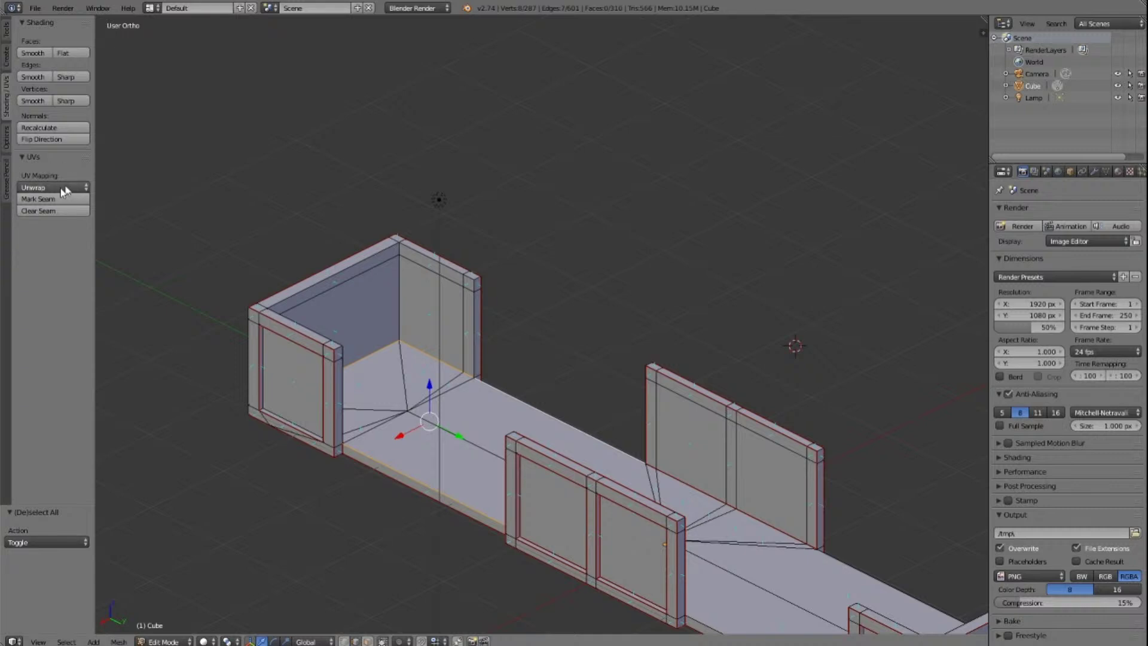
{"action": "left_click", "coordinate": [50, 199]}
{"action": "key", "text": "a"}
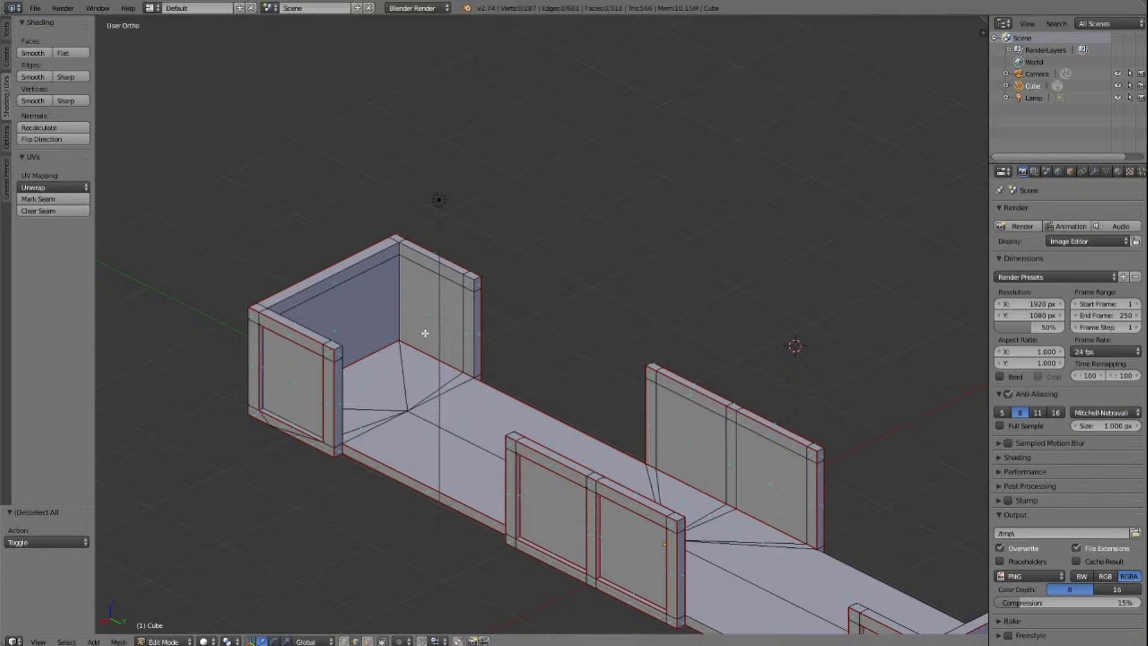
Step: Select the inner top edges of the end section's three walls and the inner vertical edge at one side wall's open end
{"action": "key", "text": "KP_6"}
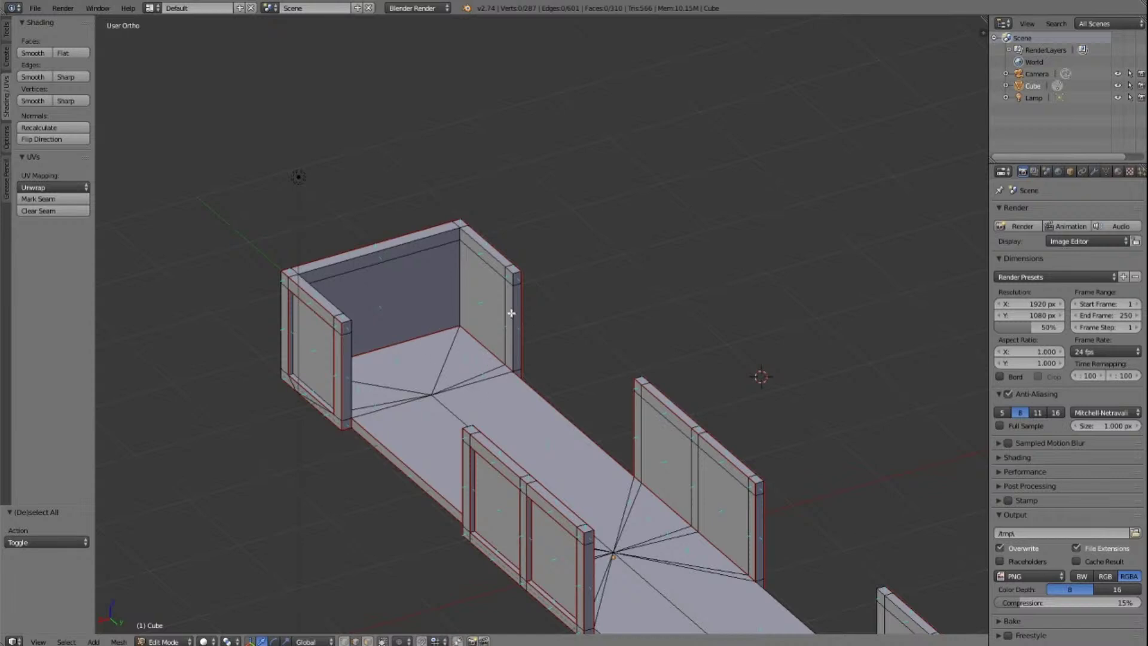
{"action": "right_click", "coordinate": [513, 273]}
{"action": "right_click", "coordinate": [512, 273], "text": "shift"}
{"action": "right_click", "coordinate": [479, 236], "text": "shift"}
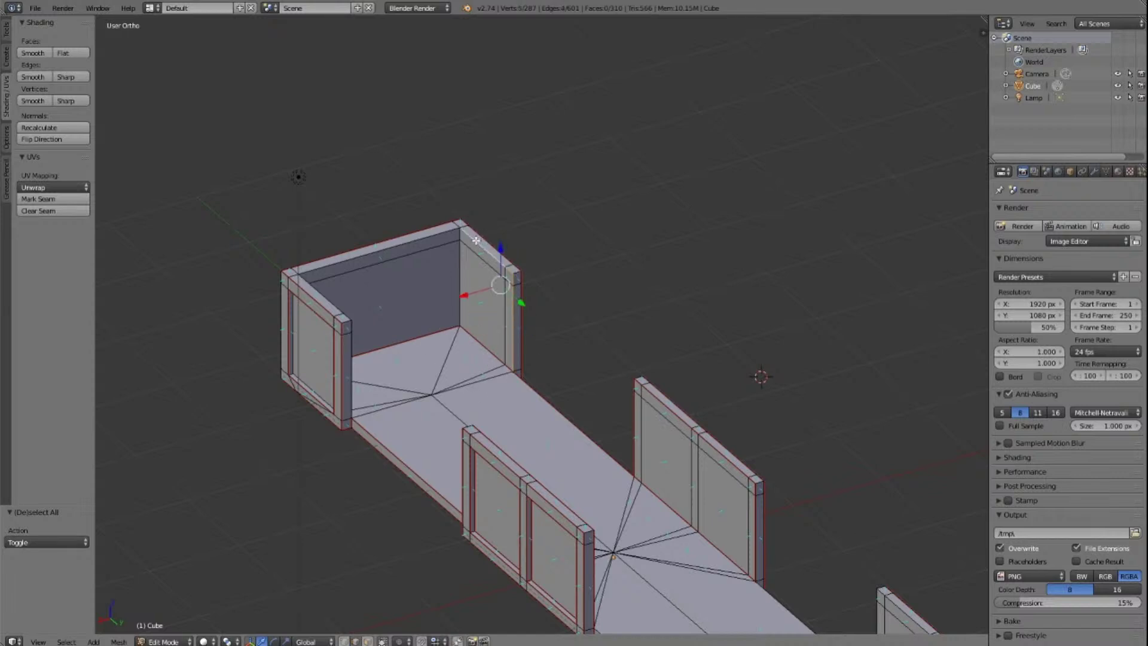
{"action": "right_click", "coordinate": [440, 236], "text": "shift"}
{"action": "right_click", "coordinate": [323, 296], "text": "shift"}
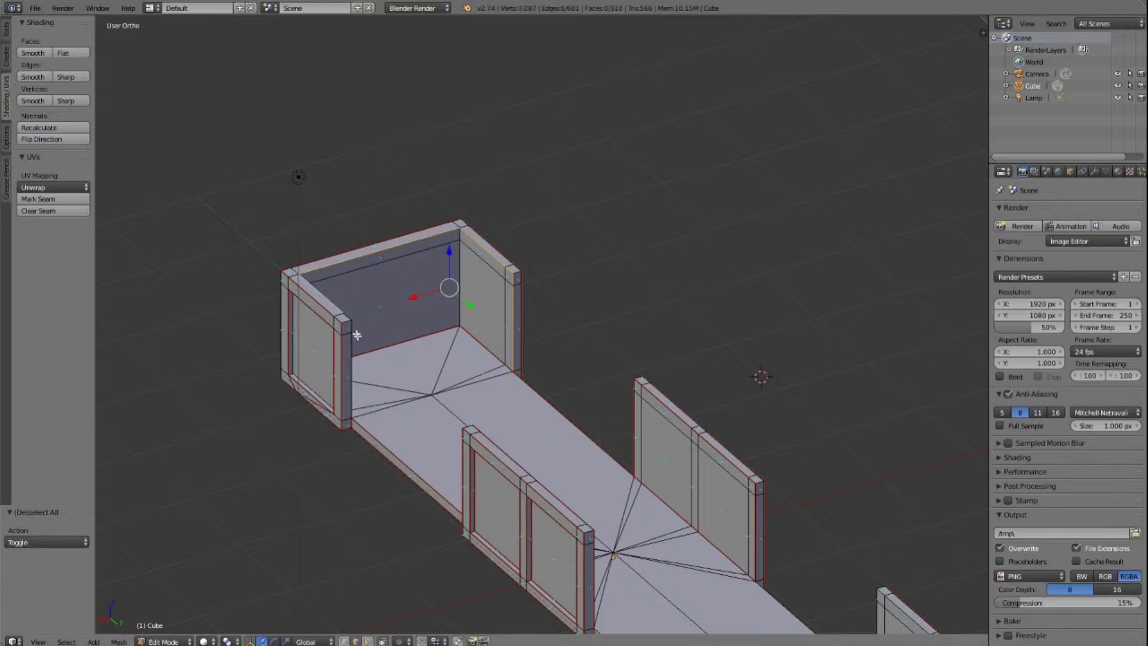
Step: Add the inner vertical edge at the opposite side wall's open end, mark the selected edges as seams, and deselect everything
{"action": "right_click", "coordinate": [349, 316], "text": "shift"}
{"action": "right_click", "coordinate": [352, 323], "text": "shift"}
{"action": "right_click", "coordinate": [351, 346], "text": "shift"}
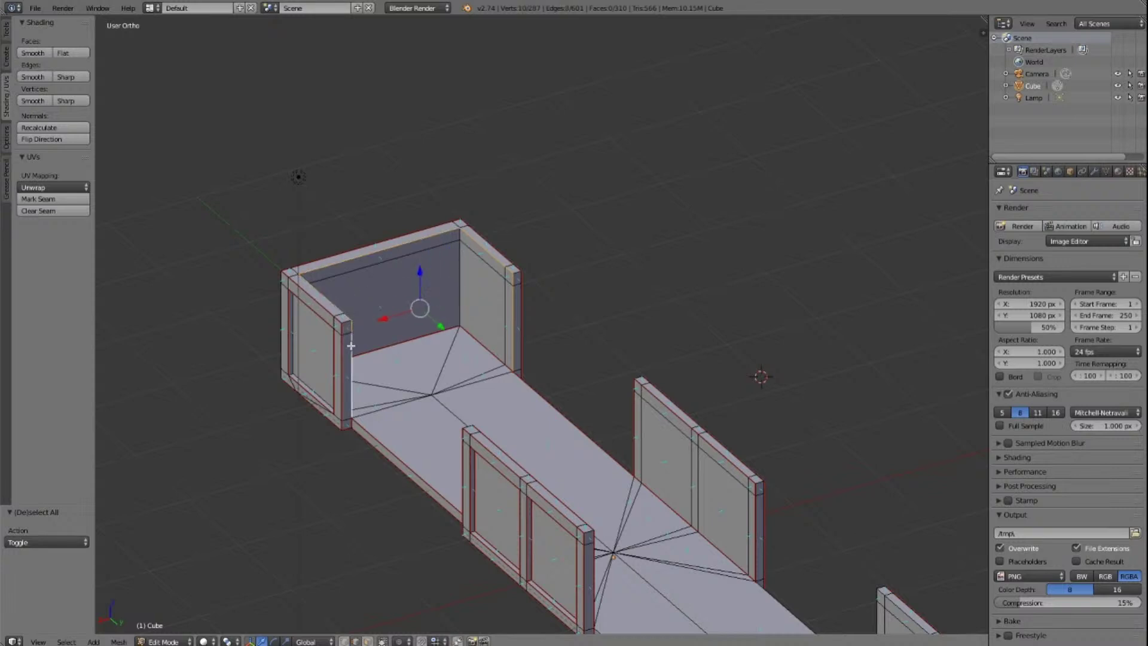
{"action": "right_click", "coordinate": [351, 344], "text": "shift"}
{"action": "key", "text": "KP_6"}
{"action": "key", "text": "KP_6"}
{"action": "key", "text": "KP_6"}
{"action": "key", "text": "KP_6"}
{"action": "key", "text": "KP_6"}
{"action": "key", "text": "KP_6"}
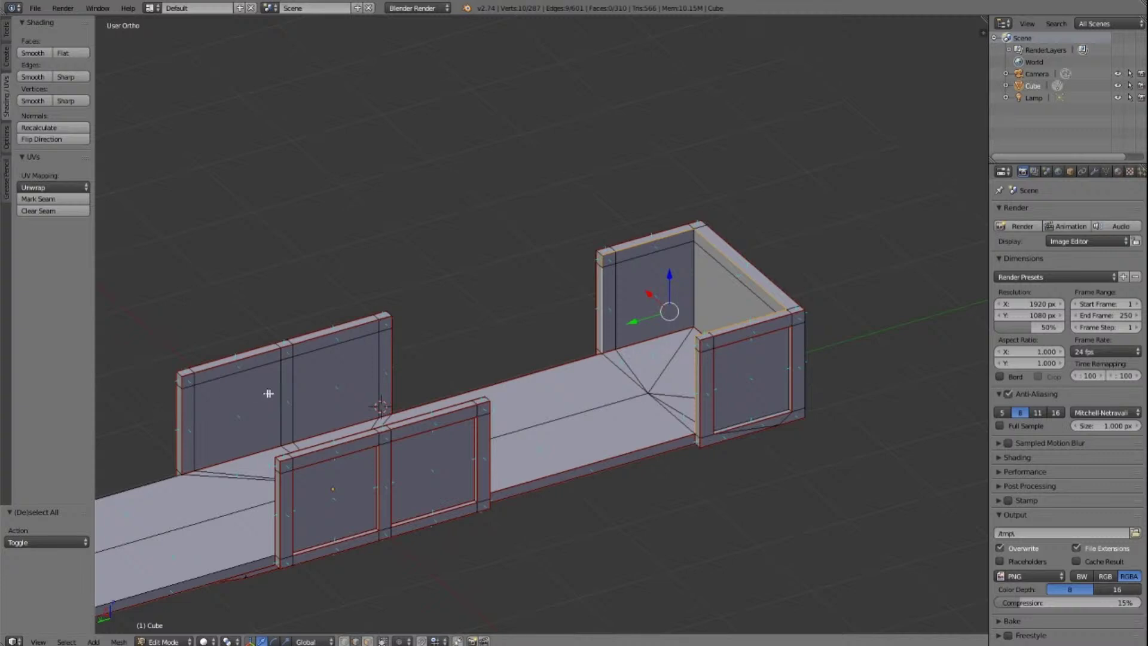
{"action": "left_click", "coordinate": [48, 200]}
{"action": "key", "text": "a"}
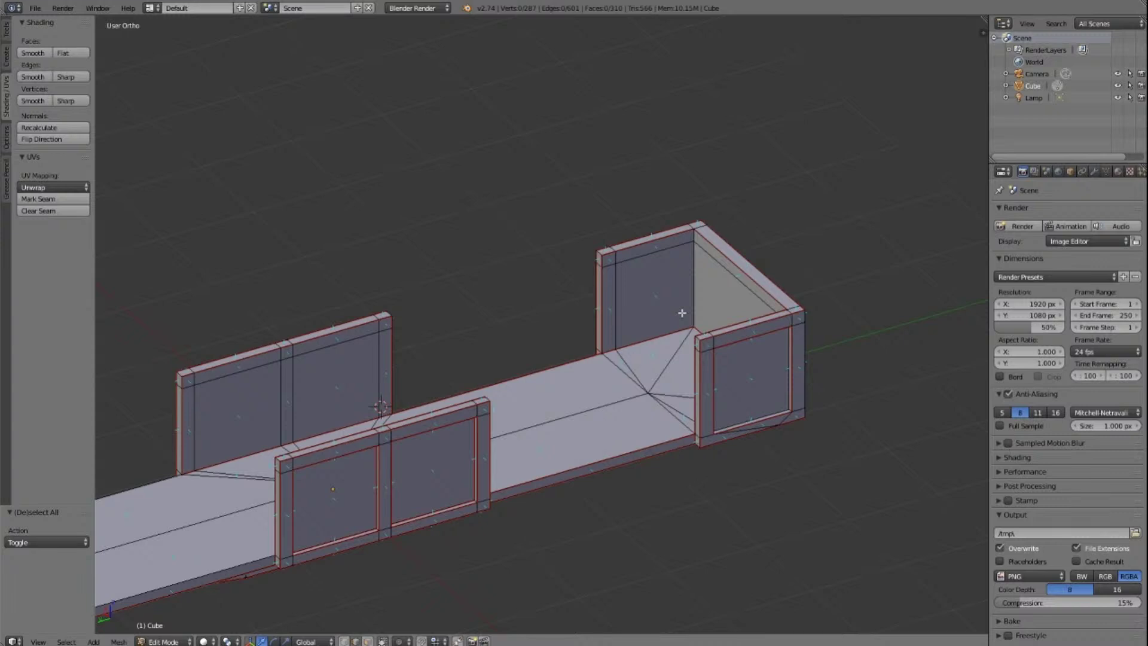
Step: Select one vertical back edge, the bottom back edge and their short corner edge in the recessed panel on the end section's outer side wall
{"action": "scroll", "coordinate": [748, 361], "scroll_direction": "up", "scroll_amount": 2, "text": "shift"}
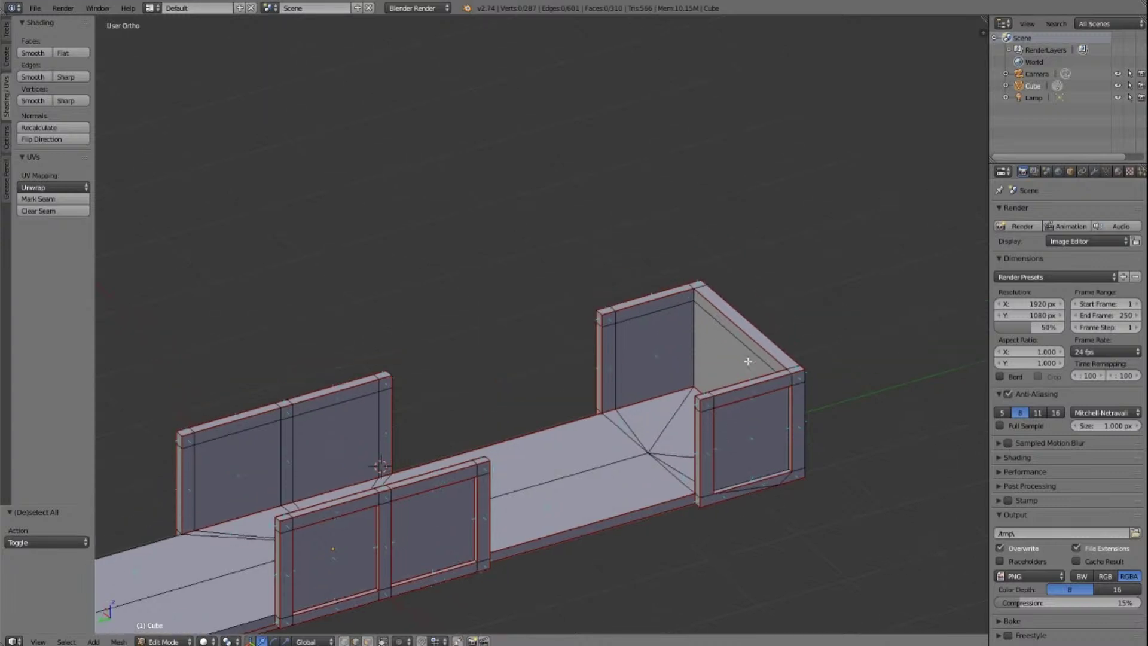
{"action": "scroll", "coordinate": [747, 361], "scroll_direction": "down", "scroll_amount": 4, "text": "shift"}
{"action": "scroll", "coordinate": [748, 361], "scroll_direction": "up", "scroll_amount": 1, "text": "shift"}
{"action": "scroll", "coordinate": [748, 361], "scroll_direction": "down", "scroll_amount": 2, "text": "shift"}
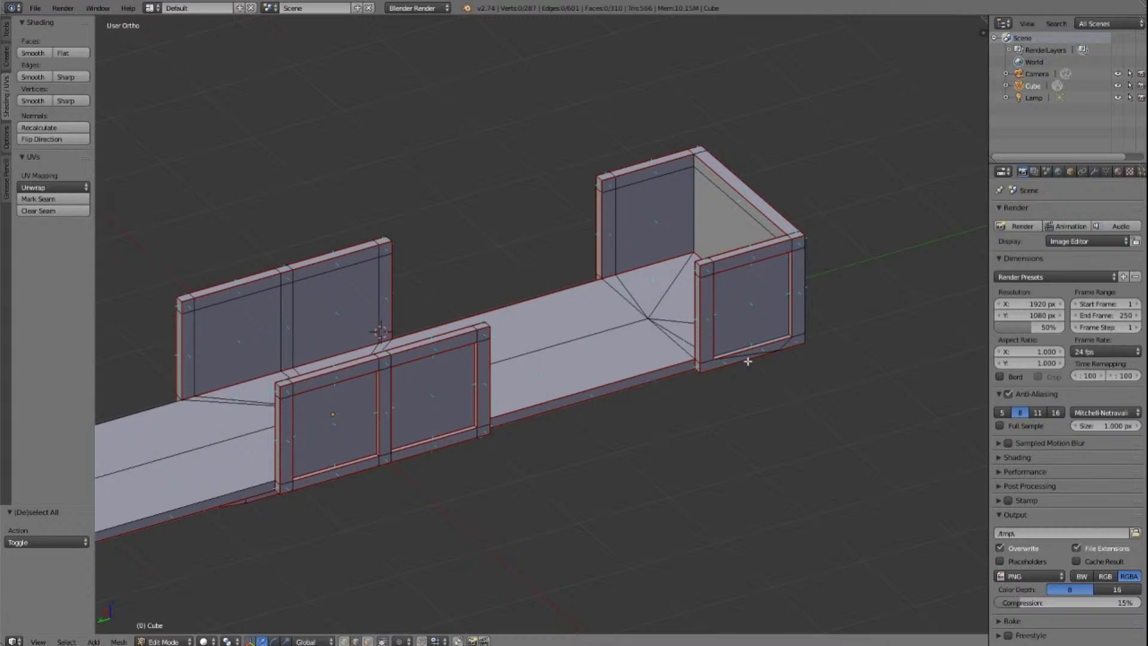
{"action": "scroll", "coordinate": [748, 361], "scroll_direction": "down", "scroll_amount": 3, "text": "ctrl"}
{"action": "scroll", "coordinate": [685, 357], "scroll_direction": "up", "scroll_amount": 5}
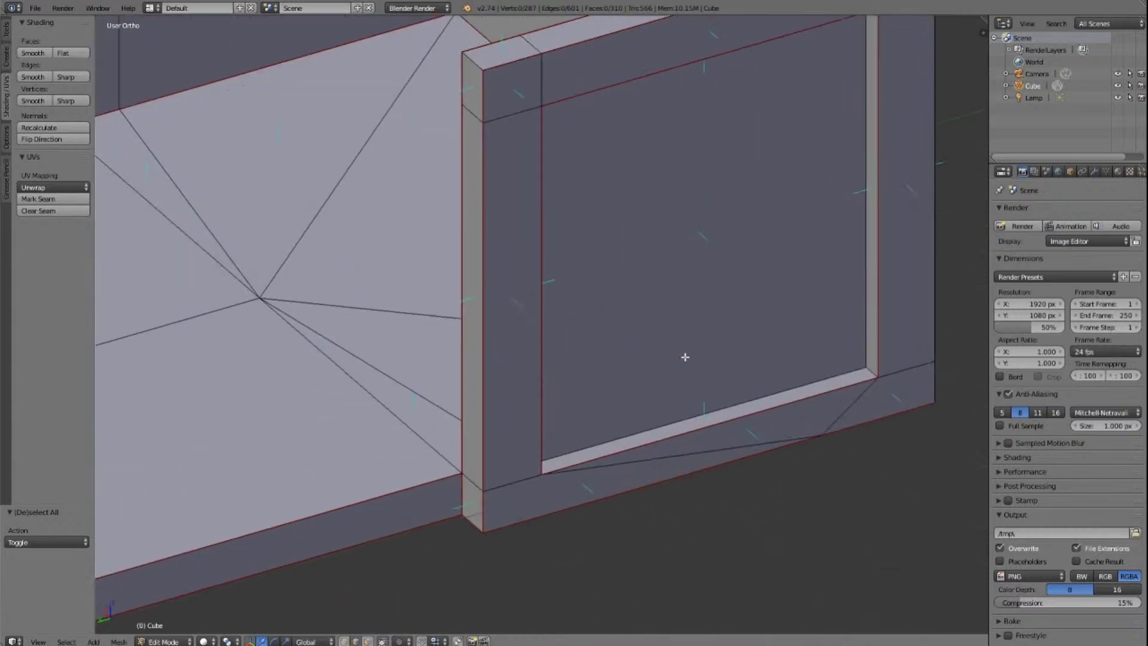
{"action": "scroll", "coordinate": [713, 349], "scroll_direction": "down", "scroll_amount": 2}
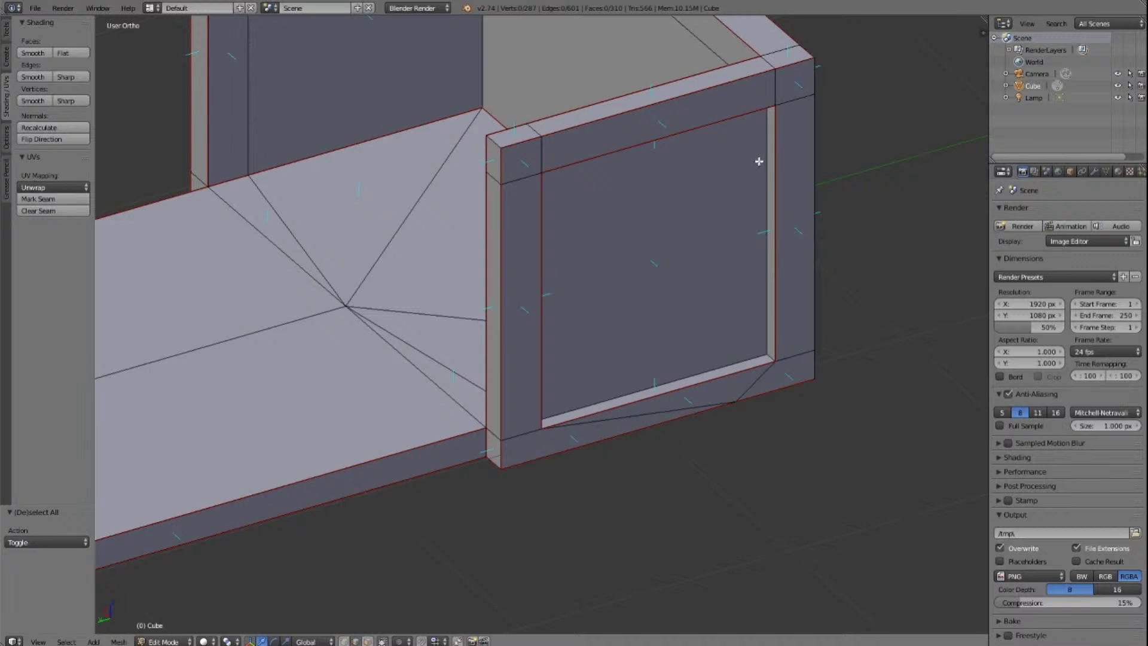
{"action": "right_click", "coordinate": [764, 156]}
{"action": "right_click", "coordinate": [711, 362], "text": "shift"}
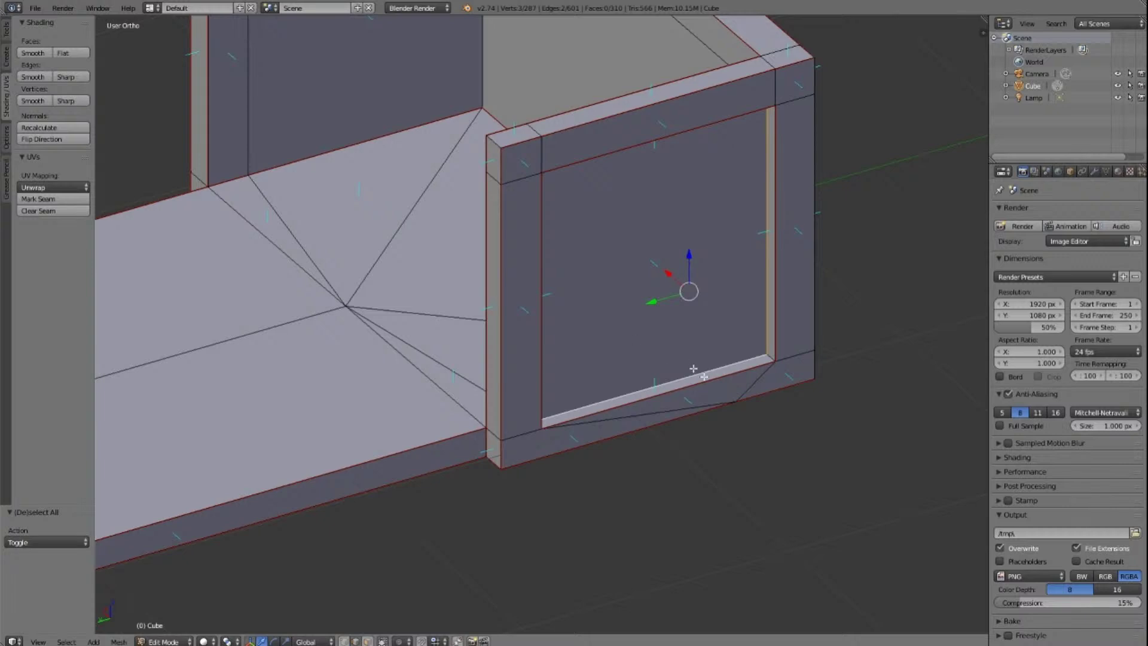
{"action": "right_click", "coordinate": [769, 359], "text": "shift"}
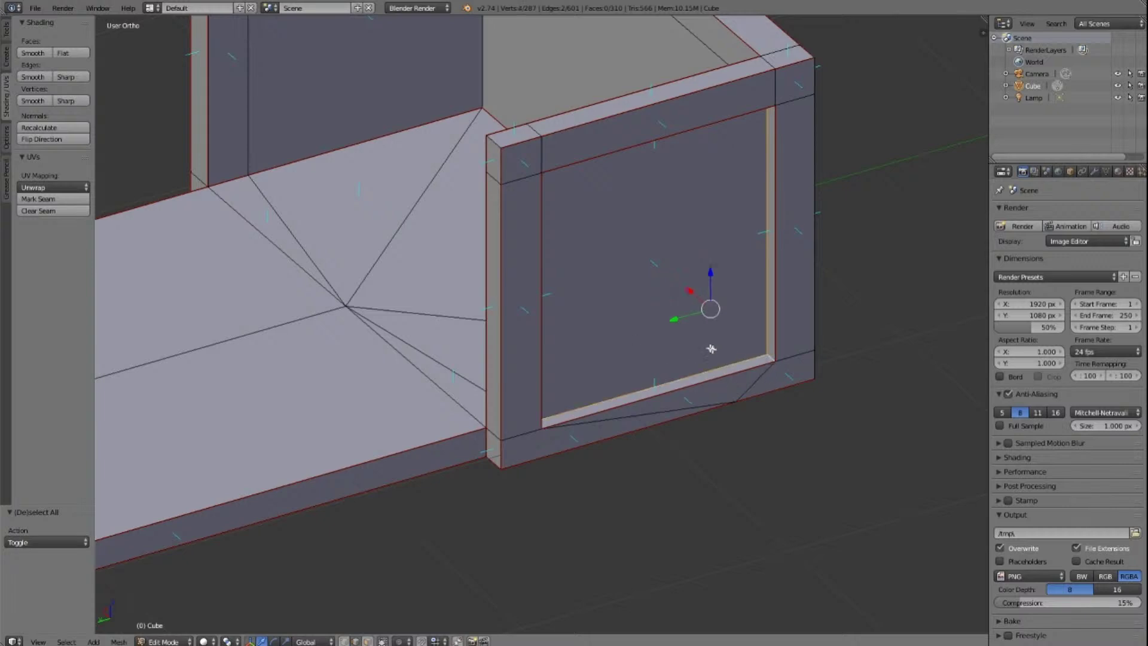
Step: Add the side panel's top and remaining vertical back edges, mark the selection as seams, and deselect everything
{"action": "scroll", "coordinate": [693, 339], "scroll_direction": "up", "scroll_amount": 2}
{"action": "middle_click_drag", "start_coordinate": [693, 339], "coordinate": [692, 336]}
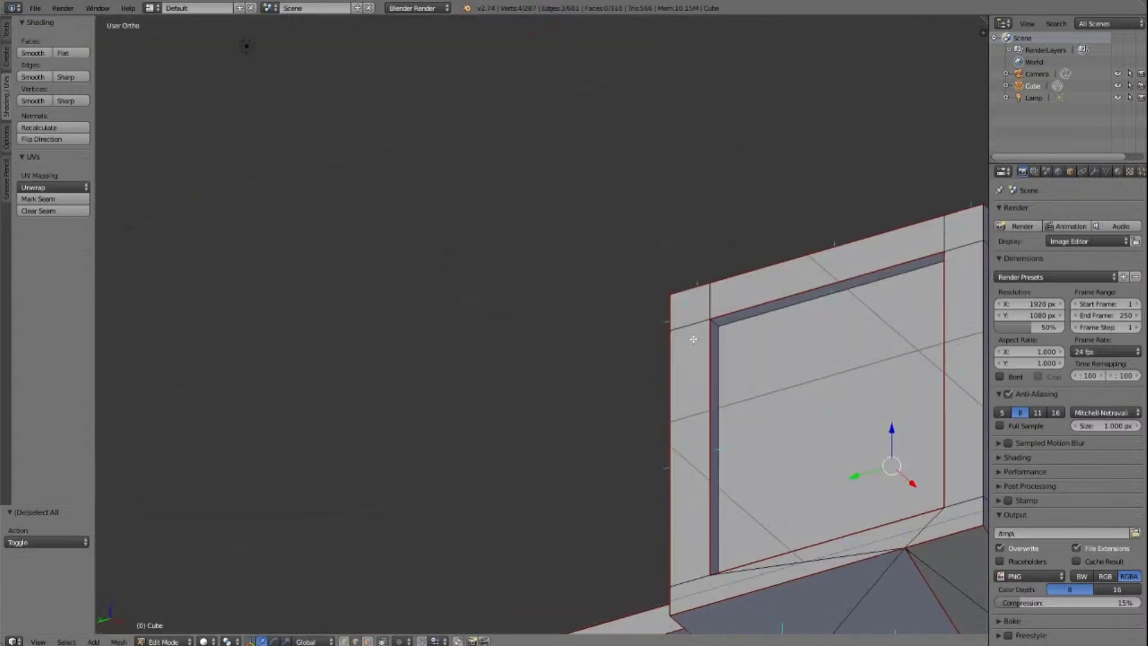
{"action": "right_click", "coordinate": [747, 320], "text": "shift"}
{"action": "right_click", "coordinate": [720, 341], "text": "shift"}
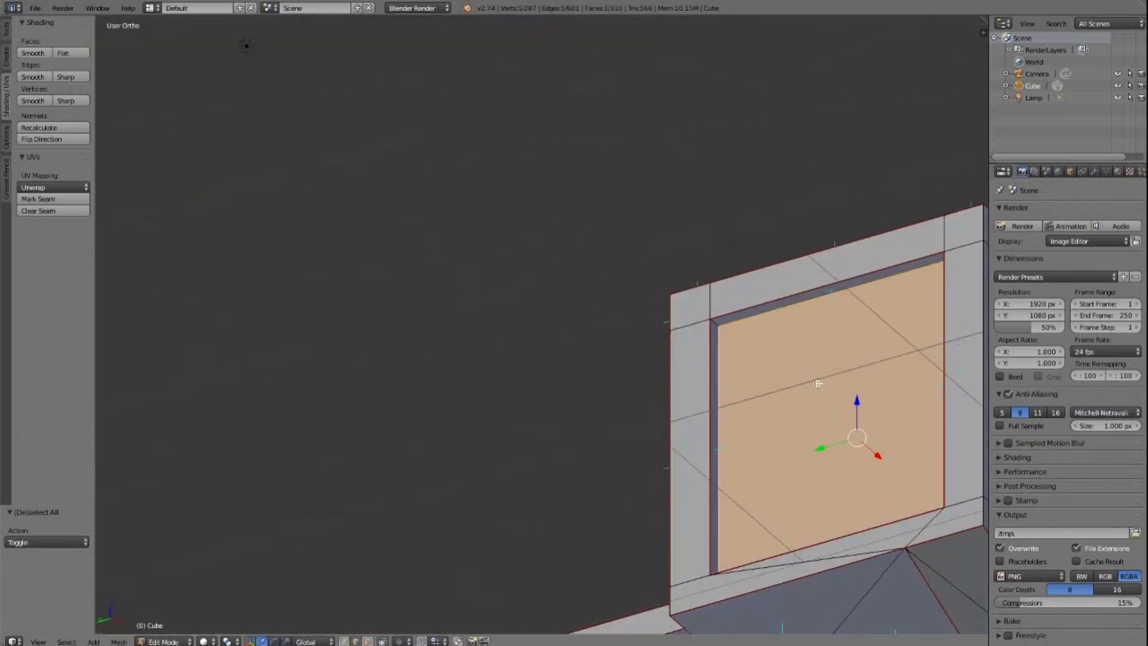
{"action": "scroll", "coordinate": [821, 383], "scroll_direction": "down", "scroll_amount": 4}
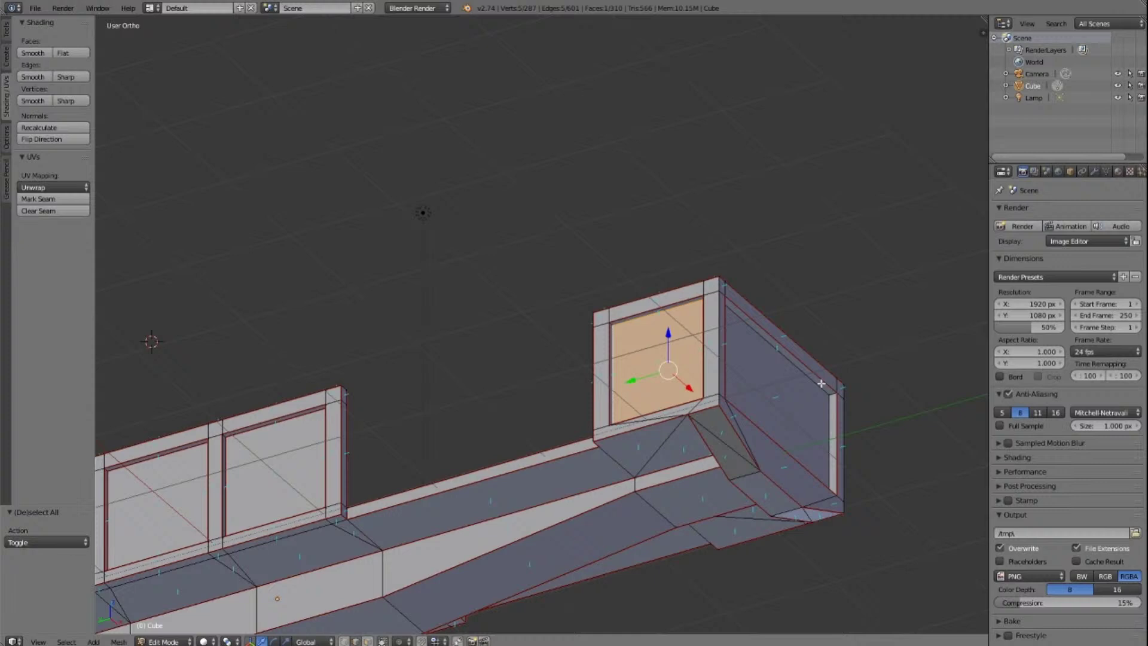
{"action": "left_click", "coordinate": [54, 199]}
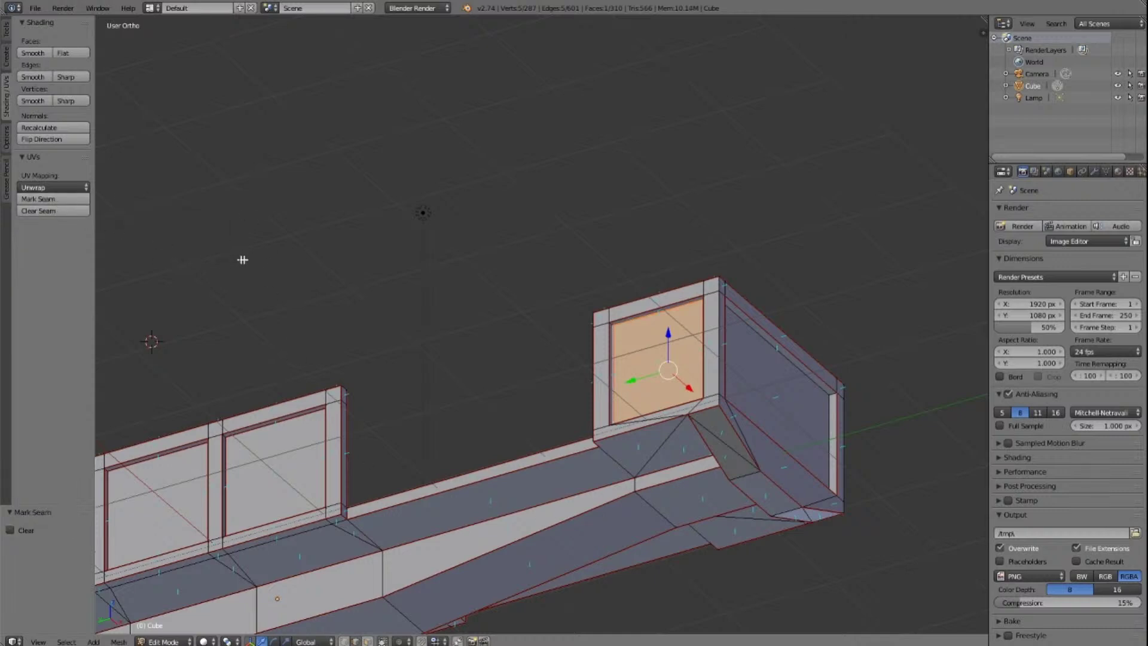
{"action": "key", "text": "a"}
Step: Mark the four back edges and one short corner edge of the end wall's recessed panel as seams, and deselect everything
{"action": "right_click", "coordinate": [791, 372]}
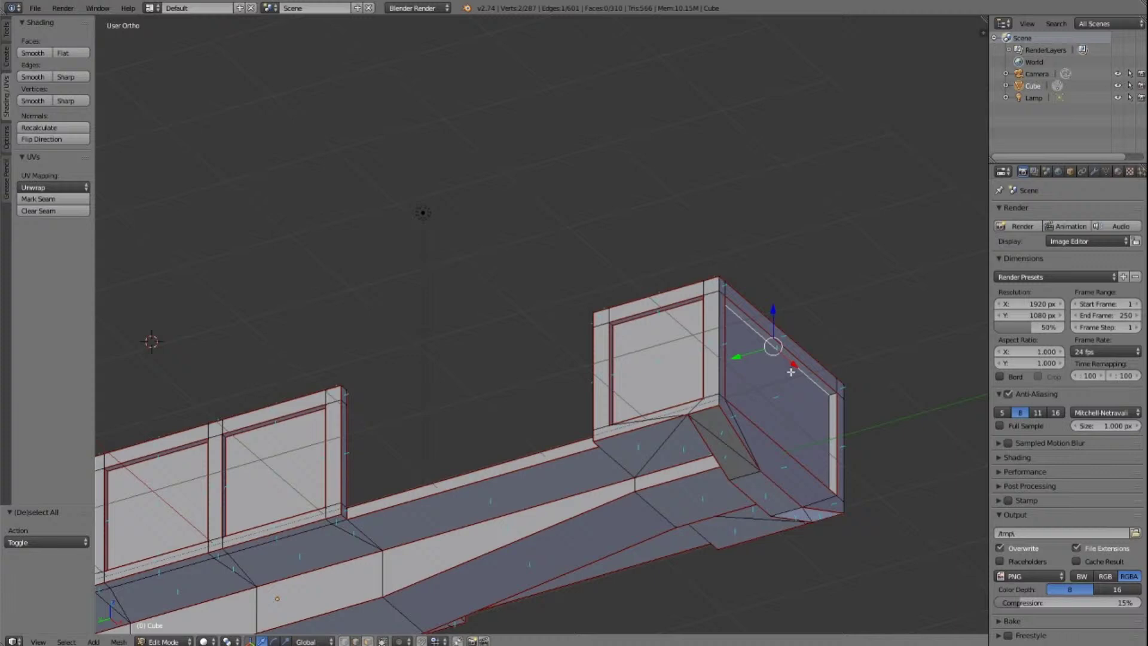
{"action": "right_click", "coordinate": [826, 431], "text": "shift"}
{"action": "key", "text": "KP_Decimal"}
{"action": "middle_click_drag", "start_coordinate": [792, 433], "coordinate": [793, 432]}
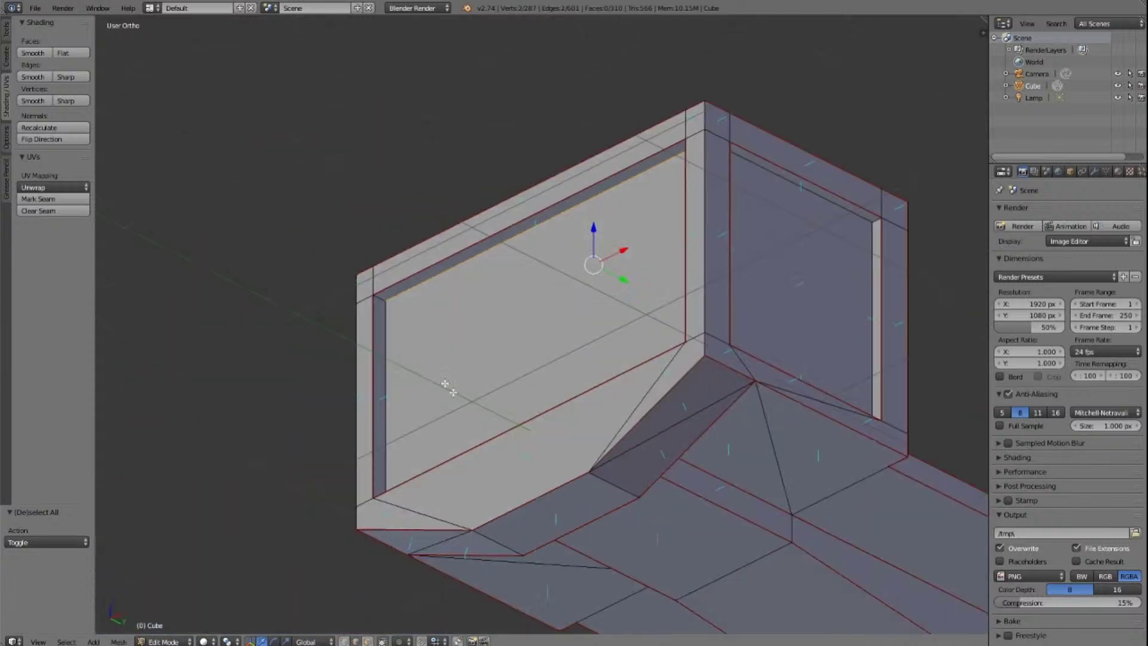
{"action": "right_click", "coordinate": [386, 388], "text": "shift"}
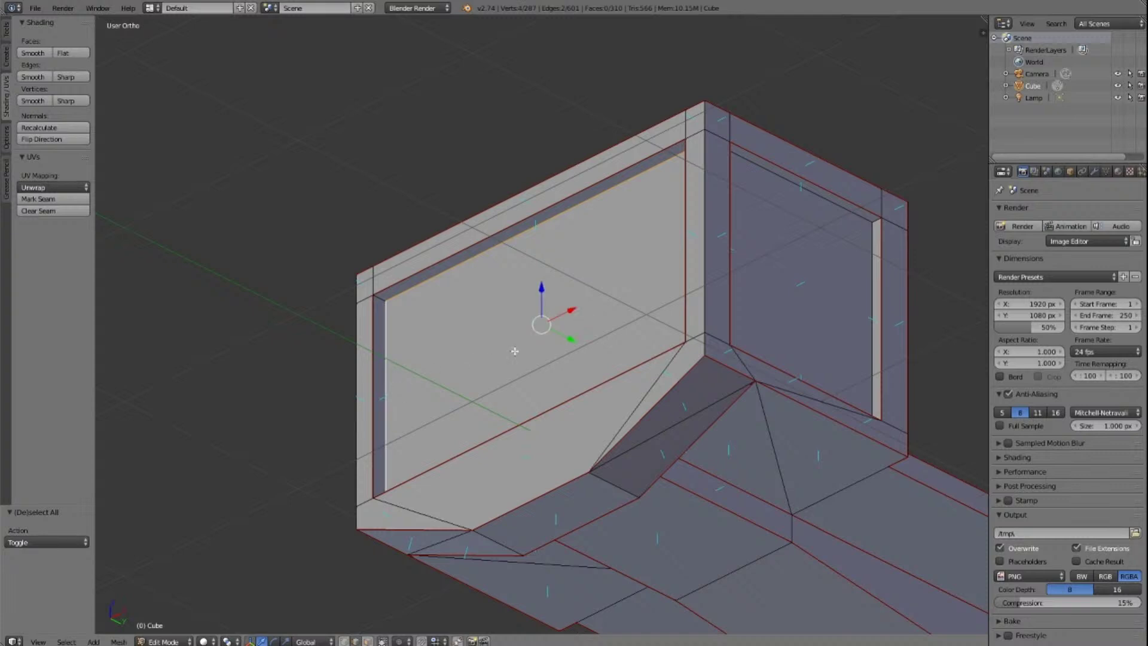
{"action": "middle_click_drag", "start_coordinate": [514, 351], "coordinate": [514, 352]}
{"action": "right_click", "coordinate": [482, 349], "text": "shift"}
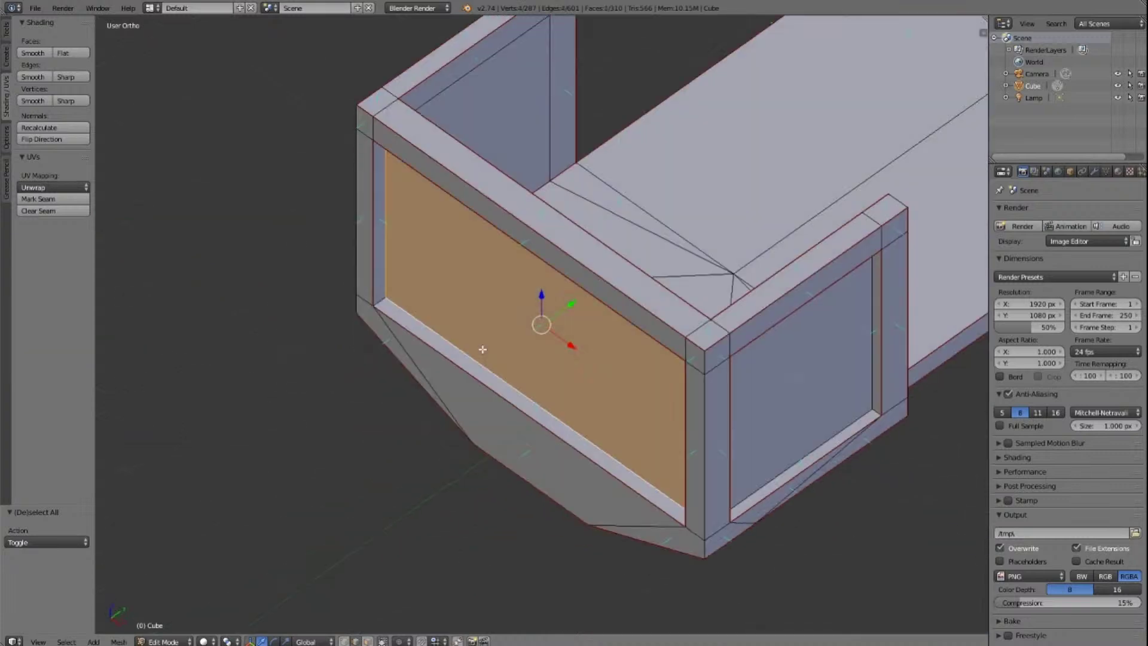
{"action": "right_click", "coordinate": [376, 304], "text": "shift"}
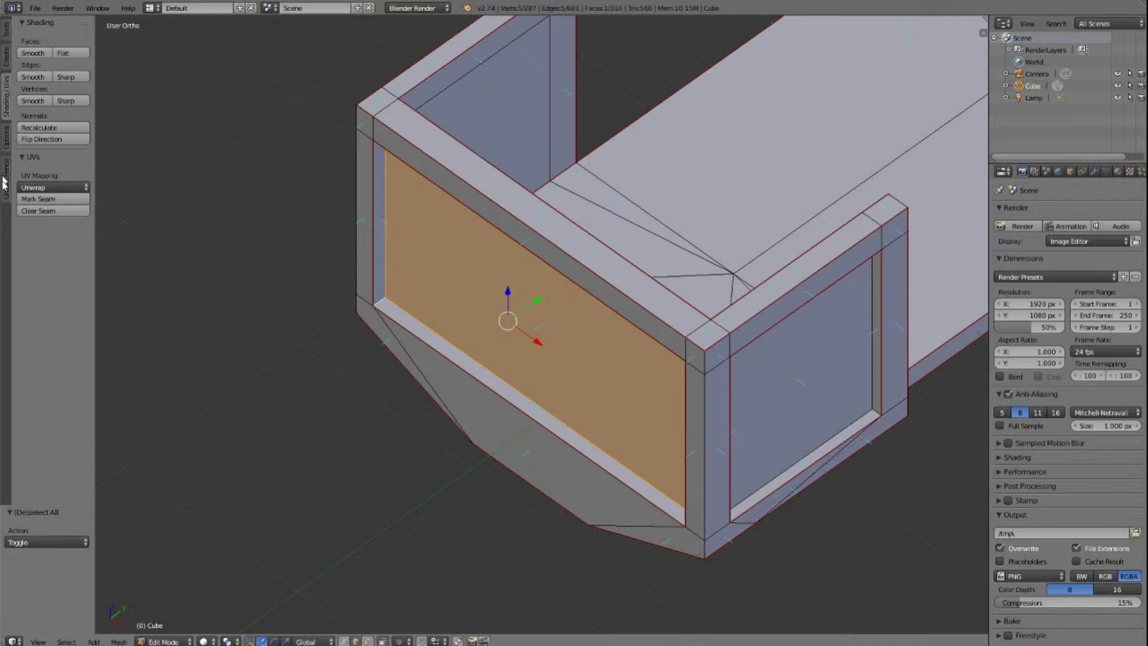
{"action": "left_click", "coordinate": [39, 200]}
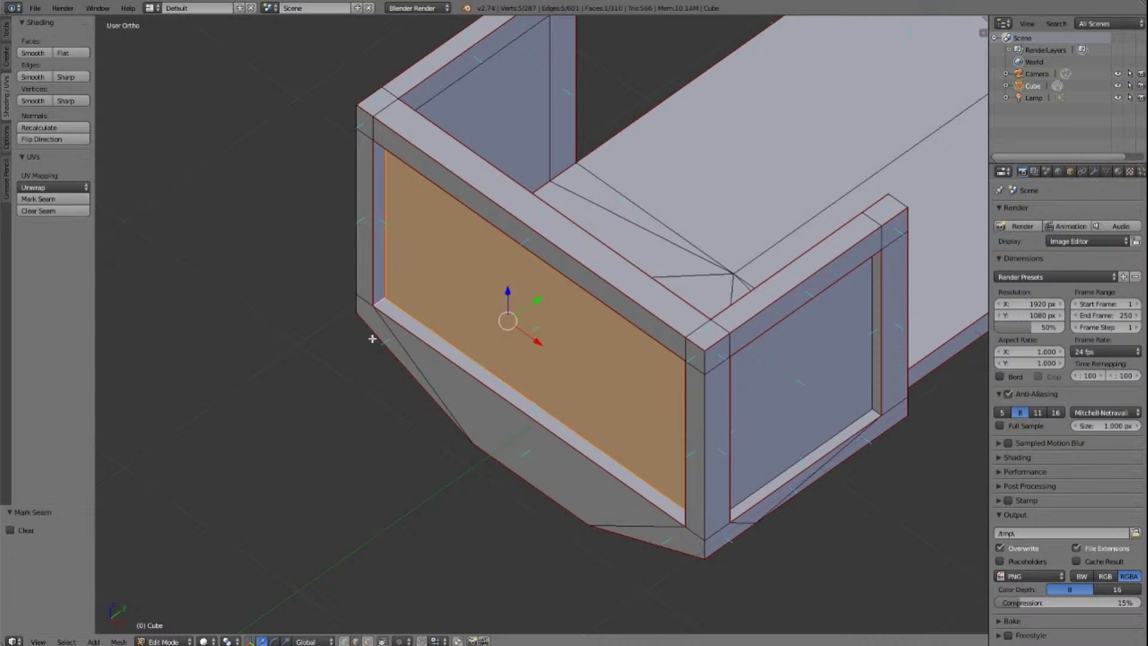
{"action": "key", "text": "a"}
Step: Select the four back edges around the recessed panel on the end section's opposite outer side wall
{"action": "scroll", "coordinate": [503, 273], "scroll_direction": "down", "scroll_amount": 4}
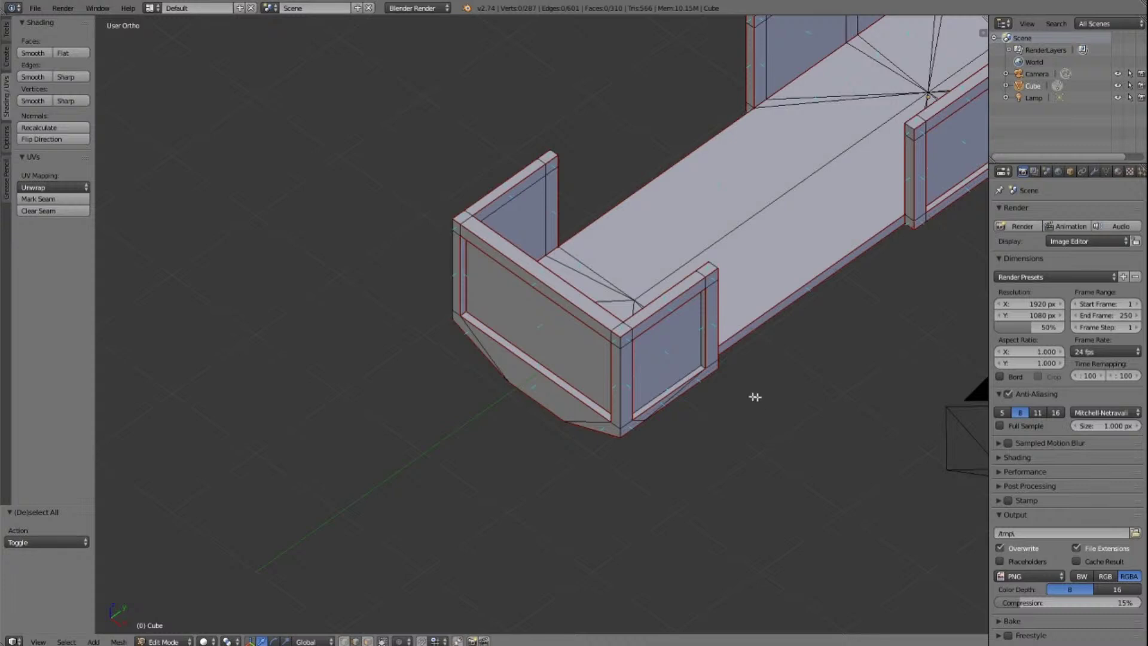
{"action": "scroll", "coordinate": [753, 397], "scroll_direction": "up", "scroll_amount": 3}
{"action": "right_click", "coordinate": [814, 313]}
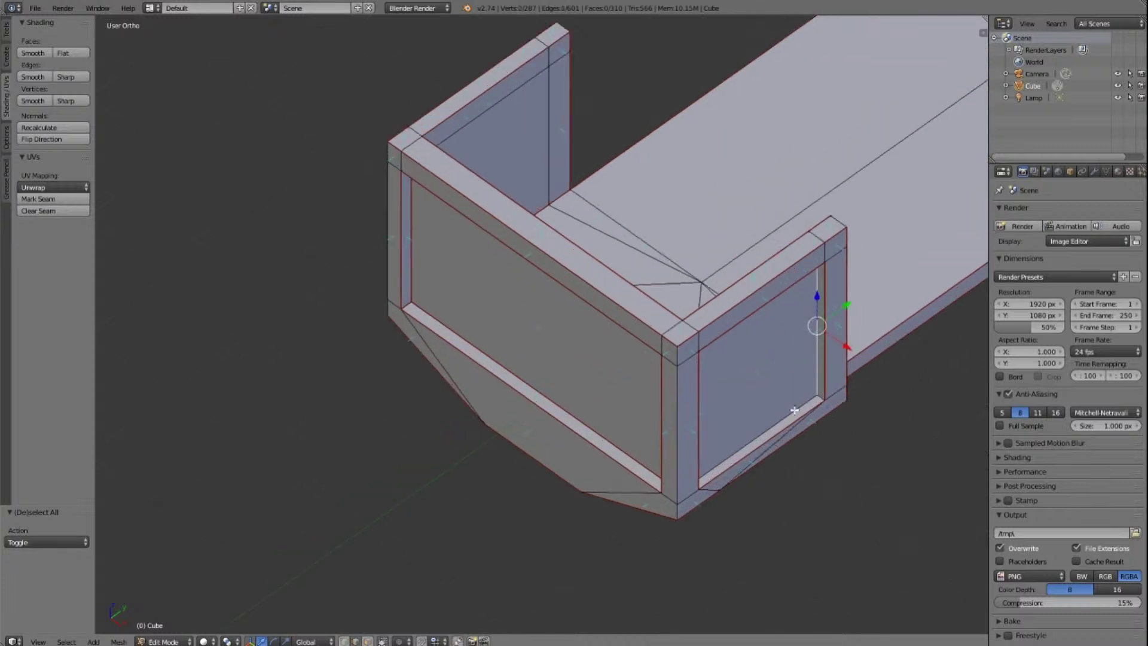
{"action": "scroll", "coordinate": [792, 402], "scroll_direction": "up", "scroll_amount": 5}
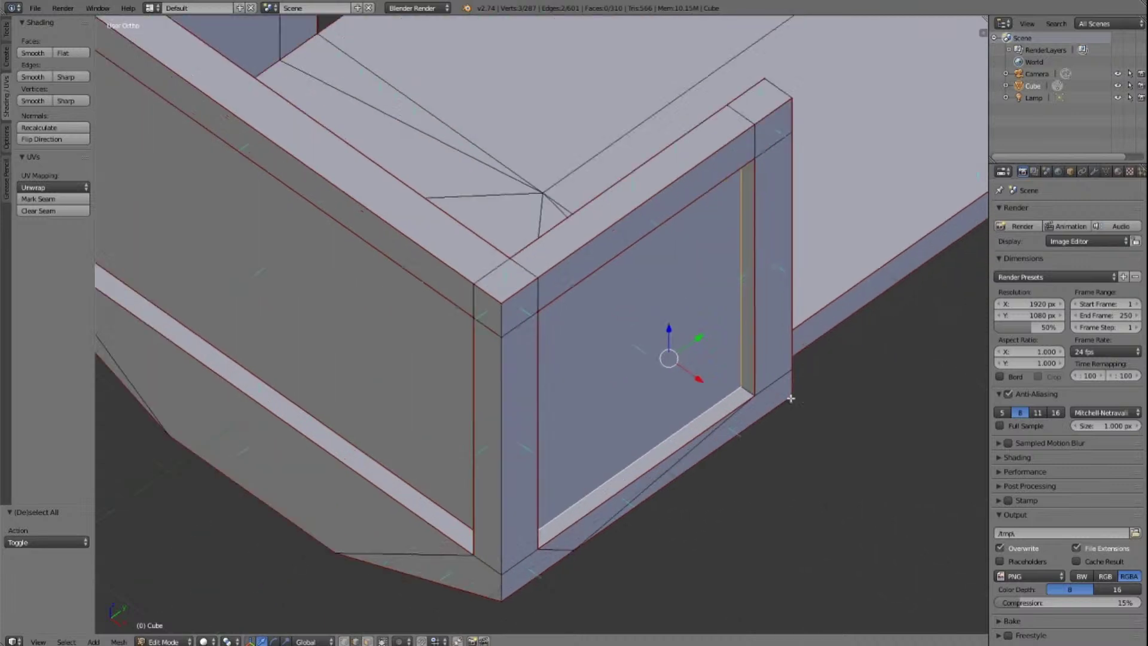
{"action": "key", "text": "KP_8"}
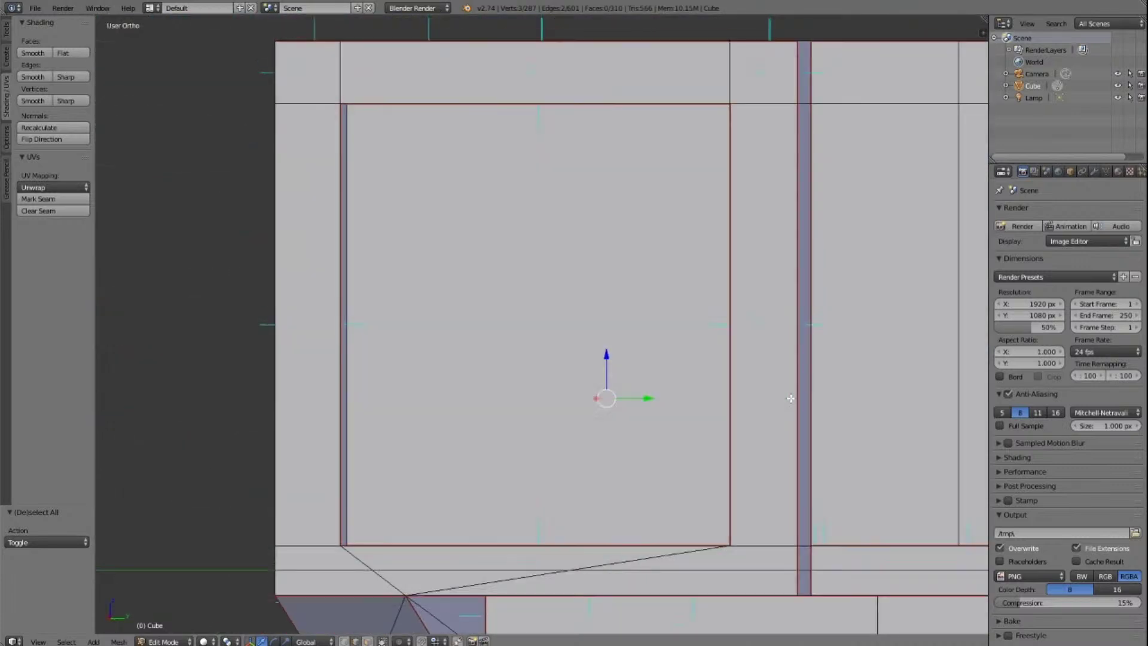
{"action": "right_click", "coordinate": [498, 122], "text": "shift"}
{"action": "right_click", "coordinate": [359, 235], "text": "shift"}
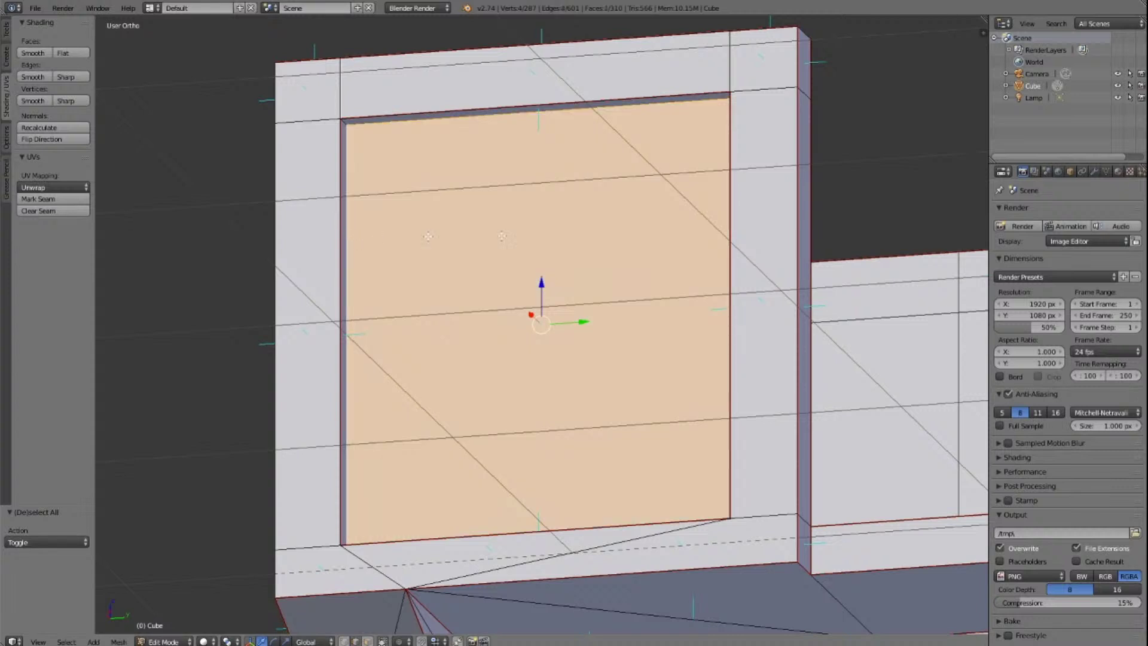
Step: Add the short lower corner edge of the same side panel recess, mark the selection as seams, and deselect everything
{"action": "scroll", "coordinate": [585, 234], "scroll_direction": "down", "scroll_amount": 3}
{"action": "key", "text": "KP_8"}
{"action": "key", "text": "KP_4"}
{"action": "key", "text": "KP_4"}
{"action": "key", "text": "KP_4"}
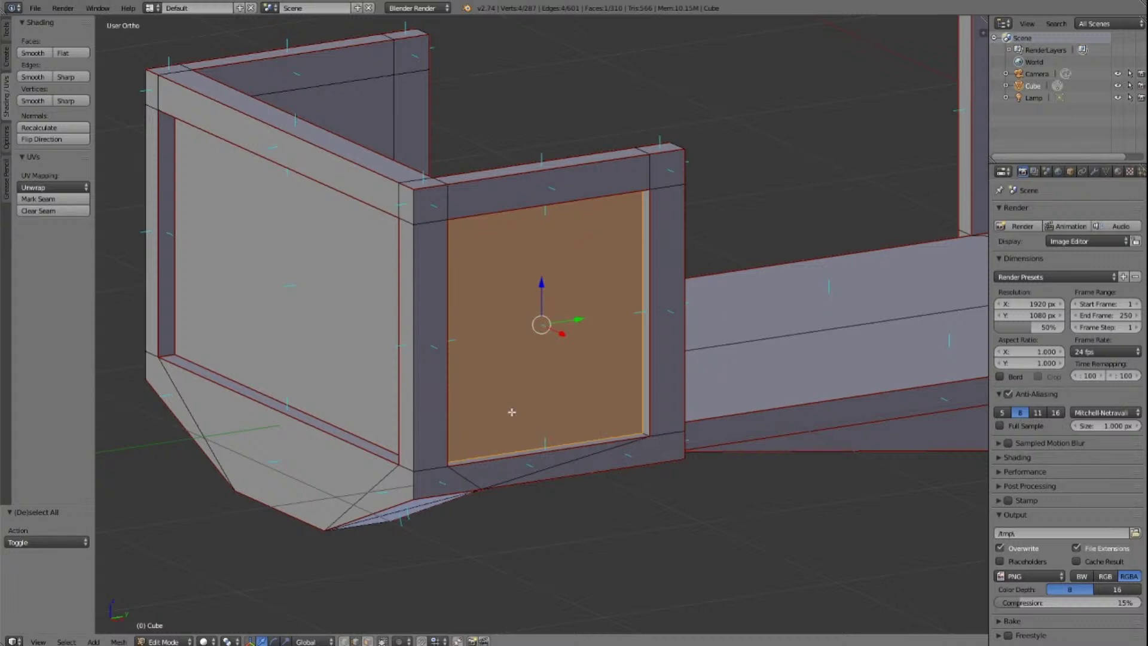
{"action": "key", "text": "KP_6"}
{"action": "key", "text": "KP_6"}
{"action": "key", "text": "KP_6"}
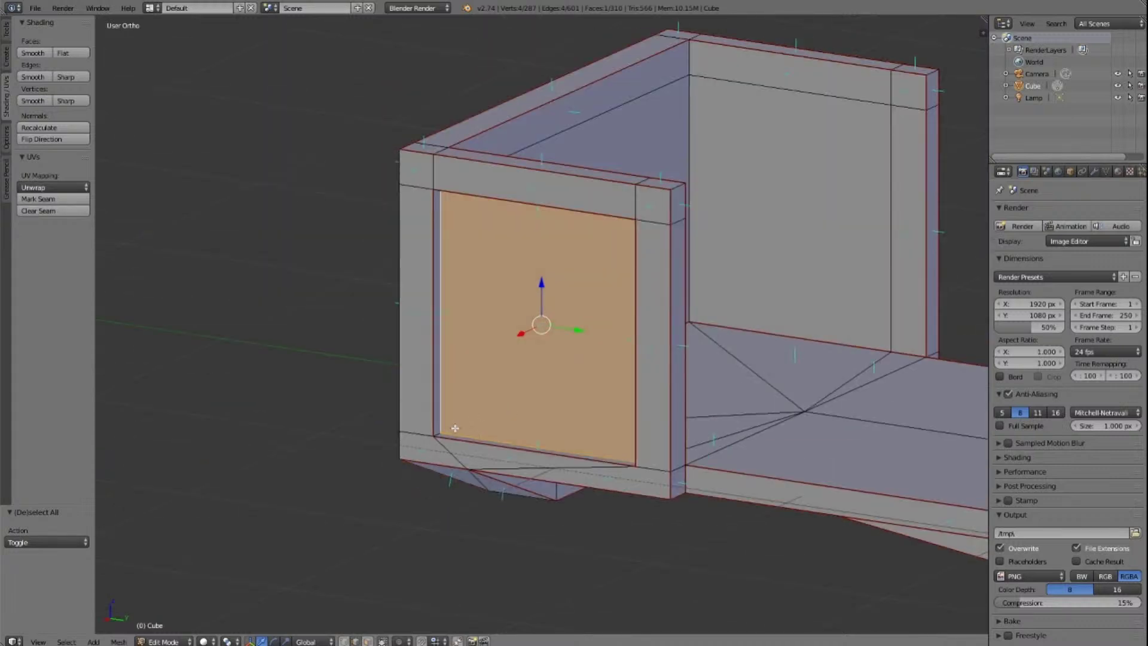
{"action": "right_click", "coordinate": [437, 435], "text": "shift"}
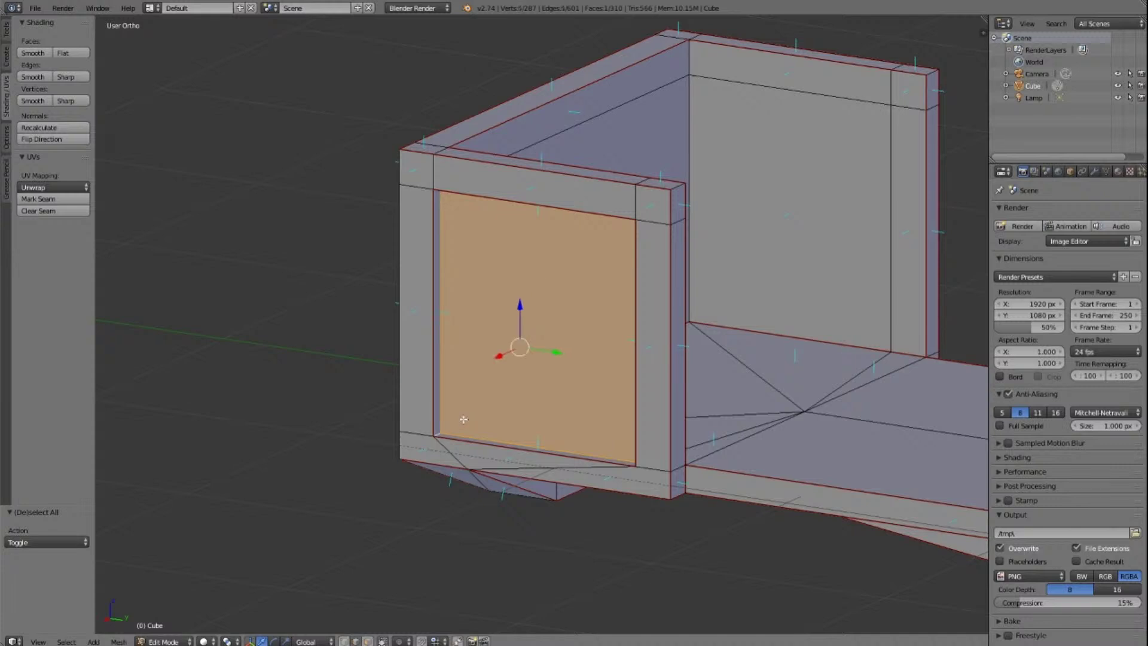
{"action": "left_click", "coordinate": [41, 200]}
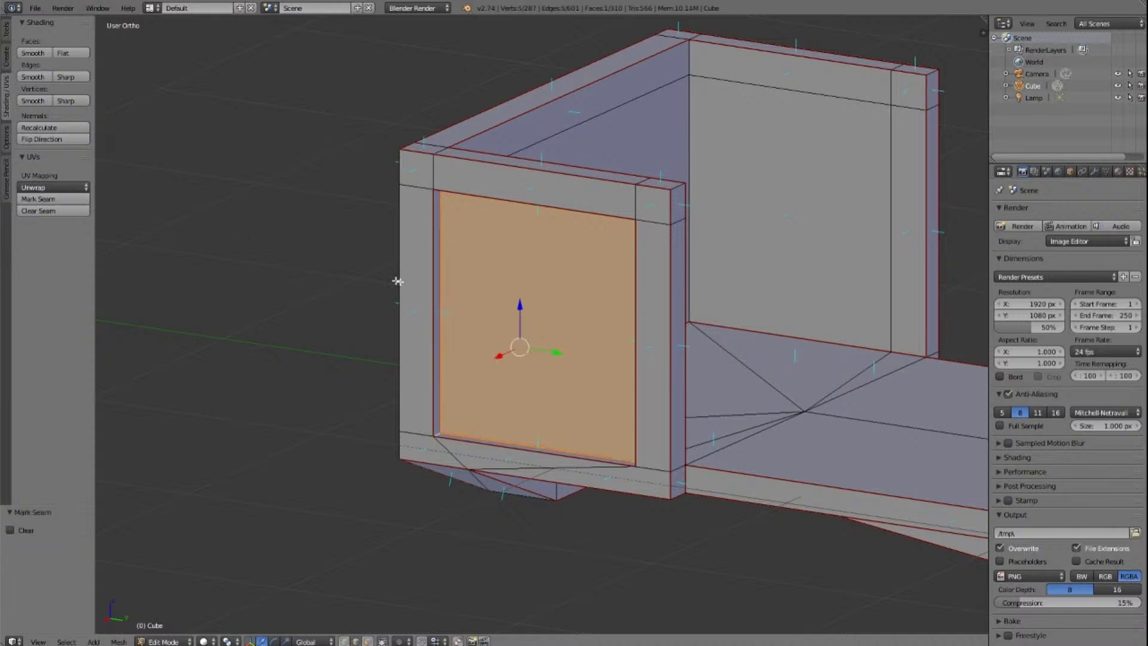
{"action": "key", "text": "a"}
Step: Examine the end section and the wagon's underside from several angles to check which edges still need seams
{"action": "scroll", "coordinate": [554, 327], "scroll_direction": "down", "scroll_amount": 5}
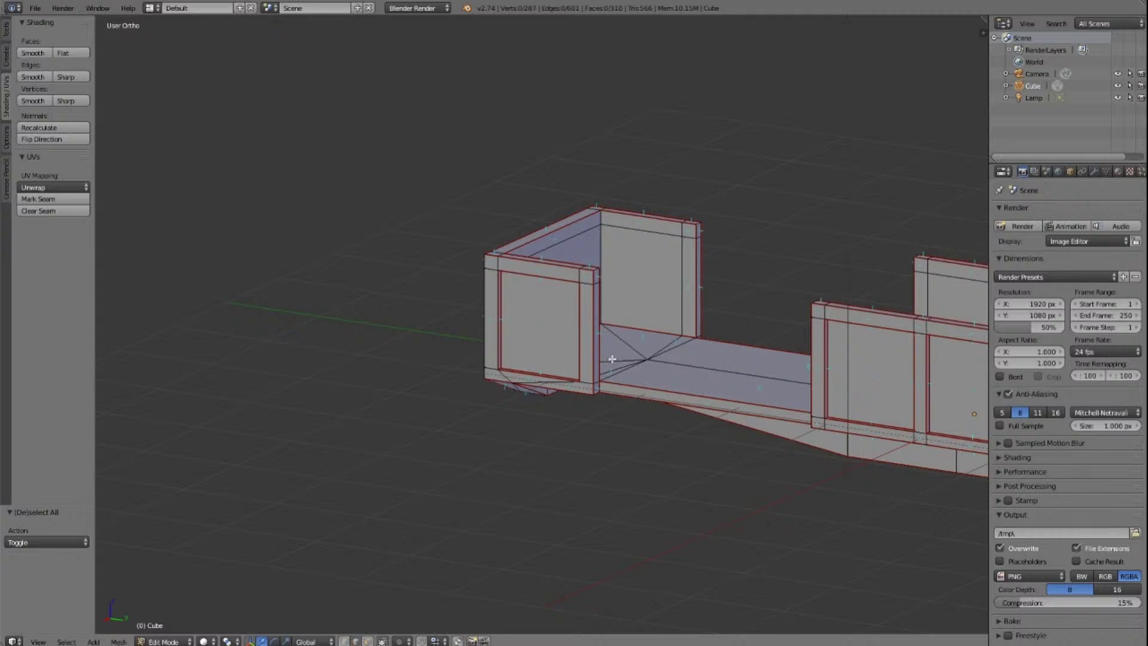
{"action": "key", "text": "KP_3"}
{"action": "key", "text": "KP_8"}
{"action": "key", "text": "KP_4"}
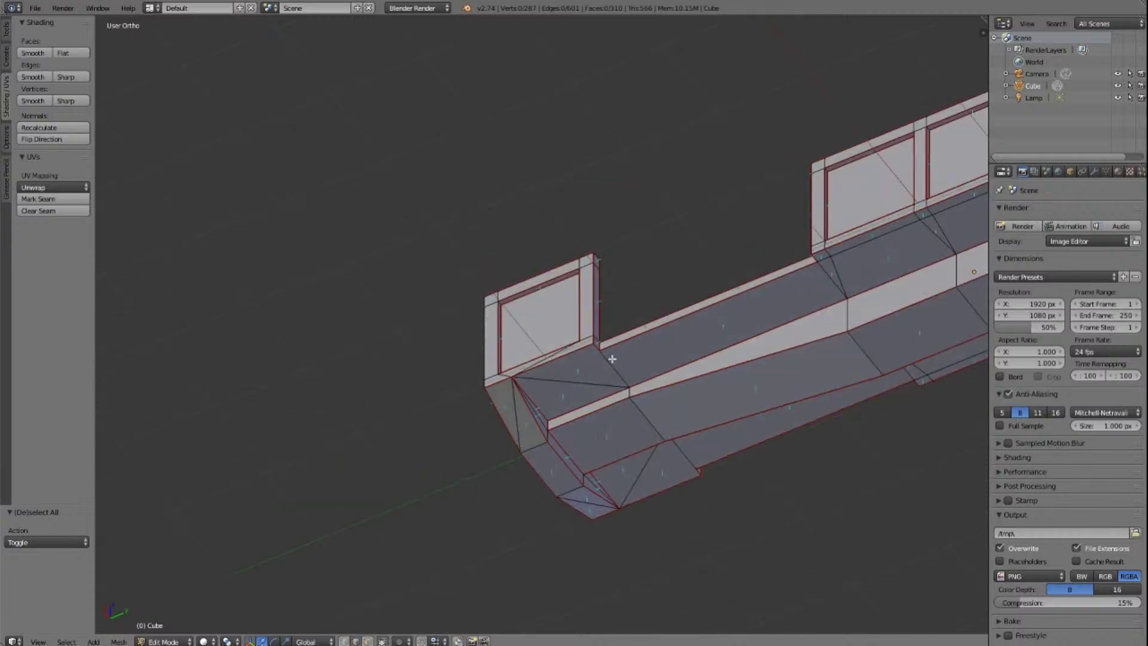
{"action": "key", "text": "KP_4"}
{"action": "key", "text": "KP_4"}
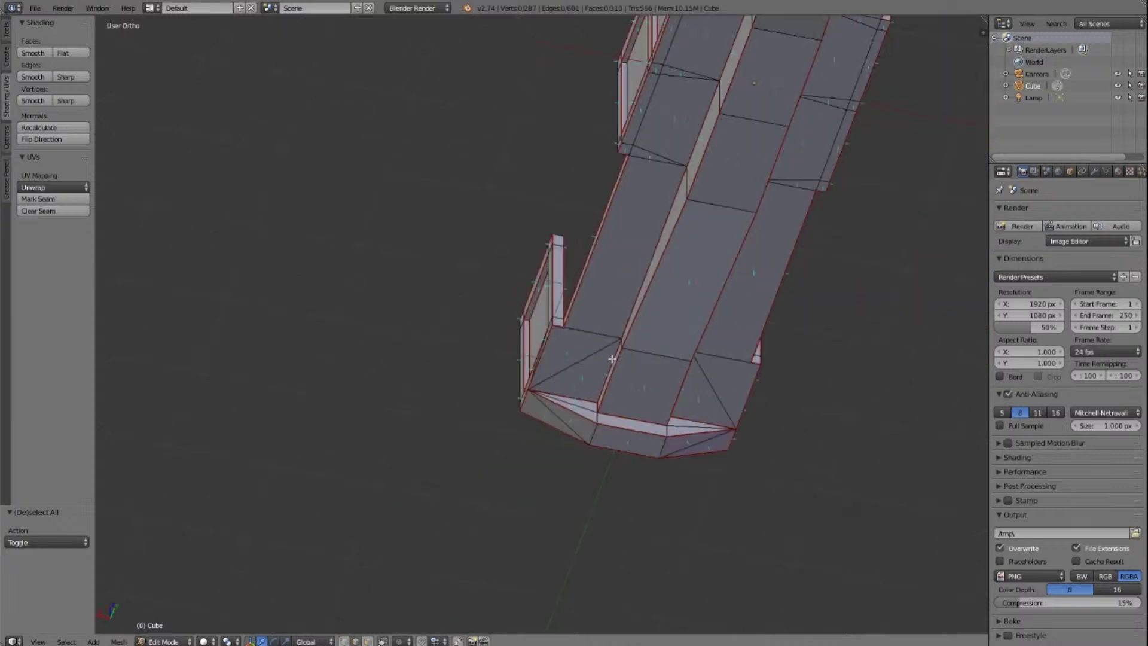
{"action": "key", "text": "KP_6"}
{"action": "key", "text": "KP_6"}
{"action": "key", "text": "KP_2"}
{"action": "key", "text": "KP_2"}
{"action": "middle_click_drag", "start_coordinate": [612, 359], "coordinate": [612, 359]}
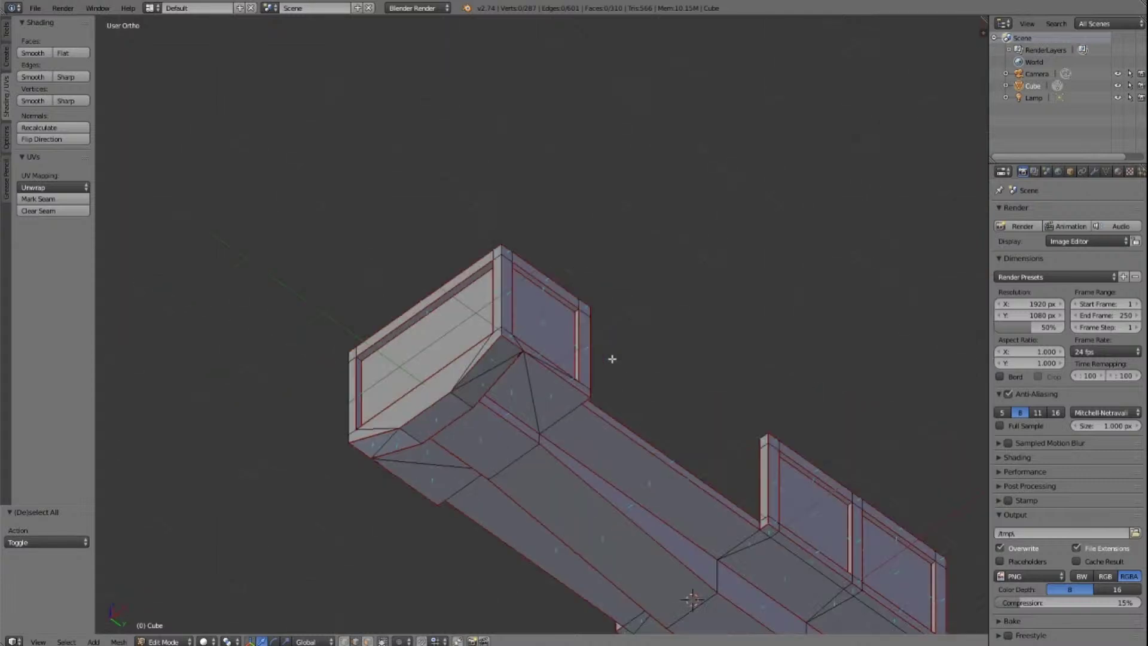
Step: Examine the full length of the wagon's underside and both end sections from opposite sides for edges without seams
{"action": "middle_click_drag", "start_coordinate": [613, 358], "coordinate": [612, 359]}
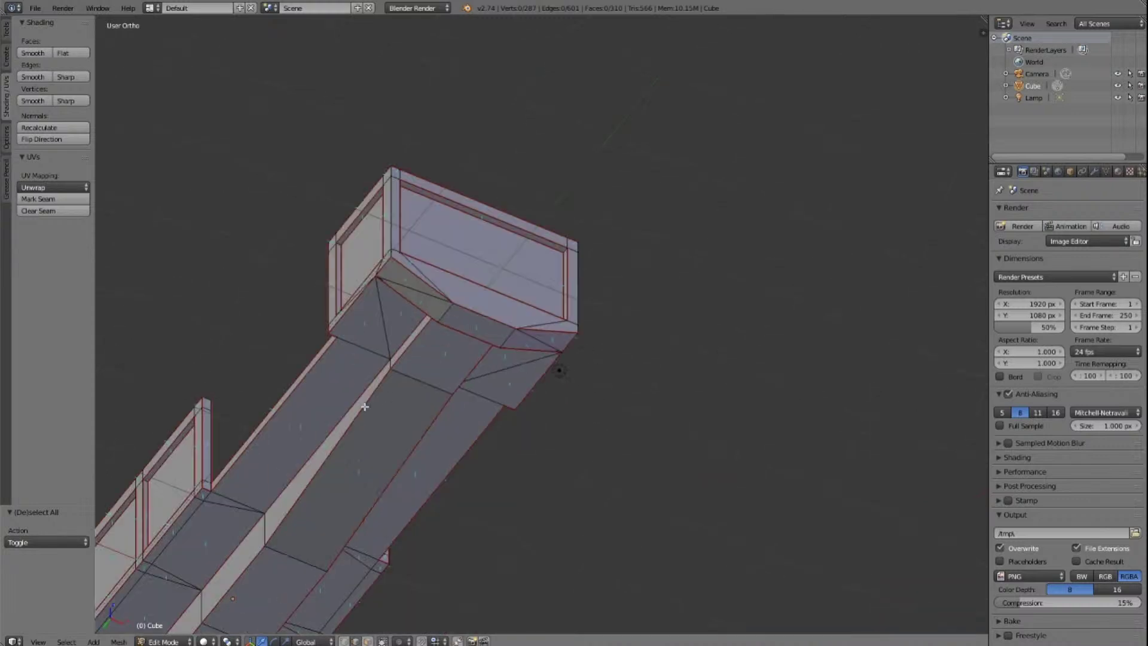
{"action": "scroll", "coordinate": [358, 389], "scroll_direction": "down", "scroll_amount": 5}
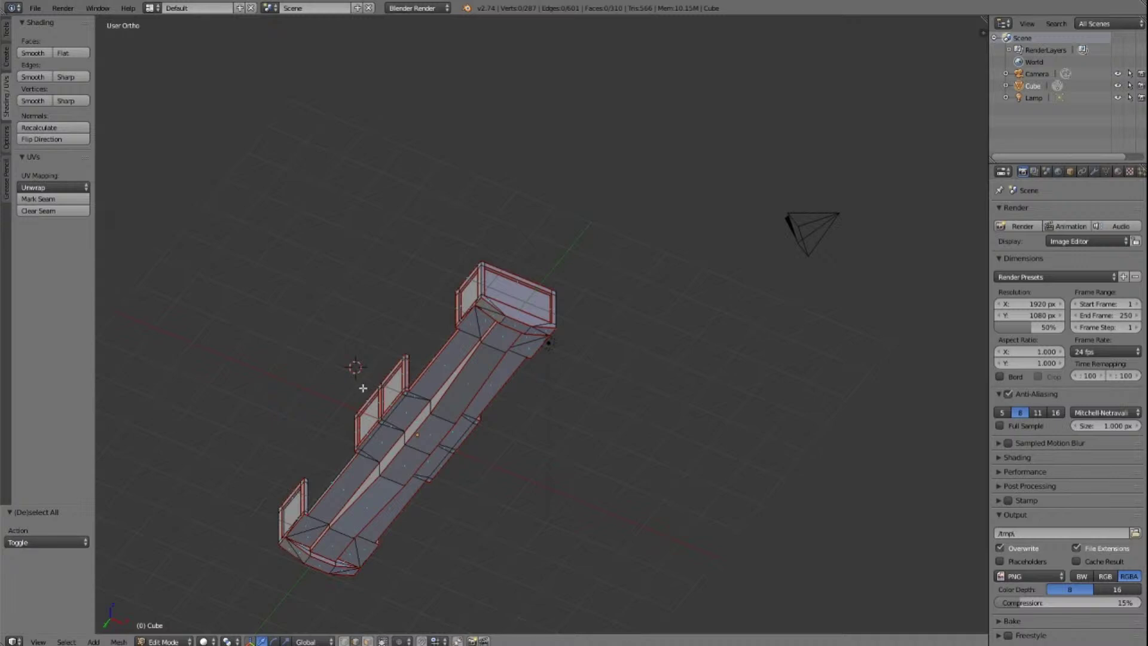
{"action": "key", "text": "KP_6"}
{"action": "key", "text": "KP_6"}
{"action": "key", "text": "KP_6"}
{"action": "key", "text": "KP_6"}
{"action": "key", "text": "KP_6"}
{"action": "key", "text": "KP_6"}
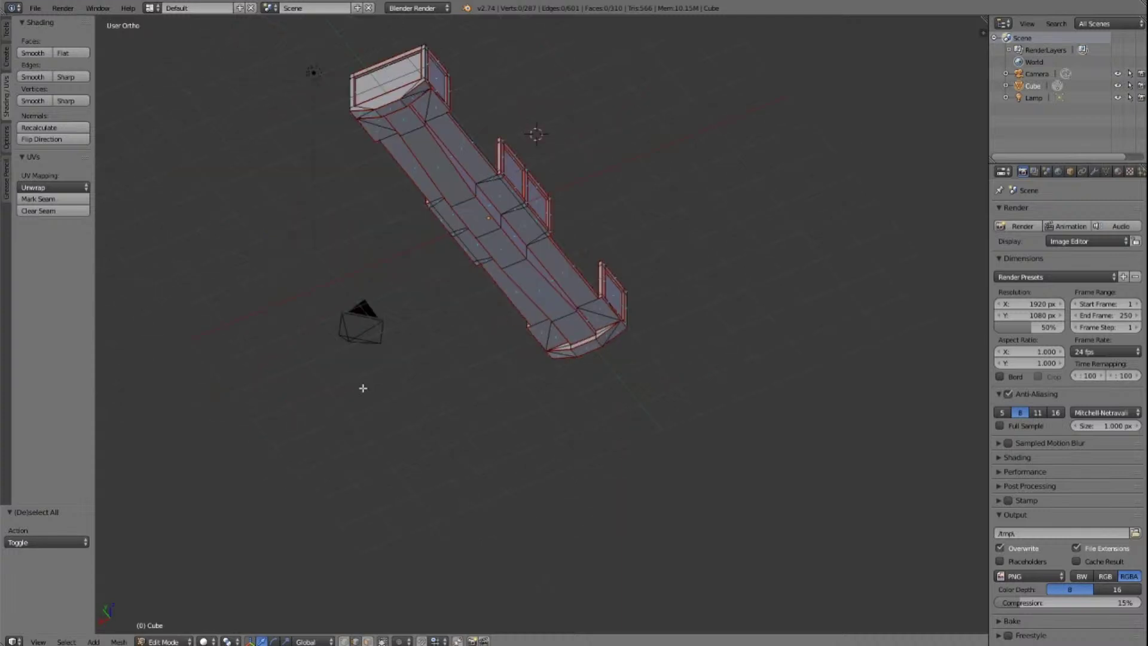
{"action": "key", "text": "ctrl+KP_8"}
{"action": "key", "text": "ctrl+KP_8"}
{"action": "key", "text": "ctrl+KP_8"}
{"action": "key", "text": "ctrl+KP_8"}
{"action": "key", "text": "ctrl+KP_8"}
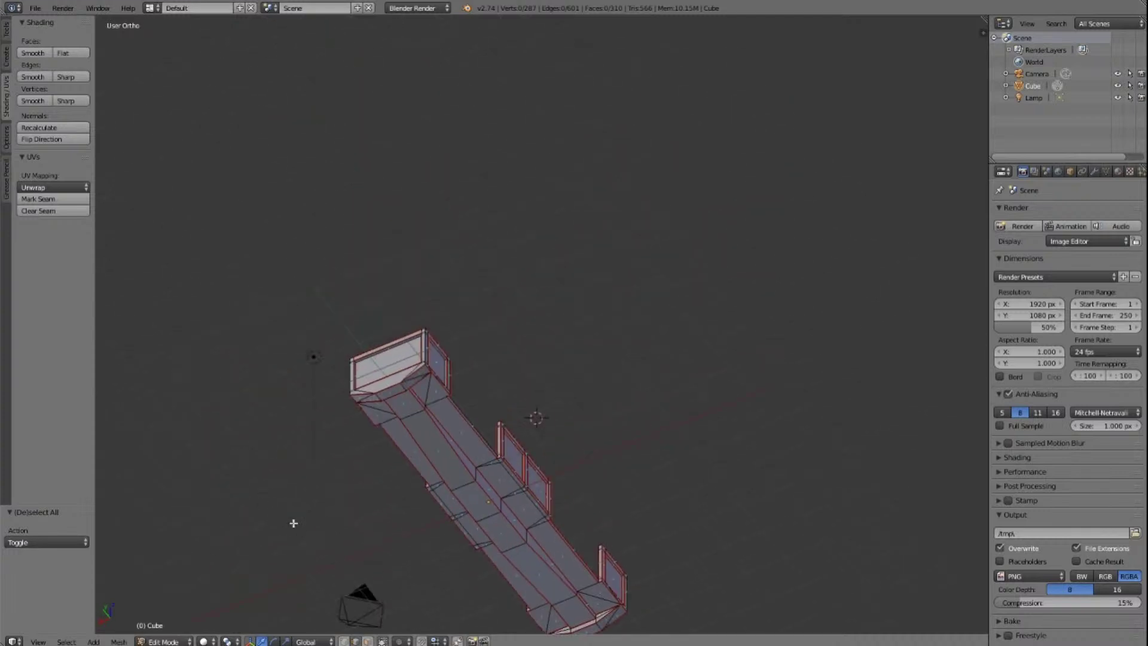
Step: Select the vertical and lower back edges of the recessed panel on the end section's side wall
{"action": "scroll", "coordinate": [293, 524], "scroll_direction": "up", "scroll_amount": 5}
{"action": "right_click", "coordinate": [302, 427]}
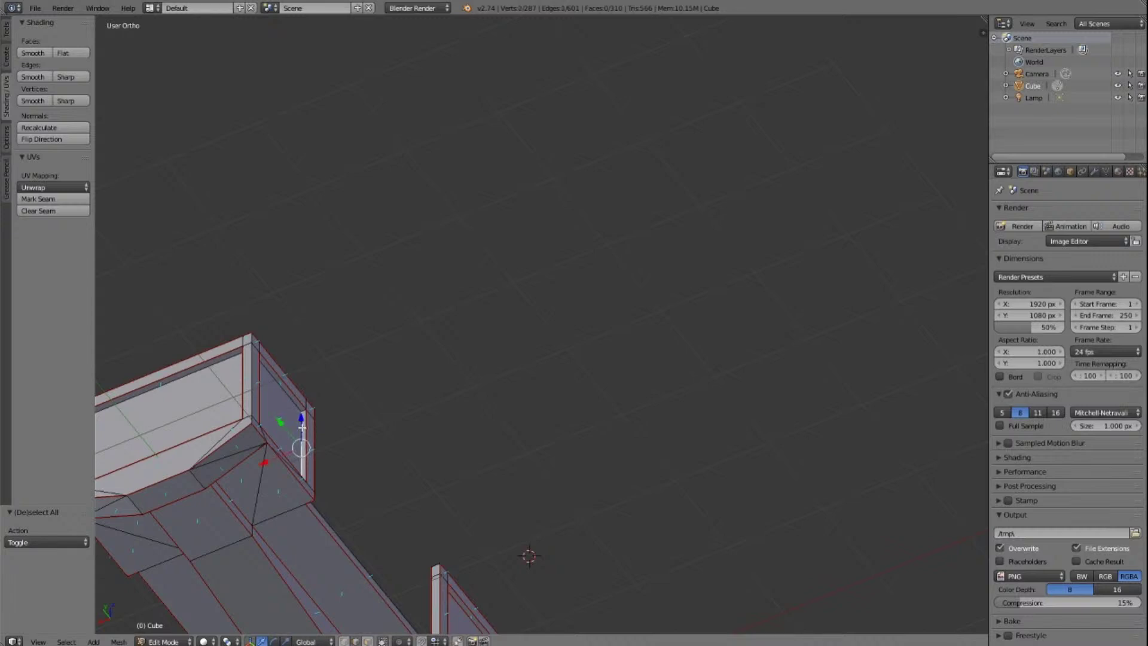
{"action": "key", "text": "KP_Decimal"}
{"action": "key", "text": "KP_4"}
{"action": "key", "text": "KP_4"}
{"action": "key", "text": "KP_4"}
{"action": "key", "text": "KP_4"}
{"action": "key", "text": "KP_4"}
{"action": "key", "text": "KP_4"}
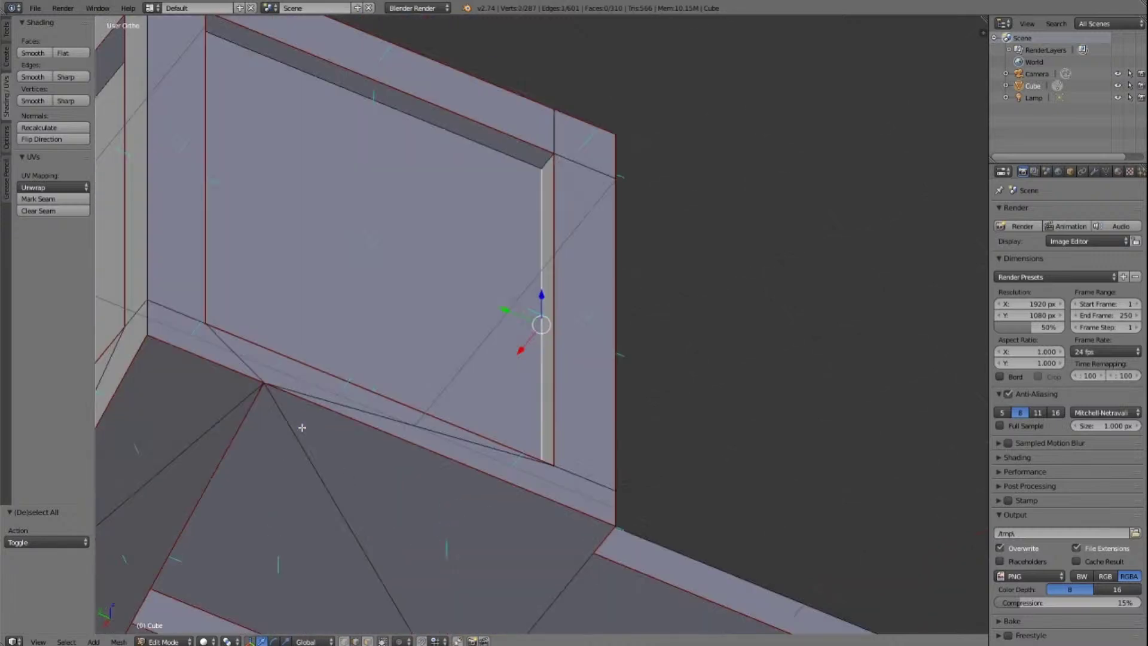
{"action": "scroll", "coordinate": [302, 427], "scroll_direction": "down", "scroll_amount": 4}
{"action": "key", "text": "KP_8"}
{"action": "key", "text": "KP_8"}
{"action": "key", "text": "KP_8"}
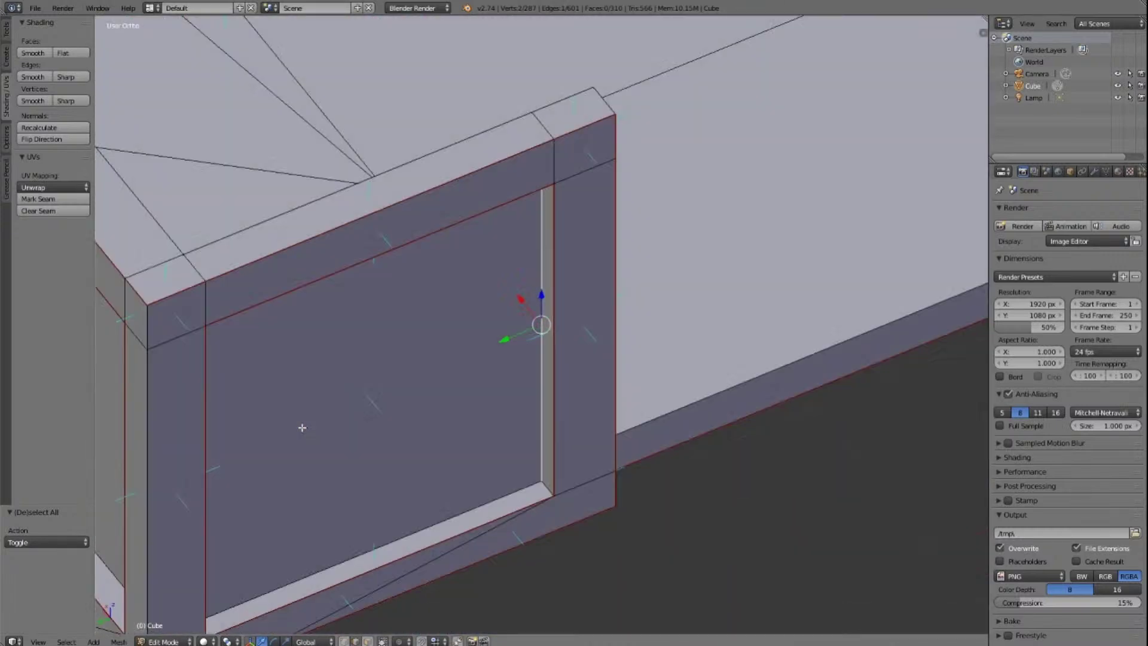
{"action": "key", "text": "KP_4"}
{"action": "key", "text": "KP_4"}
{"action": "key", "text": "ctrl+KP_6"}
{"action": "key", "text": "ctrl+KP_8"}
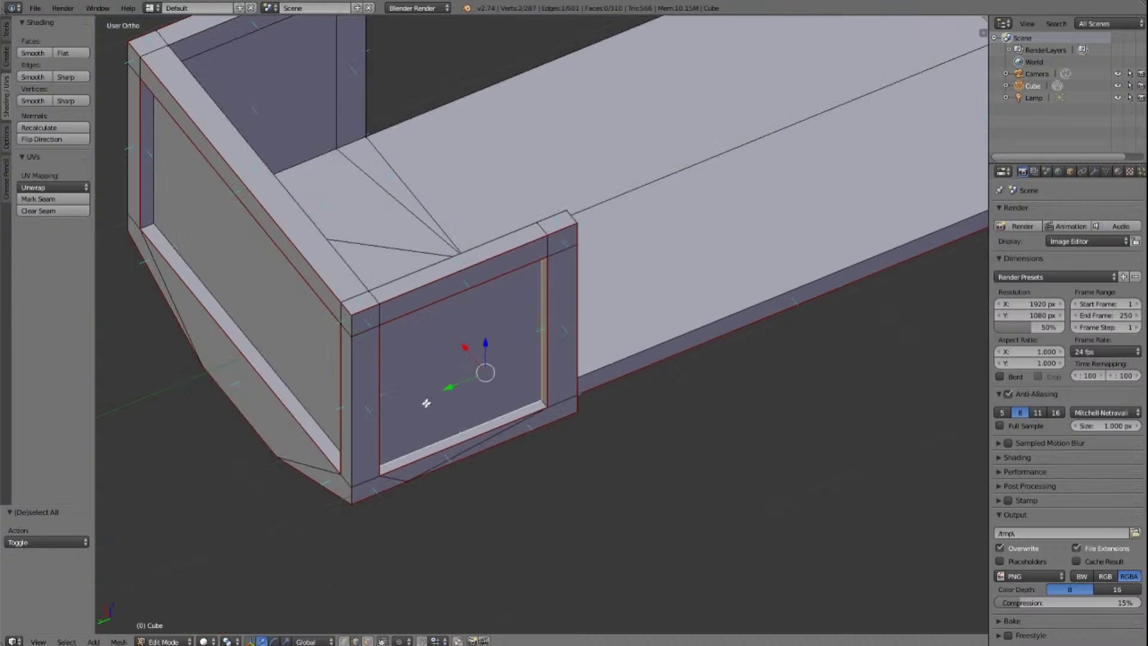
{"action": "right_click", "coordinate": [542, 401], "text": "shift"}
Step: Complete the selection of the recessed side panel's back edges, mark them as seams, and deselect everything
{"action": "key", "text": "KP_2"}
{"action": "key", "text": "KP_2"}
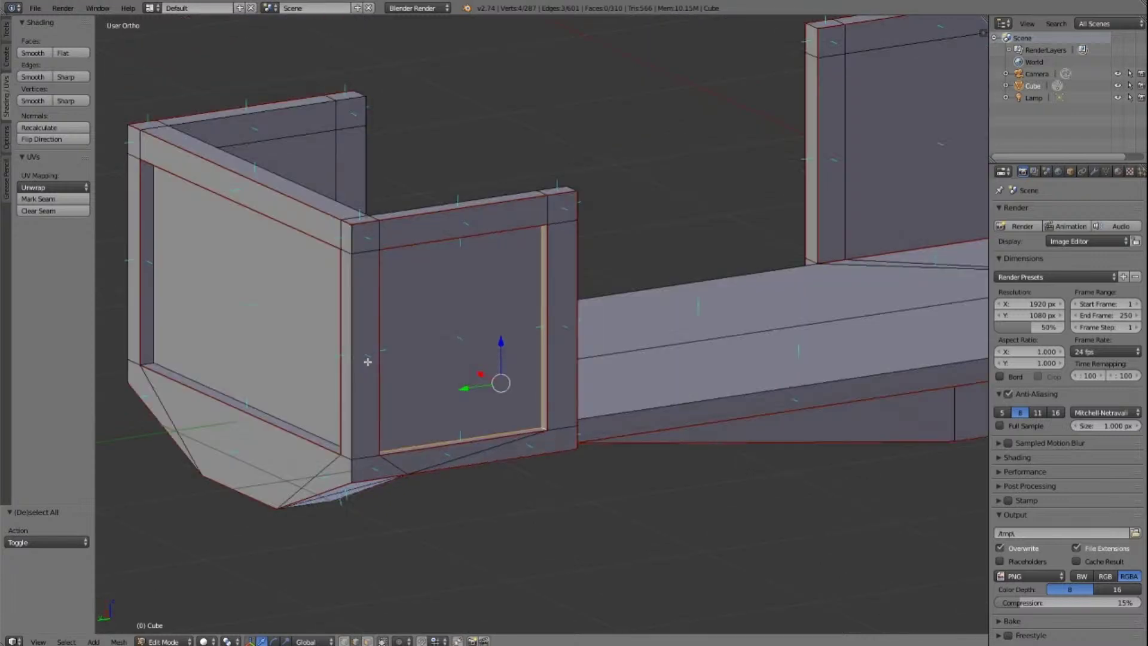
{"action": "key", "text": "KP_8"}
{"action": "key", "text": "KP_8"}
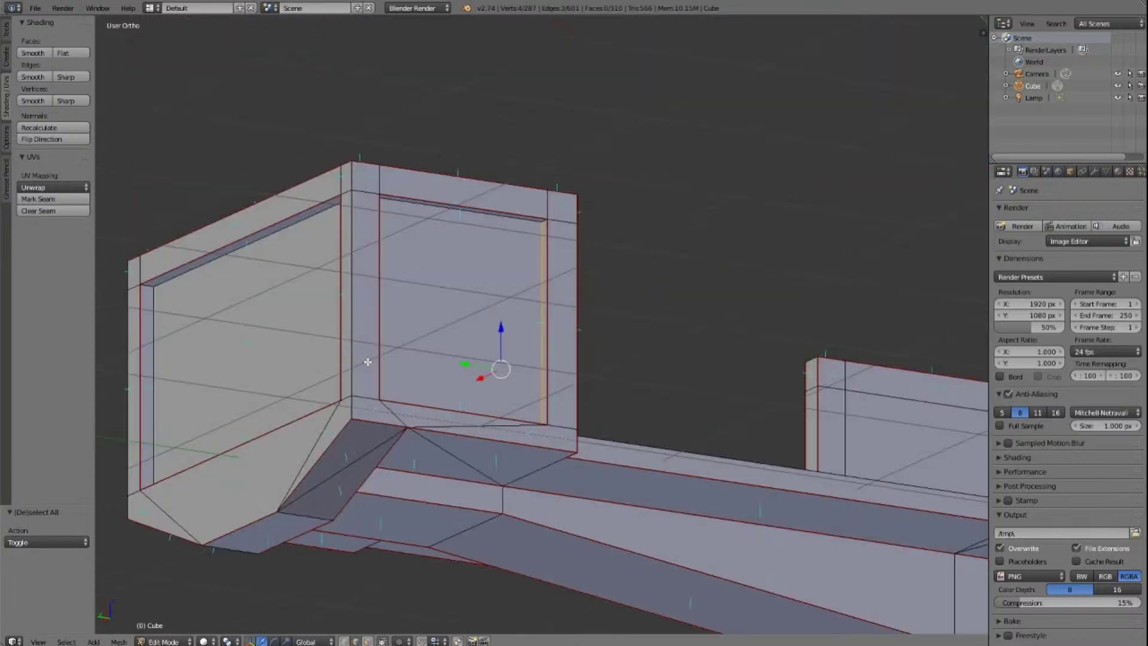
{"action": "key", "text": "KP_8"}
{"action": "key", "text": "KP_8"}
{"action": "key", "text": "KP_4"}
{"action": "key", "text": "KP_4"}
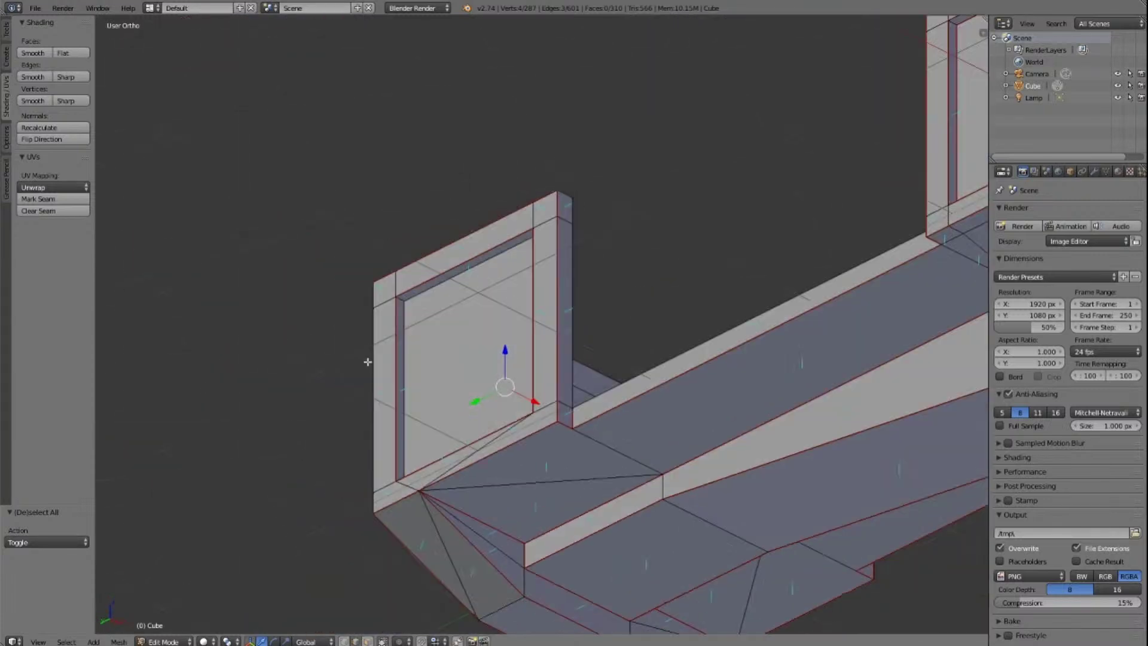
{"action": "right_click", "coordinate": [466, 308]}
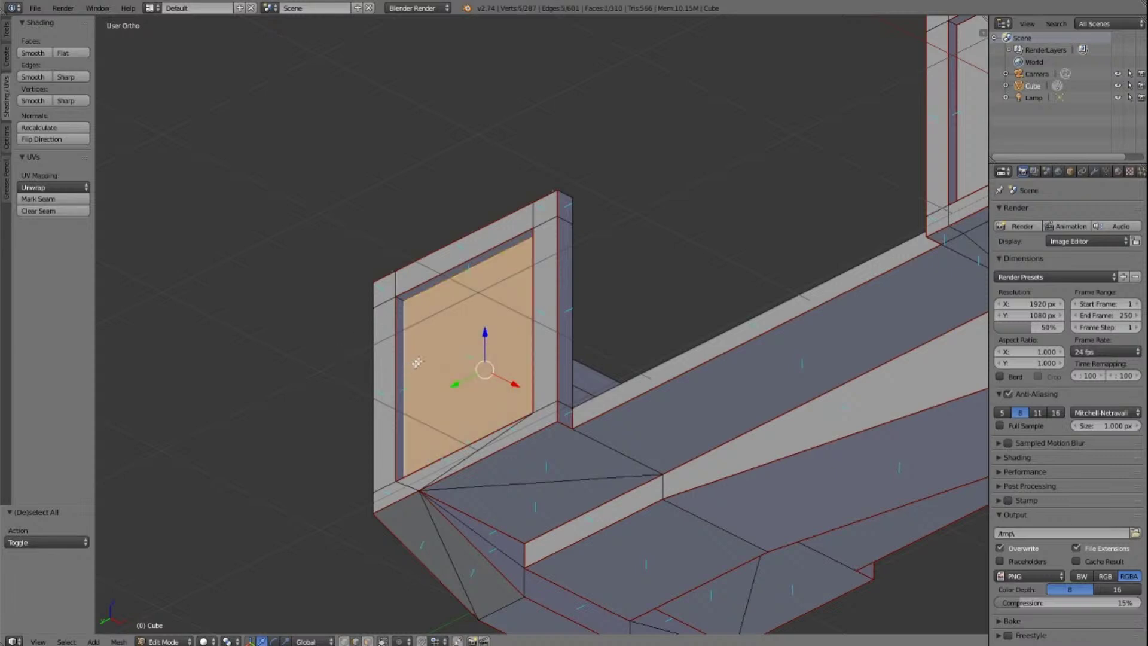
{"action": "left_click", "coordinate": [38, 199]}
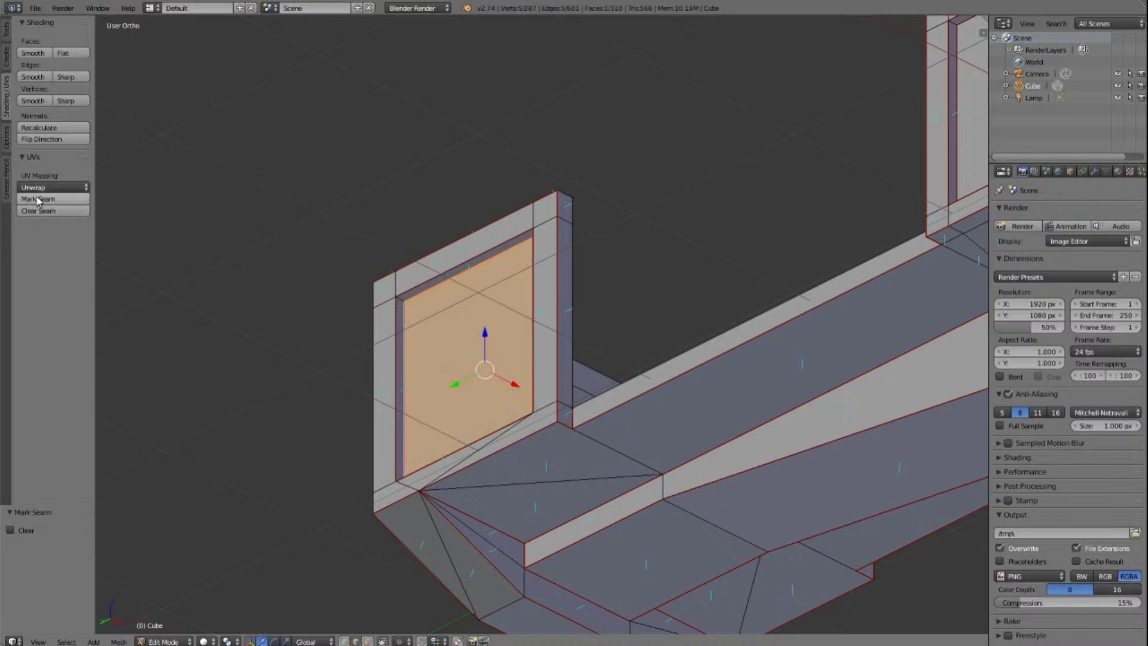
{"action": "key", "text": "a"}
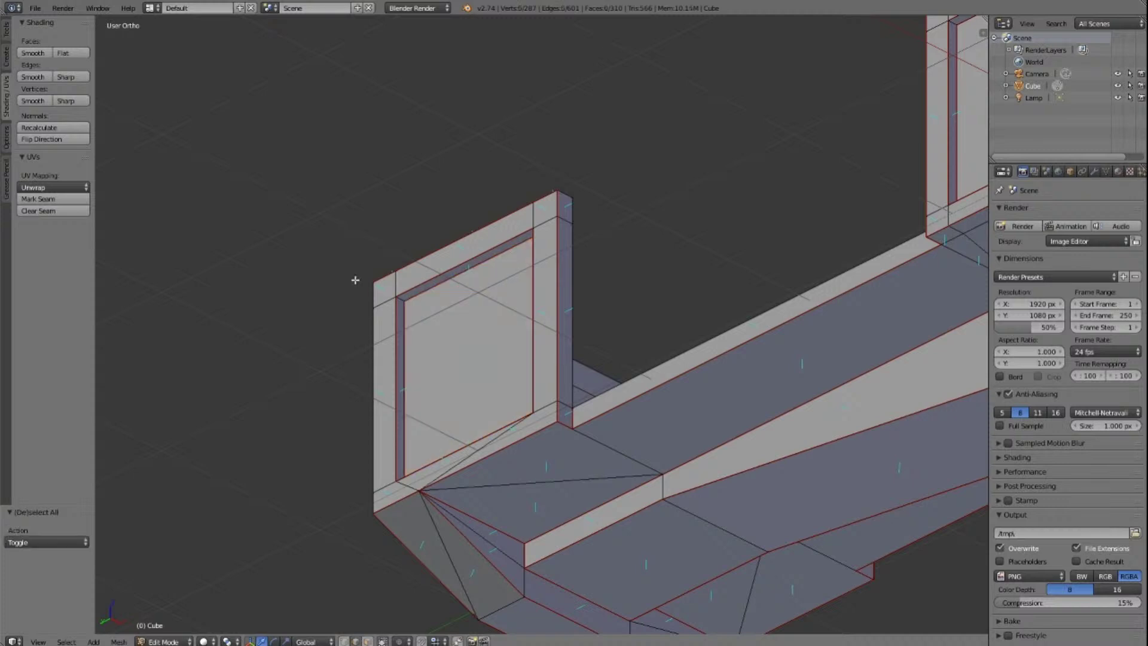
{"action": "middle_click_drag", "start_coordinate": [355, 280], "coordinate": [330, 318]}
{"action": "scroll", "coordinate": [330, 318], "scroll_direction": "up", "scroll_amount": 2}
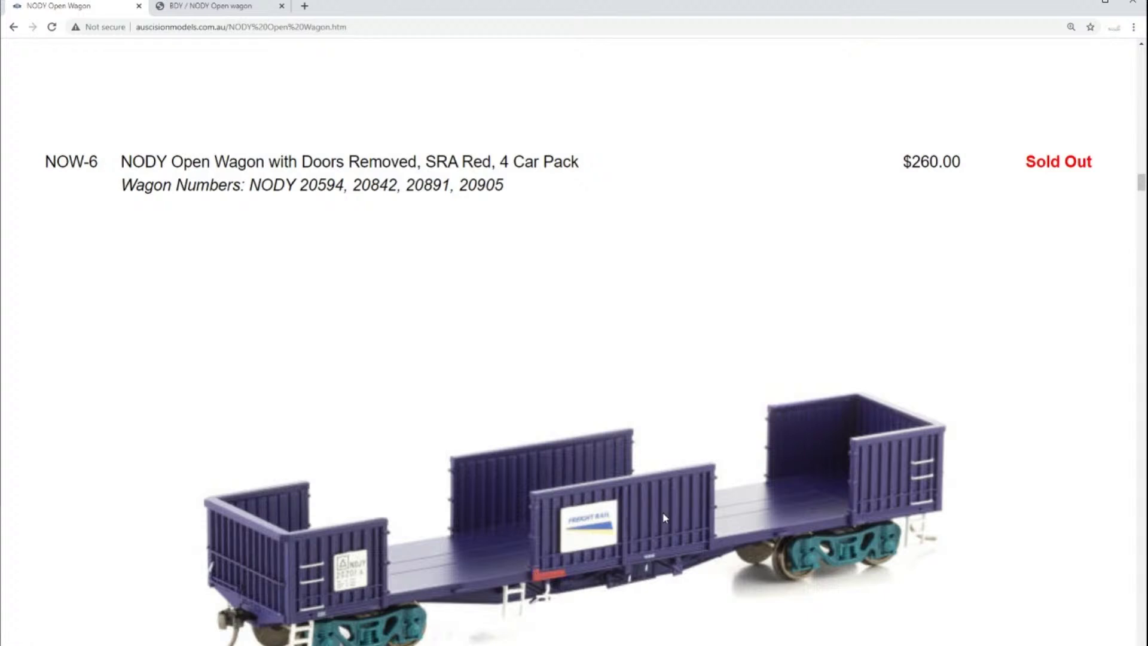
Step: Review the open wagon and coil steel wagon model variants on the Auscision NODY Open Wagon page
{"action": "scroll", "coordinate": [662, 487], "scroll_direction": "down", "scroll_amount": 8}
{"action": "scroll", "coordinate": [662, 487], "scroll_direction": "down", "scroll_amount": 10}
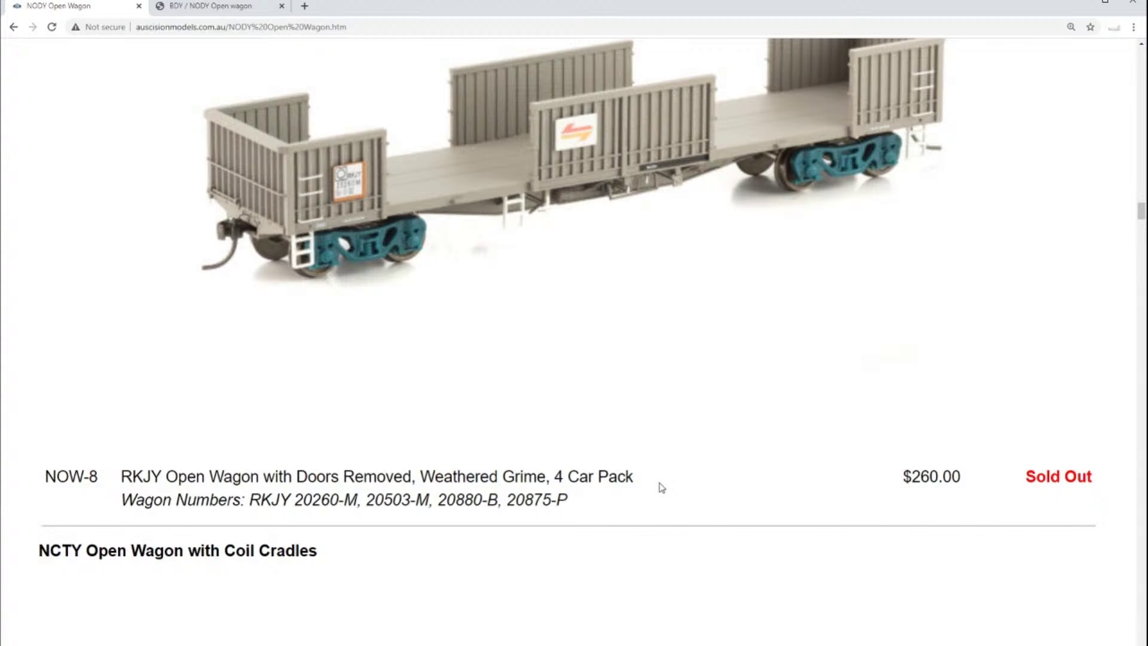
{"action": "scroll", "coordinate": [662, 487], "scroll_direction": "down", "scroll_amount": 5}
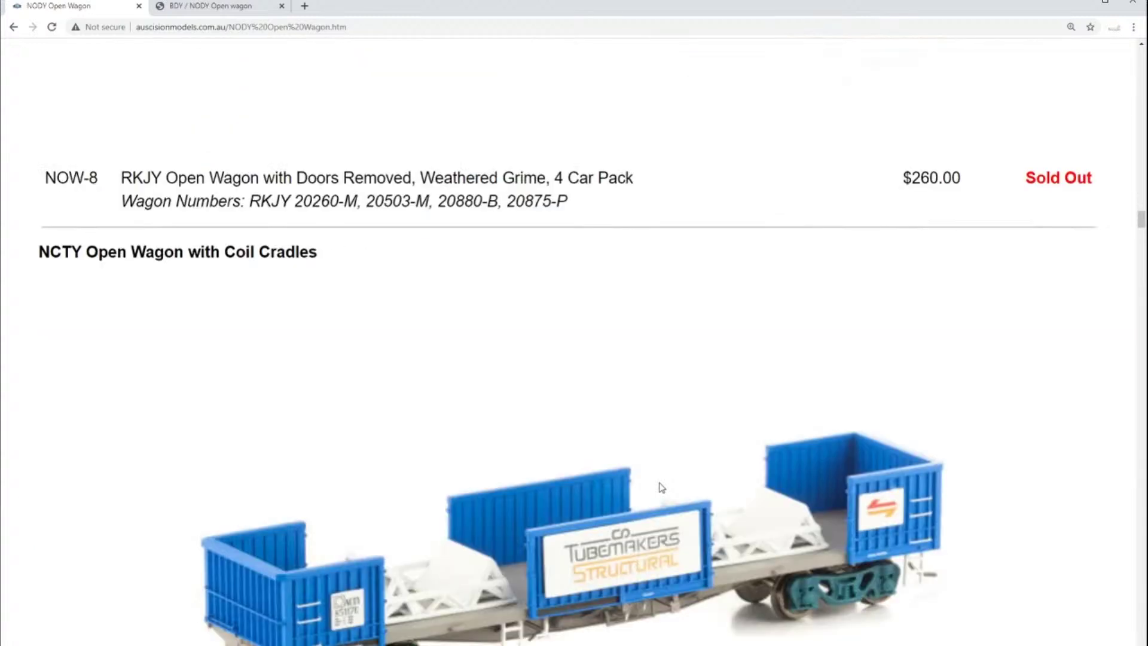
{"action": "scroll", "coordinate": [662, 488], "scroll_direction": "down", "scroll_amount": 13}
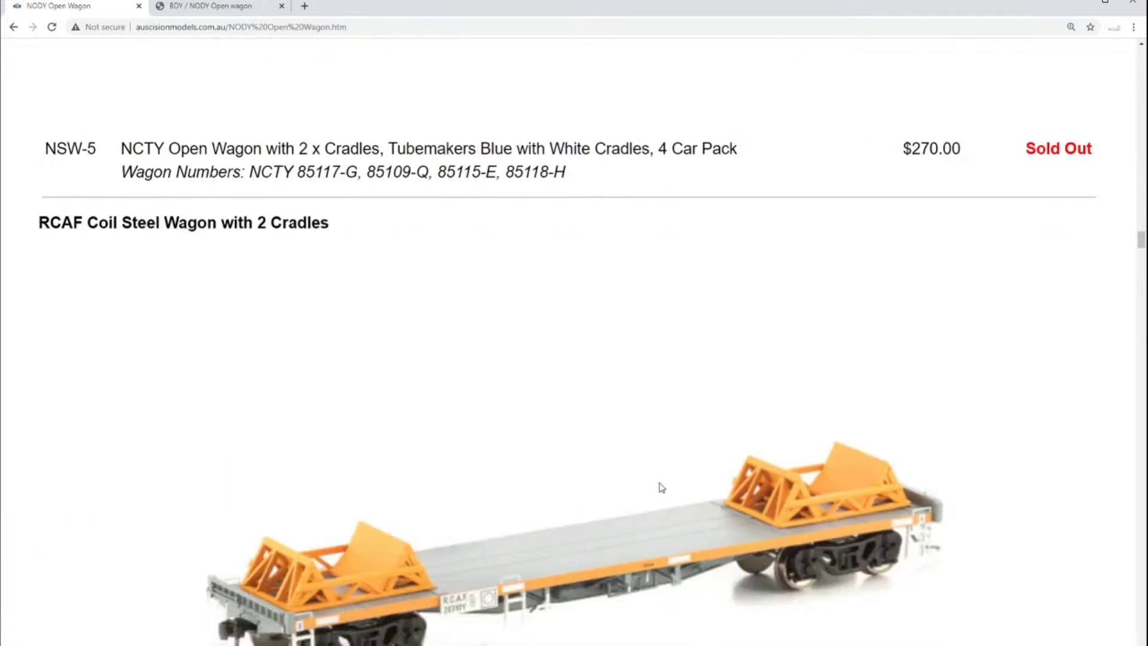
{"action": "scroll", "coordinate": [660, 487], "scroll_direction": "down", "scroll_amount": 14}
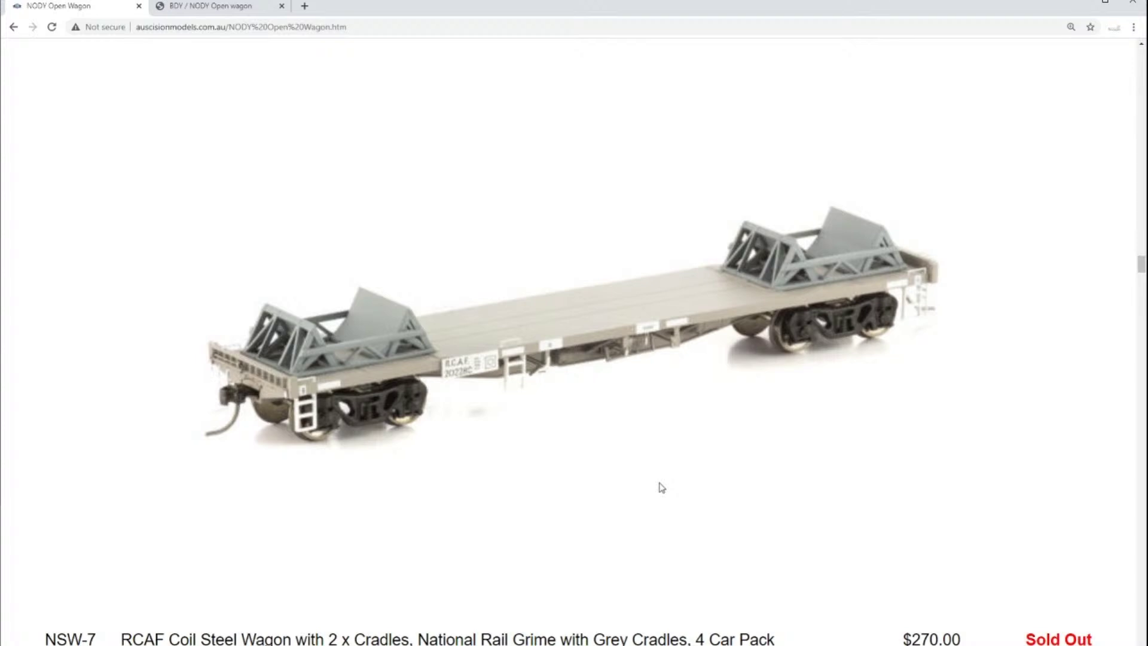
{"action": "scroll", "coordinate": [662, 487], "scroll_direction": "down", "scroll_amount": 14}
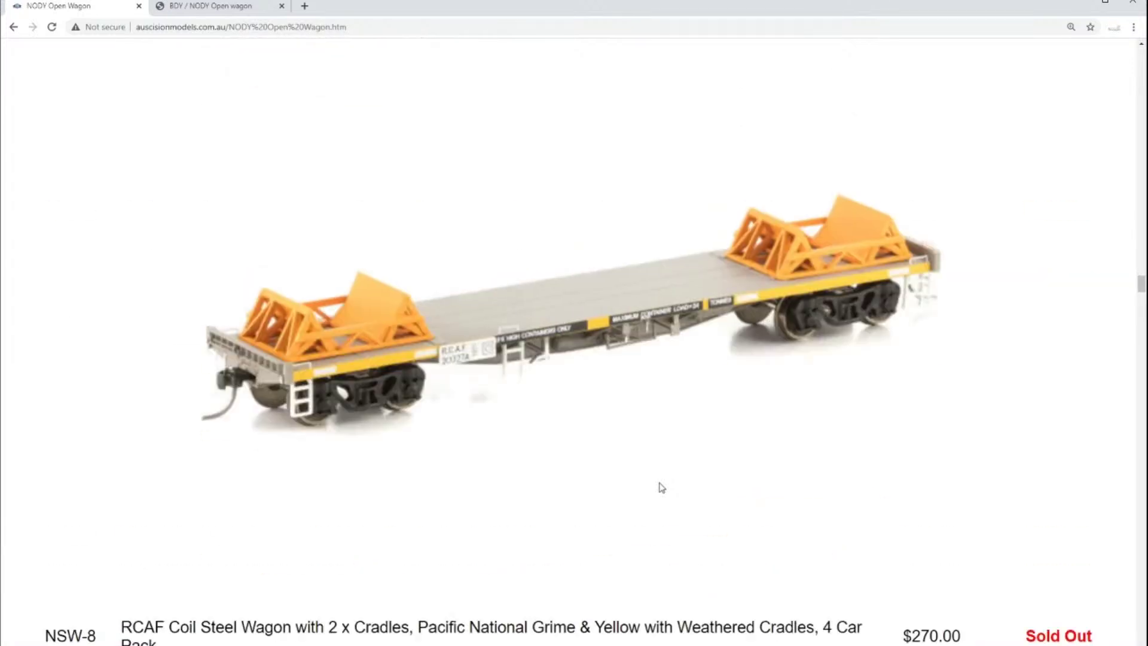
{"action": "scroll", "coordinate": [662, 487], "scroll_direction": "down", "scroll_amount": 14}
{"action": "scroll", "coordinate": [662, 488], "scroll_direction": "up", "scroll_amount": 20}
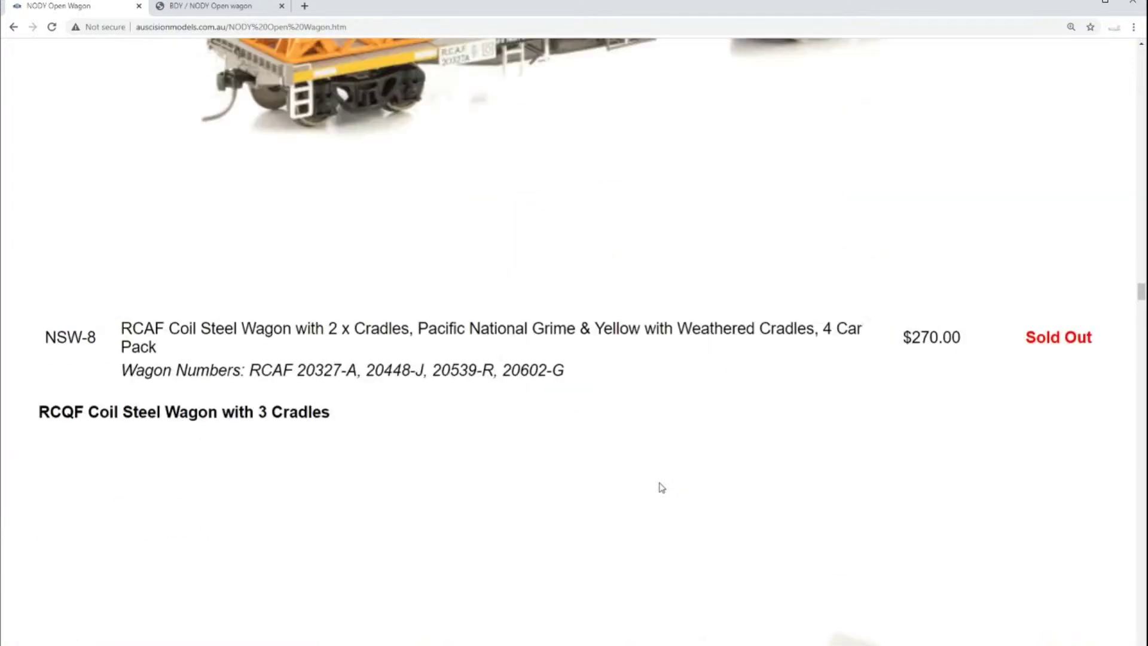
Step: Switch to the BDY / NODY Open wagon page and review its photos of the prototype wagons and their conversions
{"action": "left_click", "coordinate": [223, 8]}
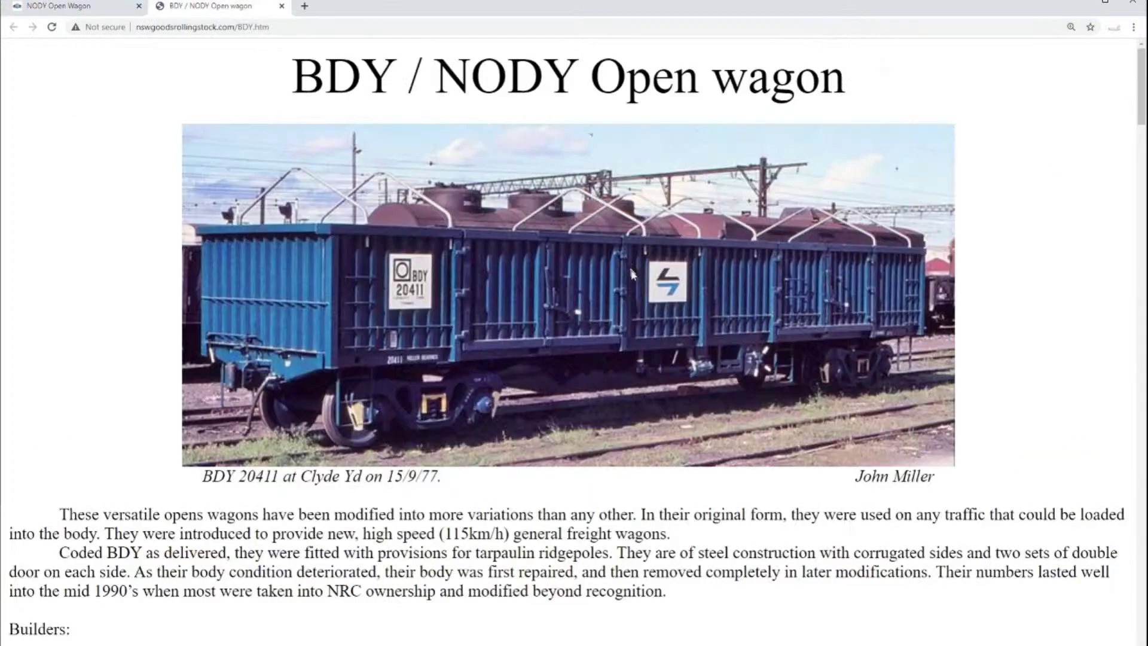
{"action": "scroll", "coordinate": [639, 272], "scroll_direction": "down", "scroll_amount": 20}
{"action": "scroll", "coordinate": [639, 272], "scroll_direction": "down", "scroll_amount": 10}
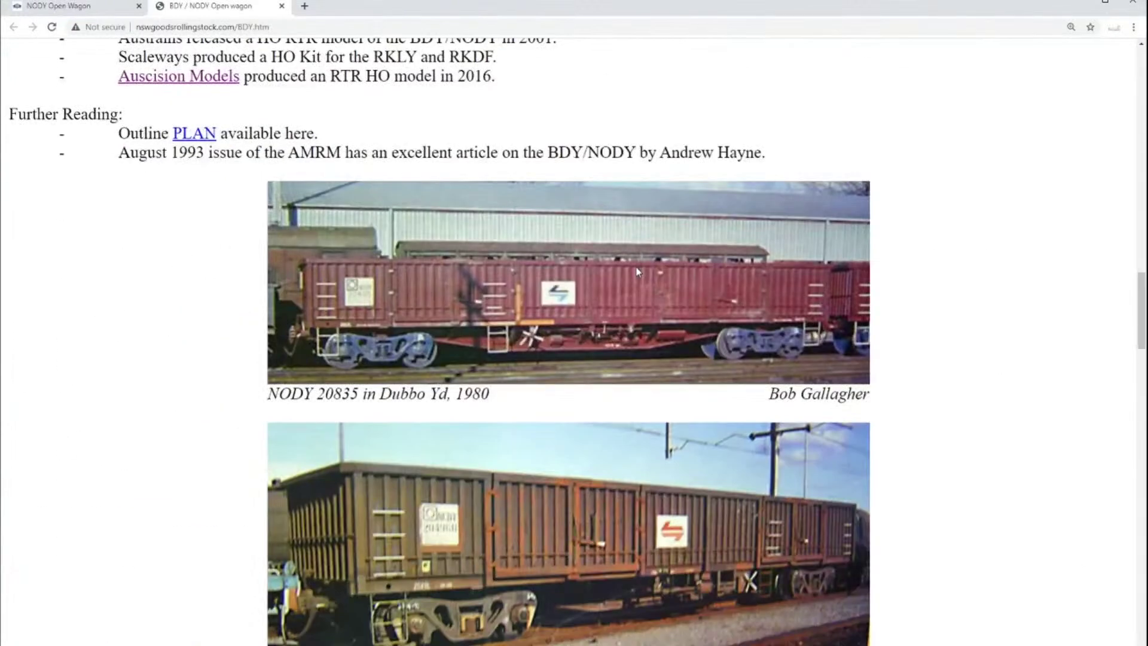
{"action": "scroll", "coordinate": [638, 272], "scroll_direction": "down", "scroll_amount": 8}
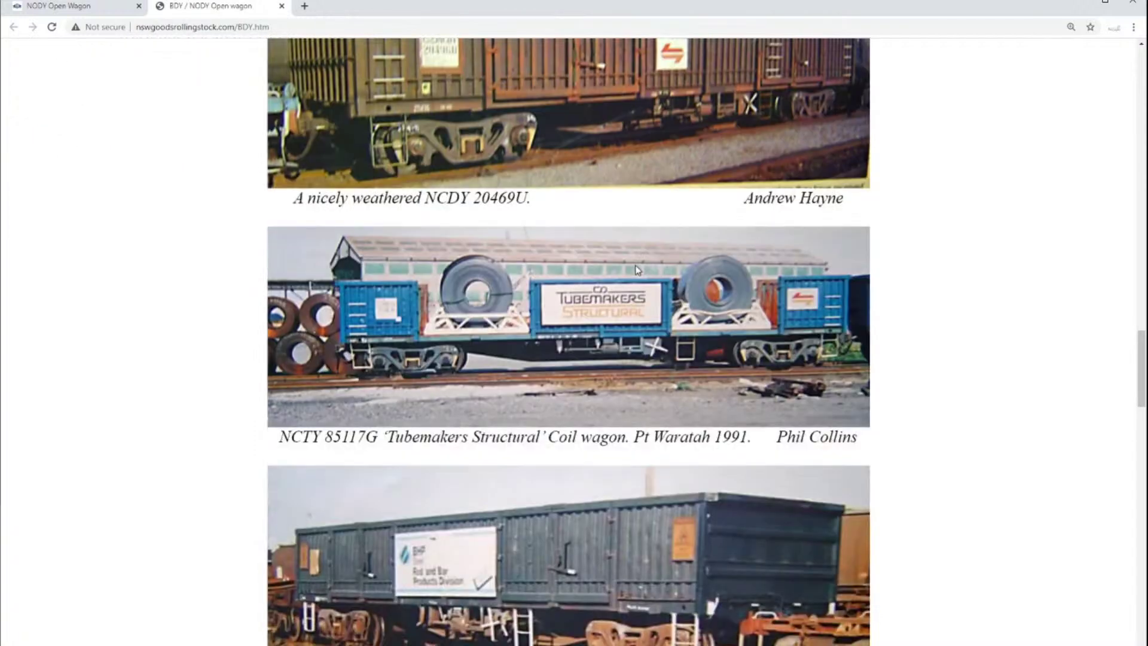
{"action": "scroll", "coordinate": [637, 270], "scroll_direction": "down", "scroll_amount": 7}
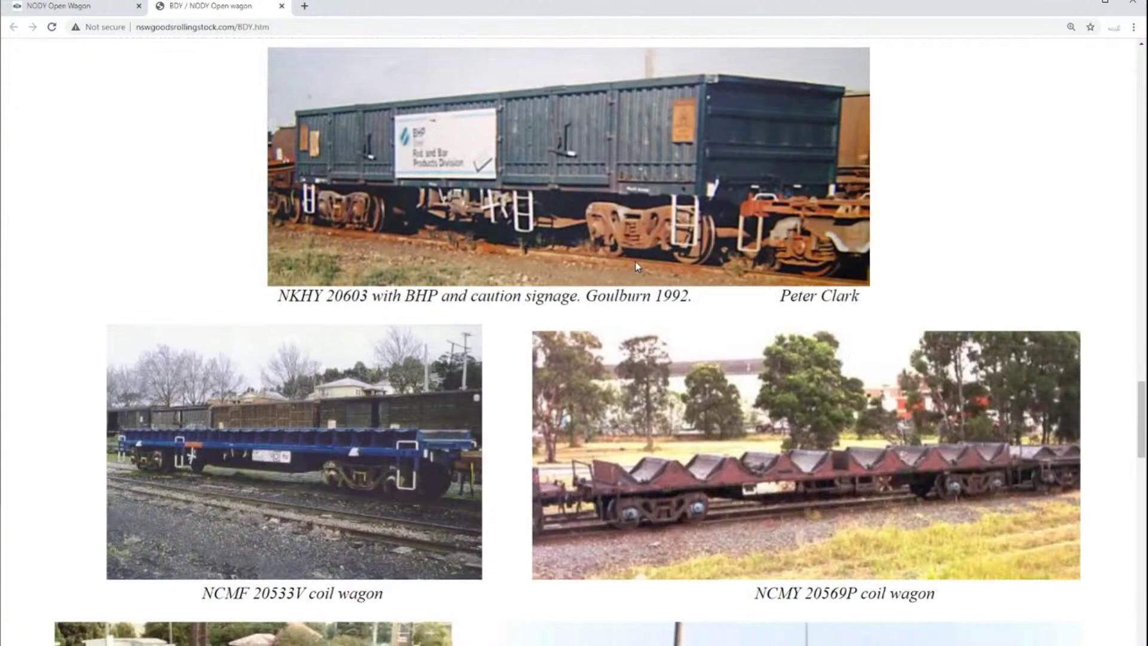
{"action": "scroll", "coordinate": [636, 266], "scroll_direction": "down", "scroll_amount": 5}
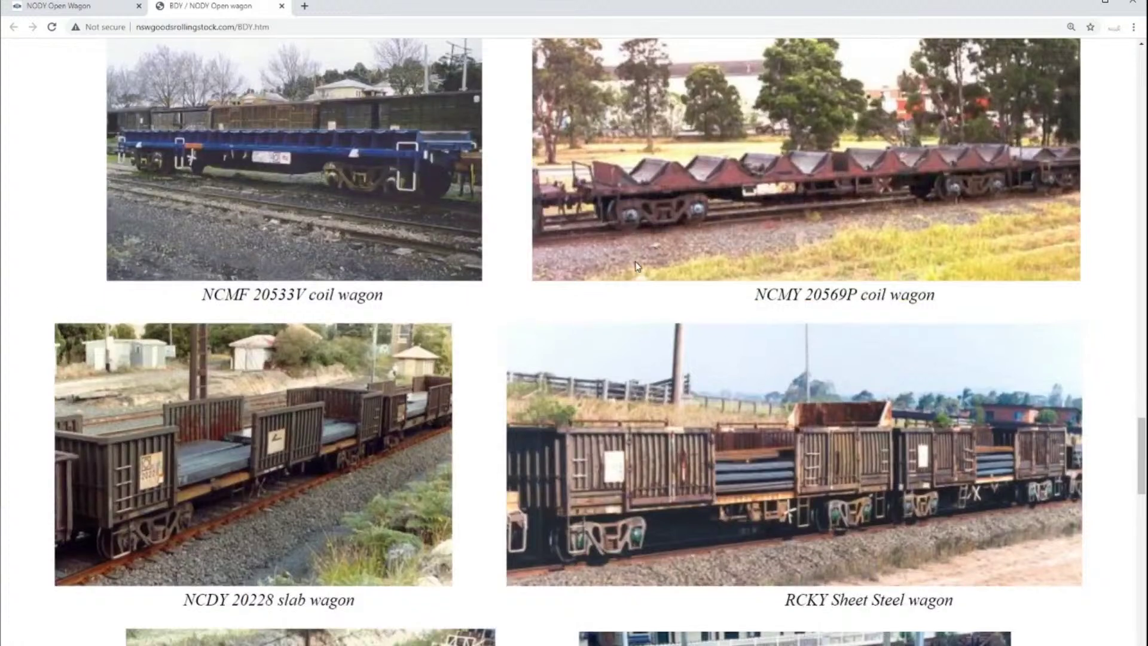
{"action": "scroll", "coordinate": [638, 267], "scroll_direction": "down", "scroll_amount": 5}
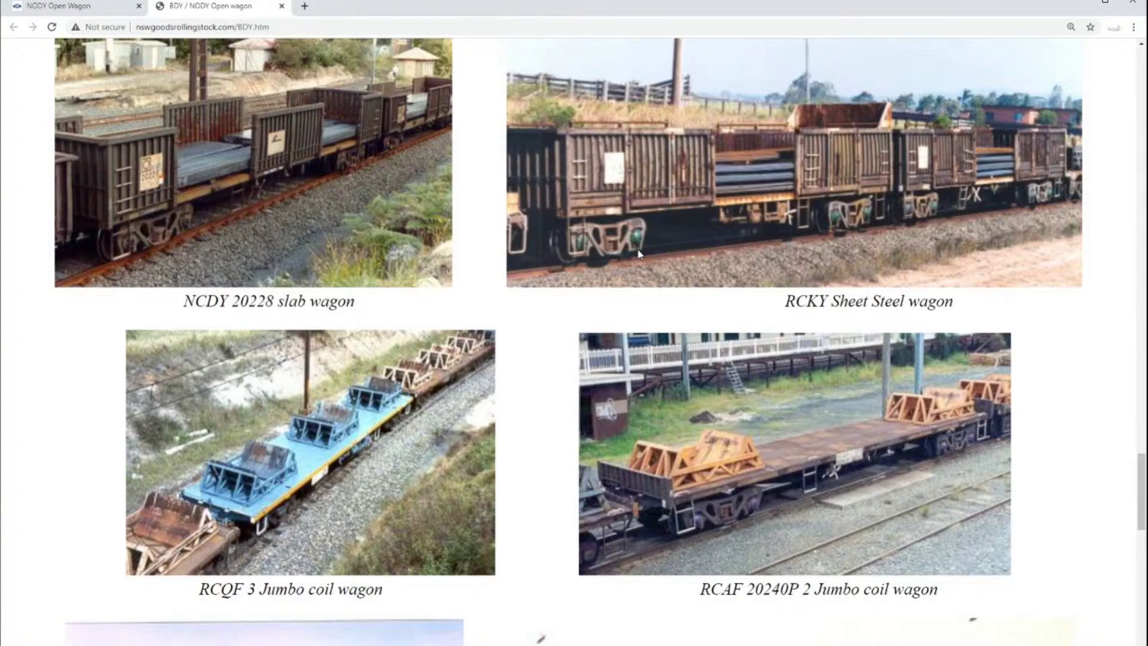
{"action": "scroll", "coordinate": [638, 254], "scroll_direction": "down", "scroll_amount": 11}
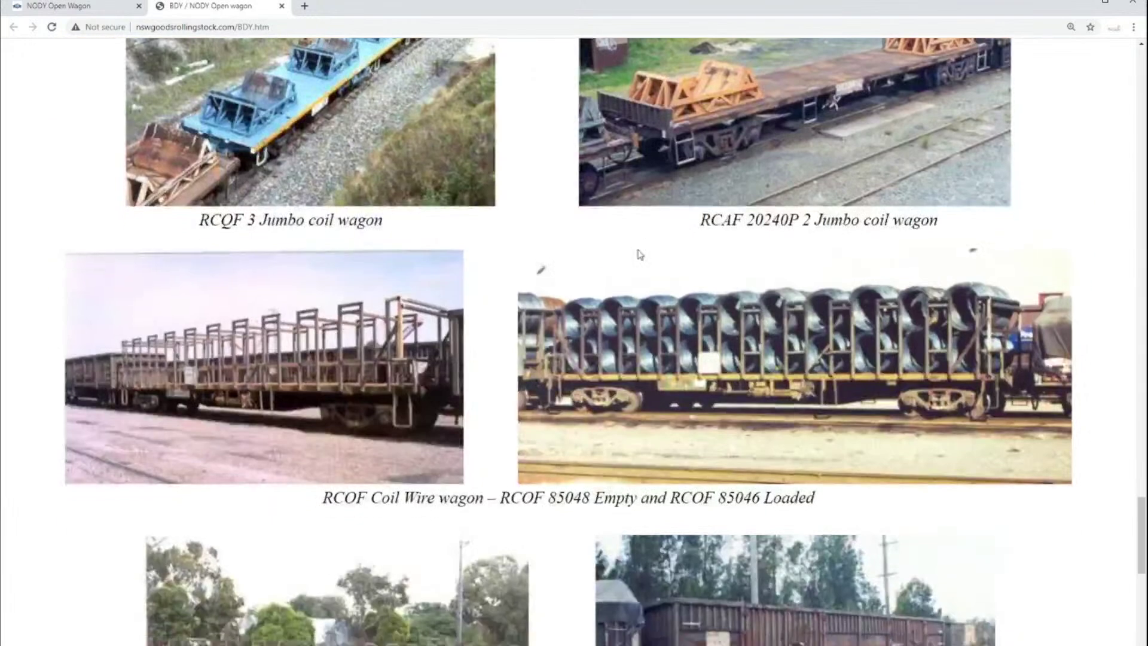
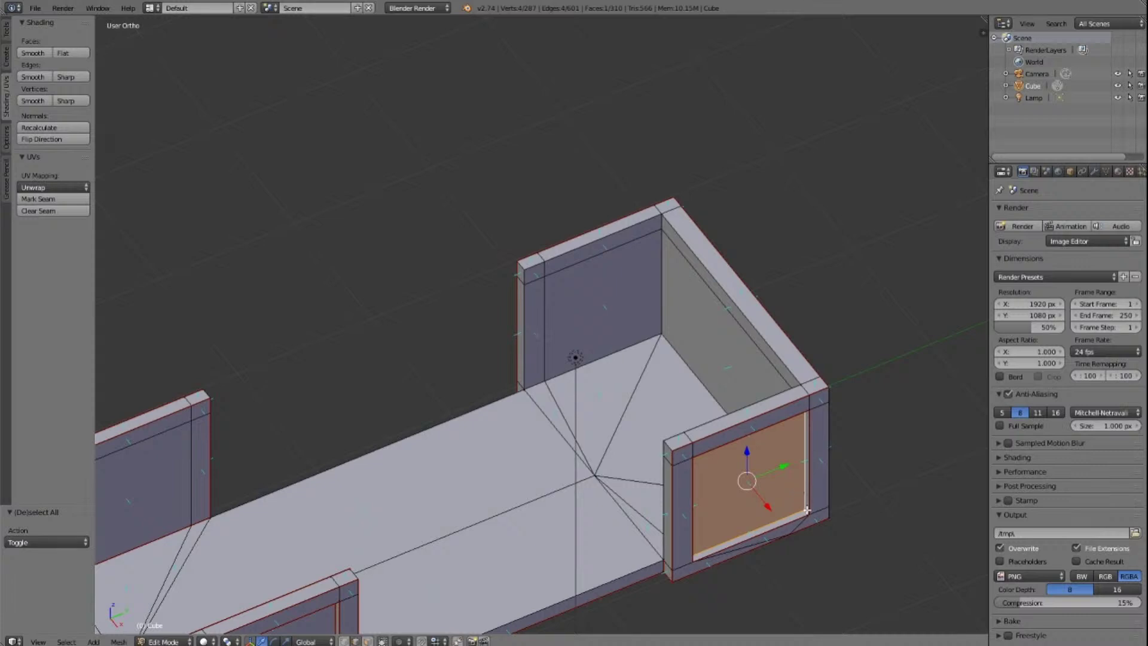
Step: Add the short lower corner edge to the side panel's selected back edges, mark them as seams, and deselect everything
{"action": "right_click", "coordinate": [808, 510], "text": "shift"}
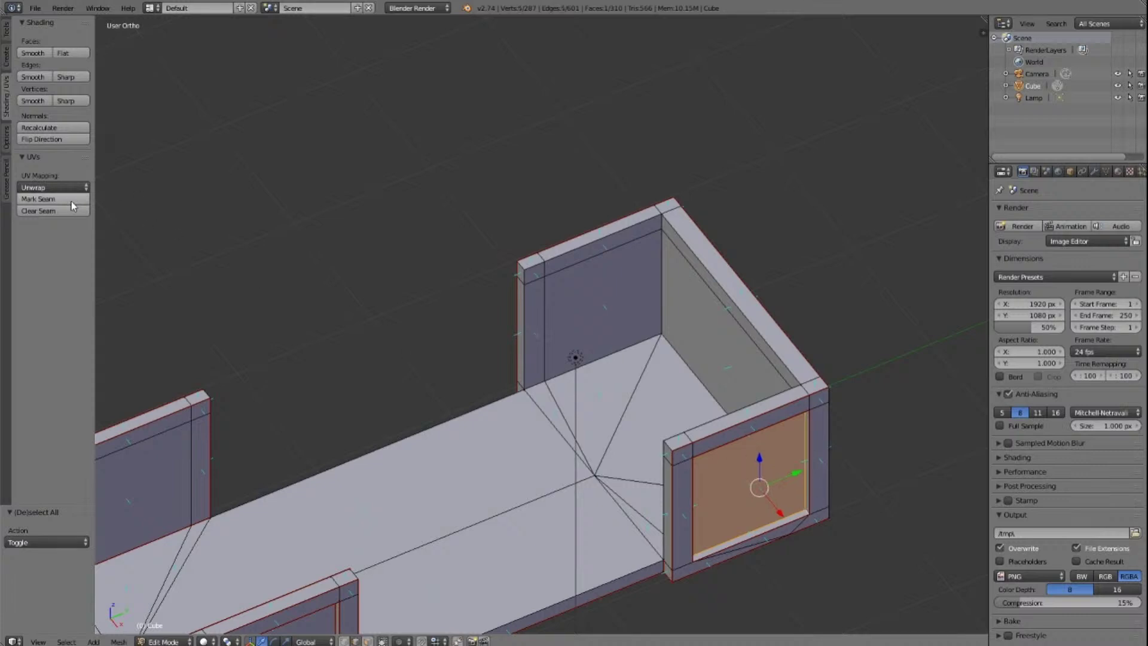
{"action": "left_click", "coordinate": [53, 196]}
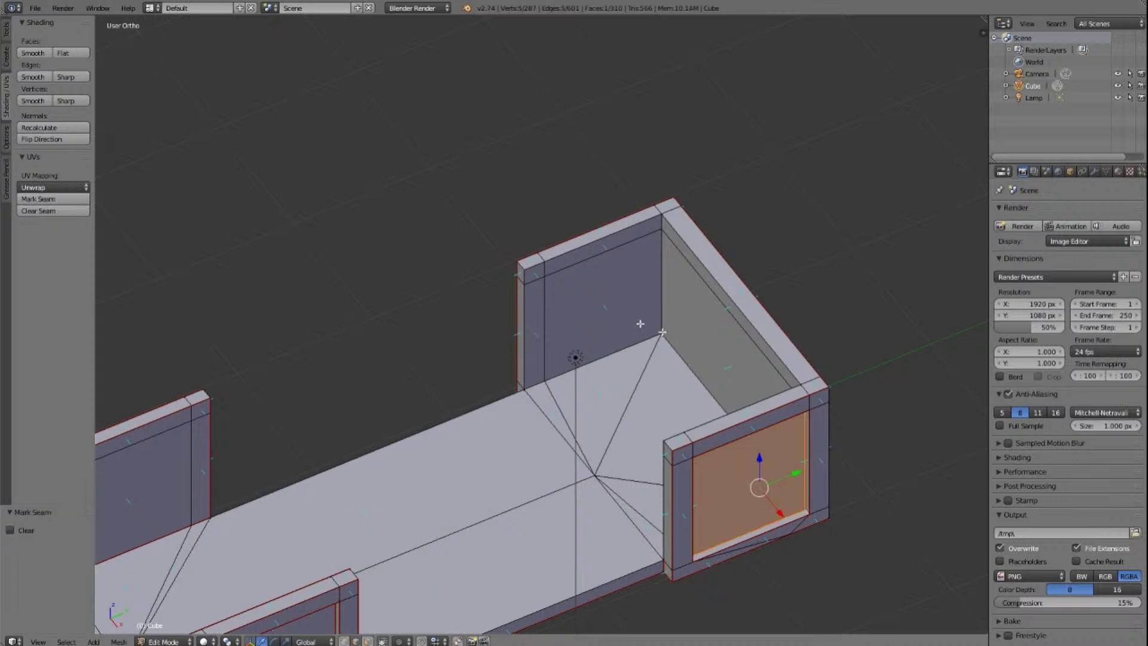
{"action": "key", "text": "a"}
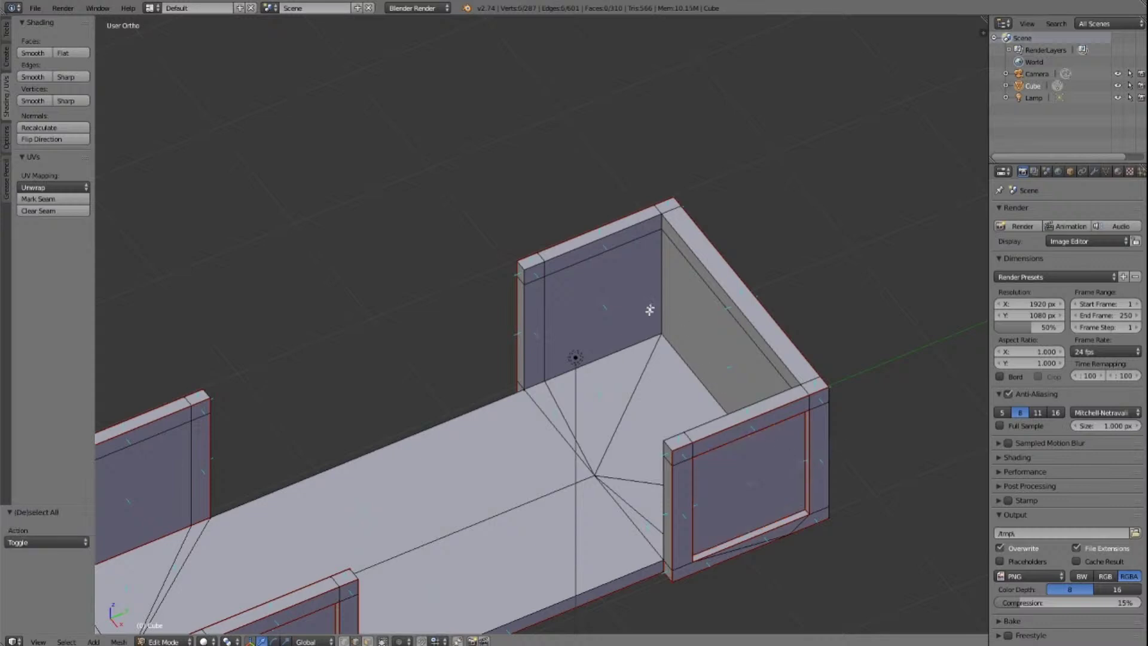
Step: Select the inner floor edges around the end section and the inner vertical edge at the side wall's open end
{"action": "right_click", "coordinate": [577, 359]}
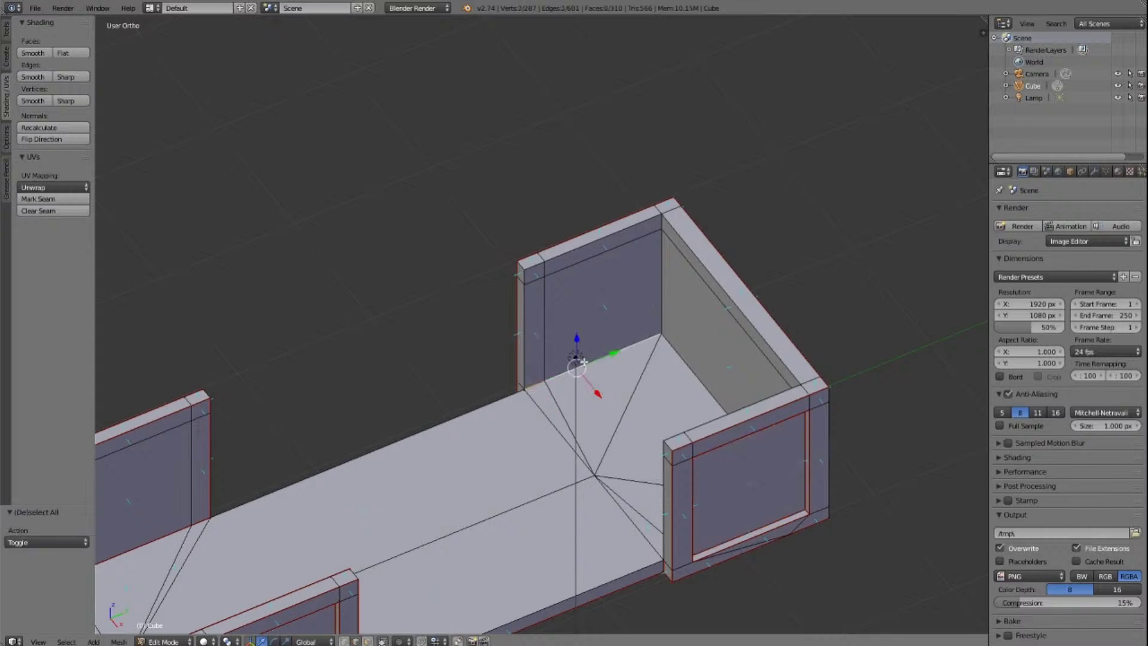
{"action": "right_click", "coordinate": [694, 359], "text": "shift"}
{"action": "middle_click_drag", "start_coordinate": [693, 359], "coordinate": [622, 377]}
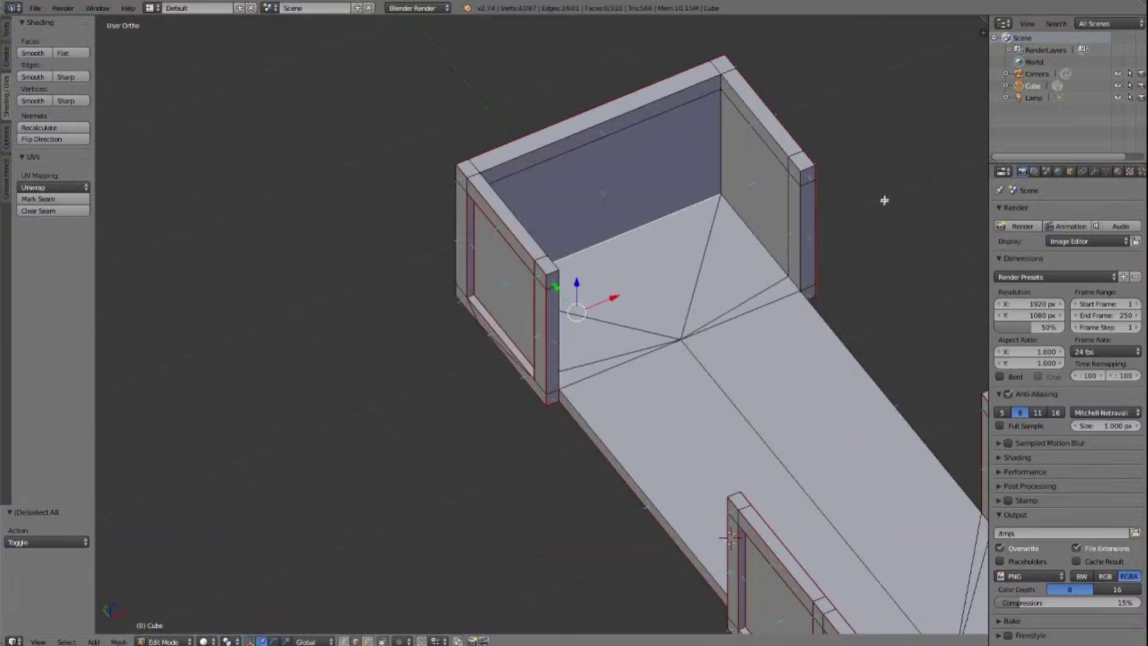
{"action": "right_click", "coordinate": [754, 218], "text": "shift"}
{"action": "right_click", "coordinate": [795, 285], "text": "shift"}
{"action": "right_click", "coordinate": [799, 285], "text": "shift"}
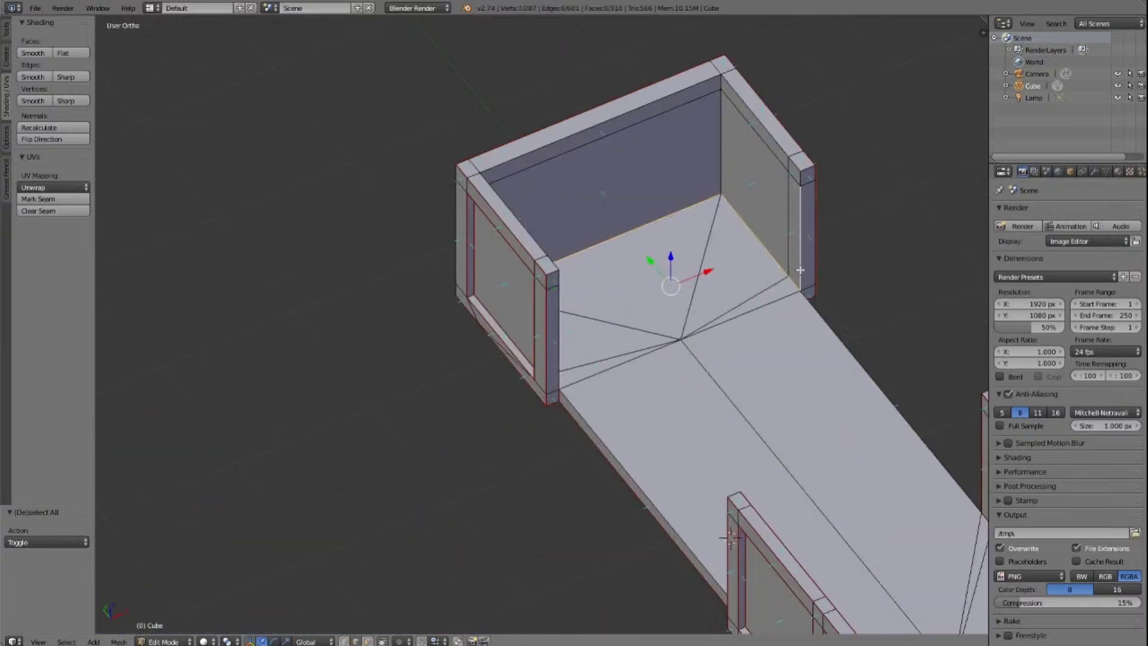
Step: Add the end section's inner top rim edges and the remaining short corner edges of both side walls to the selection
{"action": "right_click", "coordinate": [800, 175], "text": "shift"}
{"action": "right_click", "coordinate": [799, 162], "text": "shift"}
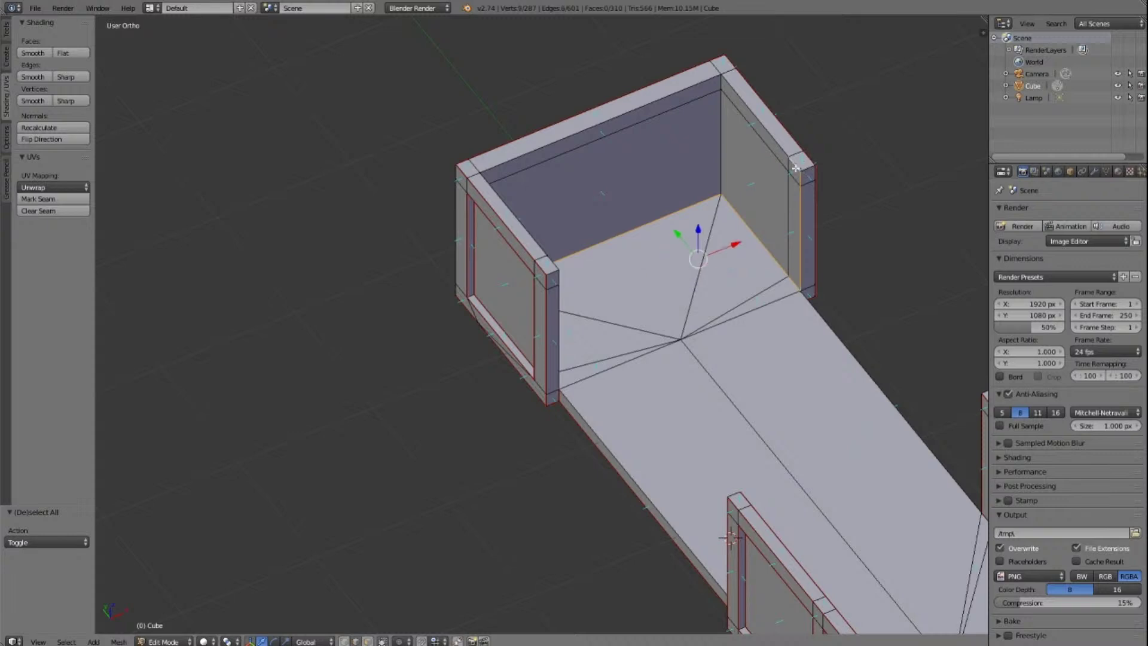
{"action": "right_click", "coordinate": [771, 138], "text": "shift"}
{"action": "right_click", "coordinate": [672, 112], "text": "shift"}
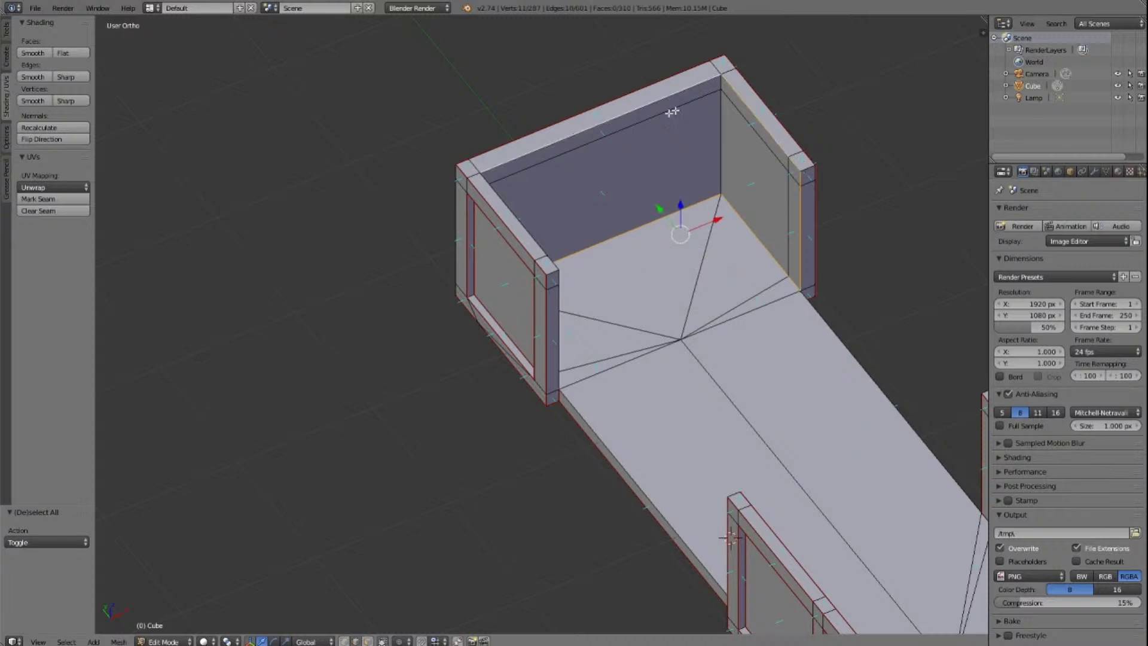
{"action": "right_click", "coordinate": [507, 198], "text": "shift"}
{"action": "right_click", "coordinate": [556, 265], "text": "shift"}
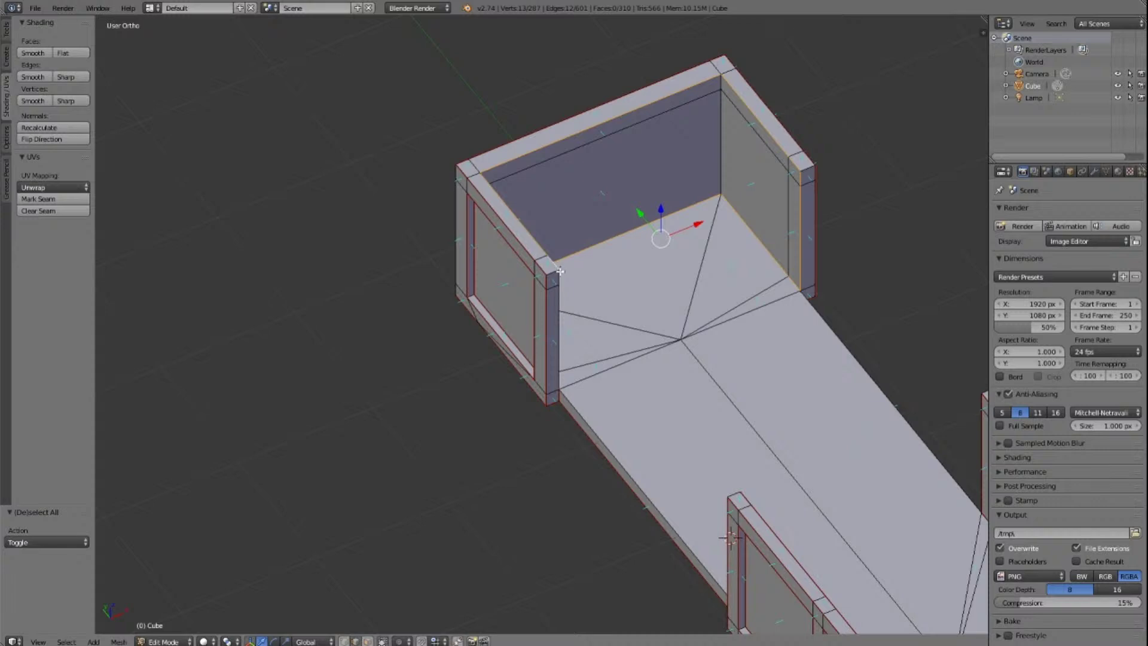
{"action": "right_click", "coordinate": [558, 271], "text": "shift"}
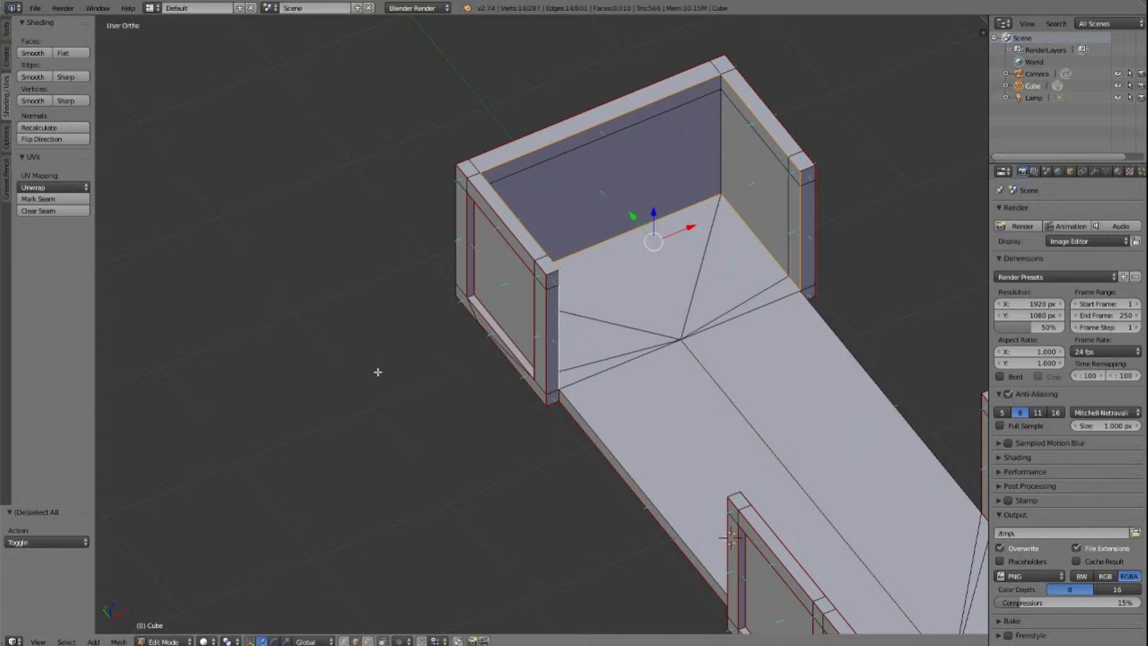
Step: Examine the selected floor and rim edges from all around the end section for gaps
{"action": "key", "text": "KP_6"}
{"action": "key", "text": "KP_6"}
{"action": "key", "text": "KP_6"}
{"action": "key", "text": "KP_6"}
{"action": "key", "text": "KP_6"}
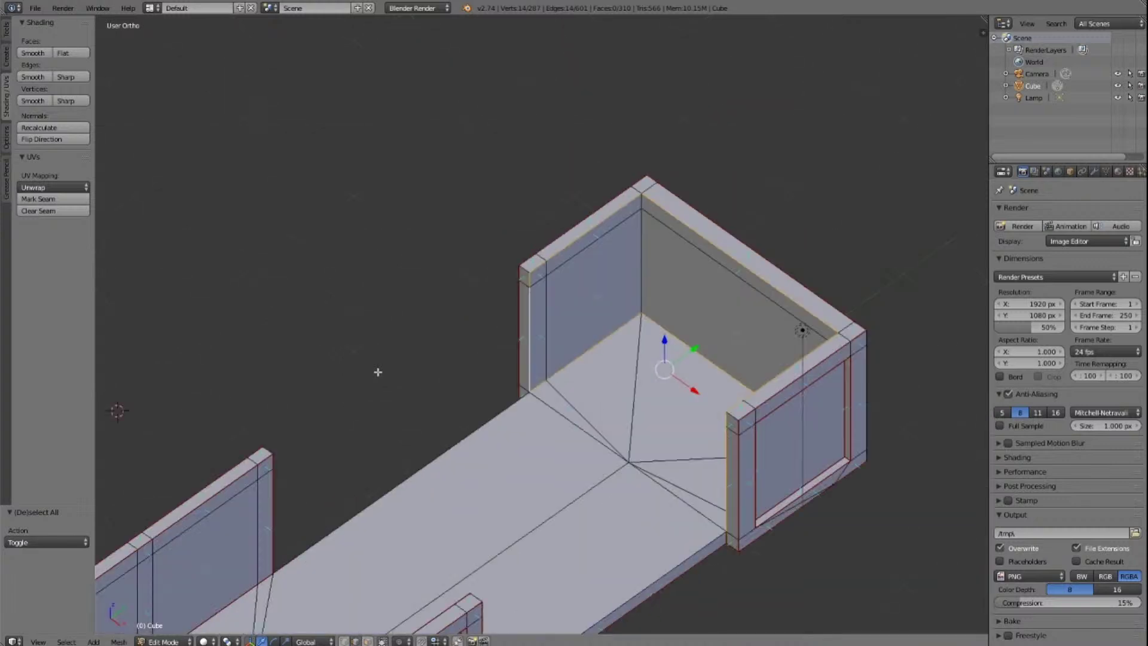
{"action": "key", "text": "KP_6"}
{"action": "key", "text": "KP_6"}
{"action": "key", "text": "KP_6"}
{"action": "key", "text": "KP_6"}
{"action": "key", "text": "KP_6"}
{"action": "key", "text": "KP_6"}
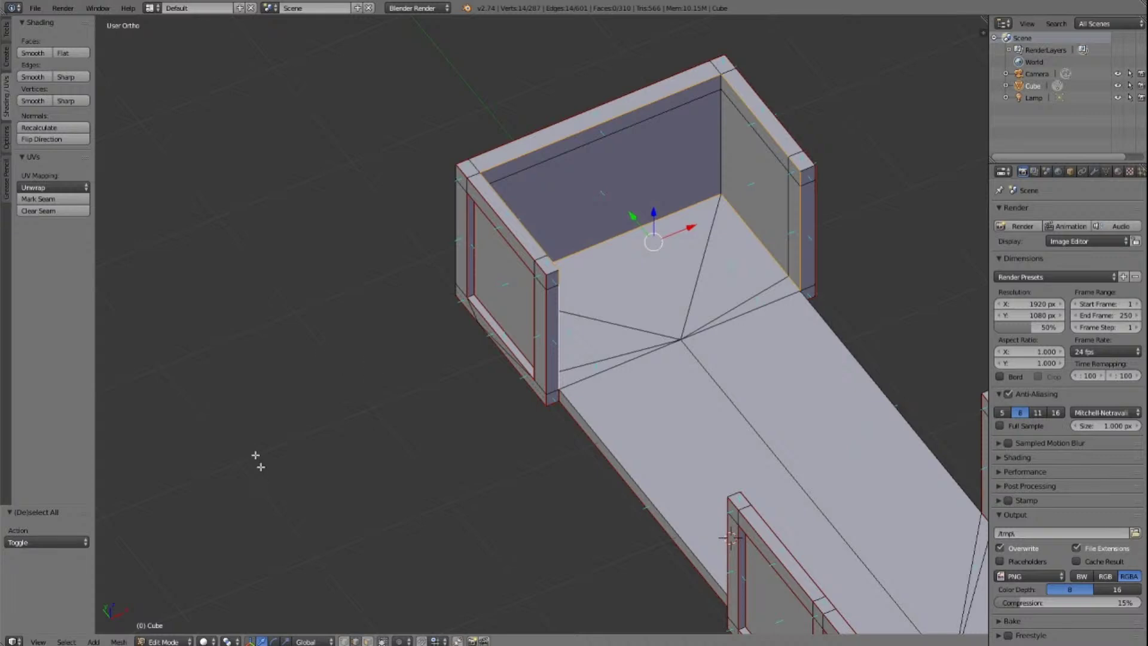
Step: Add the floor's long outer edges on both sides to the selection, mark everything selected as seams, and deselect all
{"action": "right_click", "coordinate": [633, 485], "text": "shift"}
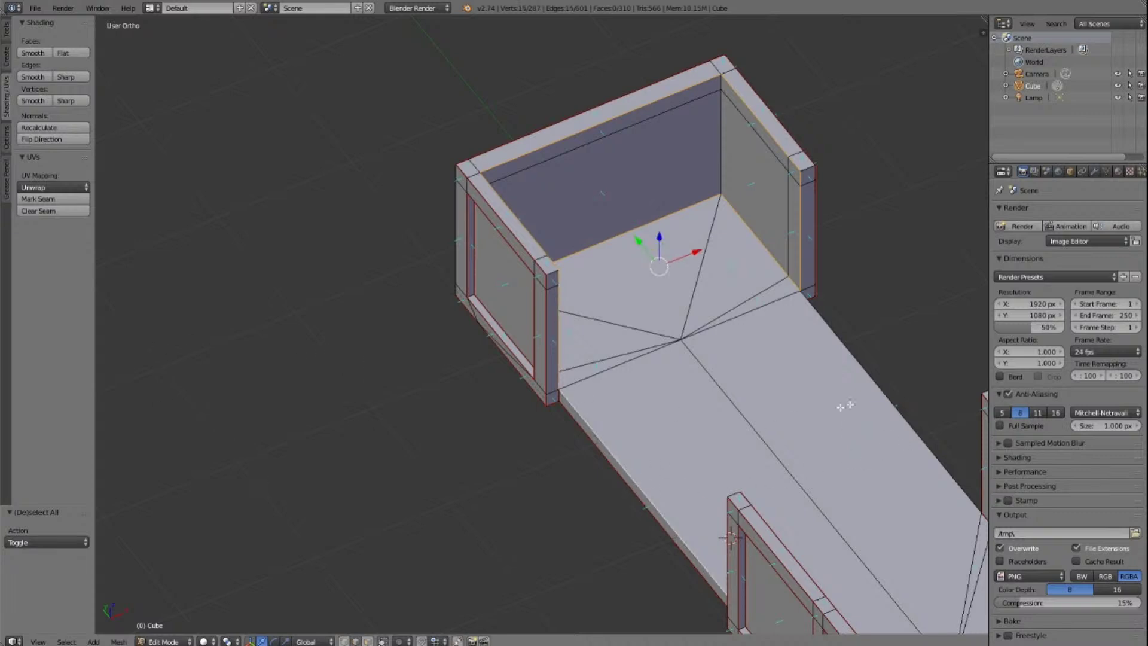
{"action": "right_click", "coordinate": [872, 388], "text": "shift"}
{"action": "left_click", "coordinate": [37, 199]}
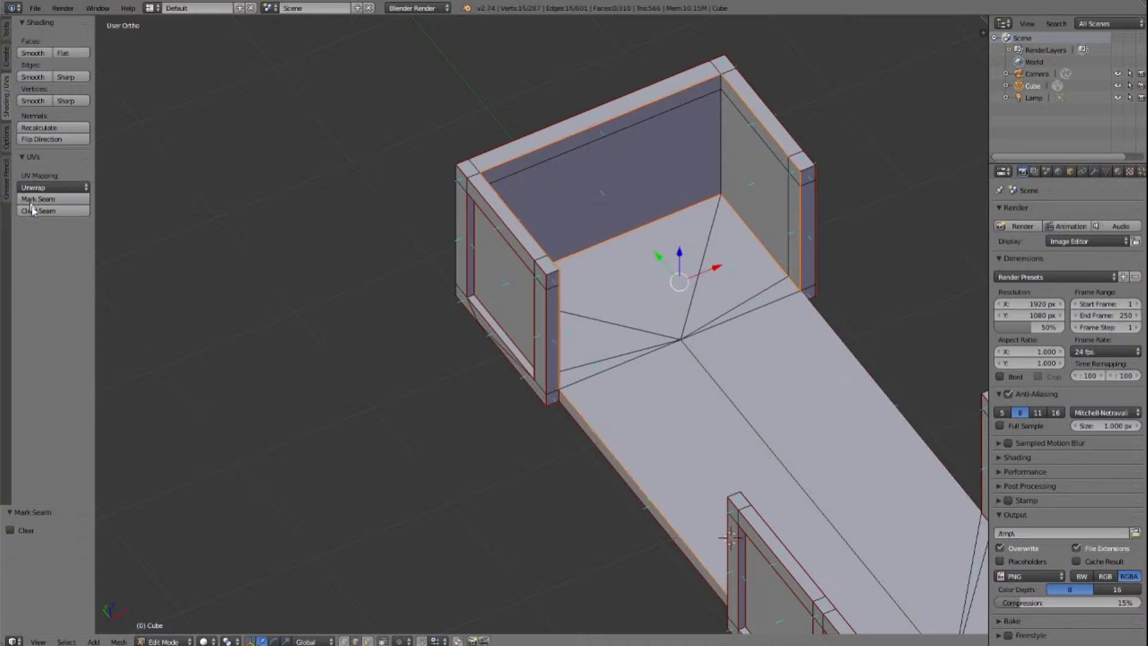
{"action": "key", "text": "a"}
Step: Inspect the marked seams over the whole wagon from the side, the underside and the end
{"action": "scroll", "coordinate": [874, 433], "scroll_direction": "down", "scroll_amount": 2}
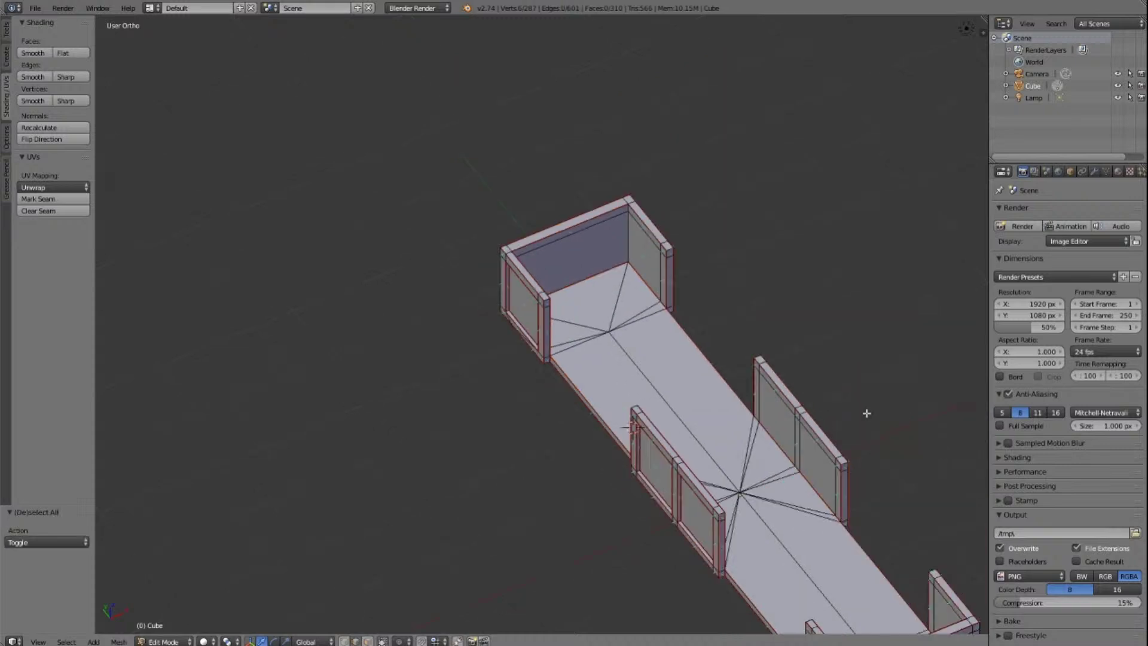
{"action": "scroll", "coordinate": [850, 424], "scroll_direction": "down", "scroll_amount": 2}
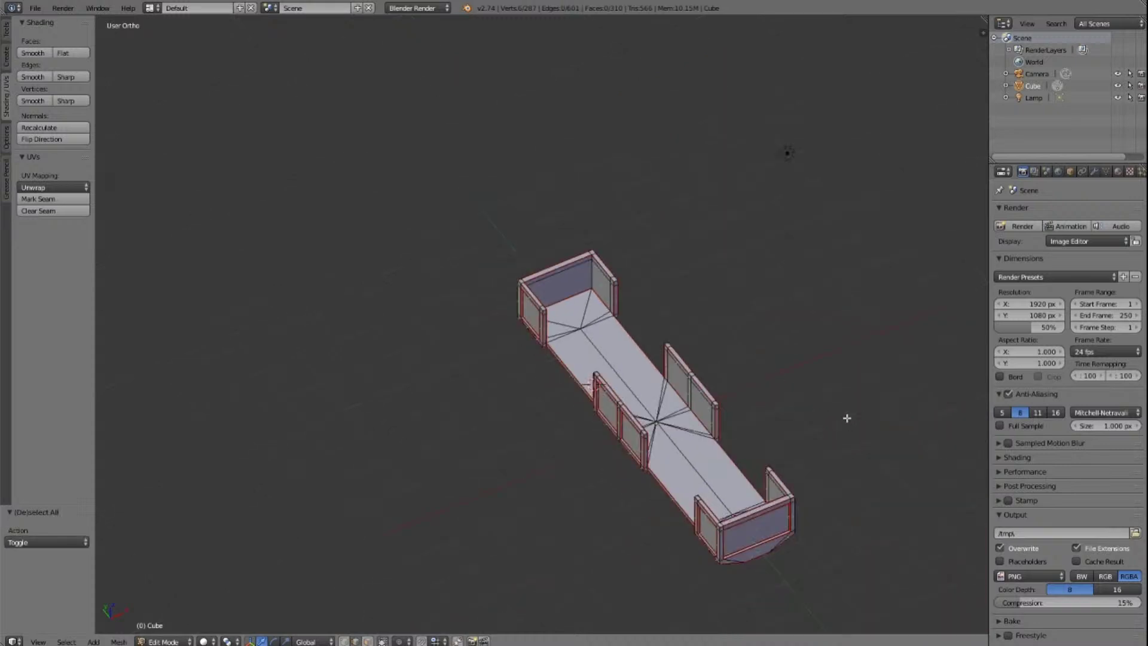
{"action": "key", "text": "KP_1"}
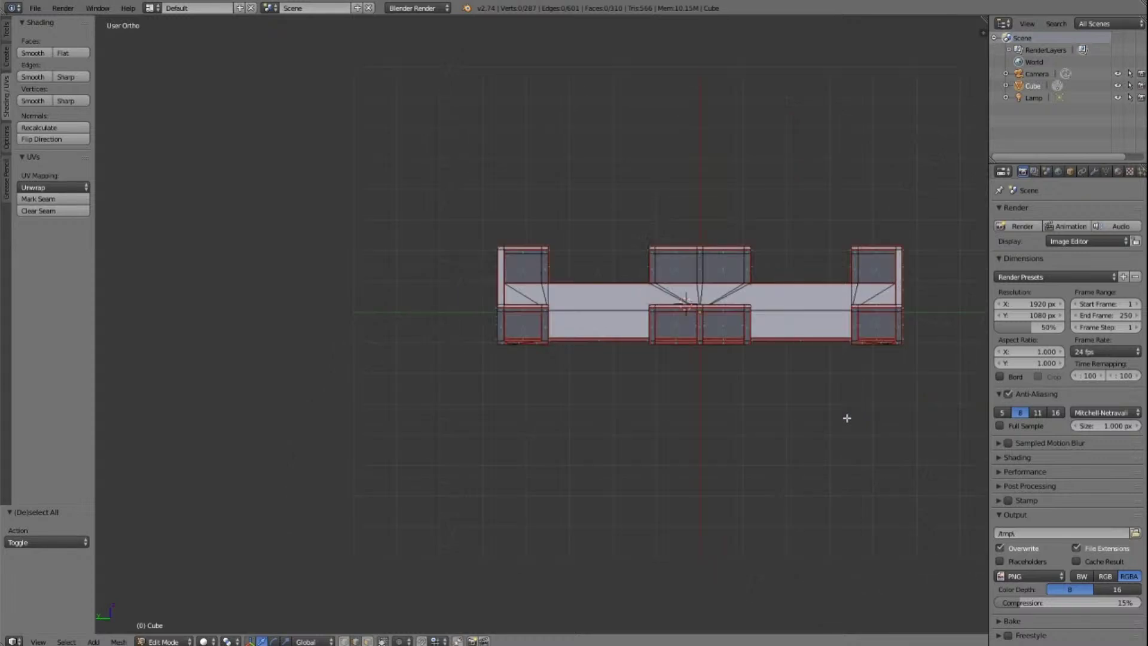
{"action": "key", "text": "KP_8"}
{"action": "key", "text": "KP_2"}
{"action": "key", "text": "KP_2"}
{"action": "key", "text": "KP_2"}
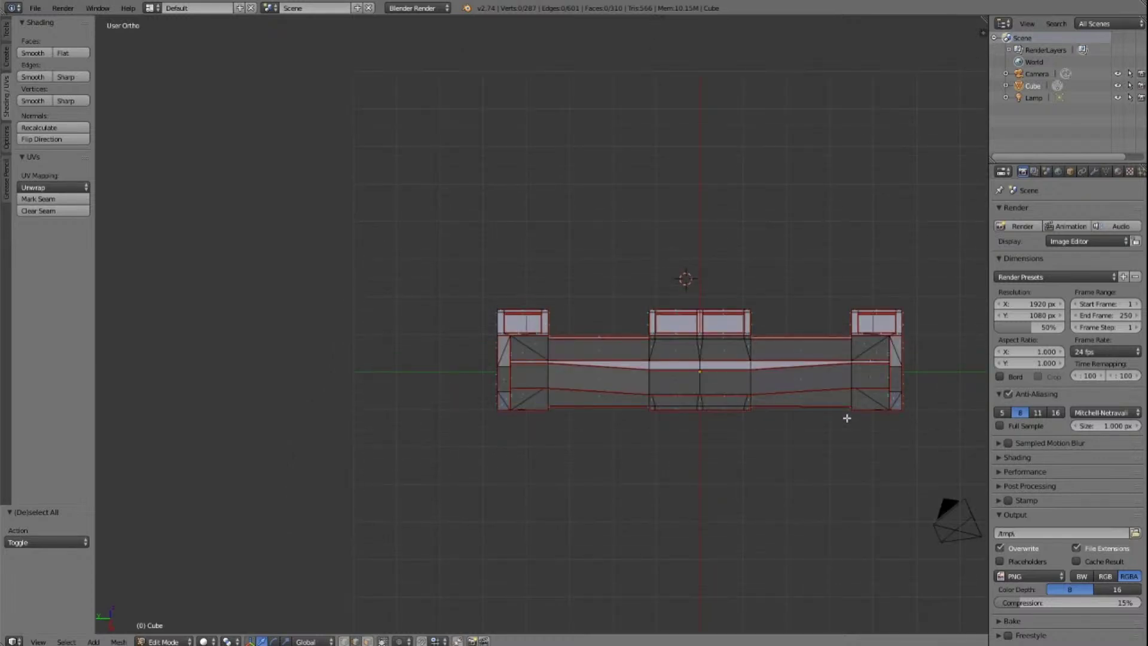
{"action": "key", "text": "KP_4"}
{"action": "key", "text": "KP_4"}
{"action": "key", "text": "KP_4"}
{"action": "key", "text": "KP_4"}
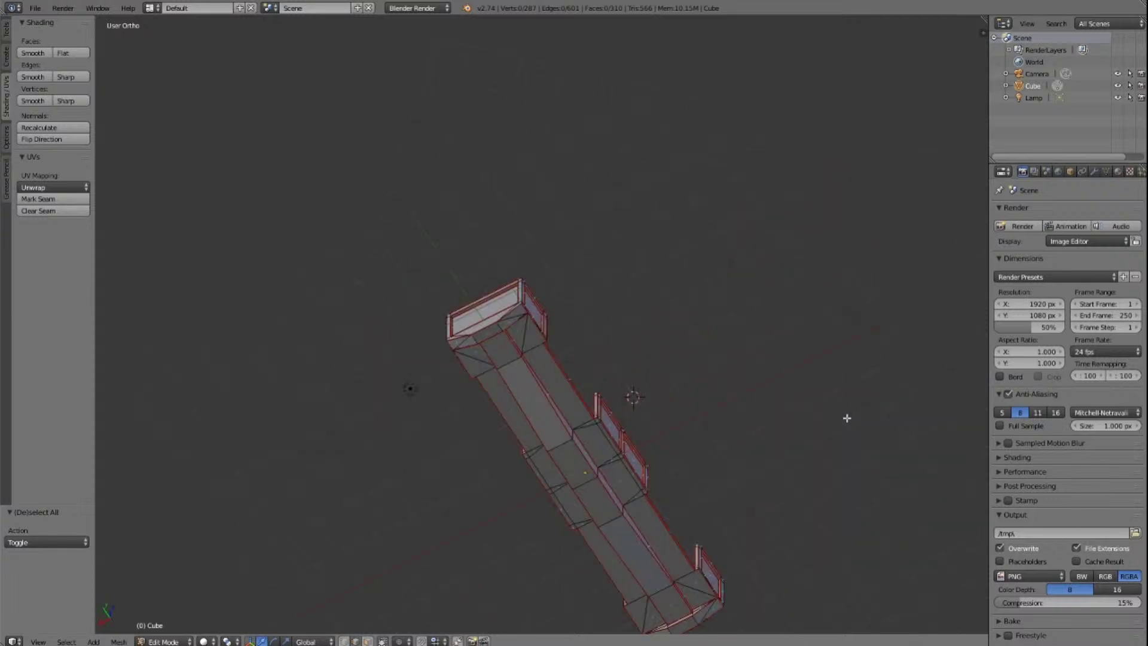
{"action": "key", "text": "KP_8"}
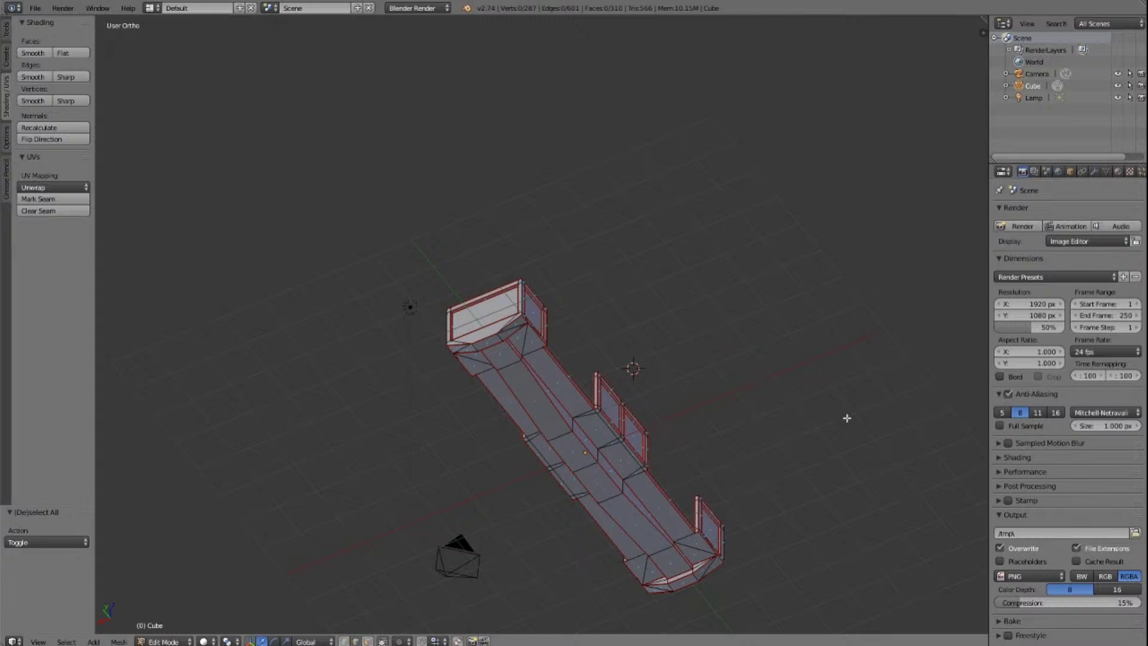
{"action": "key", "text": "KP_8"}
{"action": "key", "text": "KP_8"}
{"action": "key", "text": "KP_8"}
{"action": "key", "text": "KP_8"}
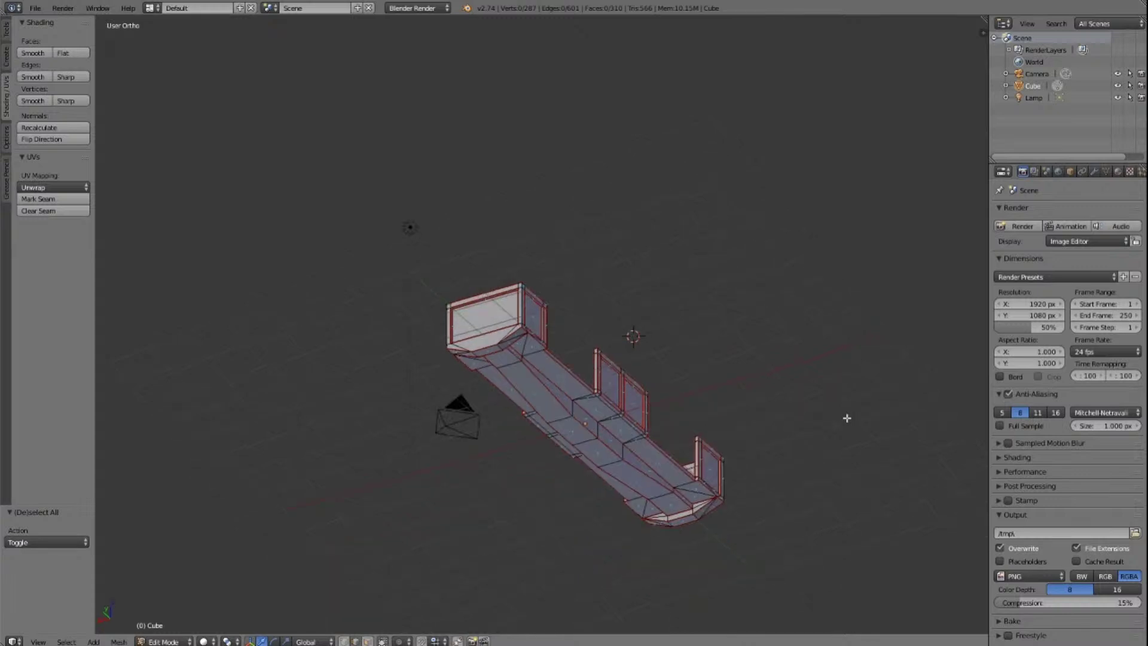
{"action": "key", "text": "KP_2"}
{"action": "key", "text": "KP_2"}
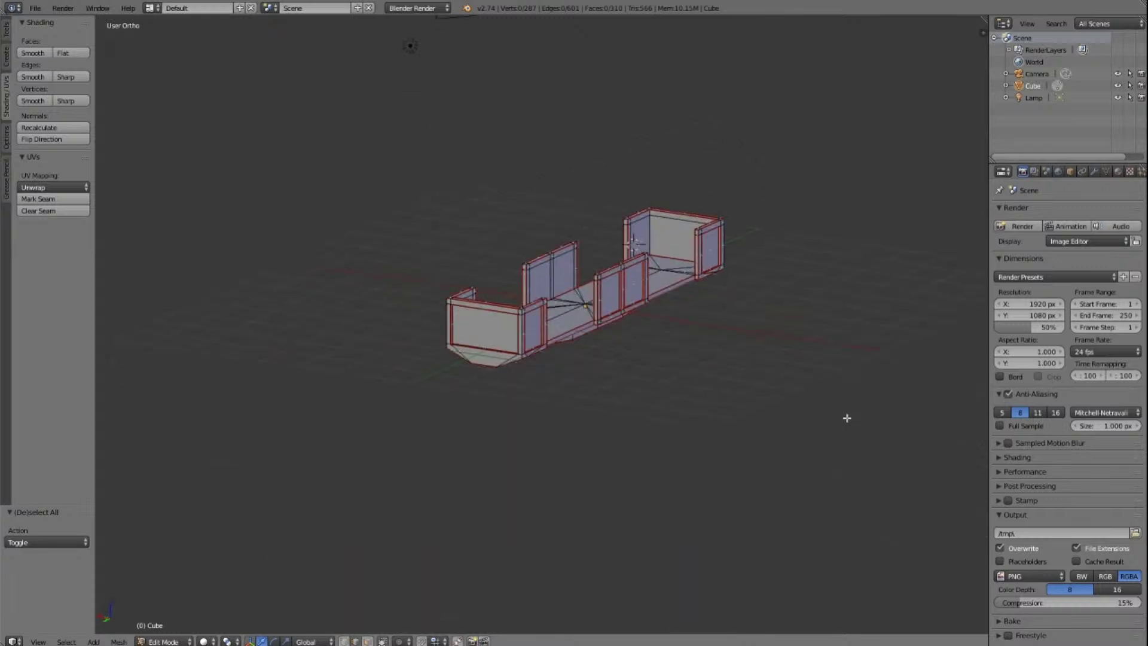
{"action": "key", "text": "KP_2"}
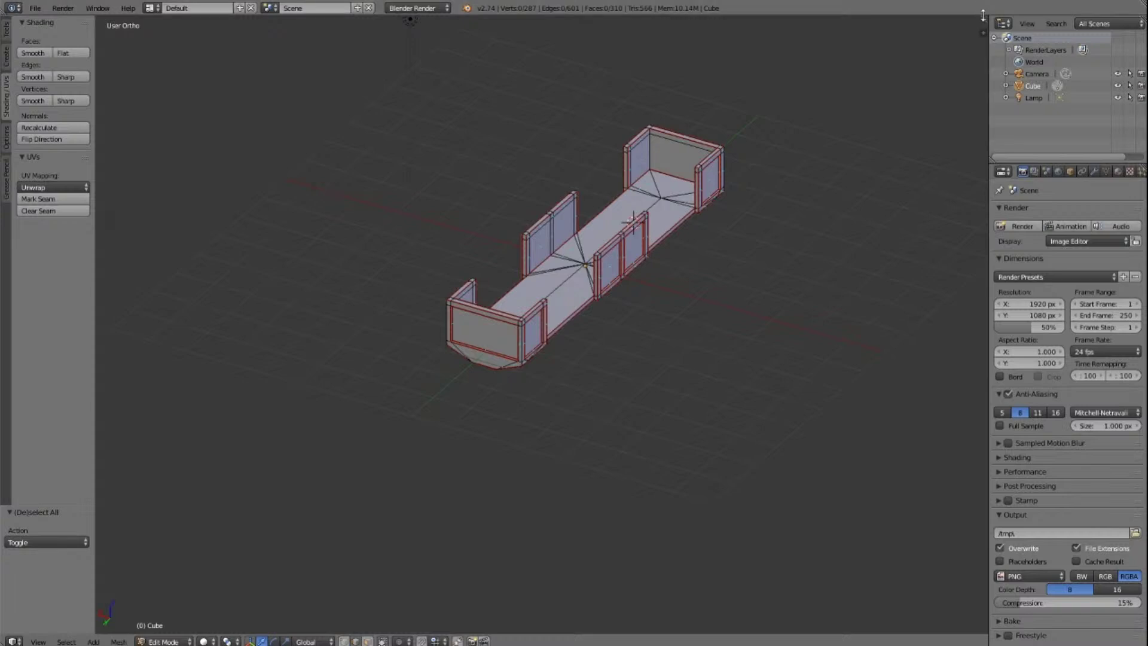
Step: Split the 3D view horizontally with a UV/Image Editor in the upper half, and select the entire wagon mesh
{"action": "mouse_move", "coordinate": [983, 15]}
{"action": "left_mouse_down"}
{"action": "mouse_move", "coordinate": [983, 36]}
{"action": "mouse_move", "coordinate": [983, 15]}
{"action": "left_mouse_up"}
{"action": "left_click_drag", "start_coordinate": [984, 19], "coordinate": [958, 341]}
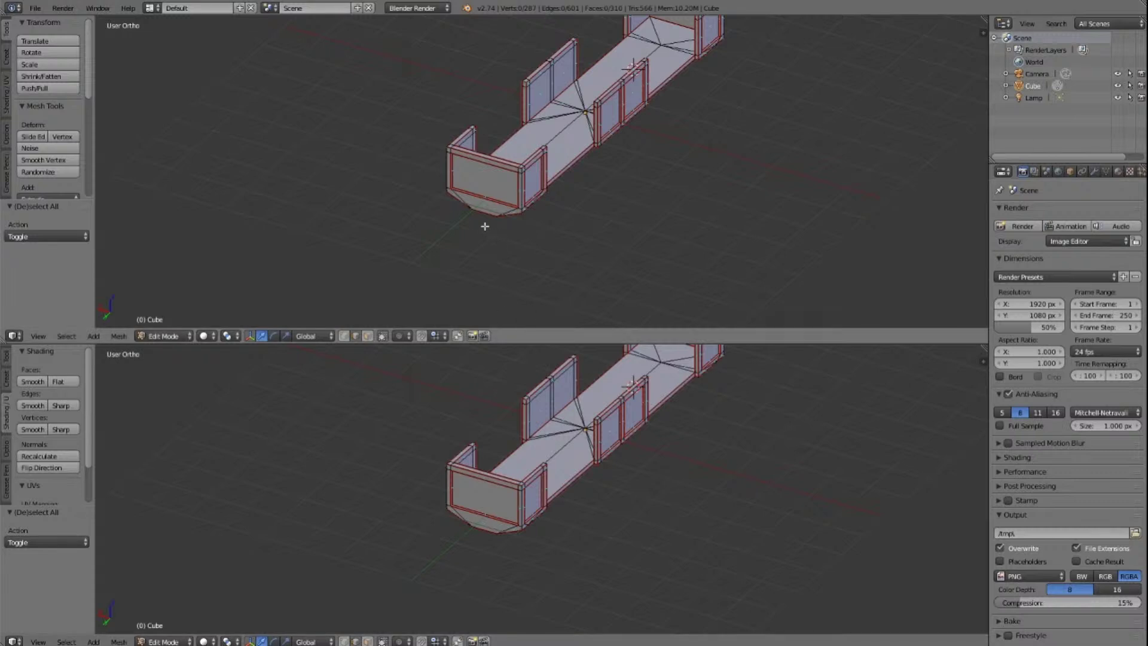
{"action": "left_click", "coordinate": [18, 338]}
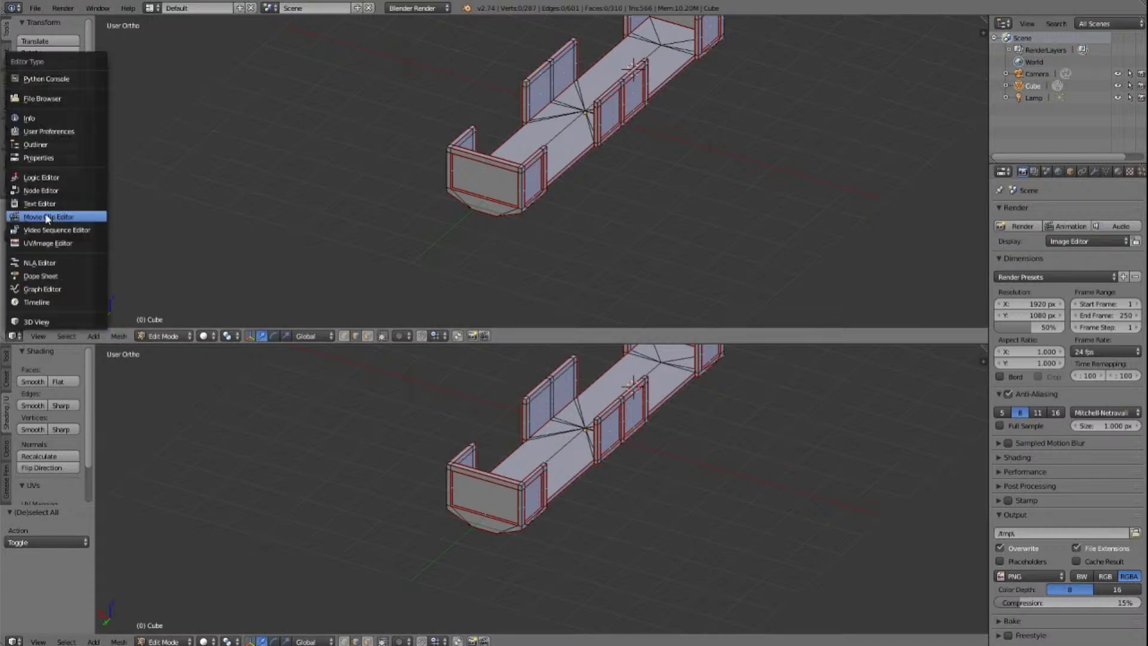
{"action": "left_click", "coordinate": [32, 243]}
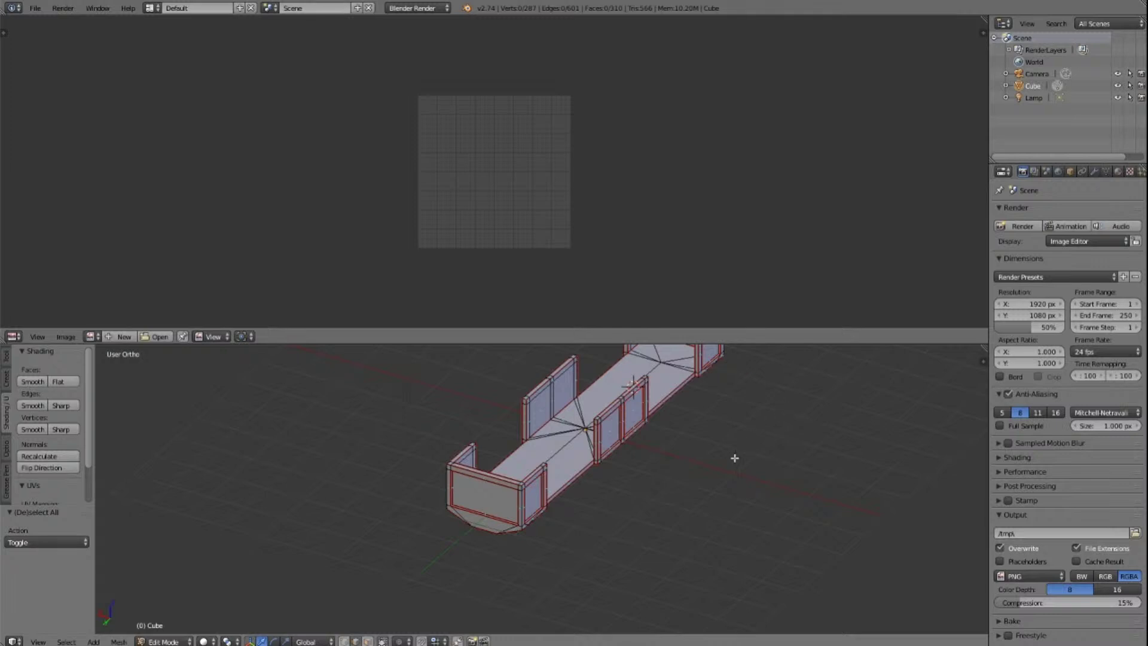
{"action": "key", "text": "a"}
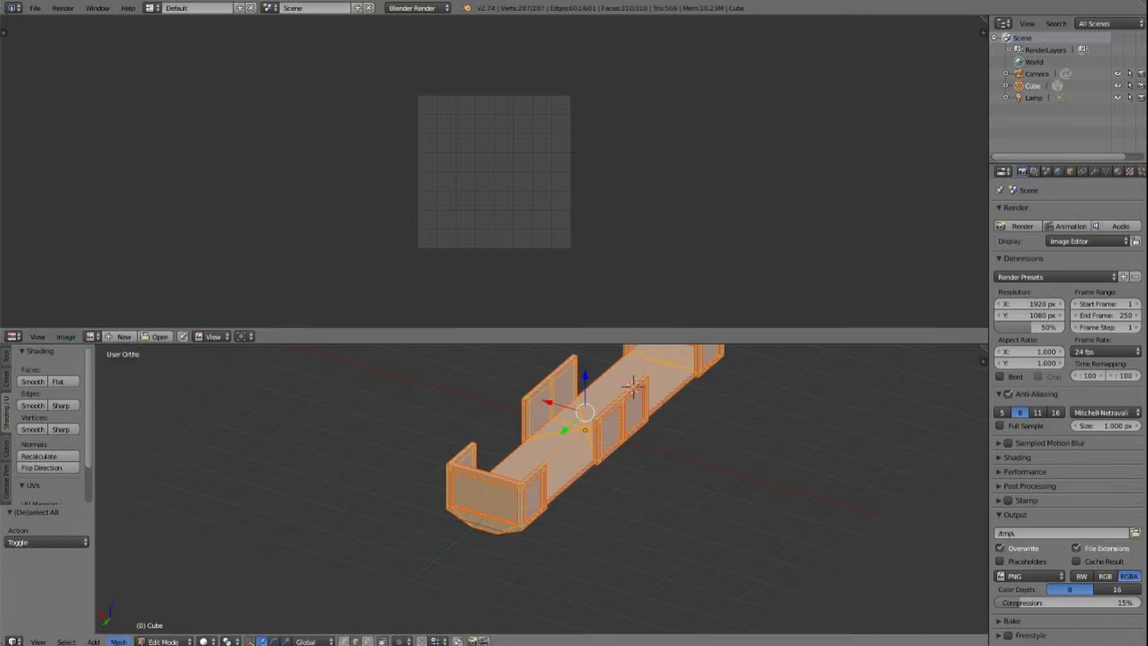
Step: Try the standard Unwrap on the whole mesh and undo it after inspecting the UV layout
{"action": "left_click", "coordinate": [118, 642]}
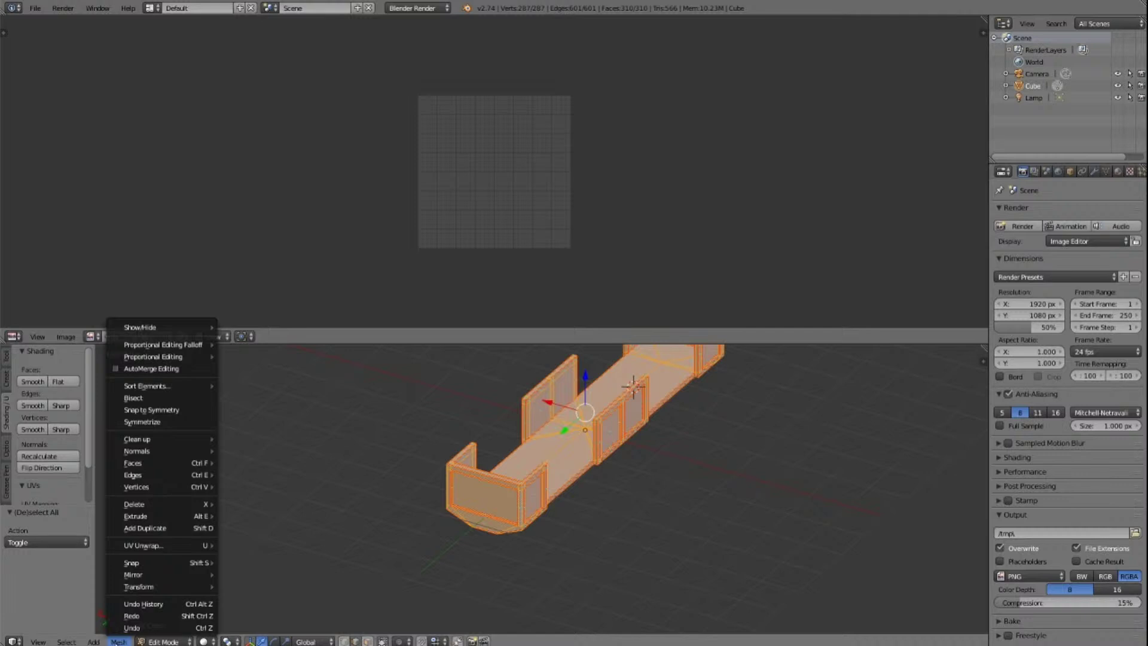
{"action": "mouse_move", "coordinate": [149, 546]}
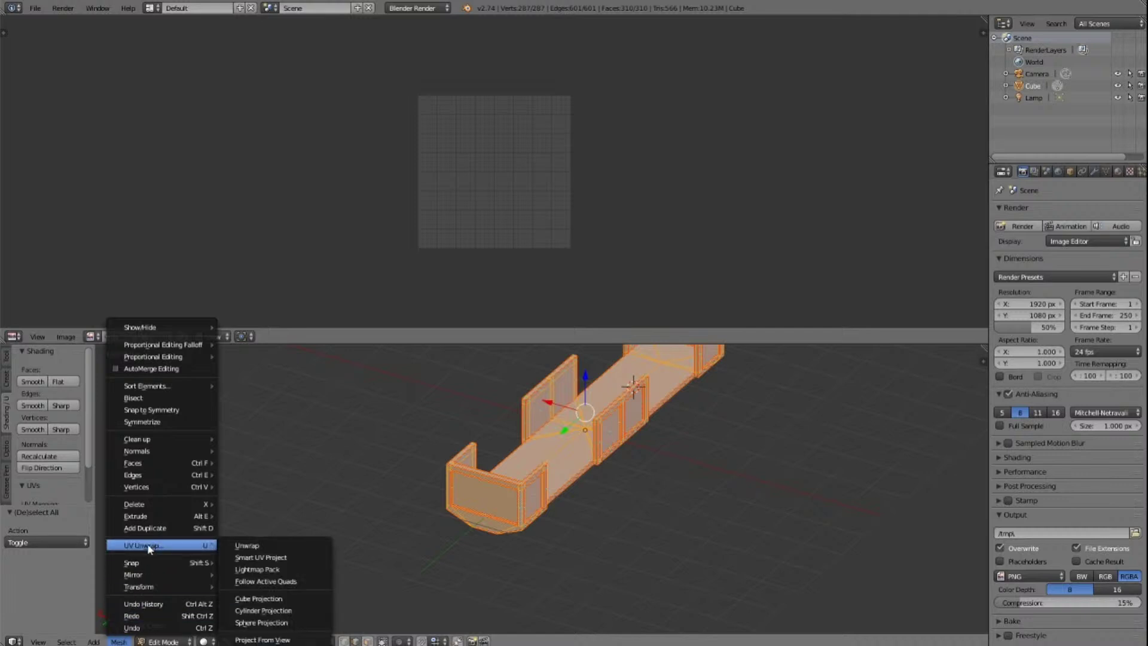
{"action": "left_click", "coordinate": [248, 546]}
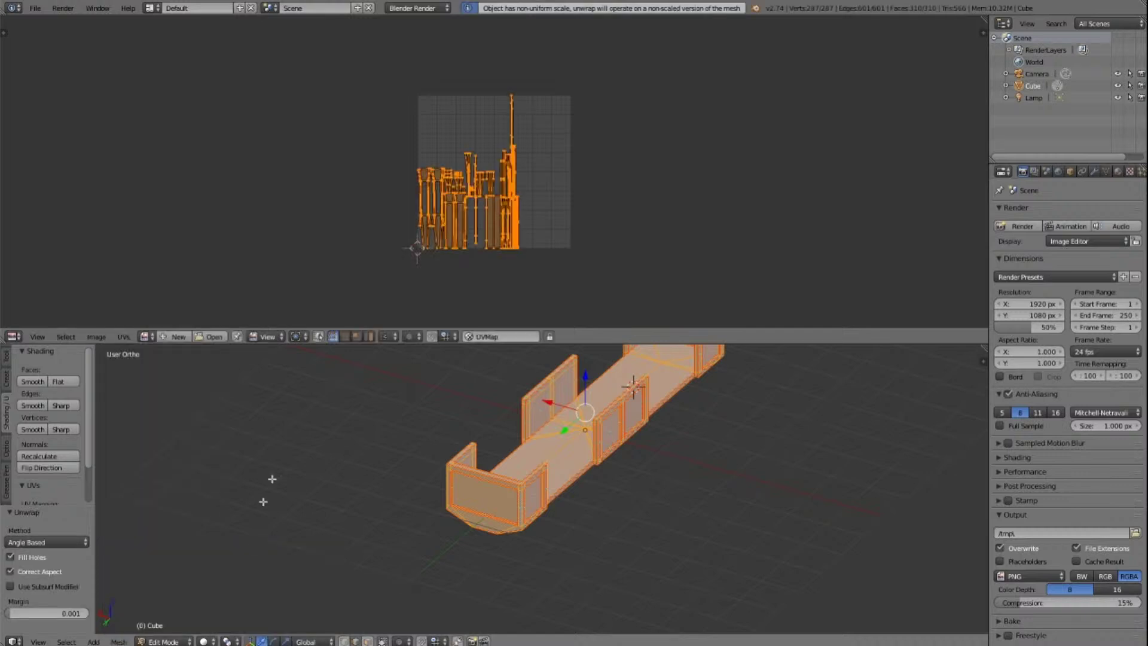
{"action": "scroll", "coordinate": [540, 226], "scroll_direction": "up", "scroll_amount": 6}
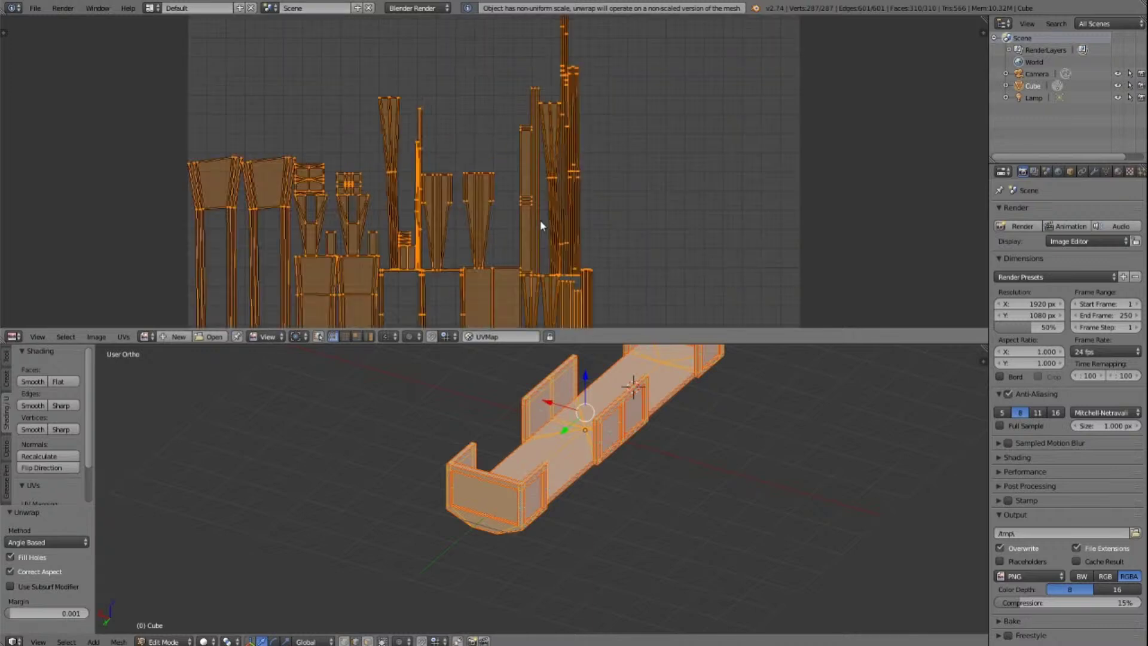
{"action": "scroll", "coordinate": [540, 226], "scroll_direction": "down", "scroll_amount": 2}
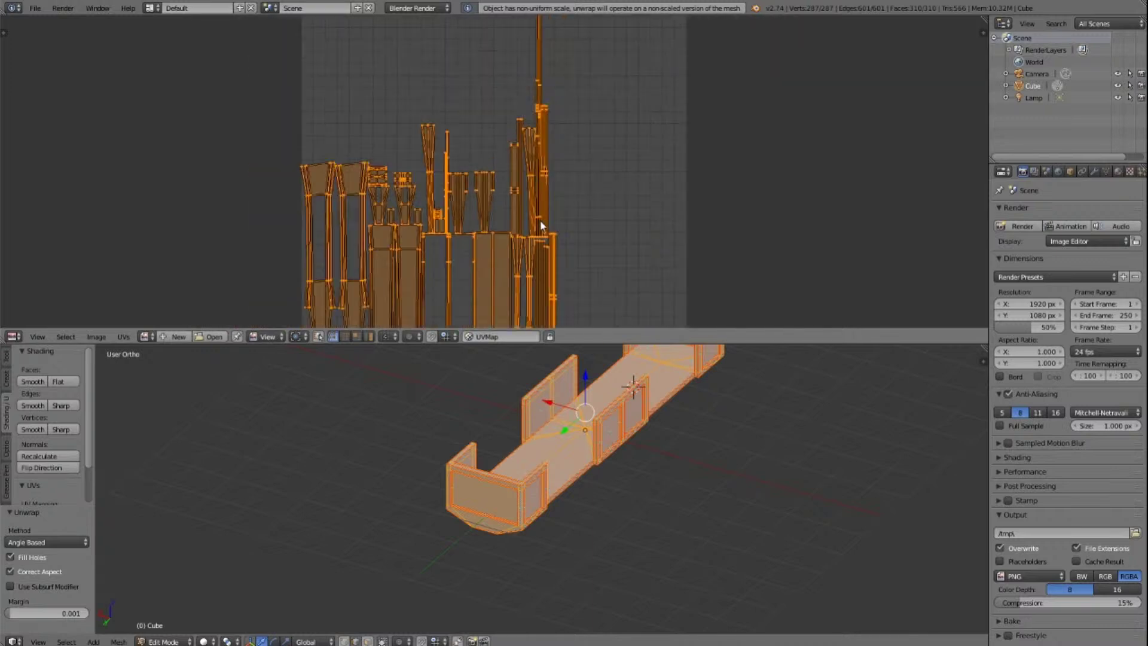
{"action": "scroll", "coordinate": [544, 172], "scroll_direction": "down", "scroll_amount": 3}
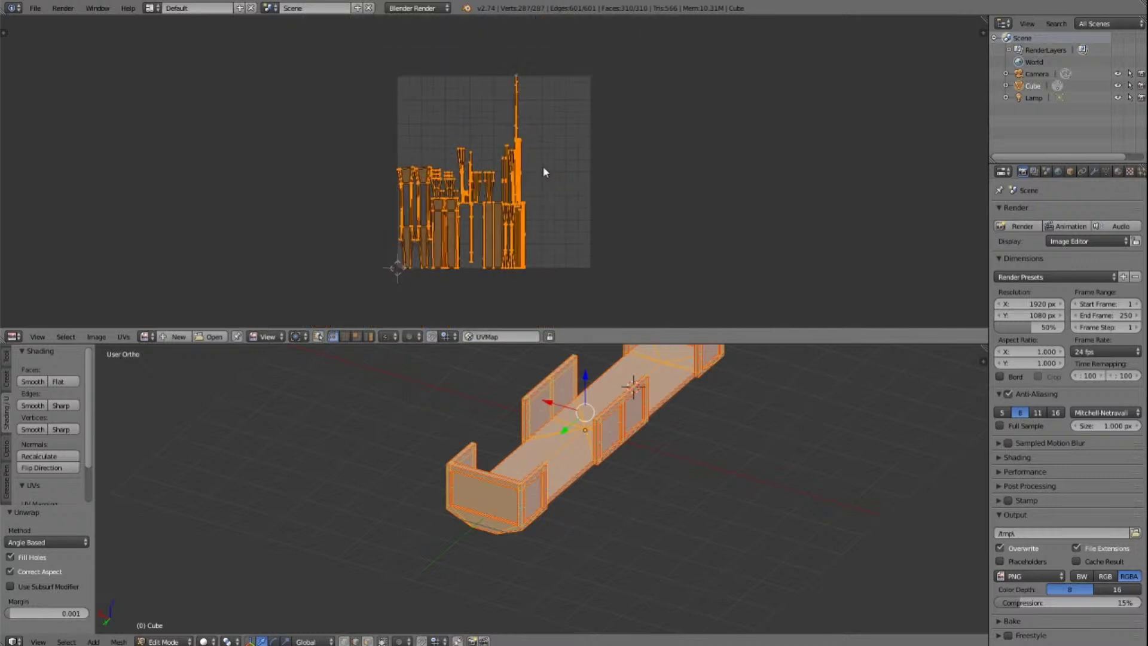
{"action": "key", "text": "ctrl+z"}
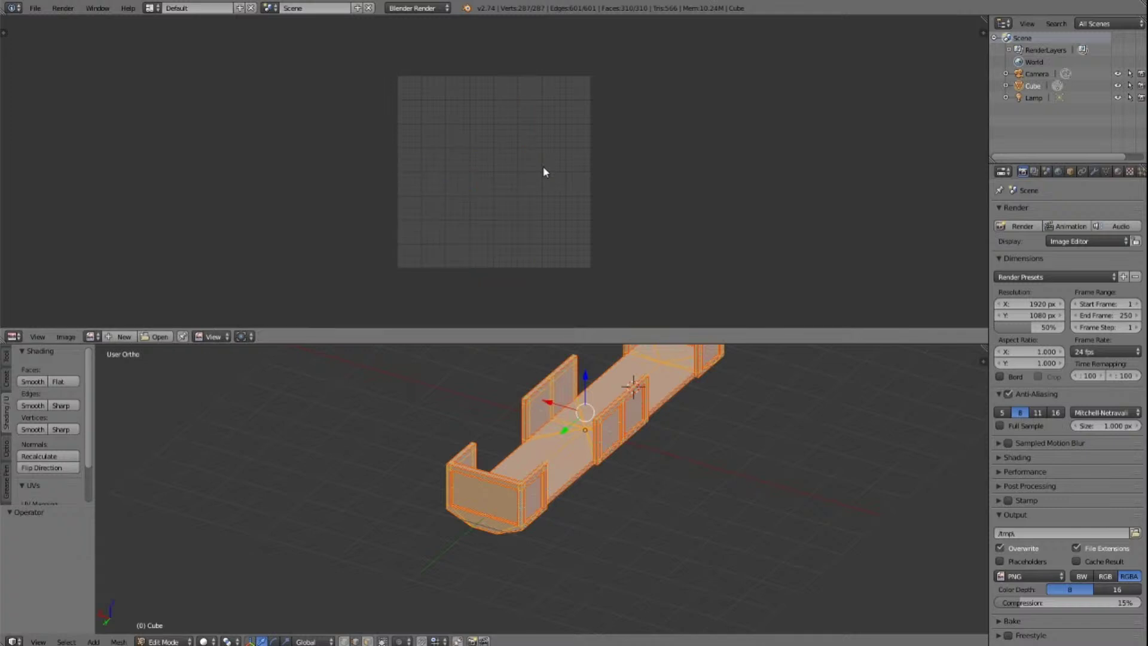
{"action": "left_click", "coordinate": [118, 641]}
{"action": "mouse_move", "coordinate": [153, 545]}
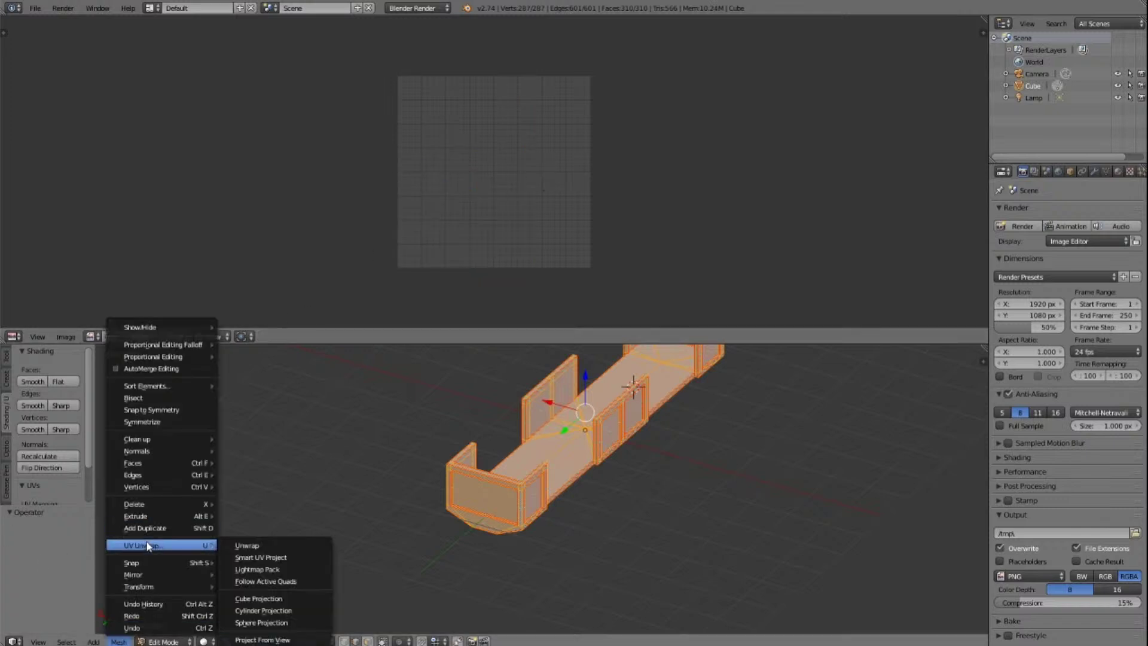
{"action": "left_click", "coordinate": [255, 559]}
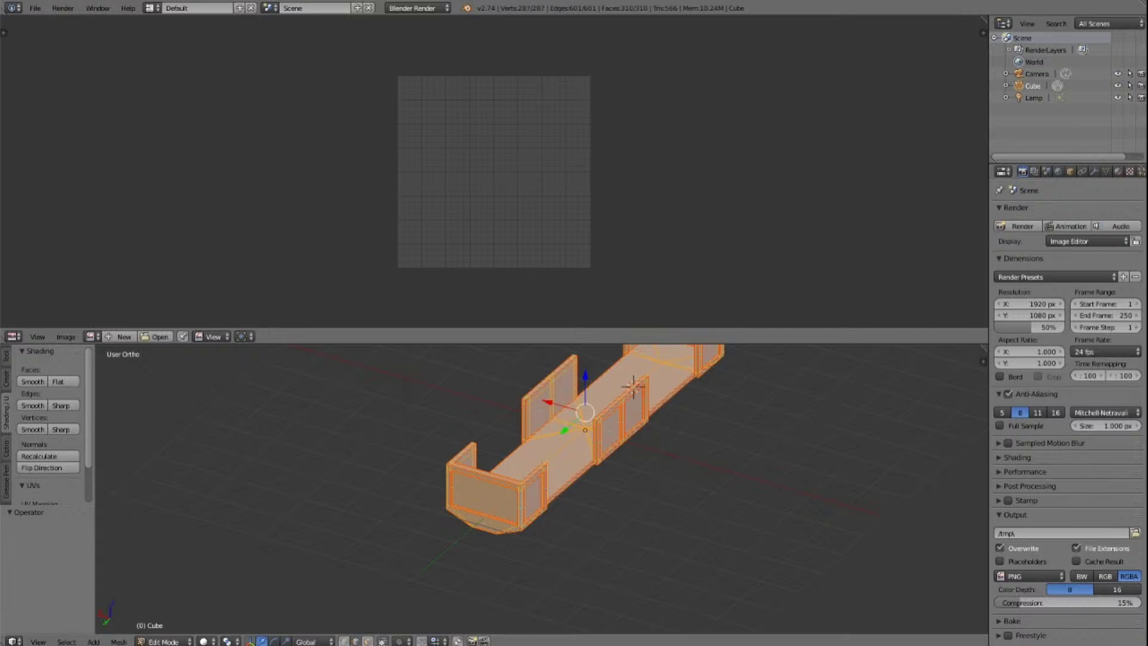
{"action": "left_click", "coordinate": [118, 641]}
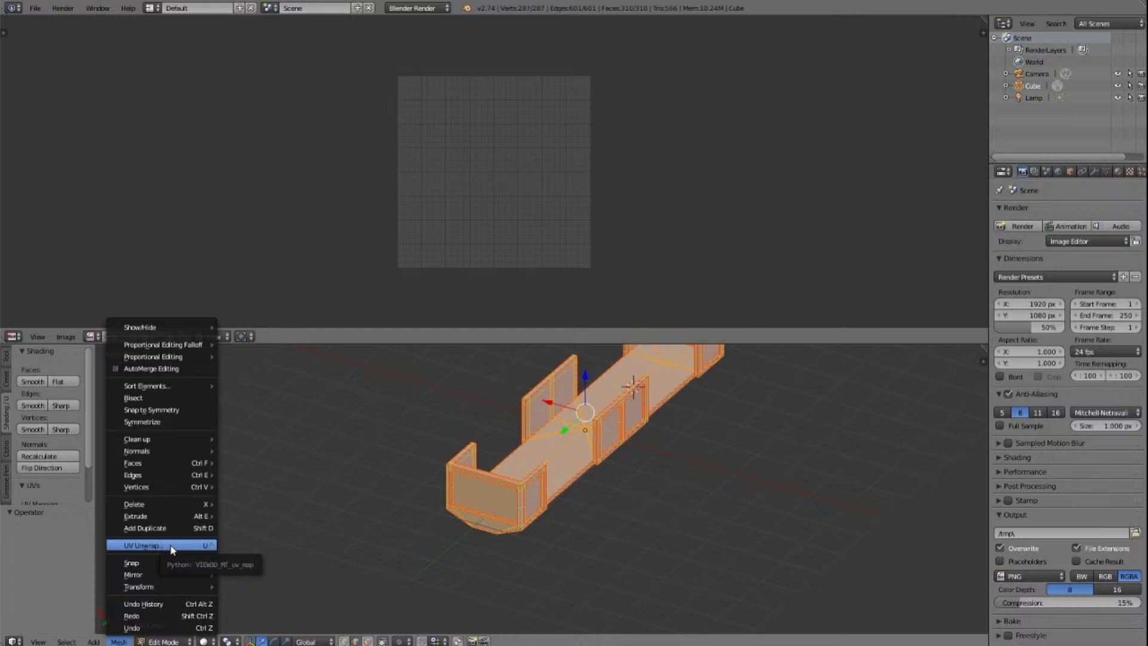
{"action": "mouse_move", "coordinate": [172, 549]}
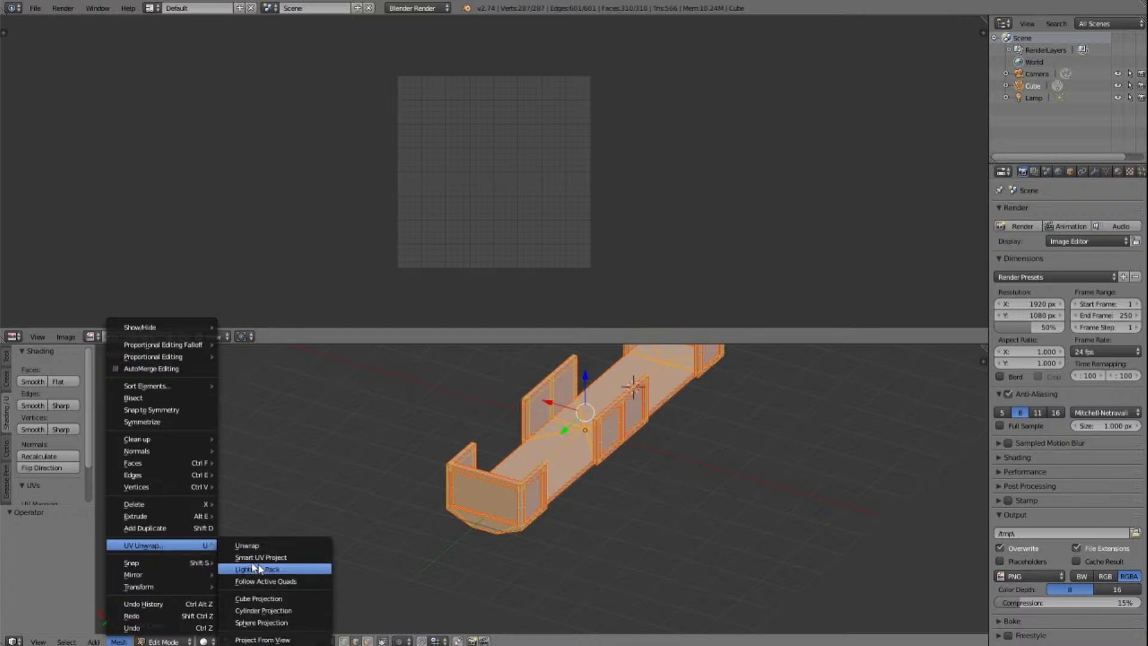
{"action": "key", "text": "Down"}
{"action": "key", "text": "Down"}
{"action": "key", "text": "Down"}
{"action": "key", "text": "Down"}
{"action": "key", "text": "Down"}
{"action": "key", "text": "Down"}
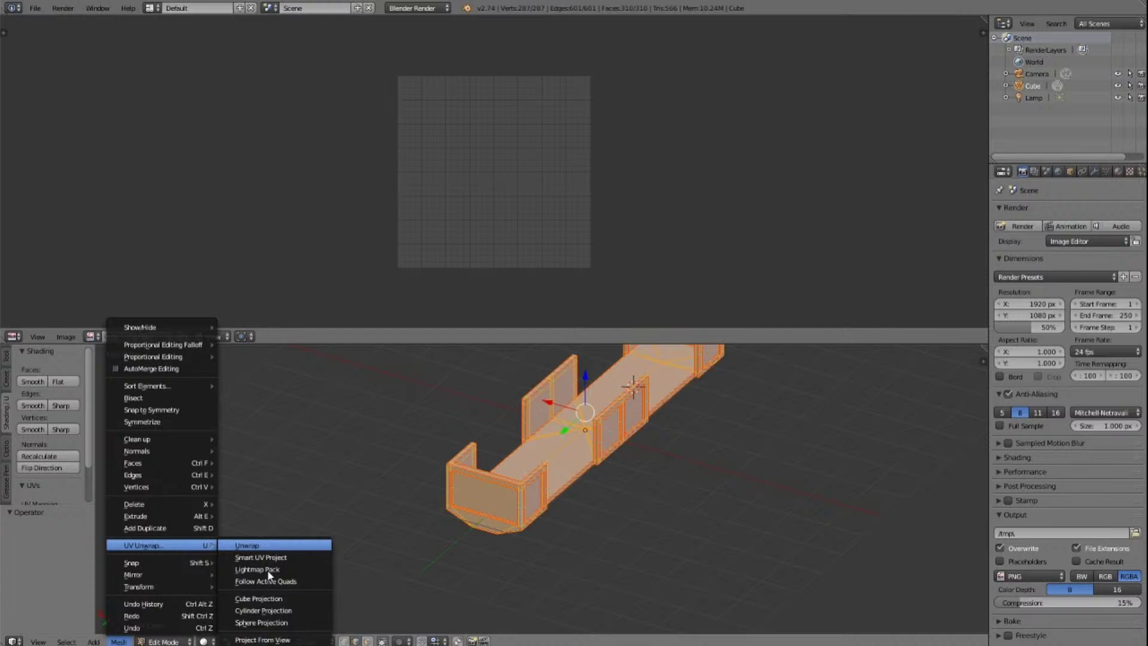
{"action": "key", "text": "Escape"}
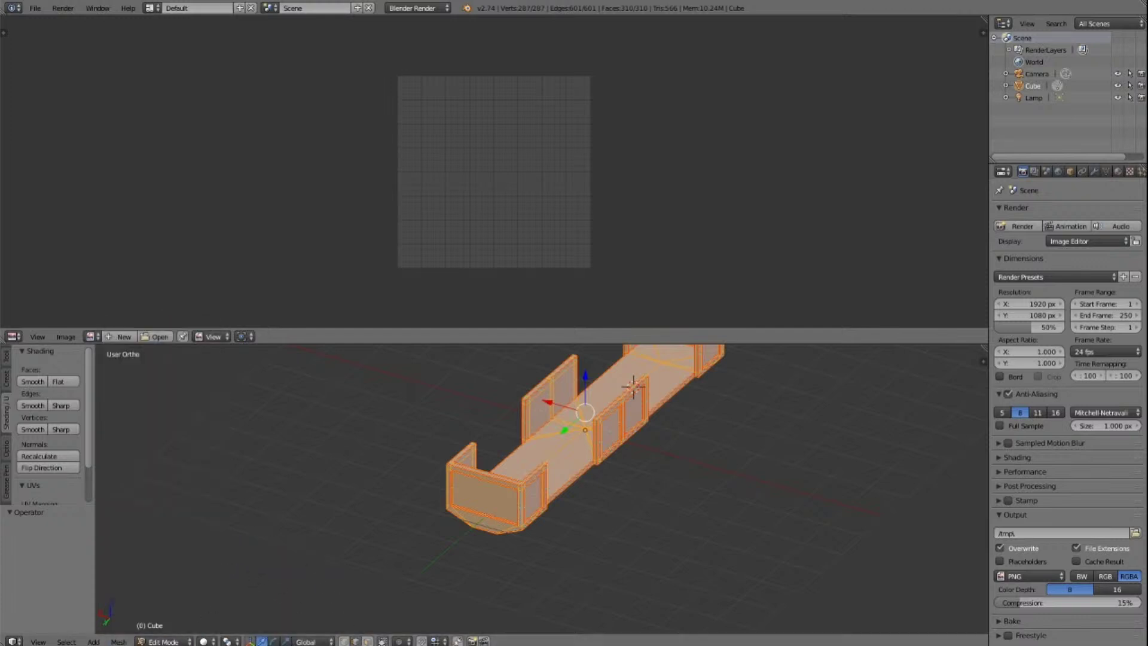
{"action": "left_click", "coordinate": [118, 642]}
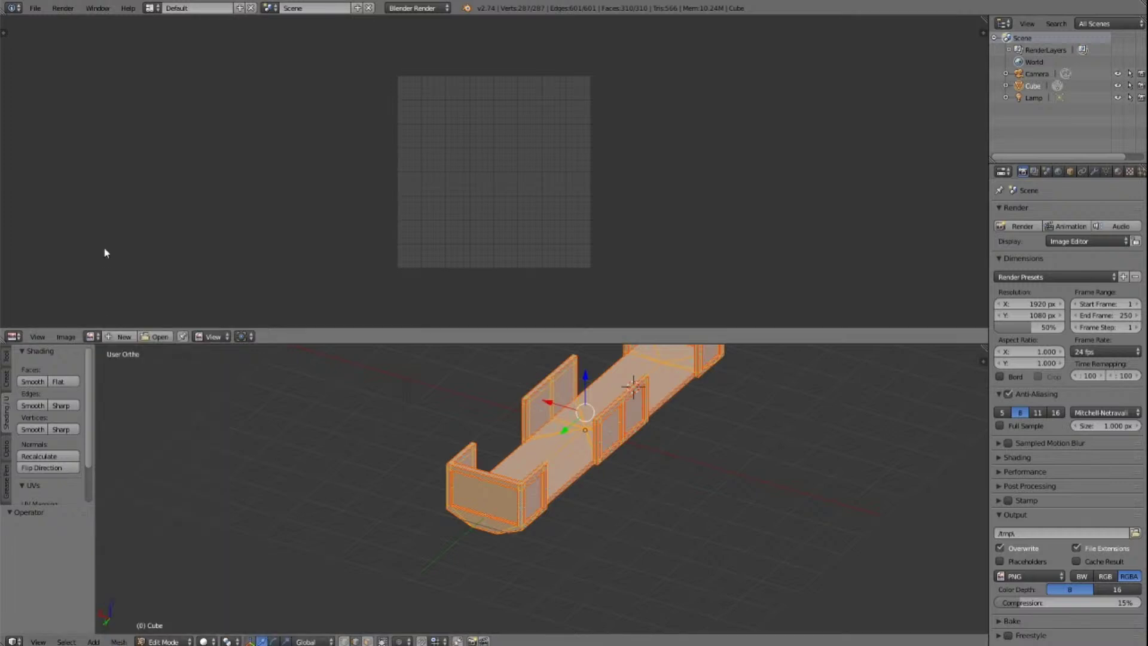
Step: Start a new blank image in the UV editor and set its width to 2048 px
{"action": "left_click", "coordinate": [67, 337]}
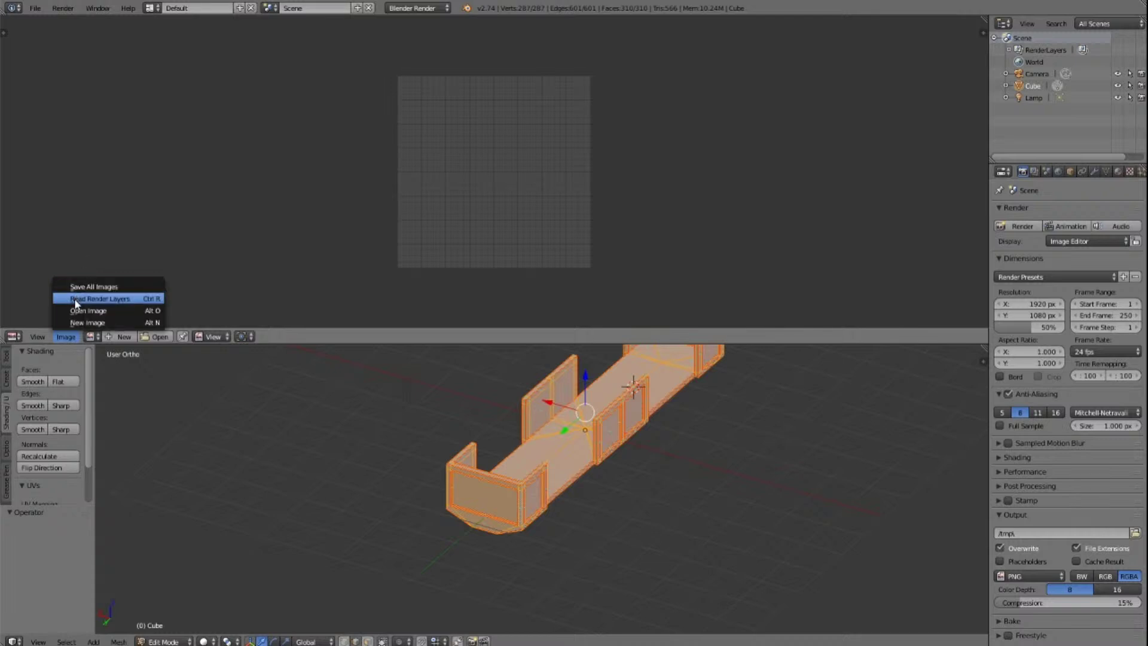
{"action": "left_click", "coordinate": [65, 336]}
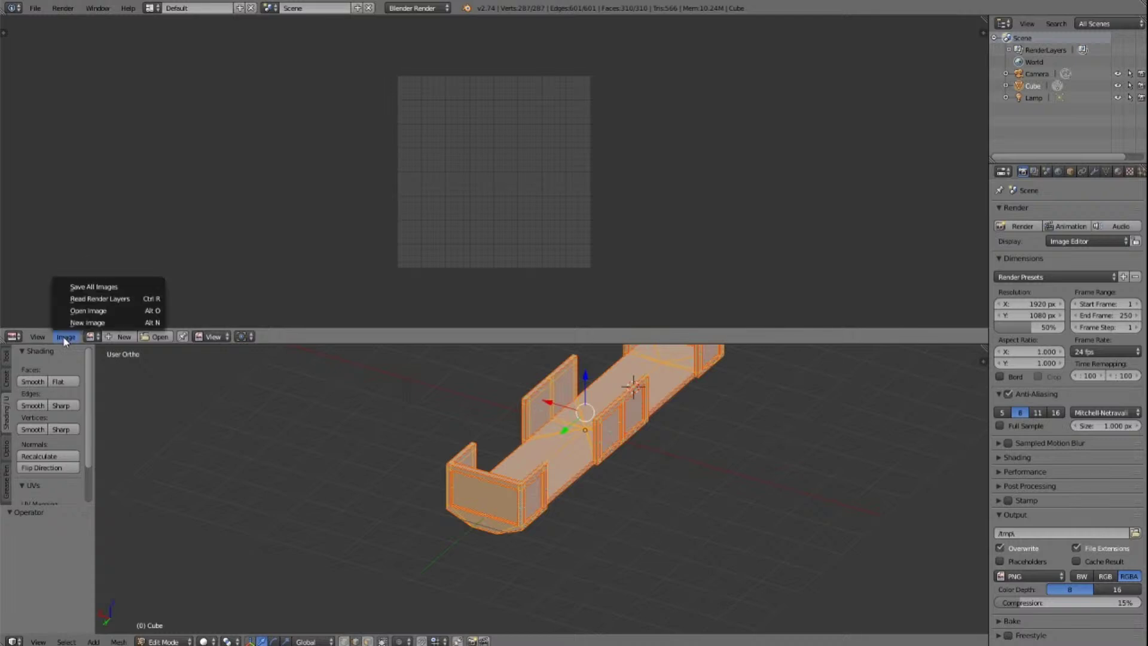
{"action": "left_click", "coordinate": [74, 323]}
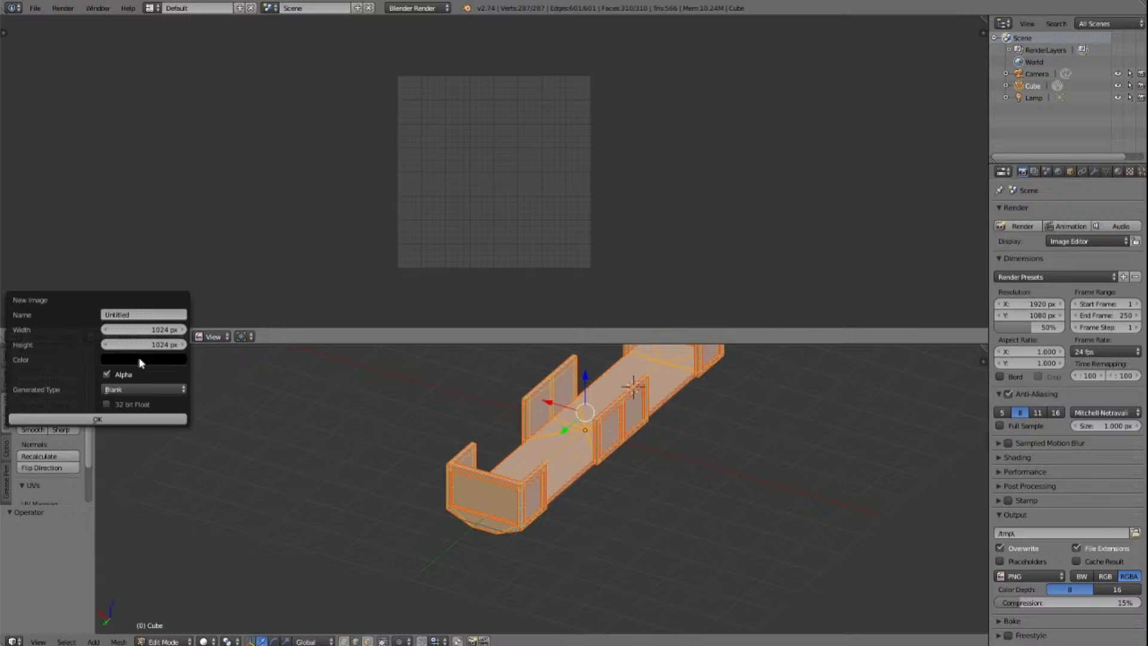
{"action": "left_click", "coordinate": [183, 330]}
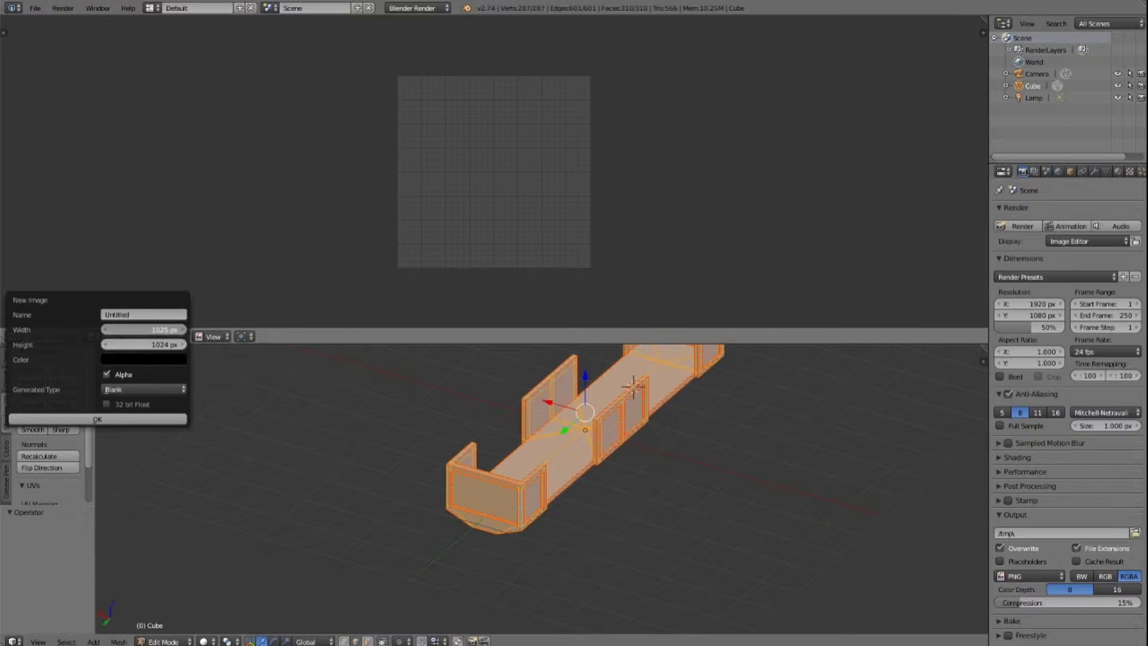
{"action": "left_click", "coordinate": [183, 330]}
{"action": "left_click", "coordinate": [167, 327]}
{"action": "type", "text": "2048"}
{"action": "key", "text": "Return"}
Step: Set the new image's height to 2048 px and create the image
{"action": "left_click", "coordinate": [178, 345]}
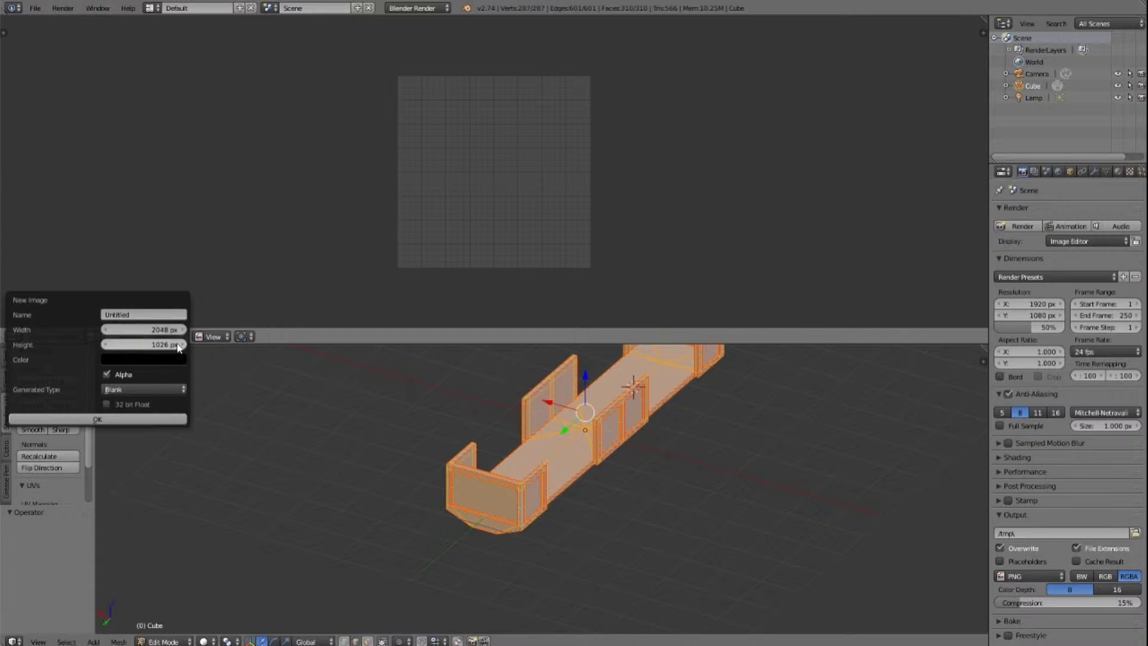
{"action": "left_click", "coordinate": [173, 345]}
{"action": "type", "text": "2048"}
{"action": "key", "text": "Return"}
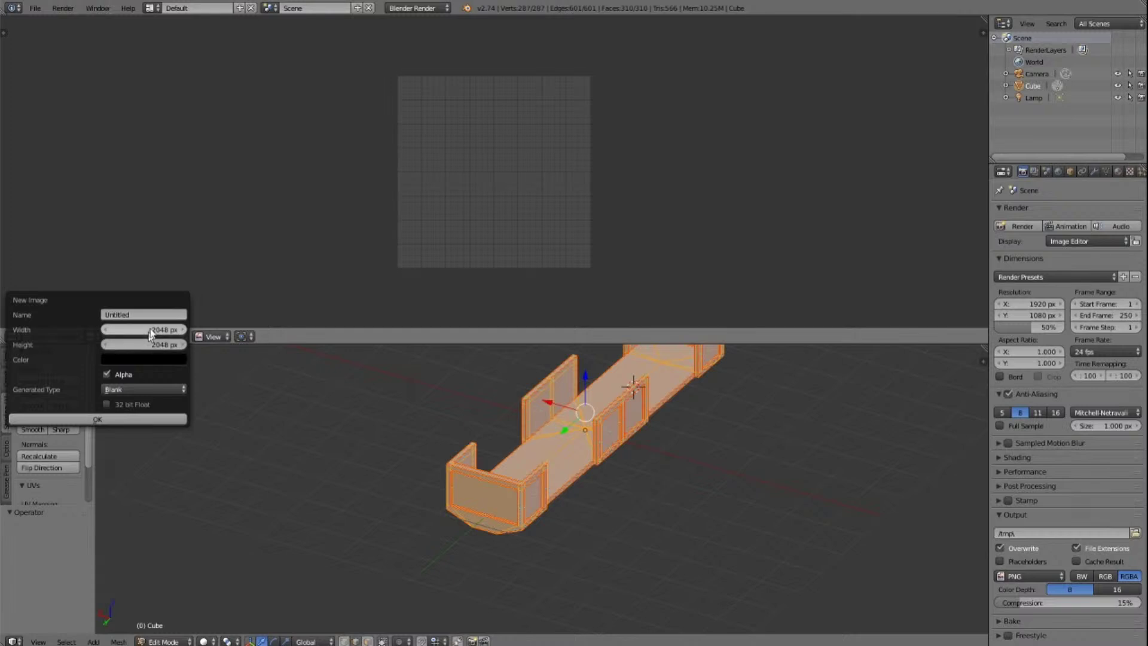
{"action": "left_click", "coordinate": [119, 420]}
{"action": "scroll", "coordinate": [335, 210], "scroll_direction": "down", "scroll_amount": 10}
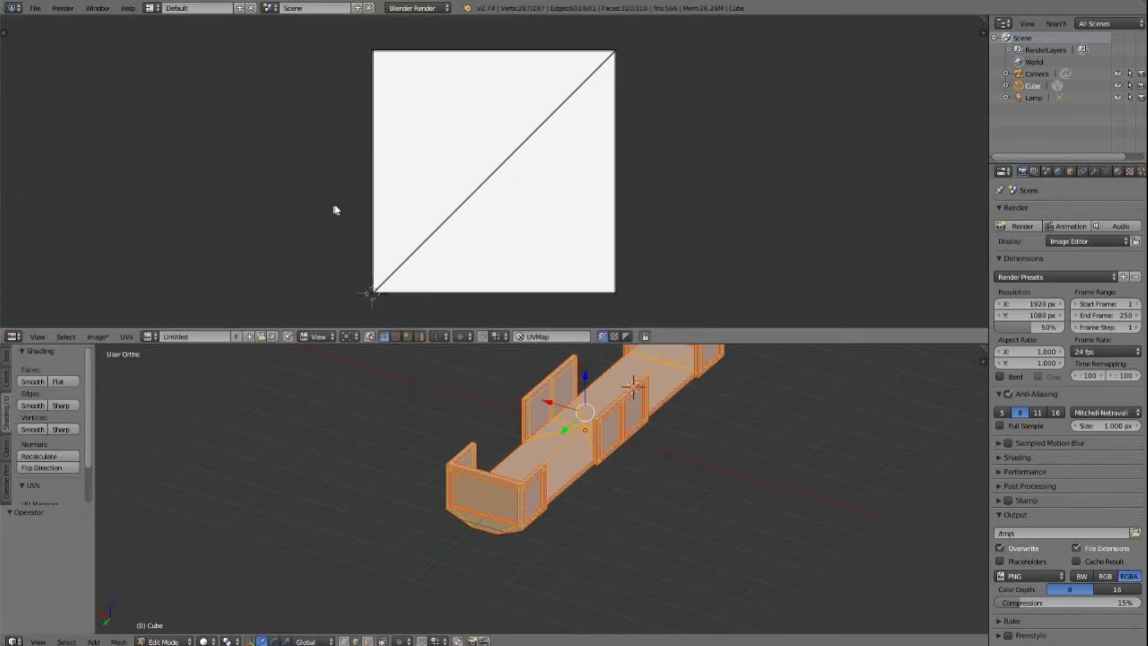
{"action": "scroll", "coordinate": [335, 209], "scroll_direction": "up", "scroll_amount": 4}
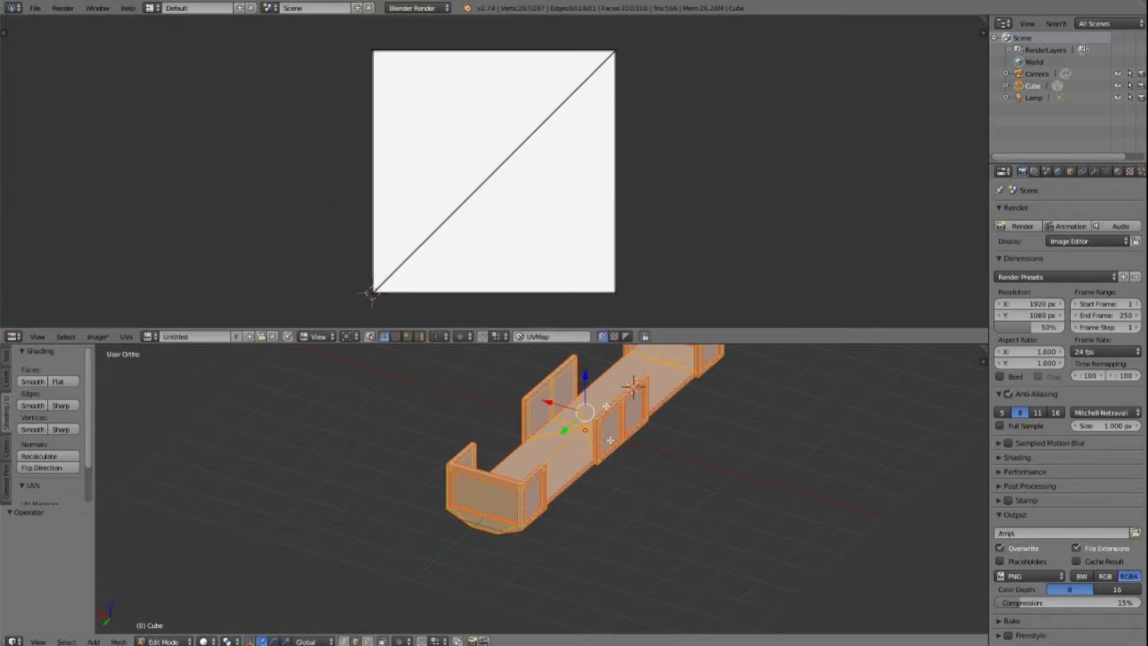
Step: Reload the blank image and try to unwrap from the UV editor with the mesh deselected
{"action": "key", "text": "a"}
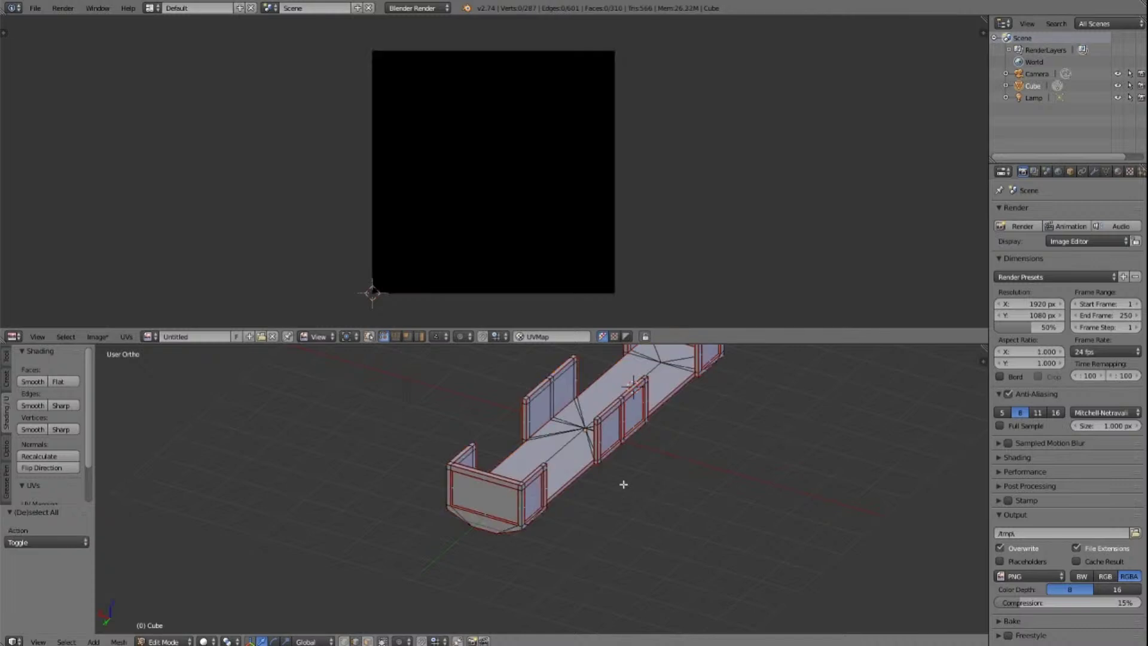
{"action": "left_click", "coordinate": [98, 337]}
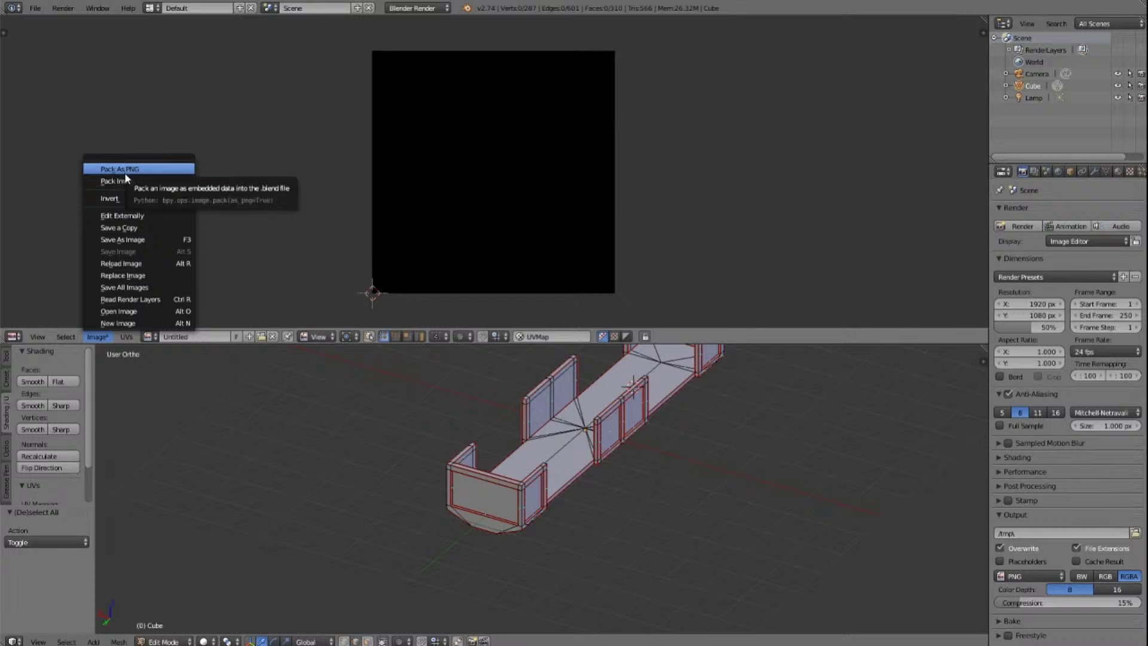
{"action": "left_click", "coordinate": [132, 267]}
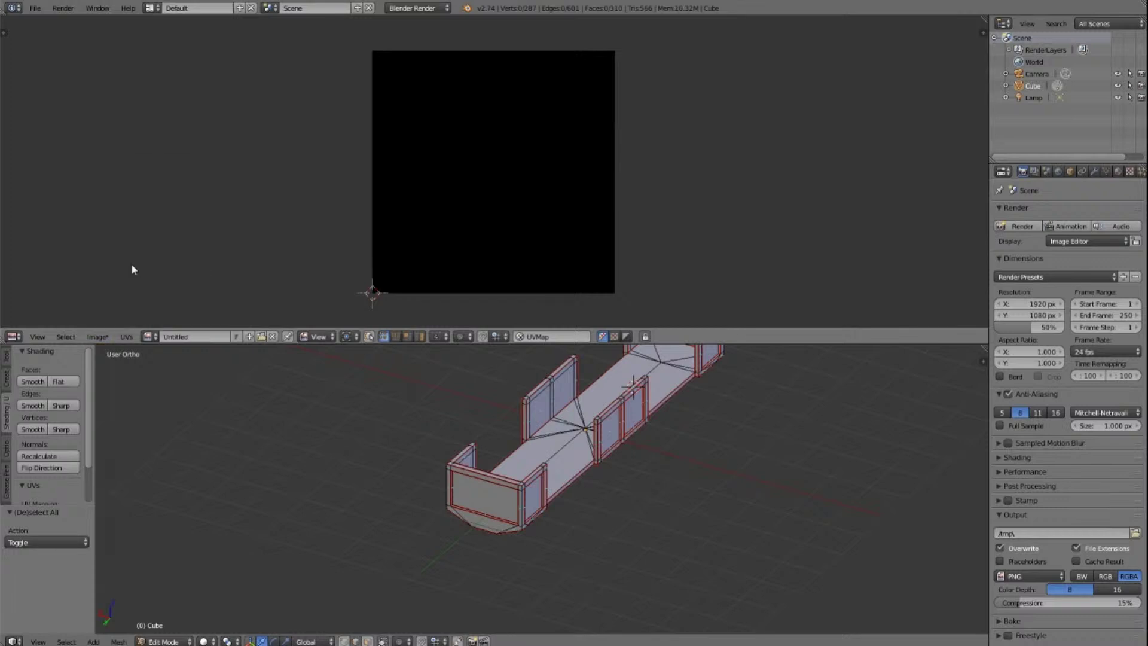
{"action": "left_click", "coordinate": [127, 337]}
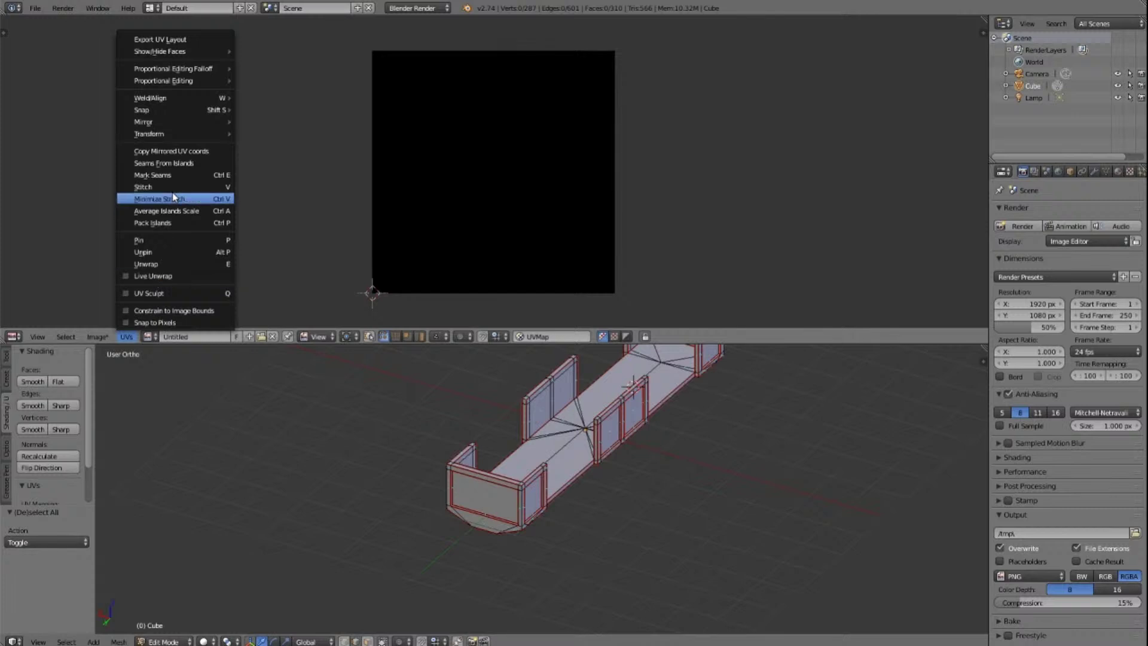
{"action": "mouse_move", "coordinate": [167, 137]}
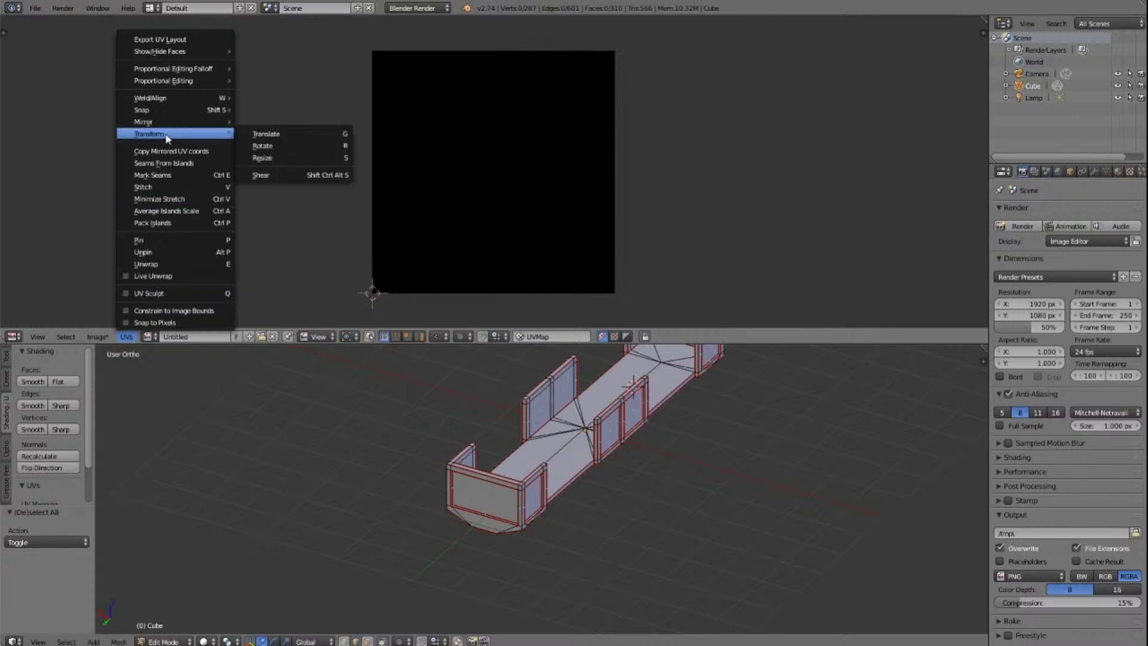
{"action": "left_click", "coordinate": [151, 266]}
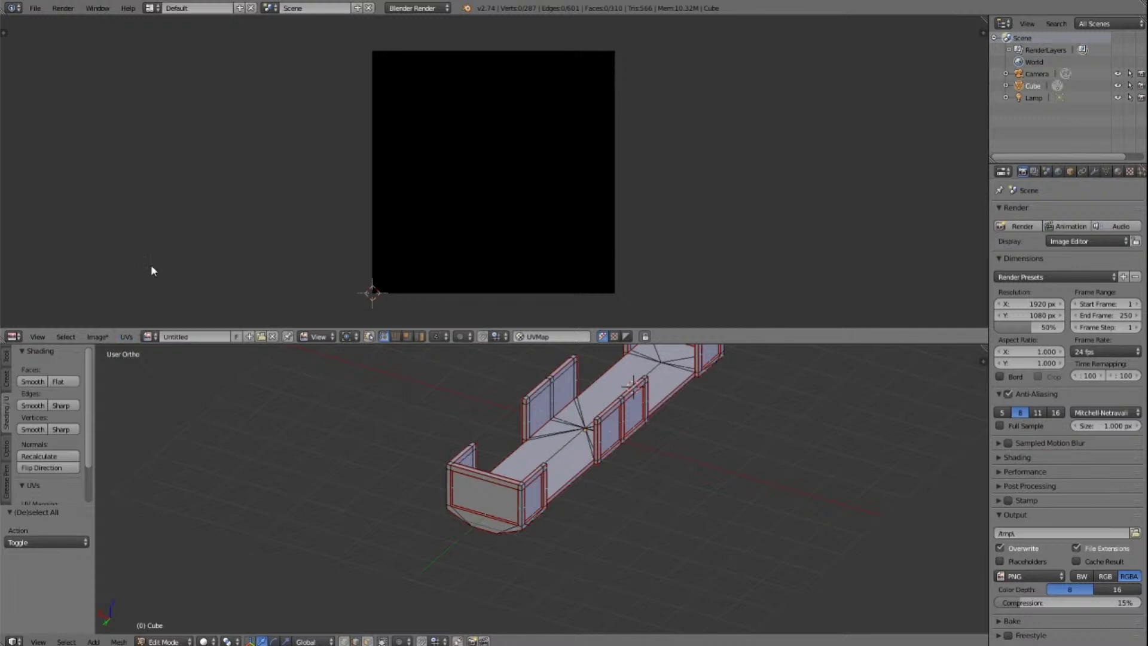
Step: Select the entire wagon mesh, unwrap it from the UV editor onto the blank image, and inspect the UV islands
{"action": "key", "text": "a"}
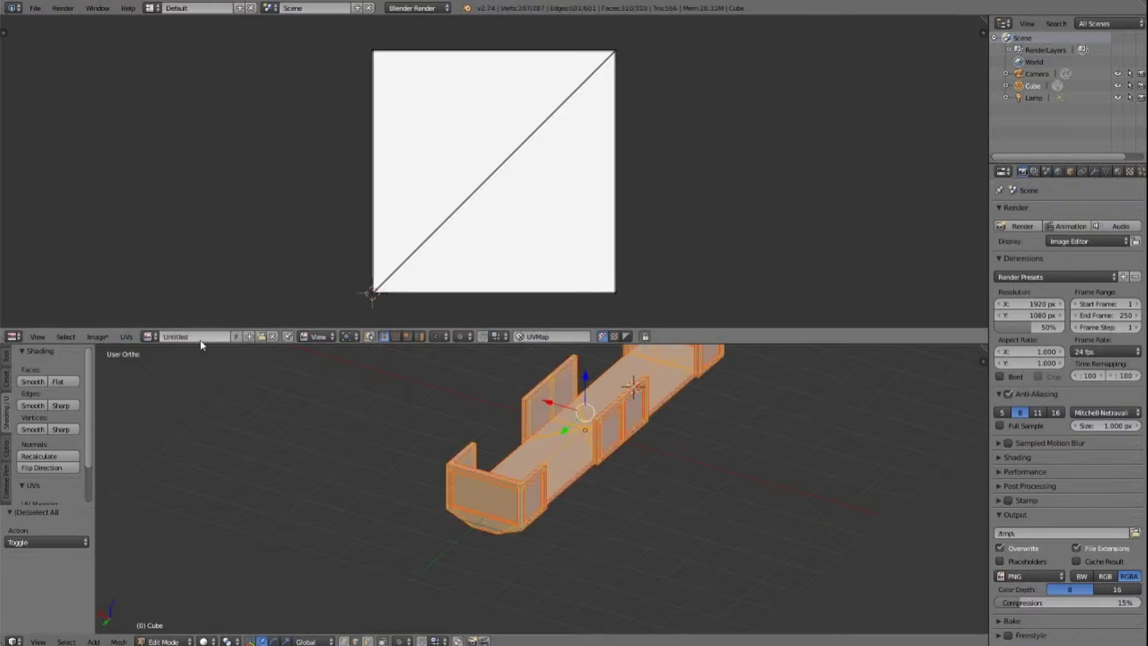
{"action": "left_click", "coordinate": [126, 336]}
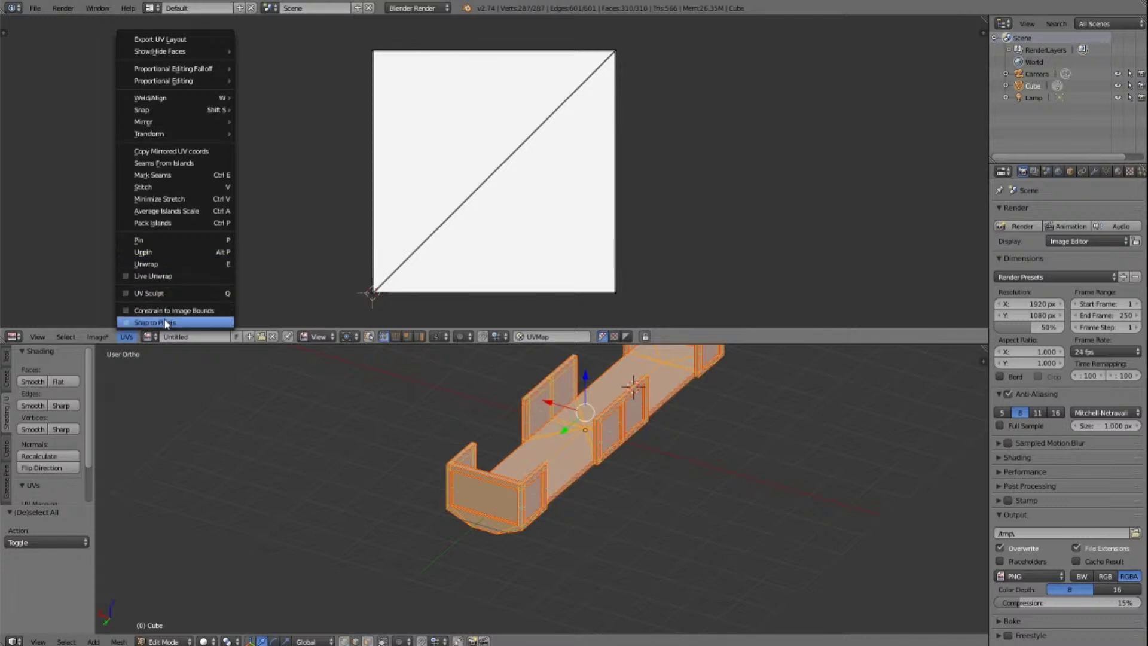
{"action": "left_click", "coordinate": [155, 265]}
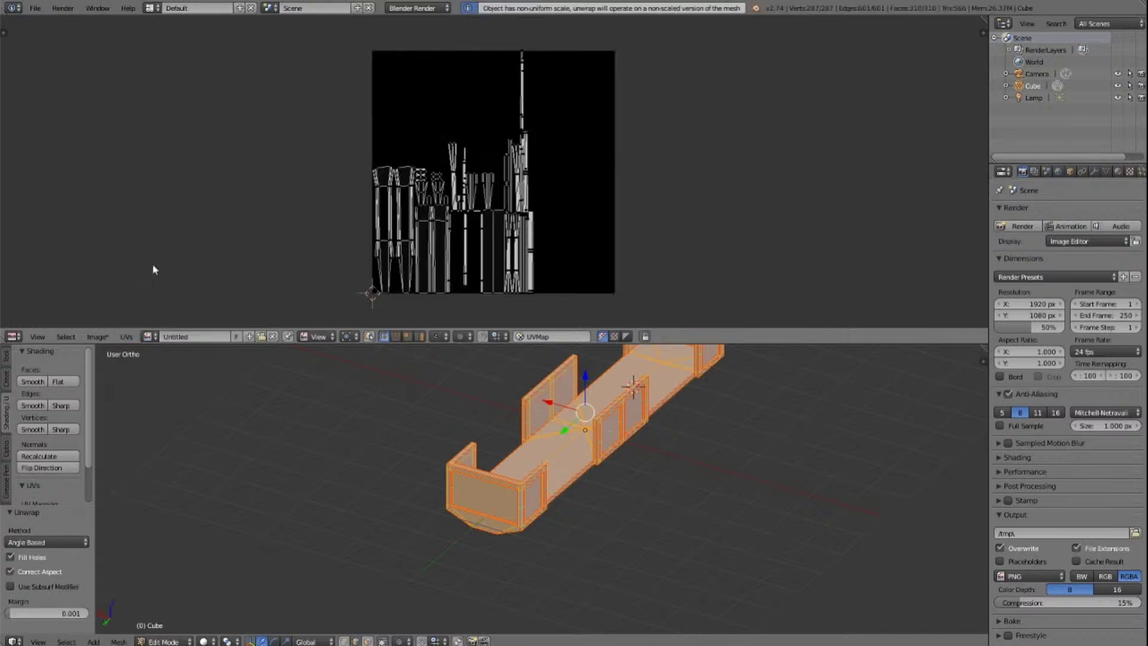
{"action": "scroll", "coordinate": [616, 233], "scroll_direction": "up", "scroll_amount": 3}
{"action": "scroll", "coordinate": [617, 236], "scroll_direction": "down", "scroll_amount": 3}
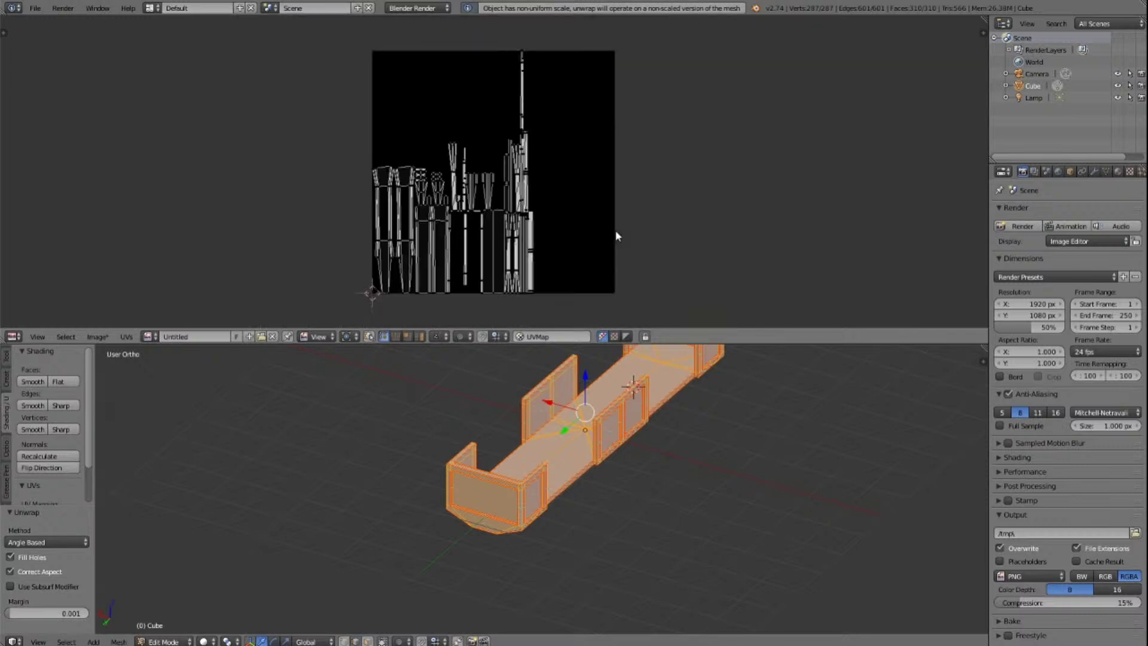
{"action": "scroll", "coordinate": [617, 236], "scroll_direction": "up", "scroll_amount": 3}
{"action": "scroll", "coordinate": [617, 235], "scroll_direction": "down", "scroll_amount": 1}
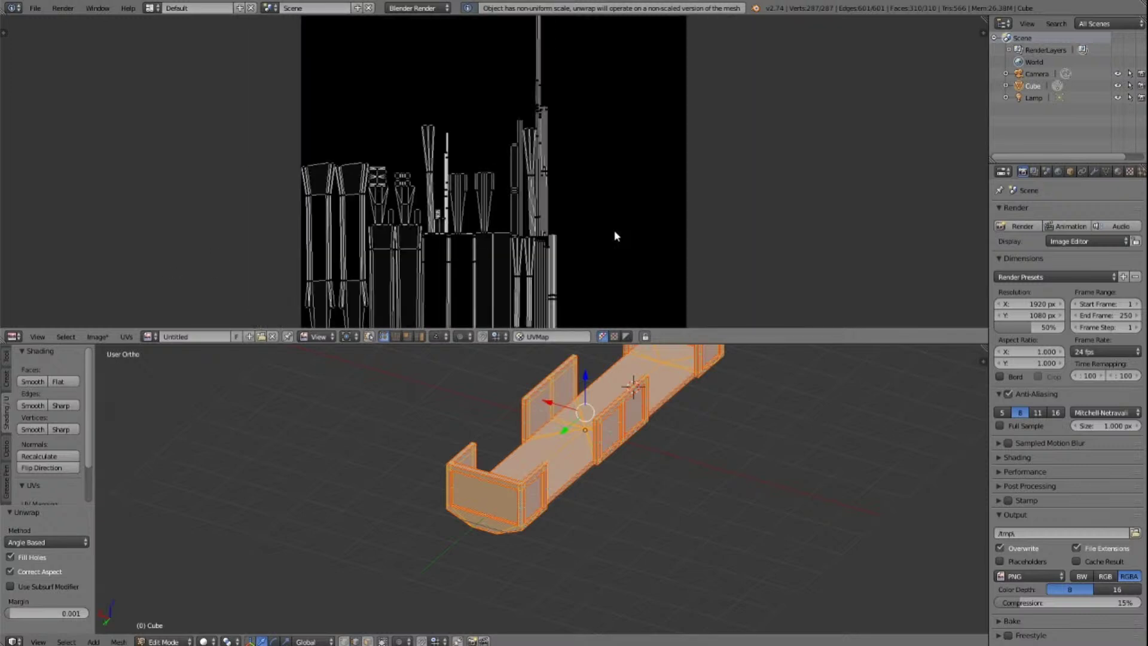
{"action": "scroll", "coordinate": [617, 236], "scroll_direction": "down", "scroll_amount": 3}
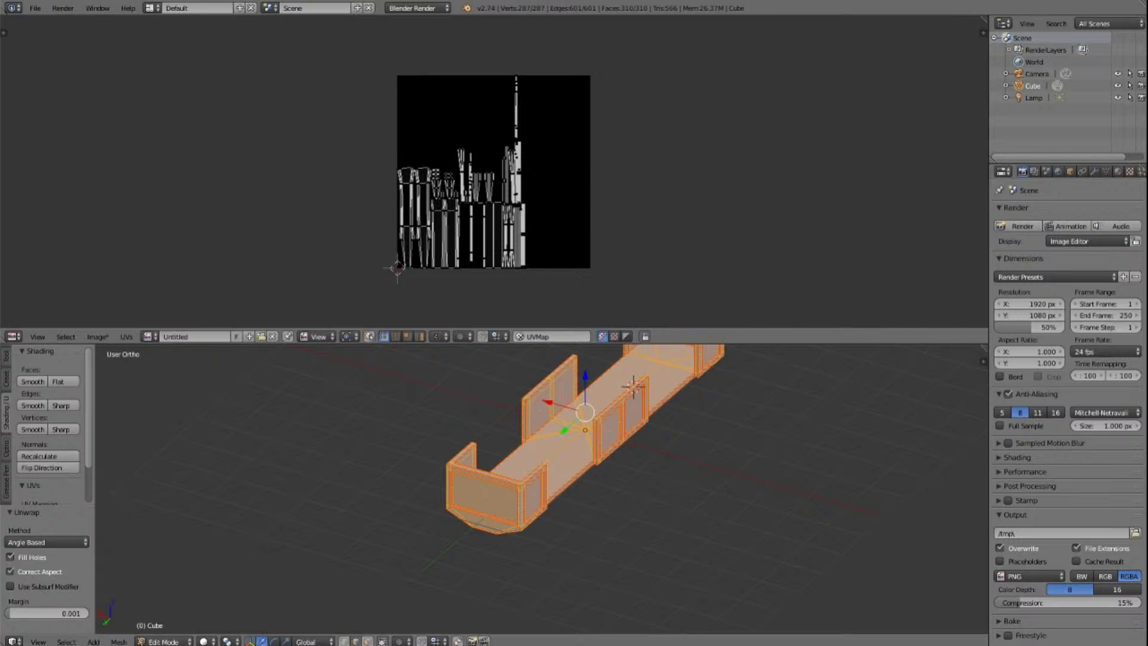
Step: Unwrap the whole mesh with Smart UV Project at angle limit 66, island margin 0 and area weight 0, and inspect the layout
{"action": "left_click", "coordinate": [118, 642]}
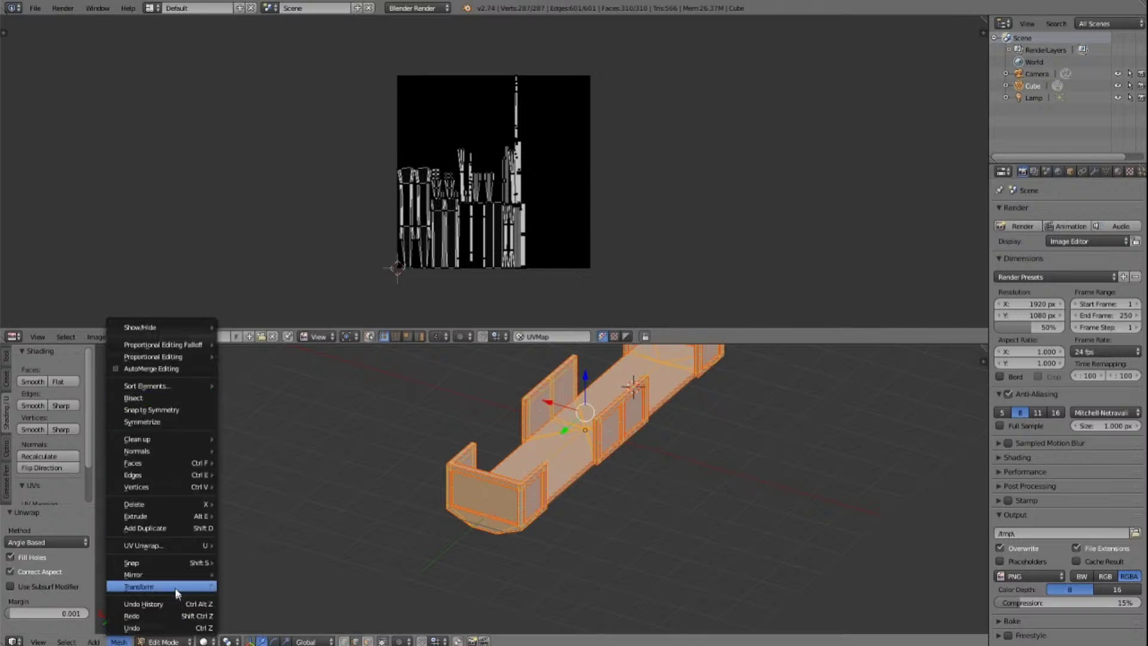
{"action": "mouse_move", "coordinate": [167, 547]}
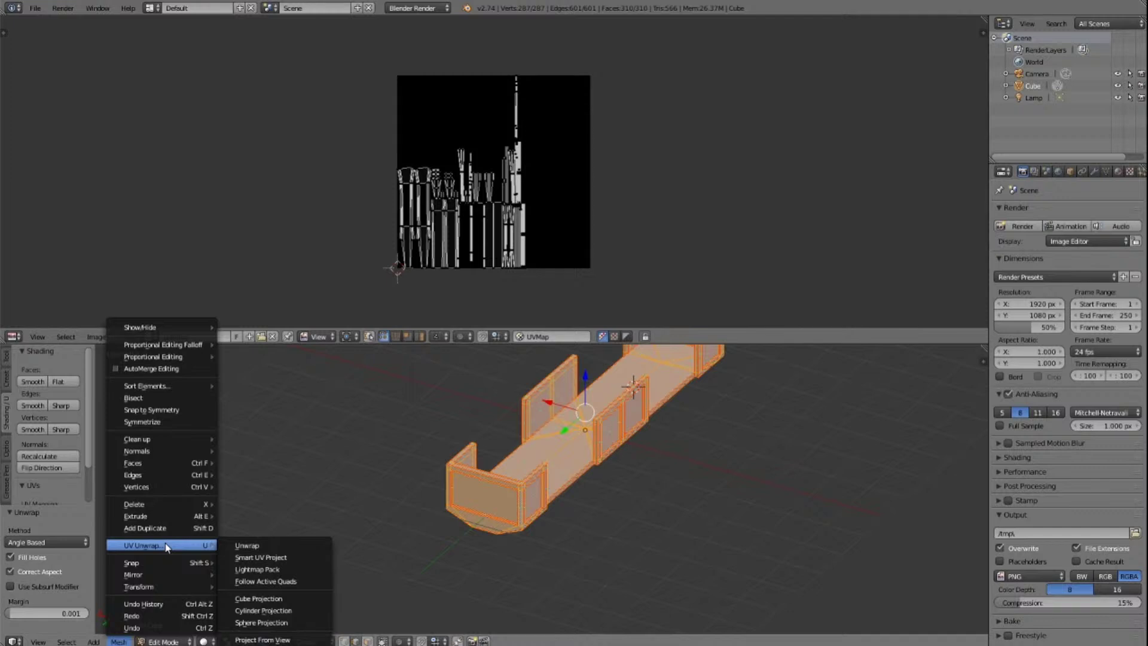
{"action": "left_click", "coordinate": [256, 558]}
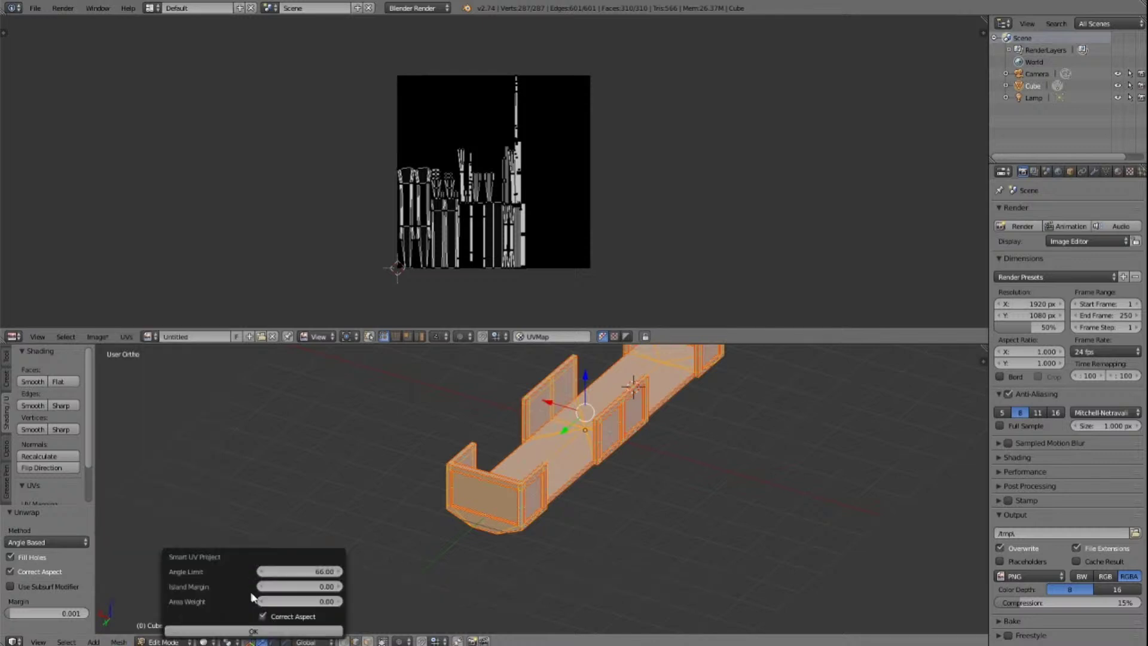
{"action": "left_click", "coordinate": [253, 631]}
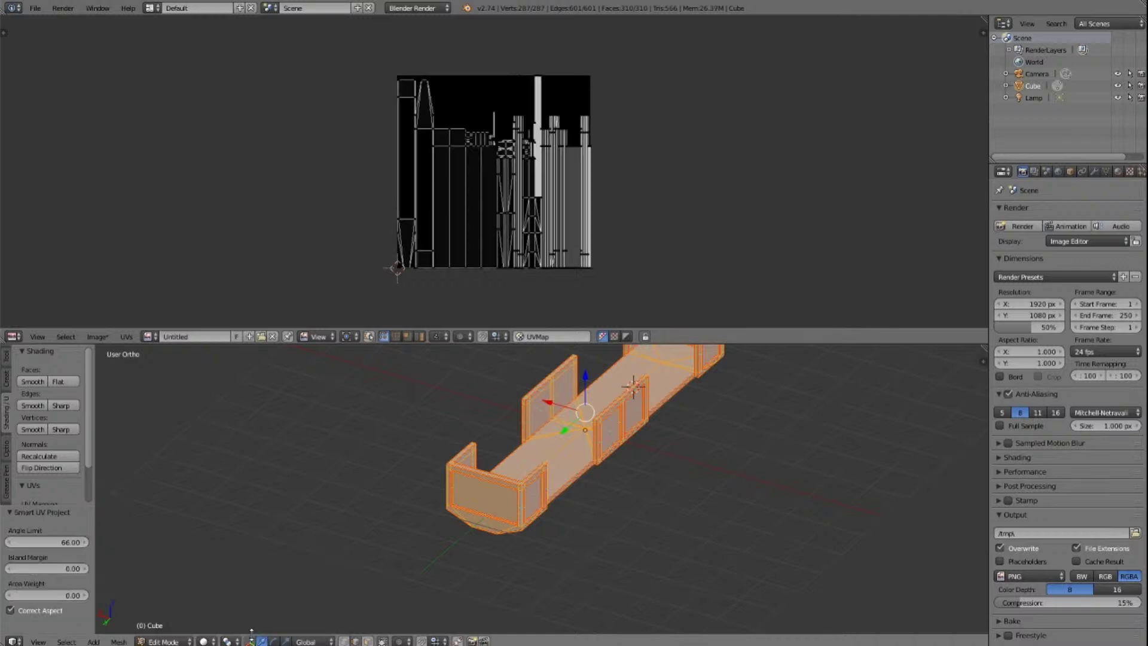
{"action": "scroll", "coordinate": [571, 203], "scroll_direction": "up", "scroll_amount": 3}
{"action": "scroll", "coordinate": [572, 204], "scroll_direction": "down", "scroll_amount": 1}
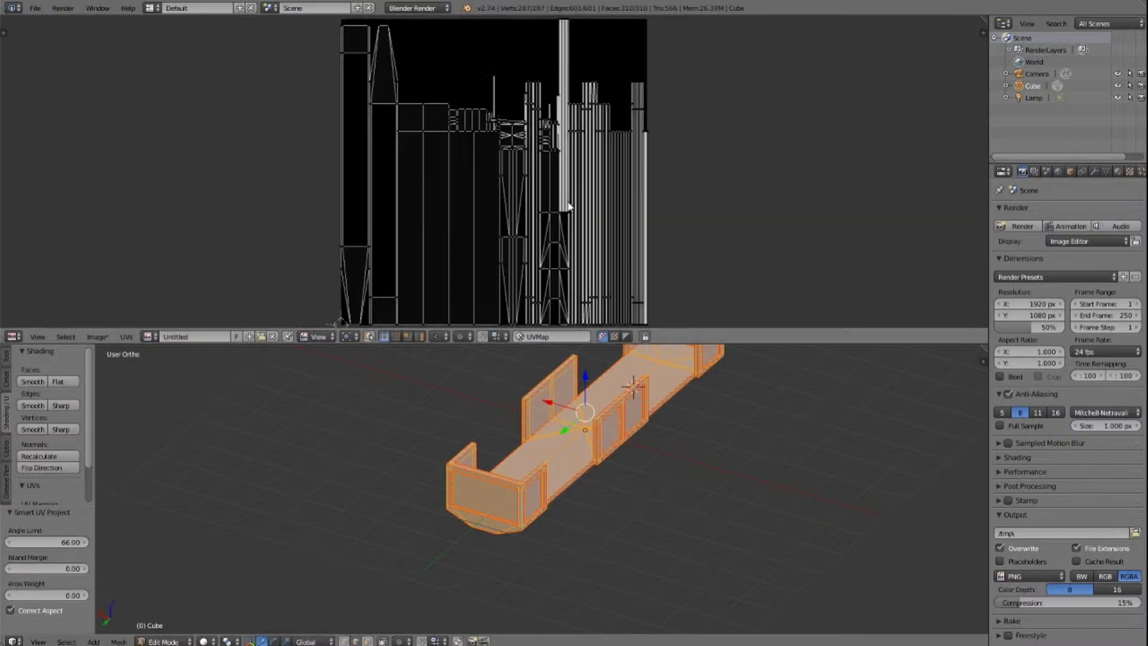
Step: Unwrap all selected faces of the mesh with Lightmap Pack
{"action": "scroll", "coordinate": [568, 206], "scroll_direction": "up", "scroll_amount": 1}
{"action": "scroll", "coordinate": [569, 206], "scroll_direction": "down", "scroll_amount": 2}
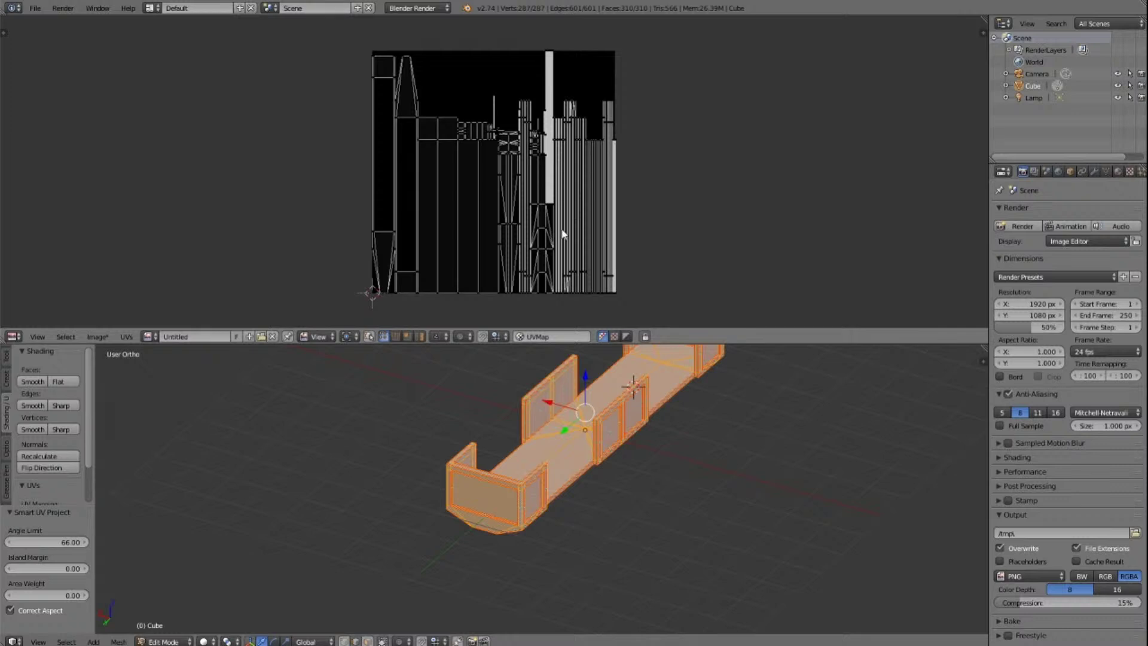
{"action": "left_click", "coordinate": [118, 641]}
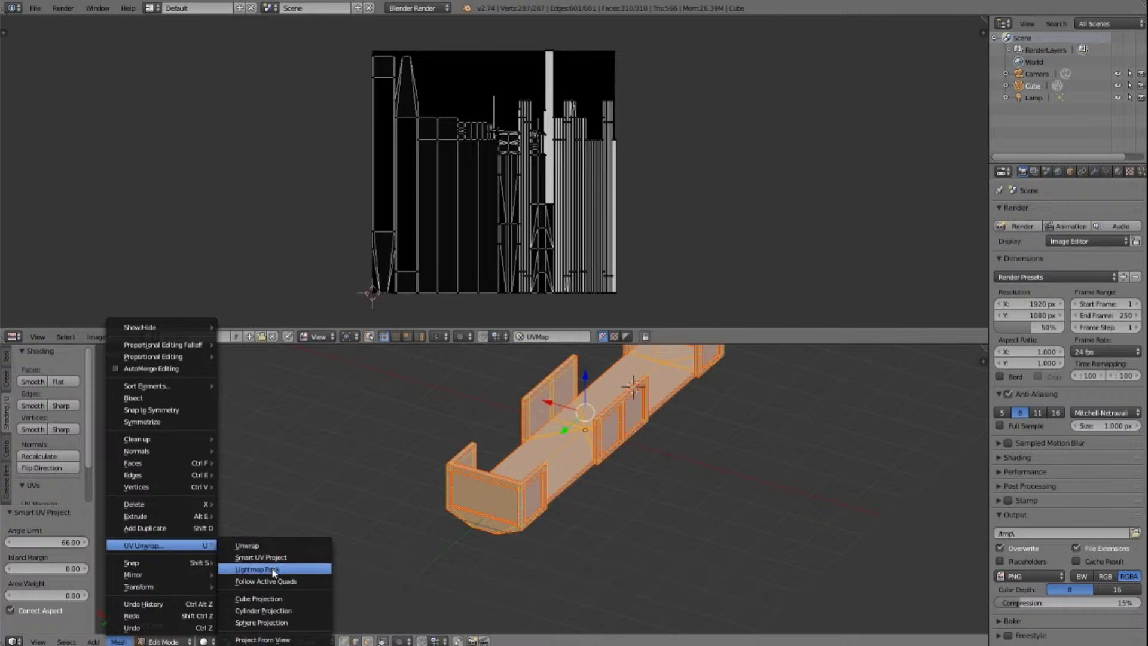
{"action": "left_click", "coordinate": [272, 570]}
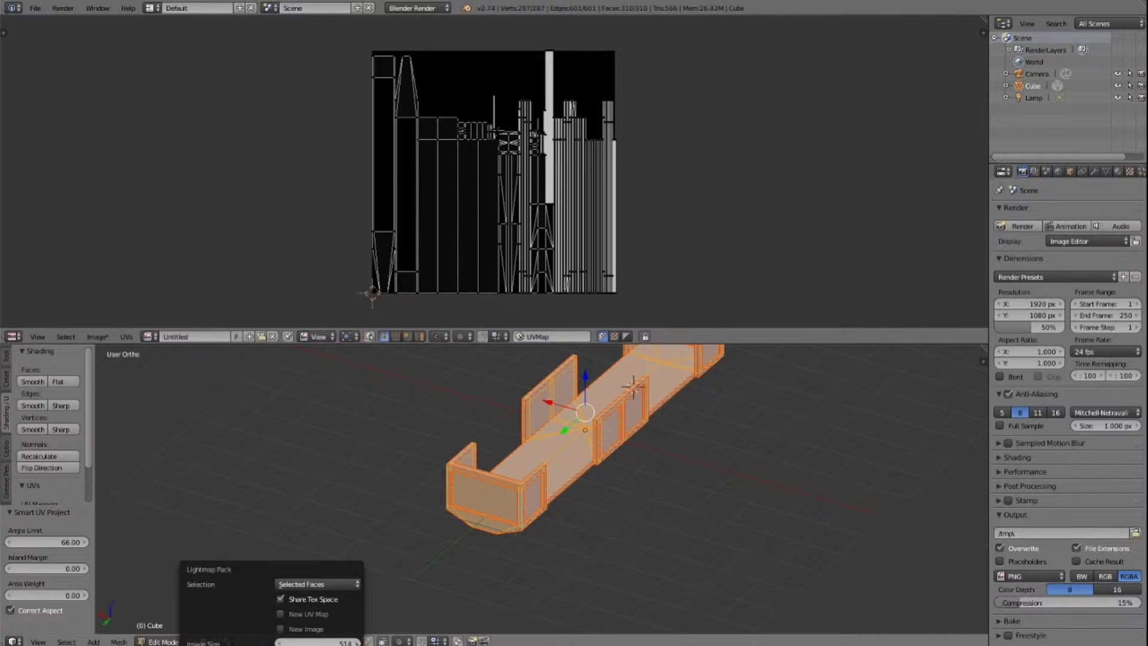
{"action": "left_click", "coordinate": [353, 642]}
{"action": "left_click", "coordinate": [334, 642]}
{"action": "type", "text": "20"}
{"action": "key", "text": "Return"}
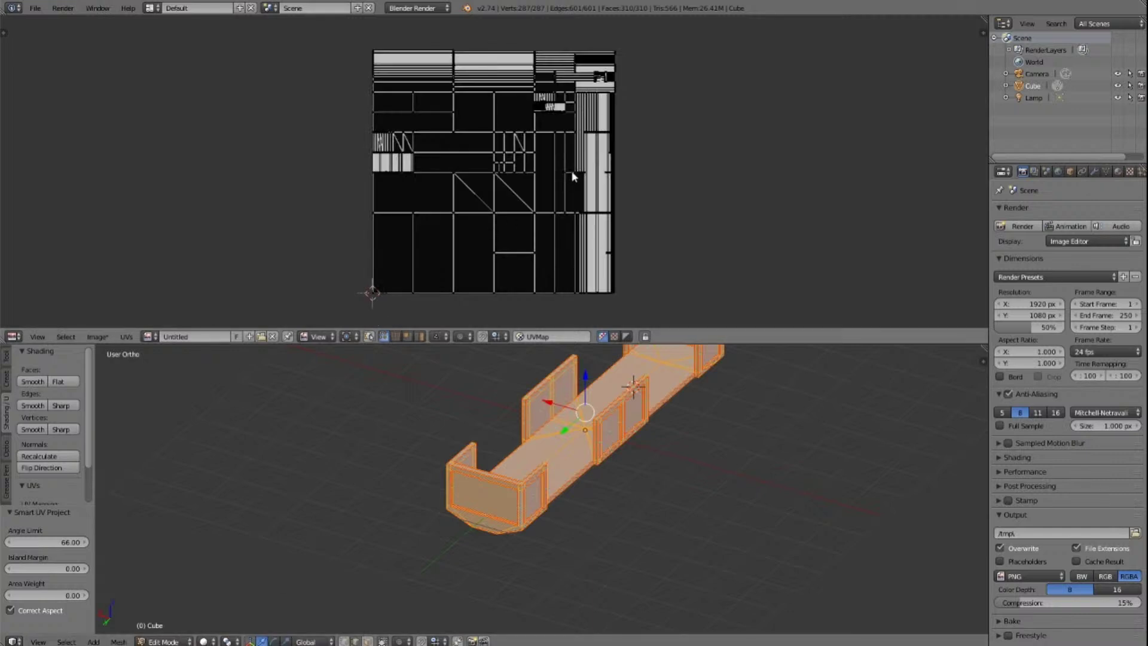
Step: Examine the lightmap-packed UV layout both up close and as a whole
{"action": "scroll", "coordinate": [671, 182], "scroll_direction": "down", "scroll_amount": 2}
{"action": "scroll", "coordinate": [683, 188], "scroll_direction": "up", "scroll_amount": 8}
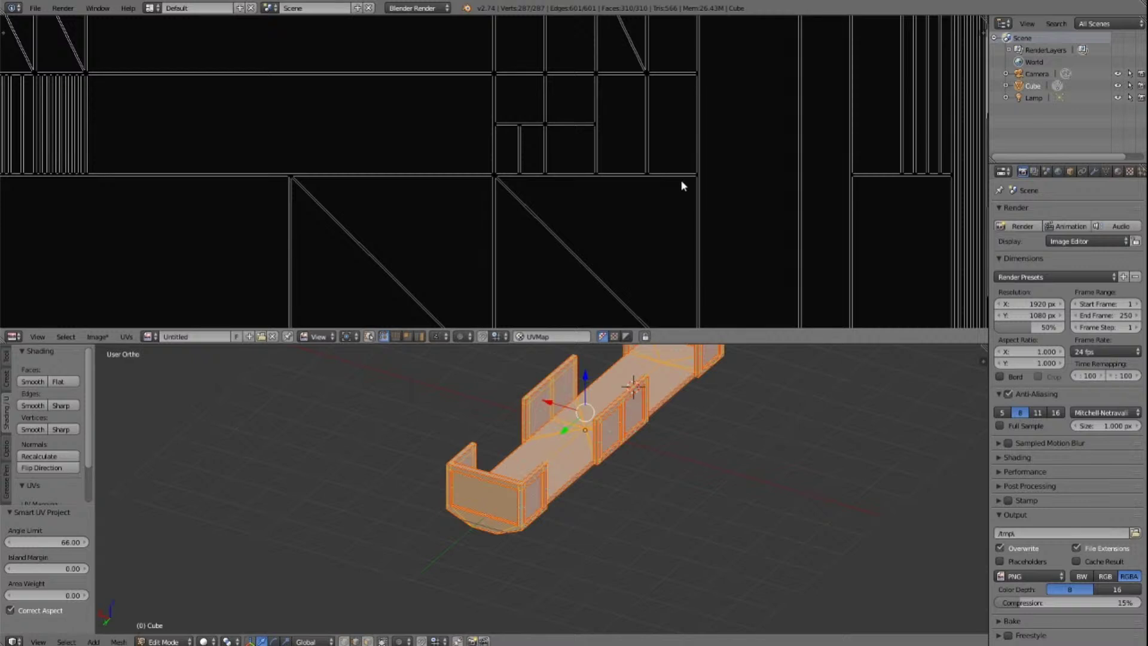
{"action": "scroll", "coordinate": [681, 179], "scroll_direction": "down", "scroll_amount": 4}
{"action": "scroll", "coordinate": [691, 176], "scroll_direction": "down", "scroll_amount": 2}
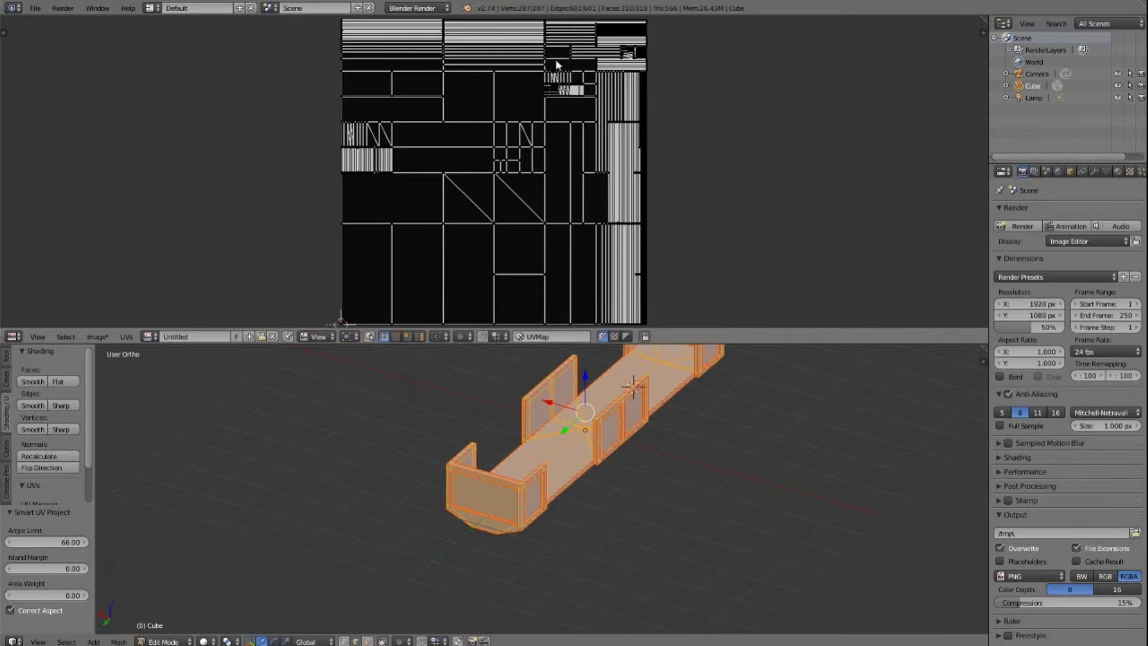
{"action": "scroll", "coordinate": [502, 142], "scroll_direction": "down", "scroll_amount": 4}
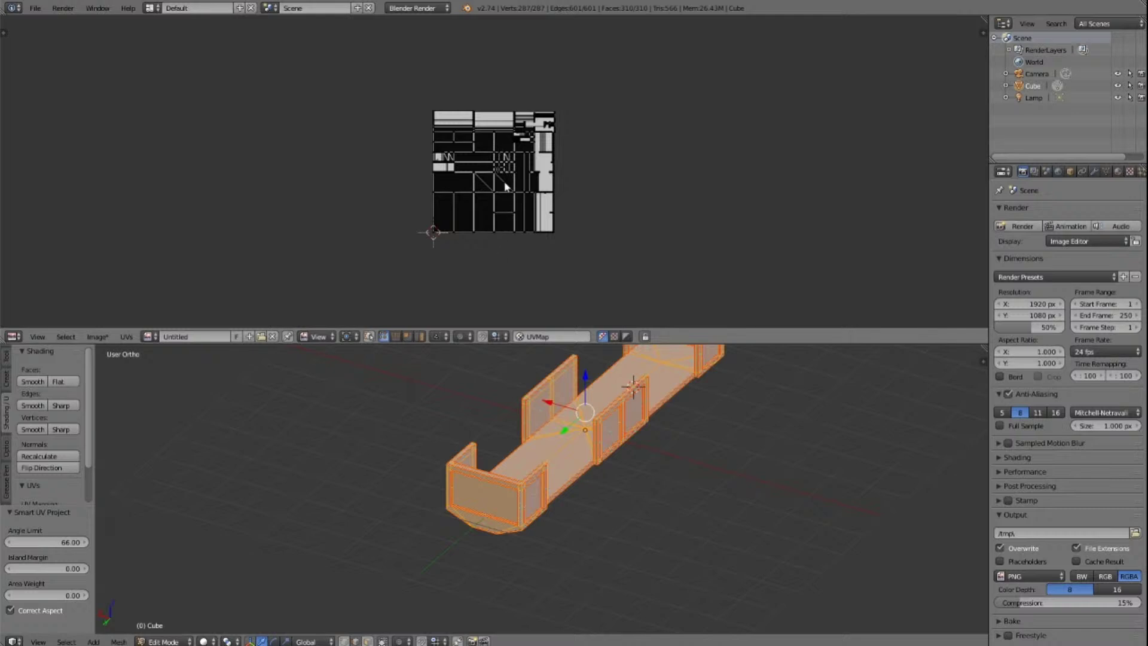
{"action": "scroll", "coordinate": [654, 444], "scroll_direction": "up", "scroll_amount": 2}
{"action": "scroll", "coordinate": [646, 441], "scroll_direction": "down", "scroll_amount": 2}
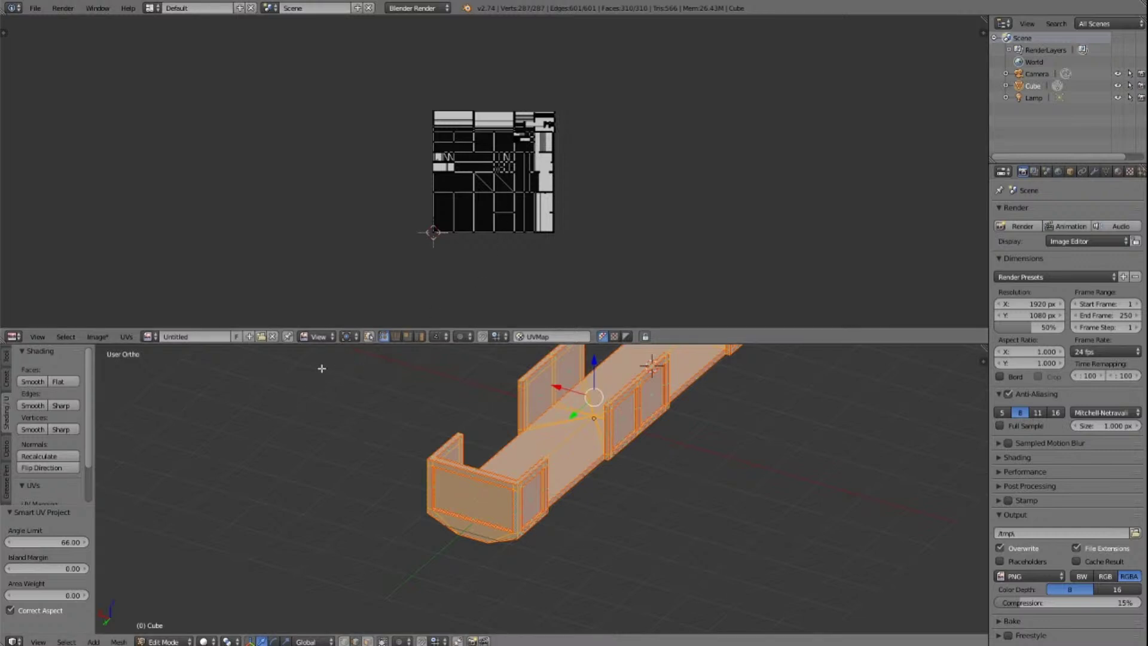
Step: Unwrap the whole selected mesh with the standard Unwrap operation and fit the new UV layout in view
{"action": "key", "text": "KP_6"}
{"action": "key", "text": "KP_6"}
{"action": "key", "text": "KP_6"}
{"action": "key", "text": "KP_6"}
{"action": "key", "text": "KP_6"}
{"action": "key", "text": "KP_6"}
{"action": "key", "text": "KP_6"}
{"action": "key", "text": "KP_6"}
{"action": "key", "text": "KP_6"}
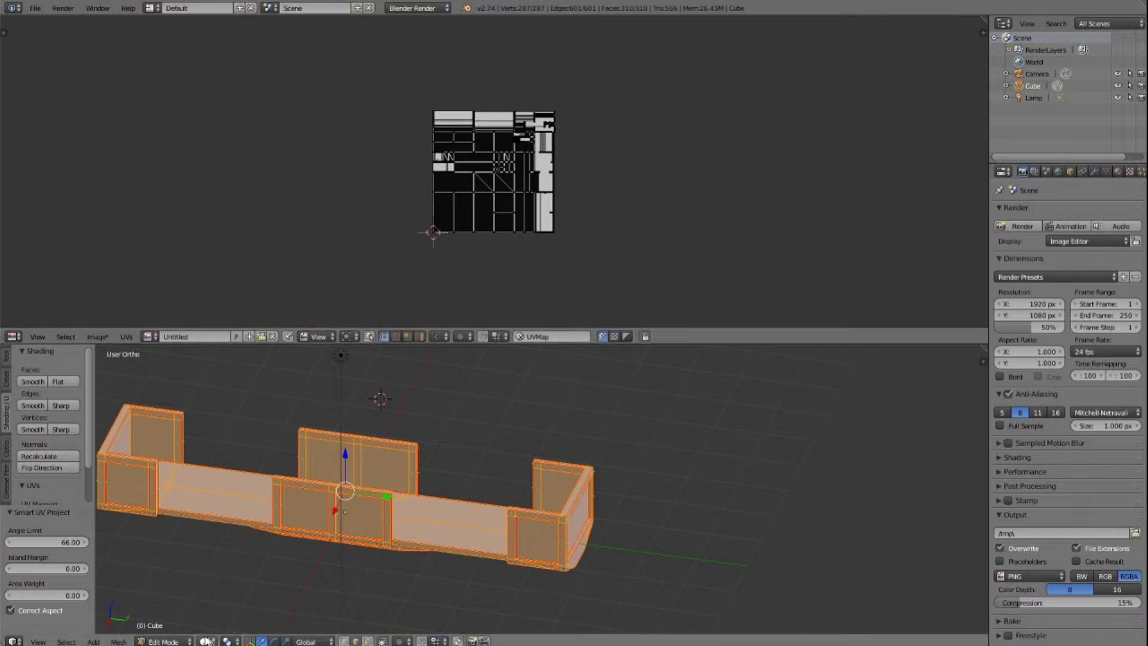
{"action": "left_click", "coordinate": [118, 642]}
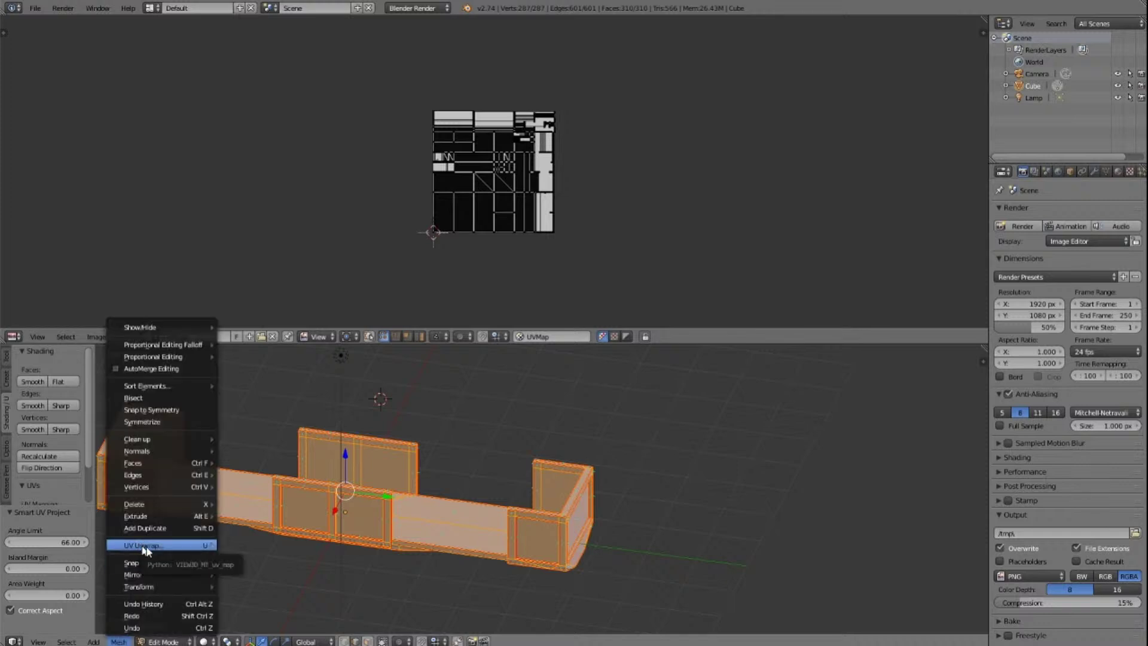
{"action": "mouse_move", "coordinate": [164, 551]}
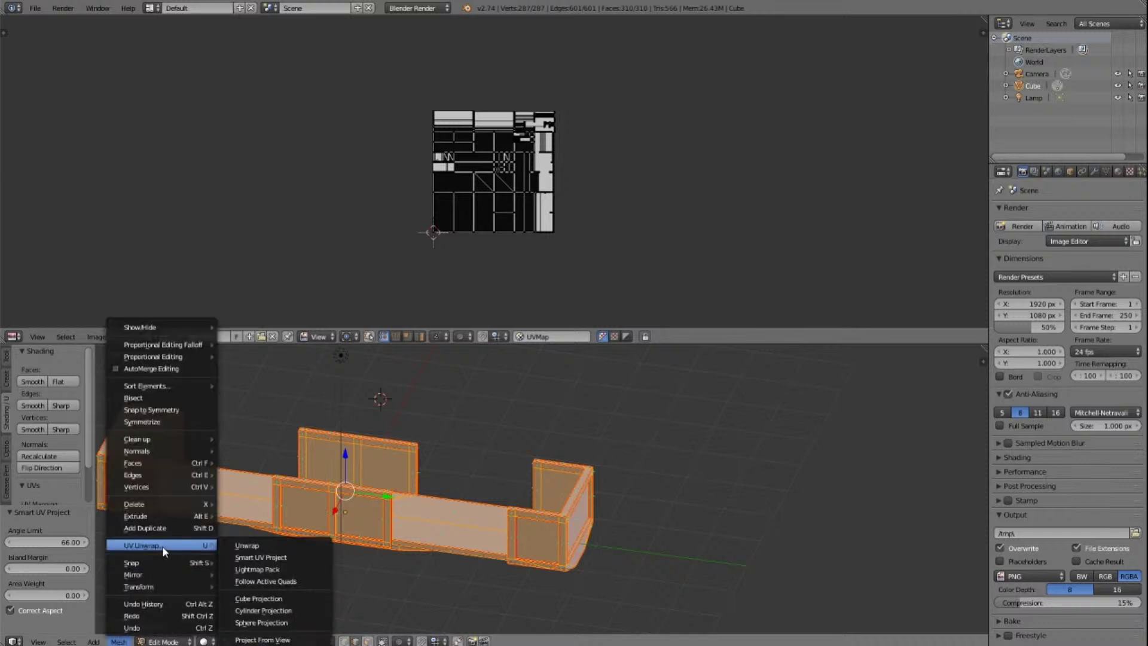
{"action": "left_click", "coordinate": [247, 545]}
{"action": "key", "text": "Home"}
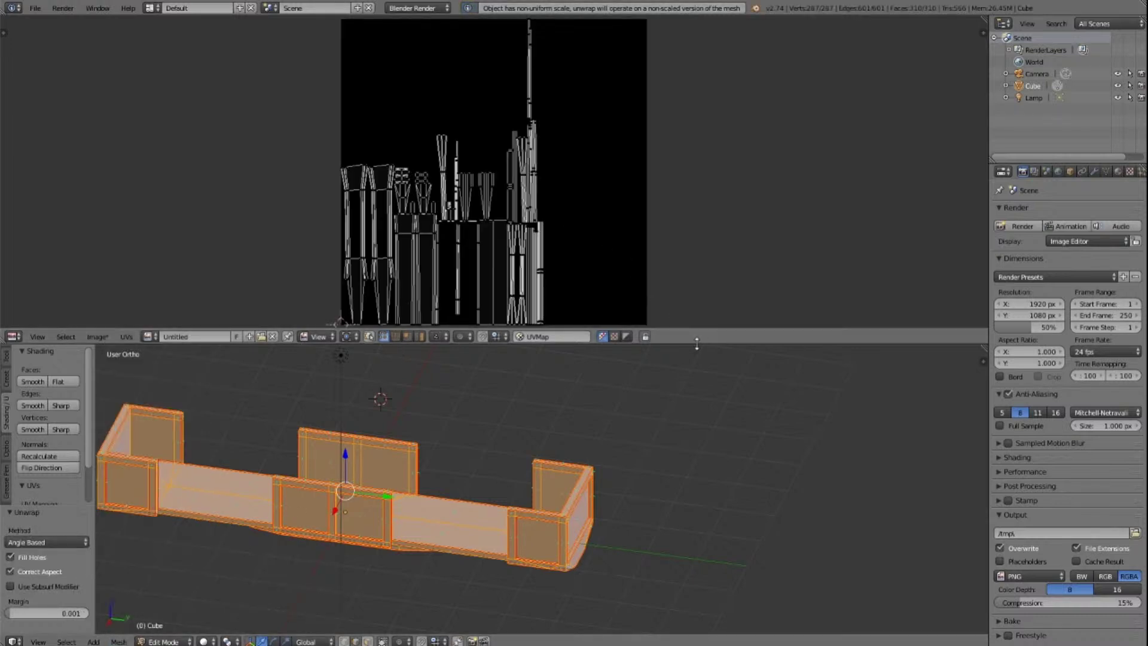
Step: Enlarge the UV editor and move all UV islands clear of the image area, about 6.05 in X and 0.26 in Y
{"action": "left_click_drag", "start_coordinate": [703, 346], "coordinate": [714, 563]}
{"action": "scroll", "coordinate": [717, 422], "scroll_direction": "up", "scroll_amount": 4}
{"action": "scroll", "coordinate": [718, 410], "scroll_direction": "down", "scroll_amount": 3}
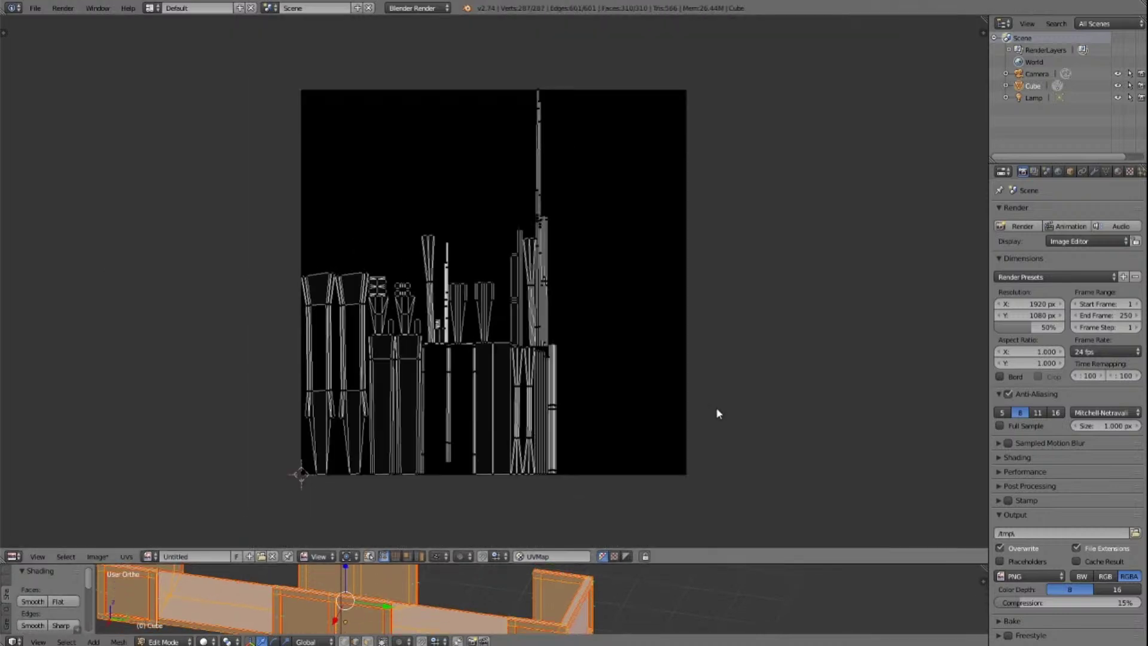
{"action": "scroll", "coordinate": [746, 305], "scroll_direction": "down", "scroll_amount": 1}
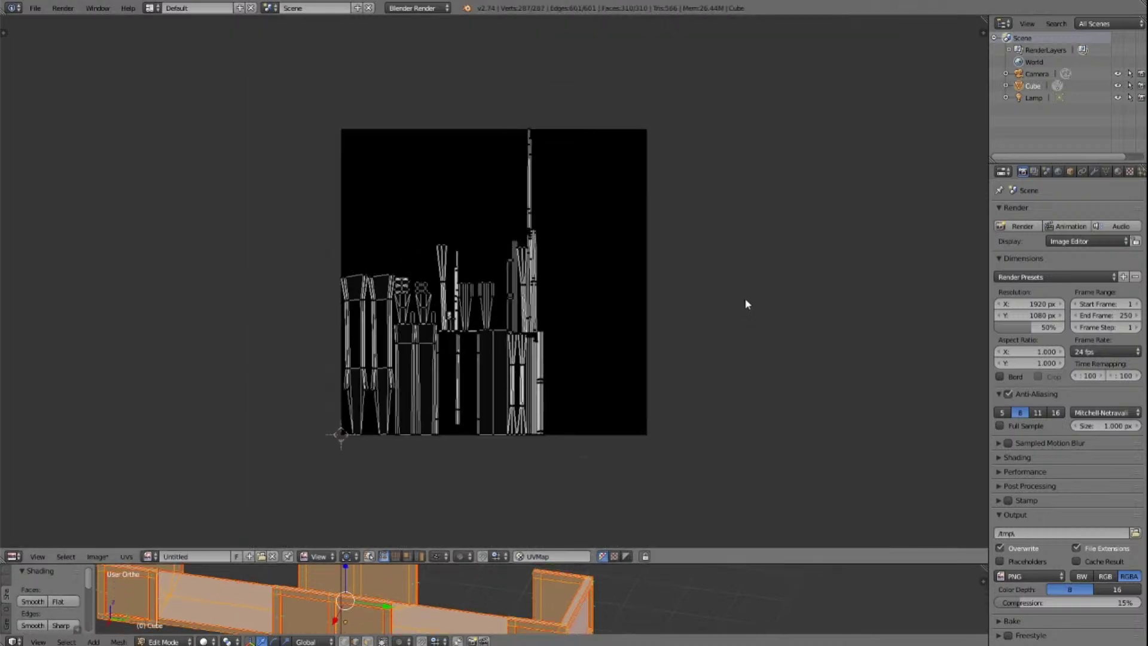
{"action": "key", "text": "a"}
{"action": "scroll", "coordinate": [745, 279], "scroll_direction": "down", "scroll_amount": 7}
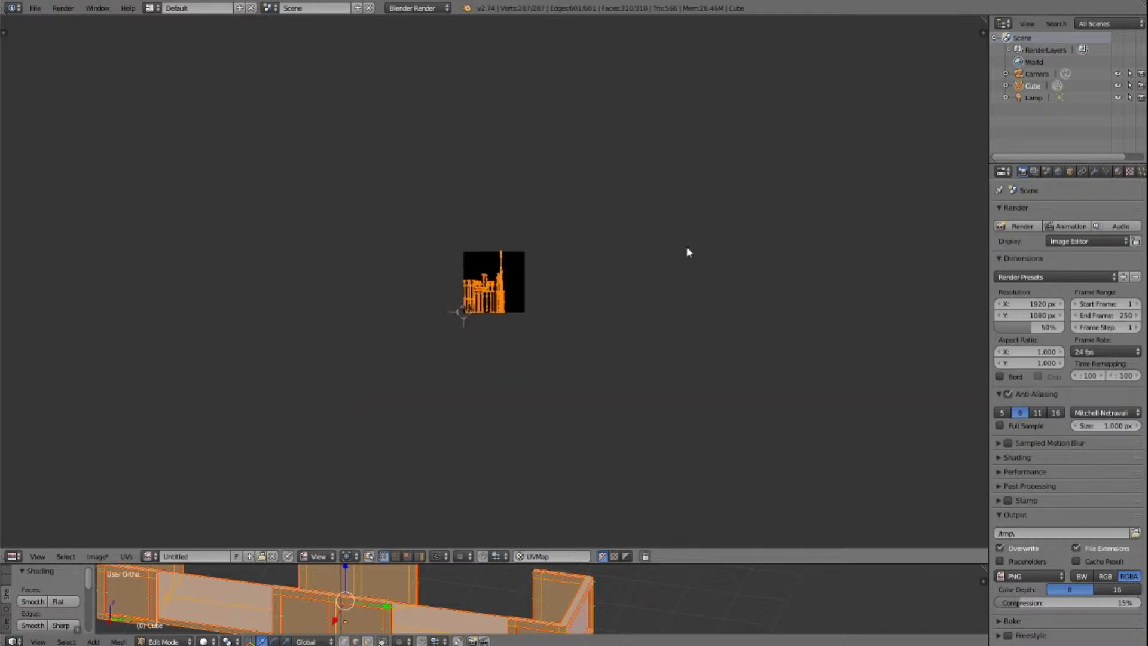
{"action": "key", "text": "g"}
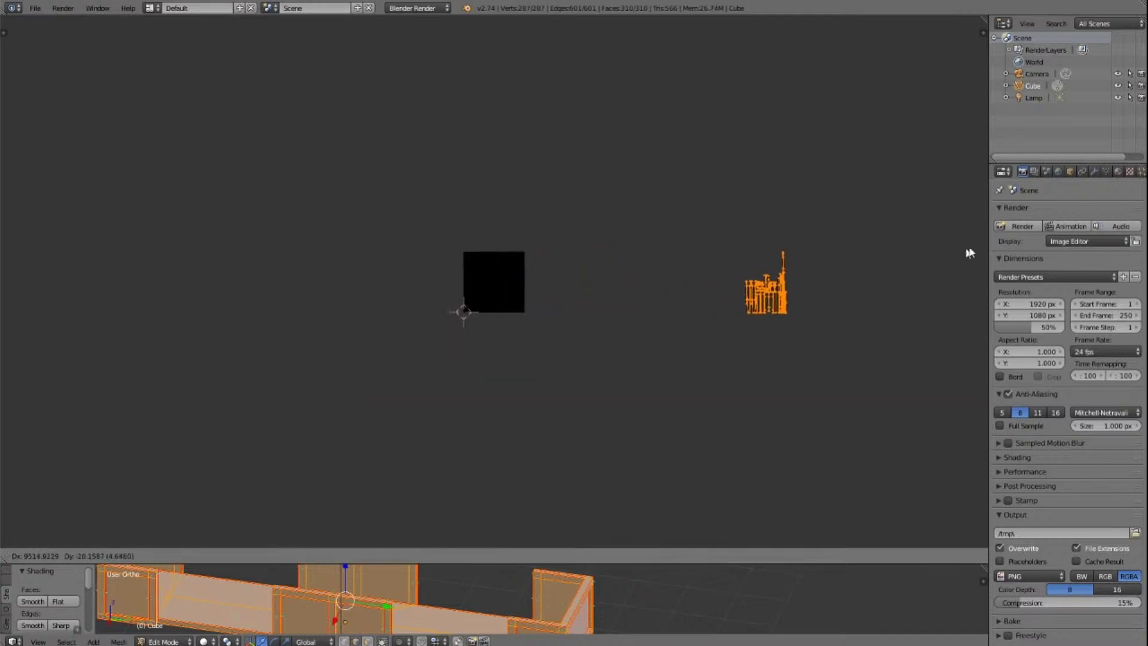
{"action": "left_click", "coordinate": [68, 234]}
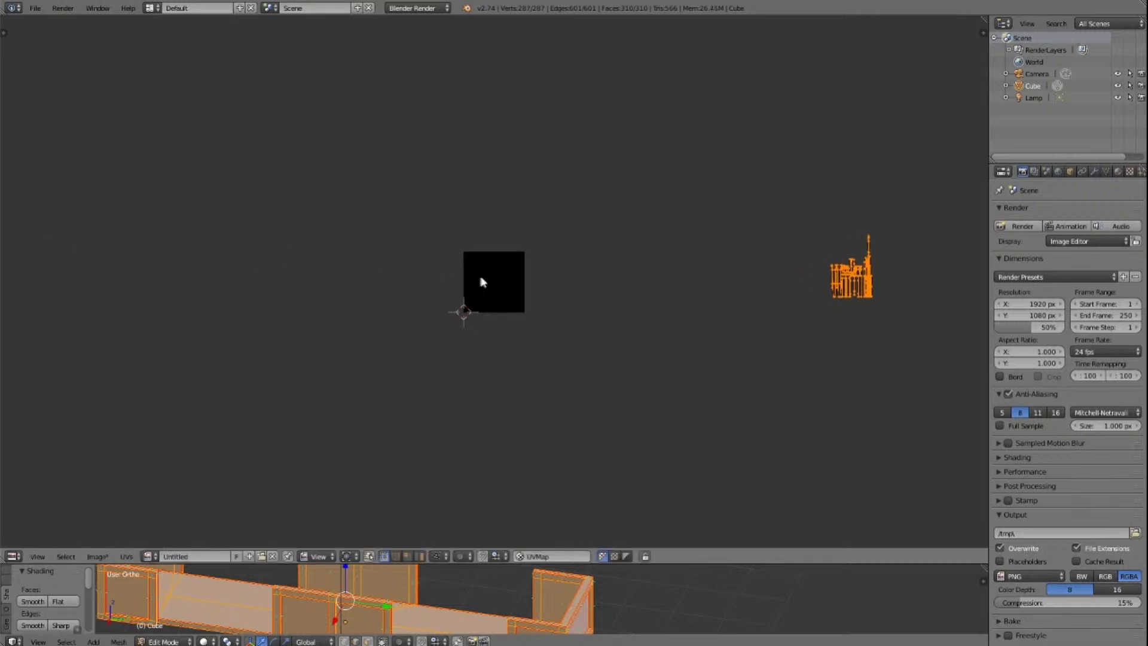
{"action": "scroll", "coordinate": [482, 279], "scroll_direction": "up", "scroll_amount": 3}
{"action": "scroll", "coordinate": [473, 266], "scroll_direction": "down", "scroll_amount": 2}
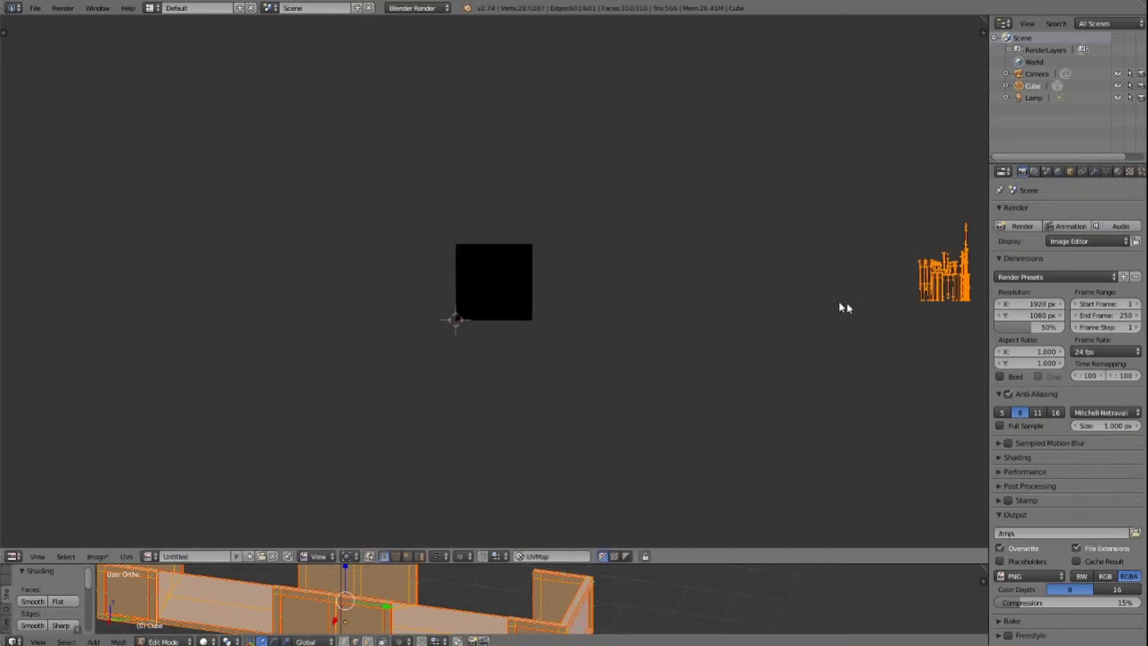
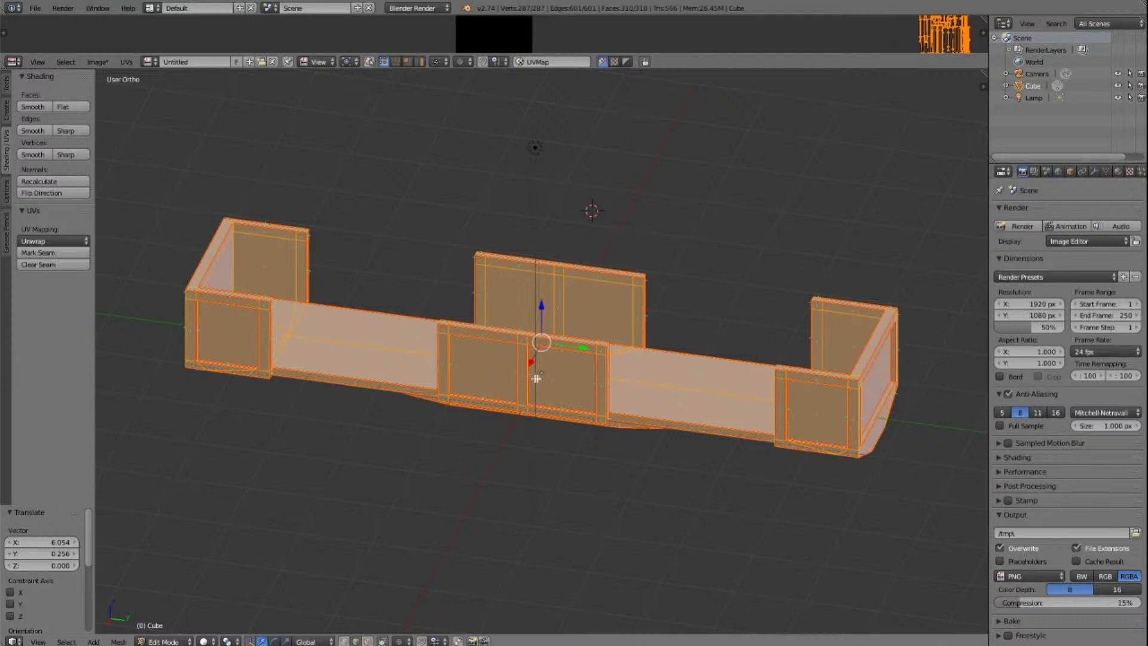
Step: Examine the wagon-like mesh from several sides, checking its end walls, side panels and floor
{"action": "left_click", "coordinate": [834, 491]}
{"action": "key", "text": "KP_6"}
{"action": "key", "text": "KP_6"}
{"action": "key", "text": "KP_6"}
{"action": "key", "text": "KP_6"}
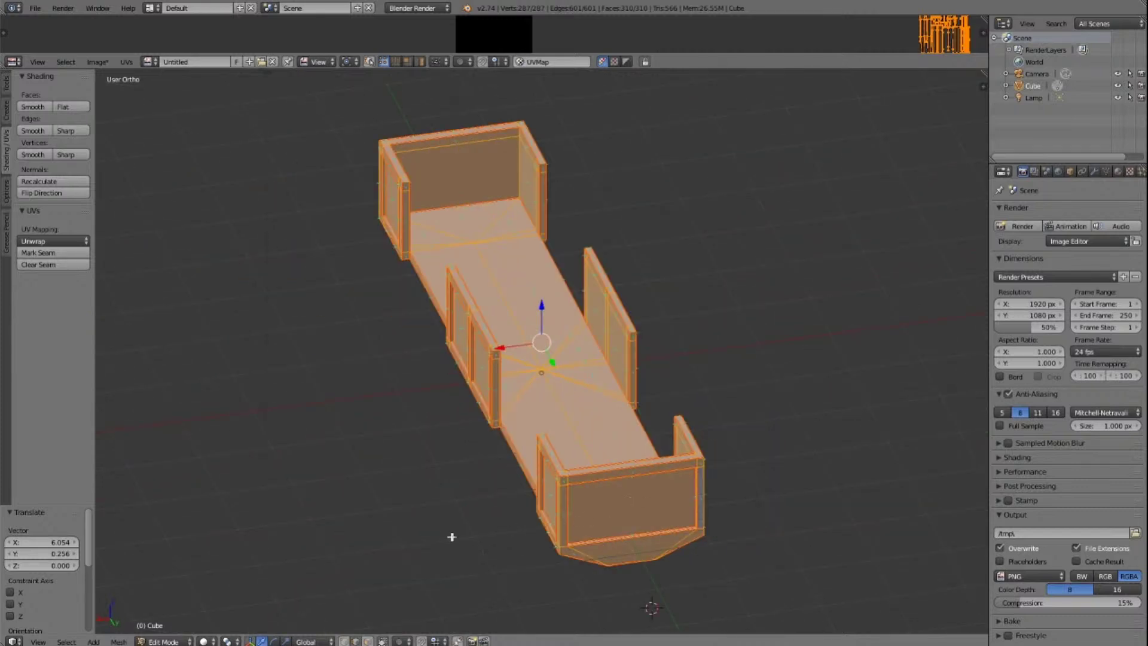
{"action": "key", "text": "KP_6"}
{"action": "key", "text": "KP_6"}
{"action": "key", "text": "KP_6"}
{"action": "key", "text": "KP_6"}
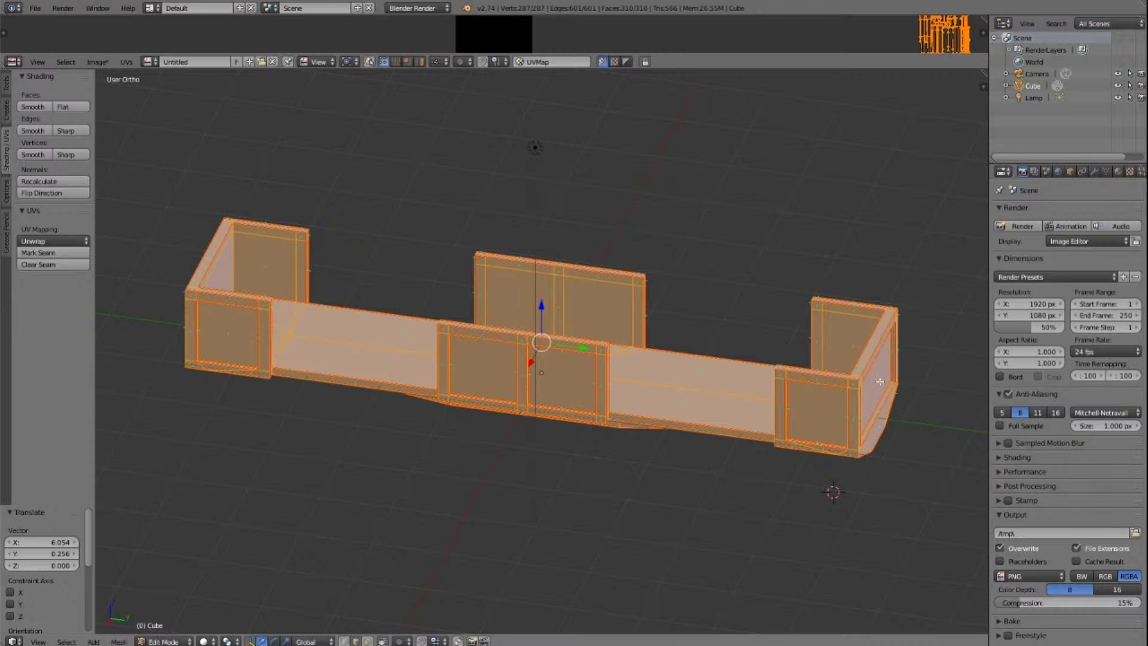
{"action": "key", "text": "KP_6"}
{"action": "key", "text": "KP_6"}
{"action": "key", "text": "KP_6"}
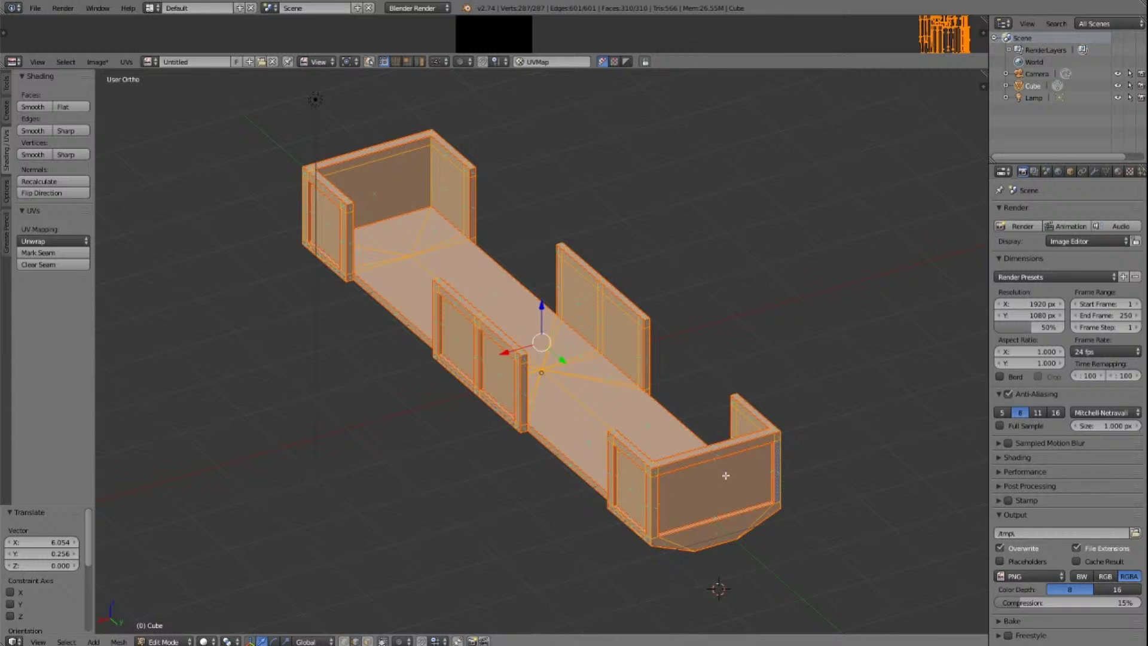
{"action": "scroll", "coordinate": [500, 484], "scroll_direction": "down", "scroll_amount": 3}
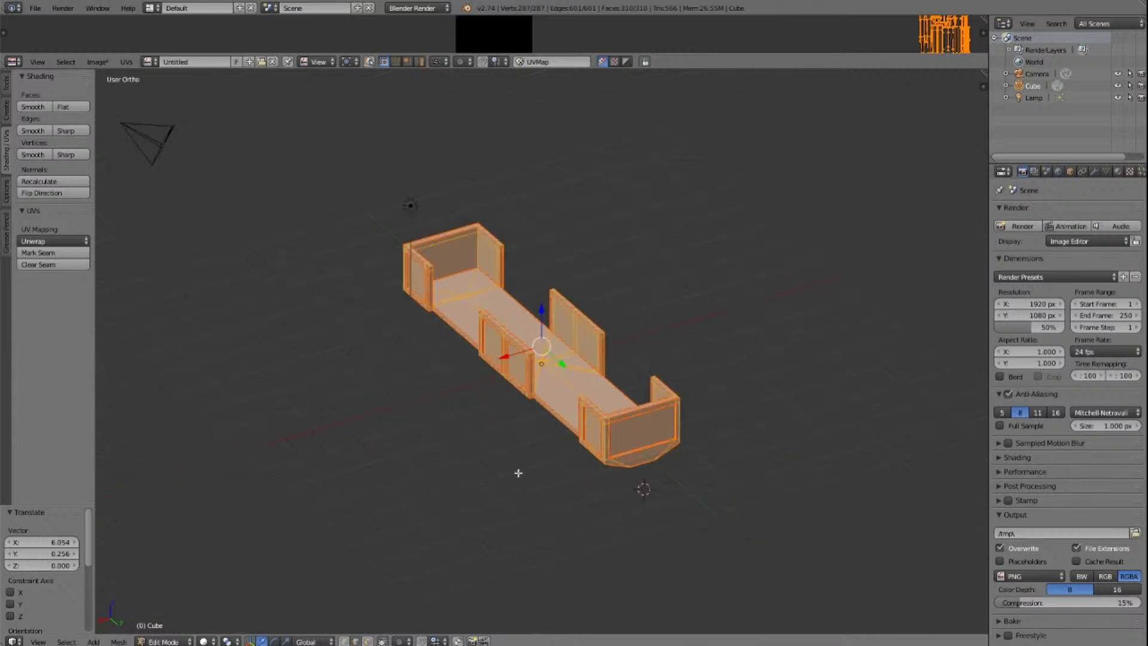
{"action": "scroll", "coordinate": [518, 472], "scroll_direction": "down", "scroll_amount": 2}
{"action": "scroll", "coordinate": [564, 226], "scroll_direction": "up", "scroll_amount": 2}
{"action": "scroll", "coordinate": [565, 225], "scroll_direction": "up", "scroll_amount": 5}
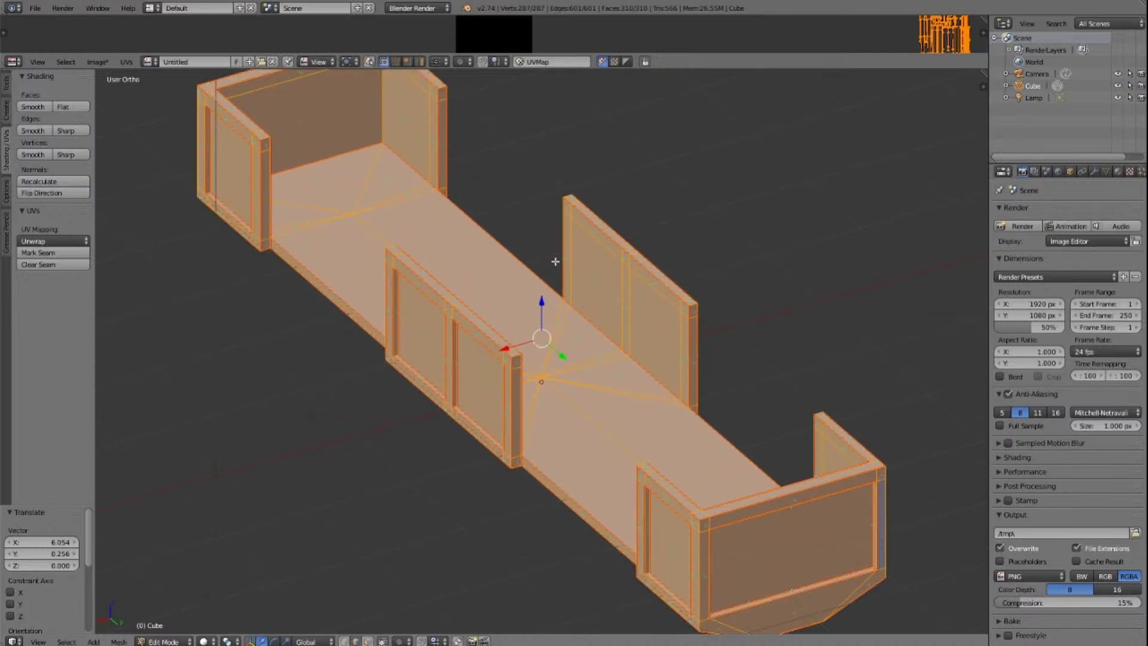
{"action": "scroll", "coordinate": [480, 328], "scroll_direction": "down", "scroll_amount": 2}
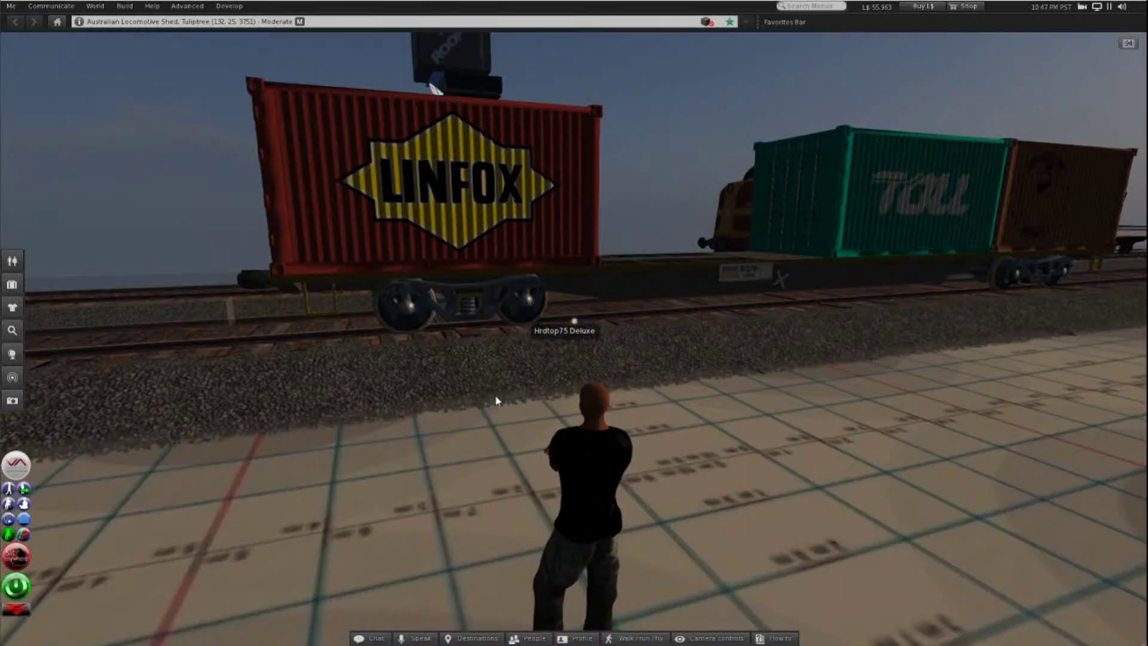
Step: Switch to the Second Life viewer and inspect the container wagons and the dark red locomotive from several camera angles
{"action": "left_click_drag", "start_coordinate": [208, 321], "coordinate": [572, 345], "text": "alt"}
{"action": "left_click_drag", "start_coordinate": [414, 375], "coordinate": [822, 413], "text": "alt"}
{"action": "left_click_drag", "start_coordinate": [311, 447], "coordinate": [191, 317], "text": "alt"}
{"action": "left_click_drag", "start_coordinate": [574, 287], "coordinate": [574, 339], "text": "alt"}
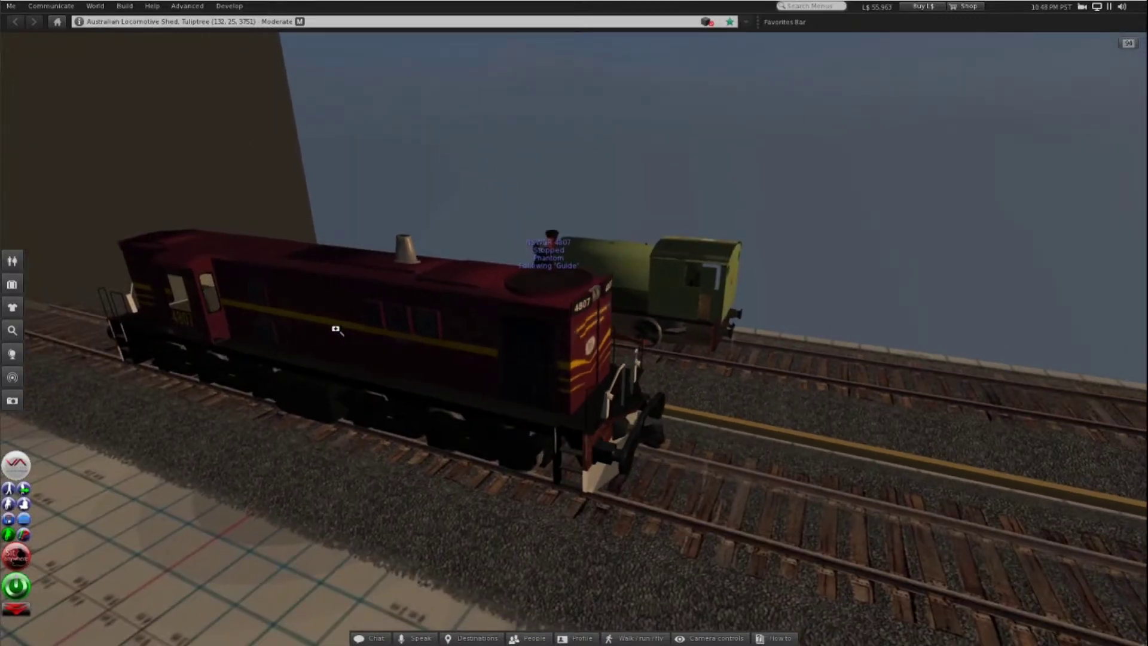
{"action": "left_click_drag", "start_coordinate": [335, 328], "coordinate": [610, 329], "text": "alt"}
{"action": "left_click_drag", "start_coordinate": [538, 335], "coordinate": [567, 342], "text": "alt"}
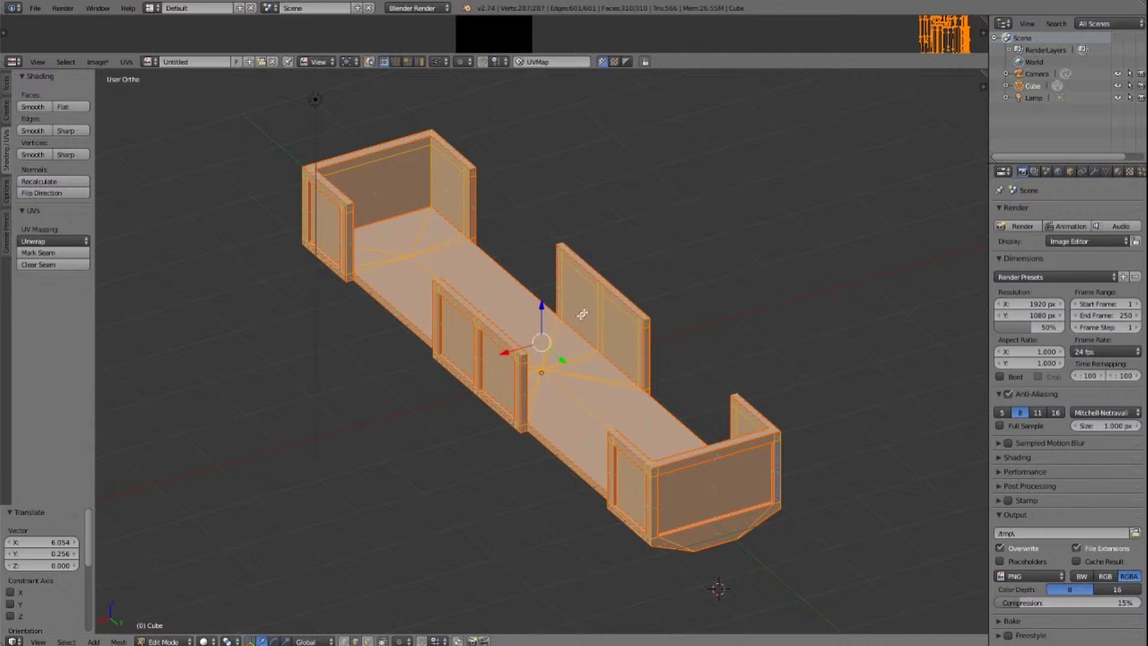
Step: Return to Blender, deselect everything and, in face selection mode, select an inner panel face of the far middle side wall
{"action": "key", "text": "KP_6"}
{"action": "key", "text": "KP_6"}
{"action": "key", "text": "KP_6"}
{"action": "key", "text": "KP_6"}
{"action": "key", "text": "KP_6"}
{"action": "key", "text": "KP_6"}
{"action": "key", "text": "KP_6"}
{"action": "key", "text": "KP_6"}
{"action": "key", "text": "KP_6"}
{"action": "key", "text": "KP_6"}
{"action": "key", "text": "KP_6"}
{"action": "key", "text": "KP_6"}
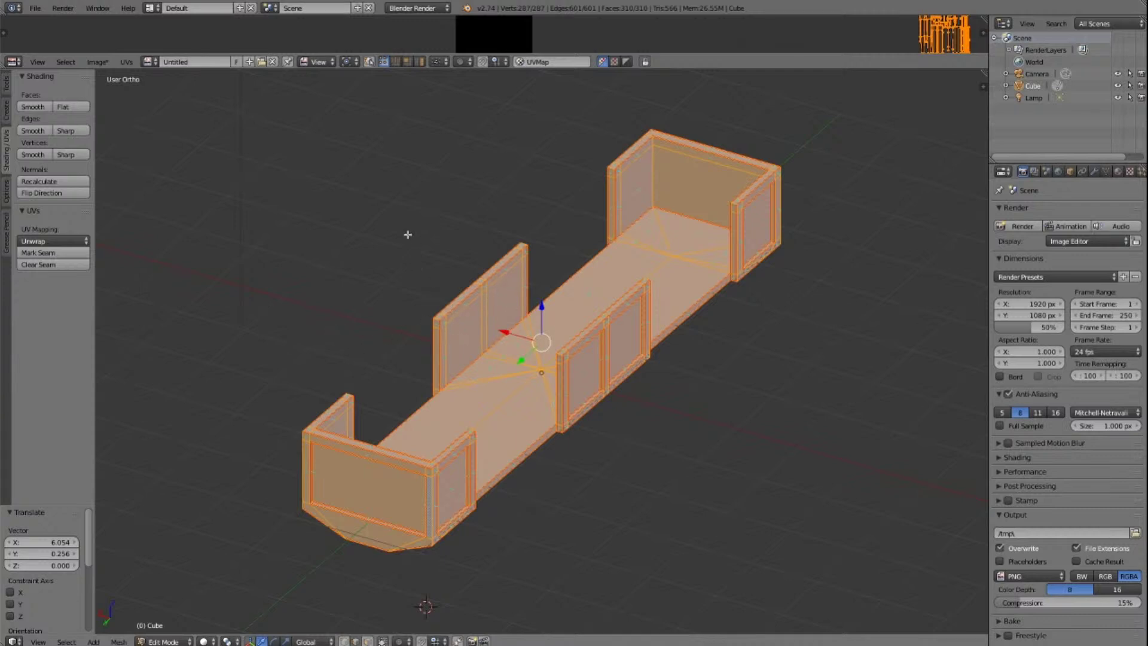
{"action": "key", "text": "a"}
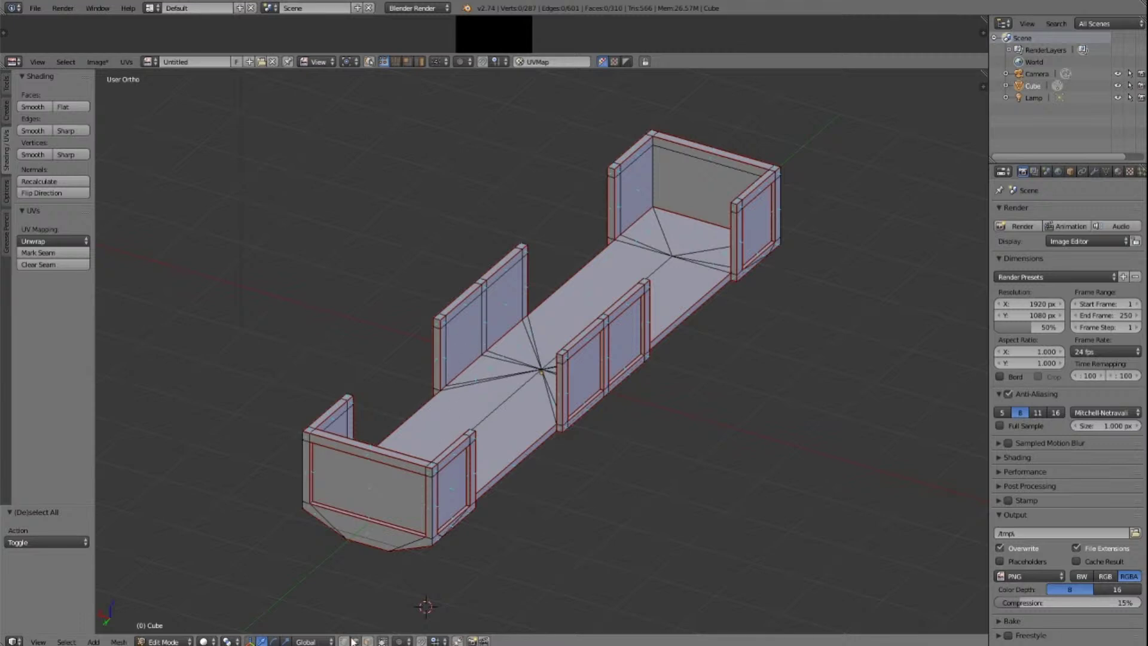
{"action": "left_click", "coordinate": [368, 641]}
{"action": "right_click", "coordinate": [466, 336]}
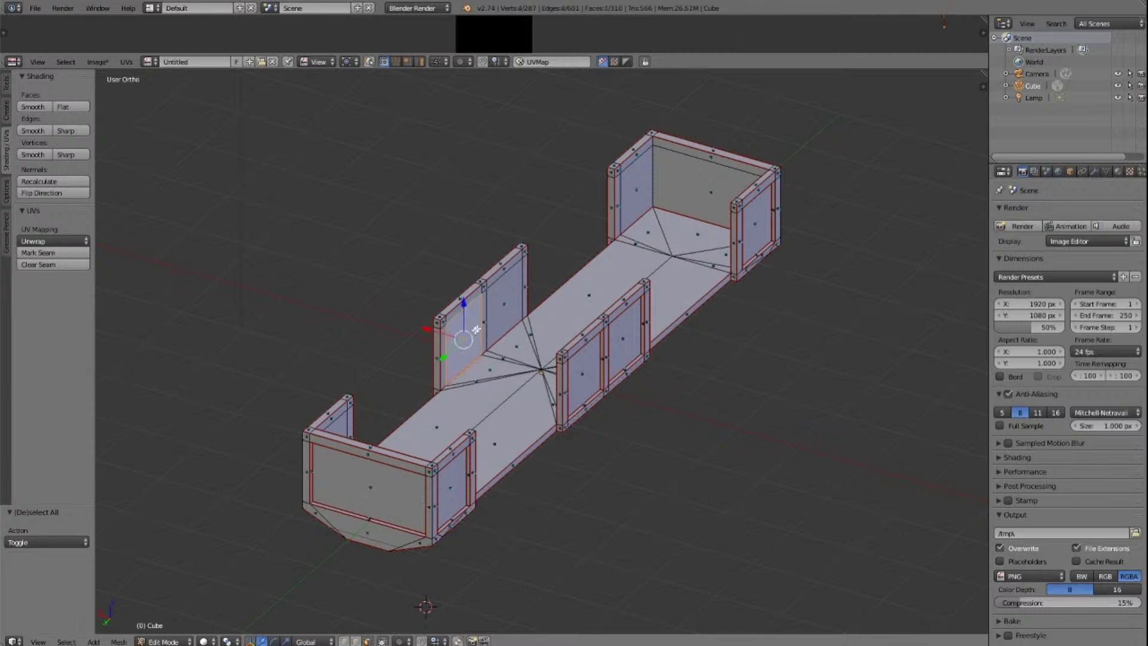
Step: Enlarge the UV editor again and frame the selected panel's UVs to examine them up close
{"action": "scroll", "coordinate": [493, 307], "scroll_direction": "down", "scroll_amount": 5}
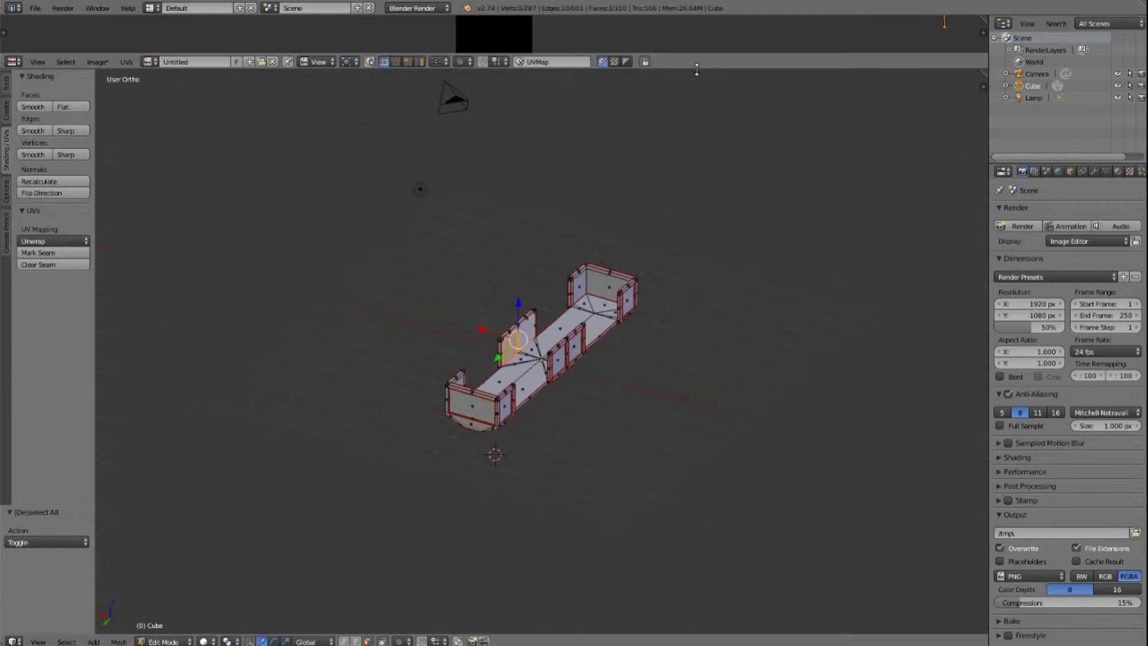
{"action": "left_click_drag", "start_coordinate": [695, 71], "coordinate": [698, 315]}
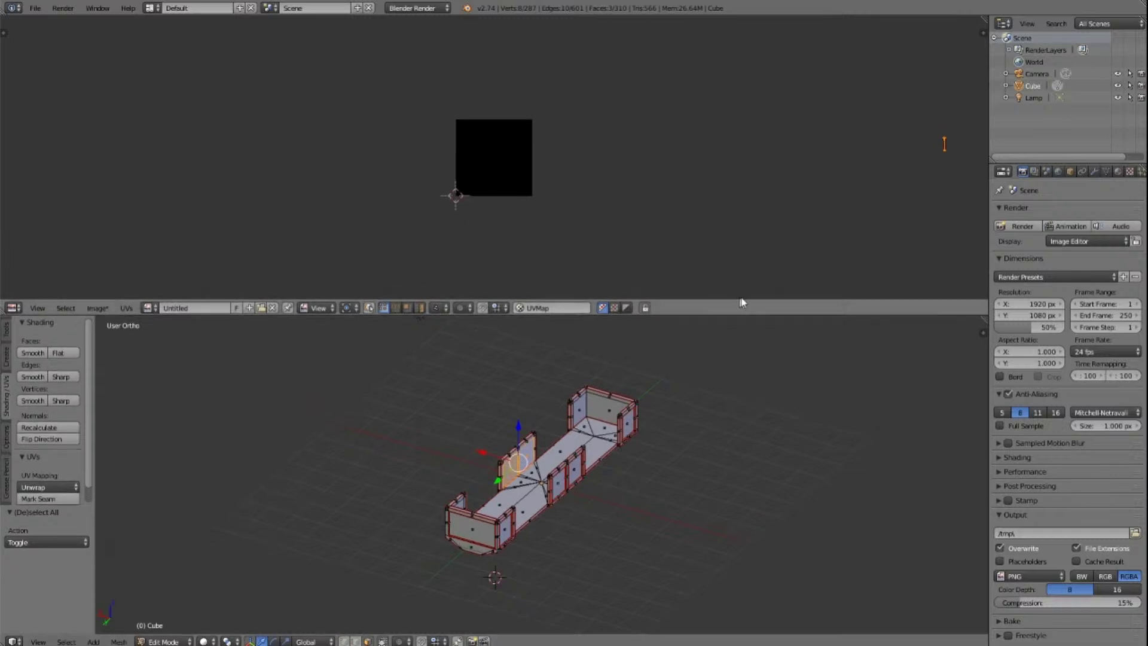
{"action": "scroll", "coordinate": [838, 296], "scroll_direction": "up", "scroll_amount": 4}
{"action": "scroll", "coordinate": [838, 297], "scroll_direction": "down", "scroll_amount": 6}
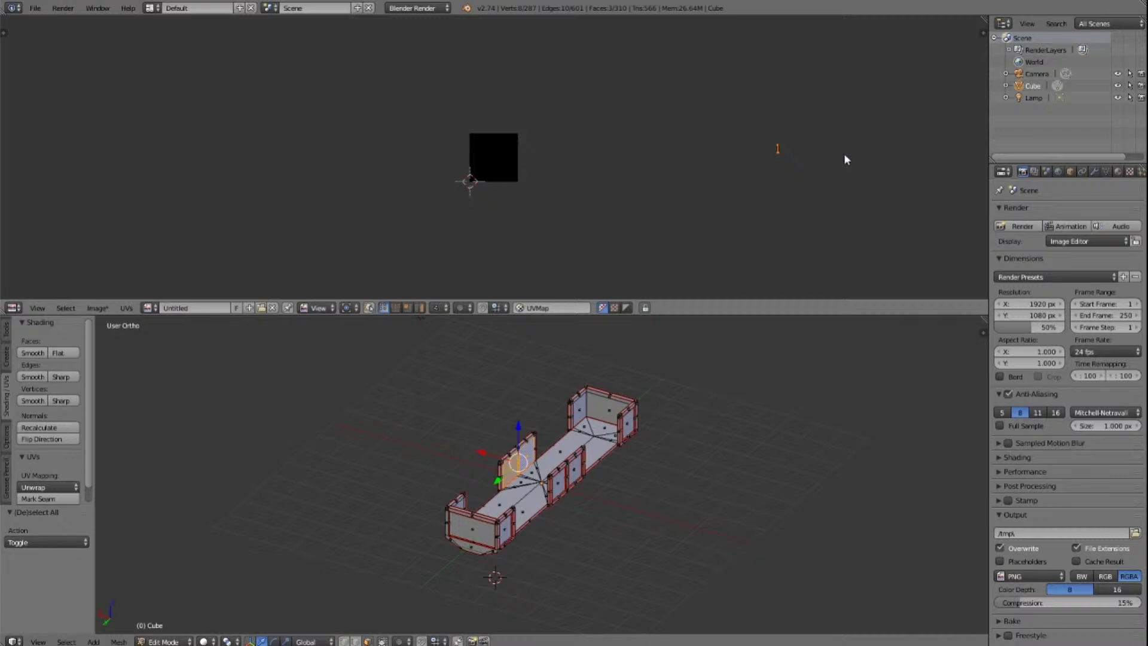
{"action": "key", "text": "KP_Decimal"}
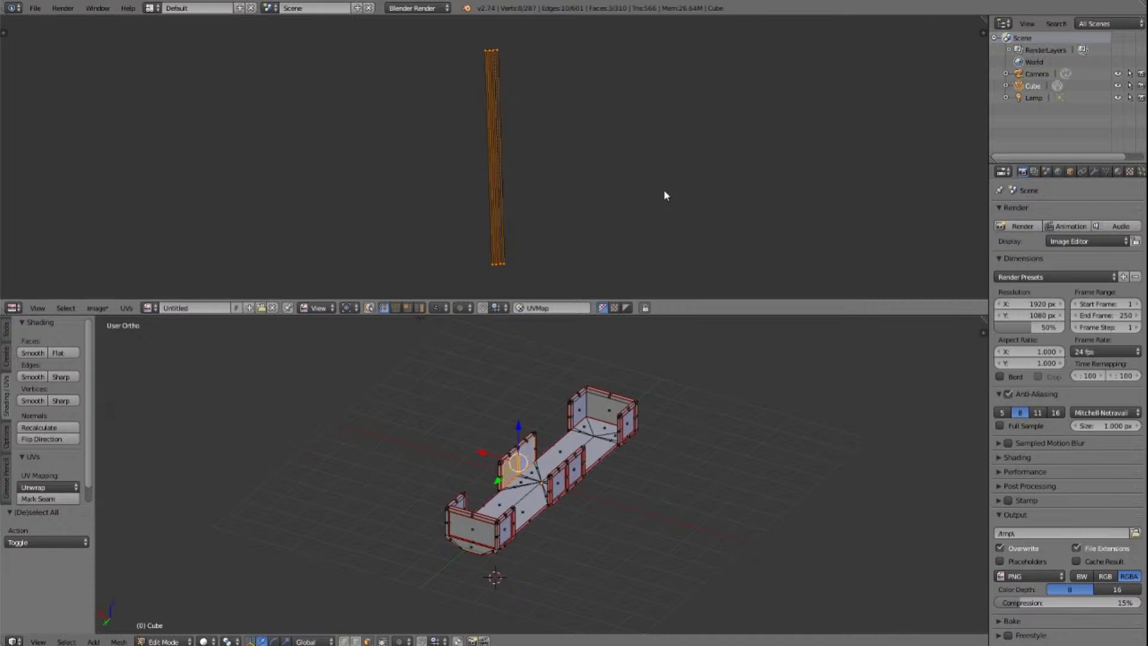
{"action": "scroll", "coordinate": [543, 267], "scroll_direction": "up", "scroll_amount": 4}
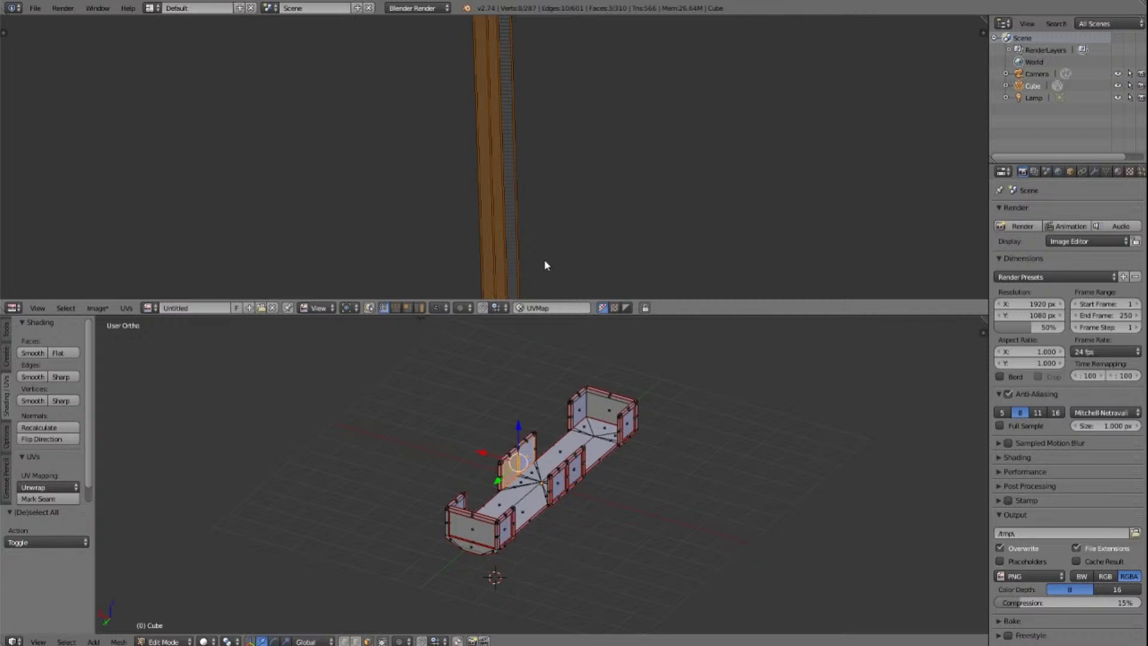
Step: Select the whole mesh, clear the UV selection and, in island selection mode, select the narrow tapering island containing the inspected panel
{"action": "scroll", "coordinate": [545, 265], "scroll_direction": "down", "scroll_amount": 4}
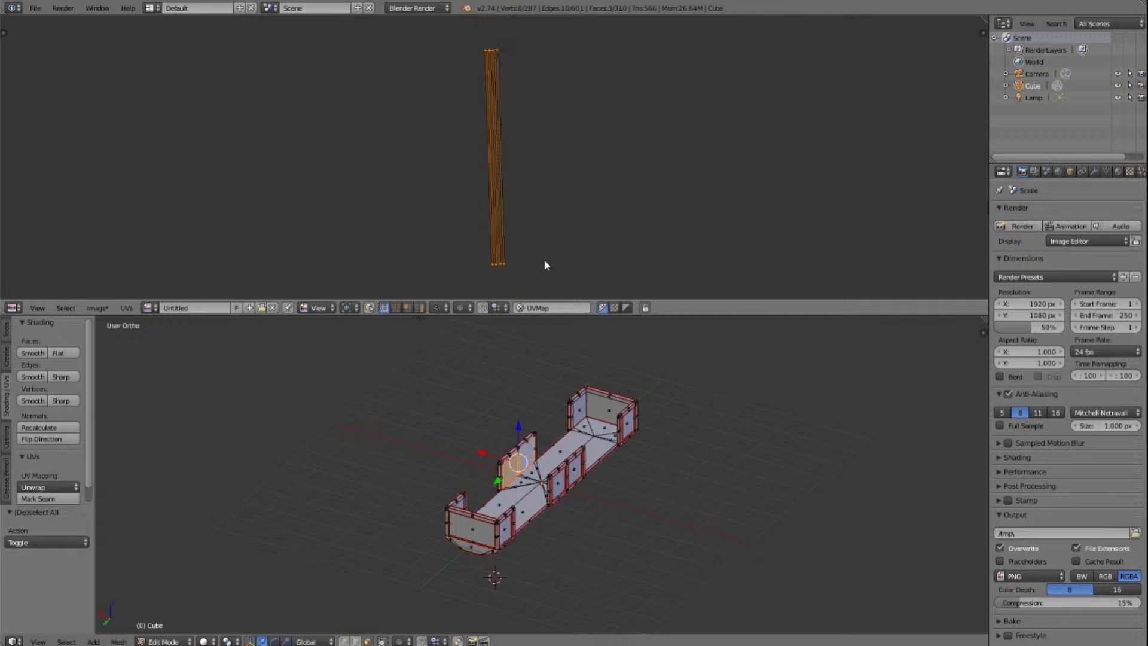
{"action": "scroll", "coordinate": [546, 265], "scroll_direction": "down", "scroll_amount": 6}
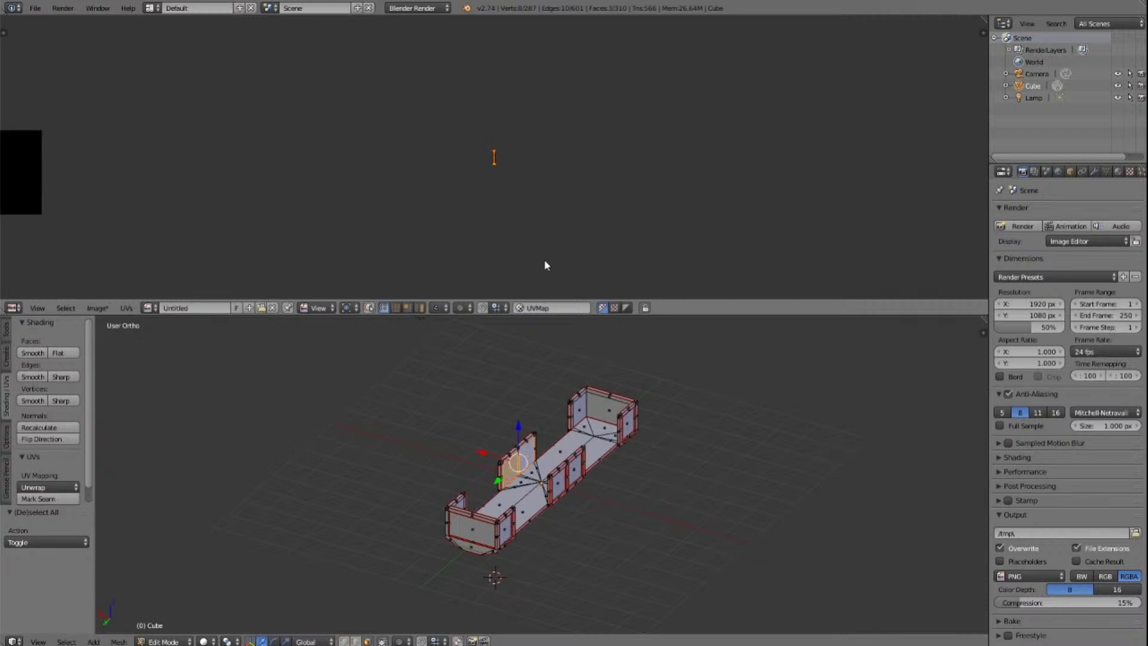
{"action": "scroll", "coordinate": [545, 265], "scroll_direction": "up", "scroll_amount": 6}
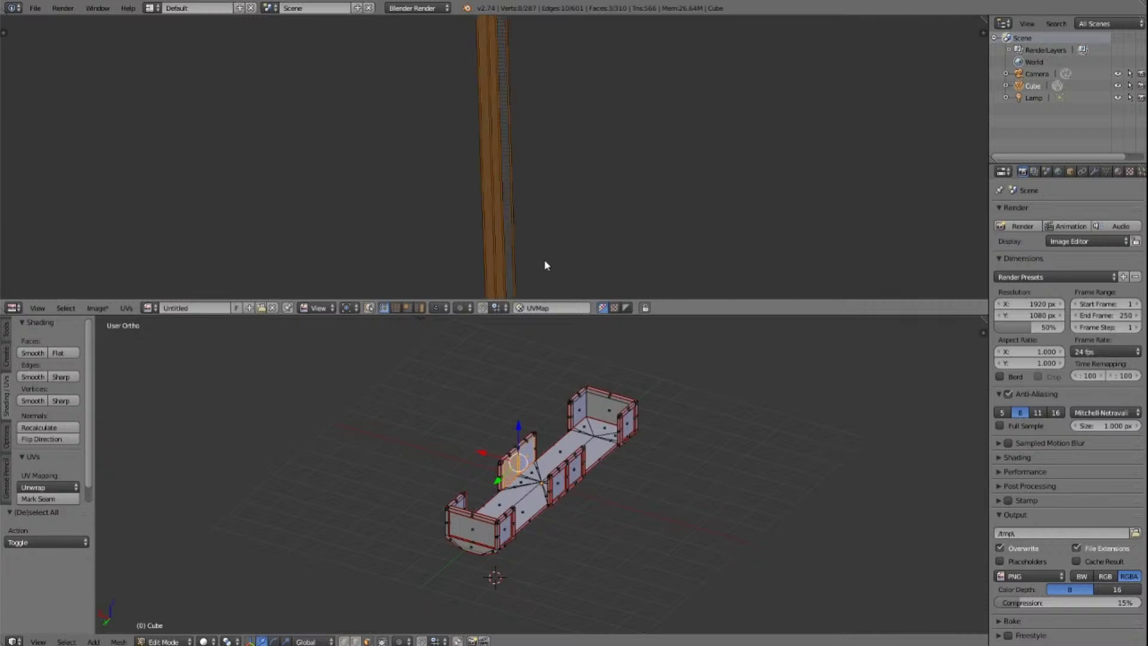
{"action": "scroll", "coordinate": [545, 265], "scroll_direction": "down", "scroll_amount": 1}
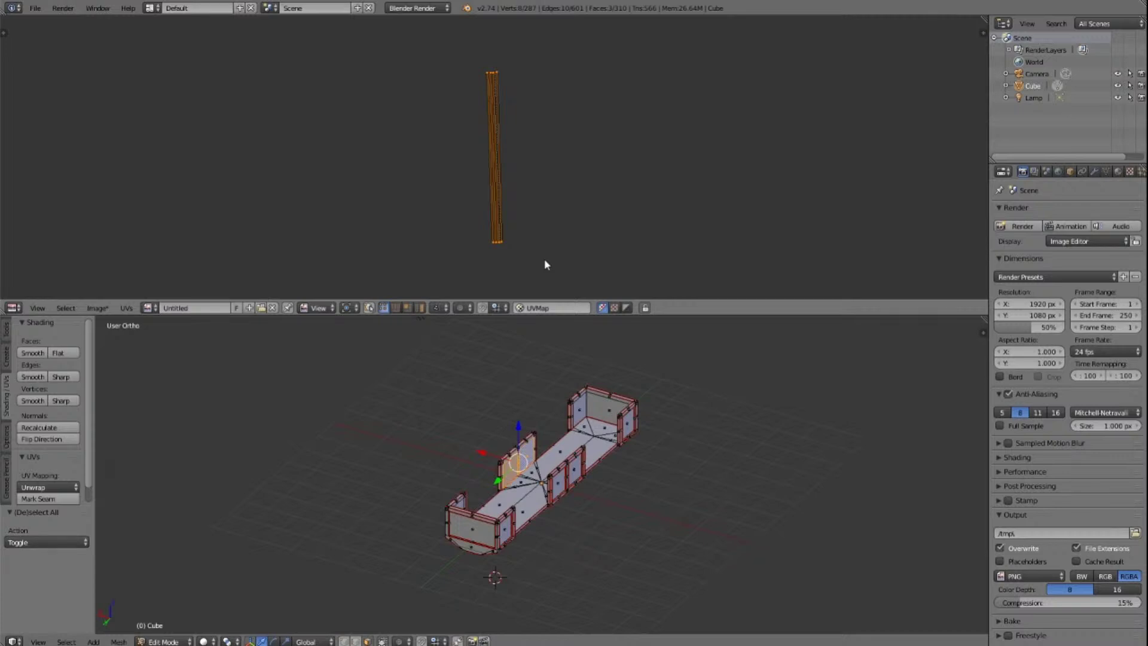
{"action": "key", "text": "a"}
{"action": "key", "text": "a"}
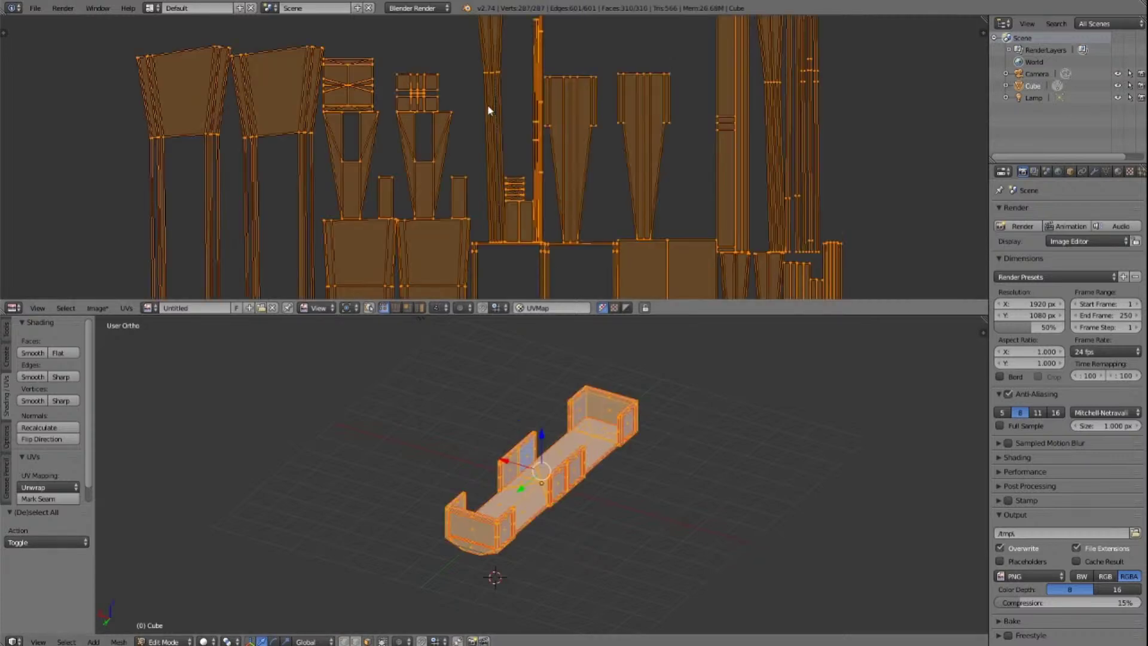
{"action": "key", "text": "a"}
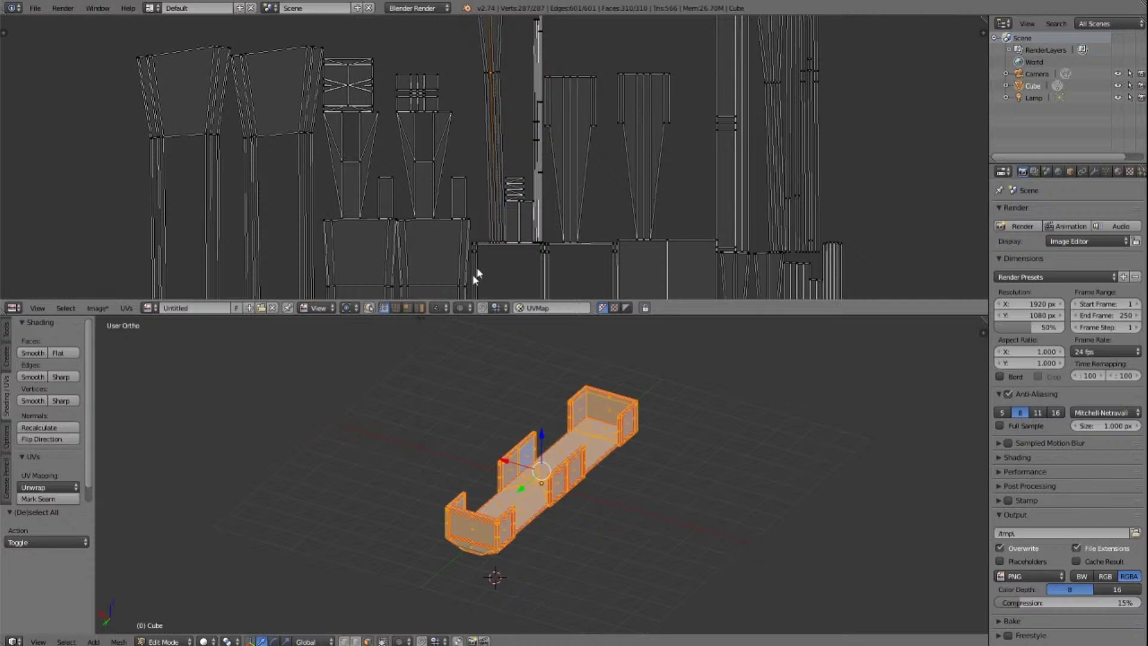
{"action": "left_click", "coordinate": [421, 308]}
{"action": "left_click", "coordinate": [491, 146]}
{"action": "scroll", "coordinate": [512, 130], "scroll_direction": "down", "scroll_amount": 4}
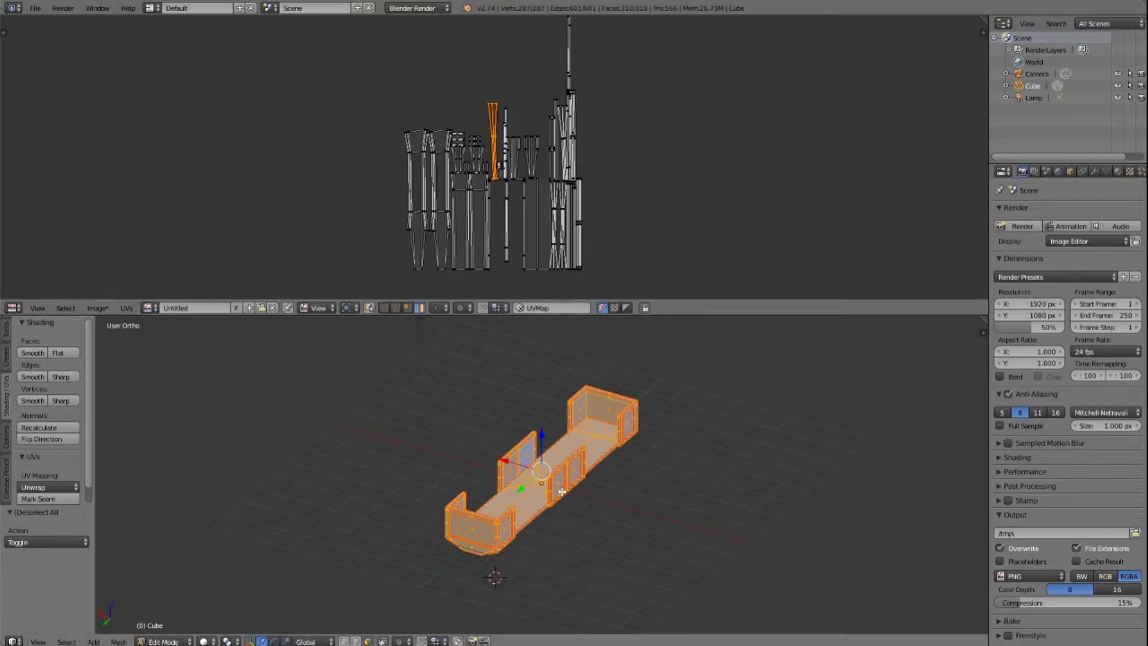
Step: Examine the selected narrow UV island beside its neighbours and compare it with the middle side walls of the mesh
{"action": "scroll", "coordinate": [574, 484], "scroll_direction": "up", "scroll_amount": 10}
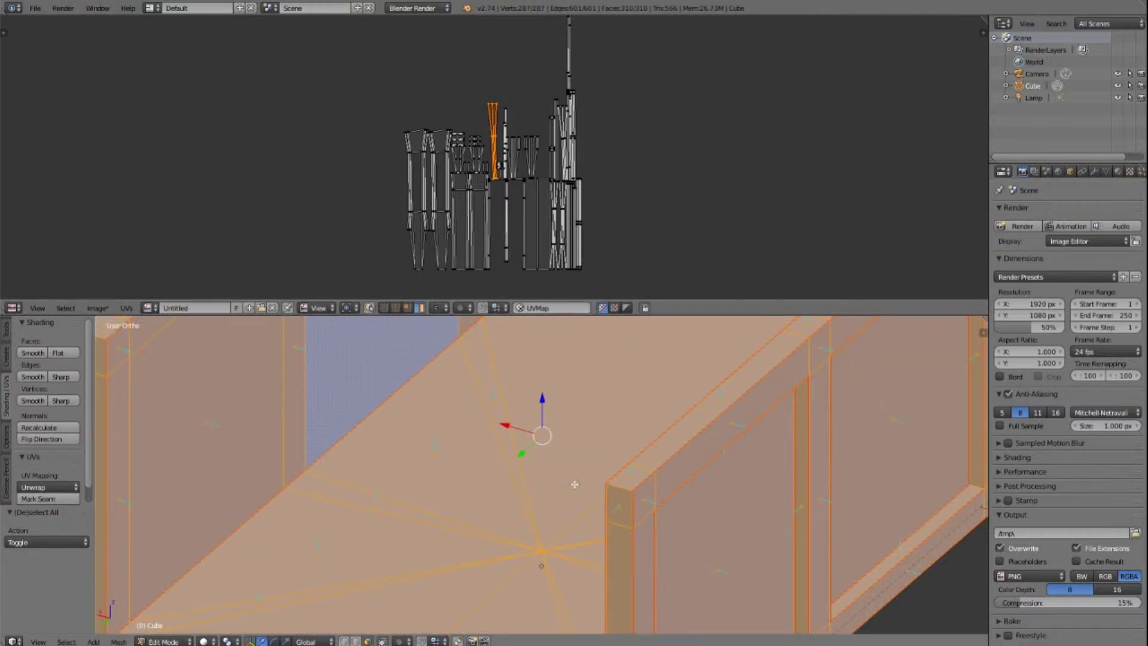
{"action": "scroll", "coordinate": [575, 484], "scroll_direction": "down", "scroll_amount": 2}
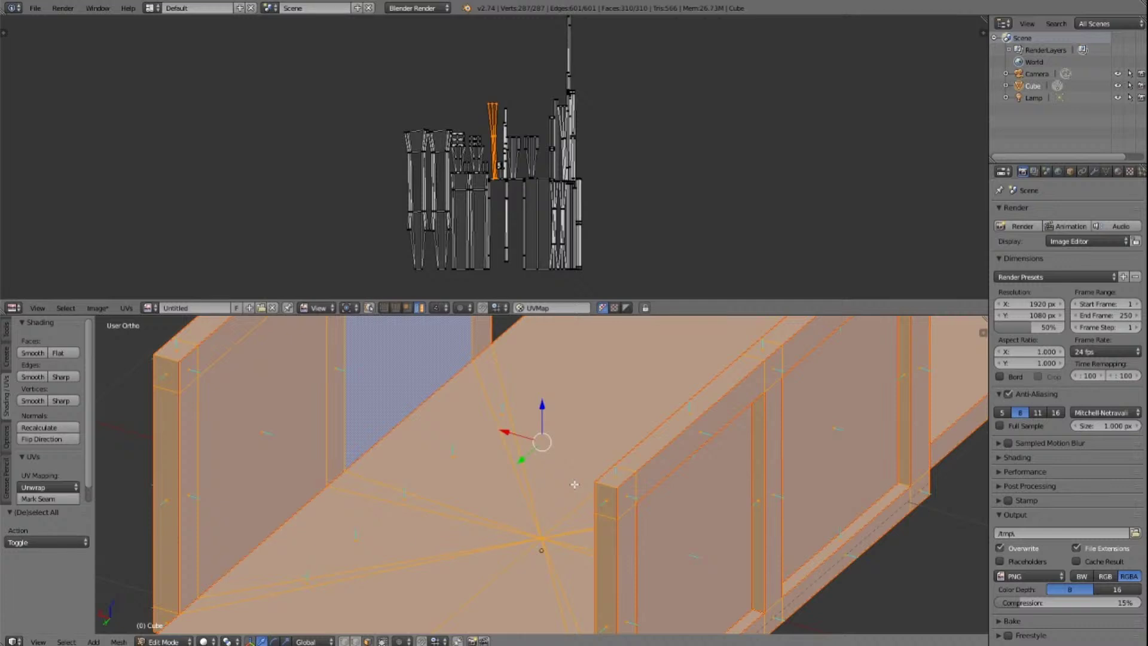
{"action": "scroll", "coordinate": [500, 109], "scroll_direction": "up", "scroll_amount": 5}
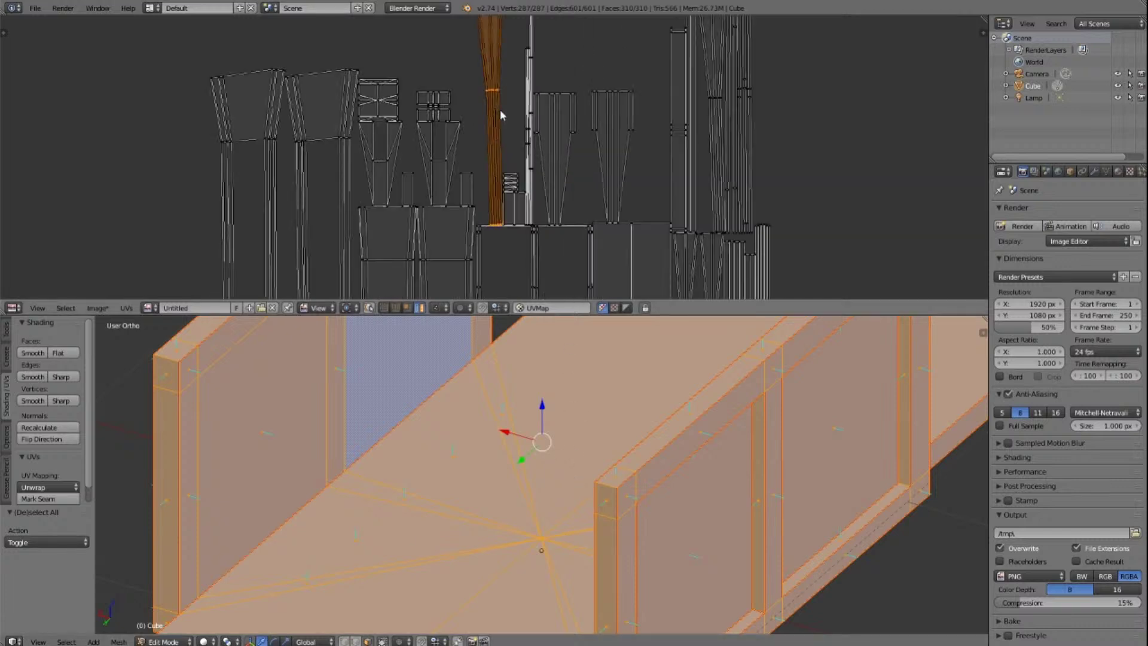
{"action": "scroll", "coordinate": [500, 109], "scroll_direction": "up", "scroll_amount": 4}
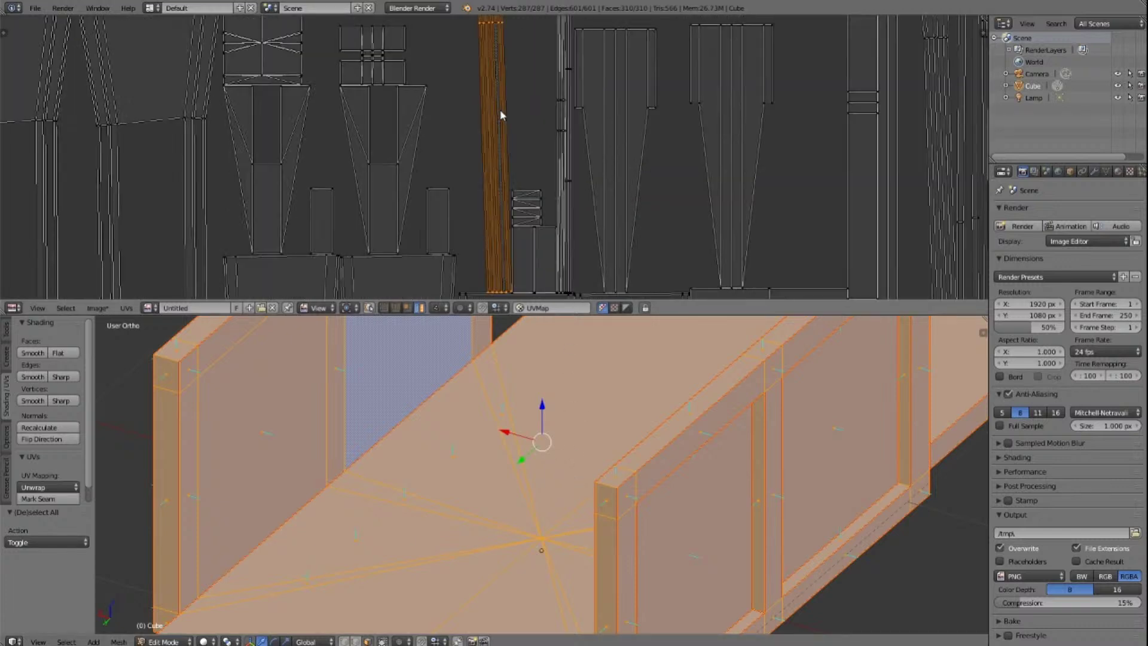
{"action": "scroll", "coordinate": [500, 110], "scroll_direction": "down", "scroll_amount": 3}
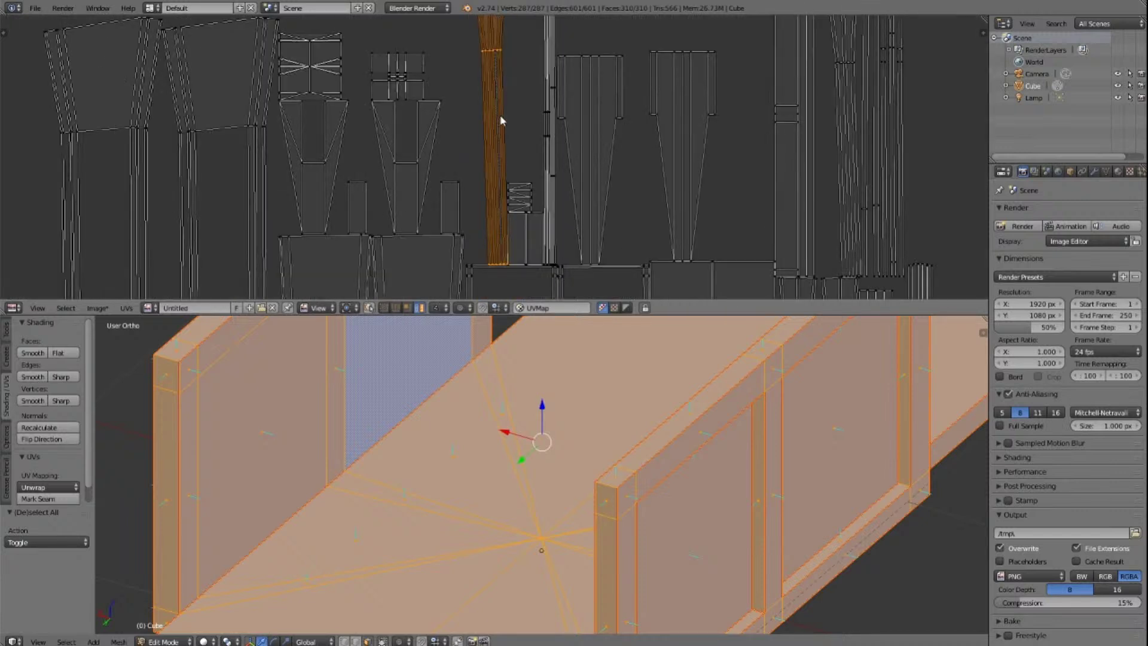
{"action": "scroll", "coordinate": [518, 170], "scroll_direction": "down", "scroll_amount": 2}
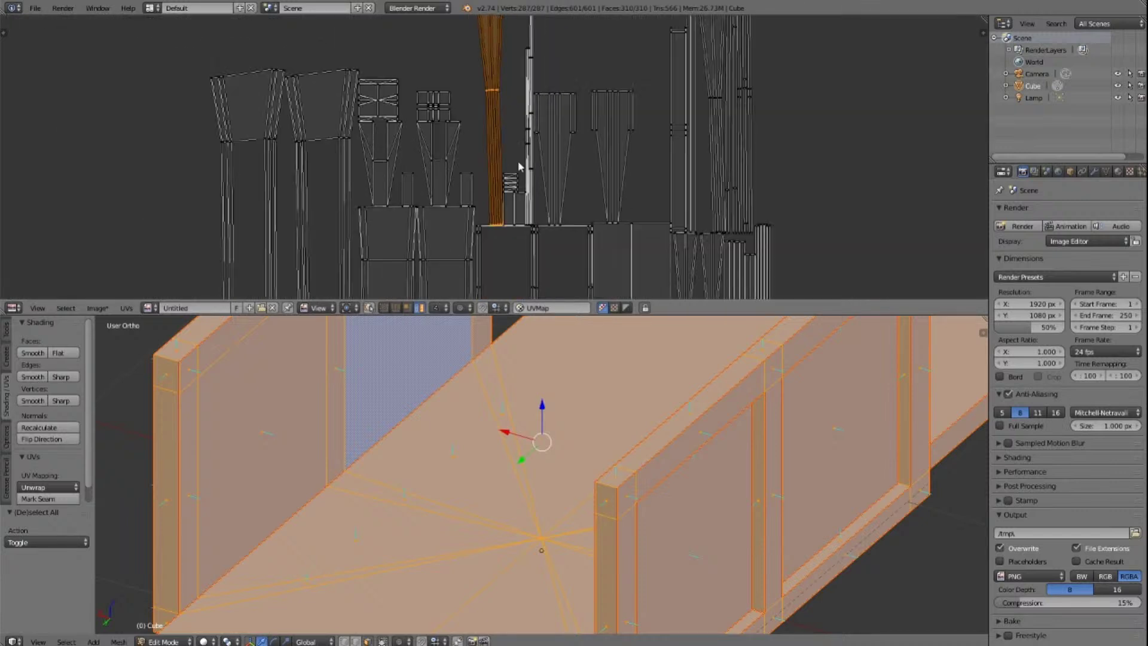
{"action": "scroll", "coordinate": [519, 167], "scroll_direction": "down", "scroll_amount": 1}
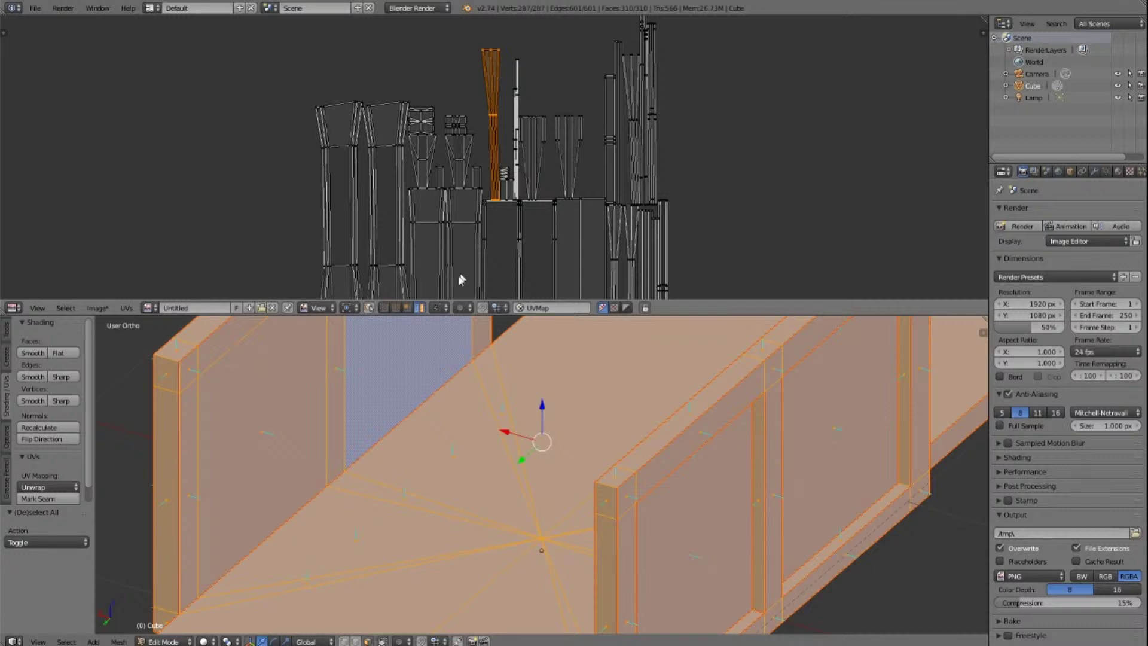
Step: Examine the far middle side wall, its inner panel and the adjoining floor edge up close in the 3D view
{"action": "scroll", "coordinate": [398, 356], "scroll_direction": "down", "scroll_amount": 5}
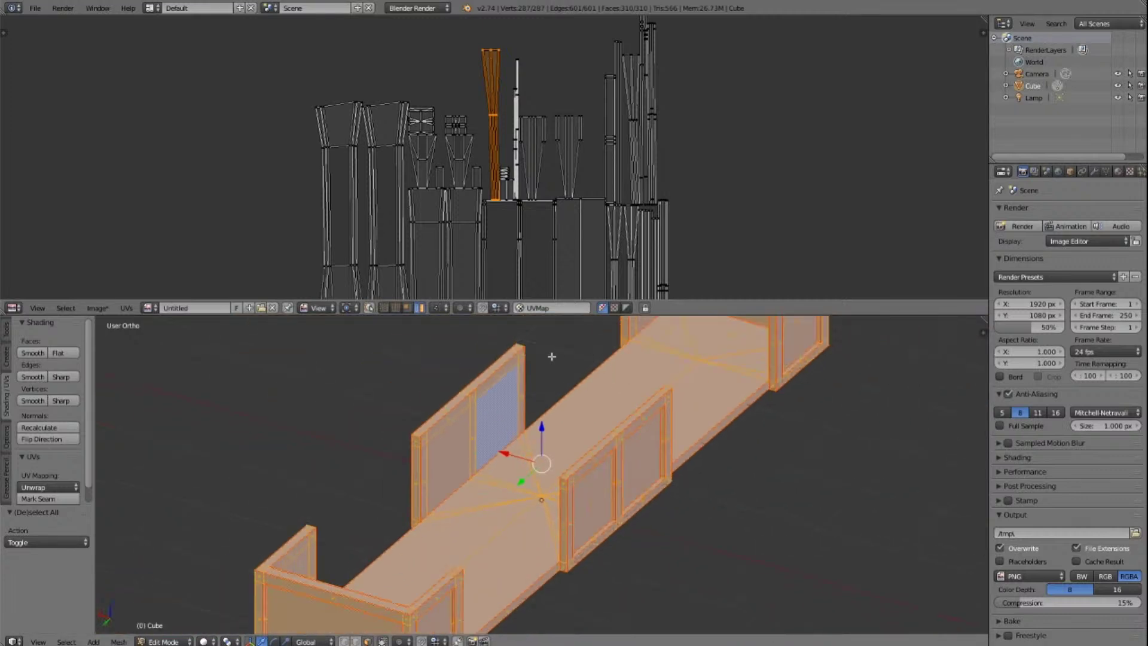
{"action": "scroll", "coordinate": [551, 357], "scroll_direction": "down", "scroll_amount": 5}
{"action": "scroll", "coordinate": [551, 358], "scroll_direction": "up", "scroll_amount": 7}
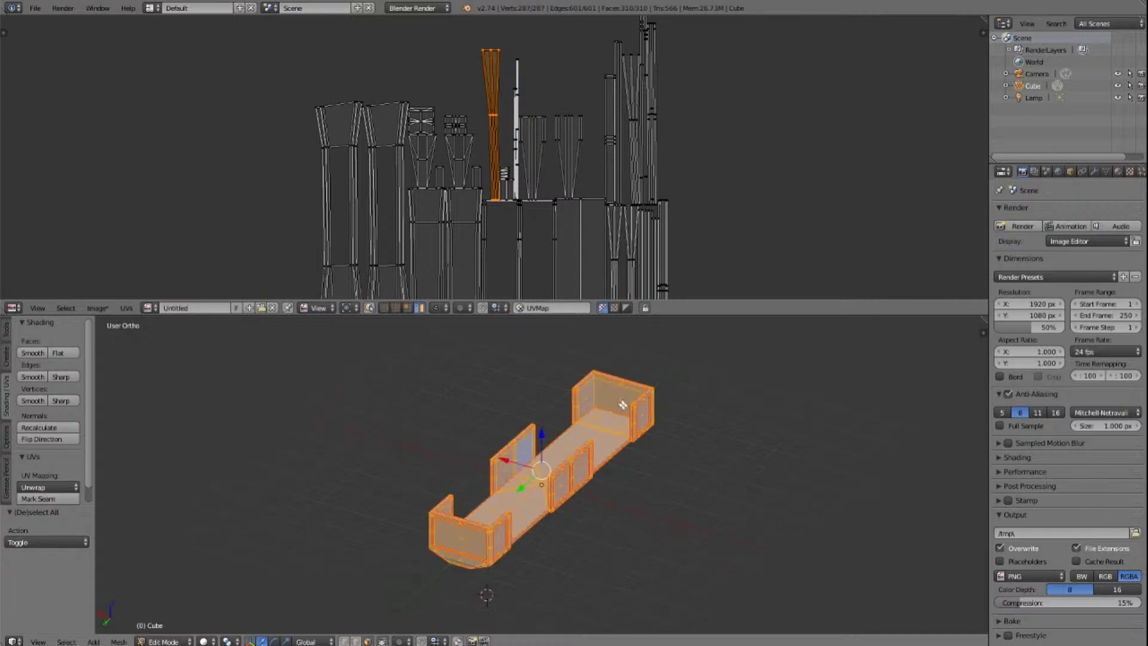
{"action": "scroll", "coordinate": [558, 459], "scroll_direction": "up", "scroll_amount": 5}
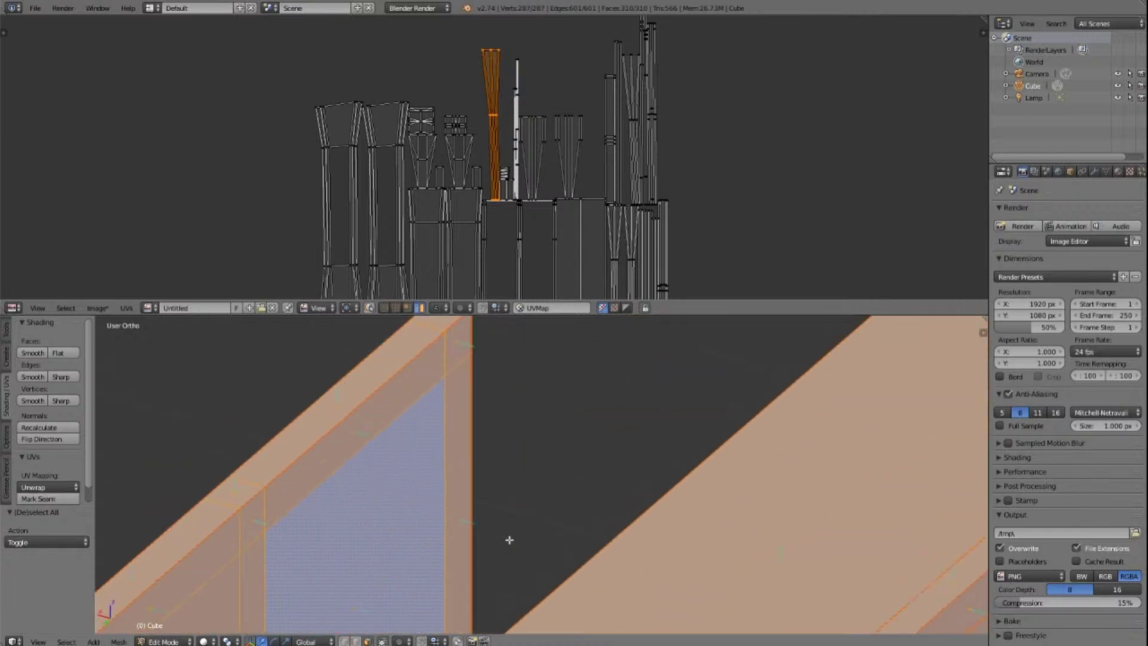
{"action": "scroll", "coordinate": [508, 538], "scroll_direction": "down", "scroll_amount": 1}
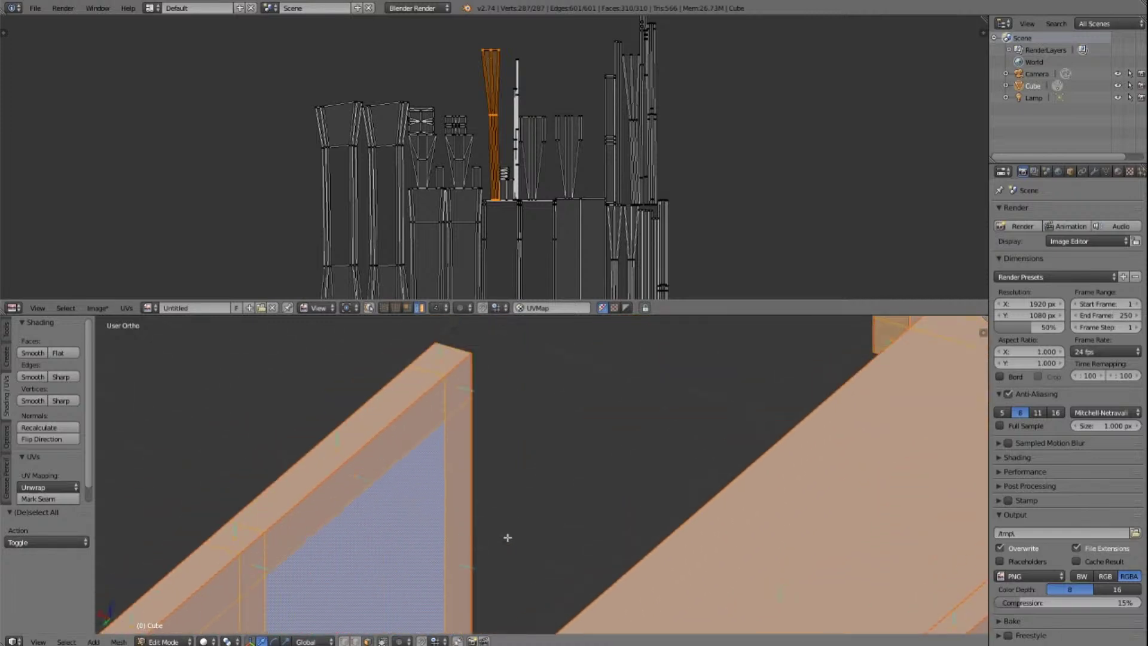
{"action": "scroll", "coordinate": [507, 537], "scroll_direction": "down", "scroll_amount": 6, "text": "shift"}
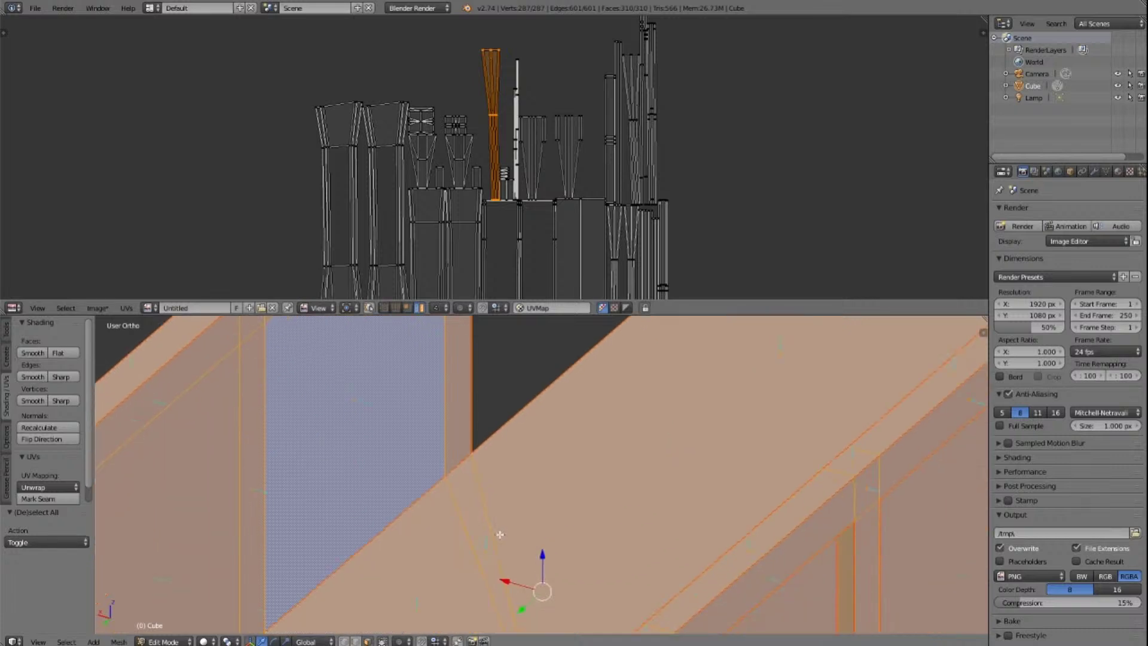
{"action": "scroll", "coordinate": [500, 534], "scroll_direction": "down", "scroll_amount": 6, "text": "shift"}
{"action": "scroll", "coordinate": [491, 531], "scroll_direction": "up", "scroll_amount": 5, "text": "shift"}
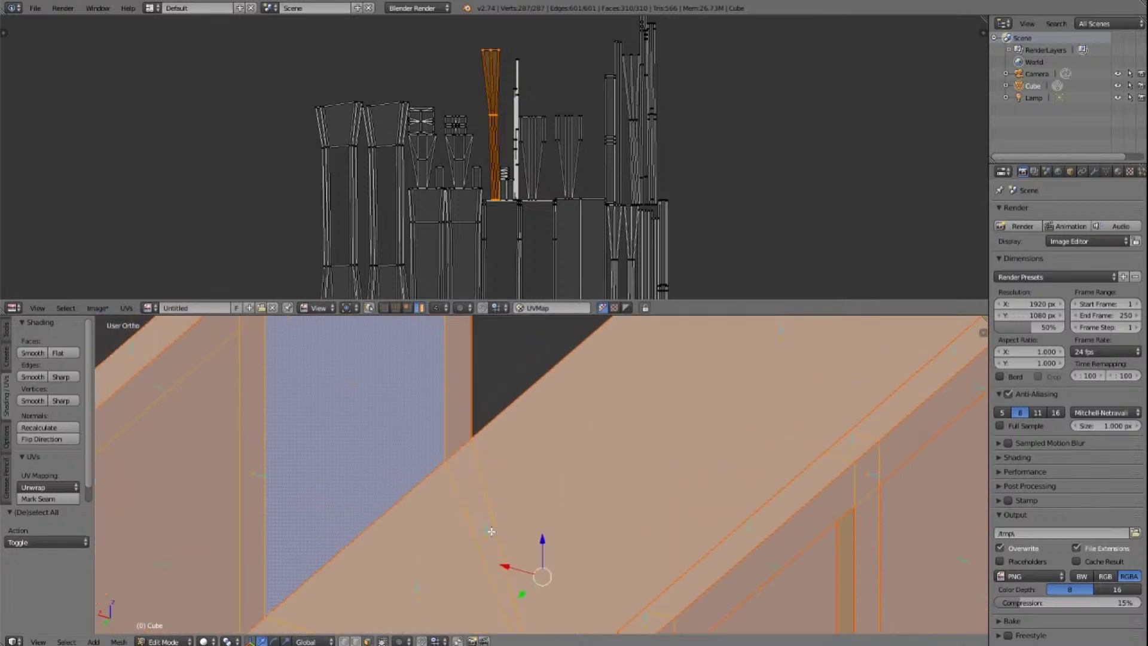
{"action": "scroll", "coordinate": [491, 531], "scroll_direction": "down", "scroll_amount": 4}
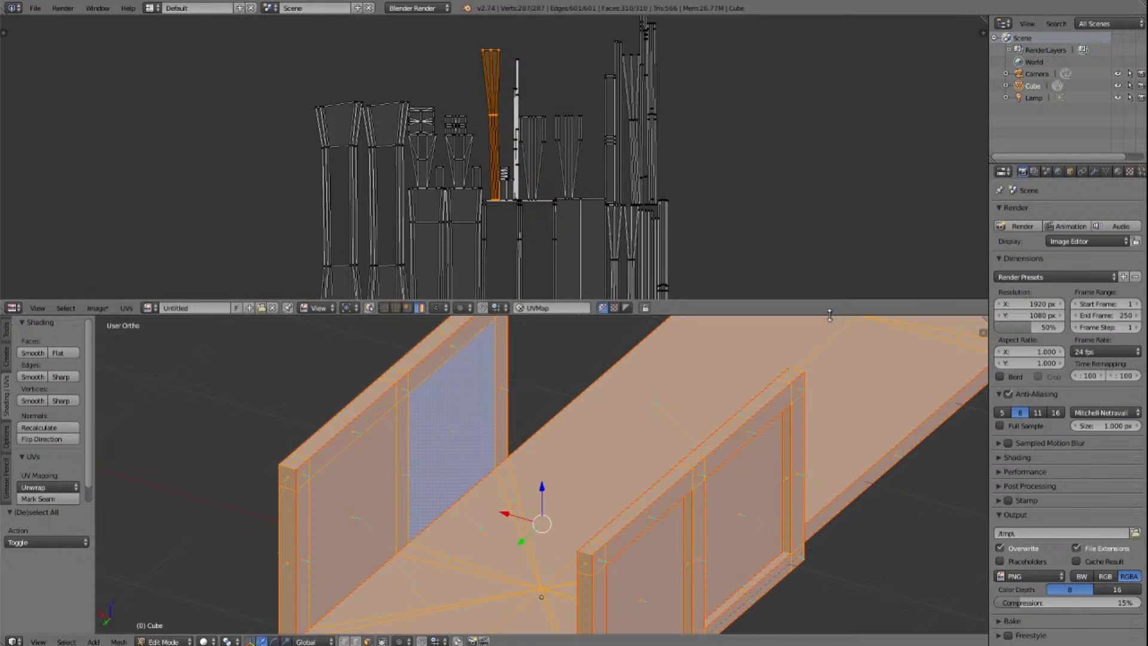
Step: Enlarge the 3D view and run Remove Doubles on the whole selected mesh
{"action": "left_click_drag", "start_coordinate": [828, 315], "coordinate": [828, 38]}
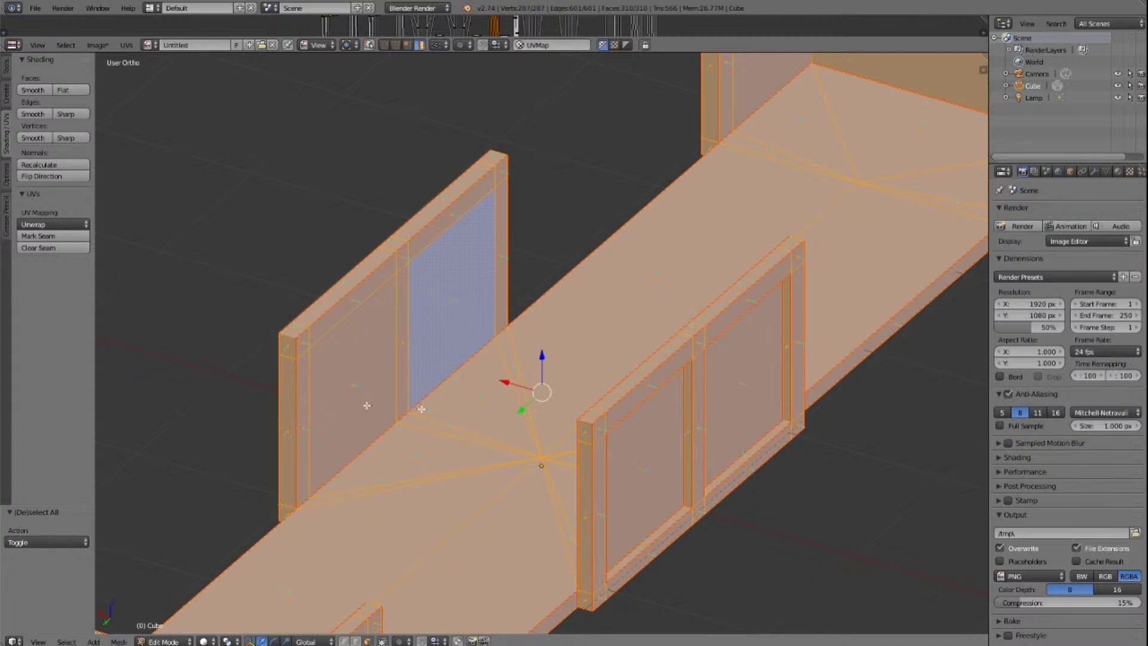
{"action": "left_click", "coordinate": [6, 67]}
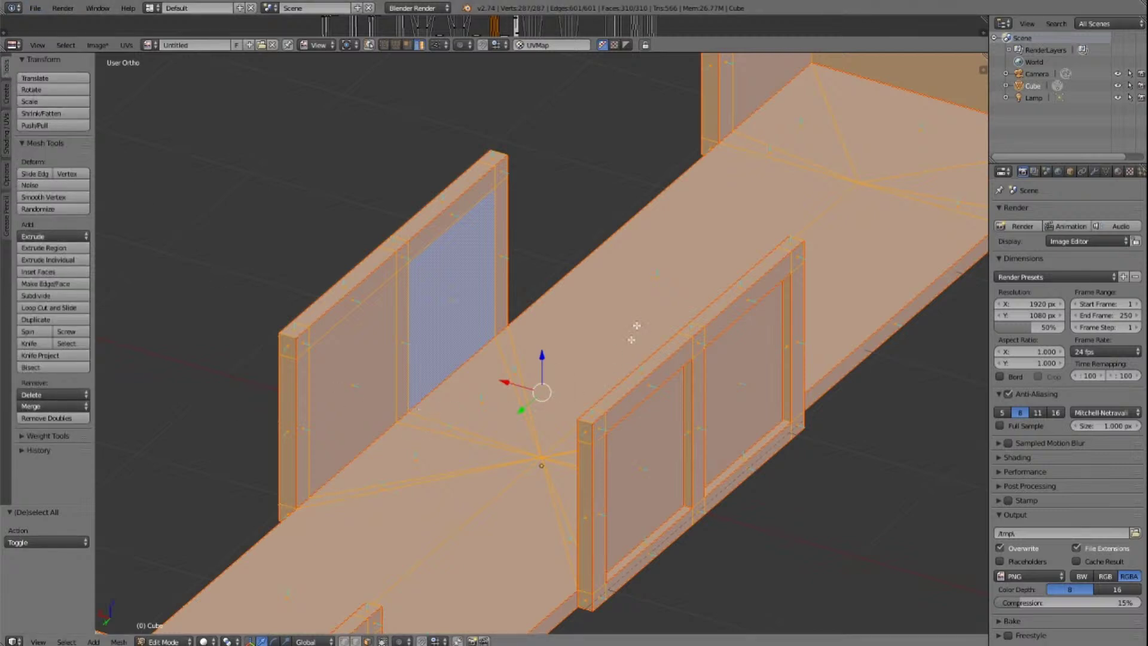
{"action": "key", "text": "a"}
{"action": "key", "text": "a"}
{"action": "left_click", "coordinate": [41, 418]}
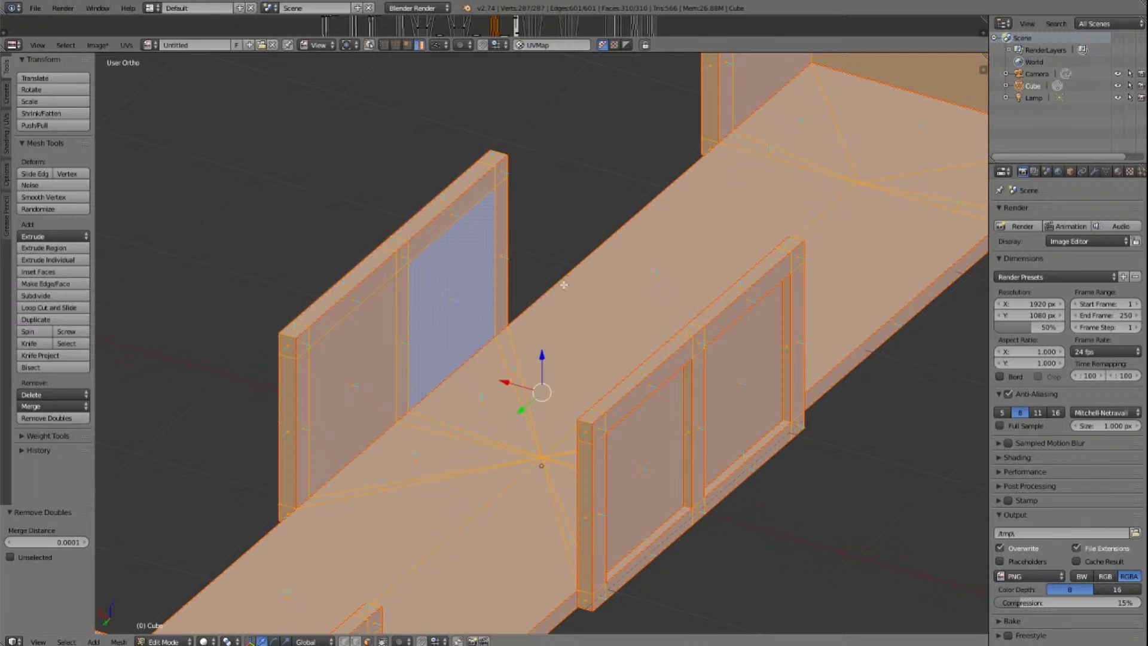
{"action": "scroll", "coordinate": [533, 300], "scroll_direction": "up", "scroll_amount": 2}
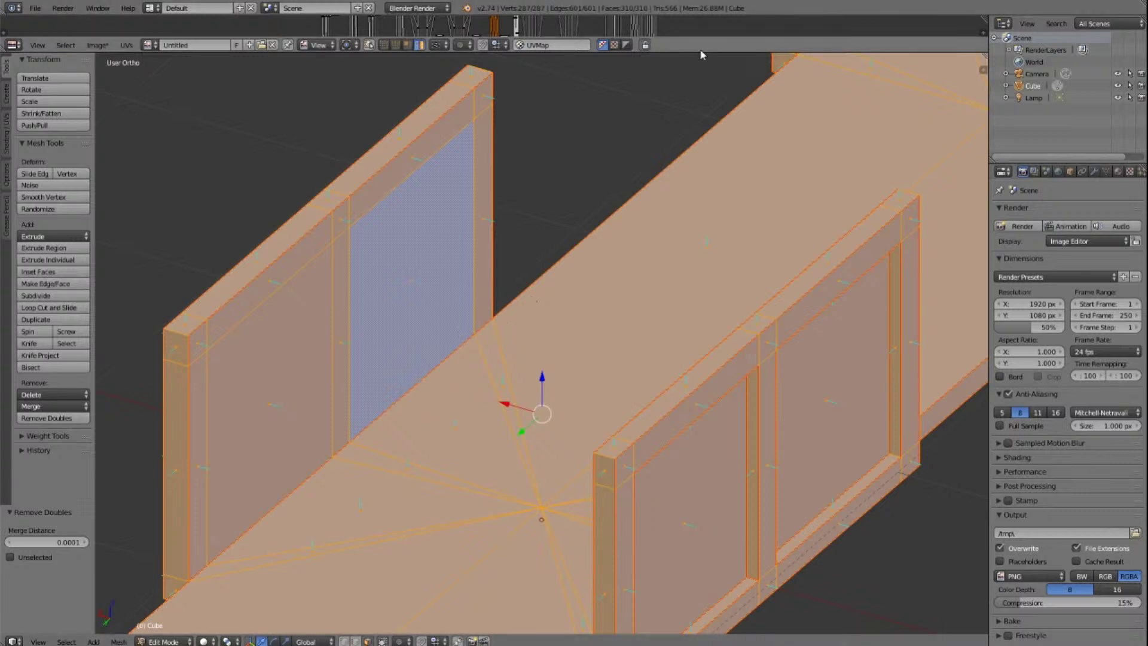
Step: Enlarge the UV editor, select the far middle wall's inner panel face to locate its UVs, and reselect the whole mesh
{"action": "left_click_drag", "start_coordinate": [705, 52], "coordinate": [714, 500]}
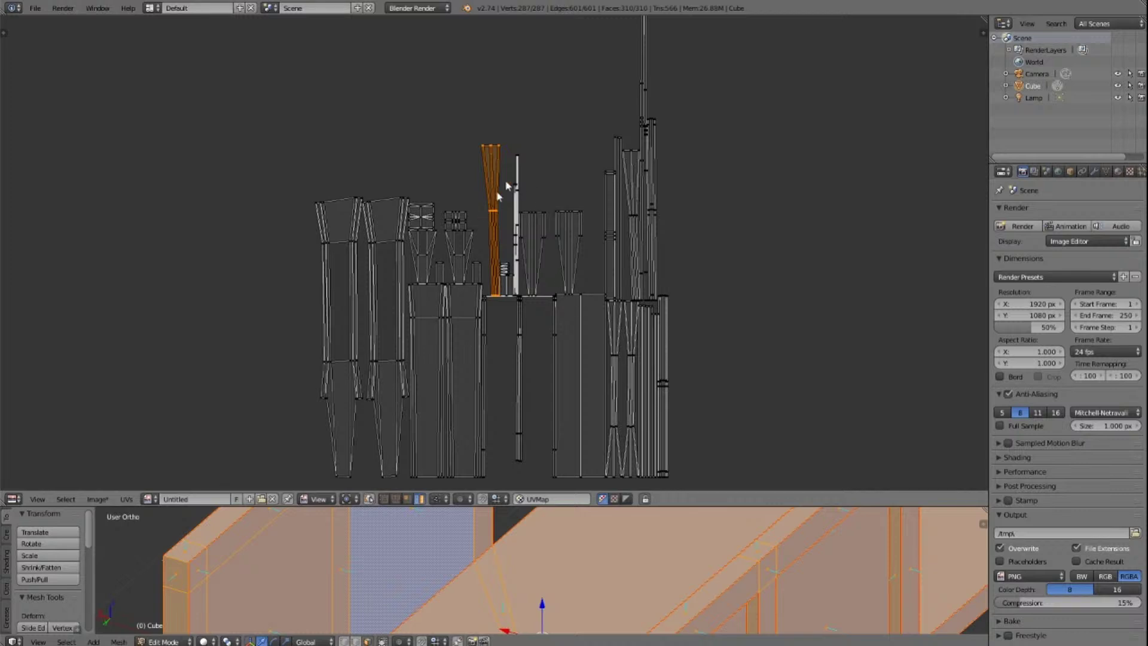
{"action": "scroll", "coordinate": [567, 314], "scroll_direction": "down", "scroll_amount": 5}
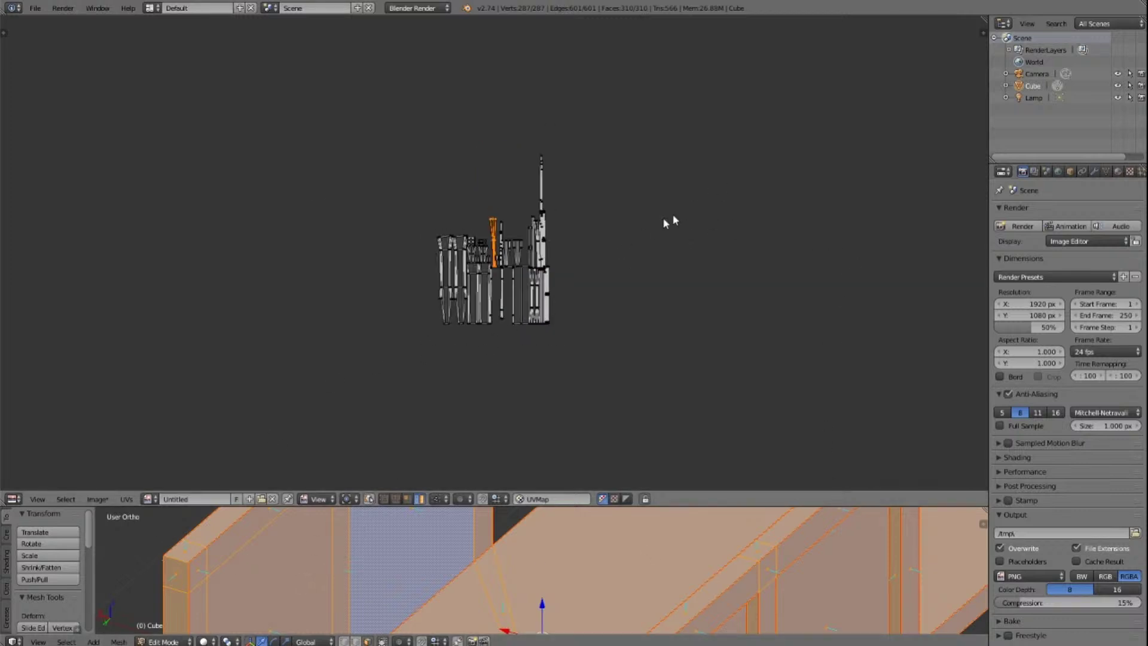
{"action": "scroll", "coordinate": [673, 214], "scroll_direction": "down", "scroll_amount": 8}
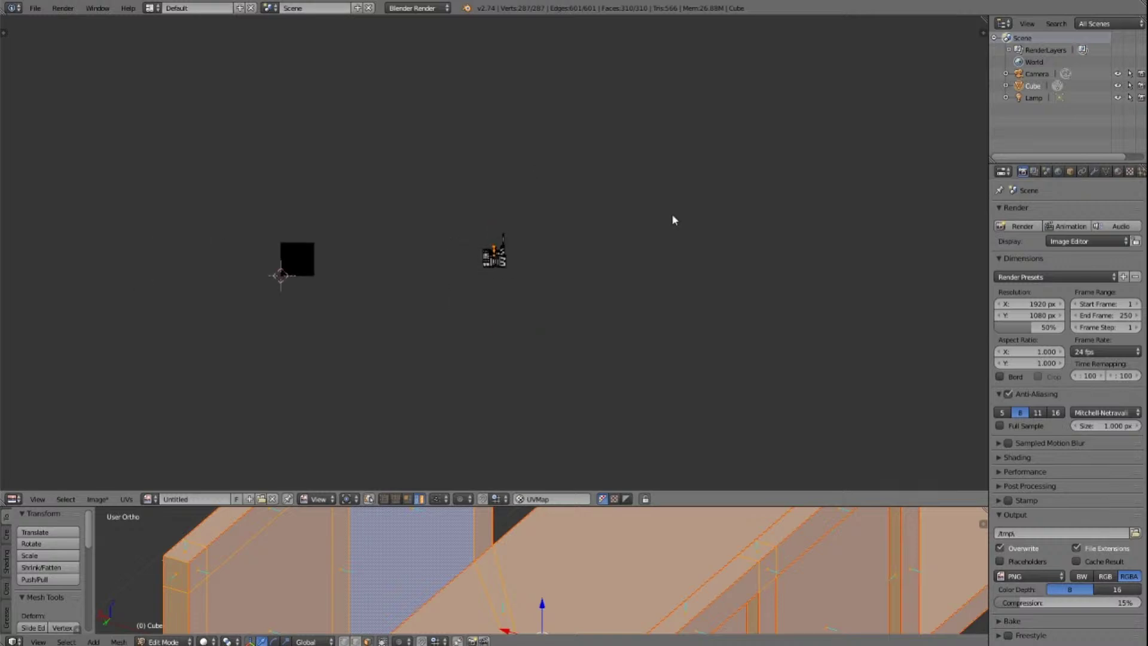
{"action": "scroll", "coordinate": [537, 291], "scroll_direction": "up", "scroll_amount": 10}
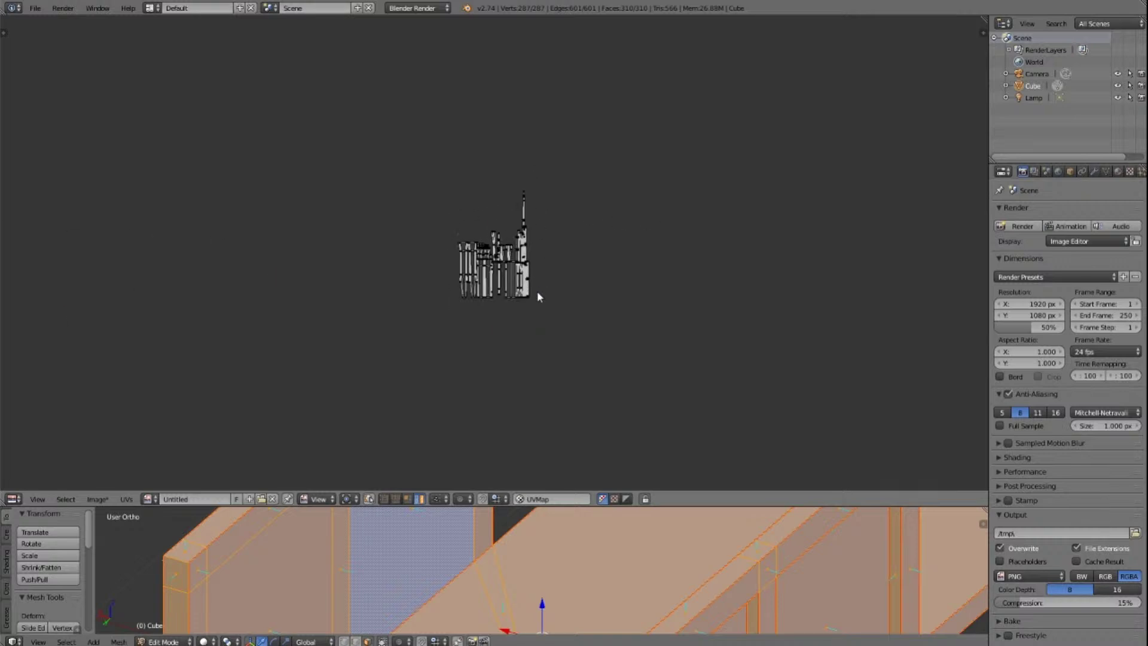
{"action": "right_click", "coordinate": [383, 567]}
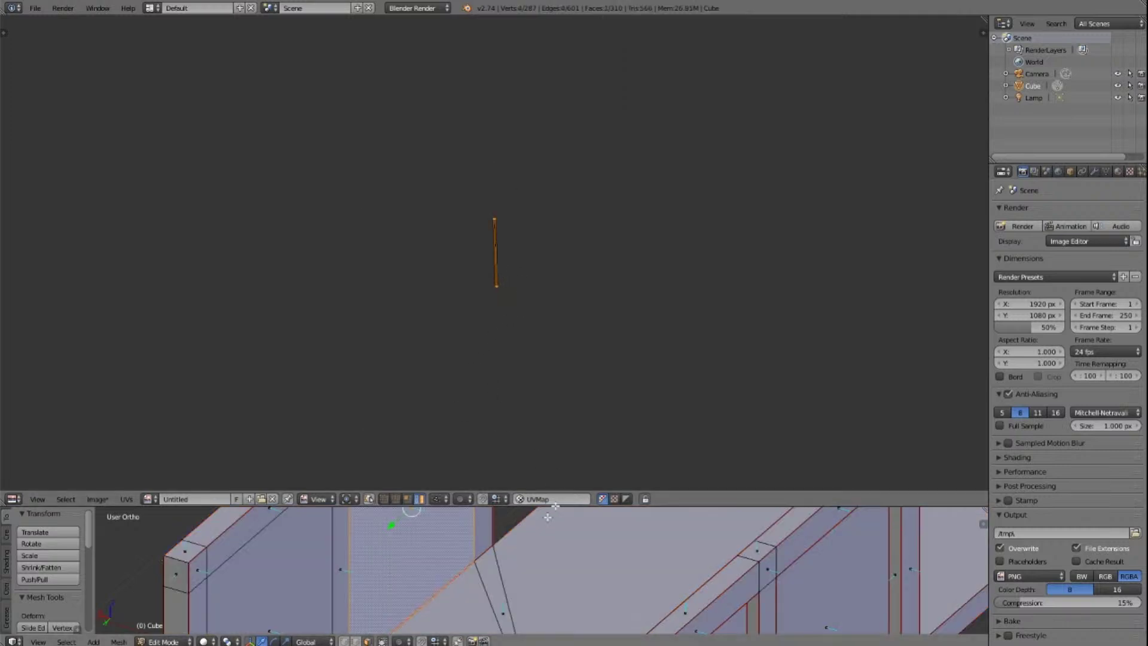
{"action": "key", "text": "a"}
{"action": "scroll", "coordinate": [525, 297], "scroll_direction": "up", "scroll_amount": 7}
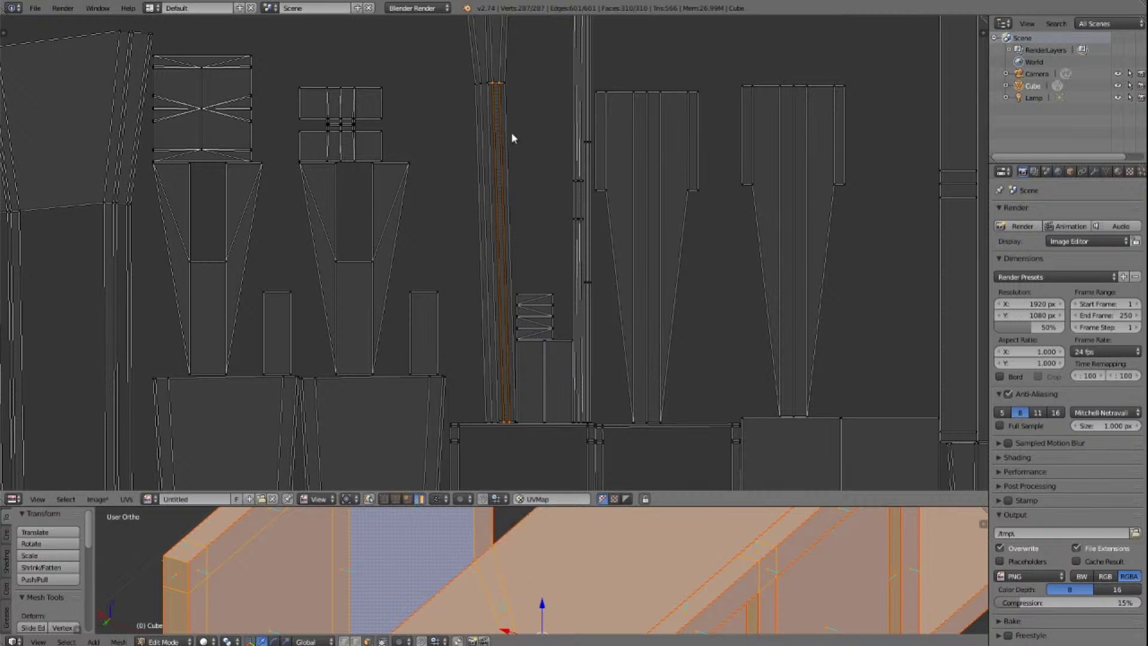
Step: Select the panel's narrow UV island and move it away from the other islands to the far left of the image square
{"action": "right_click", "coordinate": [492, 138]}
{"action": "scroll", "coordinate": [485, 238], "scroll_direction": "down", "scroll_amount": 3}
{"action": "scroll", "coordinate": [486, 238], "scroll_direction": "down", "scroll_amount": 4}
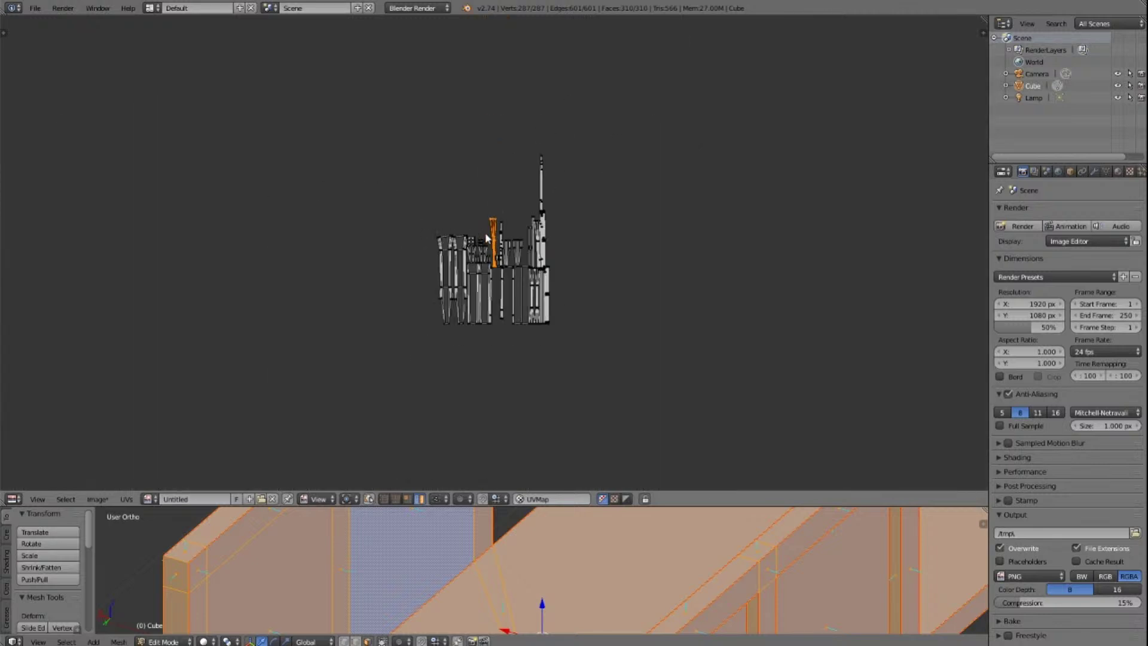
{"action": "scroll", "coordinate": [651, 308], "scroll_direction": "down", "scroll_amount": 2}
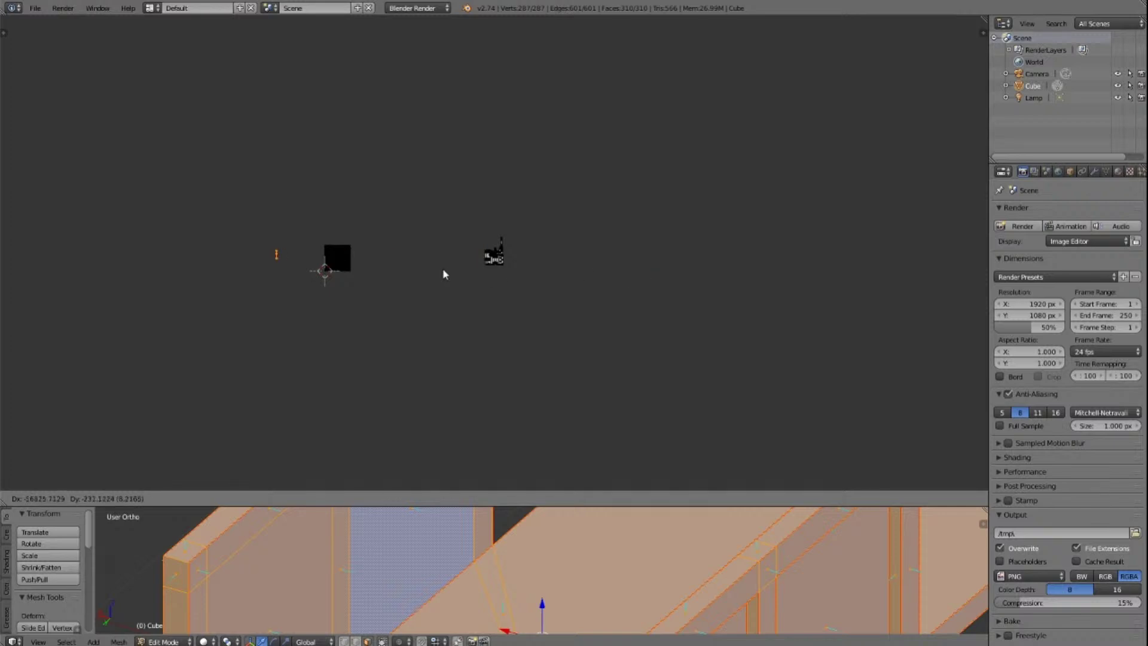
{"action": "scroll", "coordinate": [398, 302], "scroll_direction": "up", "scroll_amount": 4}
{"action": "scroll", "coordinate": [397, 302], "scroll_direction": "down", "scroll_amount": 2}
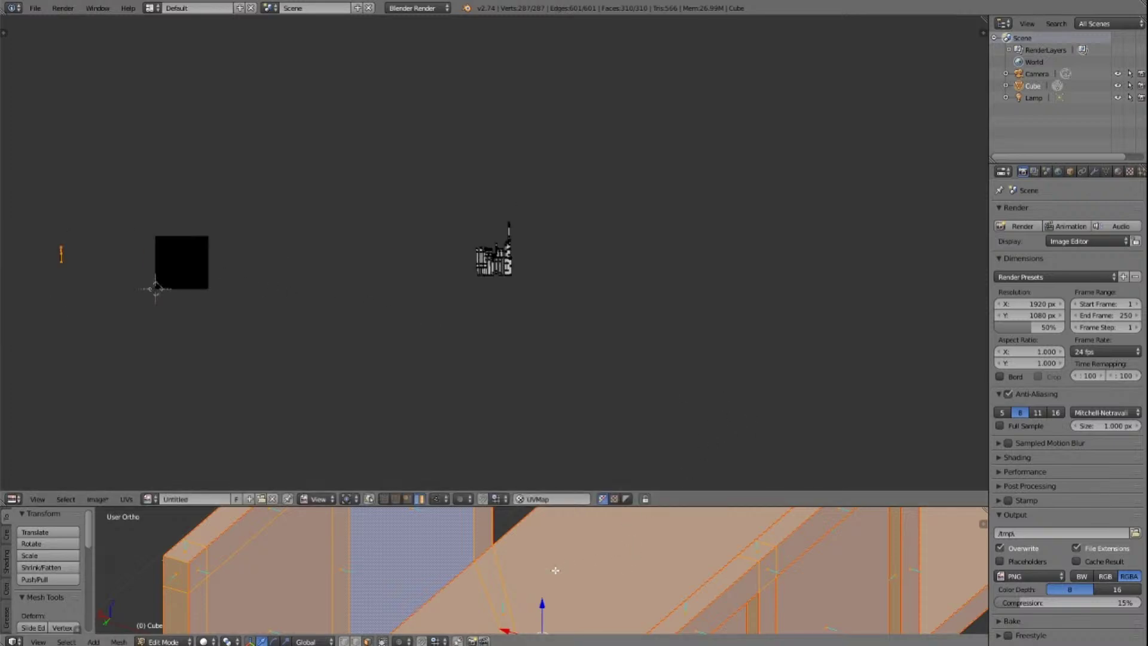
Step: Deselect the mesh, enlarge the 3D view, and select the opposite middle side wall's three adjacent inner faces, including the narrow centre strip
{"action": "key", "text": "a"}
{"action": "key", "text": "KP_4"}
{"action": "key", "text": "KP_4"}
{"action": "key", "text": "KP_4"}
{"action": "key", "text": "KP_4"}
{"action": "key", "text": "KP_4"}
{"action": "key", "text": "KP_4"}
{"action": "key", "text": "KP_4"}
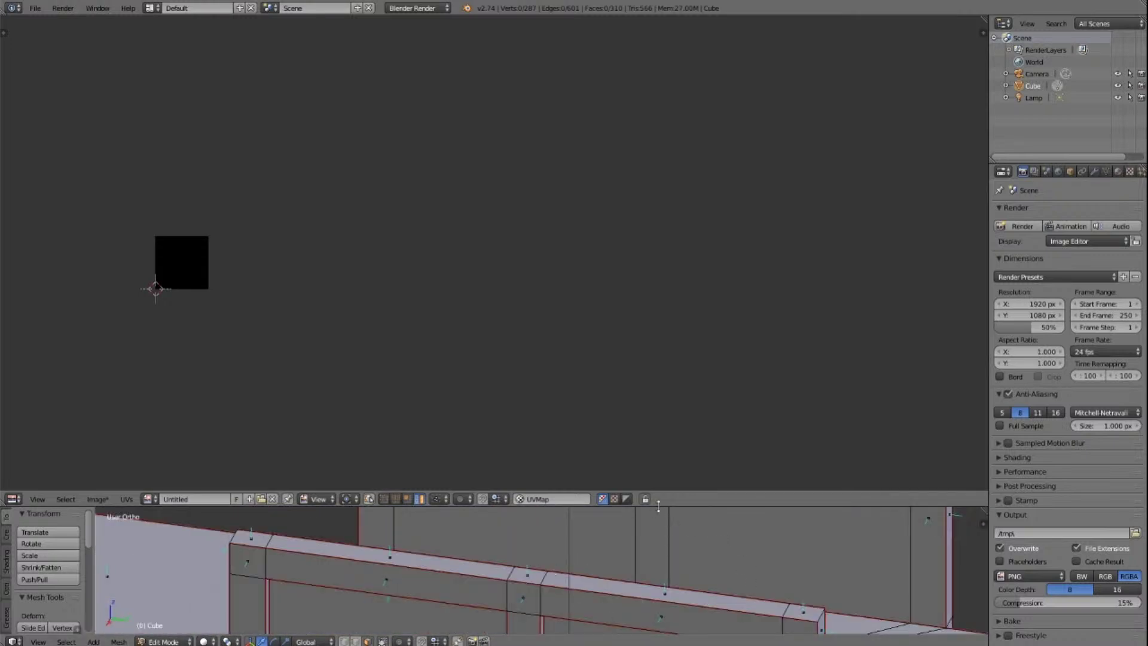
{"action": "left_click_drag", "start_coordinate": [654, 506], "coordinate": [653, 289]}
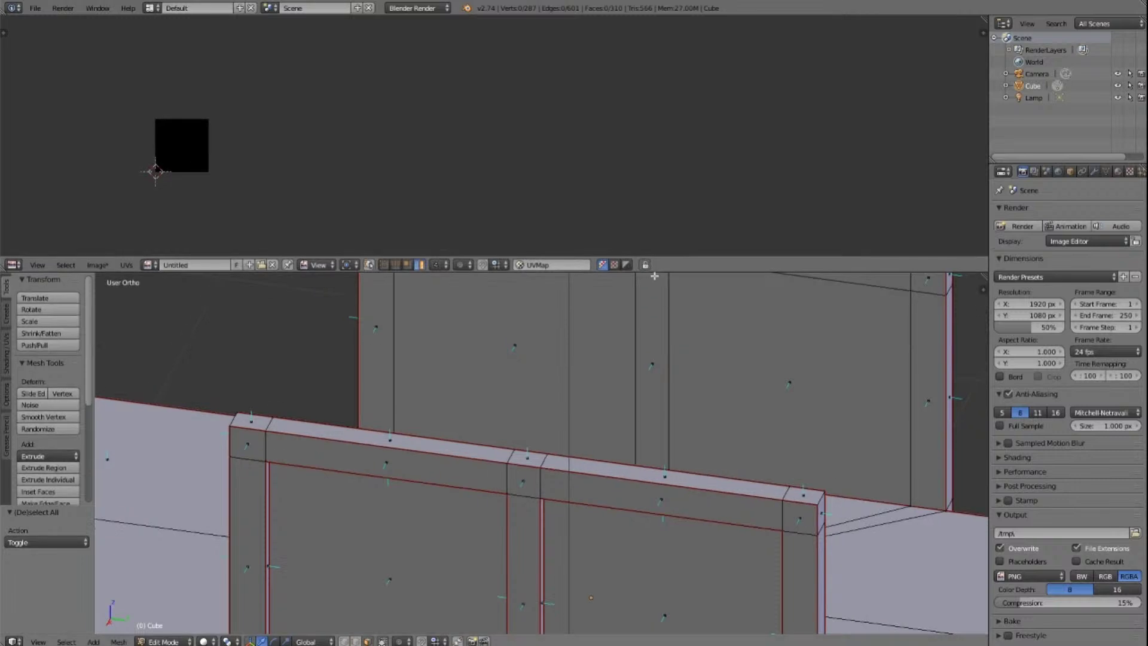
{"action": "scroll", "coordinate": [674, 320], "scroll_direction": "down", "scroll_amount": 2}
{"action": "right_click", "coordinate": [710, 405]}
{"action": "right_click", "coordinate": [614, 381]}
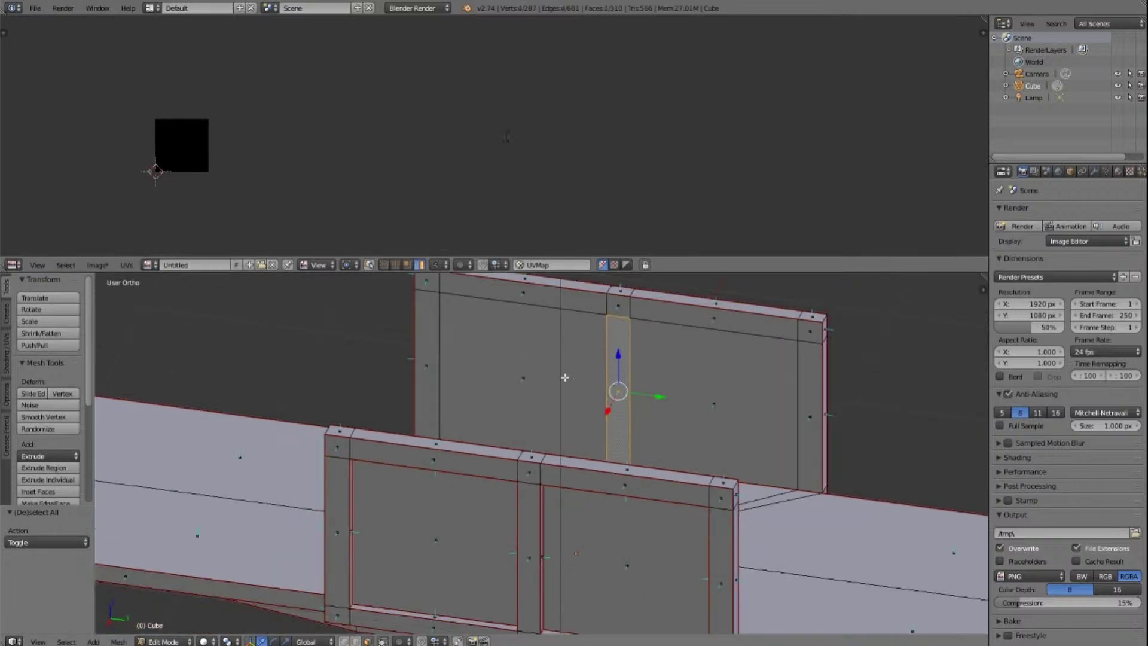
{"action": "right_click", "coordinate": [565, 377], "text": "shift"}
{"action": "right_click", "coordinate": [650, 358], "text": "shift"}
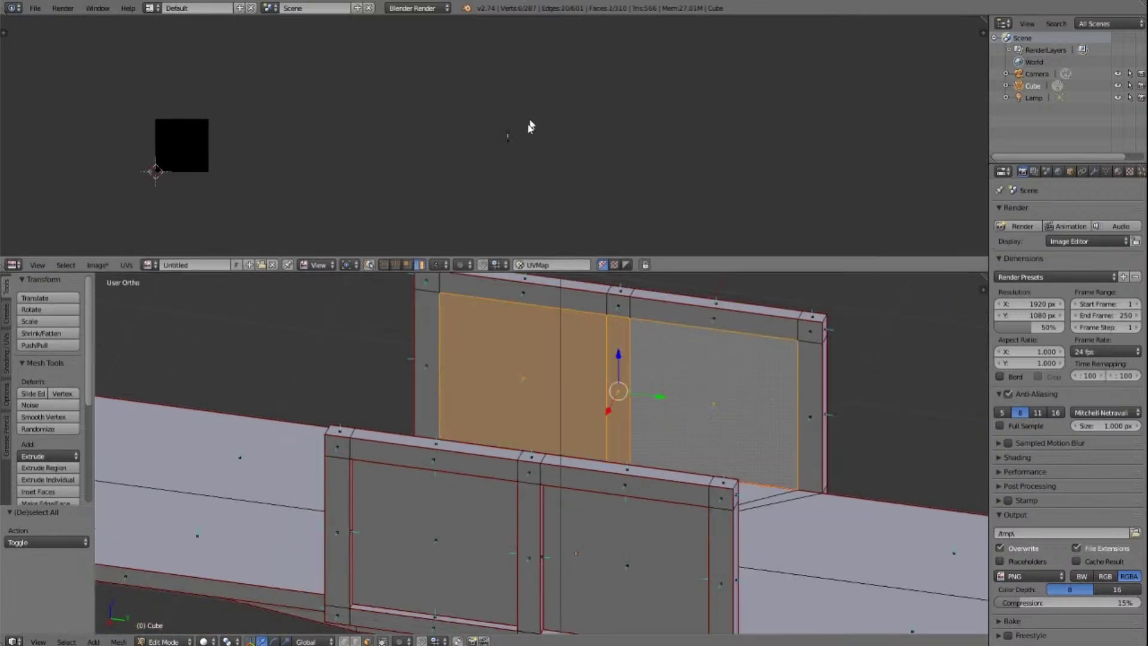
Step: Locate the selected wall faces' UVs in an enlarged UV editor and reselect the whole mesh
{"action": "scroll", "coordinate": [400, 201], "scroll_direction": "down", "scroll_amount": 12}
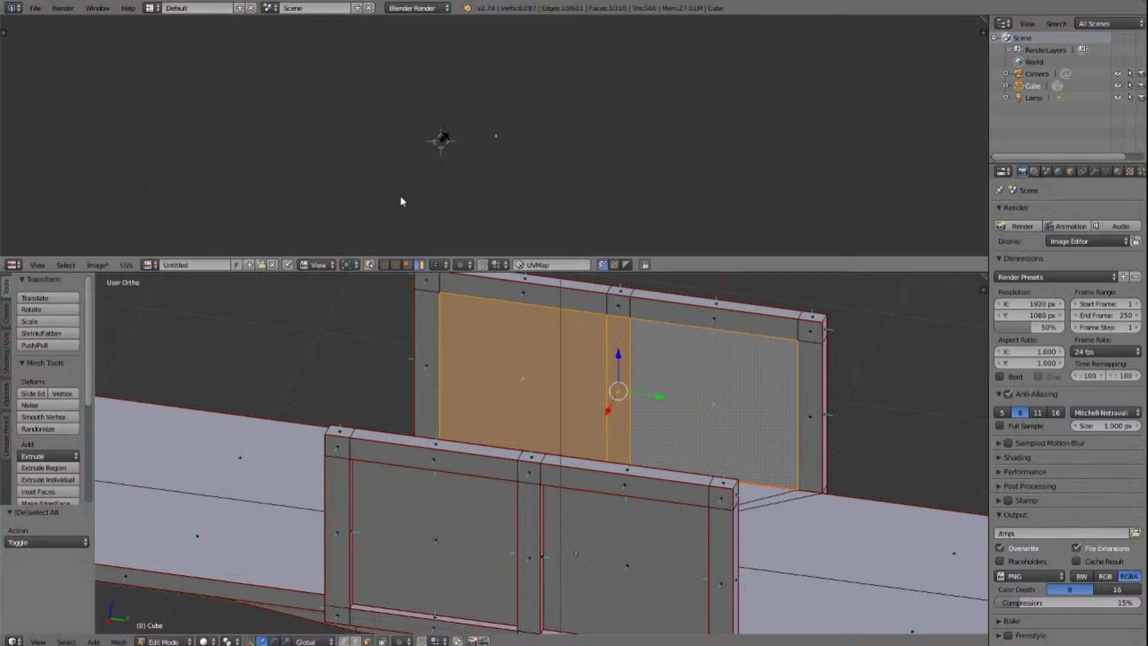
{"action": "scroll", "coordinate": [400, 201], "scroll_direction": "up", "scroll_amount": 12}
{"action": "left_click_drag", "start_coordinate": [670, 259], "coordinate": [658, 392]}
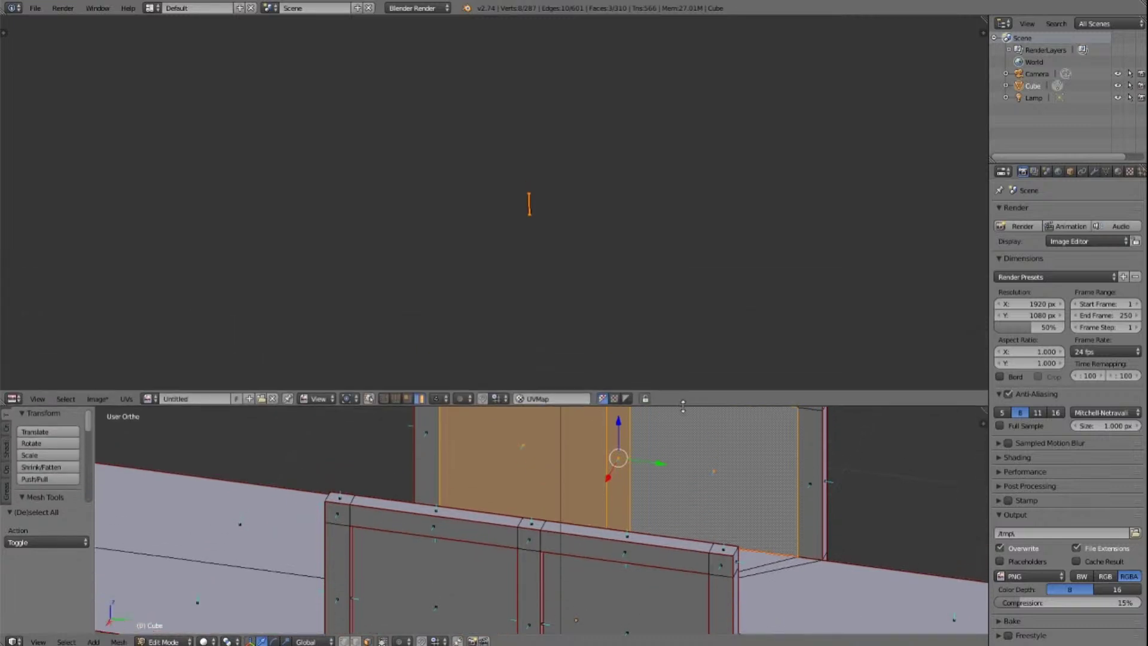
{"action": "scroll", "coordinate": [618, 305], "scroll_direction": "up", "scroll_amount": 5}
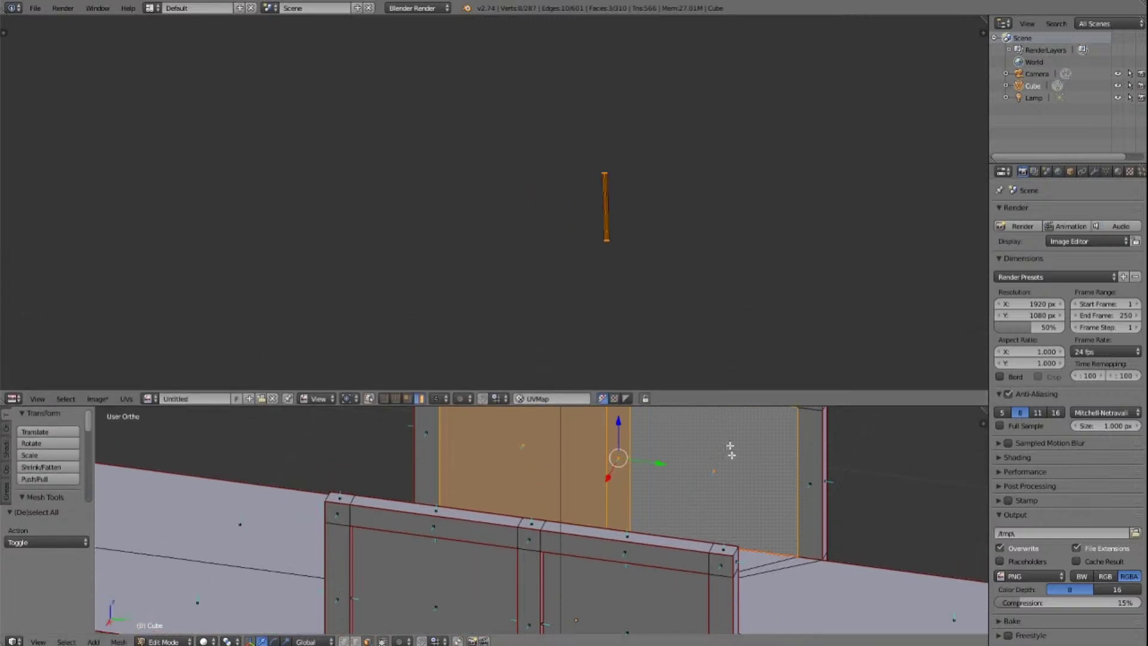
{"action": "key", "text": "a"}
{"action": "key", "text": "a"}
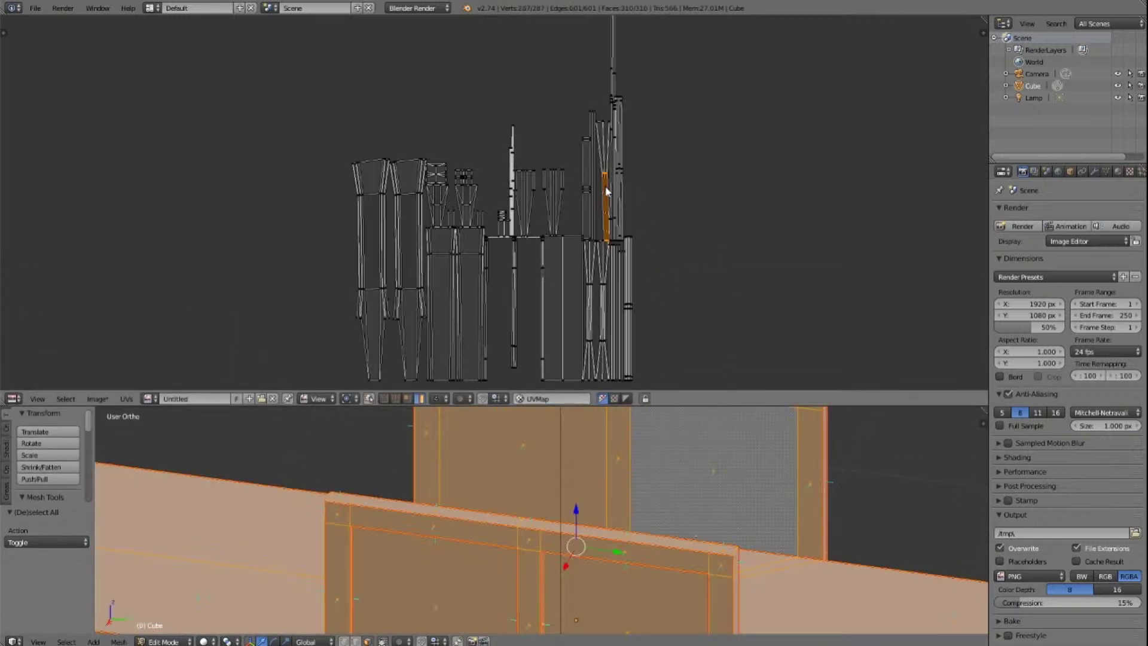
Step: Select the wall's narrow linked UV island and move it by about X -8.473, Y 0.322, just above the island already set aside
{"action": "key", "text": "l"}
{"action": "scroll", "coordinate": [633, 187], "scroll_direction": "down", "scroll_amount": 9}
{"action": "scroll", "coordinate": [586, 210], "scroll_direction": "down", "scroll_amount": 3}
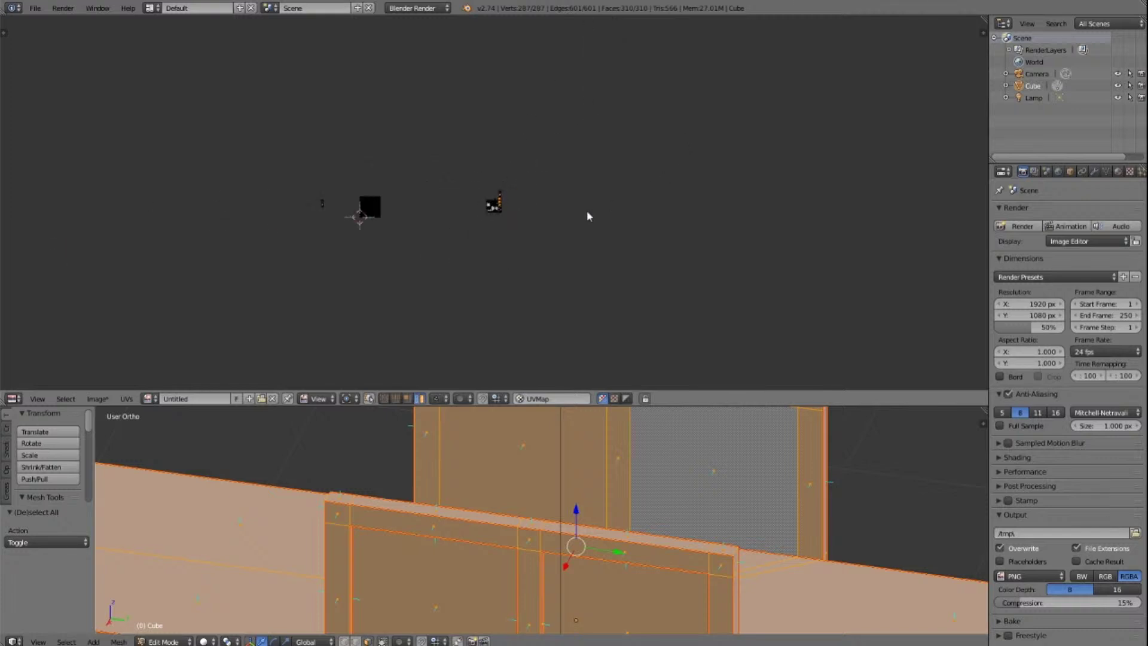
{"action": "scroll", "coordinate": [587, 210], "scroll_direction": "up", "scroll_amount": 2}
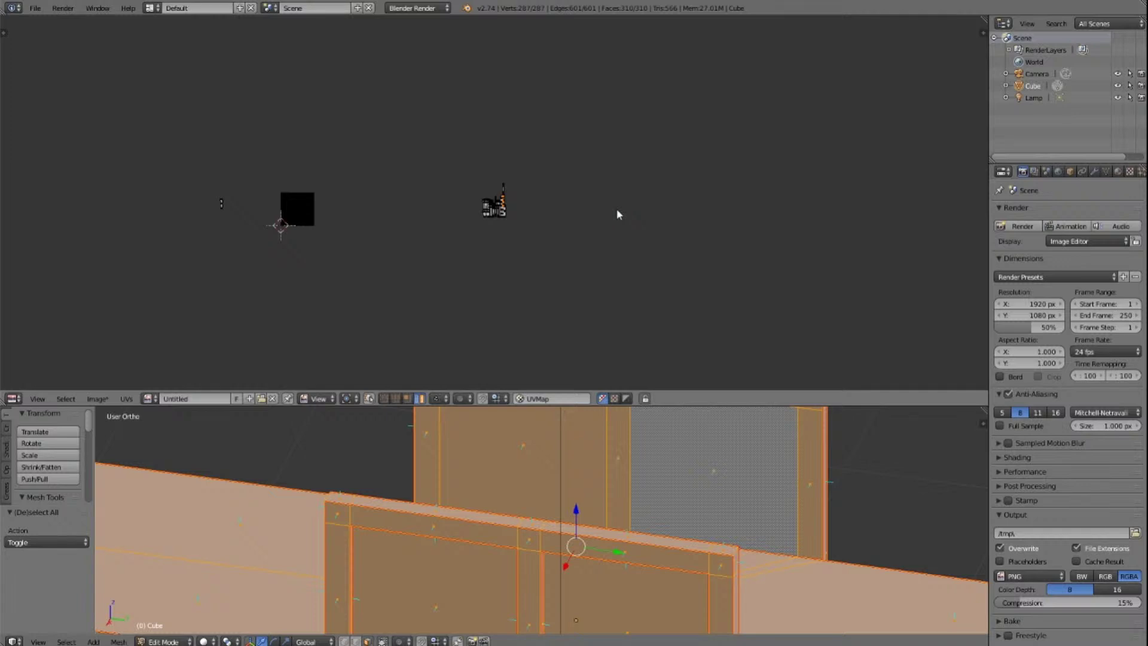
{"action": "key", "text": "g"}
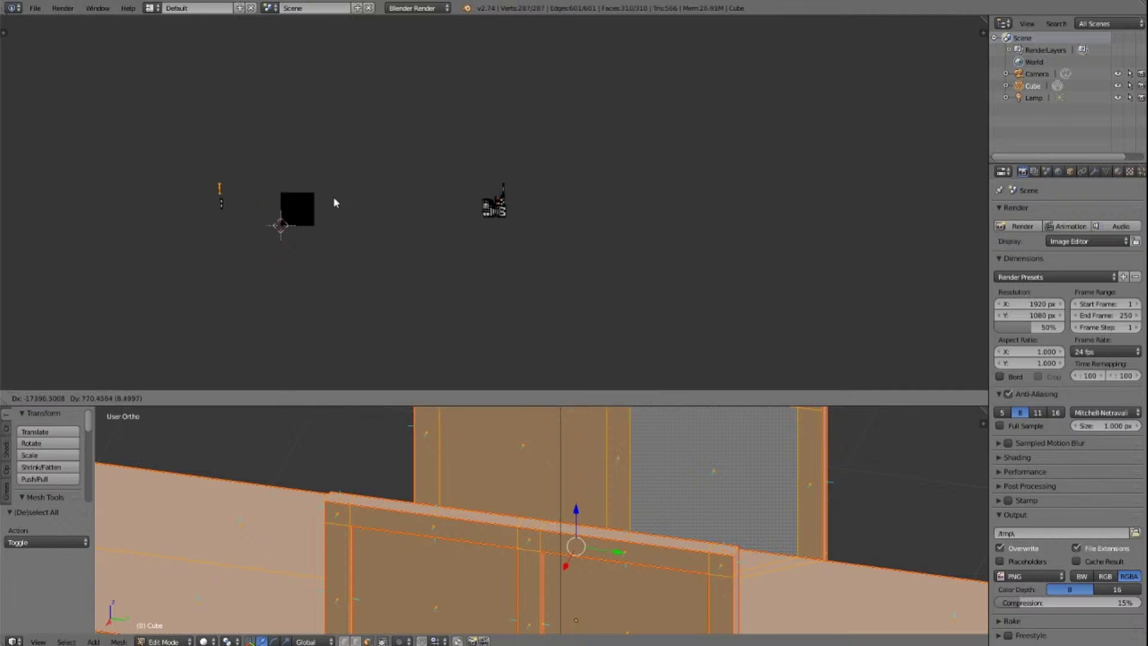
{"action": "left_click", "coordinate": [335, 197]}
Step: Examine the moved wall island up close and compare its placement with the remaining UV layout
{"action": "scroll", "coordinate": [231, 202], "scroll_direction": "up", "scroll_amount": 4}
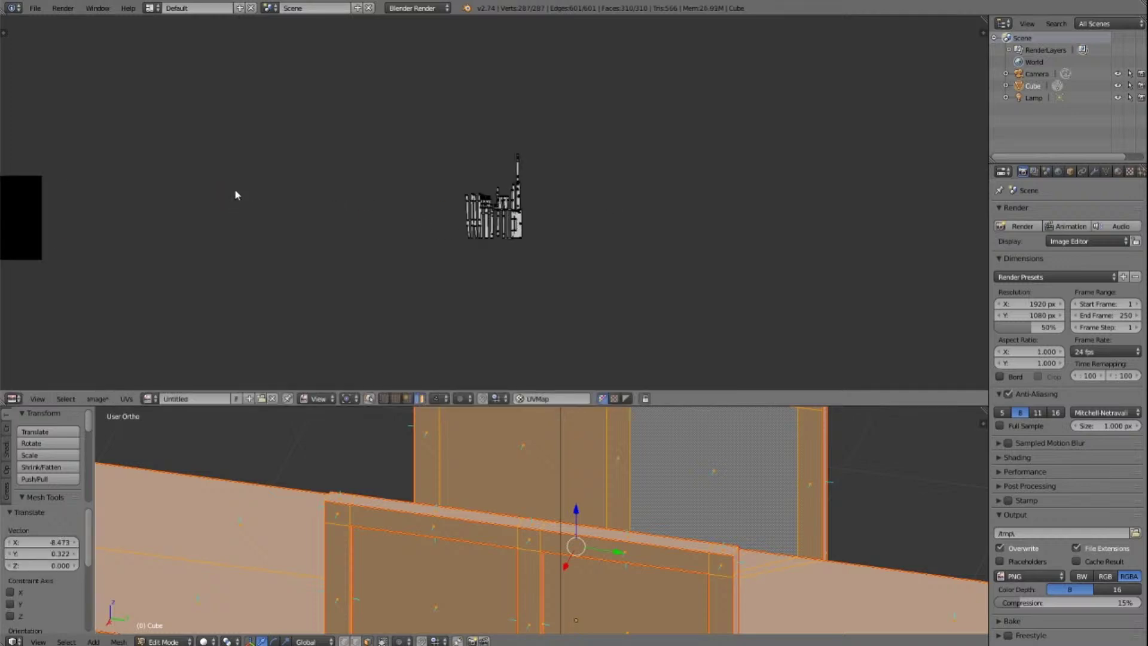
{"action": "scroll", "coordinate": [236, 195], "scroll_direction": "down", "scroll_amount": 4}
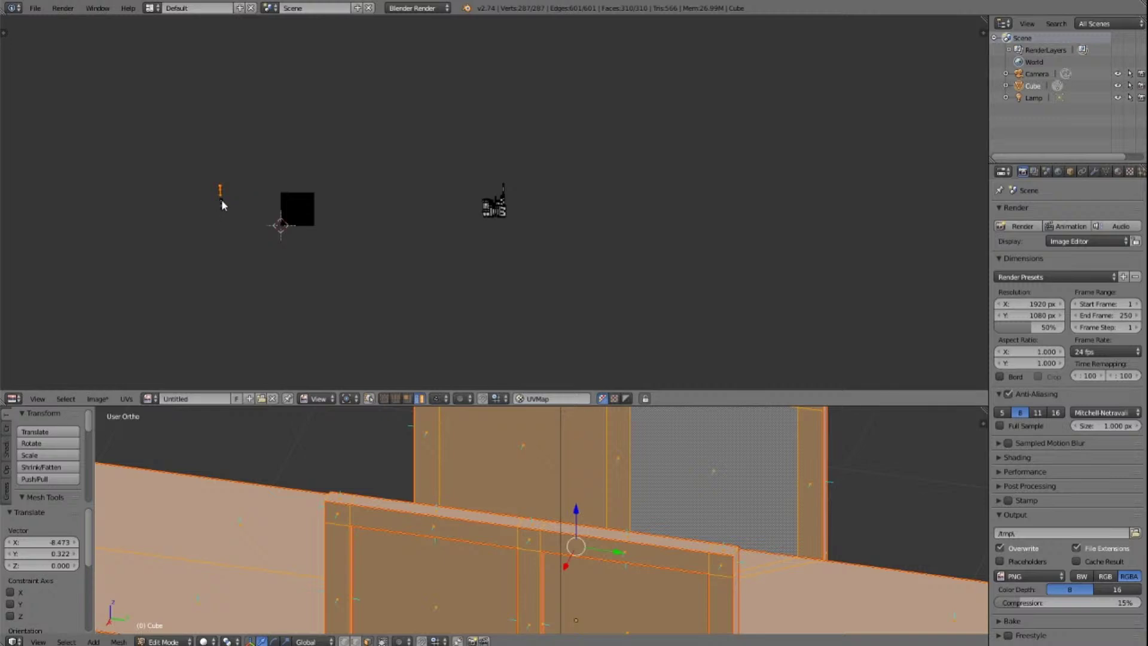
{"action": "key", "text": "KP_Decimal"}
{"action": "scroll", "coordinate": [536, 177], "scroll_direction": "up", "scroll_amount": 2}
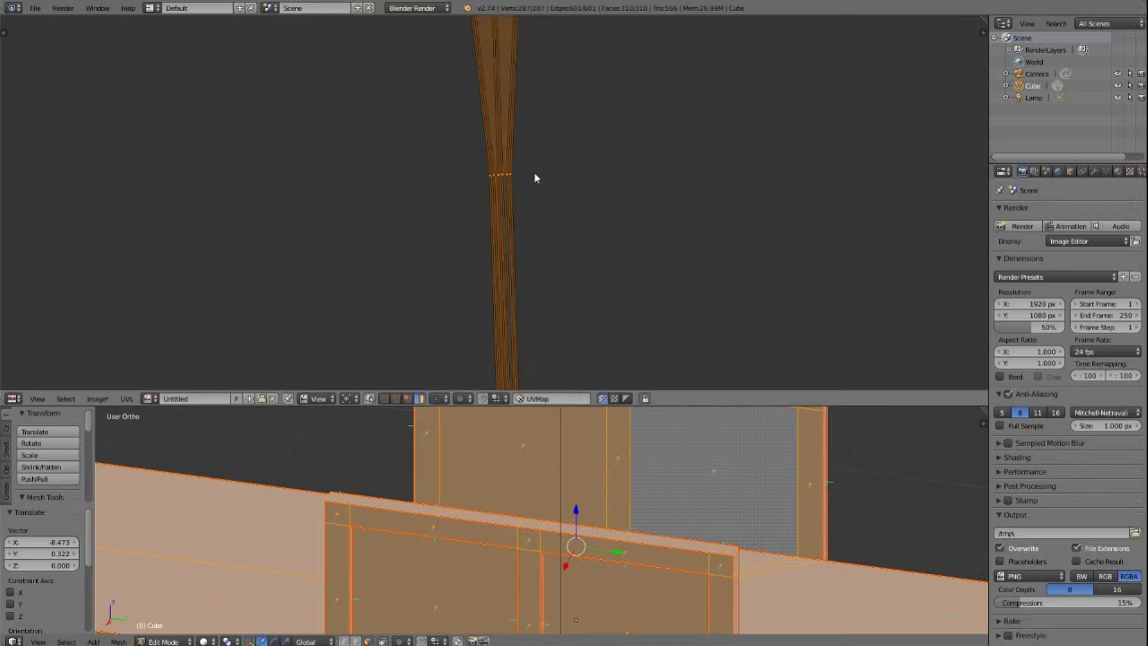
{"action": "scroll", "coordinate": [525, 158], "scroll_direction": "down", "scroll_amount": 4}
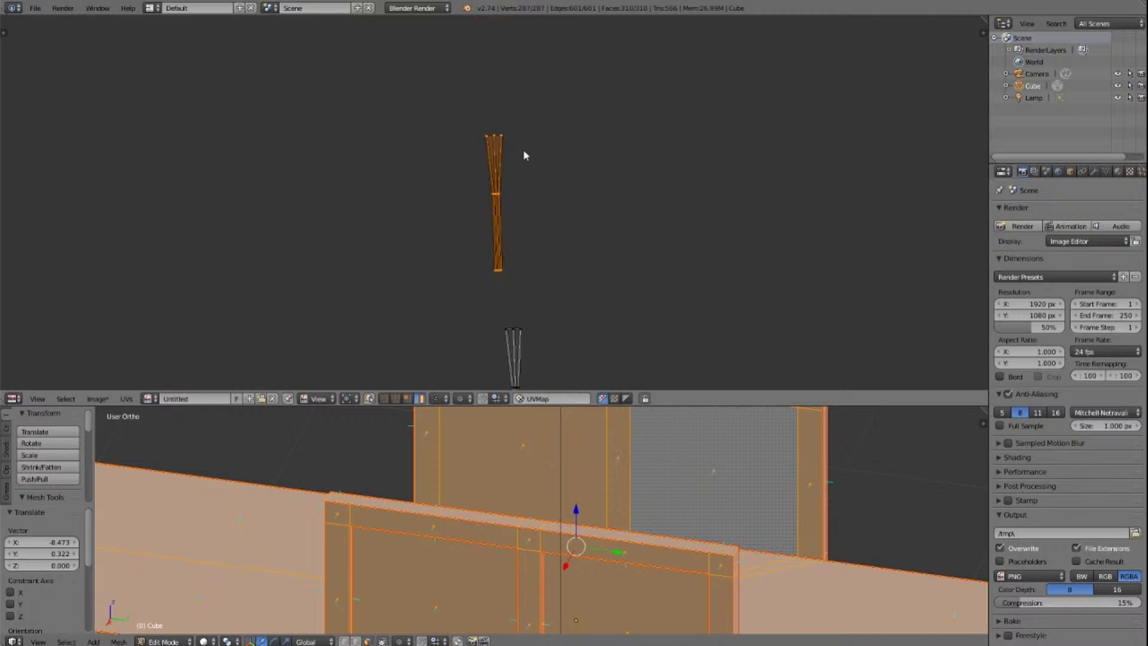
{"action": "scroll", "coordinate": [523, 147], "scroll_direction": "up", "scroll_amount": 4}
{"action": "scroll", "coordinate": [524, 147], "scroll_direction": "down", "scroll_amount": 12}
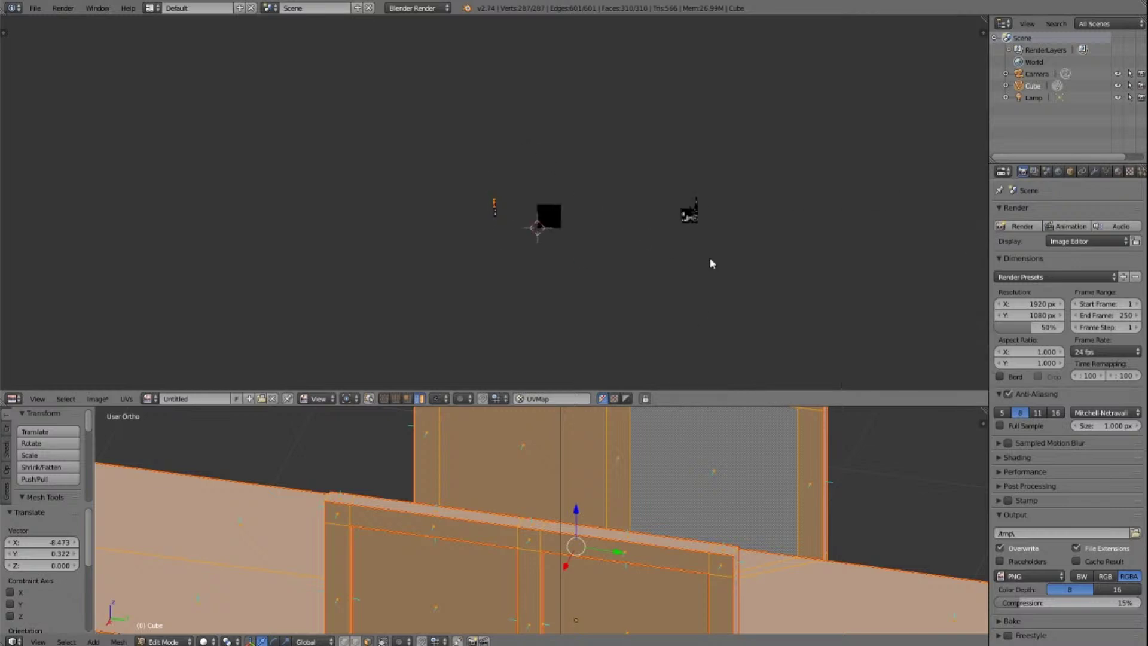
Step: Select the inner faces of the end wall and its adjoining far corner wall to locate their UVs, and reselect the whole mesh
{"action": "scroll", "coordinate": [607, 595], "scroll_direction": "down", "scroll_amount": 5}
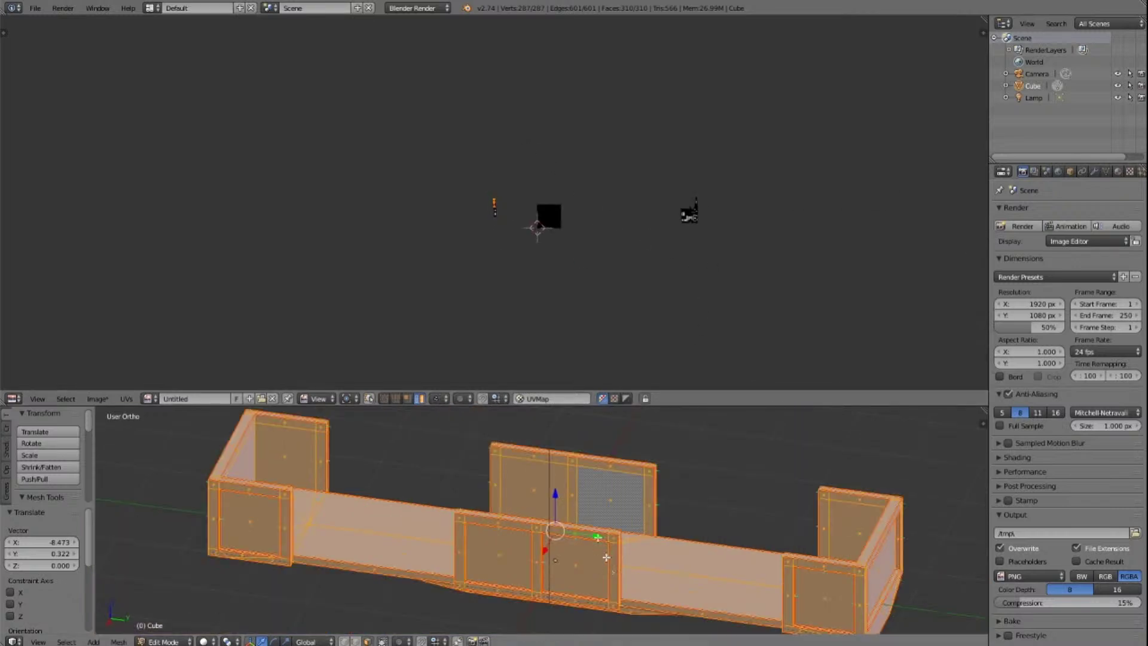
{"action": "key", "text": "a"}
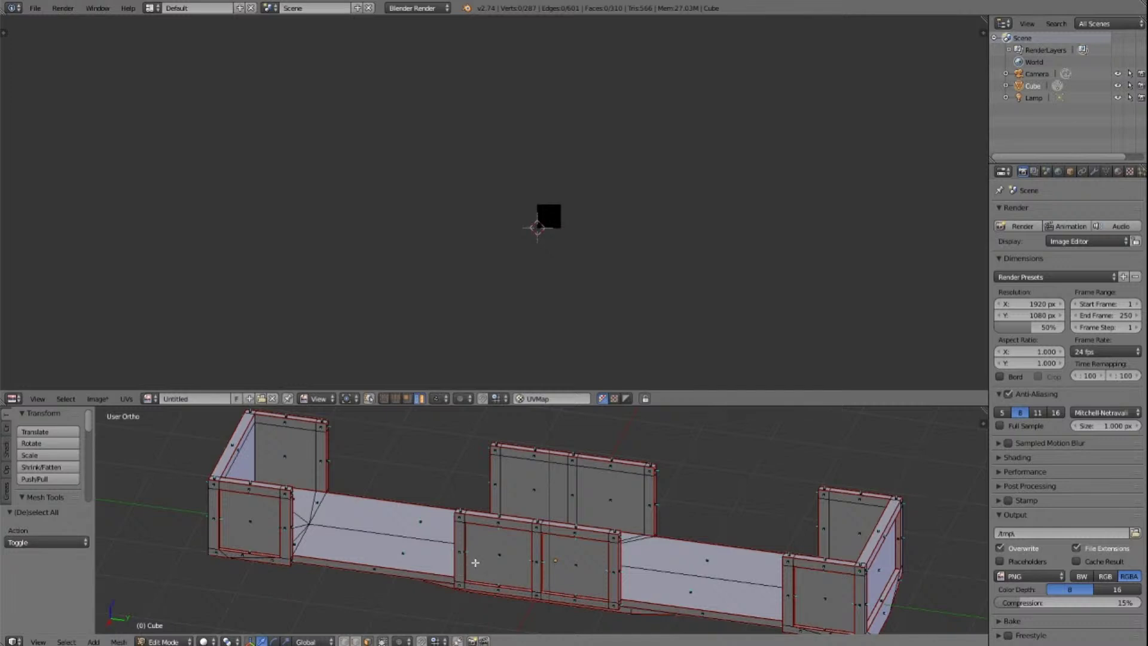
{"action": "key", "text": "KP_8"}
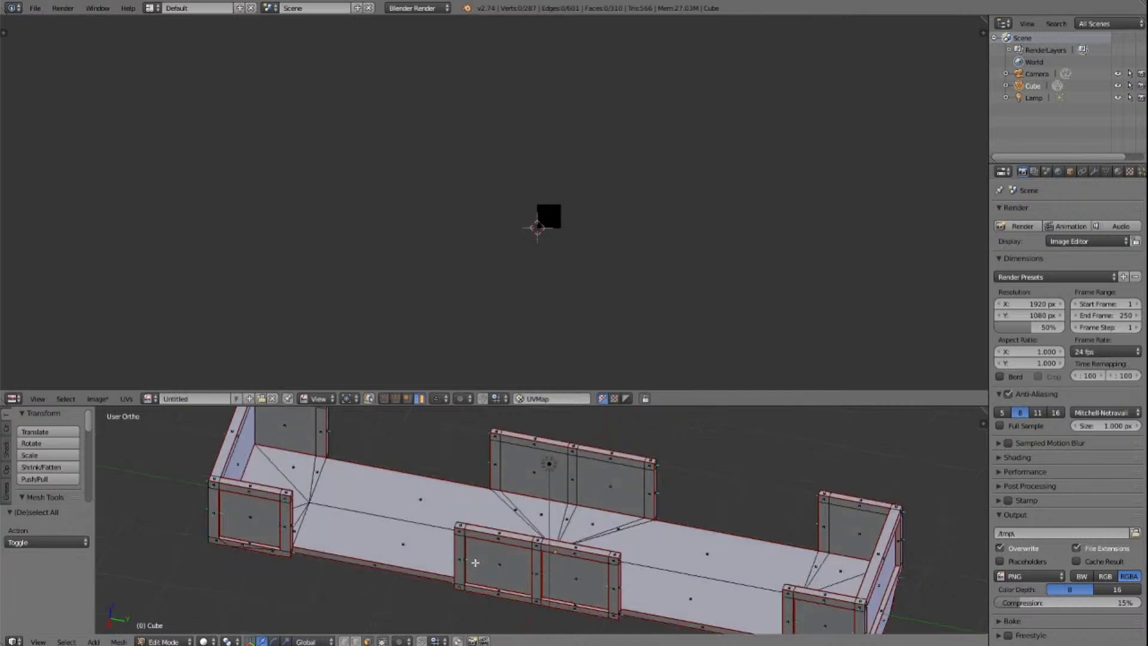
{"action": "right_click", "coordinate": [303, 438]}
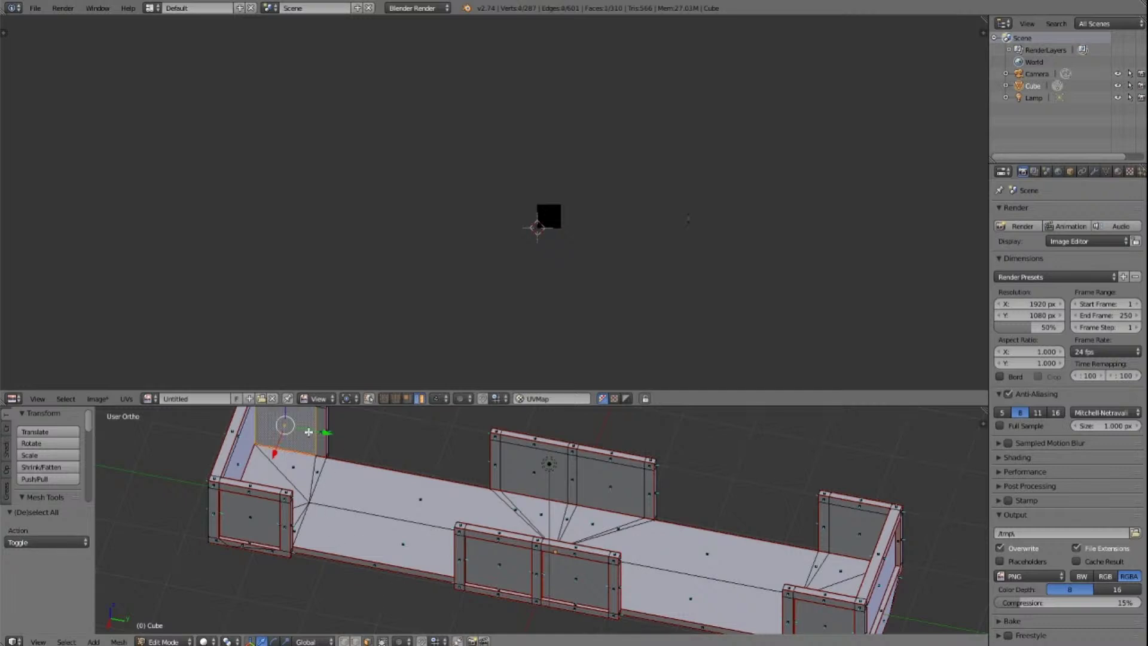
{"action": "right_click", "coordinate": [262, 432], "text": "shift"}
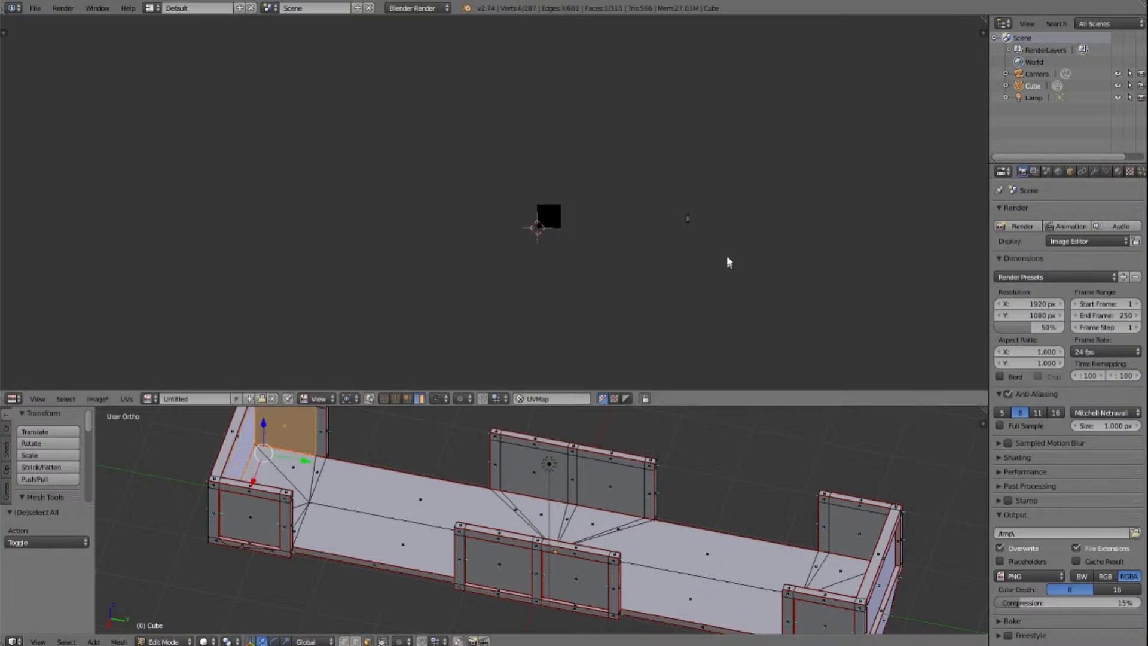
{"action": "key", "text": "a"}
{"action": "key", "text": "a"}
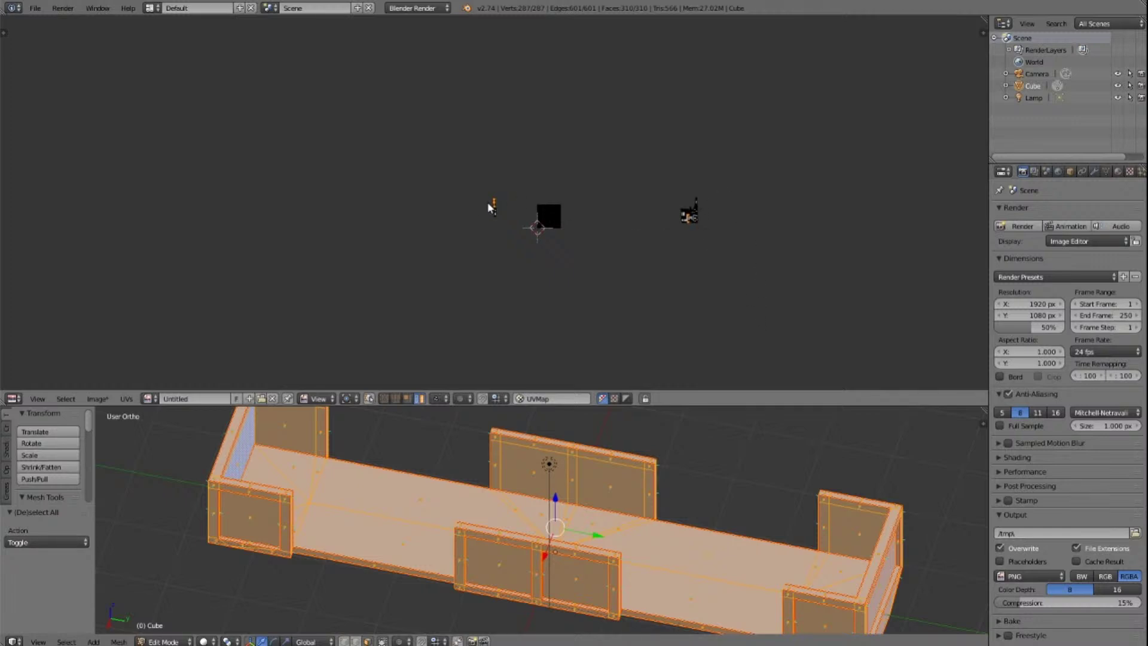
{"action": "scroll", "coordinate": [797, 253], "scroll_direction": "up", "scroll_amount": 5}
{"action": "scroll", "coordinate": [796, 250], "scroll_direction": "down", "scroll_amount": 2}
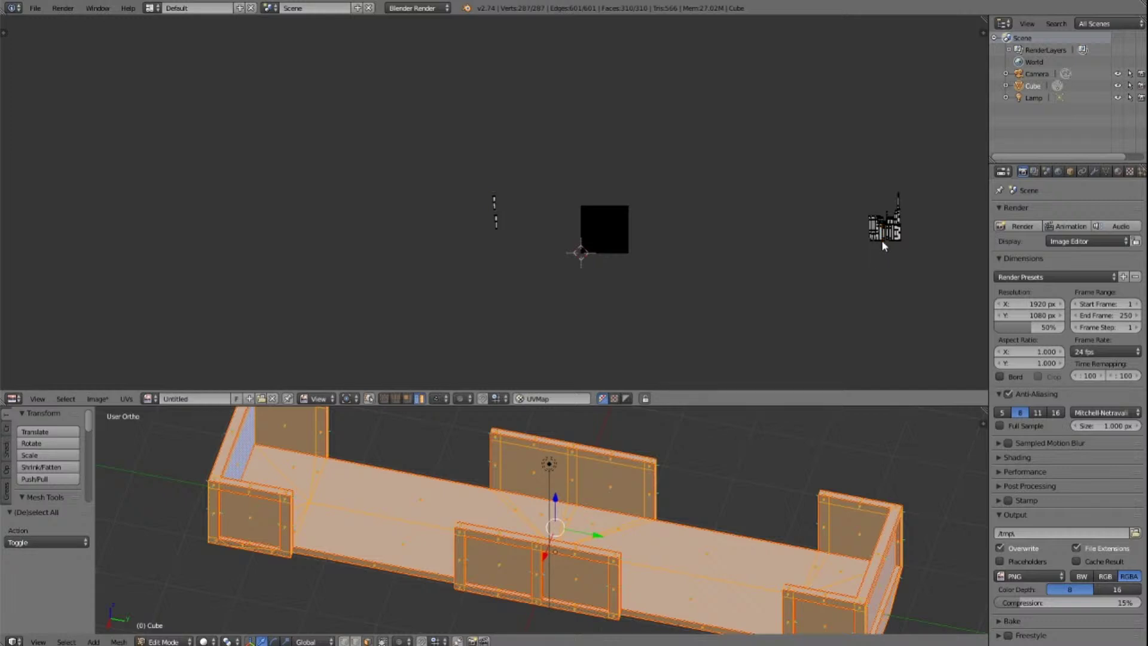
Step: Select only the far corner side wall's inner panel face, reselect the whole mesh, and frame that panel's UVs
{"action": "right_click", "coordinate": [291, 438]}
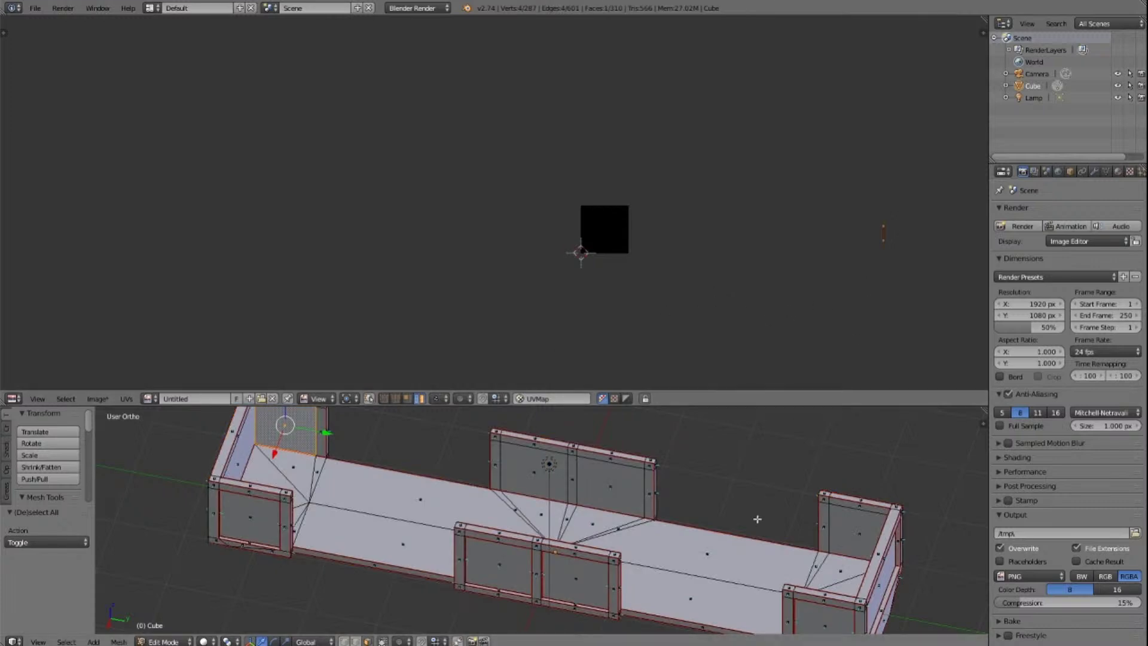
{"action": "key", "text": "a"}
{"action": "key", "text": "a"}
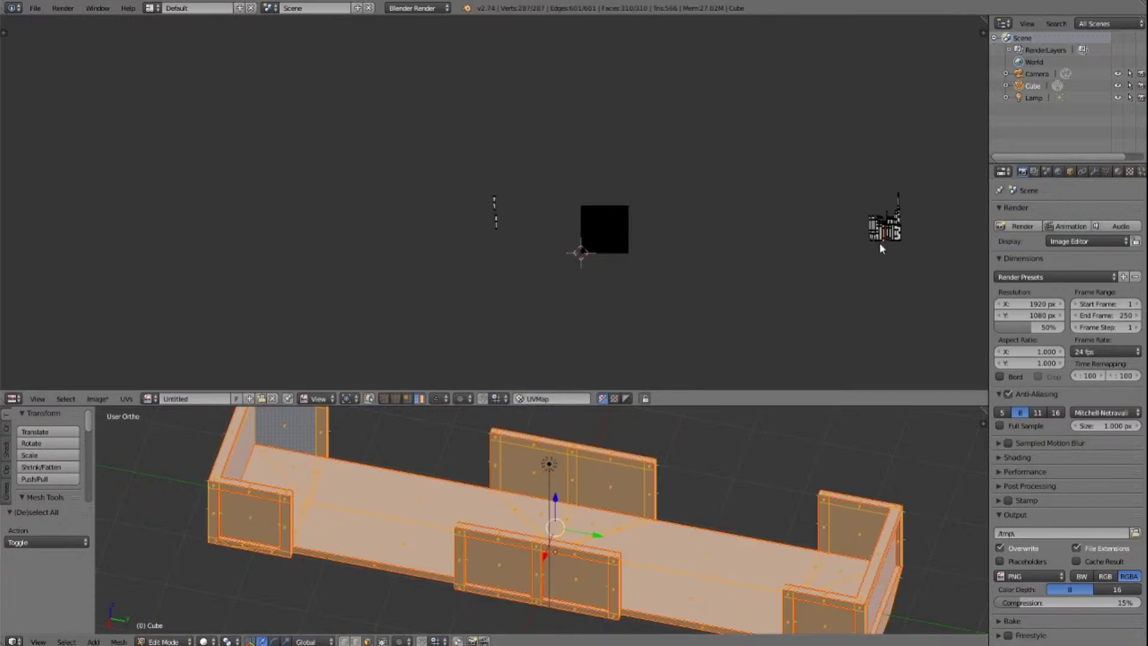
{"action": "key", "text": "KP_Decimal"}
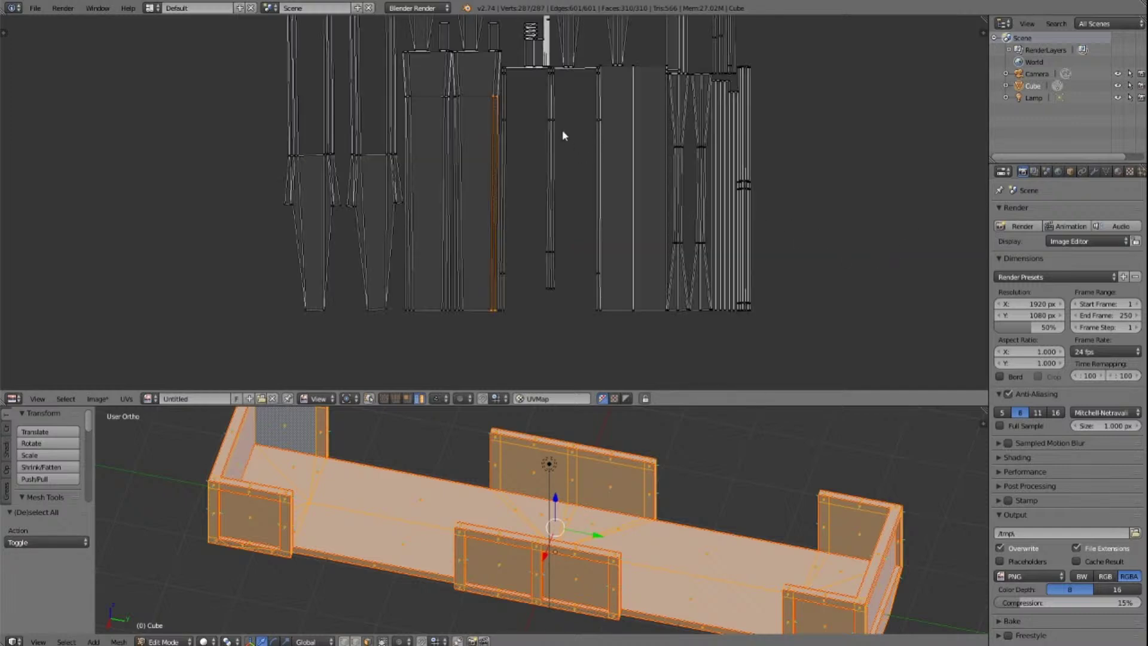
{"action": "scroll", "coordinate": [586, 176], "scroll_direction": "up", "scroll_amount": 4}
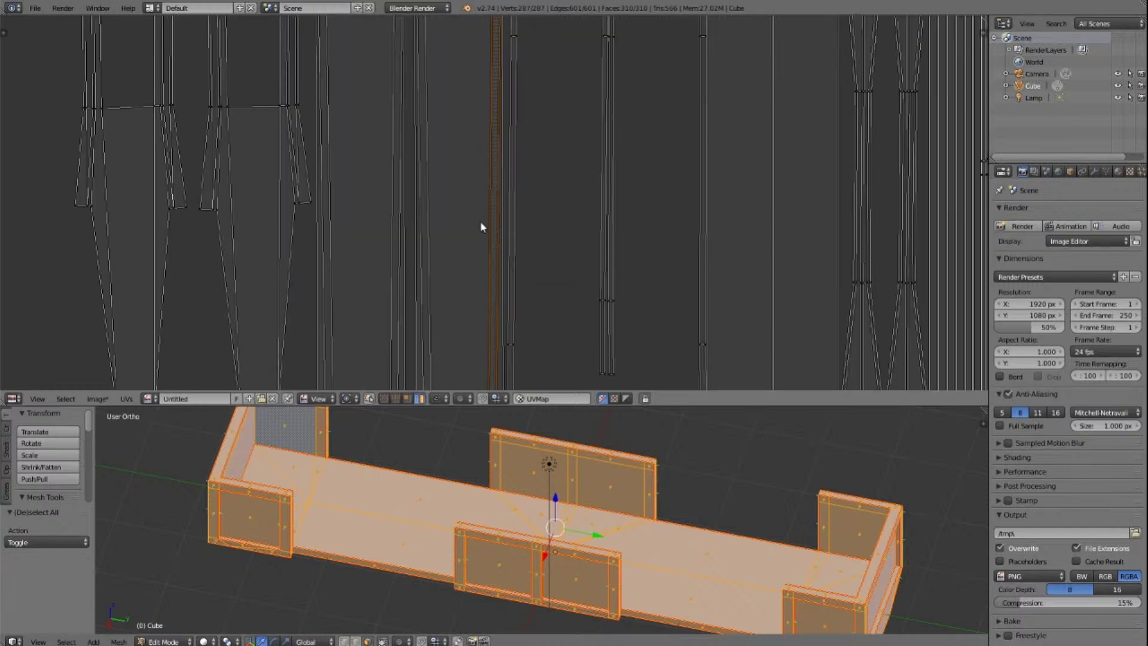
Step: Select the wide UV island beside the framed strip and move it by about X -7.620, Y 0.437, between the set-aside islands and the image square
{"action": "right_click", "coordinate": [480, 223]}
{"action": "scroll", "coordinate": [482, 225], "scroll_direction": "down", "scroll_amount": 4}
{"action": "scroll", "coordinate": [481, 225], "scroll_direction": "down", "scroll_amount": 5}
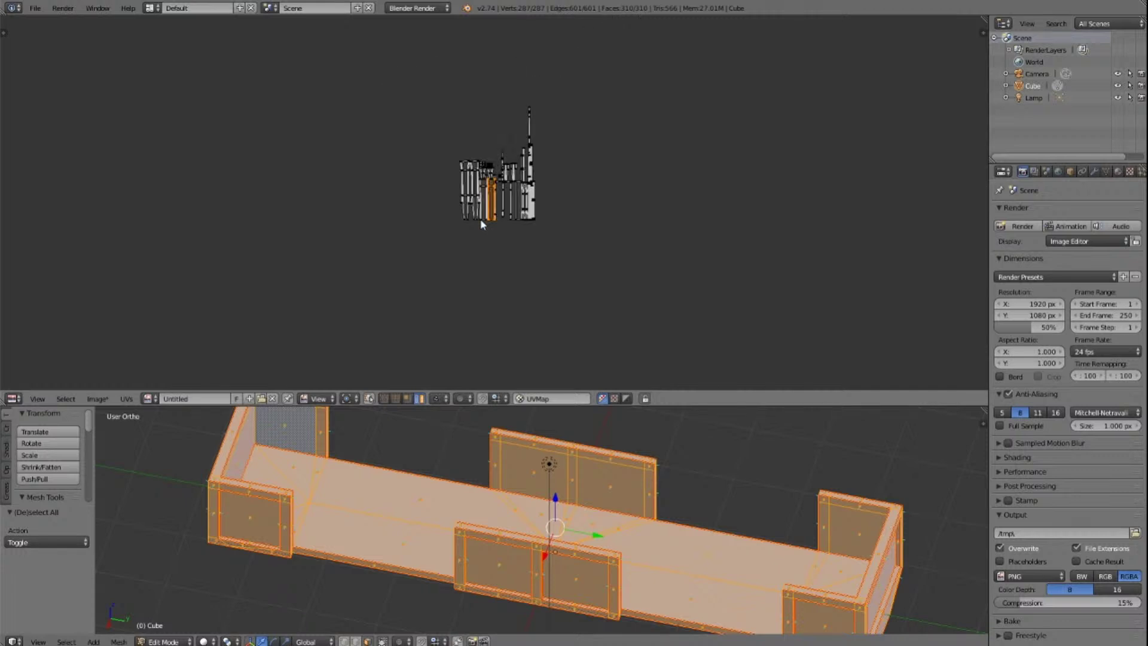
{"action": "scroll", "coordinate": [481, 225], "scroll_direction": "down", "scroll_amount": 4}
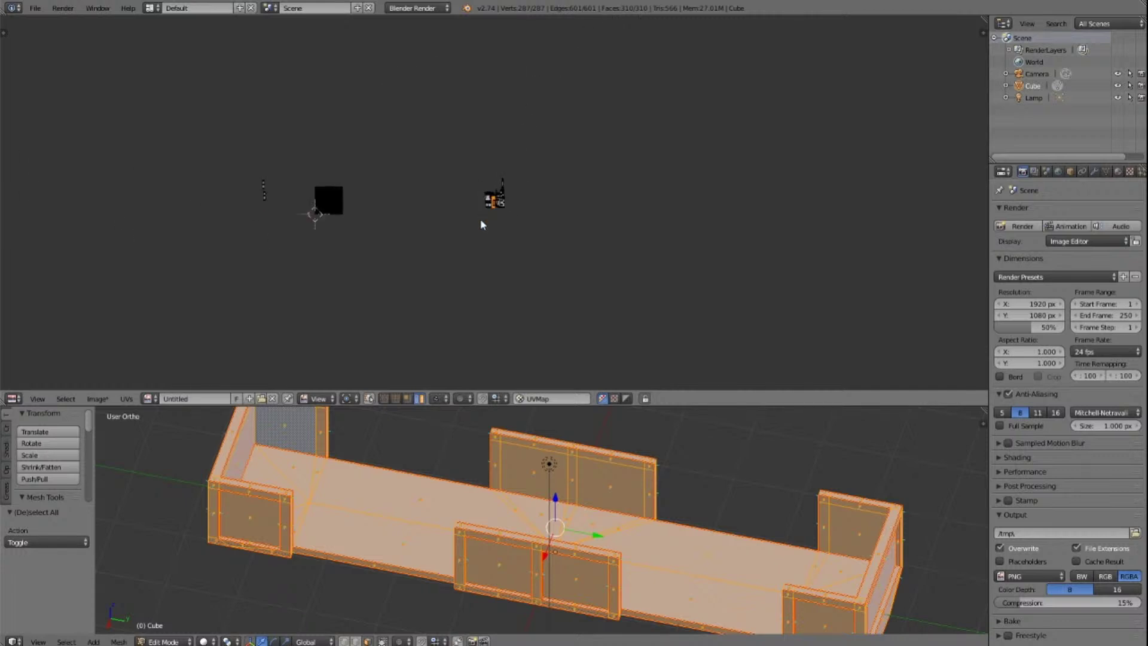
{"action": "scroll", "coordinate": [481, 224], "scroll_direction": "up", "scroll_amount": 12}
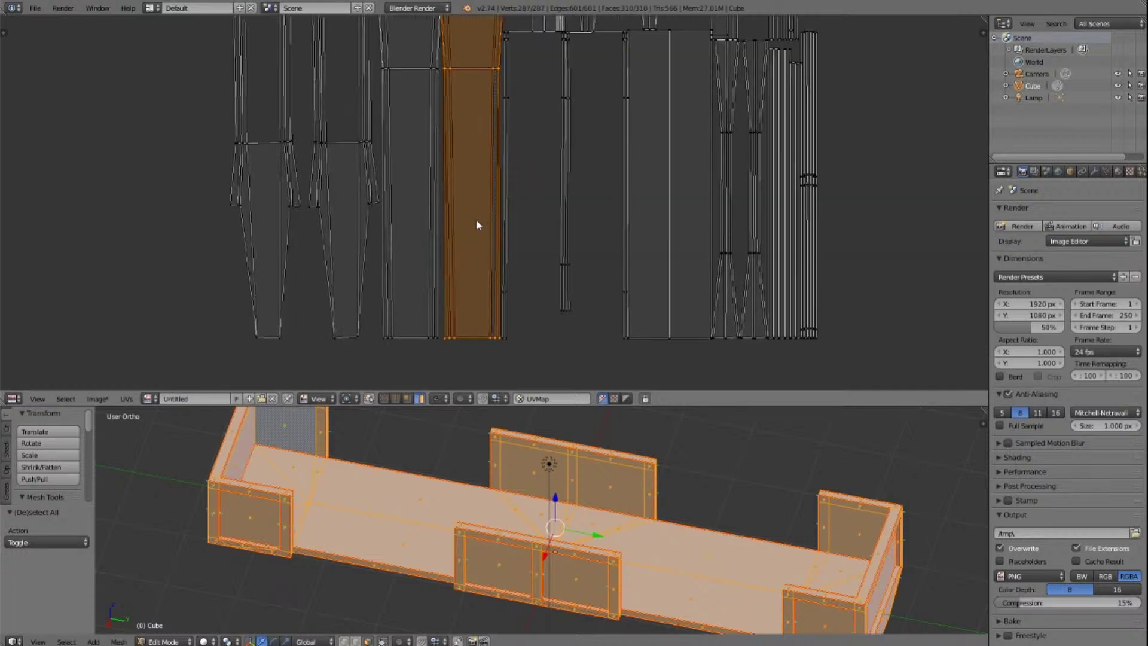
{"action": "scroll", "coordinate": [435, 230], "scroll_direction": "up", "scroll_amount": 2}
{"action": "scroll", "coordinate": [455, 207], "scroll_direction": "down", "scroll_amount": 6}
{"action": "scroll", "coordinate": [470, 194], "scroll_direction": "down", "scroll_amount": 8}
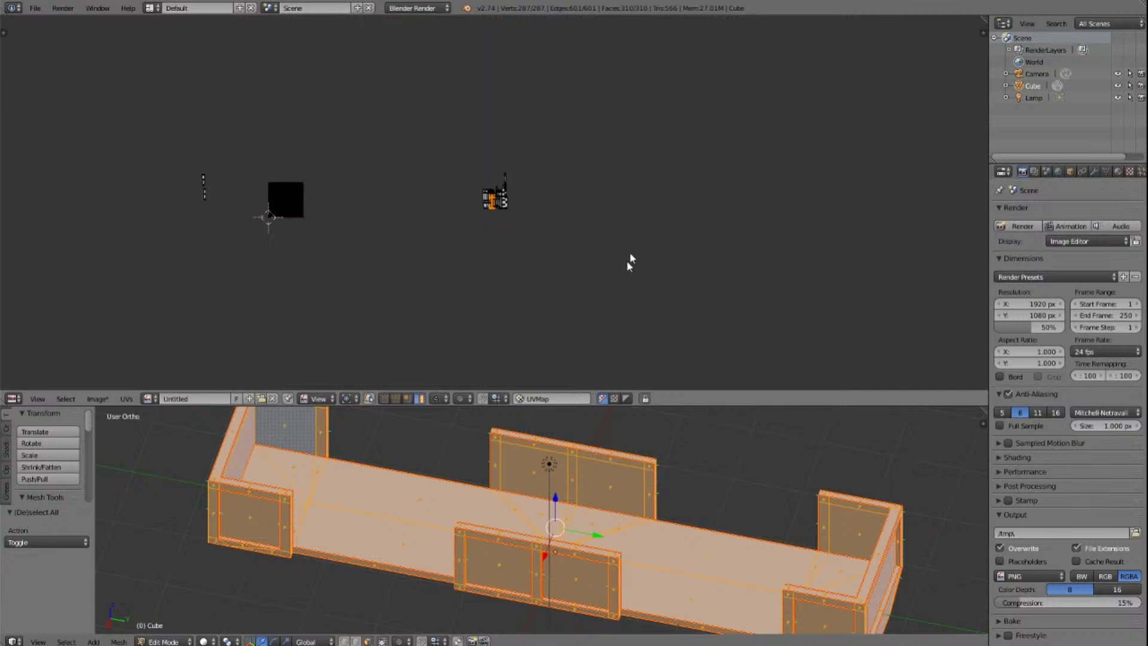
{"action": "key", "text": "g"}
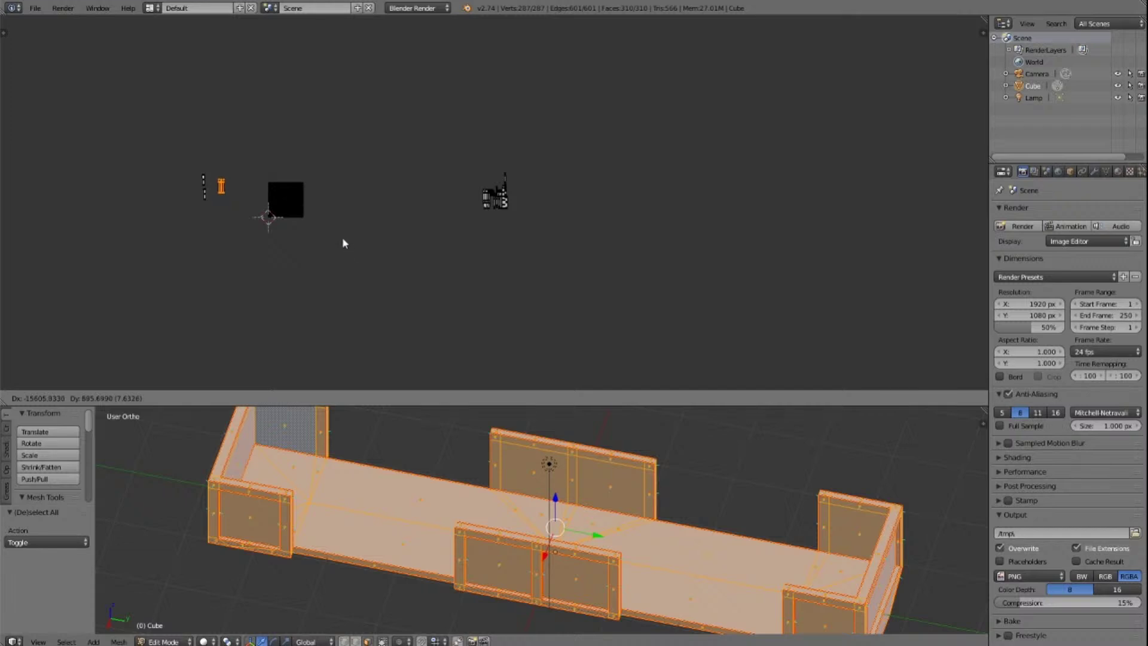
{"action": "left_click", "coordinate": [342, 237]}
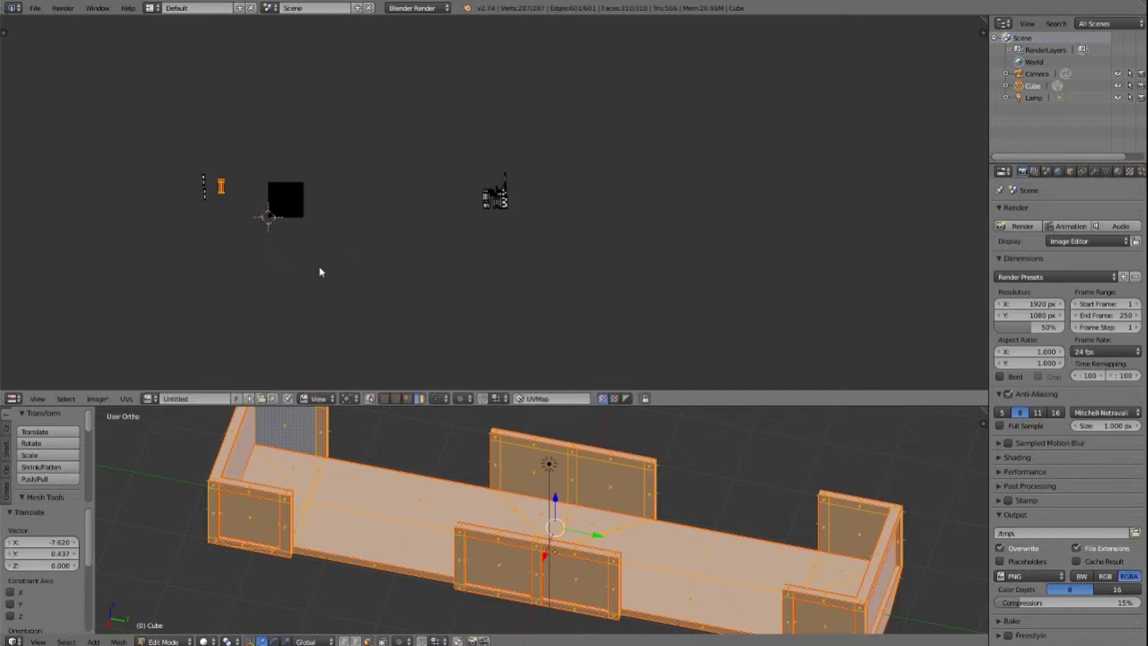
{"action": "key", "text": "KP_Decimal"}
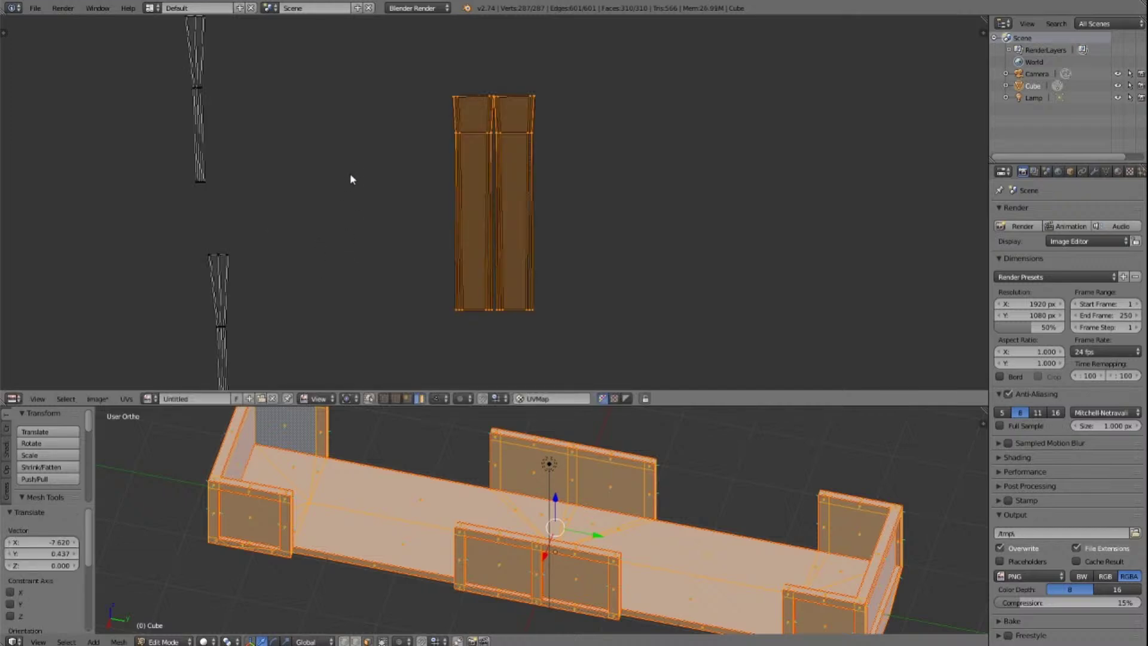
{"action": "scroll", "coordinate": [351, 177], "scroll_direction": "up", "scroll_amount": 5}
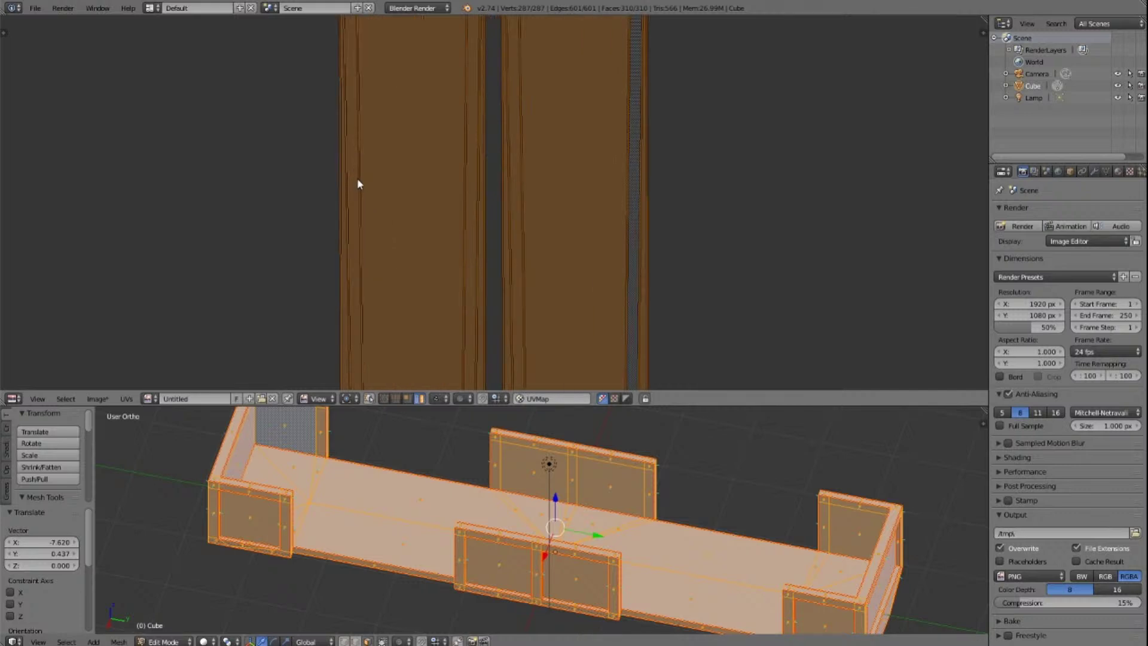
Step: Move the selected wide UV island by about X -0.331, Y 0.008, right beside the set-aside narrow islands
{"action": "scroll", "coordinate": [357, 178], "scroll_direction": "down", "scroll_amount": 5}
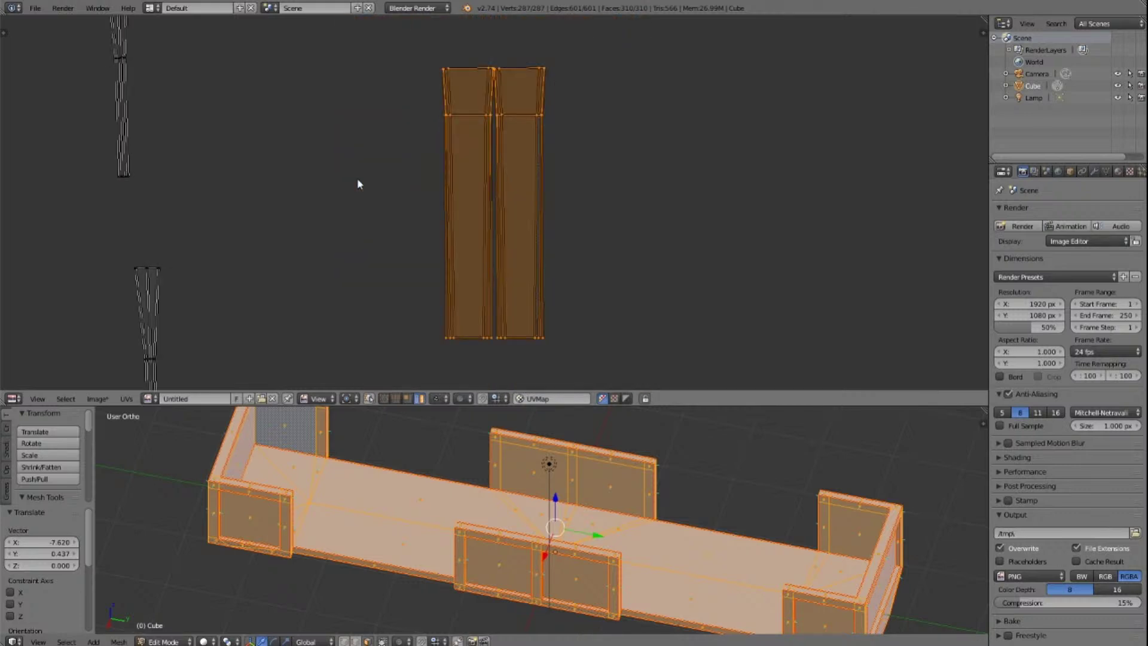
{"action": "scroll", "coordinate": [347, 180], "scroll_direction": "down", "scroll_amount": 7}
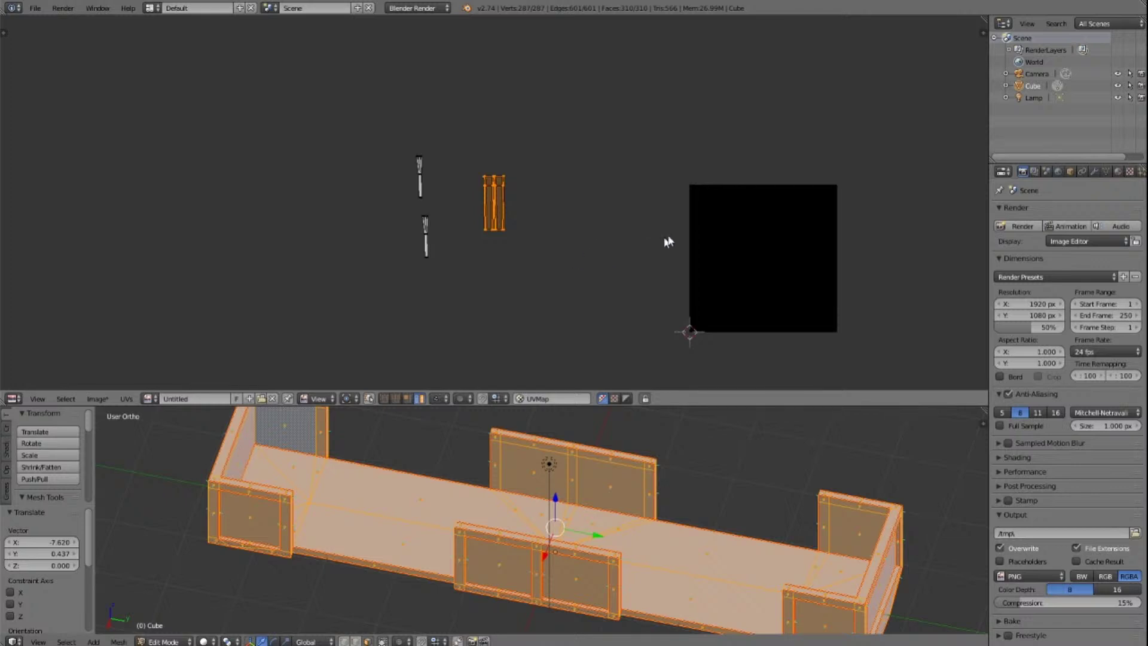
{"action": "key", "text": "g"}
{"action": "left_click", "coordinate": [624, 233]}
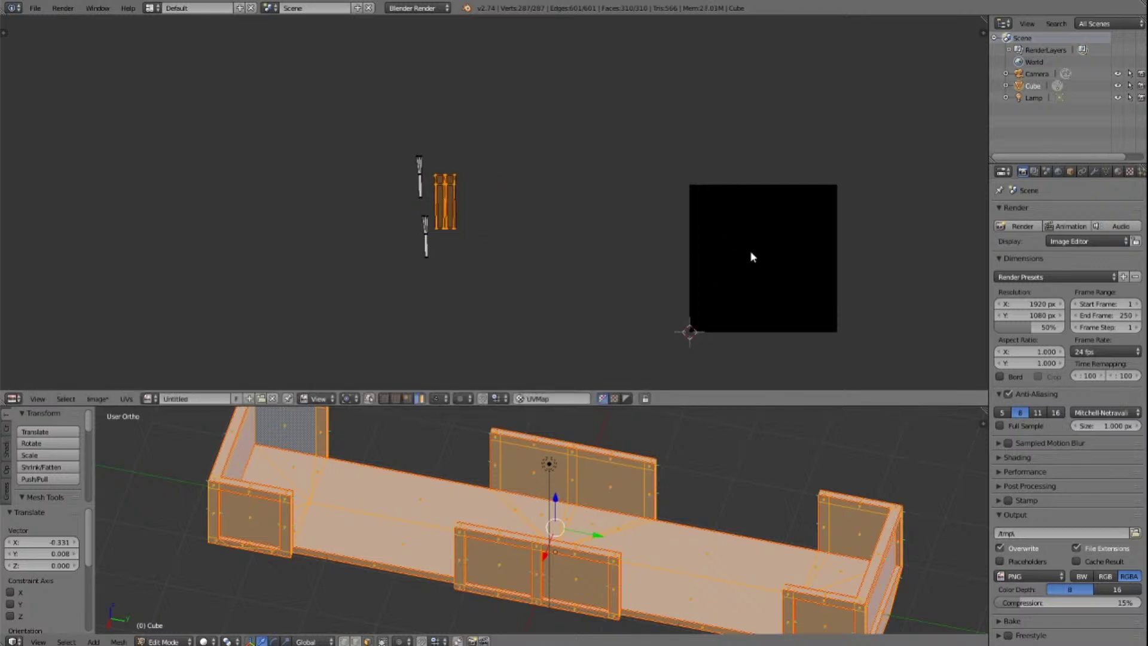
Step: Select only the inner panel face of the far side wall at the opposite end to locate its UVs, and reselect the whole mesh
{"action": "key", "text": "a"}
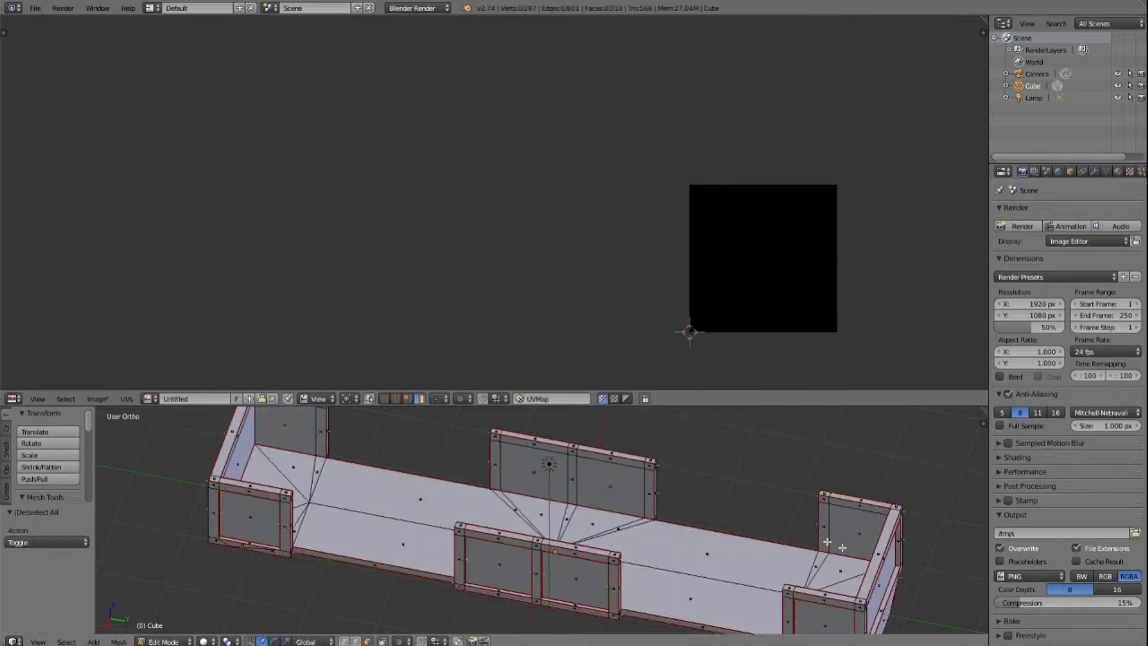
{"action": "right_click", "coordinate": [861, 532]}
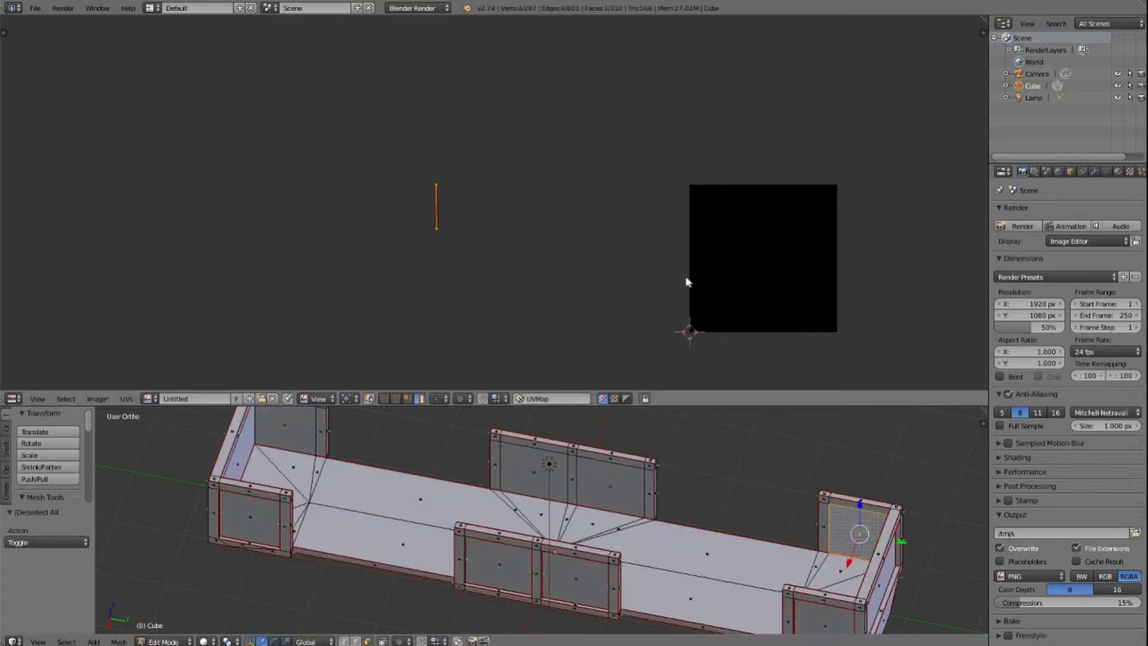
{"action": "key", "text": "a"}
{"action": "key", "text": "a"}
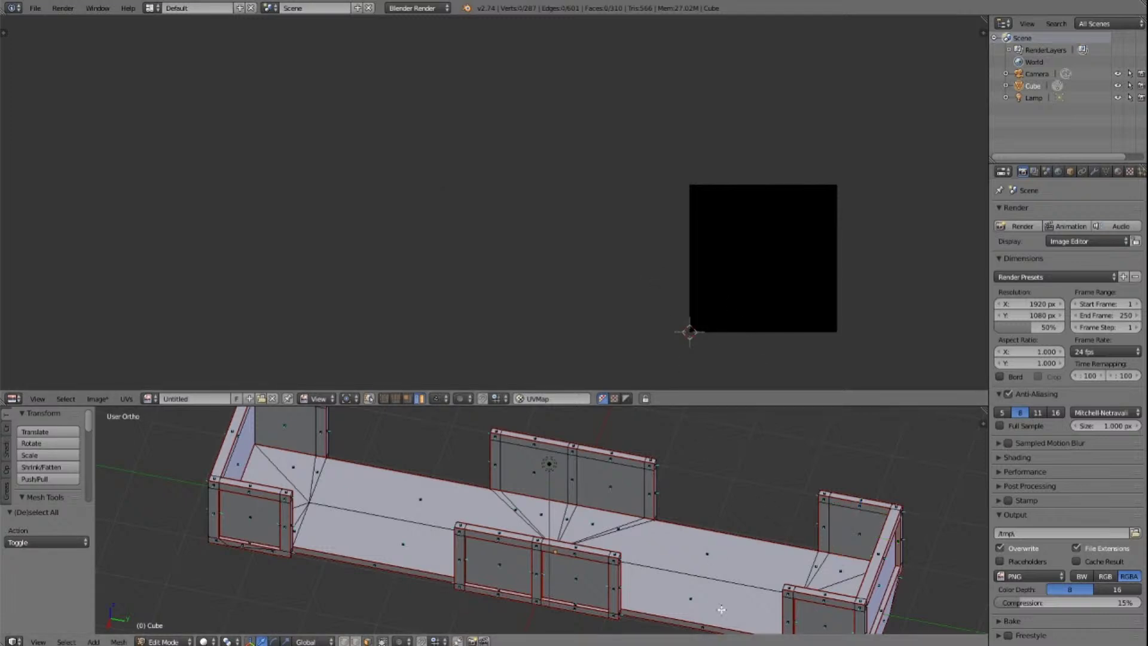
{"action": "key", "text": "a"}
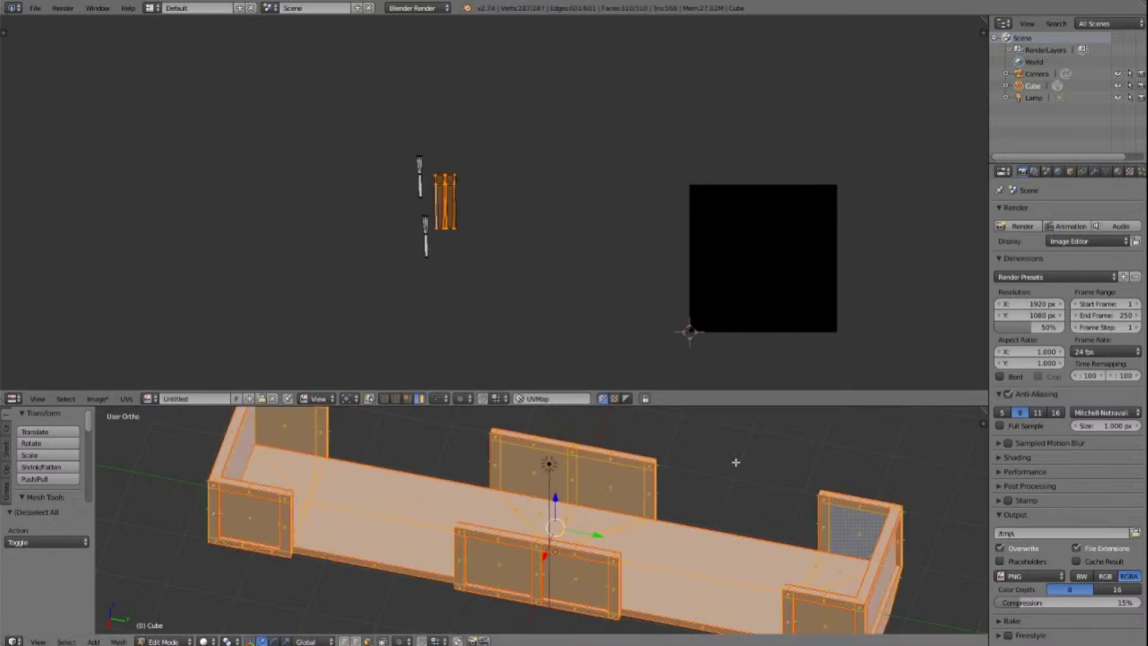
Step: Select only the large floor faces along the vehicle's length, plus the floor faces between the middle walls and near both ends
{"action": "scroll", "coordinate": [735, 462], "scroll_direction": "down", "scroll_amount": 3}
{"action": "scroll", "coordinate": [737, 311], "scroll_direction": "down", "scroll_amount": 8}
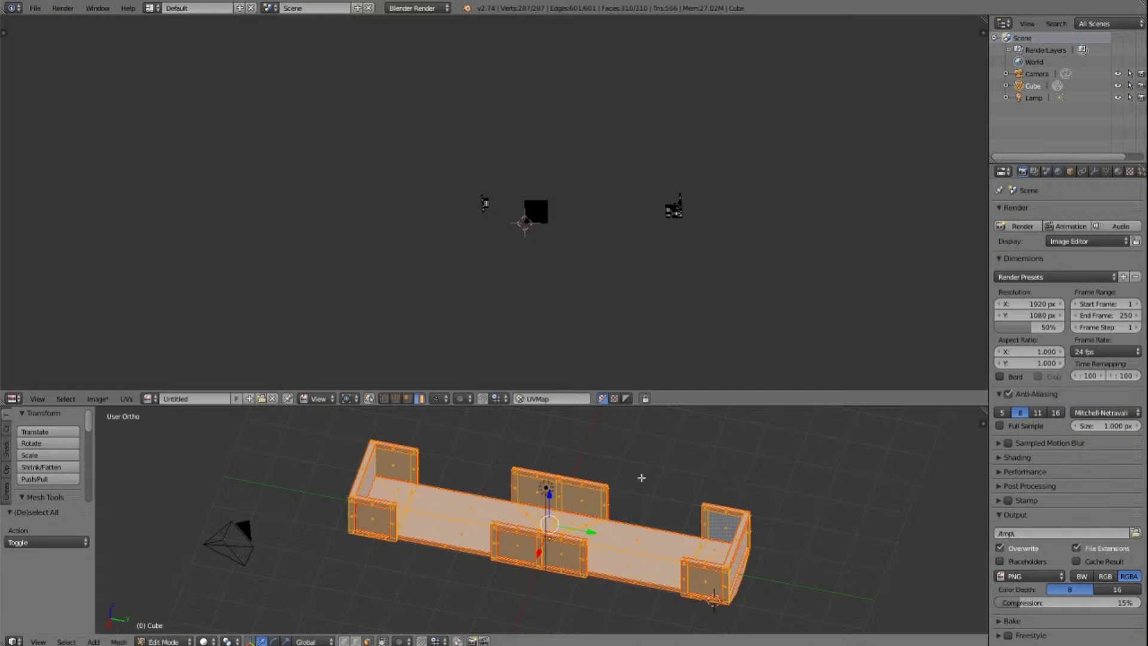
{"action": "right_click", "coordinate": [482, 504], "text": "shift"}
{"action": "key", "text": "a"}
{"action": "right_click", "coordinate": [475, 505]}
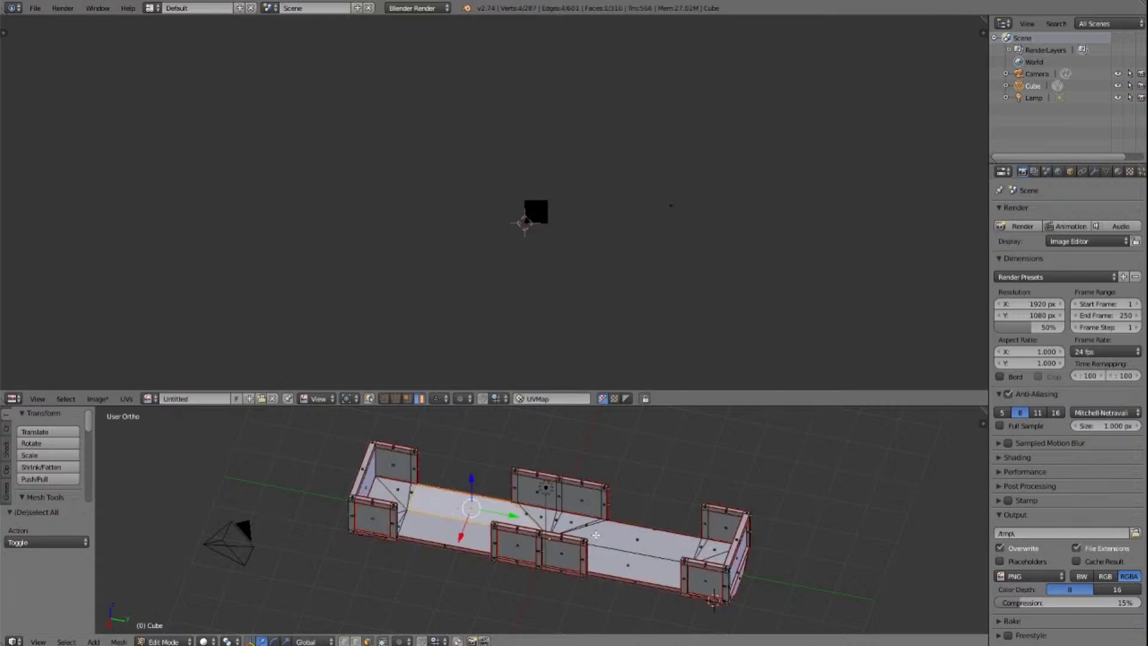
{"action": "right_click", "coordinate": [622, 535], "text": "shift"}
{"action": "right_click", "coordinate": [626, 560], "text": "shift"}
{"action": "right_click", "coordinate": [446, 531], "text": "shift"}
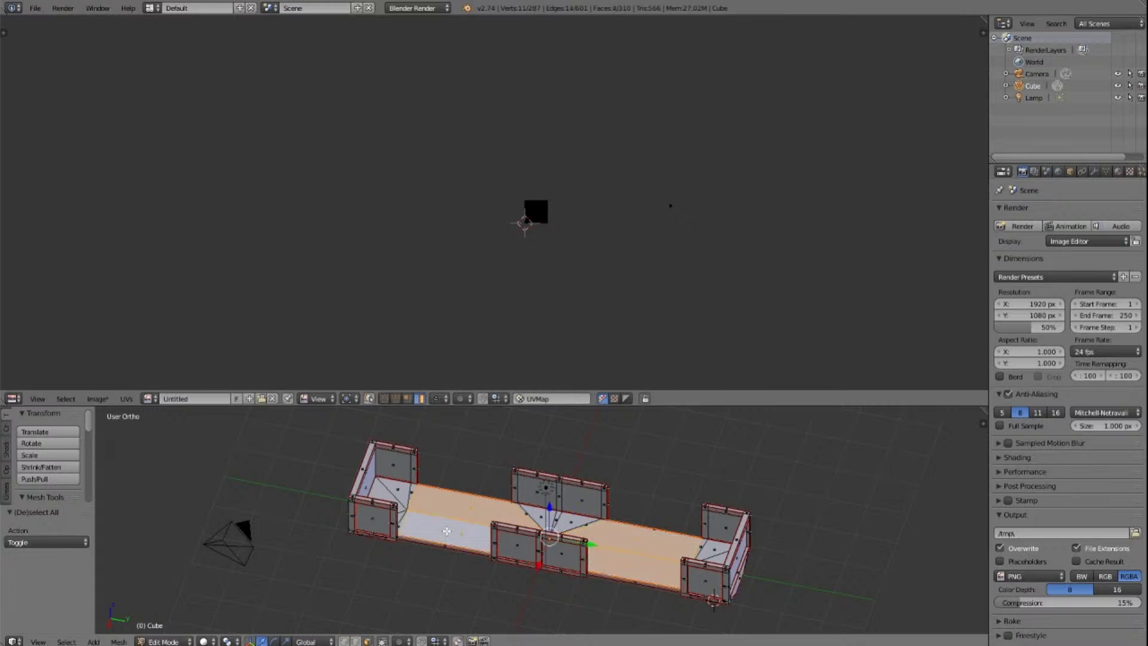
{"action": "right_click", "coordinate": [571, 517], "text": "shift"}
{"action": "right_click", "coordinate": [395, 491], "text": "shift"}
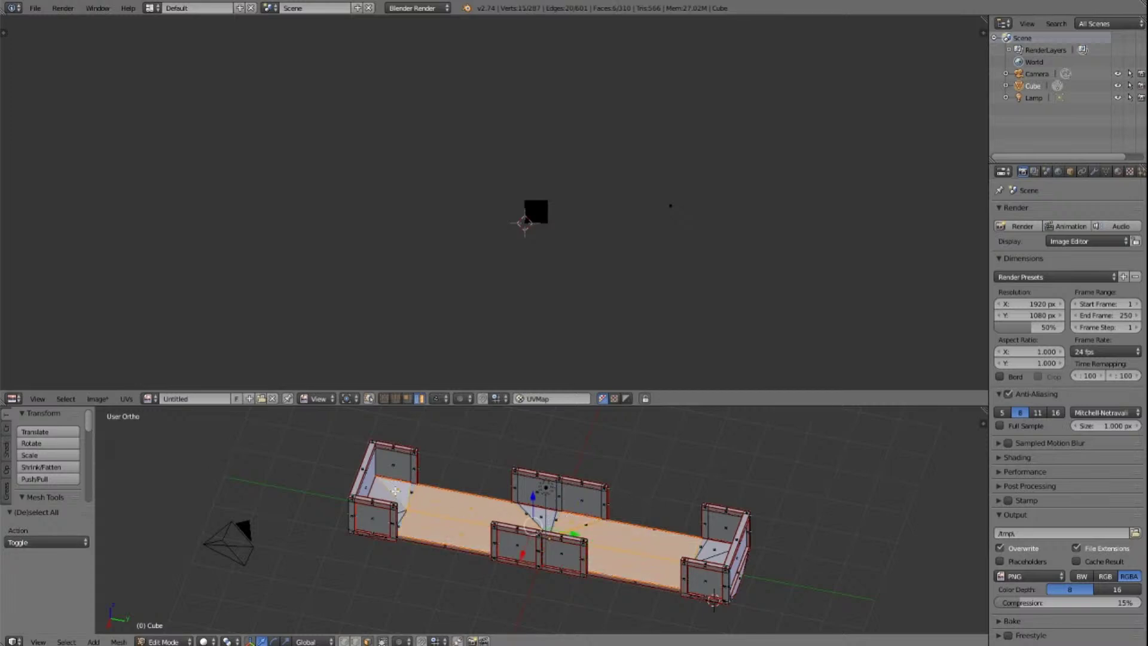
{"action": "right_click", "coordinate": [724, 560], "text": "shift"}
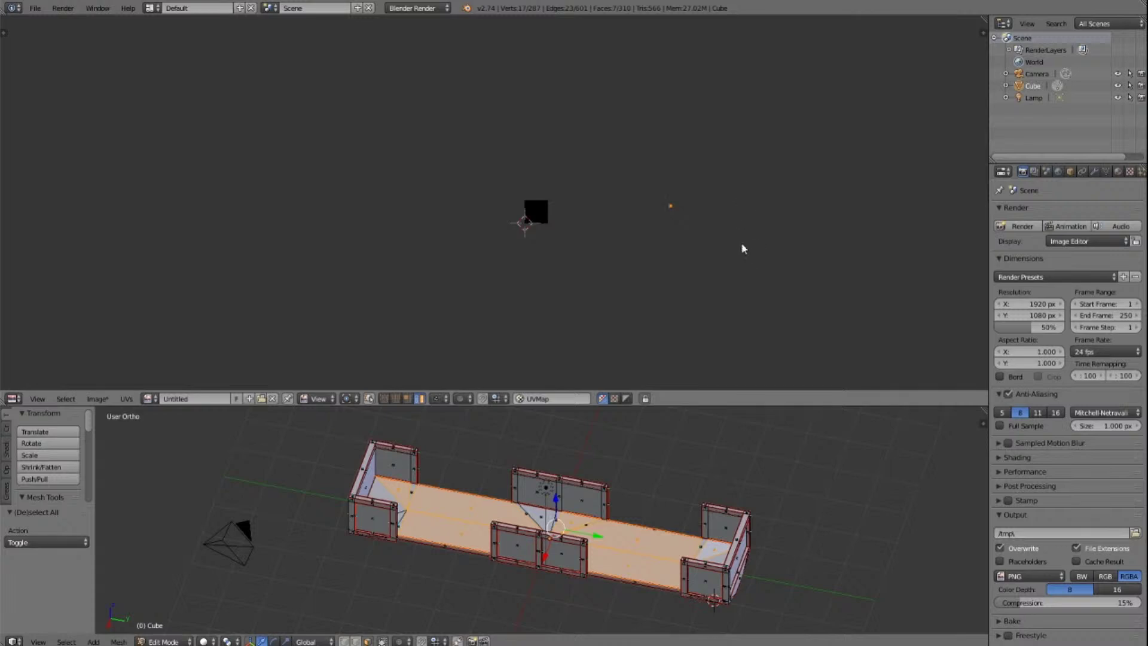
Step: Frame the floor faces' UVs, reselect the whole mesh, and extend the UV selection to the complete linked floor island
{"action": "key", "text": "KP_Decimal"}
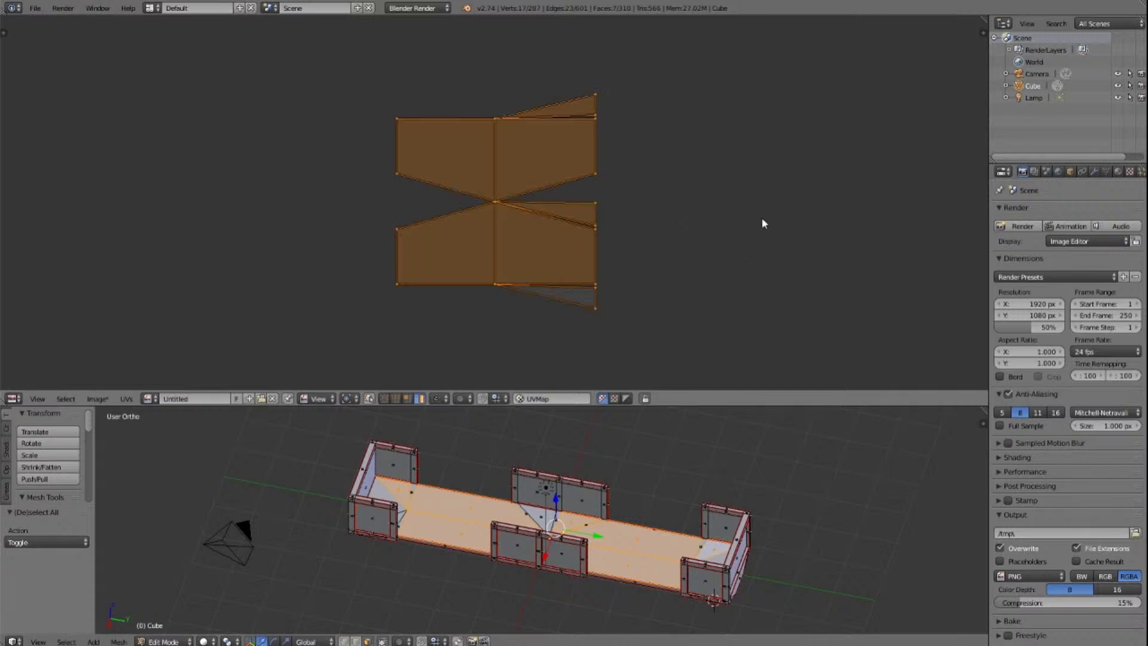
{"action": "scroll", "coordinate": [762, 223], "scroll_direction": "down", "scroll_amount": 15}
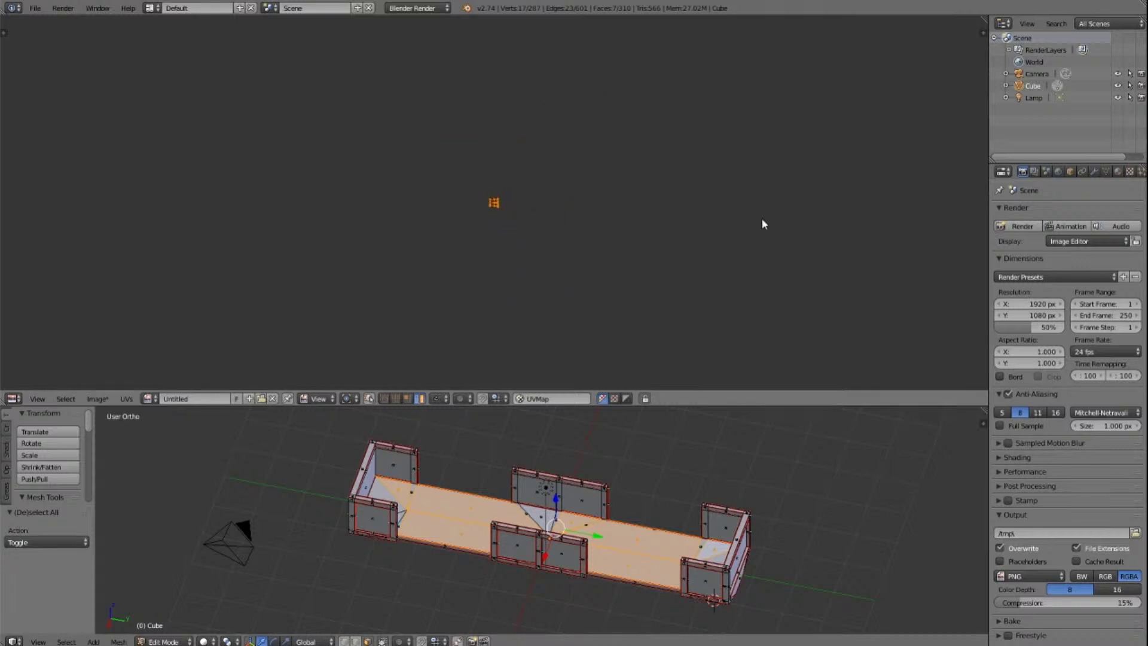
{"action": "scroll", "coordinate": [761, 224], "scroll_direction": "down", "scroll_amount": 5}
{"action": "scroll", "coordinate": [763, 224], "scroll_direction": "up", "scroll_amount": 3}
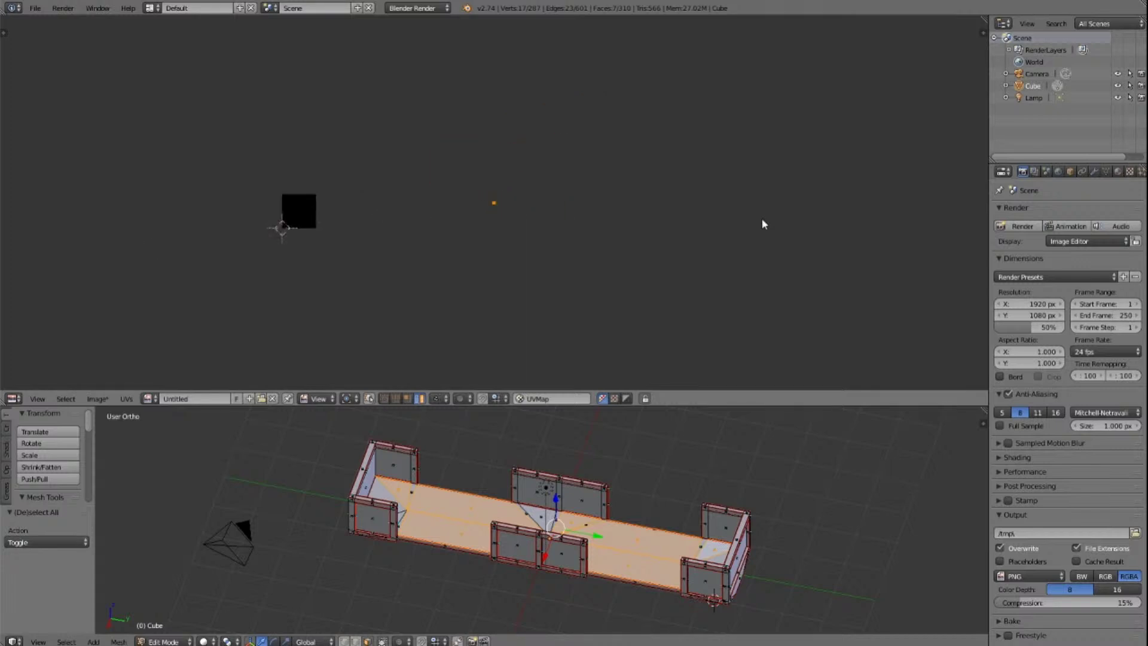
{"action": "scroll", "coordinate": [763, 224], "scroll_direction": "up", "scroll_amount": 2}
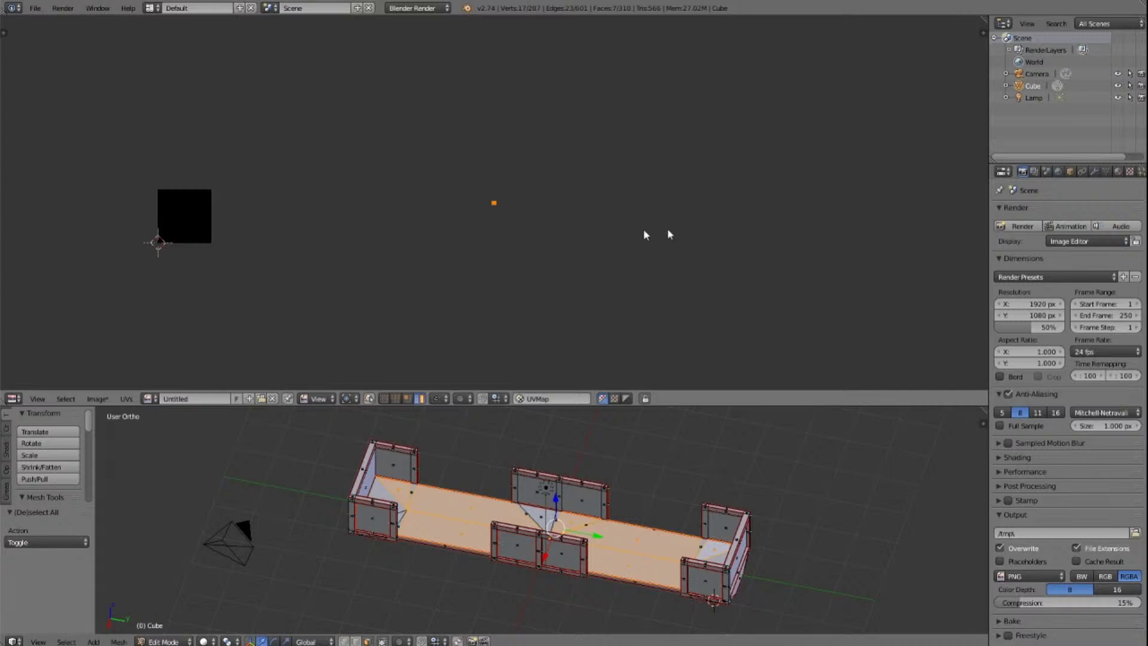
{"action": "scroll", "coordinate": [555, 225], "scroll_direction": "up", "scroll_amount": 10}
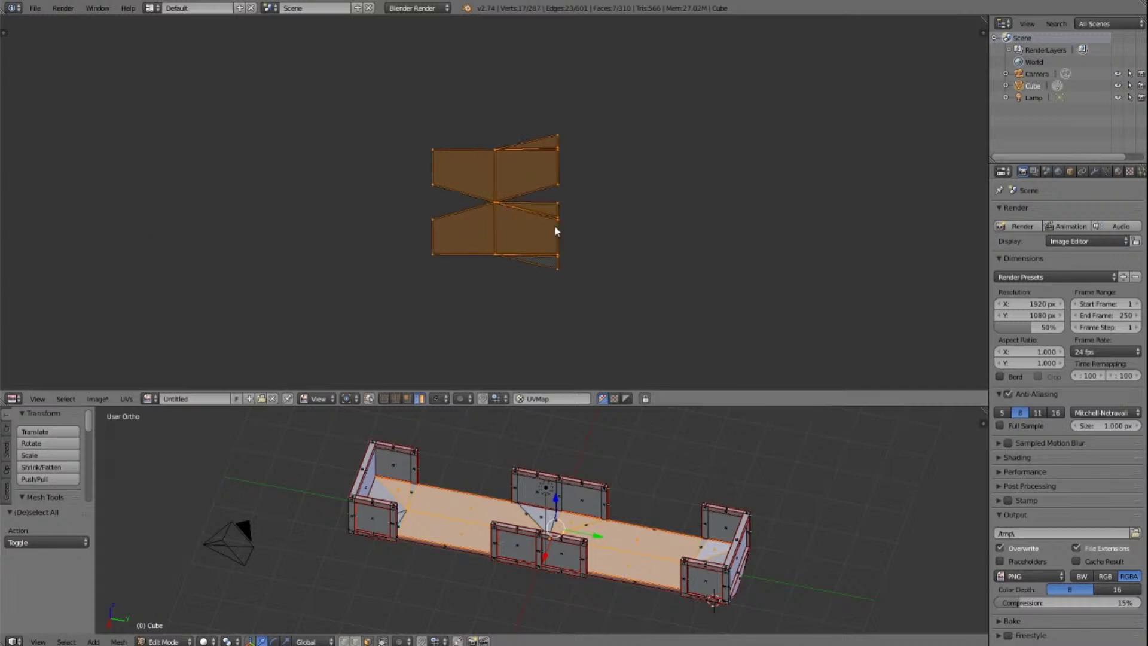
{"action": "key", "text": "a"}
{"action": "key", "text": "a"}
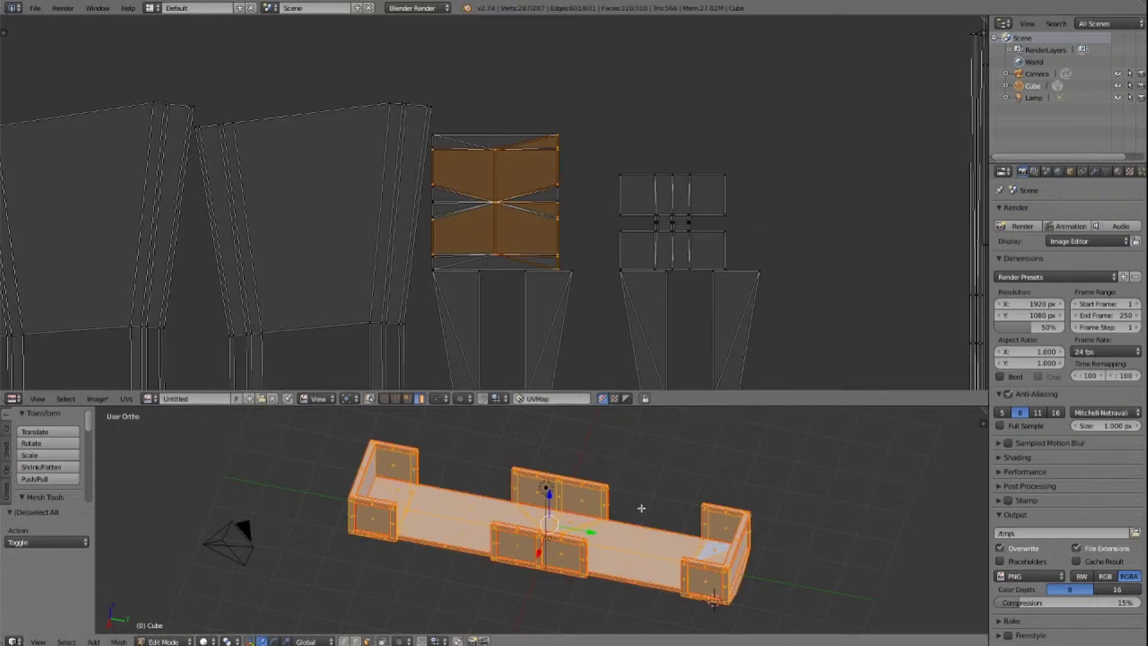
{"action": "scroll", "coordinate": [641, 470], "scroll_direction": "down", "scroll_amount": 4}
{"action": "scroll", "coordinate": [642, 468], "scroll_direction": "up", "scroll_amount": 2}
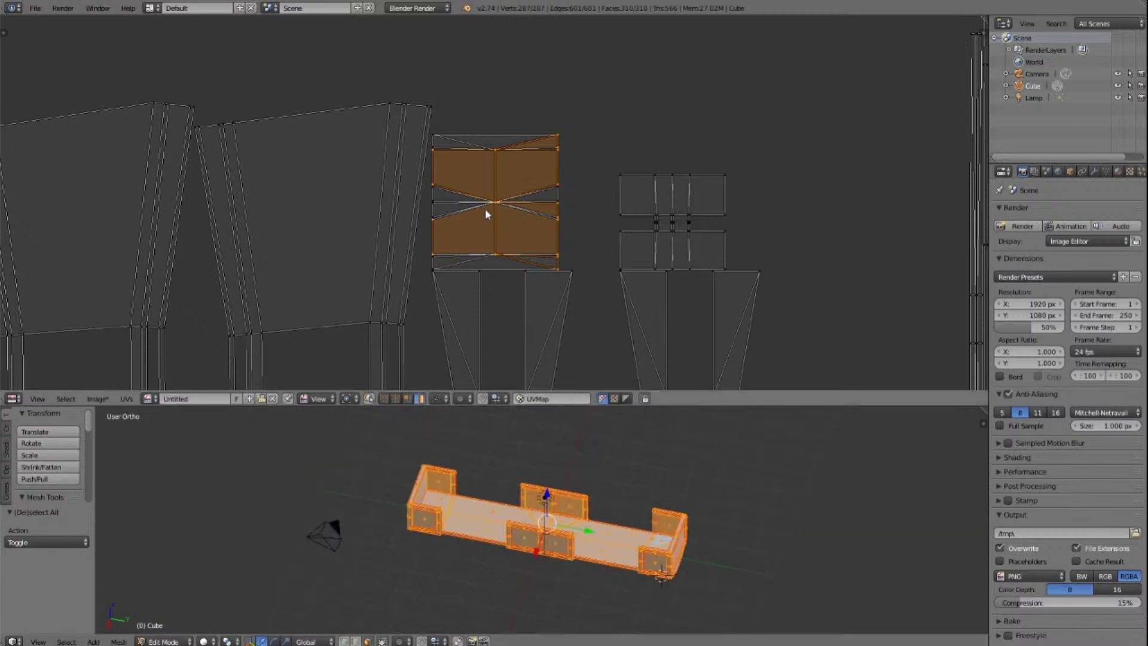
{"action": "key", "text": "l"}
Step: Move the floor's UV island by about X -5.871, Y 0.745, placing it just above the image square
{"action": "scroll", "coordinate": [574, 202], "scroll_direction": "down", "scroll_amount": 10}
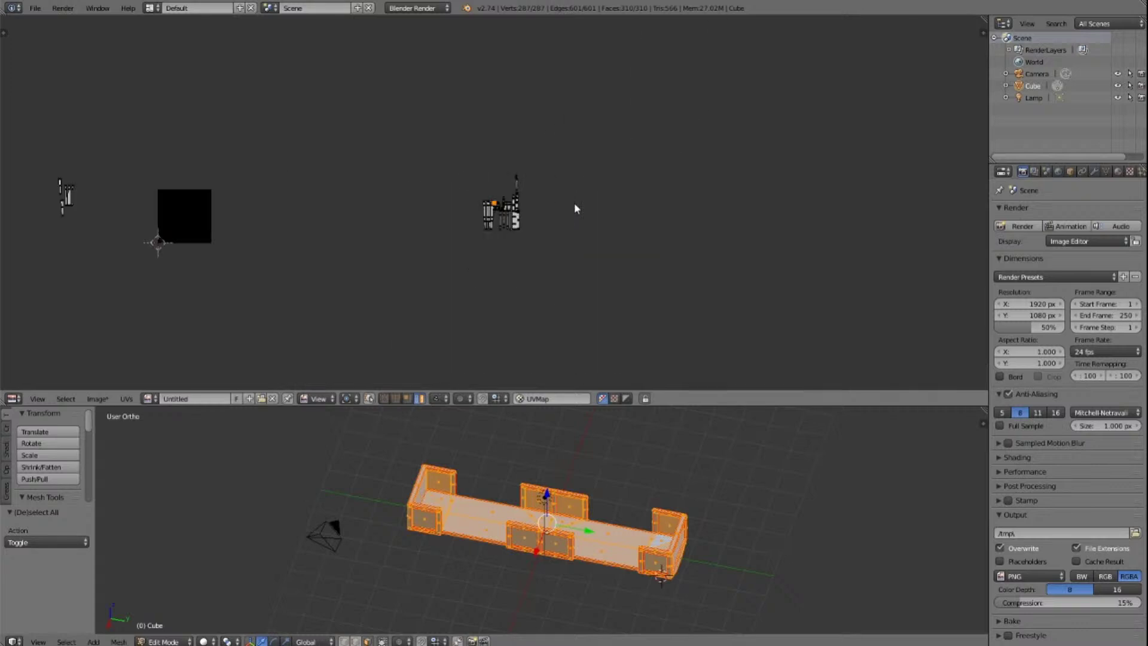
{"action": "scroll", "coordinate": [575, 207], "scroll_direction": "up", "scroll_amount": 12}
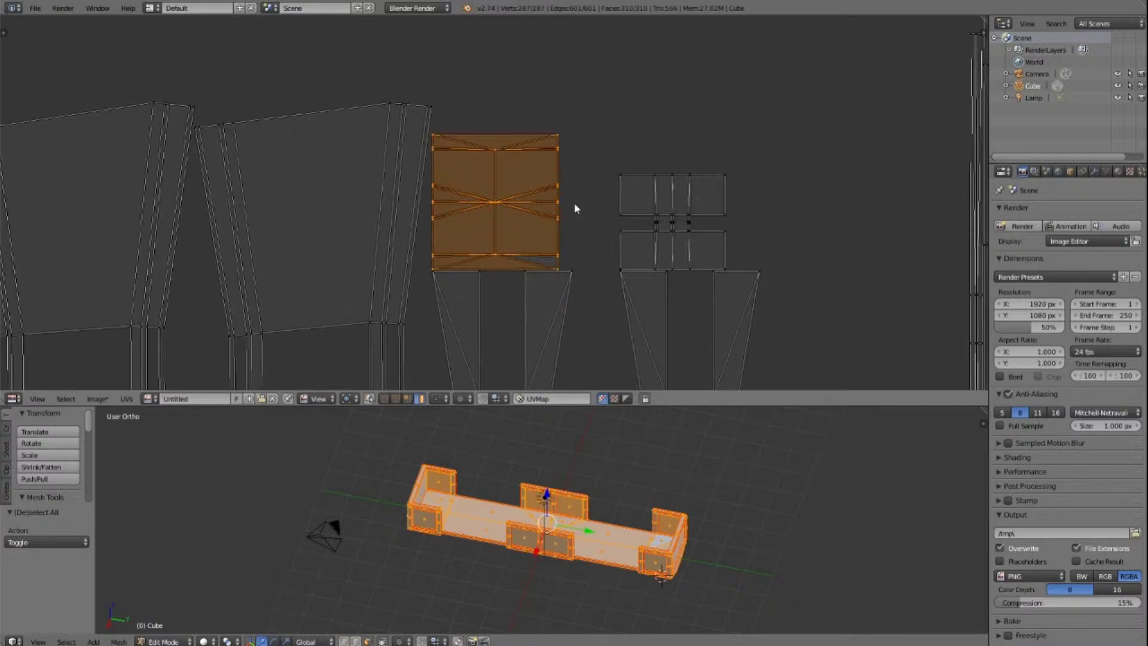
{"action": "scroll", "coordinate": [575, 206], "scroll_direction": "down", "scroll_amount": 12}
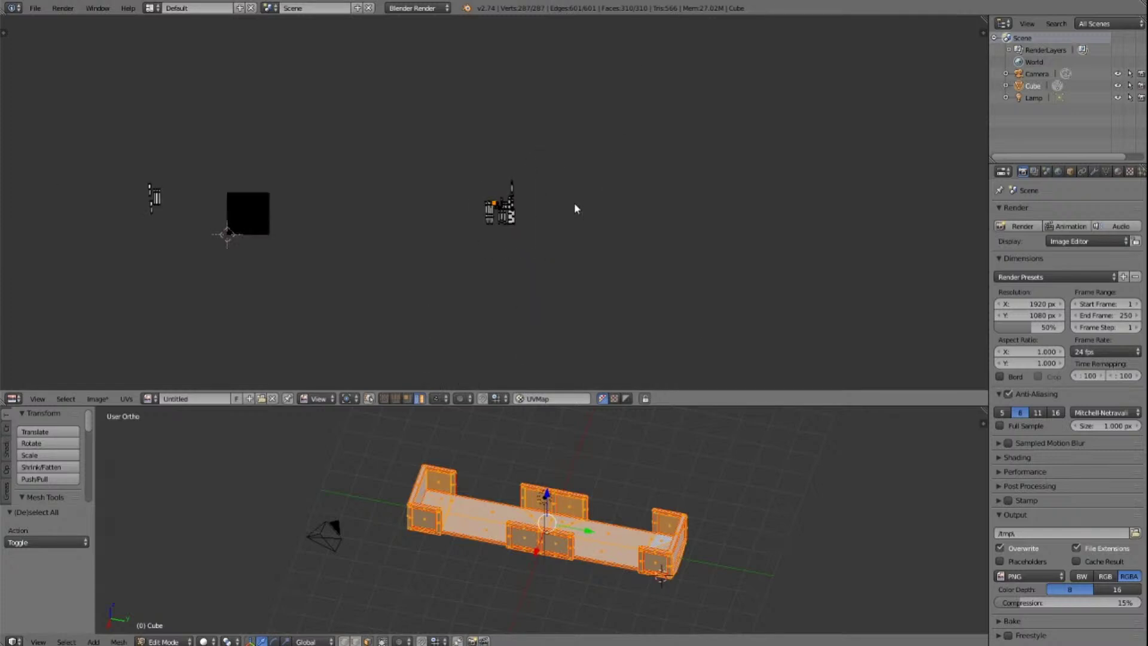
{"action": "scroll", "coordinate": [575, 206], "scroll_direction": "up", "scroll_amount": 1}
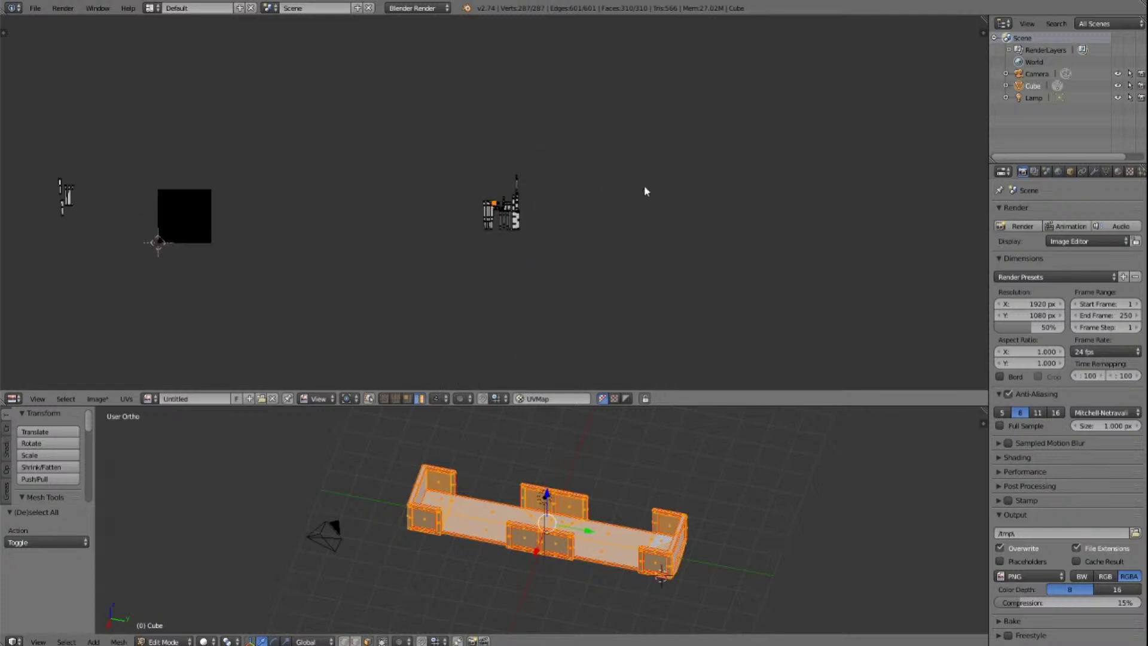
{"action": "key", "text": "g"}
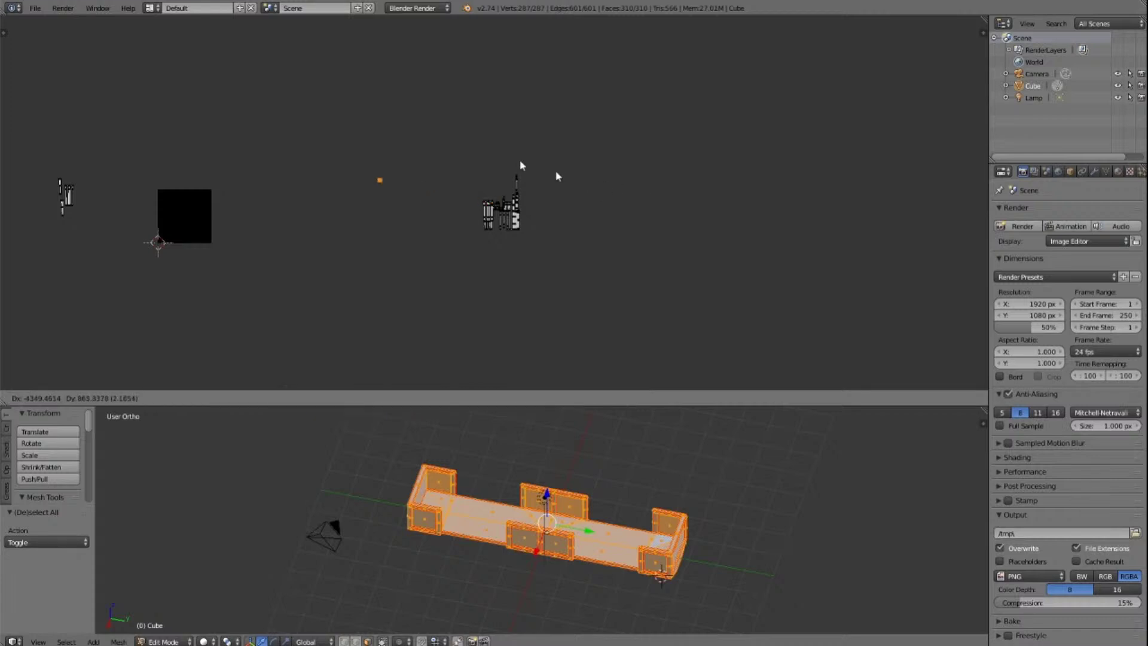
{"action": "left_click", "coordinate": [329, 151]}
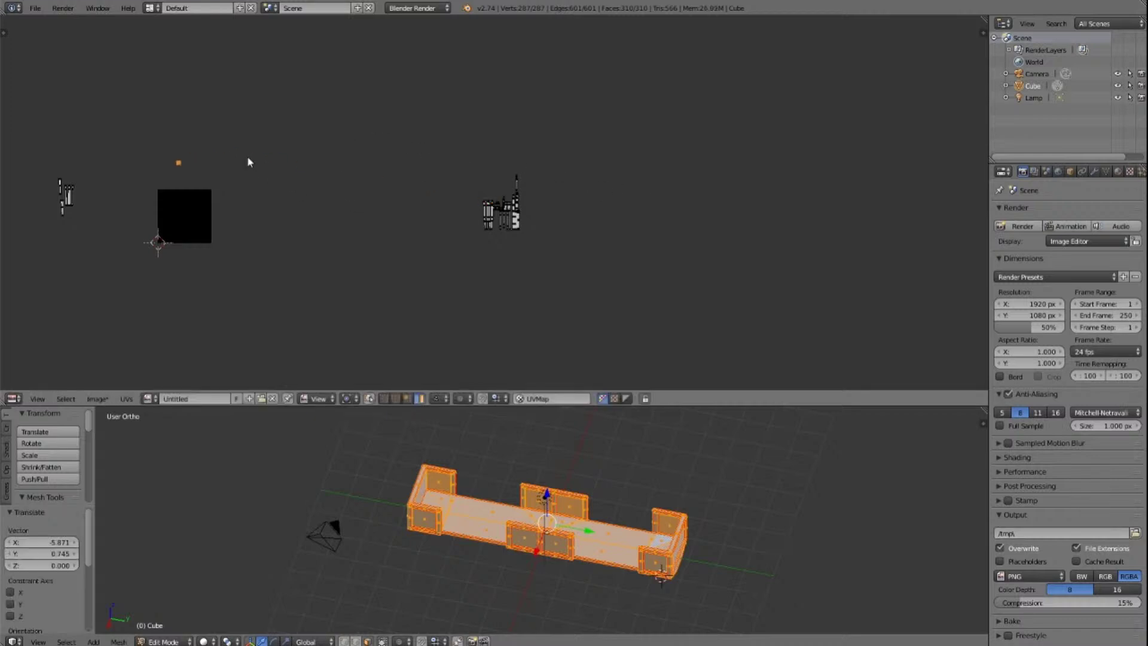
Step: Scale the floor's UV island up by about 12.703 and clear the UV selection
{"action": "key", "text": "s"}
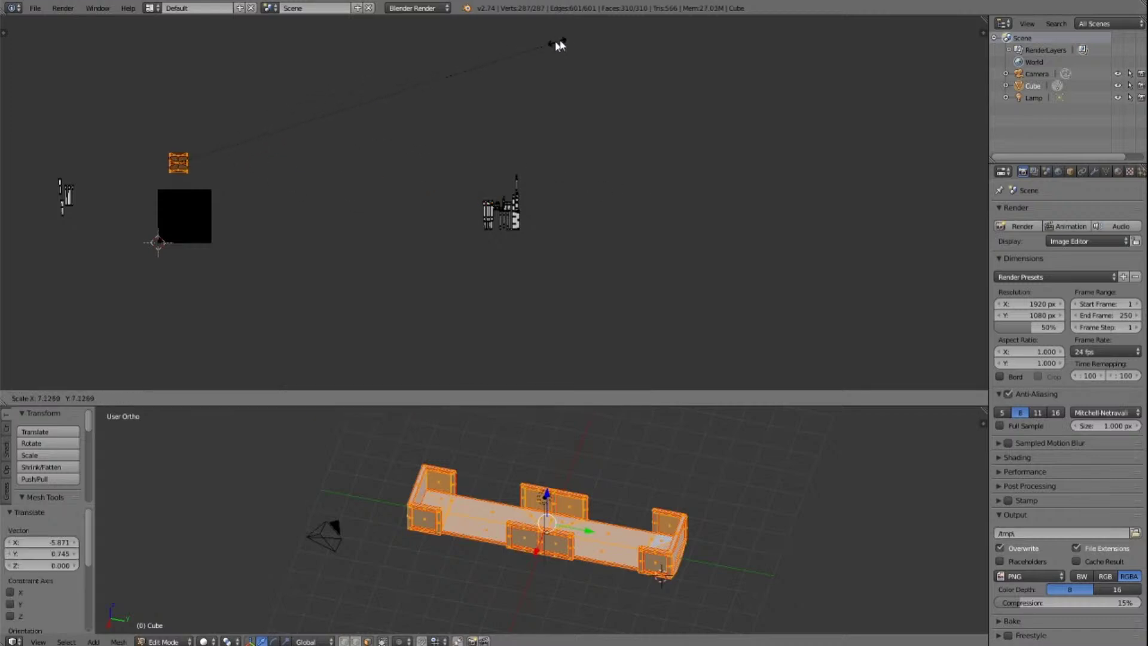
{"action": "left_click", "coordinate": [867, 32]}
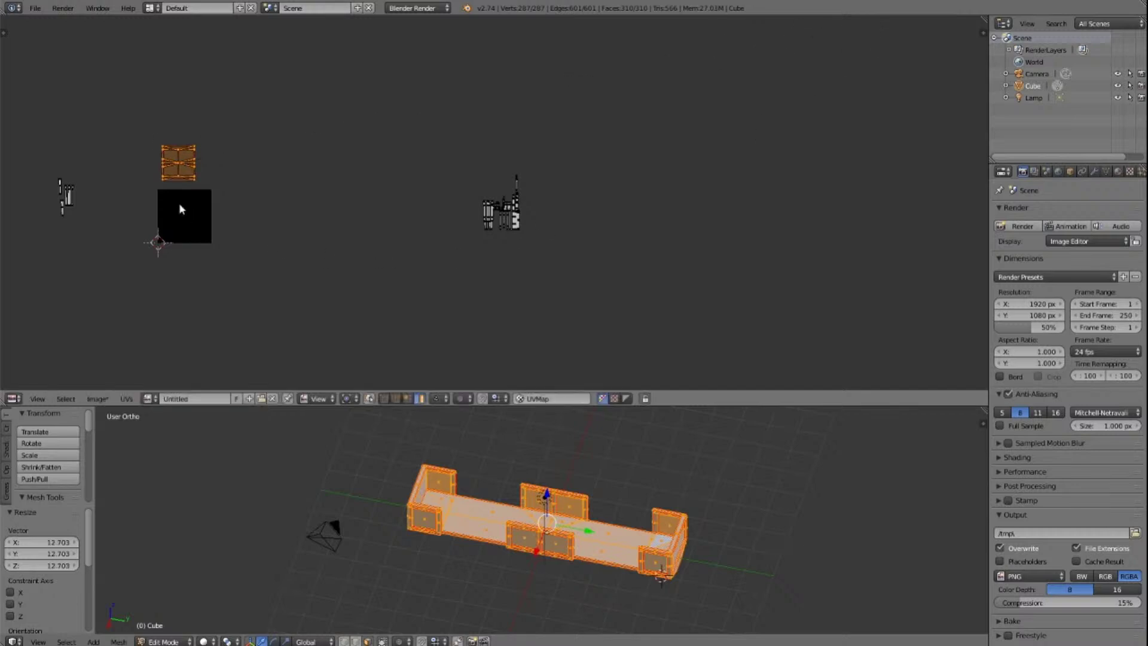
{"action": "key", "text": "a"}
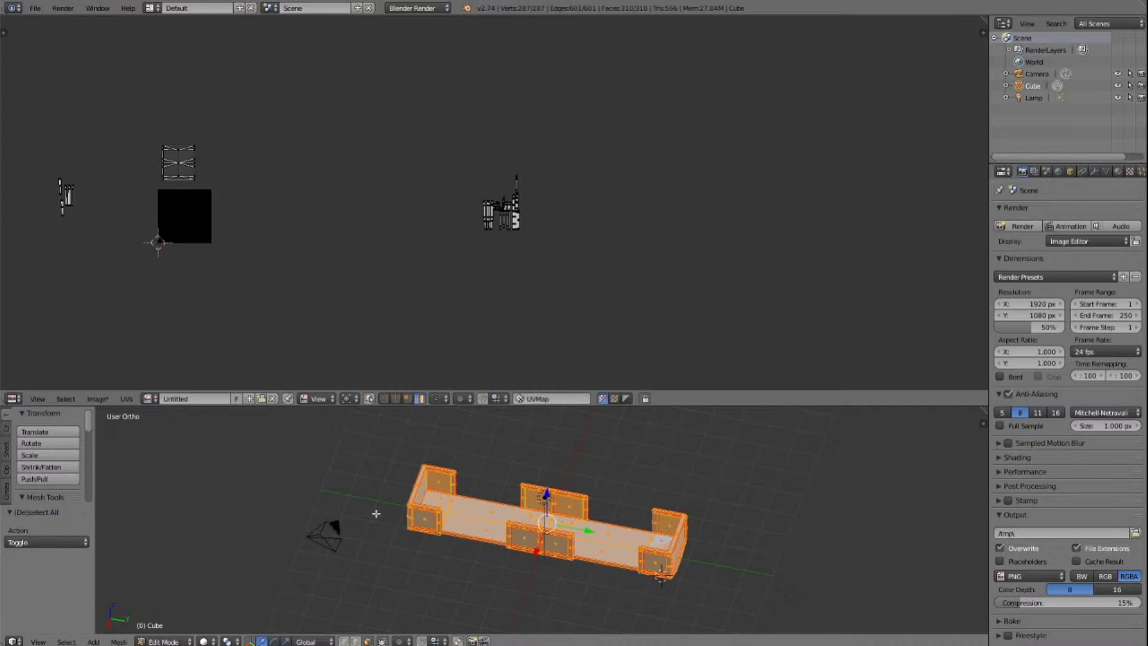
Step: Select one top edge face on each of the two middle side walls, reselect the whole mesh, and locate those faces in the UV layout
{"action": "scroll", "coordinate": [628, 532], "scroll_direction": "up", "scroll_amount": 6}
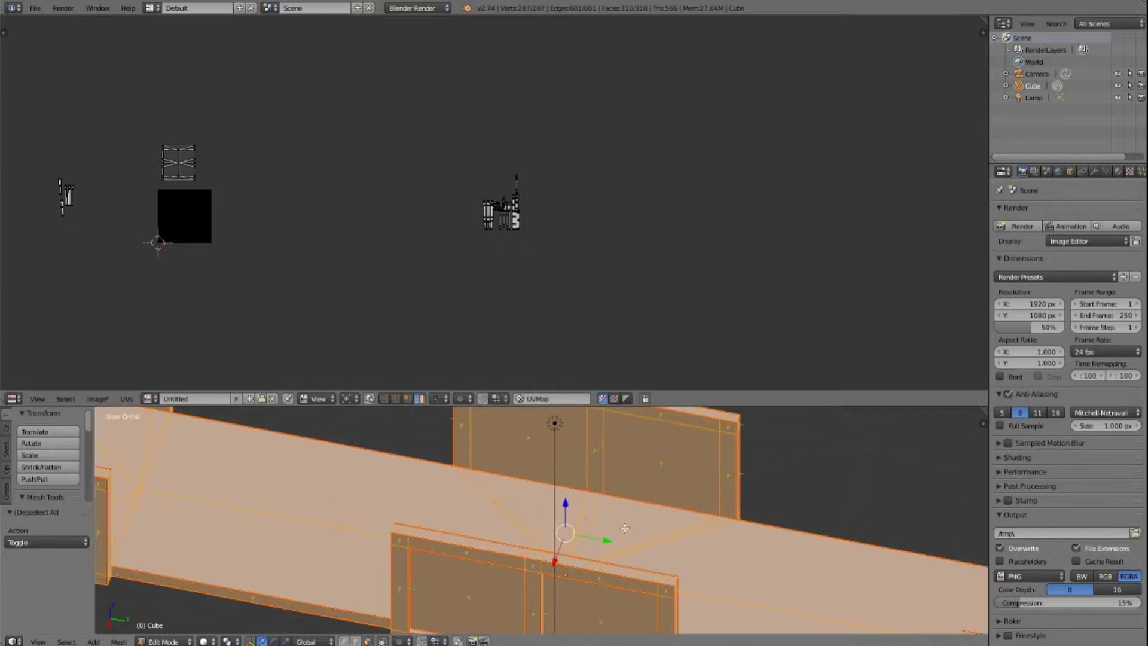
{"action": "key", "text": "a"}
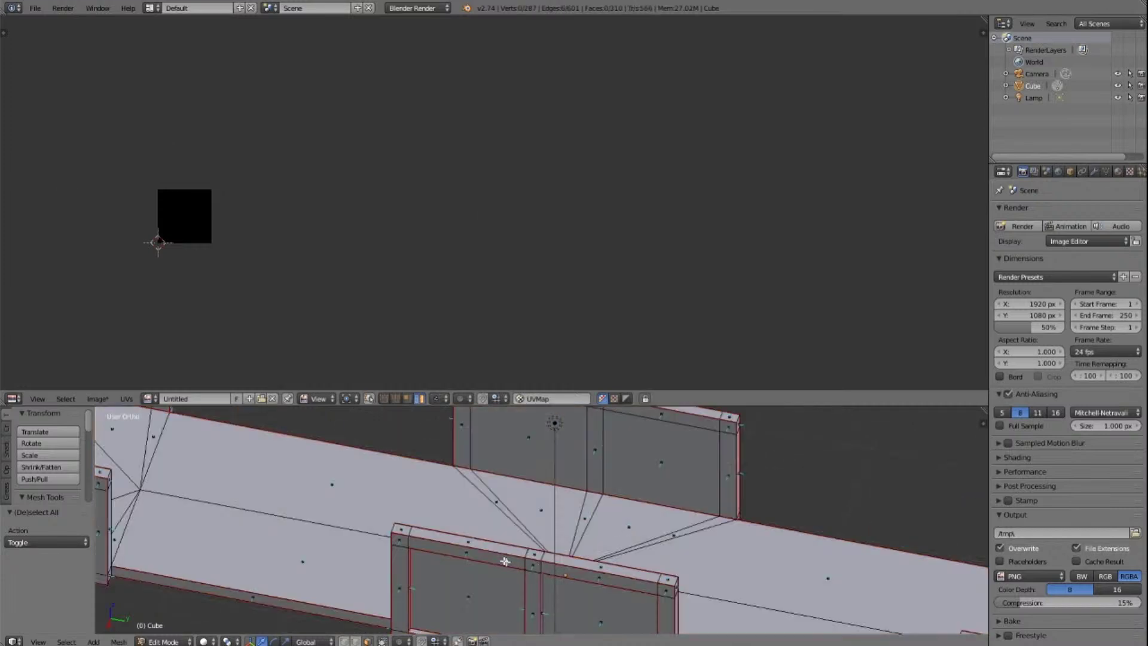
{"action": "right_click", "coordinate": [468, 543]}
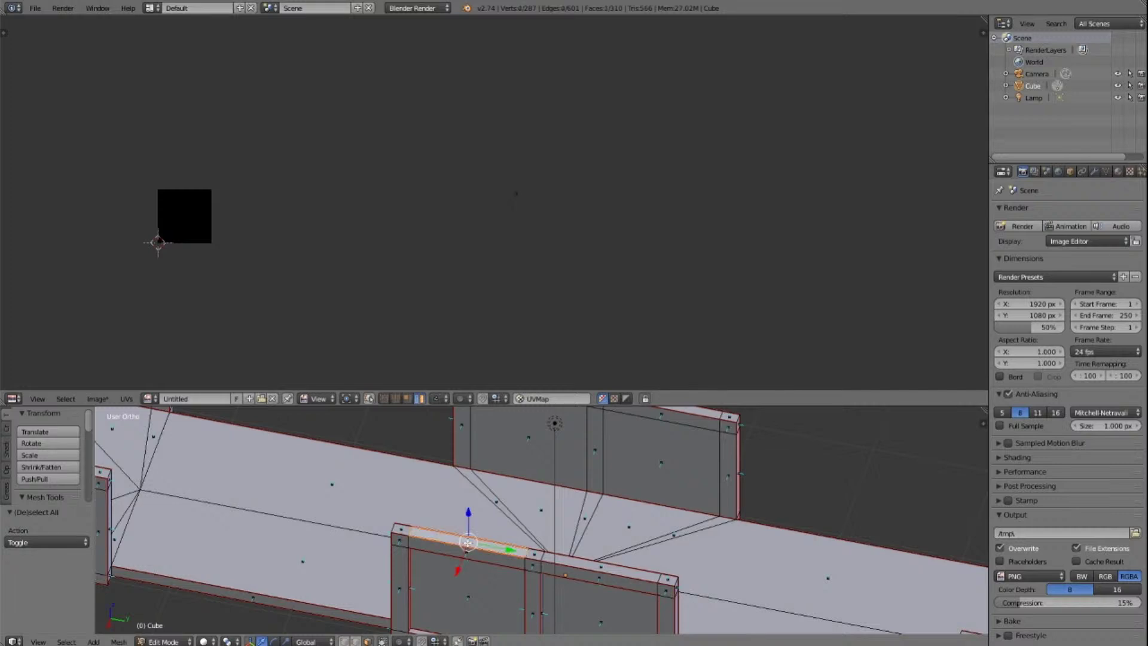
{"action": "right_click", "coordinate": [702, 413], "text": "shift"}
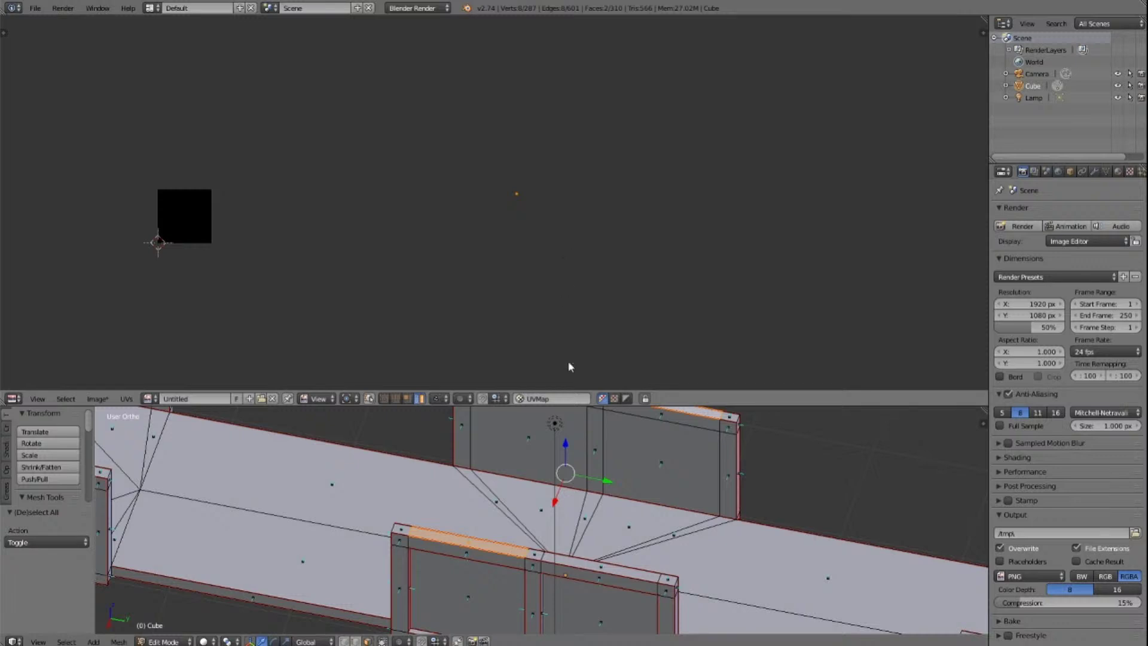
{"action": "key", "text": "a"}
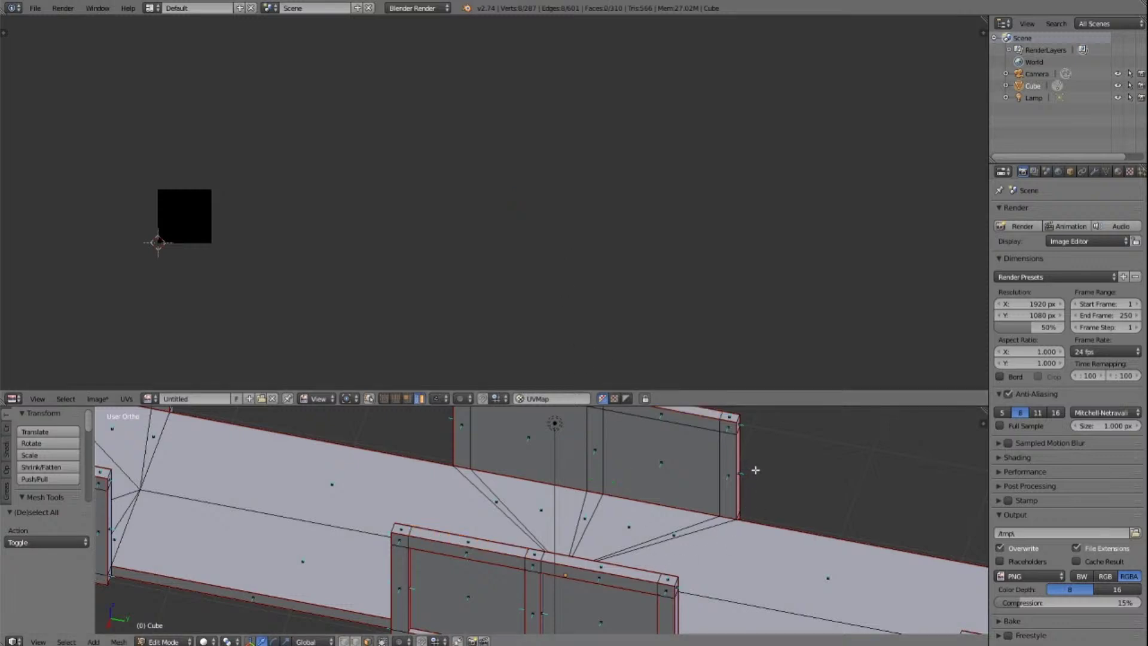
{"action": "key", "text": "a"}
{"action": "scroll", "coordinate": [632, 220], "scroll_direction": "up", "scroll_amount": 10}
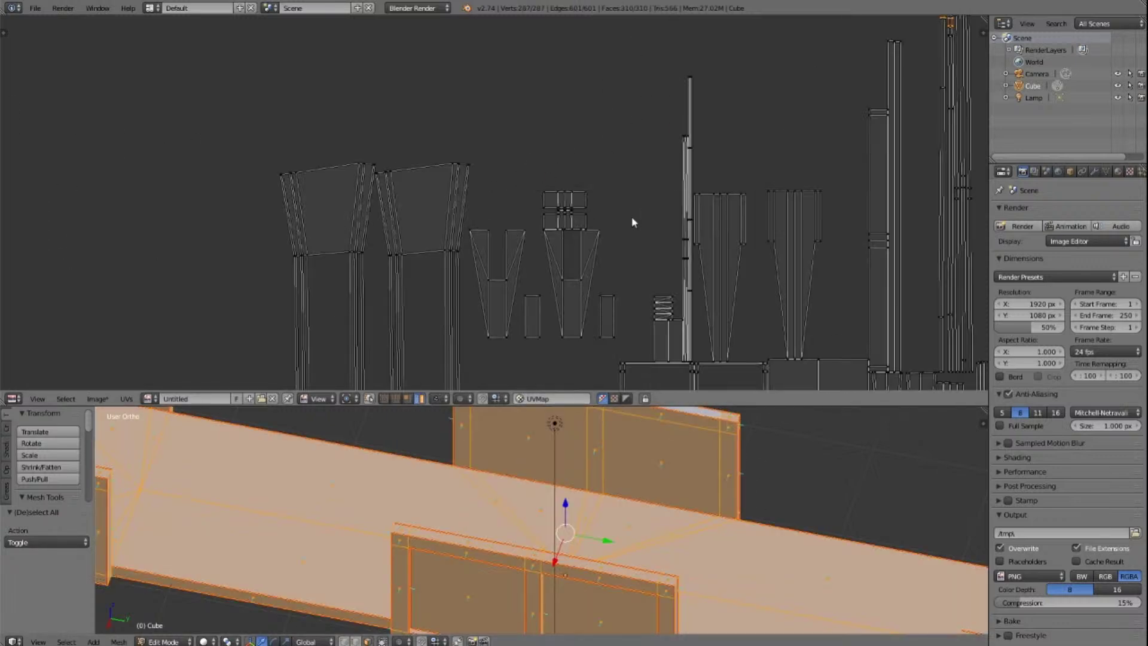
{"action": "scroll", "coordinate": [632, 216], "scroll_direction": "down", "scroll_amount": 3}
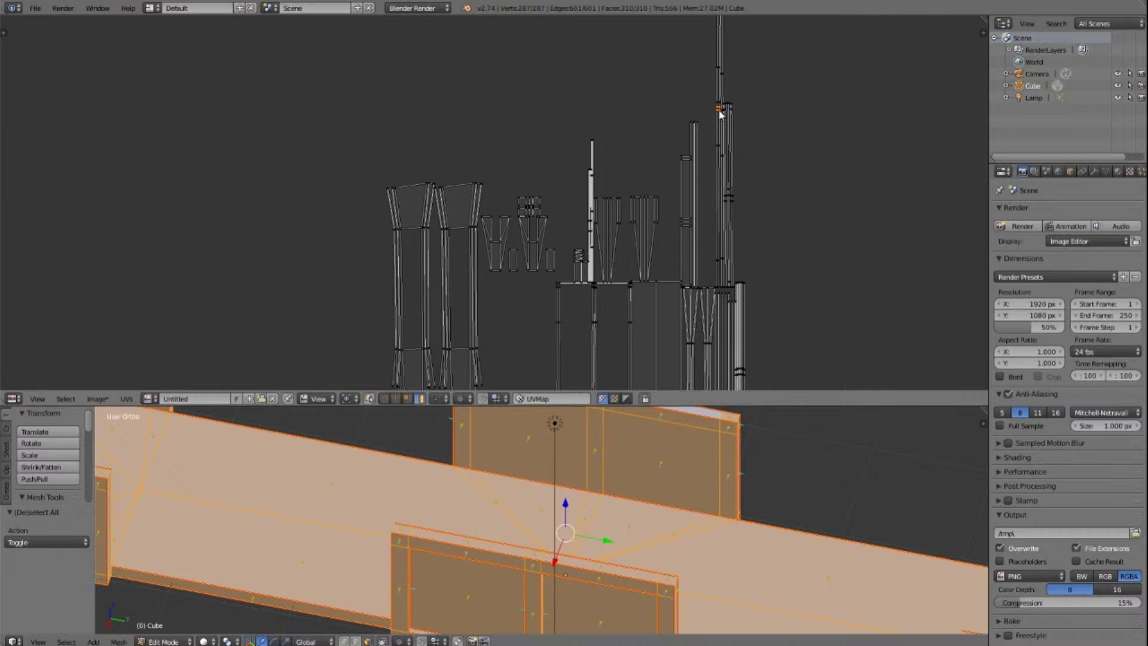
{"action": "key", "text": "l"}
{"action": "key", "text": "shift+l"}
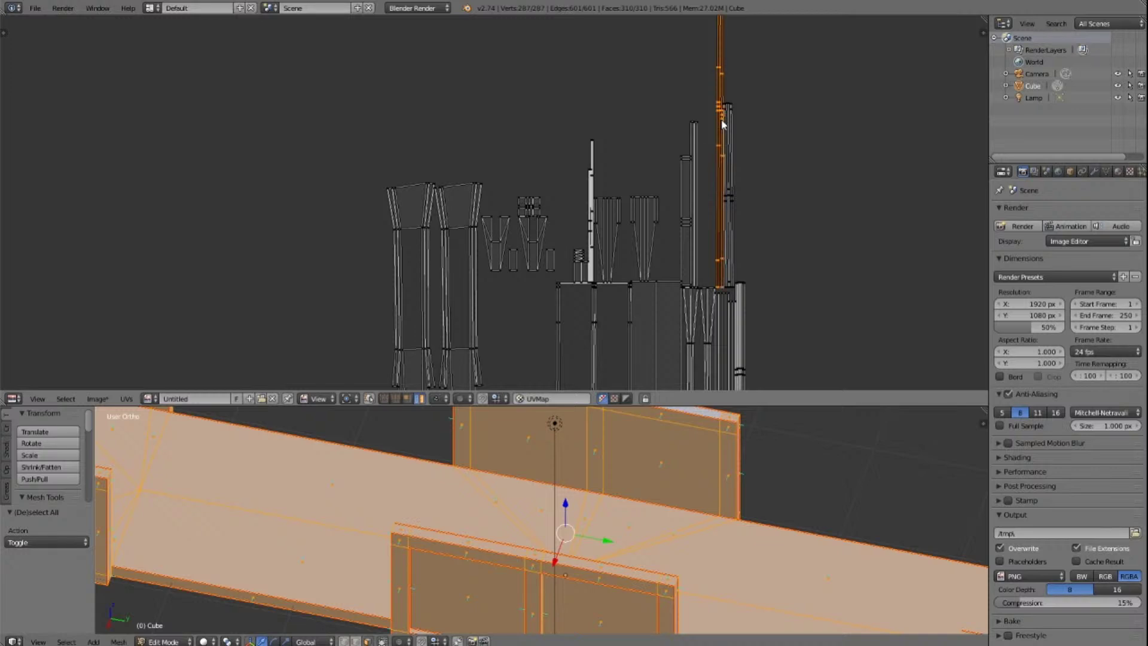
{"action": "key", "text": "a"}
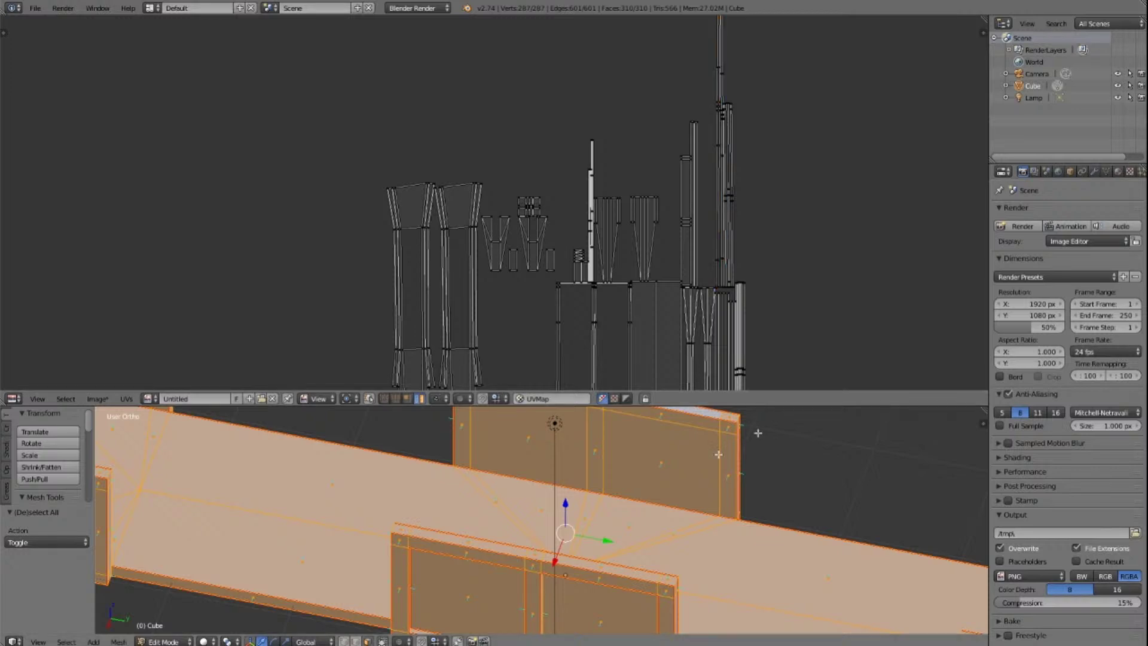
Step: Select one top edge face on the far middle side wall, reselect the whole mesh, and extend the UV selection to its linked island
{"action": "right_click", "coordinate": [715, 416]}
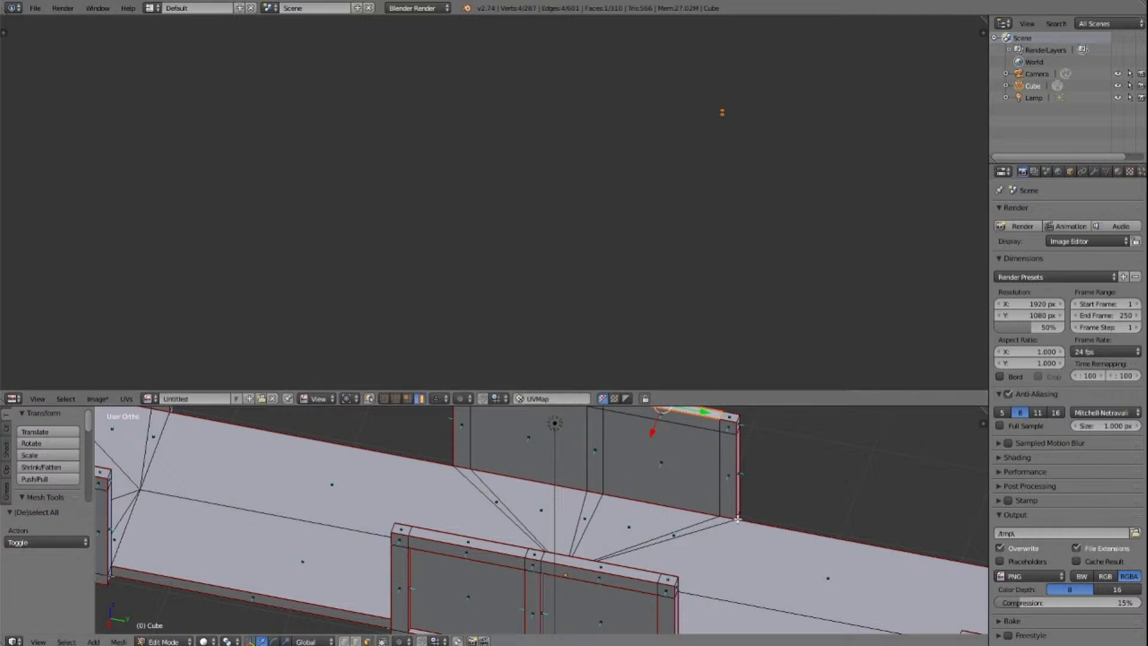
{"action": "key", "text": "a"}
{"action": "key", "text": "a"}
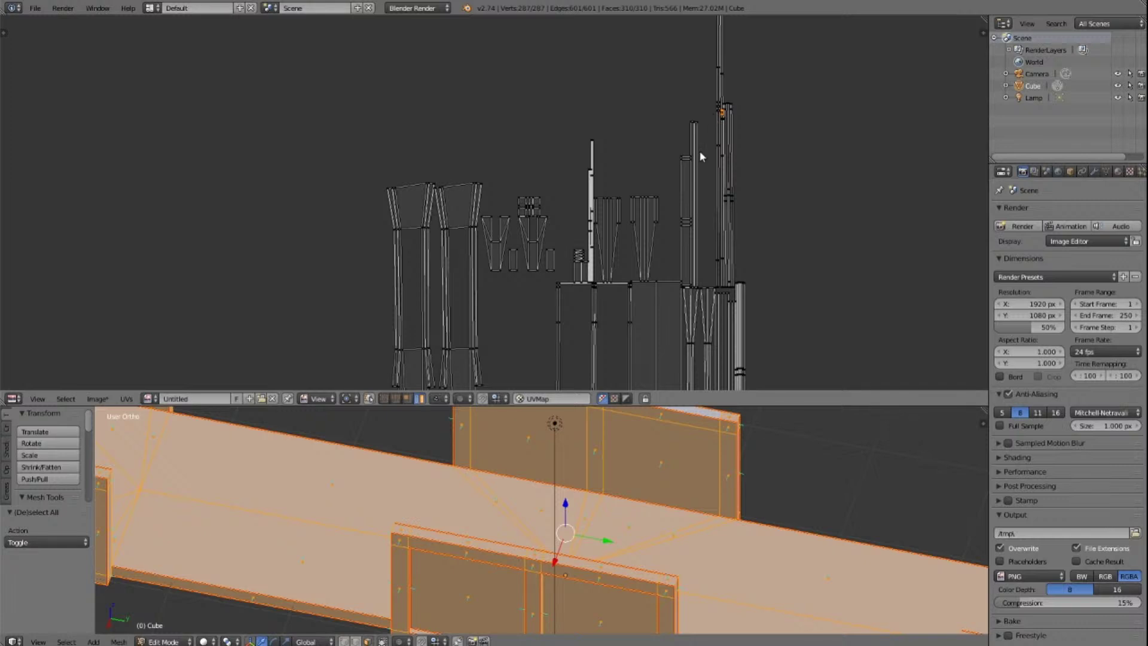
{"action": "scroll", "coordinate": [701, 154], "scroll_direction": "up", "scroll_amount": 5}
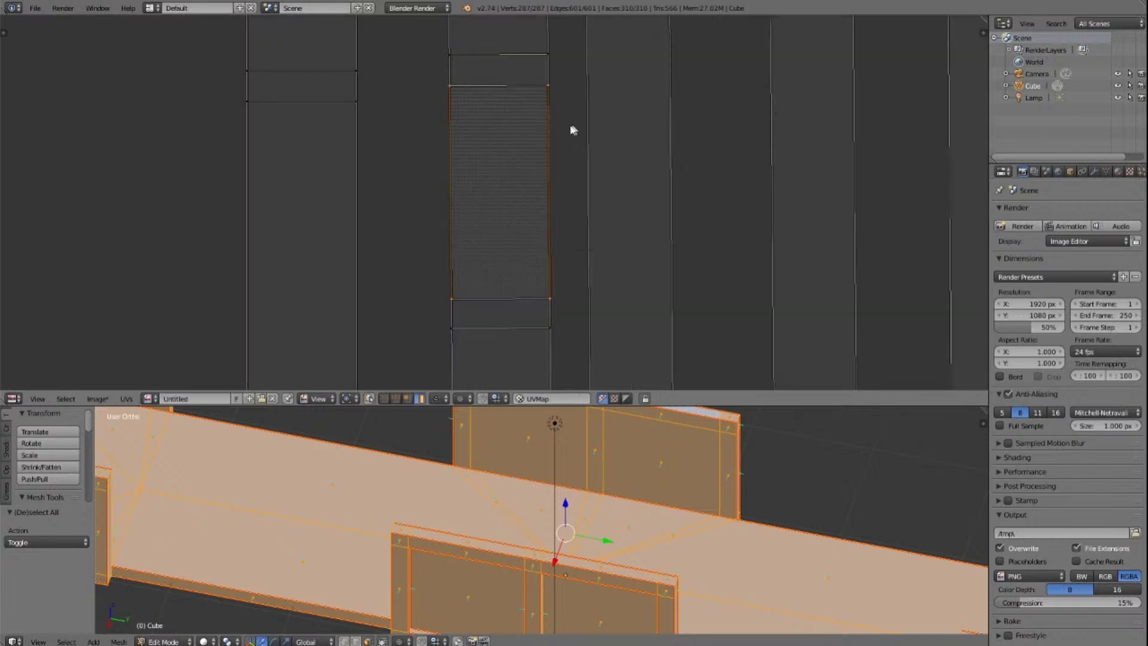
{"action": "scroll", "coordinate": [570, 126], "scroll_direction": "down", "scroll_amount": 4}
{"action": "right_click", "coordinate": [499, 188]}
{"action": "scroll", "coordinate": [498, 185], "scroll_direction": "down", "scroll_amount": 6}
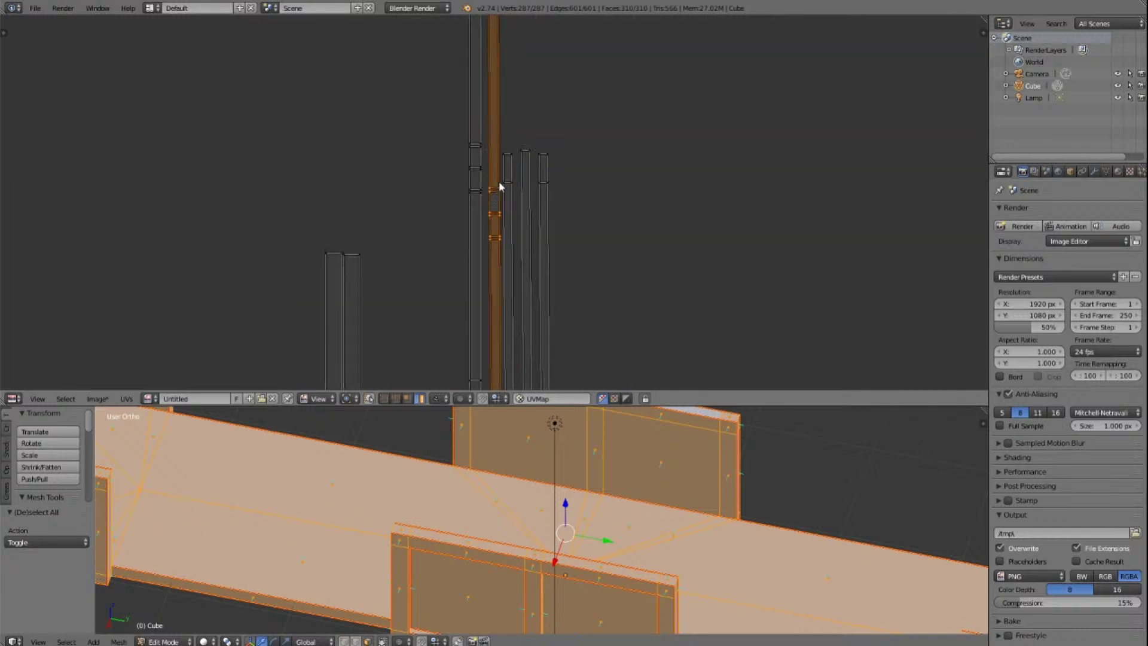
{"action": "scroll", "coordinate": [500, 186], "scroll_direction": "down", "scroll_amount": 6}
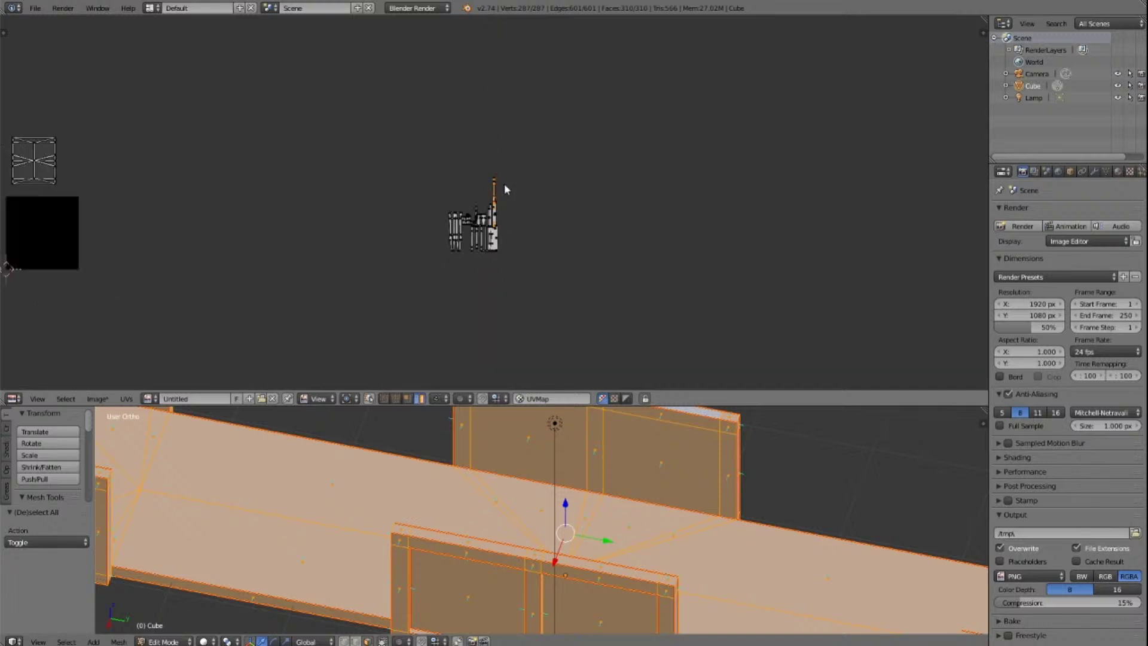
Step: Move the far wall's top-edge UV island by about X -4.964, Y -0.227, beside the image square, and scale it up by about 2
{"action": "key", "text": "g"}
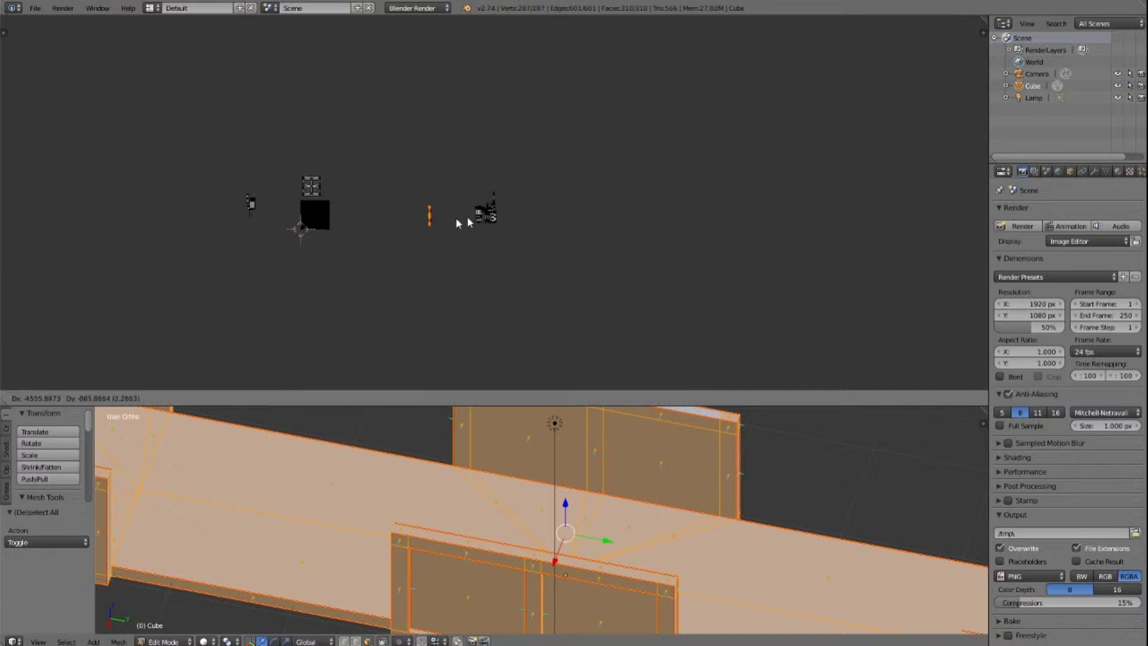
{"action": "left_click", "coordinate": [383, 213]}
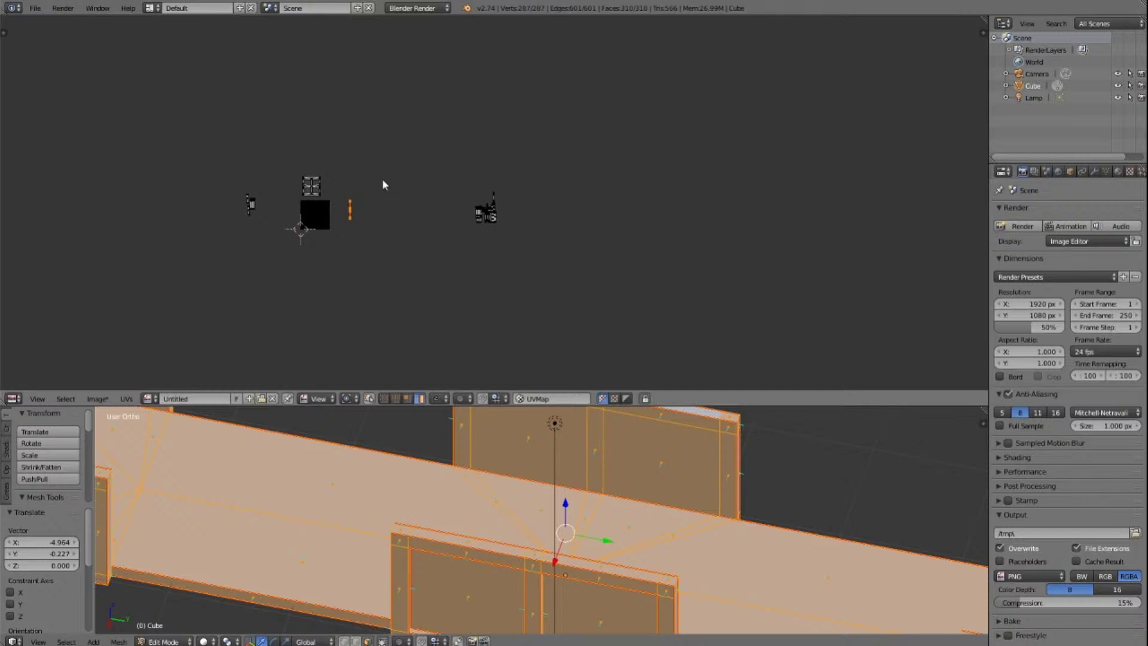
{"action": "key", "text": "s"}
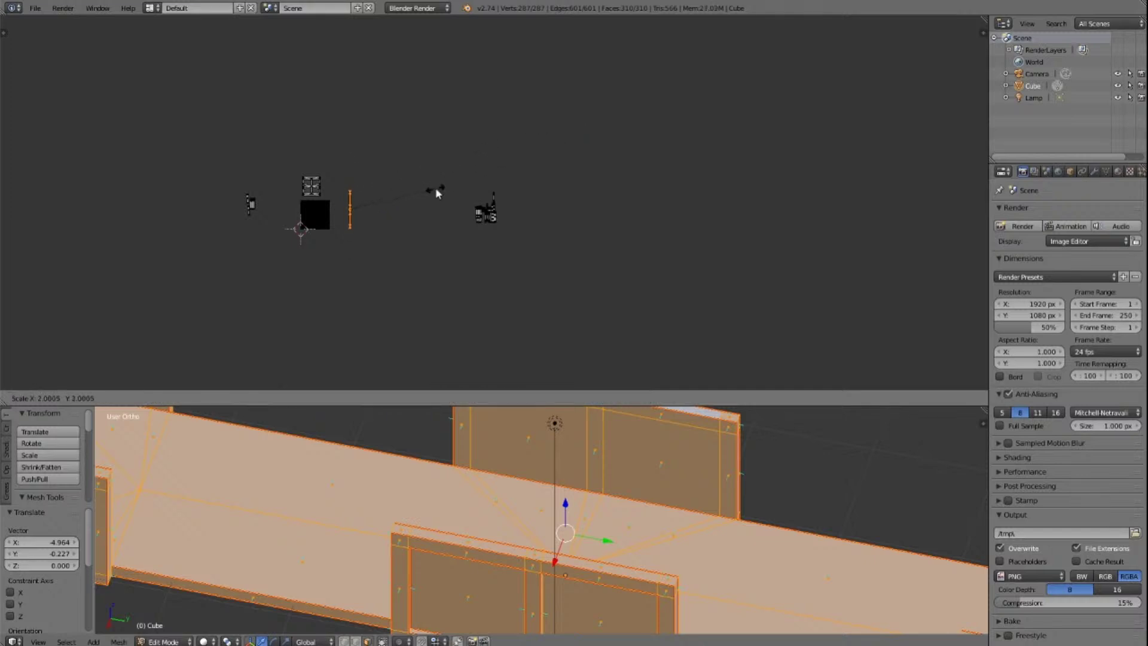
{"action": "left_click", "coordinate": [436, 190]}
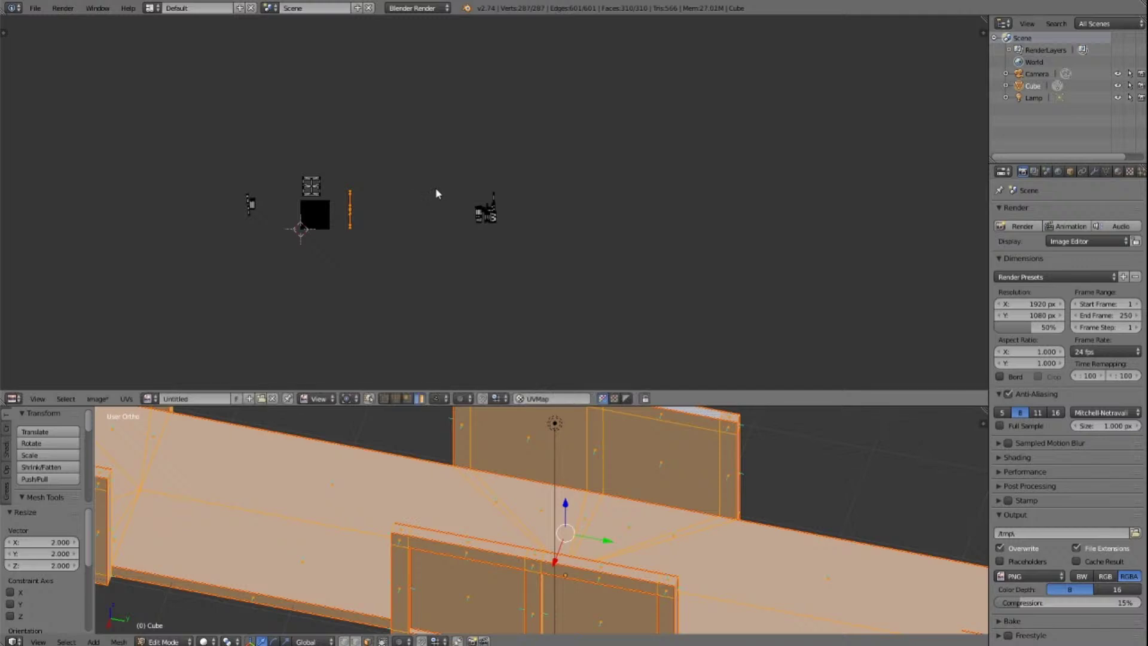
{"action": "key", "text": "s"}
{"action": "key", "text": "y"}
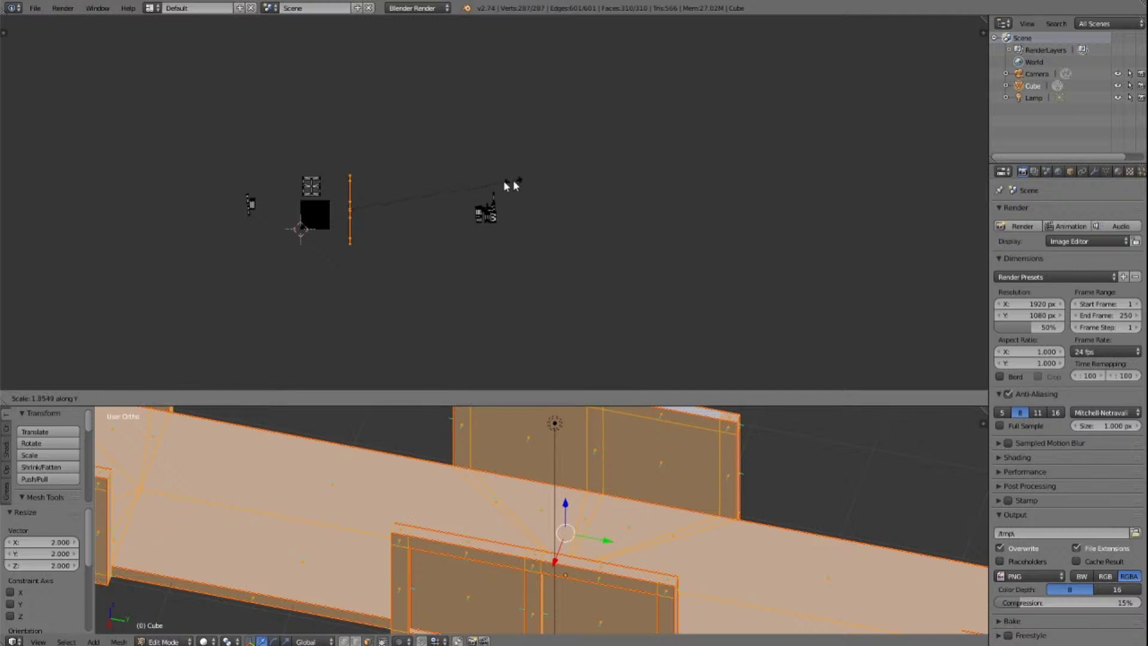
{"action": "key", "text": "Escape"}
Step: Scale the far wall's top-edge UV island along X by about 20.133 and clear the UV selection
{"action": "key", "text": "s"}
{"action": "key", "text": "x"}
{"action": "left_click", "coordinate": [449, 70]}
{"action": "scroll", "coordinate": [413, 183], "scroll_direction": "up", "scroll_amount": 6}
{"action": "scroll", "coordinate": [410, 182], "scroll_direction": "down", "scroll_amount": 5}
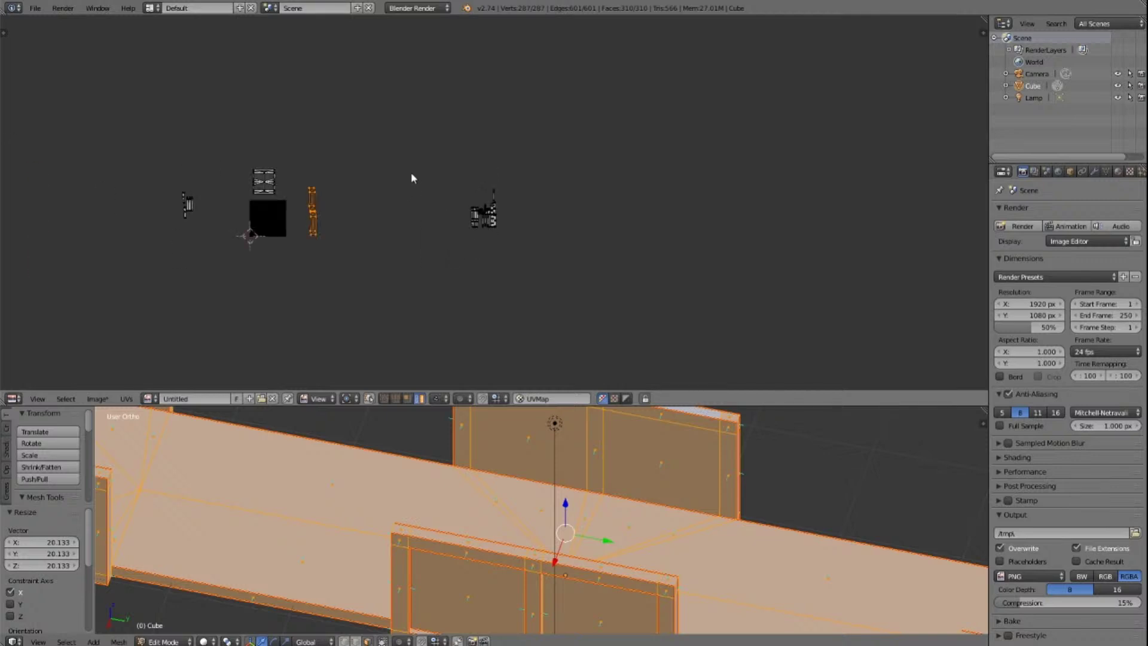
{"action": "scroll", "coordinate": [411, 177], "scroll_direction": "up", "scroll_amount": 7}
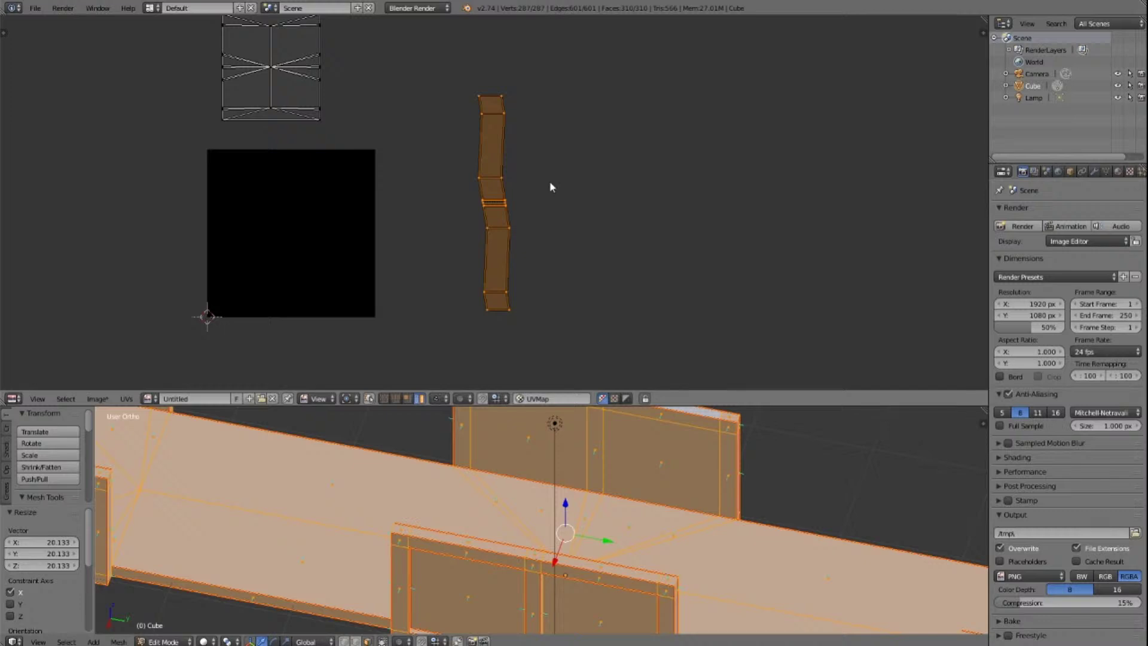
{"action": "scroll", "coordinate": [550, 188], "scroll_direction": "down", "scroll_amount": 6}
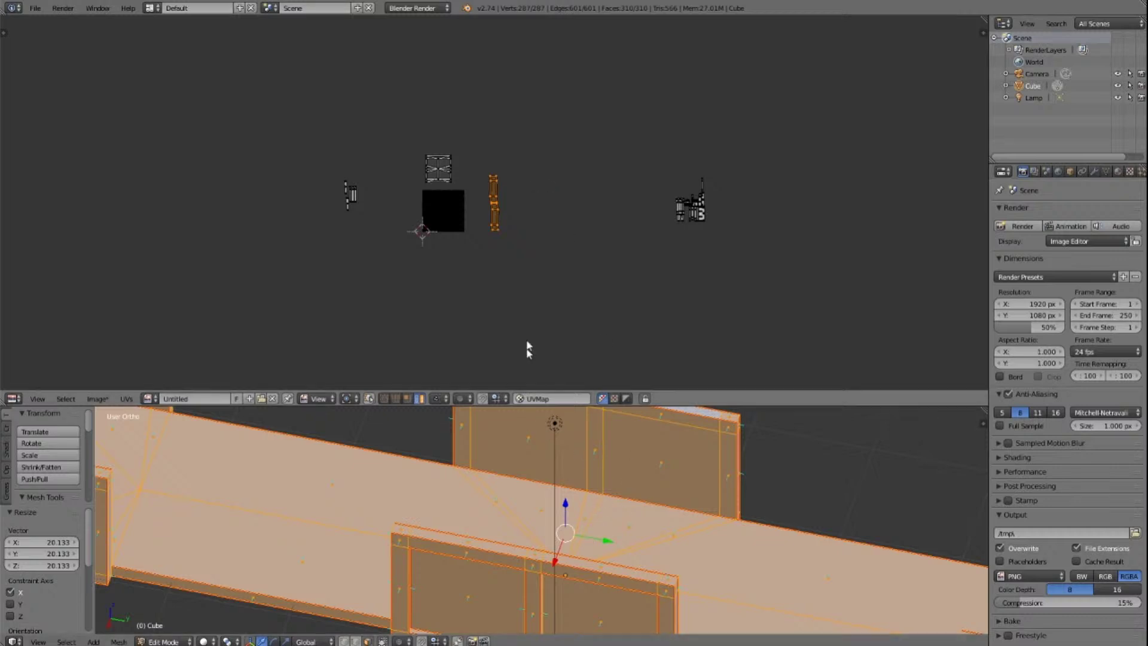
{"action": "key", "text": "a"}
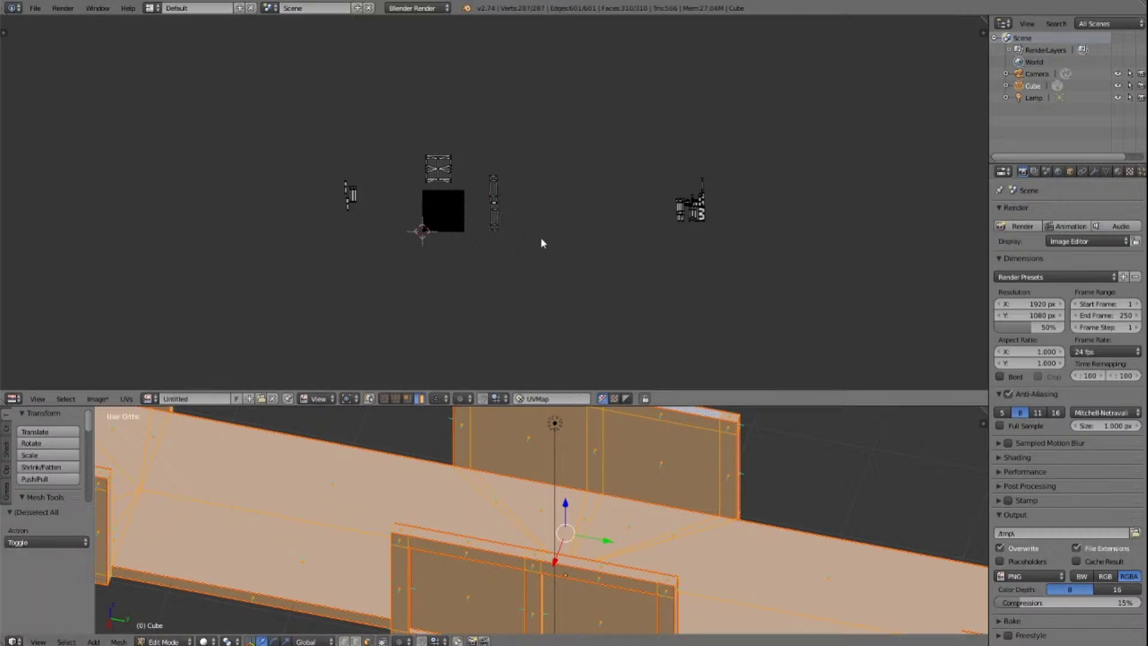
Step: Select one top edge face on the near middle side wall, reselect the whole mesh, and extend the UV selection to its linked island
{"action": "right_click", "coordinate": [450, 539]}
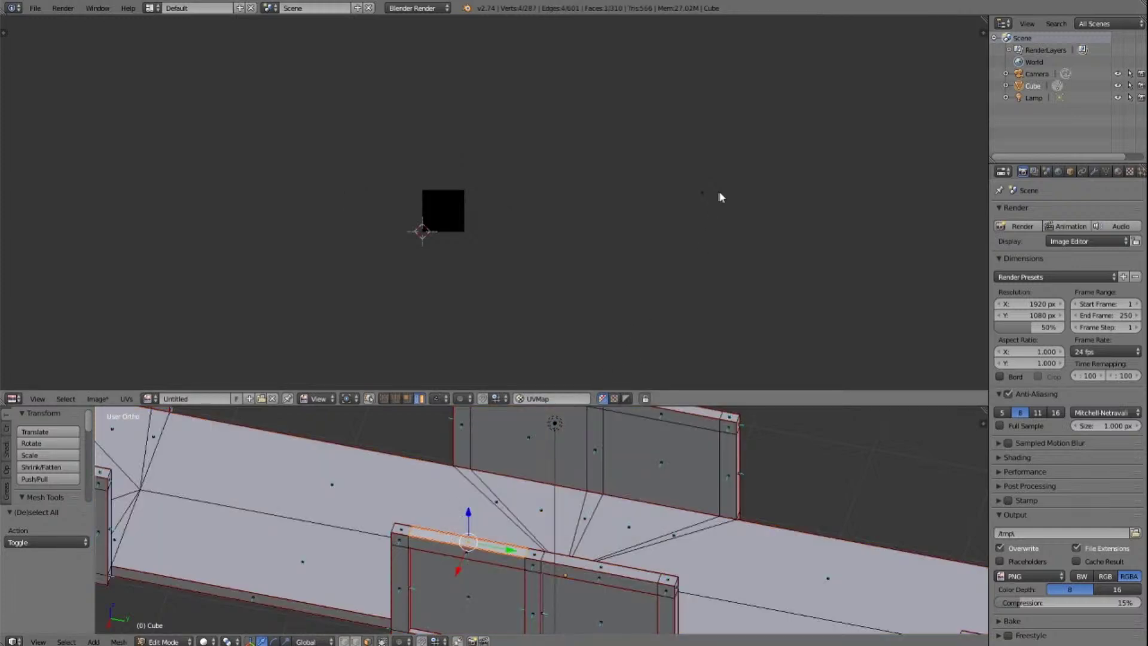
{"action": "key", "text": "a"}
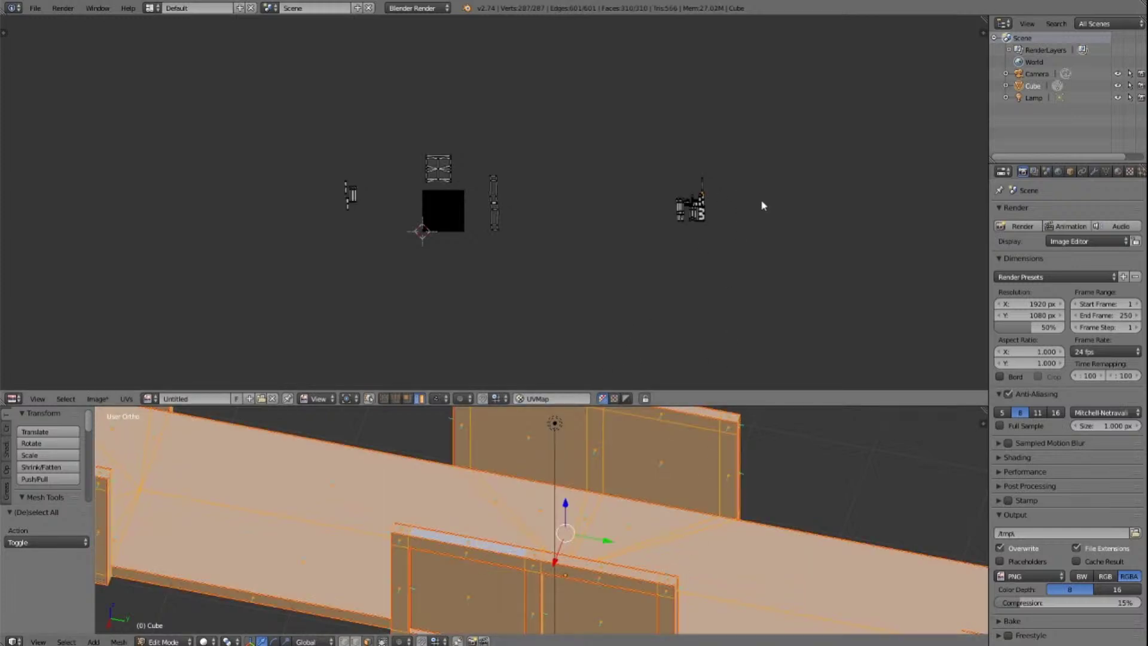
{"action": "scroll", "coordinate": [755, 206], "scroll_direction": "up", "scroll_amount": 12}
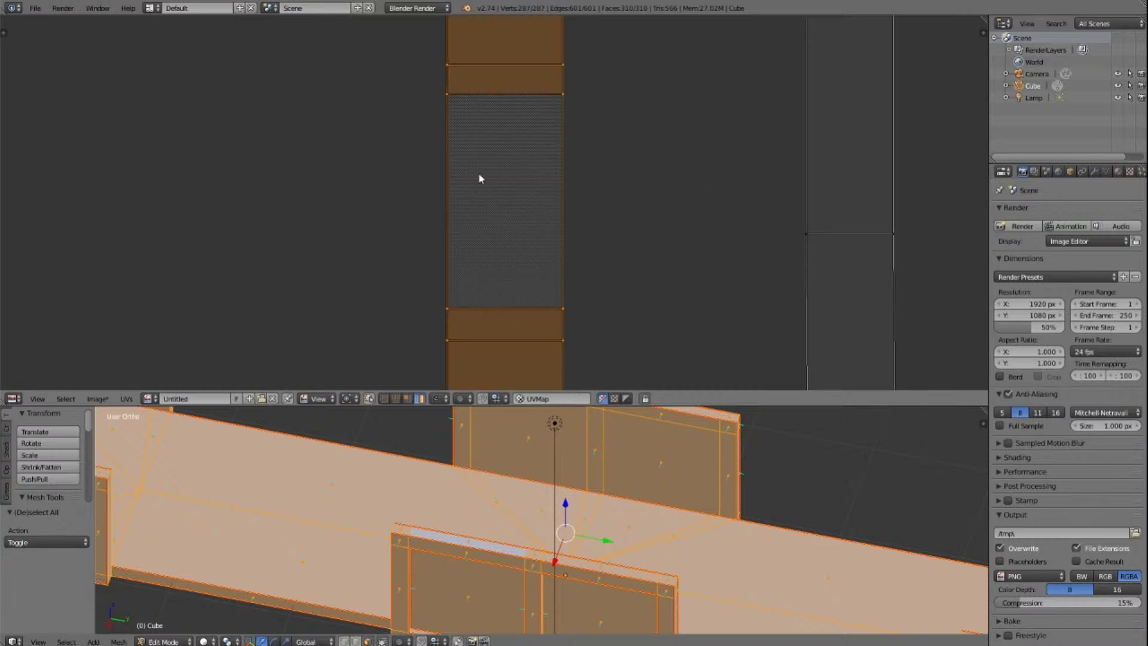
{"action": "scroll", "coordinate": [598, 194], "scroll_direction": "down", "scroll_amount": 12}
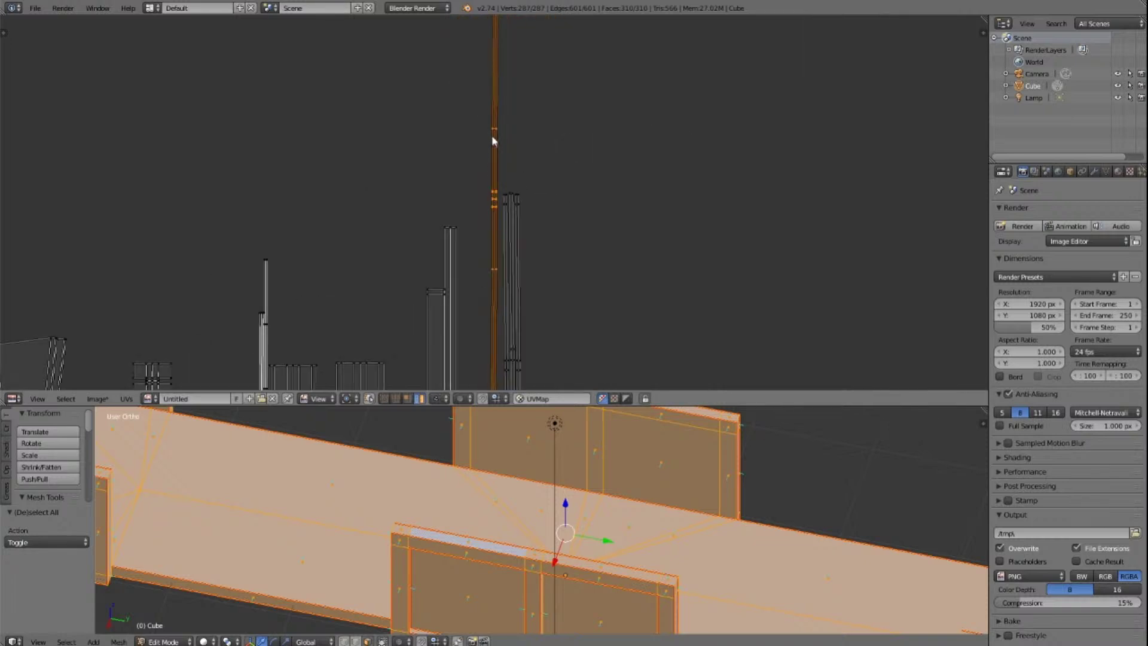
{"action": "scroll", "coordinate": [508, 99], "scroll_direction": "down", "scroll_amount": 4}
{"action": "scroll", "coordinate": [603, 182], "scroll_direction": "down", "scroll_amount": 5}
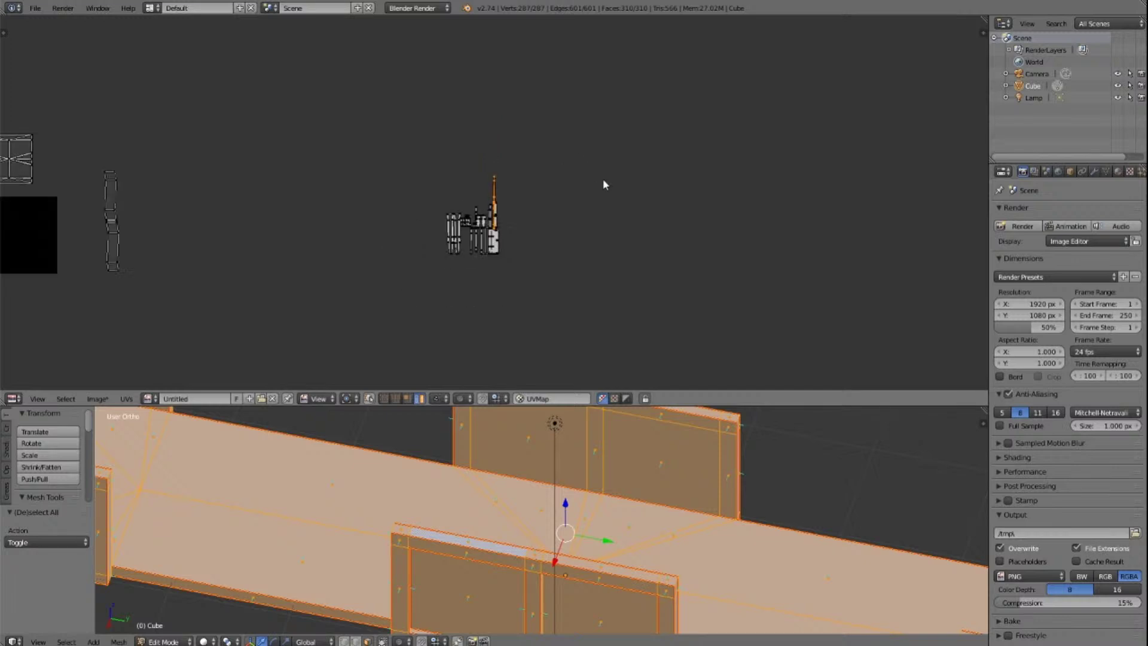
Step: Move the near wall's top-edge UV island by about X -4.586, Y -0.341, placing it beside the far wall's top-edge island
{"action": "key", "text": "g"}
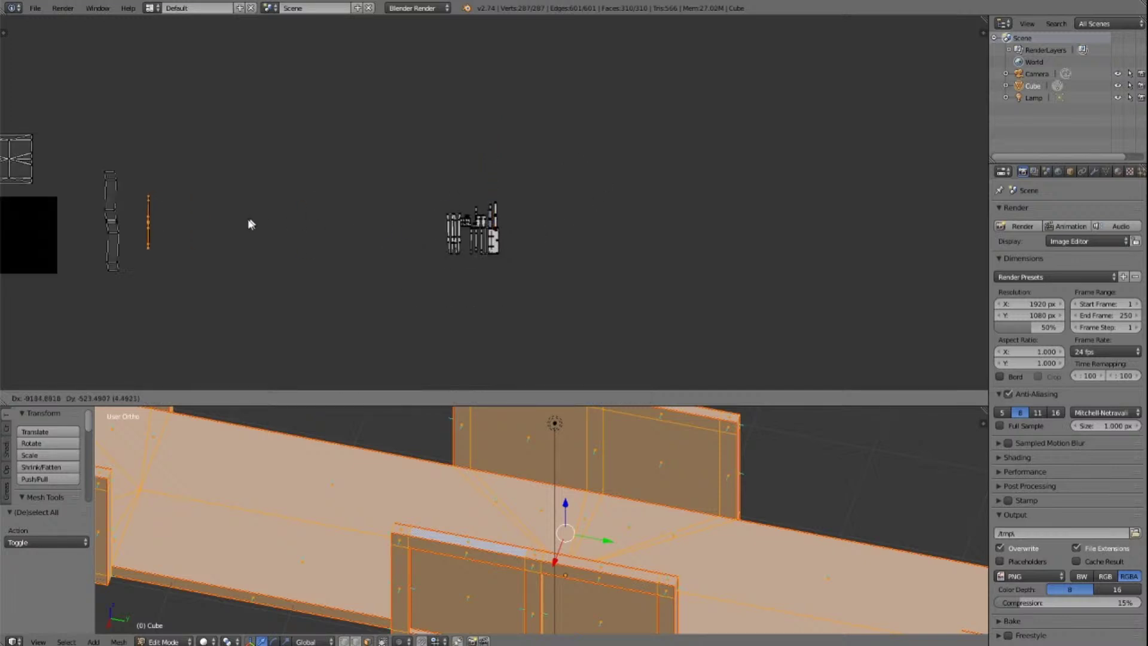
{"action": "left_click", "coordinate": [242, 228]}
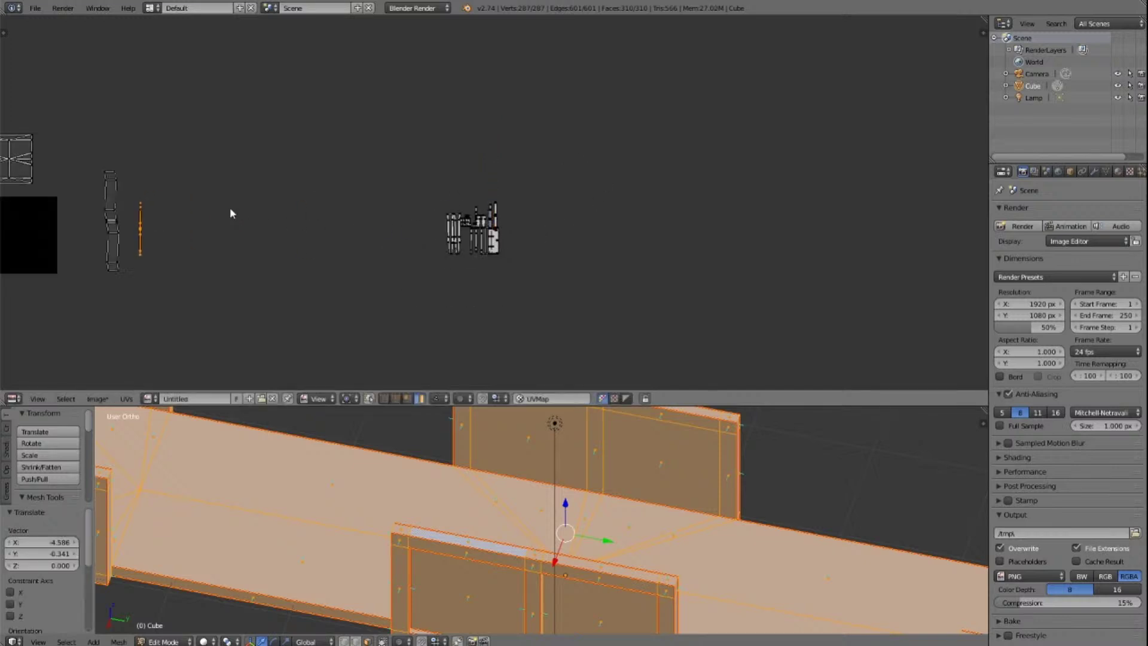
{"action": "key", "text": "s"}
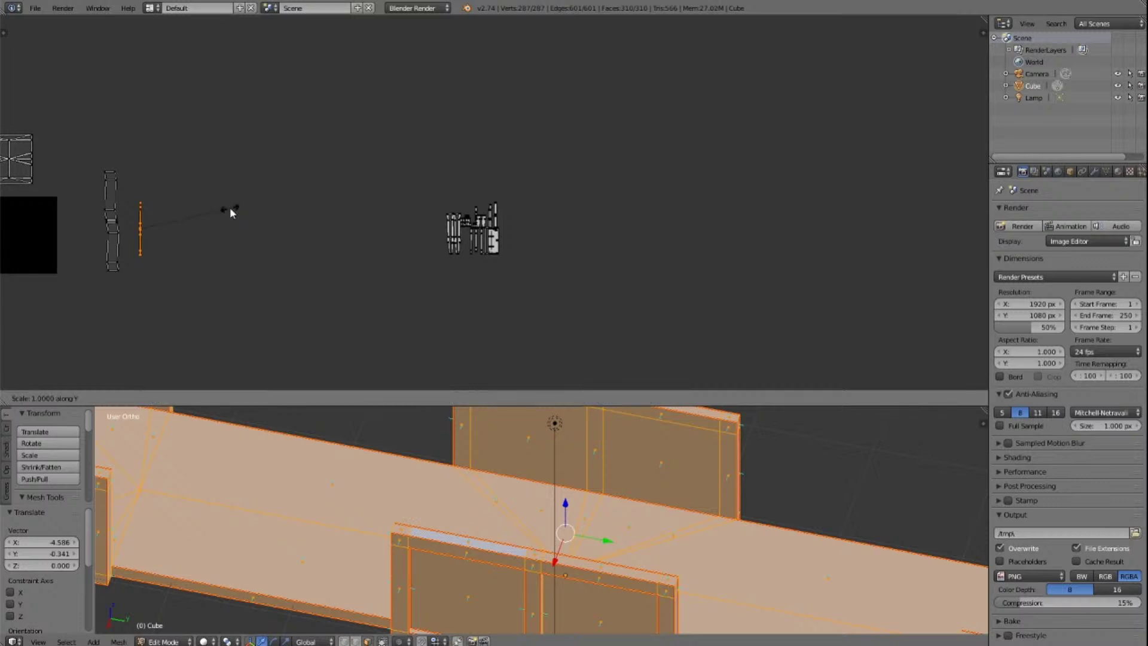
{"action": "key", "text": "Escape"}
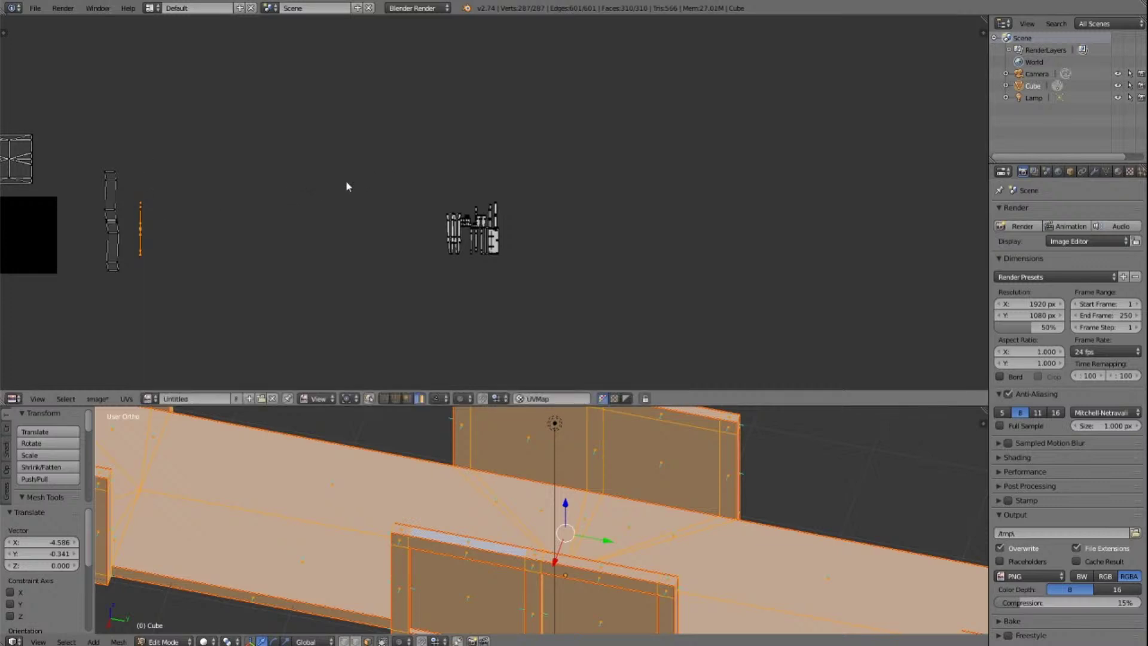
Step: Scale the near wall's top-edge UV island along X by about 21.017
{"action": "key", "text": "s"}
{"action": "key", "text": "x"}
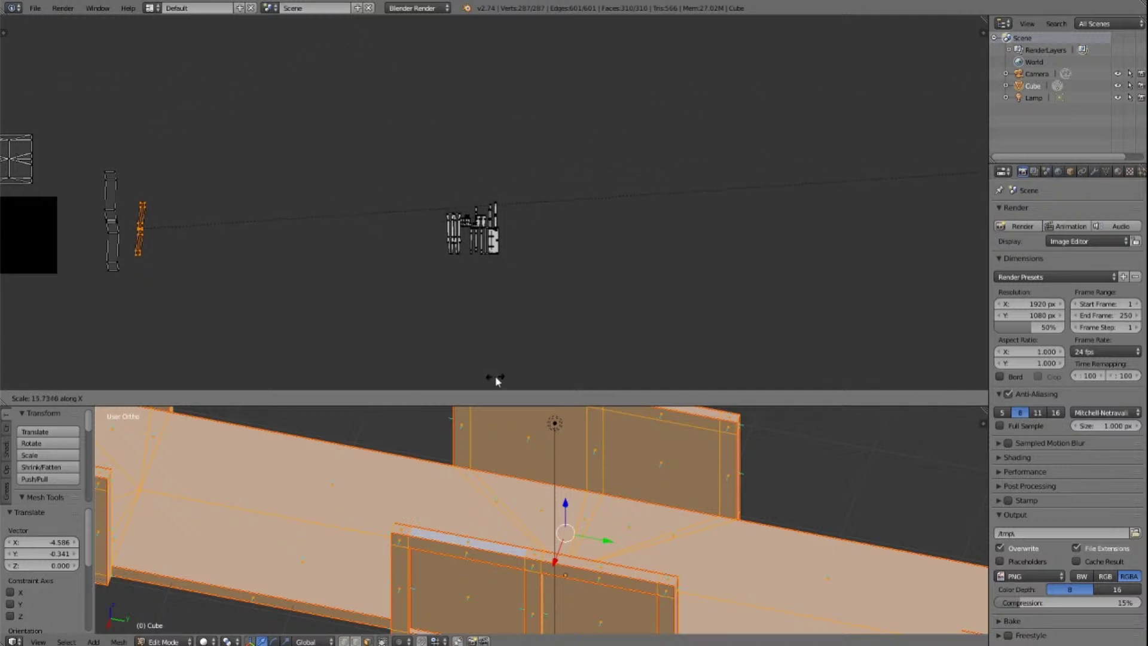
{"action": "left_click", "coordinate": [609, 114]}
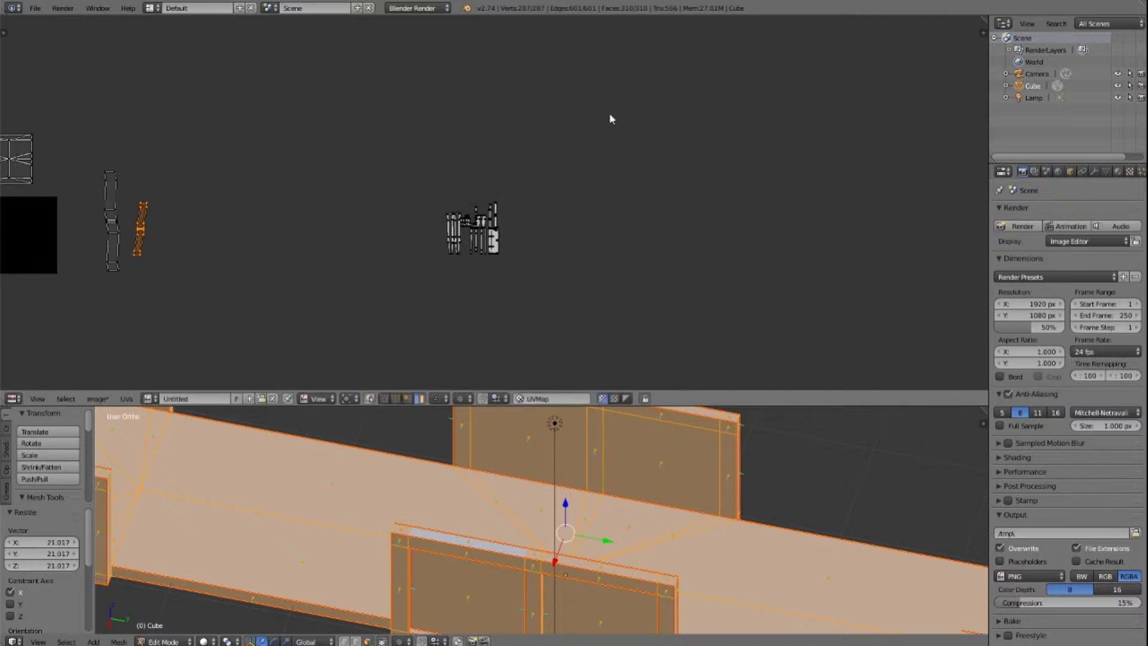
{"action": "scroll", "coordinate": [711, 168], "scroll_direction": "down", "scroll_amount": 3}
{"action": "scroll", "coordinate": [685, 430], "scroll_direction": "down", "scroll_amount": 6}
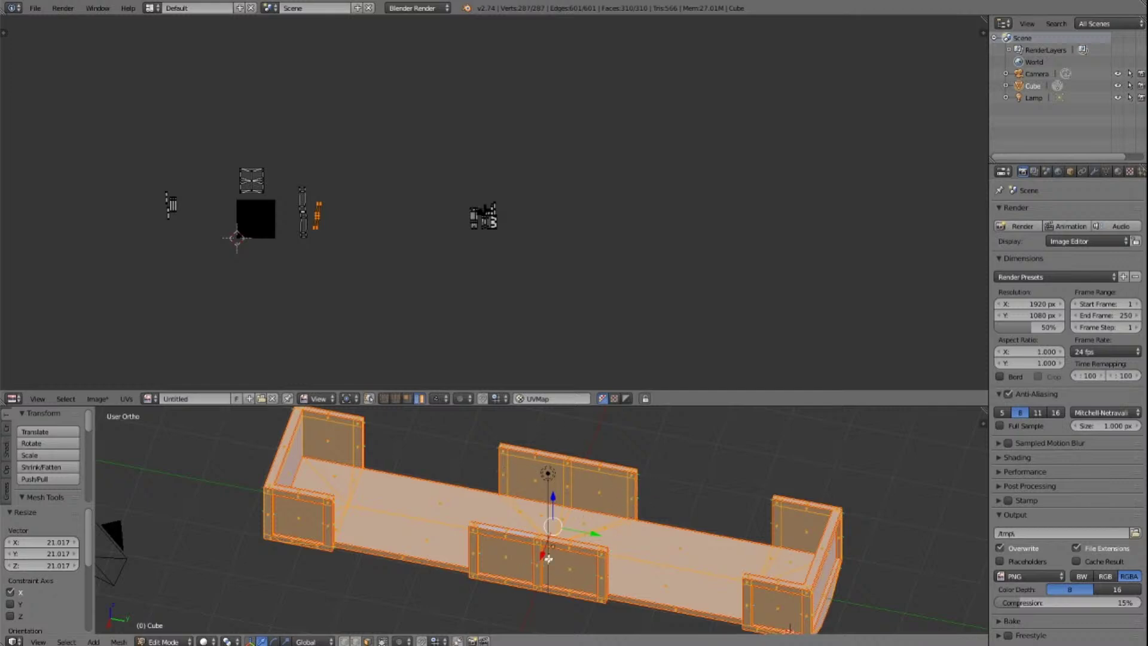
{"action": "key", "text": "a"}
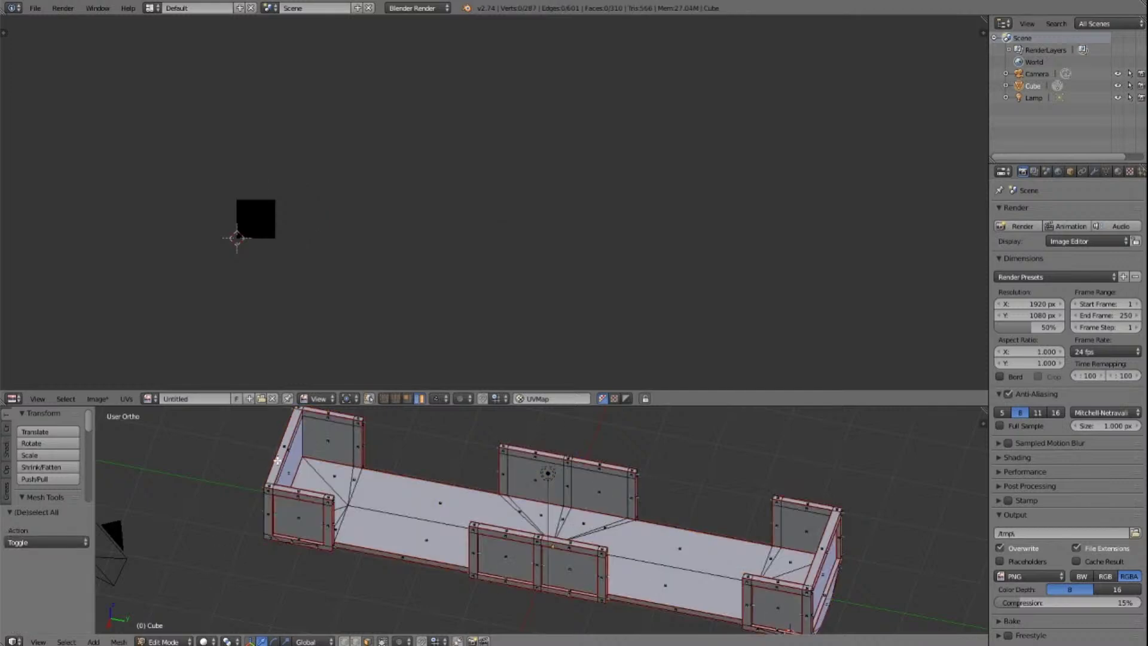
{"action": "right_click", "coordinate": [270, 485]}
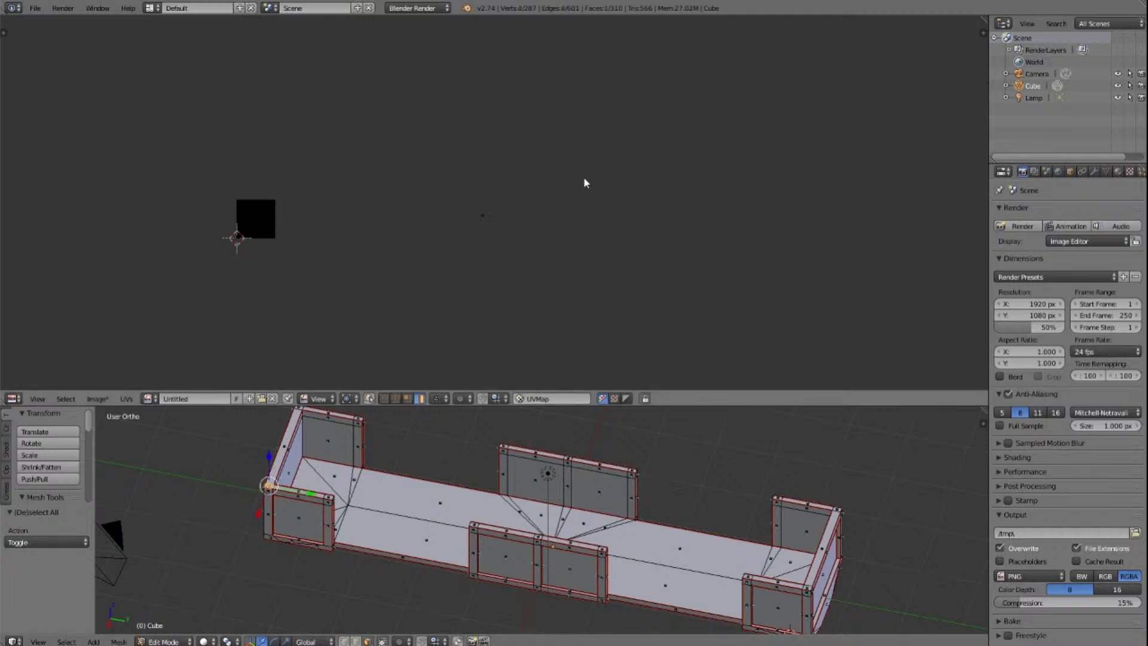
{"action": "key", "text": "a"}
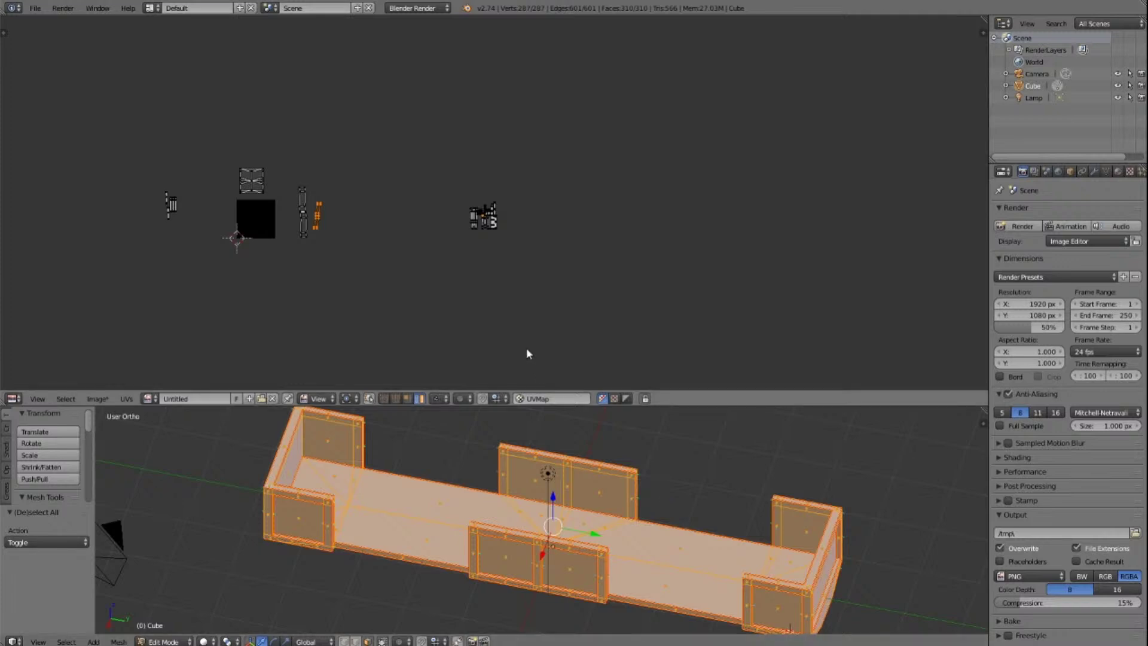
Step: Clear the UV selection, select the long top face of the camera-side end wall, reselect the whole mesh, and locate that face in the UV layout
{"action": "key", "text": "a"}
{"action": "key", "text": "a"}
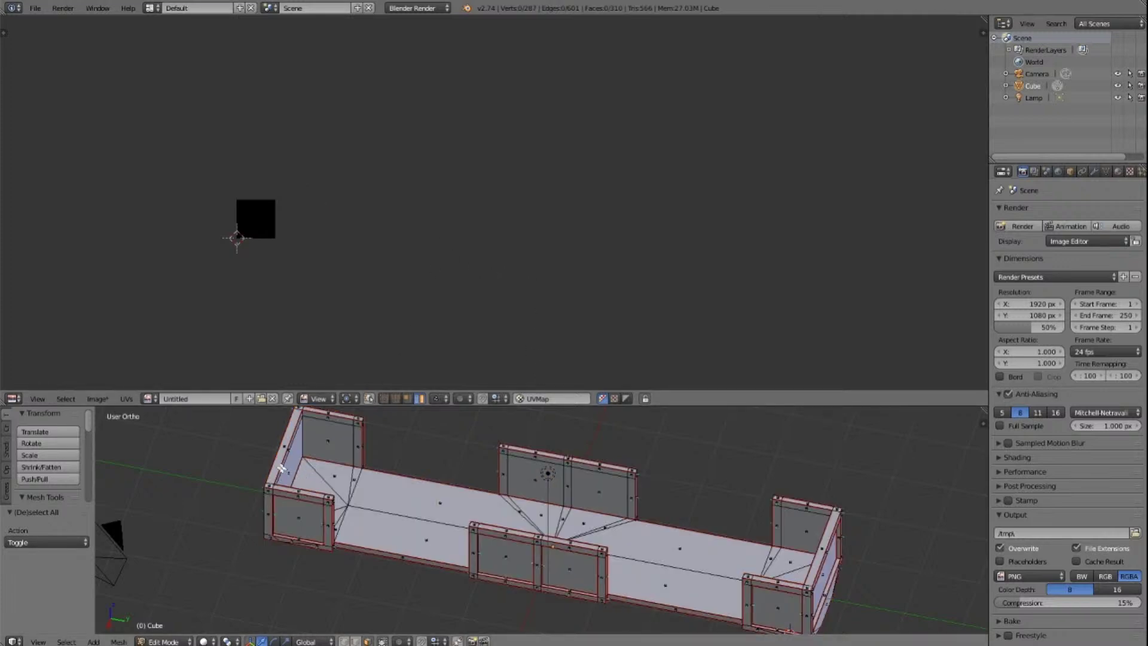
{"action": "right_click", "coordinate": [281, 468]}
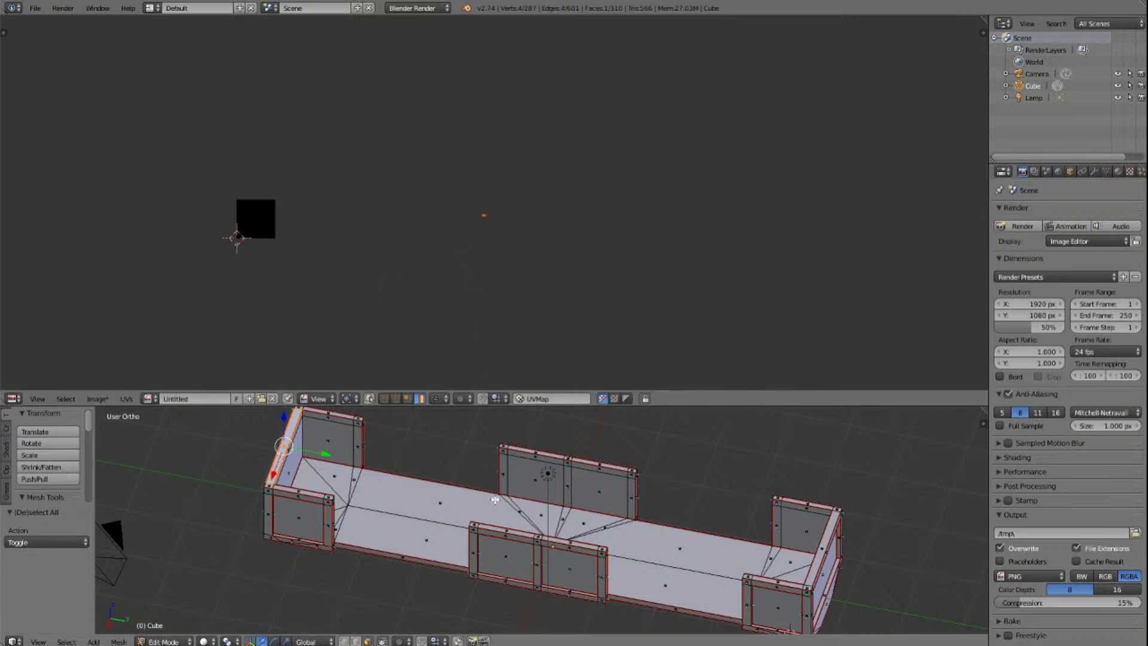
{"action": "key", "text": "a"}
{"action": "key", "text": "a"}
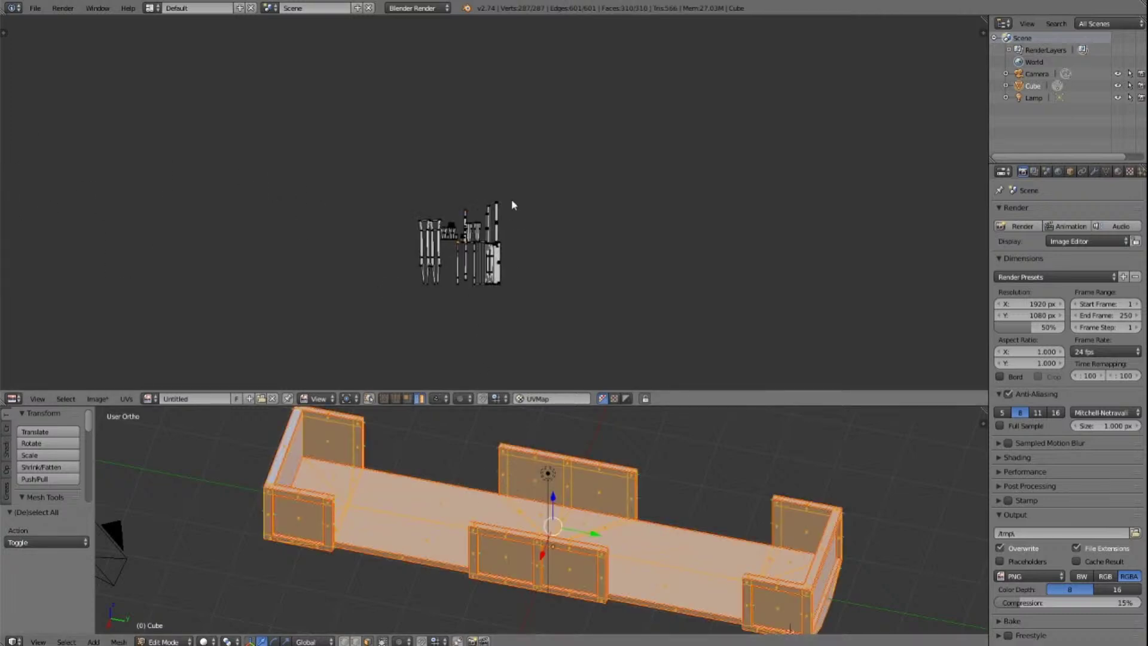
{"action": "scroll", "coordinate": [511, 199], "scroll_direction": "up", "scroll_amount": 10}
{"action": "scroll", "coordinate": [473, 257], "scroll_direction": "down", "scroll_amount": 3}
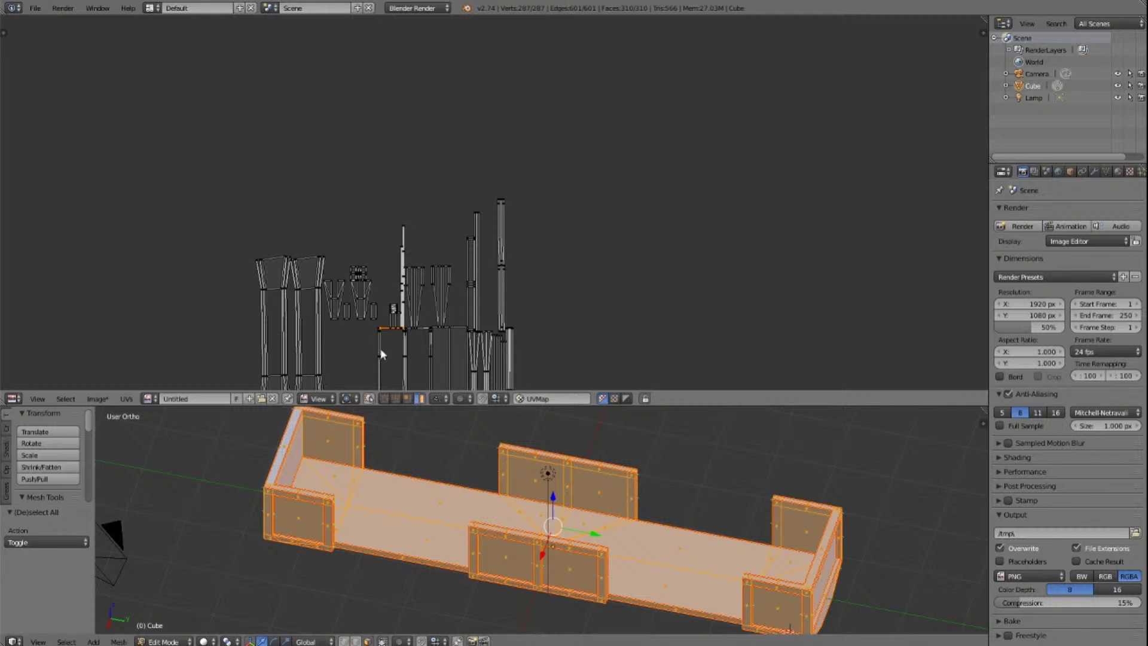
Step: Extend the UV selection to the end wall's linked top-edge island and add the matching top-edge island beside it
{"action": "scroll", "coordinate": [382, 353], "scroll_direction": "up", "scroll_amount": 6}
{"action": "scroll", "coordinate": [461, 297], "scroll_direction": "up", "scroll_amount": 4}
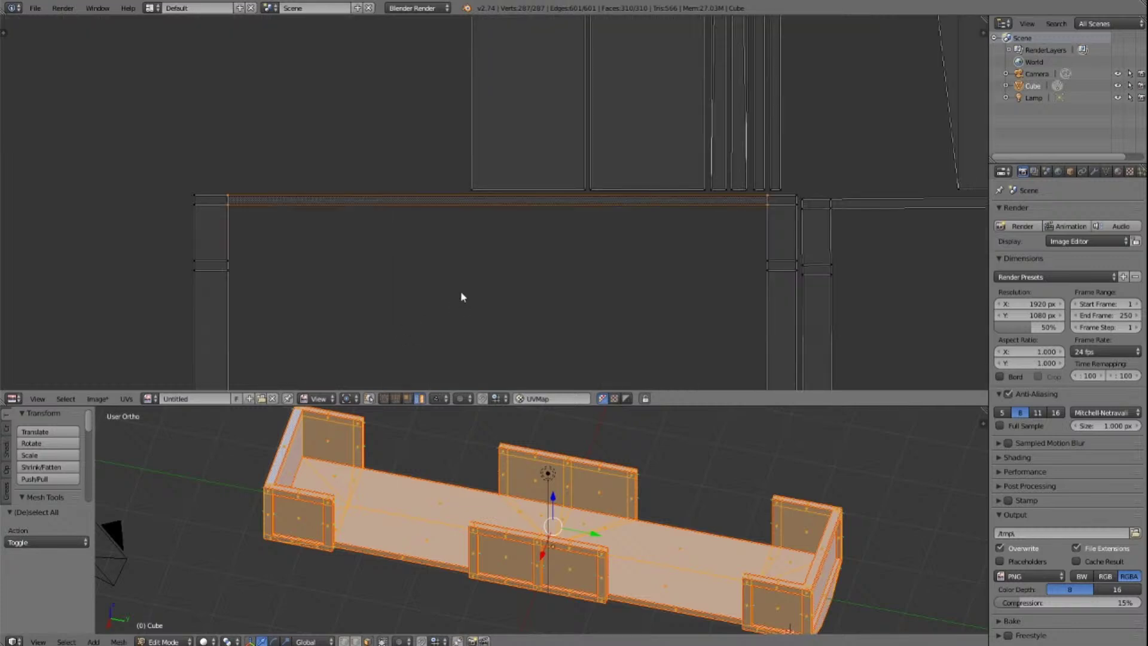
{"action": "key", "text": "l"}
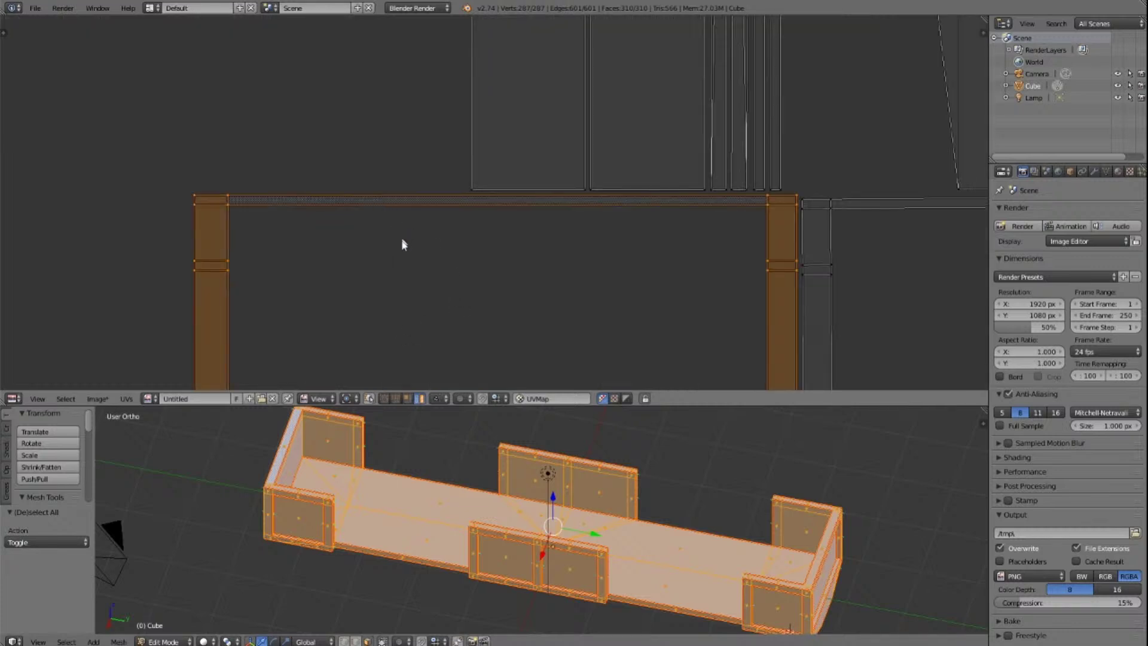
{"action": "scroll", "coordinate": [403, 249], "scroll_direction": "down", "scroll_amount": 6}
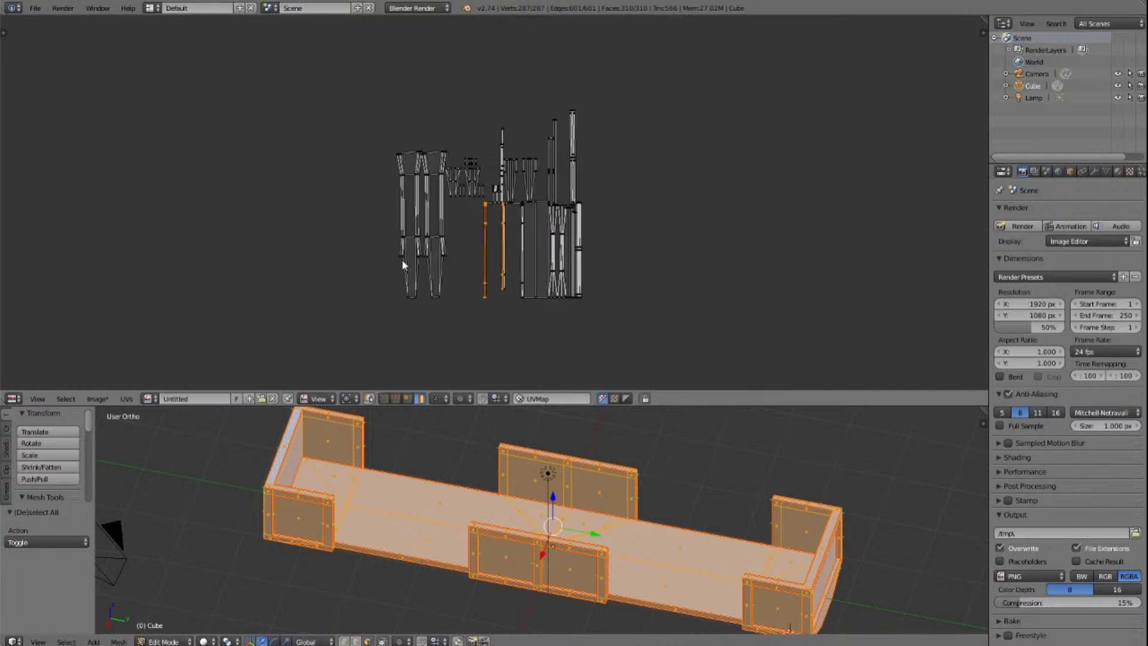
{"action": "scroll", "coordinate": [531, 225], "scroll_direction": "up", "scroll_amount": 9}
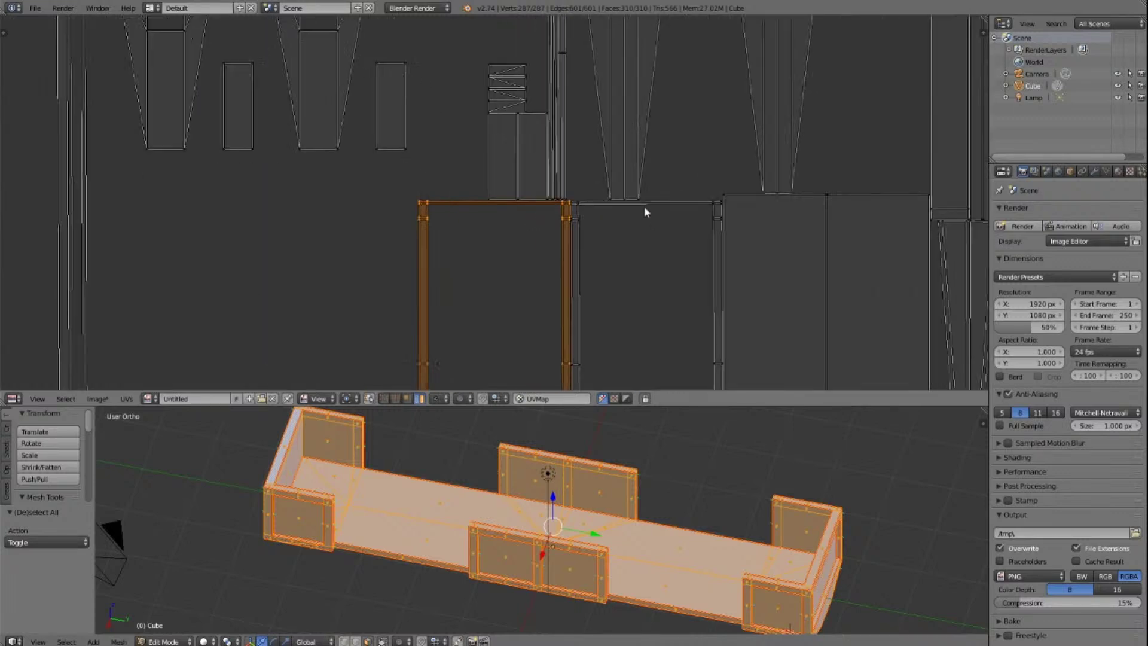
{"action": "scroll", "coordinate": [645, 211], "scroll_direction": "up", "scroll_amount": 3}
{"action": "scroll", "coordinate": [659, 207], "scroll_direction": "down", "scroll_amount": 10}
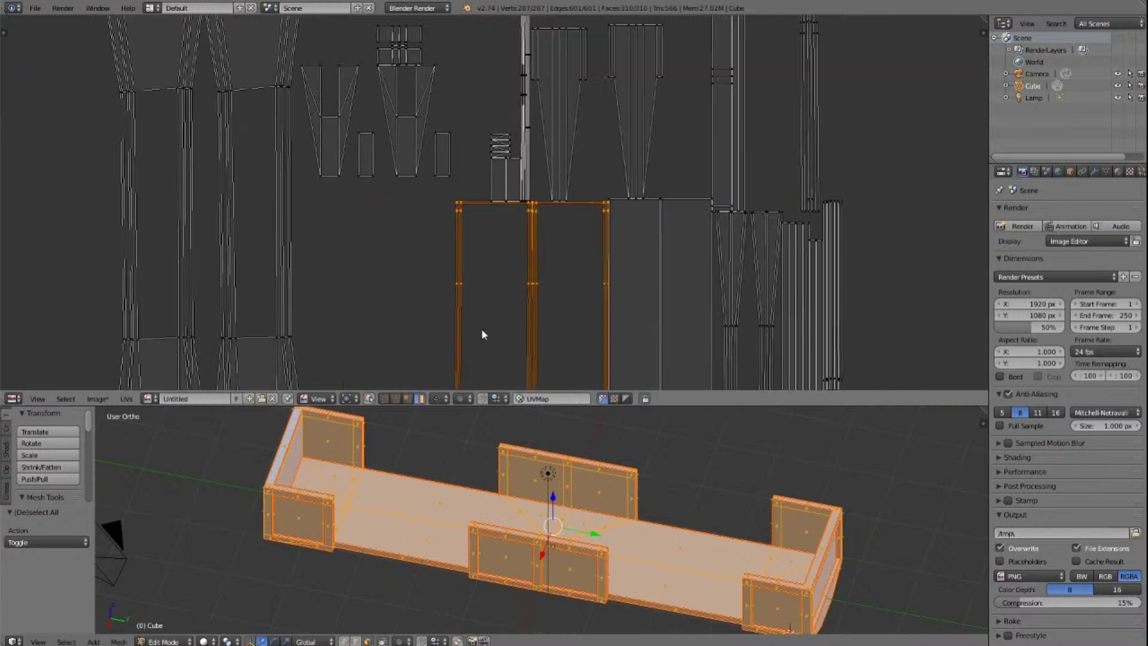
Step: Move the two end-wall top-edge UV islands by about X -3.661, Y 0.218 and scale them uniformly by about 5.101
{"action": "scroll", "coordinate": [471, 331], "scroll_direction": "down", "scroll_amount": 1}
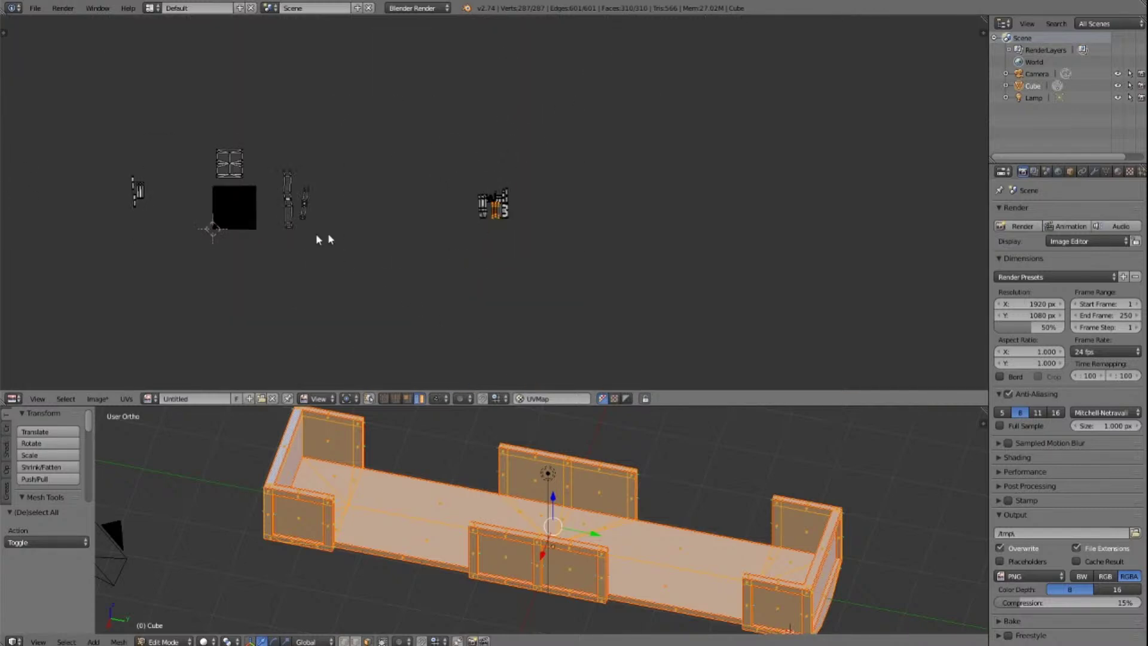
{"action": "key", "text": "g"}
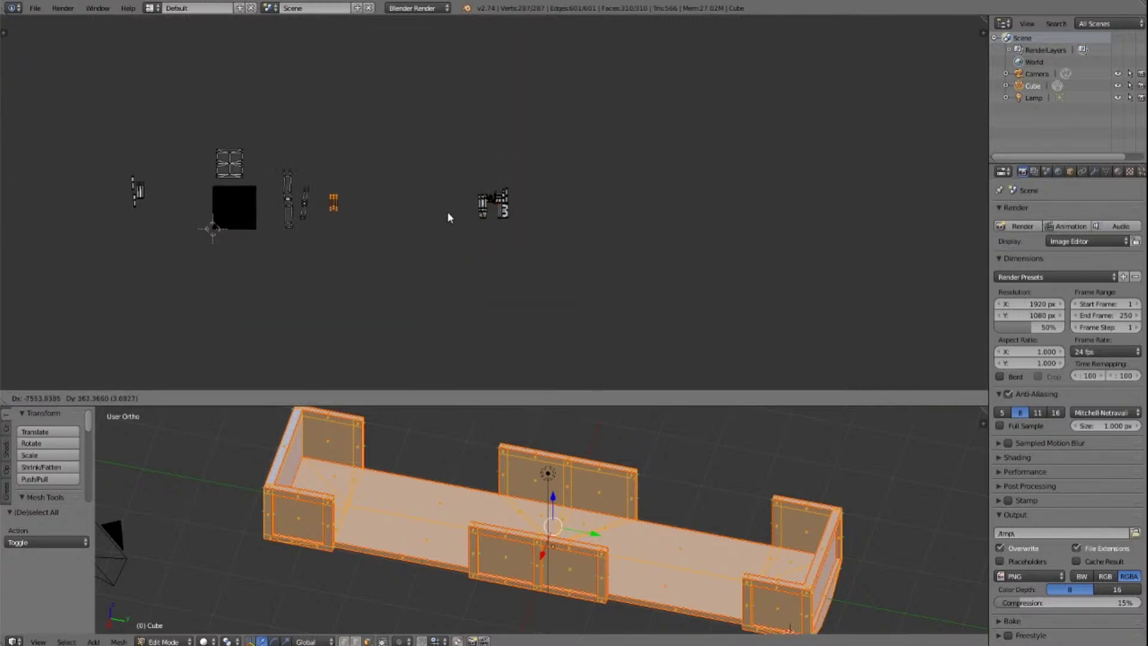
{"action": "left_click", "coordinate": [448, 214]}
{"action": "key", "text": "s"}
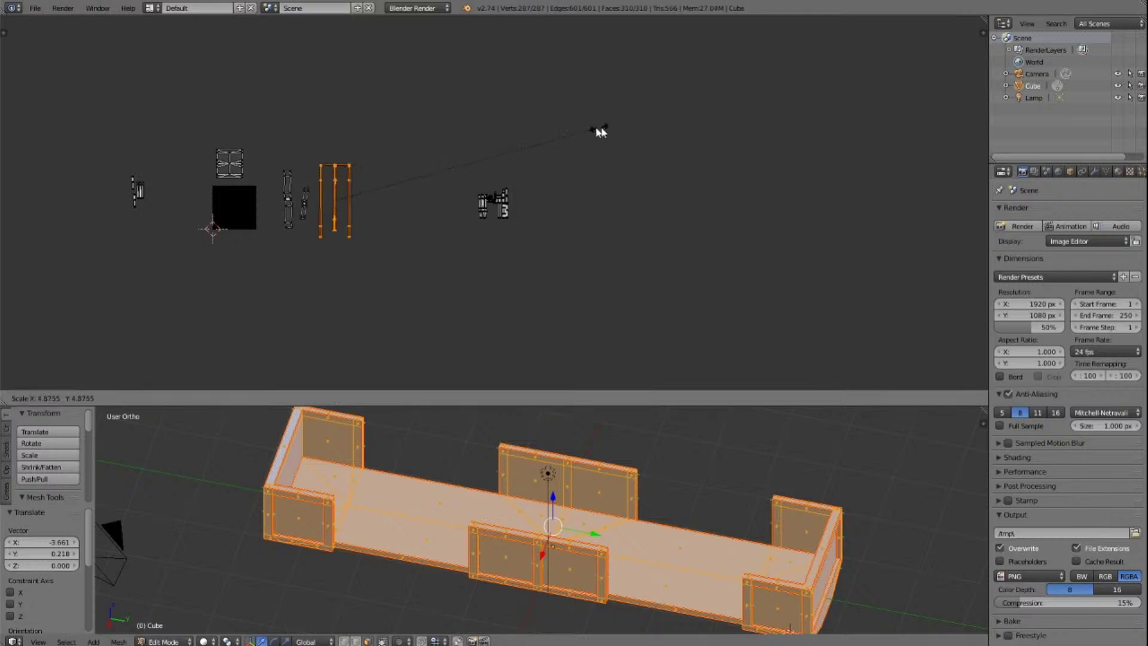
{"action": "left_click", "coordinate": [611, 127]}
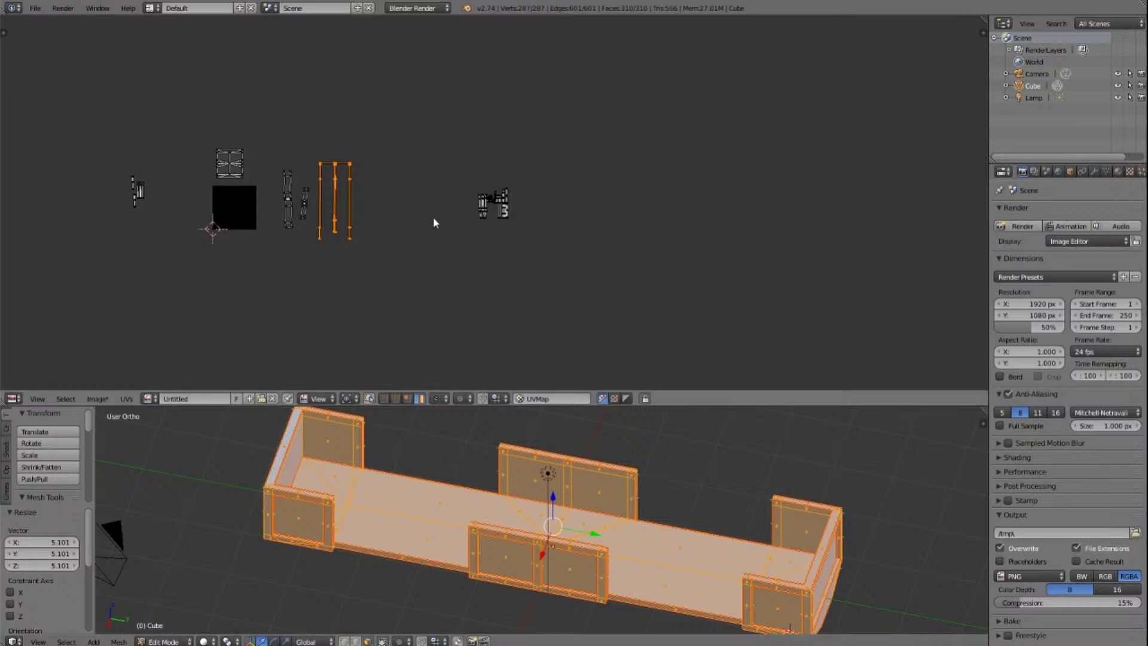
Step: Clear the UV selection, check where the end wall's long top face lies in the UV layout, and reselect the whole mesh
{"action": "key", "text": "a"}
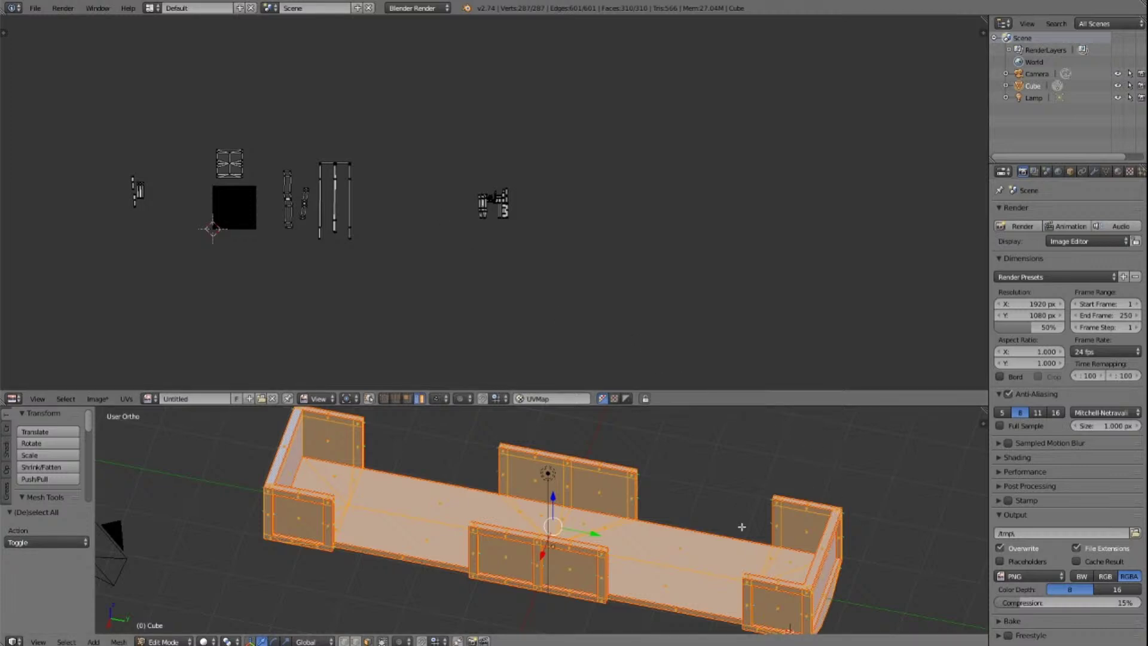
{"action": "key", "text": "a"}
{"action": "right_click", "coordinate": [829, 527]}
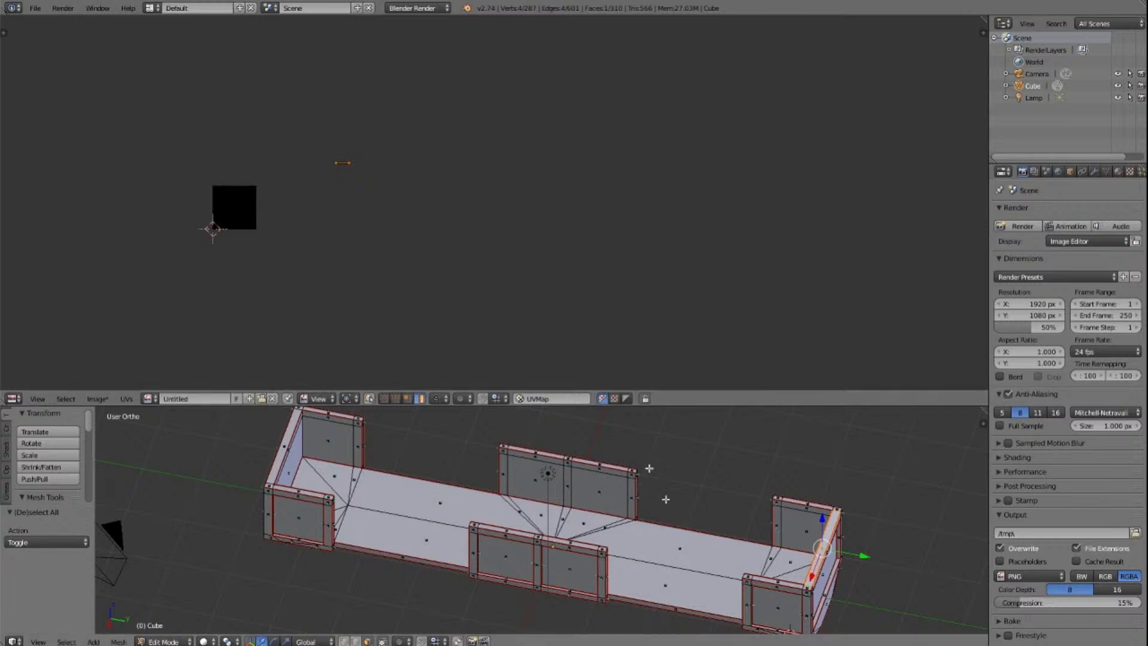
{"action": "key", "text": "a"}
{"action": "key", "text": "a"}
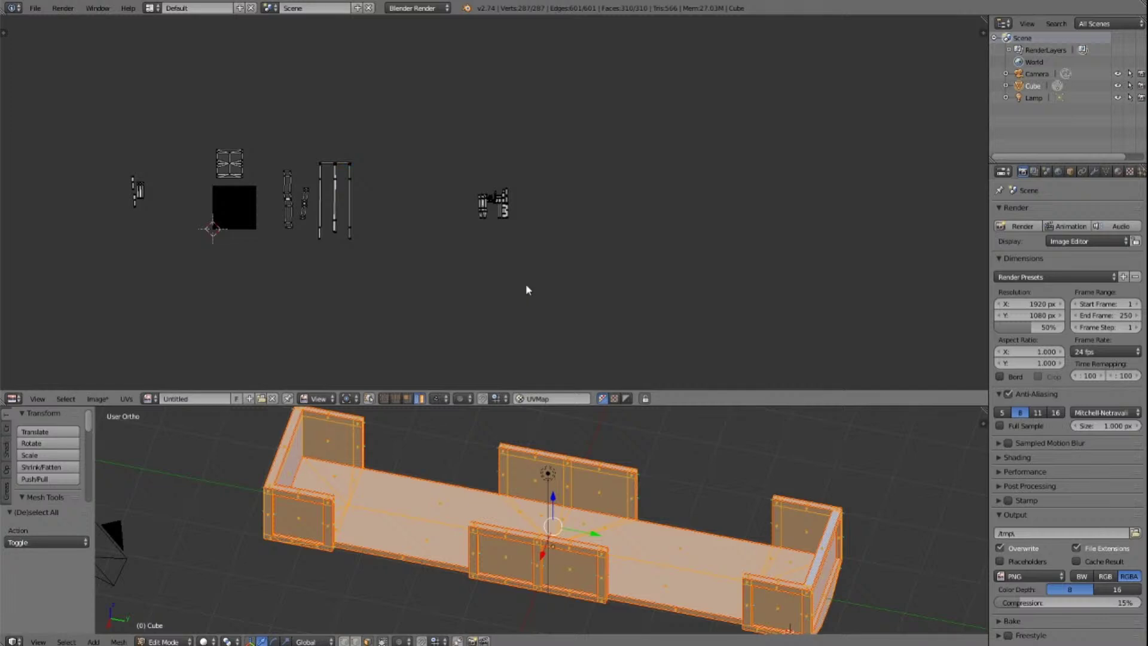
Step: Select only the two narrow floor-edge faces on either side of the near middle side wall
{"action": "key", "text": "a"}
{"action": "right_click", "coordinate": [421, 560]}
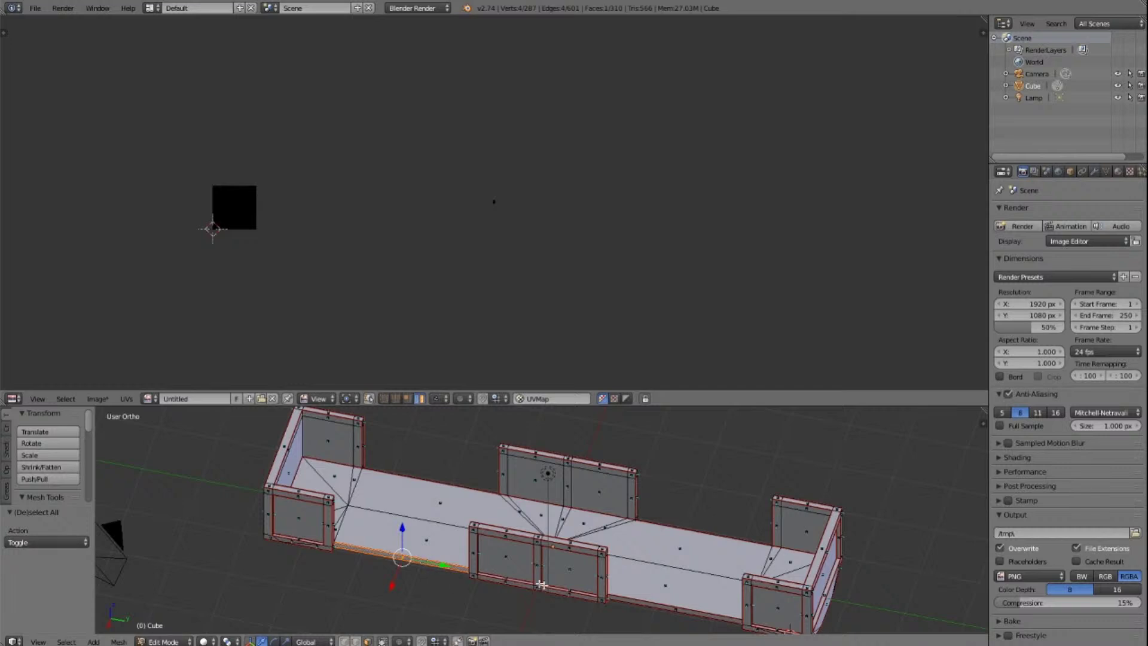
{"action": "right_click", "coordinate": [635, 602], "text": "shift"}
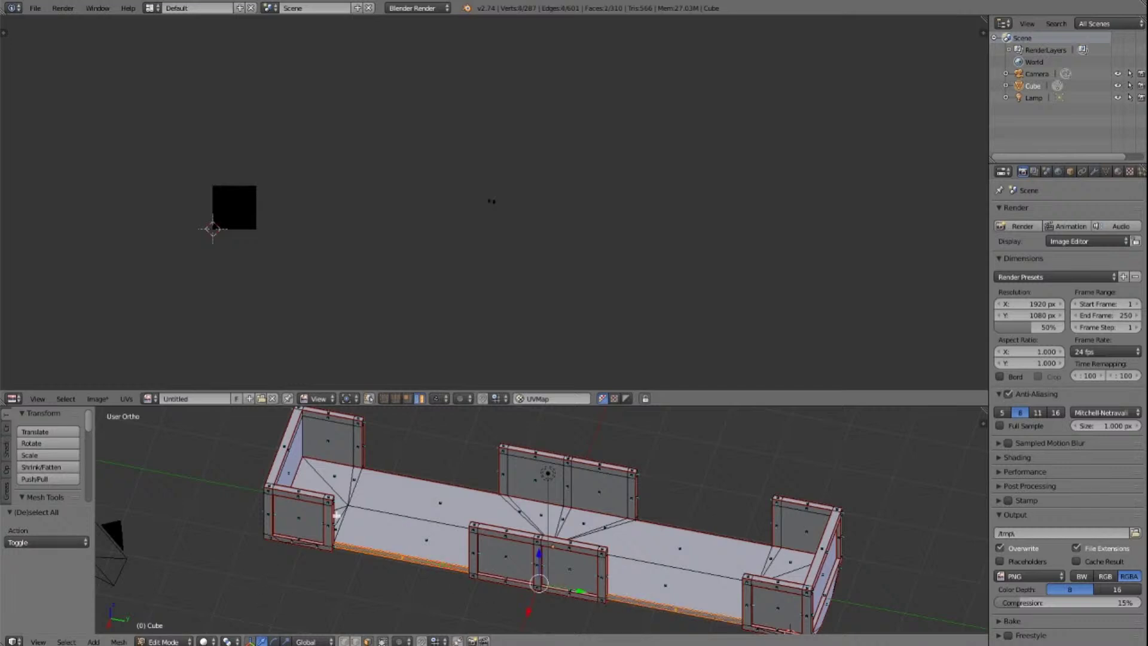
Step: Add the two matching narrow floor-edge faces on the opposite side of the vehicle to the selection
{"action": "key", "text": "KP_4"}
{"action": "key", "text": "KP_4"}
{"action": "key", "text": "KP_4"}
{"action": "key", "text": "KP_4"}
{"action": "key", "text": "KP_4"}
{"action": "key", "text": "KP_4"}
{"action": "key", "text": "KP_4"}
{"action": "key", "text": "KP_4"}
{"action": "key", "text": "KP_4"}
{"action": "key", "text": "KP_4"}
{"action": "key", "text": "KP_4"}
{"action": "key", "text": "KP_4"}
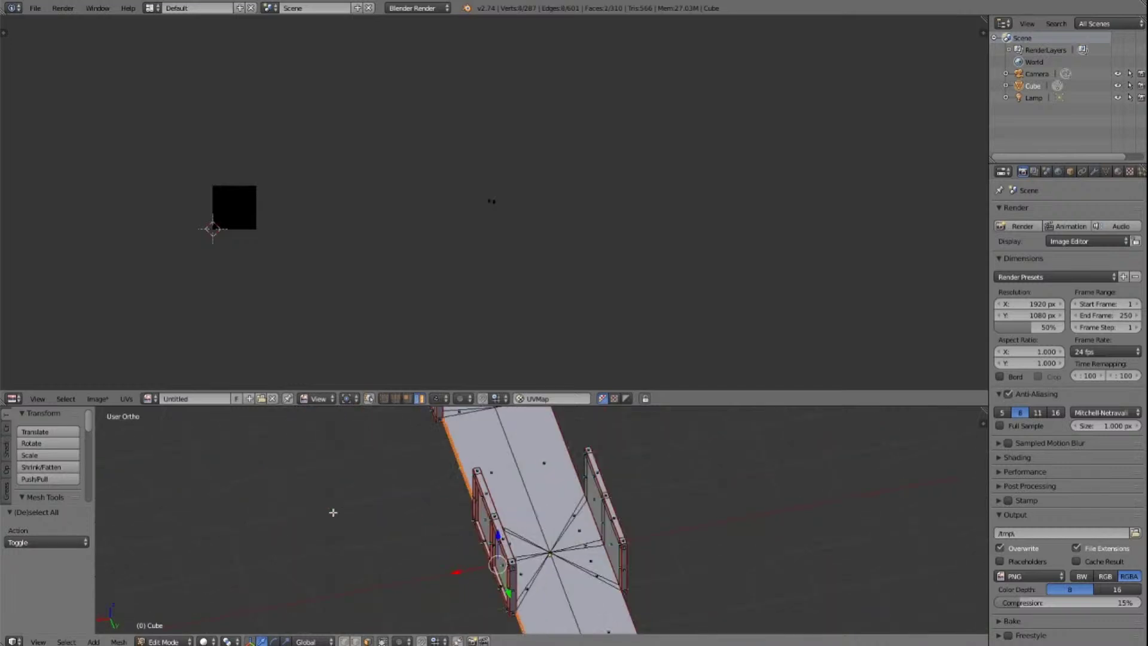
{"action": "key", "text": "KP_8"}
{"action": "key", "text": "KP_8"}
{"action": "key", "text": "KP_8"}
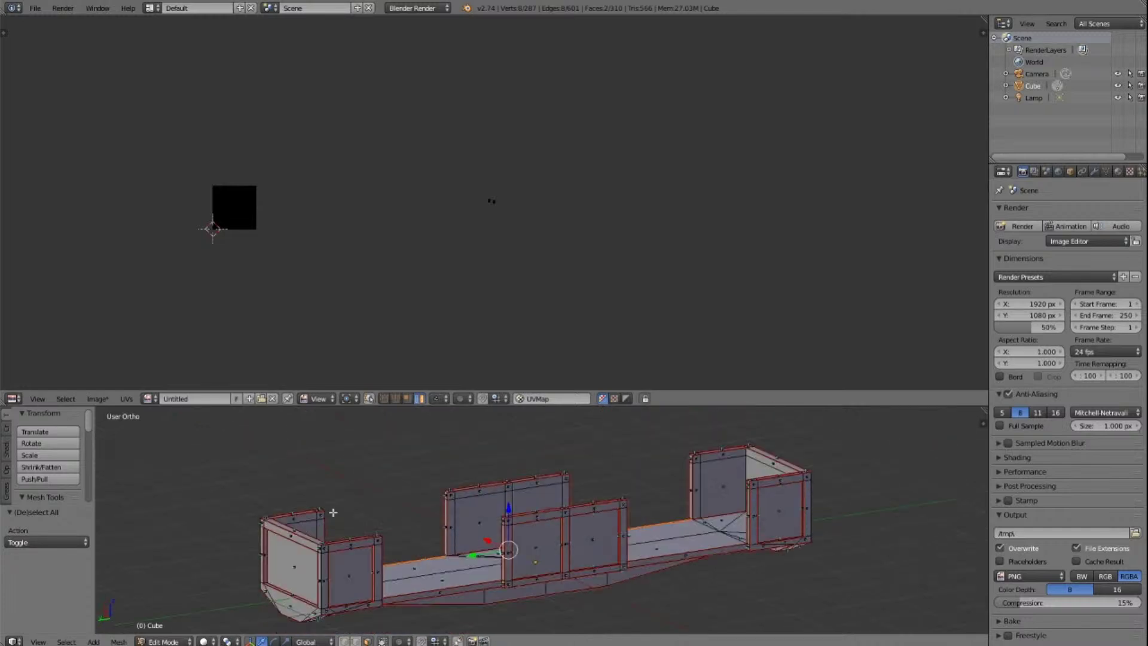
{"action": "right_click", "coordinate": [428, 596], "text": "shift"}
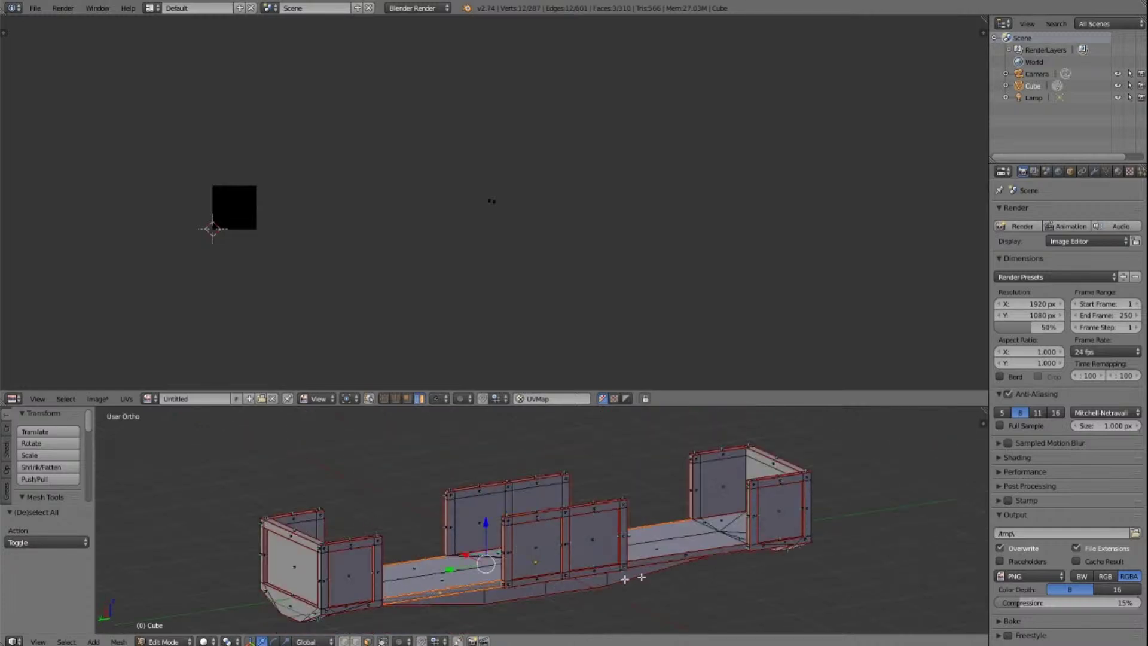
{"action": "right_click", "coordinate": [655, 565], "text": "shift"}
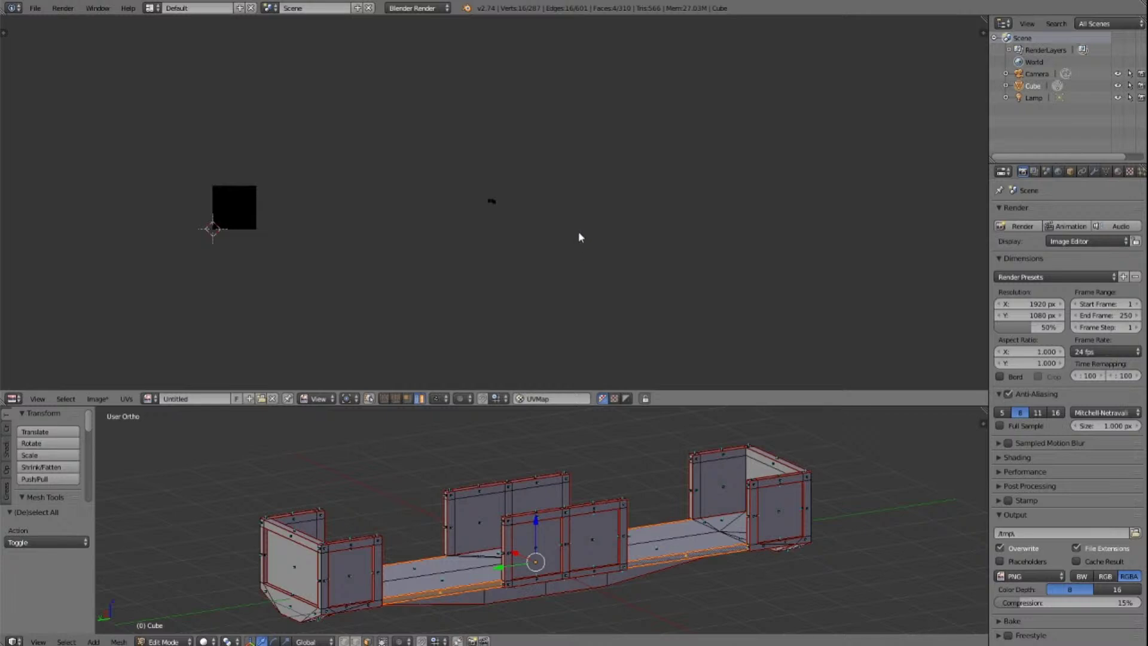
Step: Reselect the whole mesh and move the floor-edge UV islands by about X -3.695, Y 2.960, above the other placed islands
{"action": "key", "text": "a"}
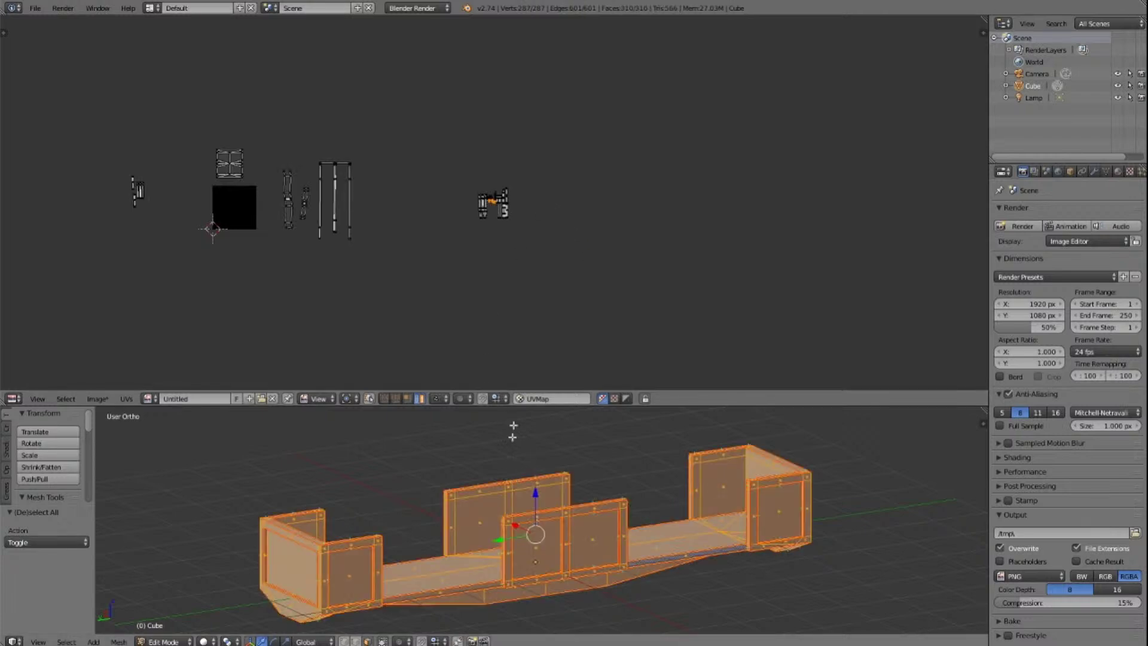
{"action": "scroll", "coordinate": [595, 159], "scroll_direction": "up", "scroll_amount": 5}
{"action": "scroll", "coordinate": [509, 188], "scroll_direction": "up", "scroll_amount": 2}
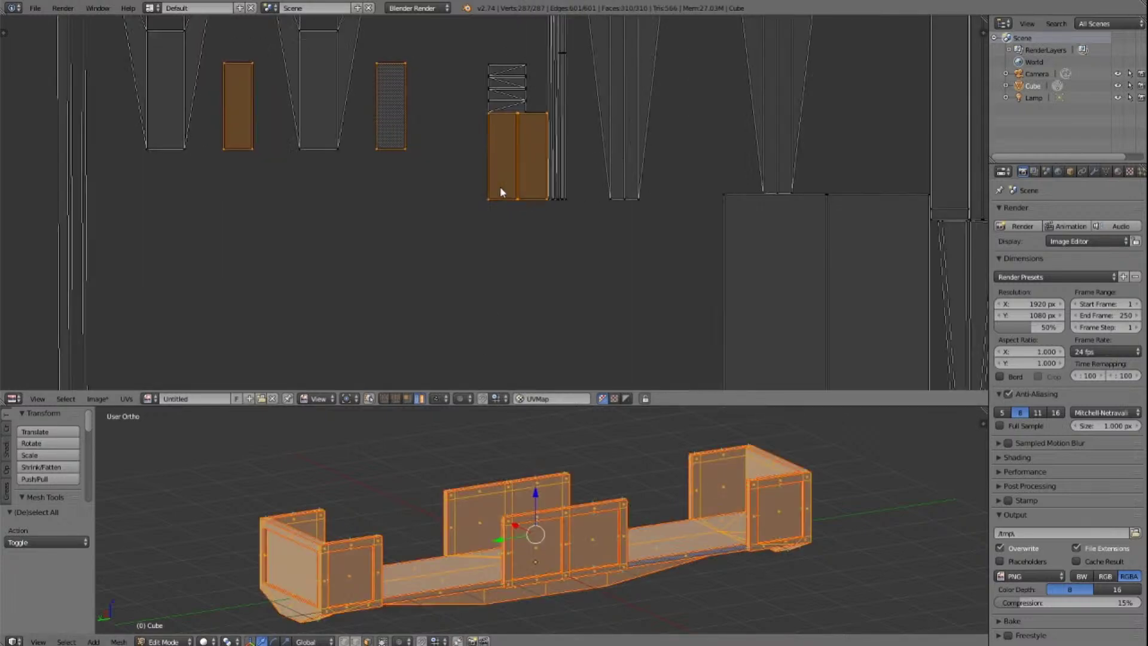
{"action": "scroll", "coordinate": [448, 145], "scroll_direction": "down", "scroll_amount": 6}
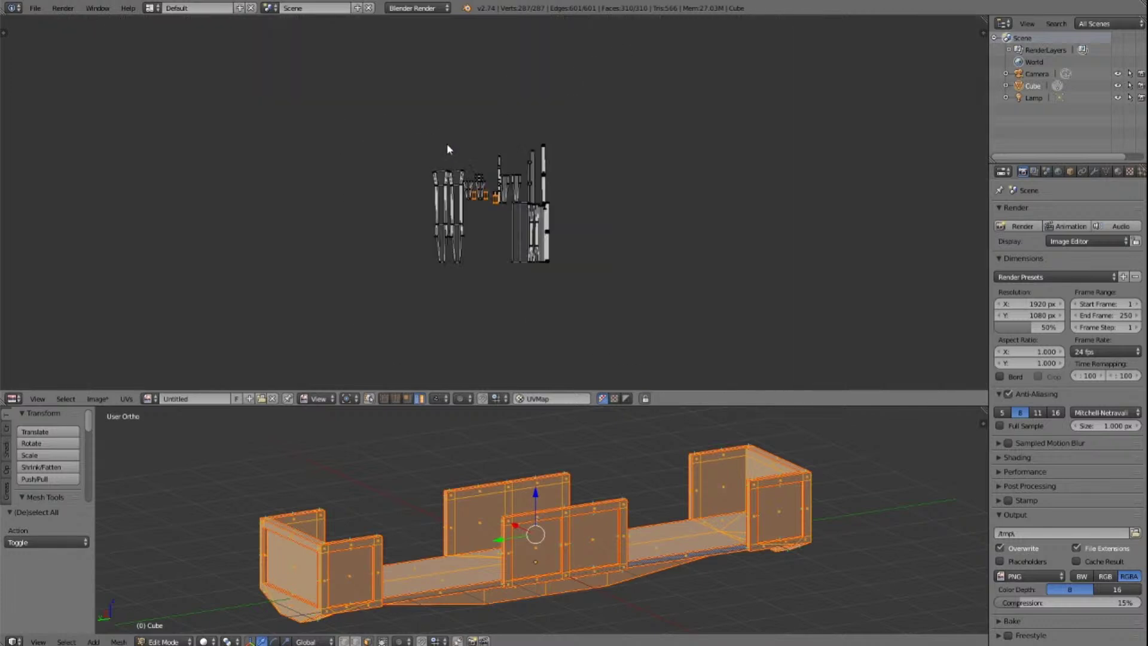
{"action": "scroll", "coordinate": [447, 145], "scroll_direction": "down", "scroll_amount": 4}
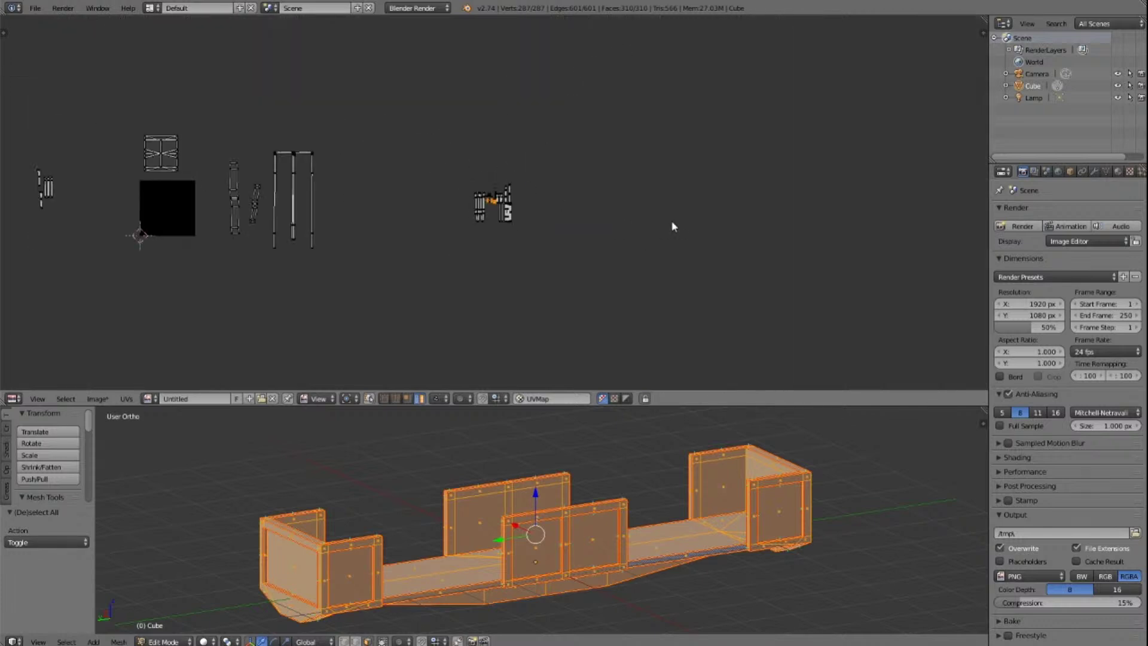
{"action": "key", "text": "g"}
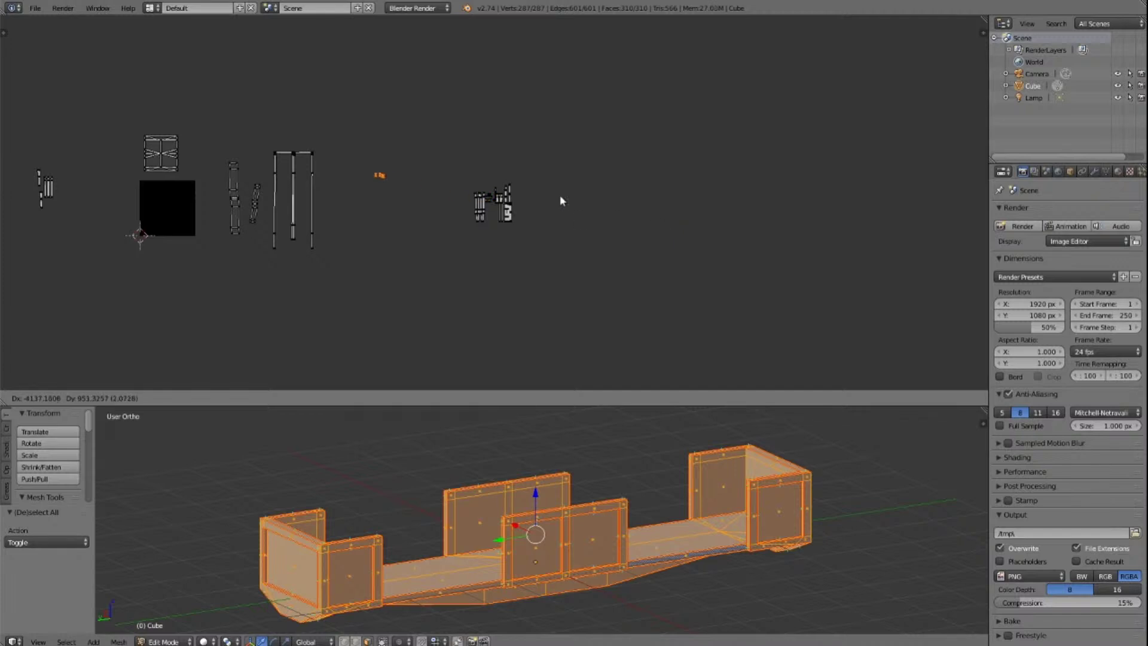
{"action": "left_click", "coordinate": [467, 58]}
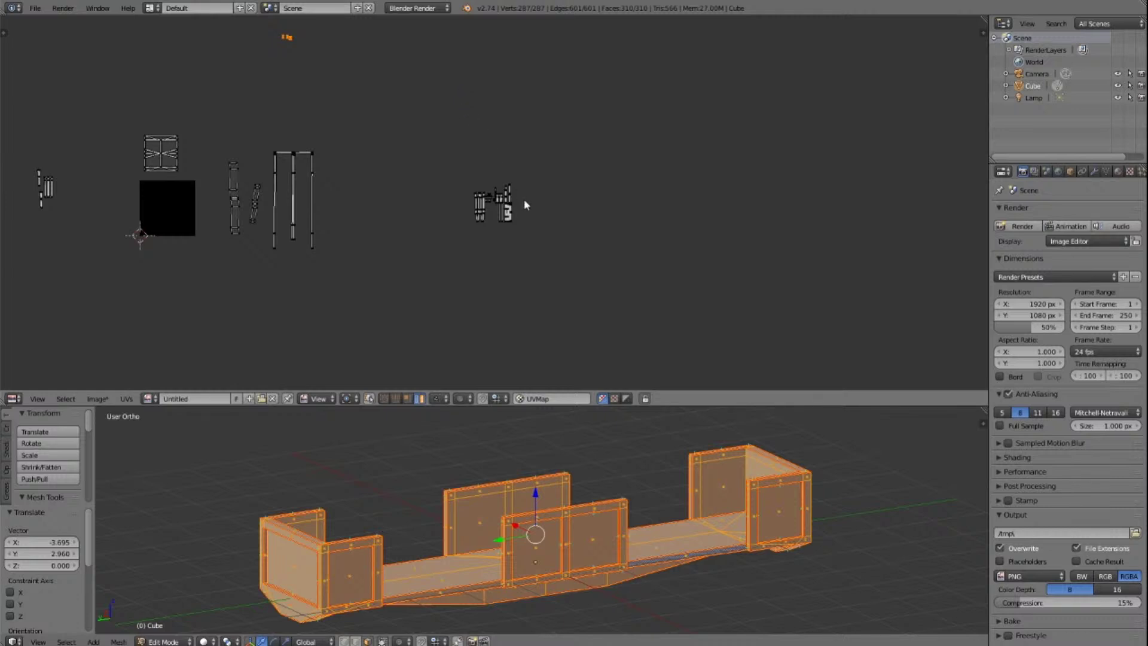
Step: Clear the UV and mesh selections and select the four outer inset panel faces along the near side walls
{"action": "key", "text": "a"}
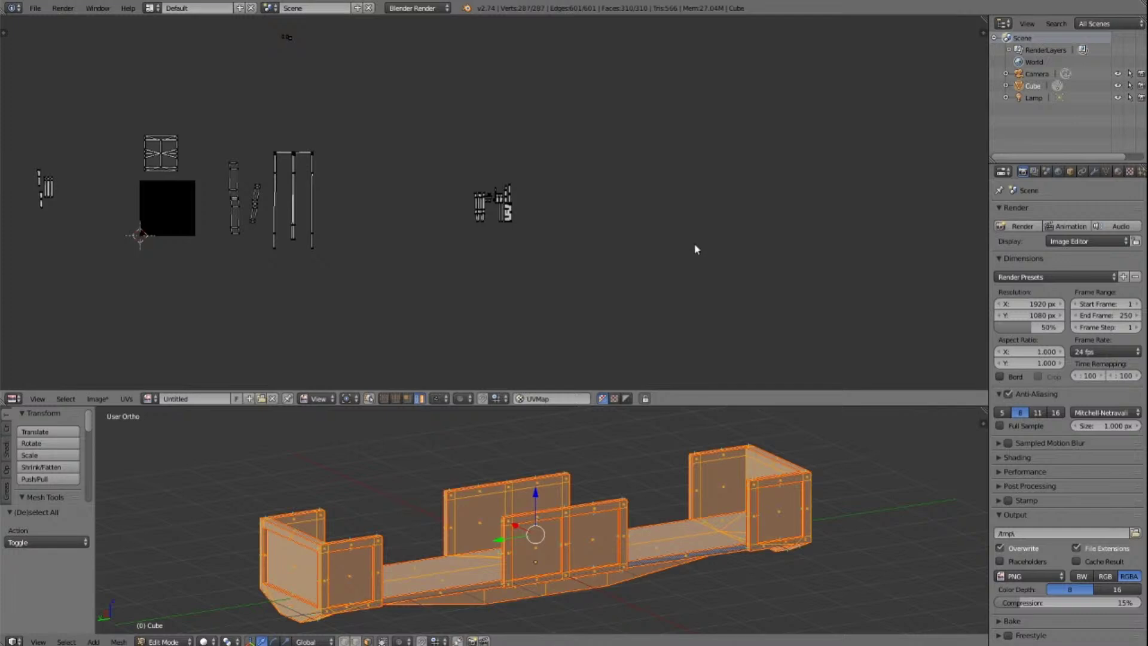
{"action": "key", "text": "a"}
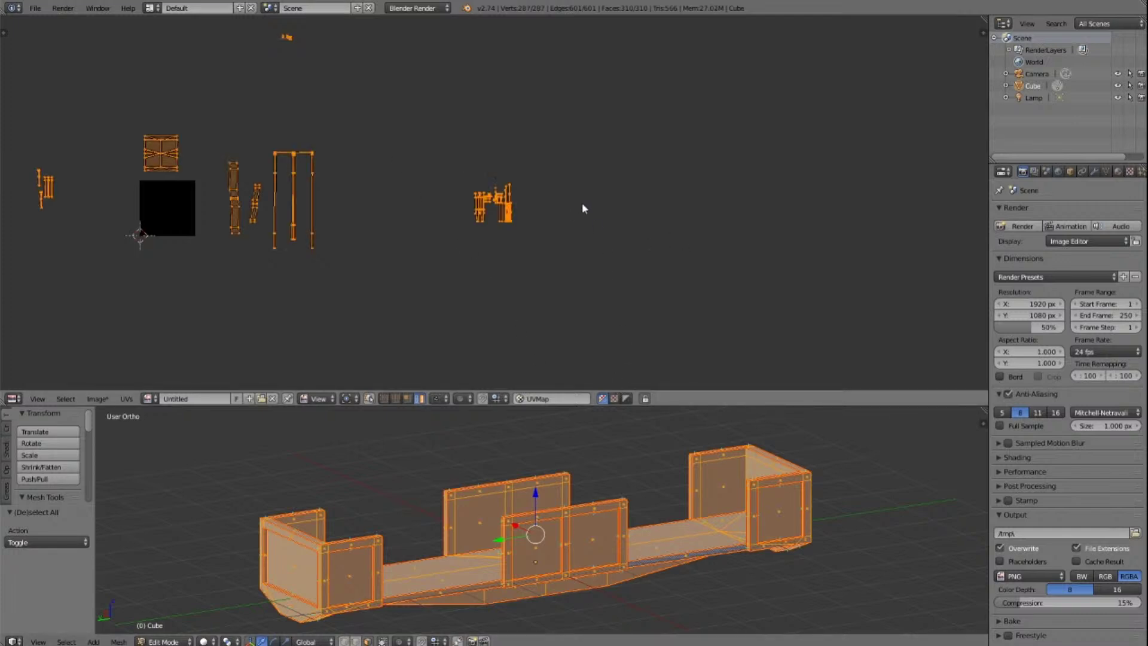
{"action": "key", "text": "a"}
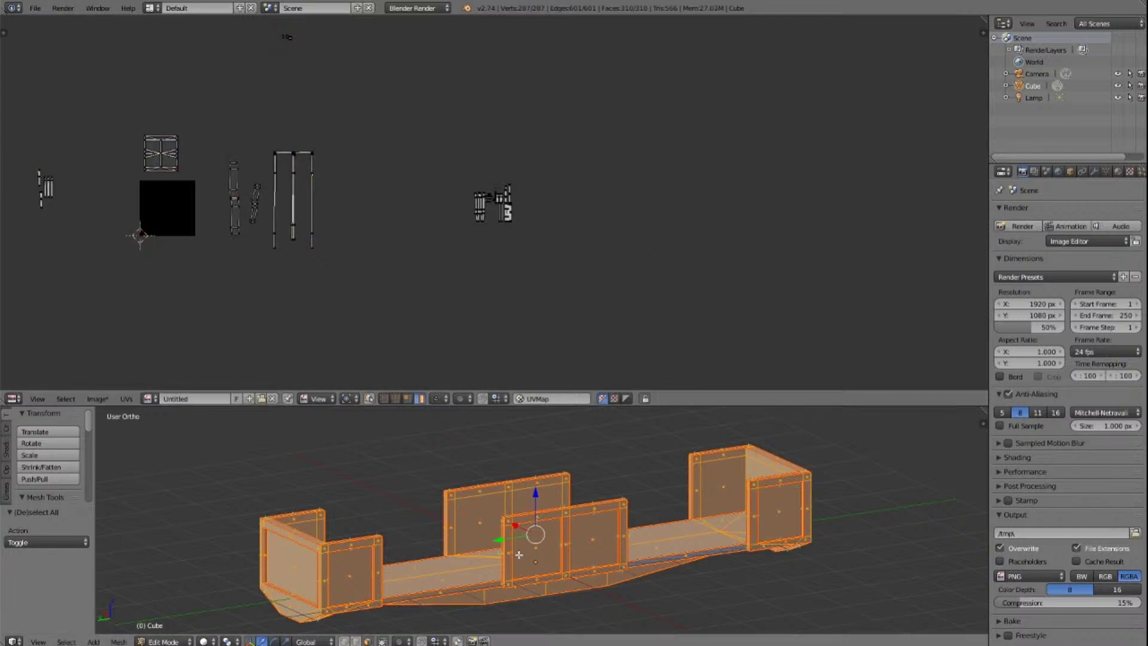
{"action": "key", "text": "a"}
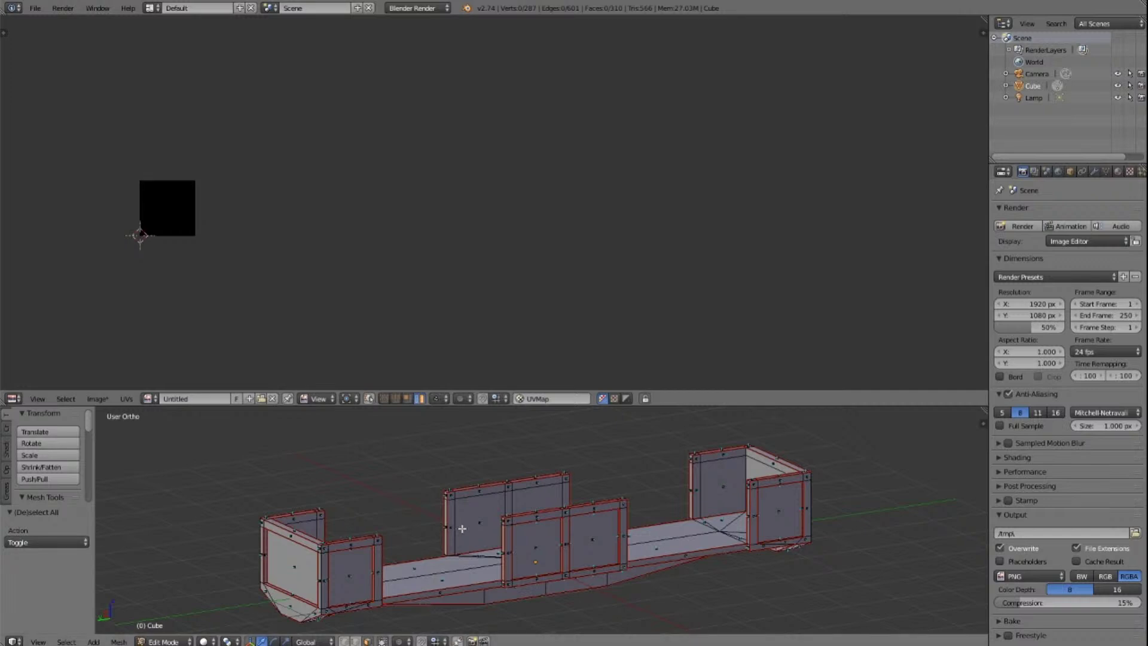
{"action": "right_click", "coordinate": [351, 574]}
{"action": "right_click", "coordinate": [548, 541], "text": "shift"}
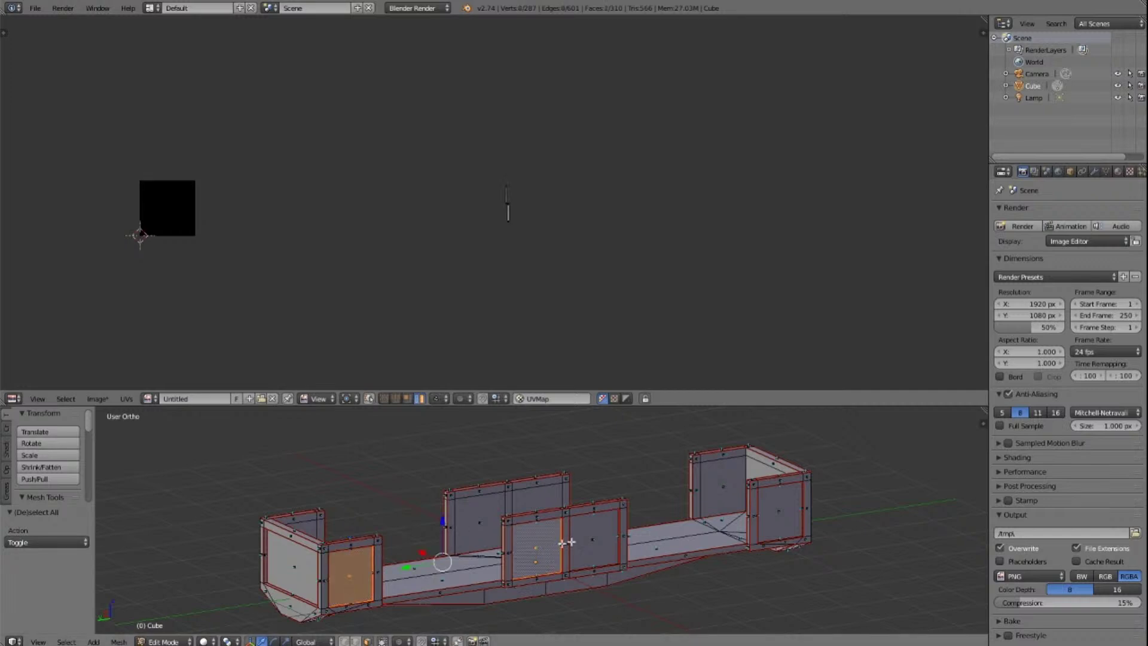
{"action": "right_click", "coordinate": [607, 540], "text": "shift"}
{"action": "right_click", "coordinate": [777, 514], "text": "shift"}
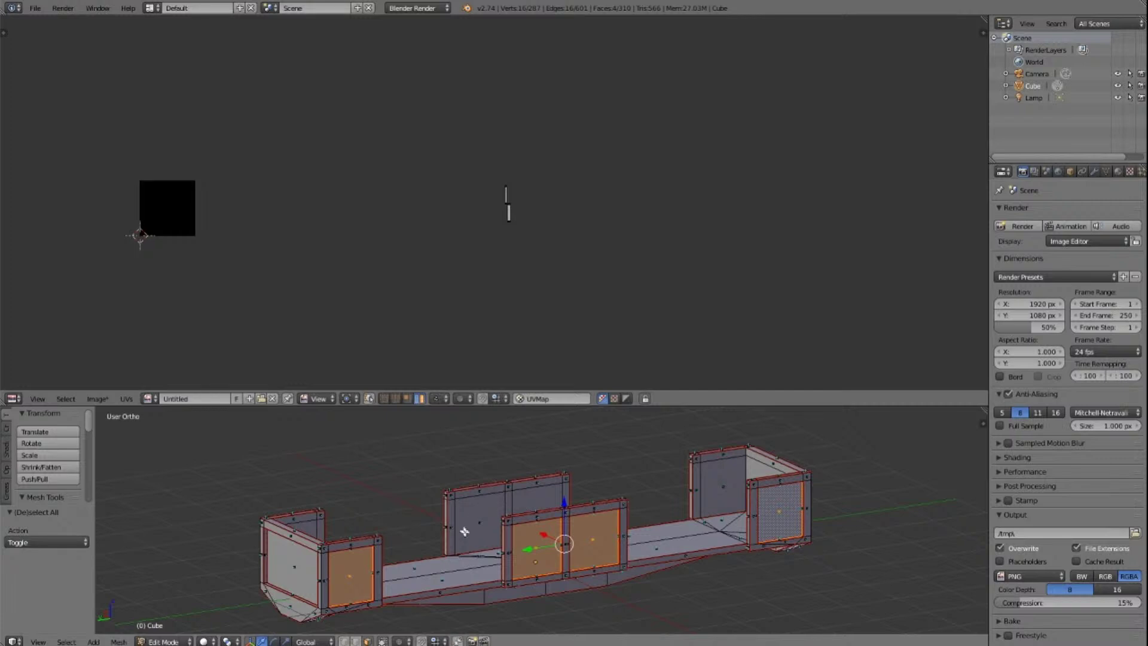
Step: Add the four outer inset panel faces on the opposite side walls to the selection
{"action": "key", "text": "KP_4"}
{"action": "key", "text": "KP_4"}
{"action": "key", "text": "KP_4"}
{"action": "key", "text": "KP_4"}
{"action": "key", "text": "KP_4"}
{"action": "key", "text": "KP_4"}
{"action": "key", "text": "KP_4"}
{"action": "key", "text": "KP_4"}
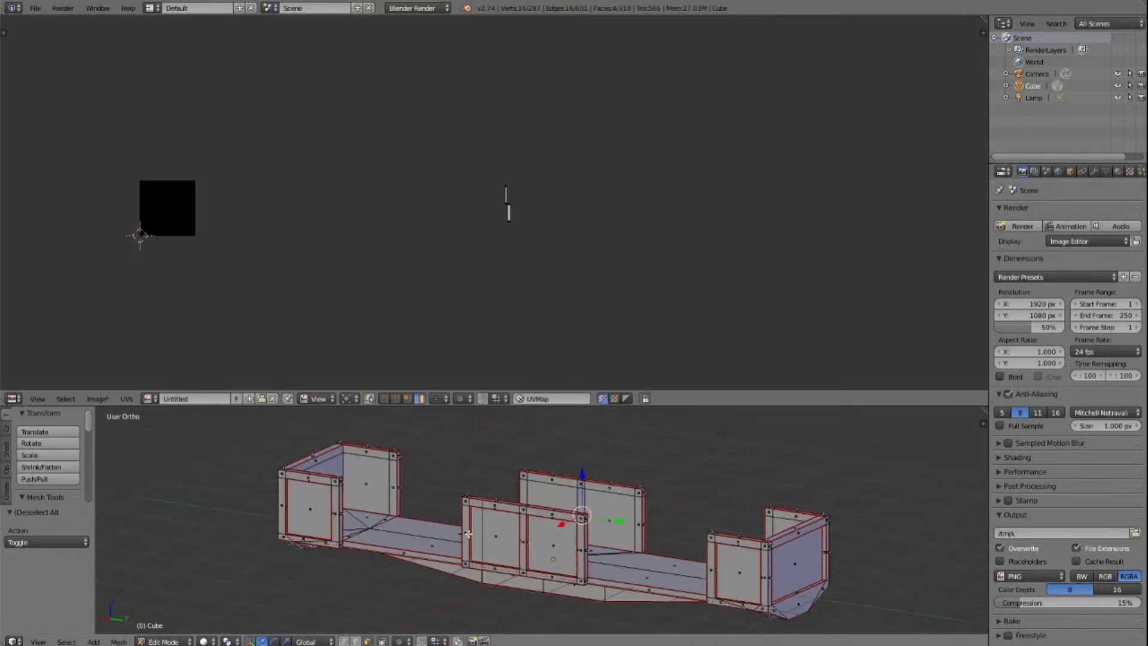
{"action": "right_click", "coordinate": [316, 510], "text": "shift"}
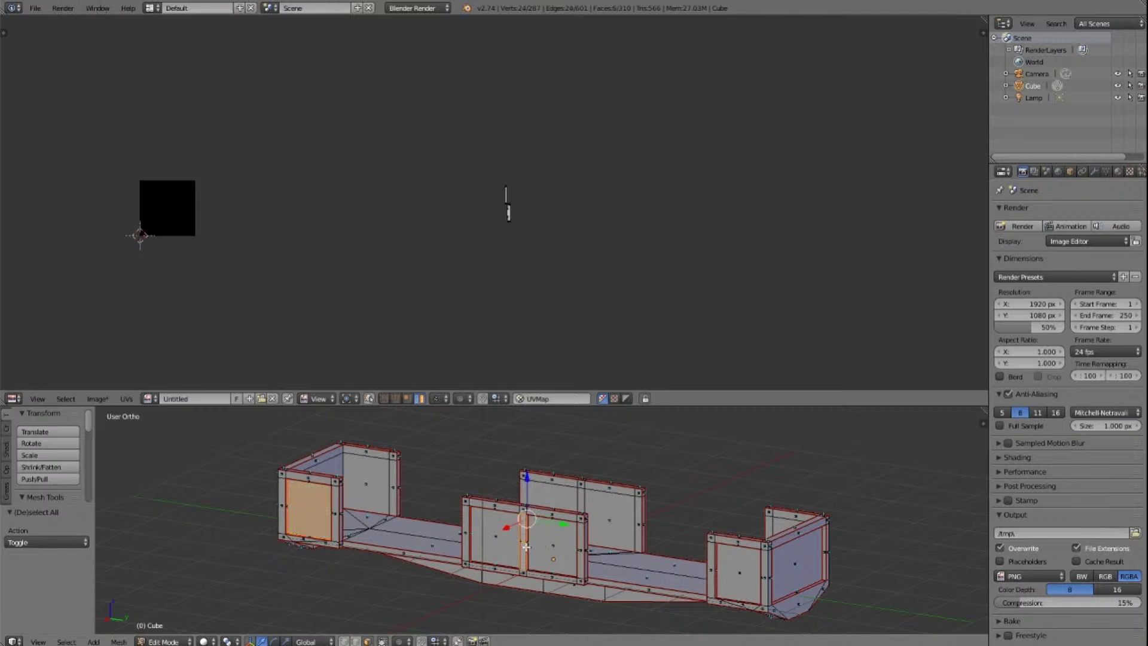
{"action": "right_click", "coordinate": [501, 549], "text": "shift"}
{"action": "right_click", "coordinate": [567, 551], "text": "shift"}
{"action": "right_click", "coordinate": [734, 571], "text": "shift"}
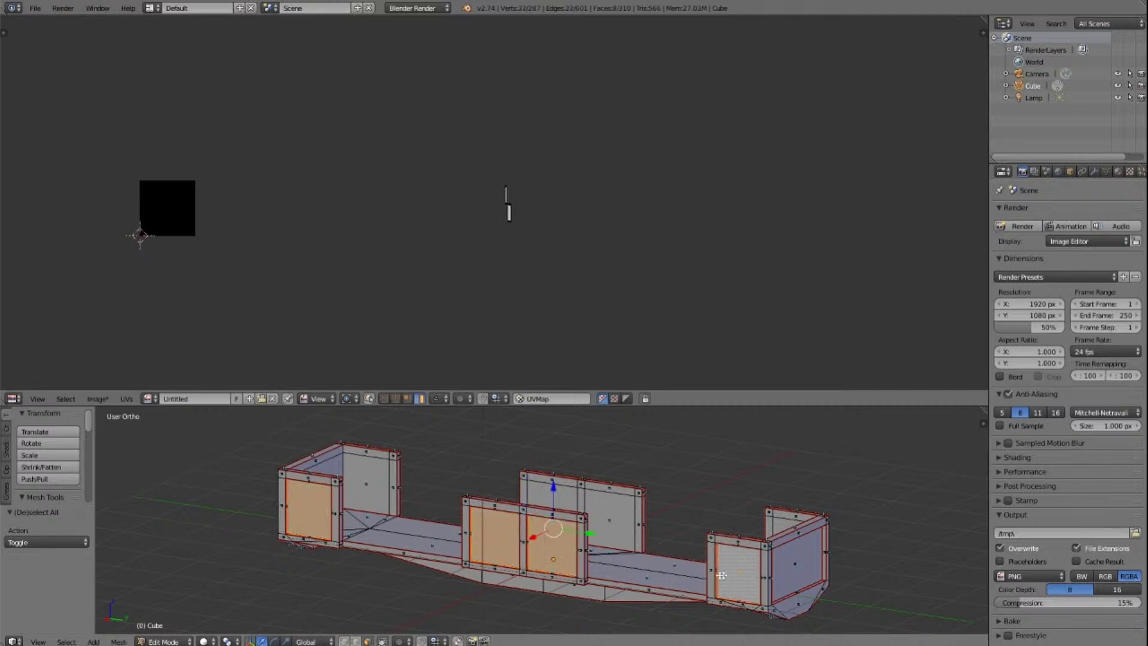
Step: Select the eight side-wall panels' UVs and reselect the whole mesh so those islands stay picked in the UV layout
{"action": "key", "text": "a"}
{"action": "scroll", "coordinate": [556, 180], "scroll_direction": "down", "scroll_amount": 8}
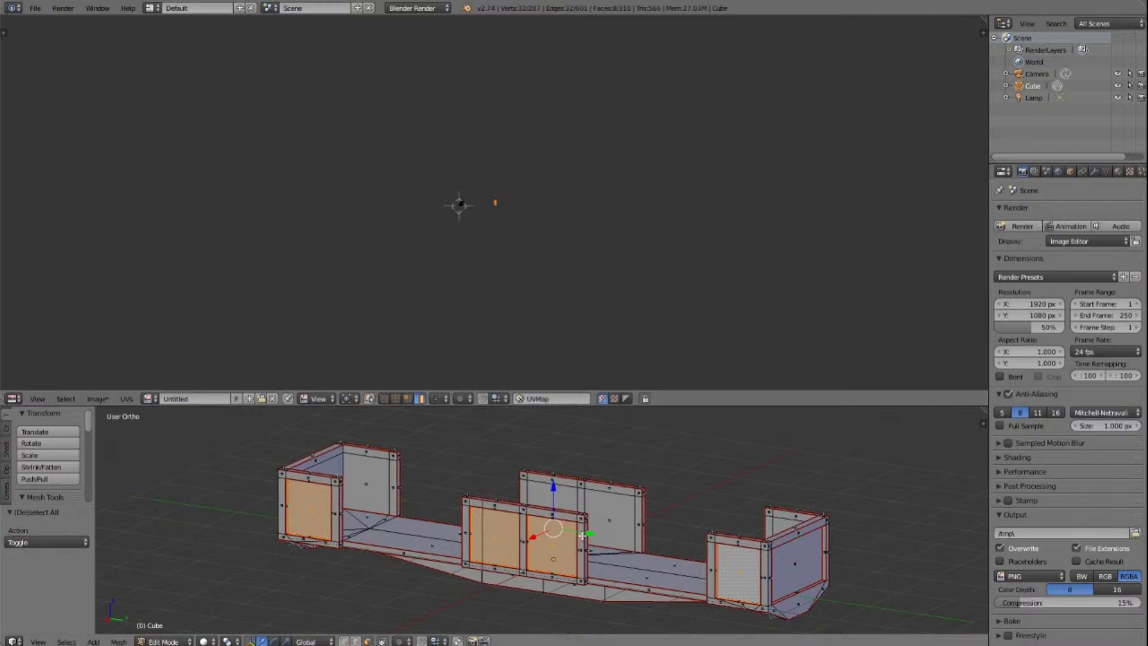
{"action": "key", "text": "a"}
{"action": "key", "text": "a"}
{"action": "scroll", "coordinate": [539, 180], "scroll_direction": "up", "scroll_amount": 10}
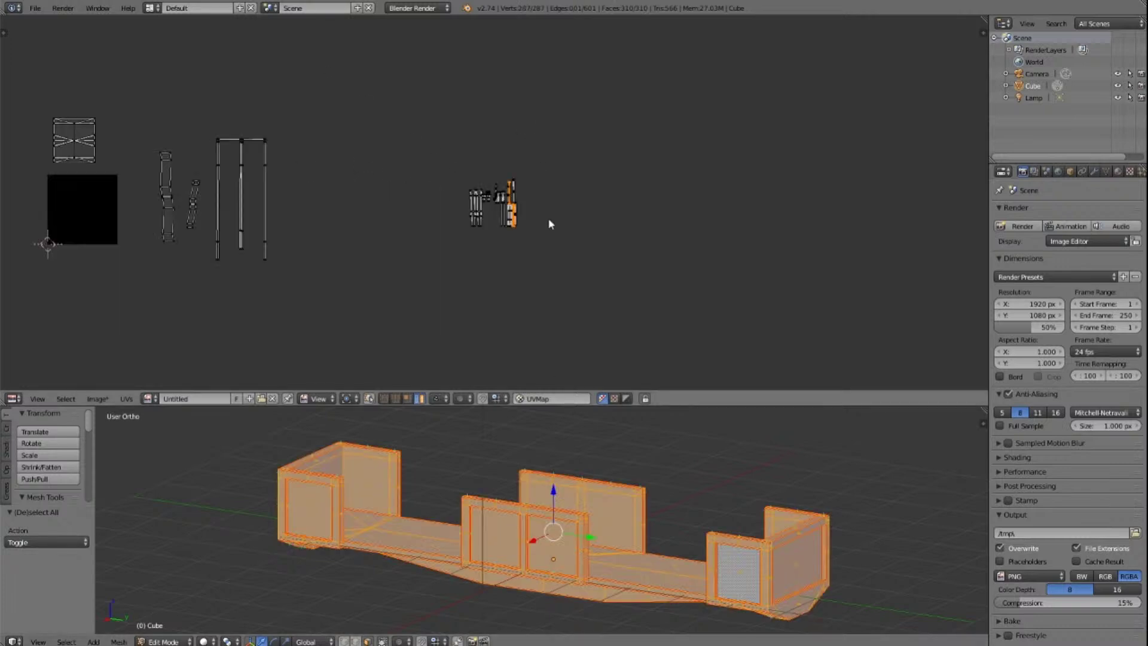
Step: Move the eight side-wall panel UV islands by about X -6.285, Y -1.801, below the image square, and clear the selections
{"action": "key", "text": "g"}
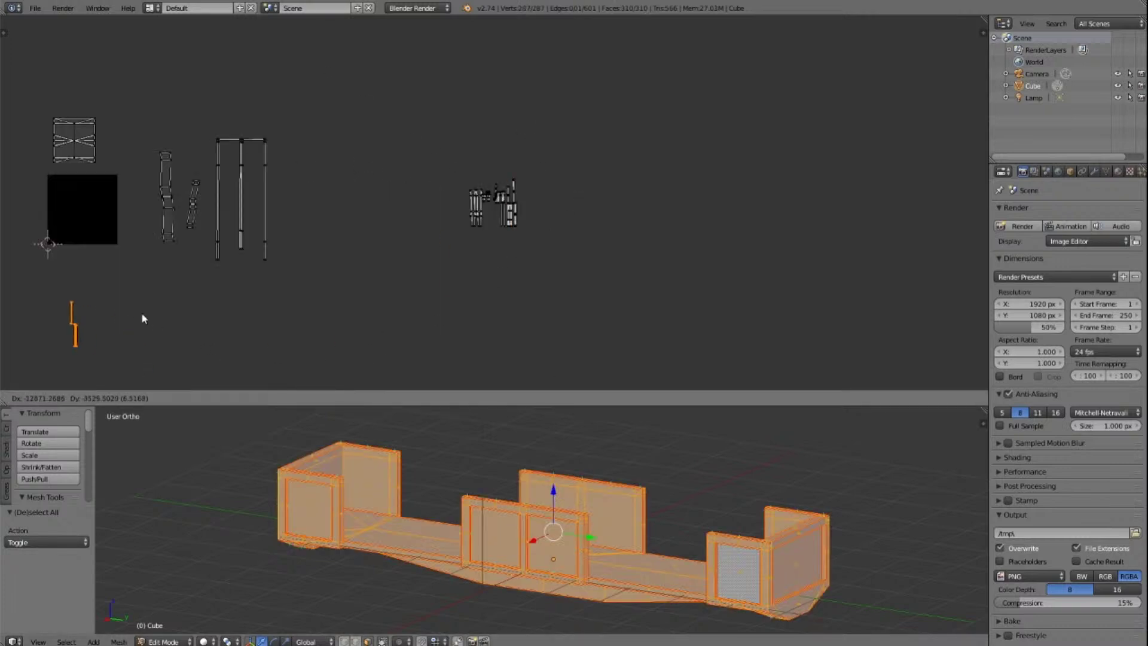
{"action": "left_click", "coordinate": [141, 319]}
{"action": "scroll", "coordinate": [310, 315], "scroll_direction": "down", "scroll_amount": 5}
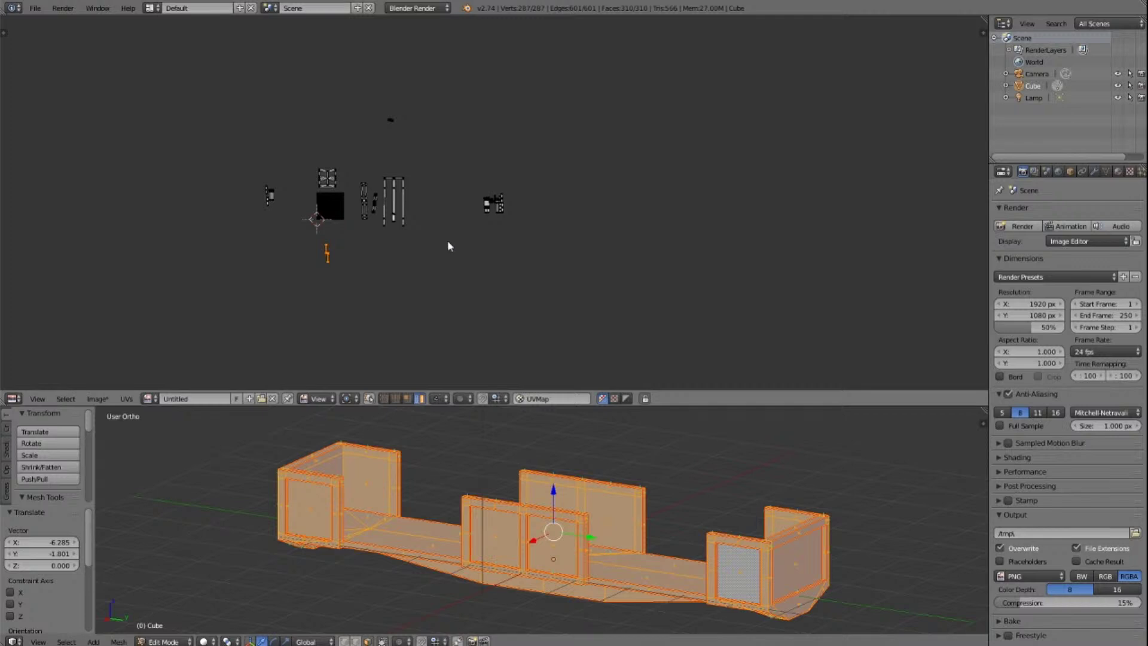
{"action": "key", "text": "a"}
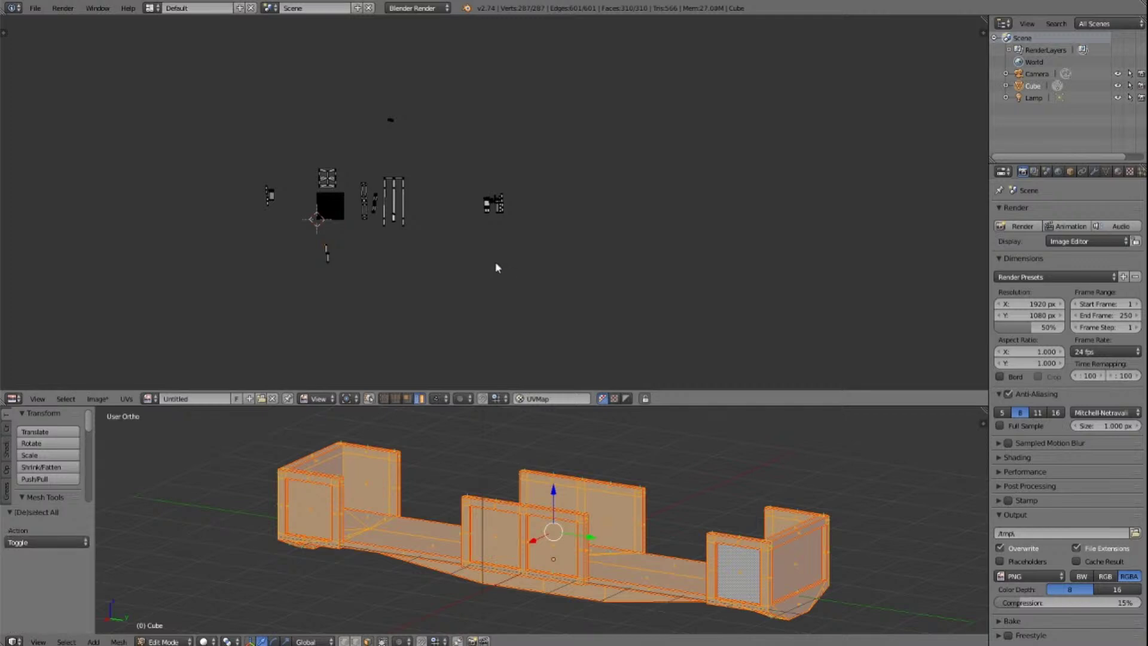
{"action": "key", "text": "a"}
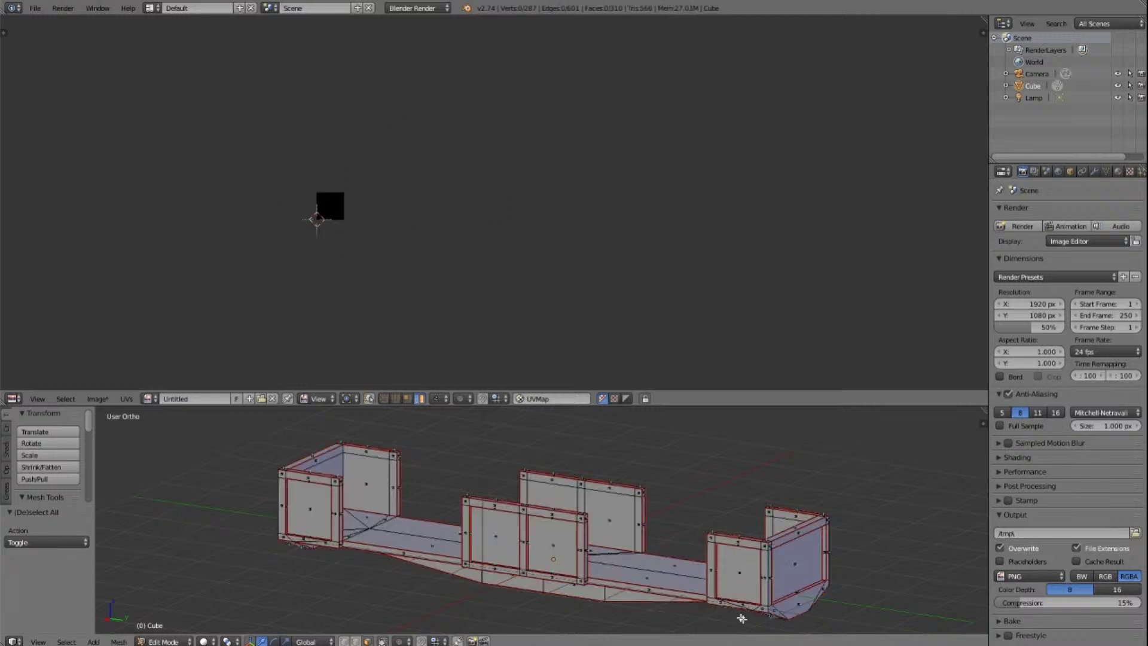
Step: Select the outer inset panel faces on both end walls, pick their UVs, and reselect the whole mesh
{"action": "right_click", "coordinate": [791, 580]}
{"action": "middle_click_drag", "start_coordinate": [791, 580], "coordinate": [802, 568]}
{"action": "right_click", "coordinate": [367, 580], "text": "shift"}
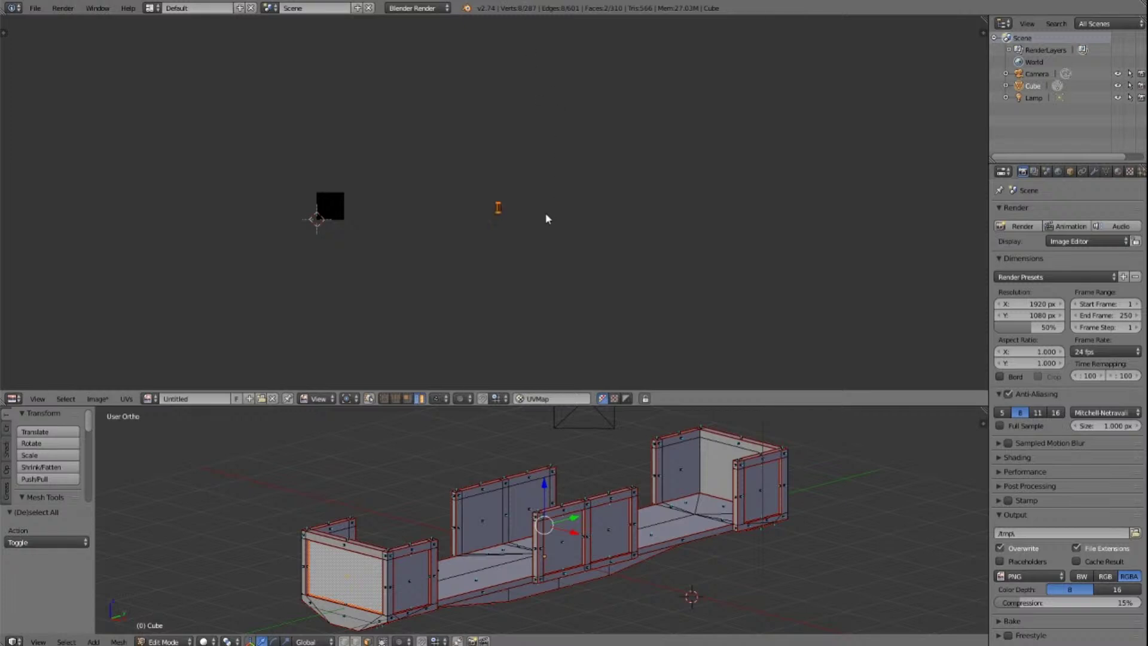
{"action": "key", "text": "a"}
{"action": "key", "text": "a"}
{"action": "scroll", "coordinate": [544, 245], "scroll_direction": "down", "scroll_amount": 3}
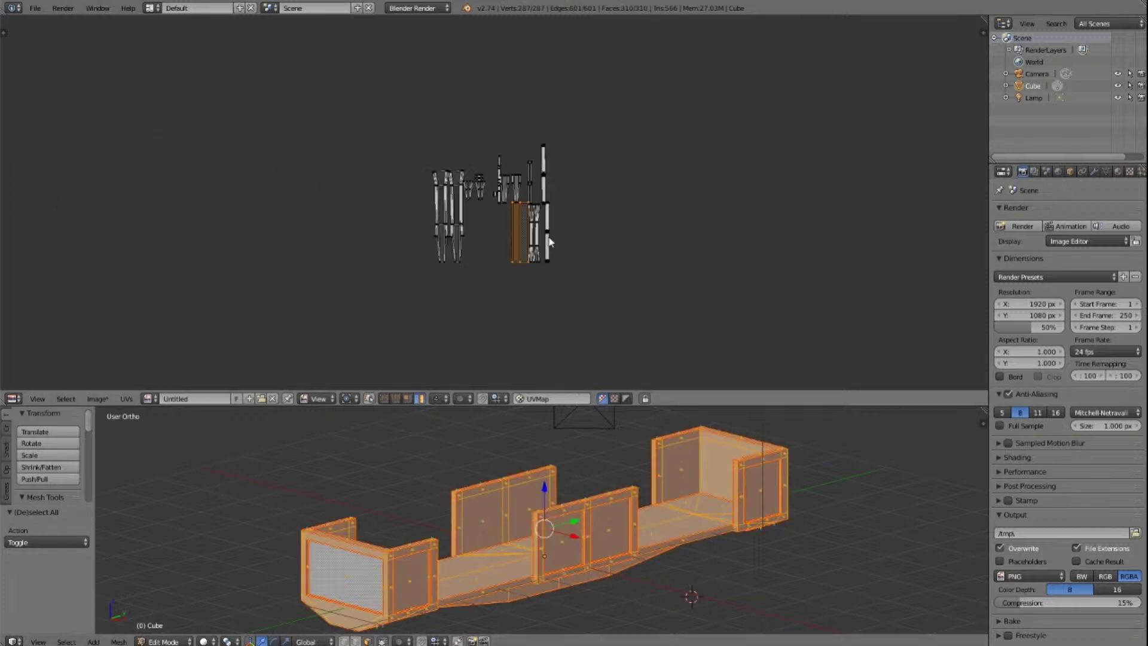
Step: Move the two end-wall panel UV islands by about X -6.208, Y -3.395, beneath the side-wall panel islands
{"action": "scroll", "coordinate": [549, 243], "scroll_direction": "up", "scroll_amount": 5}
{"action": "scroll", "coordinate": [551, 250], "scroll_direction": "down", "scroll_amount": 5}
{"action": "scroll", "coordinate": [548, 261], "scroll_direction": "down", "scroll_amount": 3}
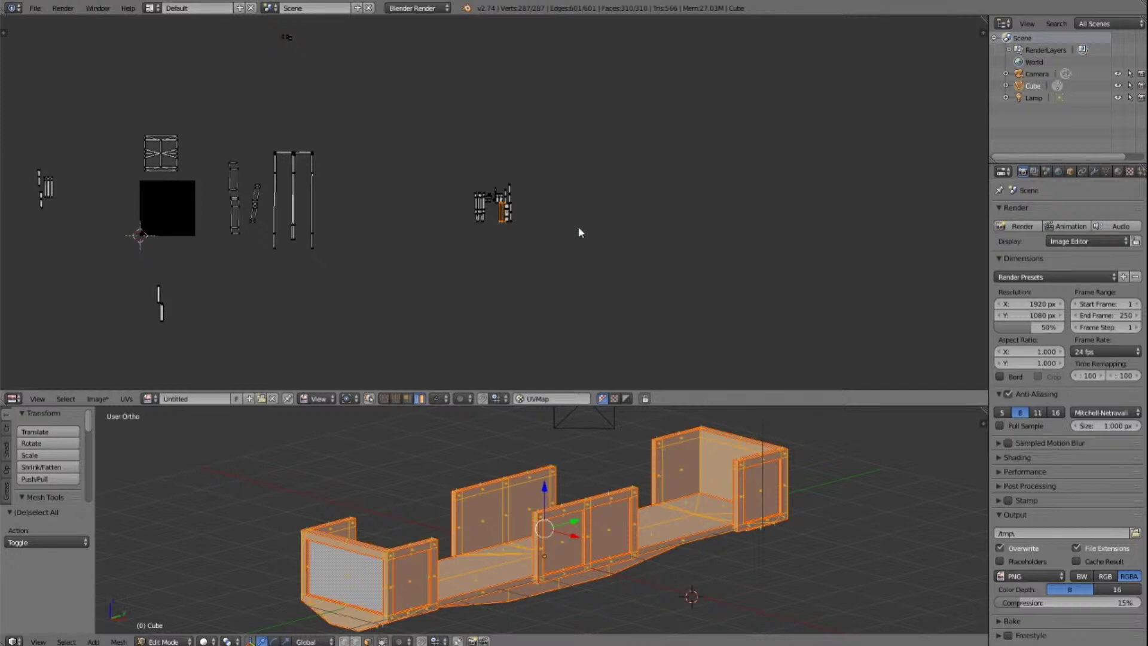
{"action": "scroll", "coordinate": [583, 226], "scroll_direction": "down", "scroll_amount": 1}
{"action": "key", "text": "g"}
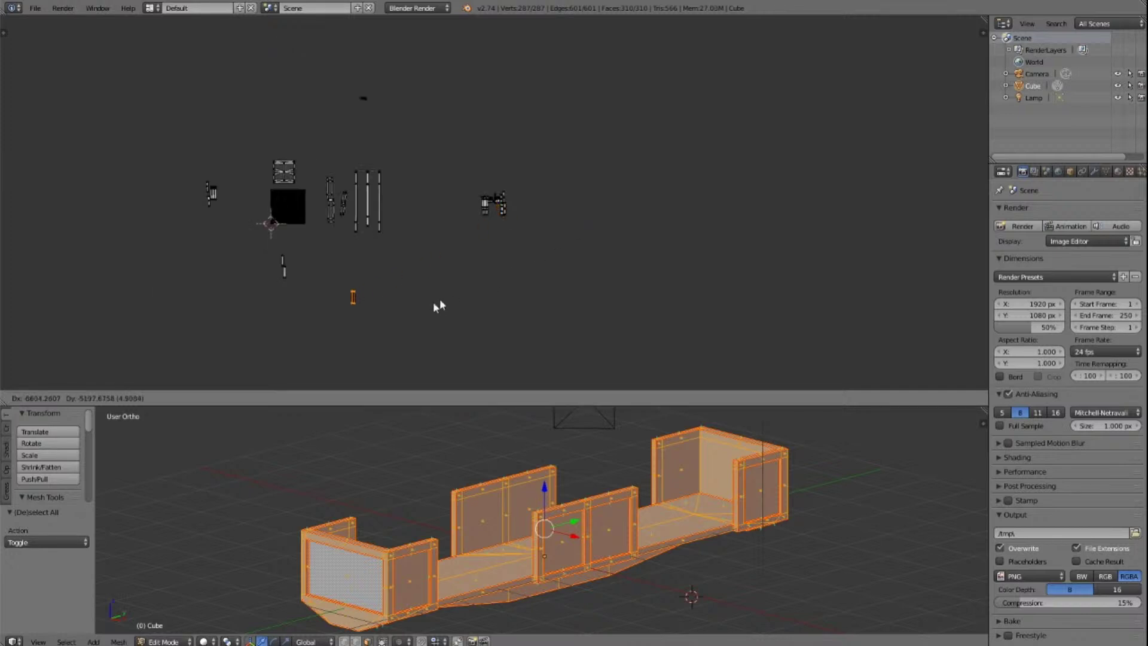
{"action": "left_click", "coordinate": [367, 333]}
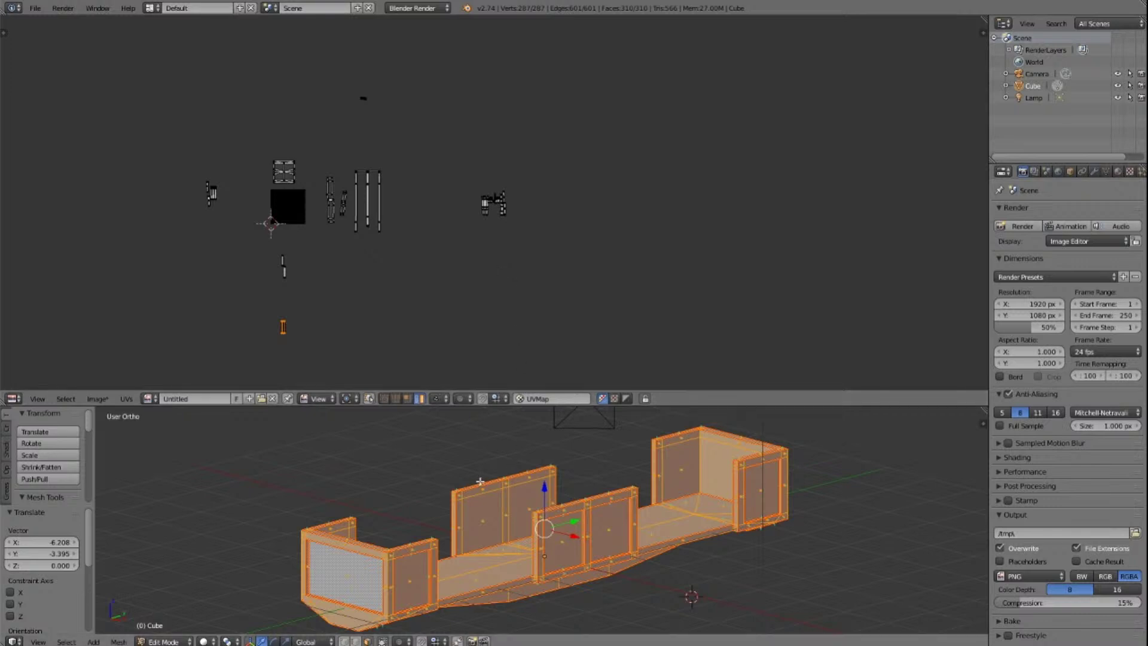
Step: View the mesh from below, select the end wall's outer top frame face, and reselect the whole mesh
{"action": "key", "text": "KP_2"}
{"action": "key", "text": "KP_2"}
{"action": "key", "text": "KP_2"}
{"action": "key", "text": "KP_2"}
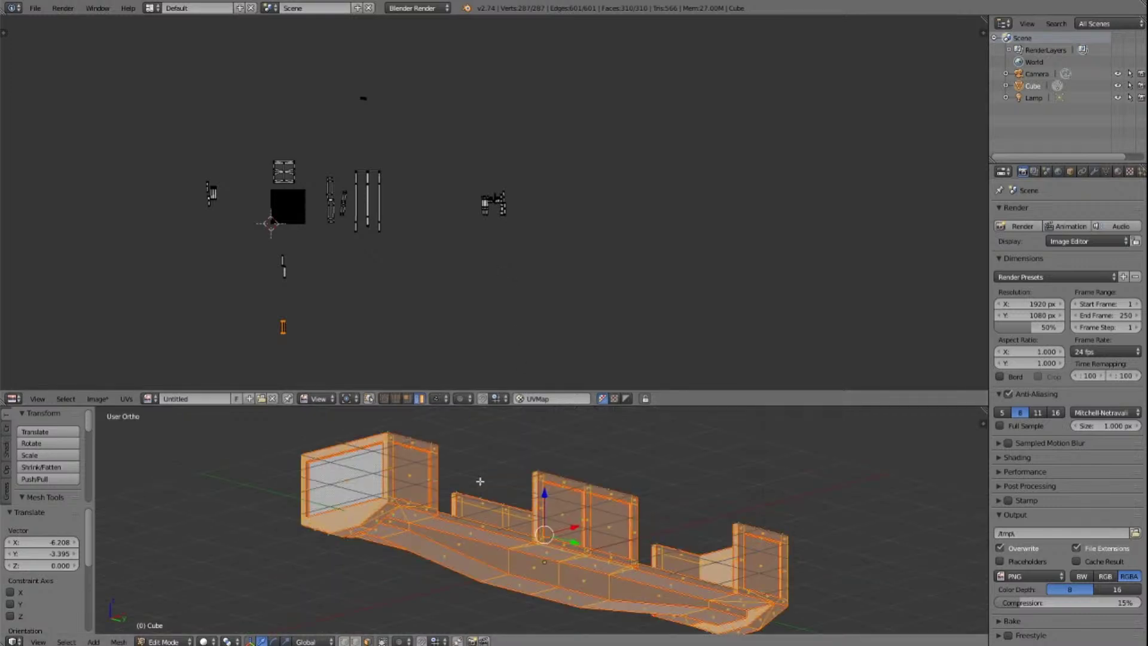
{"action": "key", "text": "a"}
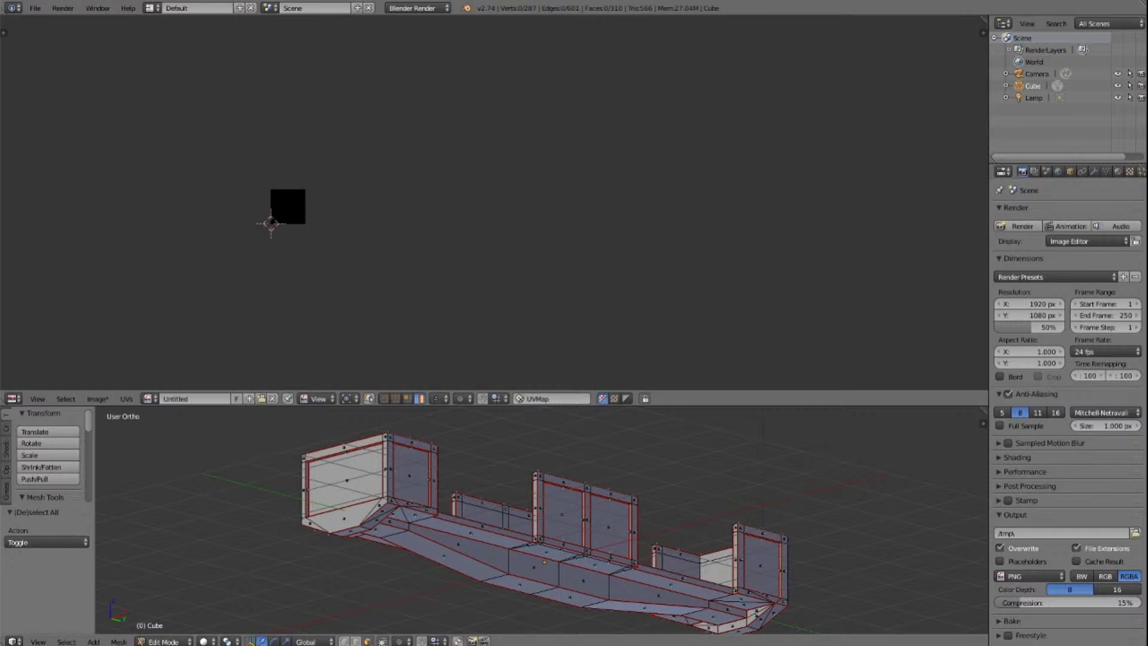
{"action": "right_click", "coordinate": [341, 449]}
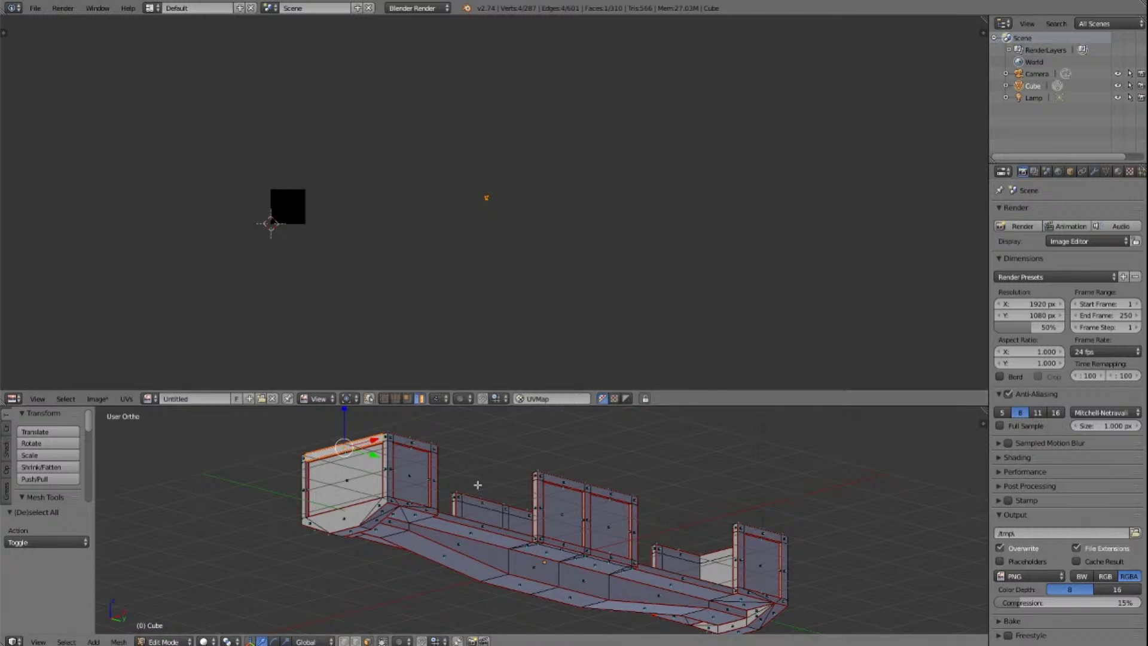
{"action": "key", "text": "a"}
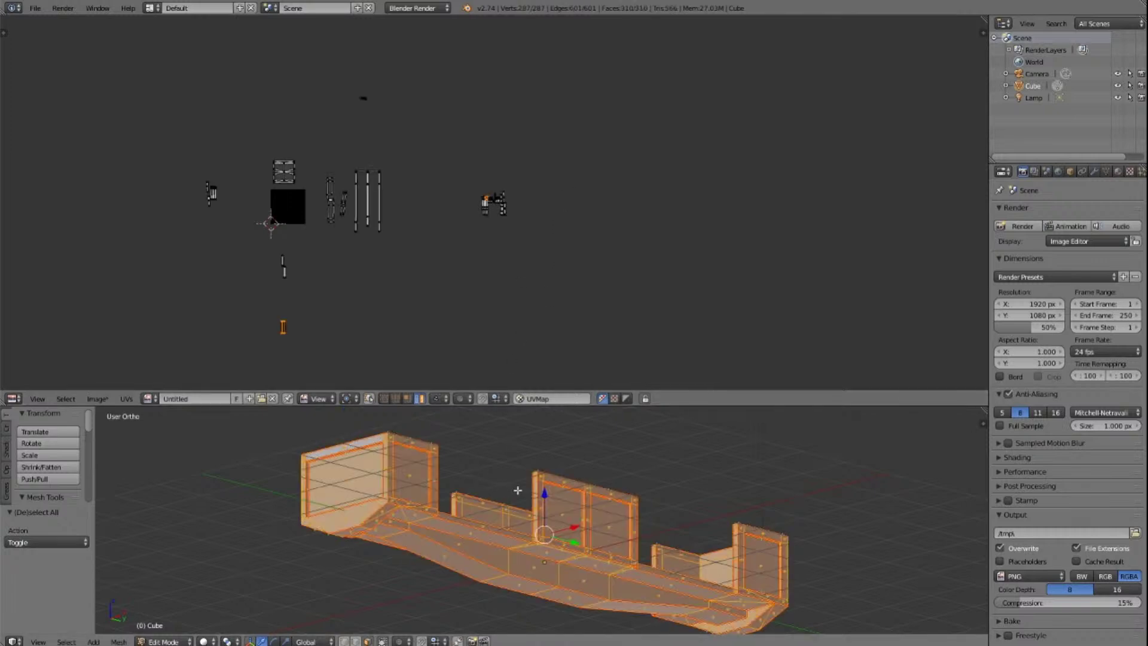
{"action": "key", "text": "a"}
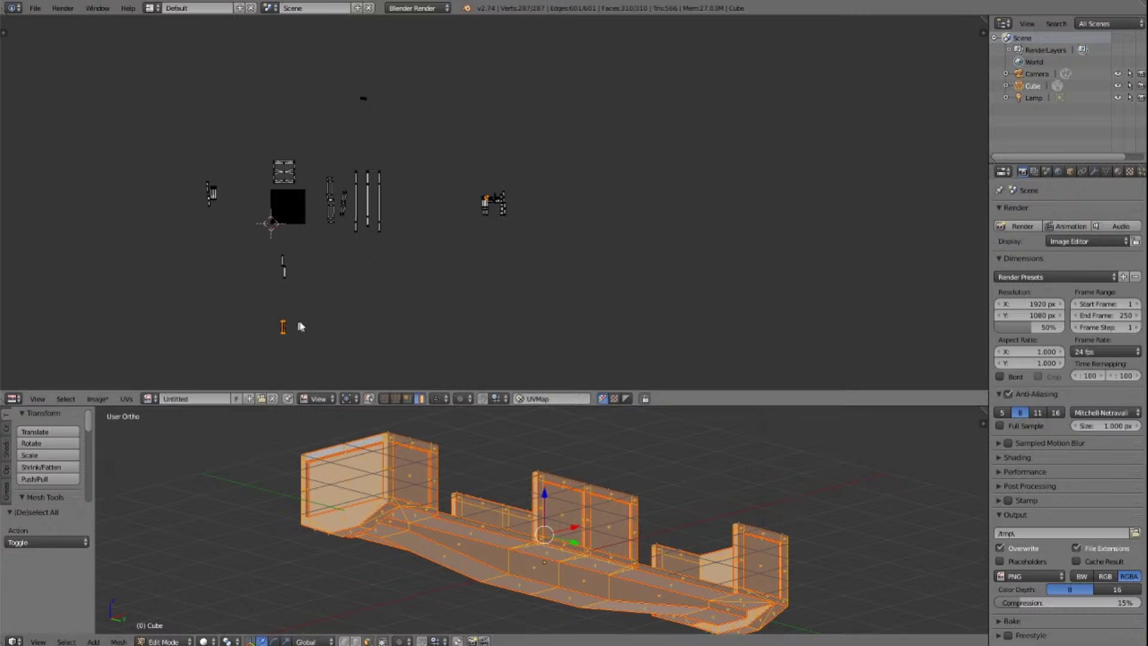
Step: Isolate the end wall's top frame face in the UV layout and try moving it by about X -8.060, Y -1.835
{"action": "key", "text": "a"}
{"action": "right_click", "coordinate": [367, 445]}
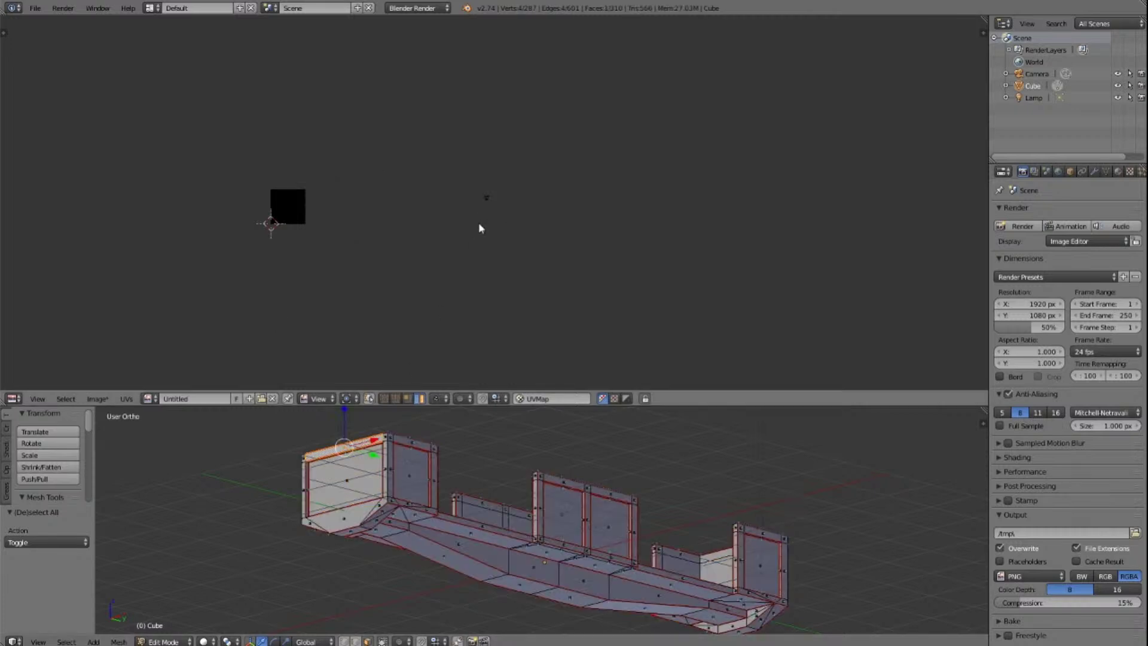
{"action": "key", "text": "a"}
{"action": "key", "text": "a"}
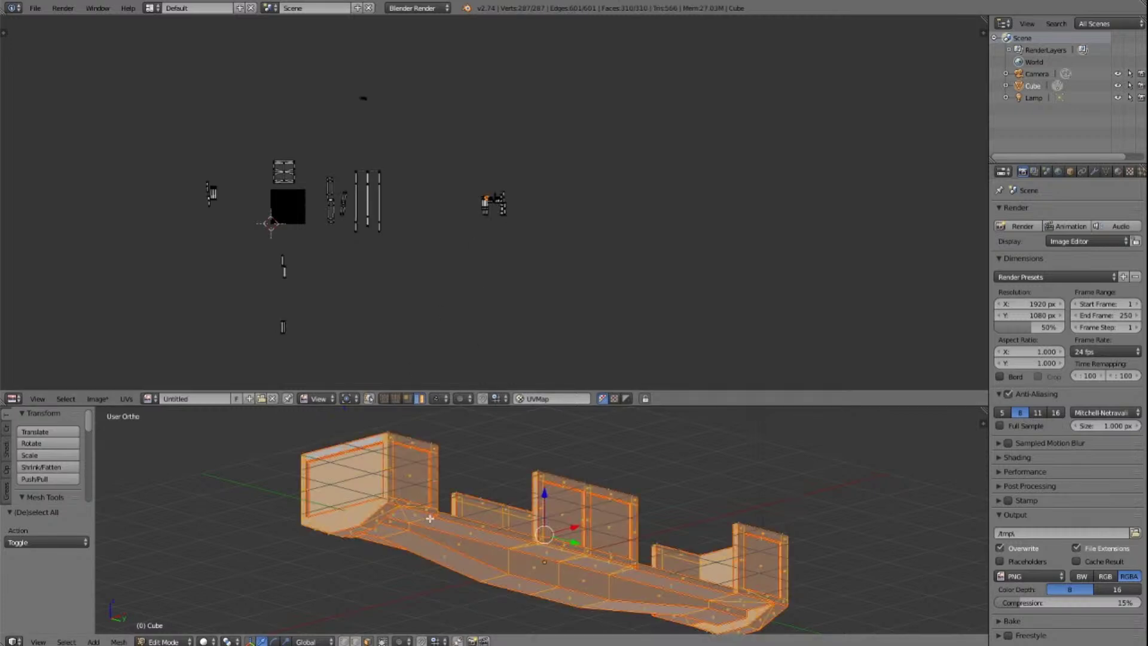
{"action": "key", "text": "g"}
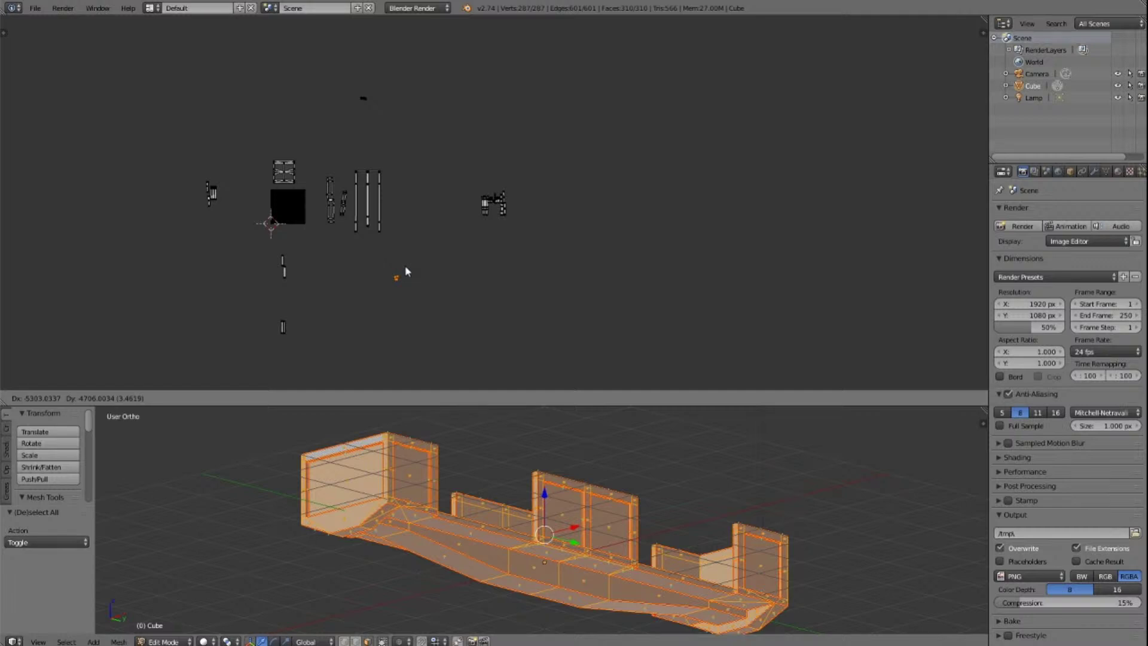
{"action": "left_click", "coordinate": [214, 248]}
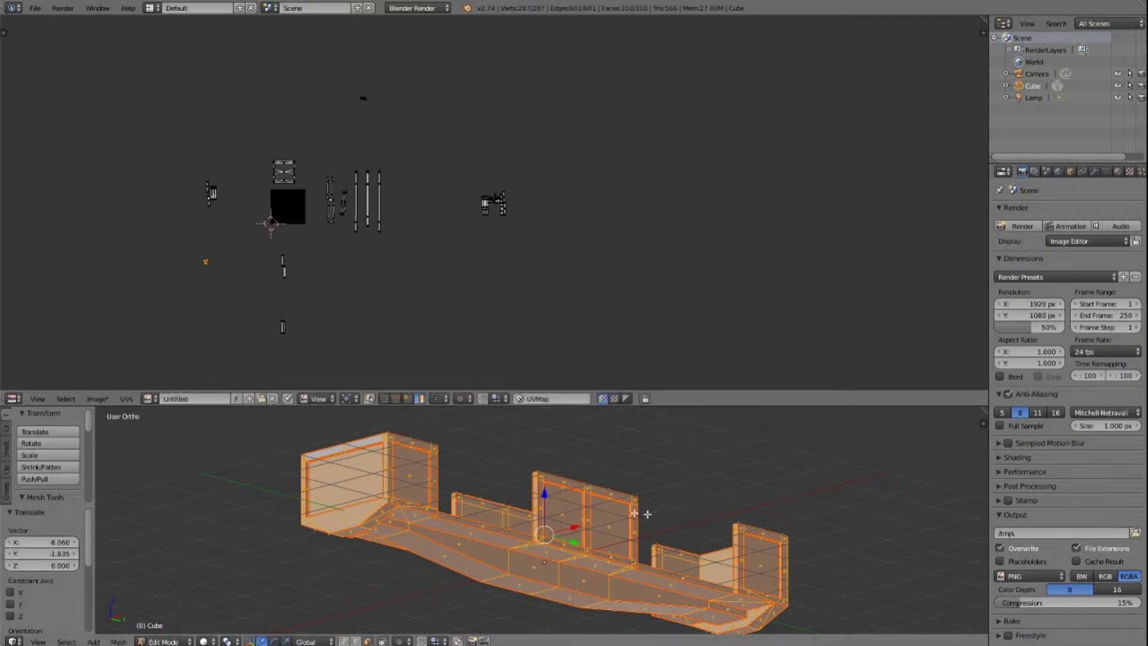
Step: Select the top frame face of the opposite end's side wall and try moving its UVs by about X -7.648, Y -2.504
{"action": "key", "text": "a"}
{"action": "right_click", "coordinate": [767, 536]}
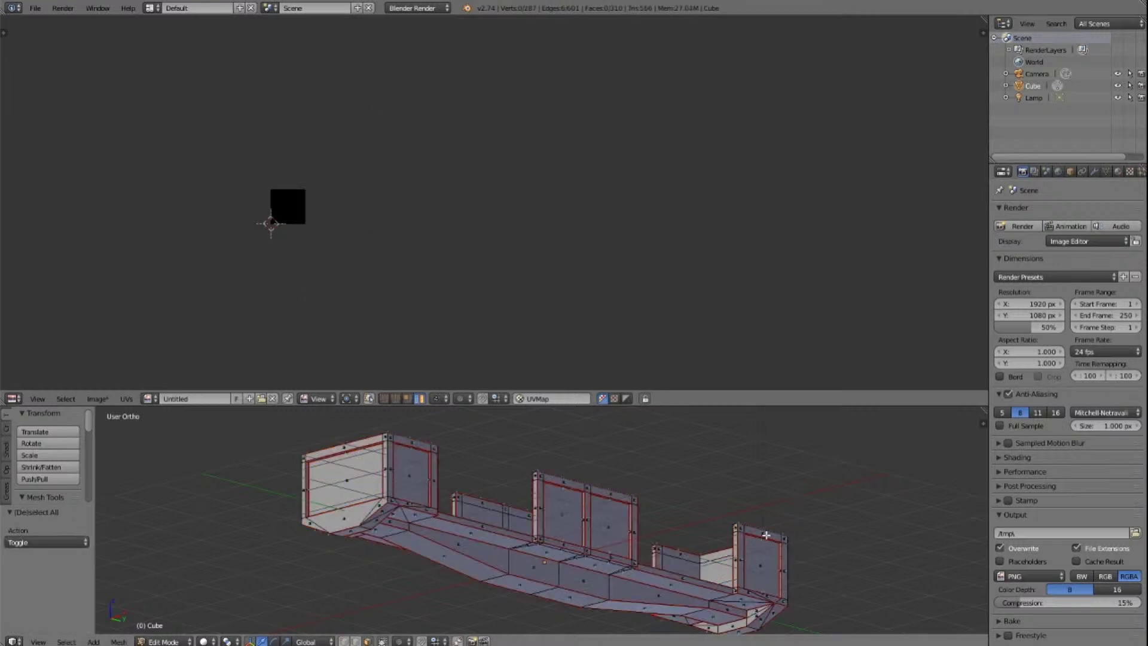
{"action": "key", "text": "a"}
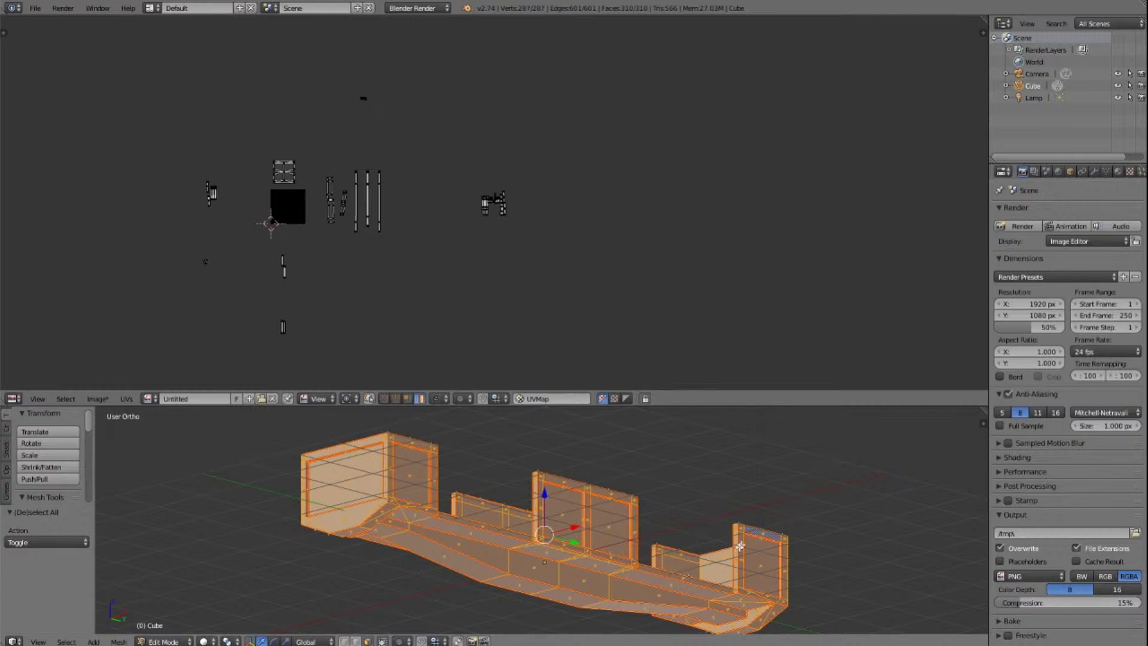
{"action": "right_click", "coordinate": [758, 535]}
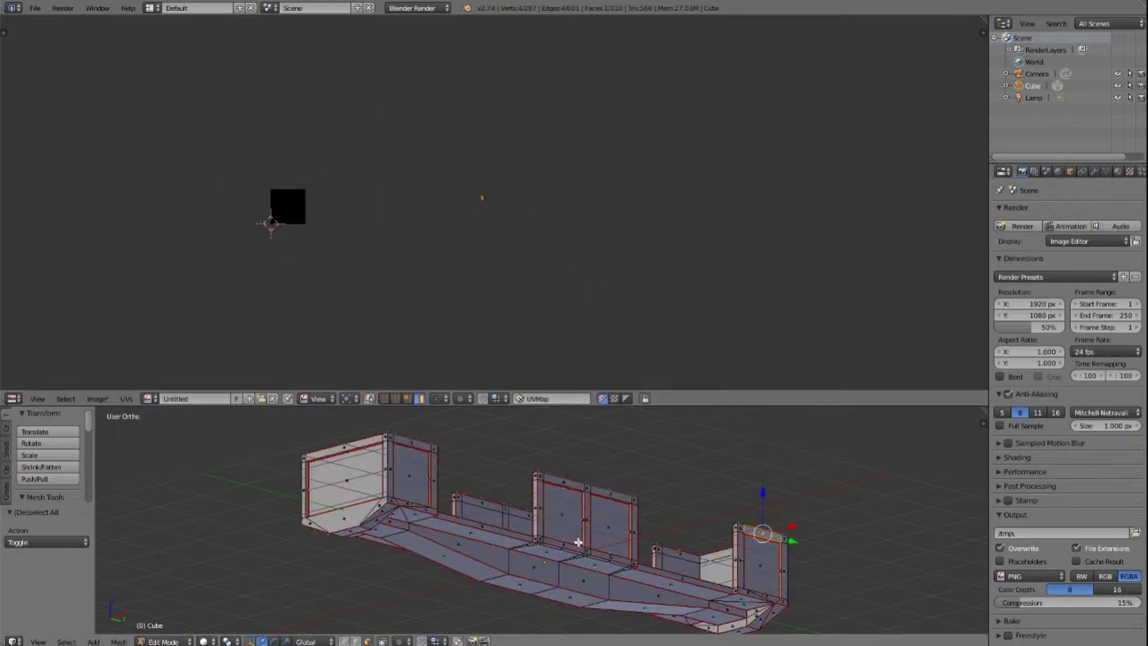
{"action": "key", "text": "a"}
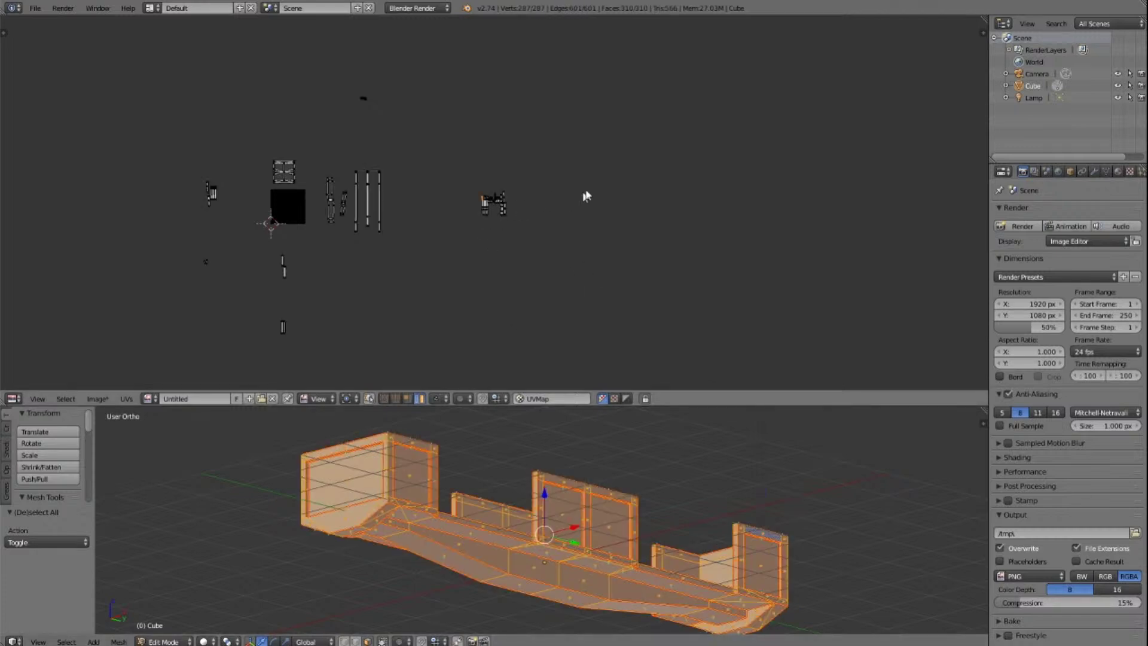
{"action": "key", "text": "g"}
{"action": "left_click", "coordinate": [324, 274]}
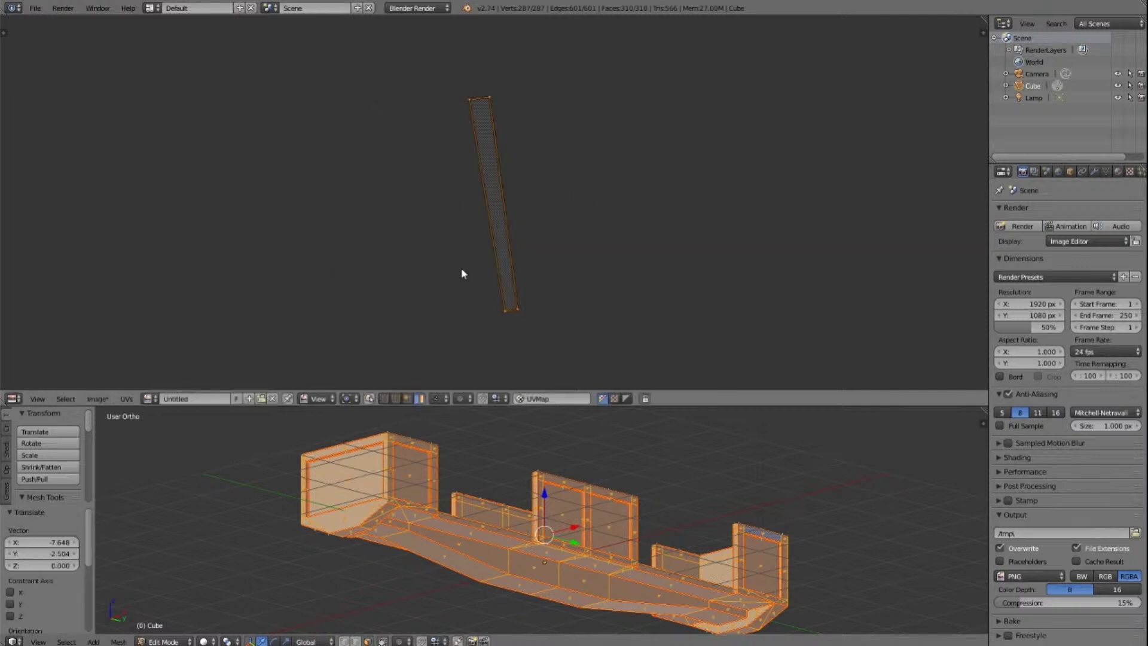
{"action": "key", "text": "s"}
{"action": "left_click", "coordinate": [521, 260]}
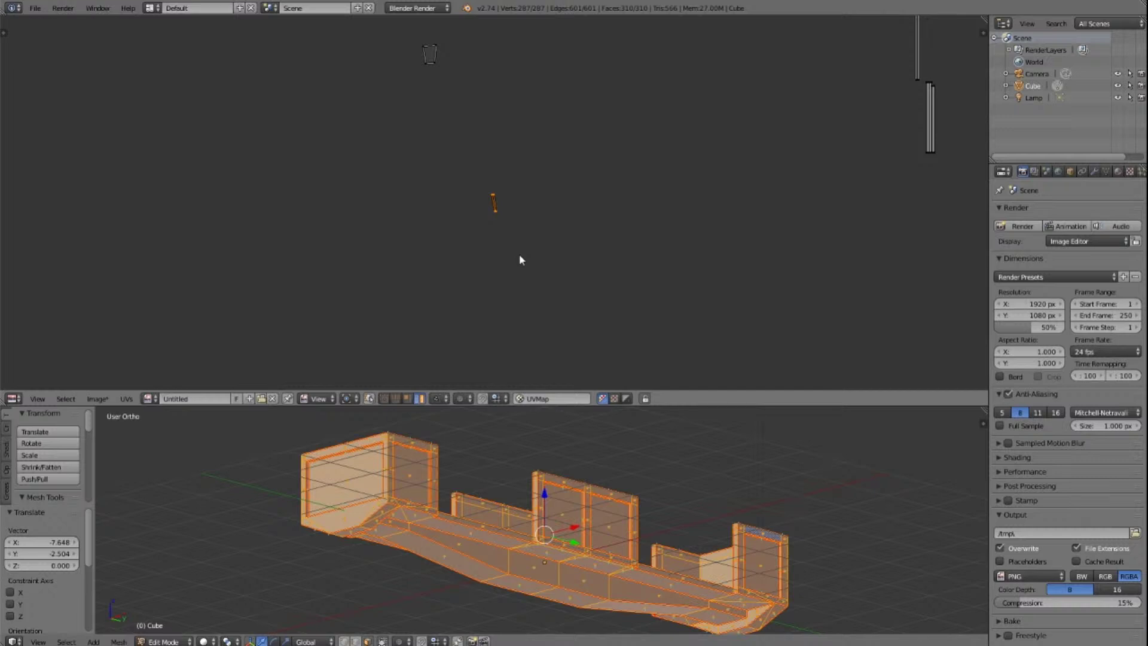
Step: Undo the UV move of the side wall's top frame face and reselect the whole mesh
{"action": "key", "text": "a"}
{"action": "key", "text": "a"}
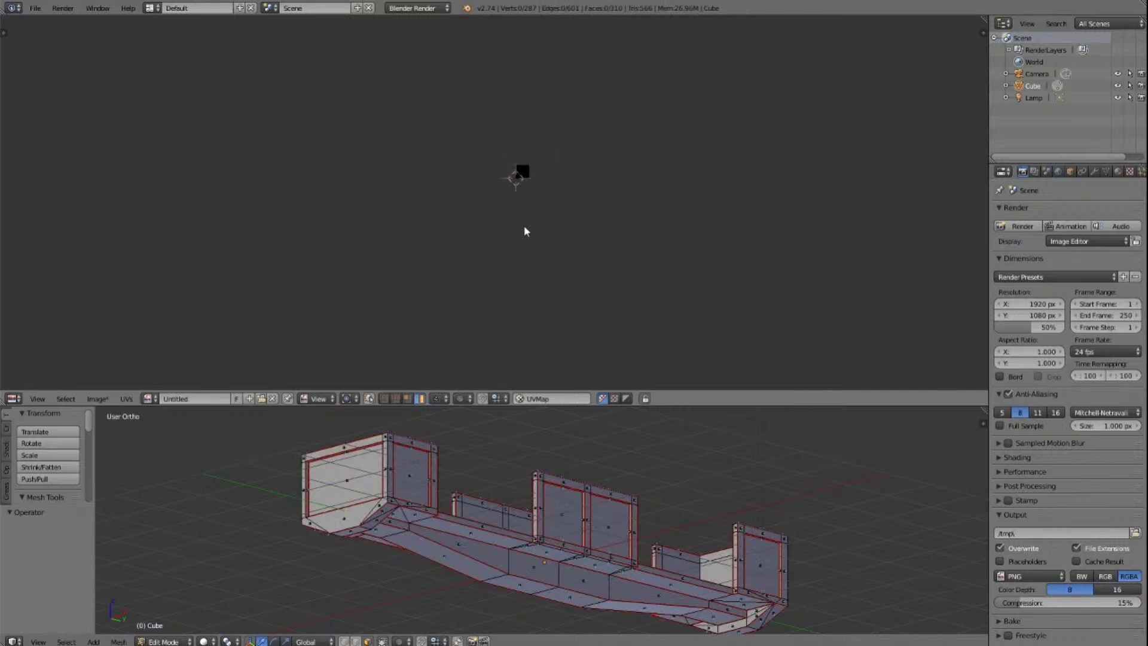
{"action": "right_click", "coordinate": [599, 273]}
{"action": "key", "text": "a"}
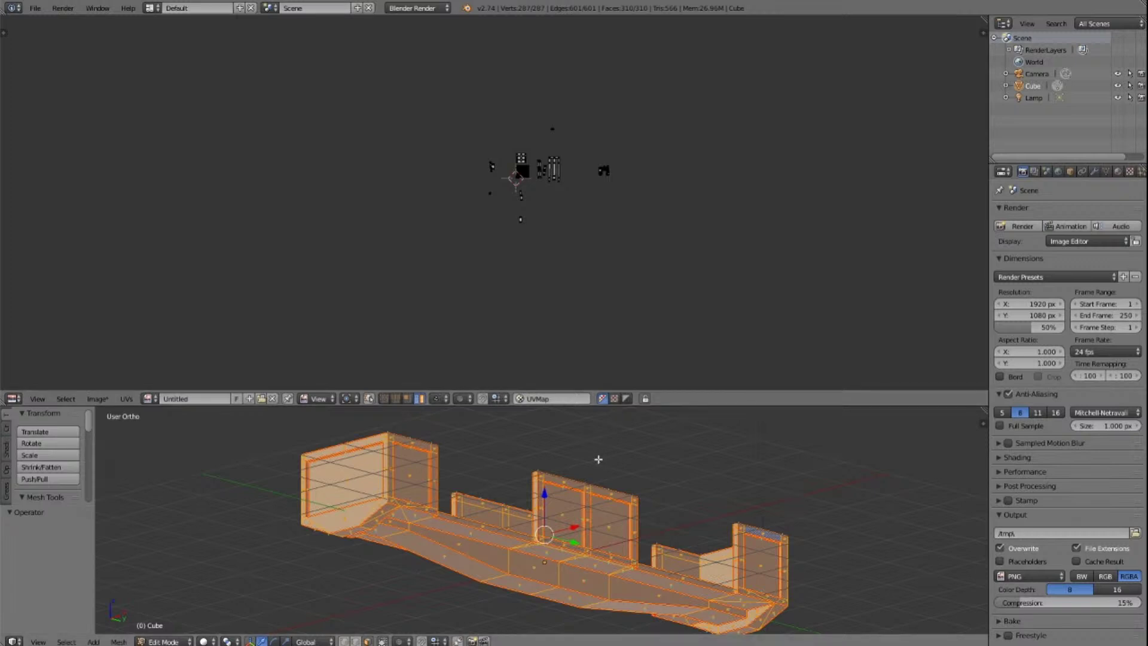
{"action": "key", "text": "a"}
{"action": "key", "text": "a"}
{"action": "scroll", "coordinate": [643, 336], "scroll_direction": "up", "scroll_amount": 5}
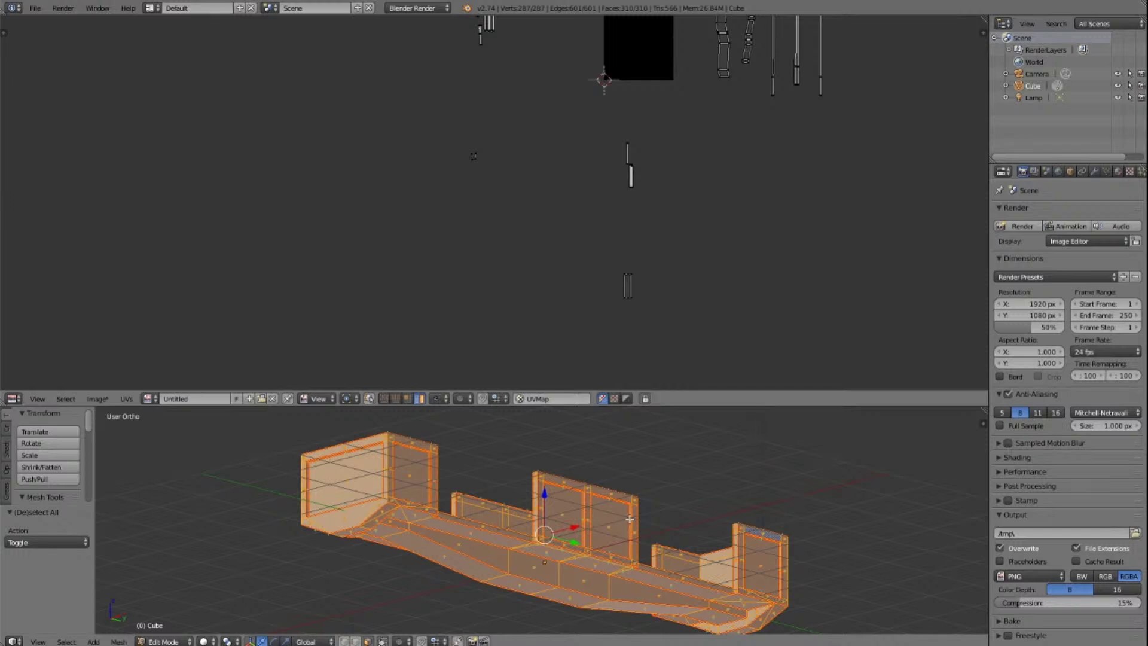
Step: Undo the UV move of the end wall's top frame face and restore the whole-mesh selection with no UVs picked
{"action": "key", "text": "a"}
{"action": "key", "text": "a"}
{"action": "key", "text": "a"}
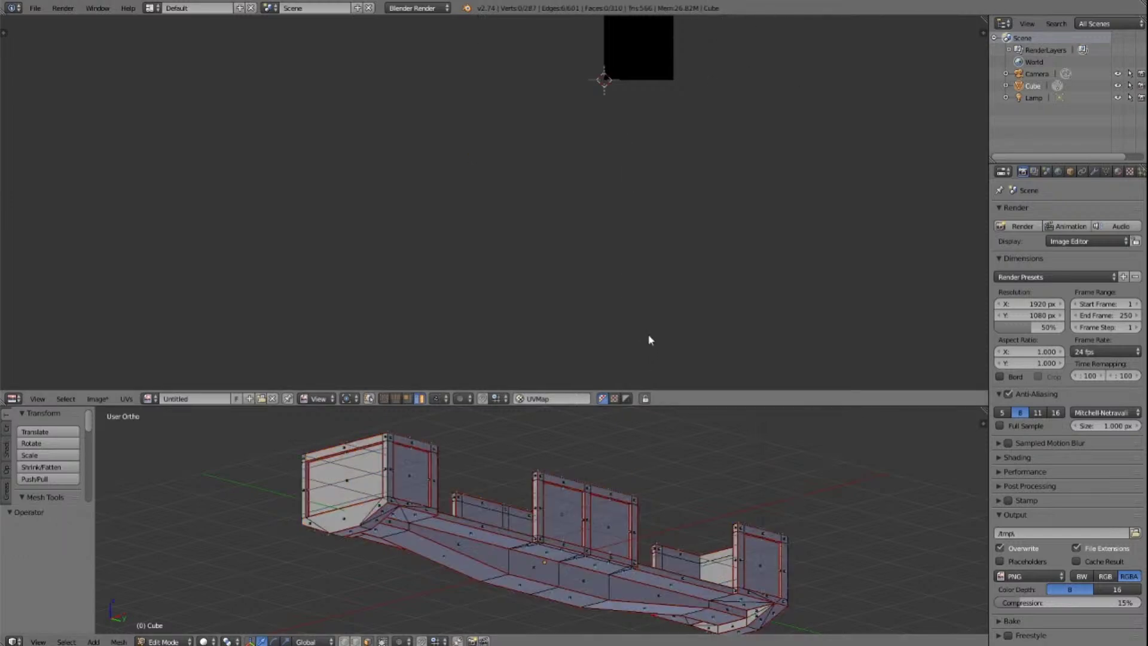
{"action": "right_click", "coordinate": [763, 532]}
{"action": "key", "text": "a"}
{"action": "key", "text": "a"}
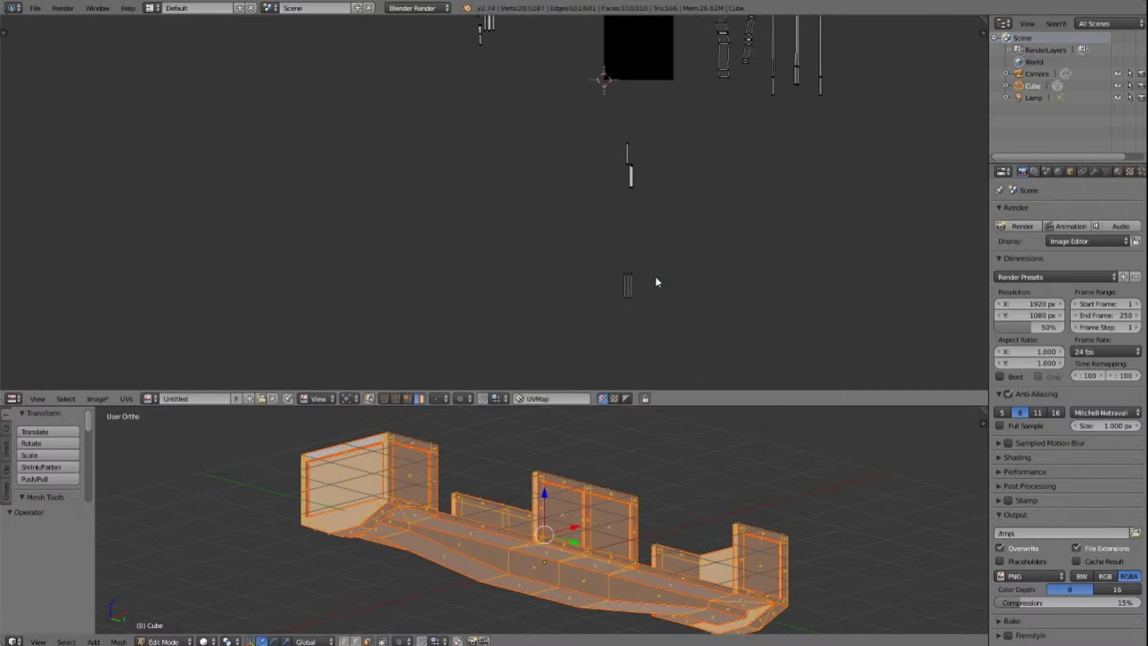
{"action": "key", "text": "ctrl+z"}
{"action": "key", "text": "ctrl+z"}
{"action": "key", "text": "a"}
{"action": "scroll", "coordinate": [661, 275], "scroll_direction": "down", "scroll_amount": 2}
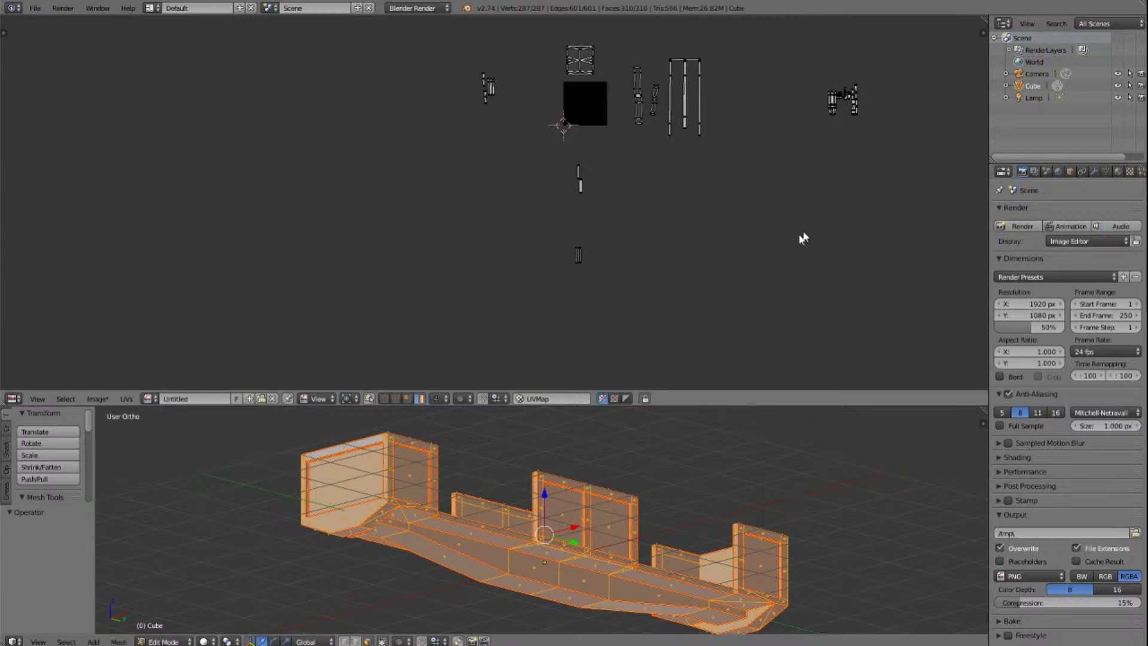
Step: Select the end wall's outer top frame face, reselect the whole mesh, and extend the UV selection to the entire linked island
{"action": "right_click", "coordinate": [375, 441]}
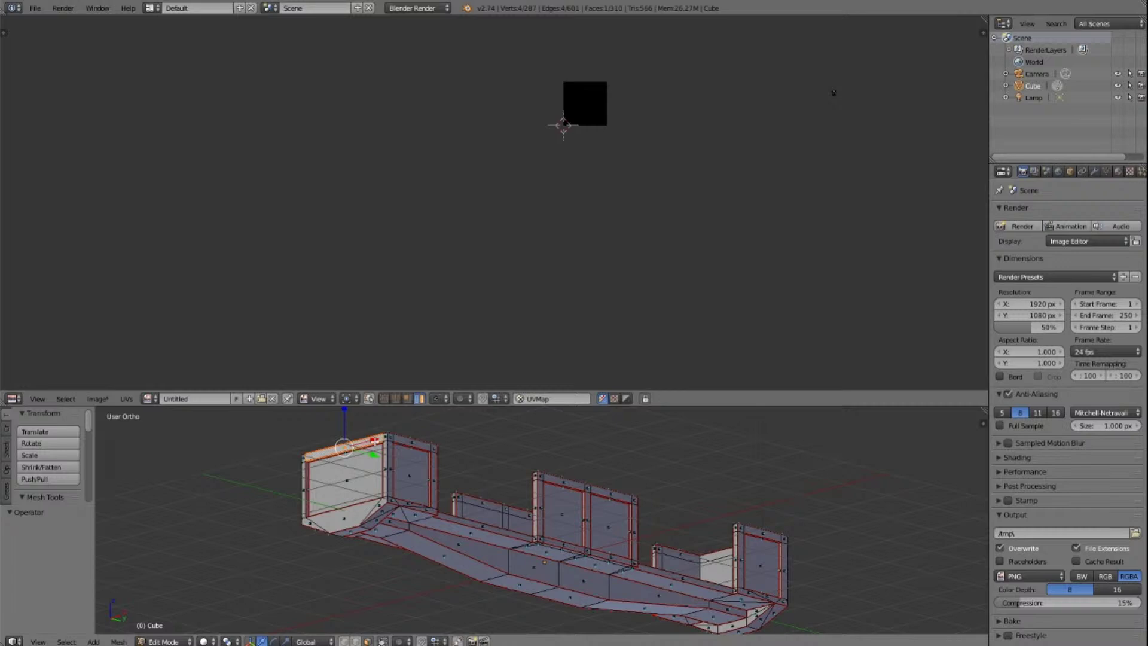
{"action": "key", "text": "a"}
{"action": "key", "text": "a"}
{"action": "key", "text": "a"}
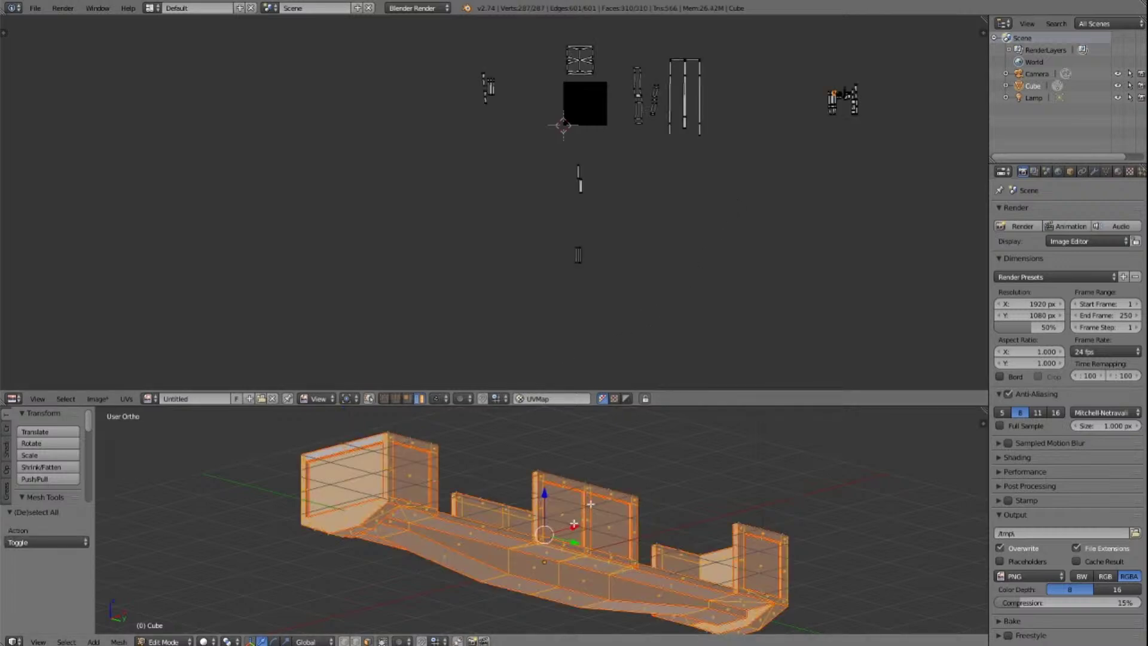
{"action": "scroll", "coordinate": [817, 178], "scroll_direction": "up", "scroll_amount": 8}
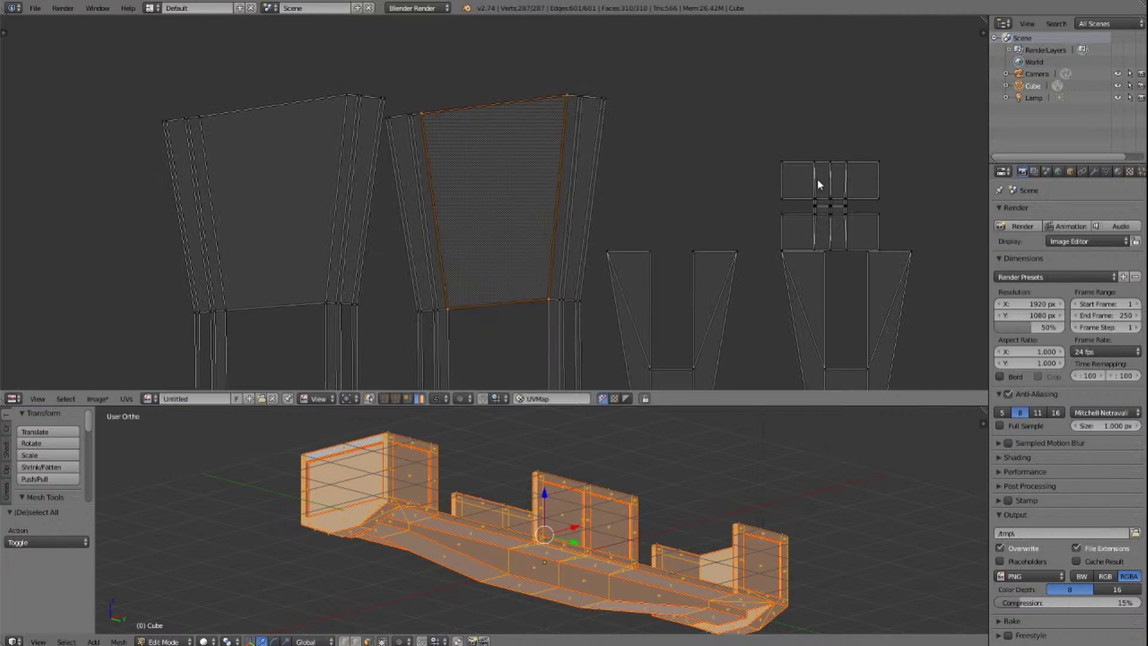
{"action": "key", "text": "l"}
{"action": "scroll", "coordinate": [536, 180], "scroll_direction": "down", "scroll_amount": 6}
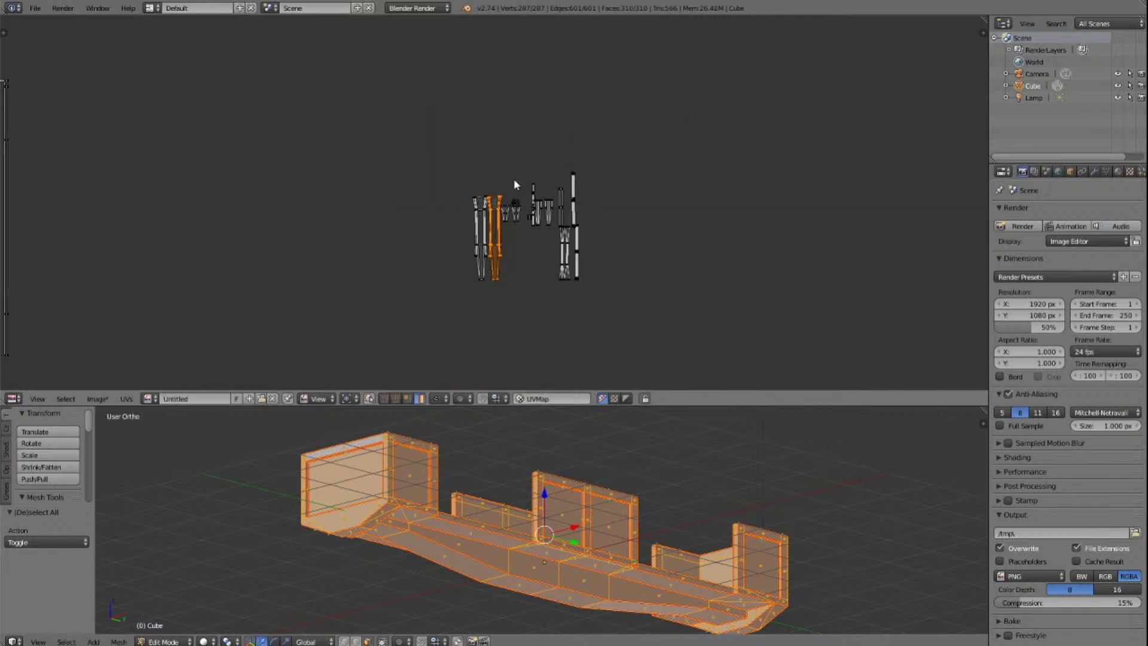
{"action": "scroll", "coordinate": [552, 279], "scroll_direction": "up", "scroll_amount": 5}
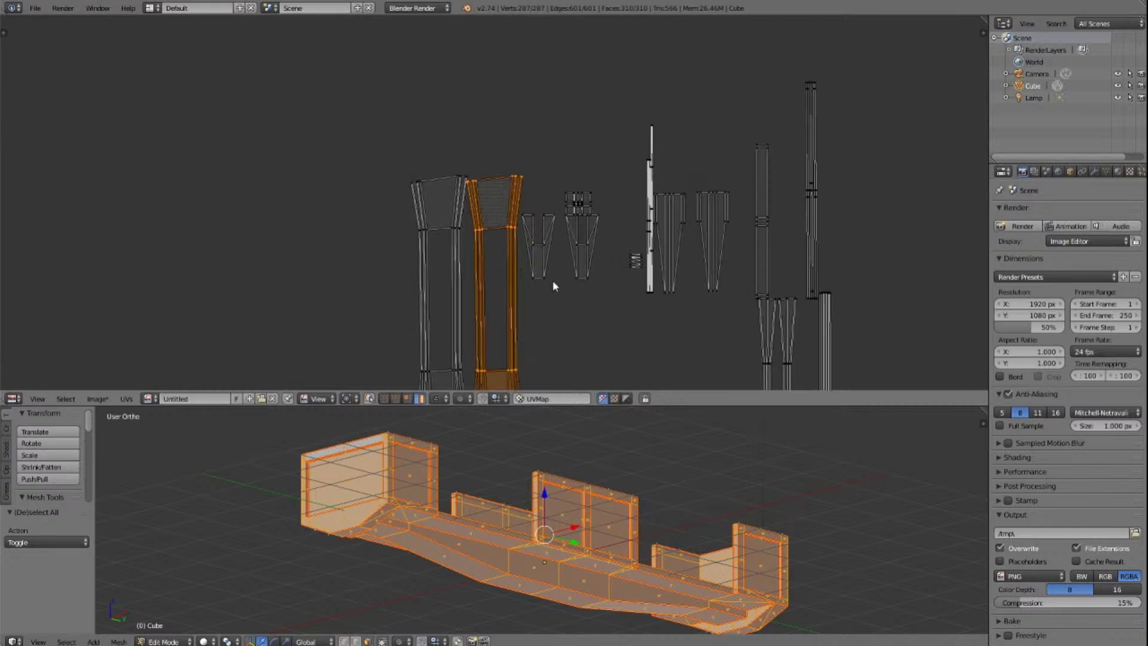
Step: Add the matching frame island beside the selected one to the UV selection, including all its linked UVs
{"action": "scroll", "coordinate": [552, 286], "scroll_direction": "down", "scroll_amount": 3}
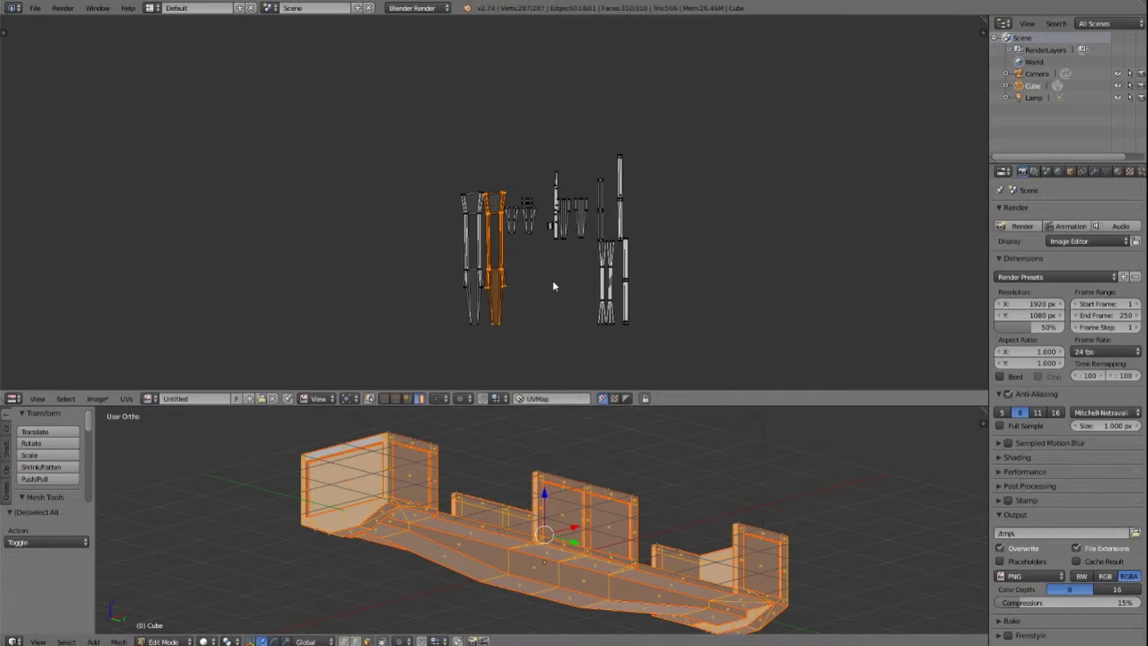
{"action": "scroll", "coordinate": [552, 286], "scroll_direction": "up", "scroll_amount": 6}
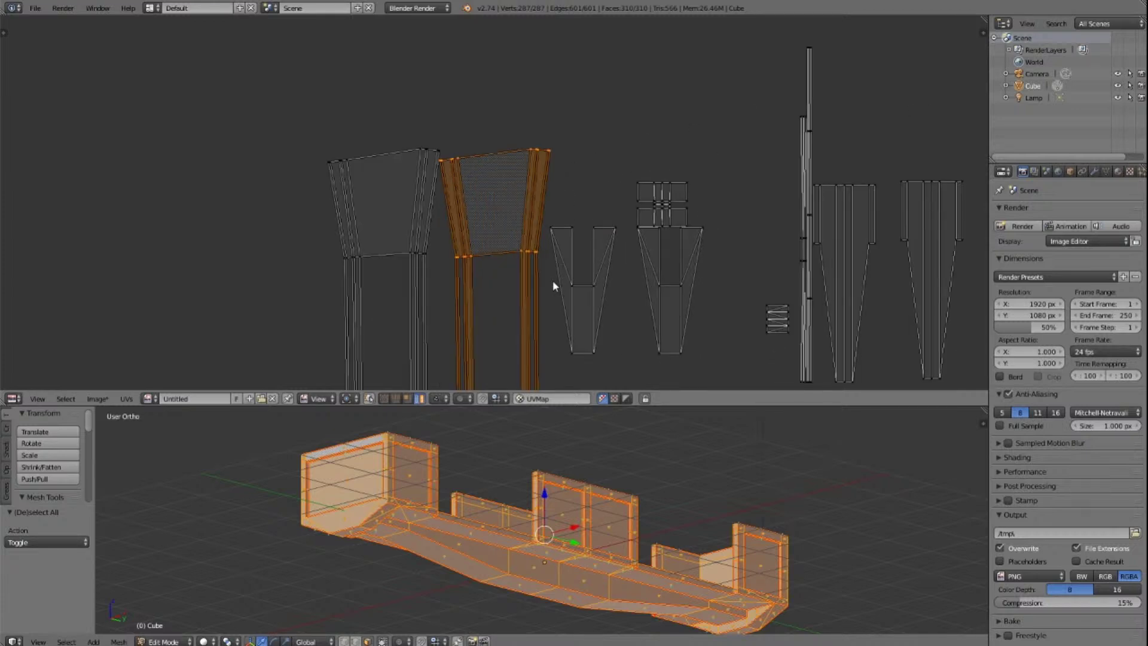
{"action": "scroll", "coordinate": [553, 285], "scroll_direction": "down", "scroll_amount": 8}
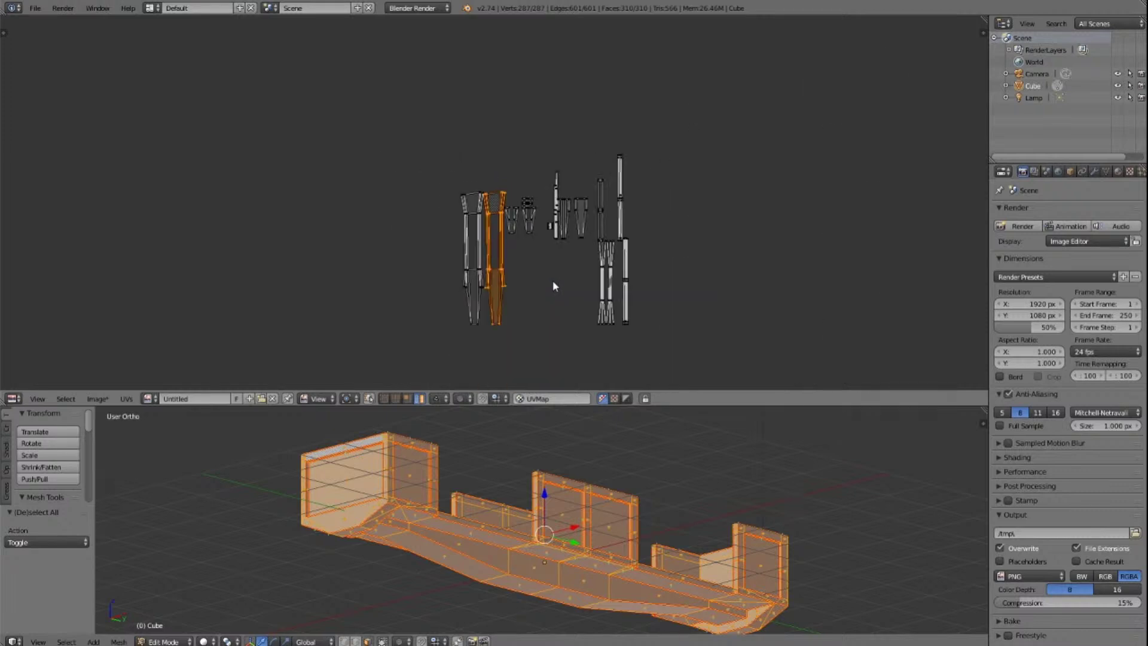
{"action": "scroll", "coordinate": [543, 284], "scroll_direction": "up", "scroll_amount": 7}
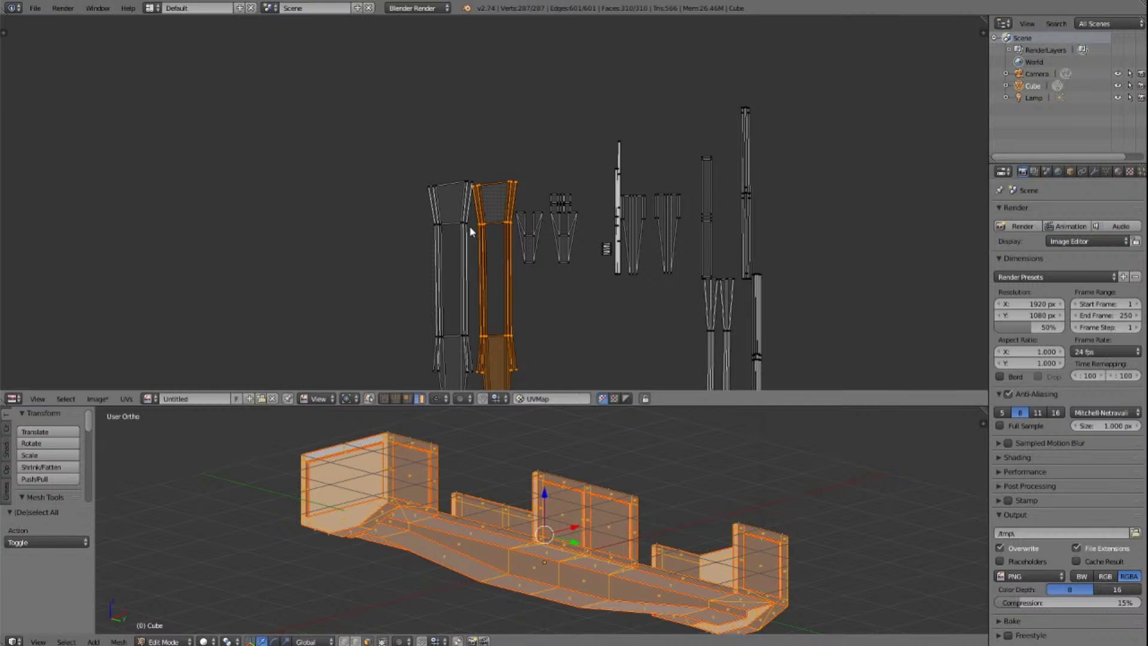
{"action": "key", "text": "l"}
Step: Move the two selected frame islands by X -7.808, Y -1.526 to a free area below and left of the image square
{"action": "scroll", "coordinate": [541, 155], "scroll_direction": "down", "scroll_amount": 6}
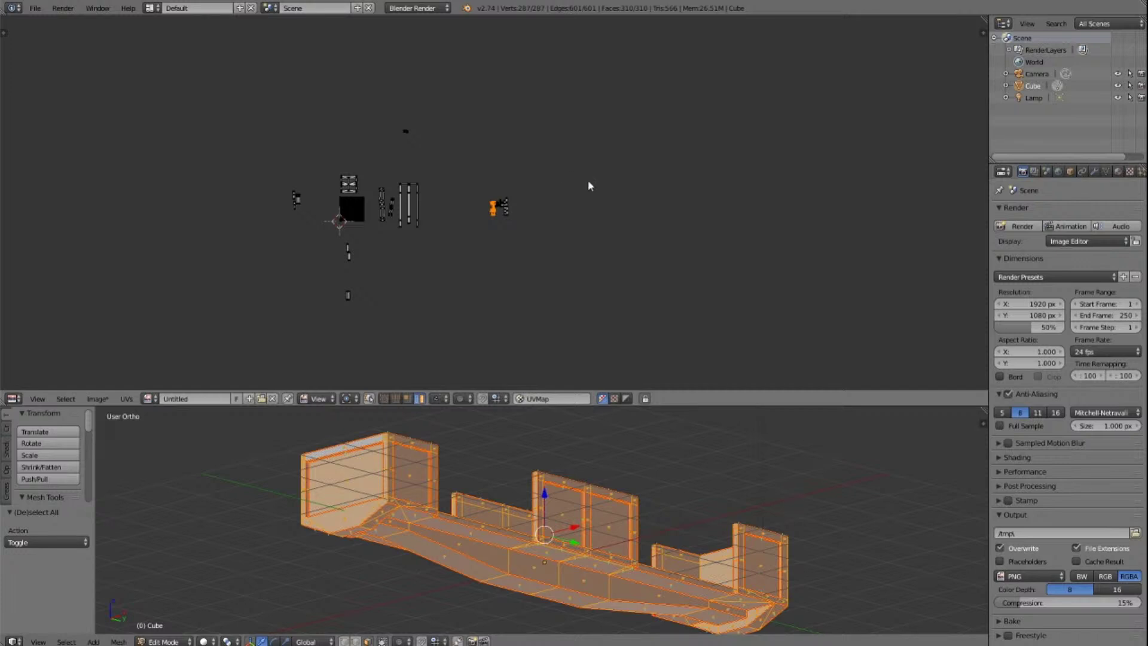
{"action": "key", "text": "Home"}
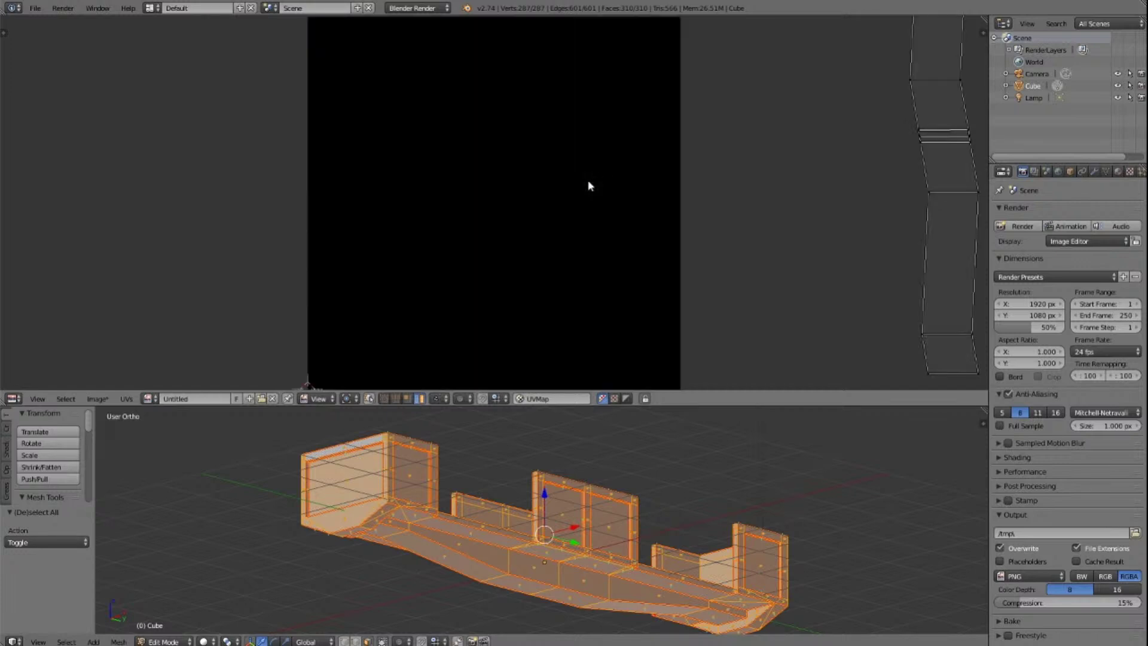
{"action": "scroll", "coordinate": [620, 222], "scroll_direction": "down", "scroll_amount": 8}
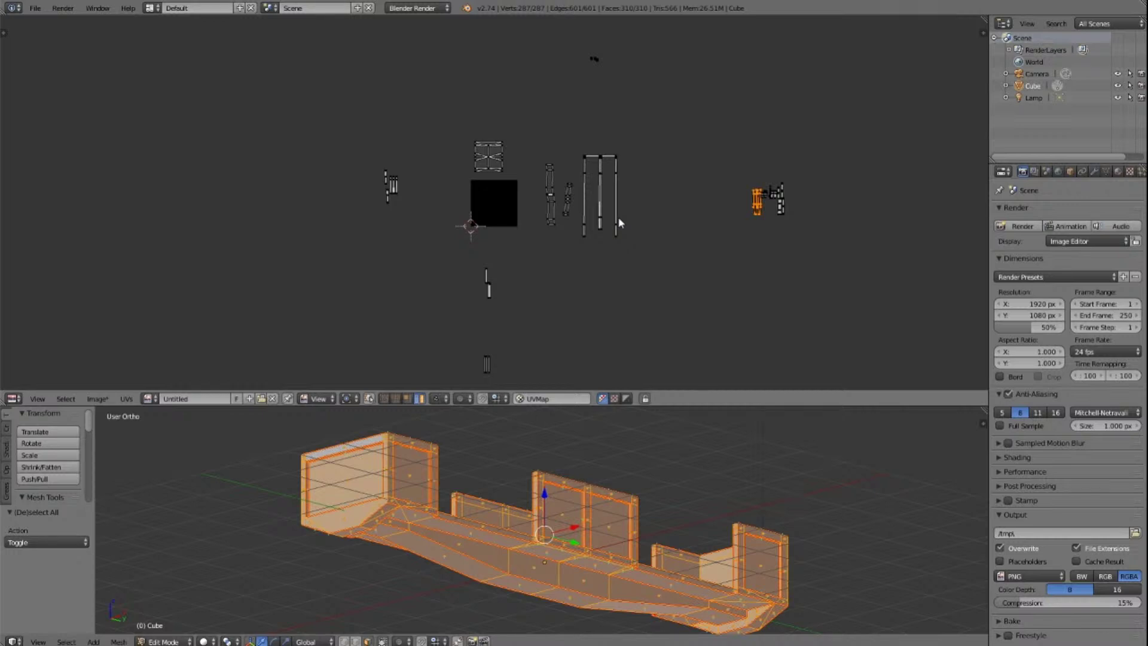
{"action": "key", "text": "g"}
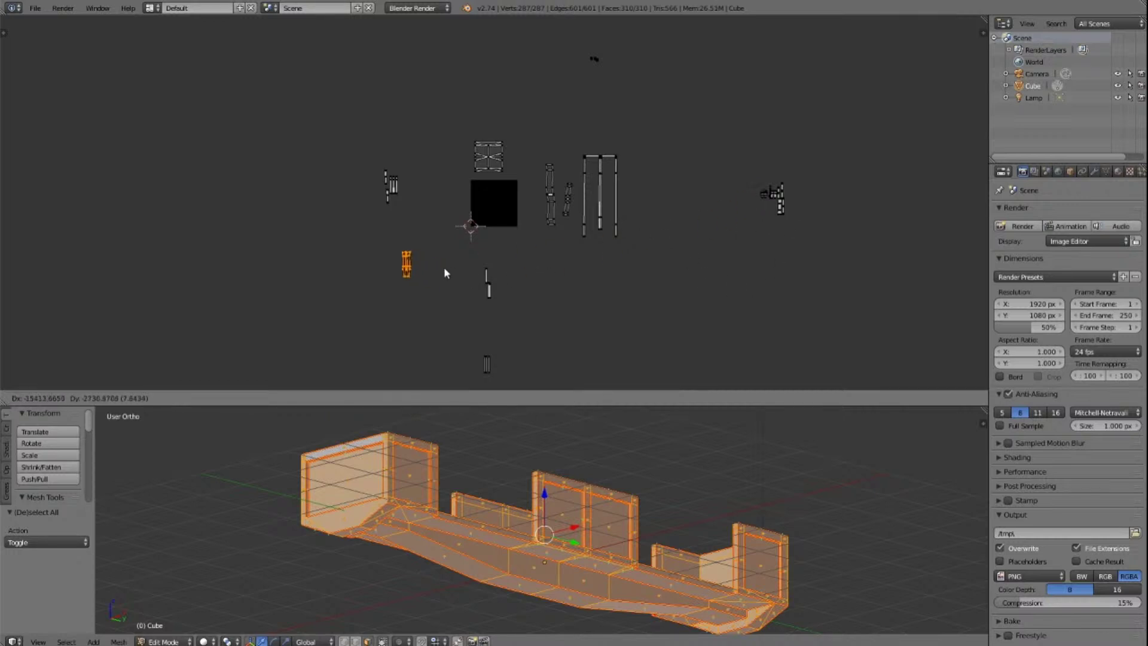
{"action": "left_click", "coordinate": [432, 275]}
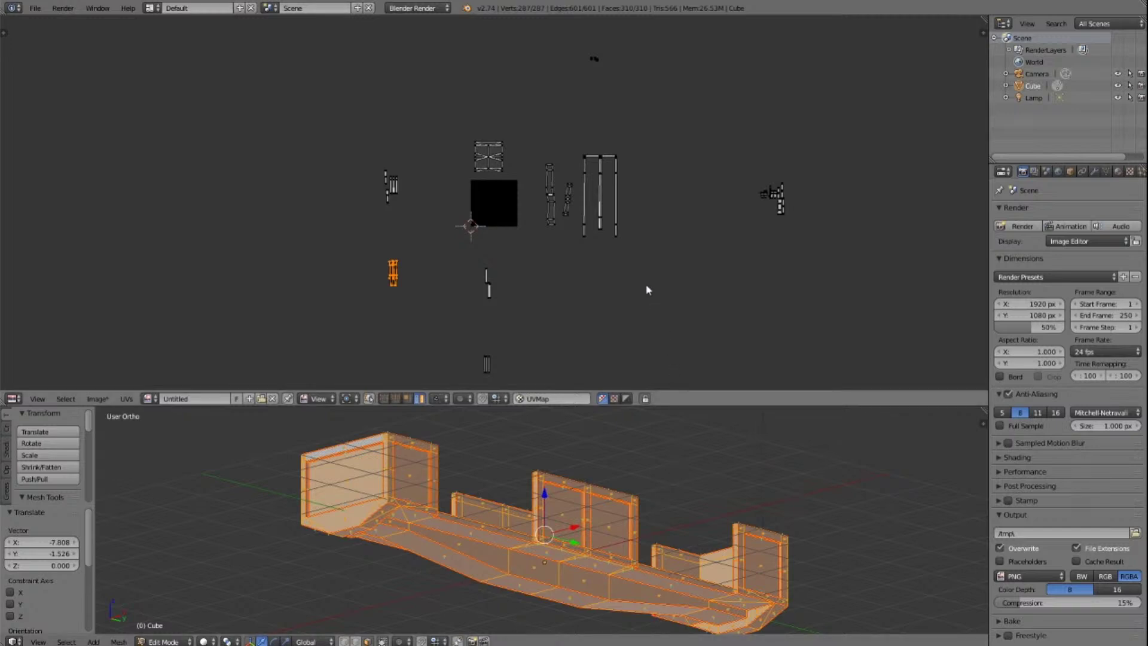
Step: Clear the selection, select only the top frame face over the middle wall's first panel, and frame it in both views
{"action": "scroll", "coordinate": [394, 186], "scroll_direction": "up", "scroll_amount": 7}
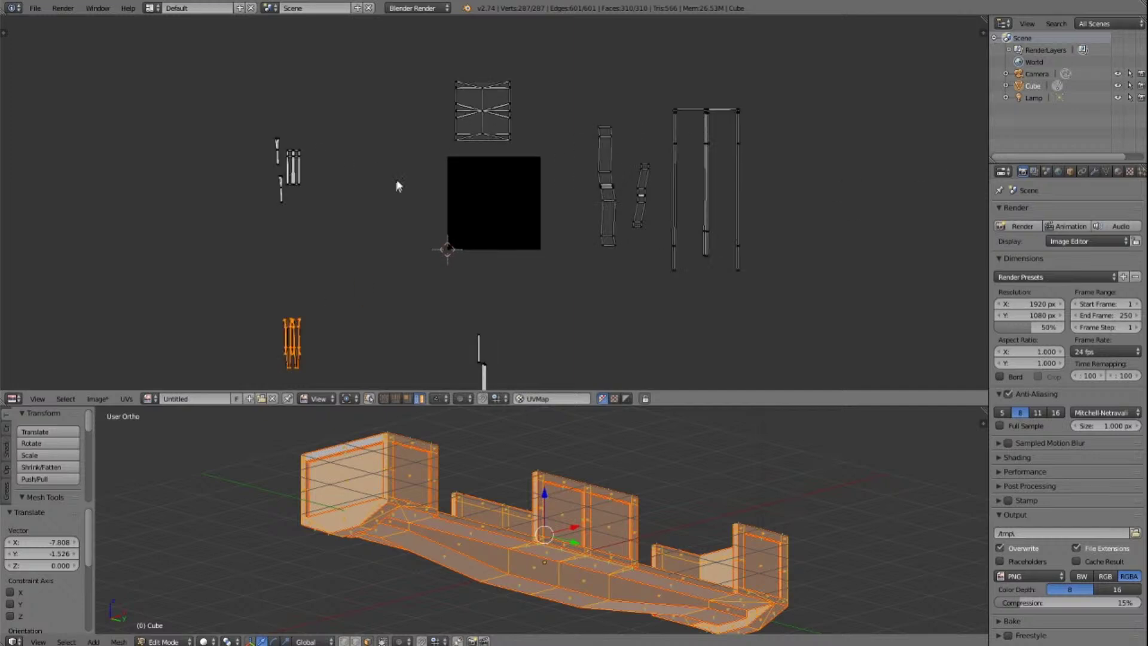
{"action": "scroll", "coordinate": [398, 185], "scroll_direction": "down", "scroll_amount": 3}
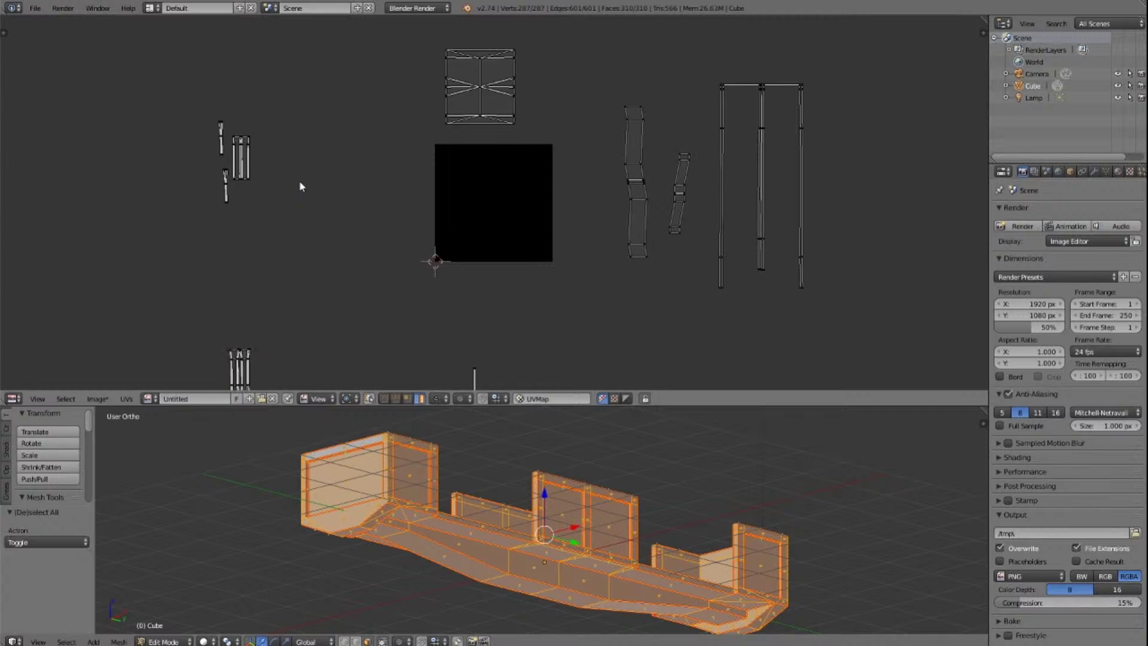
{"action": "key", "text": "a"}
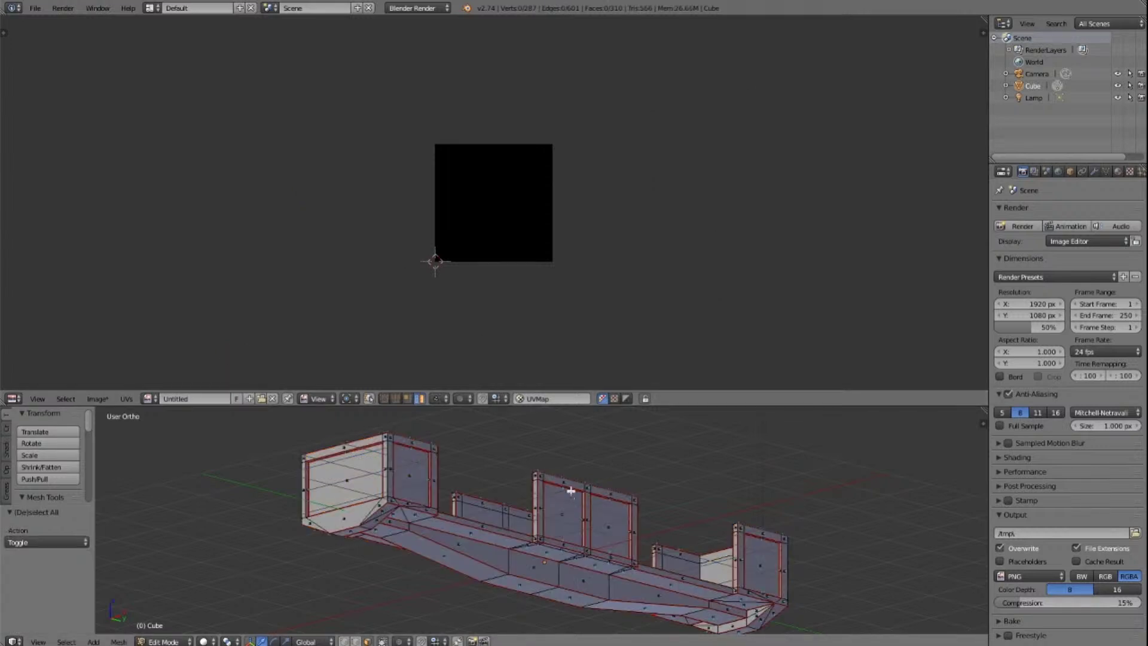
{"action": "right_click", "coordinate": [572, 483]}
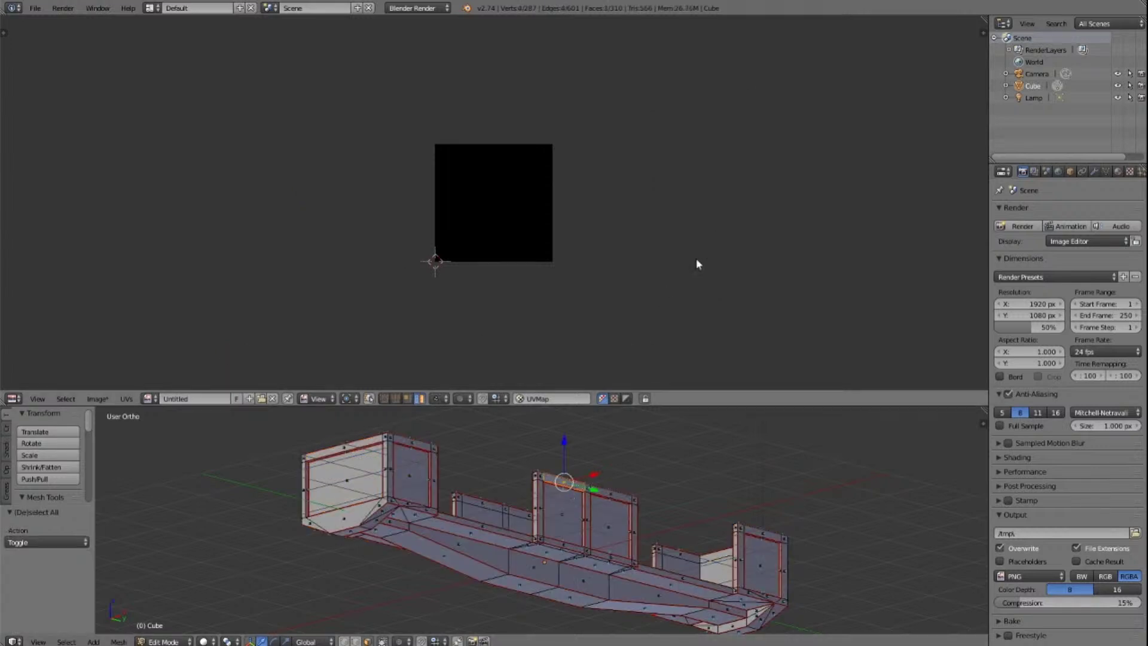
{"action": "scroll", "coordinate": [703, 245], "scroll_direction": "down", "scroll_amount": 5}
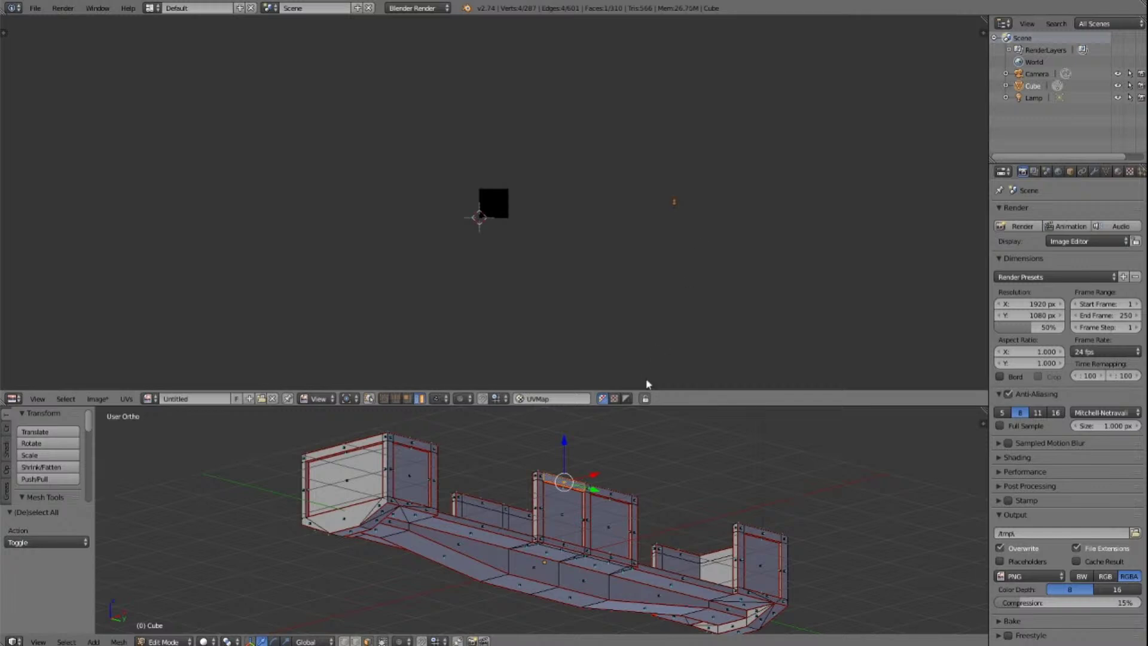
{"action": "key", "text": "KP_Decimal"}
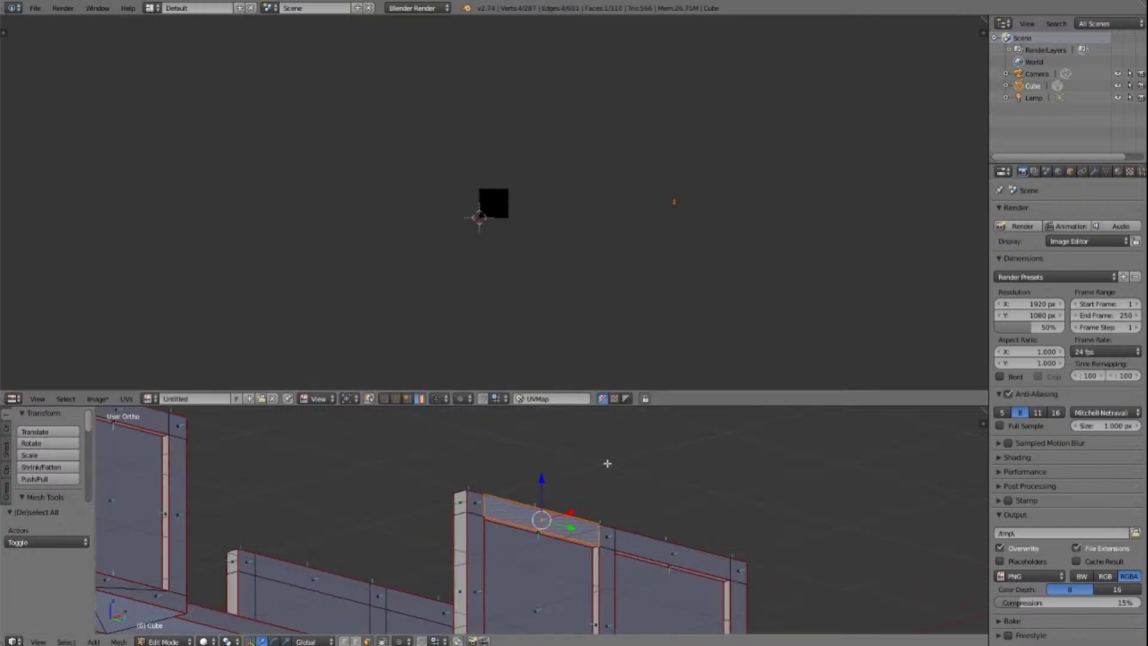
{"action": "key", "text": "KP_Decimal"}
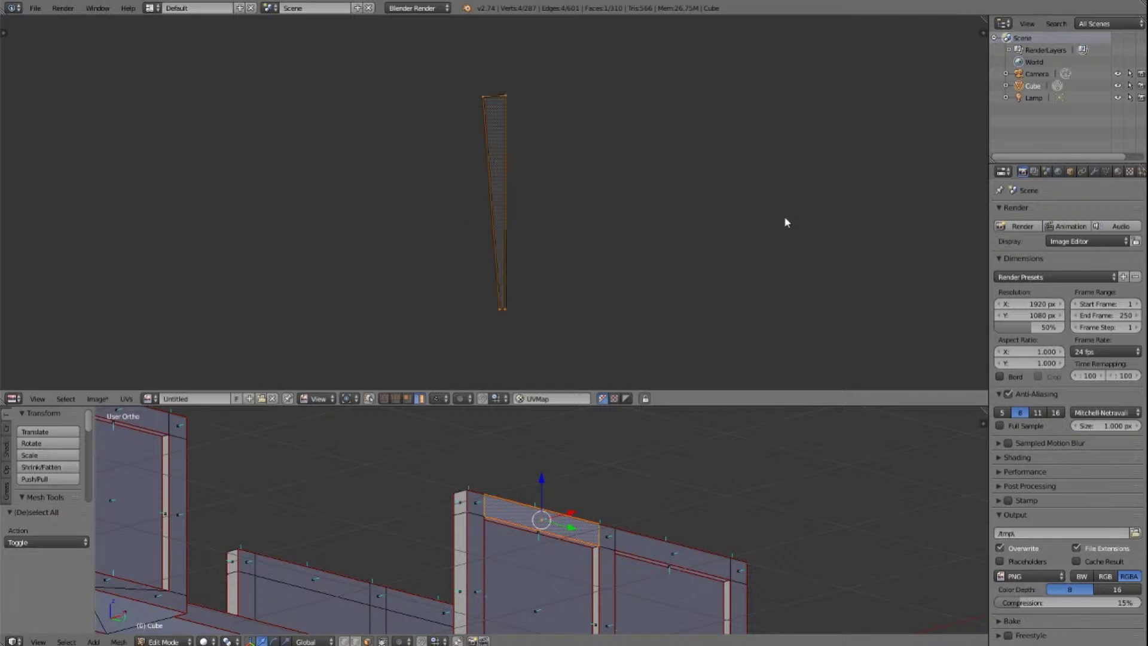
Step: Reselect the whole mesh and extend the UV selection from the middle wall's top frame face to its linked island
{"action": "key", "text": "a"}
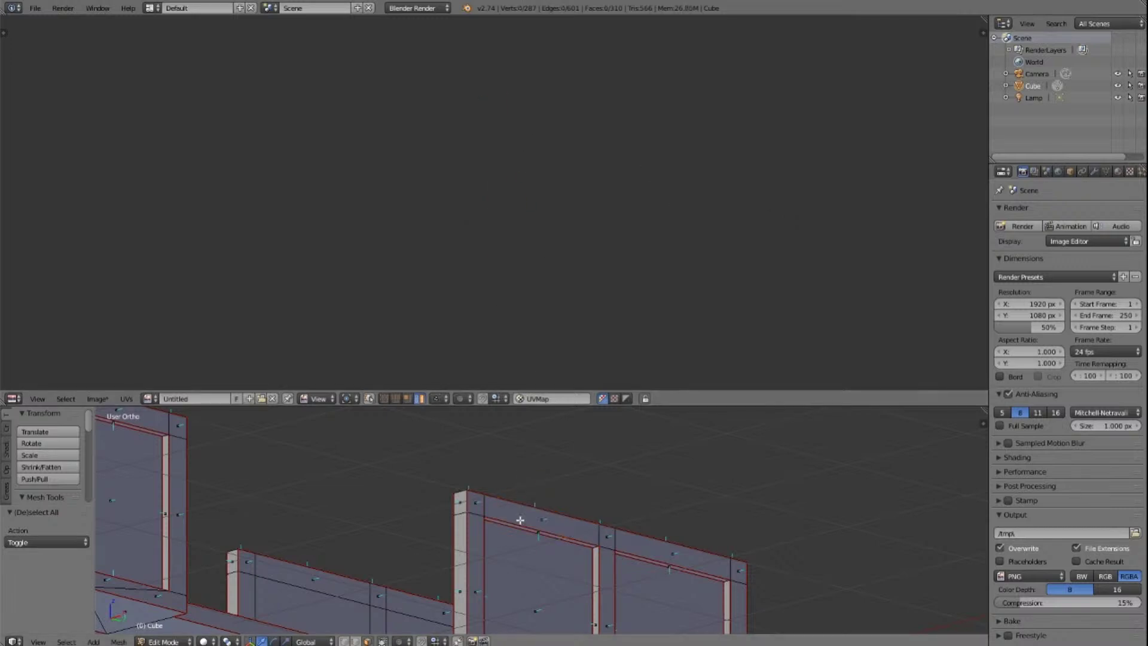
{"action": "key", "text": "a"}
{"action": "key", "text": "l"}
{"action": "scroll", "coordinate": [519, 156], "scroll_direction": "down", "scroll_amount": 5}
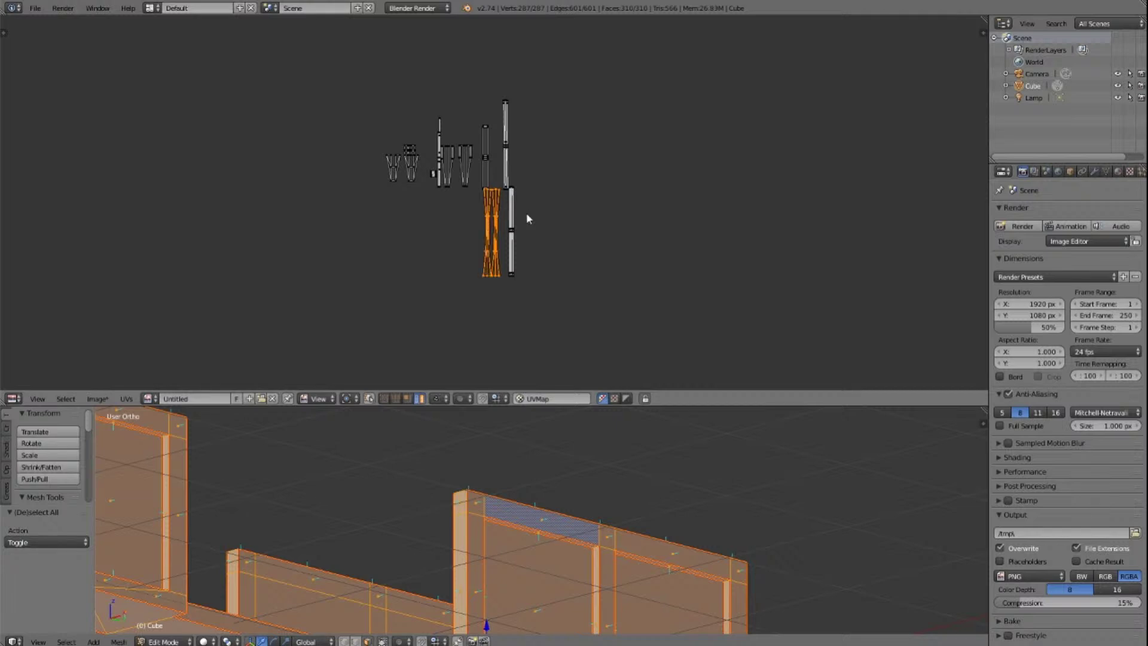
Step: Move the middle wall's frame island by X -10.183, Y -1.422 to the free area beyond the previously moved frame islands
{"action": "scroll", "coordinate": [527, 221], "scroll_direction": "up", "scroll_amount": 6}
{"action": "scroll", "coordinate": [526, 222], "scroll_direction": "down", "scroll_amount": 8}
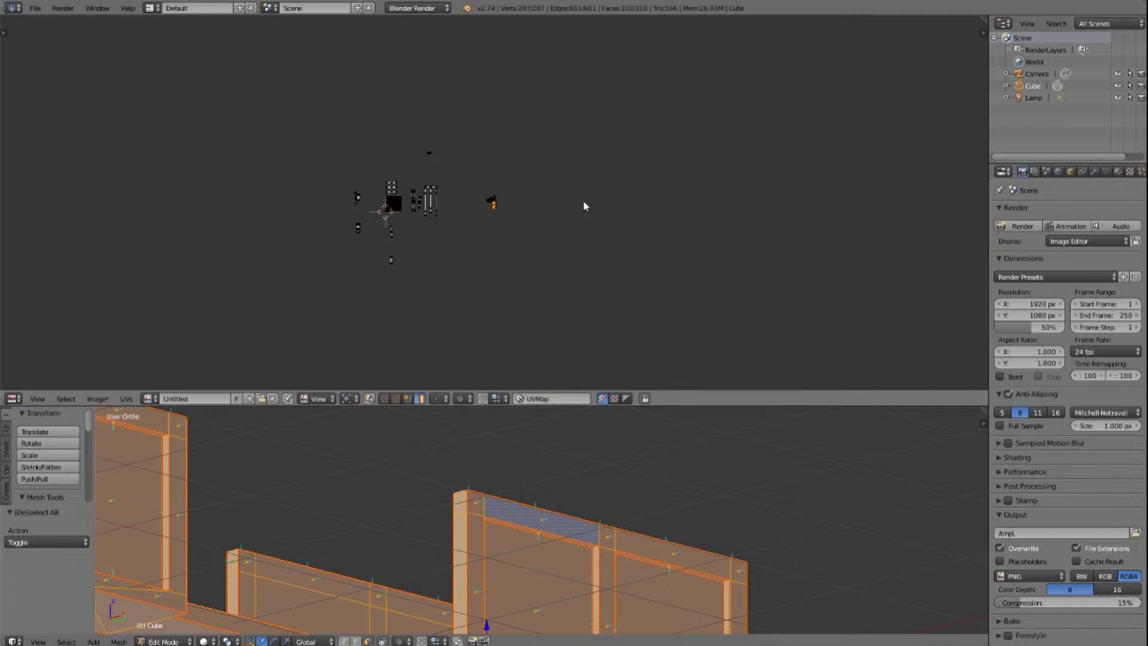
{"action": "scroll", "coordinate": [608, 246], "scroll_direction": "up", "scroll_amount": 5}
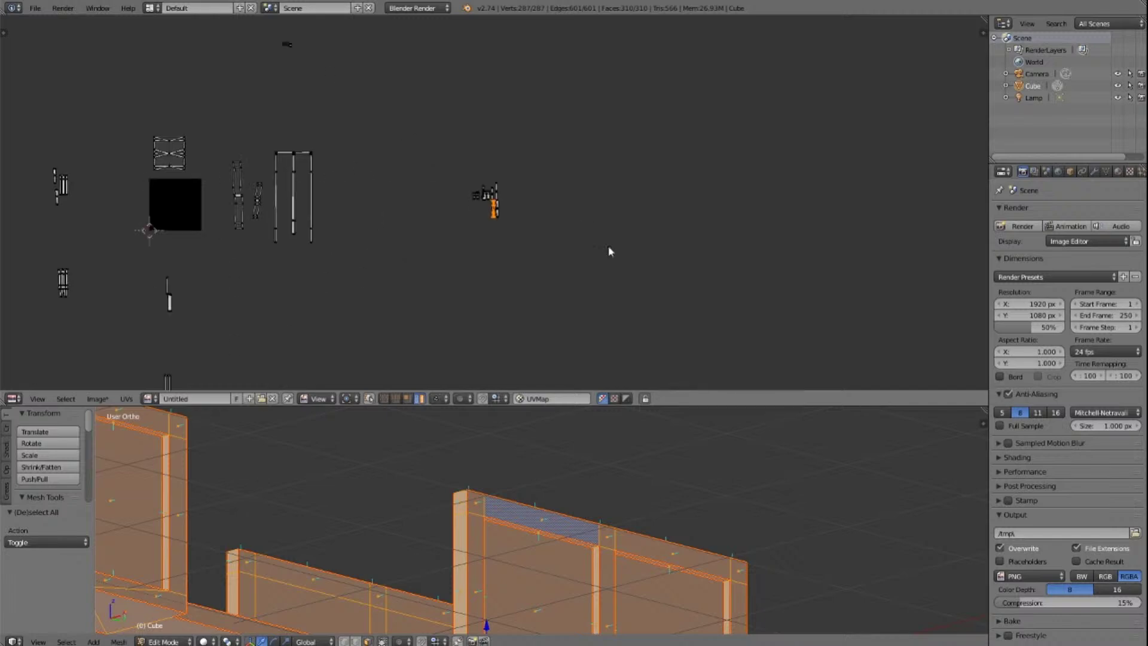
{"action": "scroll", "coordinate": [608, 245], "scroll_direction": "down", "scroll_amount": 1}
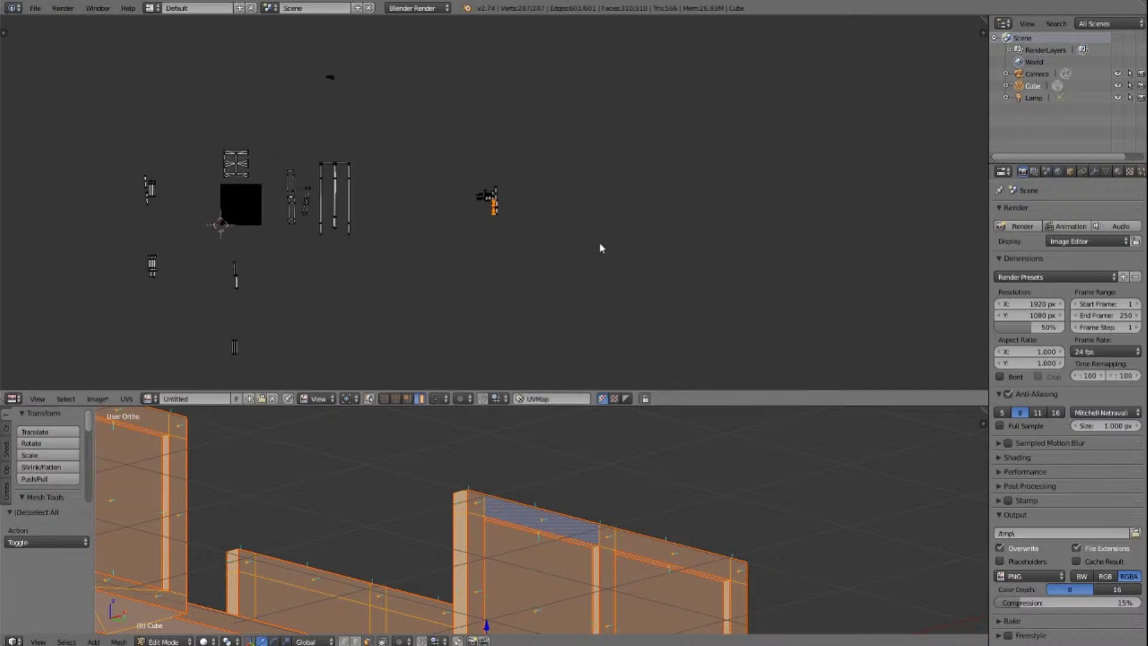
{"action": "key", "text": "g"}
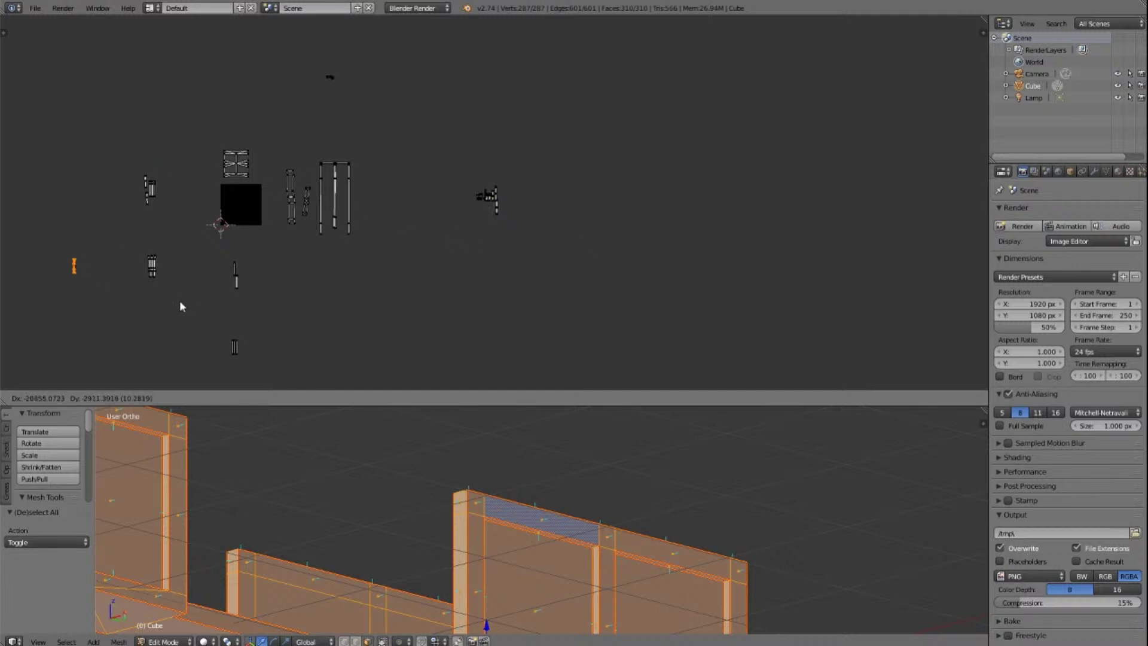
{"action": "left_click", "coordinate": [180, 304]}
Step: Select only the two thin faces beneath the middle wall's top frame, one above each panel
{"action": "scroll", "coordinate": [639, 244], "scroll_direction": "up", "scroll_amount": 4}
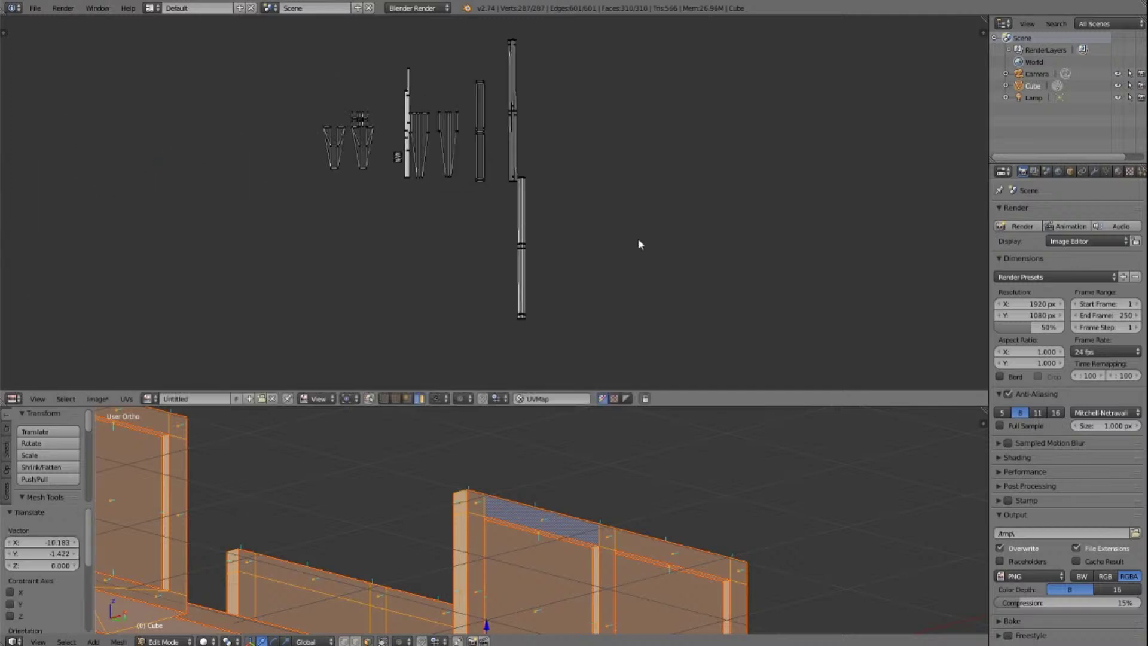
{"action": "scroll", "coordinate": [640, 244], "scroll_direction": "up", "scroll_amount": 1}
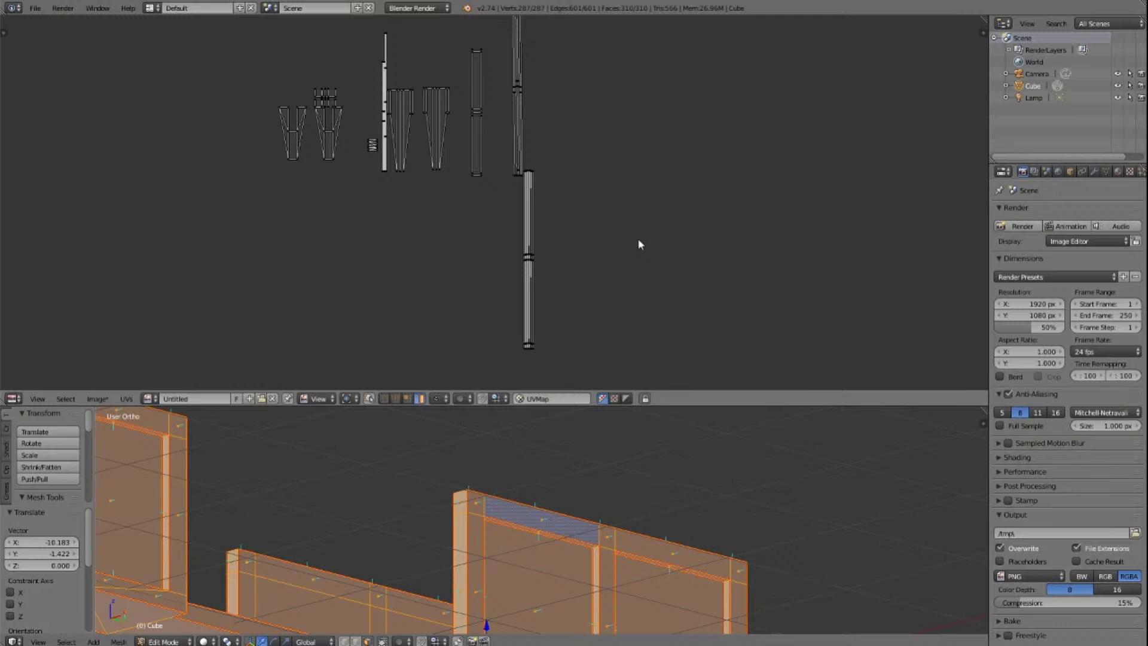
{"action": "scroll", "coordinate": [637, 238], "scroll_direction": "down", "scroll_amount": 5}
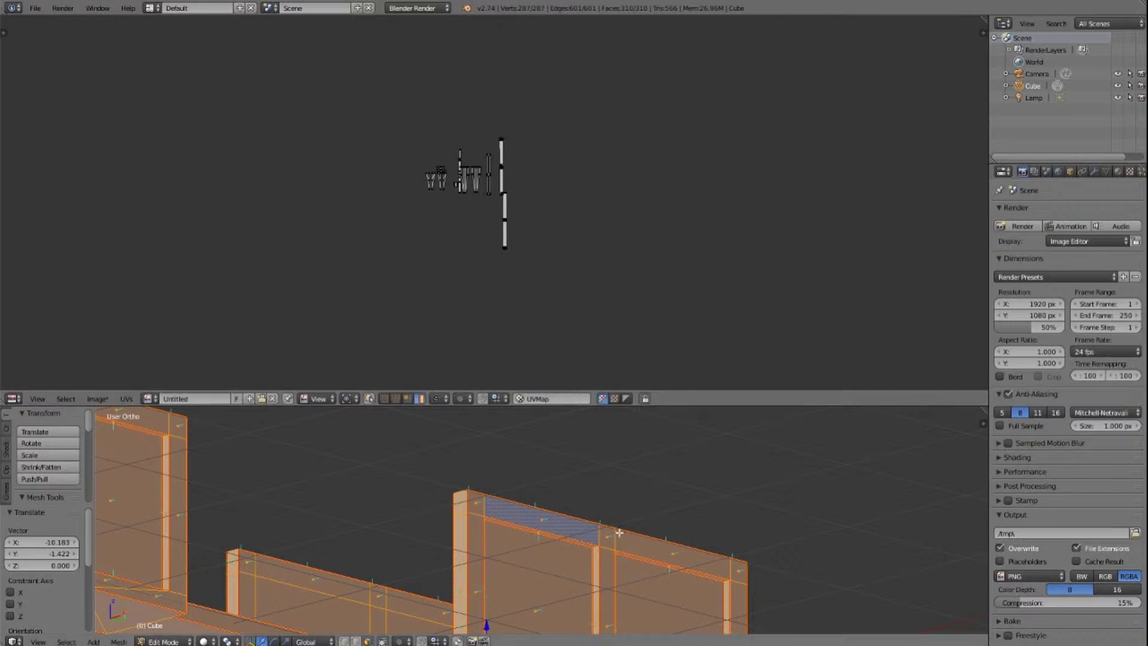
{"action": "key", "text": "a"}
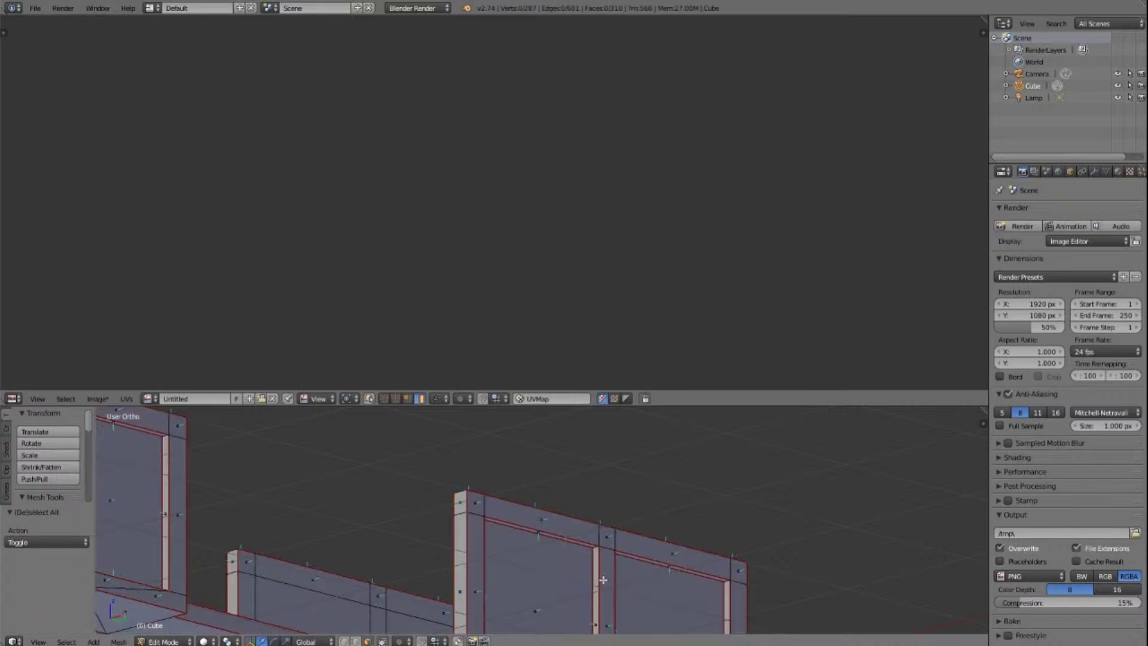
{"action": "left_click", "coordinate": [570, 541]}
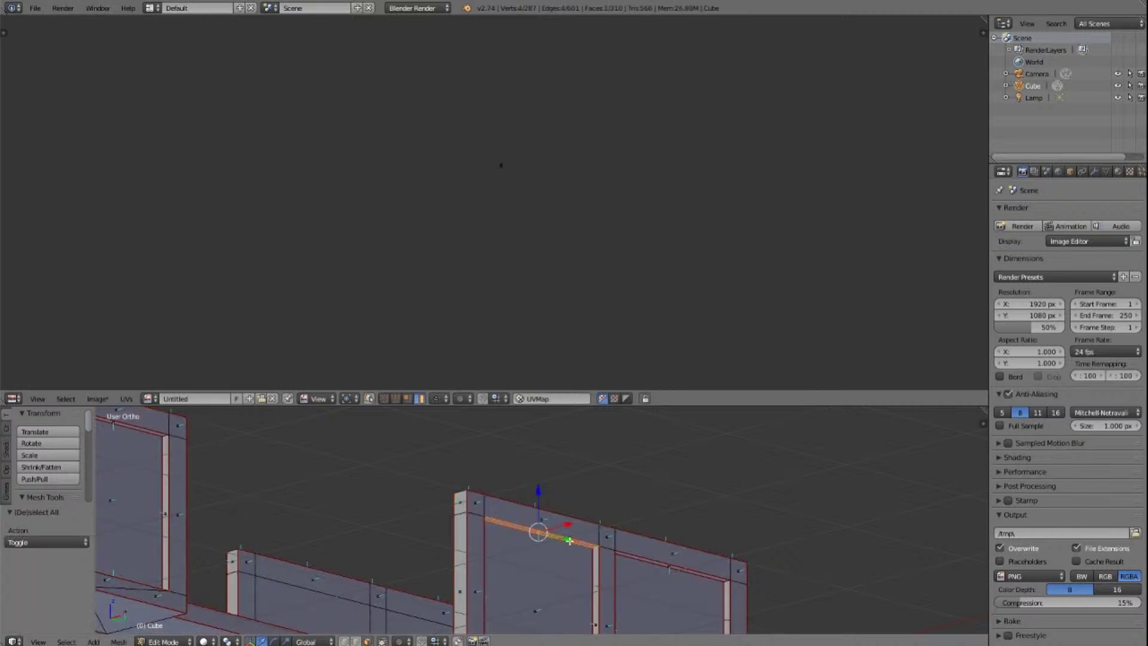
{"action": "left_click", "coordinate": [649, 561], "text": "shift"}
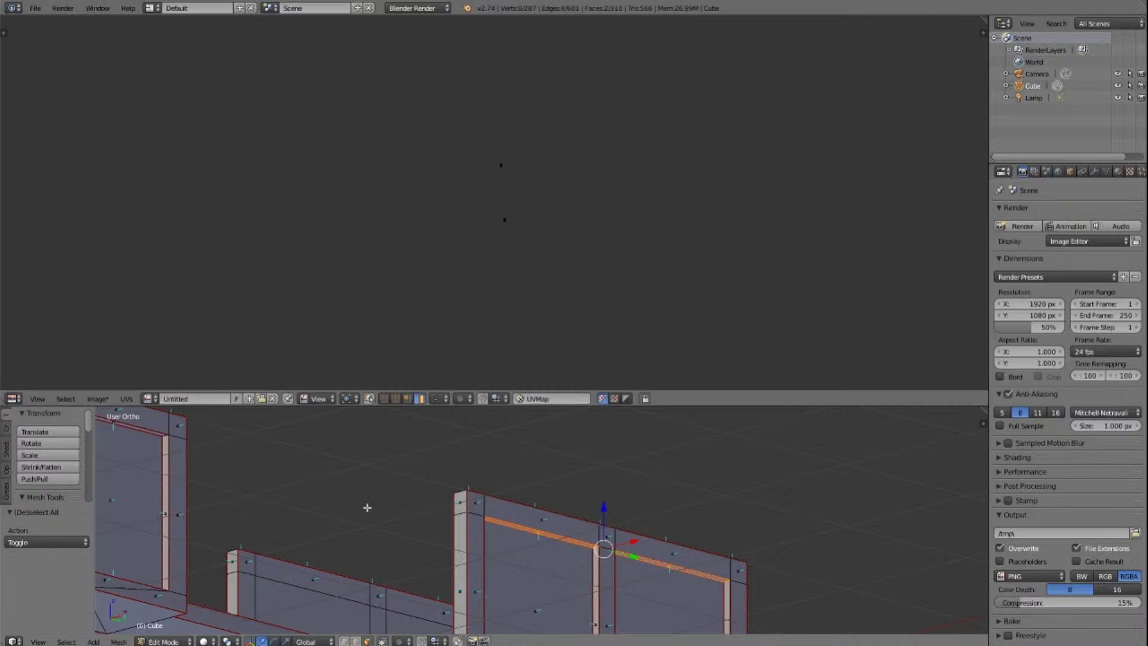
Step: Select the UVs of the two thin faces and reselect the whole mesh to locate their islands
{"action": "key", "text": "a"}
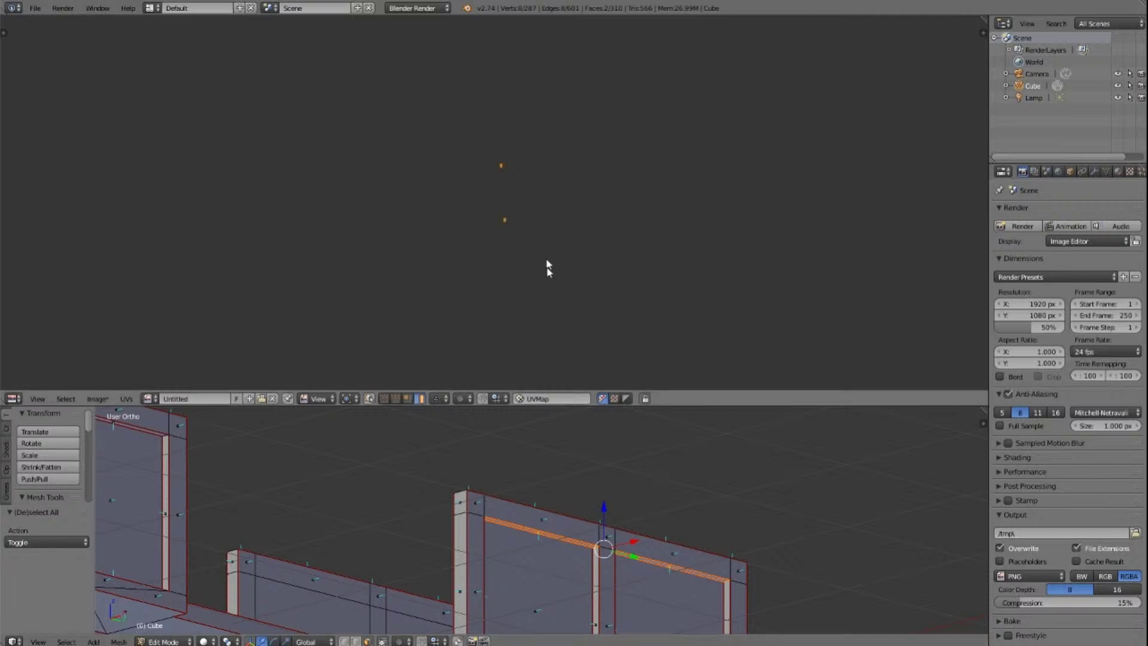
{"action": "key", "text": "a"}
{"action": "key", "text": "a"}
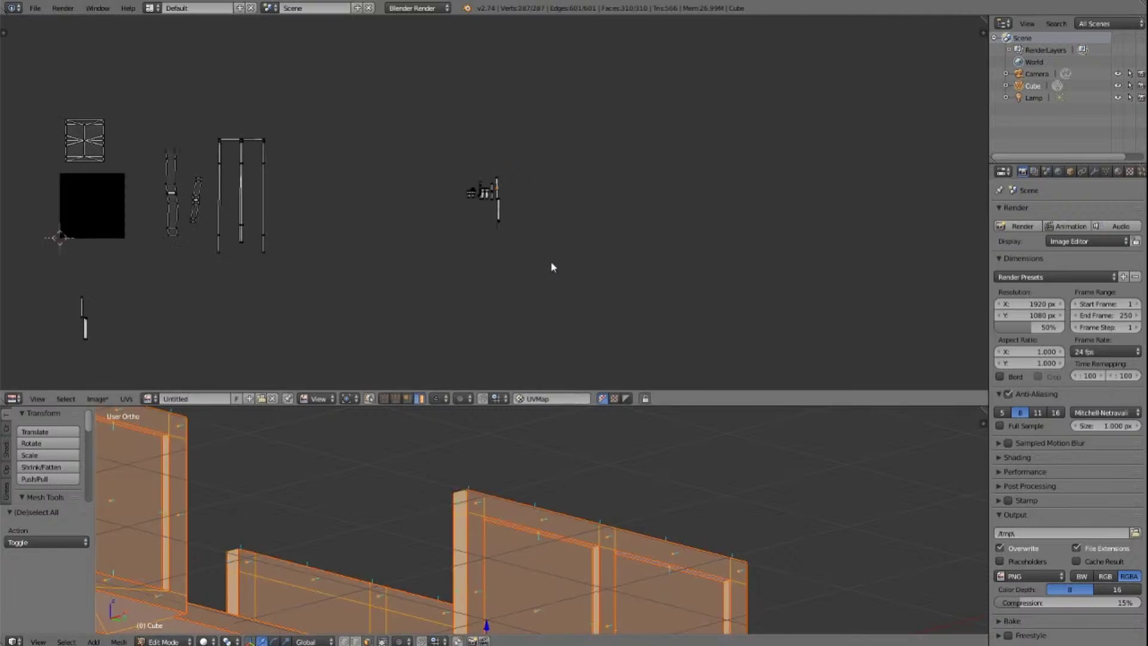
{"action": "scroll", "coordinate": [551, 272], "scroll_direction": "down", "scroll_amount": 3}
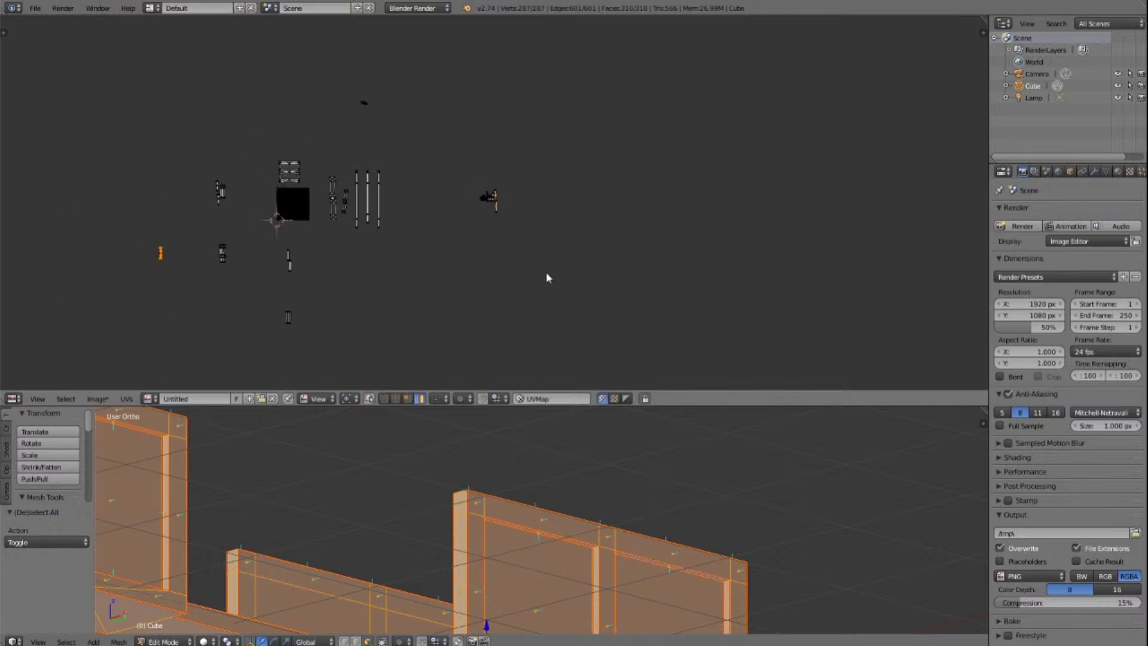
Step: Limit the mesh selection again to the two thin faces above the middle wall's panels and frame their UVs
{"action": "key", "text": "a"}
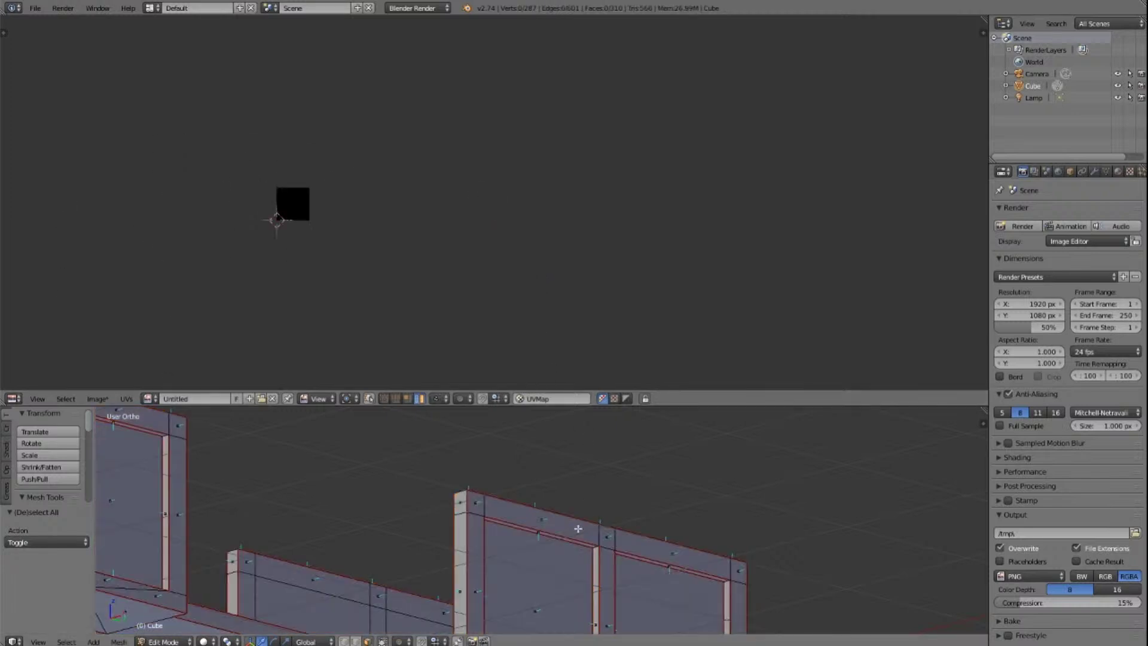
{"action": "right_click", "coordinate": [569, 538], "text": "alt"}
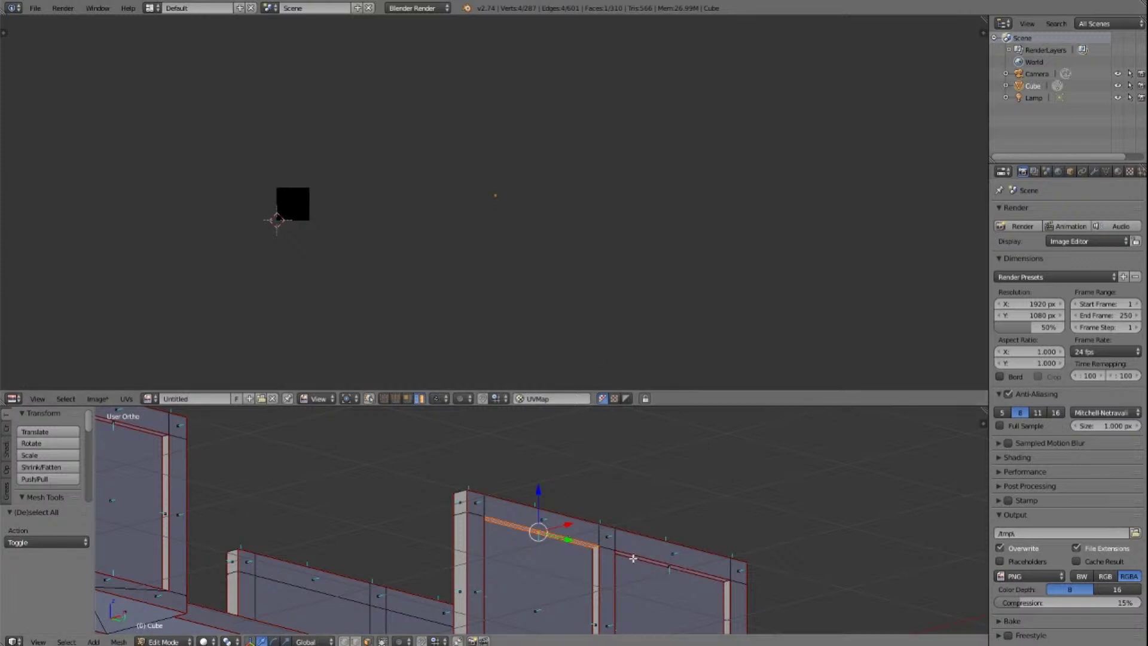
{"action": "right_click", "coordinate": [627, 555], "text": "alt+shift"}
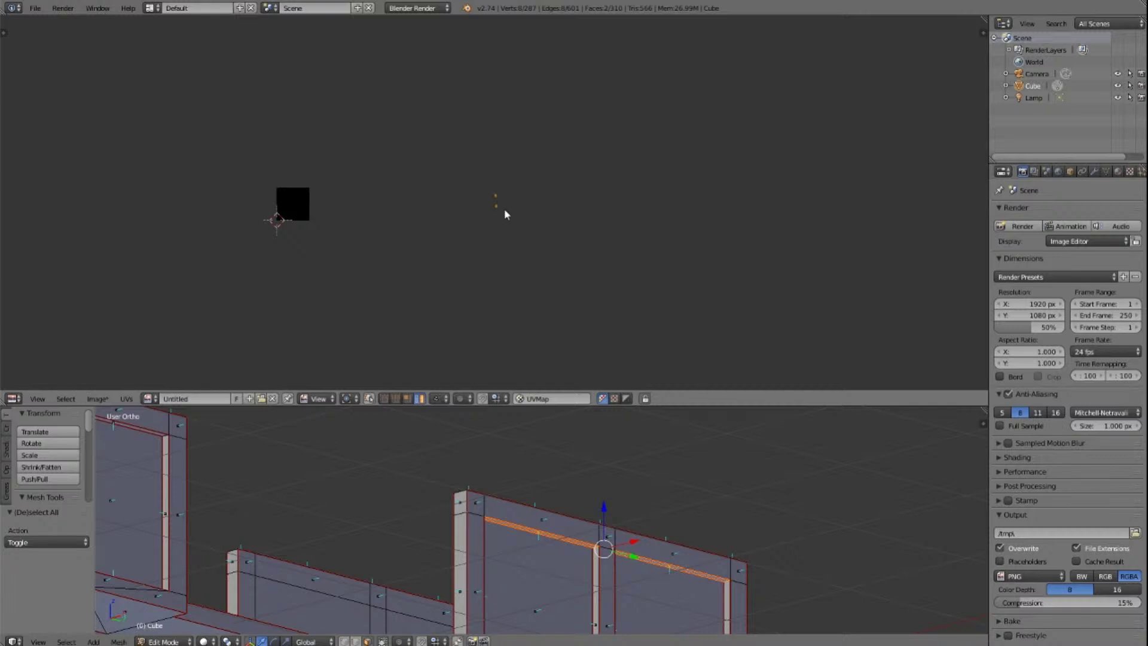
{"action": "key", "text": "KP_Decimal"}
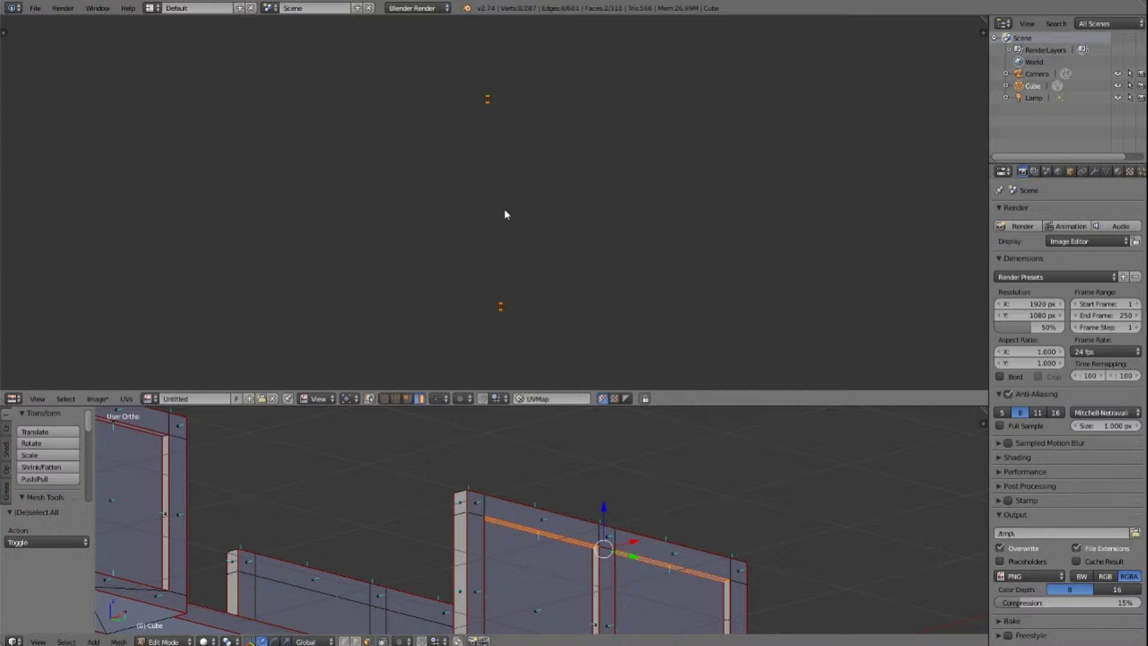
Step: Reselect the whole mesh, box-select the two long strip islands holding the thin faces' UVs, and move them by X -4.093, Y -2.210
{"action": "key", "text": "a"}
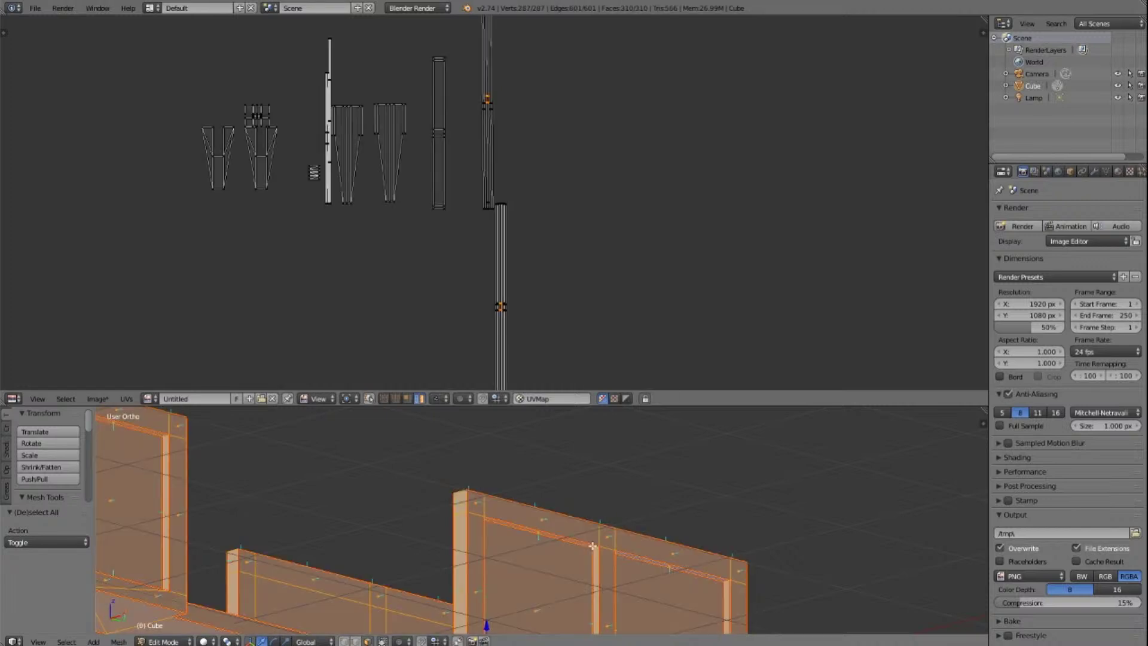
{"action": "scroll", "coordinate": [510, 111], "scroll_direction": "up", "scroll_amount": 2}
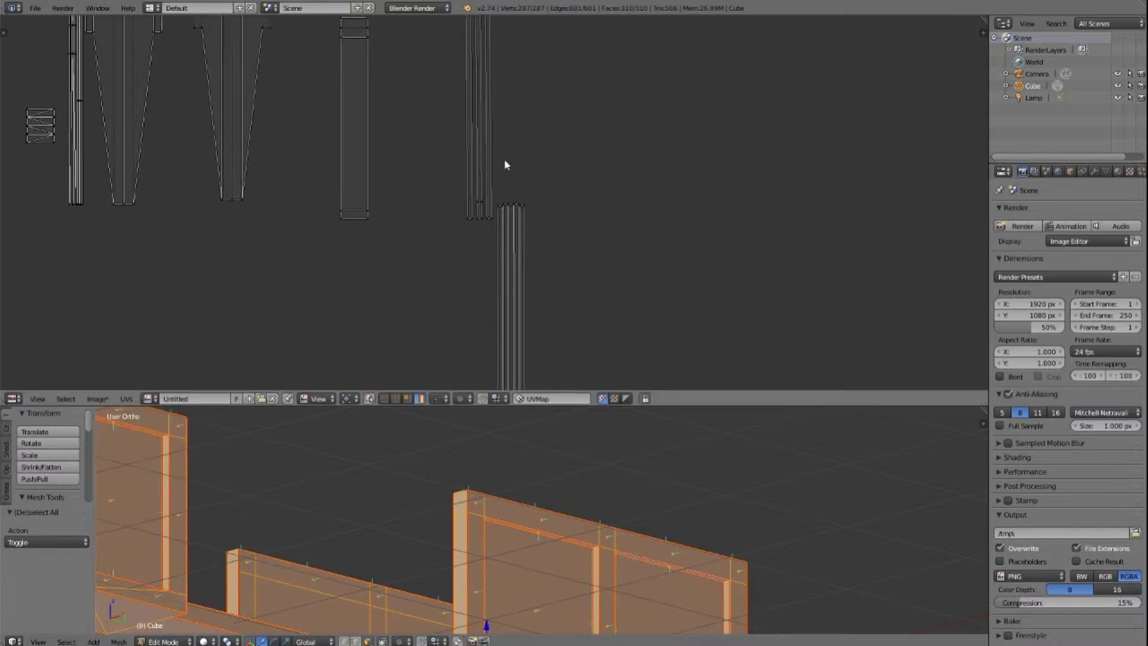
{"action": "scroll", "coordinate": [504, 162], "scroll_direction": "down", "scroll_amount": 4}
{"action": "scroll", "coordinate": [492, 248], "scroll_direction": "up", "scroll_amount": 4}
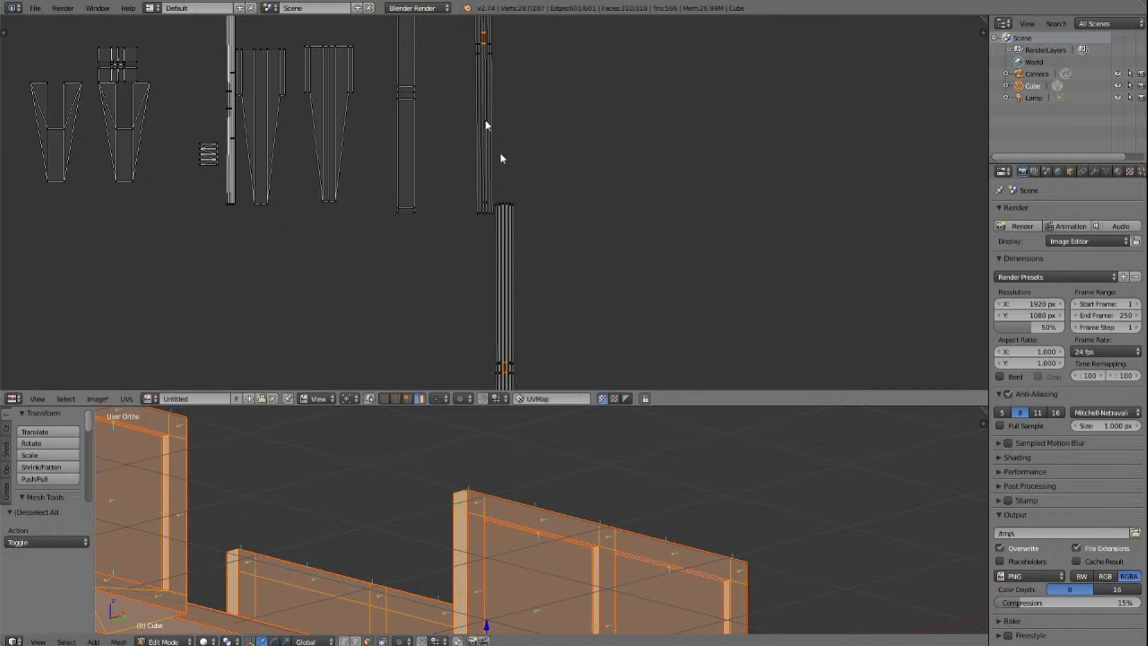
{"action": "scroll", "coordinate": [549, 140], "scroll_direction": "down", "scroll_amount": 3}
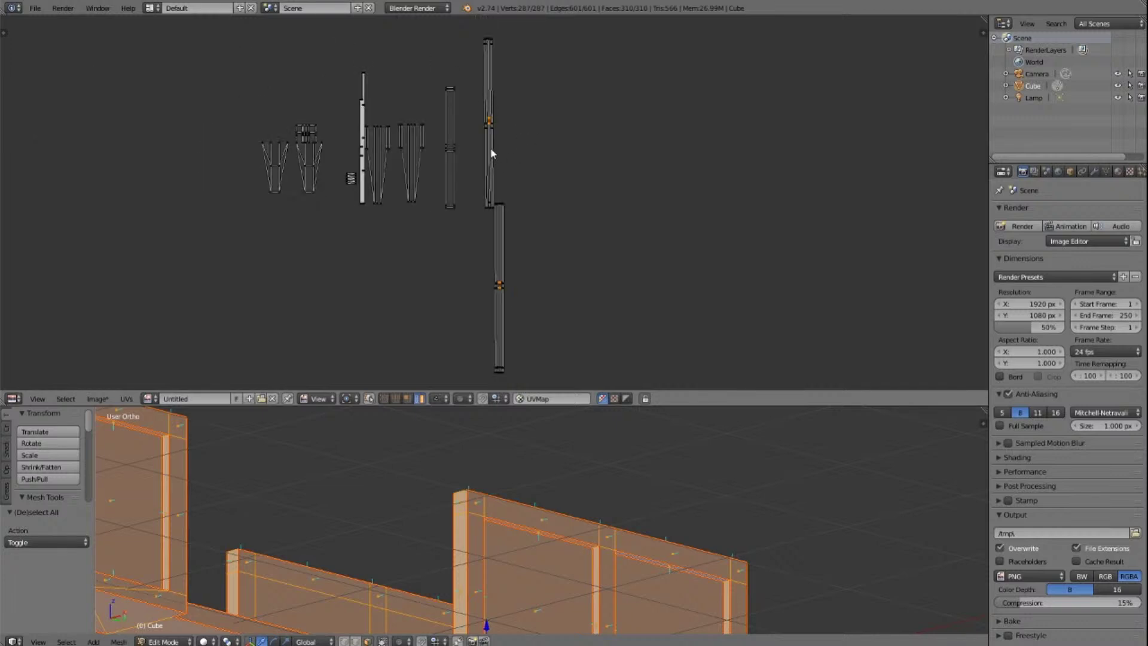
{"action": "scroll", "coordinate": [494, 154], "scroll_direction": "down", "scroll_amount": 4}
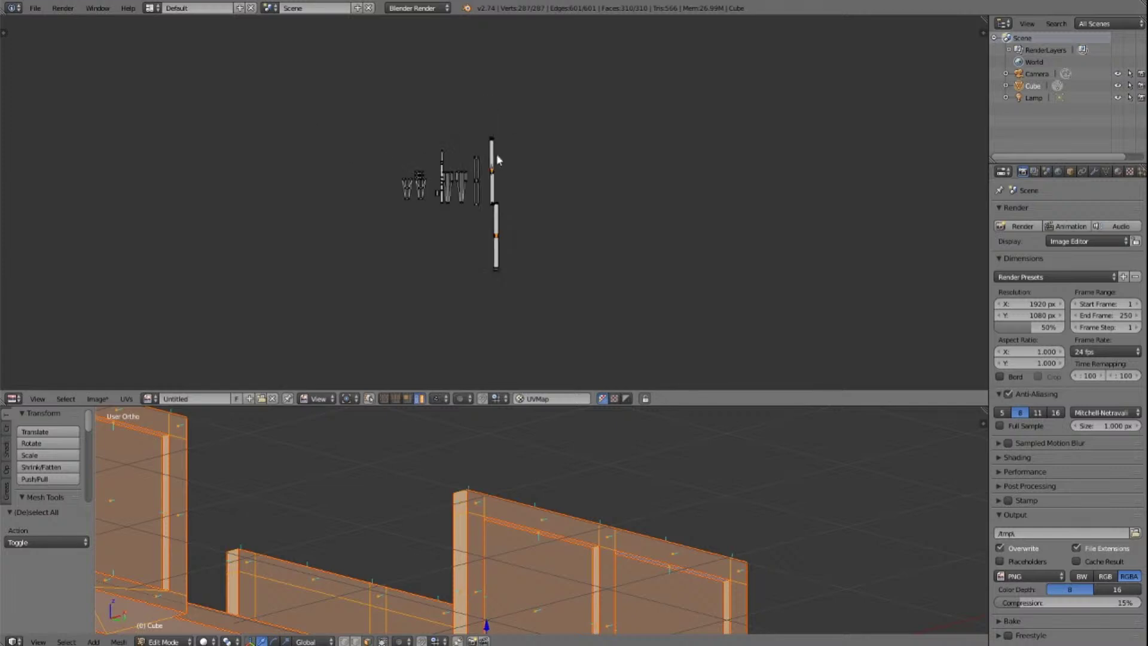
{"action": "key", "text": "b"}
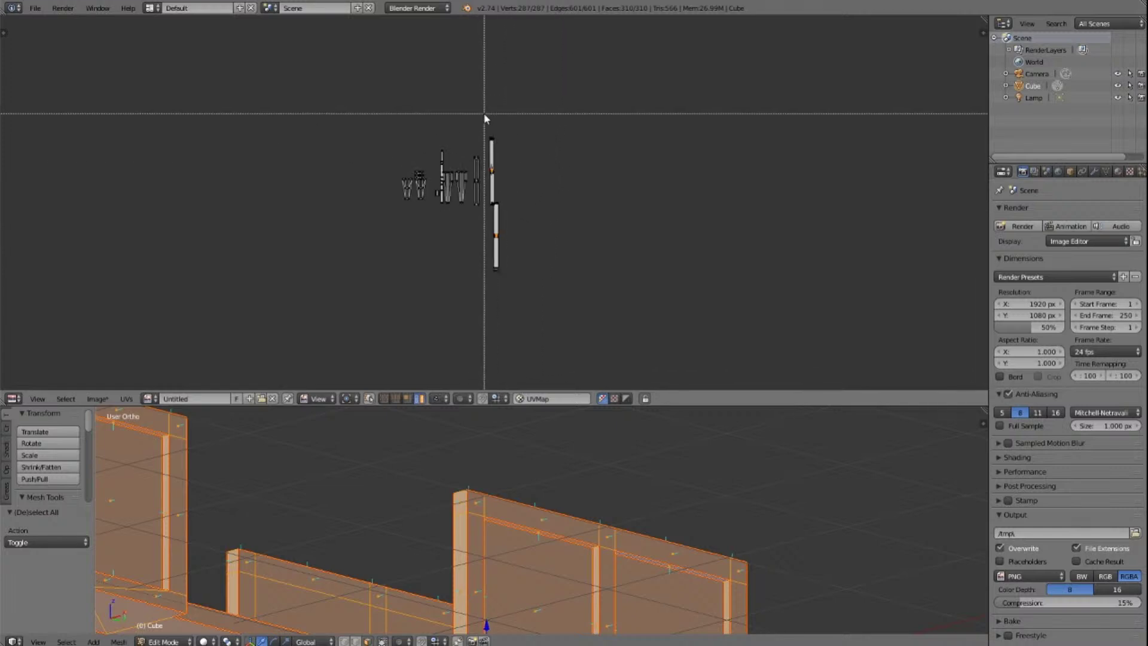
{"action": "left_click_drag", "start_coordinate": [484, 114], "coordinate": [559, 293]}
{"action": "key", "text": "e"}
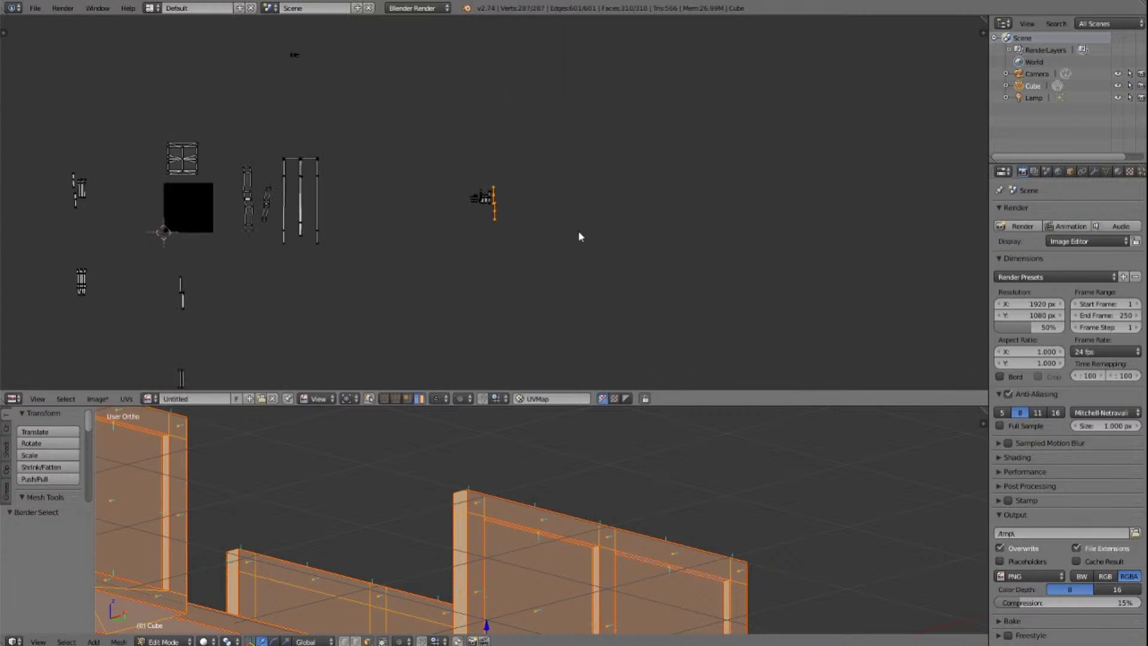
{"action": "key", "text": "g"}
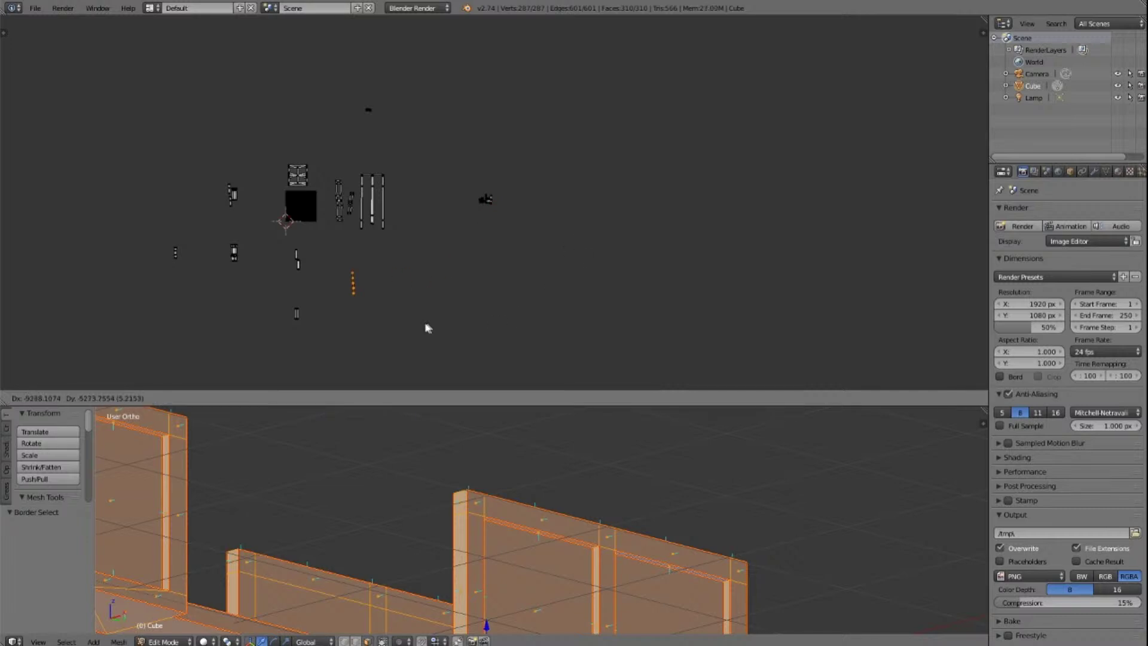
{"action": "left_click", "coordinate": [439, 311]}
Step: Select the long face along the floor's lower outer edge with its UVs and reselect the whole mesh to locate its island
{"action": "scroll", "coordinate": [527, 147], "scroll_direction": "up", "scroll_amount": 5}
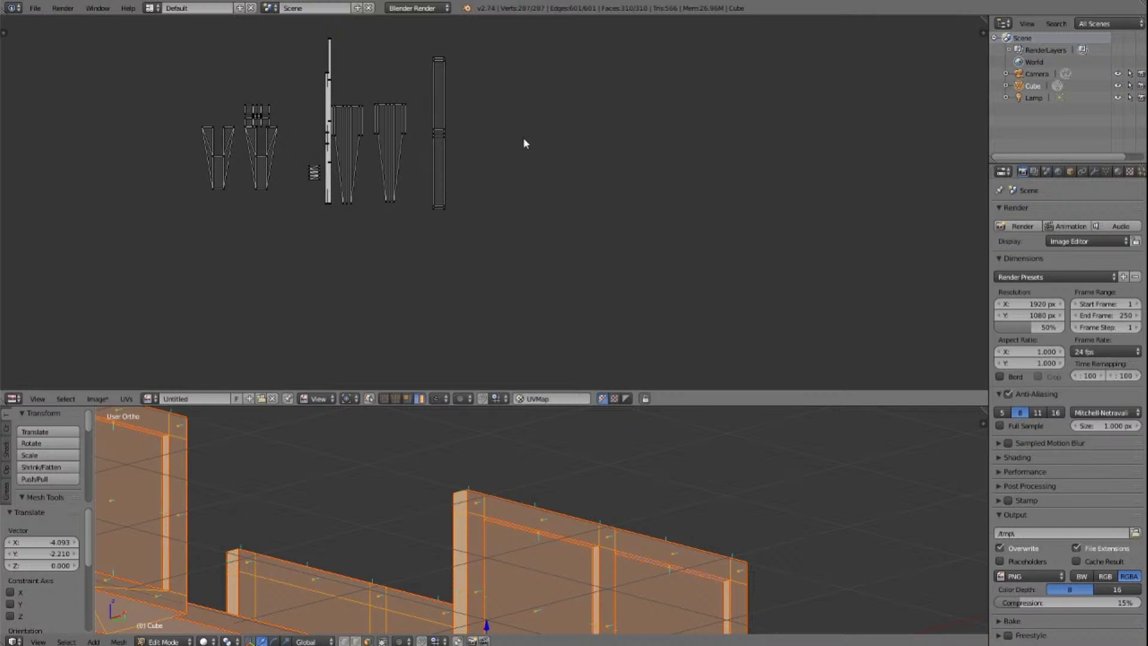
{"action": "scroll", "coordinate": [522, 159], "scroll_direction": "down", "scroll_amount": 5}
{"action": "key", "text": "a"}
{"action": "key", "text": "a"}
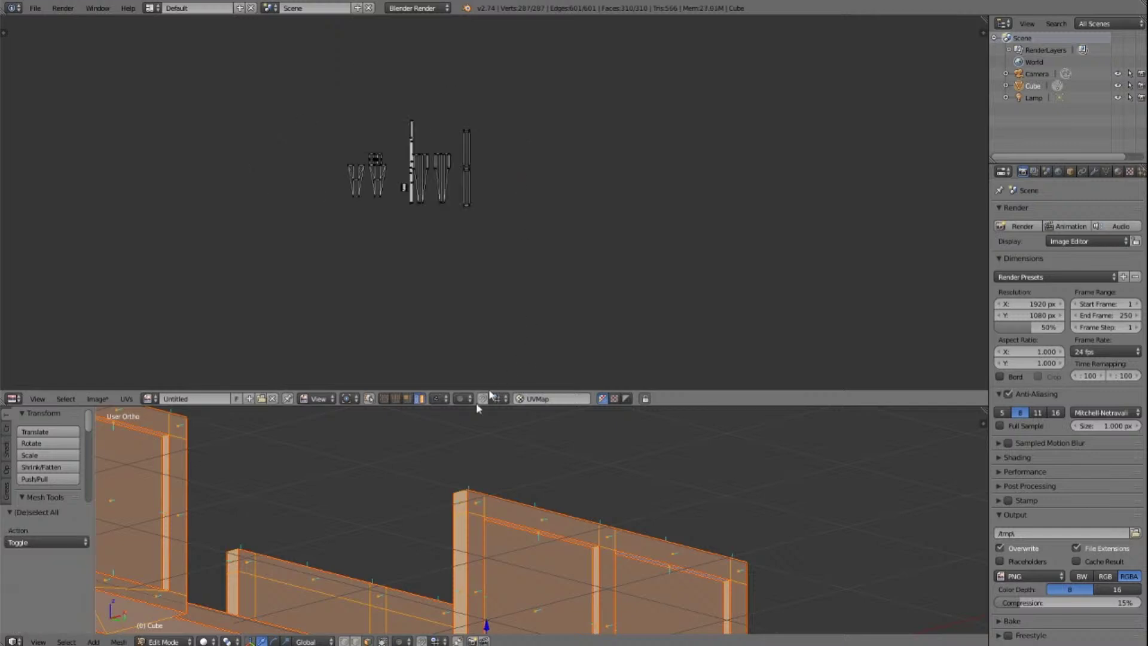
{"action": "scroll", "coordinate": [403, 506], "scroll_direction": "down", "scroll_amount": 3}
{"action": "scroll", "coordinate": [403, 505], "scroll_direction": "down", "scroll_amount": 3}
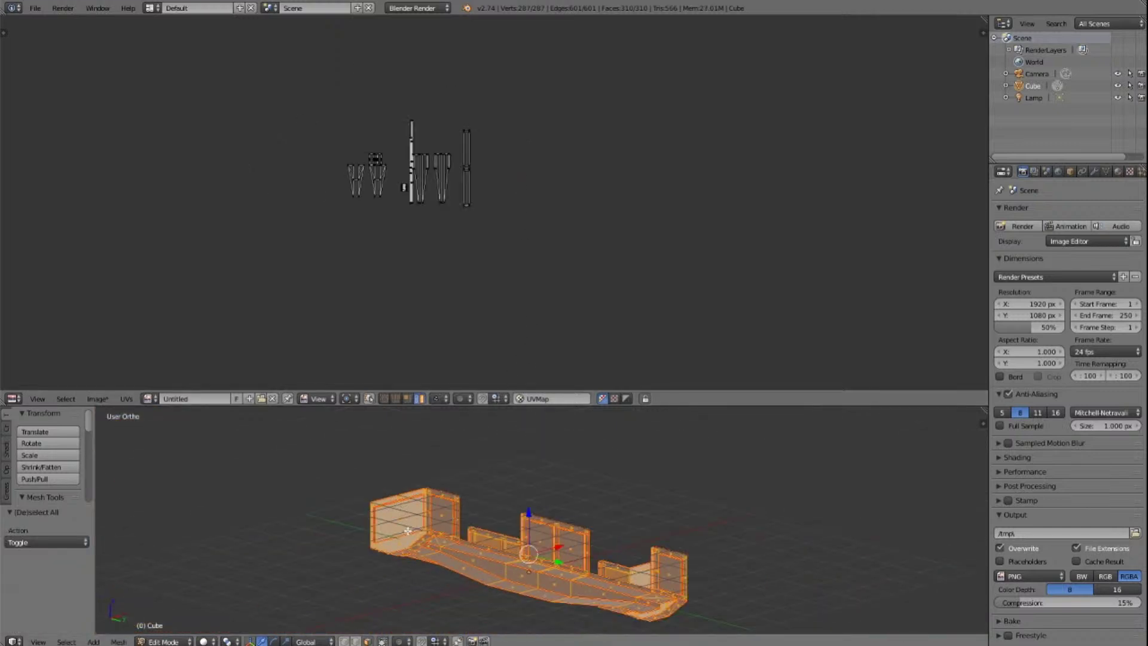
{"action": "key", "text": "a"}
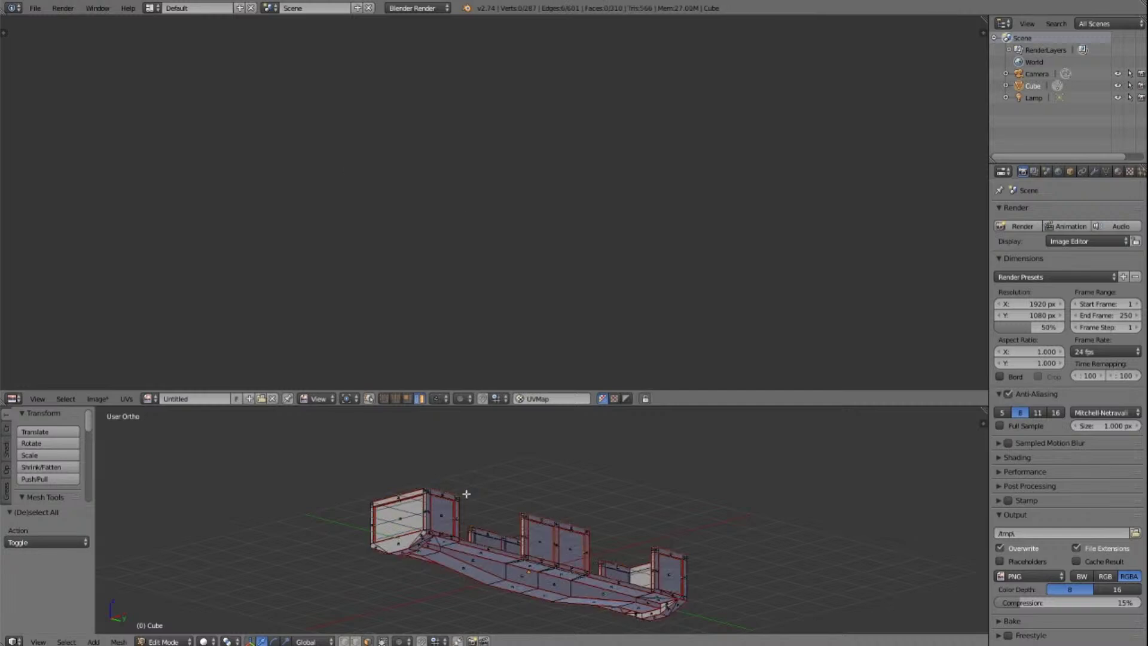
{"action": "right_click", "coordinate": [476, 573]}
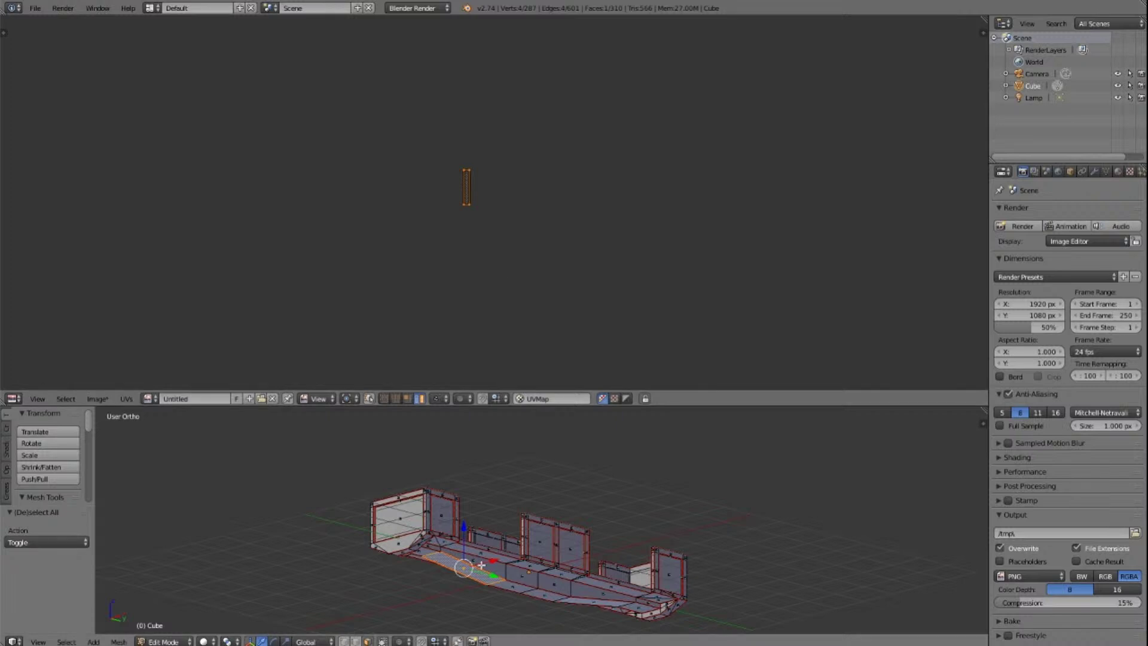
{"action": "key", "text": "a"}
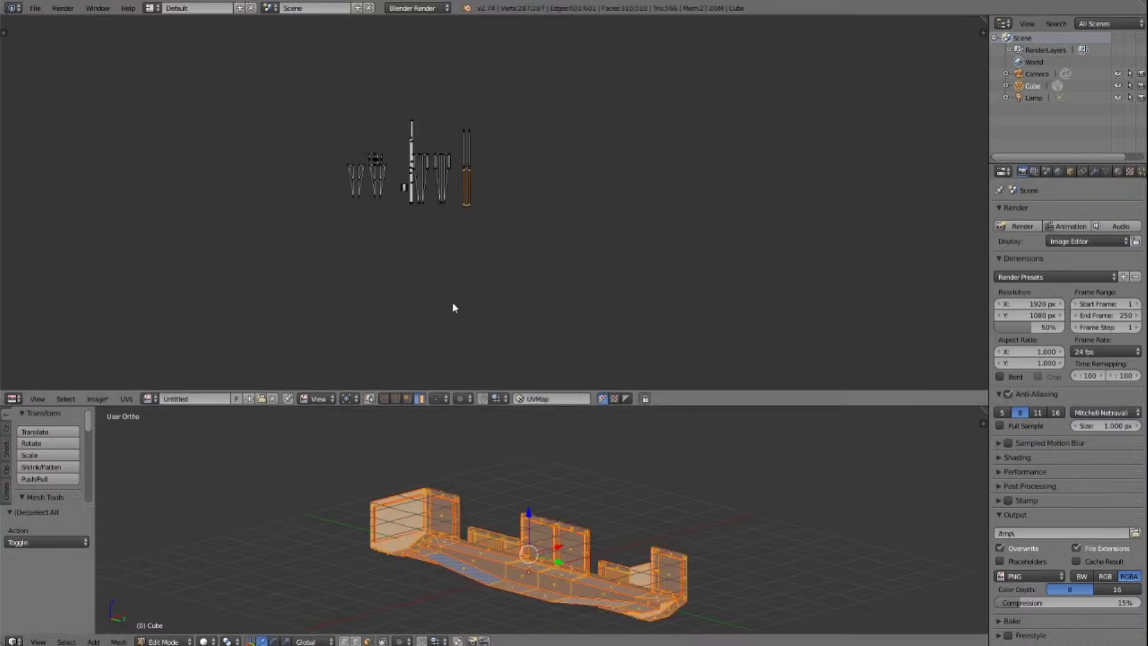
Step: Select the entire linked island of the floor's outer edge face and move it by X -8.305, Y -3.680 below the image square
{"action": "scroll", "coordinate": [452, 308], "scroll_direction": "down", "scroll_amount": 8}
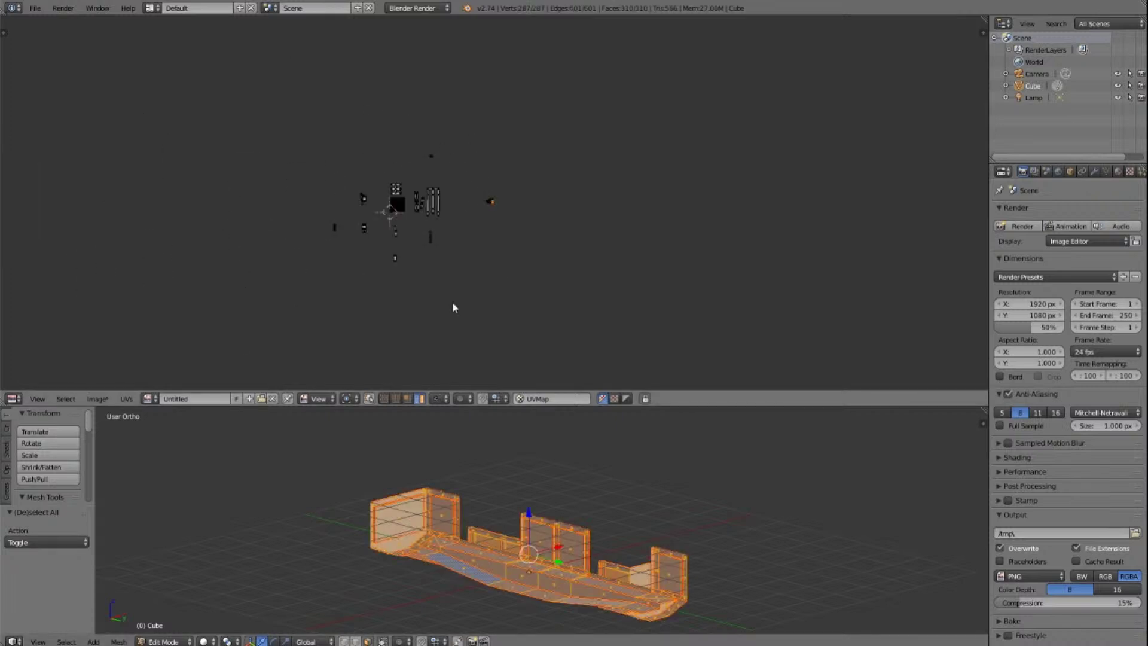
{"action": "scroll", "coordinate": [452, 308], "scroll_direction": "up", "scroll_amount": 6}
{"action": "scroll", "coordinate": [427, 256], "scroll_direction": "up", "scroll_amount": 8}
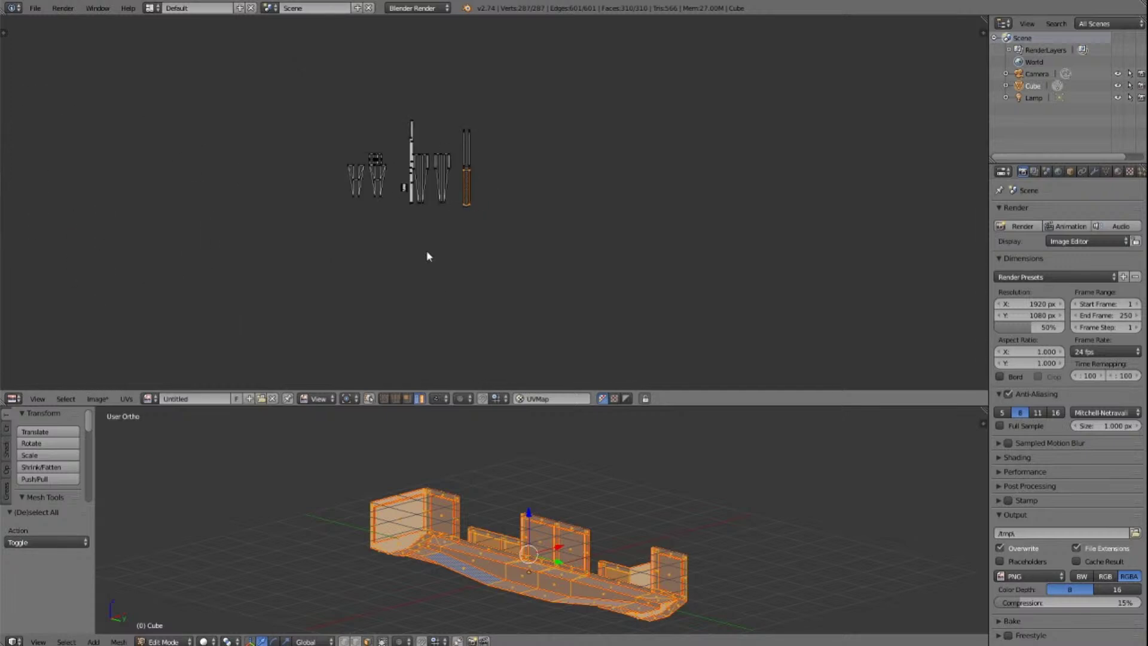
{"action": "scroll", "coordinate": [427, 256], "scroll_direction": "up", "scroll_amount": 5}
{"action": "key", "text": "l"}
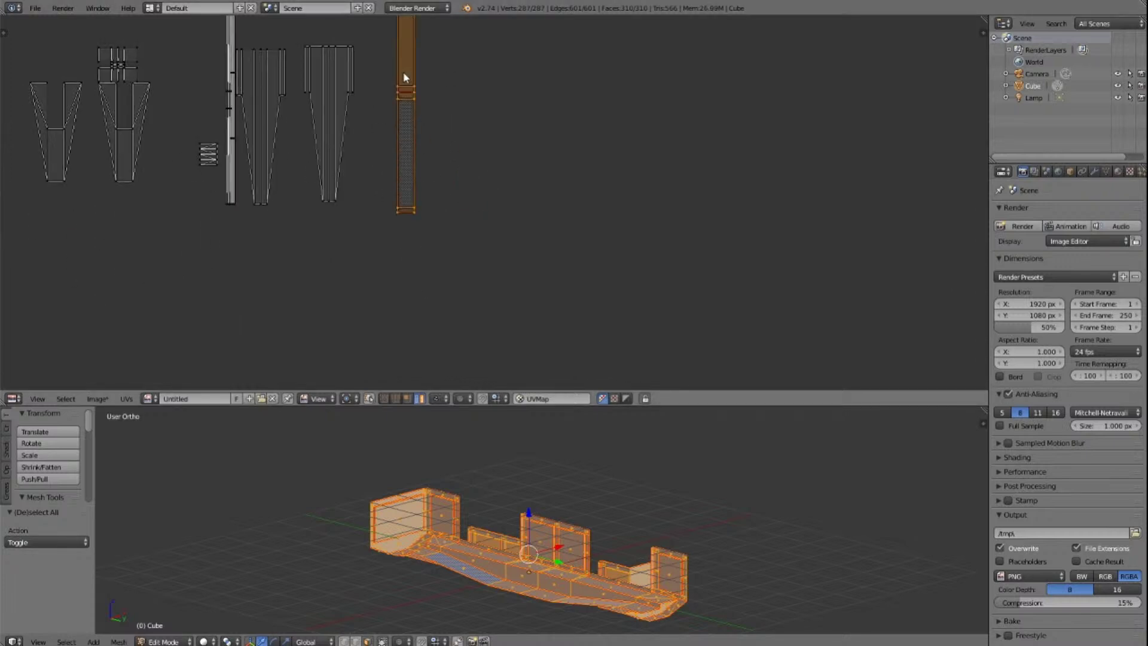
{"action": "scroll", "coordinate": [450, 186], "scroll_direction": "down", "scroll_amount": 10}
{"action": "scroll", "coordinate": [450, 179], "scroll_direction": "up", "scroll_amount": 3}
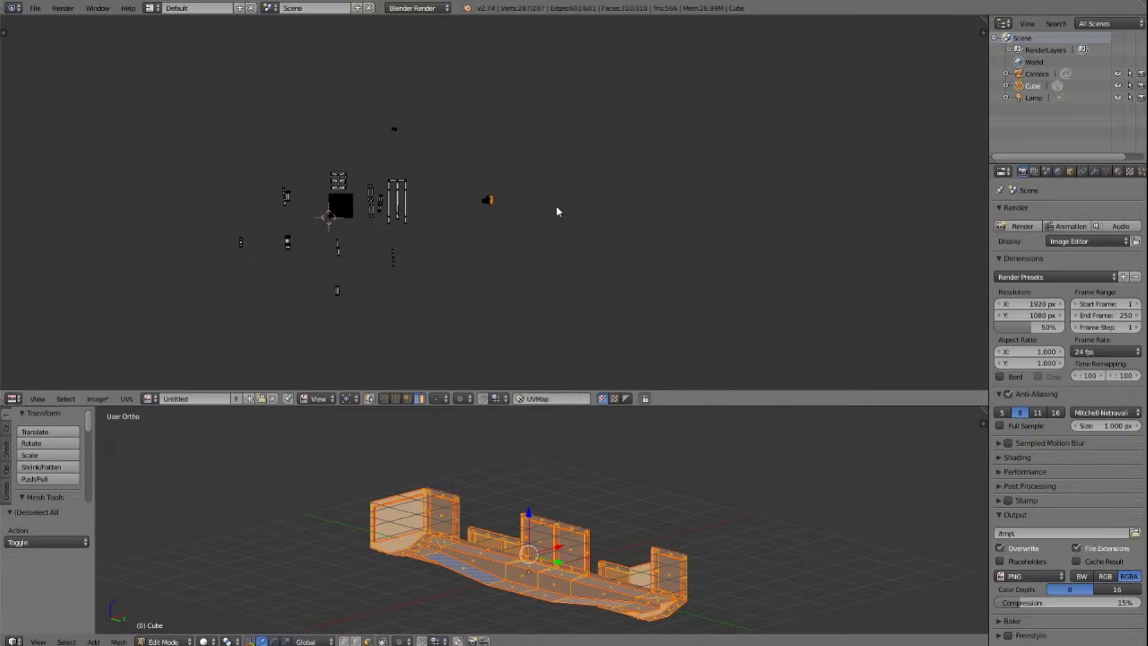
{"action": "key", "text": "g"}
{"action": "left_click", "coordinate": [352, 299]}
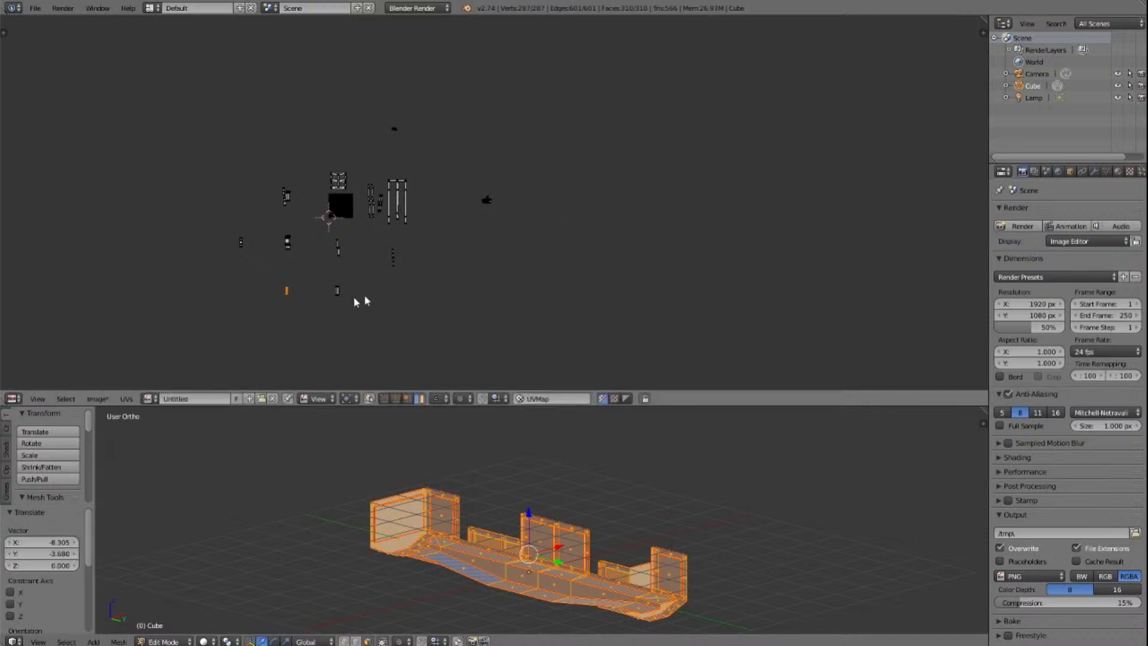
Step: Locate the floor's middle quad face, select both adjacent tapered islands, and move them by X -8.724, Y -3.722 beside the previously moved island
{"action": "scroll", "coordinate": [508, 274], "scroll_direction": "up", "scroll_amount": 3}
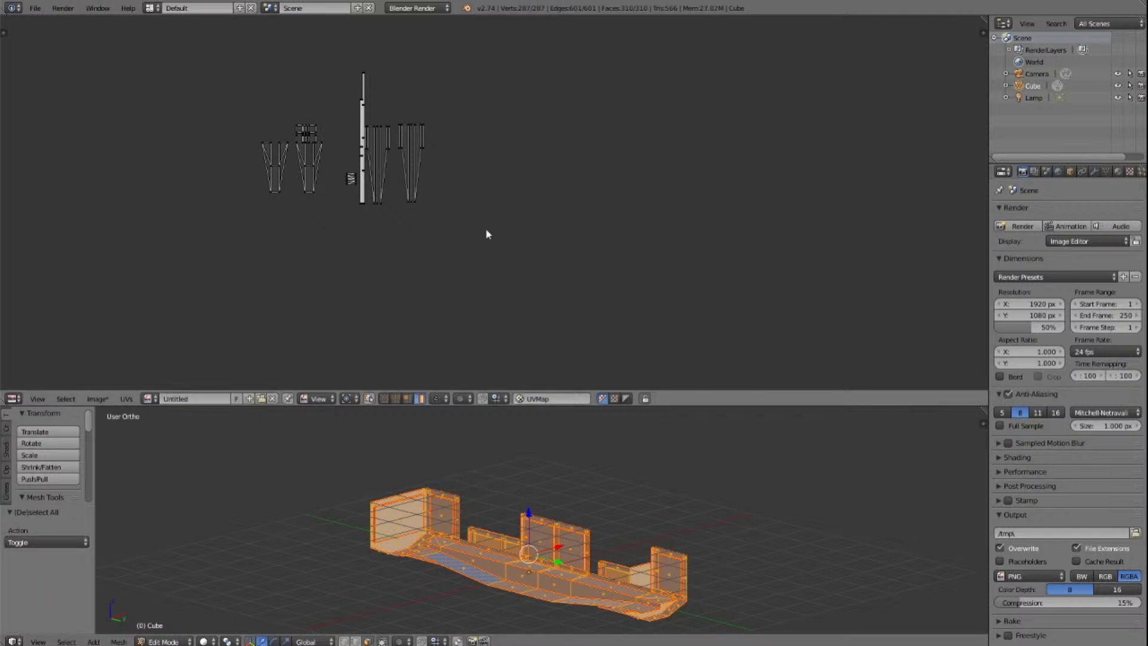
{"action": "key", "text": "a"}
{"action": "key", "text": "a"}
{"action": "right_click", "coordinate": [510, 564]}
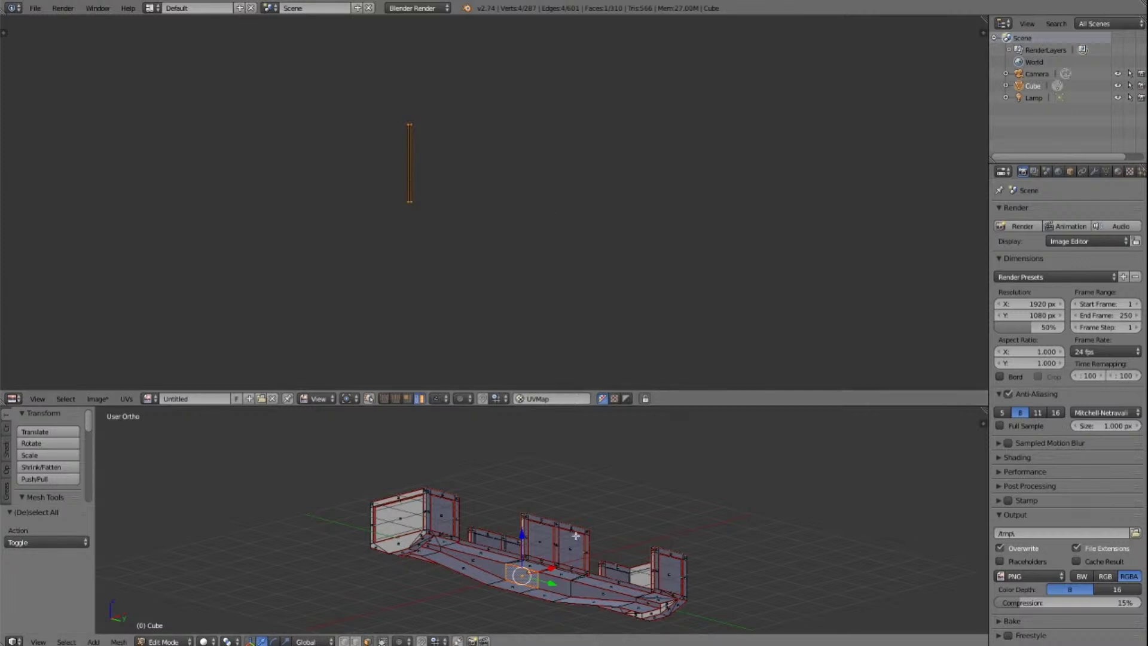
{"action": "key", "text": "a"}
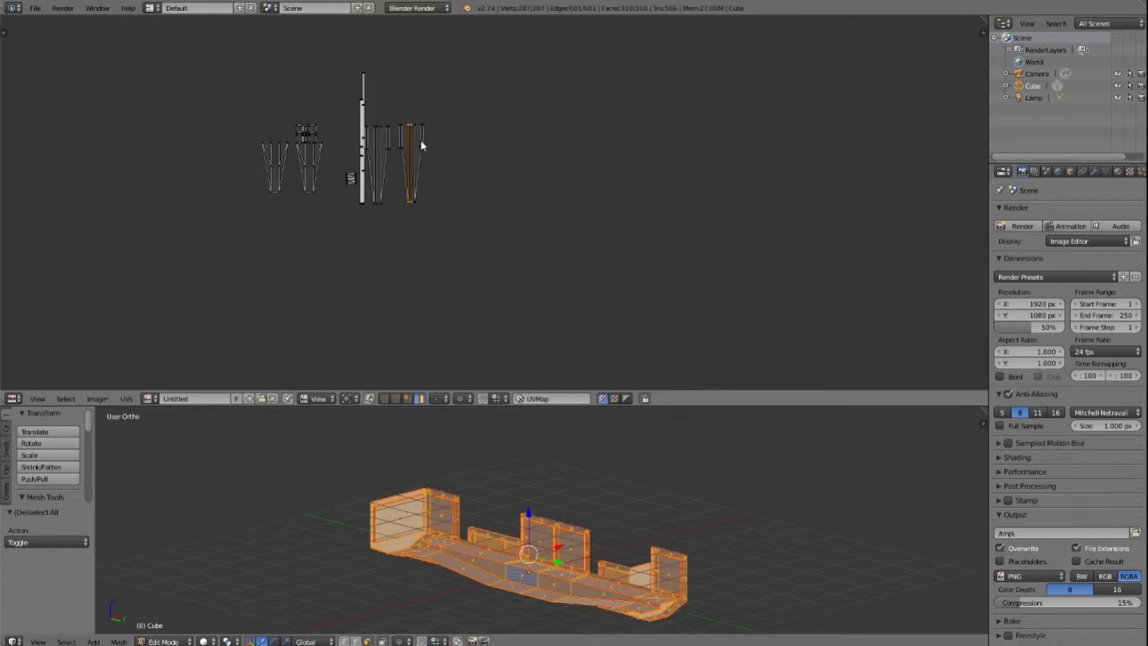
{"action": "key", "text": "l"}
{"action": "key", "text": "l"}
{"action": "scroll", "coordinate": [451, 236], "scroll_direction": "down", "scroll_amount": 5}
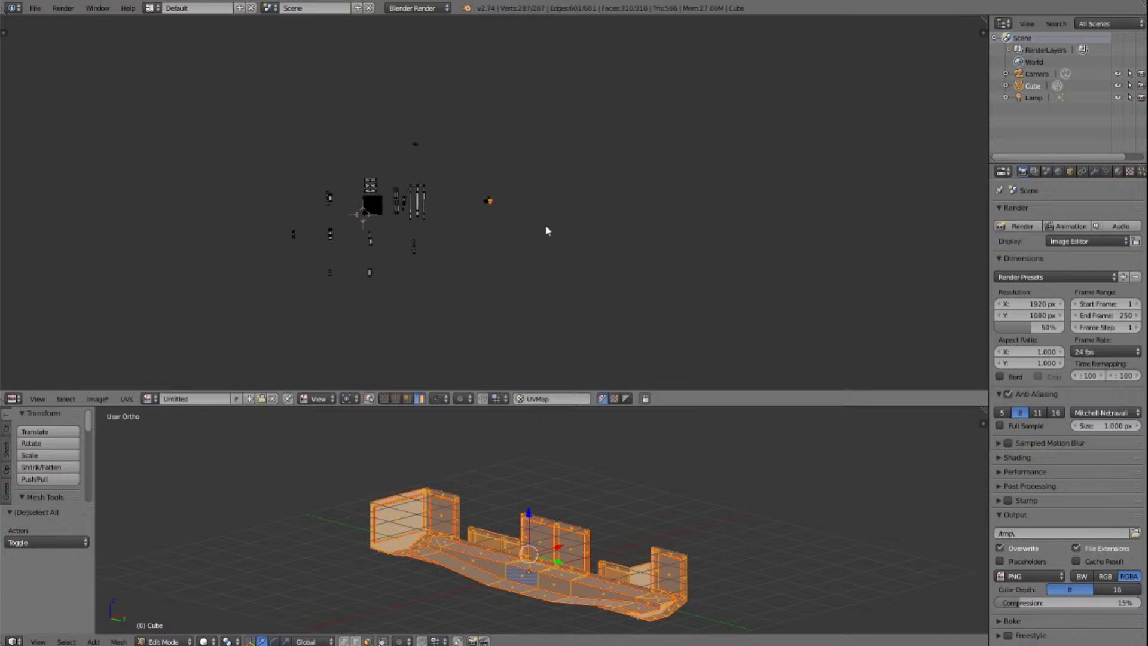
{"action": "key", "text": "g"}
{"action": "left_click", "coordinate": [382, 301]}
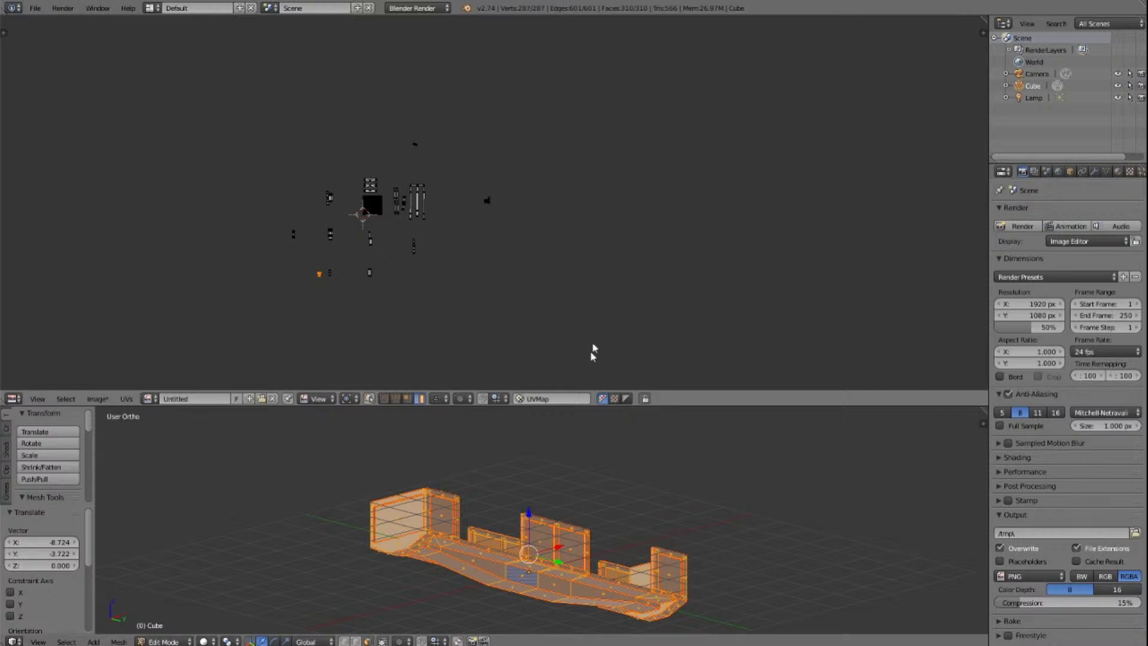
Step: Select the narrow floor face beside the low wall with its UVs and reselect the whole mesh to locate its island
{"action": "key", "text": "a"}
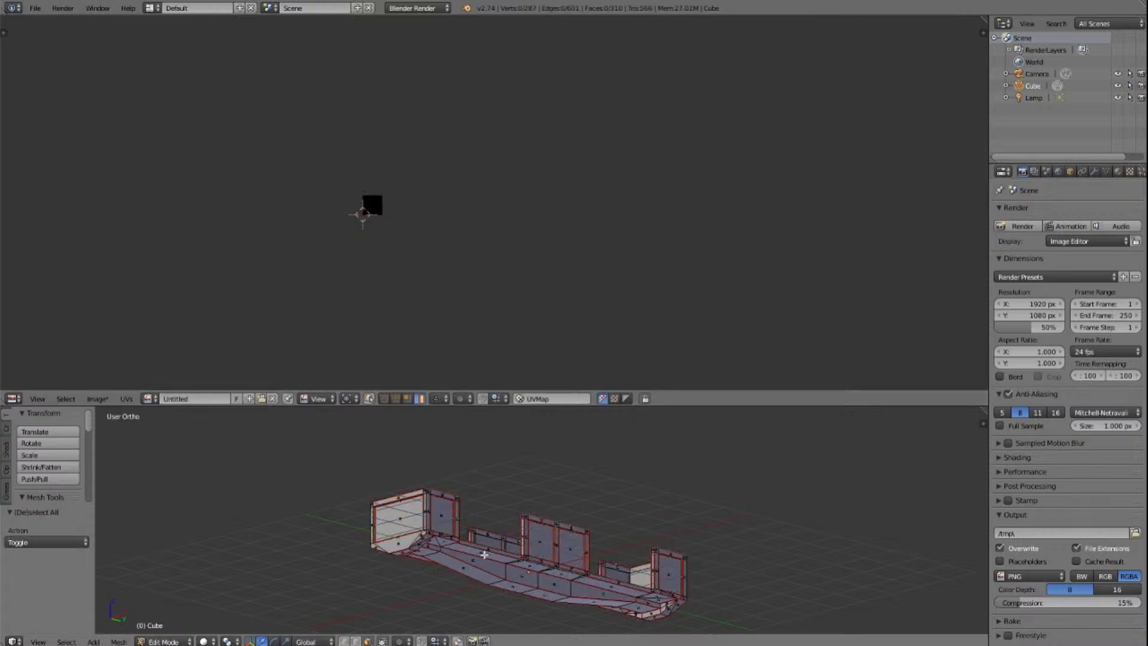
{"action": "right_click", "coordinate": [488, 555]}
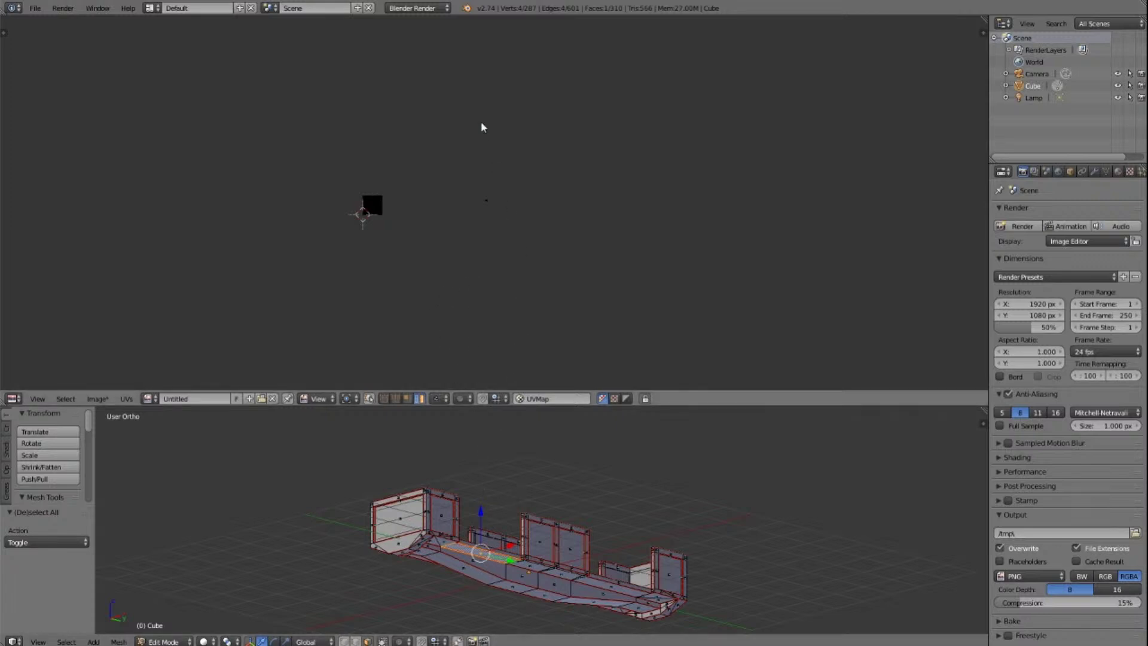
{"action": "key", "text": "a"}
{"action": "key", "text": "a"}
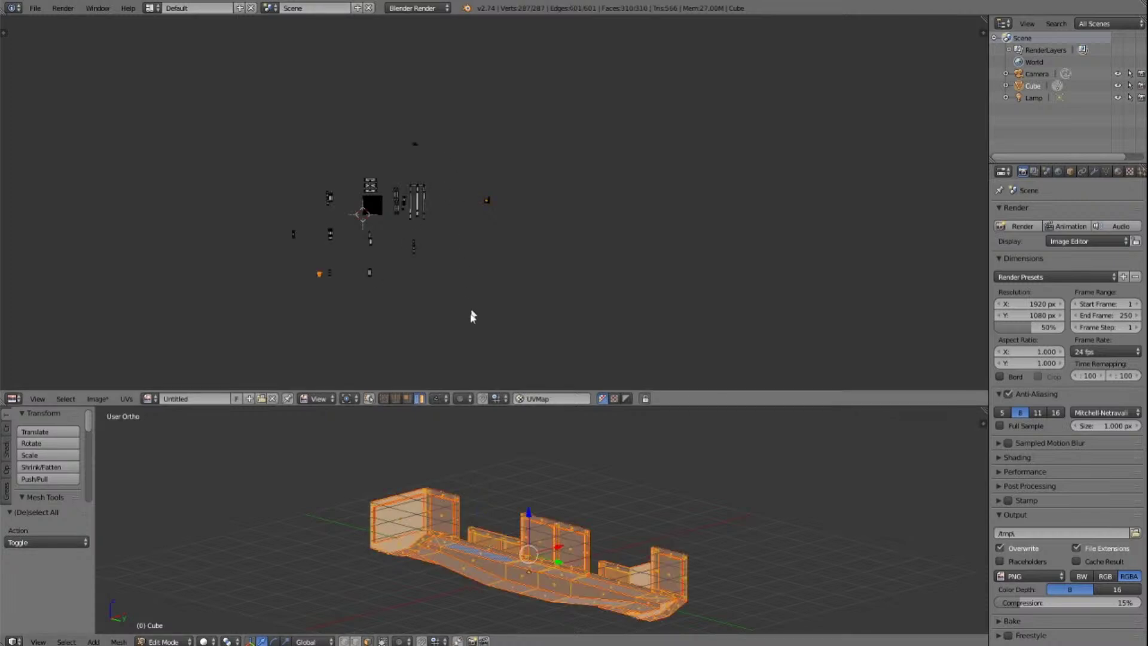
Step: Select the linked small block islands containing the narrow floor face and move them by X -8.474, Y -3.317 above the tapered islands
{"action": "scroll", "coordinate": [470, 312], "scroll_direction": "up", "scroll_amount": 4}
{"action": "scroll", "coordinate": [471, 293], "scroll_direction": "down", "scroll_amount": 4}
{"action": "scroll", "coordinate": [469, 259], "scroll_direction": "up", "scroll_amount": 2}
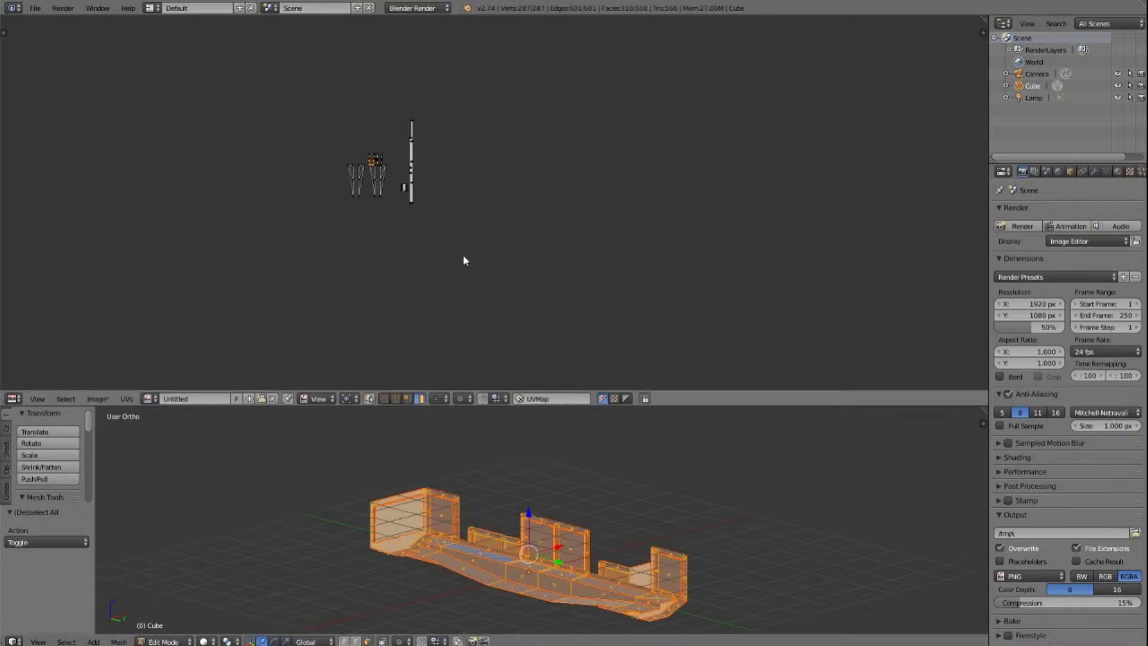
{"action": "scroll", "coordinate": [367, 202], "scroll_direction": "up", "scroll_amount": 5}
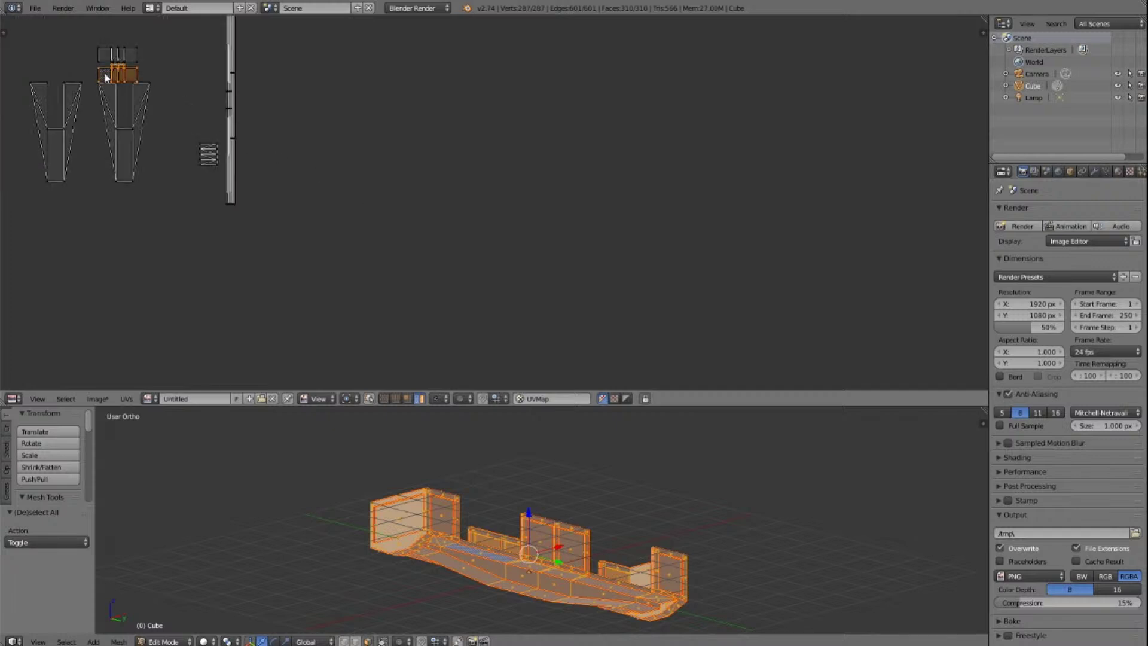
{"action": "key", "text": "l"}
{"action": "scroll", "coordinate": [389, 115], "scroll_direction": "down", "scroll_amount": 5}
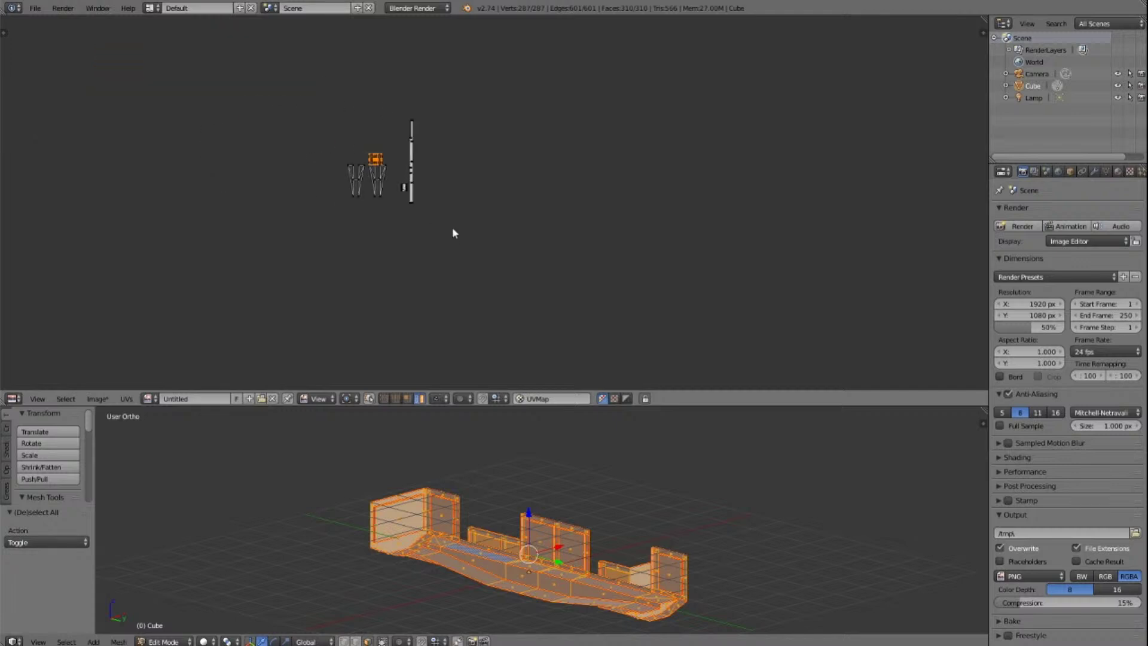
{"action": "scroll", "coordinate": [453, 233], "scroll_direction": "down", "scroll_amount": 4}
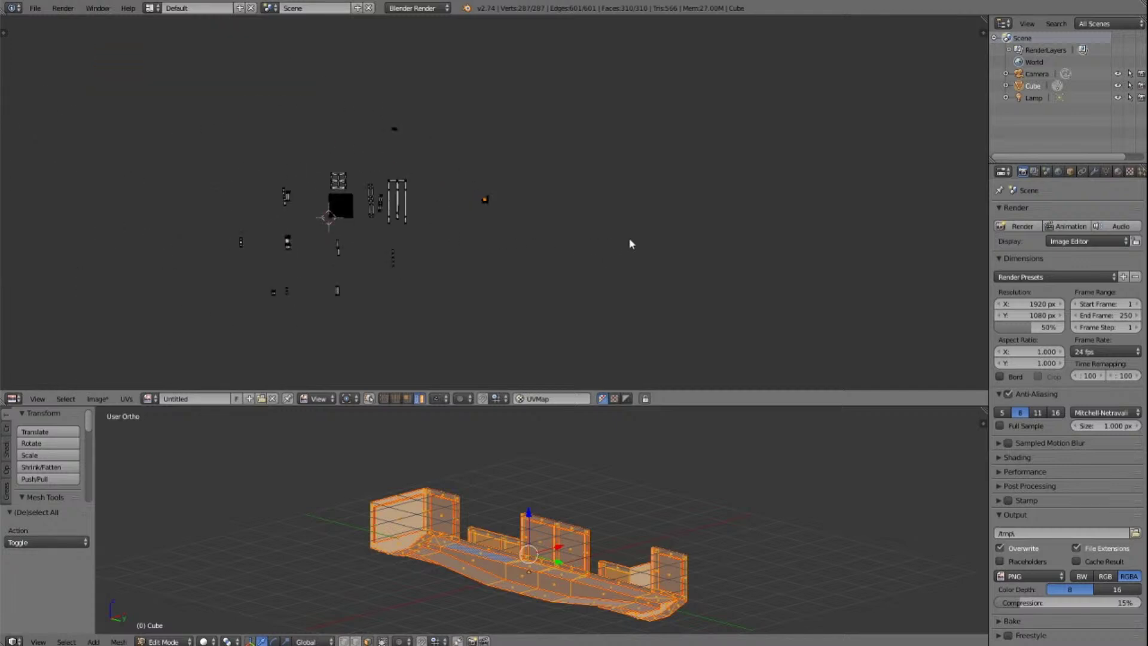
{"action": "key", "text": "g"}
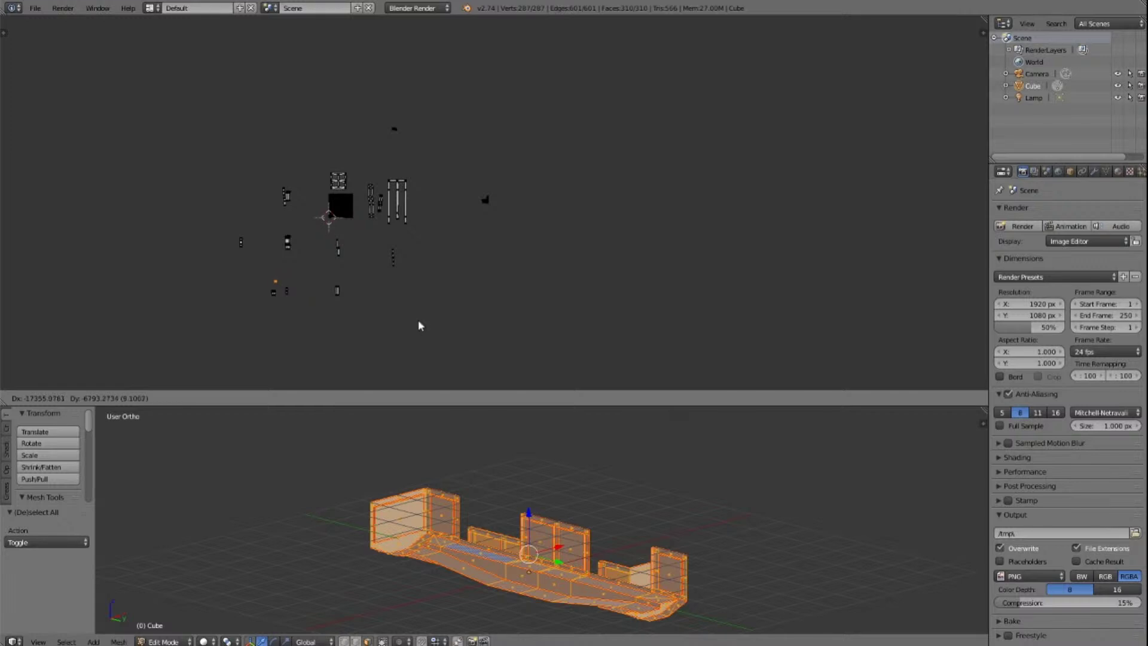
{"action": "left_click", "coordinate": [418, 319]}
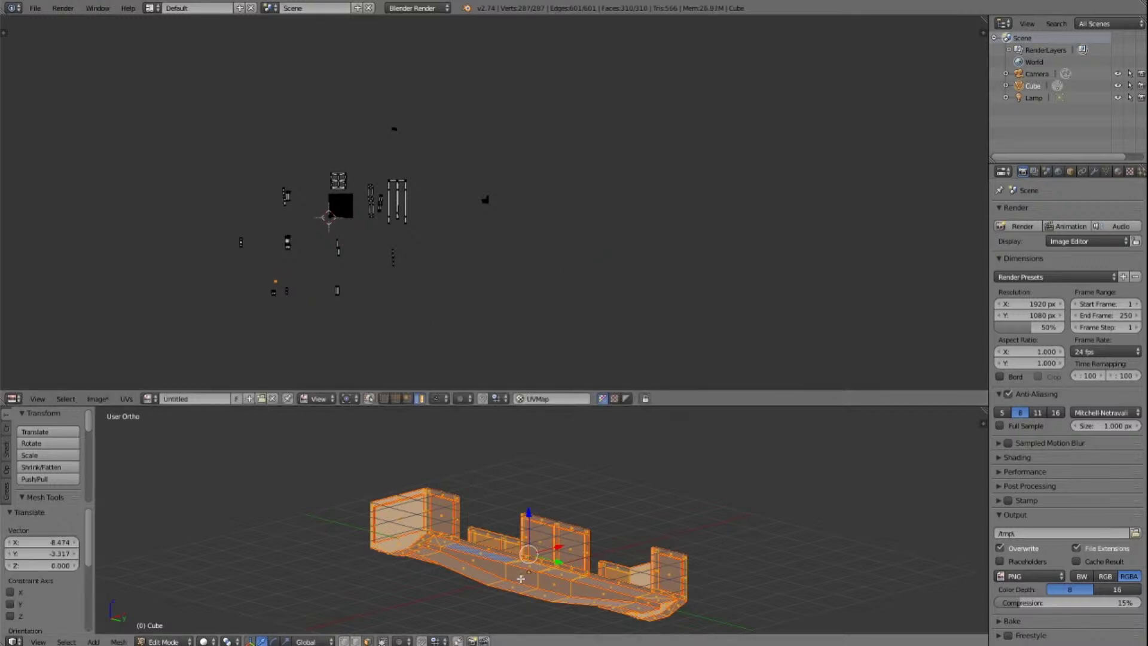
Step: Select the small sloped floor face at the far end with its UVs and reselect the whole mesh to locate its island
{"action": "key", "text": "a"}
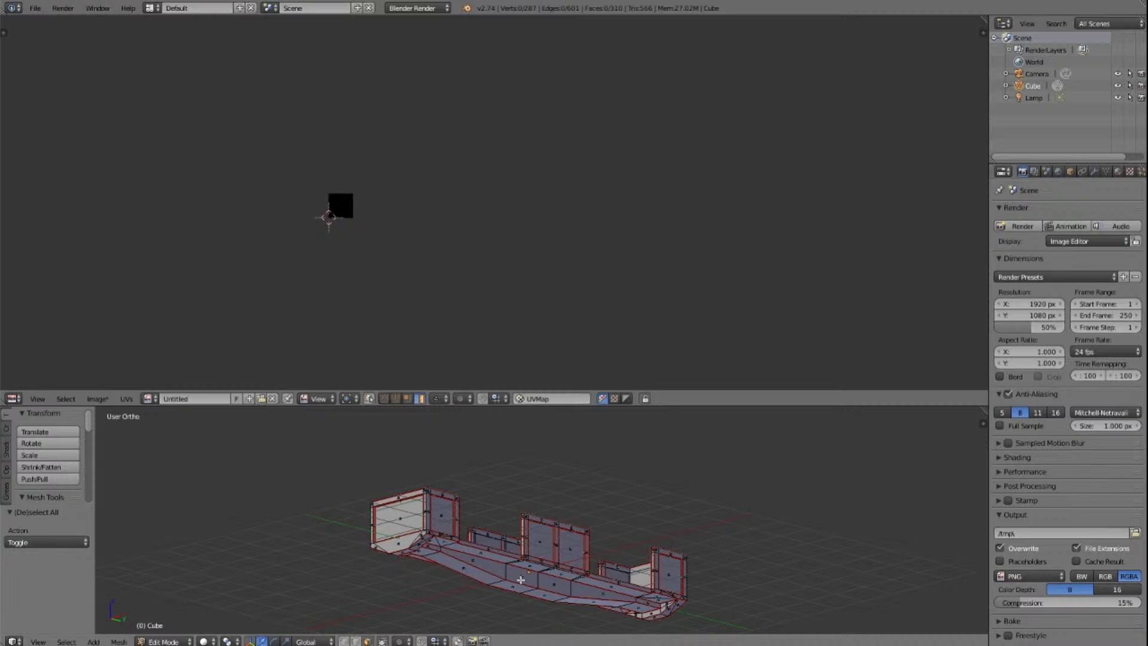
{"action": "right_click", "coordinate": [665, 604]}
{"action": "key", "text": "a"}
{"action": "key", "text": "a"}
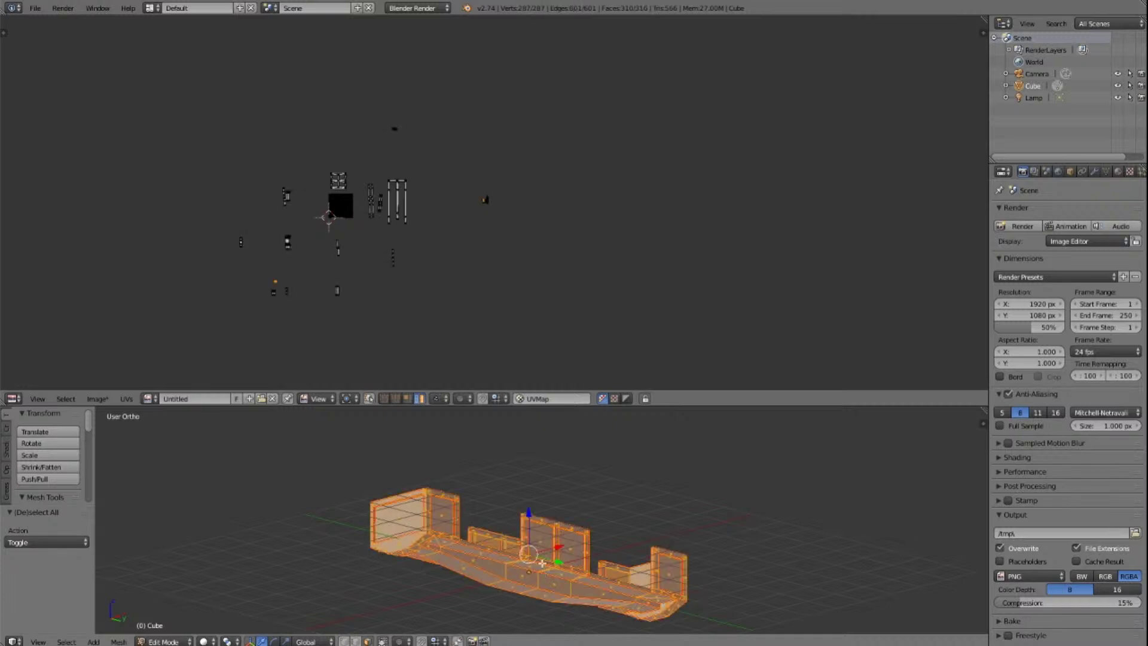
{"action": "scroll", "coordinate": [476, 214], "scroll_direction": "up", "scroll_amount": 3}
{"action": "scroll", "coordinate": [476, 214], "scroll_direction": "up", "scroll_amount": 3}
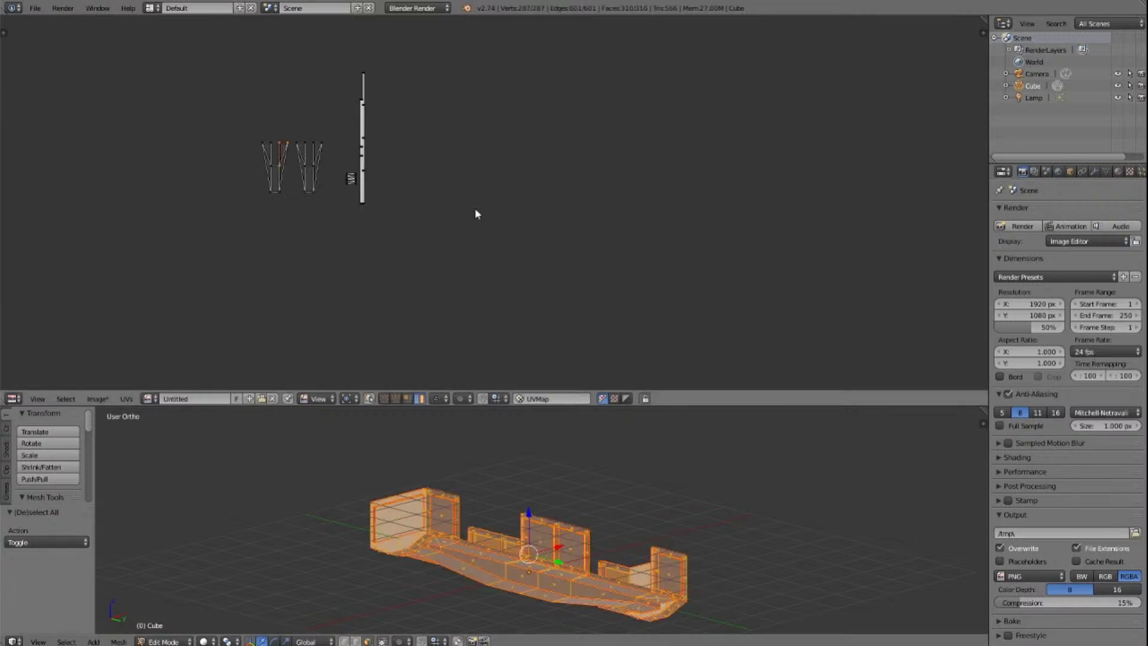
Step: Select the linked tapered islands containing the far-end floor face and move them by X -9.152, Y -3.172 to the group below the image square
{"action": "key", "text": "l"}
{"action": "key", "text": "ctrl+l"}
{"action": "scroll", "coordinate": [327, 178], "scroll_direction": "down", "scroll_amount": 6}
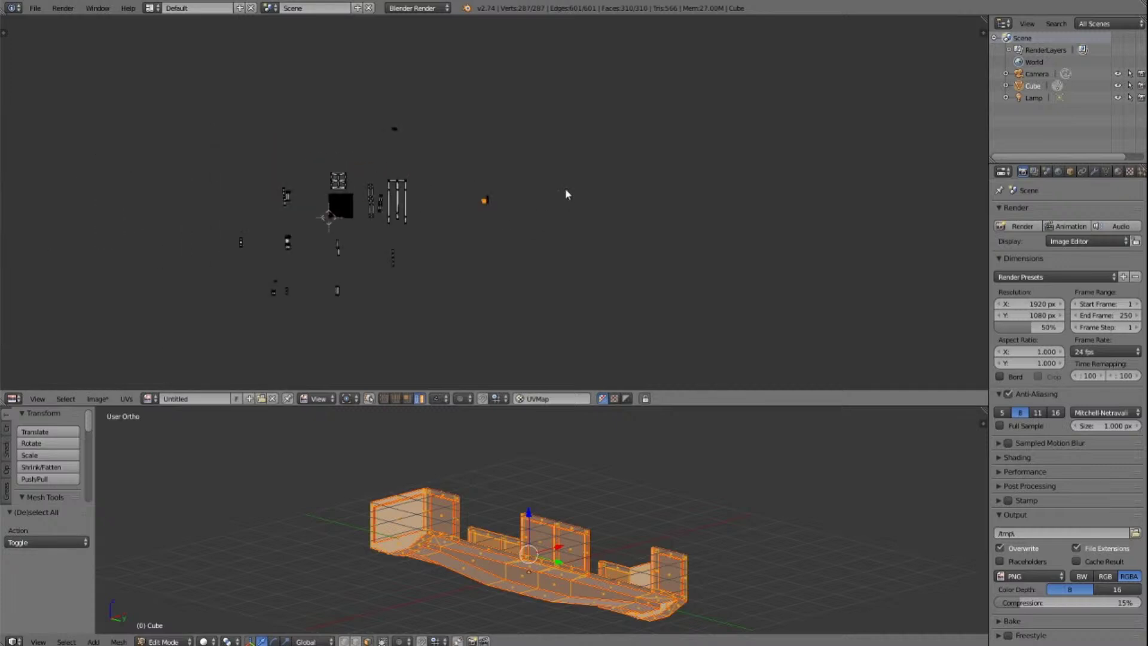
{"action": "key", "text": "g"}
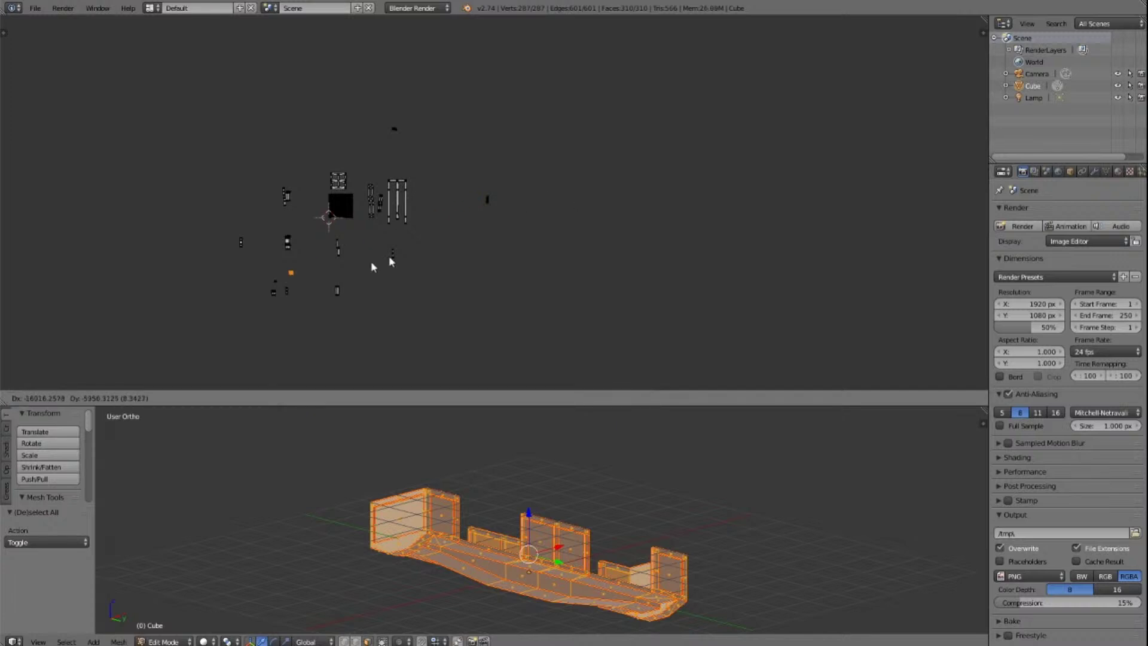
{"action": "left_click", "coordinate": [343, 267]}
Step: Select the narrow triangular floor face at the foot of the end wall and reselect the whole mesh to locate its UVs
{"action": "scroll", "coordinate": [455, 198], "scroll_direction": "up", "scroll_amount": 5}
{"action": "scroll", "coordinate": [454, 205], "scroll_direction": "up", "scroll_amount": 10}
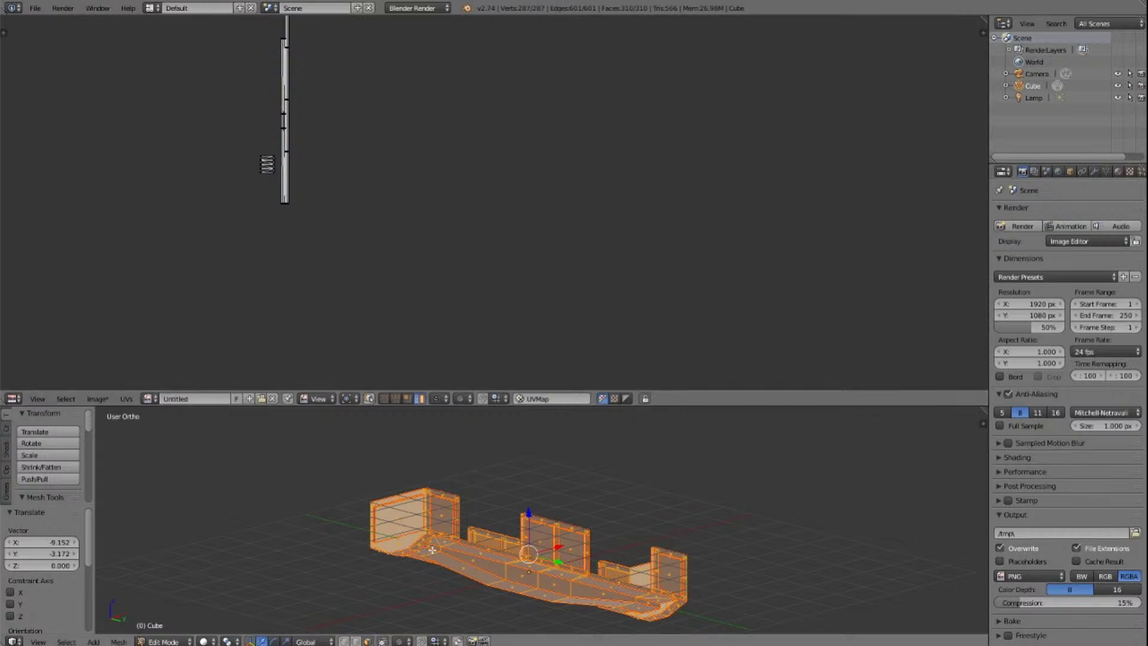
{"action": "scroll", "coordinate": [463, 581], "scroll_direction": "up", "scroll_amount": 2}
{"action": "scroll", "coordinate": [447, 560], "scroll_direction": "up", "scroll_amount": 3}
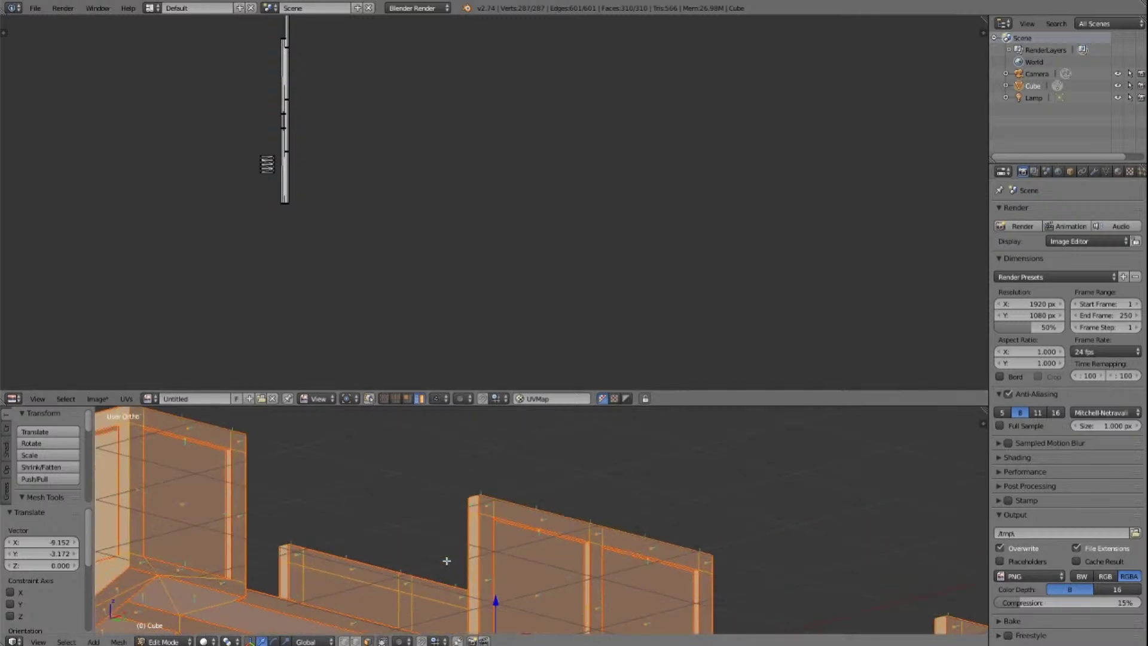
{"action": "scroll", "coordinate": [447, 560], "scroll_direction": "down", "scroll_amount": 2}
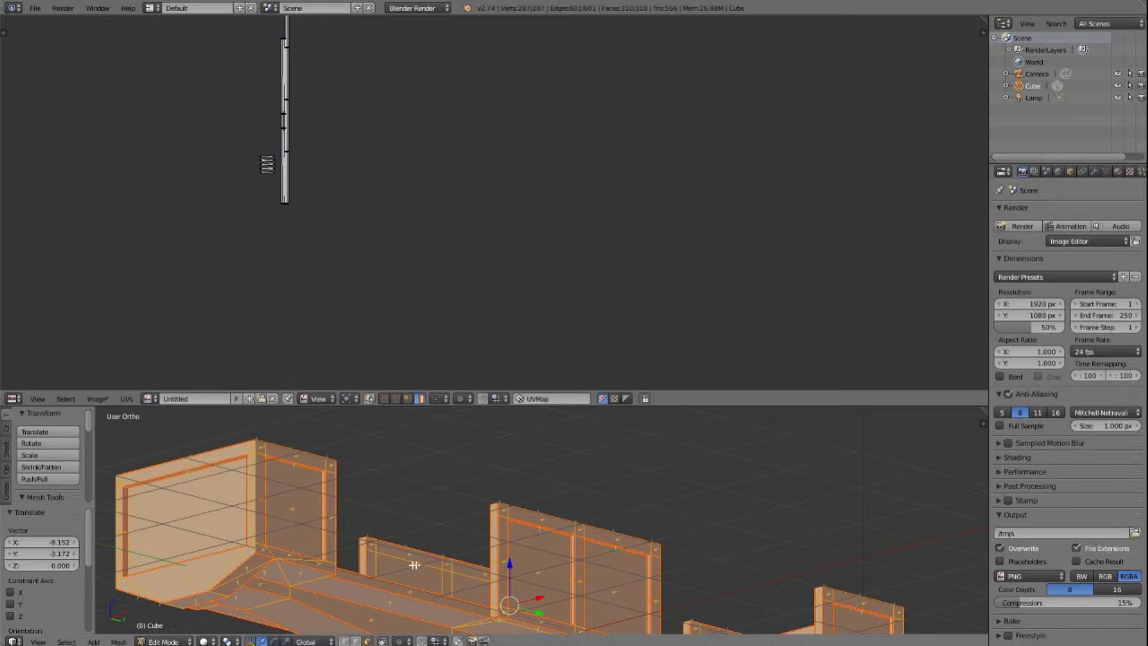
{"action": "key", "text": "a"}
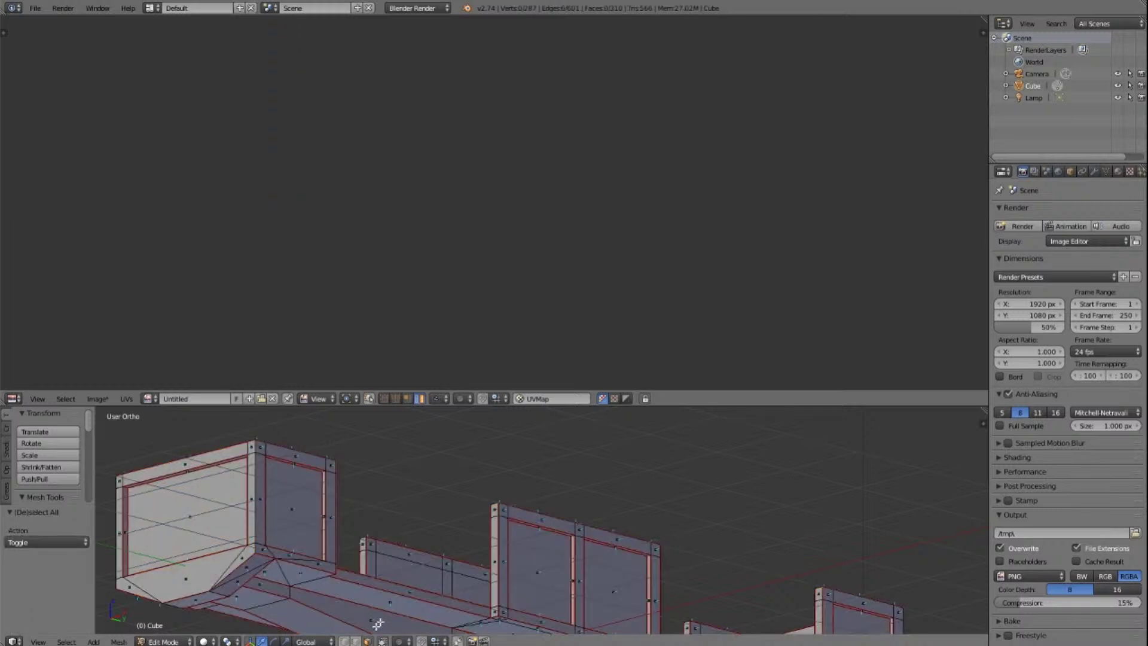
{"action": "right_click", "coordinate": [246, 572]}
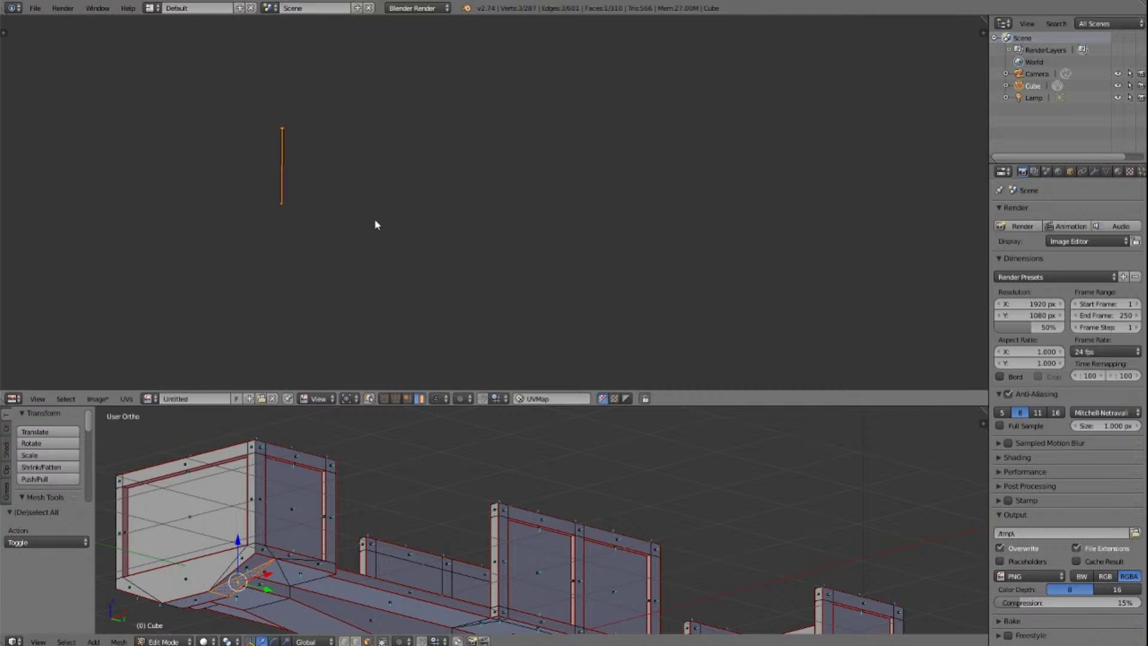
{"action": "key", "text": "a"}
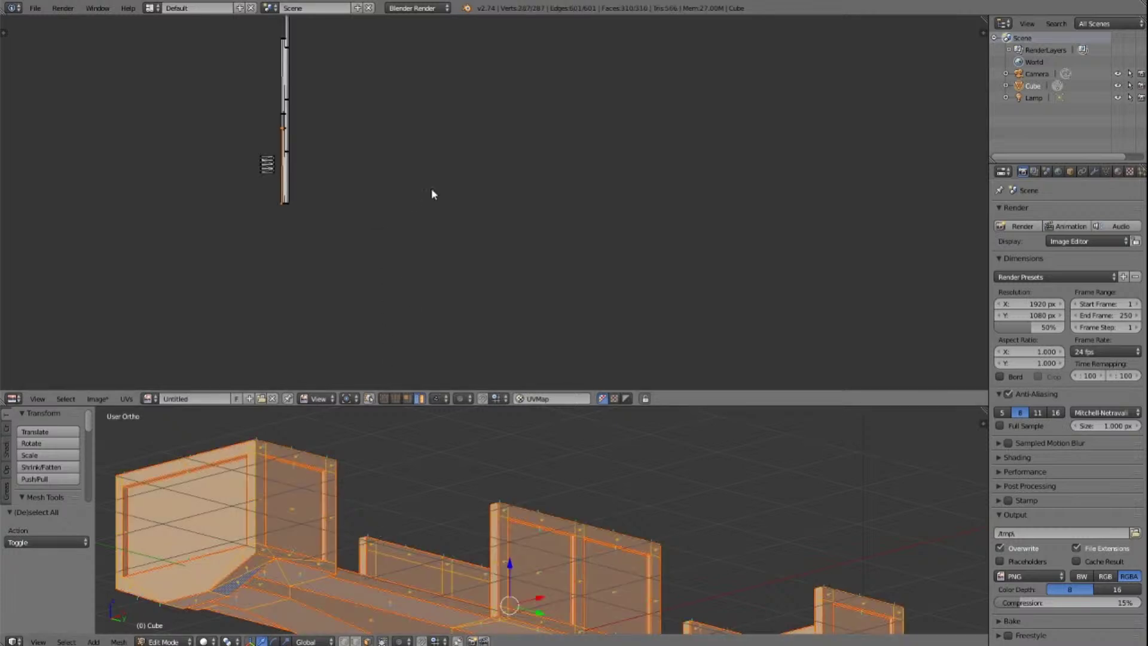
{"action": "scroll", "coordinate": [432, 188], "scroll_direction": "down", "scroll_amount": 9}
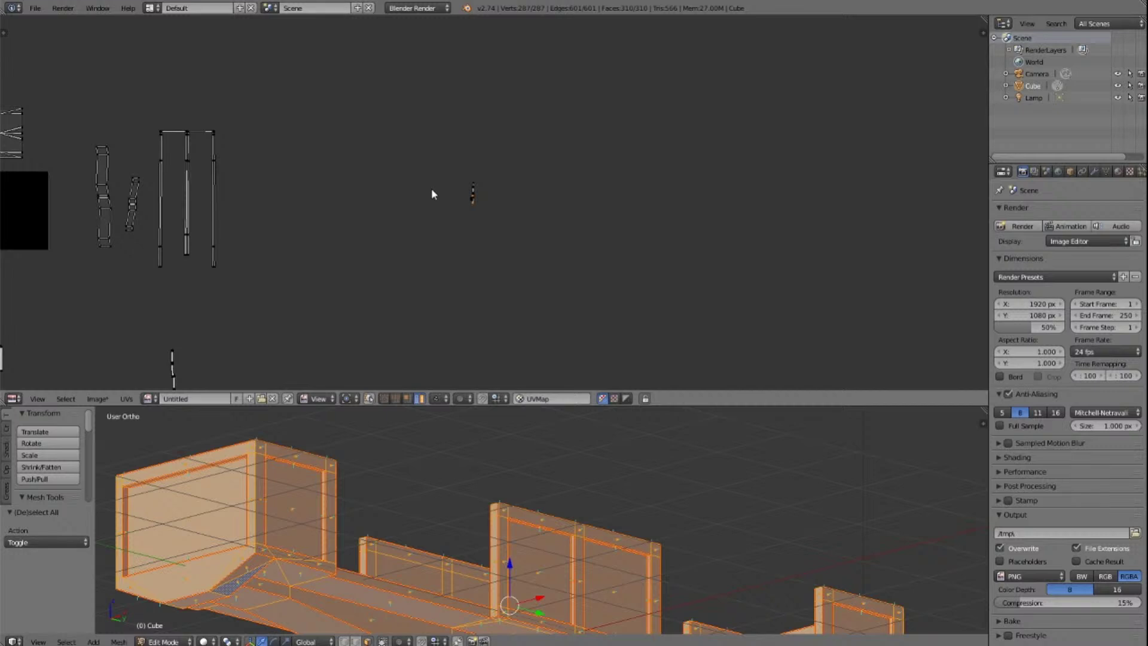
{"action": "scroll", "coordinate": [431, 190], "scroll_direction": "down", "scroll_amount": 5}
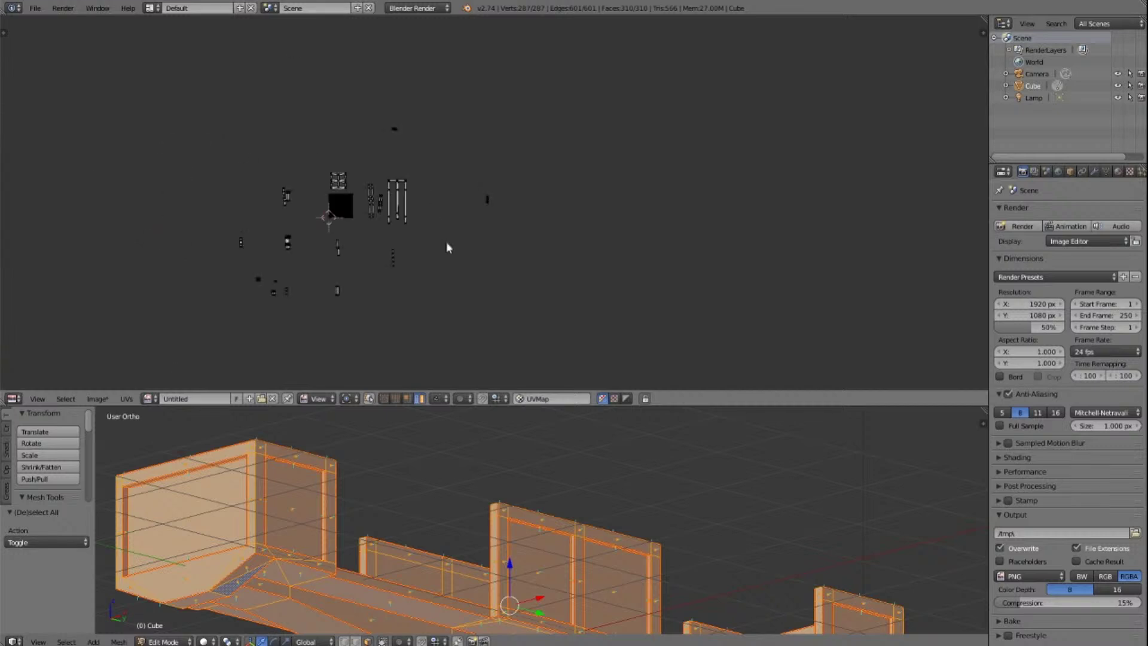
Step: Select the triangular face against the end wall's base, reselect the whole mesh, and move its linked strip island by X -0.110, Y -0.030
{"action": "right_click", "coordinate": [252, 563]}
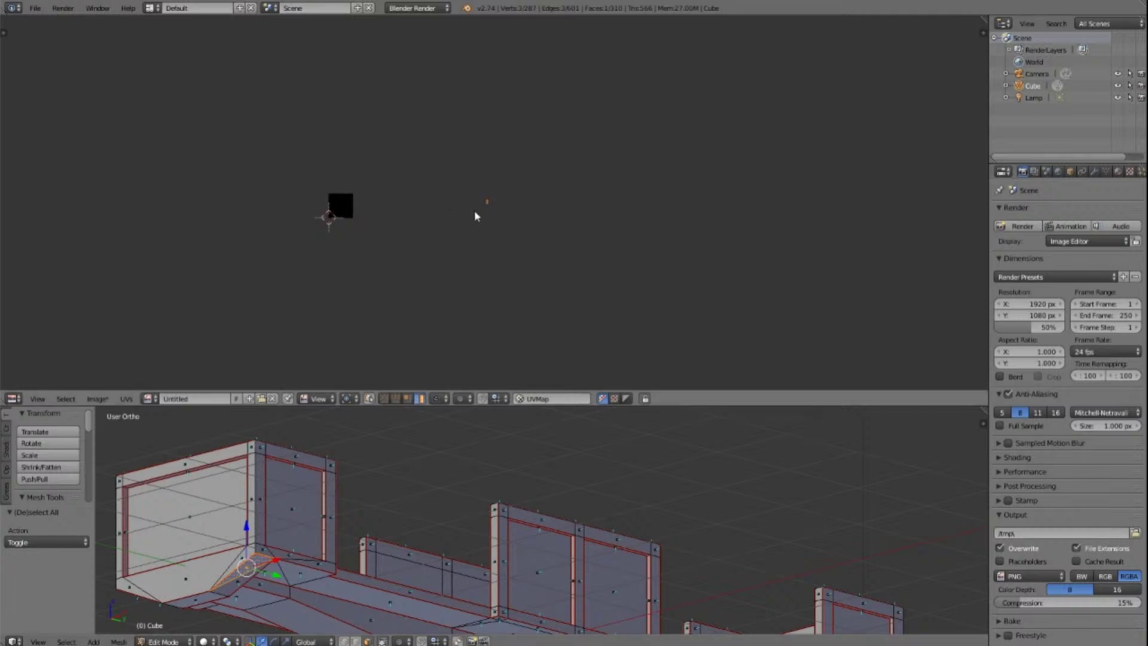
{"action": "scroll", "coordinate": [475, 209], "scroll_direction": "up", "scroll_amount": 10}
{"action": "scroll", "coordinate": [594, 232], "scroll_direction": "up", "scroll_amount": 3}
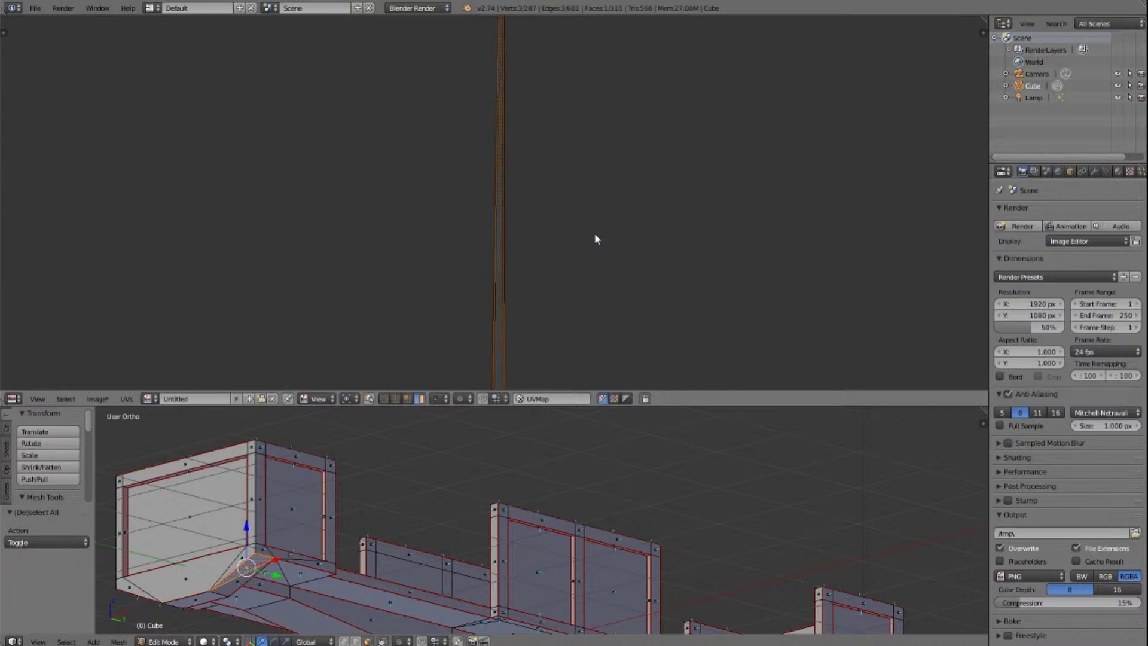
{"action": "scroll", "coordinate": [595, 239], "scroll_direction": "down", "scroll_amount": 3}
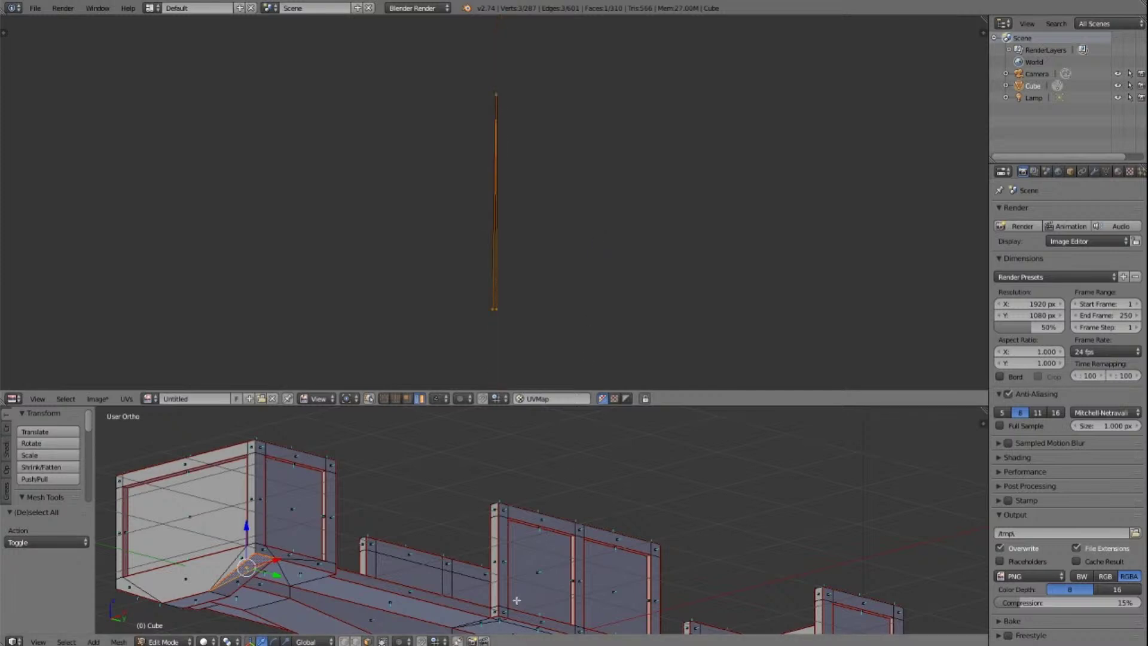
{"action": "key", "text": "a"}
{"action": "key", "text": "a"}
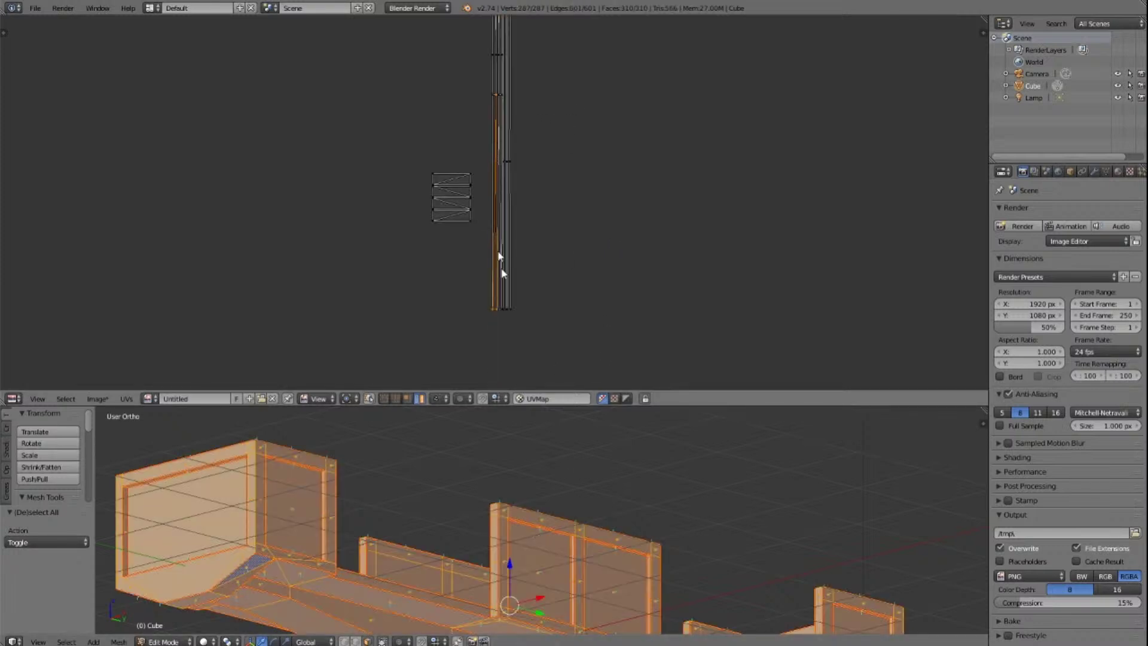
{"action": "scroll", "coordinate": [520, 275], "scroll_direction": "down", "scroll_amount": 4}
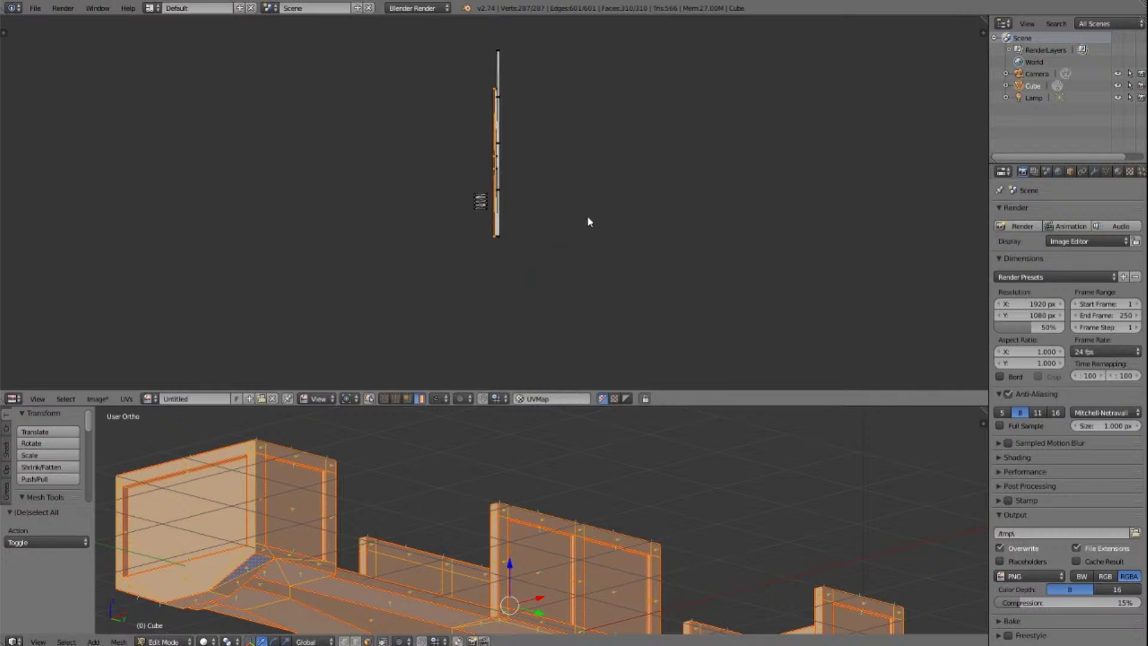
{"action": "key", "text": "g"}
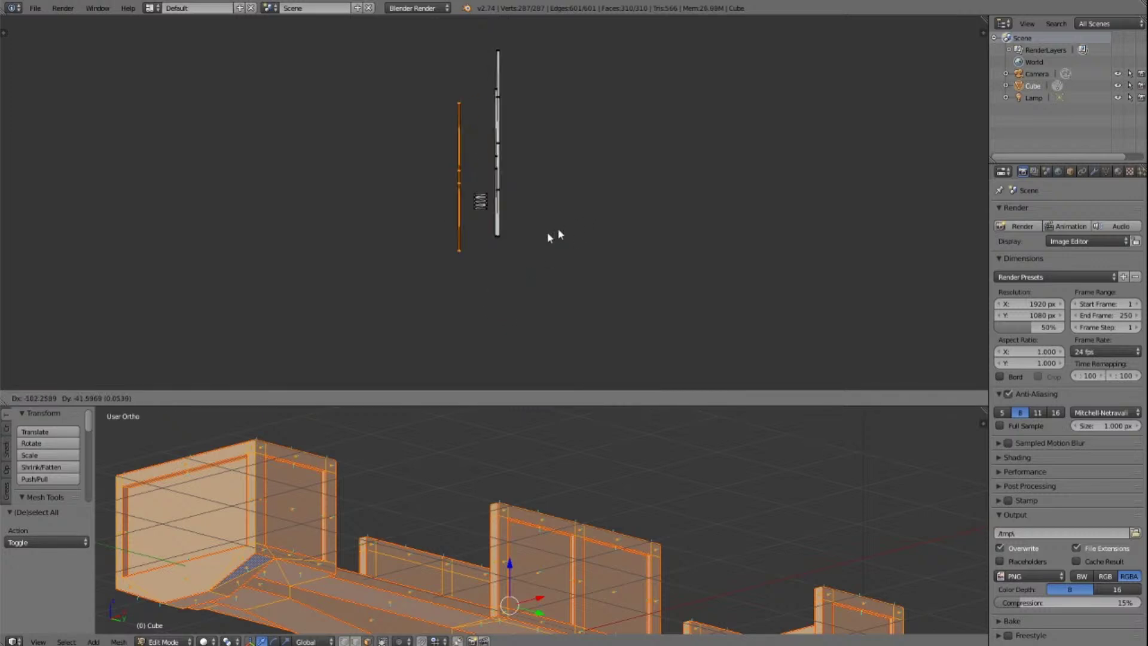
{"action": "left_click", "coordinate": [510, 237]}
Step: Select the matching strip island left in the stack and move it by X -0.118, Y -0.032 beside the previously moved strip
{"action": "scroll", "coordinate": [519, 153], "scroll_direction": "up", "scroll_amount": 4}
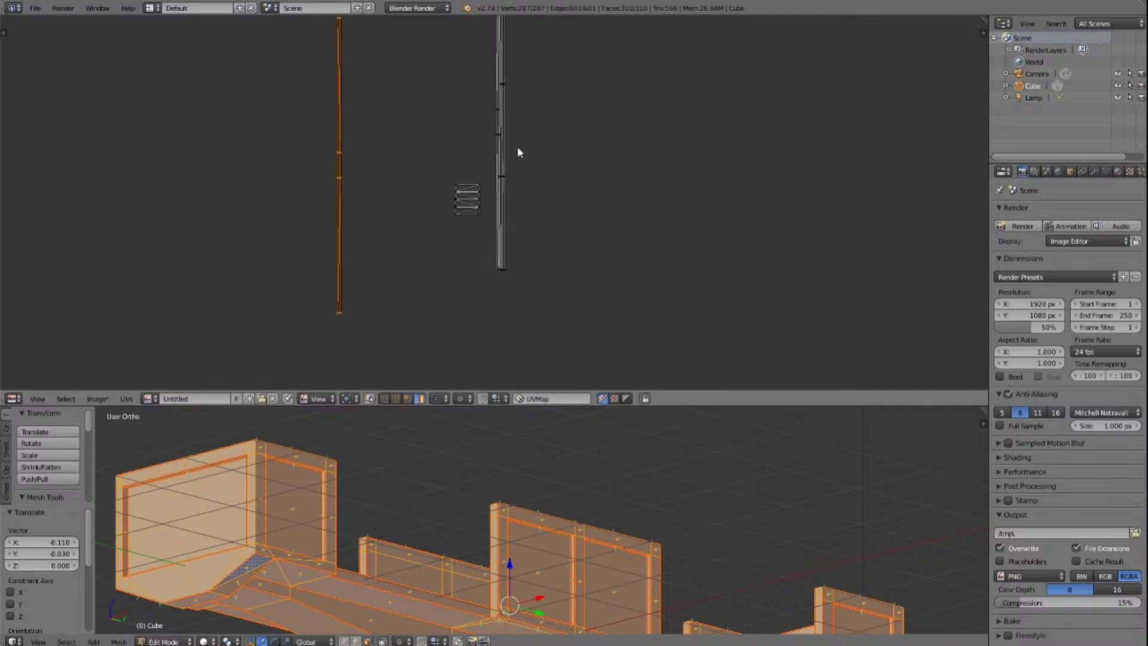
{"action": "right_click", "coordinate": [513, 155]}
{"action": "scroll", "coordinate": [589, 148], "scroll_direction": "down", "scroll_amount": 10}
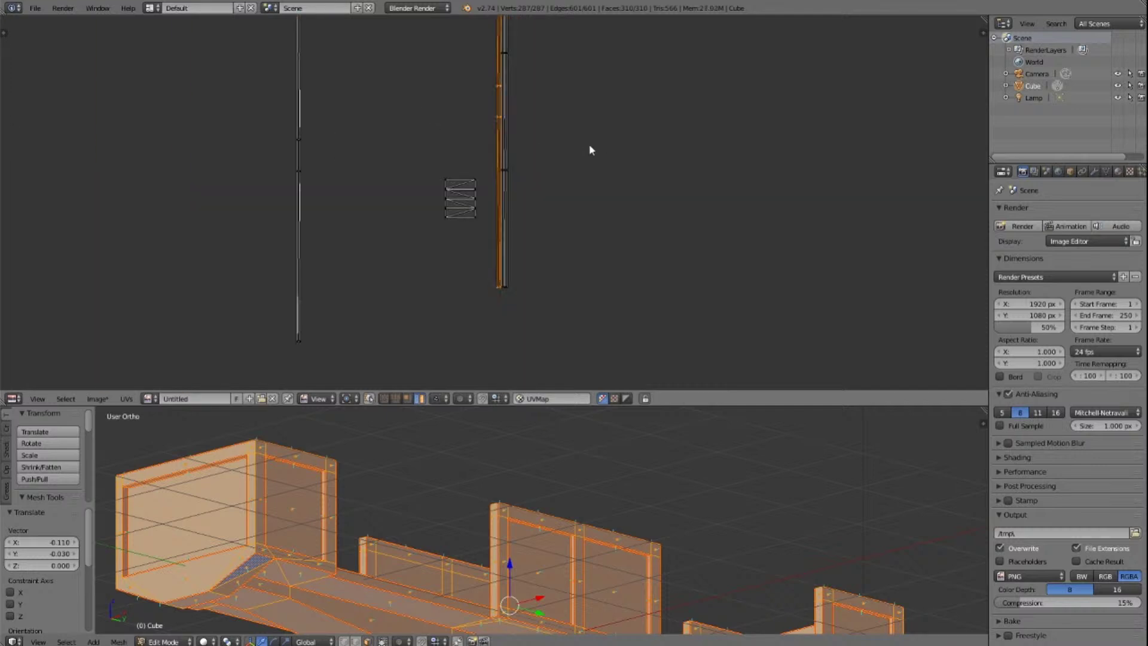
{"action": "key", "text": "g"}
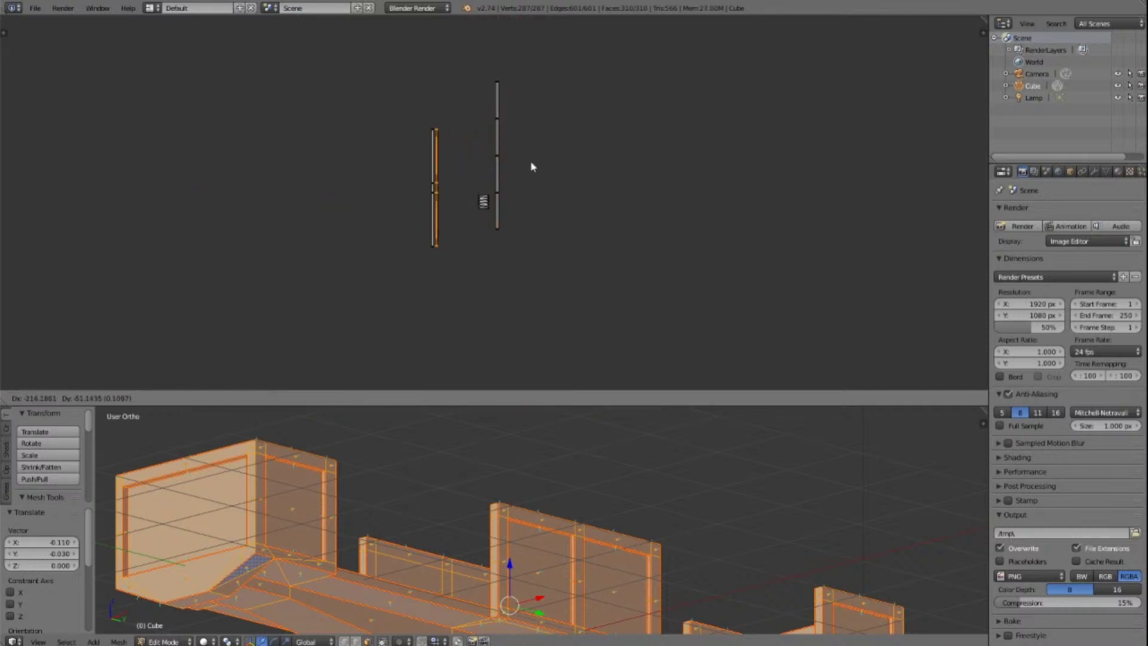
{"action": "left_click", "coordinate": [524, 163]}
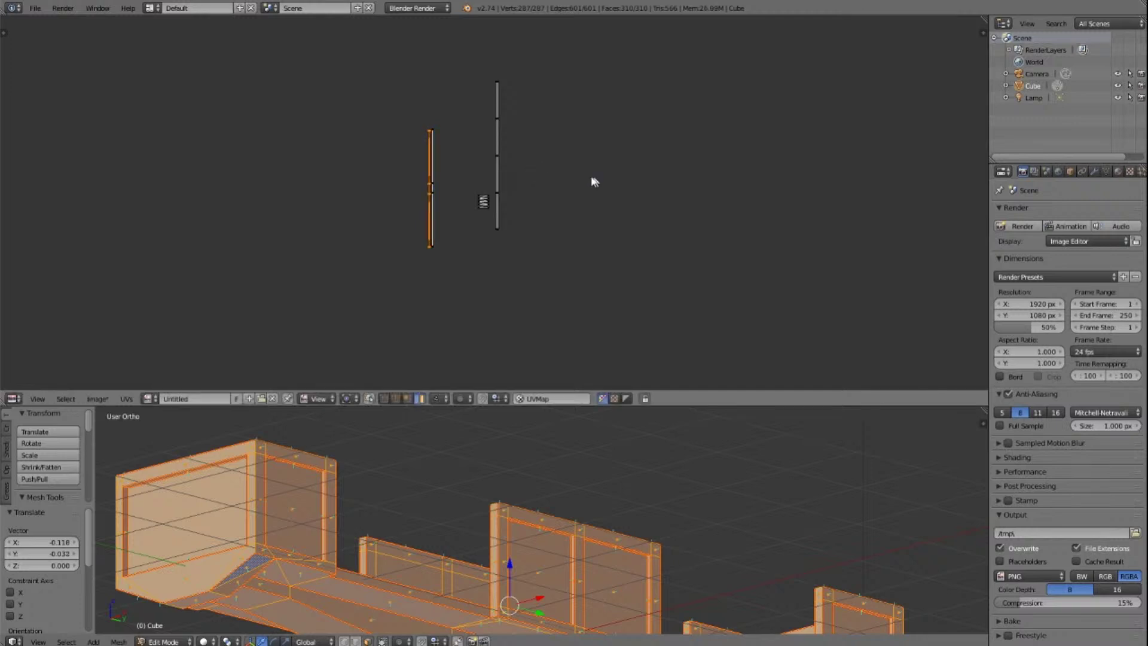
{"action": "scroll", "coordinate": [565, 175], "scroll_direction": "up", "scroll_amount": 5}
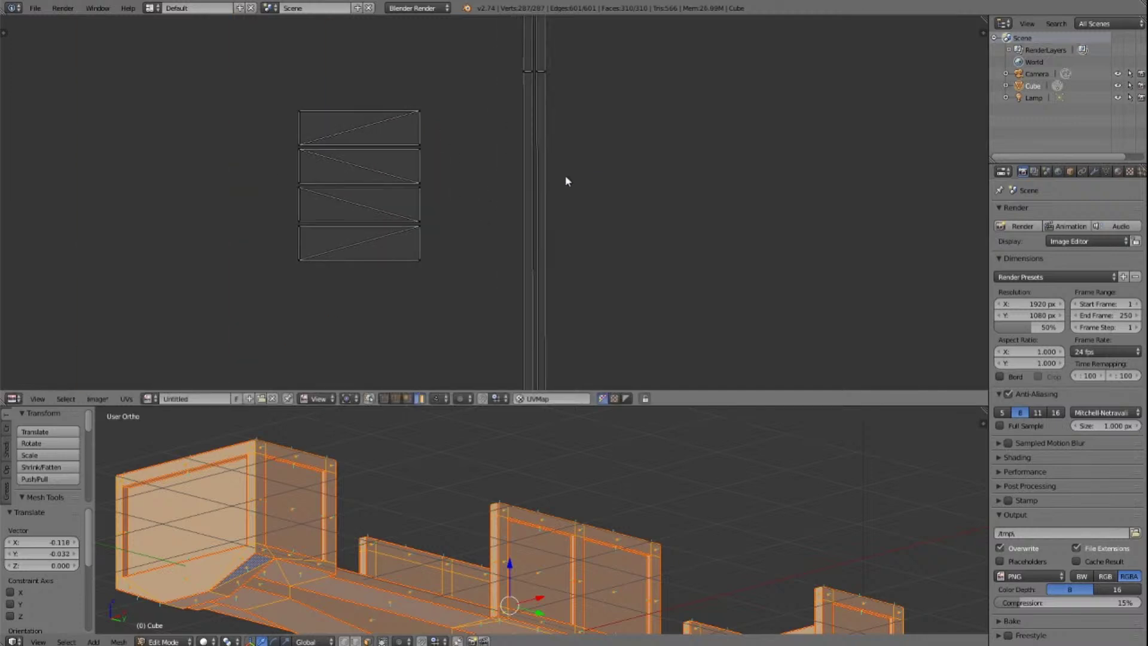
{"action": "scroll", "coordinate": [567, 181], "scroll_direction": "down", "scroll_amount": 5}
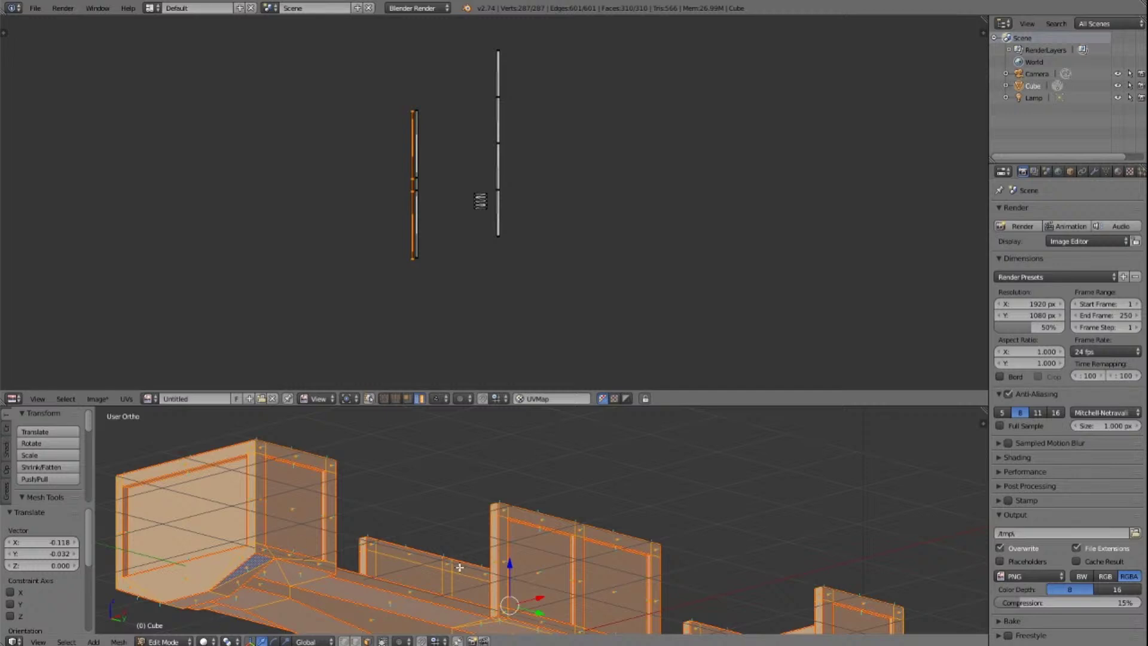
Step: Select the thin upper inset edge face of the end wall's panel and reselect the whole mesh to locate its island
{"action": "key", "text": "a"}
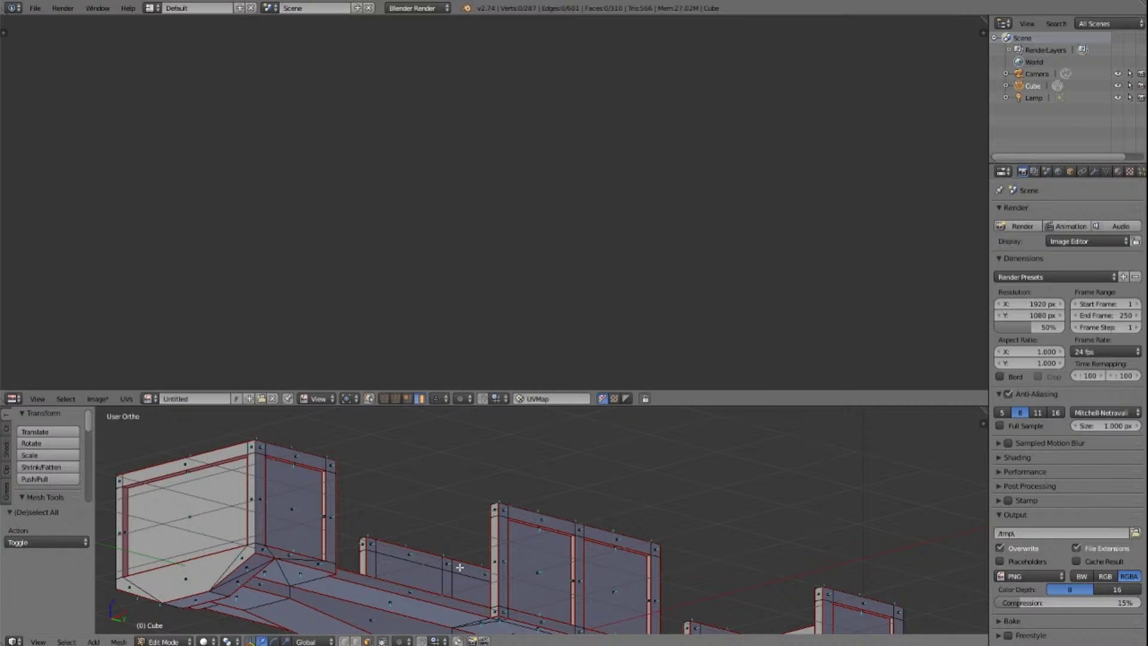
{"action": "right_click", "coordinate": [214, 464]}
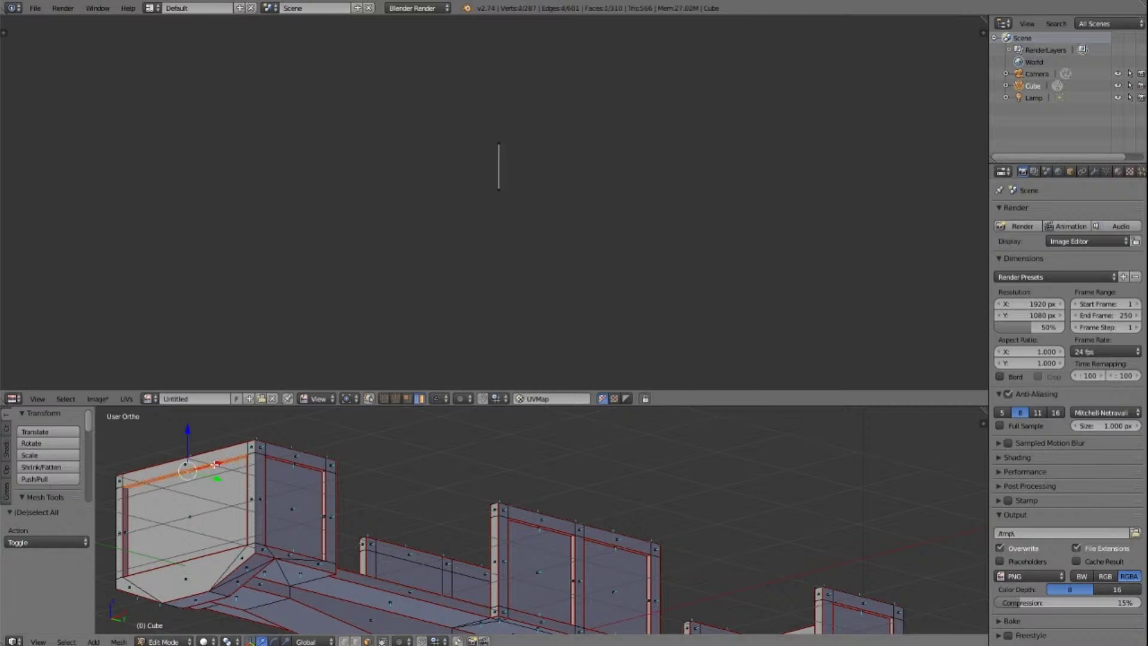
{"action": "key", "text": "a"}
{"action": "key", "text": "a"}
{"action": "key", "text": "a"}
{"action": "scroll", "coordinate": [686, 112], "scroll_direction": "up", "scroll_amount": 3}
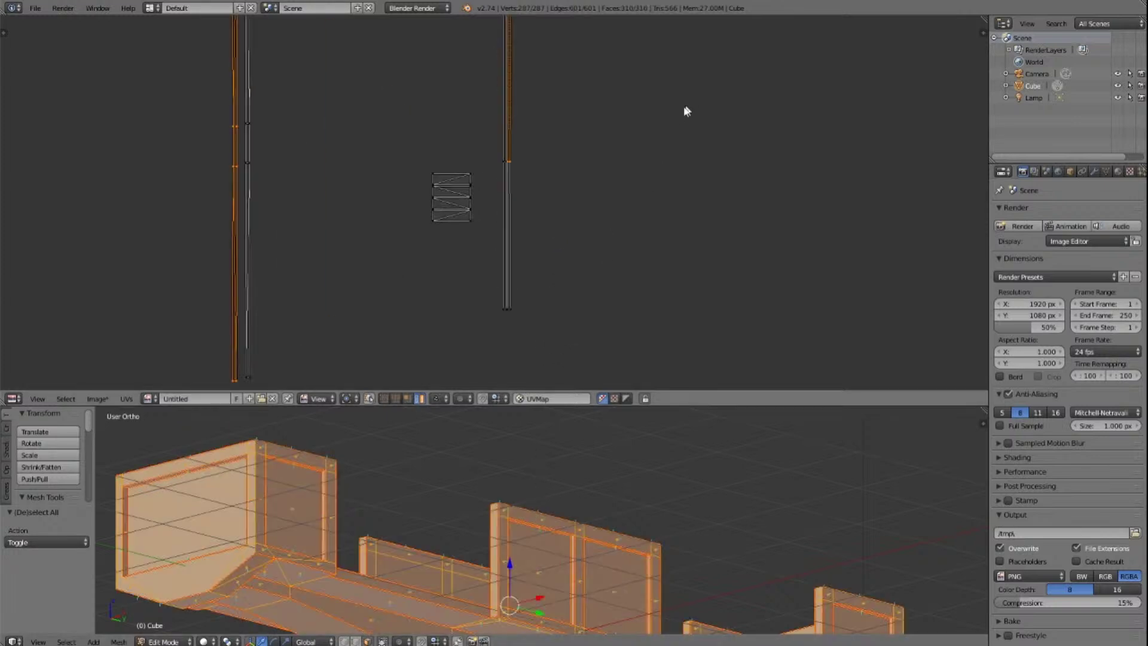
{"action": "scroll", "coordinate": [665, 138], "scroll_direction": "up", "scroll_amount": 2}
{"action": "scroll", "coordinate": [665, 138], "scroll_direction": "down", "scroll_amount": 10}
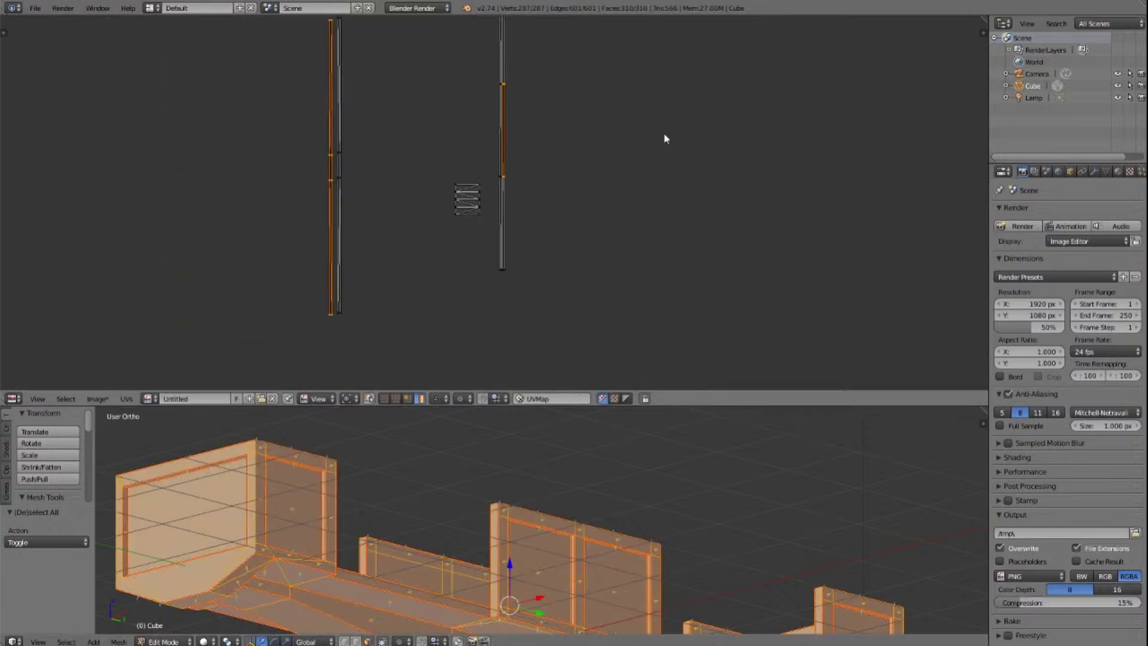
Step: Clear the UV selection and box-select the tall strip islands beside the small block islands
{"action": "key", "text": "a"}
{"action": "scroll", "coordinate": [663, 134], "scroll_direction": "up", "scroll_amount": 5}
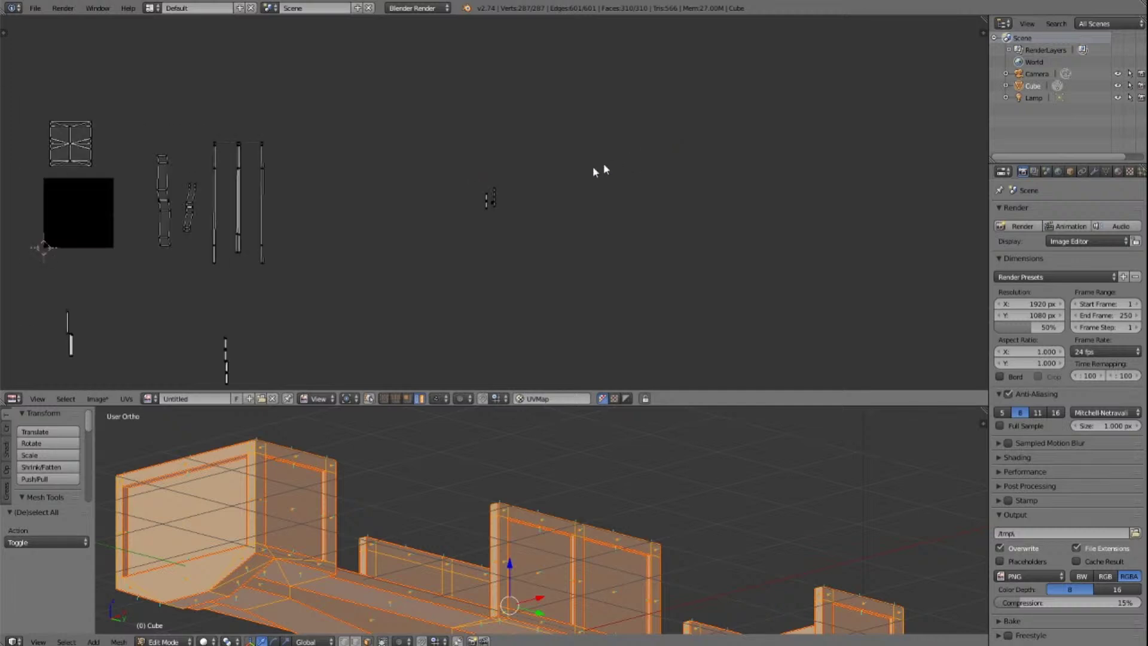
{"action": "scroll", "coordinate": [526, 180], "scroll_direction": "down", "scroll_amount": 6}
{"action": "key", "text": "b"}
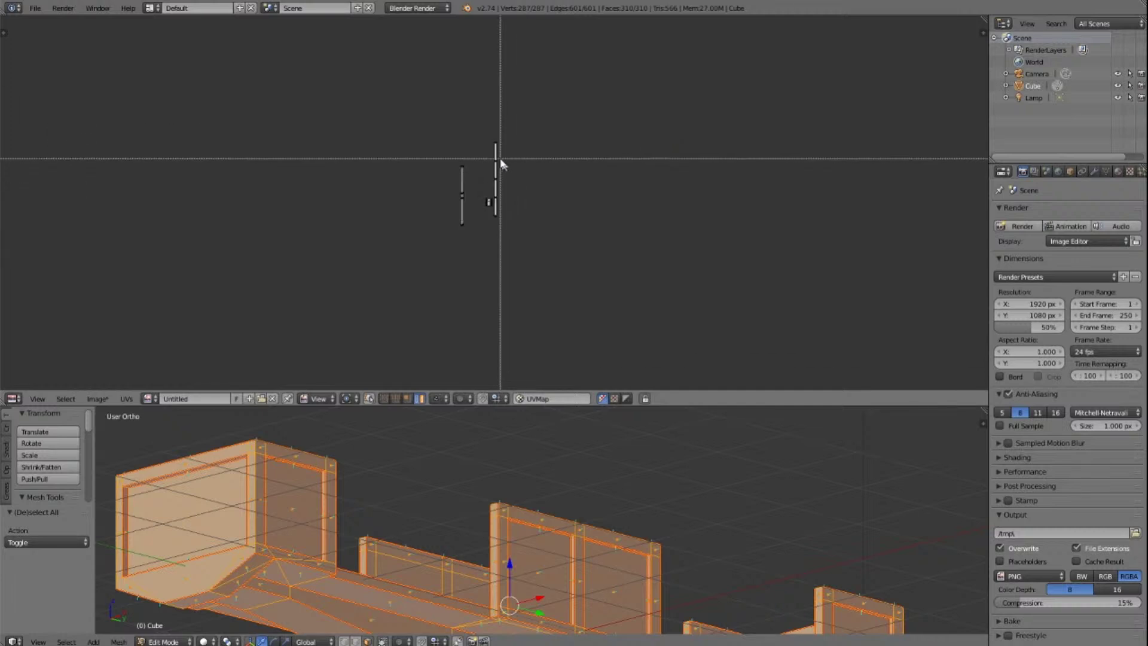
{"action": "left_click", "coordinate": [491, 140]}
{"action": "left_click_drag", "start_coordinate": [492, 140], "coordinate": [516, 222]}
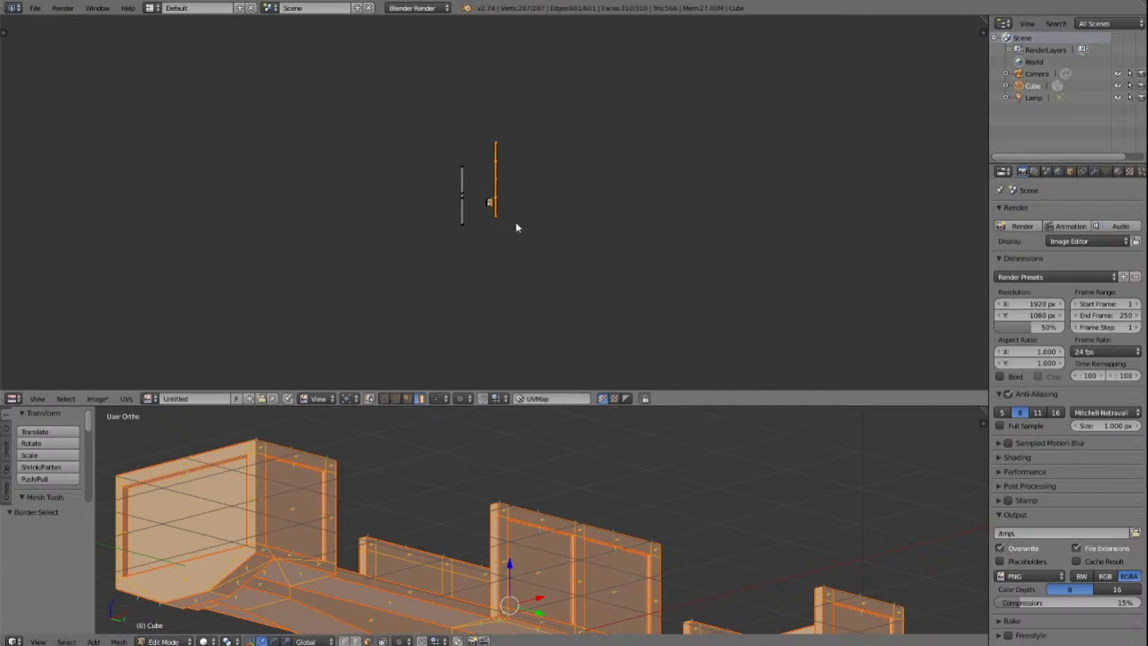
{"action": "scroll", "coordinate": [530, 182], "scroll_direction": "down", "scroll_amount": 8}
{"action": "scroll", "coordinate": [533, 186], "scroll_direction": "up", "scroll_amount": 4}
{"action": "scroll", "coordinate": [534, 186], "scroll_direction": "down", "scroll_amount": 2}
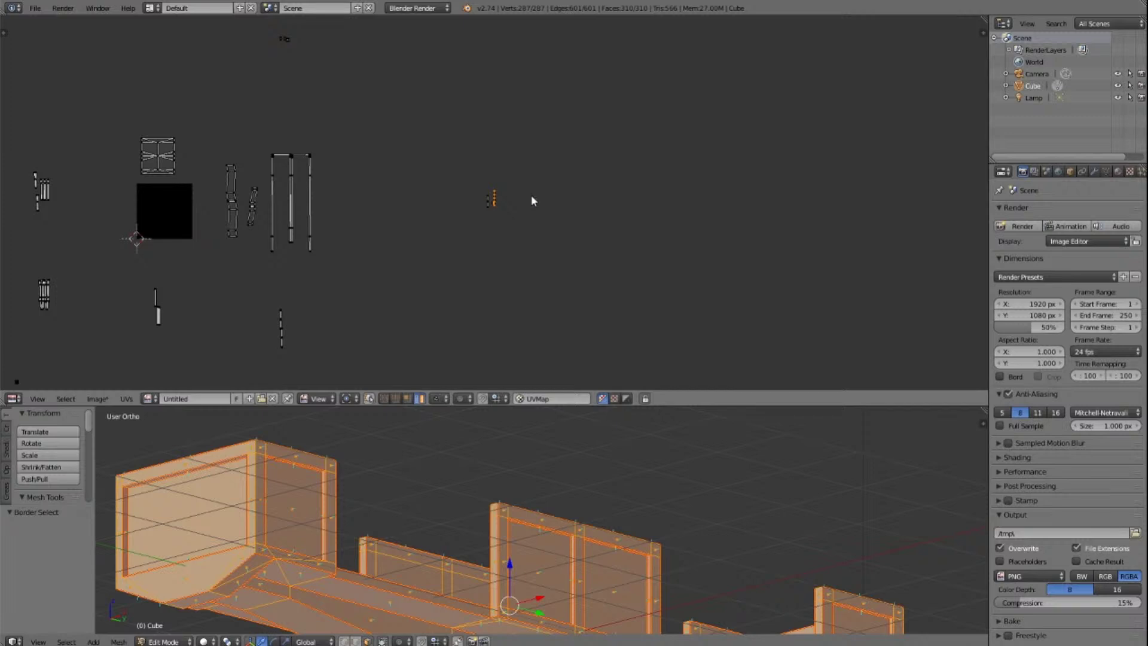
{"action": "key", "text": "r"}
{"action": "right_click", "coordinate": [411, 135]}
{"action": "scroll", "coordinate": [531, 216], "scroll_direction": "up", "scroll_amount": 6}
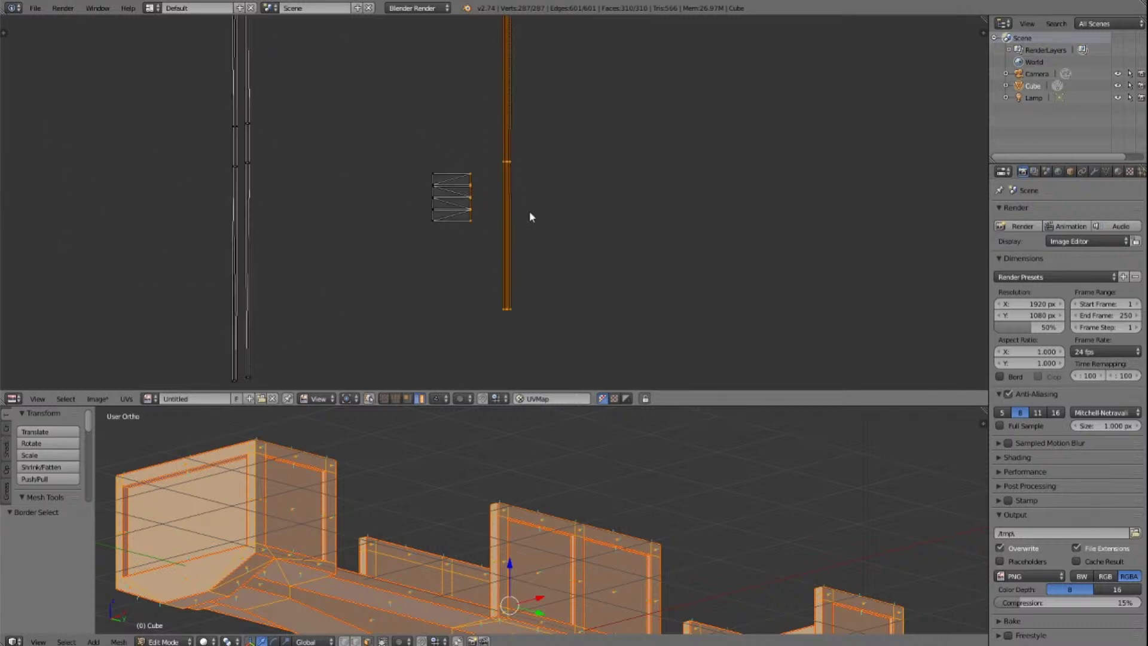
{"action": "scroll", "coordinate": [529, 216], "scroll_direction": "down", "scroll_amount": 2}
{"action": "key", "text": "a"}
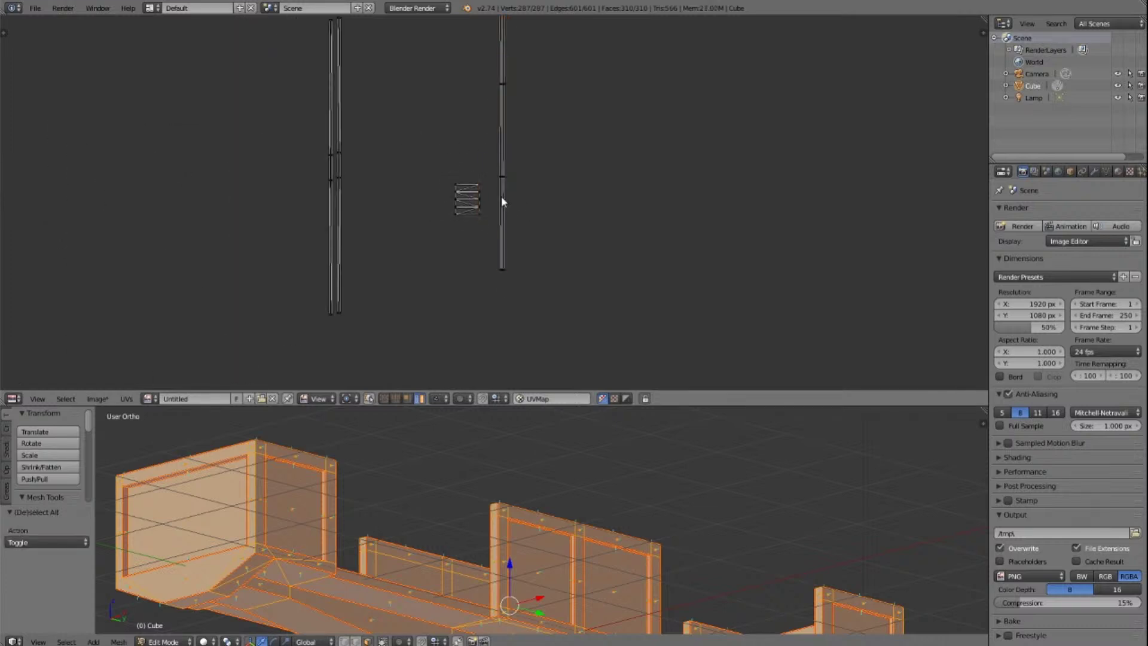
Step: Select the linked tall strip island beside the small block islands and move it by X 6.878, Y -4.471 into empty space
{"action": "key", "text": "l"}
{"action": "scroll", "coordinate": [523, 182], "scroll_direction": "down", "scroll_amount": 6}
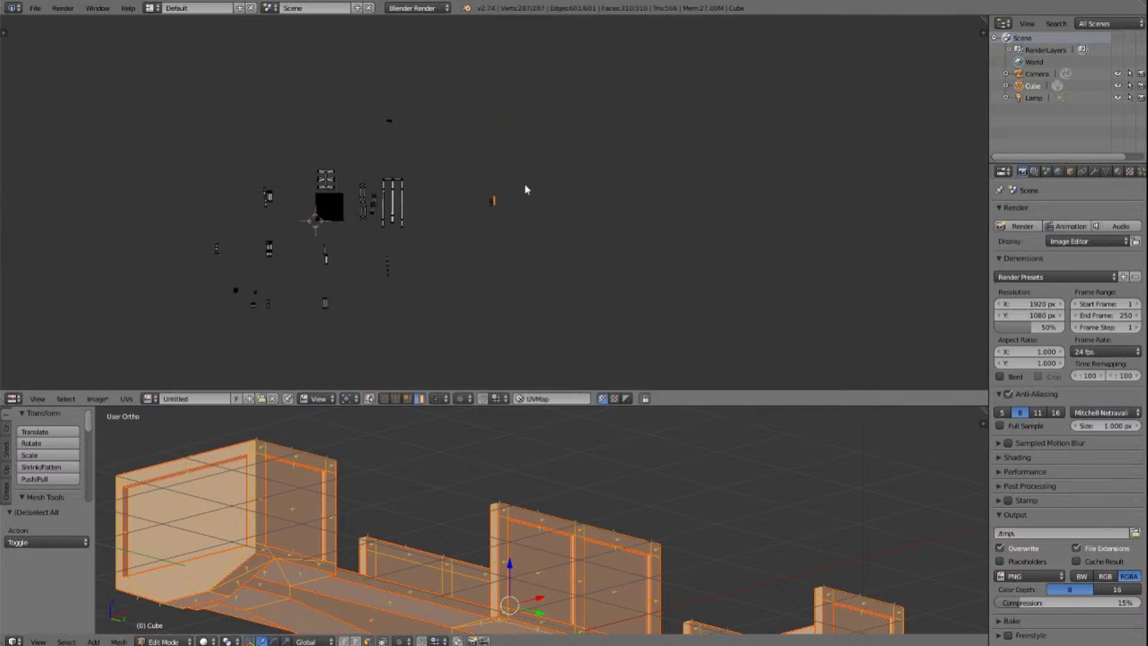
{"action": "key", "text": "g"}
{"action": "left_click", "coordinate": [717, 312]}
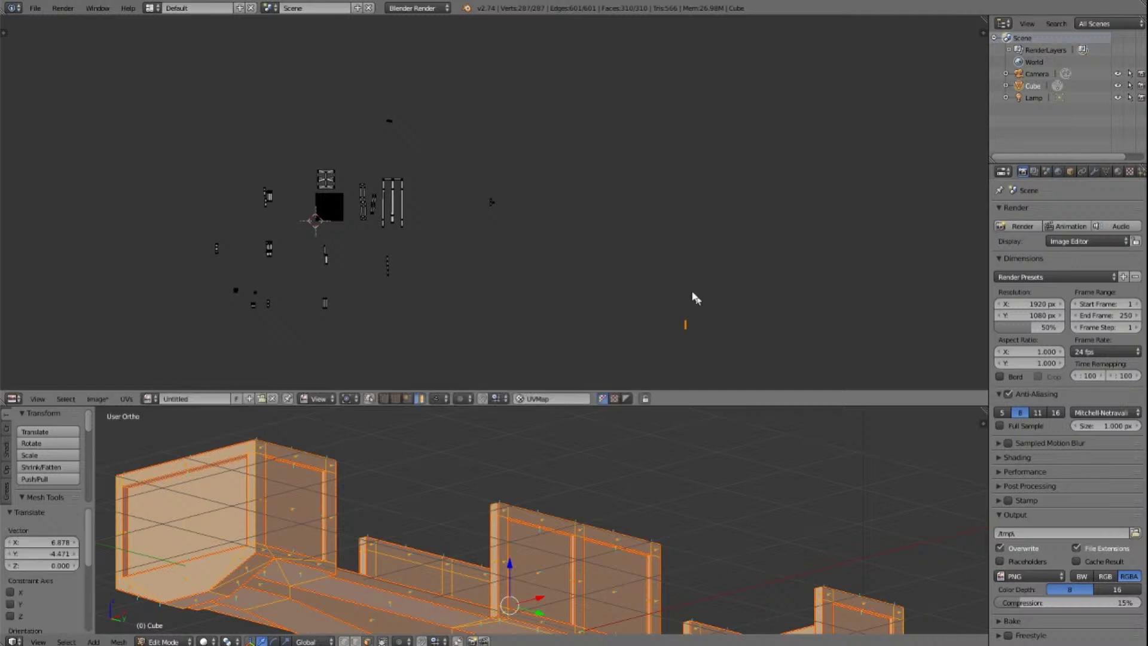
Step: Check the end wall's inner panel face, select the side wall panel's upper inset edge face, and reselect the whole mesh to locate its island
{"action": "key", "text": "a"}
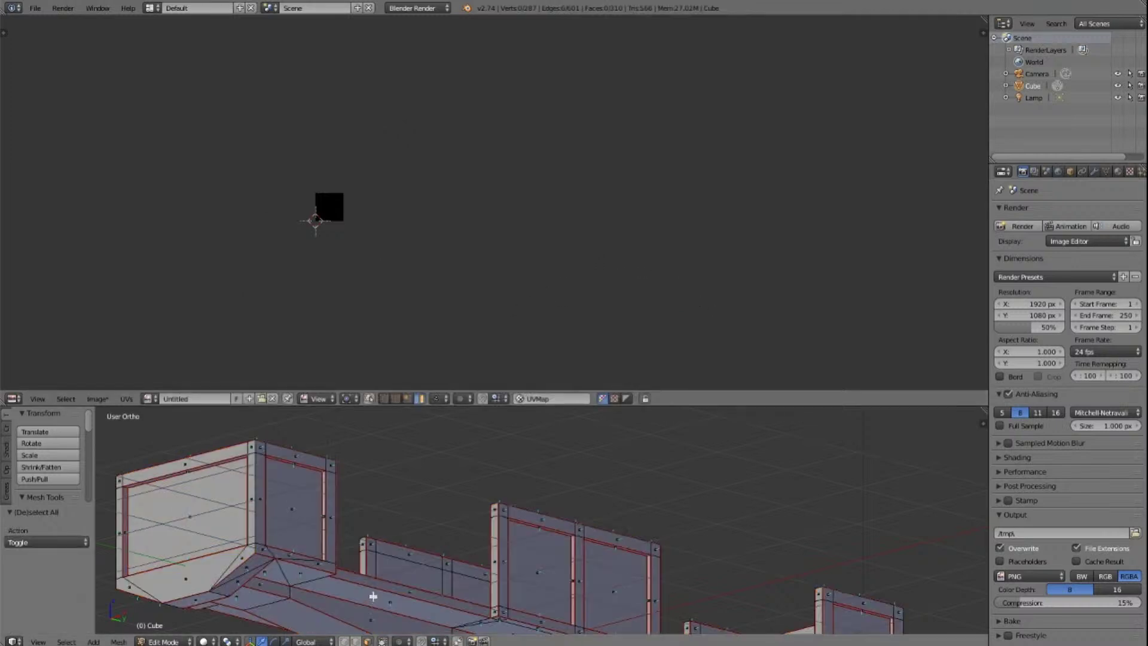
{"action": "key", "text": "a"}
{"action": "key", "text": "a"}
{"action": "right_click", "coordinate": [200, 514]}
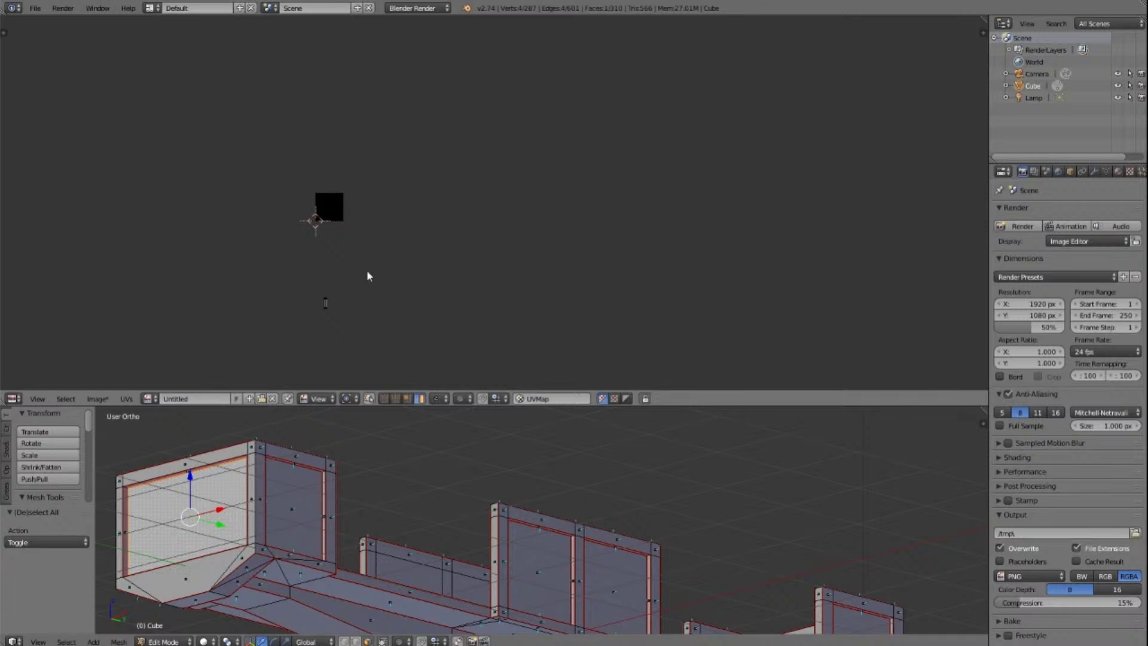
{"action": "key", "text": "a"}
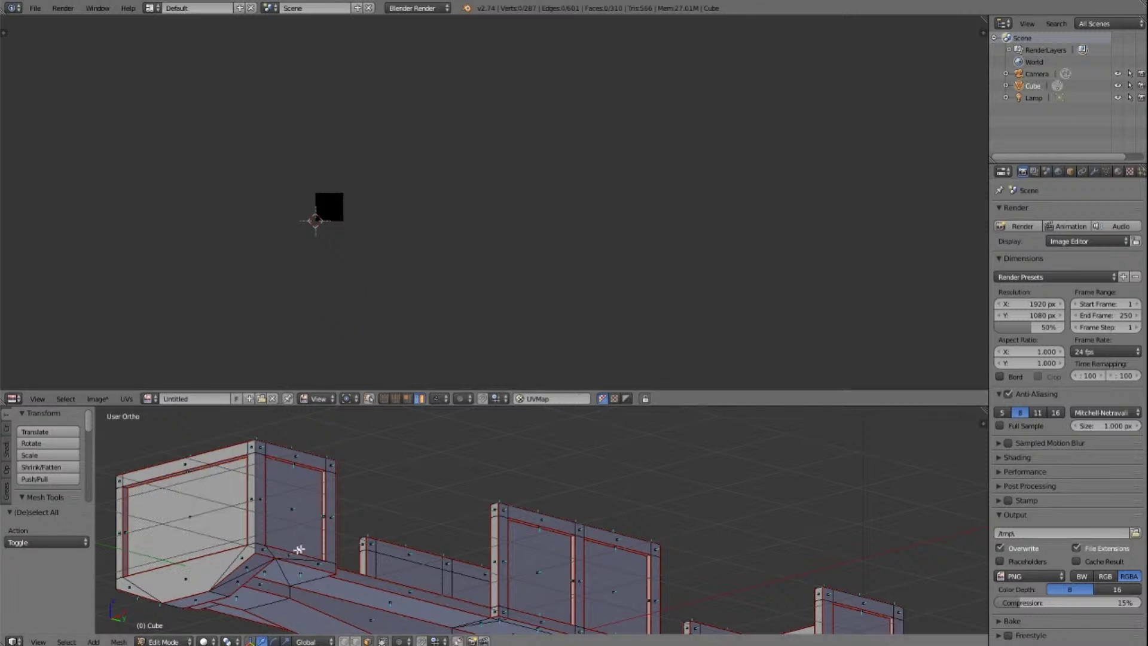
{"action": "right_click", "coordinate": [556, 531]}
{"action": "key", "text": "a"}
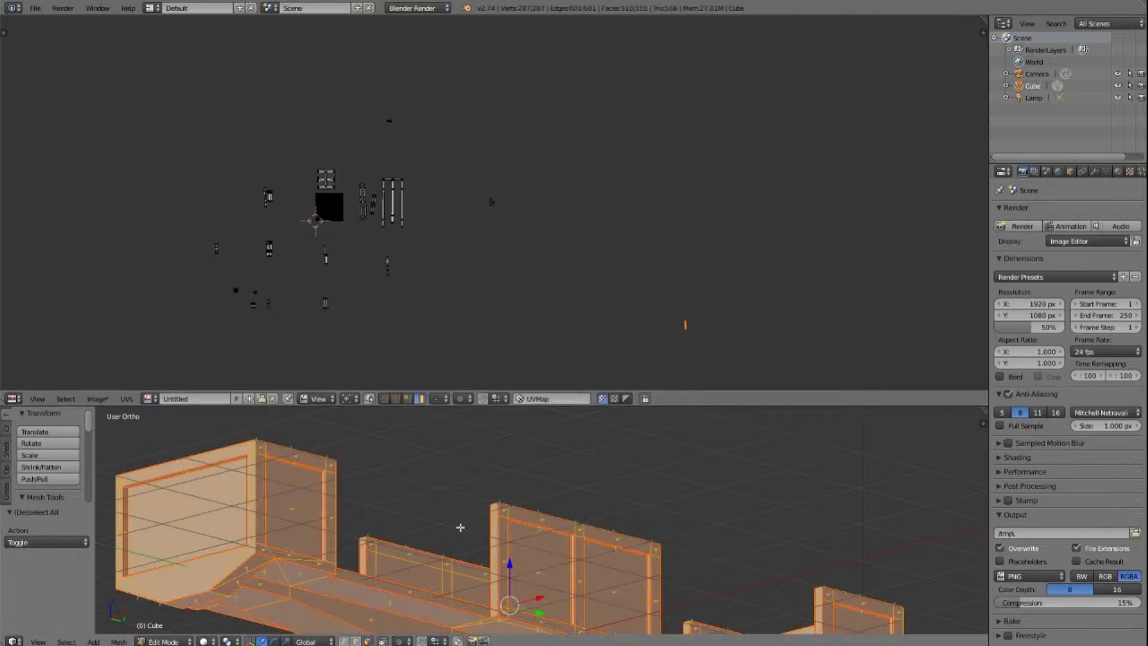
Step: Box-select the isolated strip island and move it by X -10.509, Y 2.115 beside the segmented strip islands below the tall frame islands
{"action": "scroll", "coordinate": [485, 307], "scroll_direction": "up", "scroll_amount": 2}
{"action": "scroll", "coordinate": [484, 307], "scroll_direction": "down", "scroll_amount": 4}
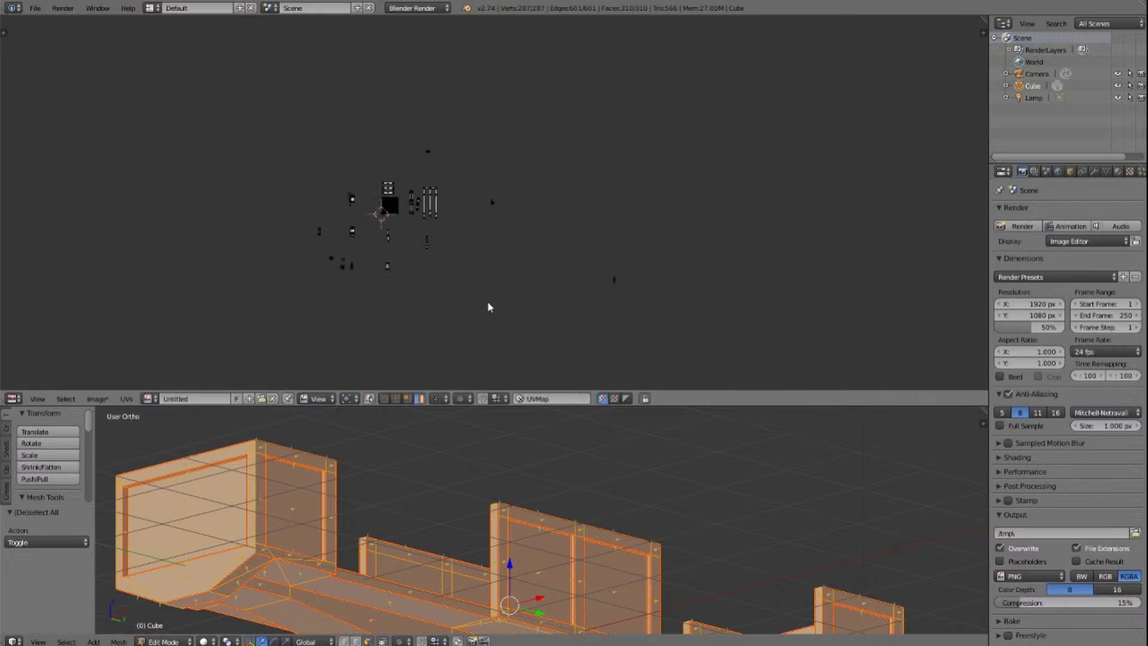
{"action": "key", "text": "b"}
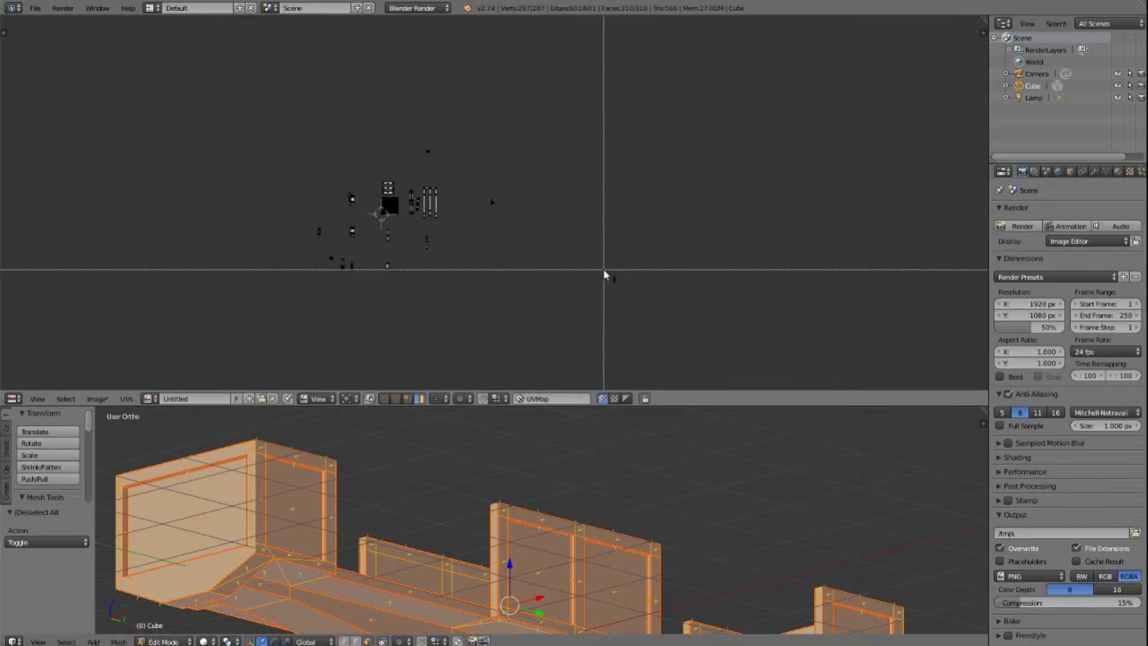
{"action": "left_click_drag", "start_coordinate": [606, 268], "coordinate": [619, 293]}
{"action": "key", "text": "g"}
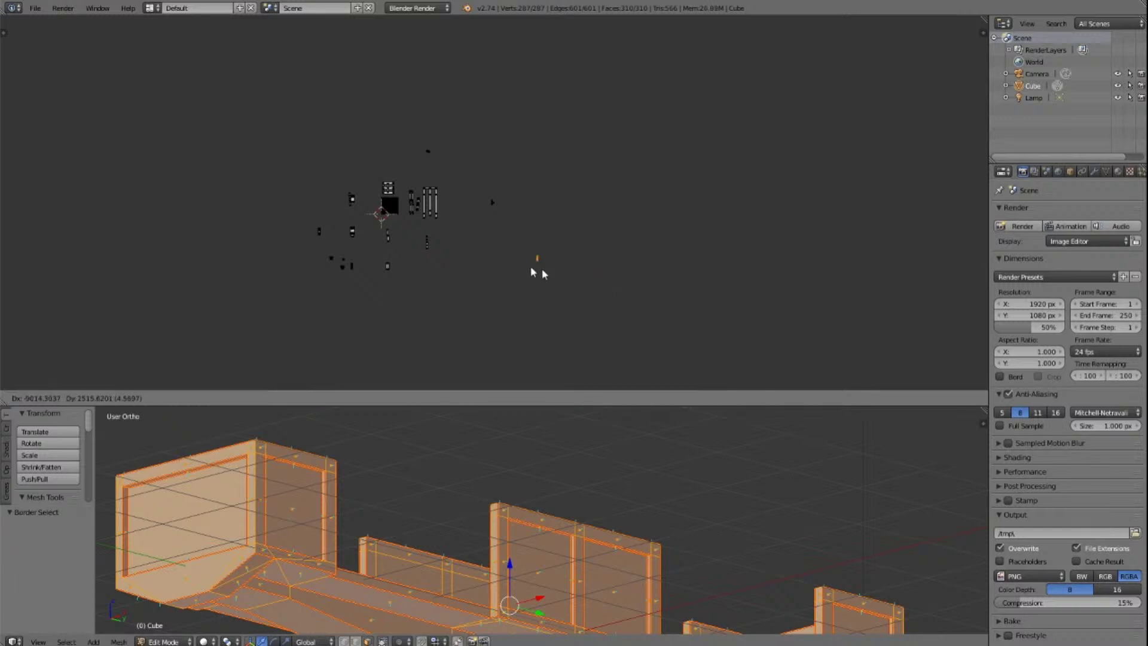
{"action": "left_click", "coordinate": [435, 253]}
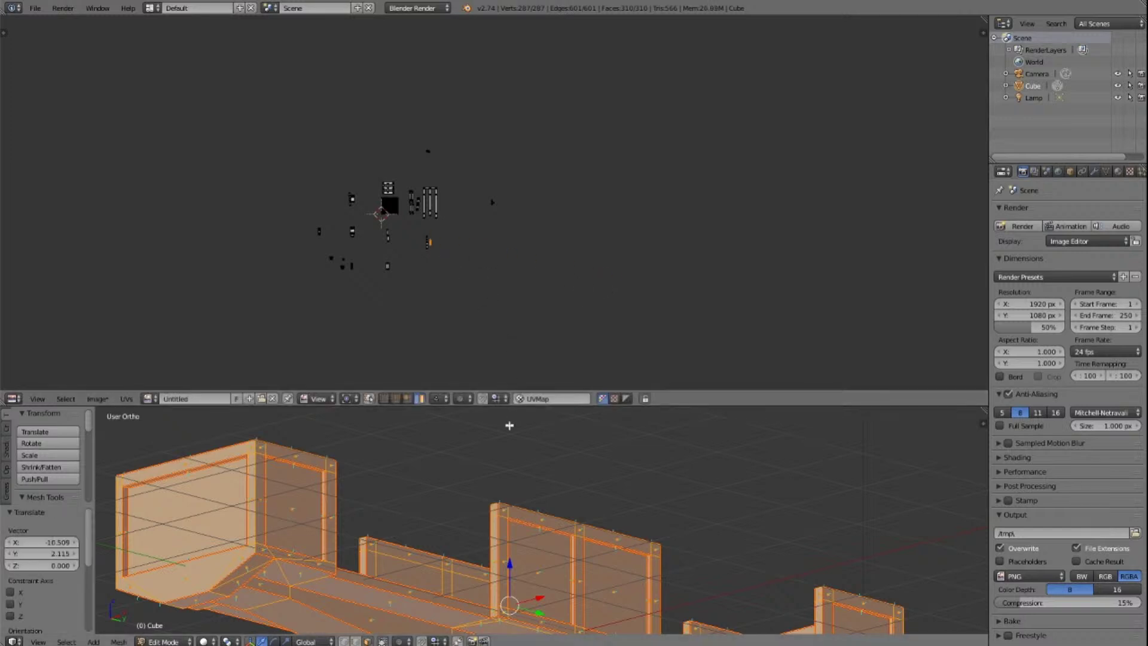
Step: Examine the mesh from another angle and the stack of small block islands left in the UV layout
{"action": "scroll", "coordinate": [409, 283], "scroll_direction": "up", "scroll_amount": 4}
{"action": "scroll", "coordinate": [408, 282], "scroll_direction": "up", "scroll_amount": 1}
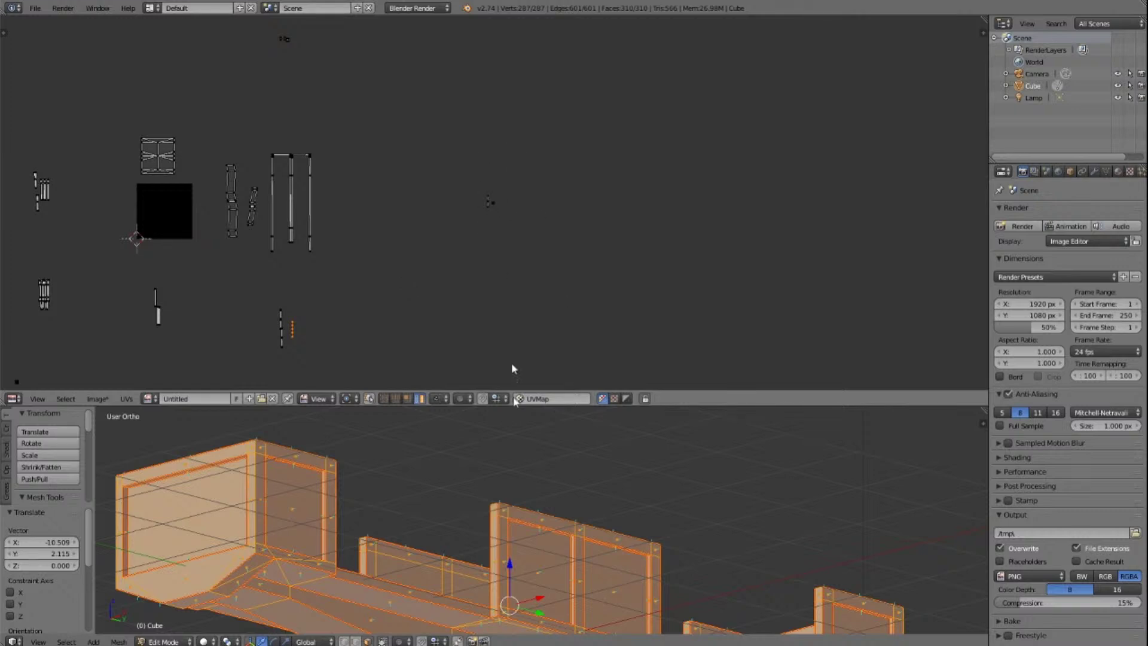
{"action": "mouse_move", "coordinate": [491, 519]}
{"action": "middle_mouse_down"}
{"action": "mouse_move", "coordinate": [538, 527]}
{"action": "mouse_move", "coordinate": [491, 519]}
{"action": "mouse_move", "coordinate": [764, 499]}
{"action": "mouse_move", "coordinate": [491, 519]}
{"action": "middle_mouse_up"}
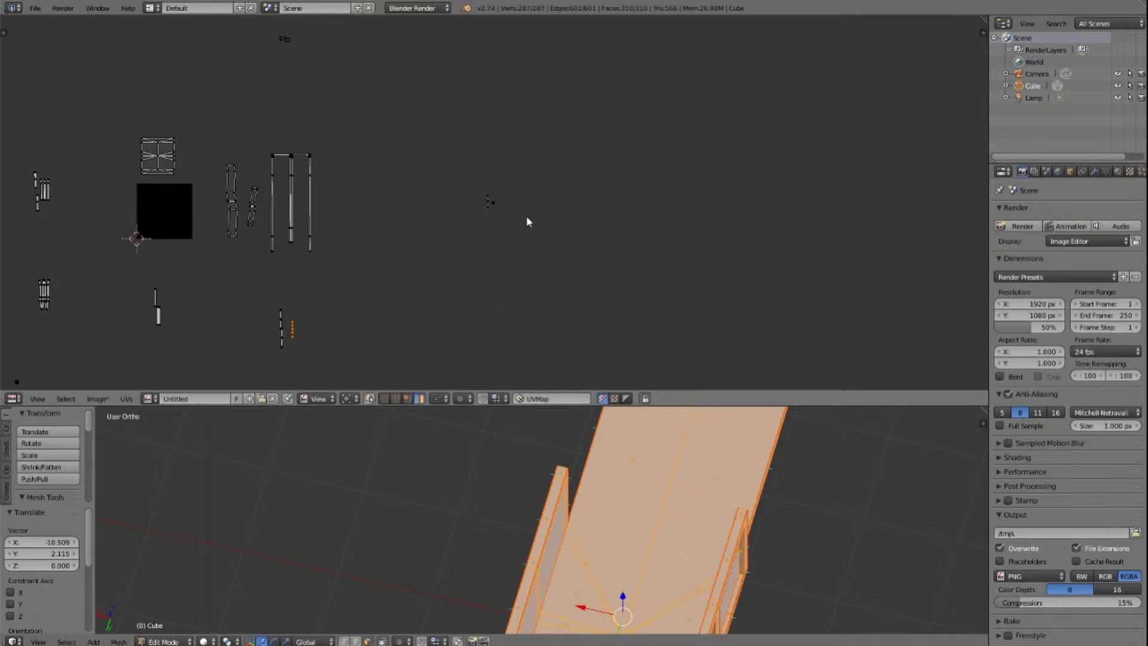
{"action": "scroll", "coordinate": [509, 197], "scroll_direction": "up", "scroll_amount": 8}
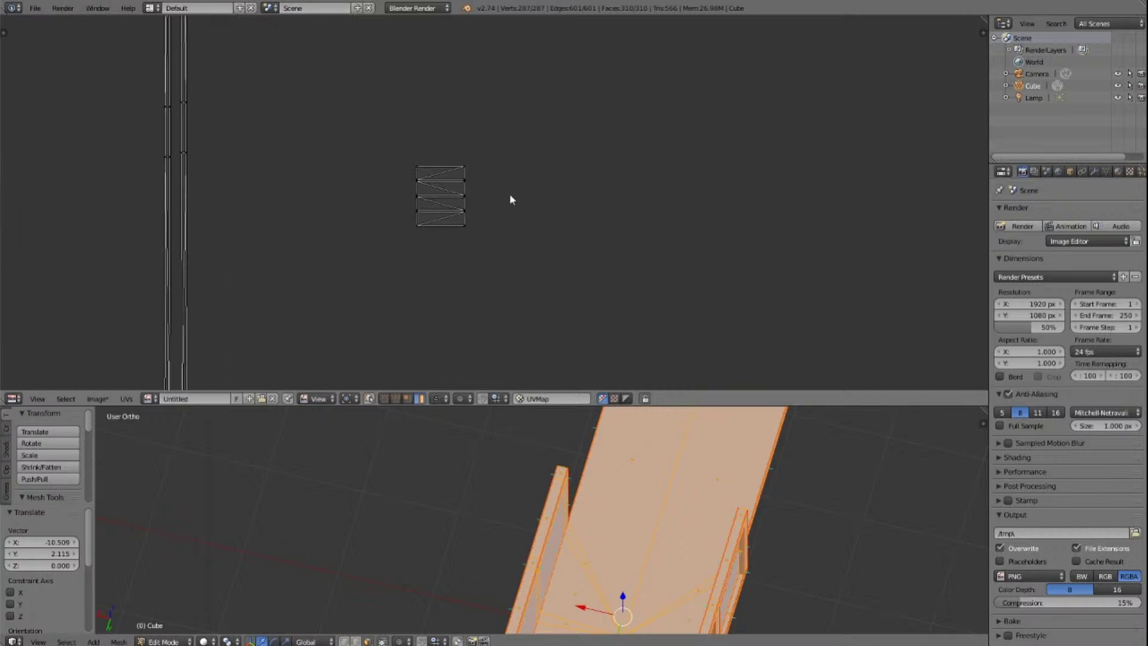
{"action": "scroll", "coordinate": [509, 199], "scroll_direction": "up", "scroll_amount": 7}
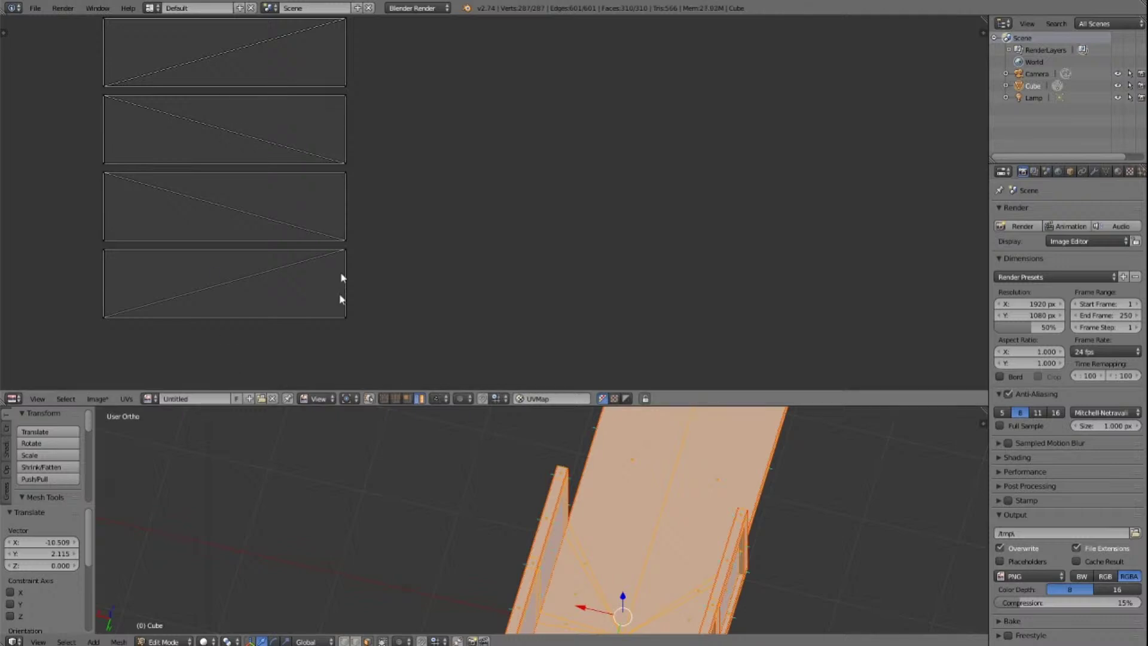
Step: Enlarge the 3D viewport by shrinking the UV editor so the whole mesh can be inspected
{"action": "scroll", "coordinate": [339, 170], "scroll_direction": "down", "scroll_amount": 8}
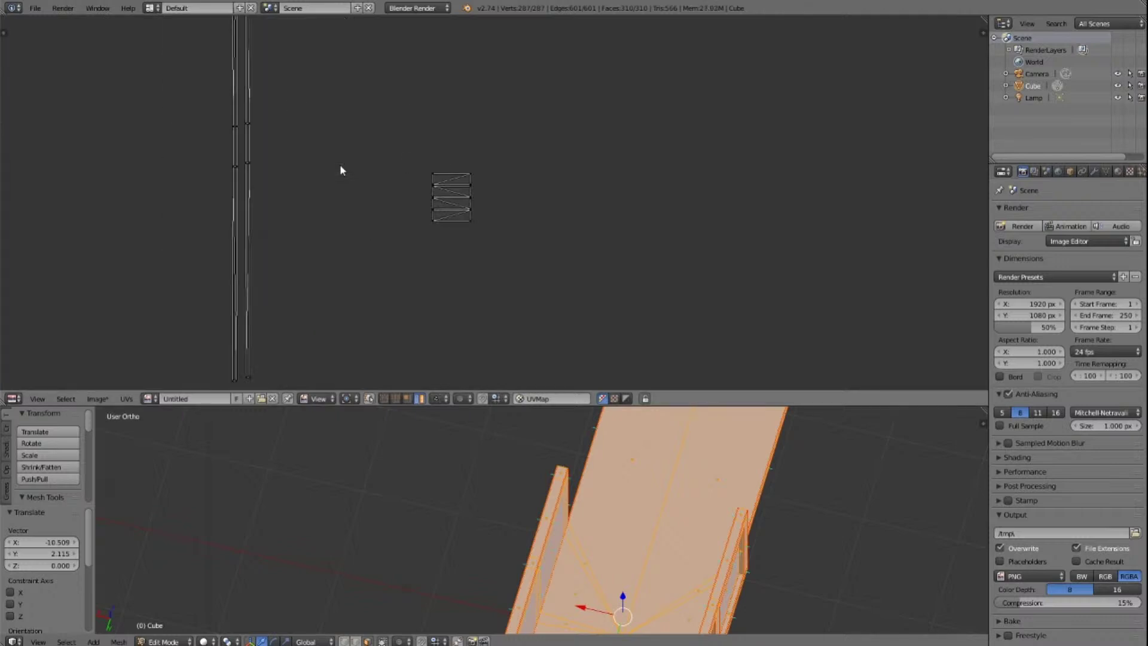
{"action": "scroll", "coordinate": [340, 170], "scroll_direction": "down", "scroll_amount": 4}
{"action": "scroll", "coordinate": [677, 556], "scroll_direction": "down", "scroll_amount": 5}
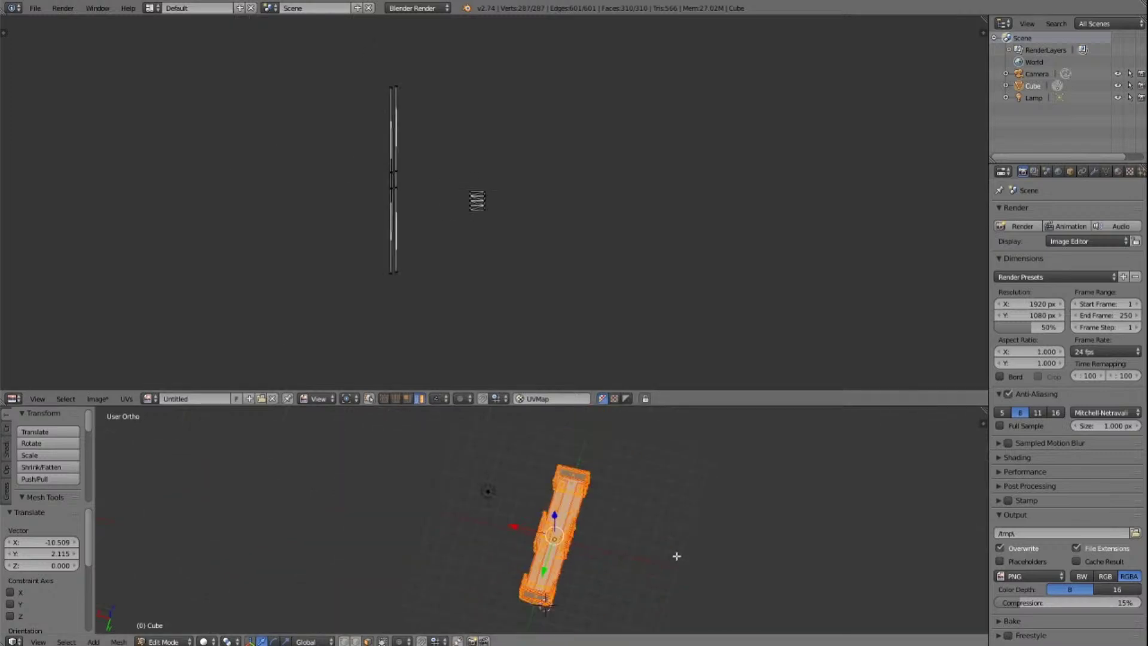
{"action": "left_click_drag", "start_coordinate": [694, 392], "coordinate": [699, 193]}
{"action": "scroll", "coordinate": [601, 573], "scroll_direction": "up", "scroll_amount": 5}
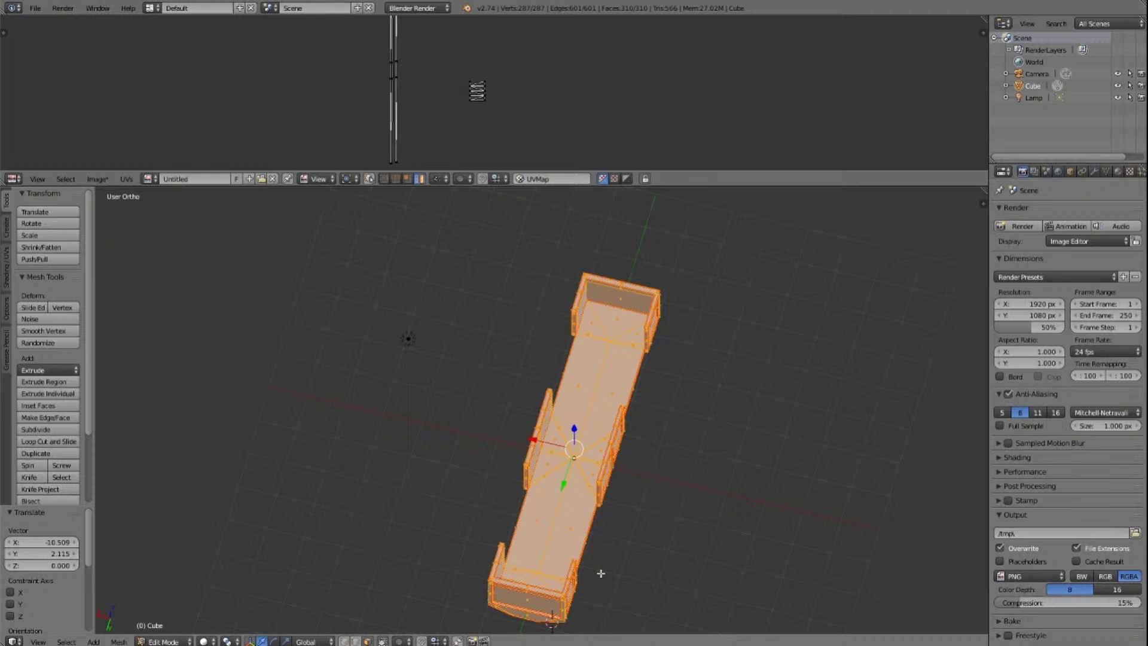
Step: Clear the selection and select the two upper inner frame faces of the middle side wall's panels, seen from the model's underside
{"action": "key", "text": "KP_2"}
{"action": "key", "text": "KP_2"}
{"action": "key", "text": "KP_2"}
{"action": "key", "text": "KP_2"}
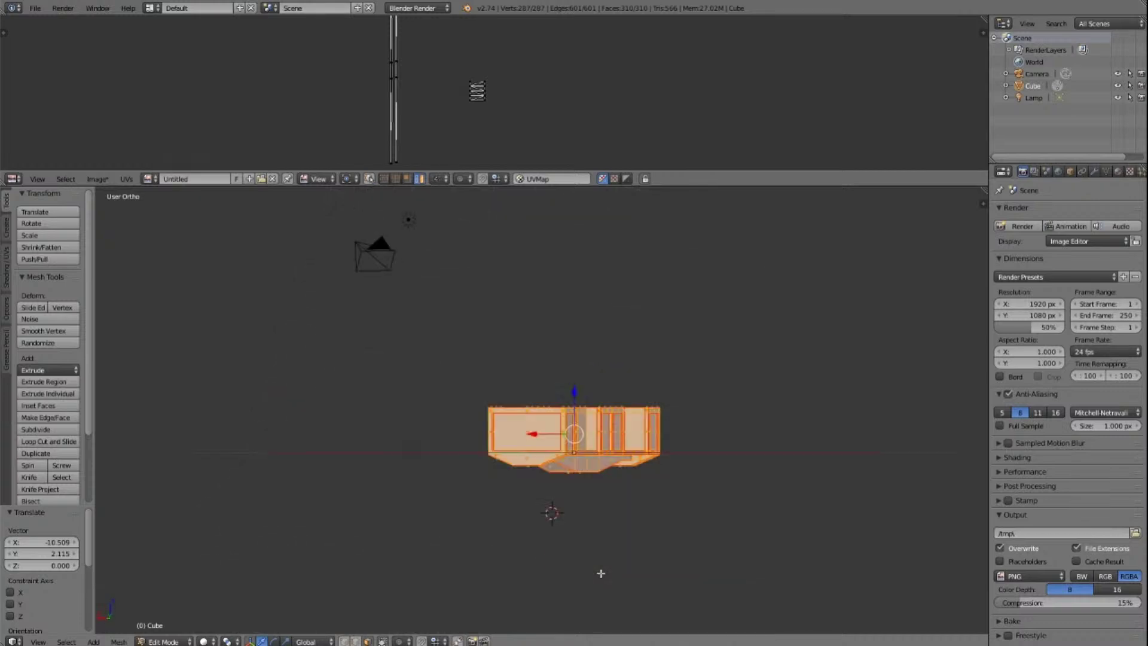
{"action": "scroll", "coordinate": [601, 573], "scroll_direction": "up", "scroll_amount": 5}
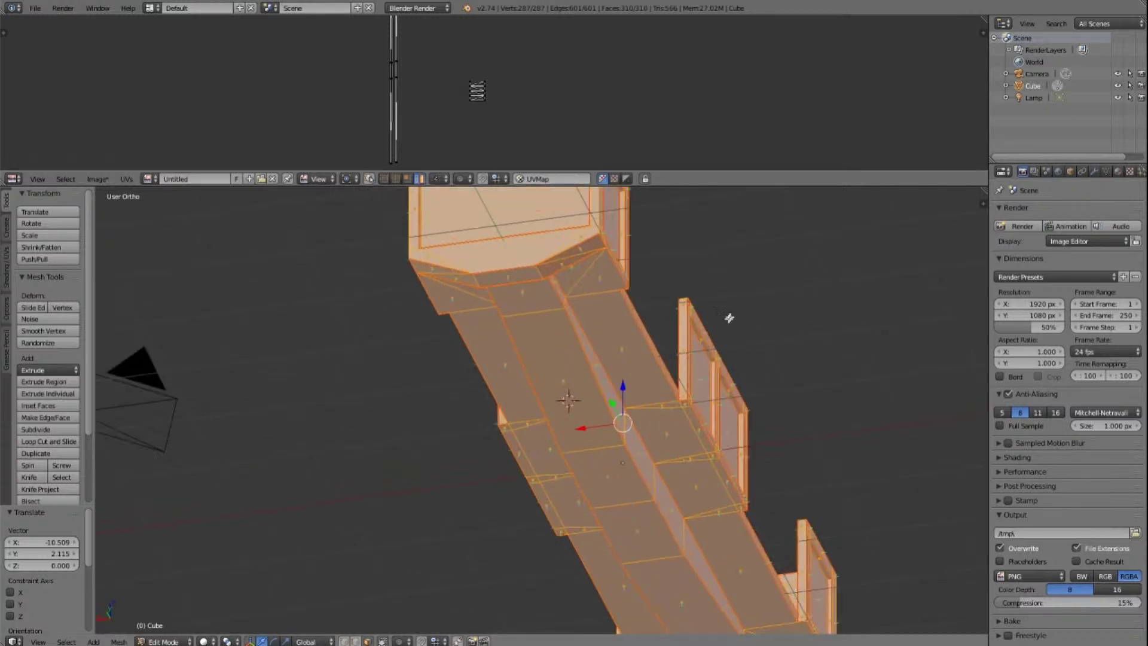
{"action": "key", "text": "a"}
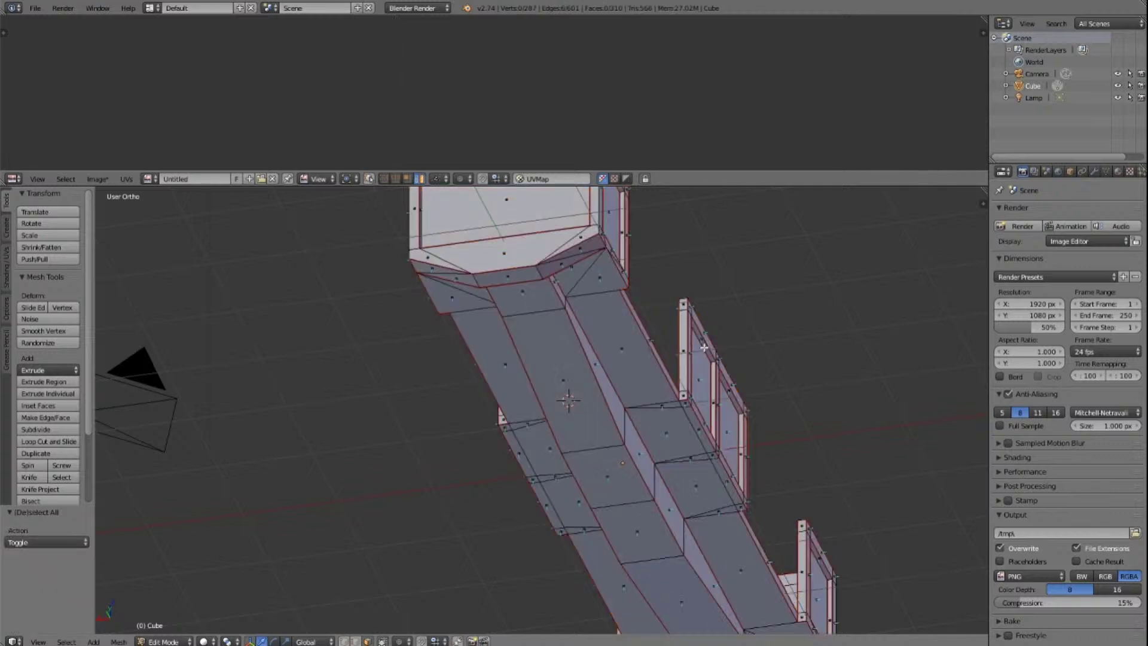
{"action": "right_click", "coordinate": [706, 346]}
{"action": "right_click", "coordinate": [724, 387], "text": "shift"}
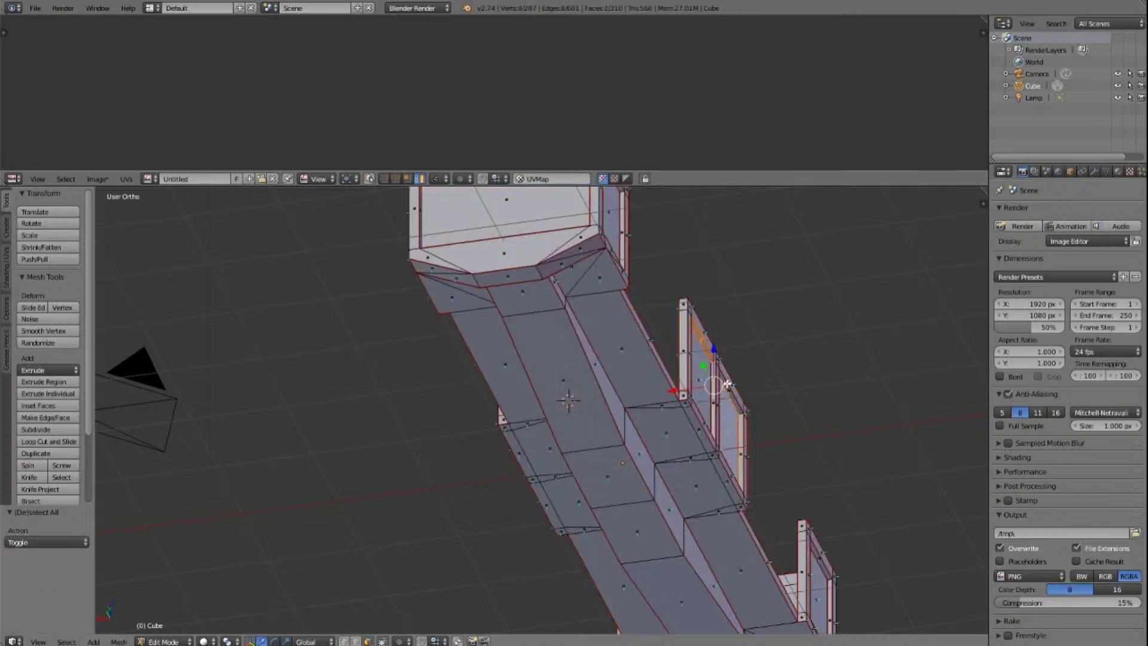
{"action": "right_click", "coordinate": [726, 387], "text": "shift"}
{"action": "right_click", "coordinate": [725, 387], "text": "shift"}
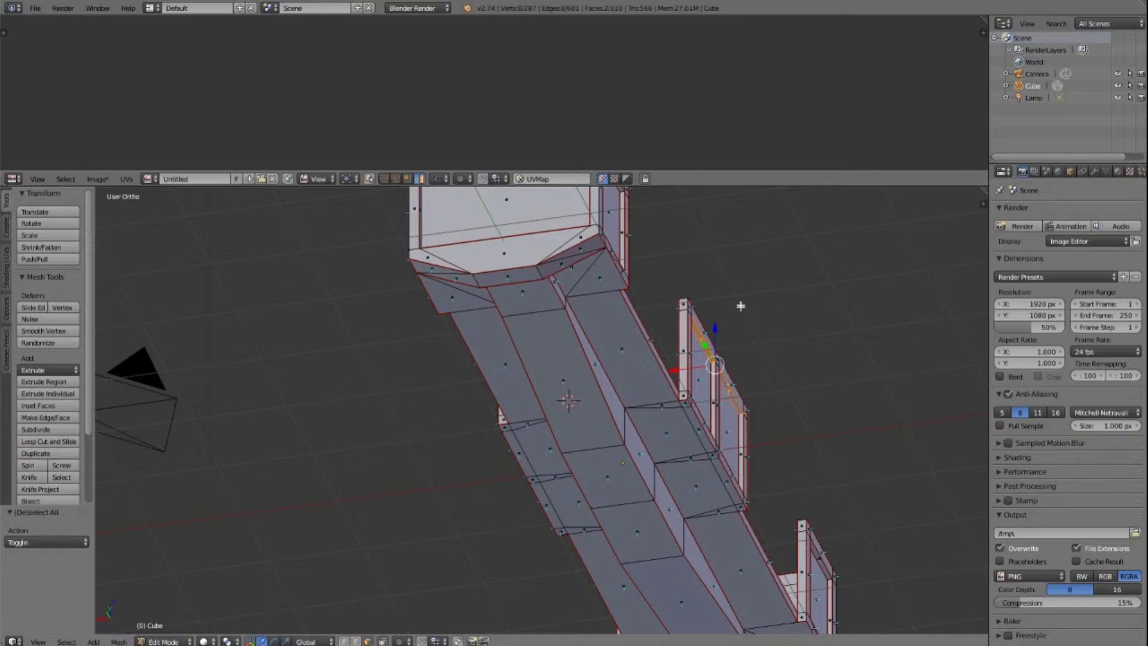
Step: Enlarge the UV editor and show the whole mesh's UV layout to locate the selected faces' islands
{"action": "scroll", "coordinate": [741, 305], "scroll_direction": "down", "scroll_amount": 5}
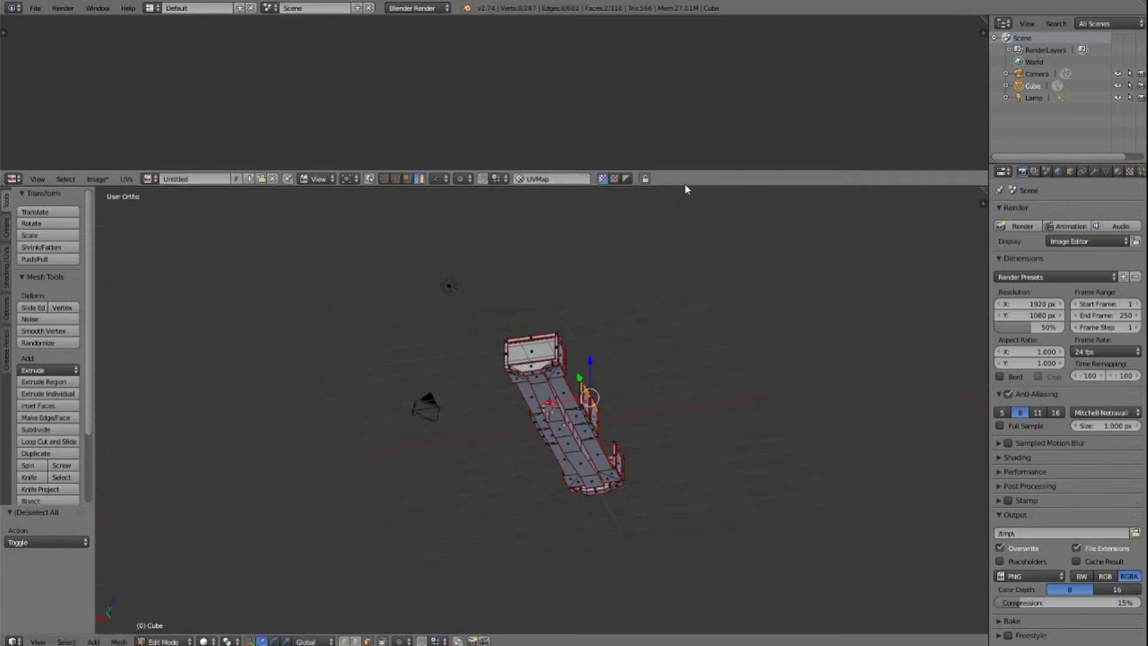
{"action": "left_click_drag", "start_coordinate": [687, 183], "coordinate": [686, 491]}
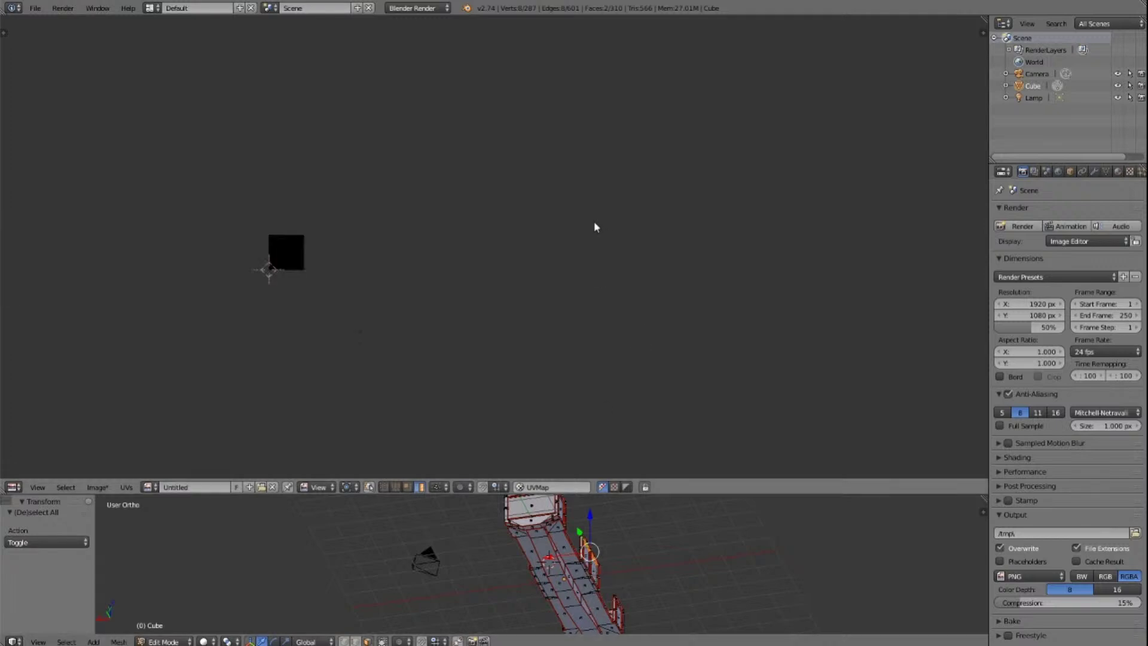
{"action": "scroll", "coordinate": [595, 224], "scroll_direction": "down", "scroll_amount": 3}
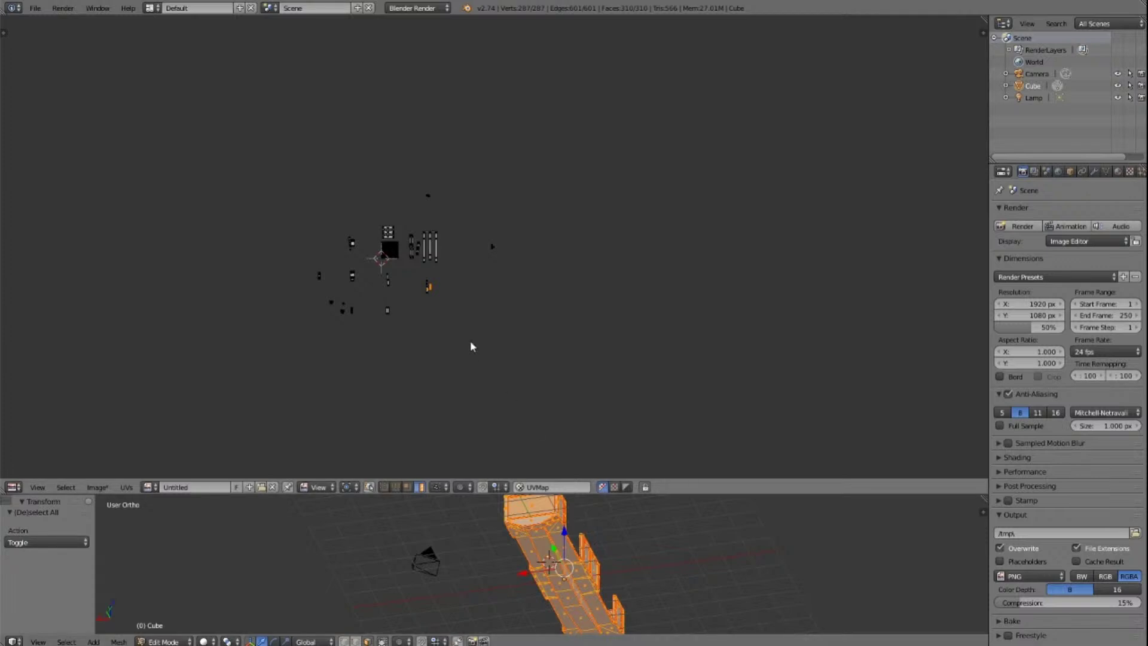
{"action": "scroll", "coordinate": [471, 343], "scroll_direction": "up", "scroll_amount": 5}
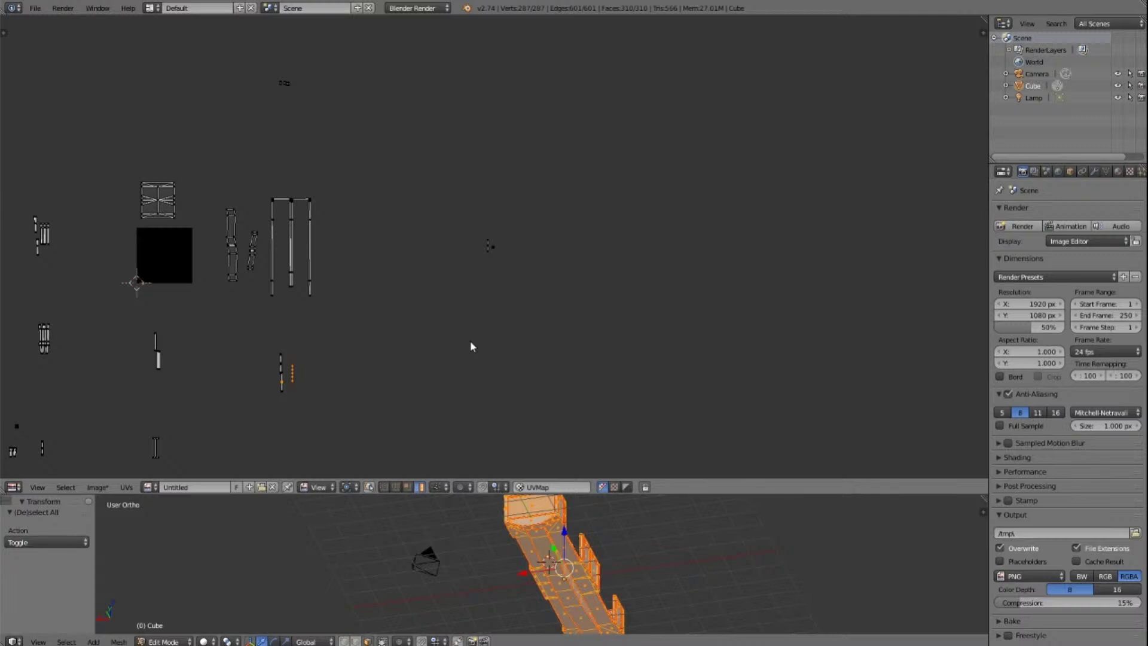
Step: Select only the upper inner frame face of the end wall and locate its island in the UV editor
{"action": "key", "text": "a"}
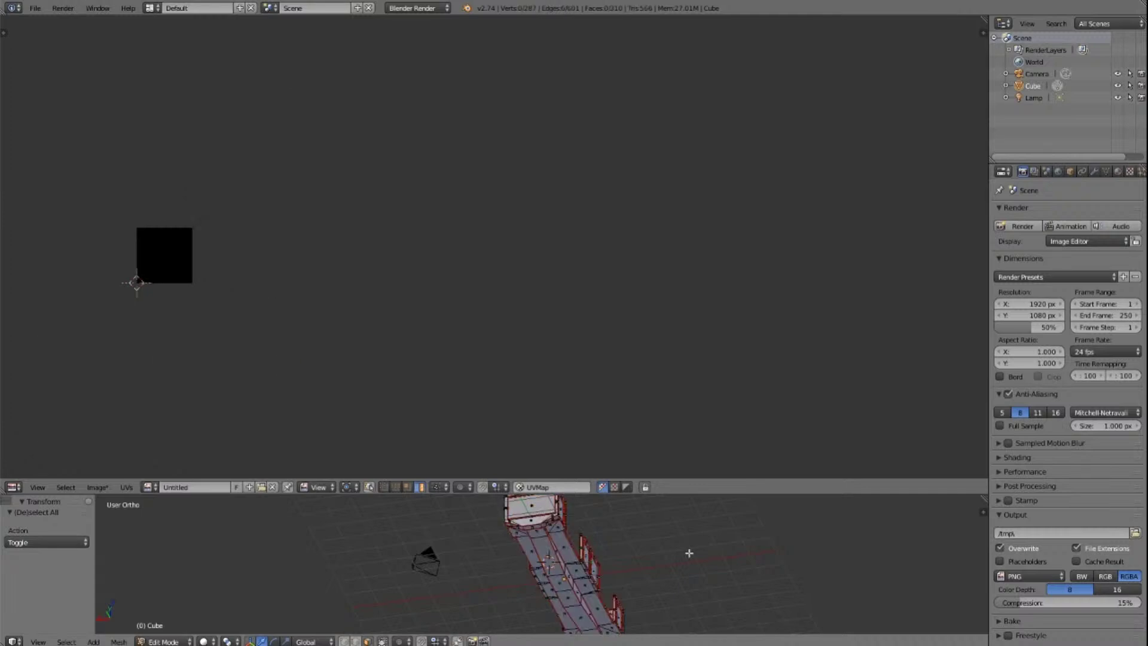
{"action": "scroll", "coordinate": [569, 538], "scroll_direction": "up", "scroll_amount": 5}
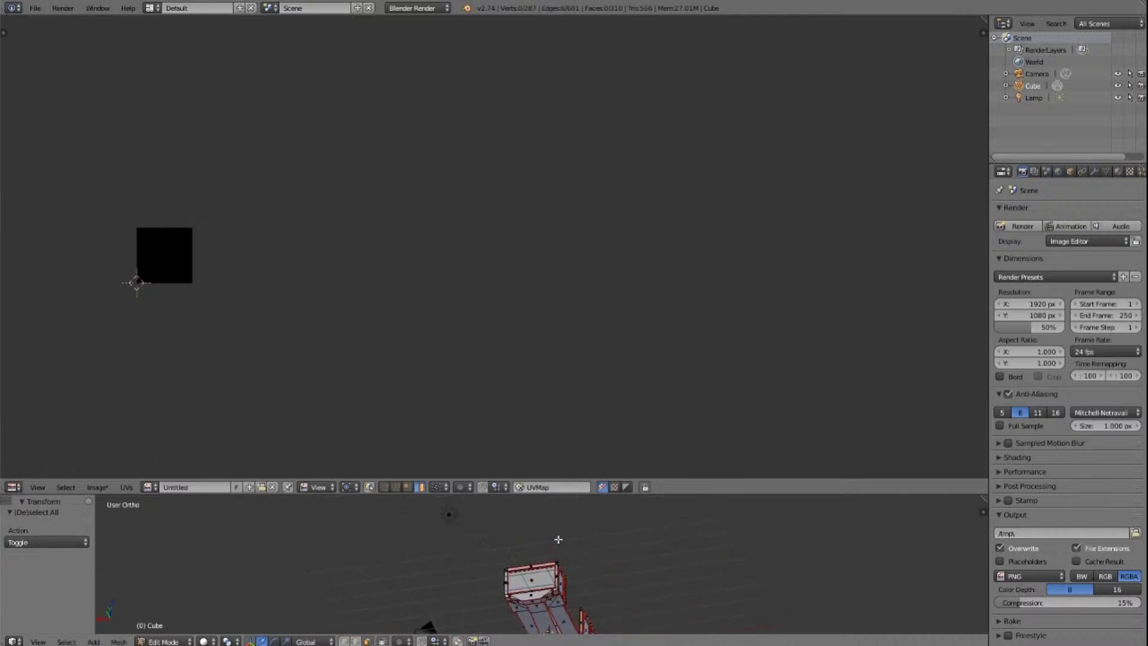
{"action": "right_click", "coordinate": [526, 581]}
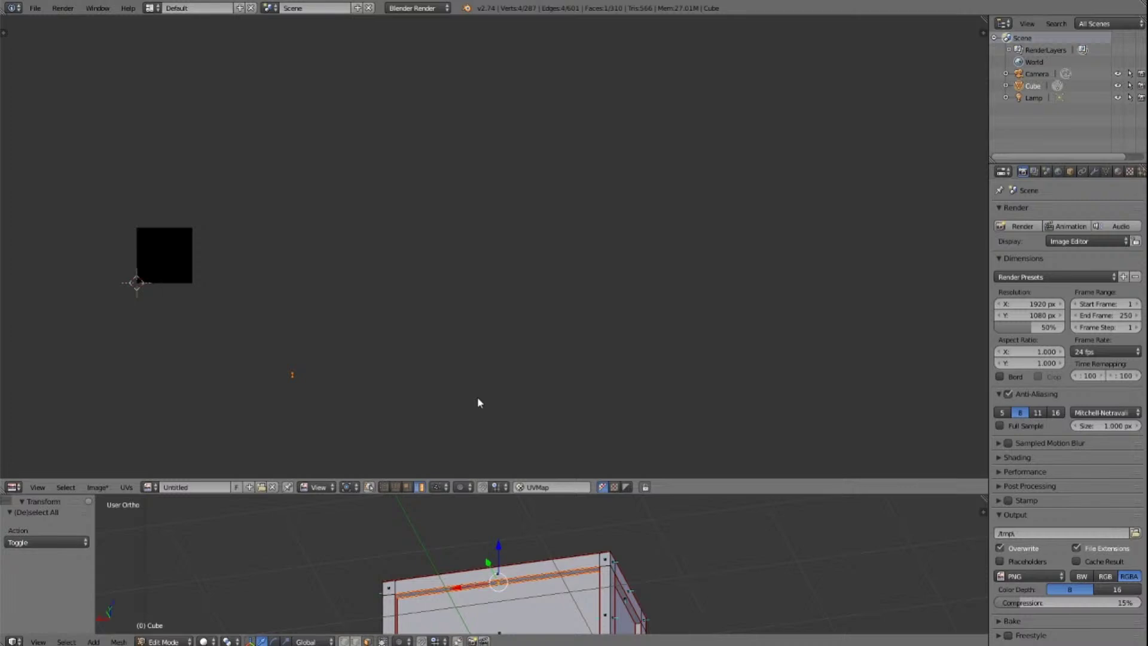
{"action": "scroll", "coordinate": [584, 579], "scroll_direction": "down", "scroll_amount": 5}
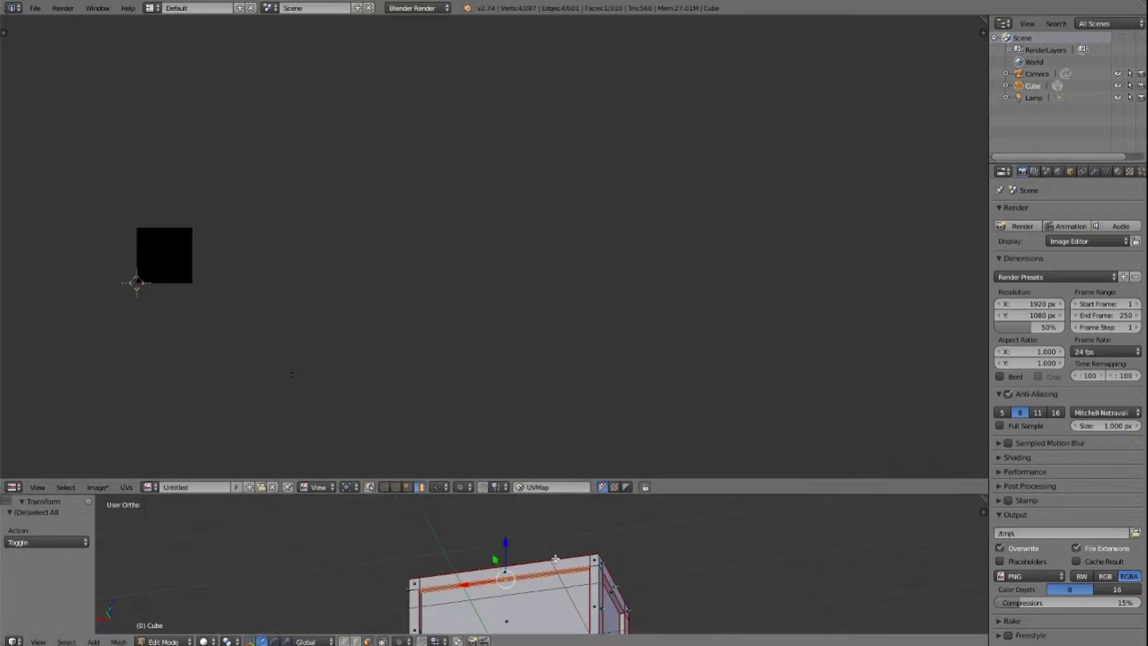
Step: Add the upper inner frame face of a middle side wall panel to the selection and compare its island with the full UV layout
{"action": "mouse_move", "coordinate": [584, 579]}
{"action": "middle_mouse_down"}
{"action": "mouse_move", "coordinate": [538, 577]}
{"action": "mouse_move", "coordinate": [584, 579]}
{"action": "middle_mouse_up"}
{"action": "scroll", "coordinate": [584, 578], "scroll_direction": "up", "scroll_amount": 3}
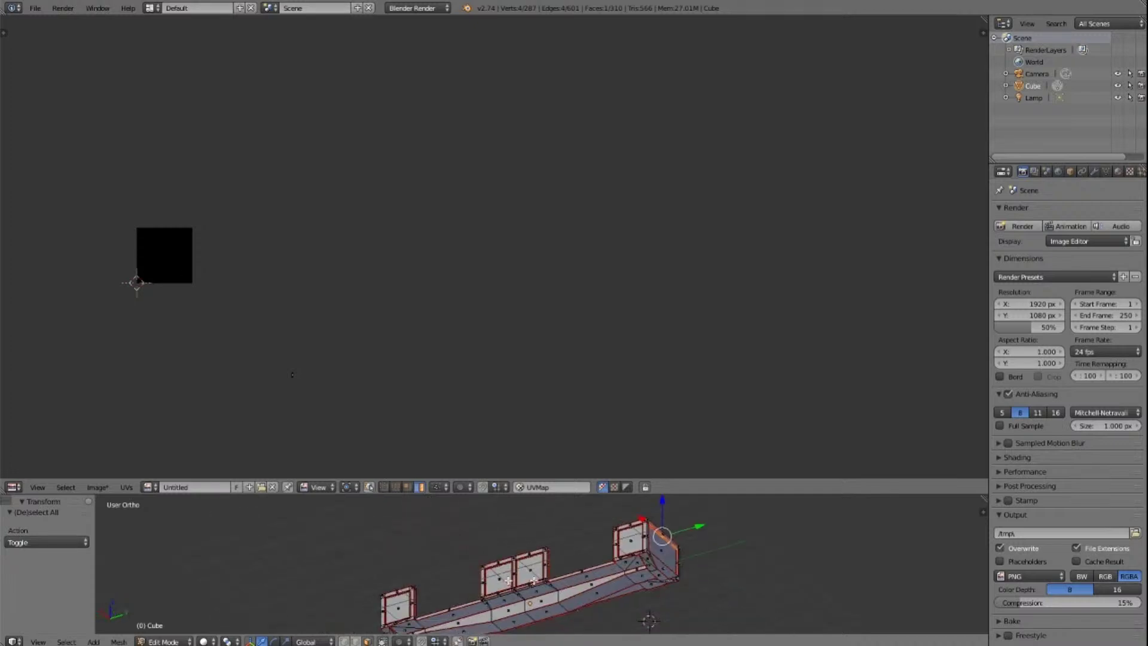
{"action": "scroll", "coordinate": [531, 560], "scroll_direction": "up", "scroll_amount": 5}
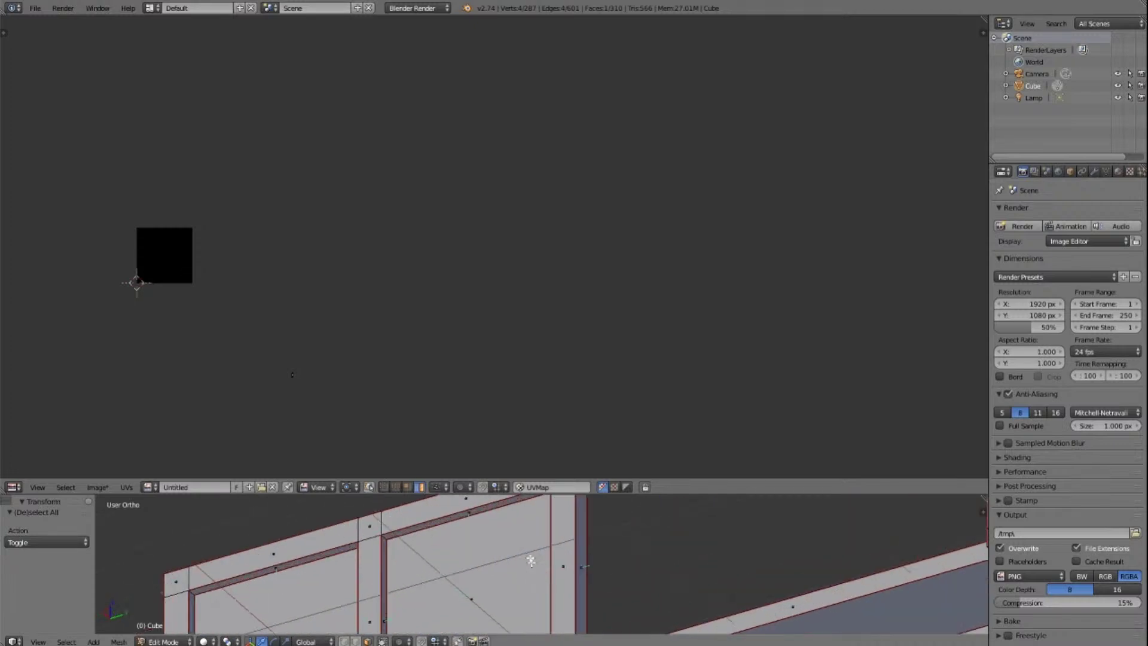
{"action": "right_click", "coordinate": [483, 510], "text": "shift"}
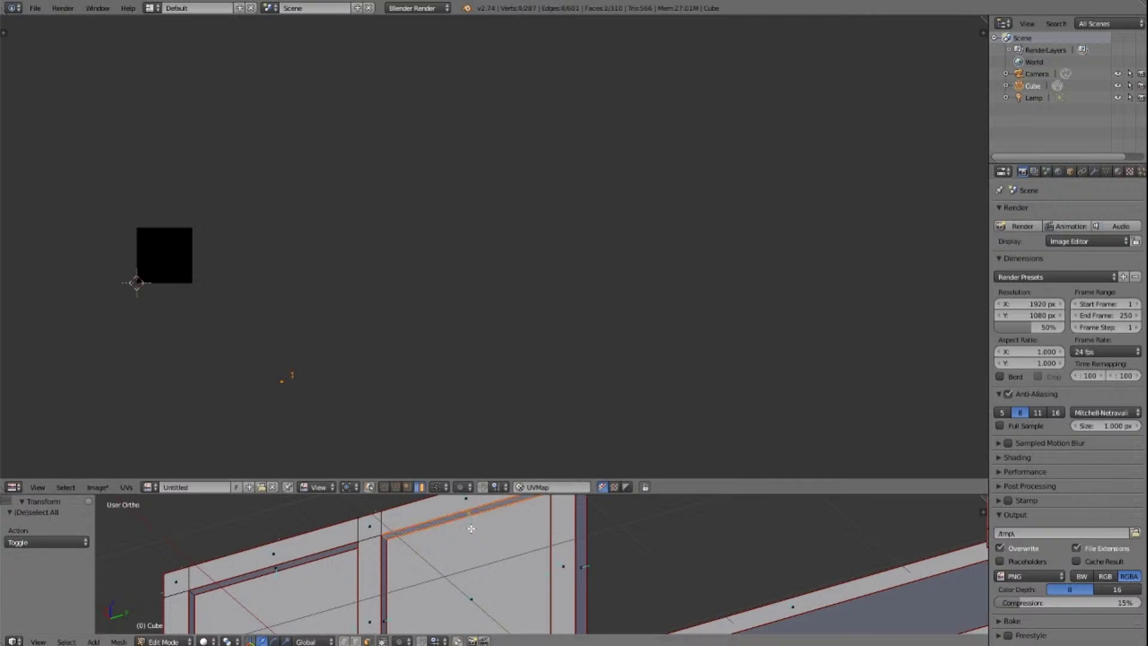
{"action": "key", "text": "a"}
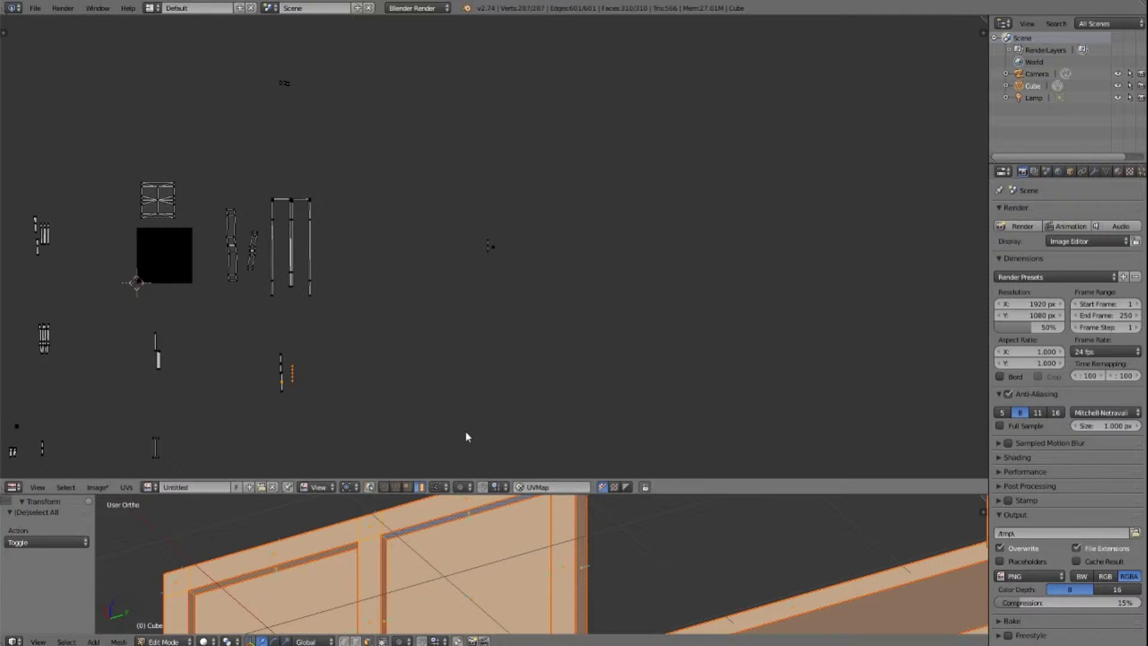
{"action": "scroll", "coordinate": [466, 431], "scroll_direction": "down", "scroll_amount": 4}
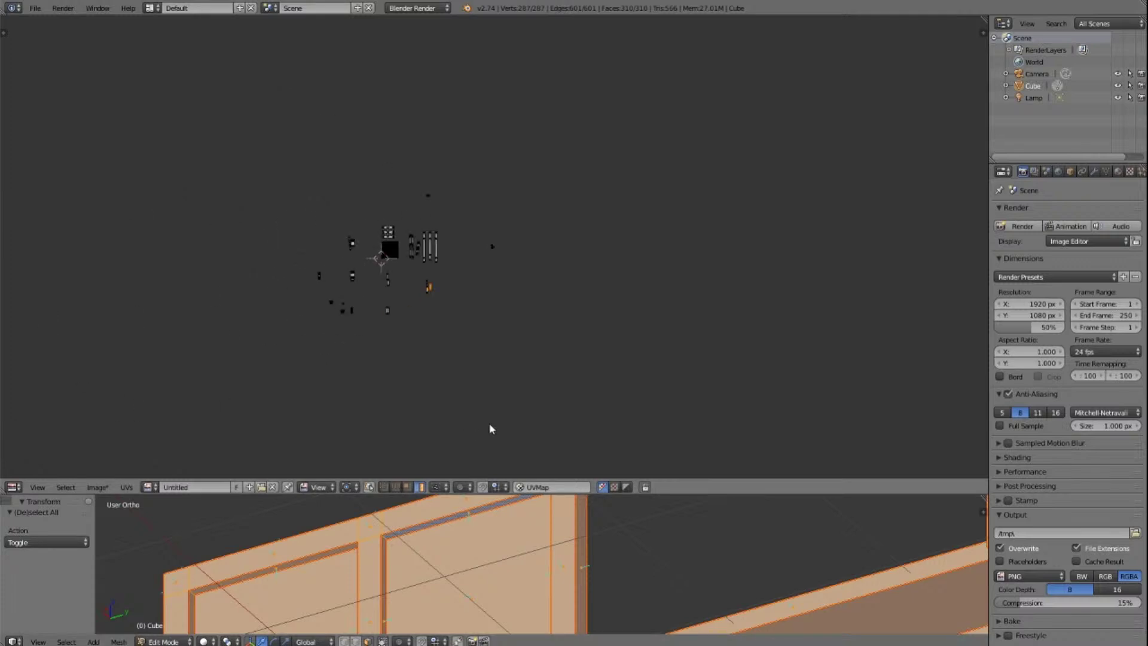
{"action": "scroll", "coordinate": [489, 428], "scroll_direction": "up", "scroll_amount": 2}
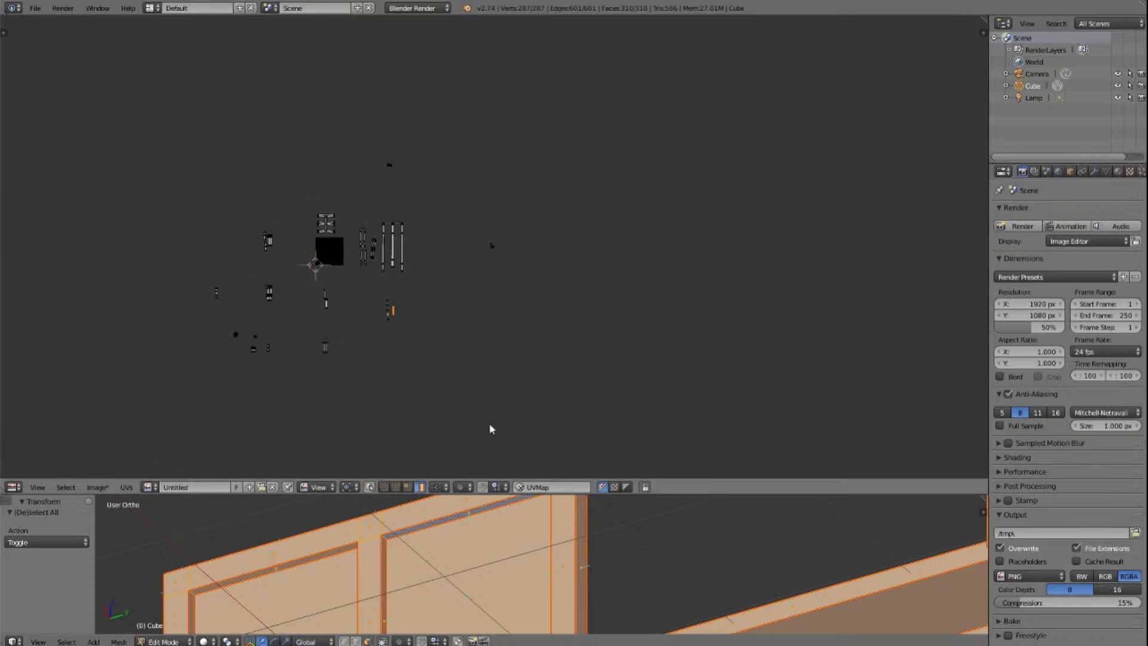
Step: Select only the narrow vertical end face of the middle side wall and locate its island within the full UV layout
{"action": "key", "text": "a"}
{"action": "key", "text": "a"}
{"action": "key", "text": "a"}
{"action": "right_click", "coordinate": [584, 549]}
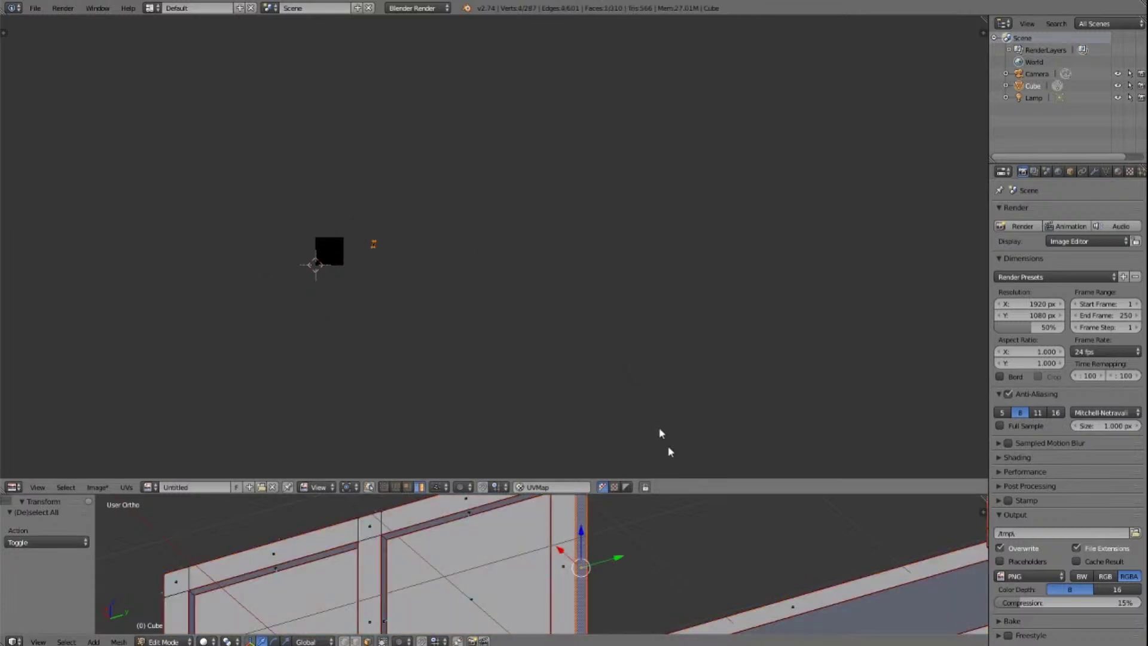
{"action": "key", "text": "a"}
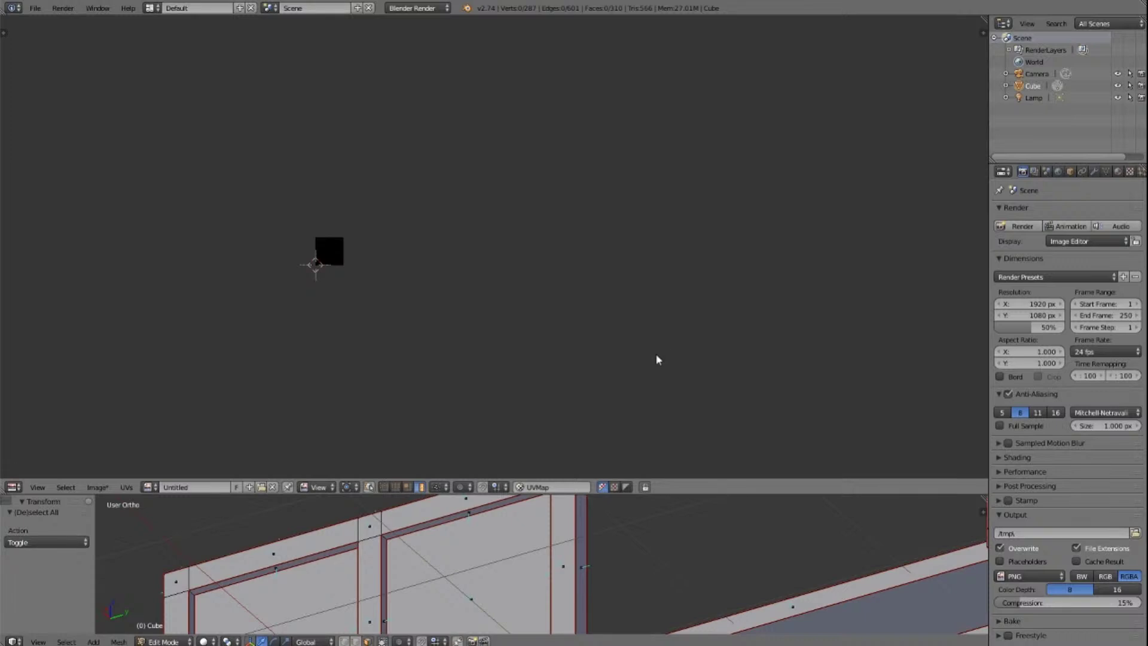
{"action": "key", "text": "a"}
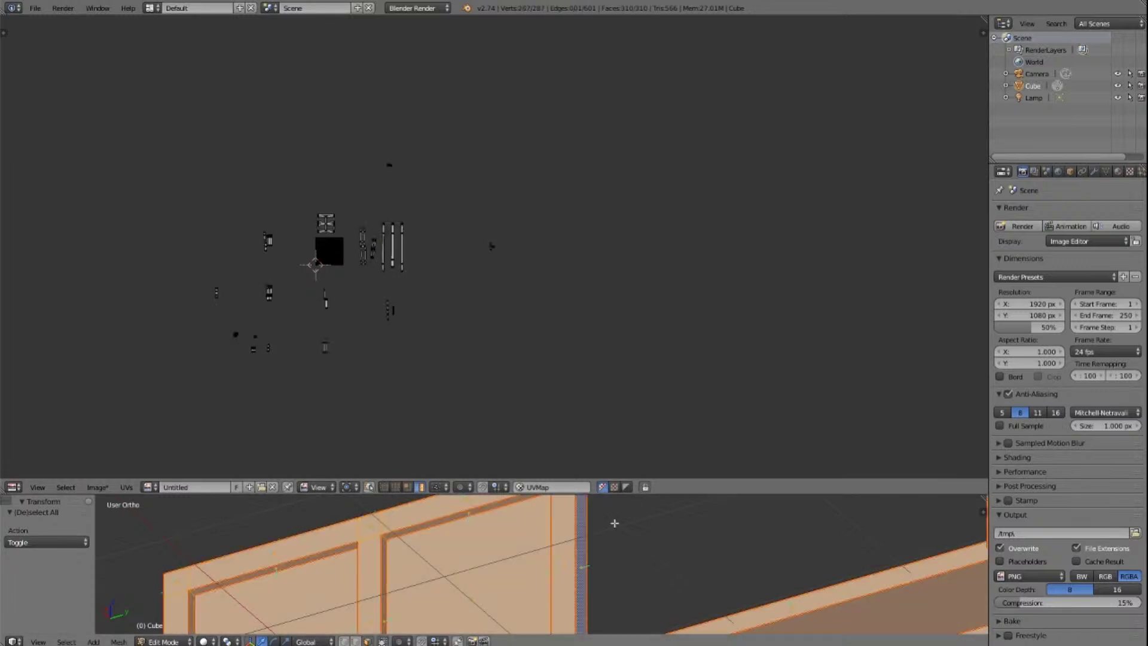
Step: Select only the top face of the short side wall at one end and locate its island within the full UV layout
{"action": "scroll", "coordinate": [628, 553], "scroll_direction": "down", "scroll_amount": 5}
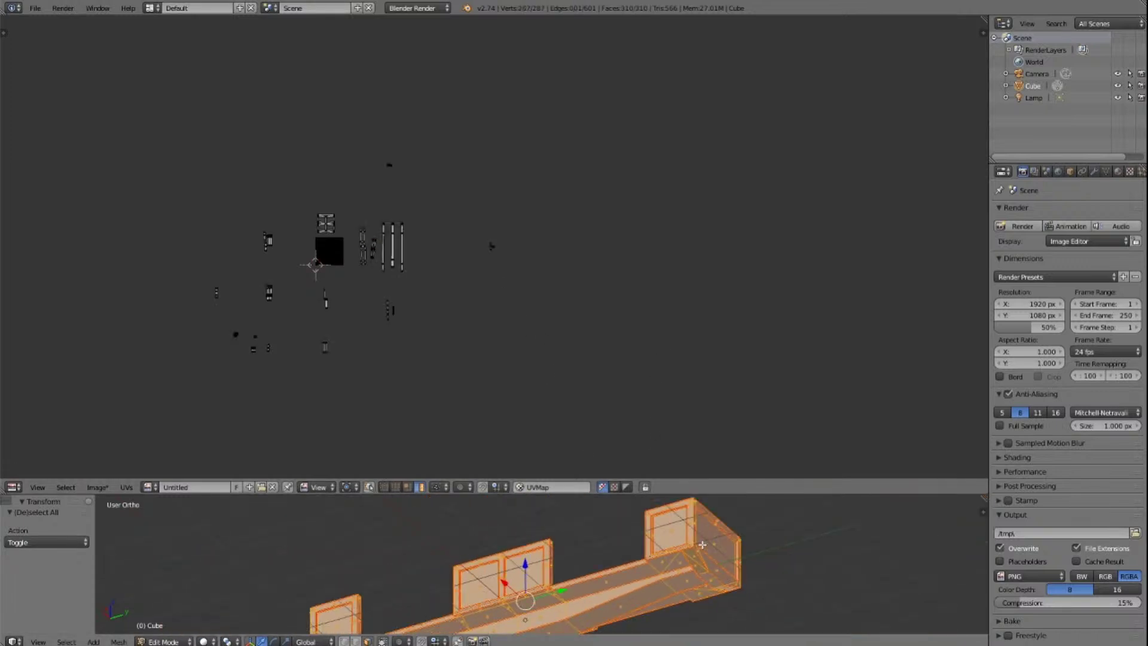
{"action": "key", "text": "KP_8"}
{"action": "key", "text": "KP_8"}
{"action": "key", "text": "KP_8"}
{"action": "scroll", "coordinate": [702, 544], "scroll_direction": "up", "scroll_amount": 6}
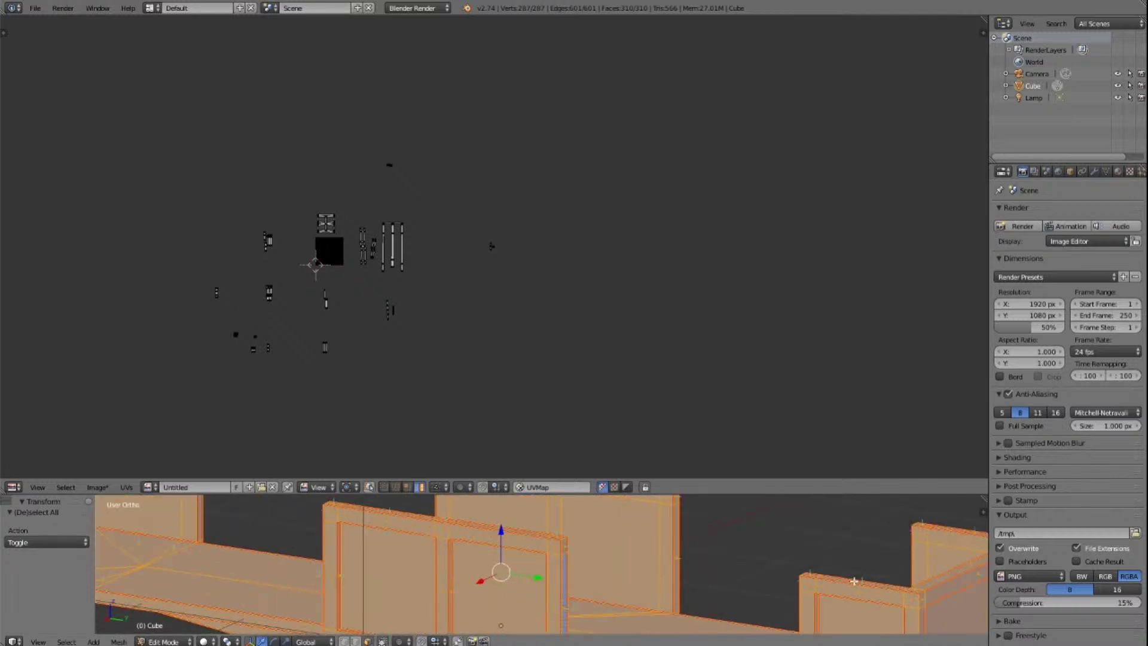
{"action": "key", "text": "a"}
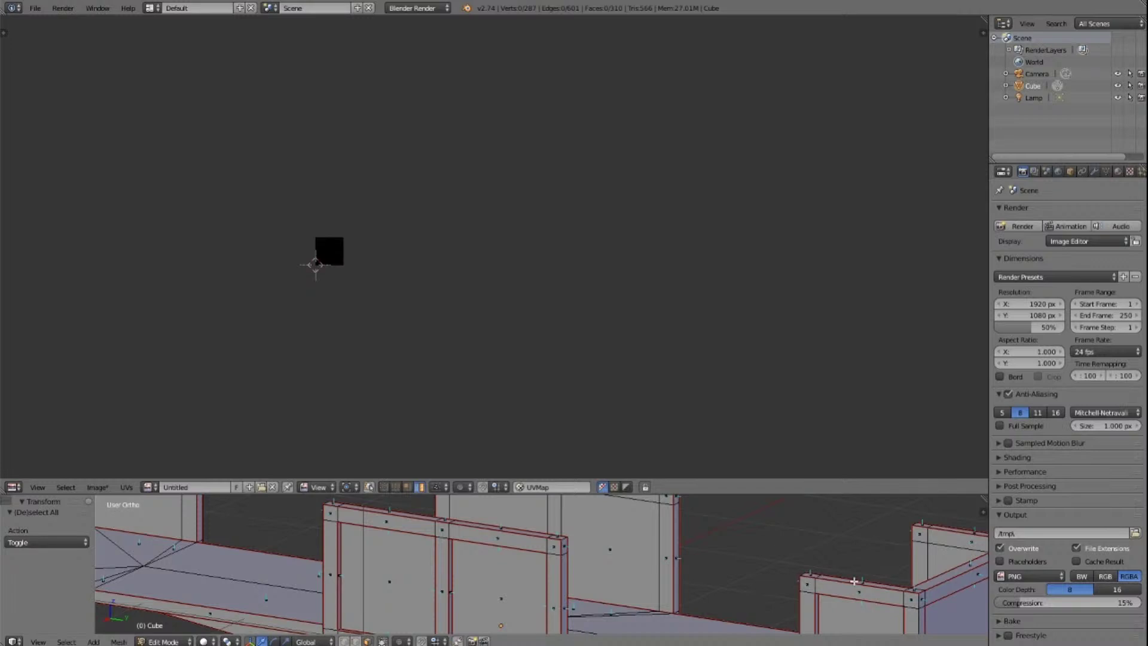
{"action": "right_click", "coordinate": [854, 580]}
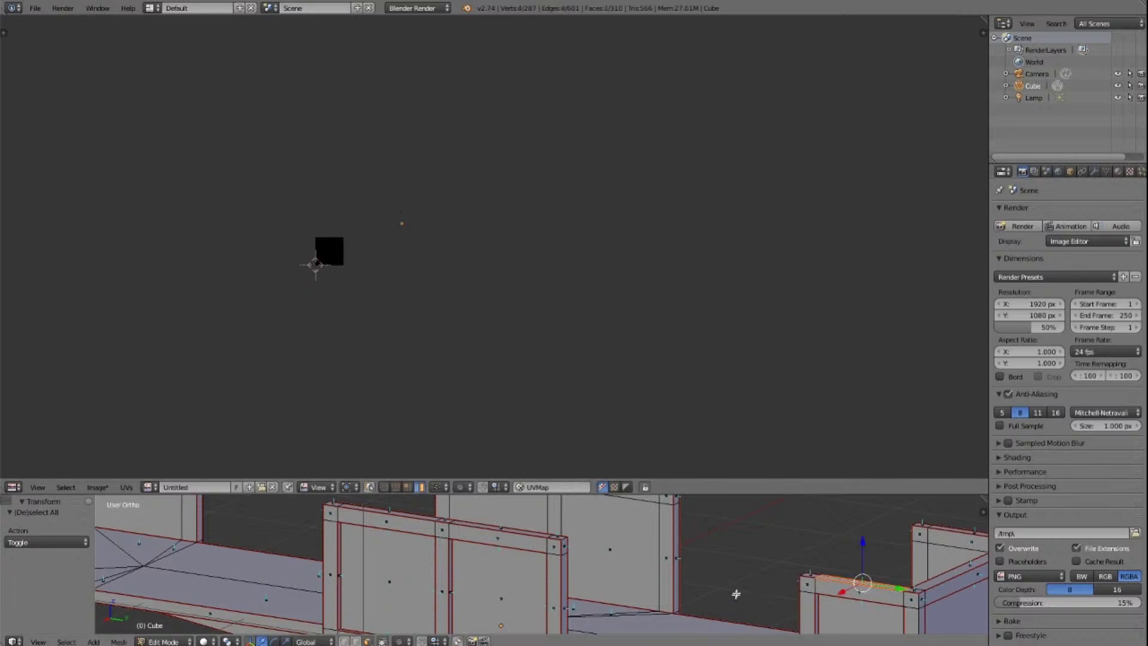
{"action": "key", "text": "a"}
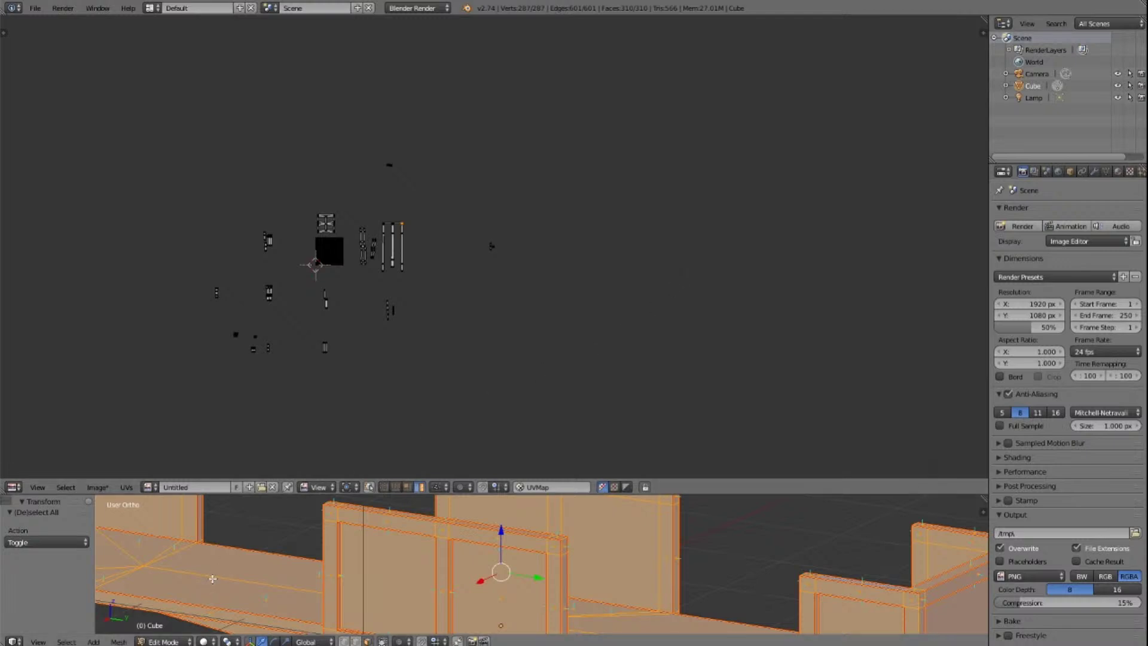
Step: Select only the vertical inner frame face of the opposite end's side wall and locate its island within the full UV layout
{"action": "key", "text": "a"}
{"action": "scroll", "coordinate": [244, 537], "scroll_direction": "down", "scroll_amount": 6}
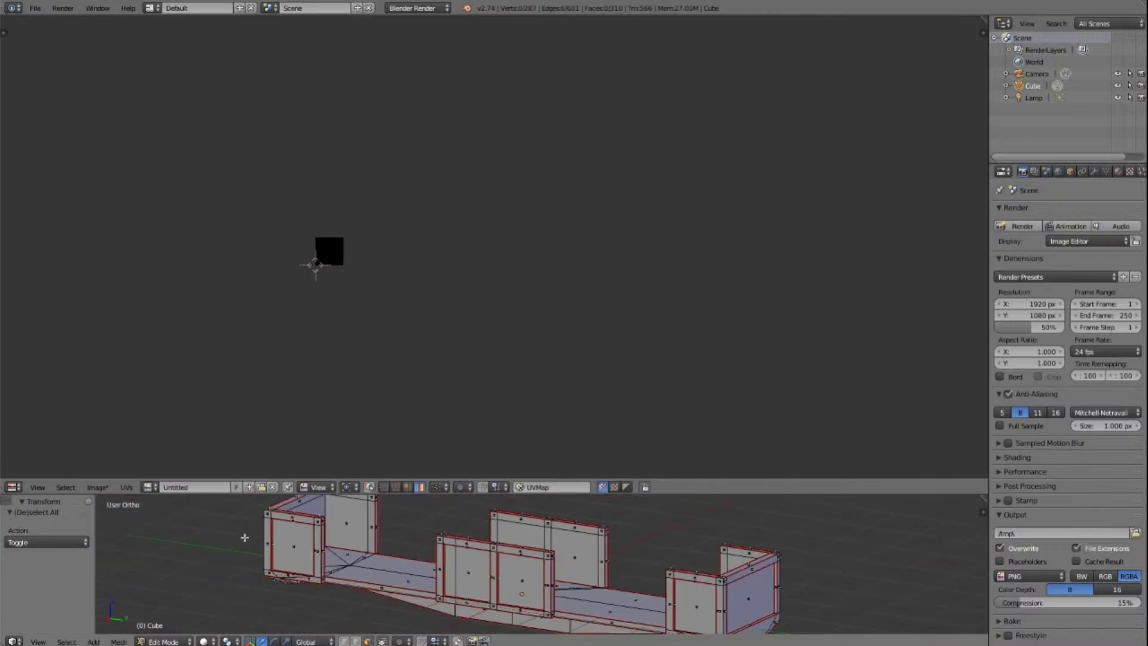
{"action": "scroll", "coordinate": [262, 541], "scroll_direction": "up", "scroll_amount": 4}
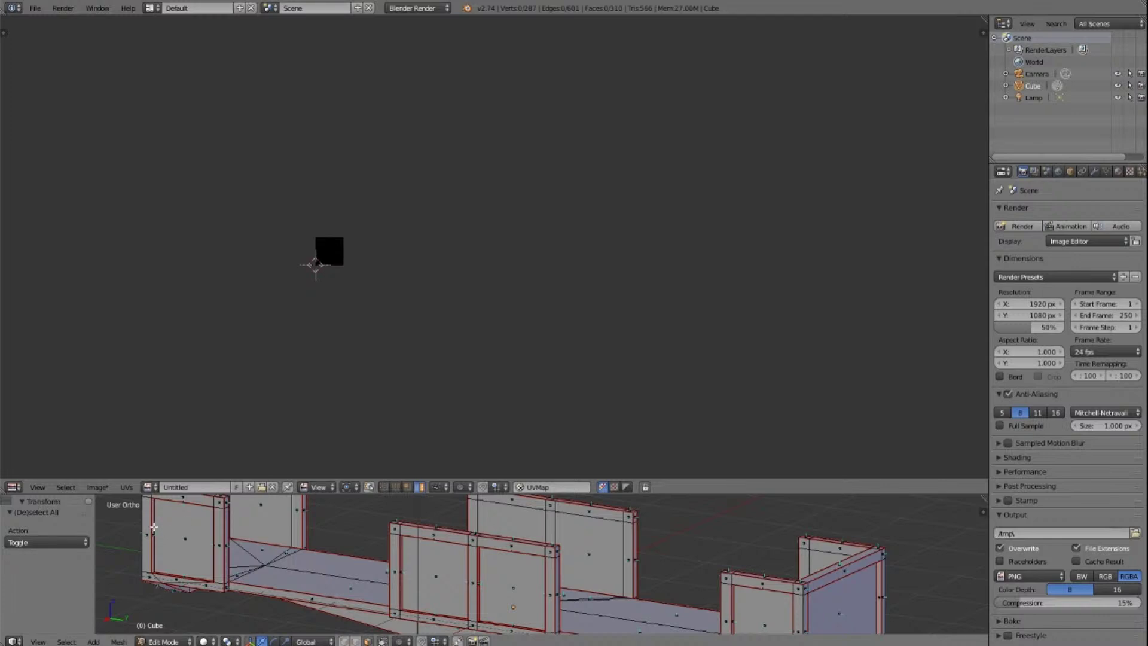
{"action": "right_click", "coordinate": [154, 528]}
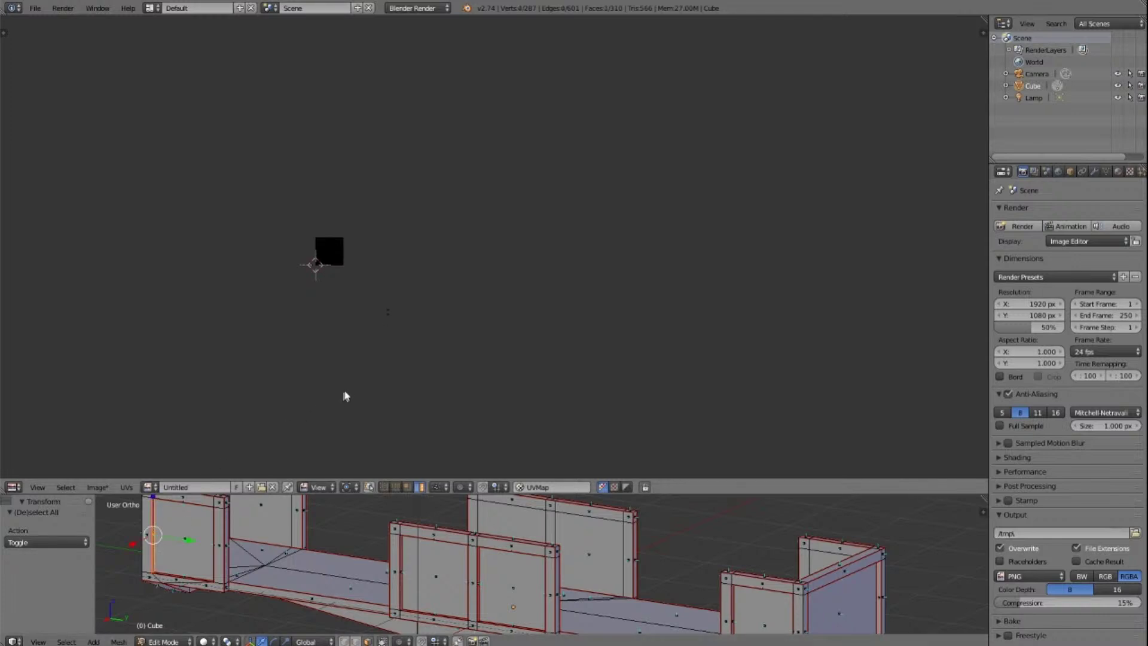
{"action": "key", "text": "a"}
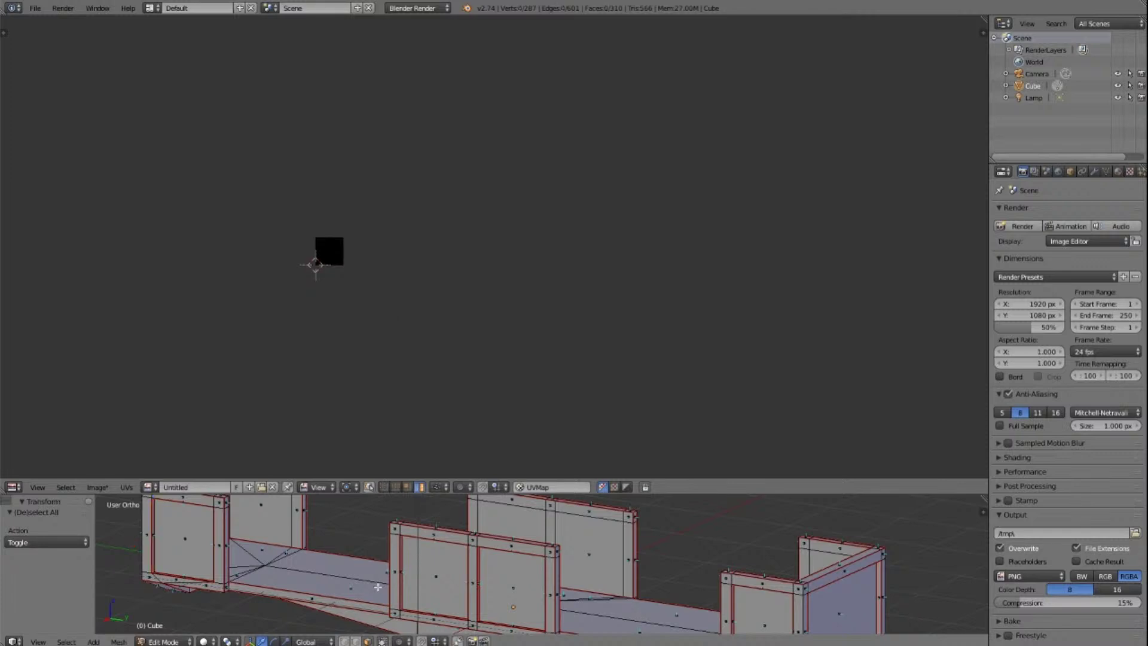
{"action": "key", "text": "a"}
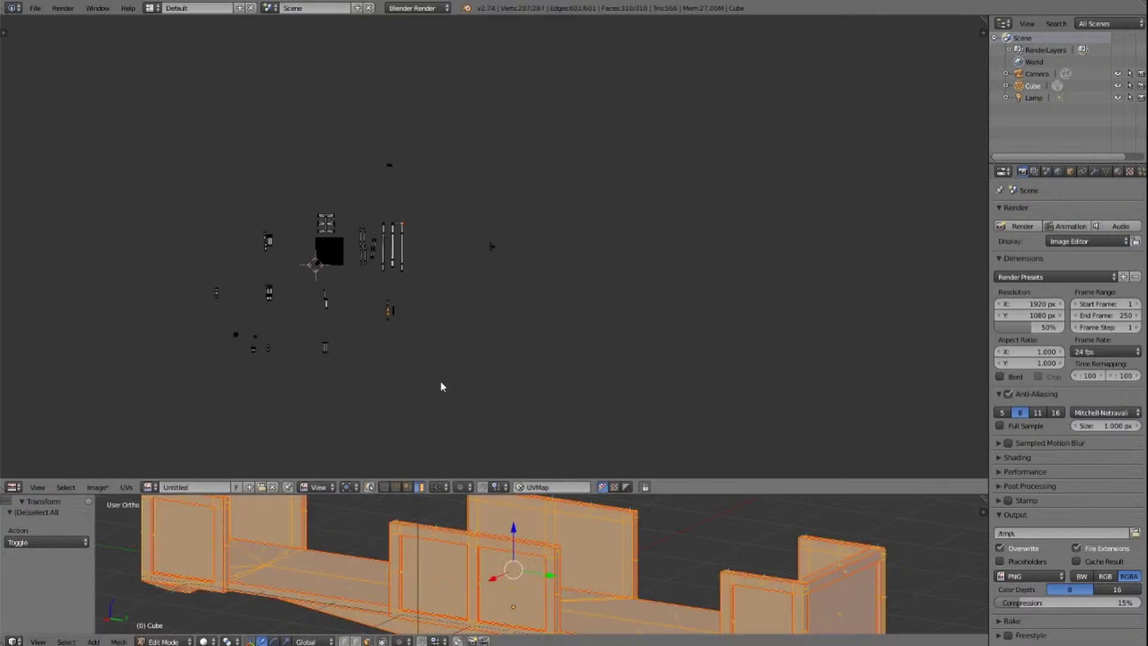
Step: Examine the pair of tall thin islands and the small stacked island group isolated at the far edge of the UV layout
{"action": "scroll", "coordinate": [455, 287], "scroll_direction": "up", "scroll_amount": 8}
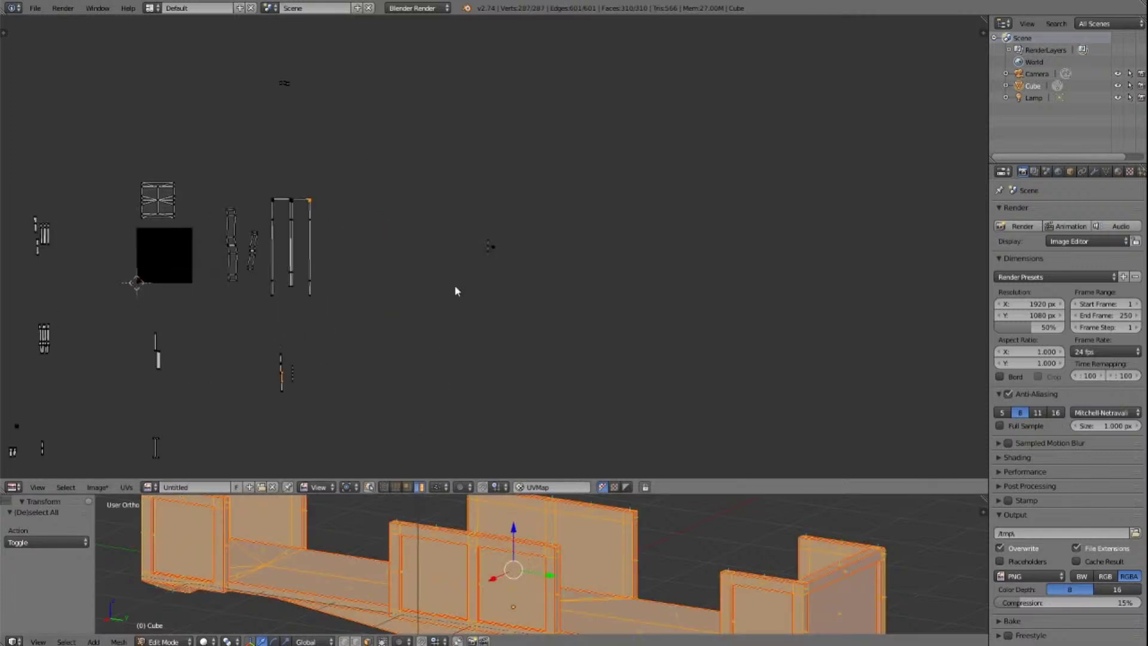
{"action": "scroll", "coordinate": [455, 287], "scroll_direction": "up", "scroll_amount": 6}
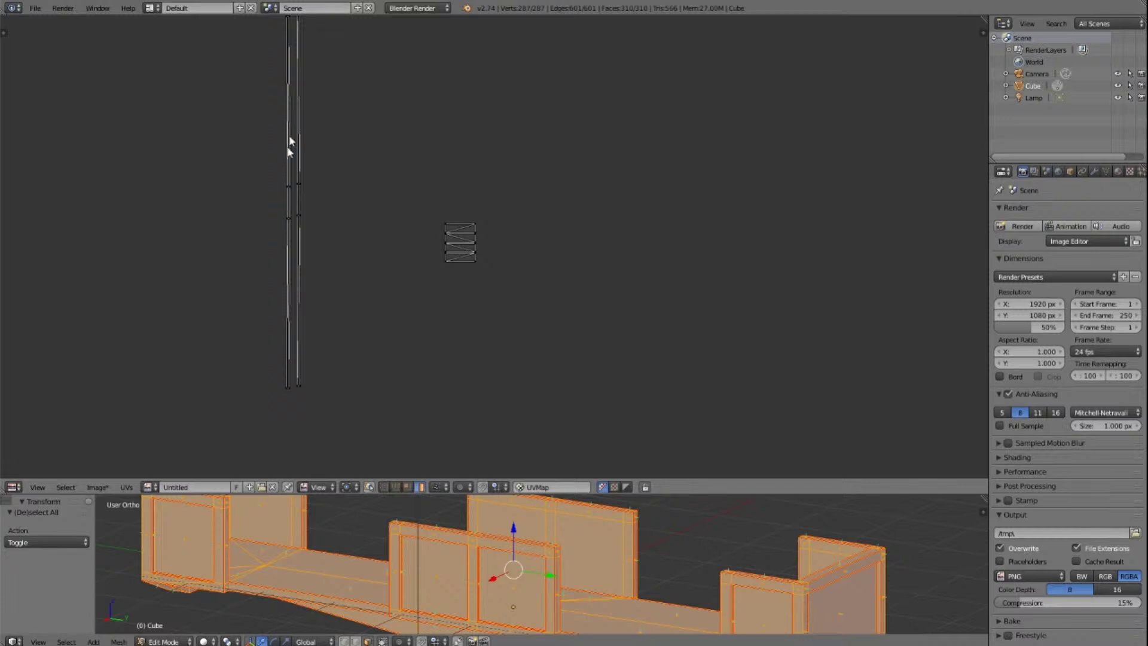
{"action": "scroll", "coordinate": [344, 192], "scroll_direction": "up", "scroll_amount": 3}
{"action": "scroll", "coordinate": [344, 193], "scroll_direction": "down", "scroll_amount": 3}
{"action": "scroll", "coordinate": [345, 193], "scroll_direction": "down", "scroll_amount": 2}
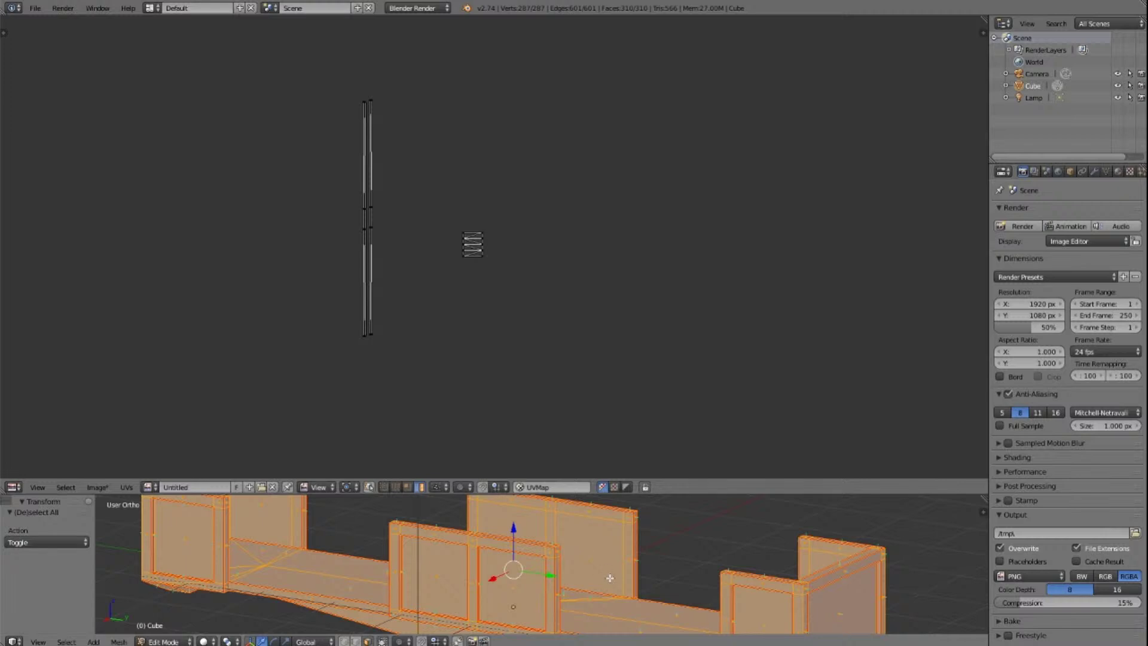
Step: Select end section faces of the mesh one at a time to check whether they belong to the islands in view
{"action": "key", "text": "a"}
{"action": "scroll", "coordinate": [610, 579], "scroll_direction": "down", "scroll_amount": 4}
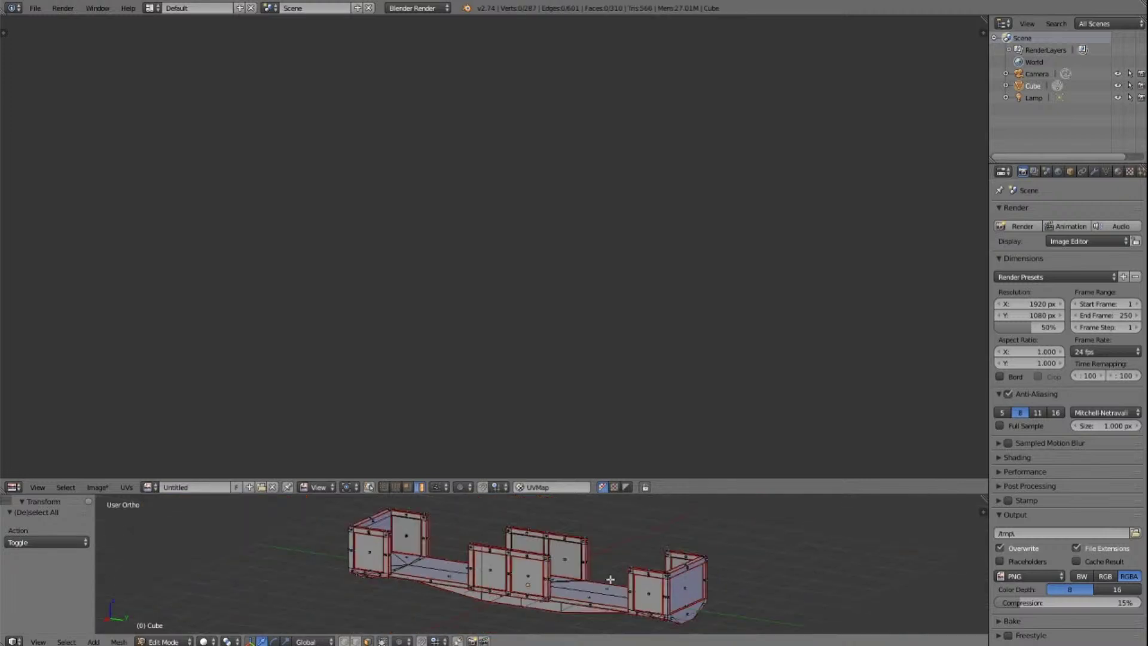
{"action": "right_click", "coordinate": [688, 601]}
{"action": "right_click", "coordinate": [367, 549]}
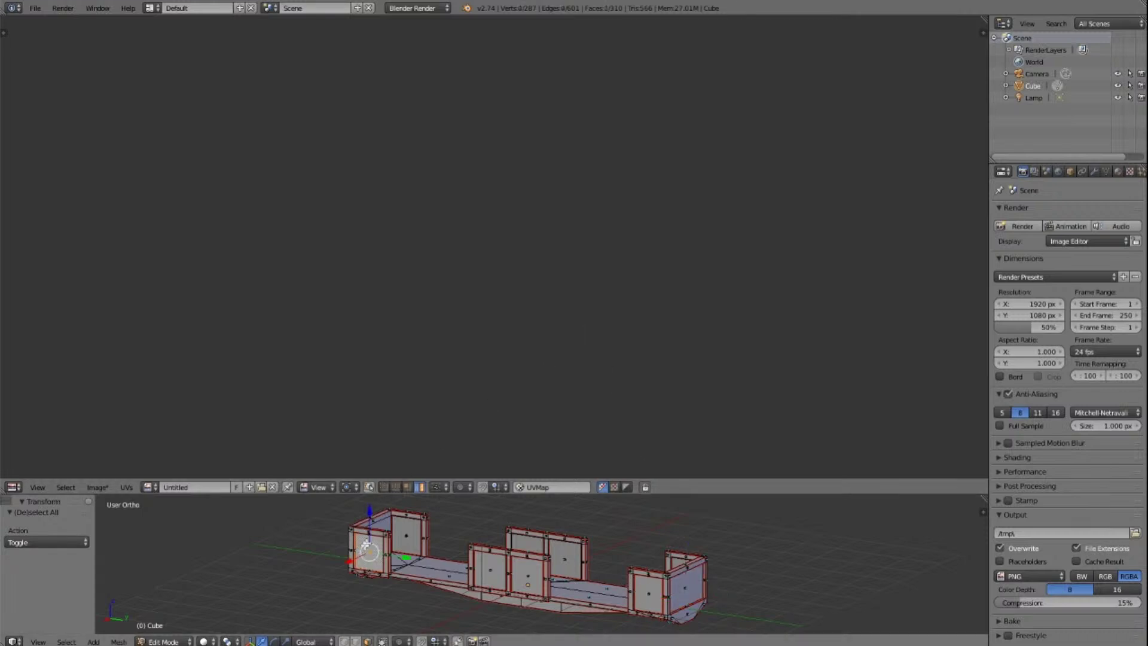
{"action": "right_click", "coordinate": [405, 534]}
Step: Check faces of the middle side walls individually against the visible islands, and reselect the whole mesh to compare
{"action": "right_click", "coordinate": [520, 542]}
{"action": "right_click", "coordinate": [564, 557]}
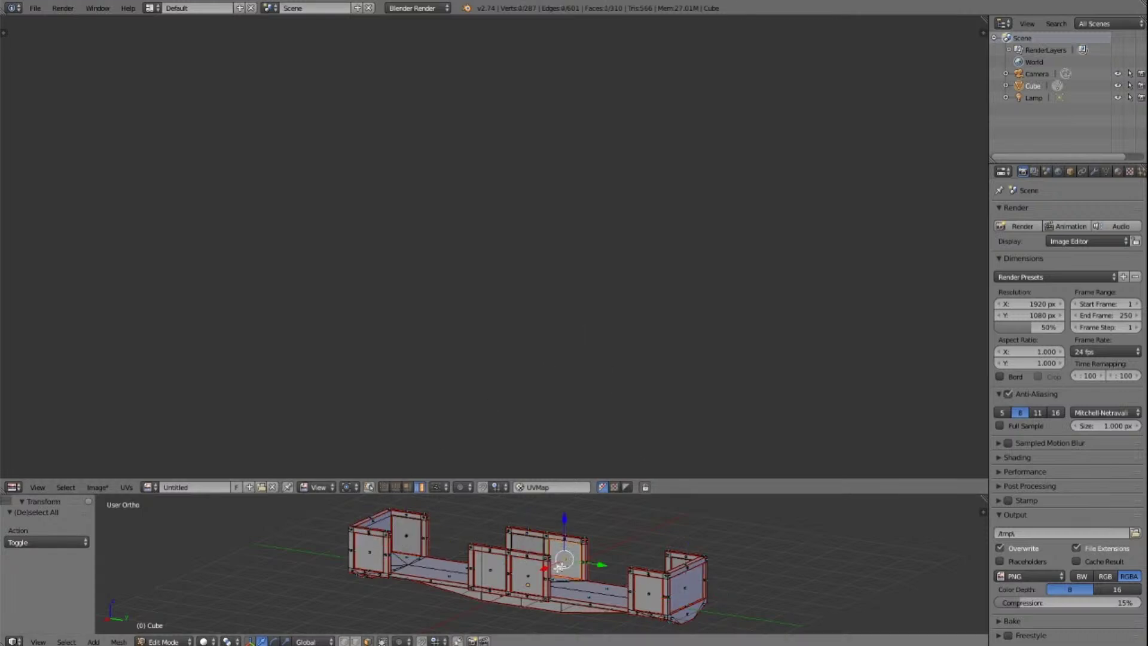
{"action": "right_click", "coordinate": [528, 576]}
{"action": "right_click", "coordinate": [474, 553]}
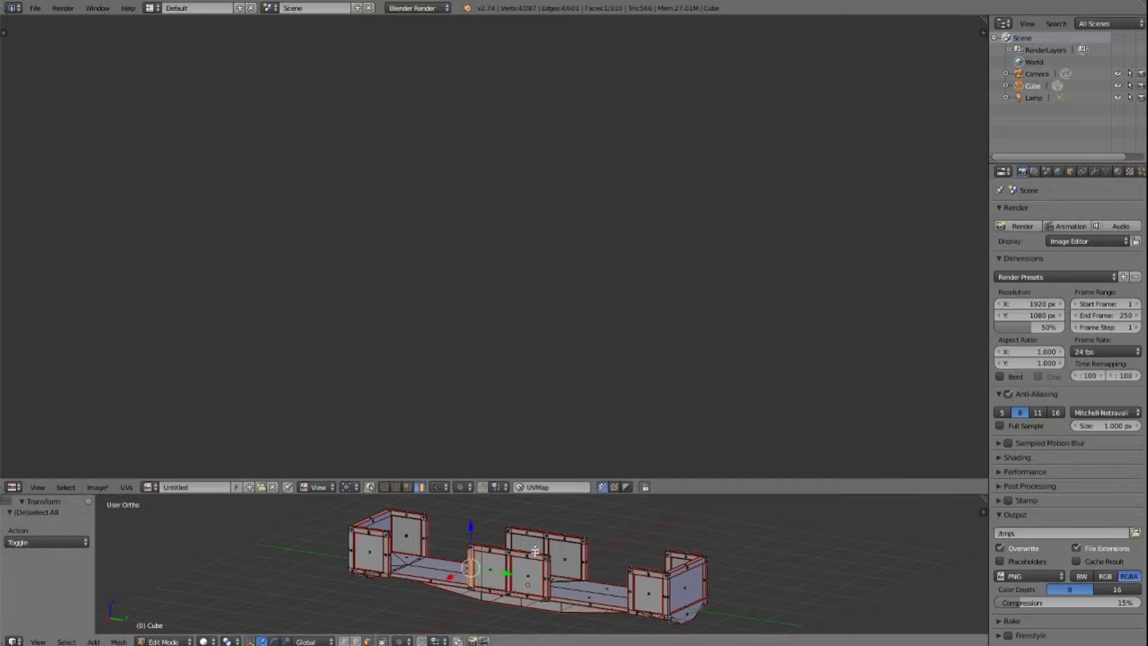
{"action": "key", "text": "a"}
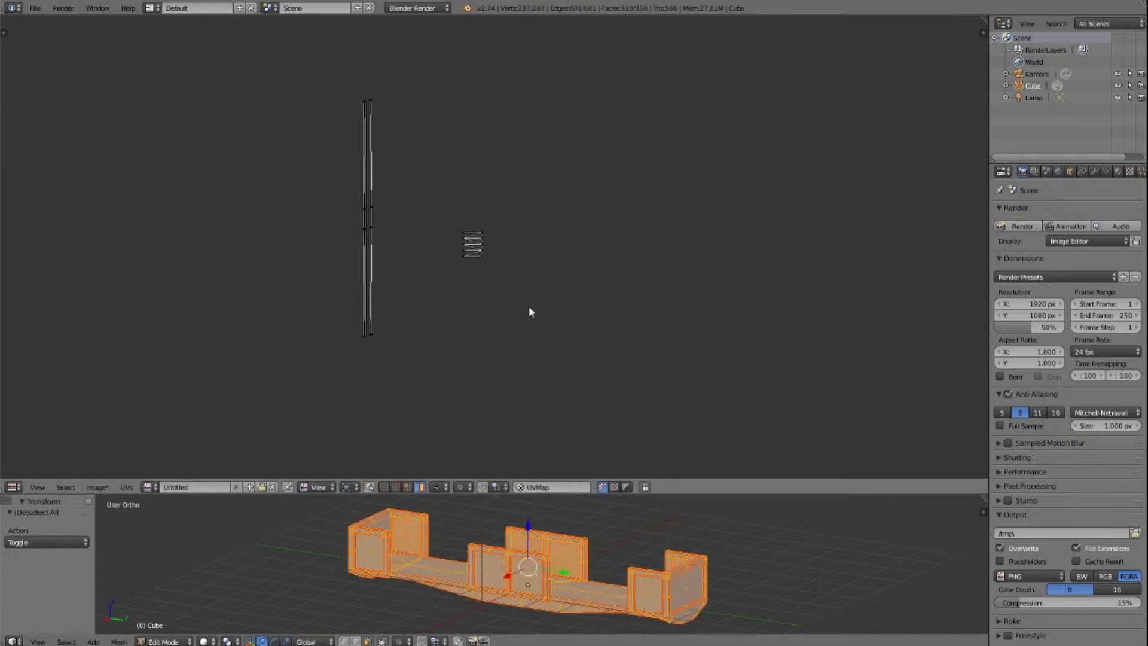
Step: Clear the selection, display the mesh in wireframe shading, and enlarge the 3D view to fit the whole model closely
{"action": "key", "text": "a"}
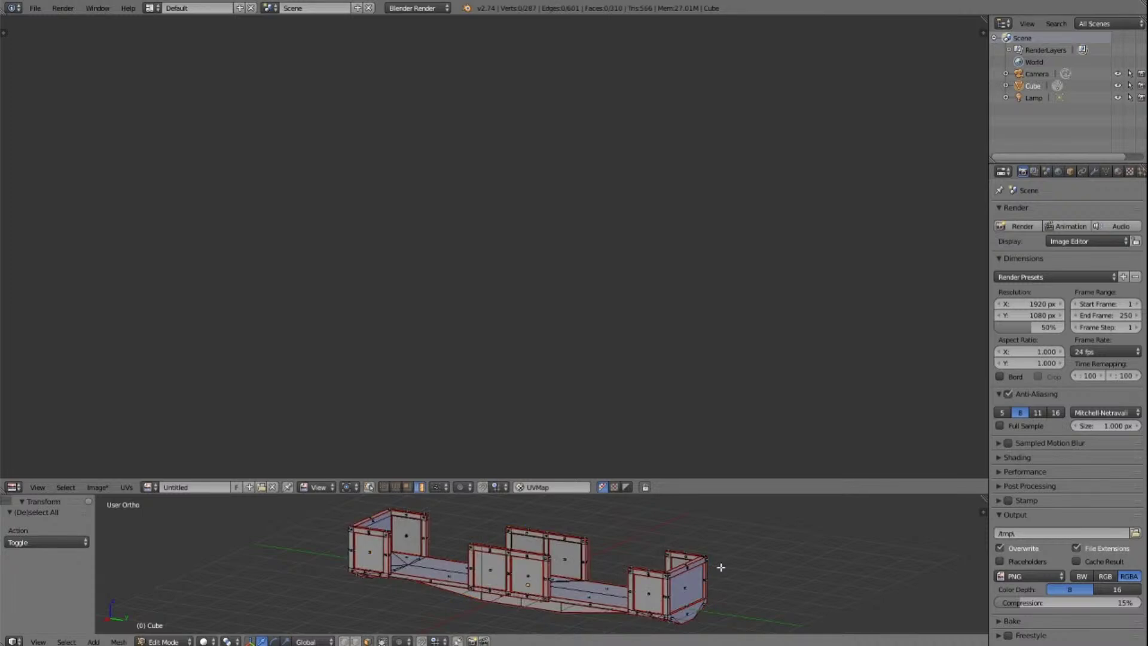
{"action": "left_click", "coordinate": [210, 641]}
{"action": "left_click", "coordinate": [216, 616]}
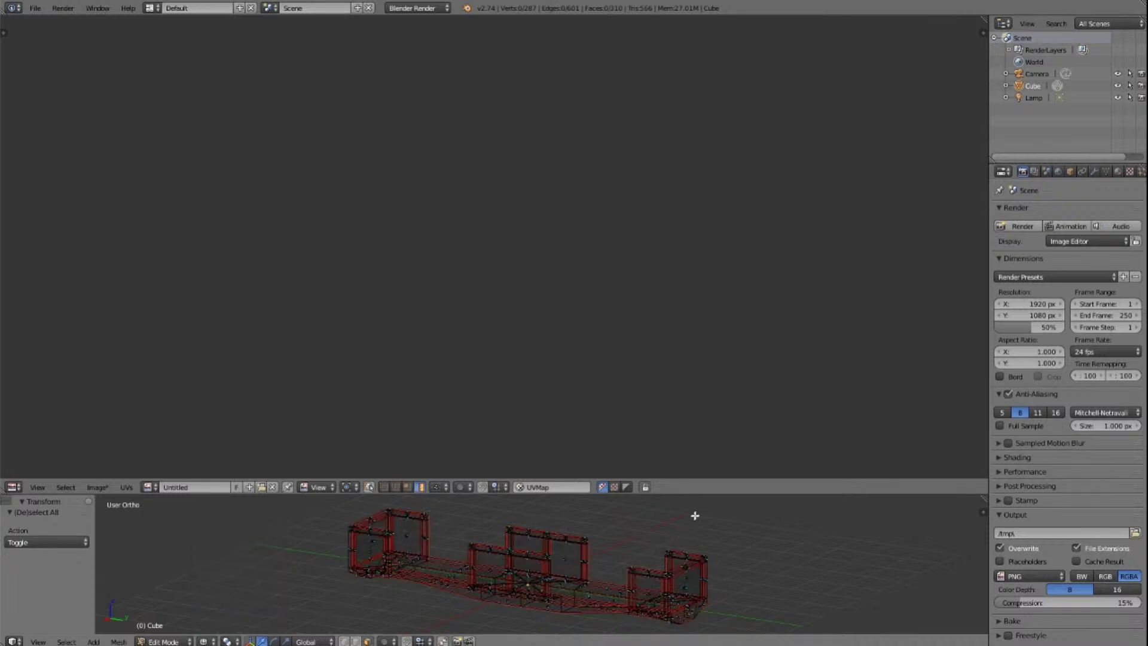
{"action": "left_click_drag", "start_coordinate": [689, 494], "coordinate": [736, 279]}
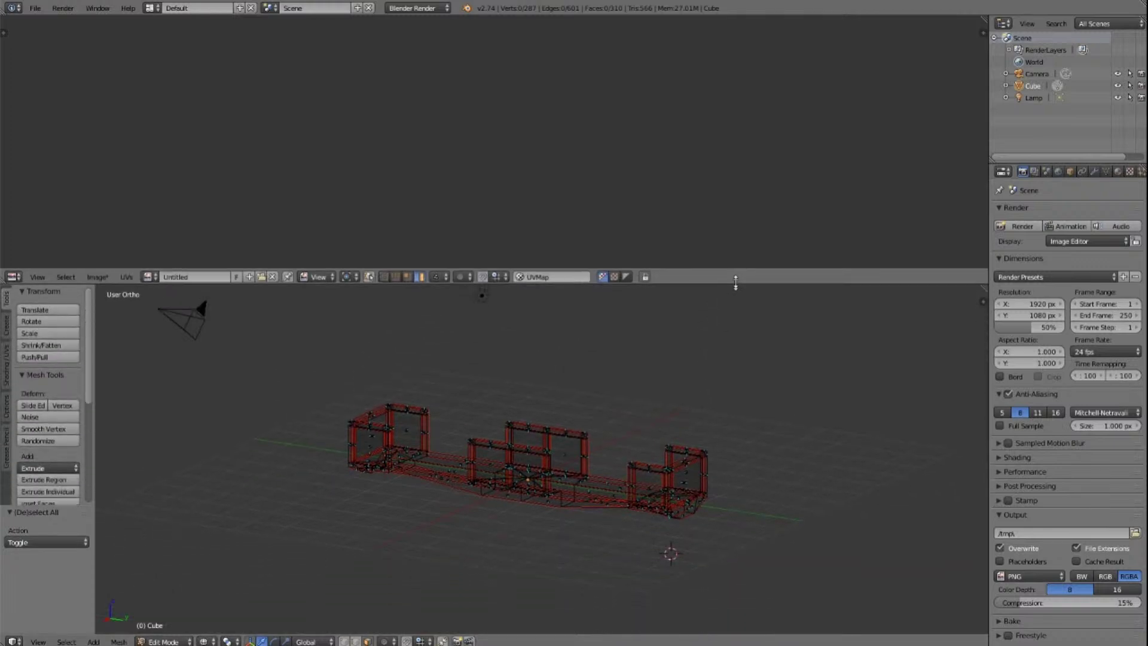
{"action": "middle_click_drag", "start_coordinate": [748, 621], "coordinate": [741, 457]}
{"action": "scroll", "coordinate": [742, 459], "scroll_direction": "up", "scroll_amount": 3}
{"action": "scroll", "coordinate": [745, 476], "scroll_direction": "down", "scroll_amount": 2}
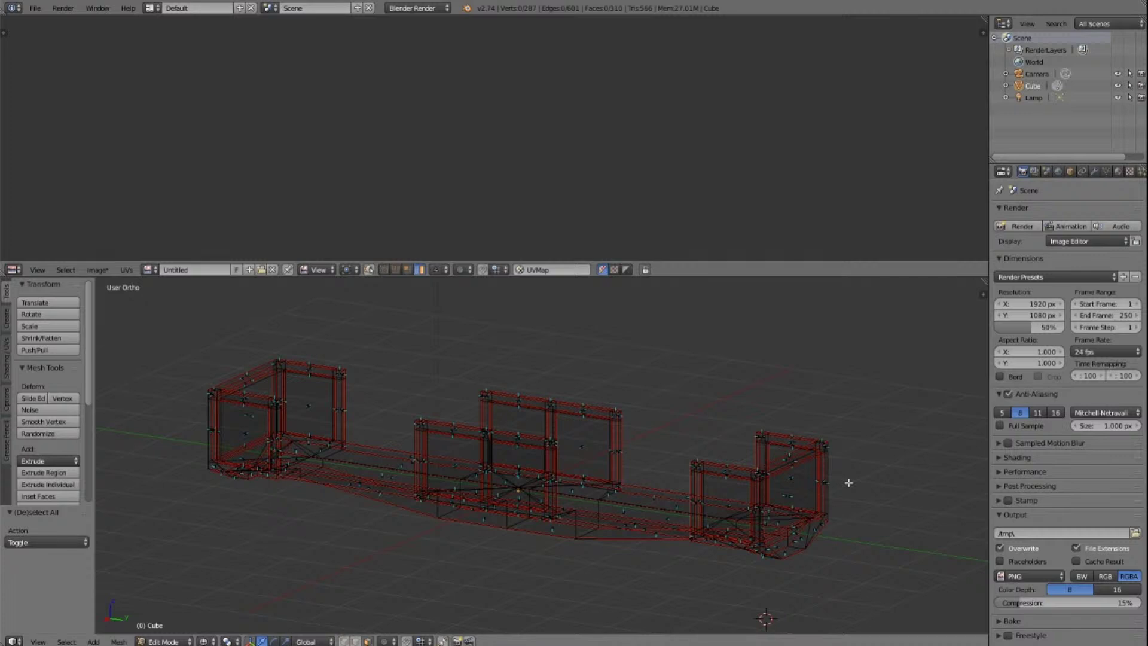
Step: Box-select one entire end section of the mesh and exclude the long connecting faces running towards the middle
{"action": "key", "text": "b"}
{"action": "left_click_drag", "start_coordinate": [676, 387], "coordinate": [906, 598]}
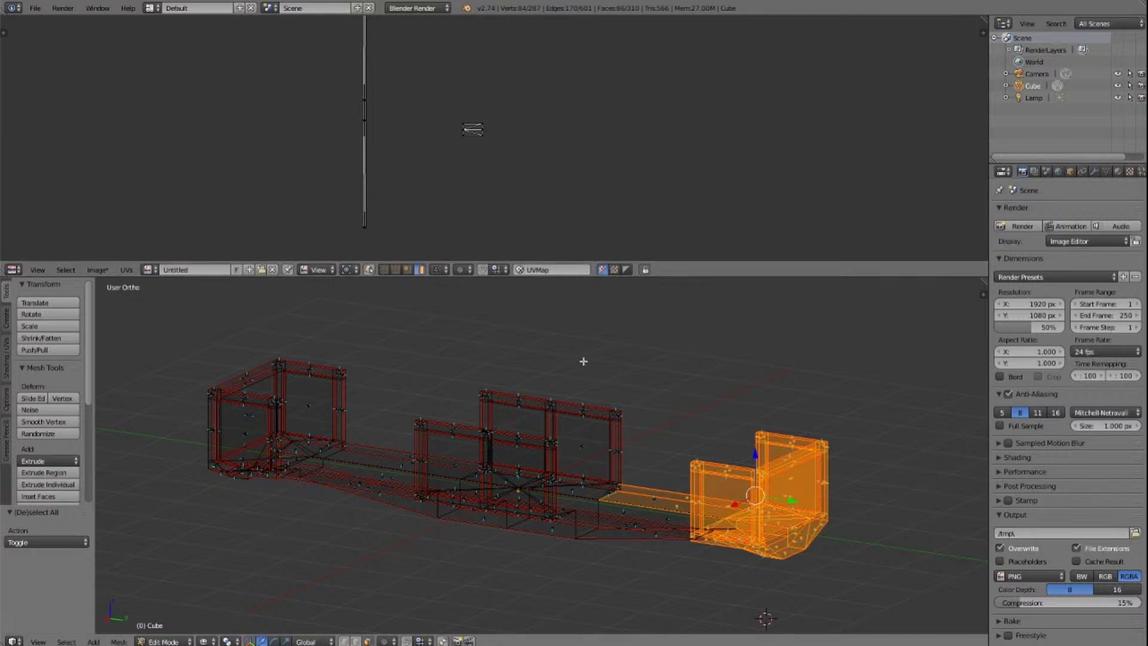
{"action": "middle_click_drag", "start_coordinate": [597, 369], "coordinate": [597, 371]}
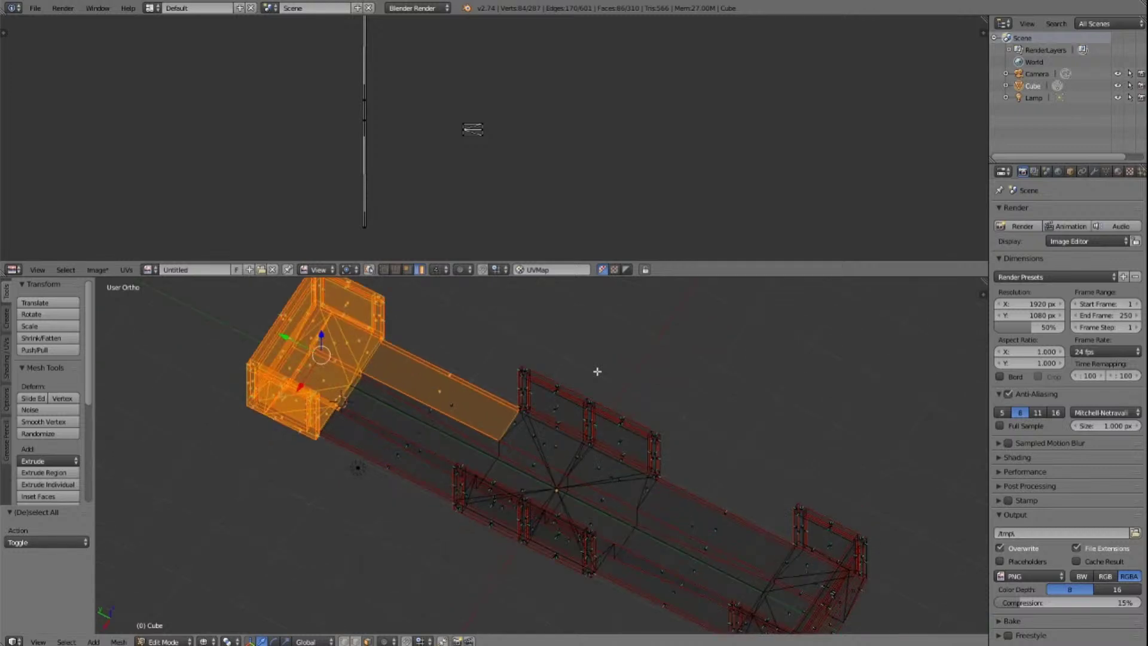
{"action": "right_click", "coordinate": [405, 385]}
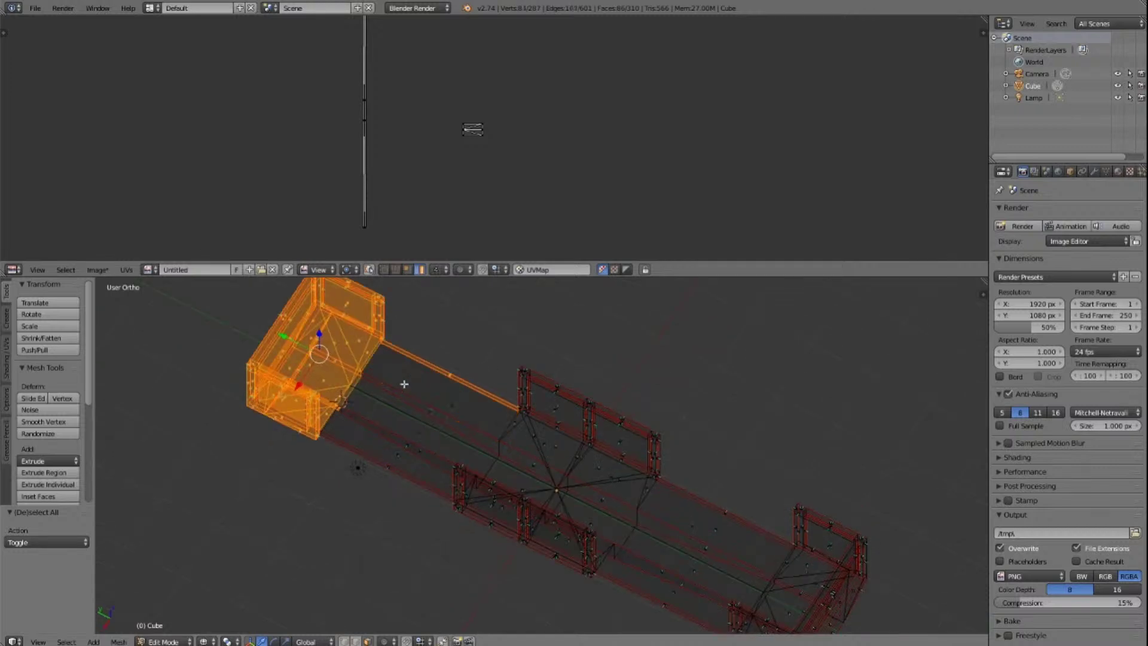
{"action": "right_click", "coordinate": [436, 370], "text": "shift"}
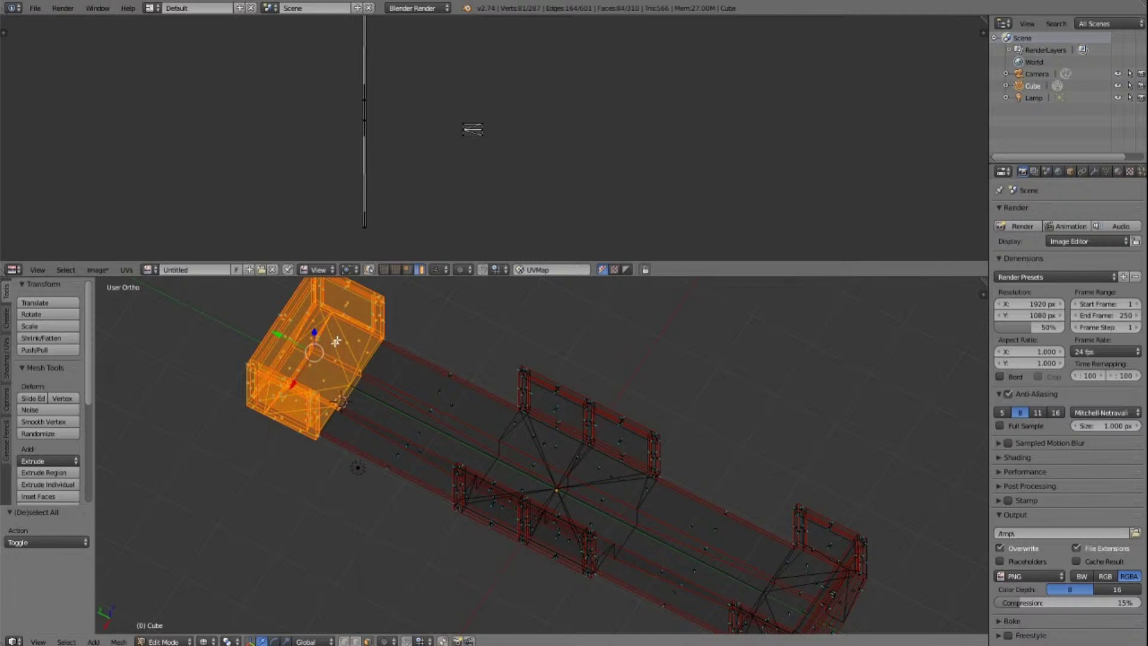
Step: Remove side wall frame, panel and curved end faces from the end section's selection one by one to check their effect on the visible islands
{"action": "key", "text": "KP_4"}
{"action": "key", "text": "KP_4"}
{"action": "key", "text": "KP_4"}
{"action": "key", "text": "KP_4"}
{"action": "key", "text": "KP_4"}
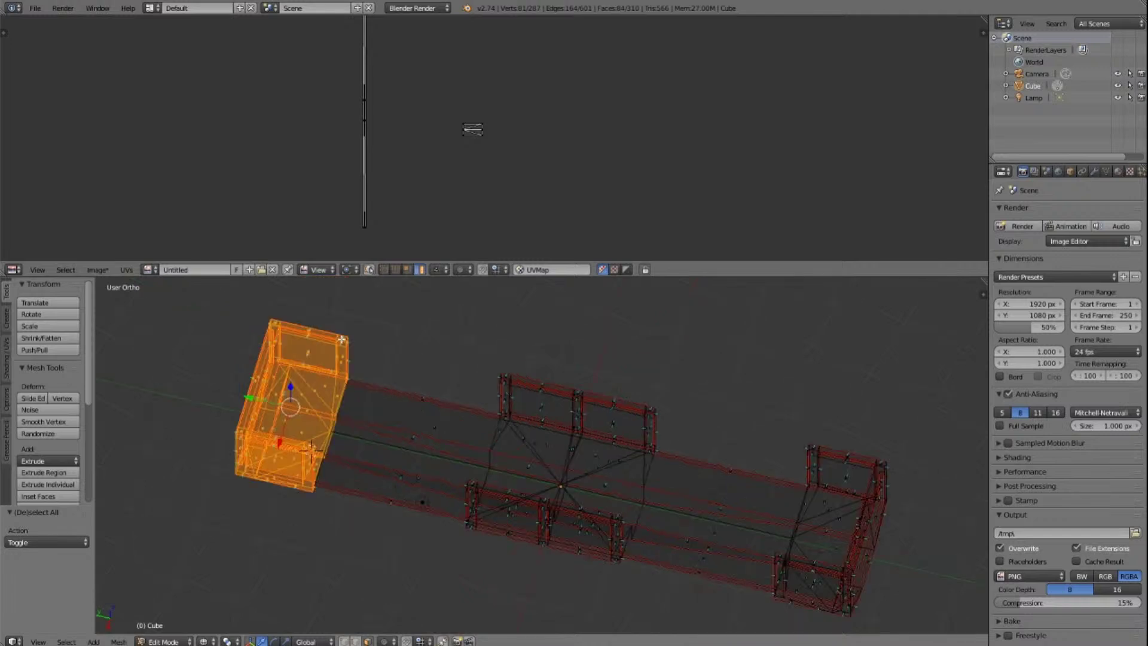
{"action": "scroll", "coordinate": [361, 454], "scroll_direction": "down", "scroll_amount": 3, "text": "shift"}
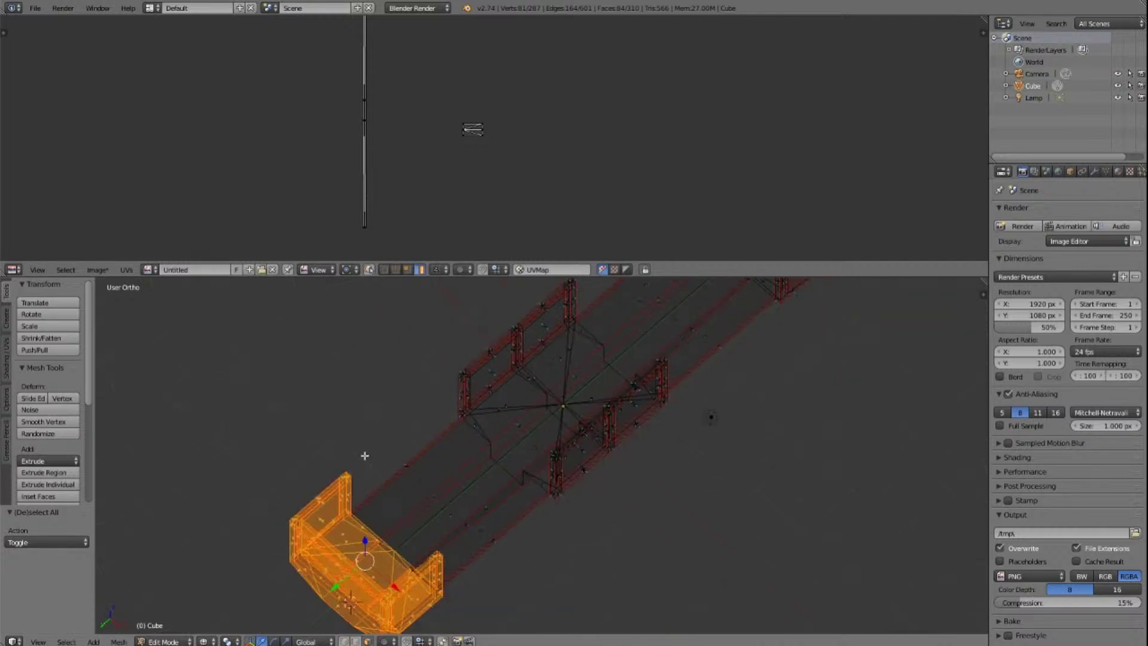
{"action": "scroll", "coordinate": [365, 455], "scroll_direction": "up", "scroll_amount": 4}
{"action": "scroll", "coordinate": [365, 455], "scroll_direction": "up", "scroll_amount": 2, "text": "ctrl"}
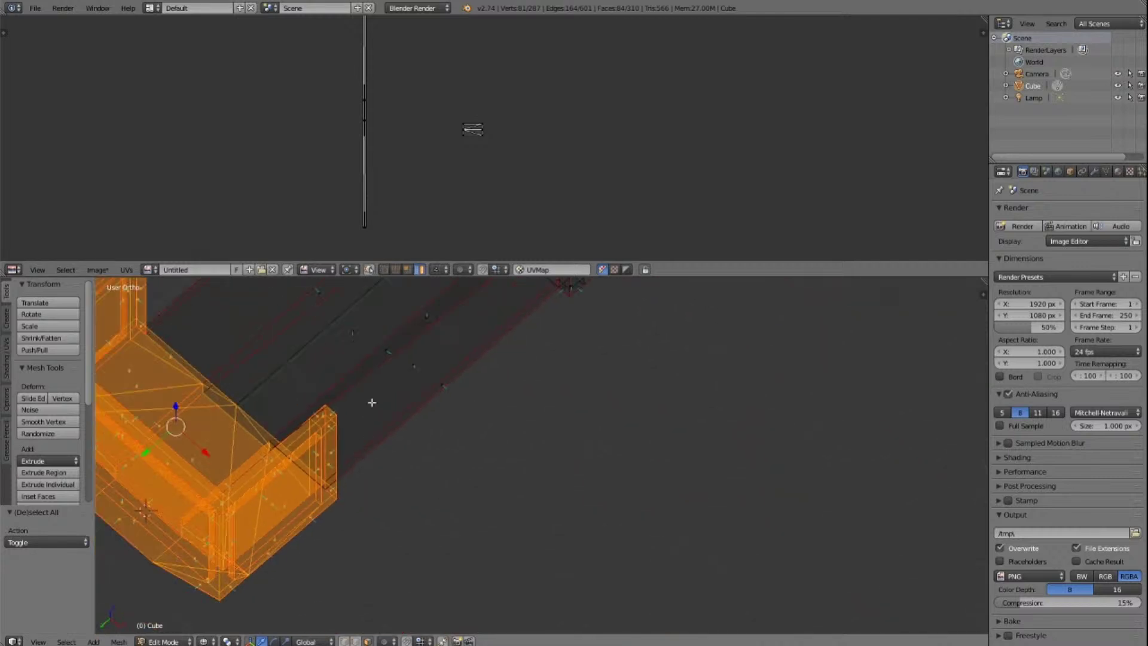
{"action": "scroll", "coordinate": [369, 406], "scroll_direction": "up", "scroll_amount": 2, "text": "ctrl"}
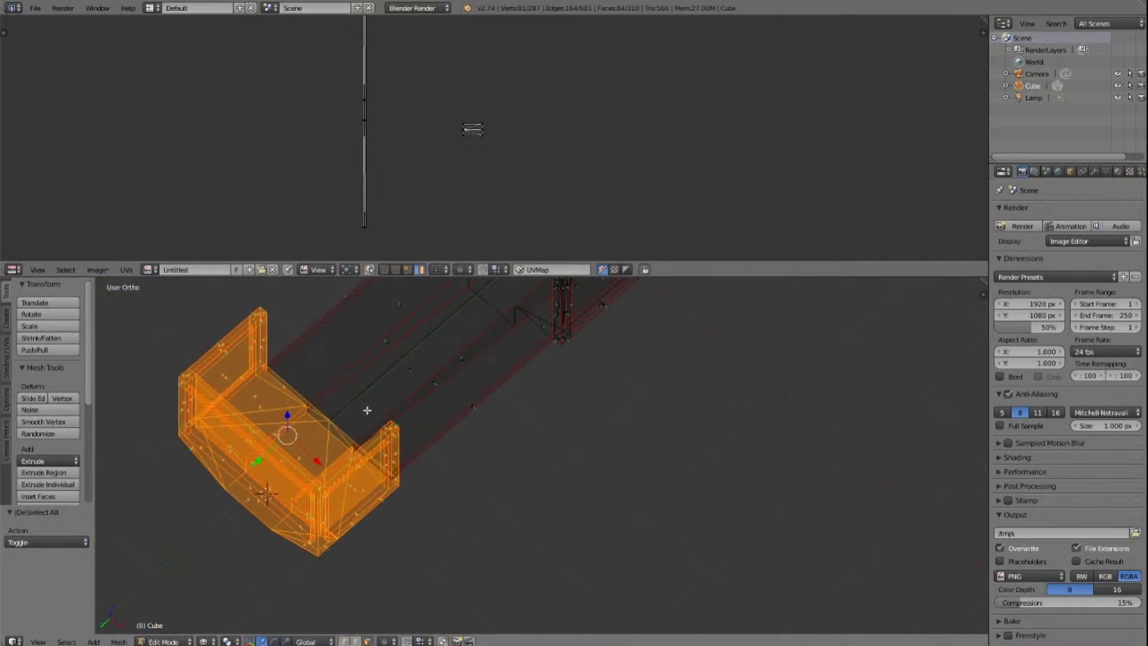
{"action": "right_click", "coordinate": [264, 329], "text": "shift"}
{"action": "right_click", "coordinate": [257, 319], "text": "shift"}
{"action": "right_click", "coordinate": [234, 366], "text": "shift"}
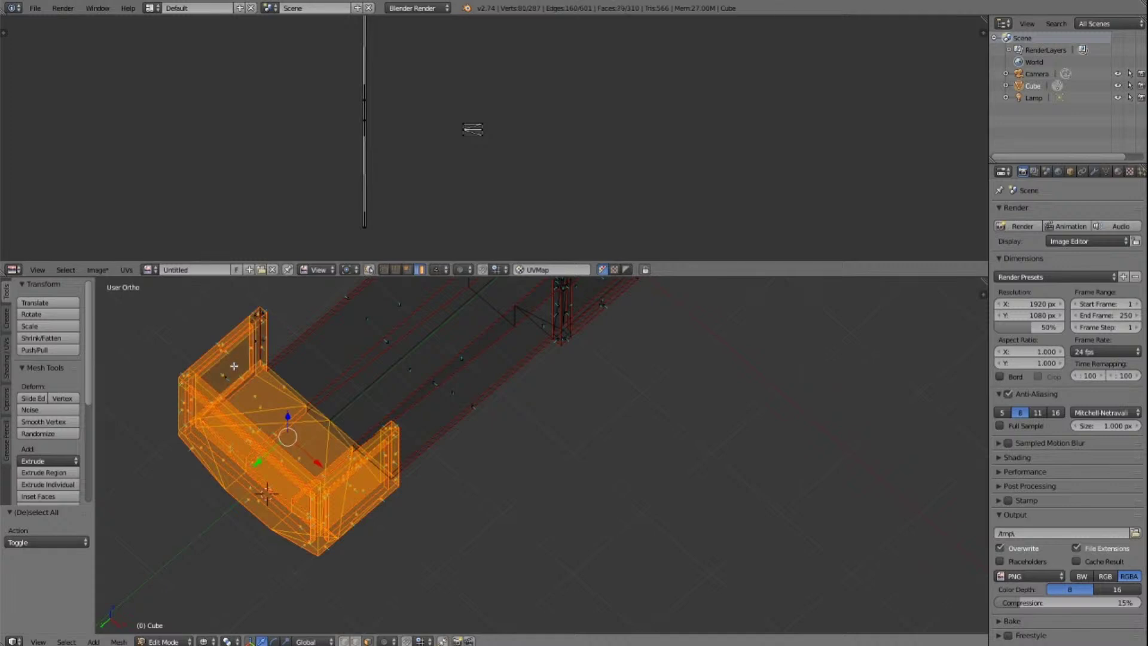
{"action": "right_click", "coordinate": [239, 405], "text": "shift"}
{"action": "right_click", "coordinate": [227, 371], "text": "shift"}
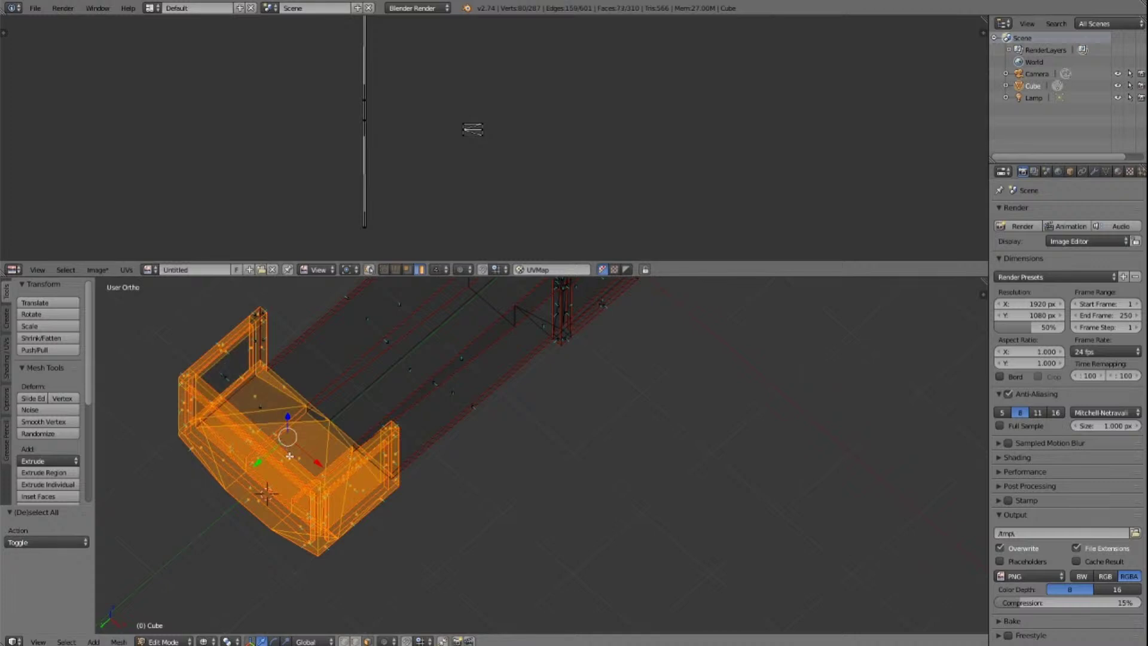
{"action": "right_click", "coordinate": [213, 458], "text": "shift"}
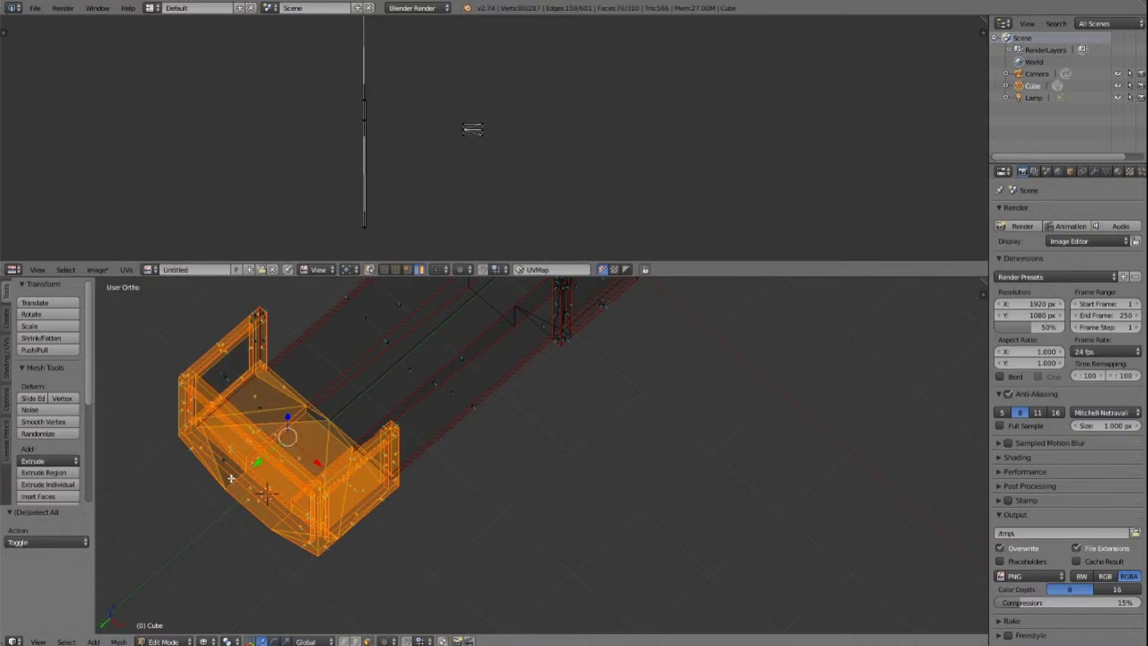
{"action": "right_click", "coordinate": [227, 471], "text": "shift"}
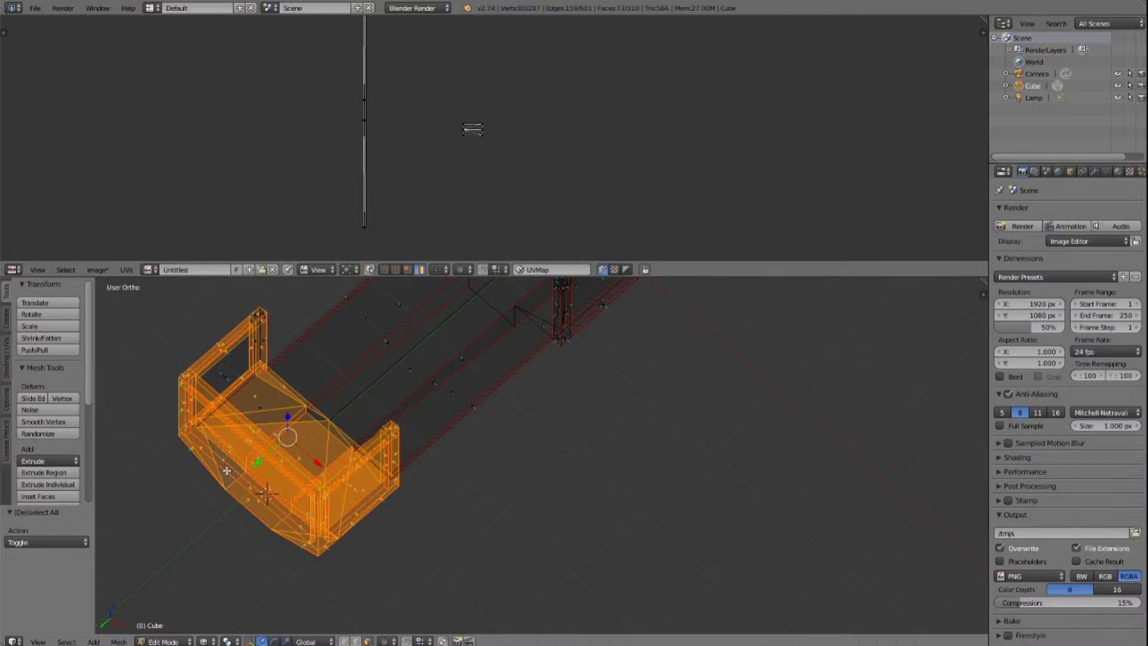
Step: Select only the triangular face on the end section's curved end to locate its UV island, and clear the selection
{"action": "key", "text": "a"}
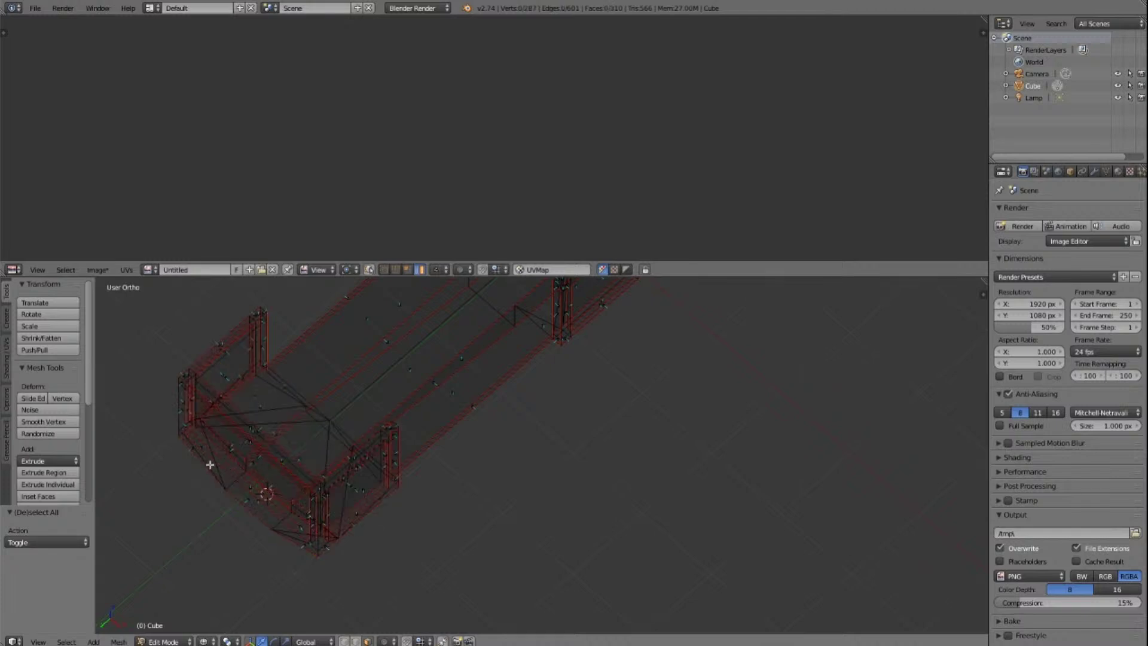
{"action": "right_click", "coordinate": [211, 463]}
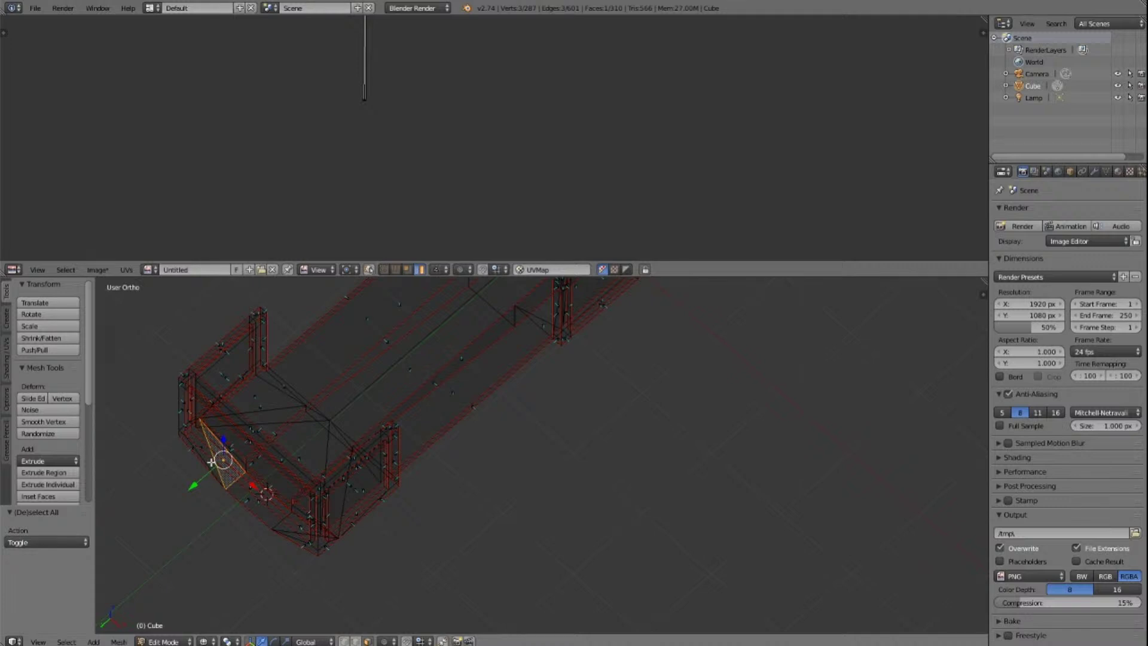
{"action": "key", "text": "a"}
Step: Turn the model to show its curved underside and switch the display back to solid shading
{"action": "scroll", "coordinate": [212, 463], "scroll_direction": "down", "scroll_amount": 3}
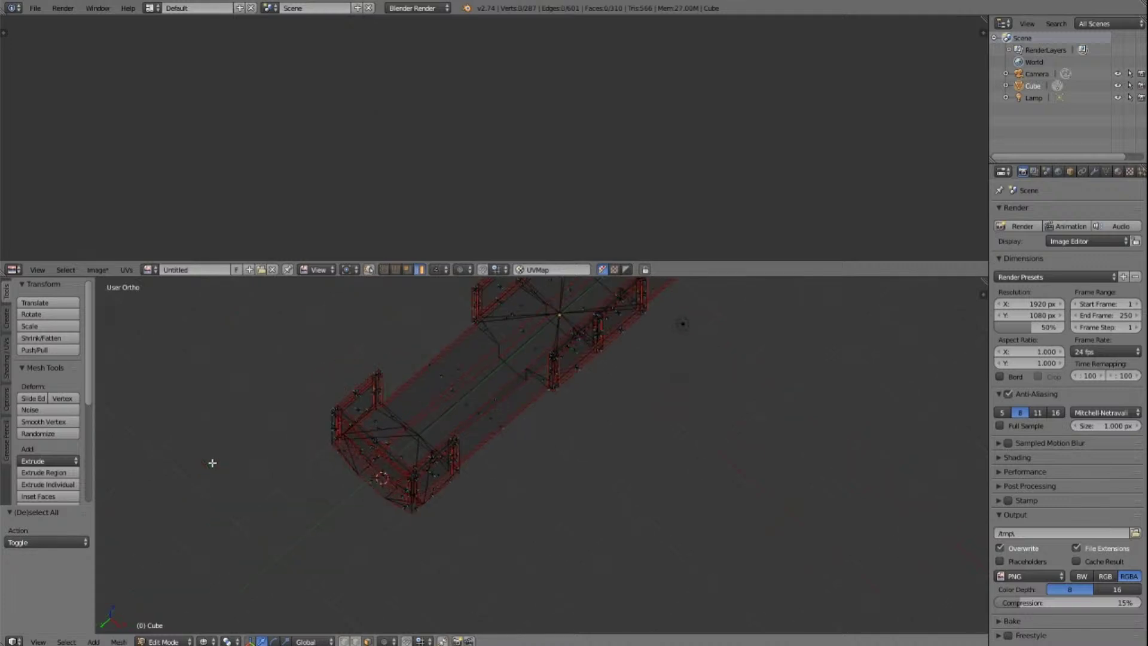
{"action": "key", "text": "KP_2"}
{"action": "key", "text": "KP_2"}
{"action": "key", "text": "KP_4"}
{"action": "key", "text": "KP_4"}
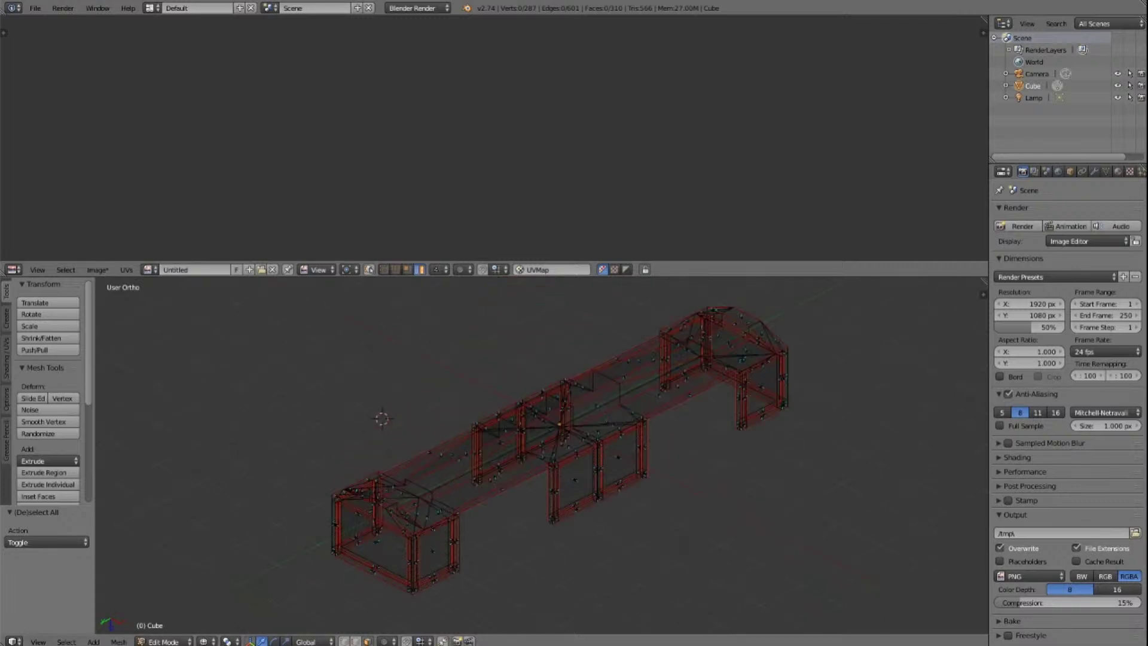
{"action": "left_click", "coordinate": [204, 641]}
{"action": "left_click", "coordinate": [214, 601]}
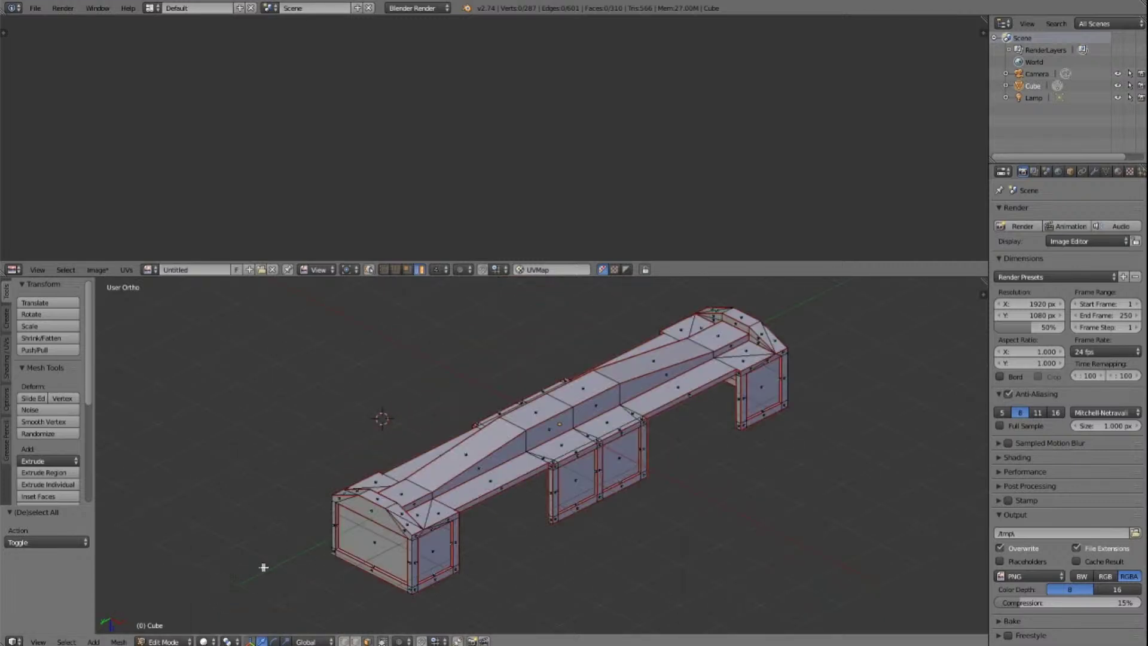
Step: Select a curved rim face at the near end and compare its highlighted island with the whole mesh's UV layout
{"action": "right_click", "coordinate": [401, 513]}
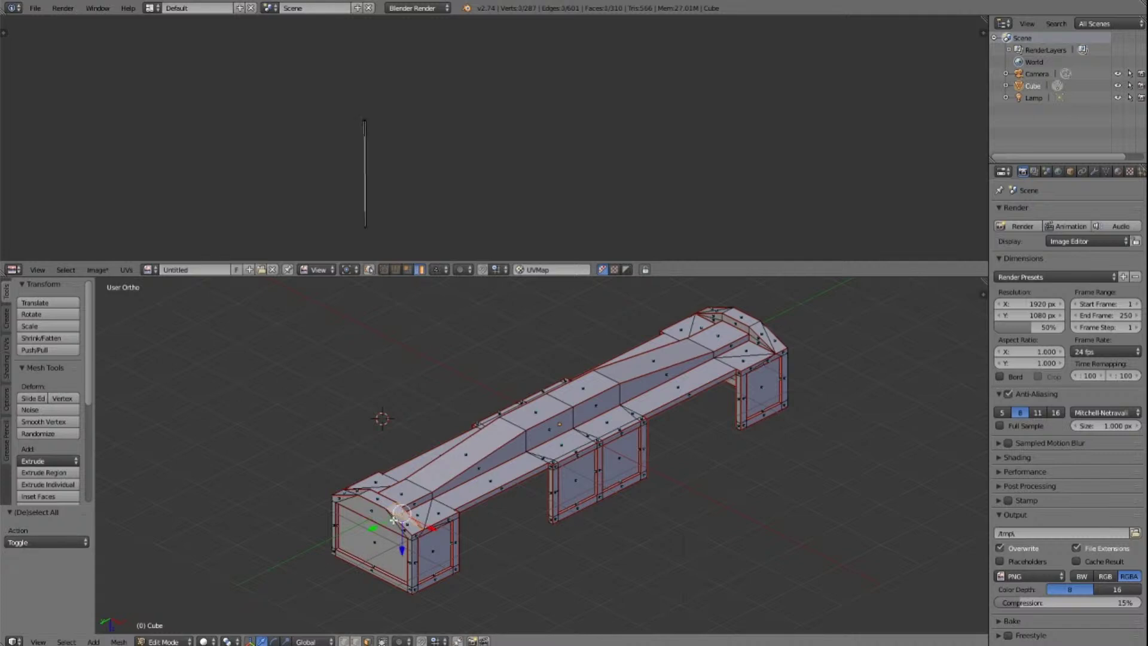
{"action": "key", "text": "a"}
{"action": "key", "text": "a"}
{"action": "key", "text": "a"}
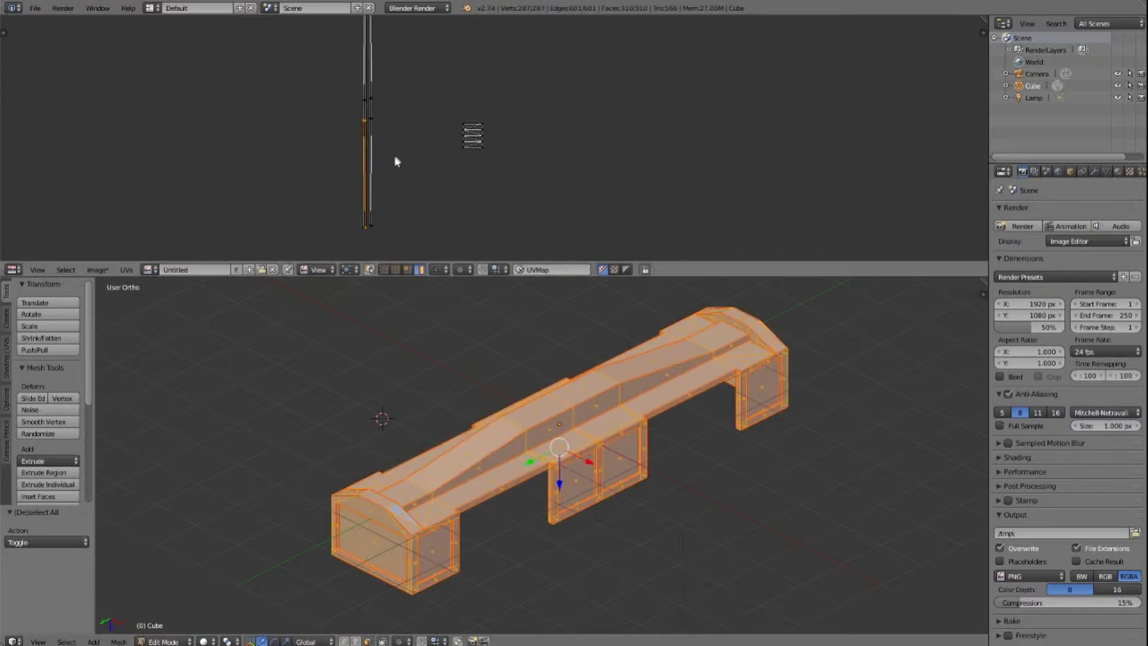
{"action": "key", "text": "a"}
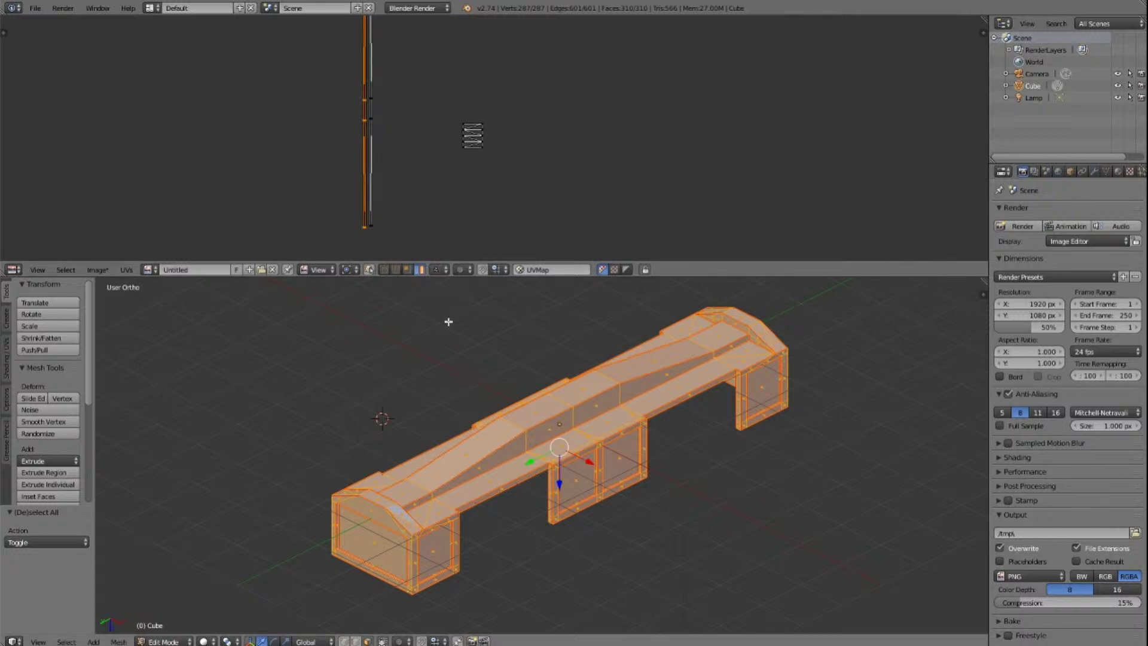
Step: Select only the far end's curved rim face and only the near end's matching one to tell their UV islands apart
{"action": "key", "text": "a"}
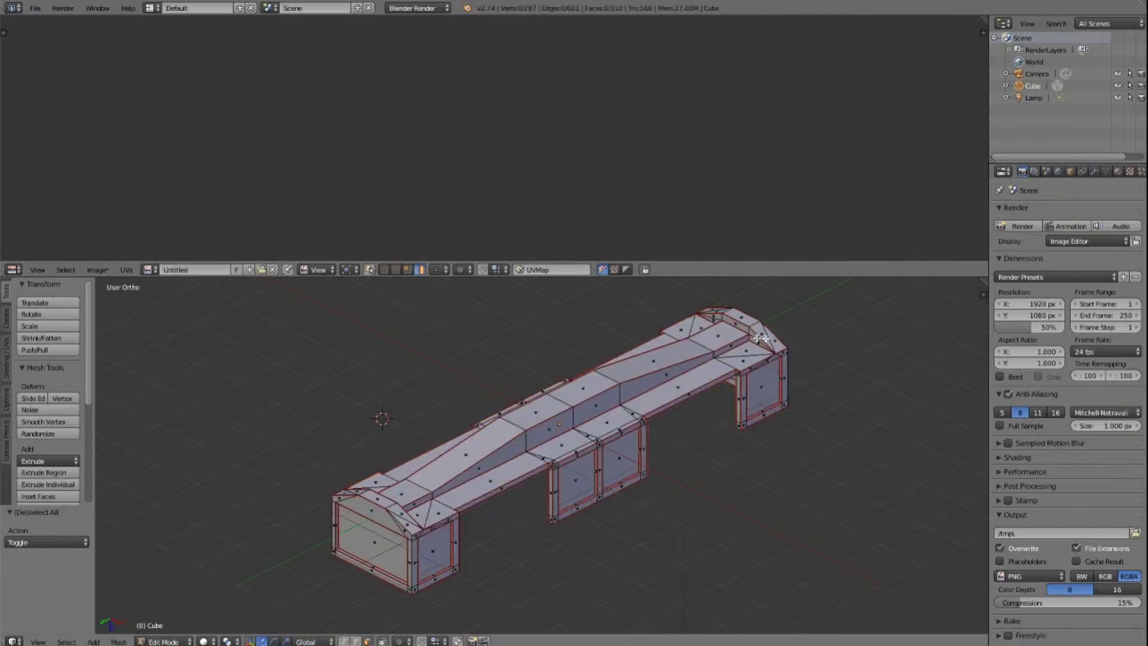
{"action": "right_click", "coordinate": [742, 316]}
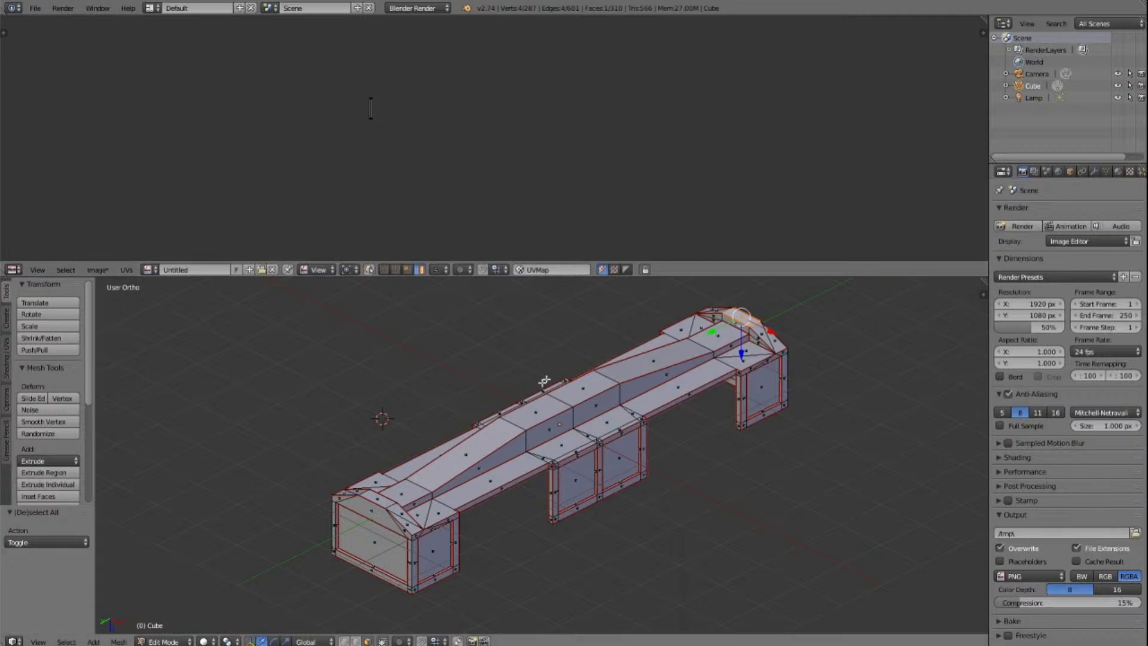
{"action": "right_click", "coordinate": [380, 504]}
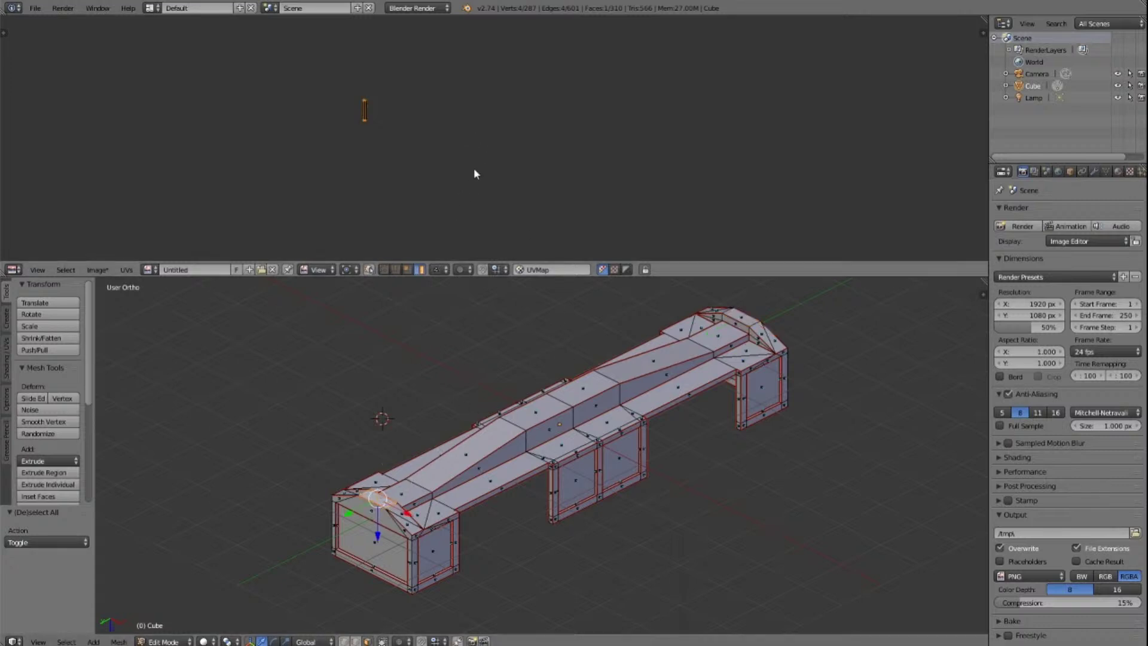
Step: Select the whole mesh and examine the small stack of rectangular UV islands up close
{"action": "key", "text": "a"}
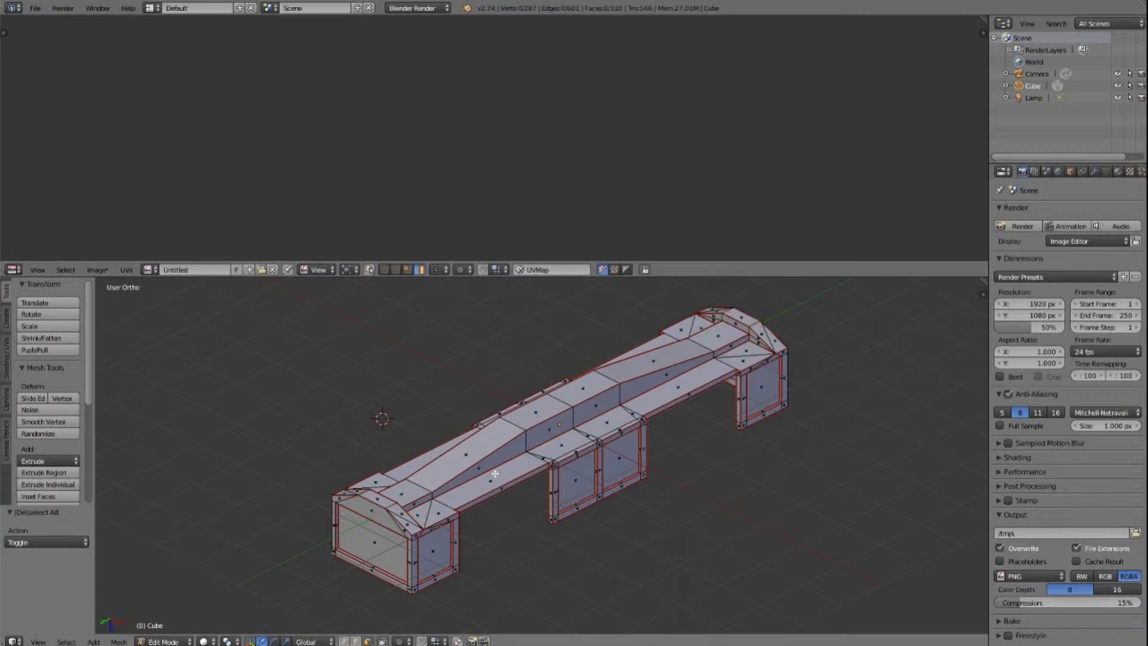
{"action": "key", "text": "a"}
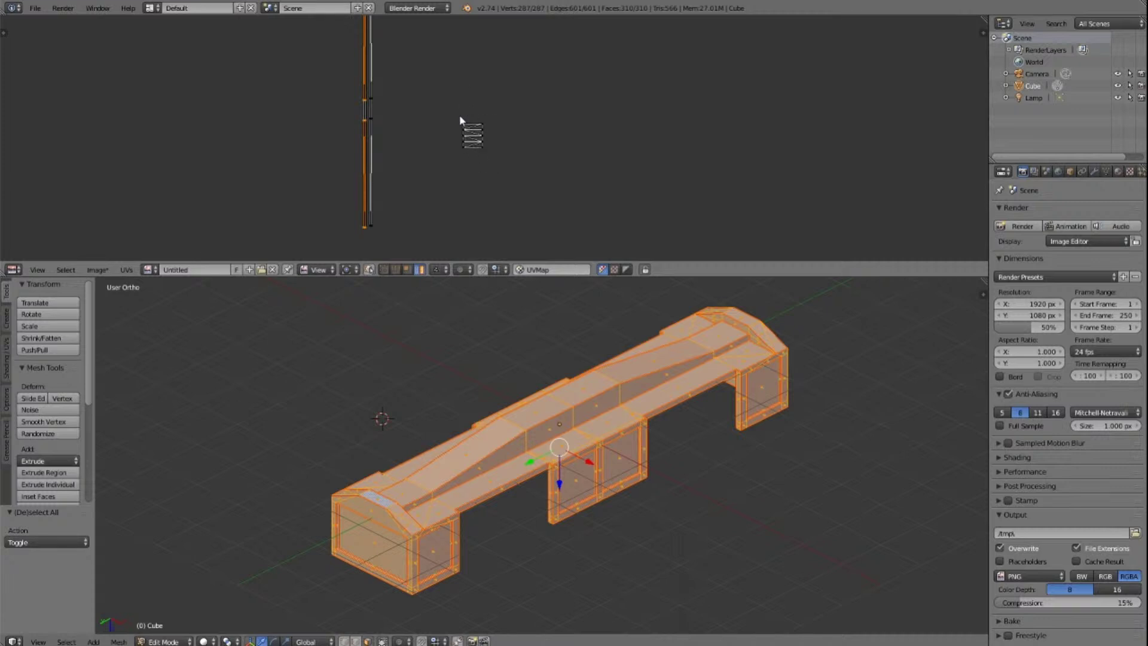
{"action": "scroll", "coordinate": [460, 120], "scroll_direction": "up", "scroll_amount": 10}
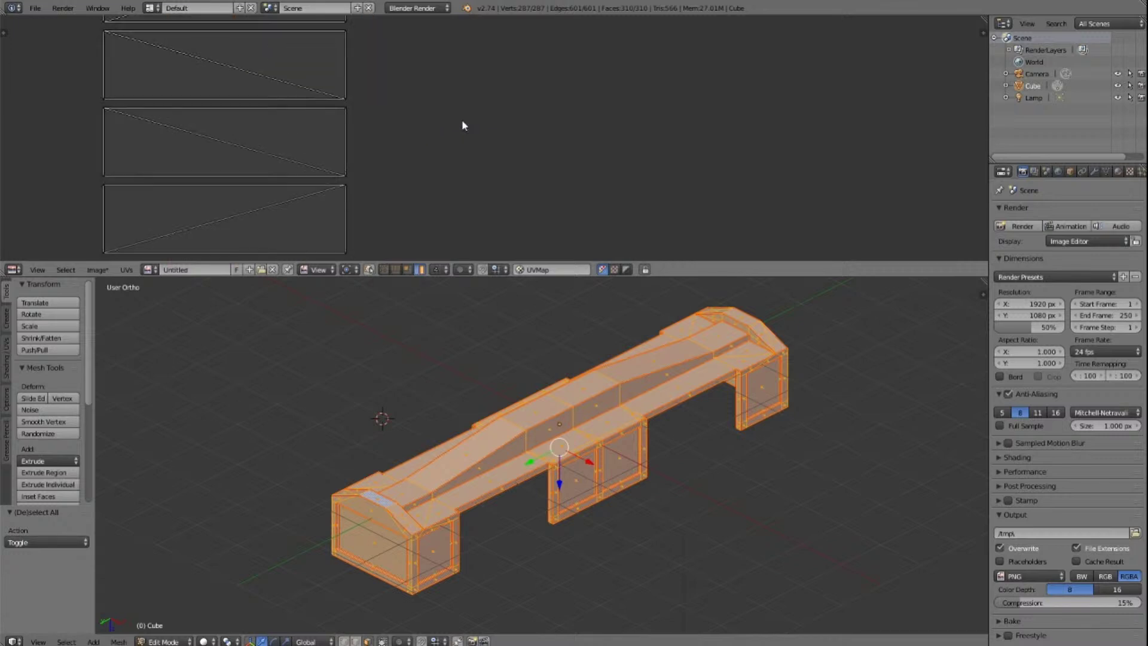
{"action": "scroll", "coordinate": [462, 125], "scroll_direction": "down", "scroll_amount": 1}
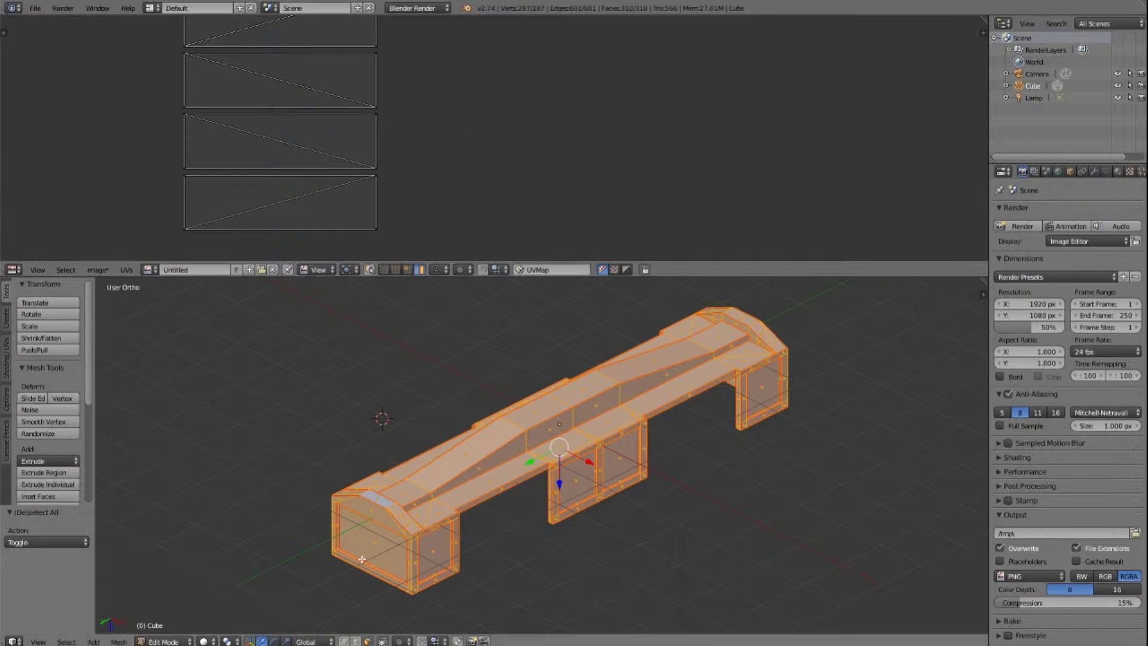
Step: Select only the near end section of the mesh to see which of the stacked rectangular UV islands belong to it
{"action": "key", "text": "a"}
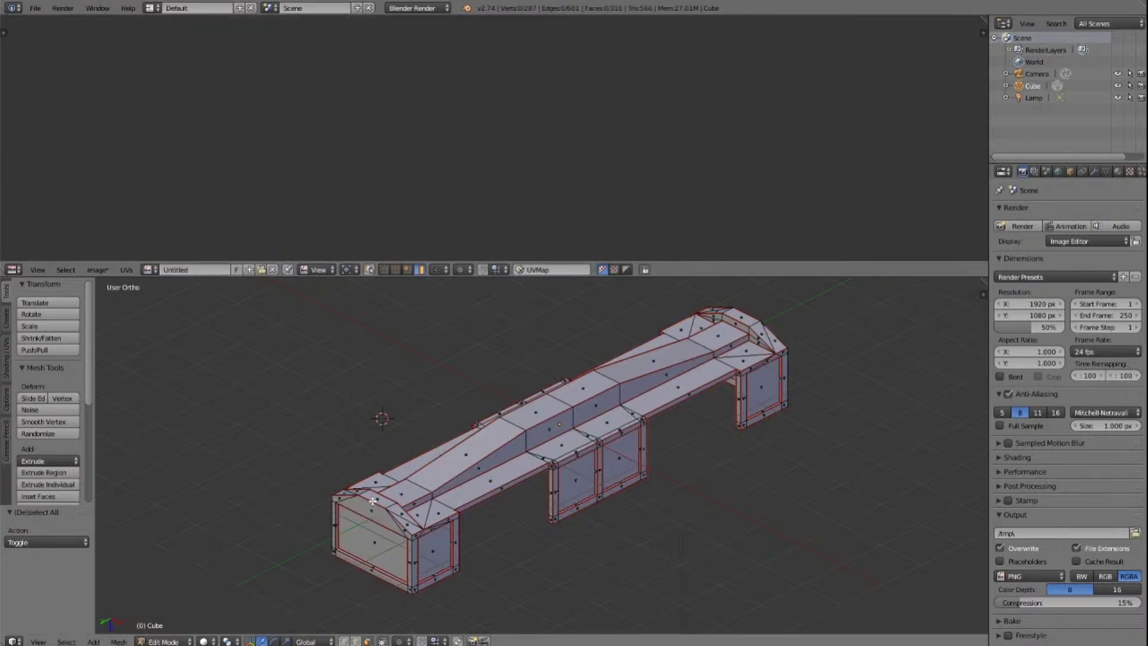
{"action": "key", "text": "b"}
{"action": "left_click_drag", "start_coordinate": [297, 445], "coordinate": [484, 608]}
{"action": "scroll", "coordinate": [395, 88], "scroll_direction": "down", "scroll_amount": 3}
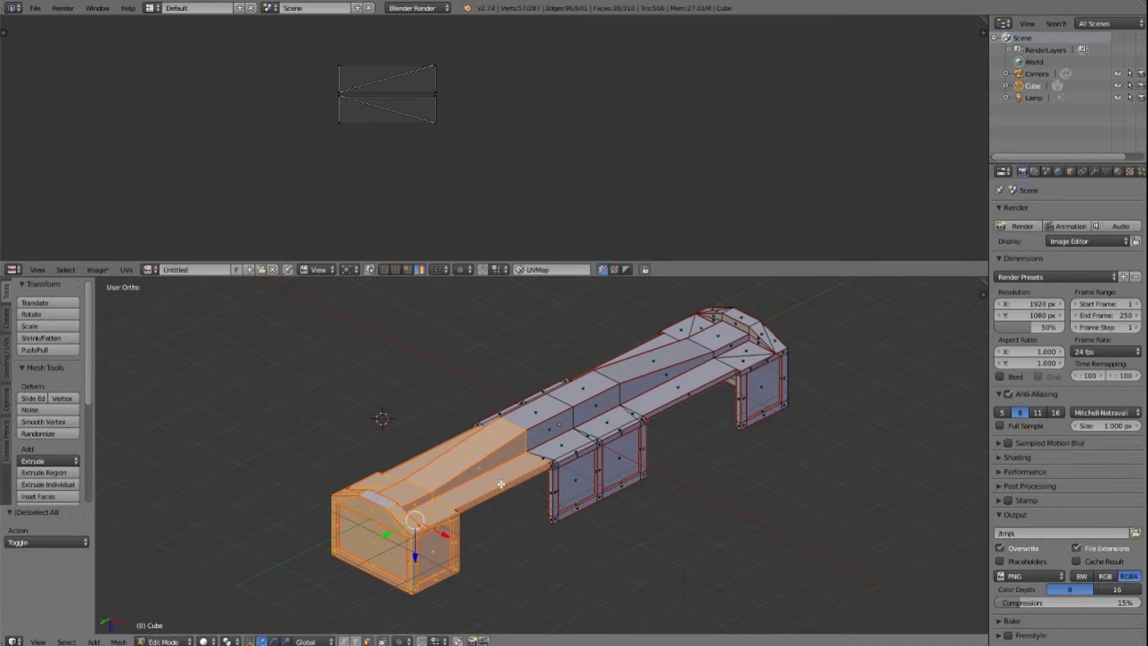
Step: Toggle individual faces beside the near end's curved rim to match them with the stacked UV triangles, and clear the selection
{"action": "right_click", "coordinate": [405, 493], "text": "shift"}
{"action": "right_click", "coordinate": [433, 510], "text": "shift"}
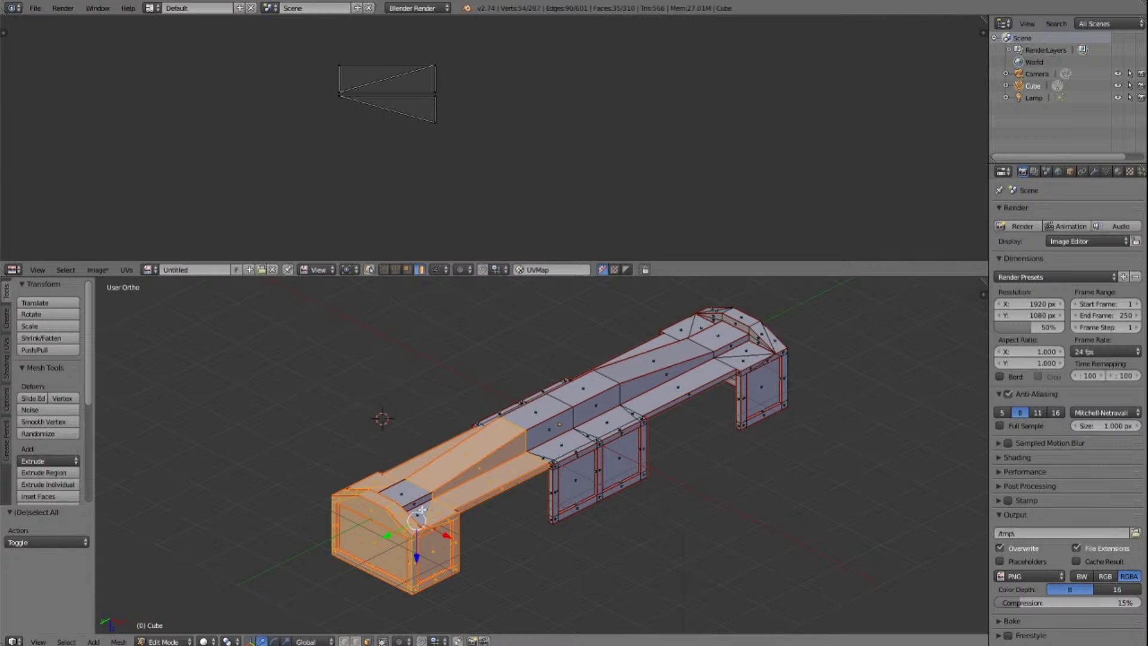
{"action": "right_click", "coordinate": [422, 509], "text": "shift"}
{"action": "right_click", "coordinate": [421, 509], "text": "shift"}
{"action": "right_click", "coordinate": [422, 510], "text": "shift"}
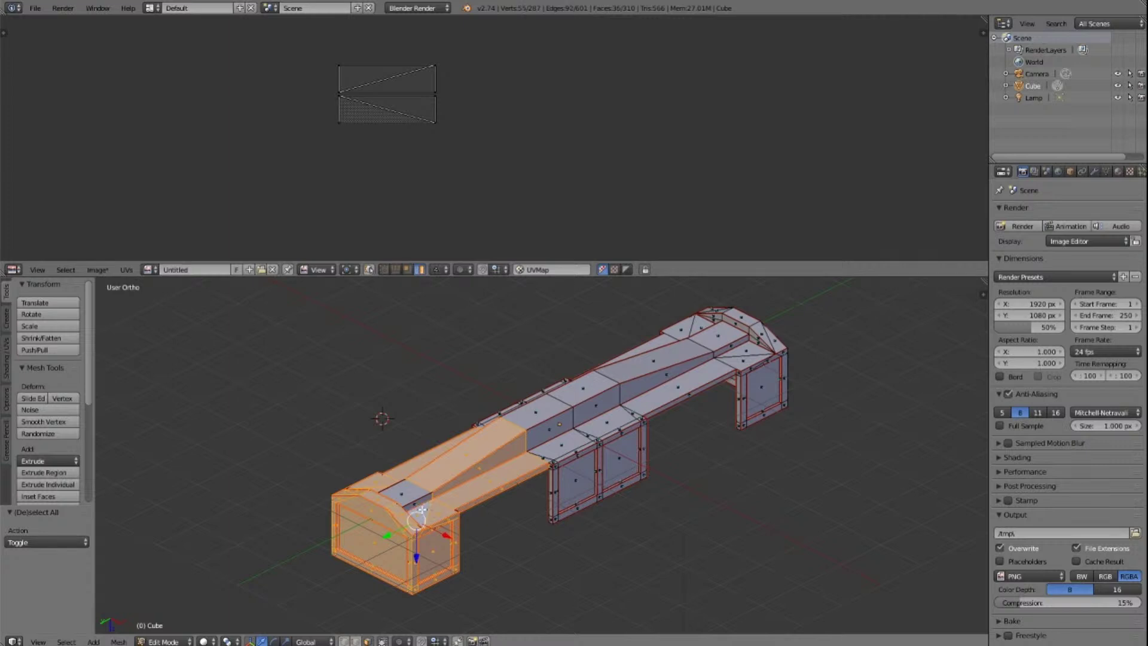
{"action": "key", "text": "a"}
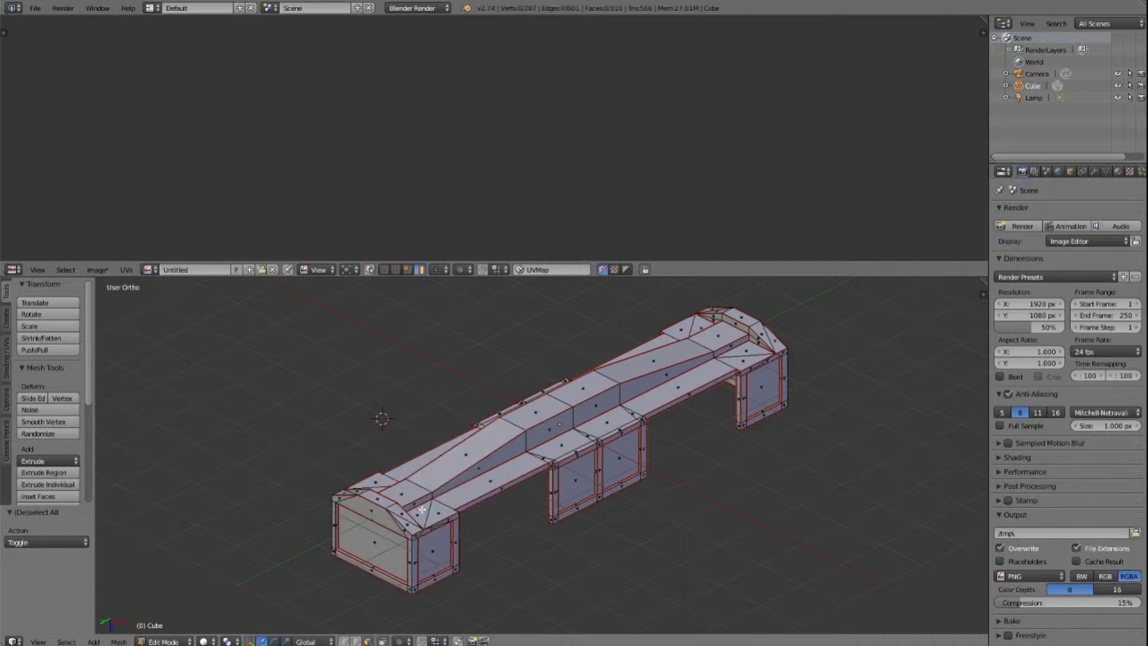
Step: Select the whole mesh and examine its entire scattered UV layout
{"action": "scroll", "coordinate": [570, 384], "scroll_direction": "down", "scroll_amount": 12}
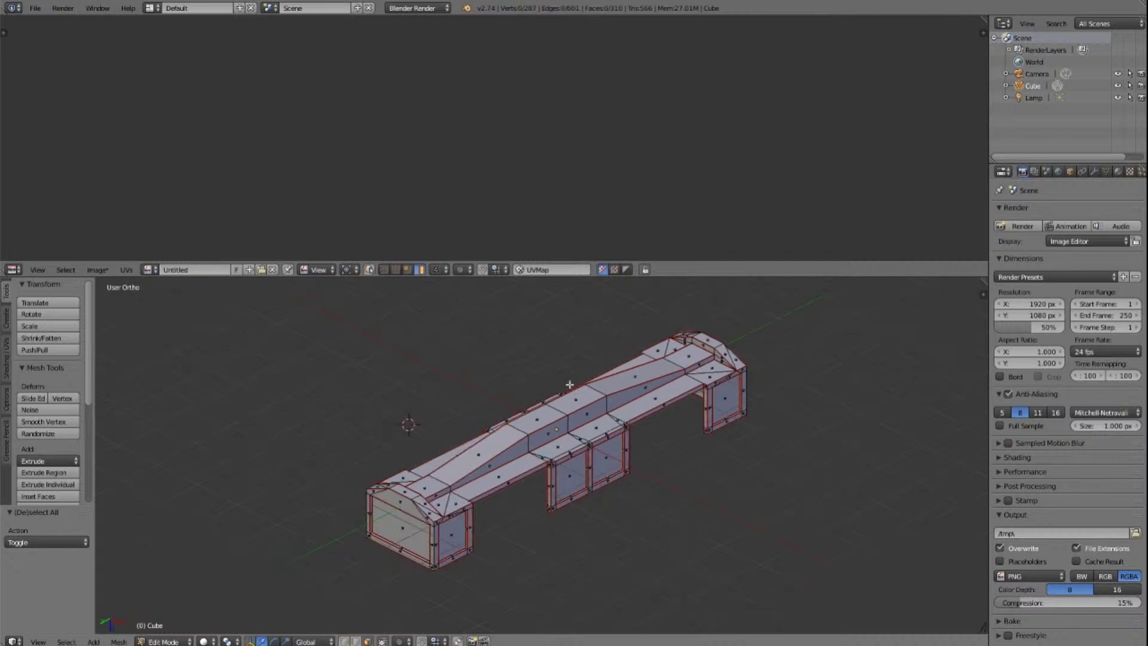
{"action": "key", "text": "a"}
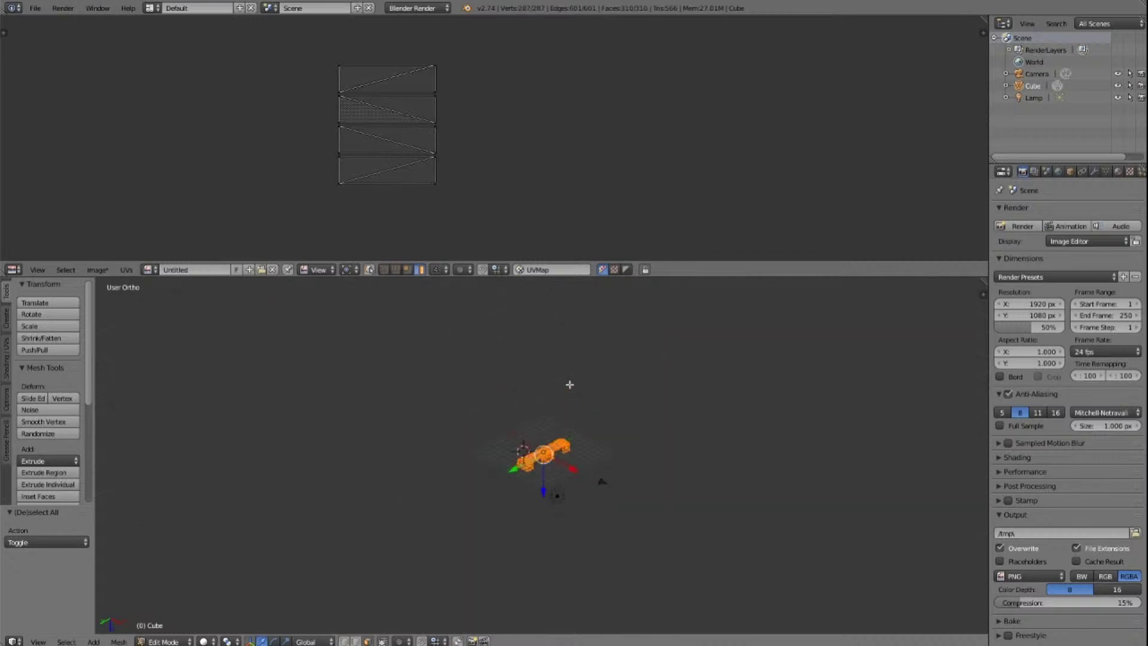
{"action": "scroll", "coordinate": [594, 186], "scroll_direction": "down", "scroll_amount": 15}
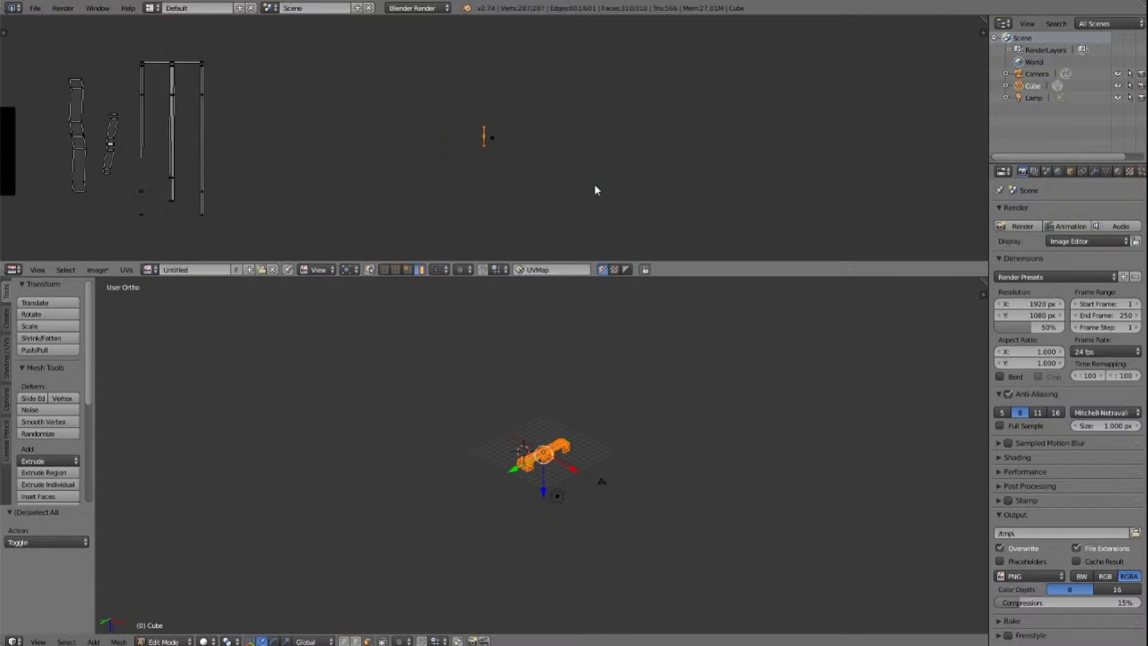
{"action": "scroll", "coordinate": [594, 186], "scroll_direction": "down", "scroll_amount": 4}
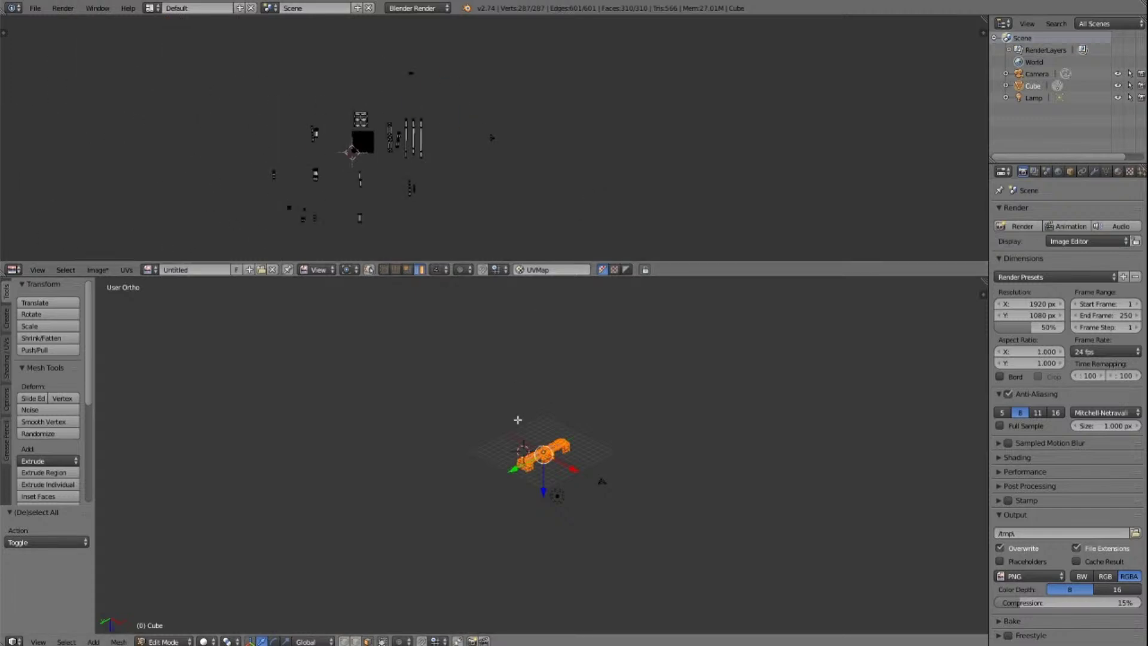
{"action": "scroll", "coordinate": [537, 485], "scroll_direction": "up", "scroll_amount": 12}
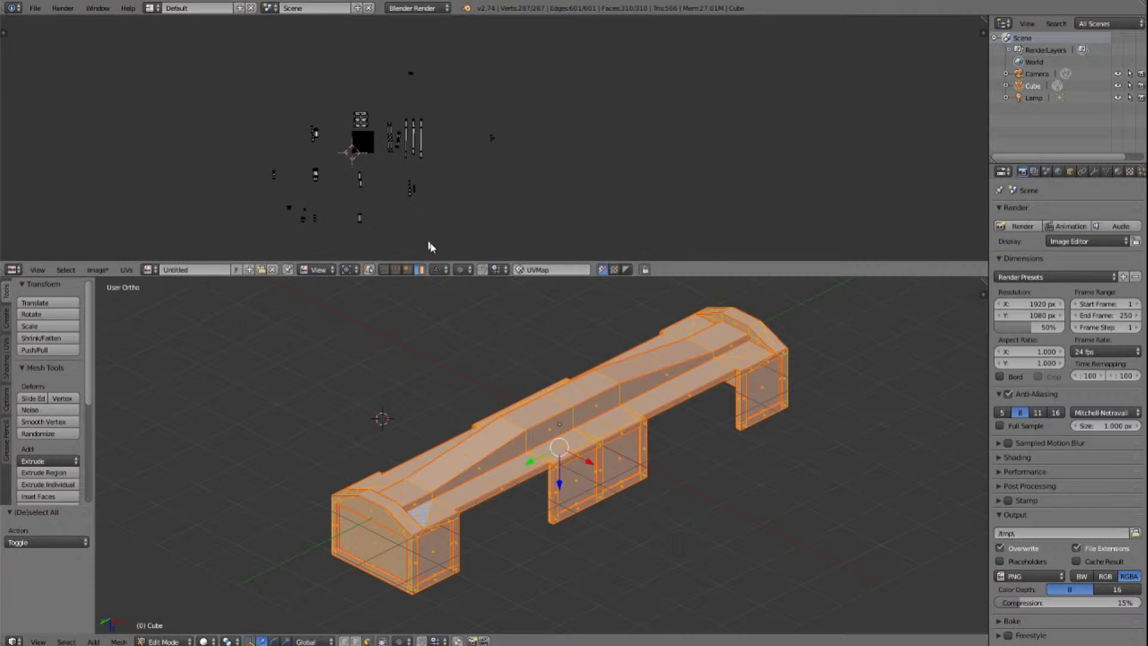
Step: Select only the near ledge face and only the triangular corner face at the near end to locate their UV islands
{"action": "key", "text": "a"}
{"action": "right_click", "coordinate": [505, 480]}
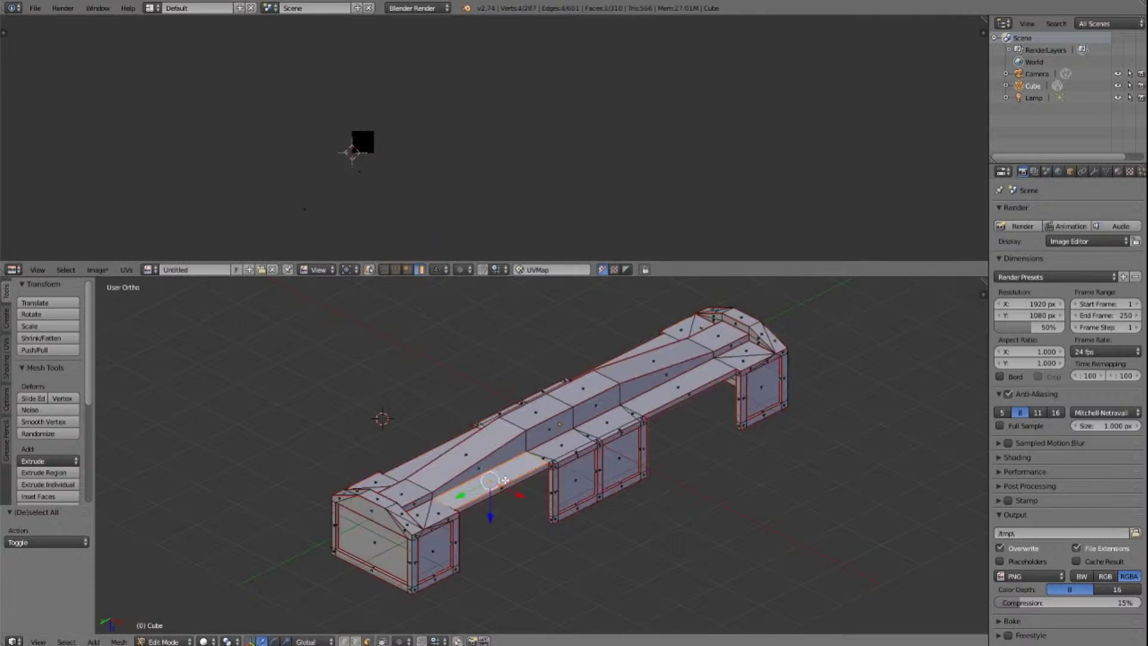
{"action": "right_click", "coordinate": [432, 516]}
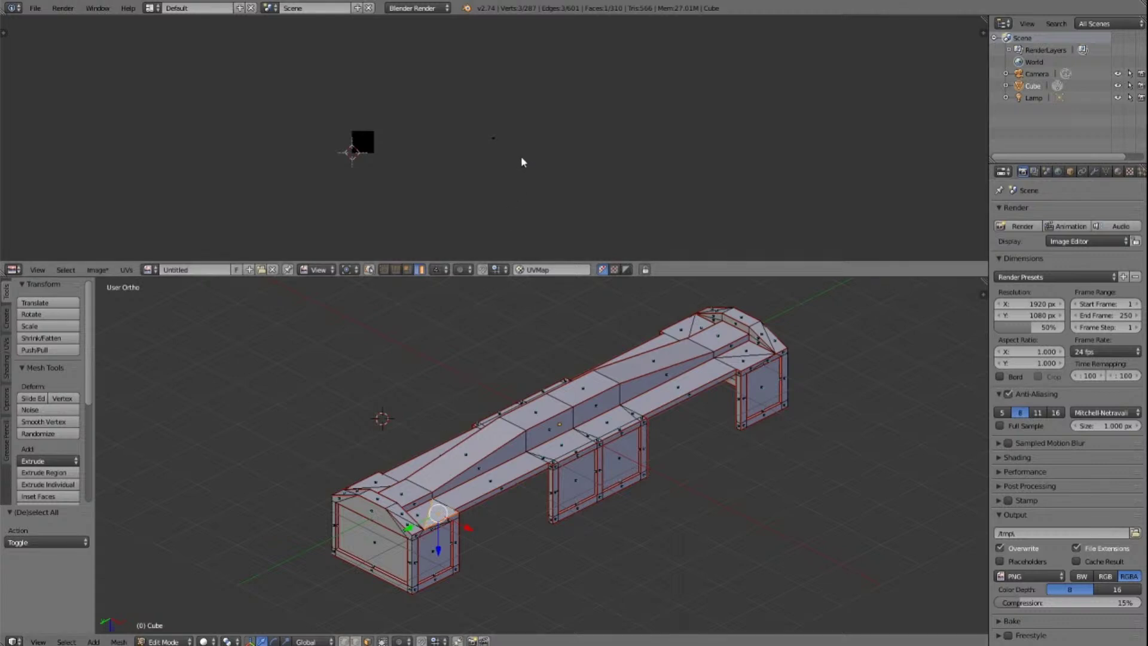
{"action": "scroll", "coordinate": [522, 156], "scroll_direction": "up", "scroll_amount": 8}
{"action": "scroll", "coordinate": [521, 156], "scroll_direction": "up", "scroll_amount": 1}
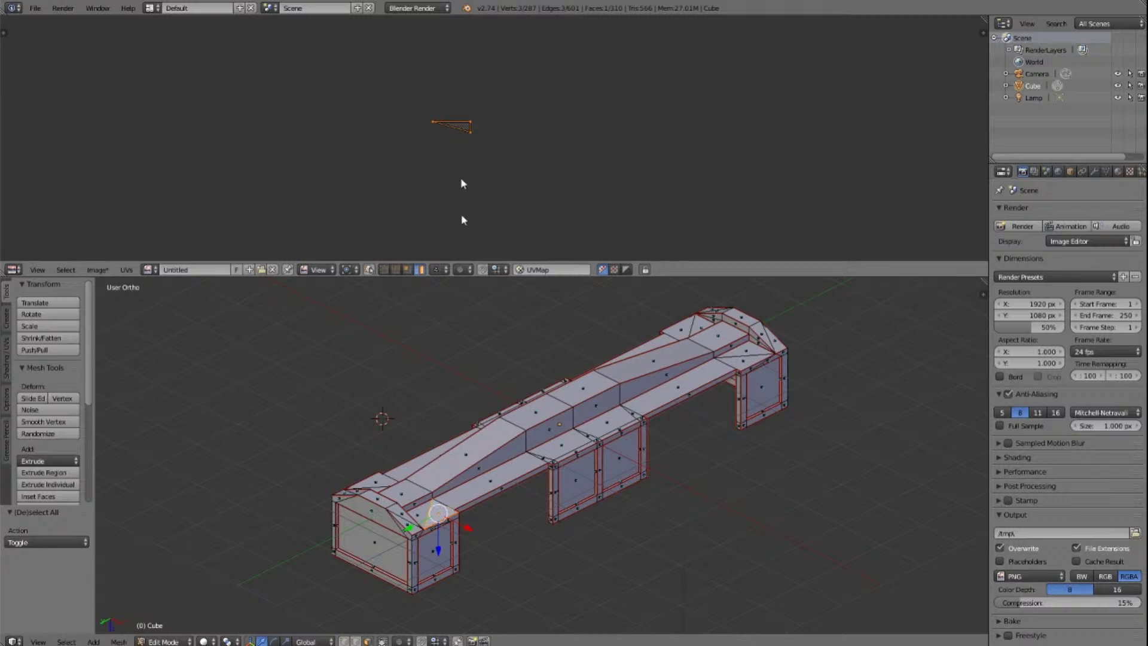
Step: Show the whole mesh's UVs and select all the islands in the small rectangular stack
{"action": "key", "text": "a"}
{"action": "key", "text": "a"}
{"action": "right_click", "coordinate": [458, 125]}
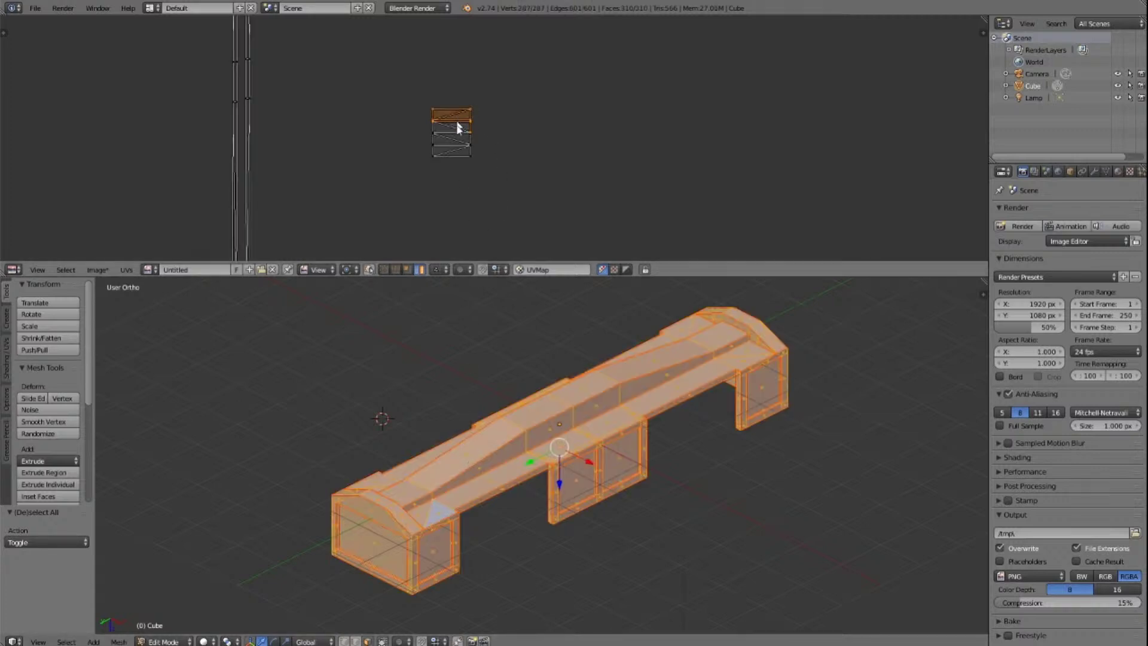
{"action": "right_click", "coordinate": [452, 142], "text": "shift"}
{"action": "right_click", "coordinate": [454, 145], "text": "shift"}
{"action": "right_click", "coordinate": [458, 151], "text": "shift"}
{"action": "scroll", "coordinate": [466, 146], "scroll_direction": "down", "scroll_amount": 10}
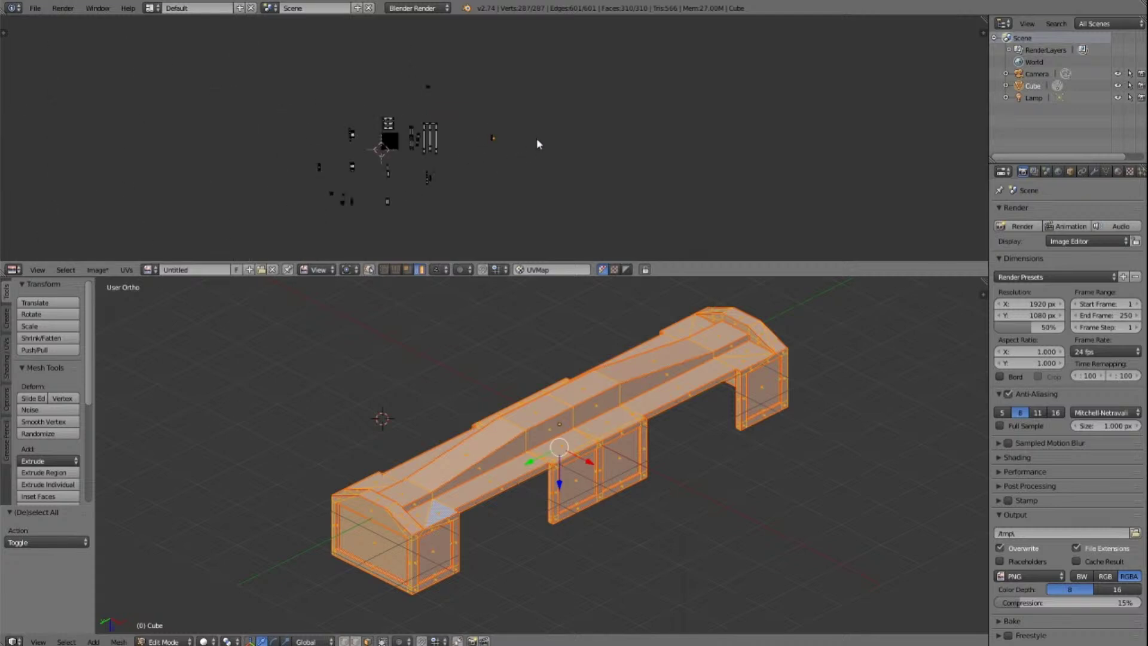
{"action": "key", "text": "g"}
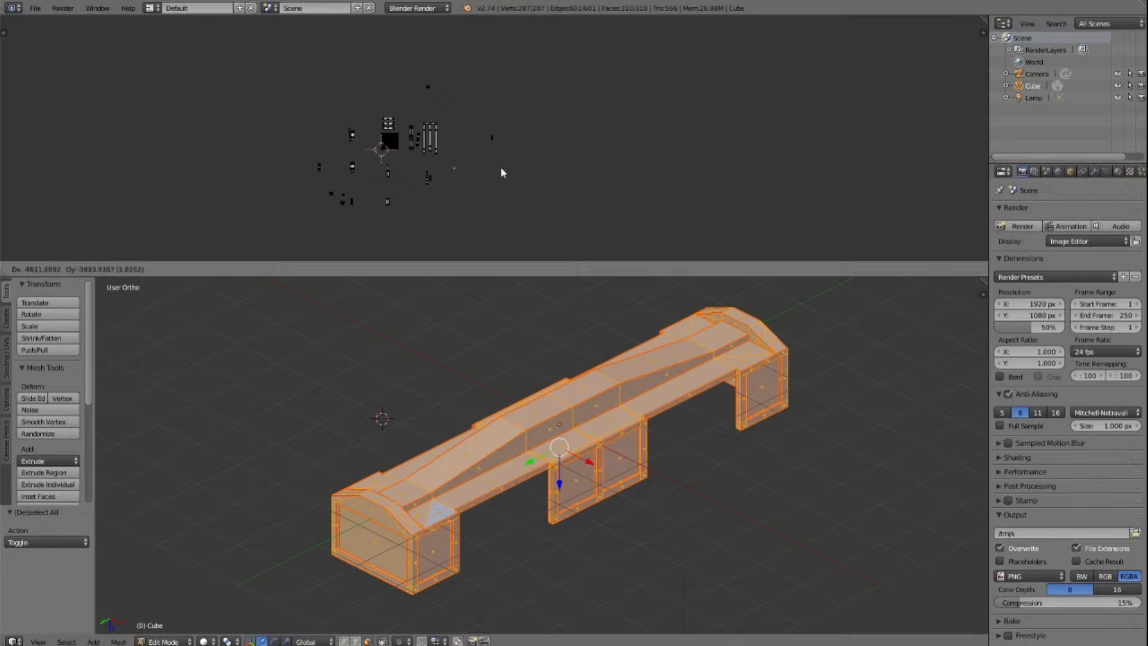
{"action": "left_click", "coordinate": [511, 159]}
{"action": "scroll", "coordinate": [510, 159], "scroll_direction": "up", "scroll_amount": 10}
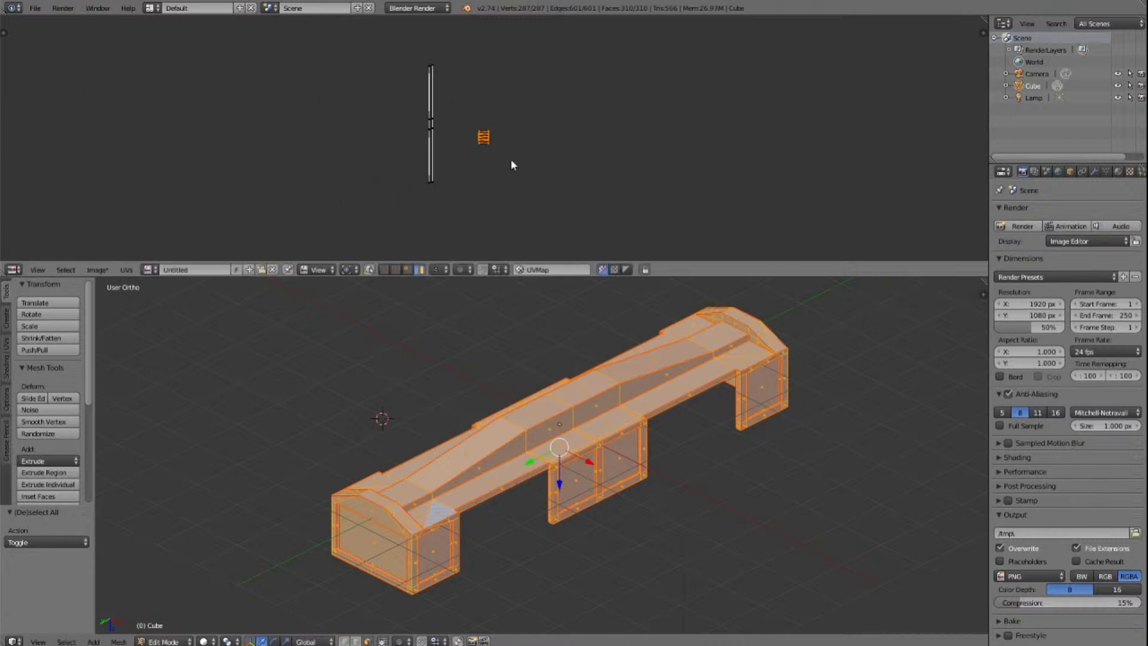
{"action": "scroll", "coordinate": [511, 159], "scroll_direction": "up", "scroll_amount": 4}
{"action": "scroll", "coordinate": [511, 159], "scroll_direction": "down", "scroll_amount": 4}
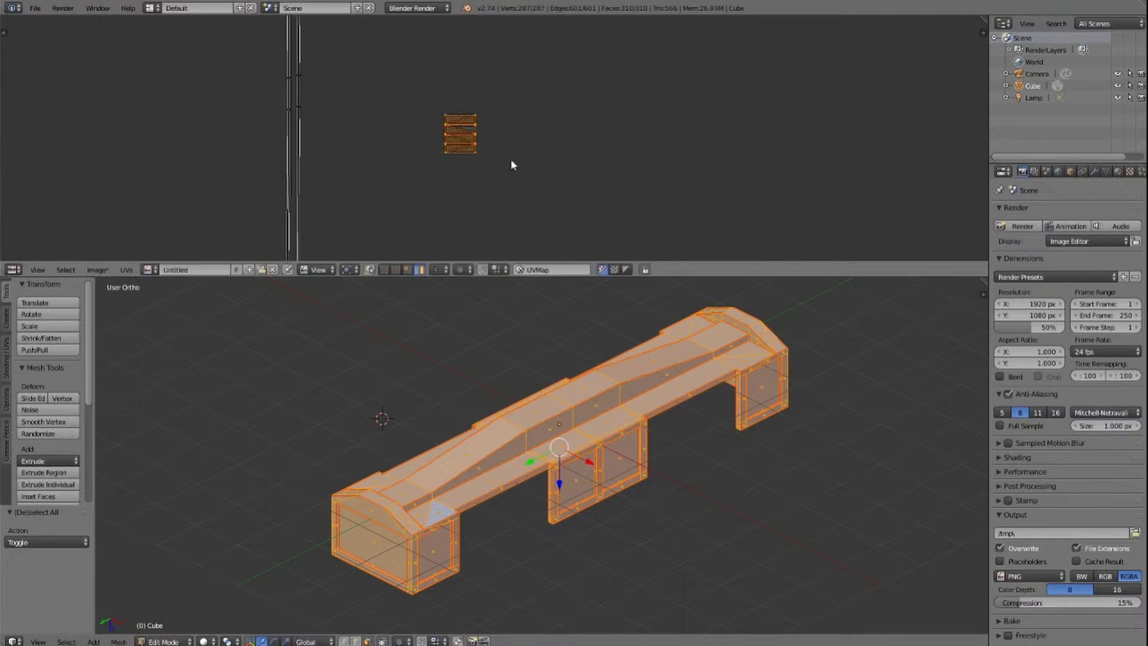
{"action": "key", "text": "g"}
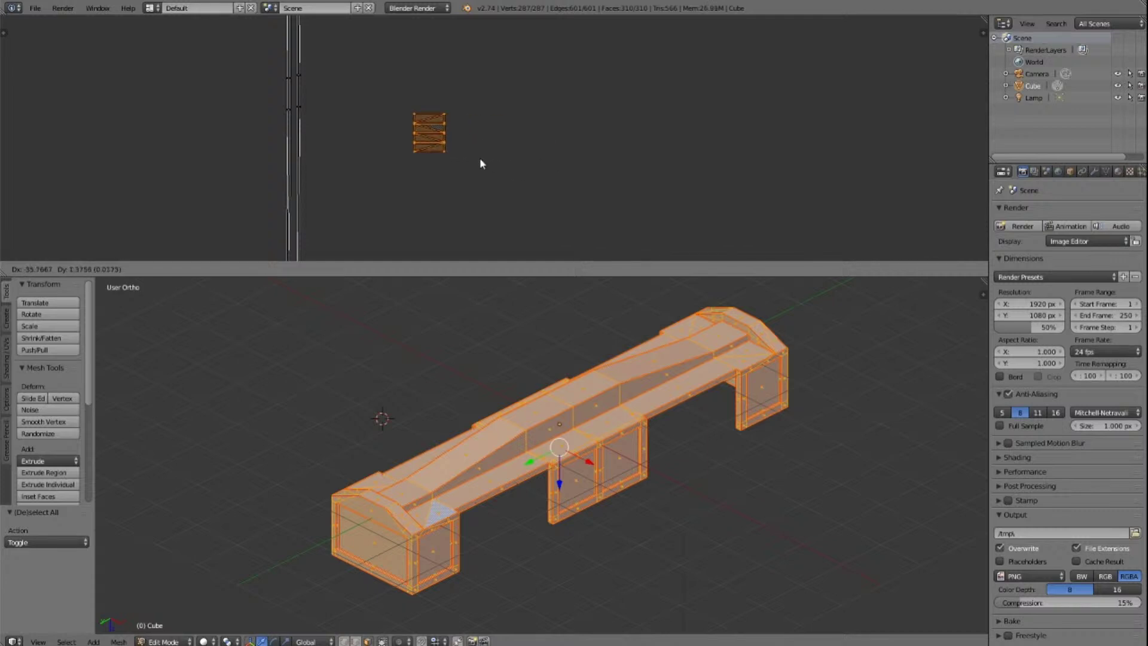
{"action": "right_click", "coordinate": [480, 164]}
Step: Move the selected stack of rectangular islands beside the small islands at the layout's lower-left outskirts, and deselect it
{"action": "scroll", "coordinate": [512, 155], "scroll_direction": "down", "scroll_amount": 5}
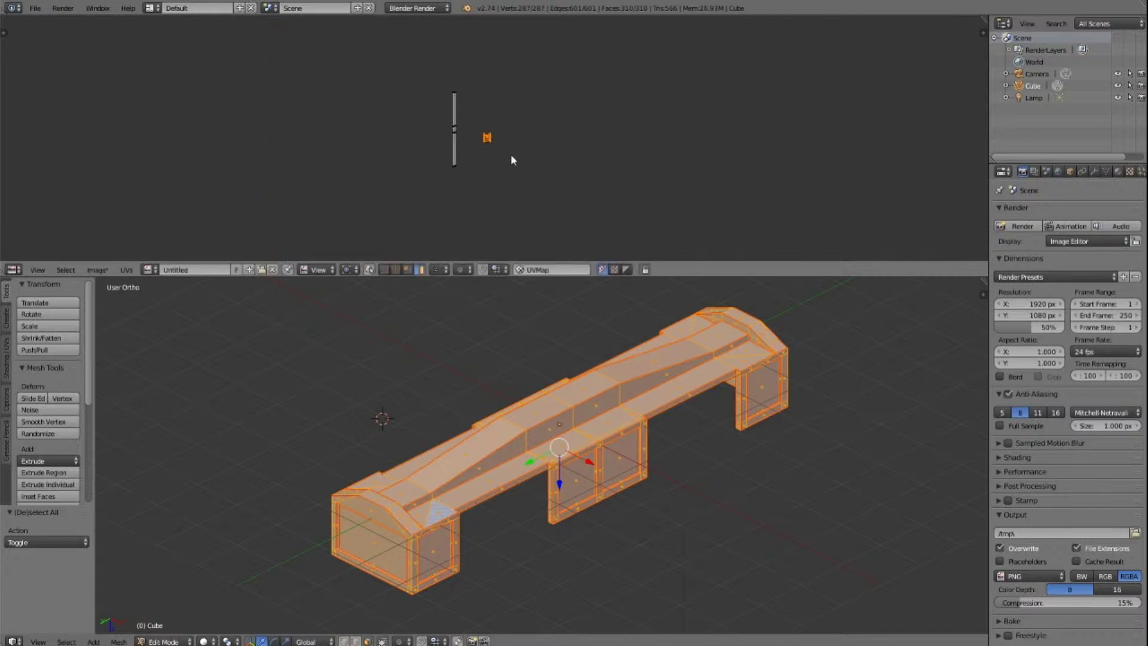
{"action": "scroll", "coordinate": [511, 153], "scroll_direction": "down", "scroll_amount": 4}
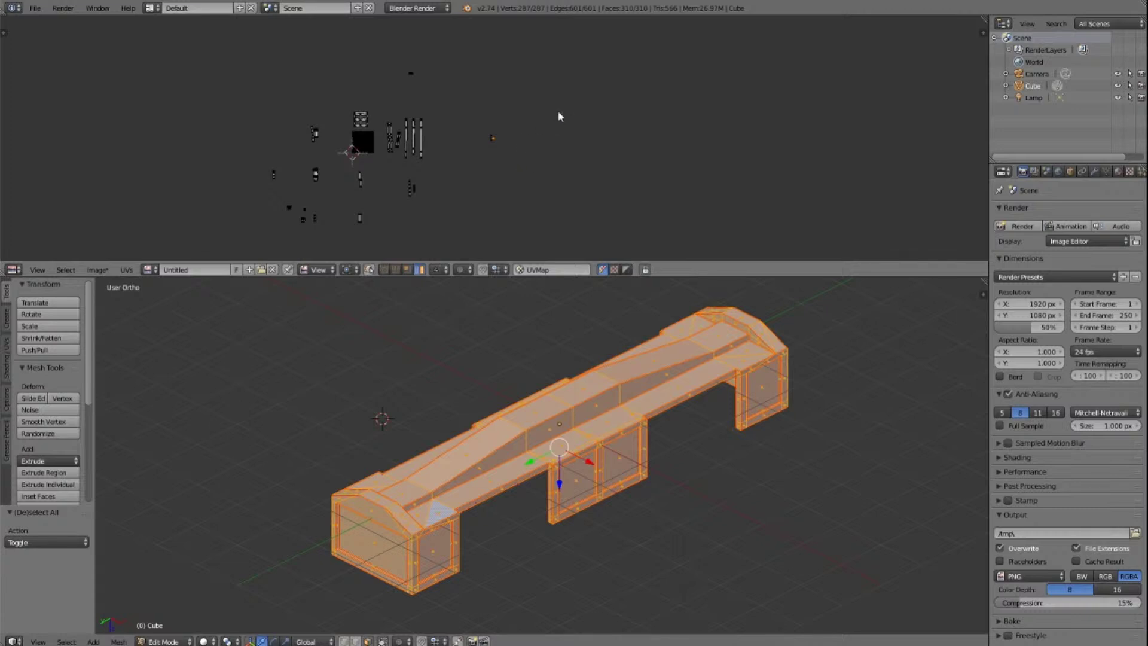
{"action": "key", "text": "g"}
{"action": "left_click", "coordinate": [353, 204]}
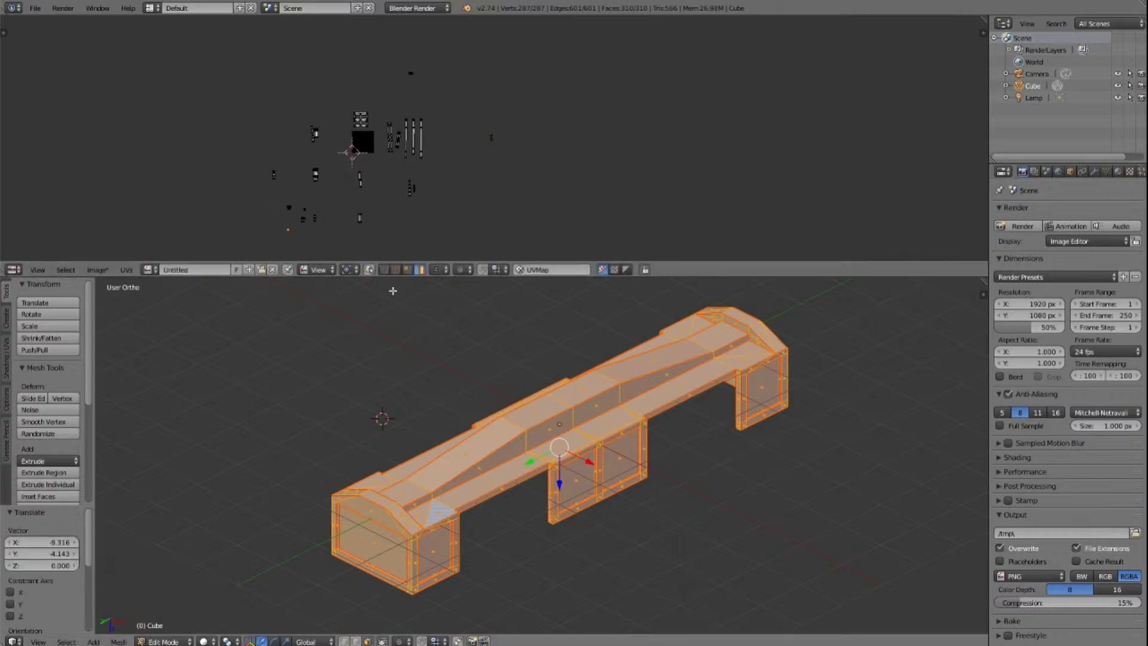
{"action": "key", "text": "a"}
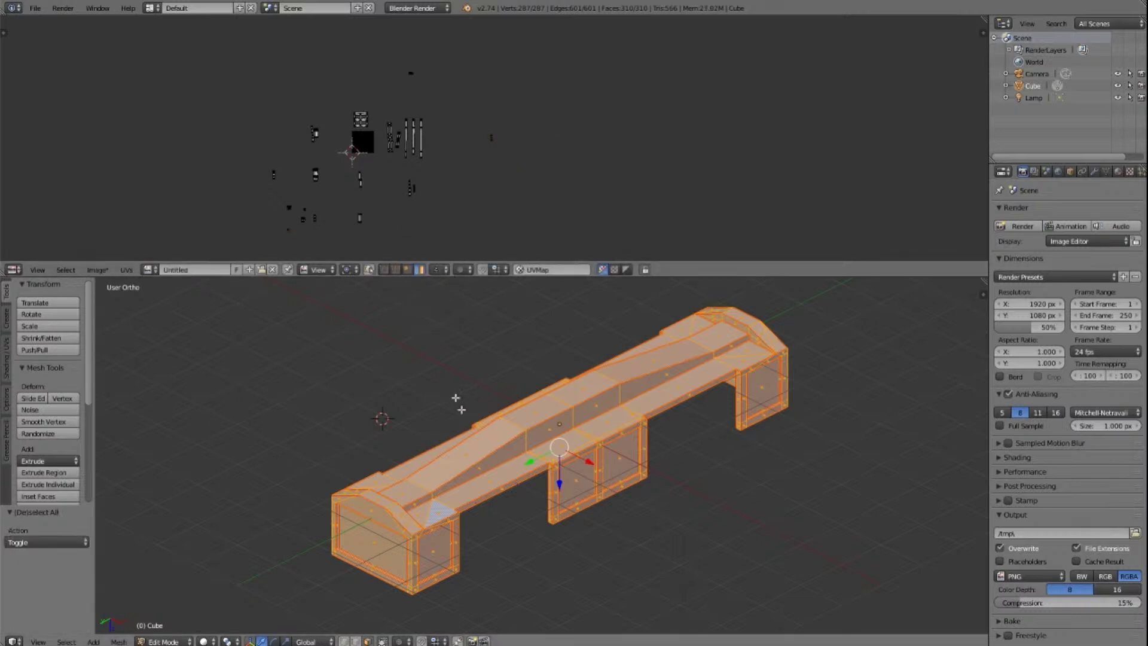
Step: Select the near ledge face and the two long ledge faces on the far side one at a time to locate their UV islands
{"action": "right_click", "coordinate": [501, 473]}
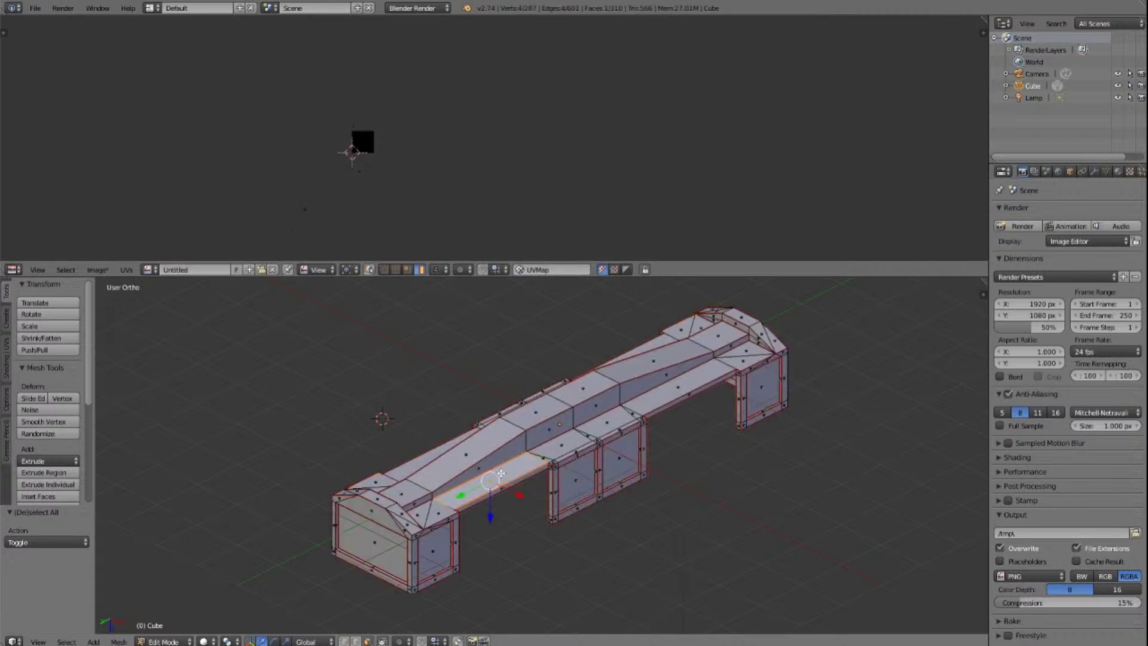
{"action": "right_click", "coordinate": [427, 455]}
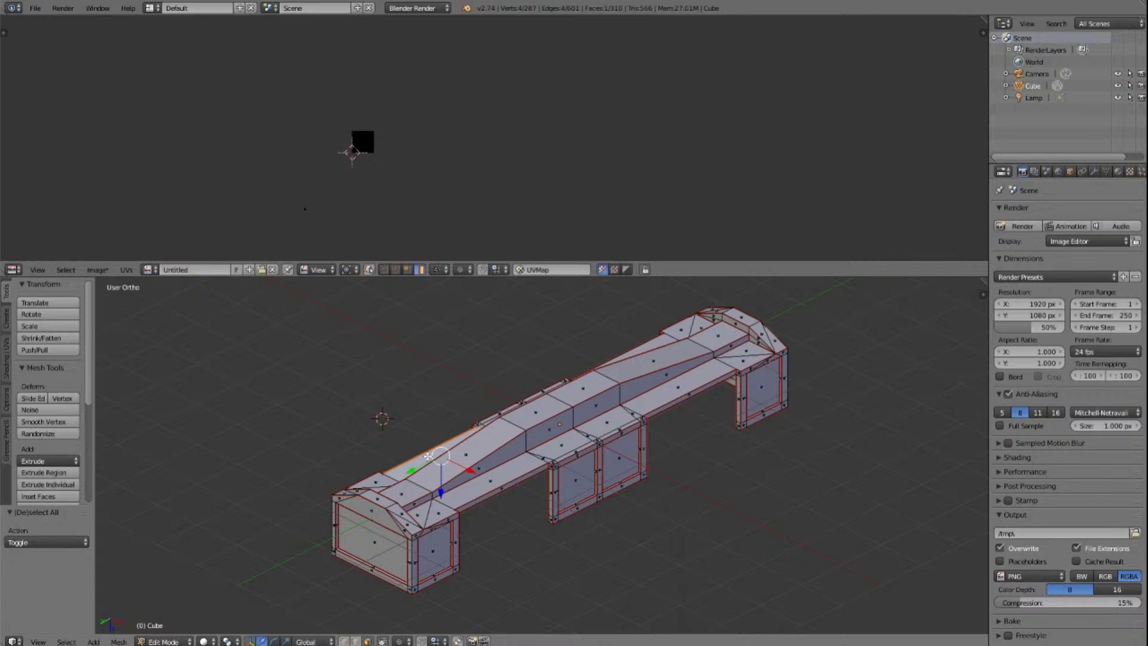
{"action": "right_click", "coordinate": [655, 350]}
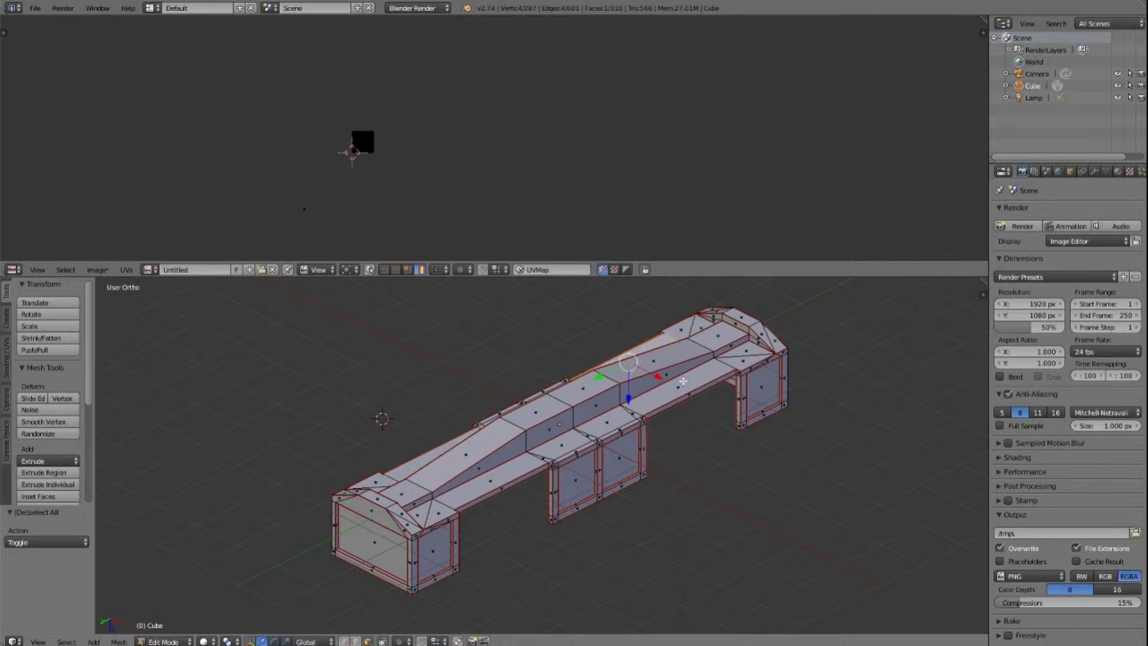
Step: Compare the UV islands of the far half's sloping top face and long ledge face, and show the whole mesh's layout
{"action": "right_click", "coordinate": [651, 363]}
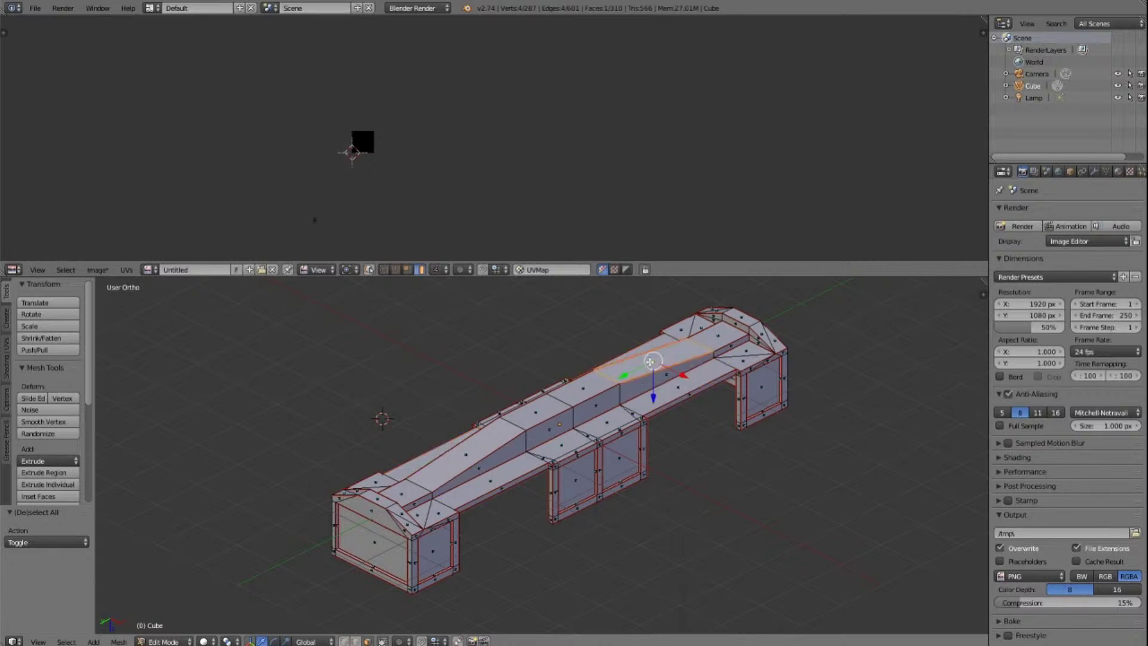
{"action": "right_click", "coordinate": [601, 382]}
{"action": "right_click", "coordinate": [658, 388]}
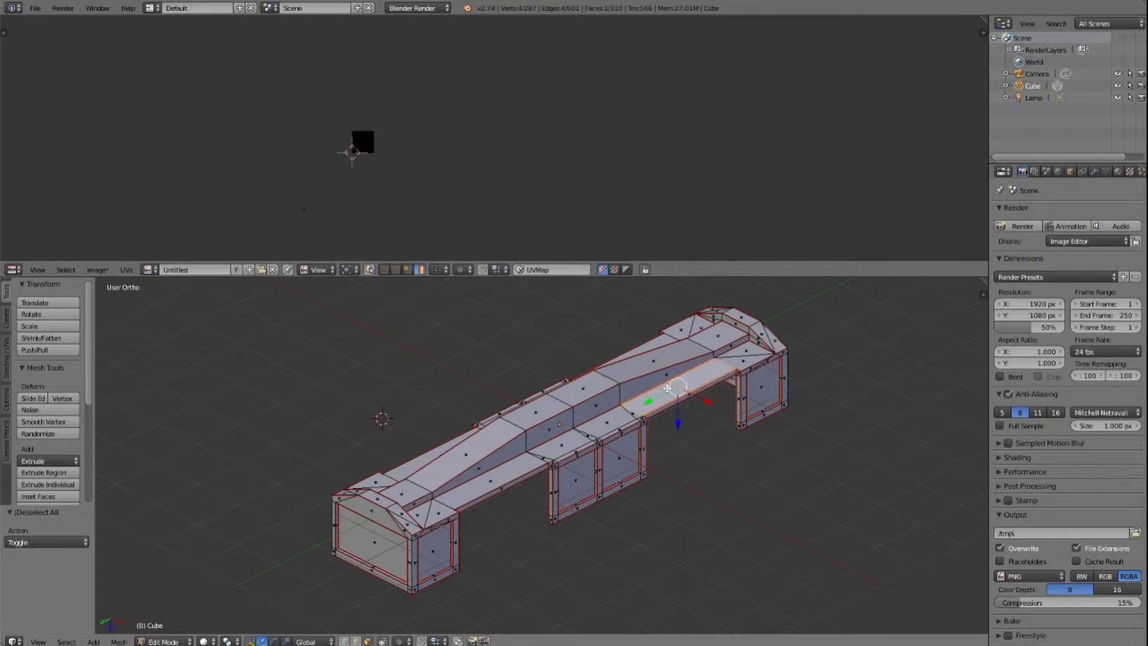
{"action": "right_click", "coordinate": [651, 355]}
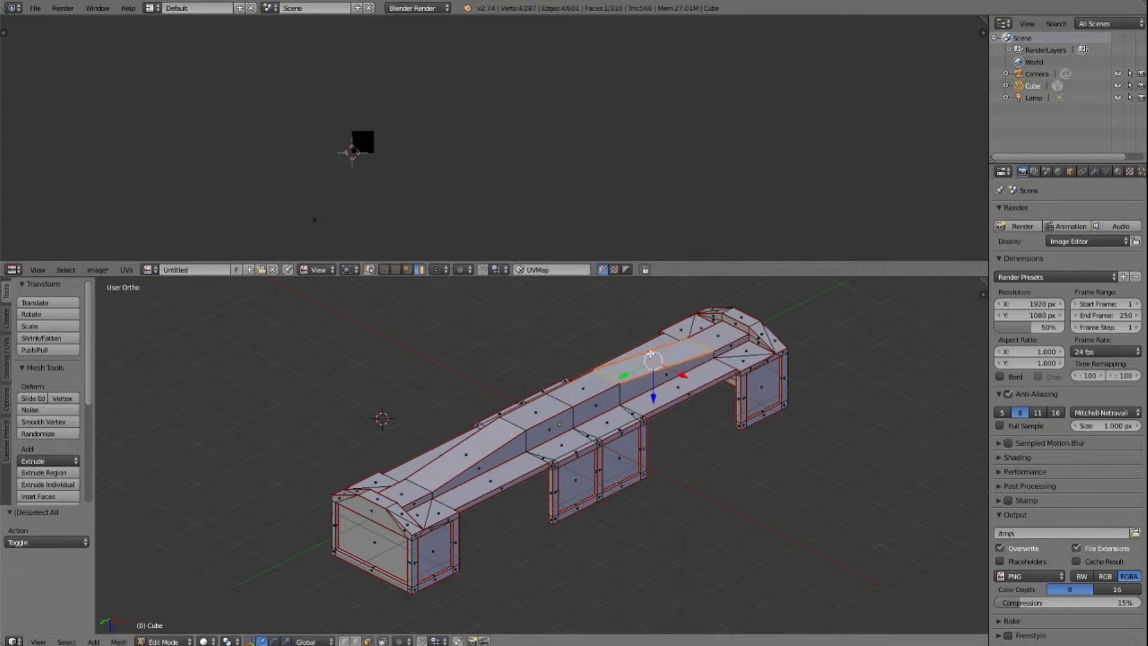
{"action": "right_click", "coordinate": [672, 377]}
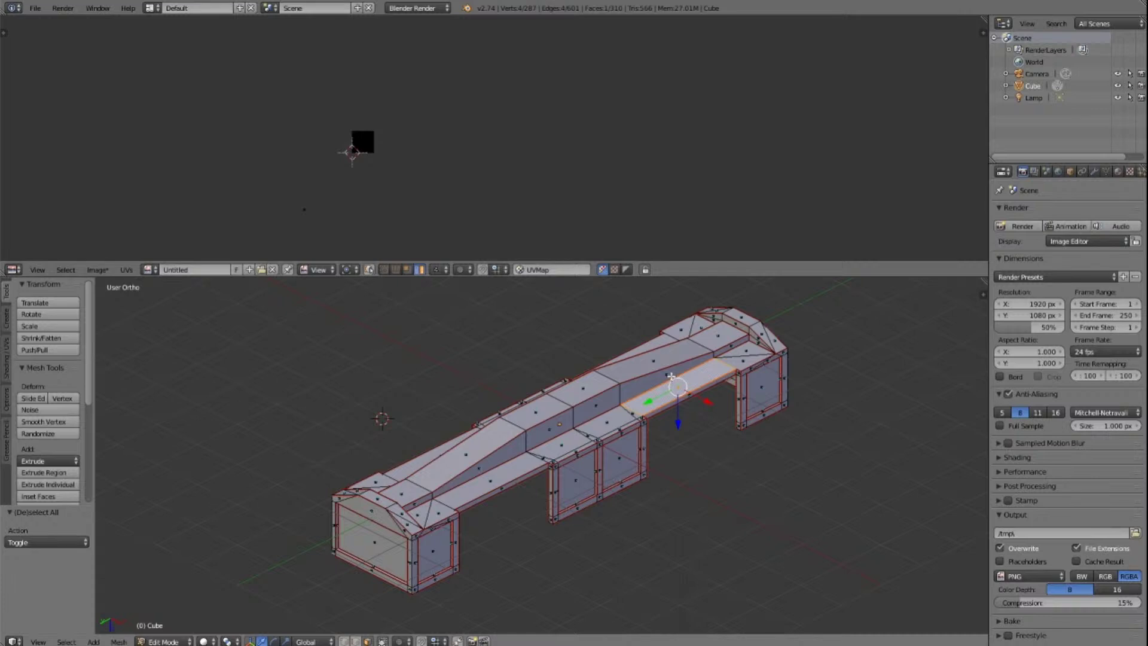
{"action": "key", "text": "a"}
{"action": "key", "text": "a"}
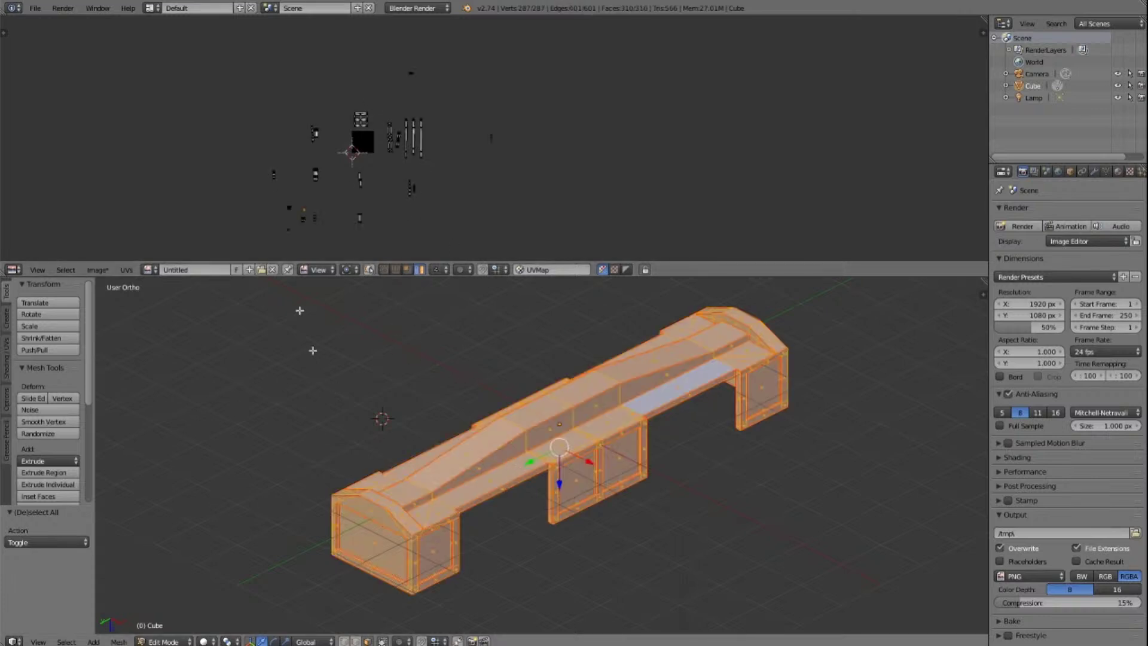
Step: Select the lowest tiny UV island in the lower-left outskirts group and move it right beside the other tiny island above it
{"action": "scroll", "coordinate": [313, 192], "scroll_direction": "up", "scroll_amount": 4}
{"action": "scroll", "coordinate": [310, 195], "scroll_direction": "down", "scroll_amount": 4}
{"action": "key", "text": "Home"}
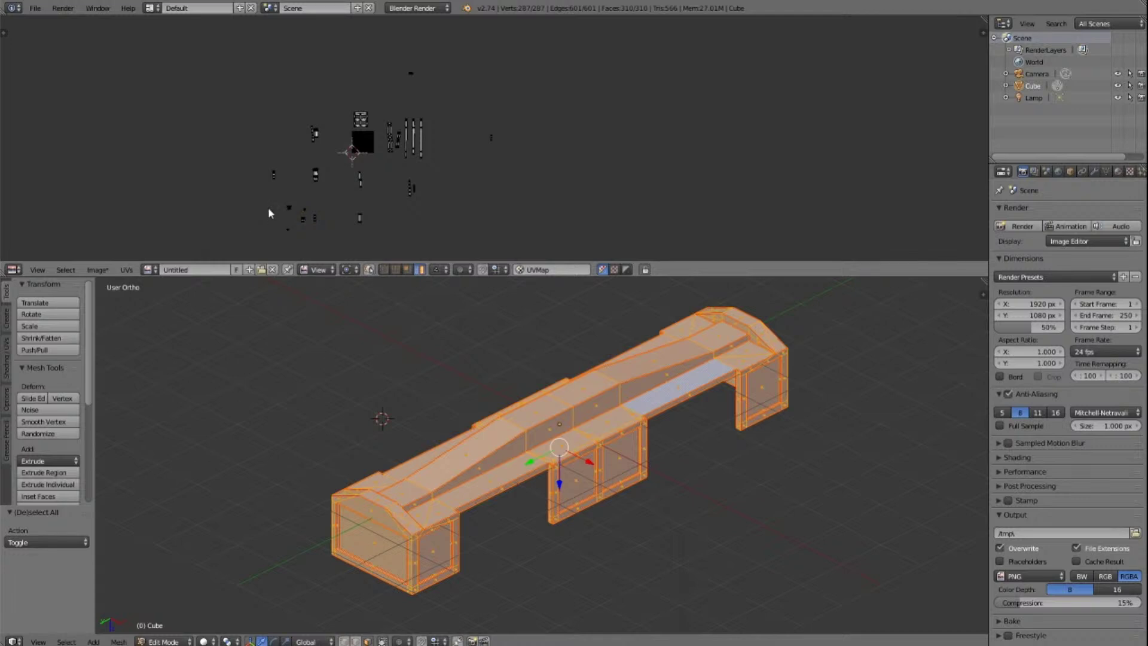
{"action": "key", "text": "b"}
{"action": "left_click_drag", "start_coordinate": [281, 223], "coordinate": [292, 235]}
{"action": "key", "text": "g"}
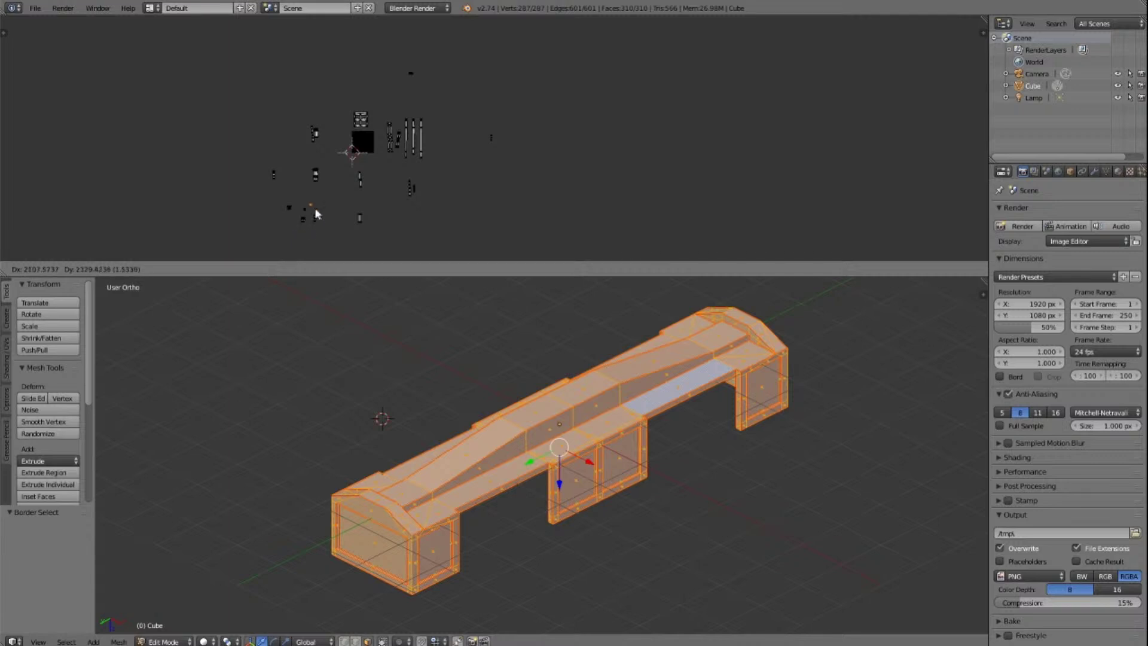
{"action": "left_click", "coordinate": [311, 209]}
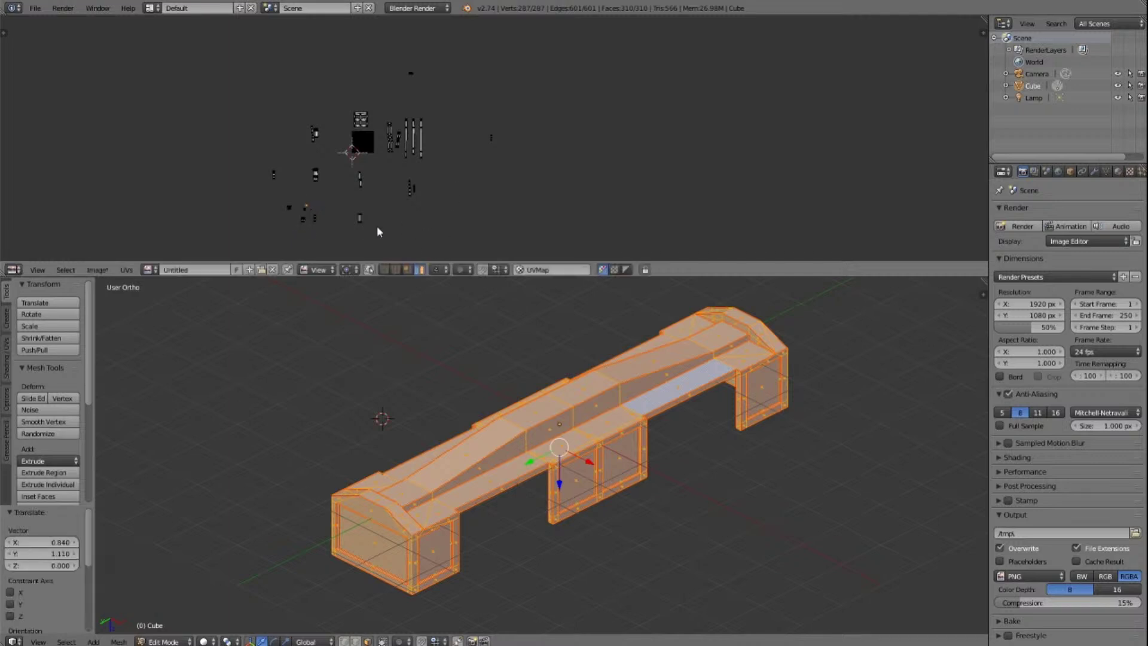
{"action": "key", "text": "ctrl+p"}
{"action": "scroll", "coordinate": [378, 231], "scroll_direction": "down", "scroll_amount": 4}
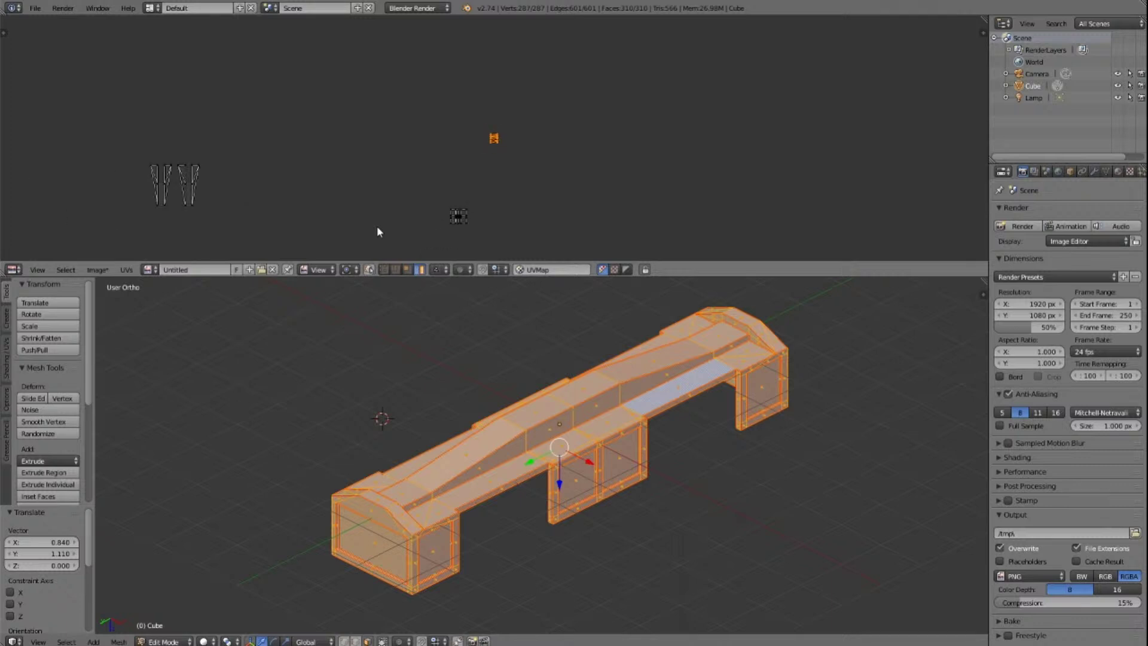
{"action": "key", "text": "g"}
{"action": "left_click", "coordinate": [500, 151]}
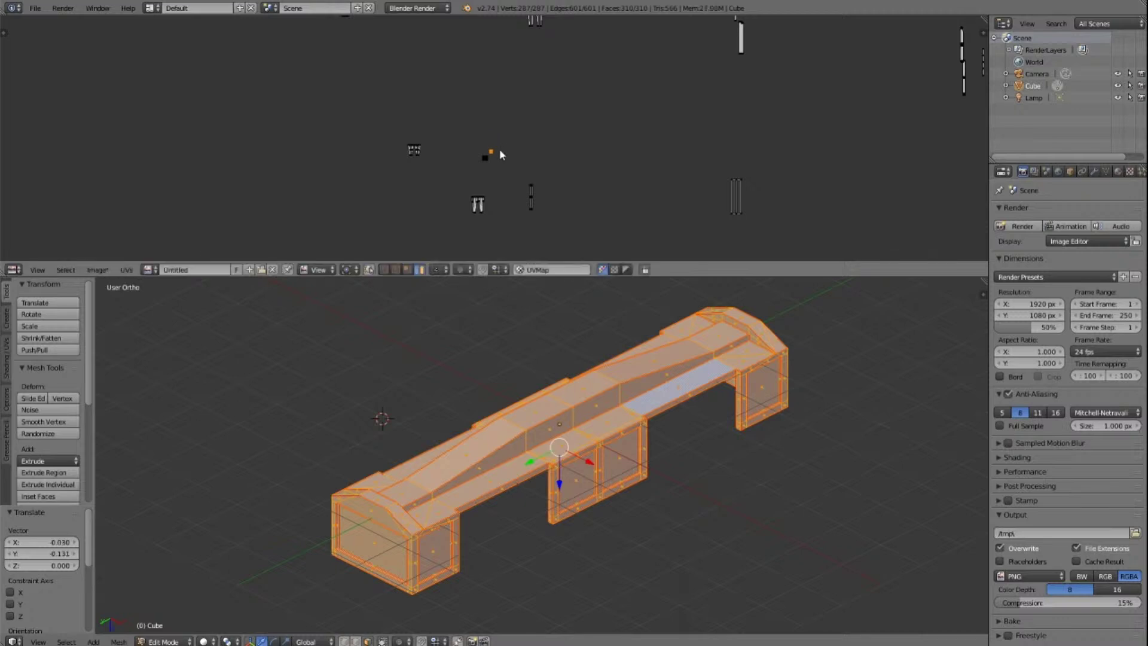
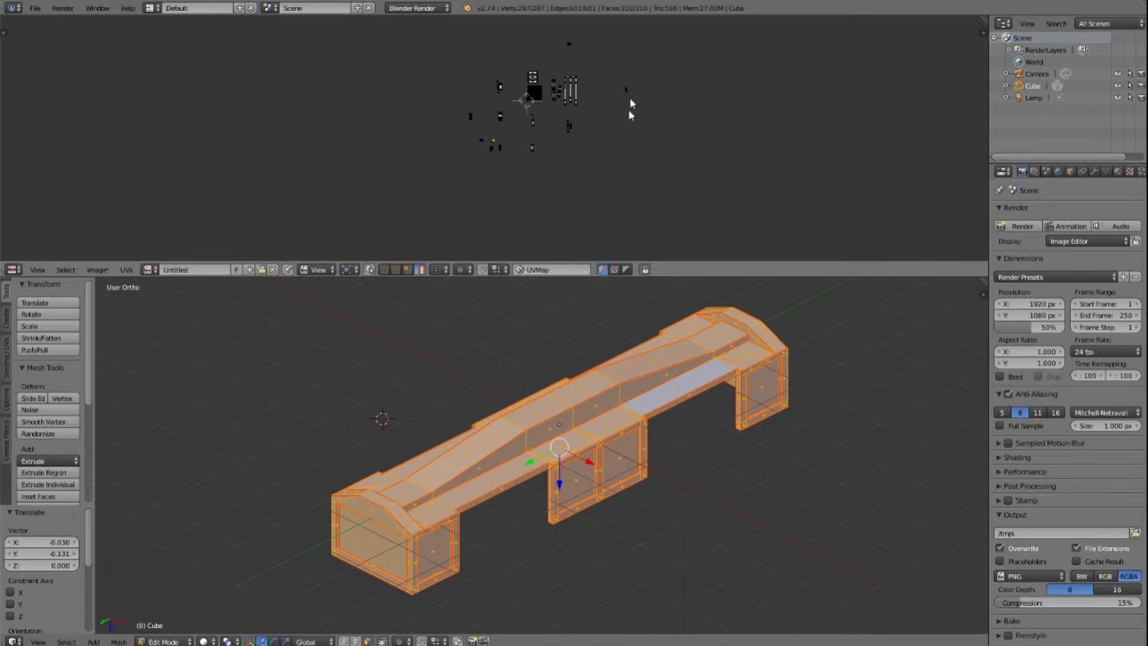
Step: Select the curved roof's crest faces at both ends of the model to locate their UV islands, and show the whole mesh's layout
{"action": "key", "text": "a"}
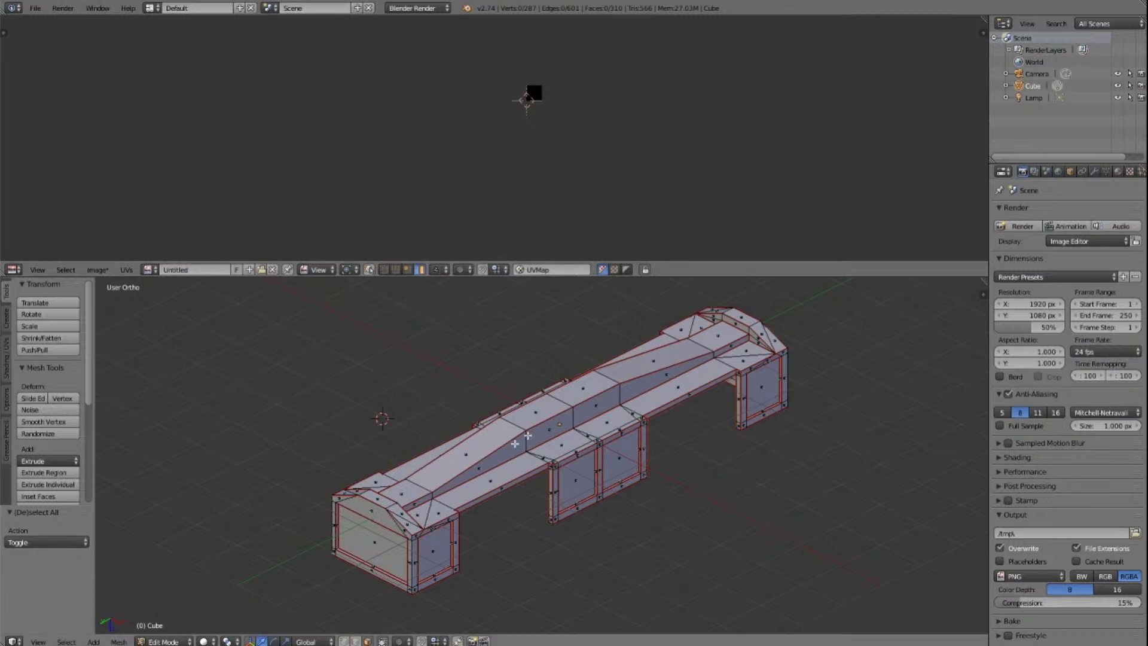
{"action": "right_click", "coordinate": [383, 500]}
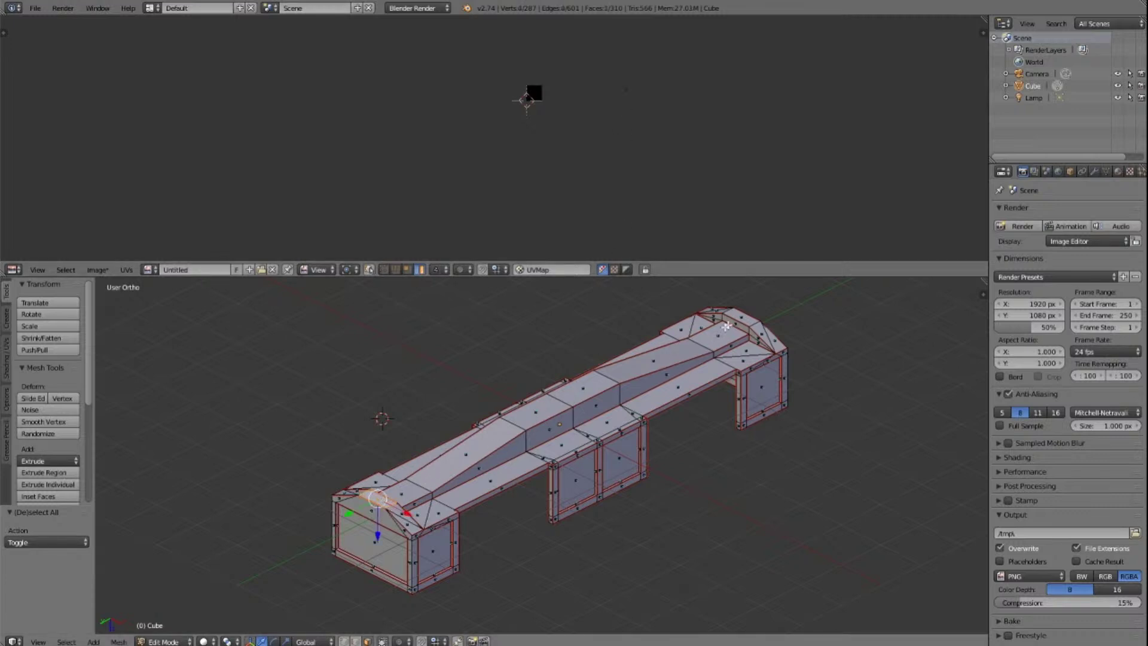
{"action": "right_click", "coordinate": [745, 315], "text": "shift"}
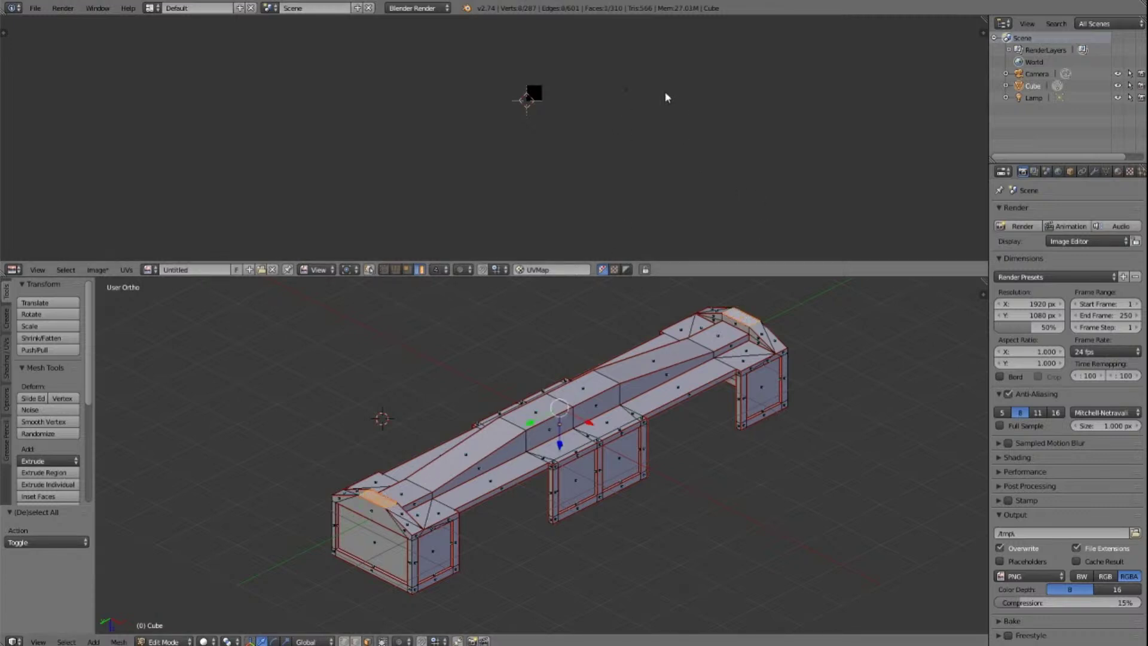
{"action": "key", "text": "a"}
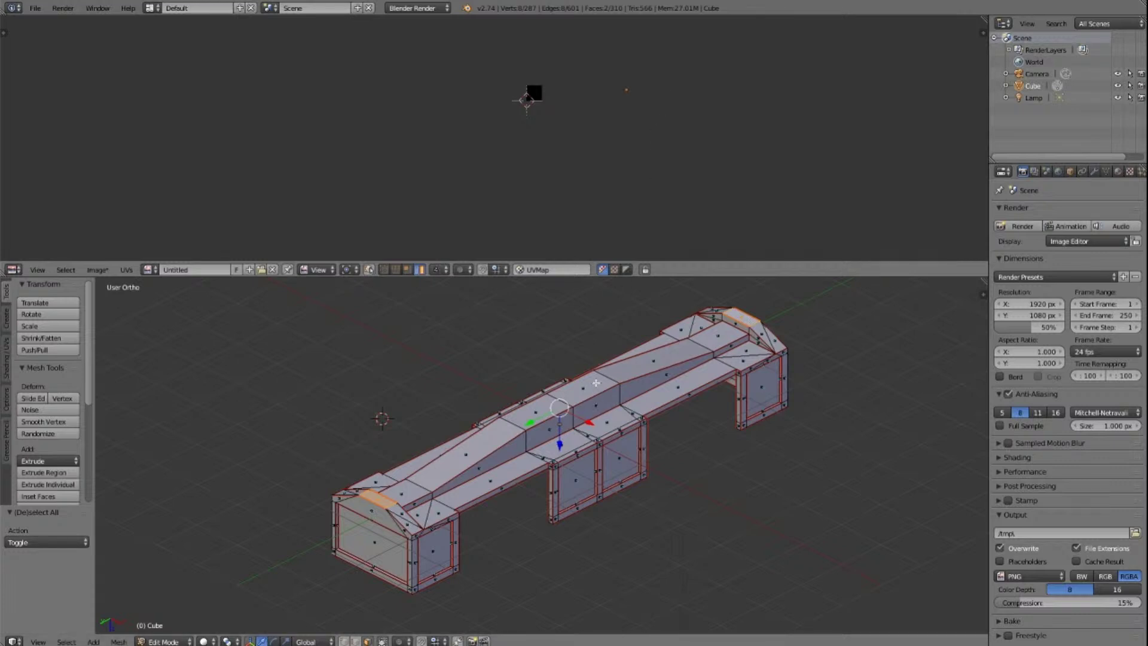
{"action": "key", "text": "a"}
Step: Move the small isolated stack of islands on the far right of the layout to the lower-left outskirts group, and deselect it
{"action": "scroll", "coordinate": [680, 84], "scroll_direction": "up", "scroll_amount": 4}
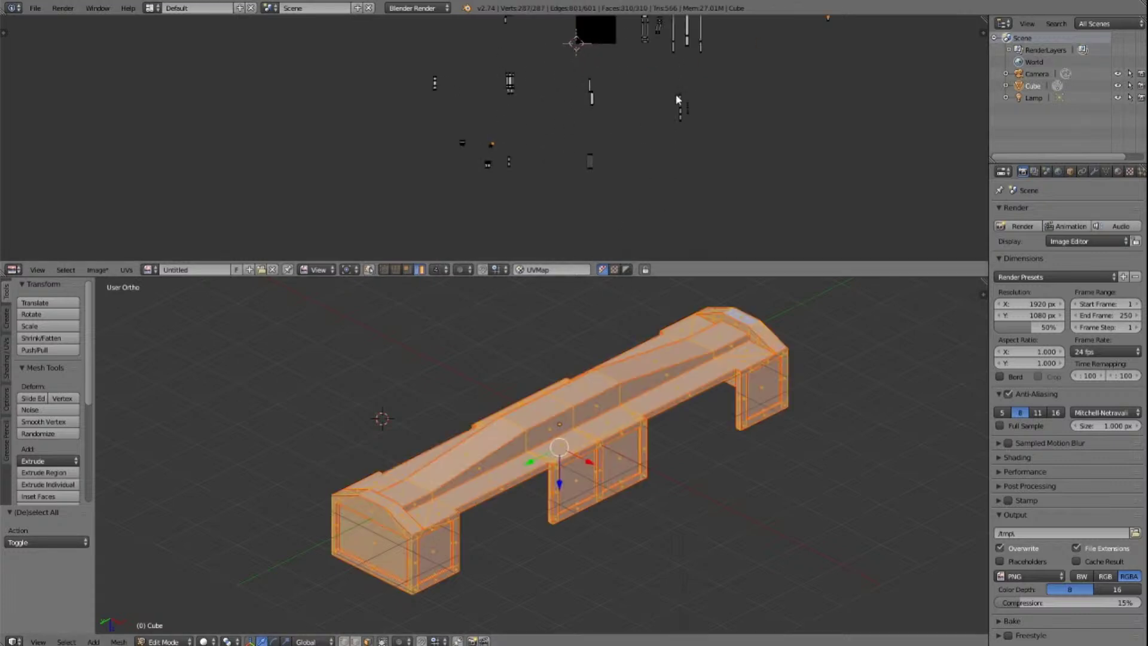
{"action": "scroll", "coordinate": [722, 90], "scroll_direction": "down", "scroll_amount": 1}
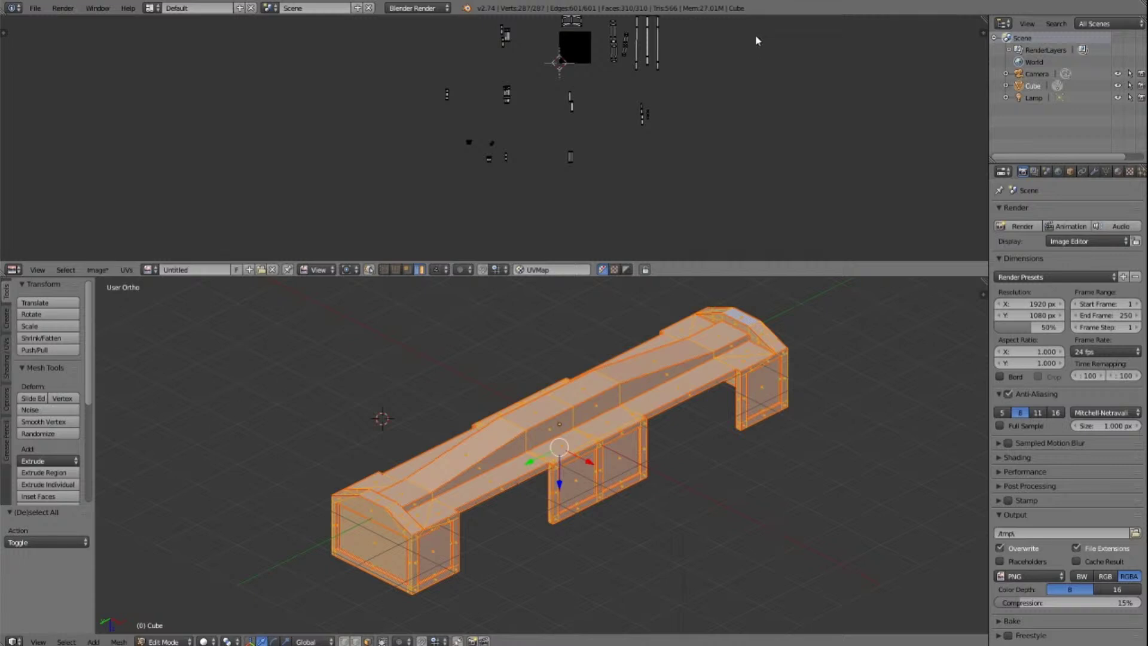
{"action": "key", "text": "b"}
{"action": "left_click_drag", "start_coordinate": [751, 34], "coordinate": [770, 55]}
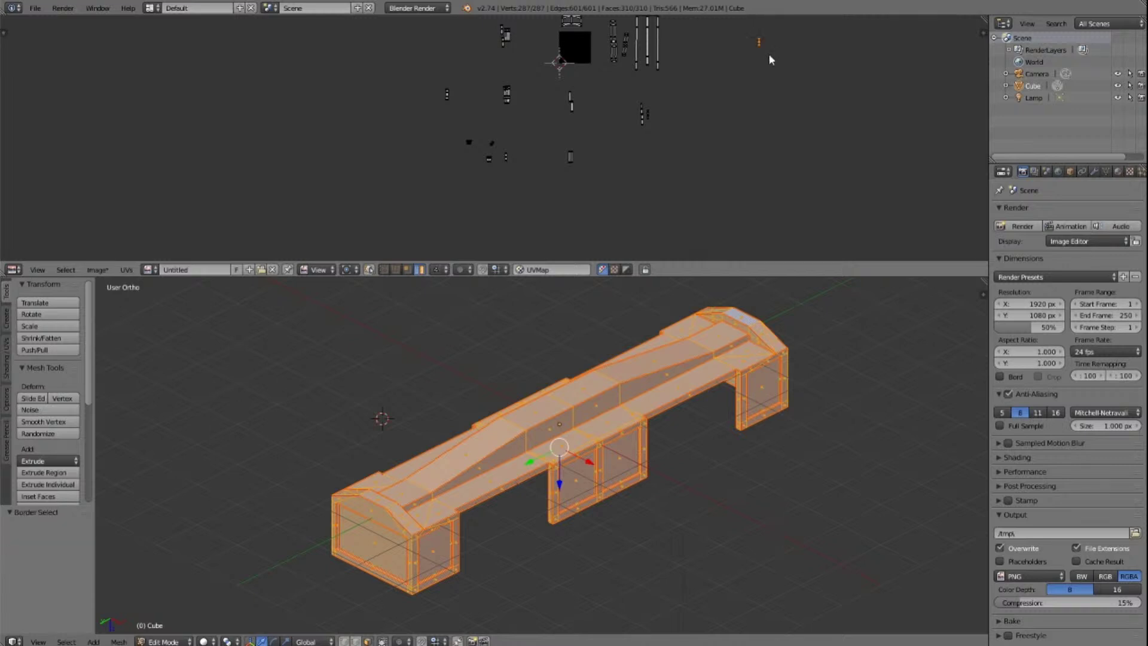
{"action": "key", "text": "g"}
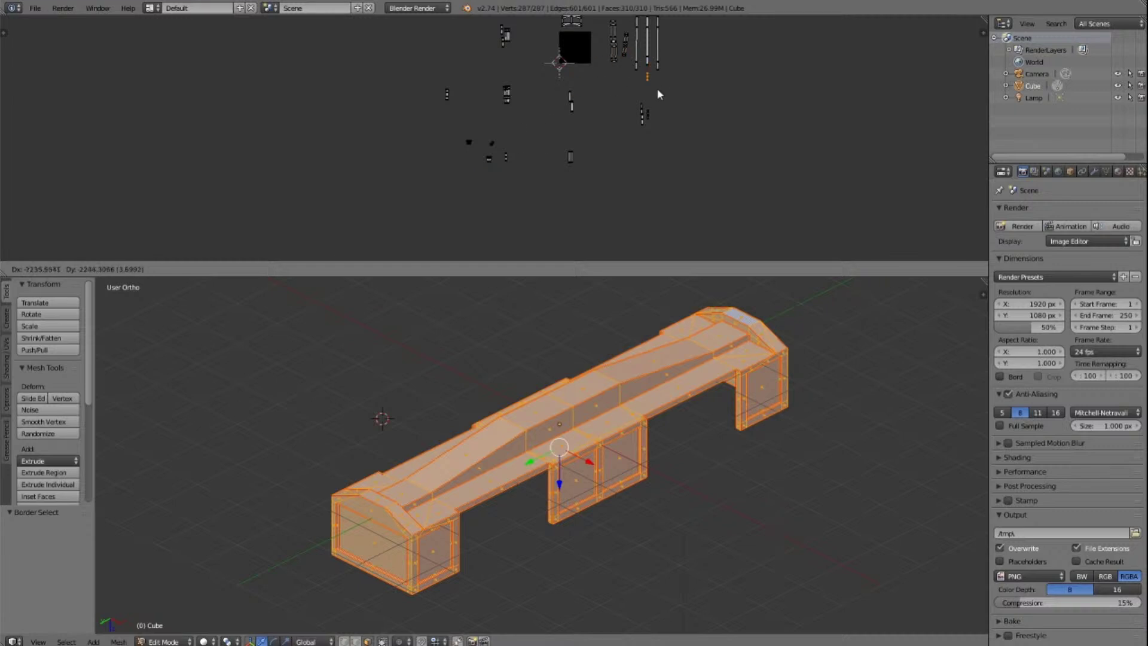
{"action": "left_click", "coordinate": [485, 167]}
{"action": "scroll", "coordinate": [744, 139], "scroll_direction": "down", "scroll_amount": 4}
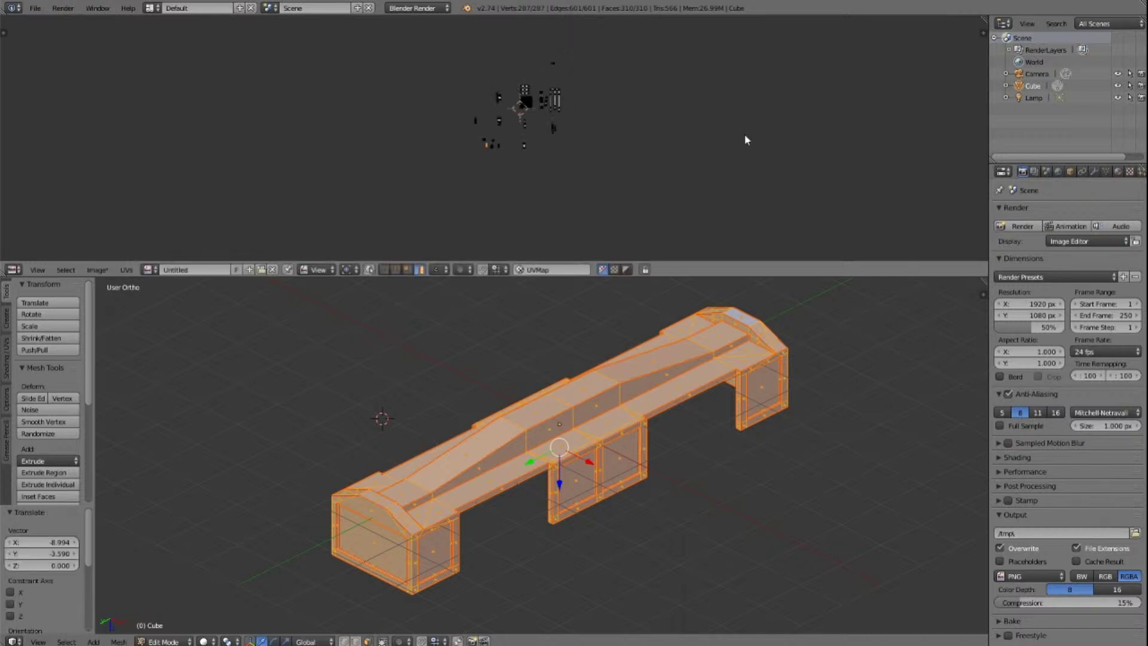
{"action": "key", "text": "a"}
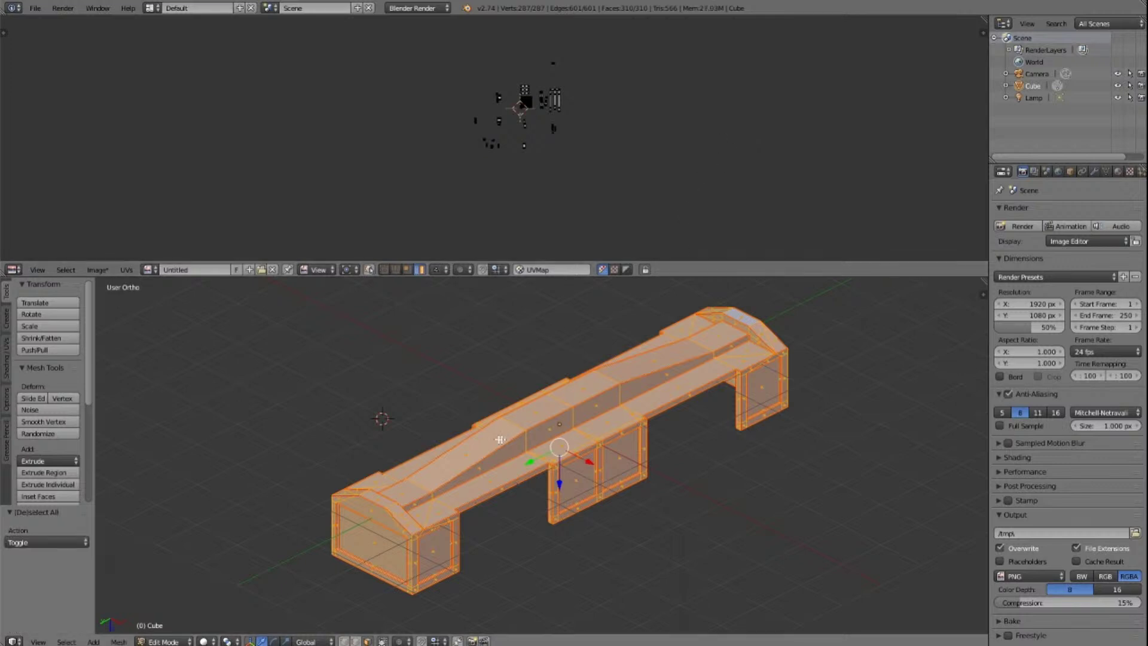
Step: Turn the model to a level view of its long side and enlarge the UV editor, keeping the model visible in a strip below
{"action": "key", "text": "KP_1"}
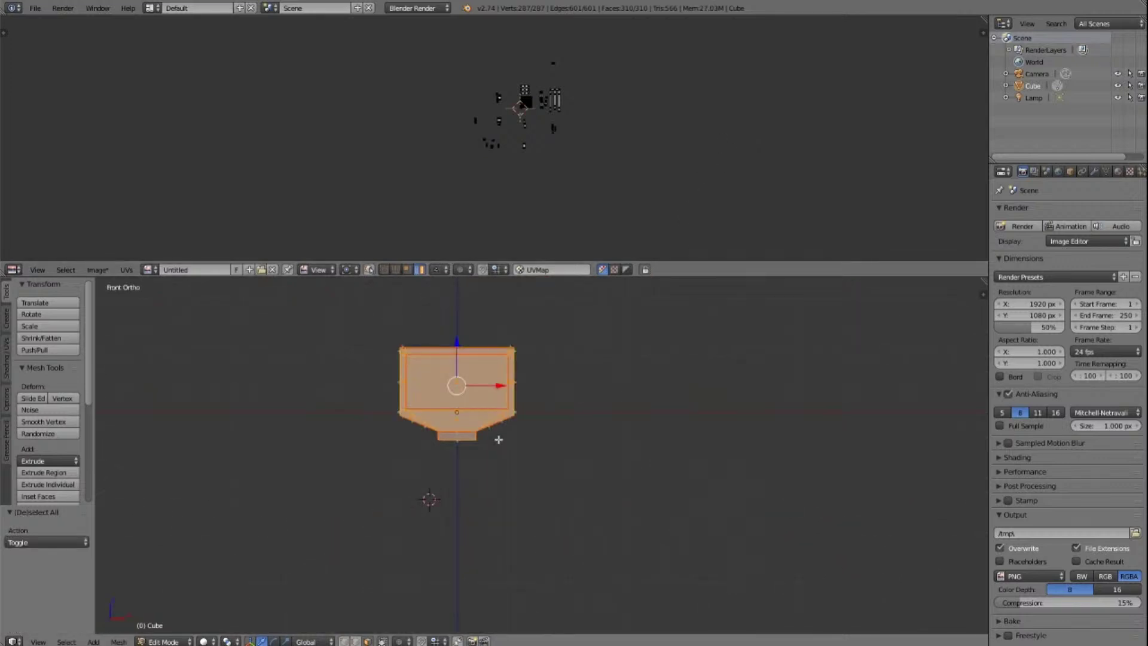
{"action": "key", "text": "KP_4"}
{"action": "key", "text": "KP_4"}
{"action": "key", "text": "KP_4"}
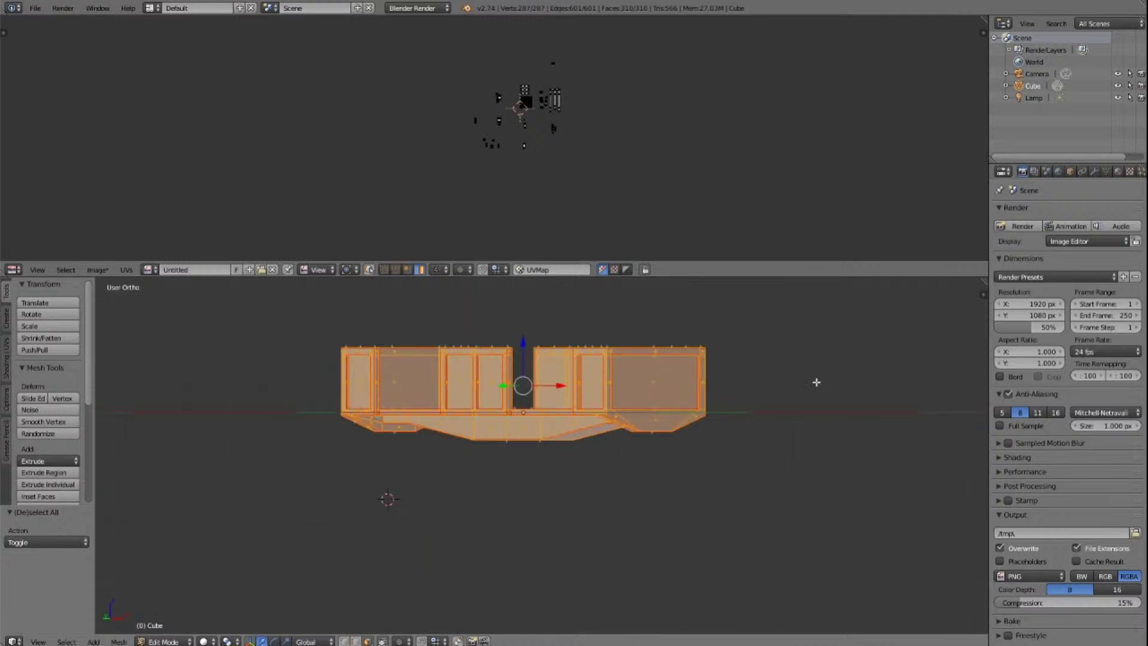
{"action": "scroll", "coordinate": [757, 179], "scroll_direction": "up", "scroll_amount": 5}
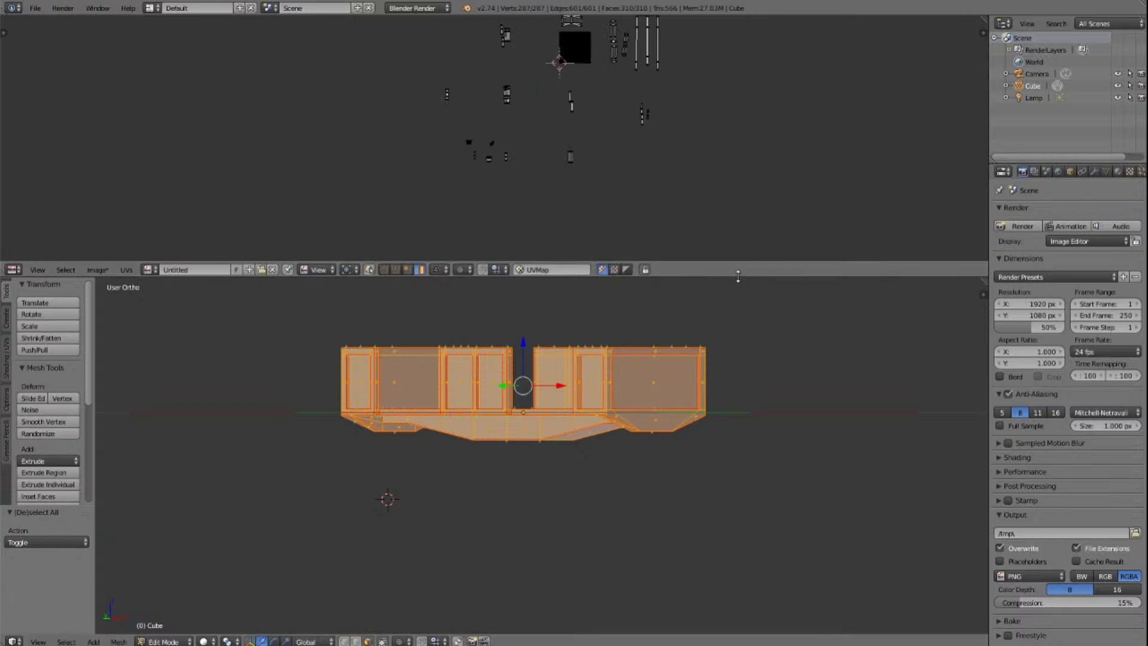
{"action": "left_click_drag", "start_coordinate": [740, 277], "coordinate": [748, 523]}
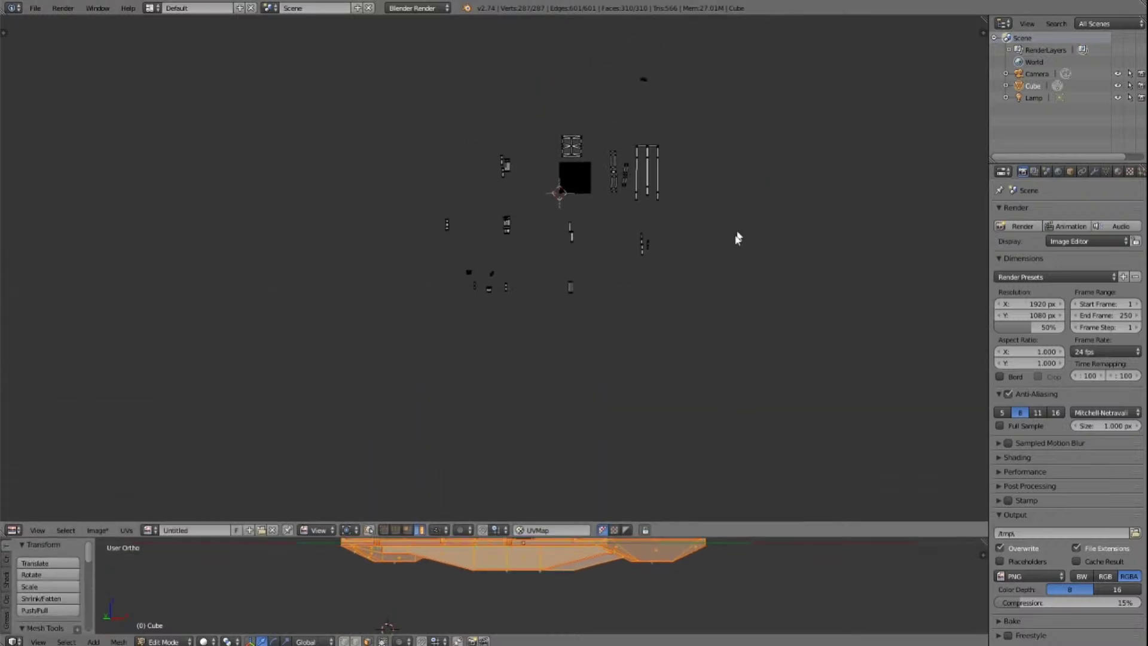
{"action": "scroll", "coordinate": [737, 239], "scroll_direction": "up", "scroll_amount": 3}
{"action": "scroll", "coordinate": [735, 239], "scroll_direction": "down", "scroll_amount": 3}
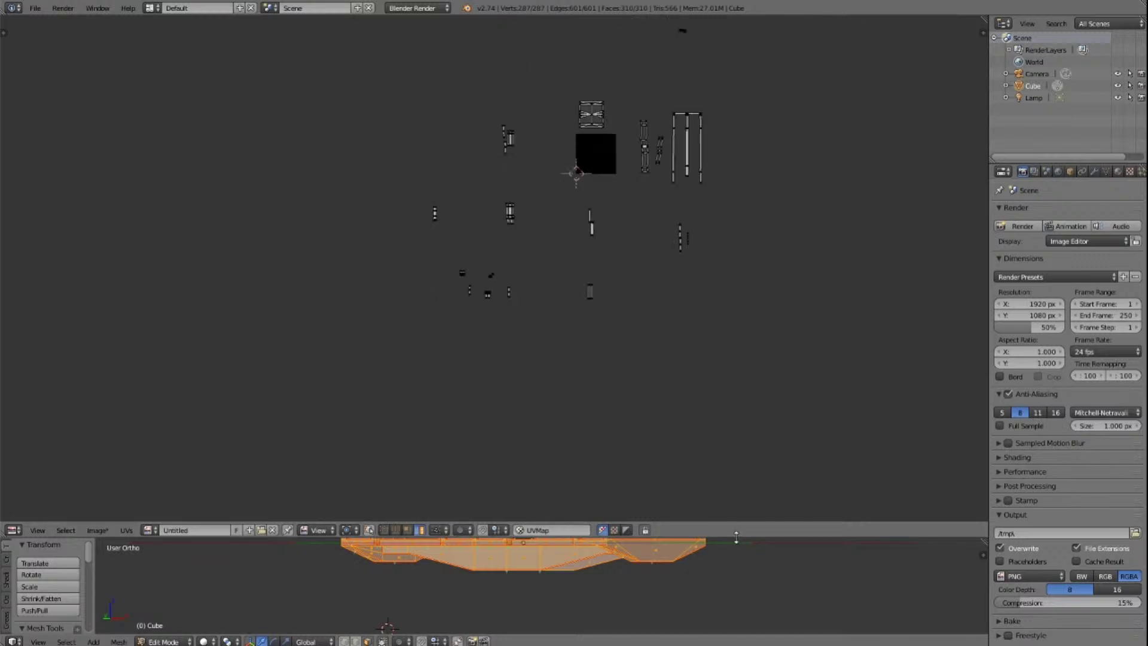
{"action": "left_click_drag", "start_coordinate": [737, 537], "coordinate": [733, 521]}
{"action": "scroll", "coordinate": [724, 603], "scroll_direction": "up", "scroll_amount": 3, "text": "shift"}
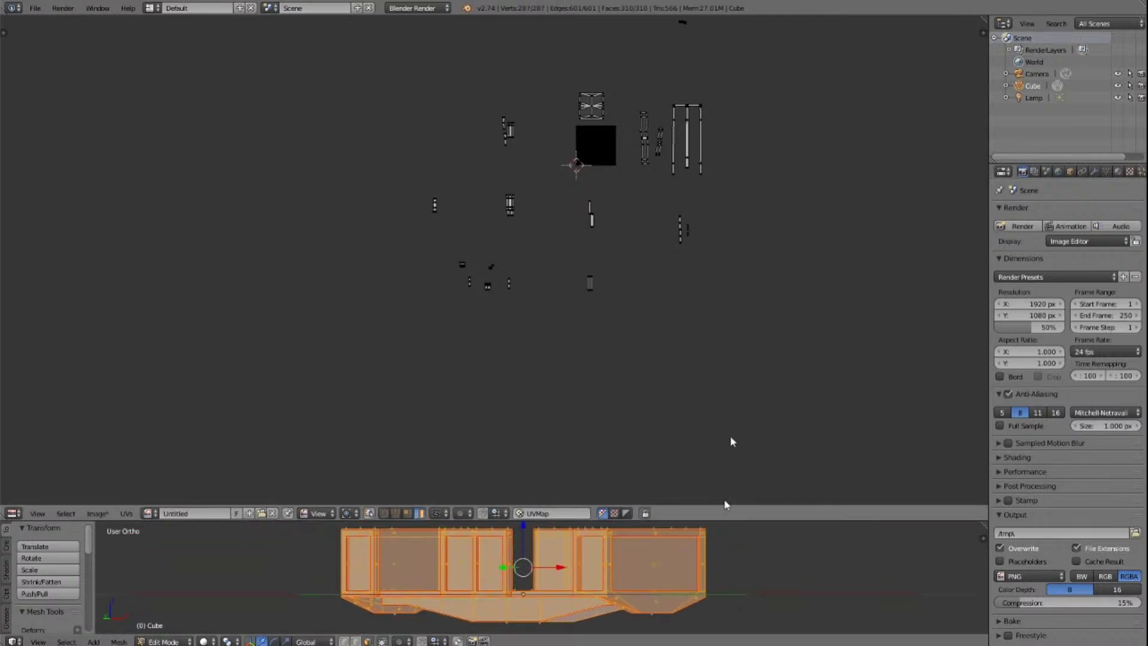
Step: Select only the first of the two adjacent middle panel faces on the long side and move its UV island onto the image square
{"action": "key", "text": "a"}
{"action": "key", "text": "a"}
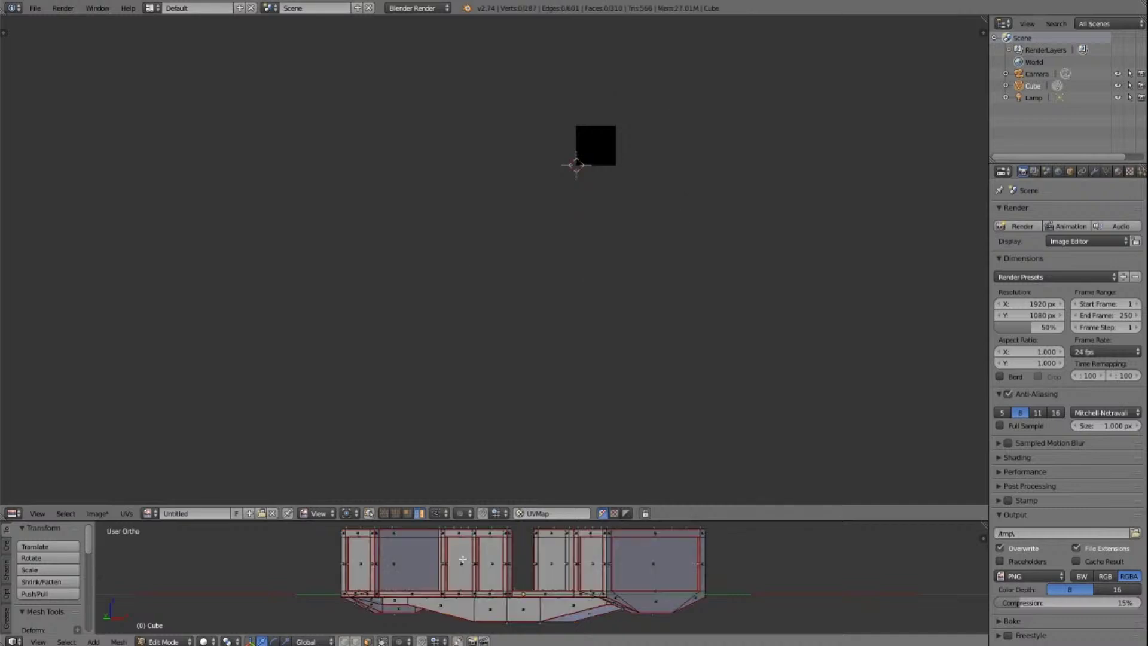
{"action": "right_click", "coordinate": [463, 561]}
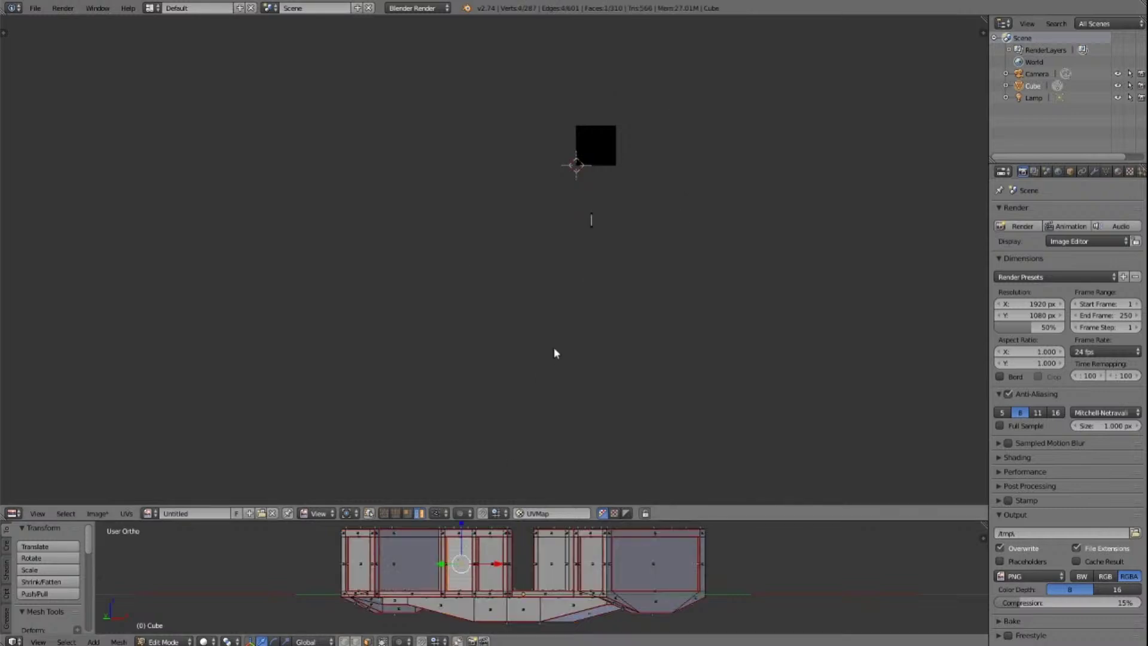
{"action": "scroll", "coordinate": [576, 378], "scroll_direction": "up", "scroll_amount": 1}
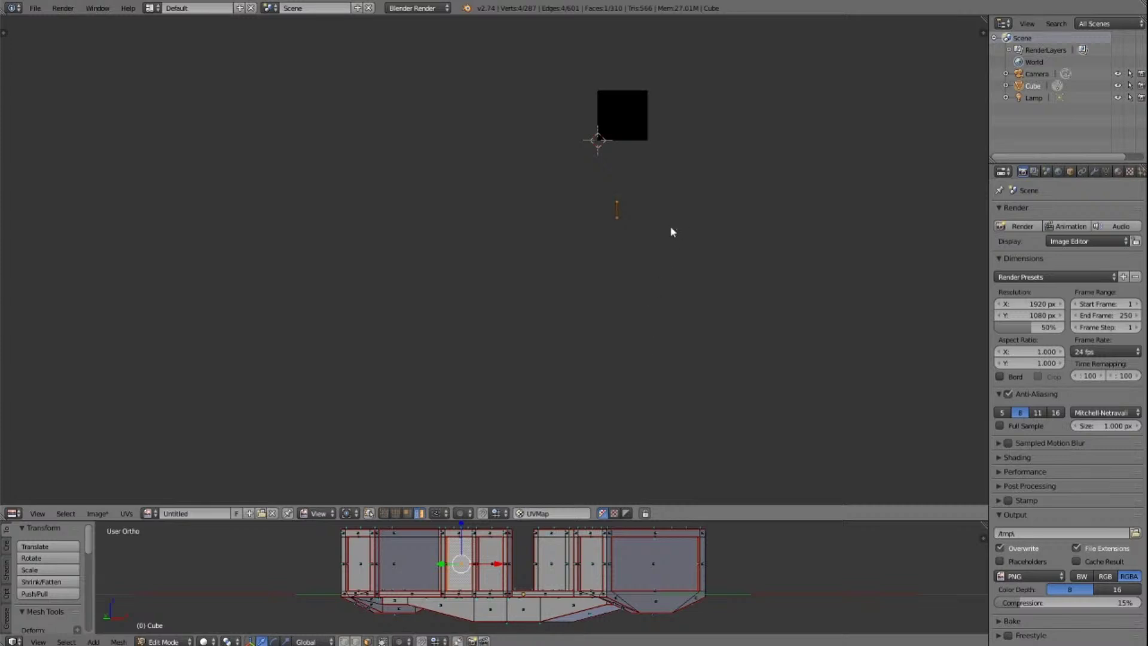
{"action": "key", "text": "KP_Decimal"}
{"action": "scroll", "coordinate": [671, 232], "scroll_direction": "down", "scroll_amount": 5}
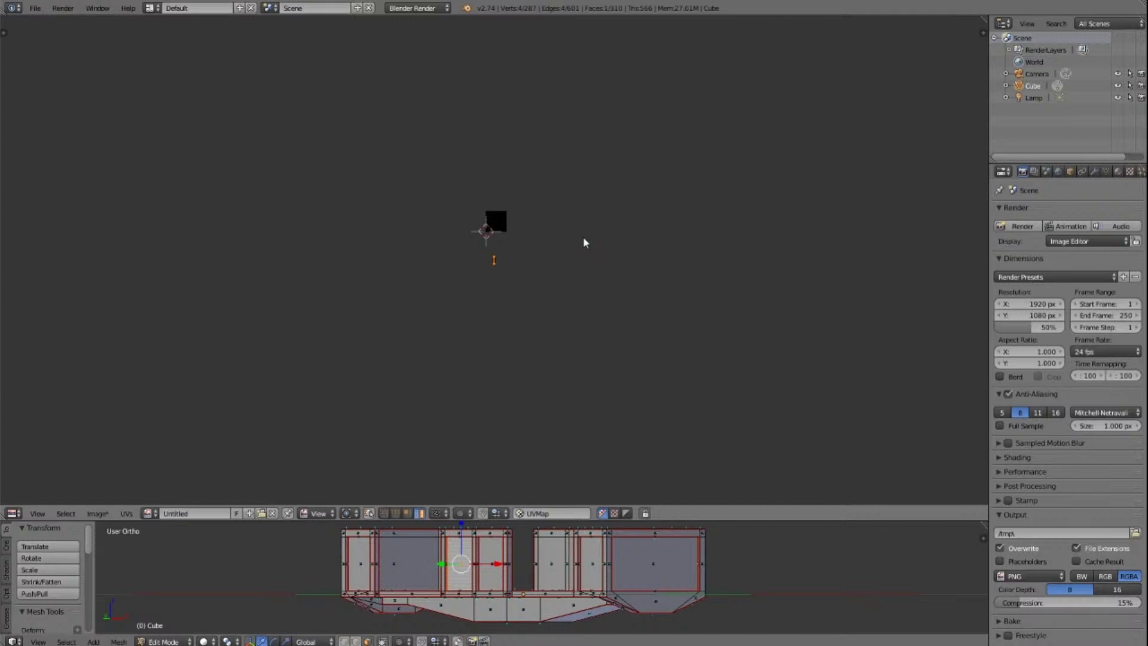
{"action": "key", "text": "g"}
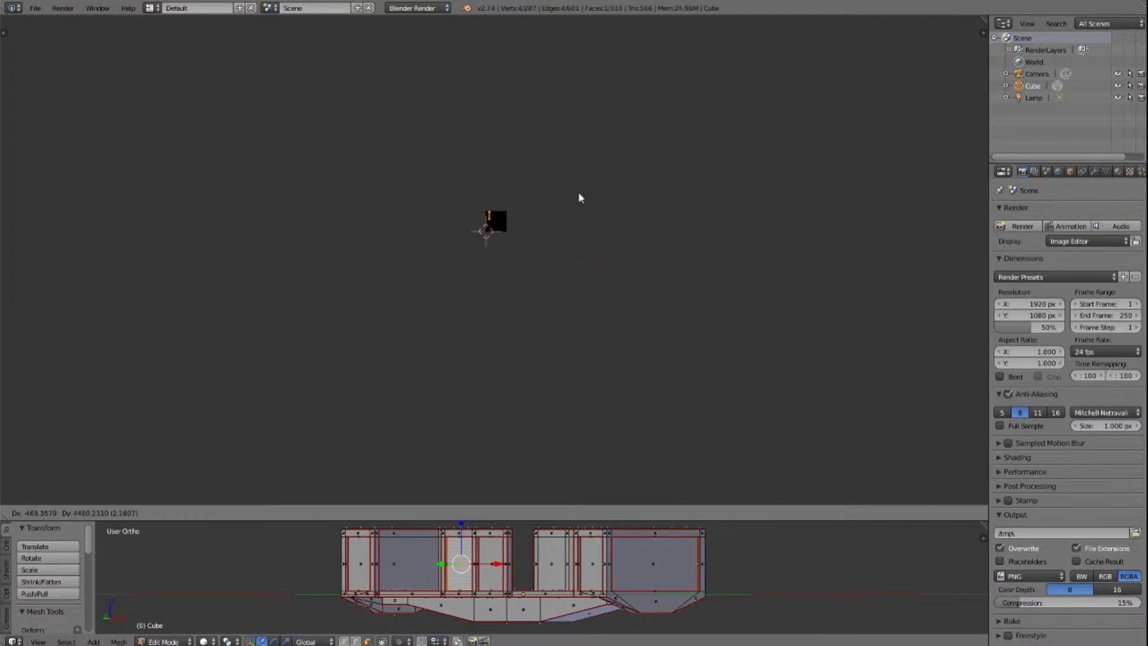
{"action": "left_click", "coordinate": [580, 198]}
Step: Turn on UV and mesh selection sync, and stretch the panel face's thin UV island along X into a roughly square shape
{"action": "scroll", "coordinate": [579, 198], "scroll_direction": "up", "scroll_amount": 10}
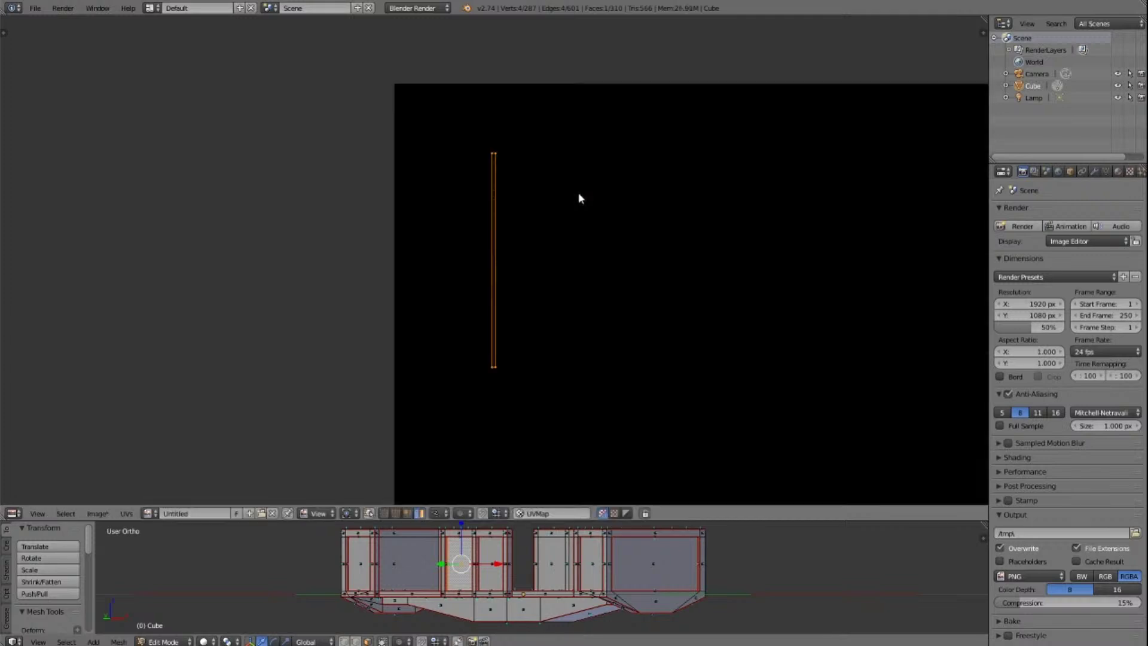
{"action": "scroll", "coordinate": [577, 227], "scroll_direction": "down", "scroll_amount": 6}
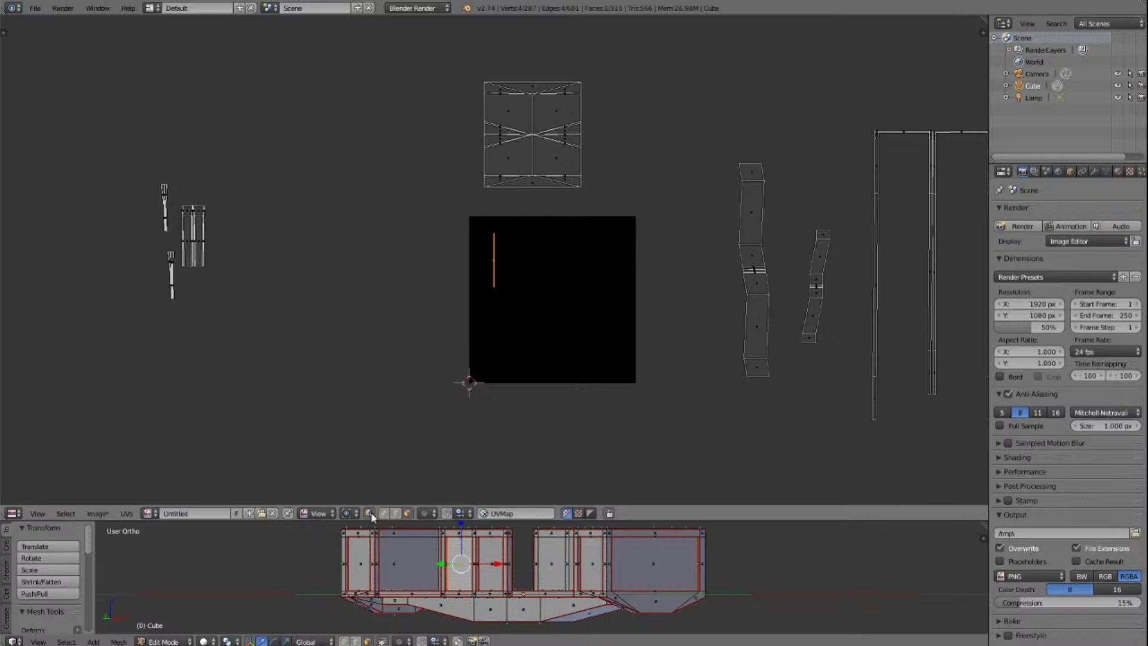
{"action": "scroll", "coordinate": [552, 393], "scroll_direction": "down", "scroll_amount": 5}
{"action": "scroll", "coordinate": [550, 392], "scroll_direction": "up", "scroll_amount": 9}
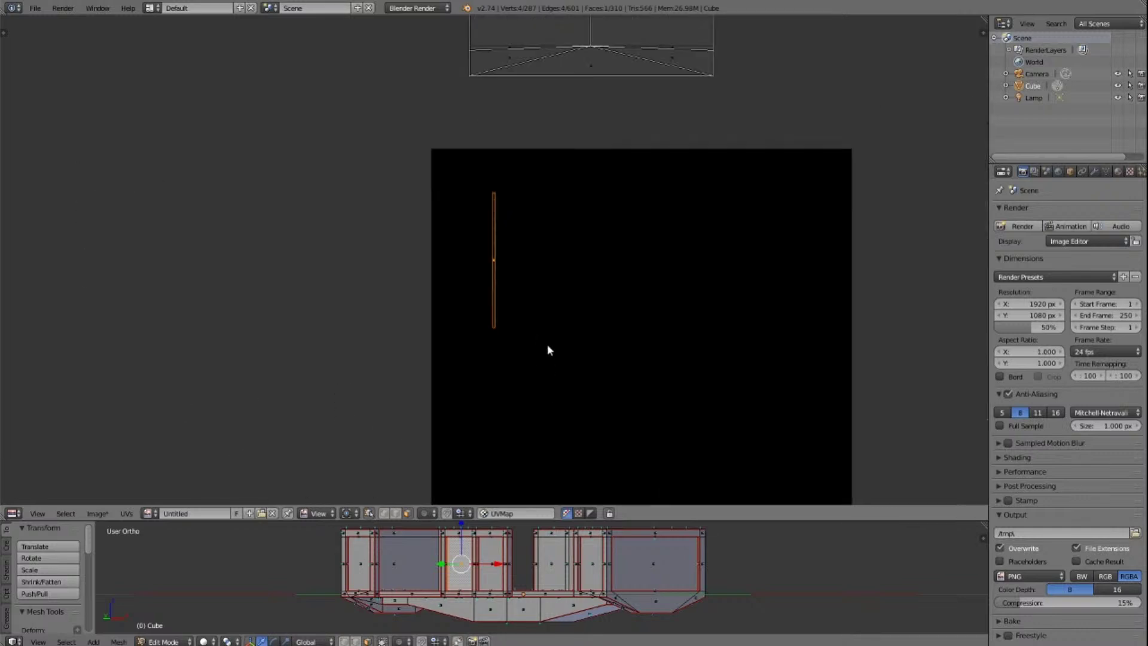
{"action": "key", "text": "s"}
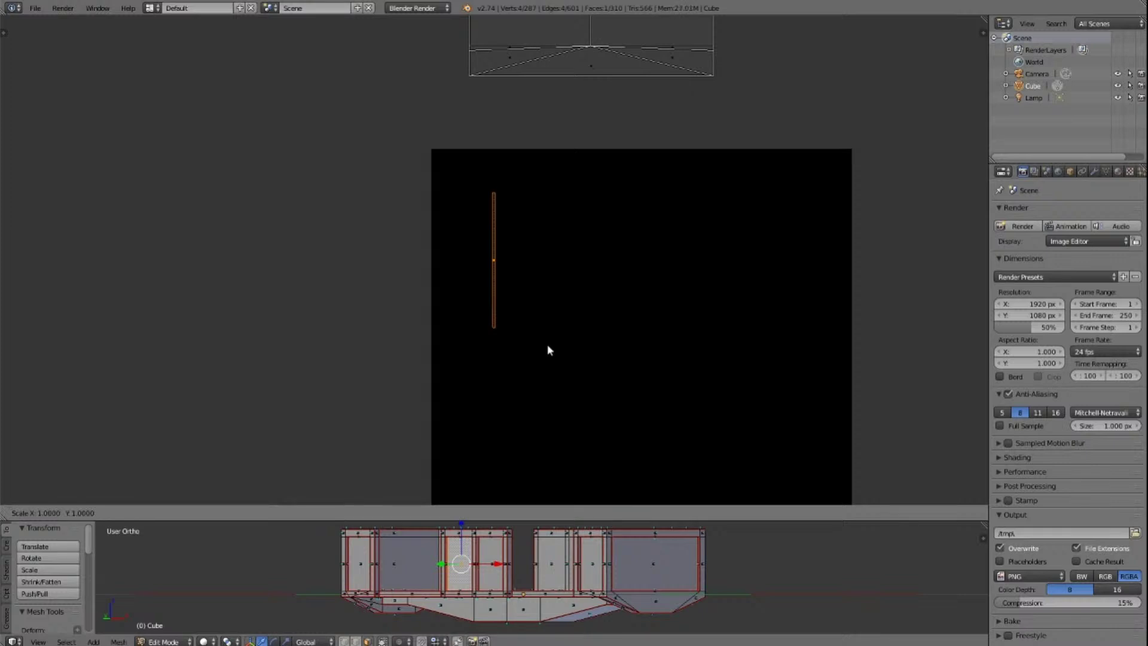
{"action": "key", "text": "x"}
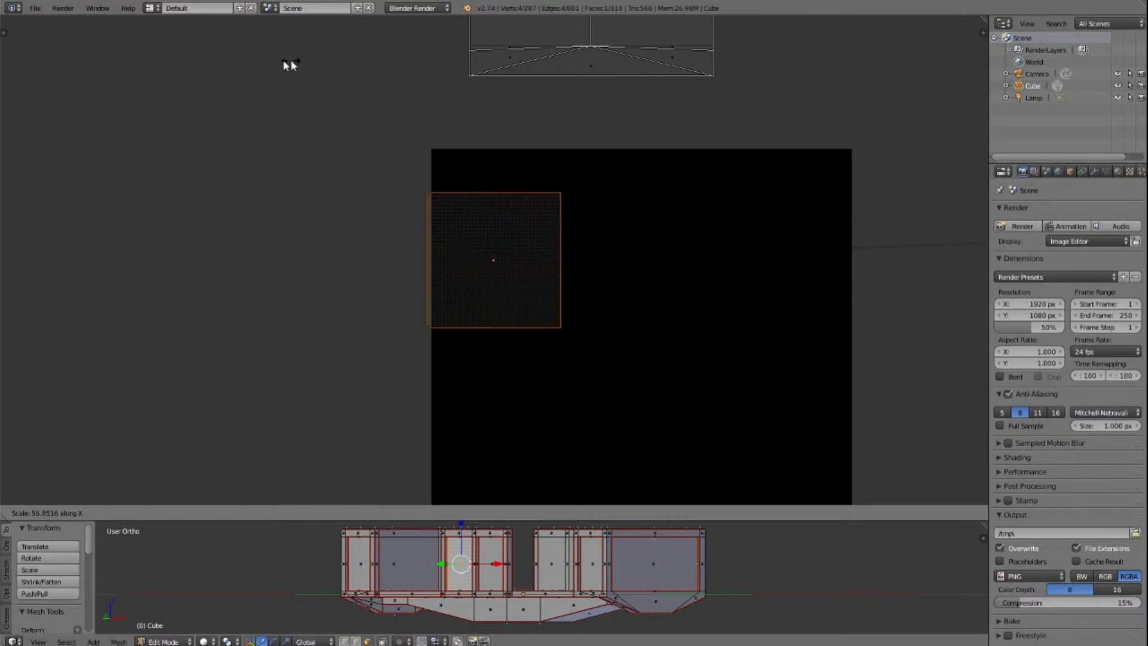
{"action": "left_click", "coordinate": [426, 55]}
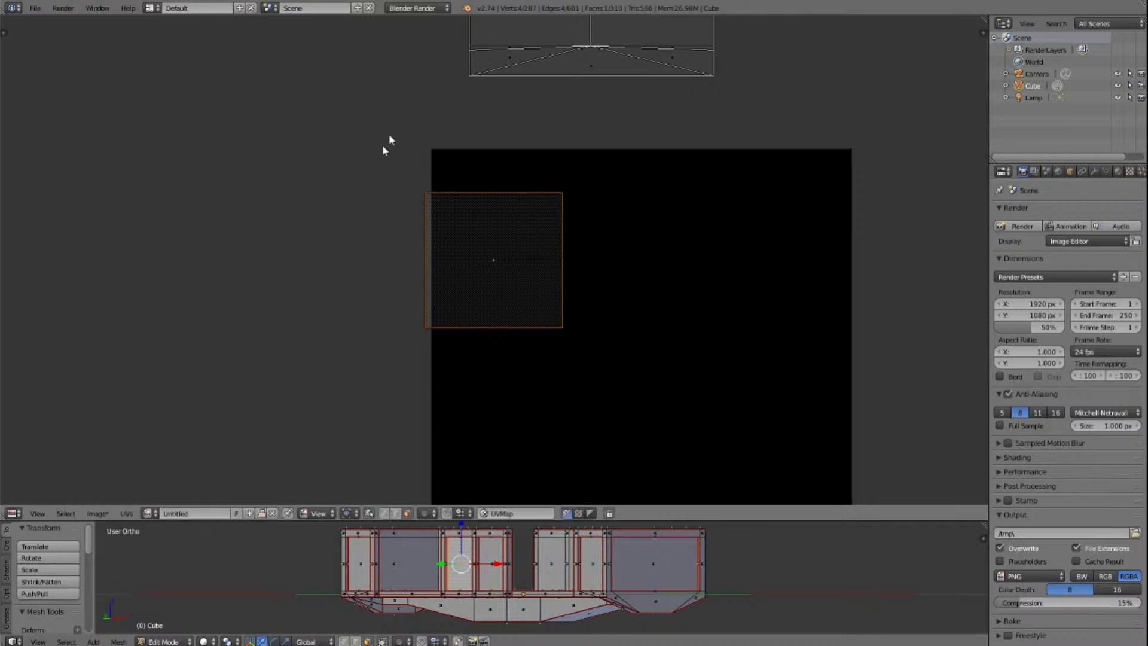
Step: Move the widened panel island into the image square's upper-left corner
{"action": "key", "text": "g"}
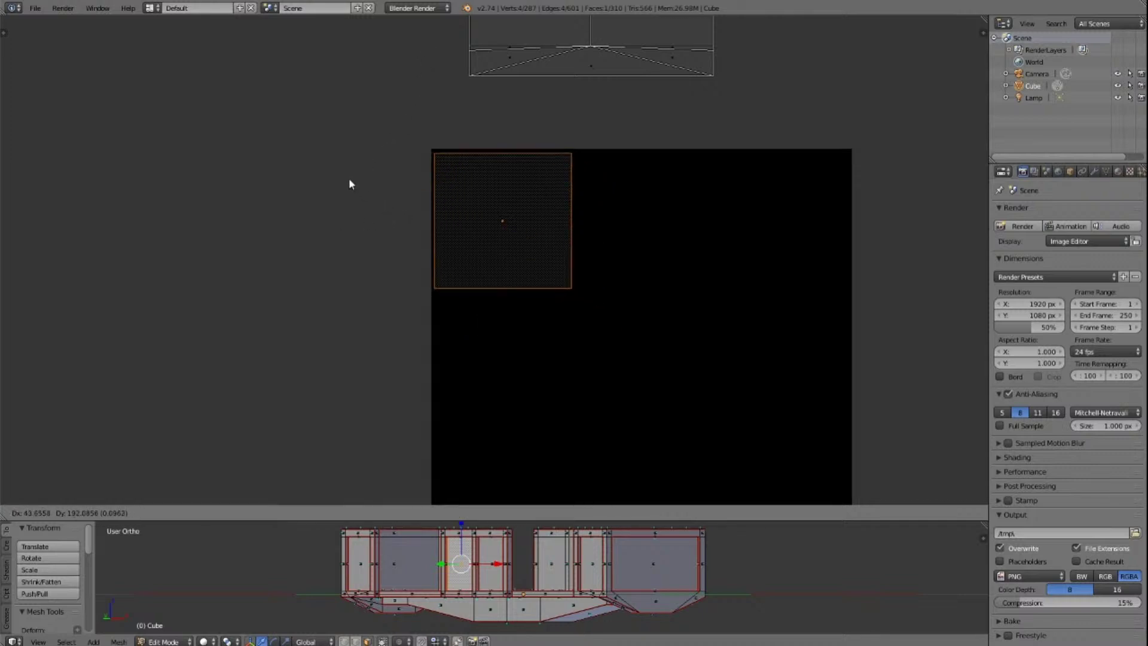
{"action": "left_click", "coordinate": [350, 182]}
{"action": "scroll", "coordinate": [362, 191], "scroll_direction": "down", "scroll_amount": 4}
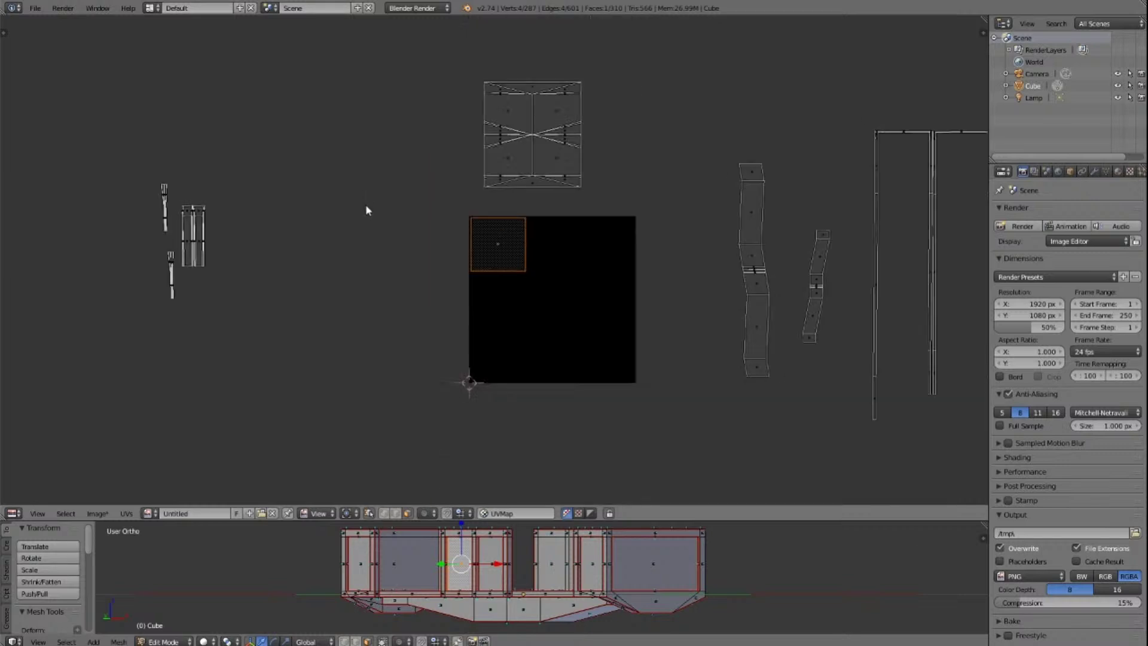
Step: Select the second of the two adjacent middle panel faces on the model's long side
{"action": "scroll", "coordinate": [561, 245], "scroll_direction": "up", "scroll_amount": 7}
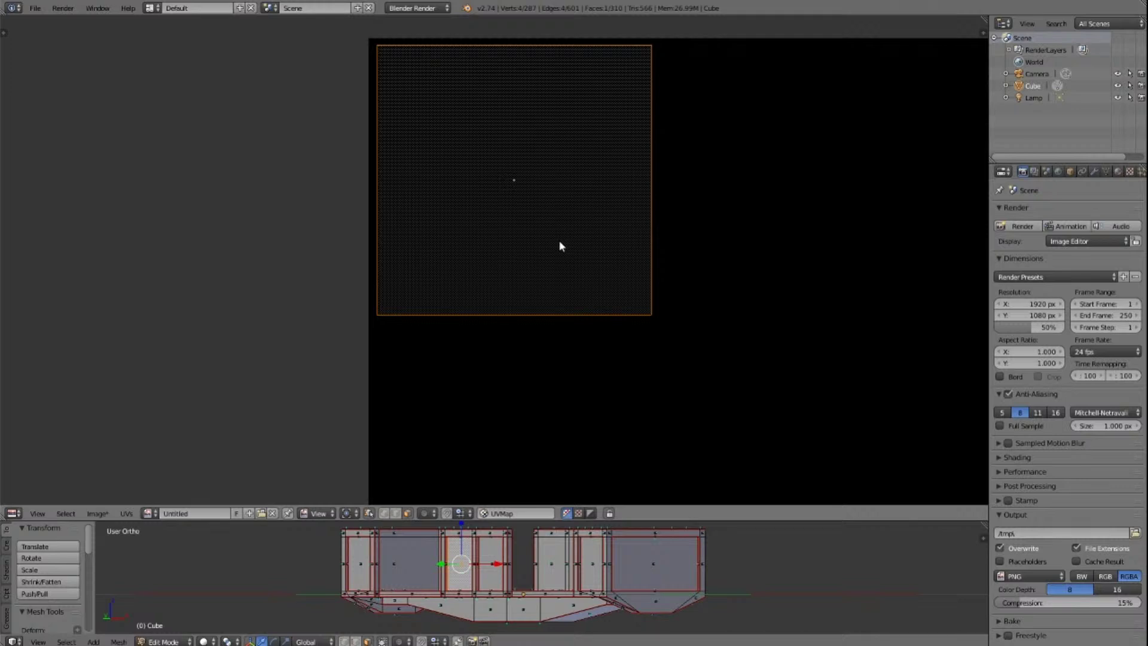
{"action": "right_click", "coordinate": [497, 565]}
{"action": "scroll", "coordinate": [497, 565], "scroll_direction": "up", "scroll_amount": 4}
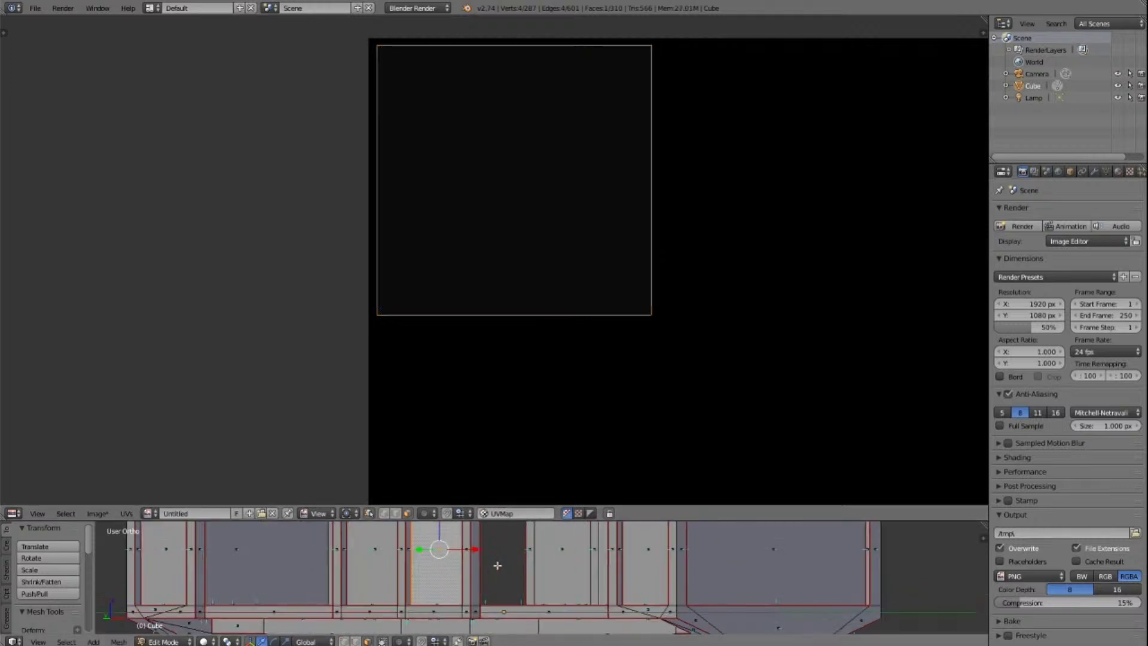
{"action": "scroll", "coordinate": [497, 565], "scroll_direction": "down", "scroll_amount": 3}
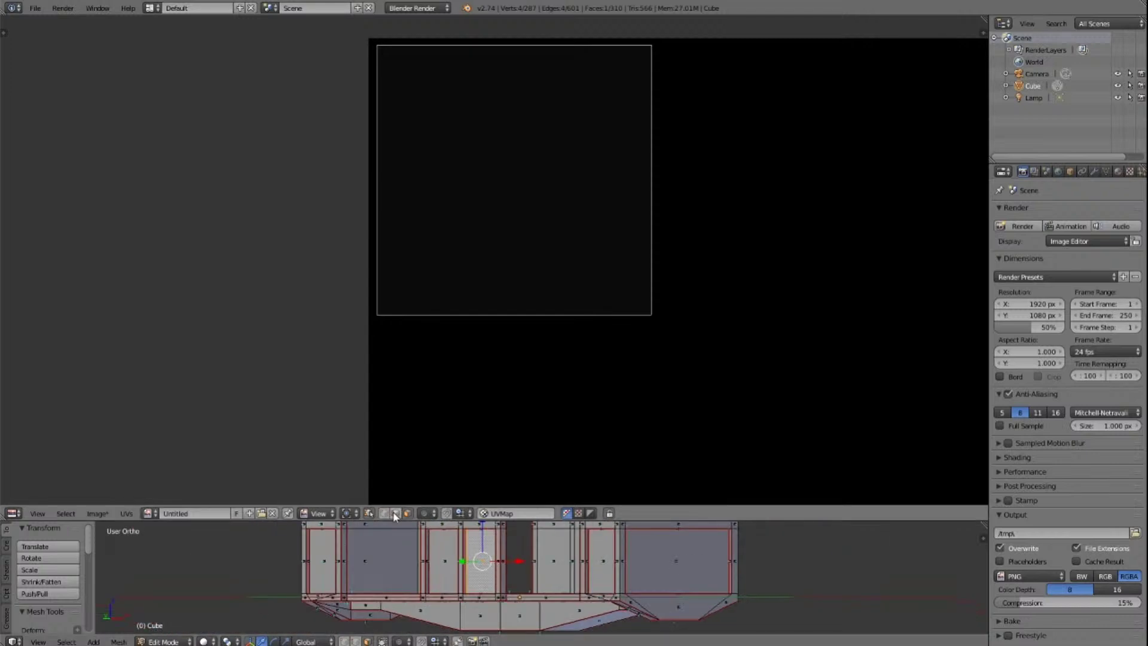
Step: Enlarge the model view, turn the model to a tilted angle, and check the top edges of both middle panels one at a time using edge selection
{"action": "left_click", "coordinate": [395, 514]}
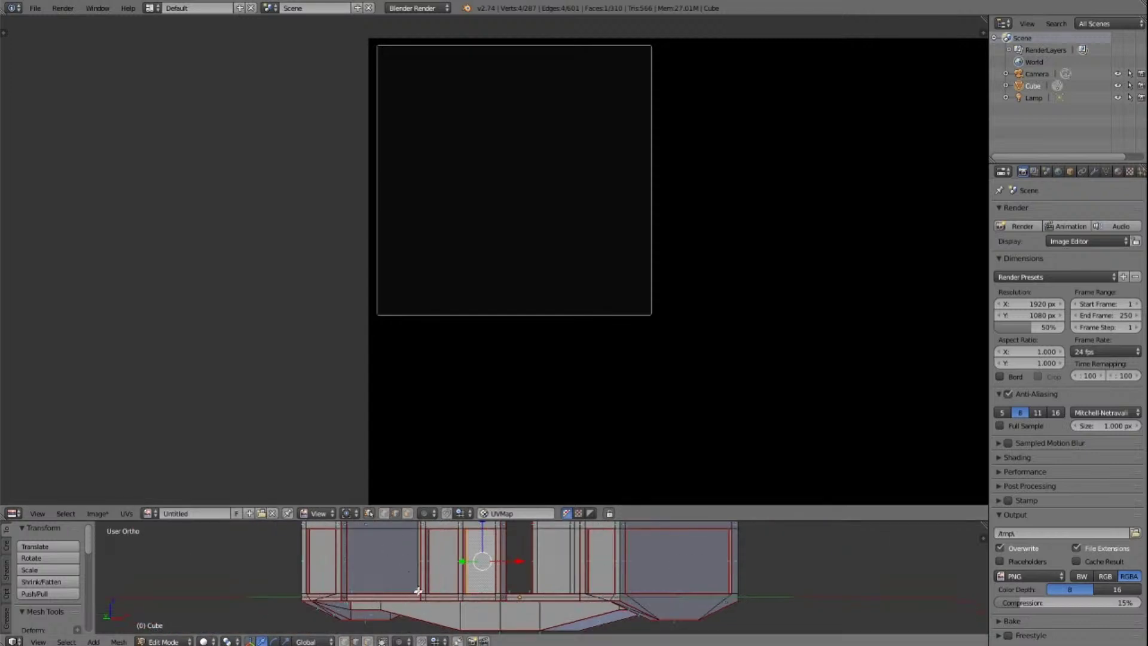
{"action": "scroll", "coordinate": [432, 580], "scroll_direction": "up", "scroll_amount": 4, "text": "shift"}
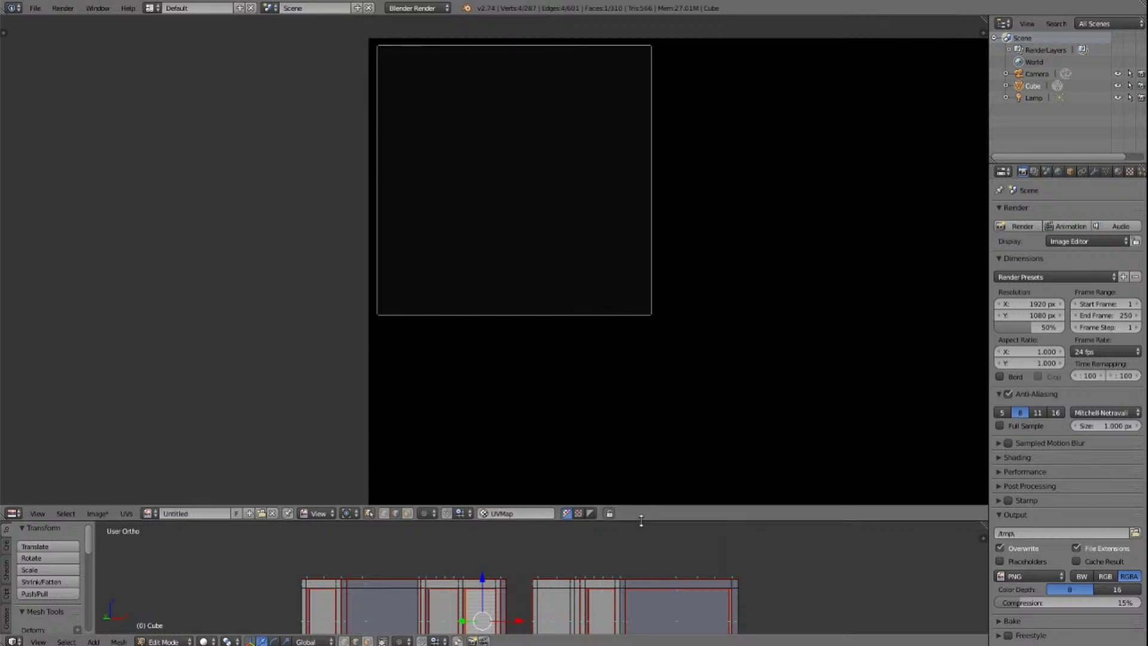
{"action": "left_click_drag", "start_coordinate": [642, 522], "coordinate": [687, 275]}
{"action": "scroll", "coordinate": [374, 576], "scroll_direction": "up", "scroll_amount": 3}
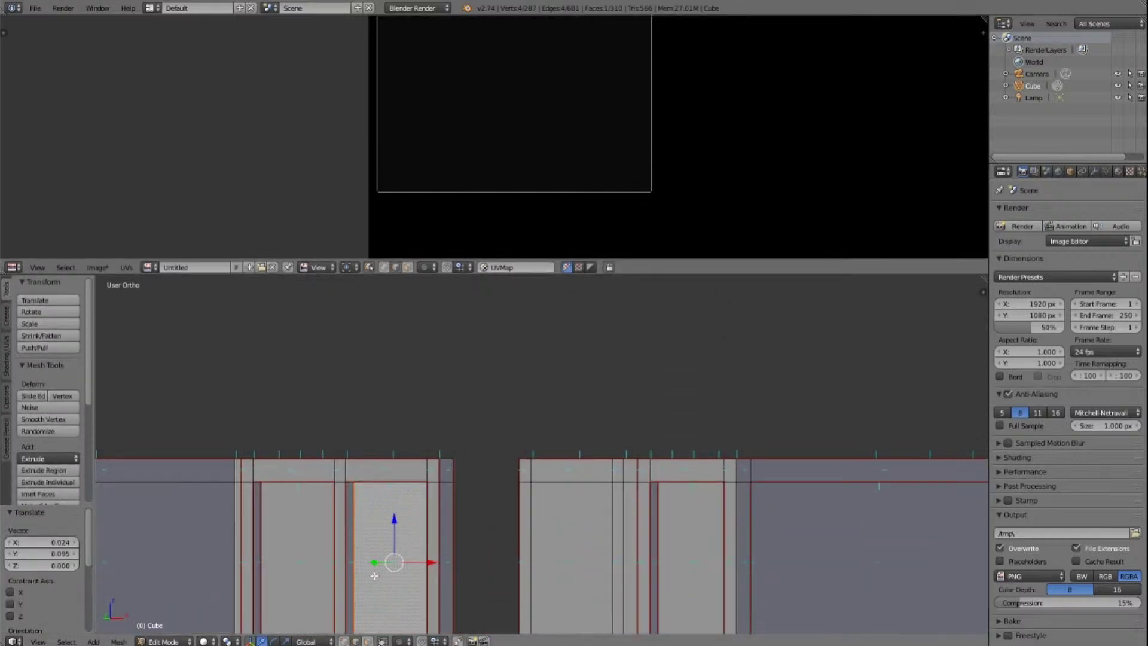
{"action": "key", "text": "KP_2"}
{"action": "key", "text": "KP_2"}
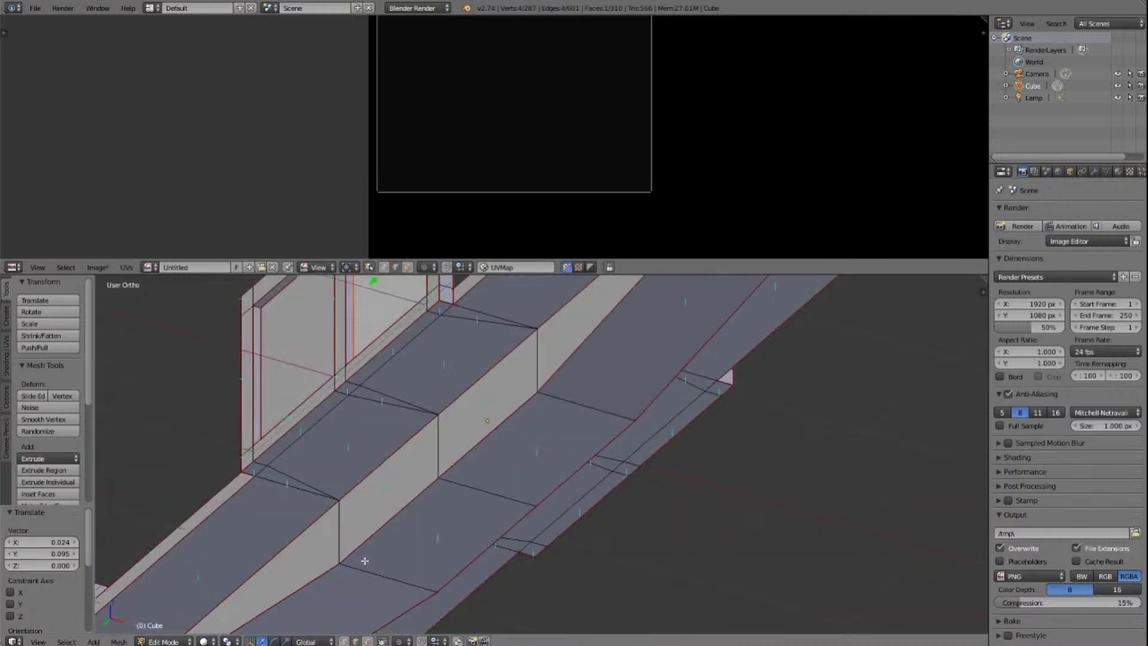
{"action": "right_click", "coordinate": [289, 286]}
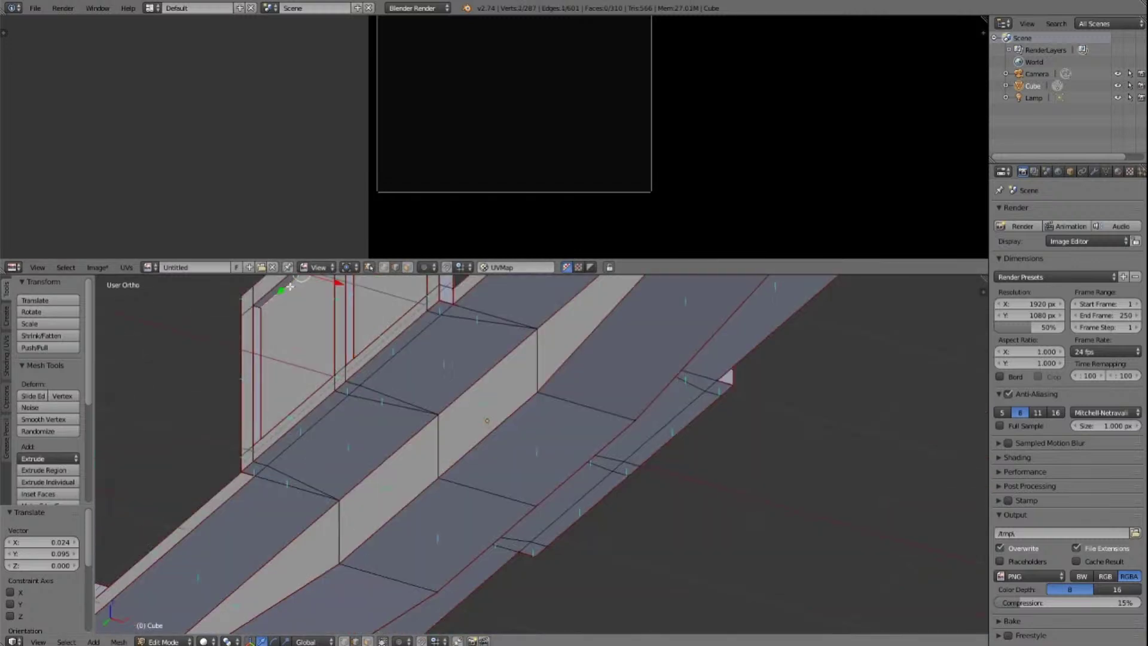
{"action": "scroll", "coordinate": [641, 153], "scroll_direction": "down", "scroll_amount": 6}
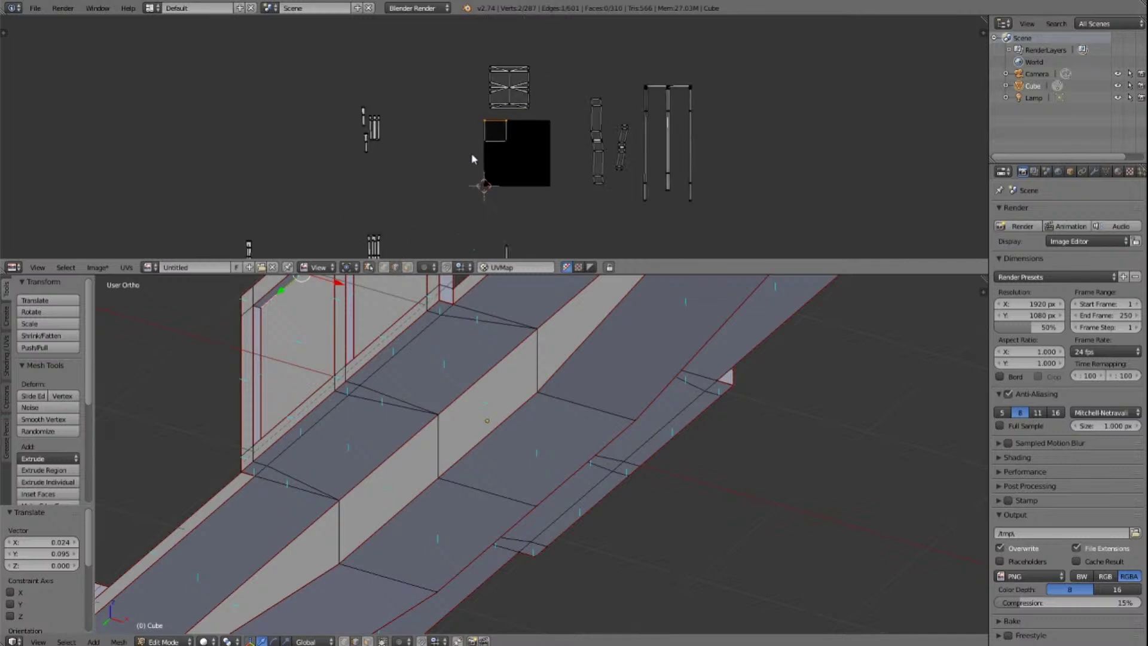
{"action": "scroll", "coordinate": [397, 289], "scroll_direction": "down", "scroll_amount": 2}
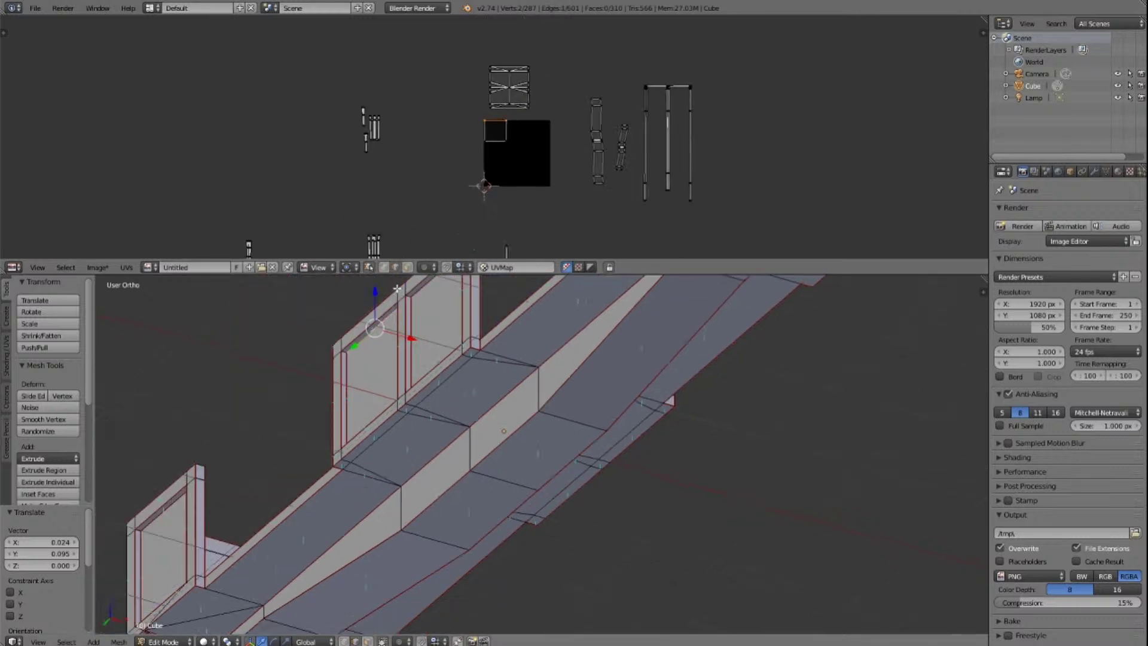
{"action": "right_click", "coordinate": [426, 288]}
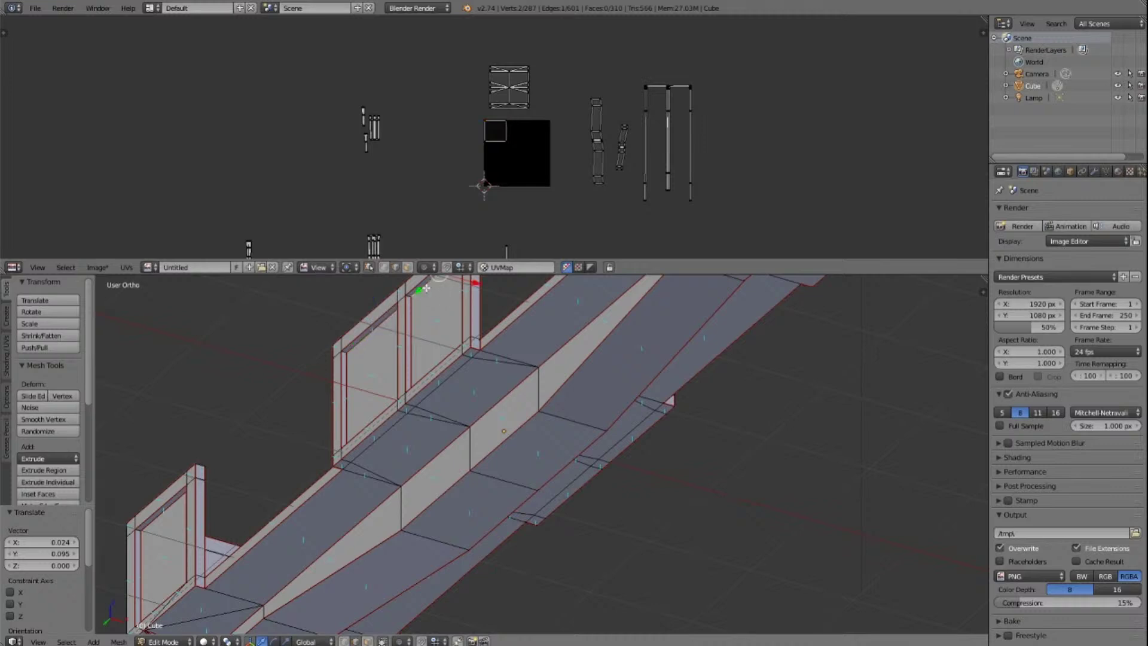
Step: Enlarge the UV editor and examine the whole layout to locate the UV island belonging to the second middle panel
{"action": "scroll", "coordinate": [601, 201], "scroll_direction": "down", "scroll_amount": 5}
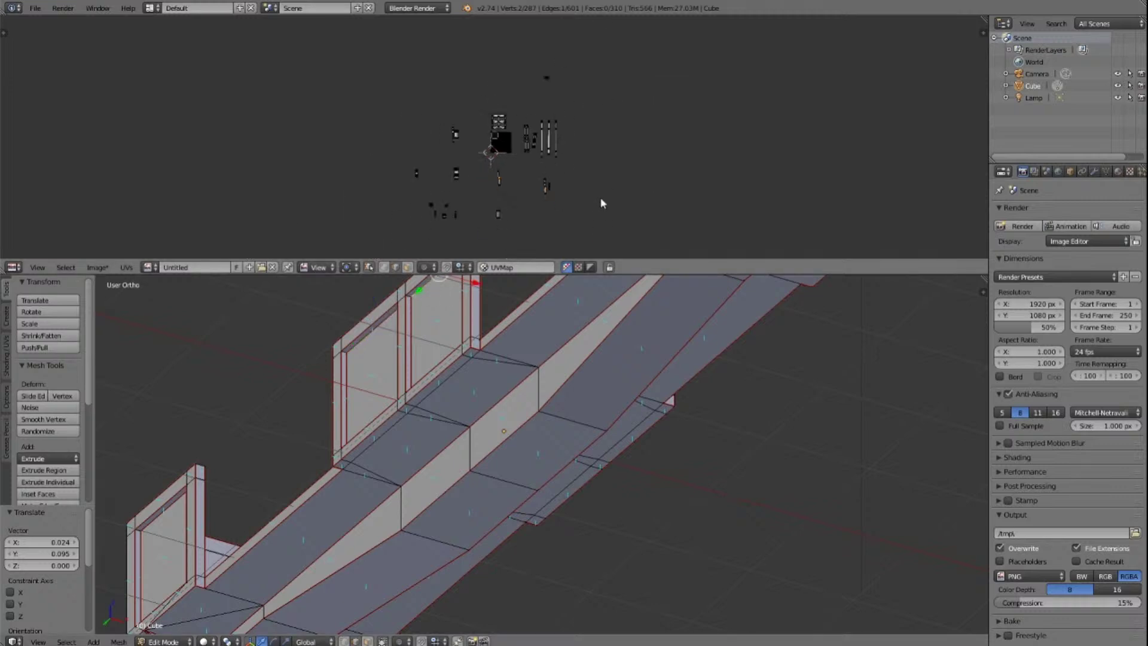
{"action": "scroll", "coordinate": [602, 202], "scroll_direction": "up", "scroll_amount": 7}
{"action": "scroll", "coordinate": [602, 203], "scroll_direction": "down", "scroll_amount": 5}
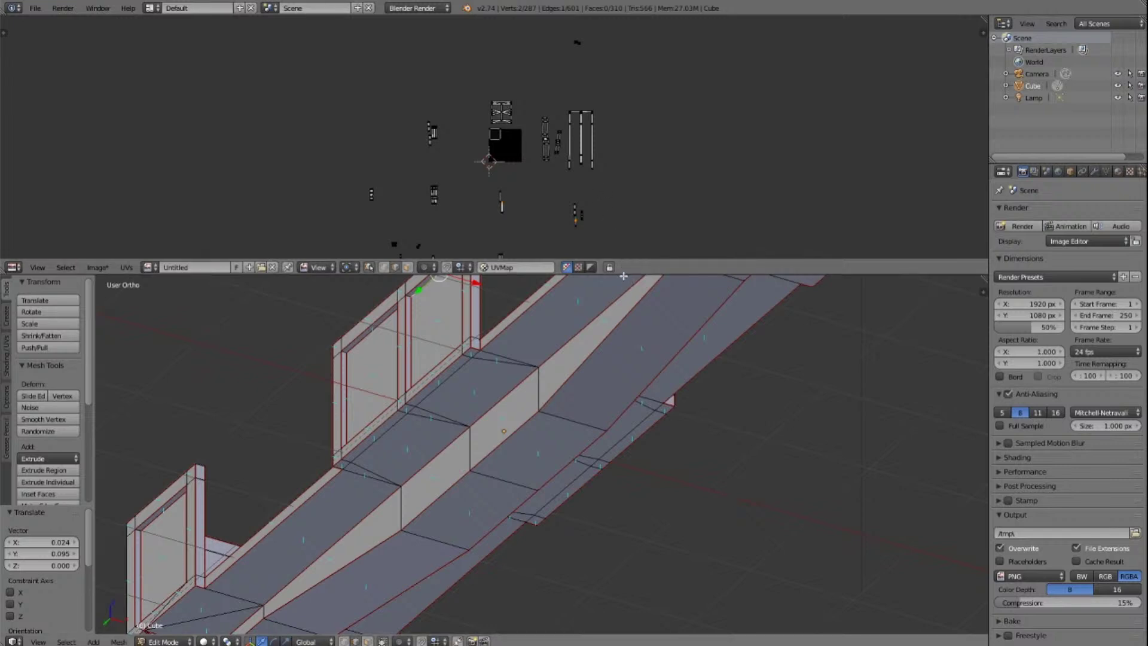
{"action": "left_click_drag", "start_coordinate": [622, 274], "coordinate": [544, 507]}
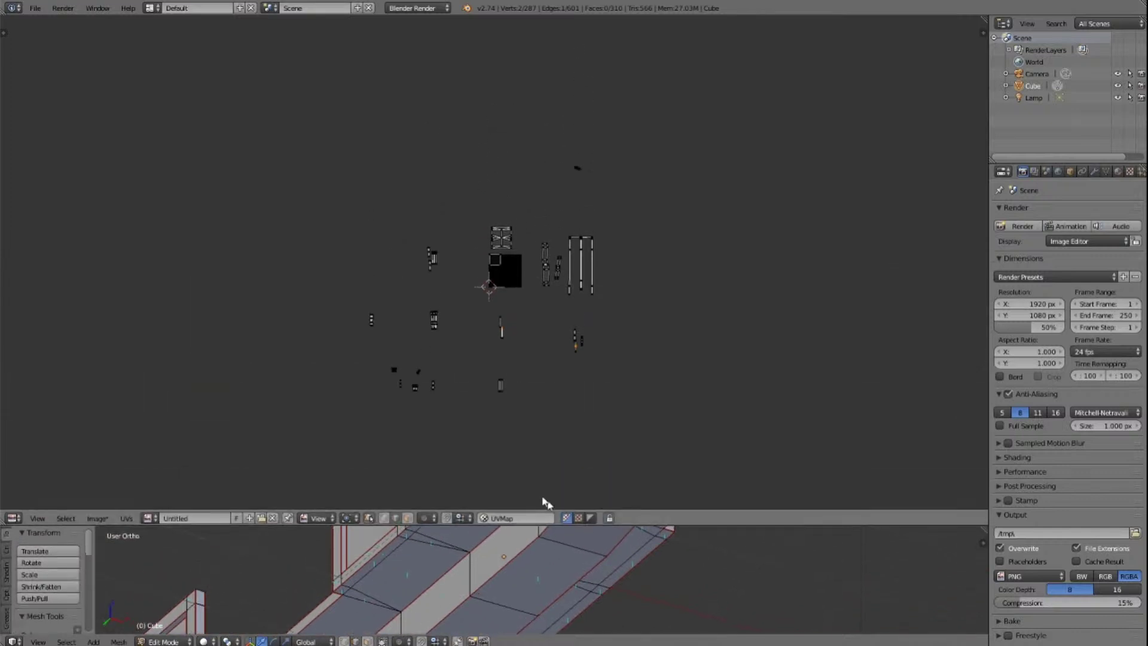
{"action": "scroll", "coordinate": [538, 478], "scroll_direction": "up", "scroll_amount": 7}
{"action": "scroll", "coordinate": [538, 476], "scroll_direction": "down", "scroll_amount": 1}
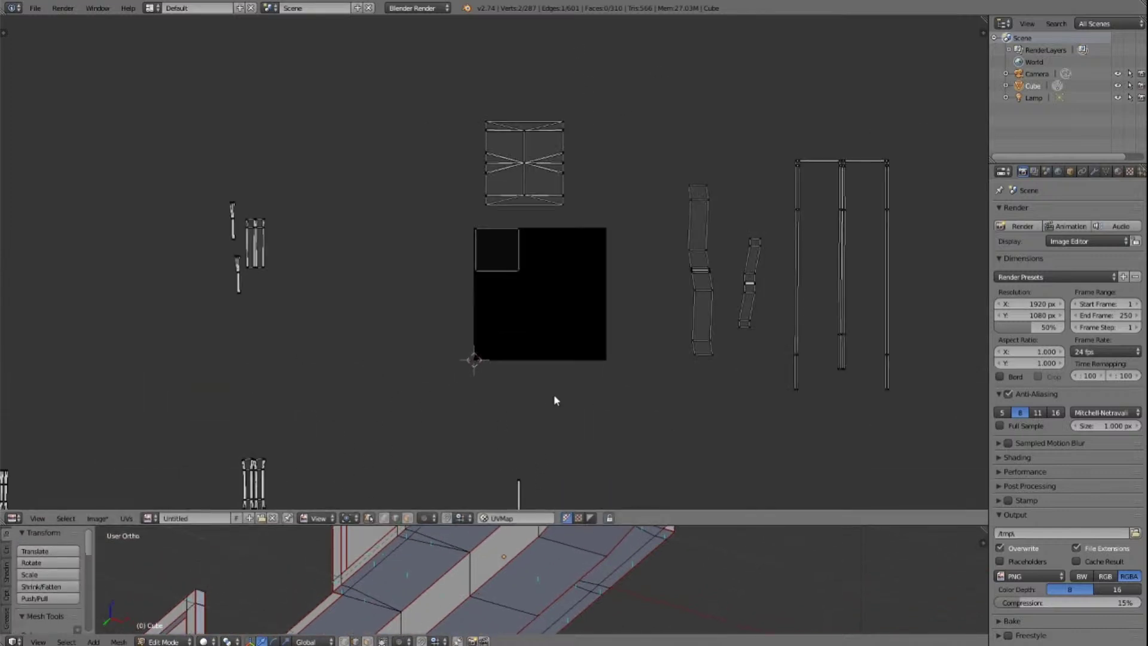
{"action": "scroll", "coordinate": [553, 395], "scroll_direction": "down", "scroll_amount": 3}
{"action": "scroll", "coordinate": [555, 399], "scroll_direction": "down", "scroll_amount": 4}
{"action": "scroll", "coordinate": [555, 400], "scroll_direction": "up", "scroll_amount": 3}
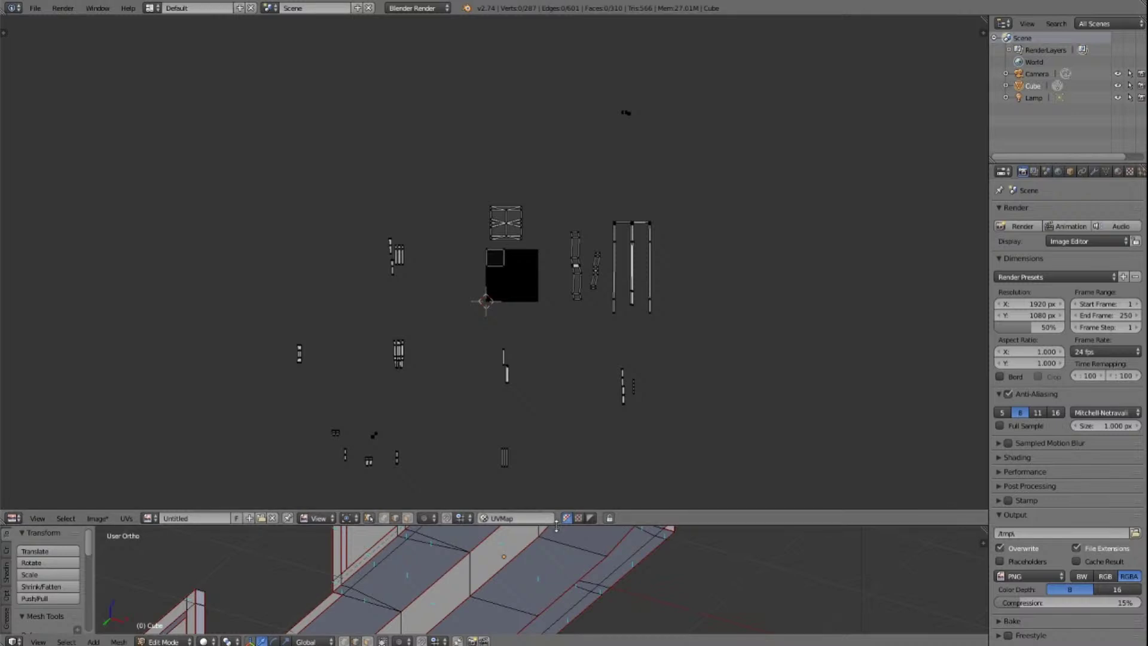
Step: Give the model view more room, reselect the second middle panel as a face, and frame its UV island
{"action": "left_click_drag", "start_coordinate": [556, 525], "coordinate": [556, 448]}
{"action": "key", "text": "a"}
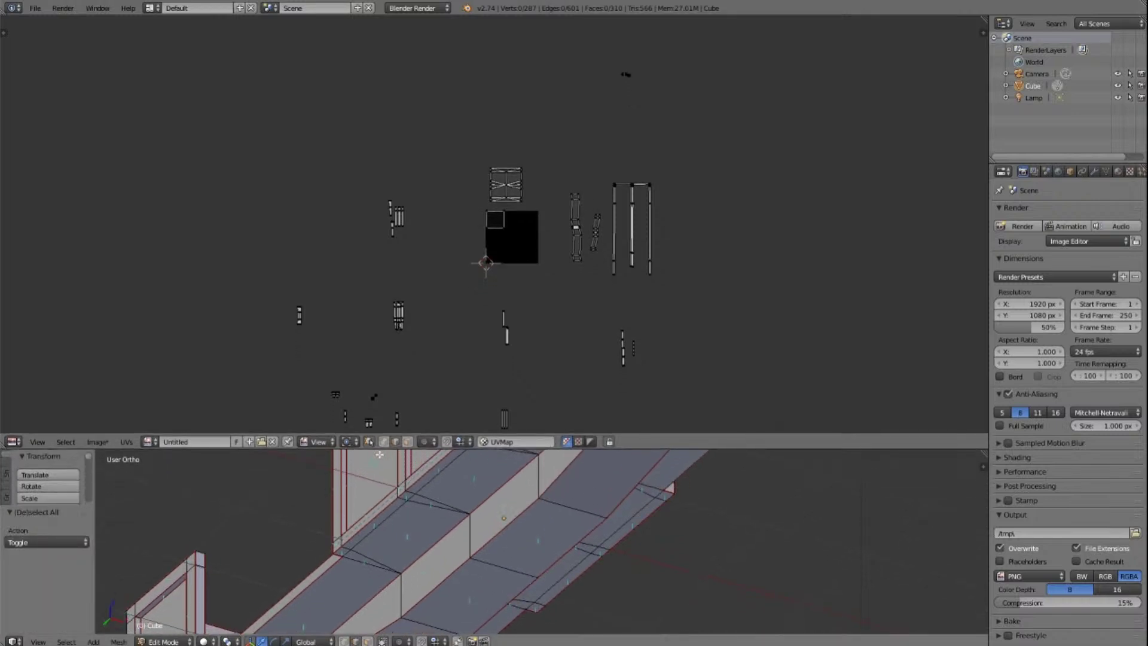
{"action": "right_click", "coordinate": [422, 456]}
{"action": "key", "text": "a"}
{"action": "right_click", "coordinate": [423, 458]}
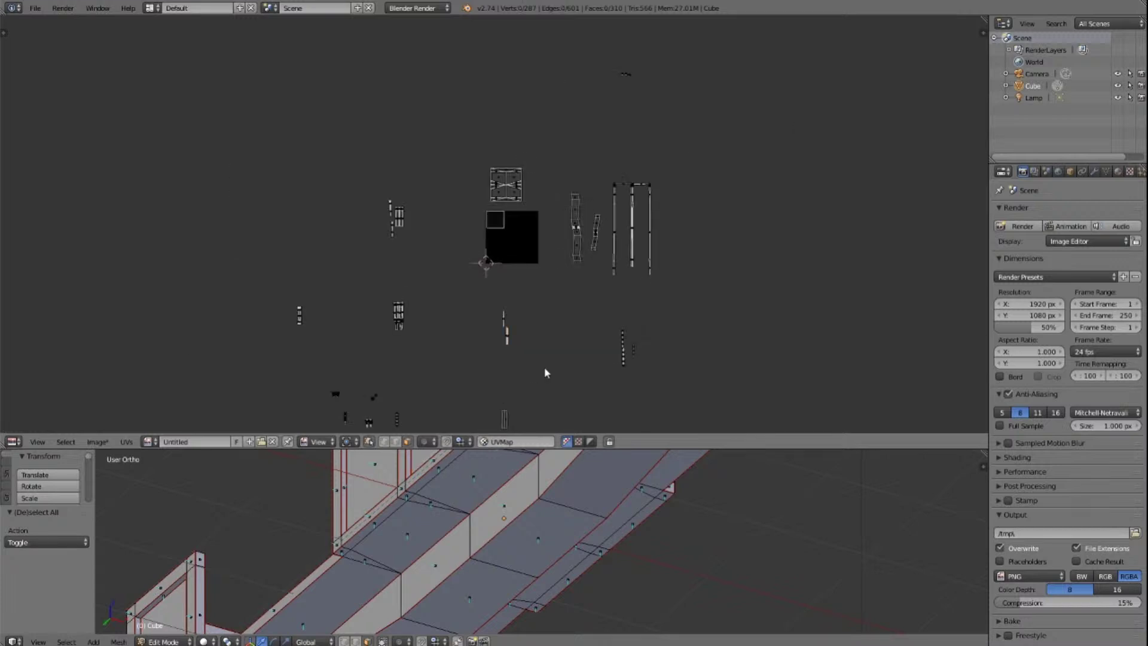
{"action": "key", "text": "a"}
{"action": "key", "text": "ctrl+z"}
{"action": "key", "text": "KP_Decimal"}
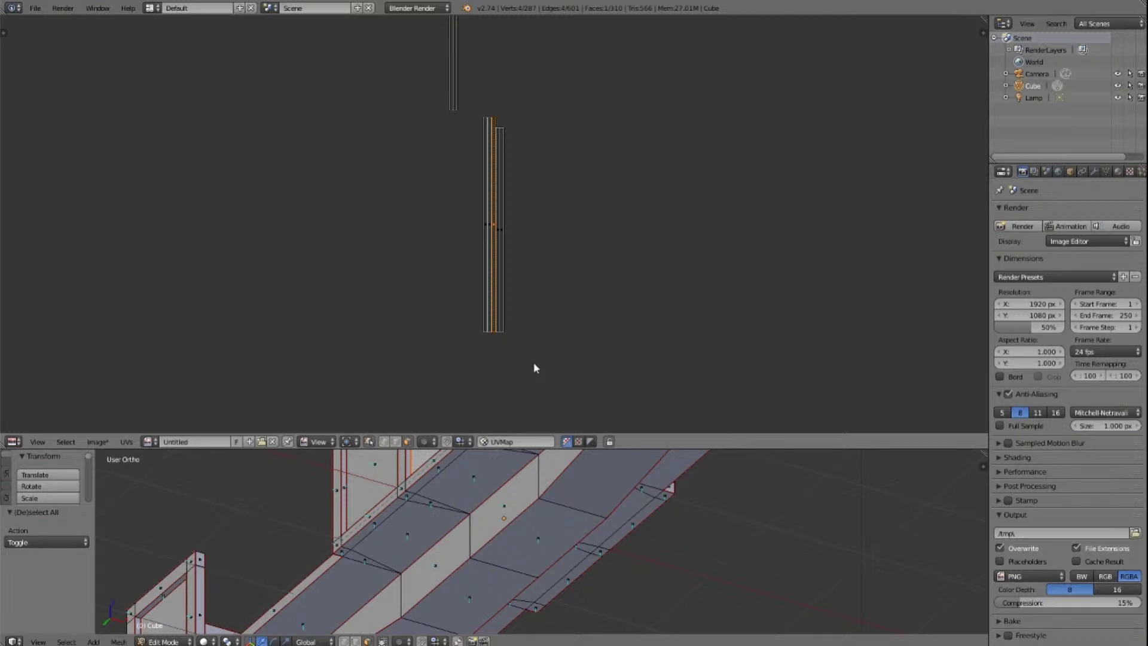
Step: Move the second panel's thin UV island onto the image square, beside the first panel's widened island
{"action": "scroll", "coordinate": [535, 368], "scroll_direction": "up", "scroll_amount": 2}
{"action": "scroll", "coordinate": [550, 379], "scroll_direction": "down", "scroll_amount": 10}
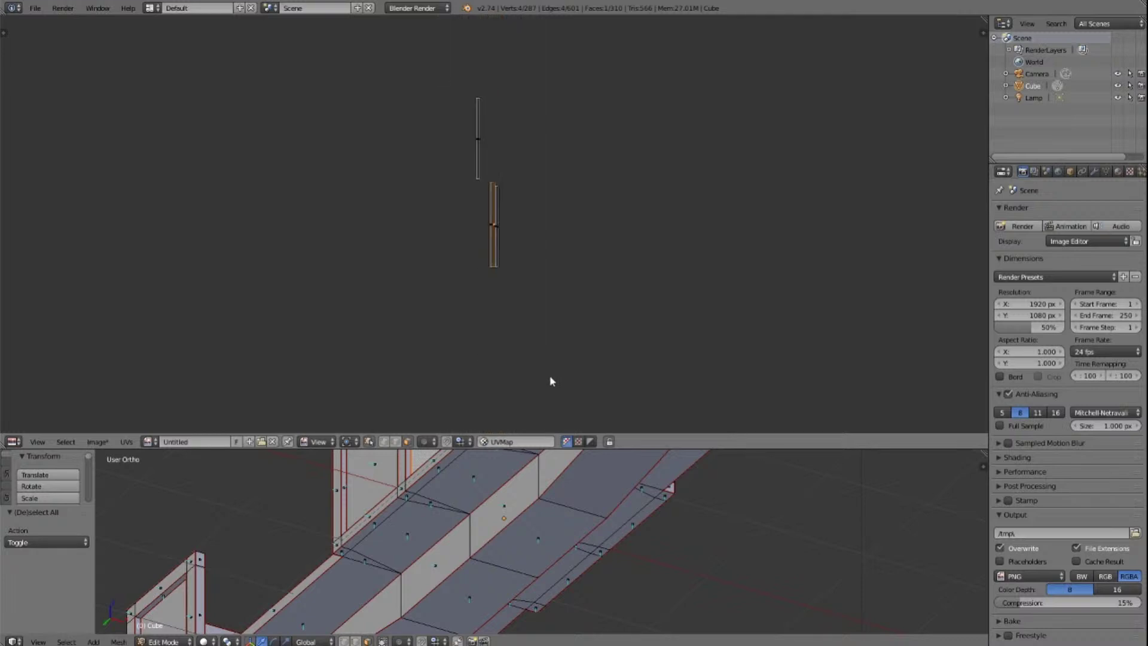
{"action": "scroll", "coordinate": [672, 263], "scroll_direction": "down", "scroll_amount": 2}
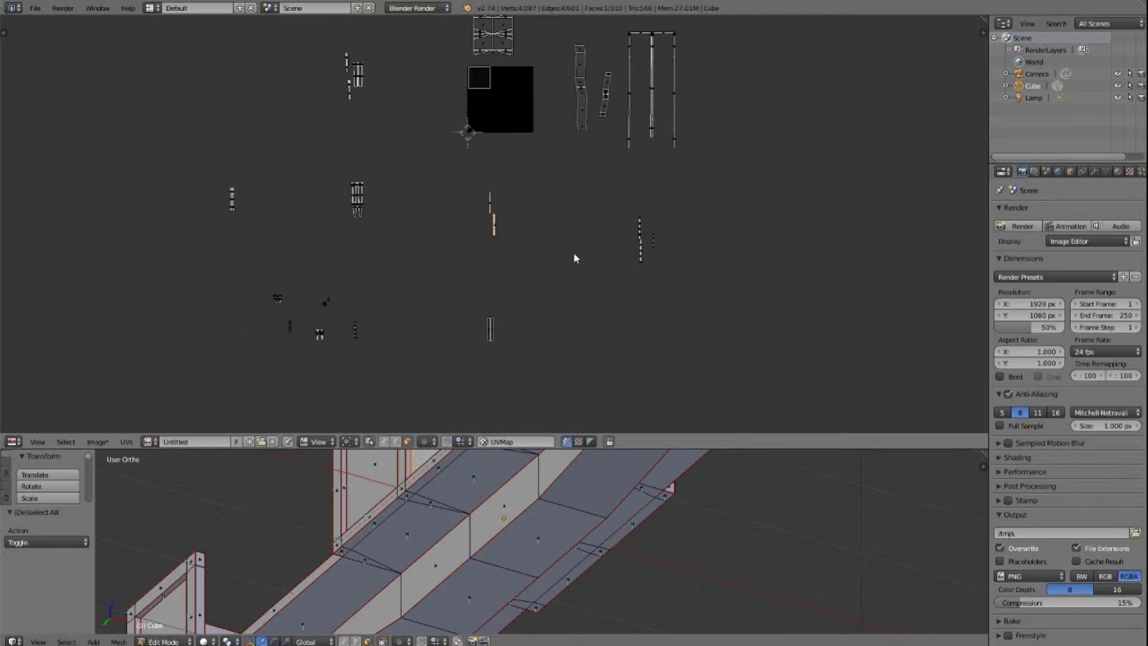
{"action": "key", "text": "g"}
{"action": "left_click", "coordinate": [582, 118]}
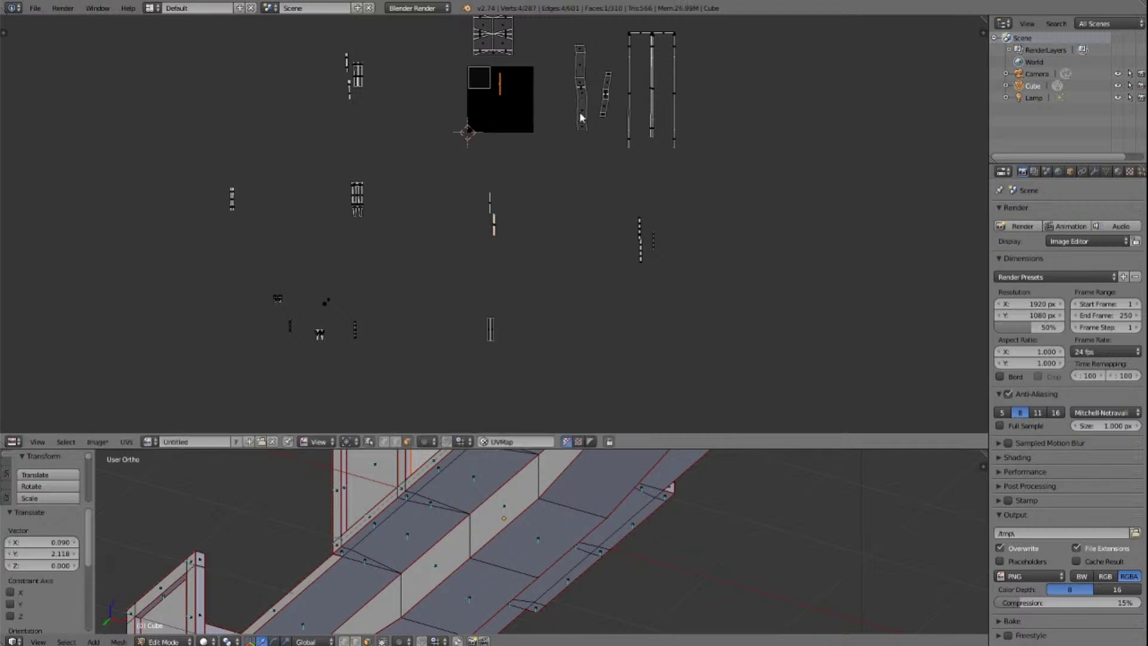
{"action": "key", "text": "KP_Decimal"}
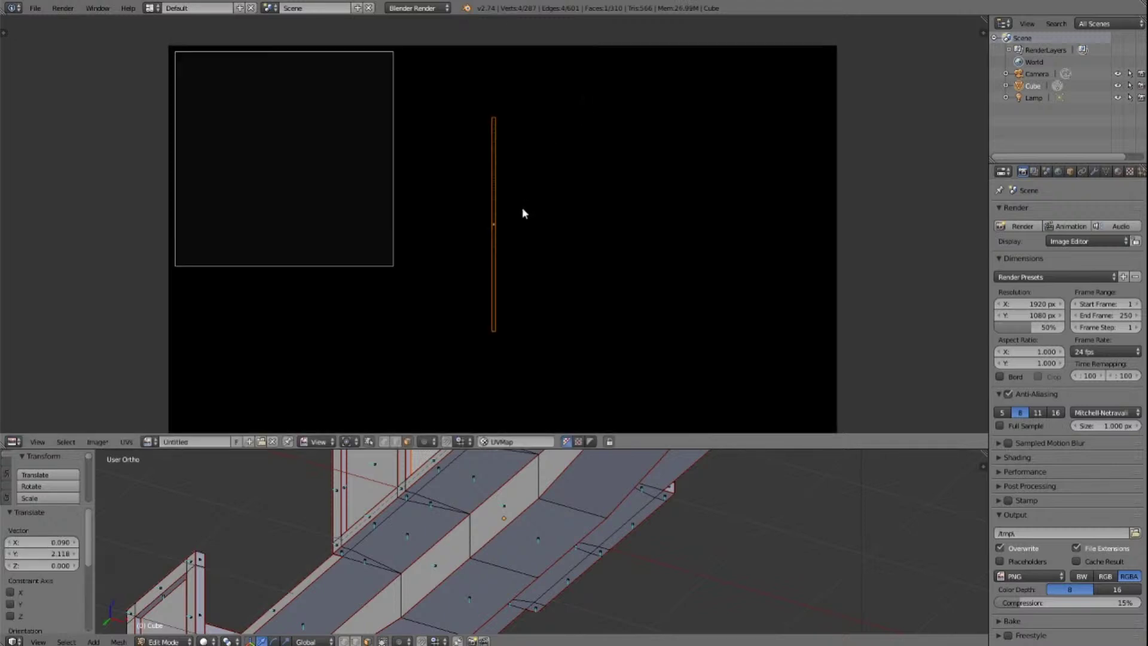
{"action": "scroll", "coordinate": [523, 214], "scroll_direction": "down", "scroll_amount": 4}
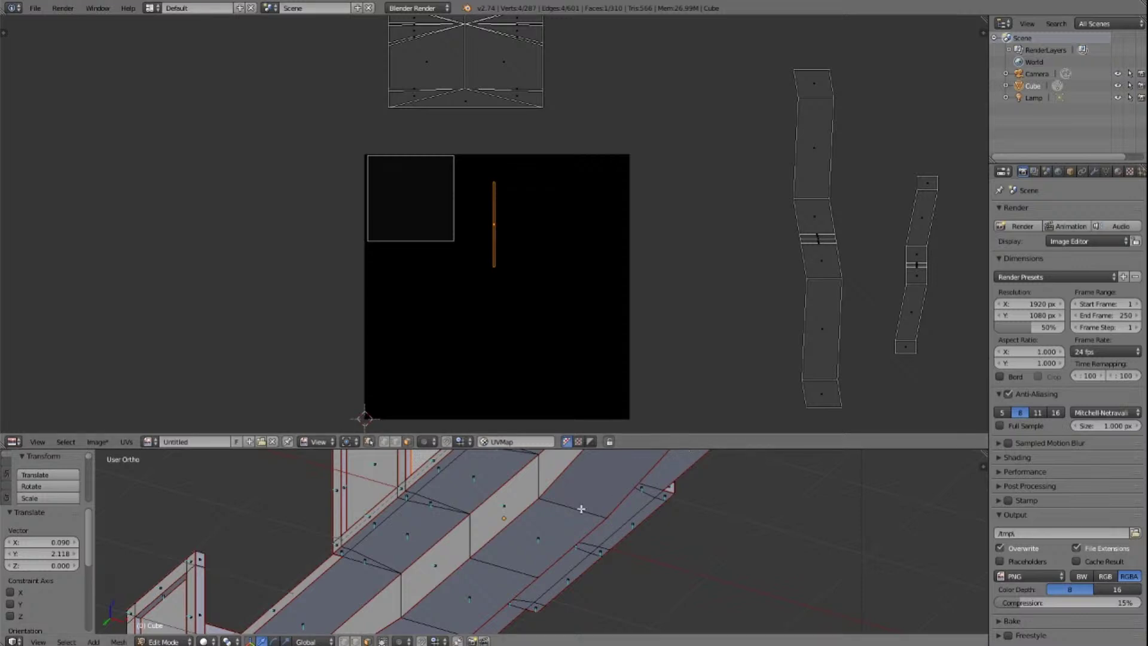
Step: Frame the second panel in the model view and compare its top edge with the first panel's top edge, returning to face selection
{"action": "key", "text": "KP_Decimal"}
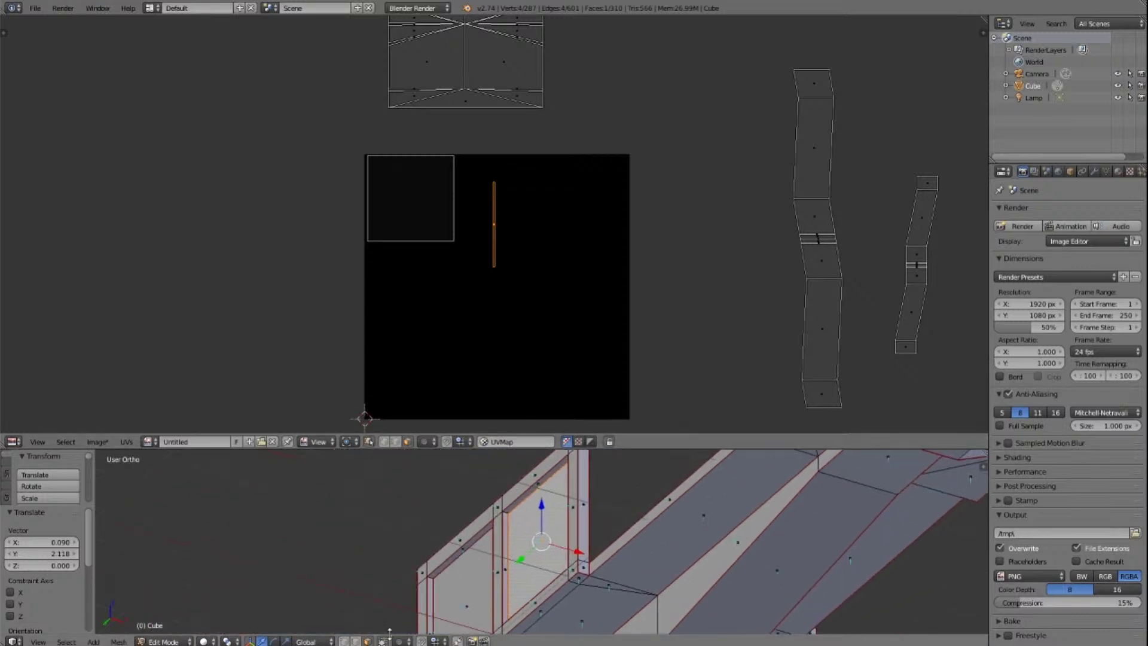
{"action": "left_click", "coordinate": [356, 641]}
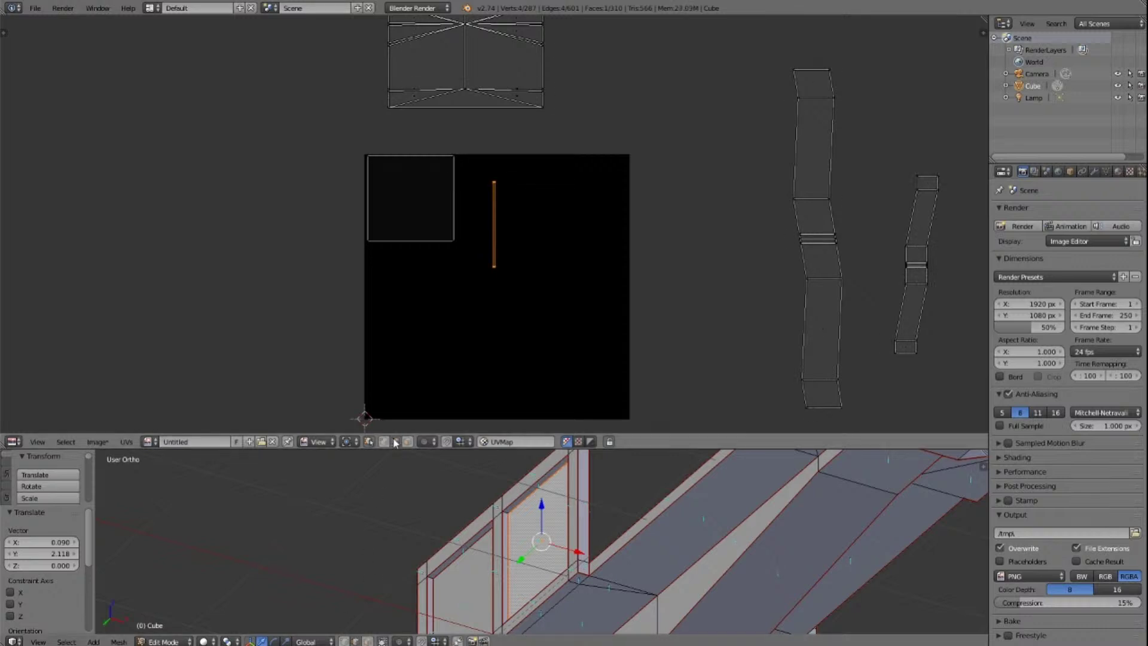
{"action": "right_click", "coordinate": [459, 551]}
{"action": "right_click", "coordinate": [533, 498]}
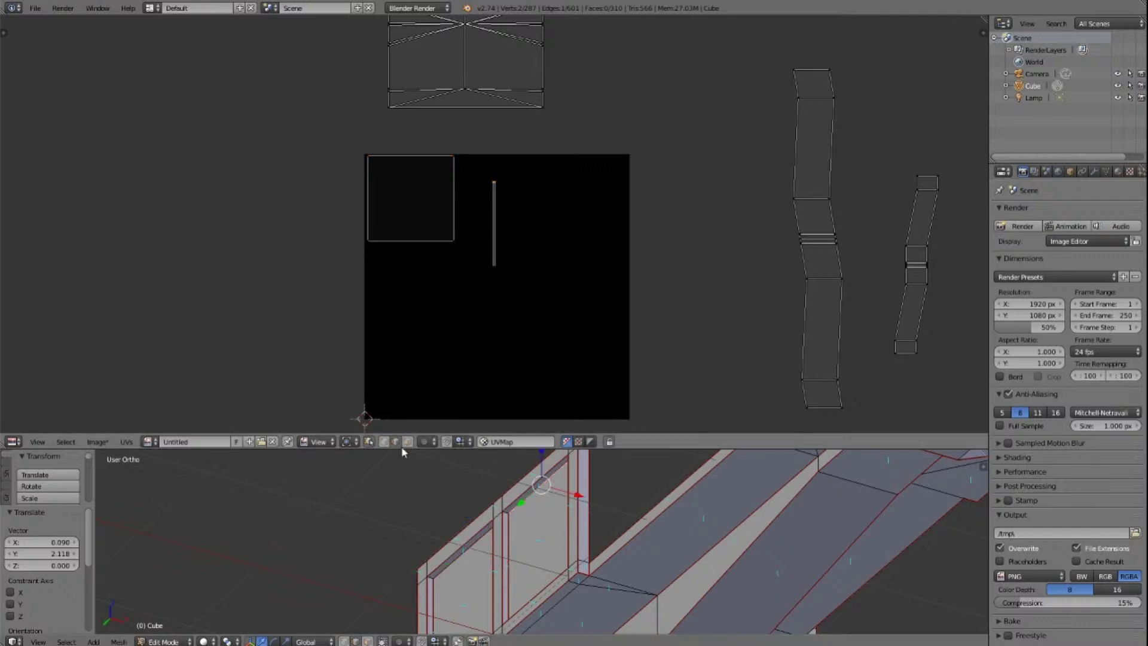
{"action": "left_click", "coordinate": [365, 641]}
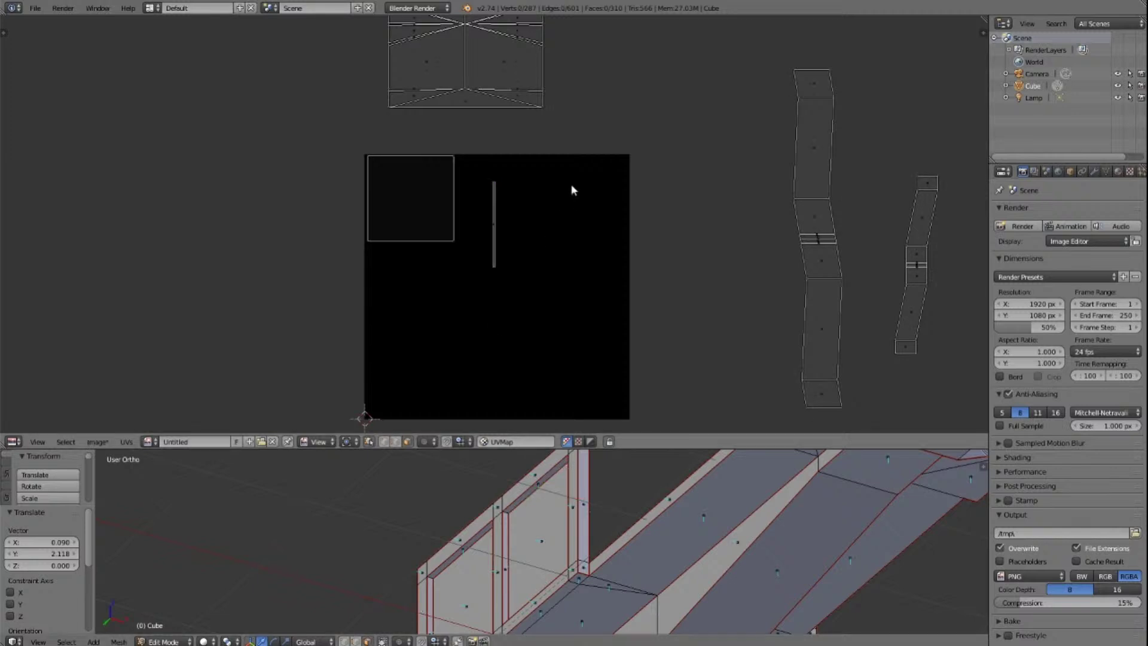
Step: Select the second panel's thin UV island and move it over the middle of the first panel's square island, matching their heights
{"action": "right_click", "coordinate": [496, 226]}
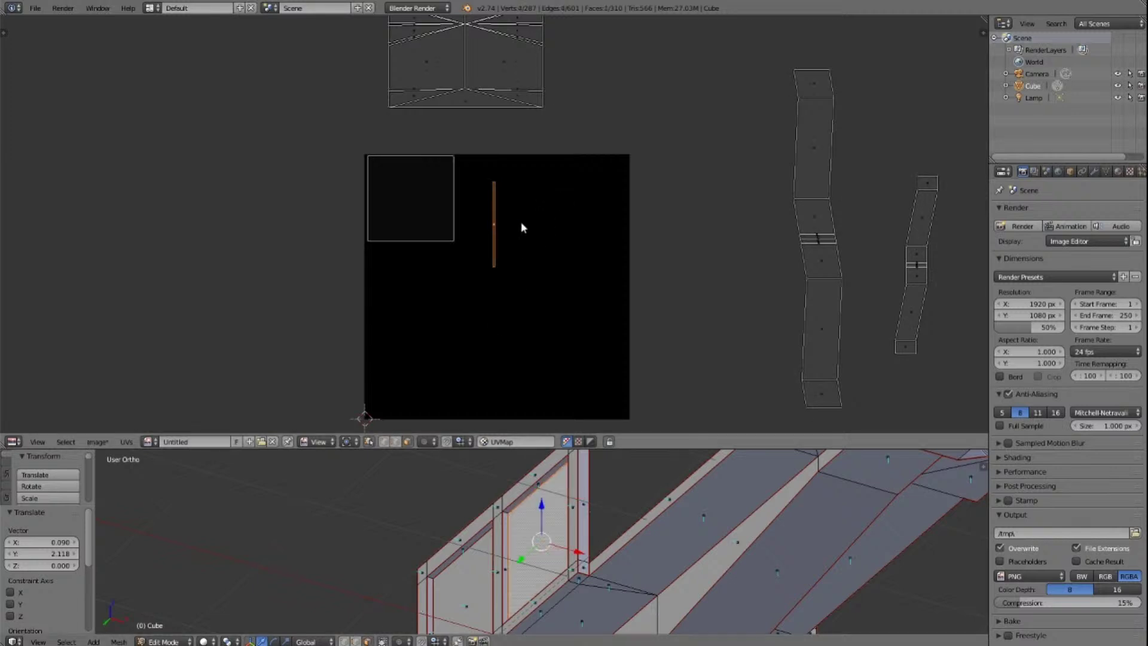
{"action": "key", "text": "g"}
{"action": "left_click", "coordinate": [437, 202]}
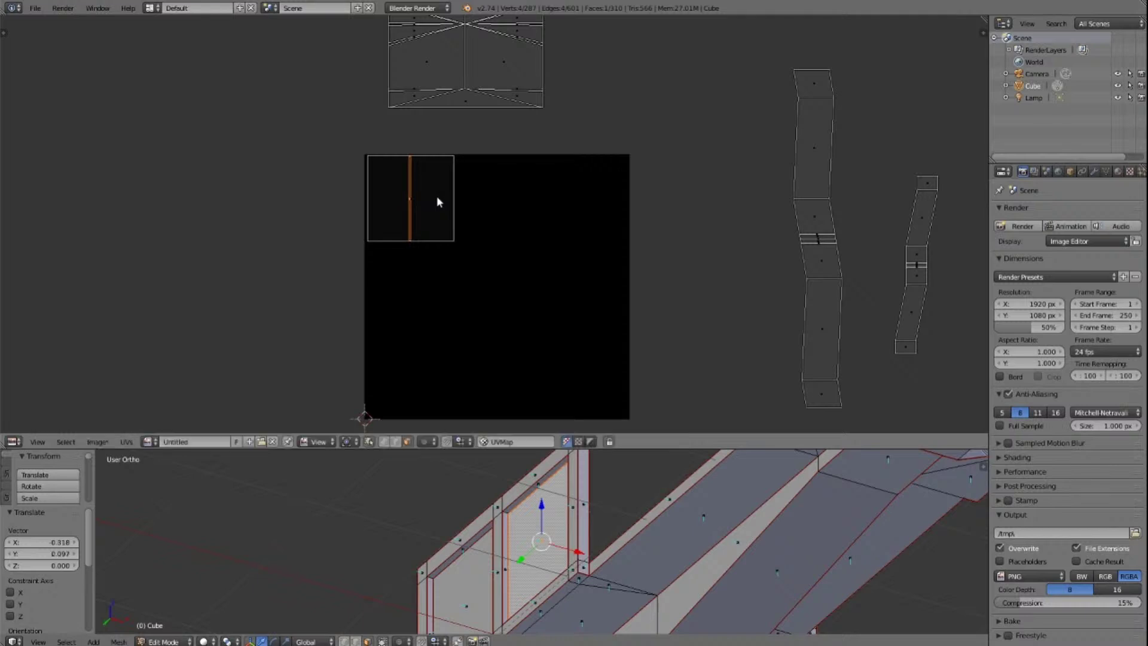
{"action": "key", "text": "KP_Decimal"}
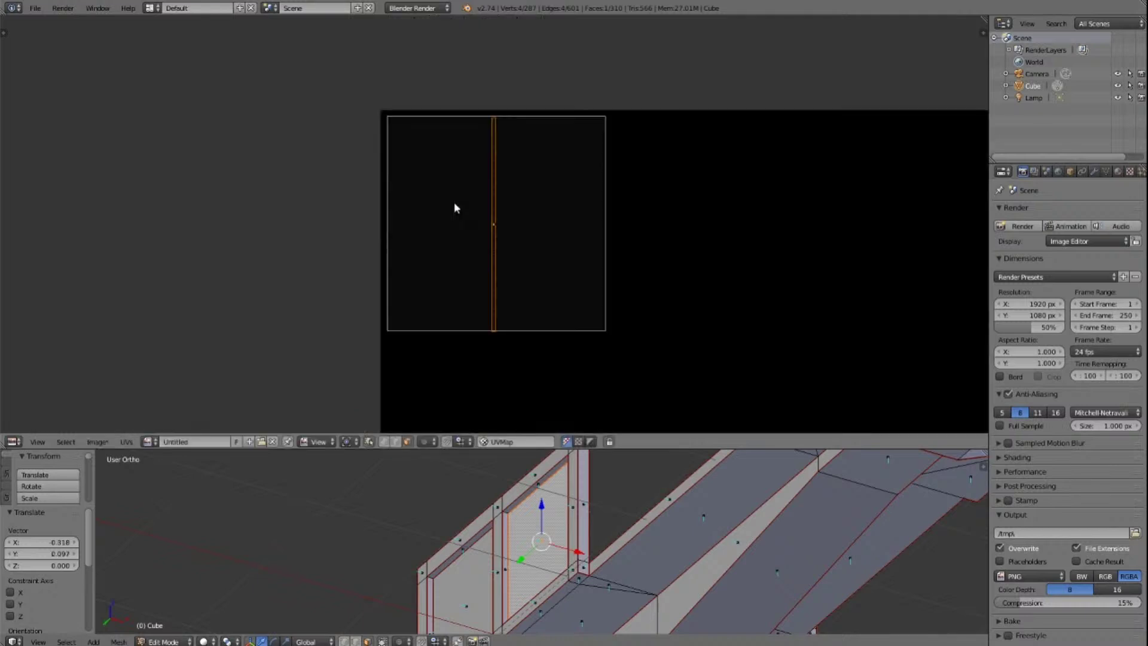
{"action": "scroll", "coordinate": [600, 210], "scroll_direction": "down", "scroll_amount": 1}
{"action": "scroll", "coordinate": [601, 210], "scroll_direction": "up", "scroll_amount": 2}
{"action": "scroll", "coordinate": [600, 205], "scroll_direction": "up", "scroll_amount": 2}
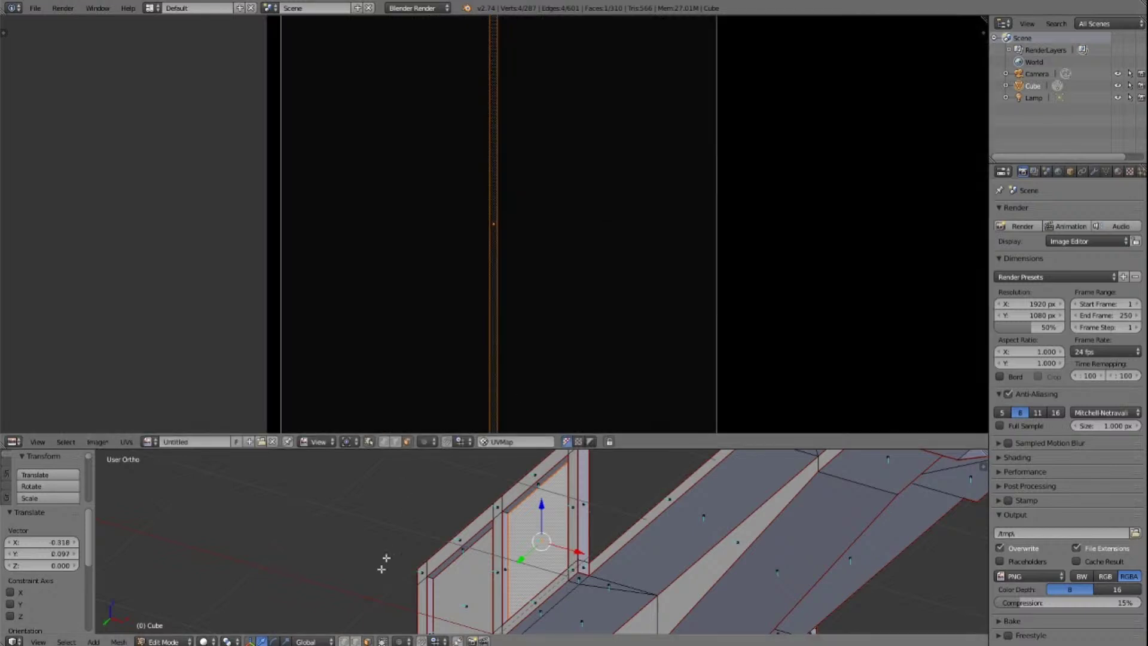
Step: Select the upper-left vertex of the thin island together with the square island's upper-left corner vertex
{"action": "scroll", "coordinate": [455, 256], "scroll_direction": "down", "scroll_amount": 4}
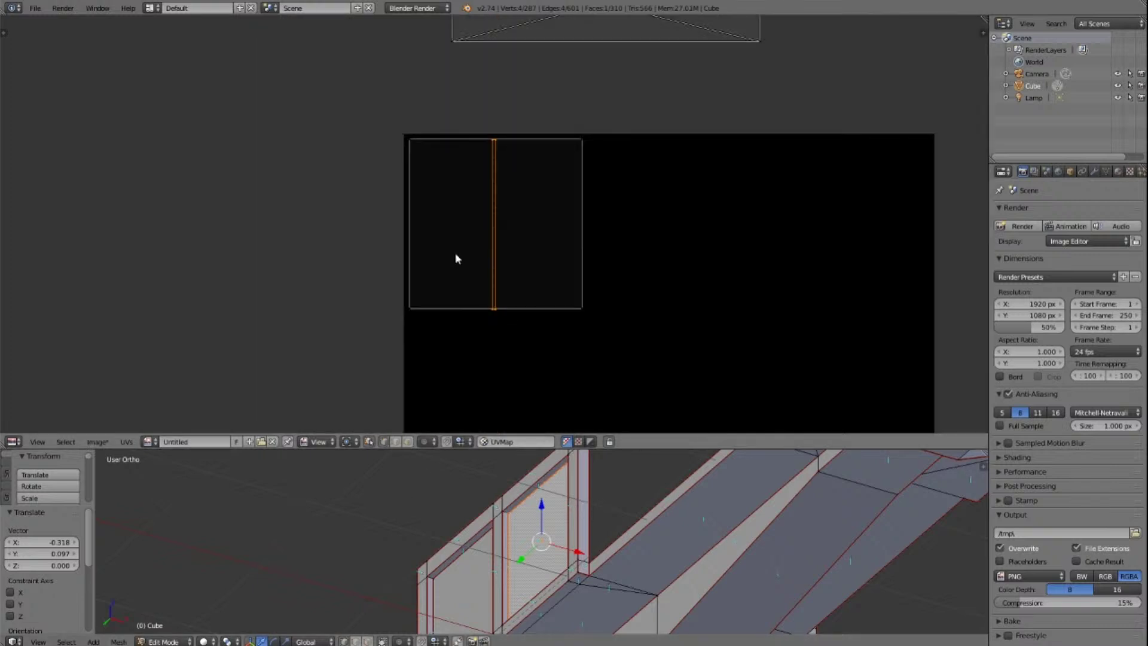
{"action": "scroll", "coordinate": [500, 136], "scroll_direction": "up", "scroll_amount": 2}
{"action": "right_click", "coordinate": [489, 93]}
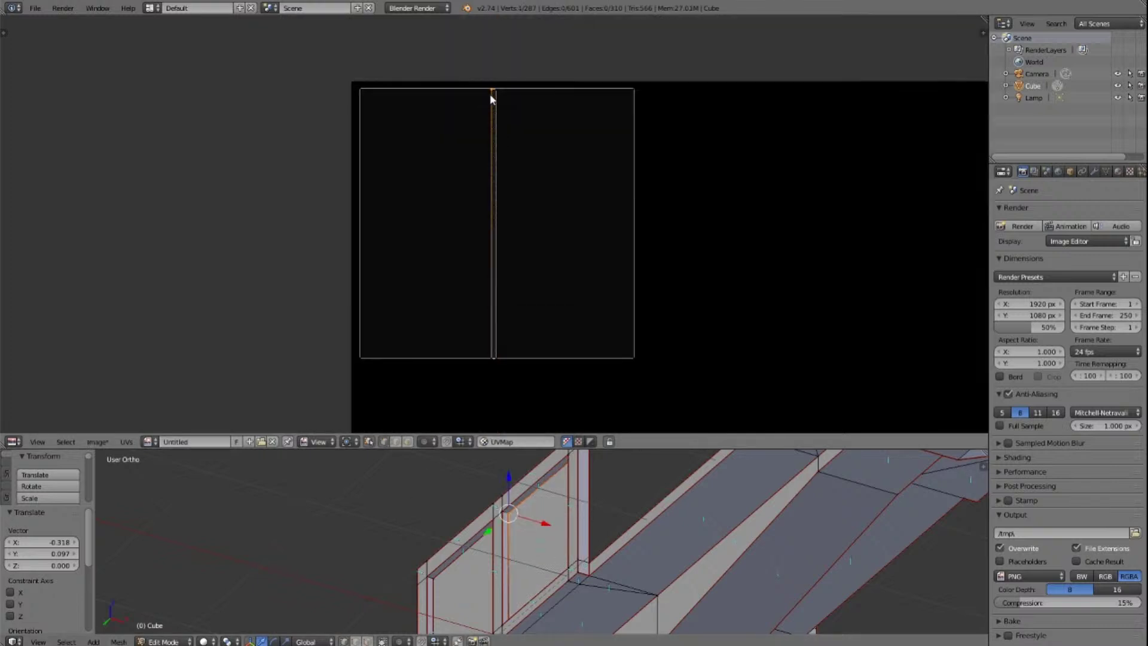
{"action": "right_click", "coordinate": [362, 90]}
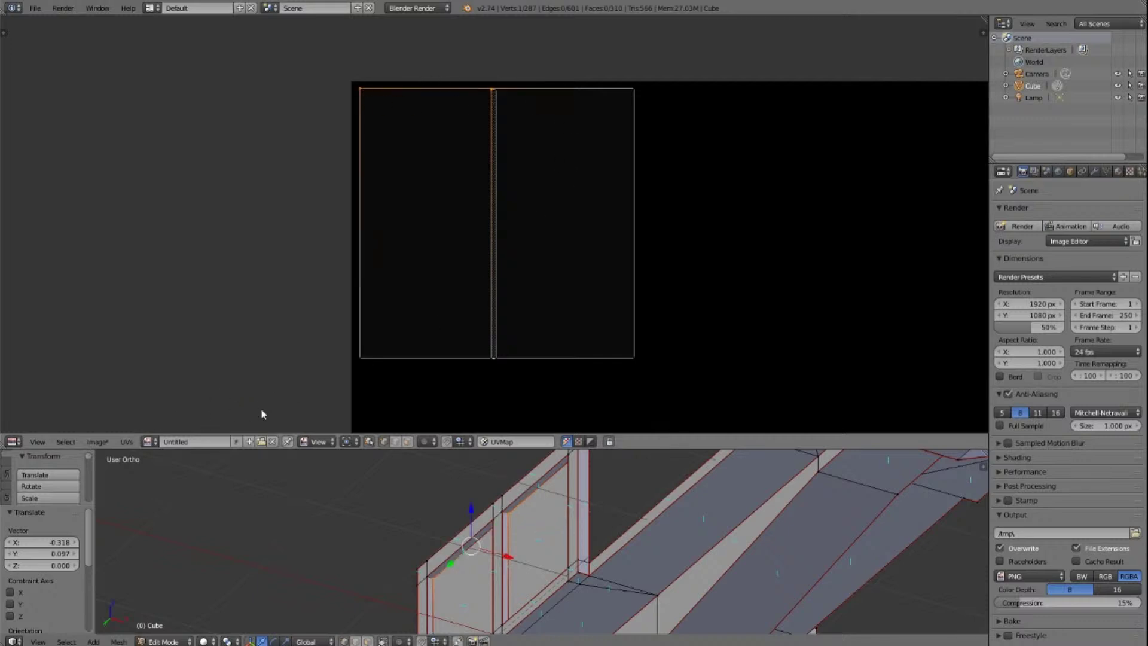
Step: Turn on UV snapping, clear the selection, and try to move the thin island's upper-left vertex toward the square island's upper-left corner
{"action": "left_click", "coordinate": [384, 442]}
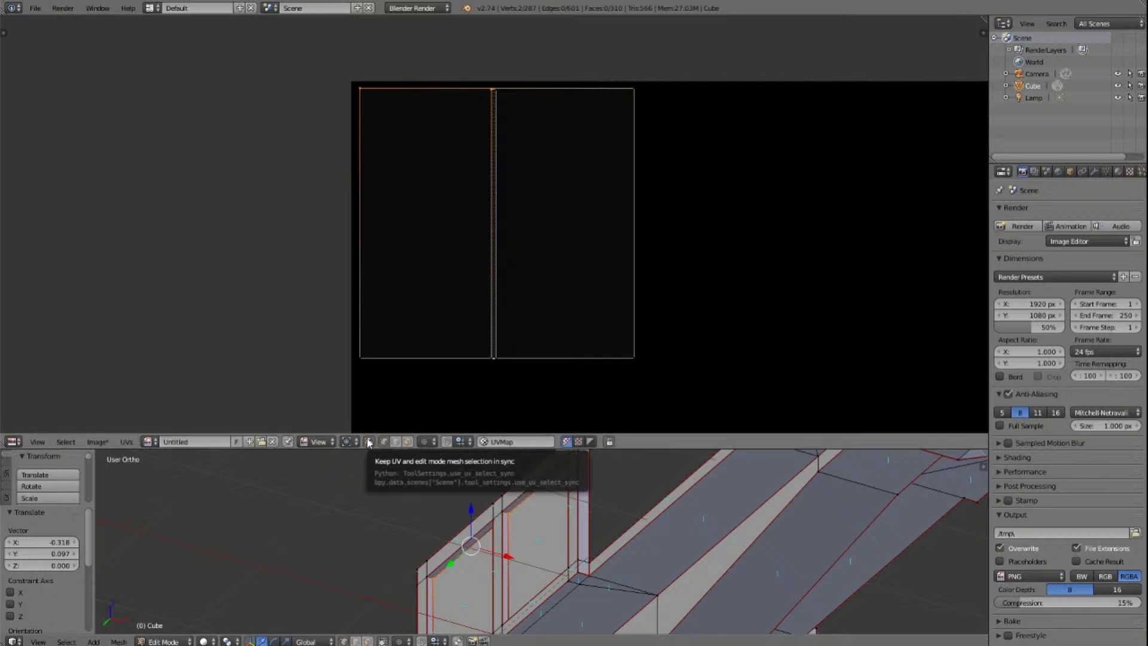
{"action": "left_click", "coordinate": [435, 442]}
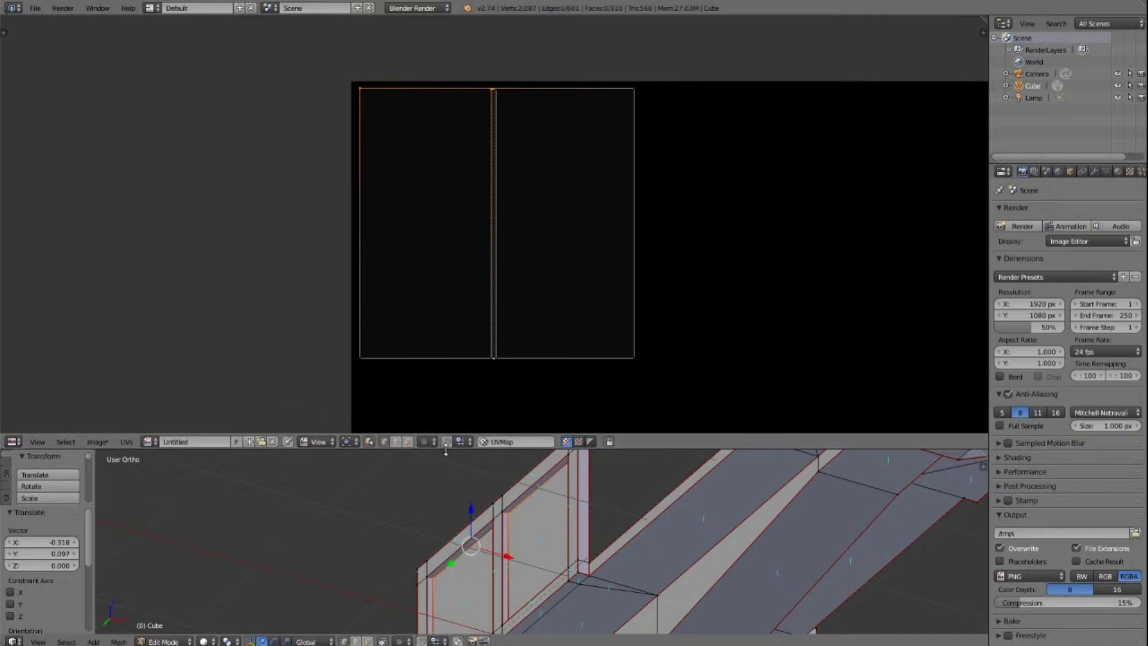
{"action": "left_click", "coordinate": [467, 442]}
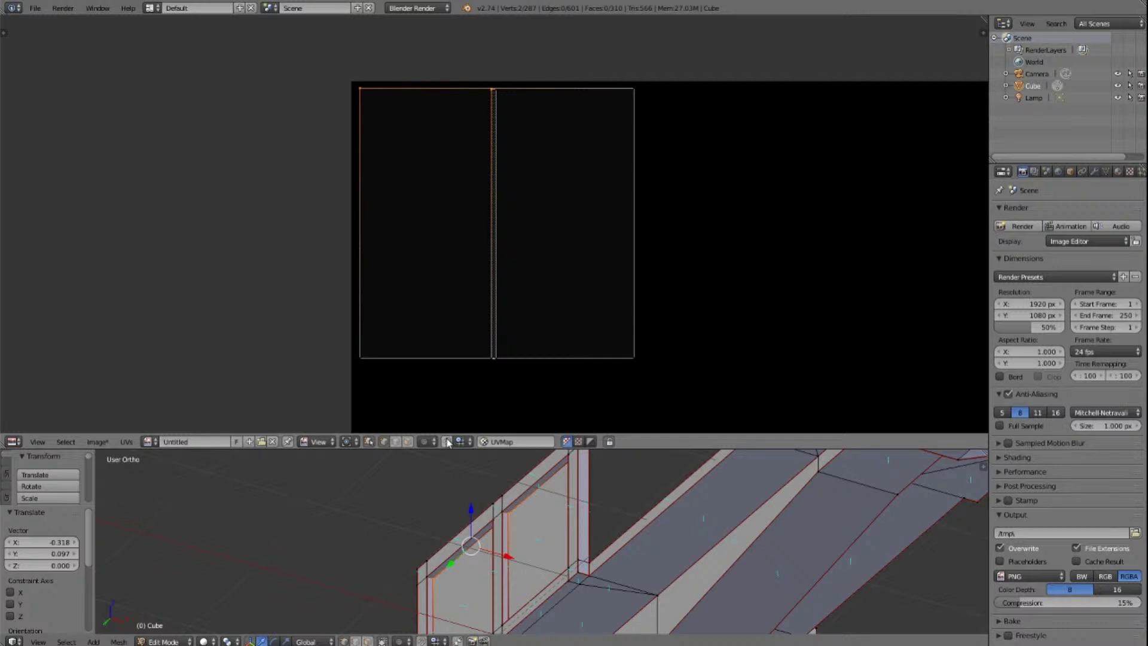
{"action": "left_click", "coordinate": [447, 442]}
{"action": "key", "text": "a"}
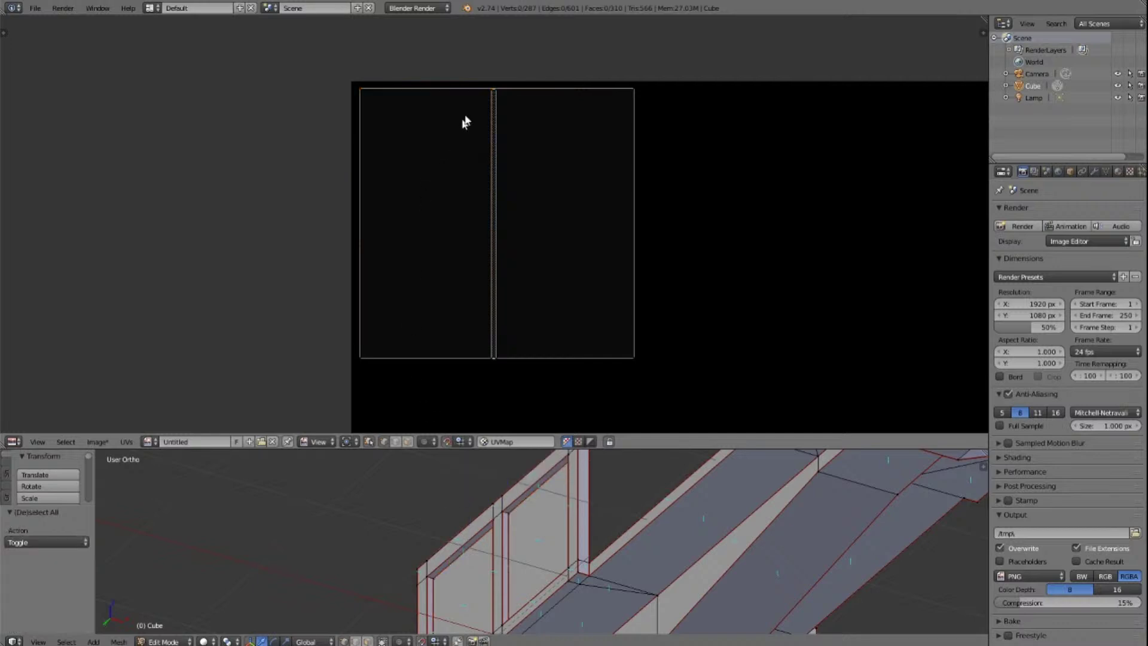
{"action": "left_click", "coordinate": [489, 98]}
{"action": "key", "text": "g"}
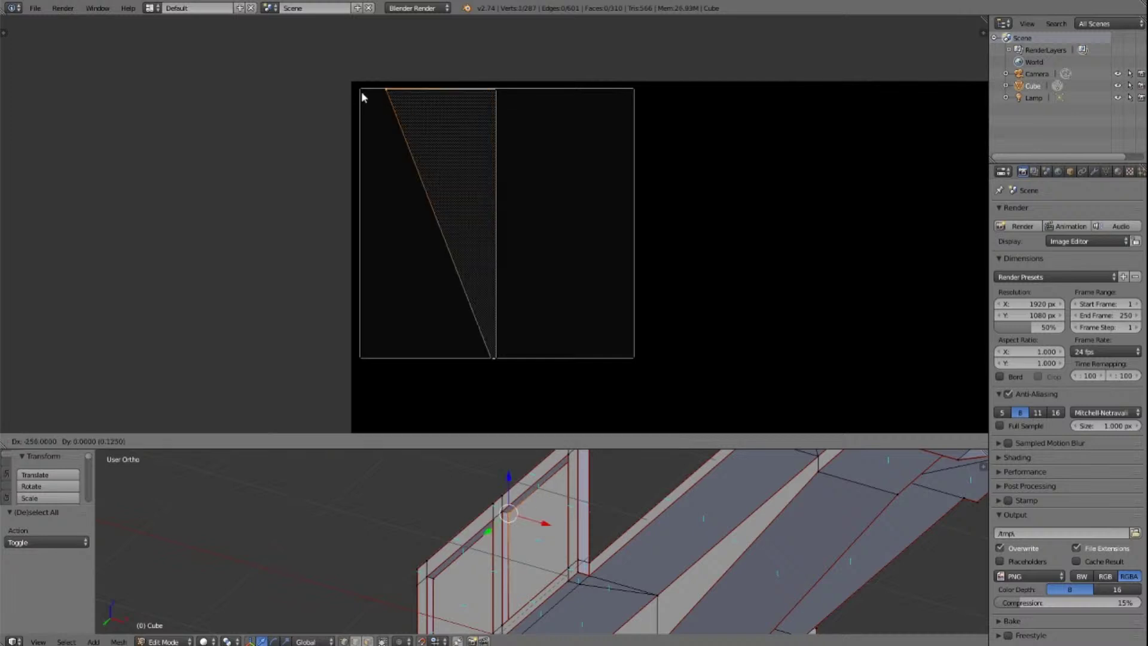
{"action": "right_click", "coordinate": [421, 82]}
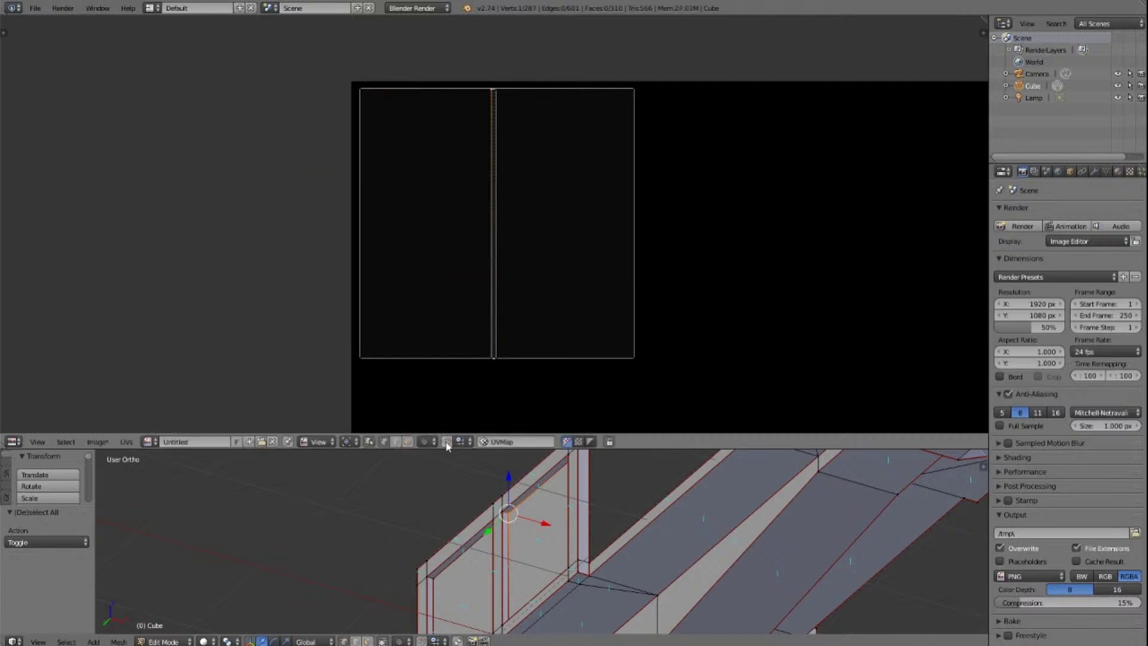
Step: Keep proportional editing disabled, set the UV pivot to 2D Cursor, and place the 2D cursor outside the image beside the square island
{"action": "left_click", "coordinate": [429, 441]}
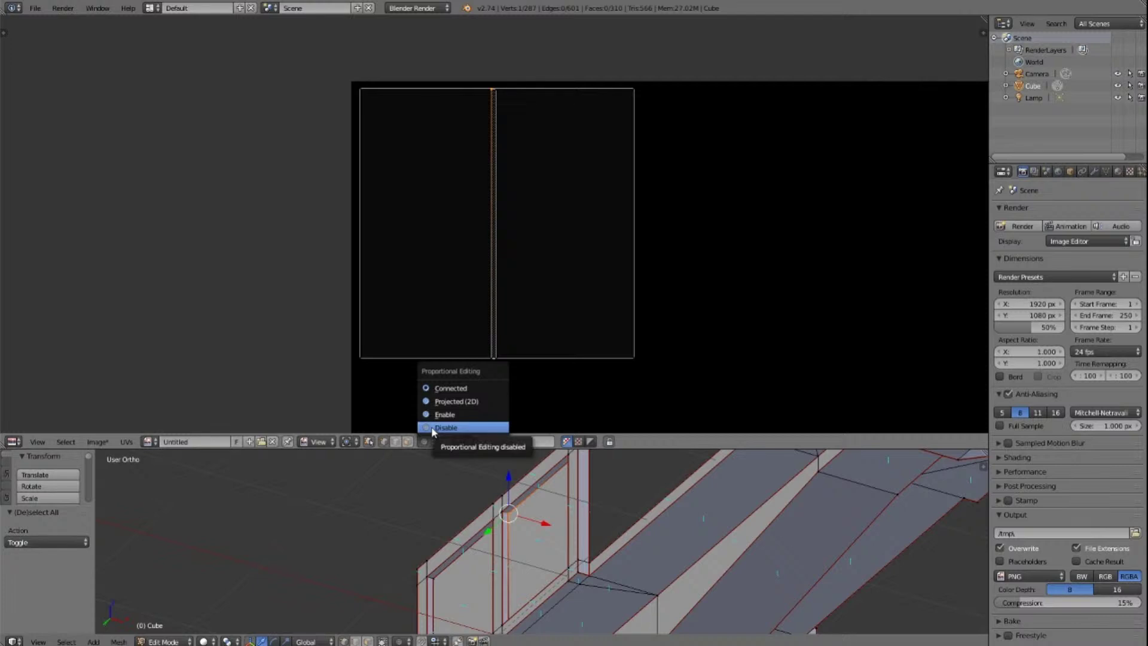
{"action": "left_click", "coordinate": [443, 428]}
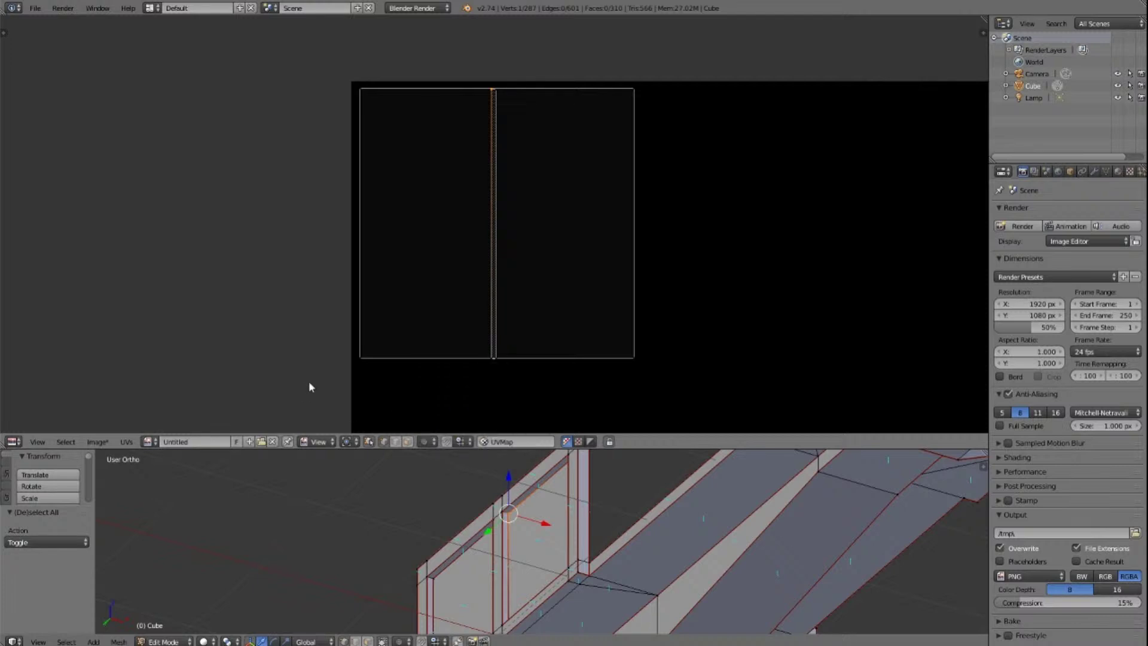
{"action": "left_click", "coordinate": [359, 443]}
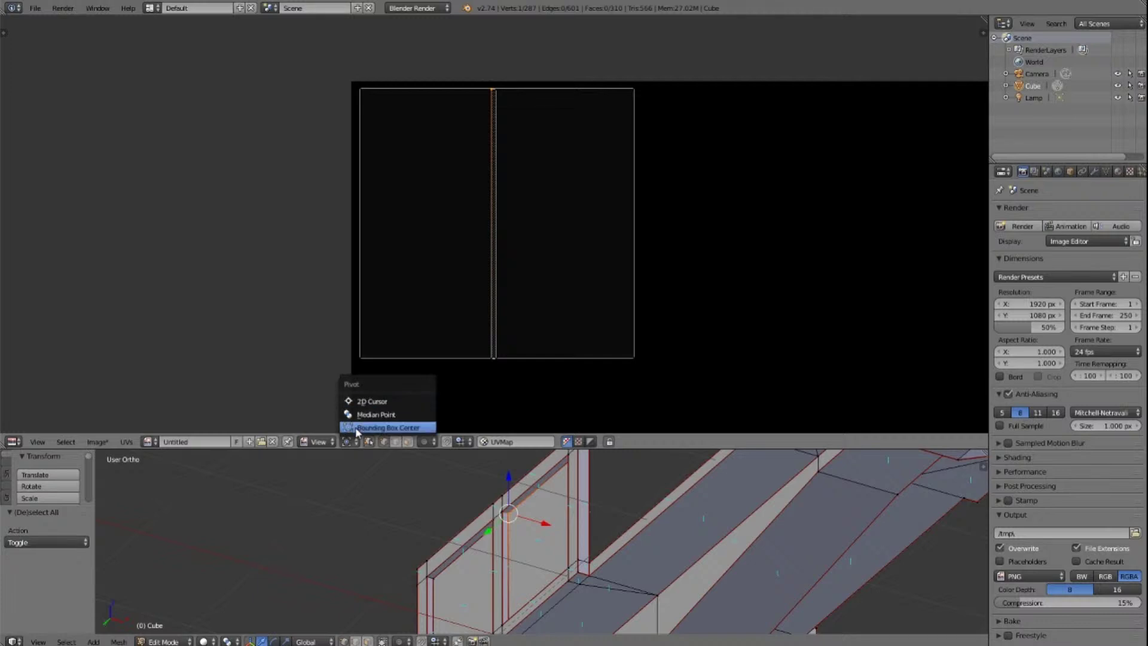
{"action": "left_click", "coordinate": [364, 402]}
{"action": "left_click", "coordinate": [300, 375]}
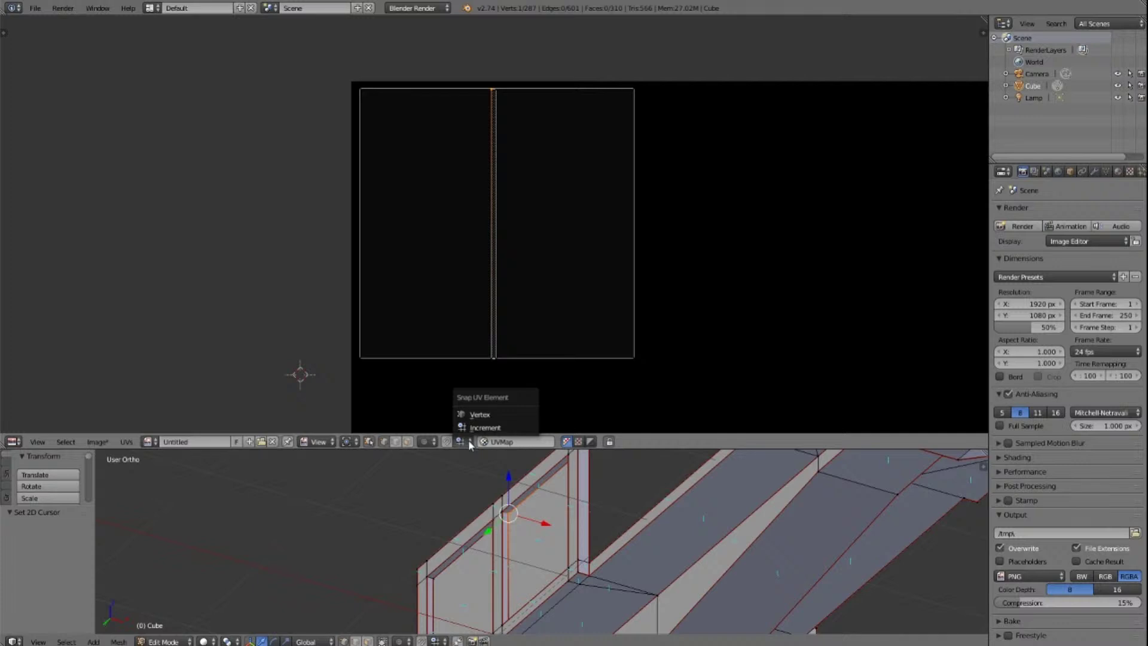
Step: Set the UV snap element to Vertex and try to move the thin island's upper-left vertex to the square island's corner
{"action": "left_click", "coordinate": [496, 415]}
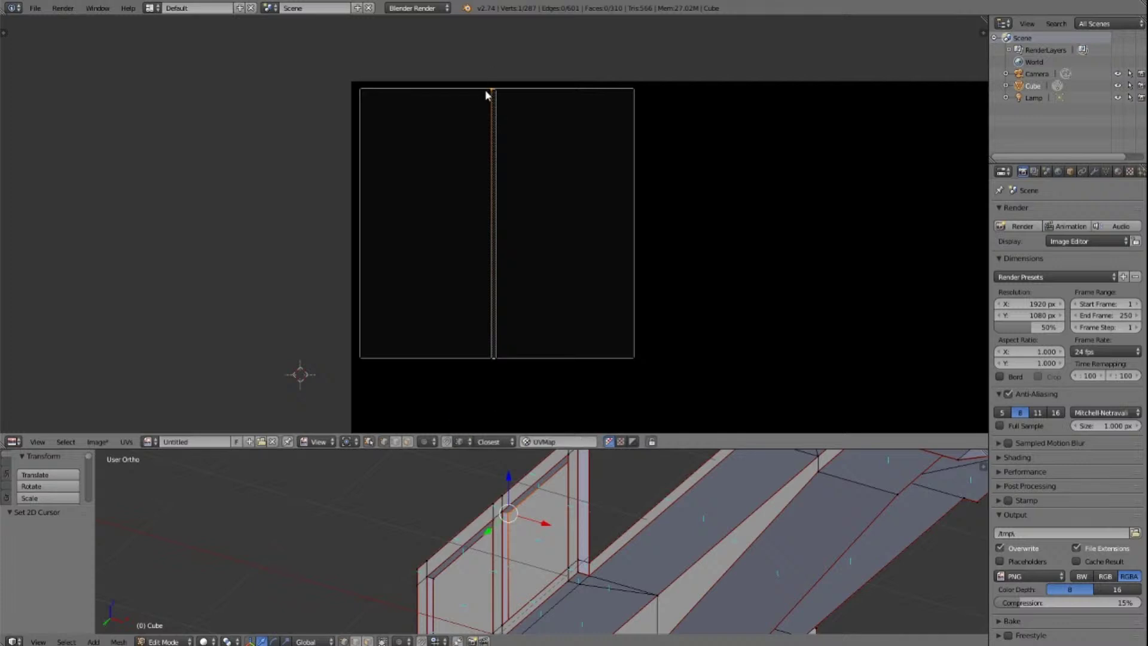
{"action": "key", "text": "a"}
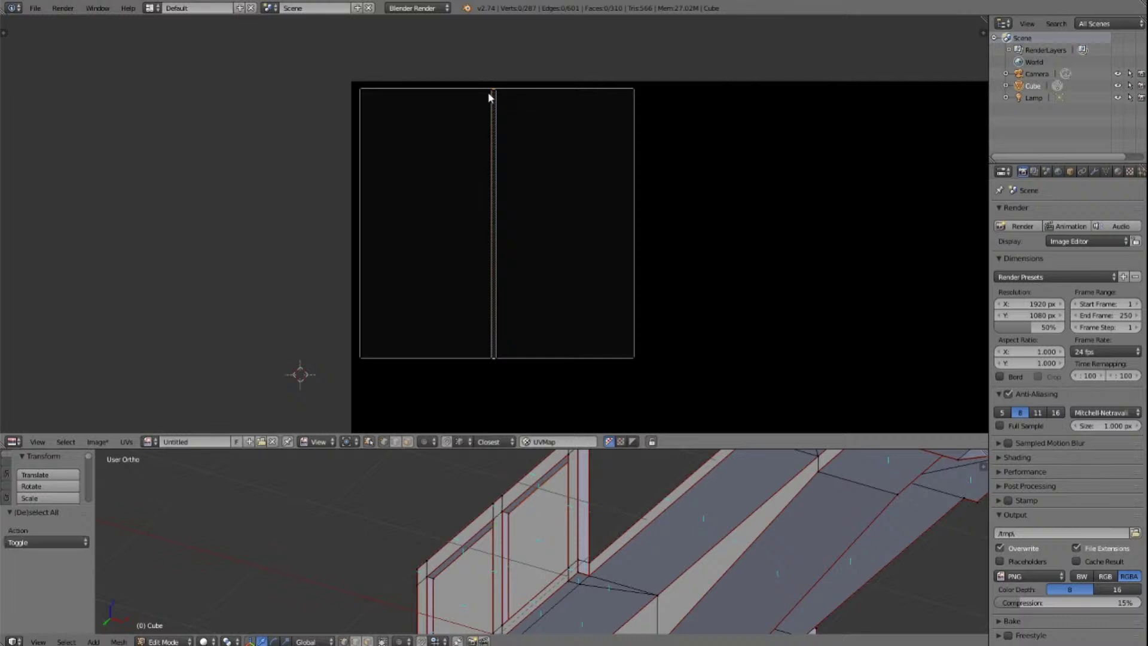
{"action": "key", "text": "a"}
{"action": "right_click", "coordinate": [363, 93], "text": "shift"}
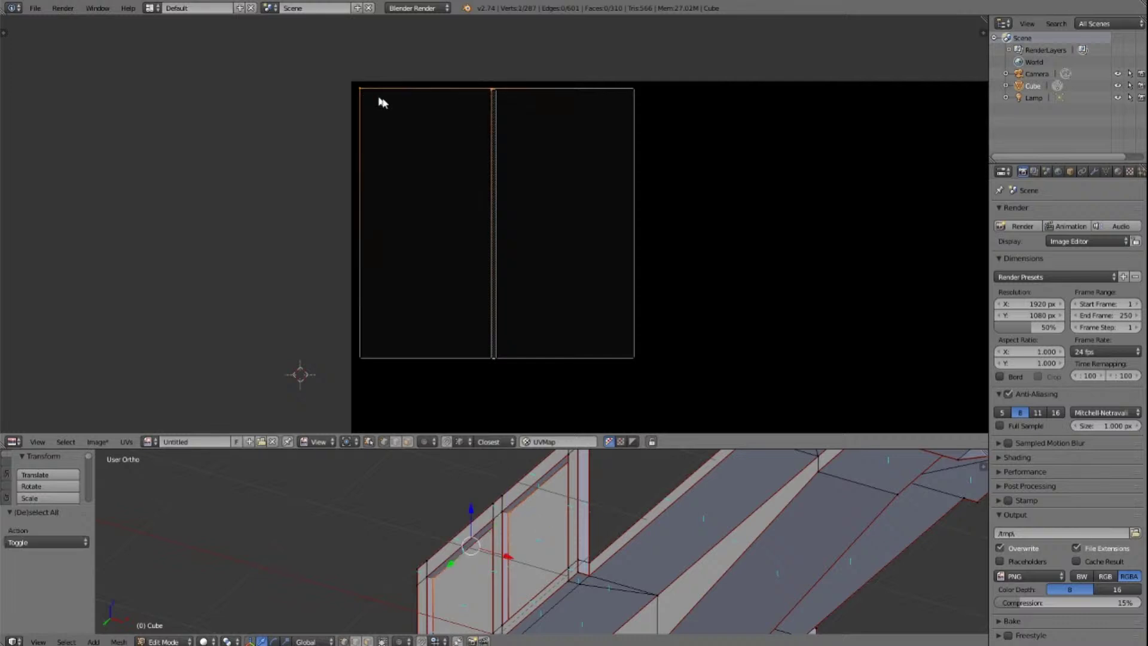
{"action": "key", "text": "a"}
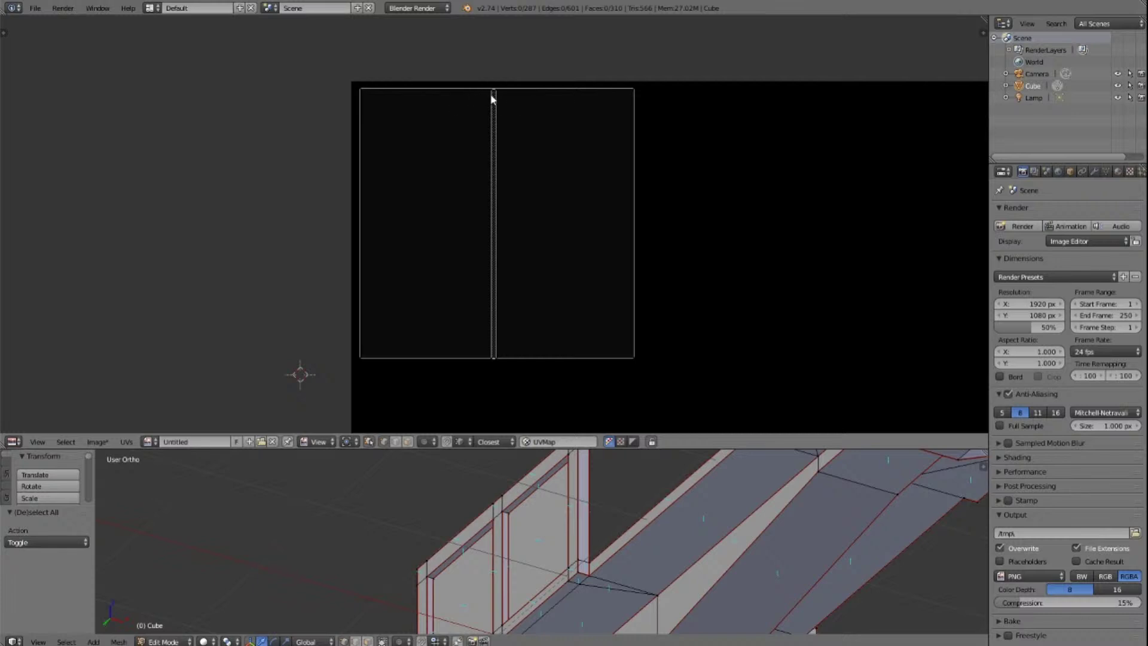
{"action": "right_click_drag", "start_coordinate": [491, 94], "coordinate": [369, 109]}
{"action": "key", "text": "Escape"}
Step: Place the 2D cursor higher outside the image, beside the square island, and set the UV snap element to Increment
{"action": "left_click", "coordinate": [369, 441]}
{"action": "left_click", "coordinate": [369, 442]}
{"action": "right_click", "coordinate": [368, 442]}
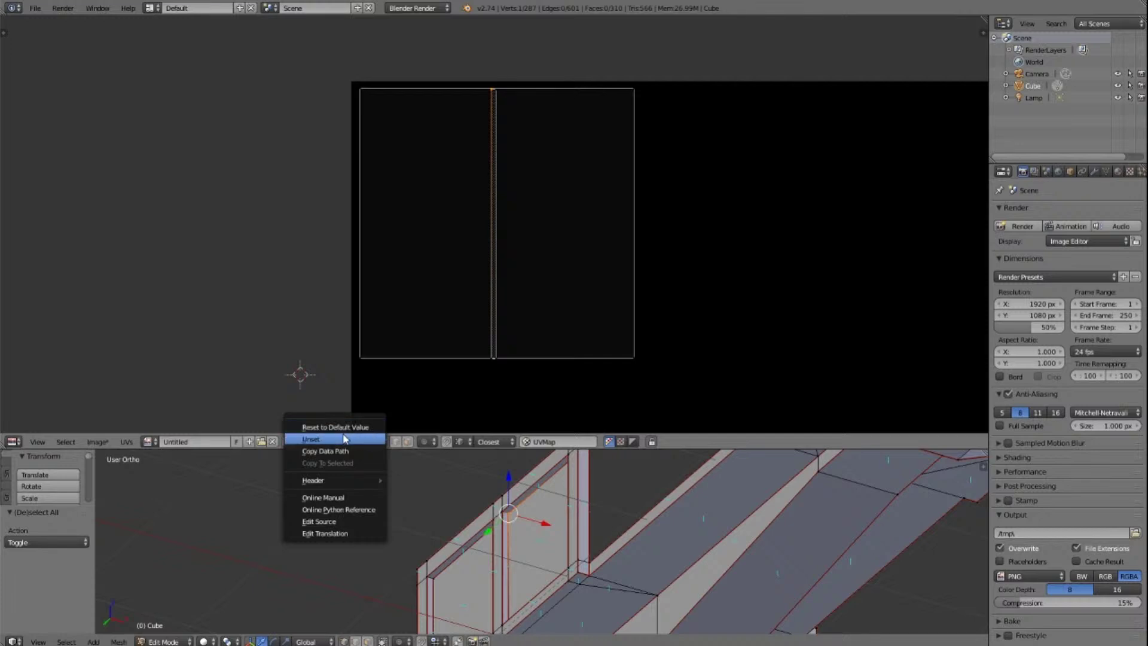
{"action": "left_click", "coordinate": [316, 277]}
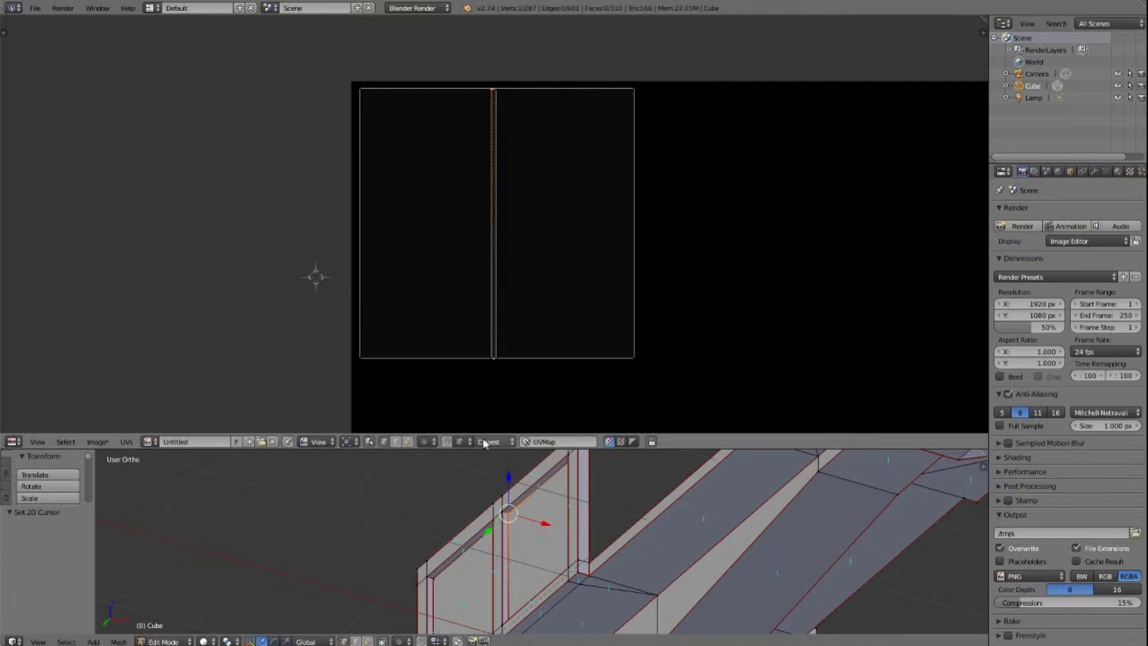
{"action": "left_click", "coordinate": [468, 442]}
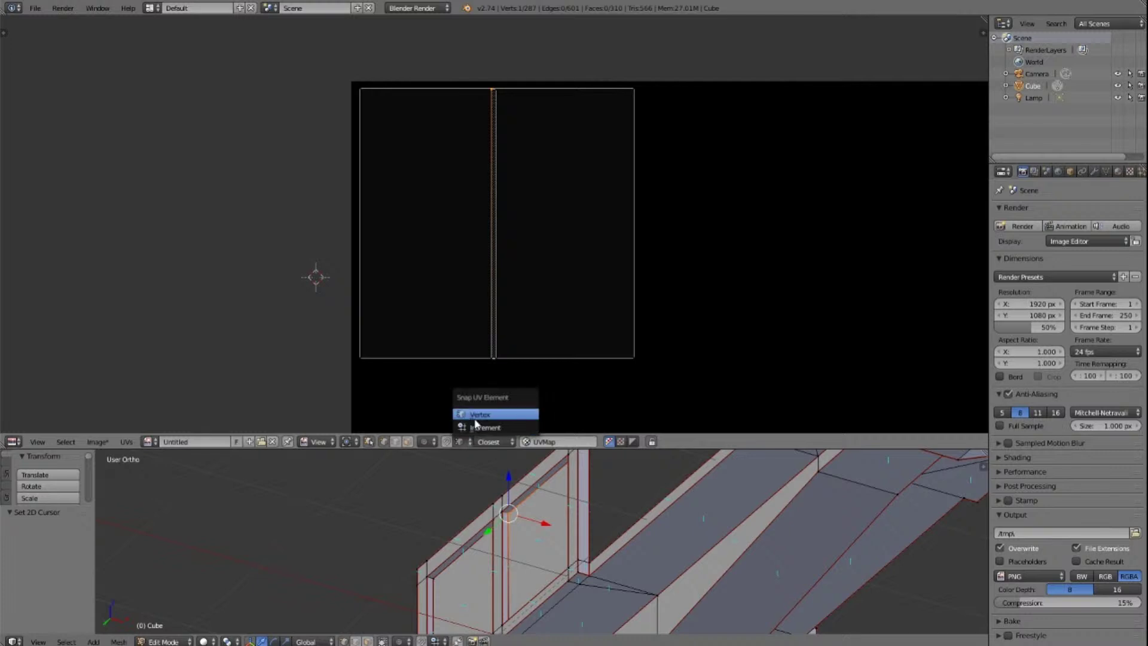
{"action": "left_click", "coordinate": [478, 427]}
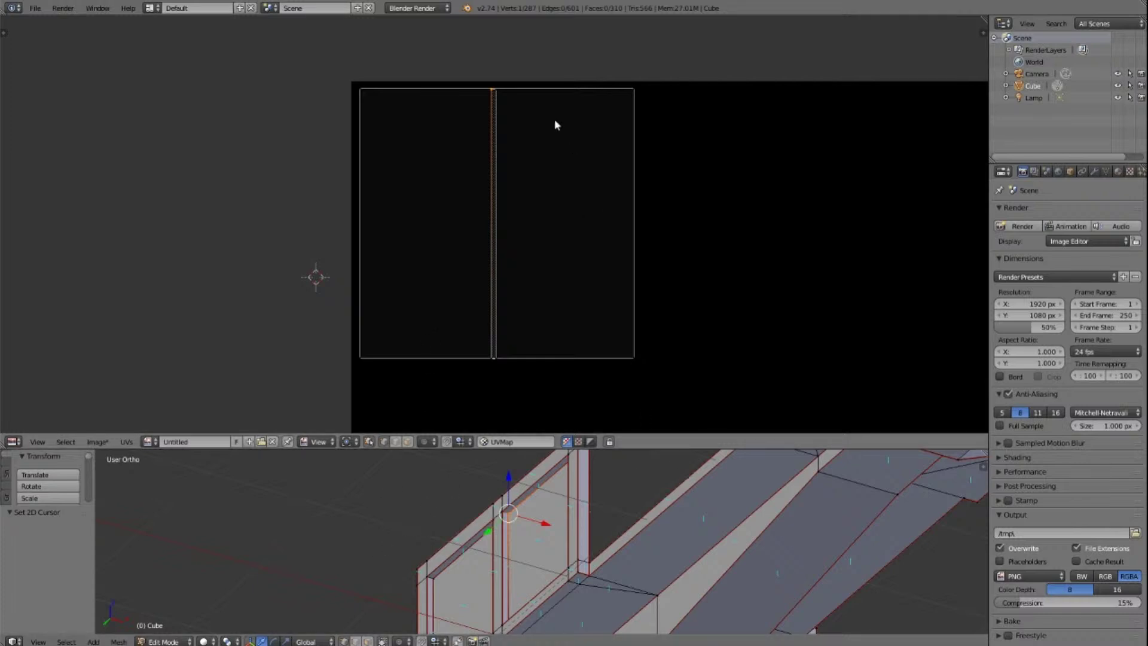
Step: Enable proportional editing, try to move the thin island's upper-left vertex with it, and disable proportional editing again
{"action": "left_click", "coordinate": [353, 442]}
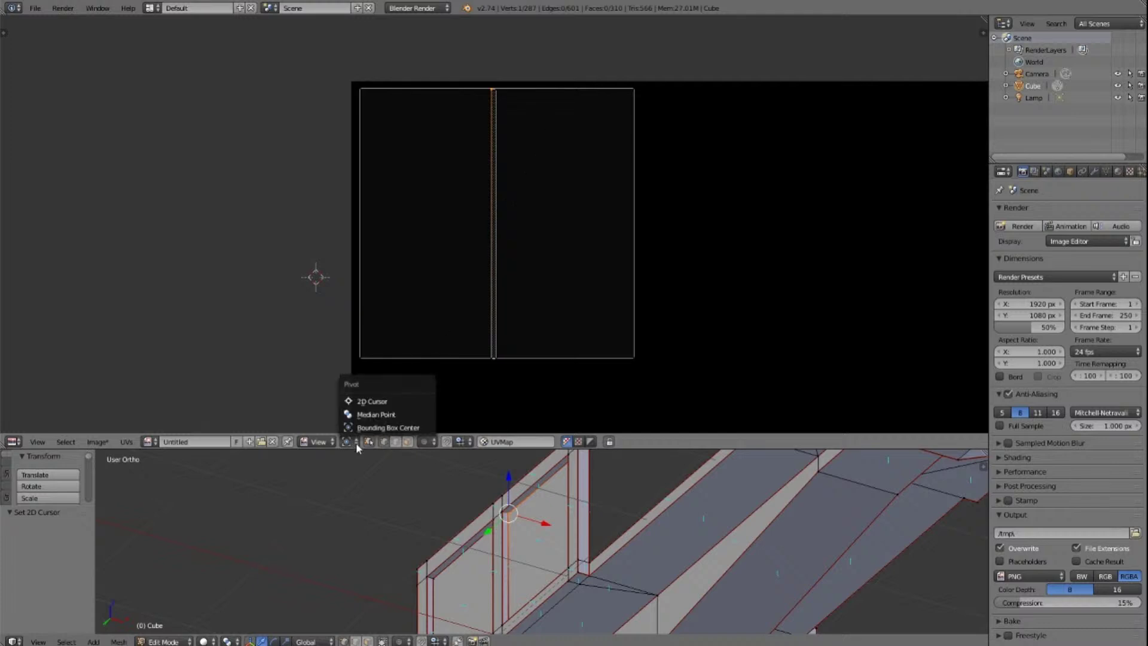
{"action": "left_click", "coordinate": [329, 443]}
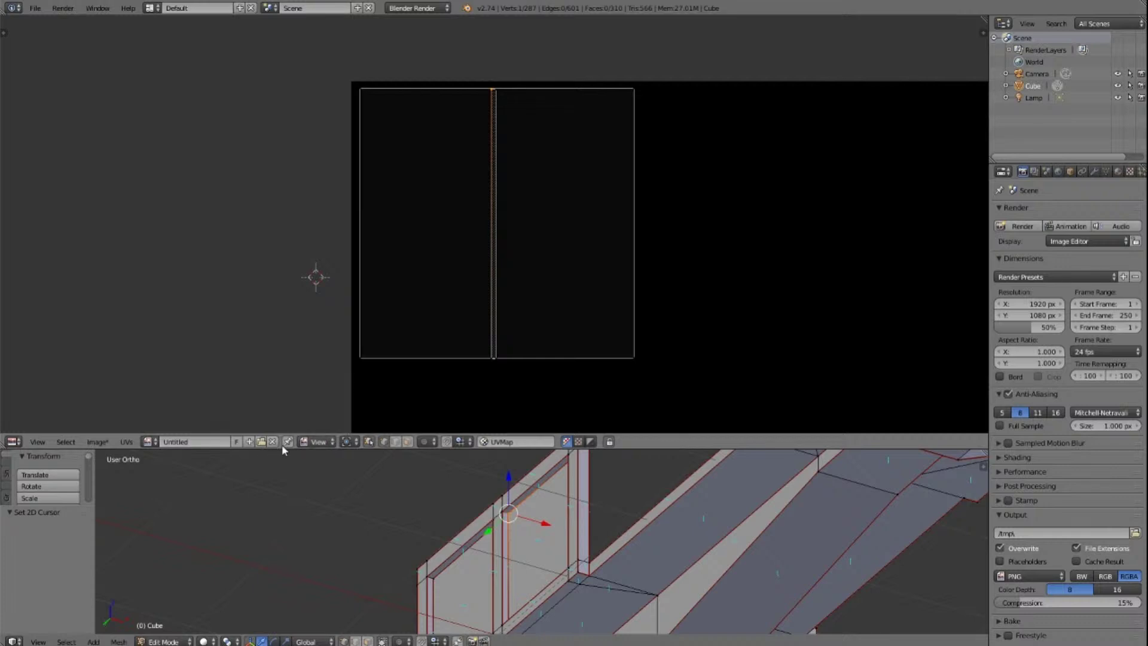
{"action": "left_click", "coordinate": [433, 442]}
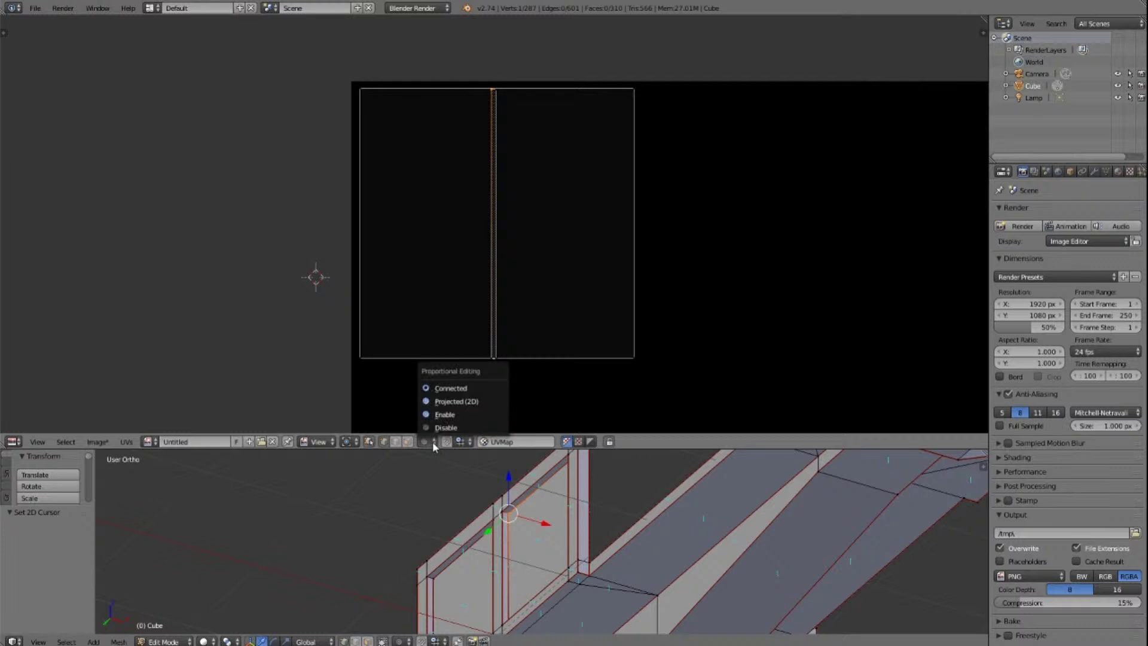
{"action": "left_click", "coordinate": [436, 419]}
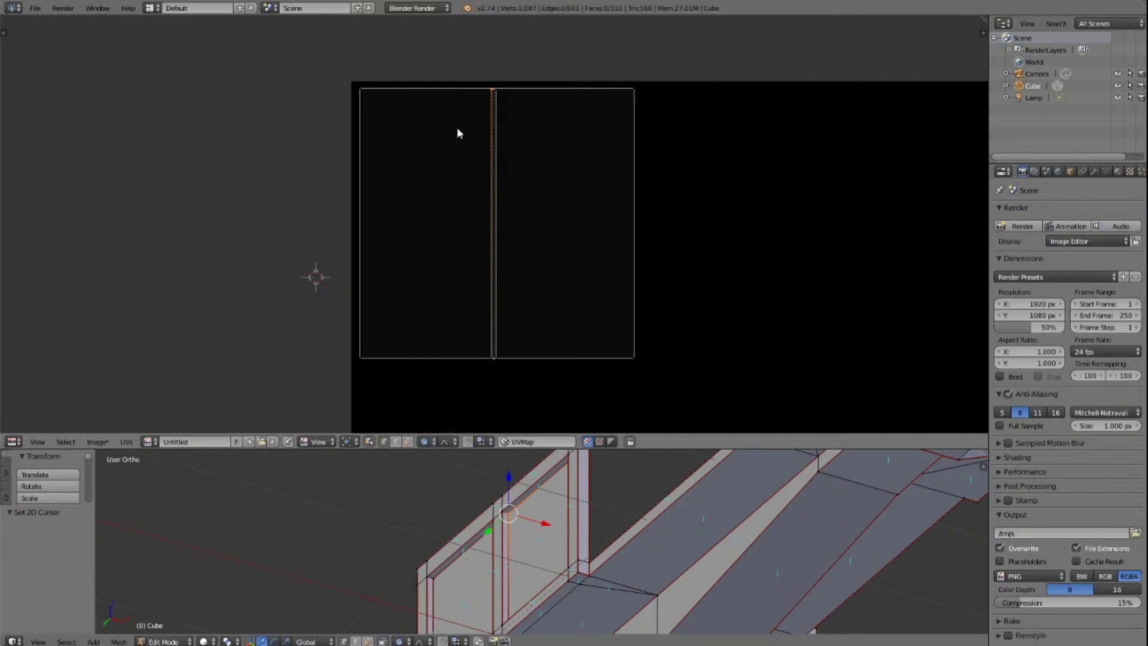
{"action": "key", "text": "g"}
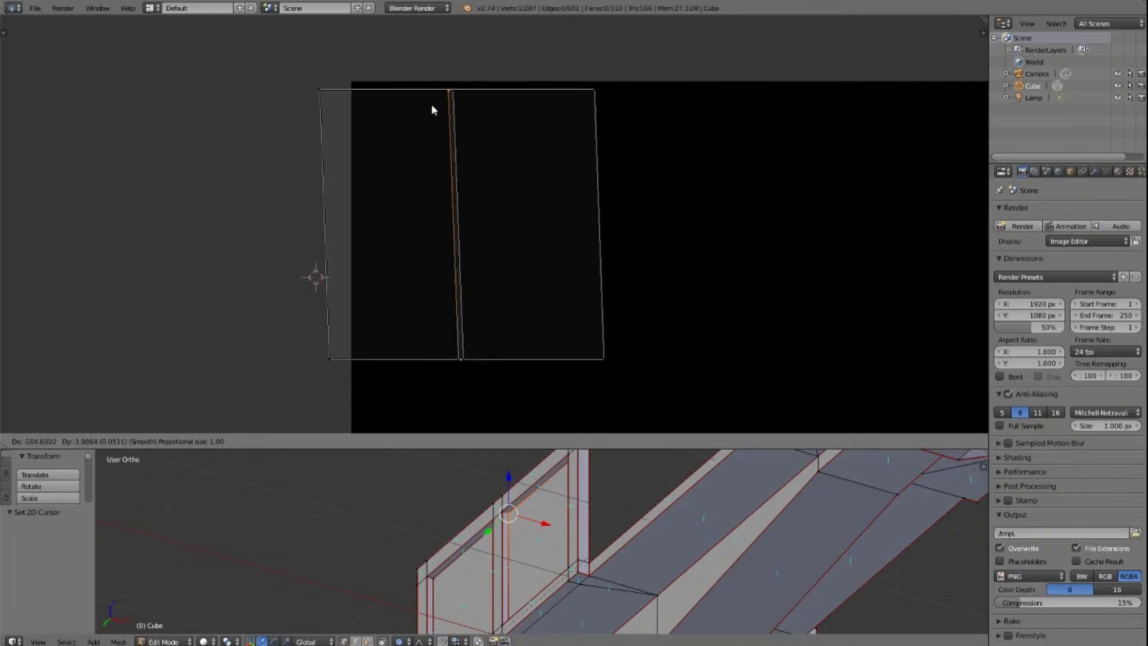
{"action": "right_click", "coordinate": [498, 111]}
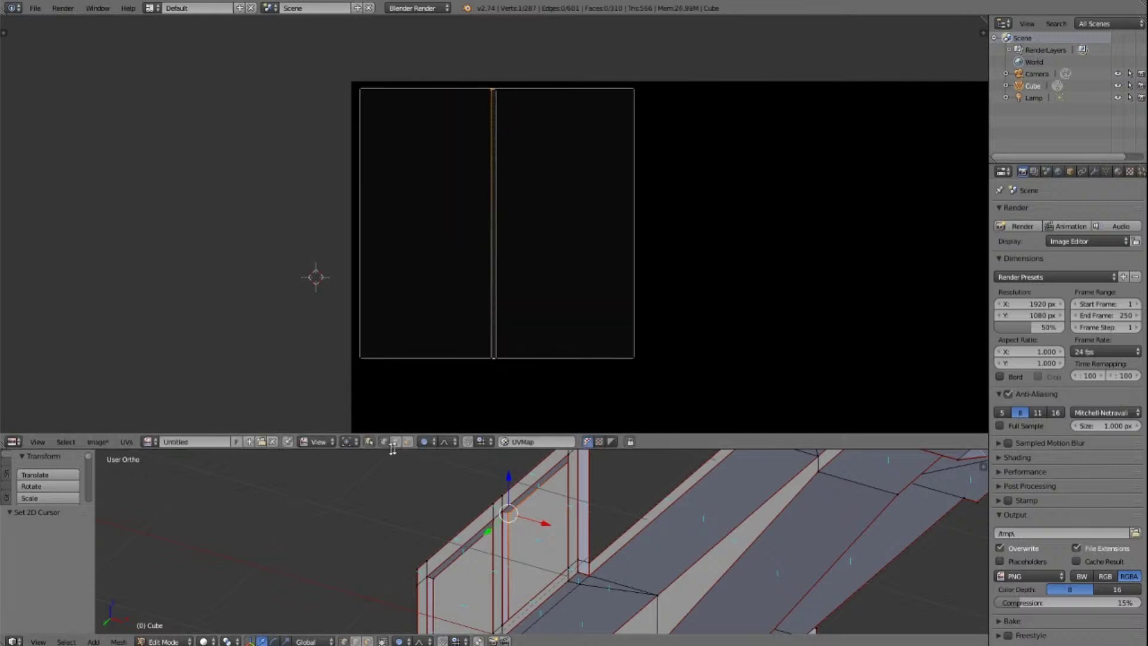
{"action": "left_click", "coordinate": [435, 441]}
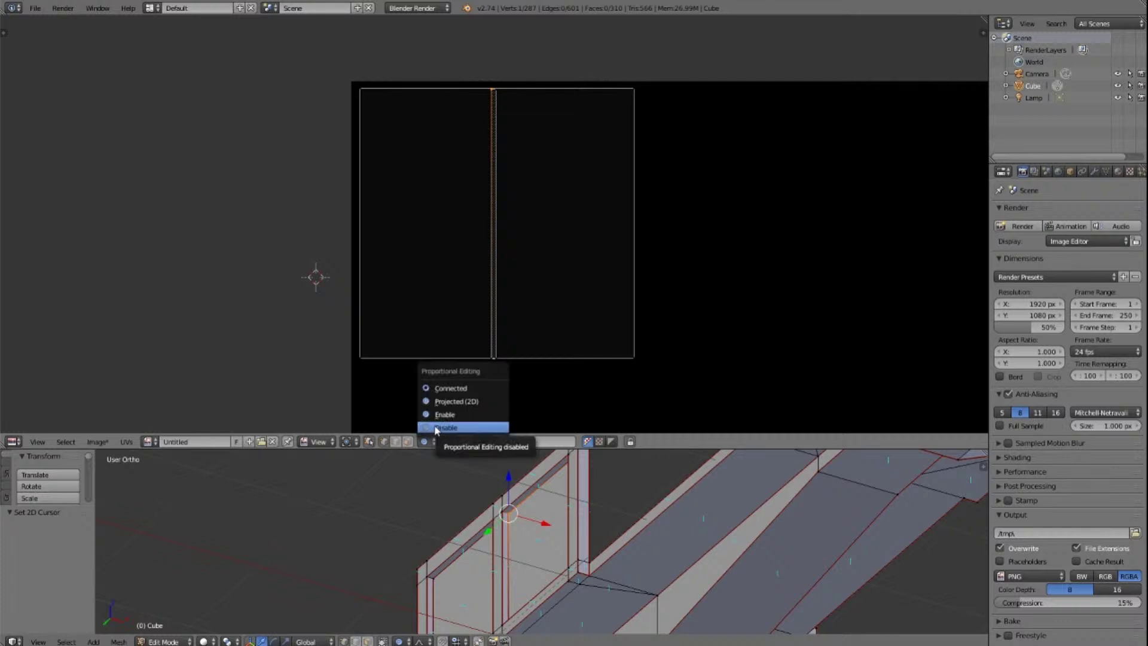
{"action": "left_click", "coordinate": [436, 428]}
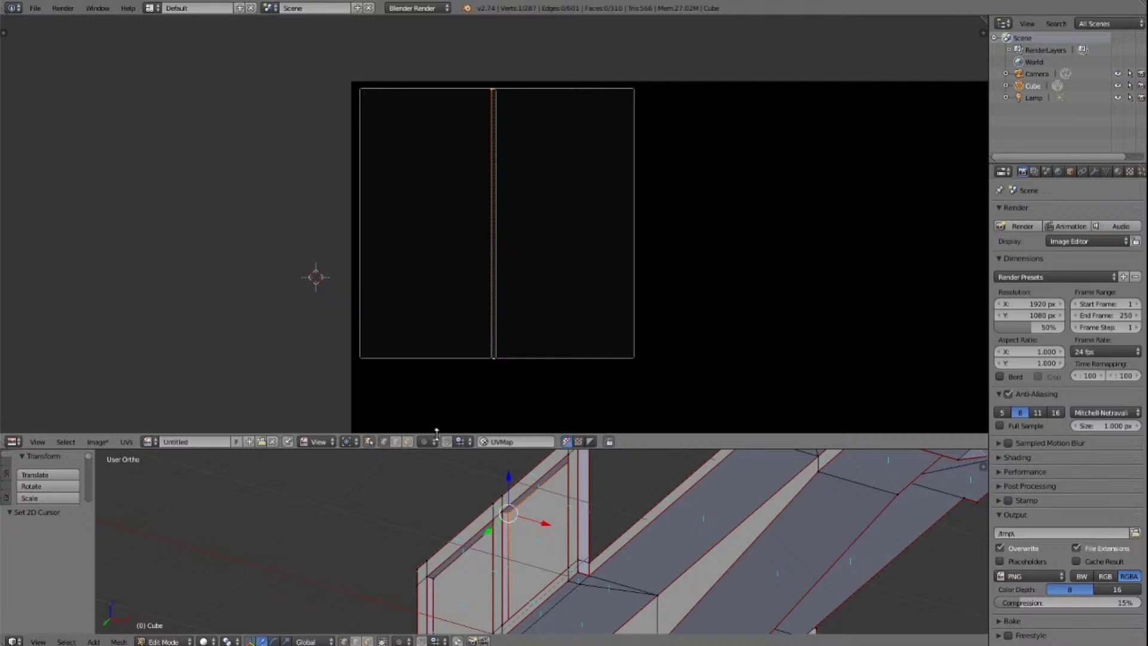
Step: Review the UV snapping options and set the UV snap element to Vertex
{"action": "left_click", "coordinate": [461, 442]}
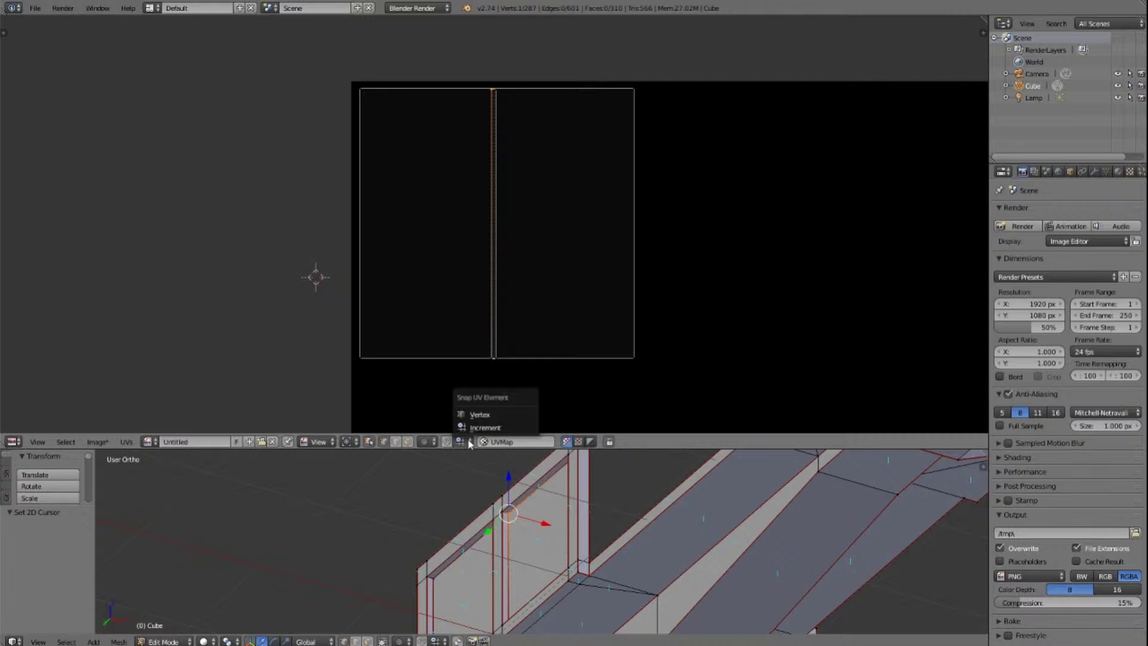
{"action": "left_click", "coordinate": [475, 428]}
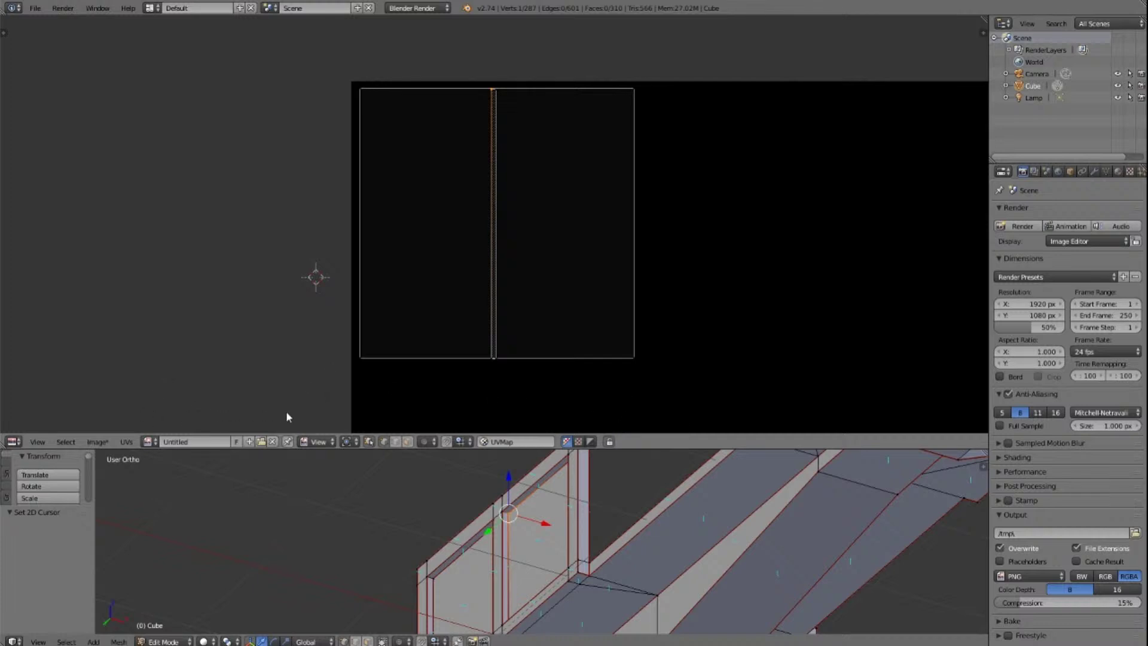
{"action": "scroll", "coordinate": [286, 417], "scroll_direction": "down", "scroll_amount": 8}
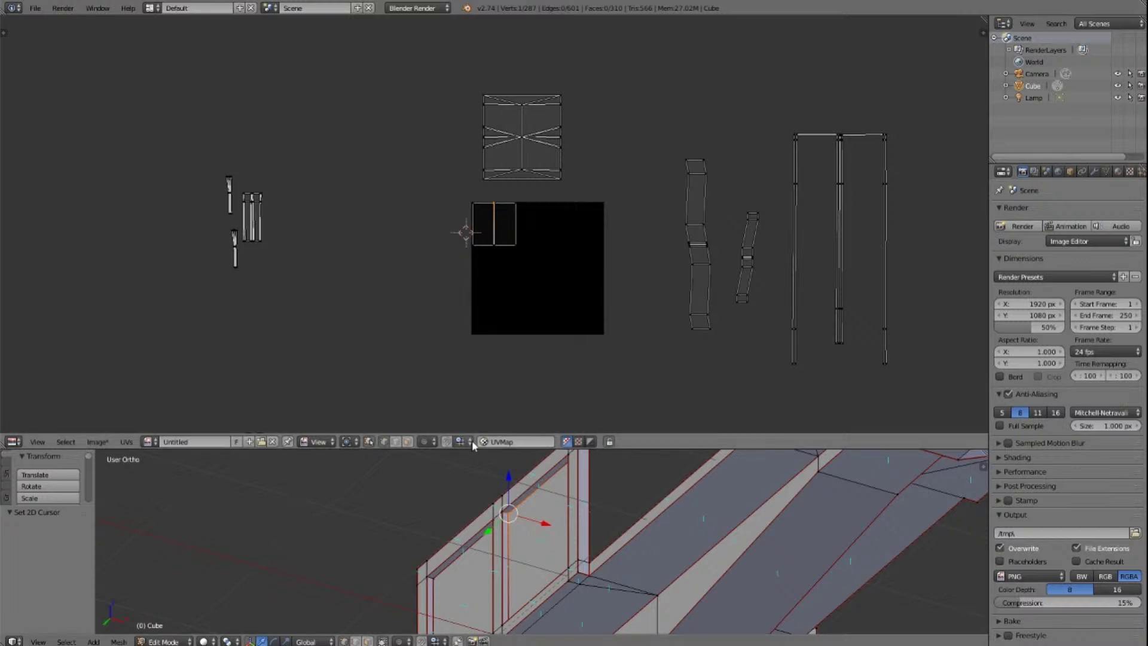
{"action": "left_click", "coordinate": [526, 442]}
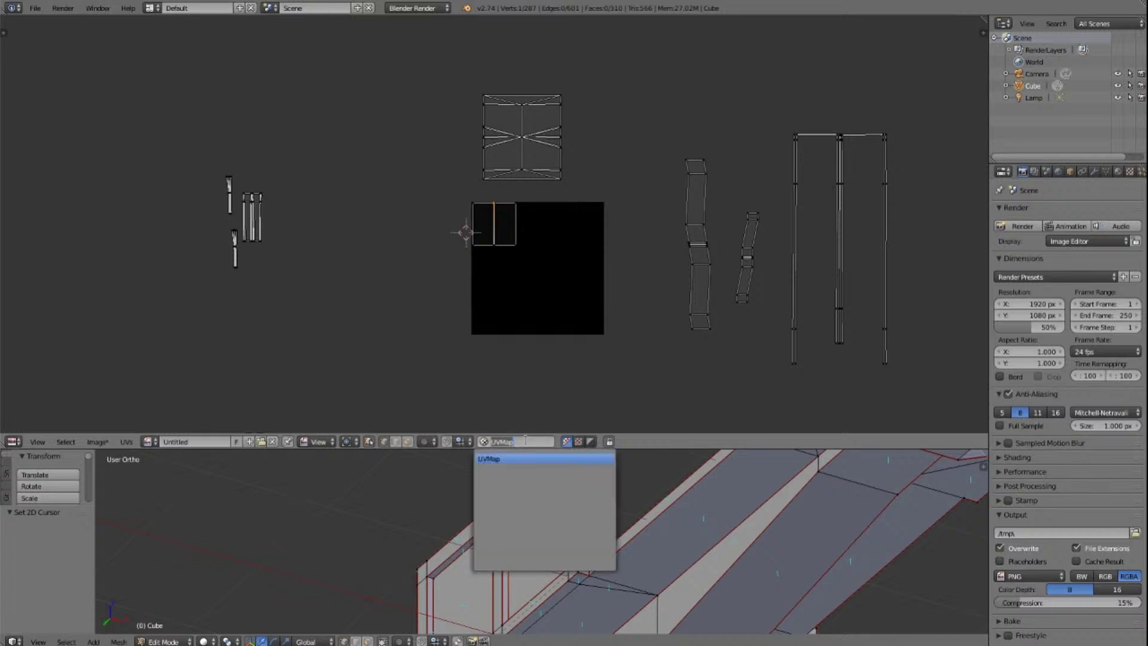
{"action": "left_click", "coordinate": [461, 442]}
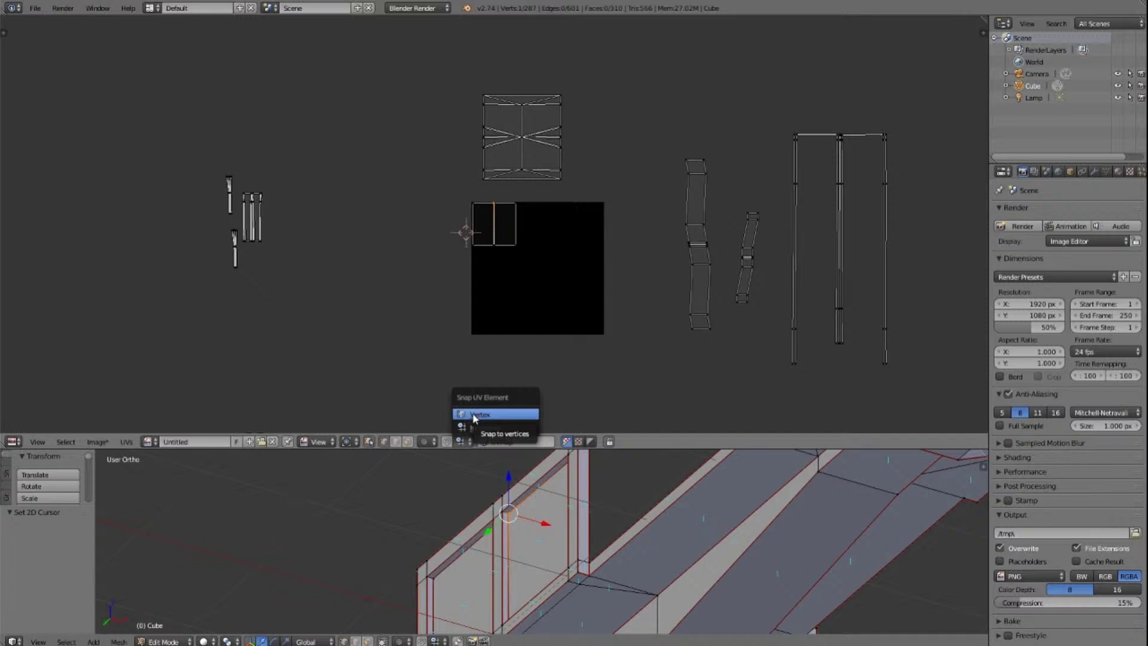
{"action": "left_click", "coordinate": [475, 415]}
{"action": "scroll", "coordinate": [504, 222], "scroll_direction": "up", "scroll_amount": 5}
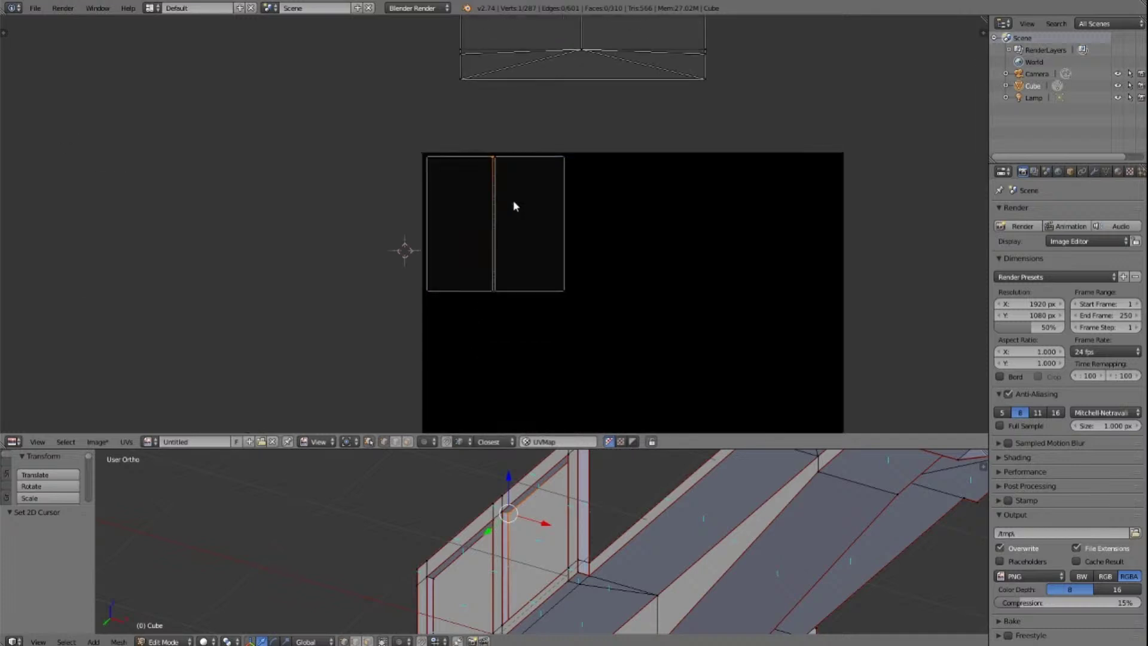
Step: Try to move the thin island's upper-left vertex onto the square island's upper-left corner, then undo the move
{"action": "scroll", "coordinate": [513, 206], "scroll_direction": "up", "scroll_amount": 5}
{"action": "scroll", "coordinate": [512, 208], "scroll_direction": "down", "scroll_amount": 3}
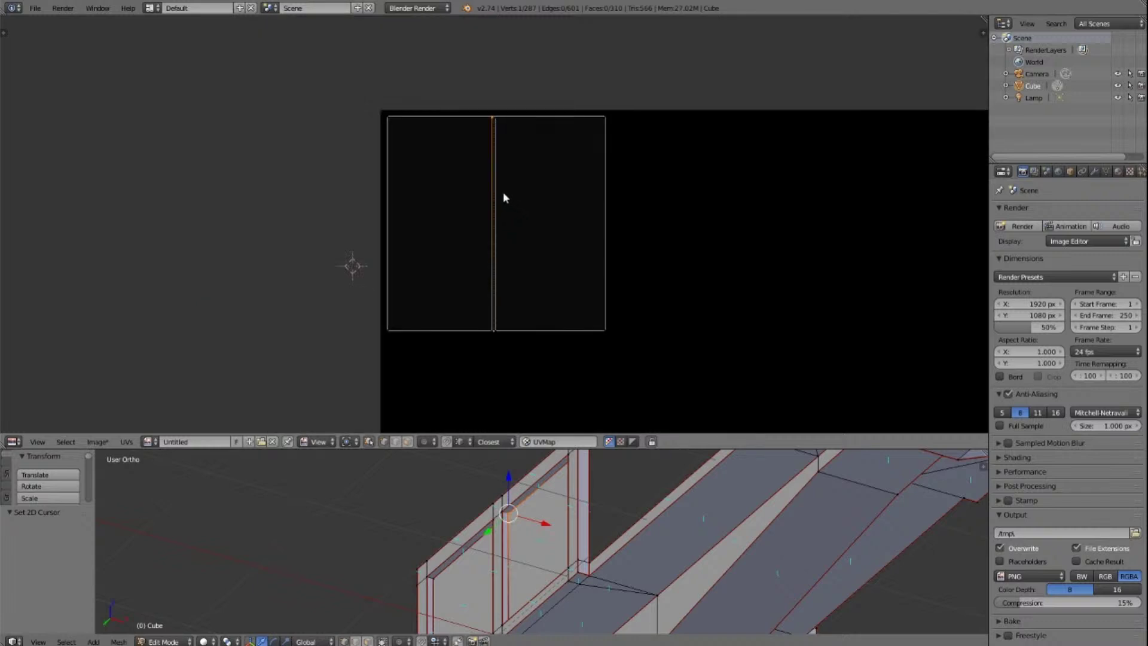
{"action": "key", "text": "g"}
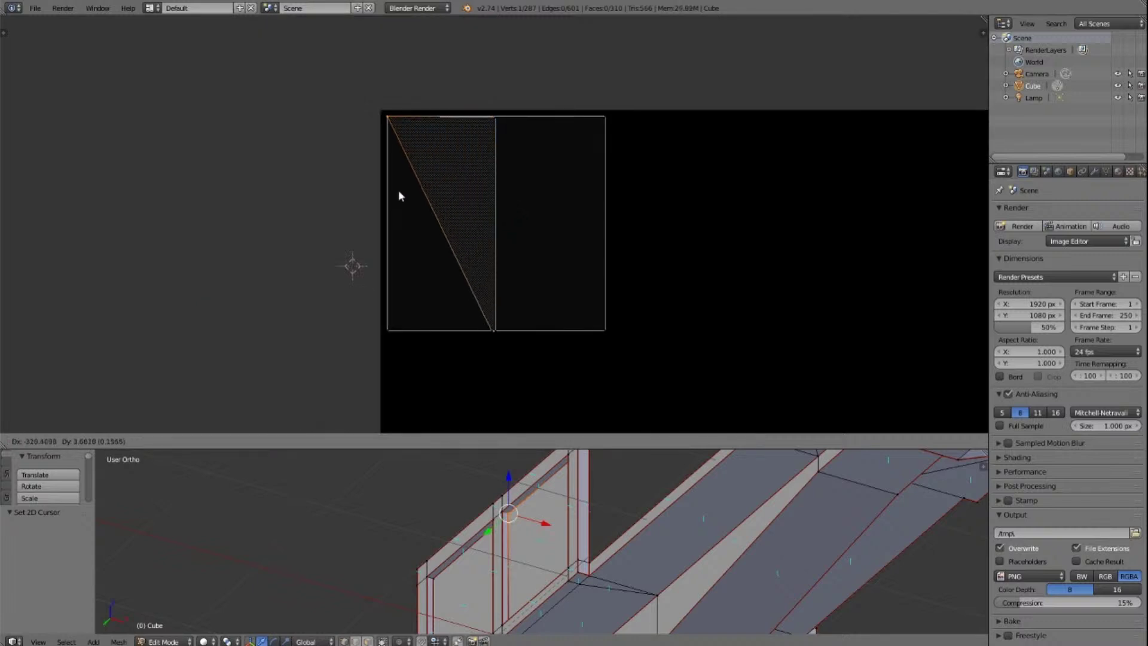
{"action": "left_click", "coordinate": [400, 189]}
{"action": "scroll", "coordinate": [399, 188], "scroll_direction": "down", "scroll_amount": 5}
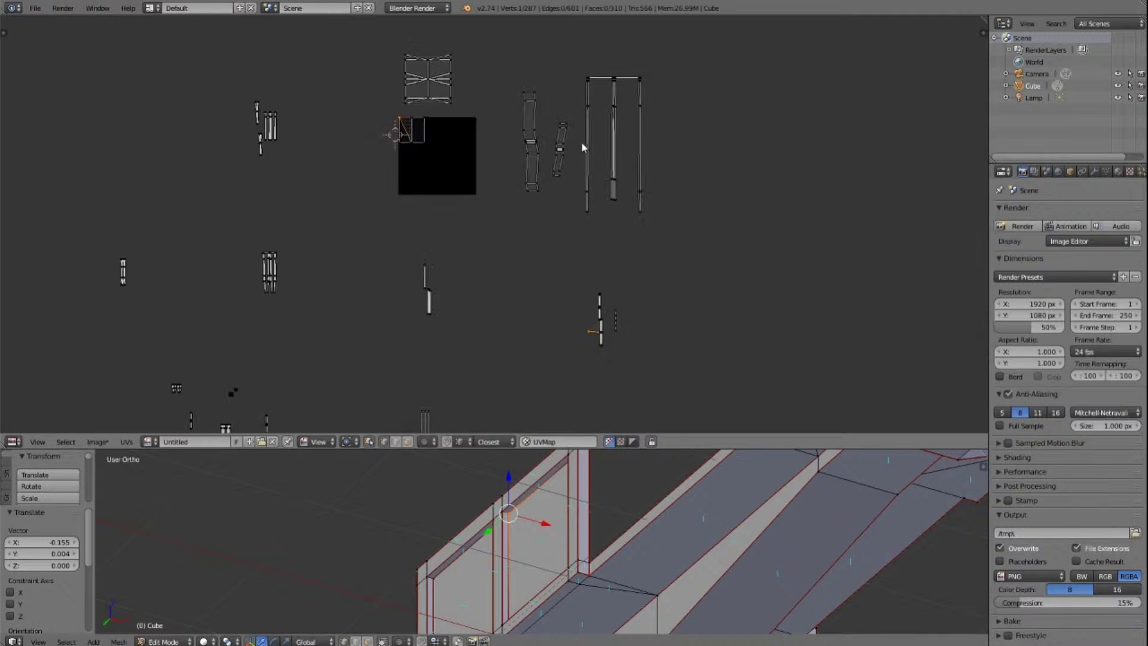
{"action": "key", "text": "ctrl+z"}
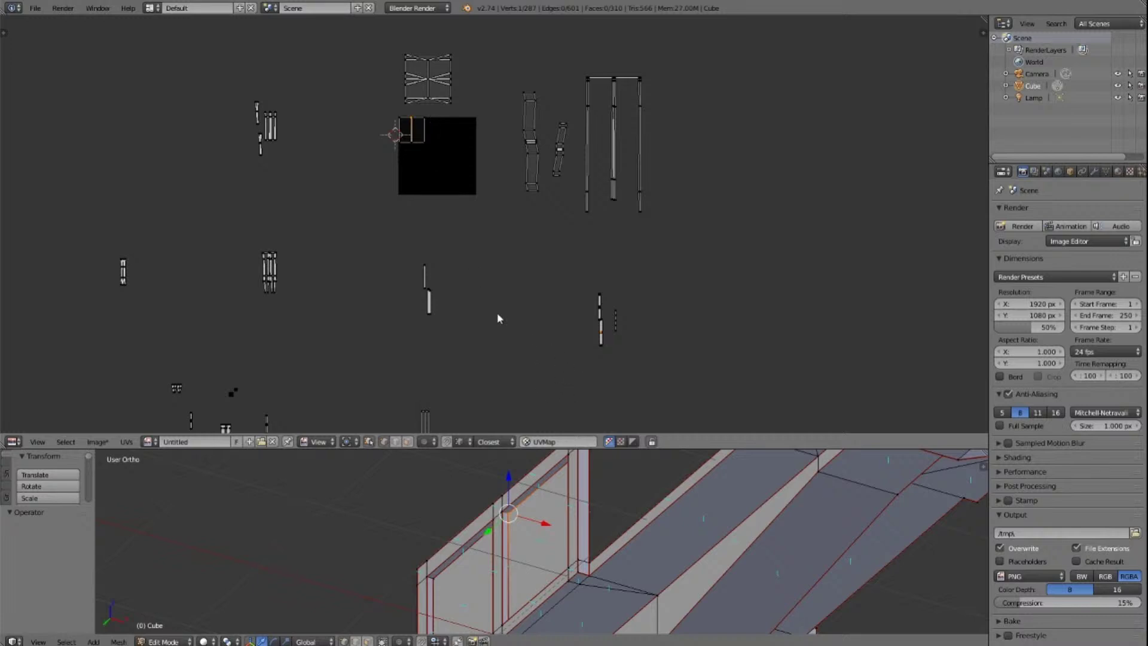
{"action": "key", "text": "a"}
{"action": "right_click", "coordinate": [412, 128]}
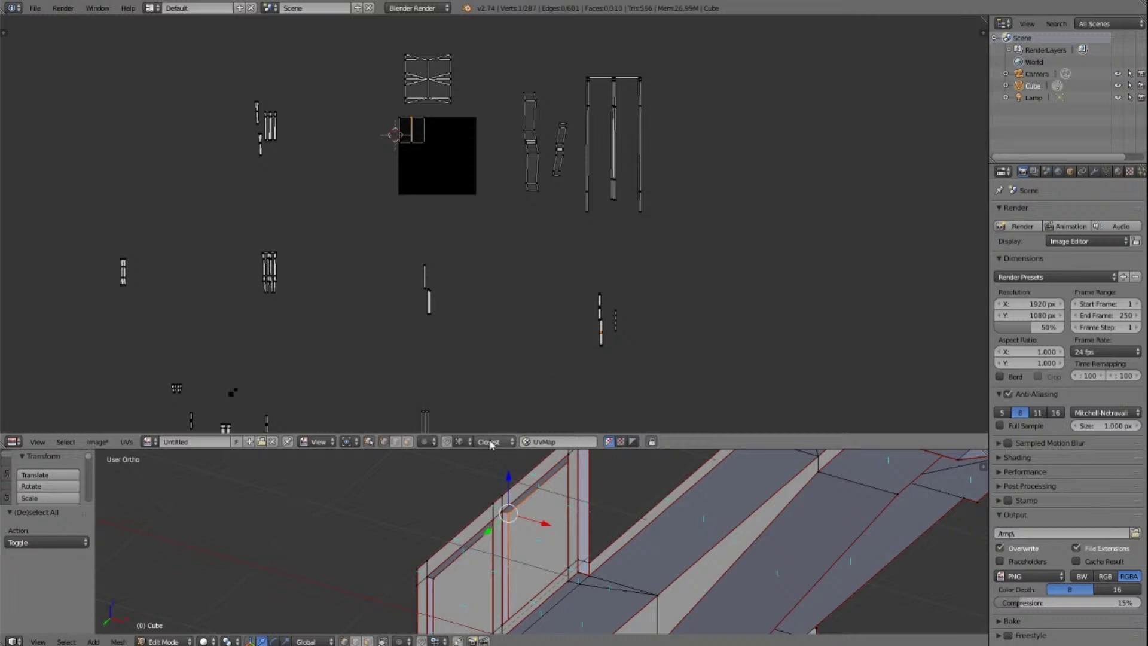
Step: Turn off the UV and mesh selection sync and set the sticky selection mode to Disabled
{"action": "left_click", "coordinate": [369, 442]}
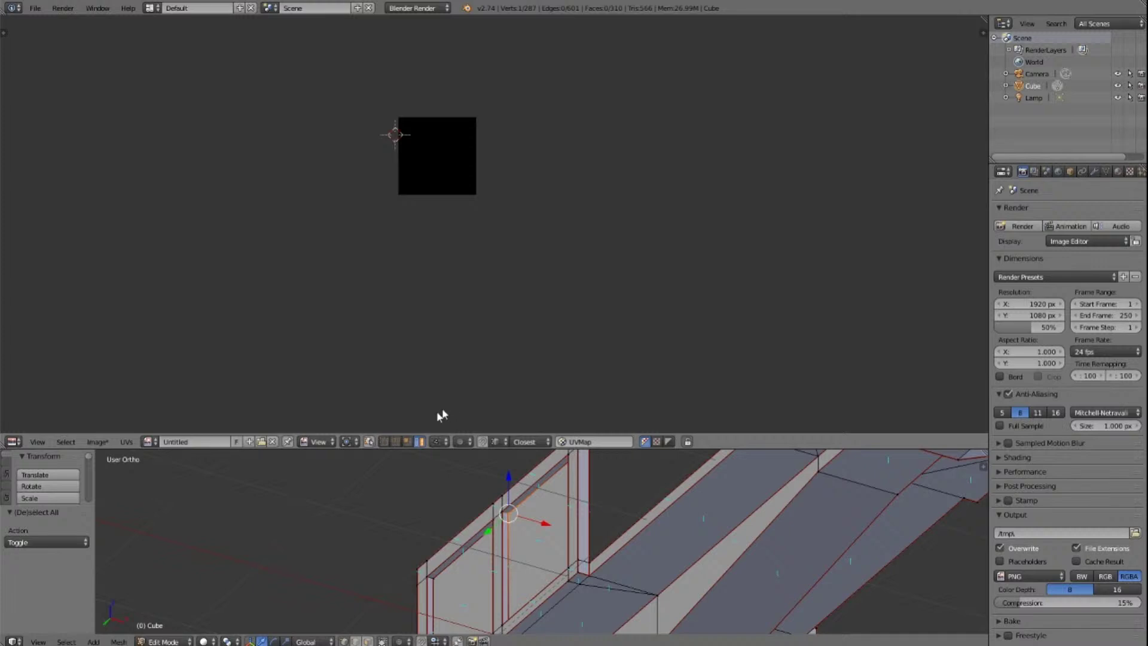
{"action": "left_click", "coordinate": [369, 442]}
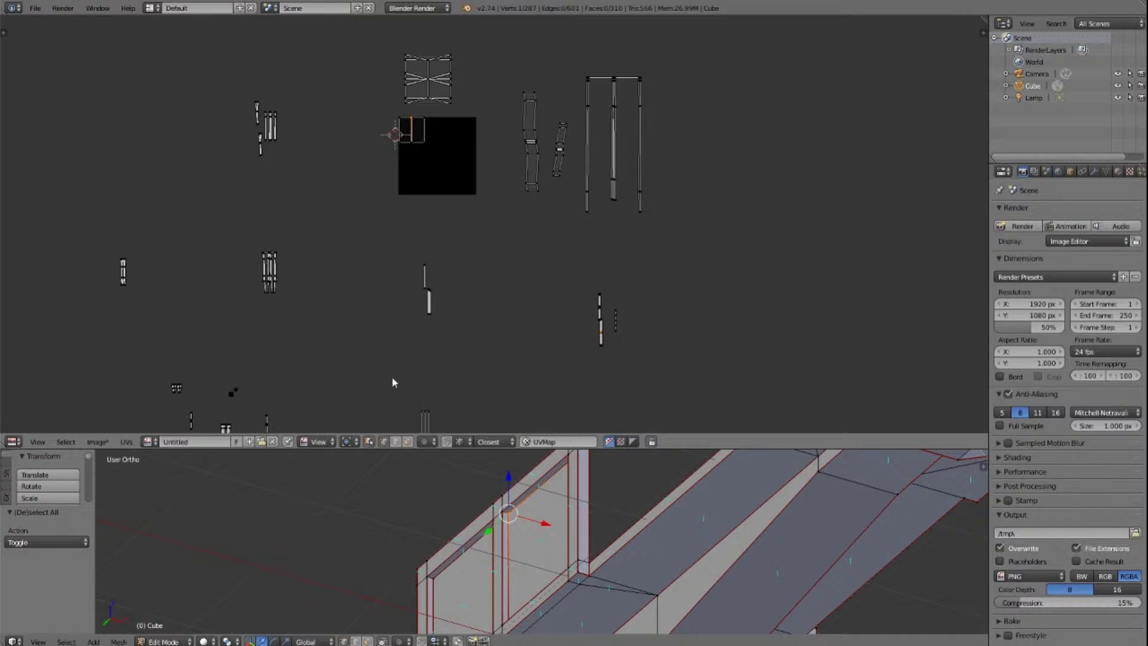
{"action": "left_click", "coordinate": [372, 442]}
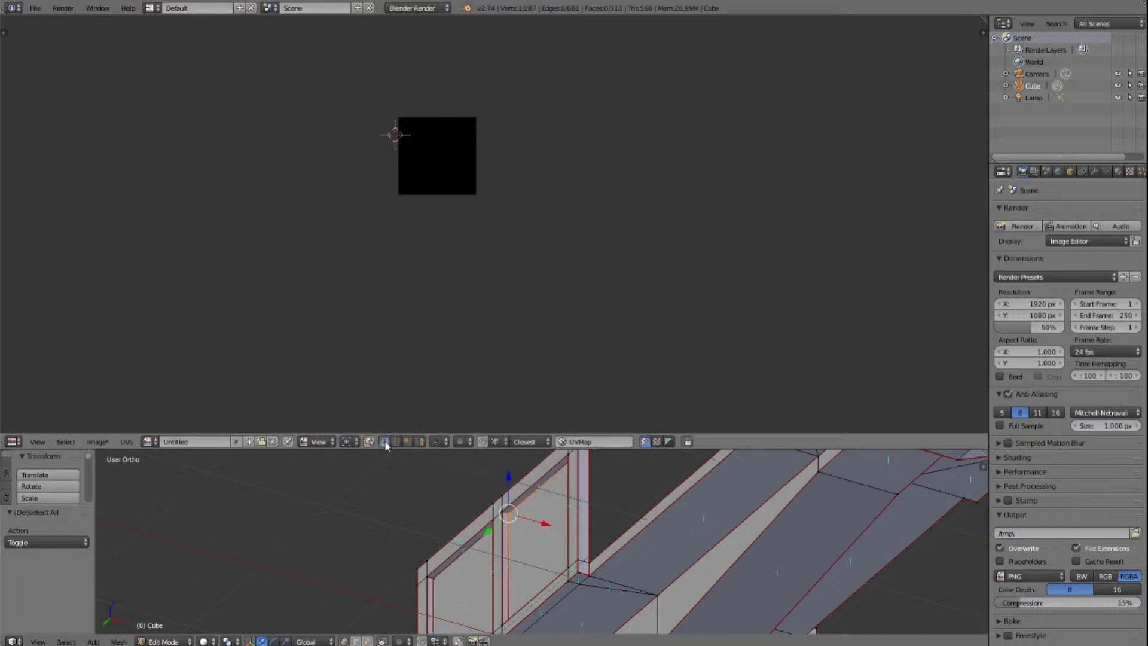
{"action": "left_click", "coordinate": [441, 442]}
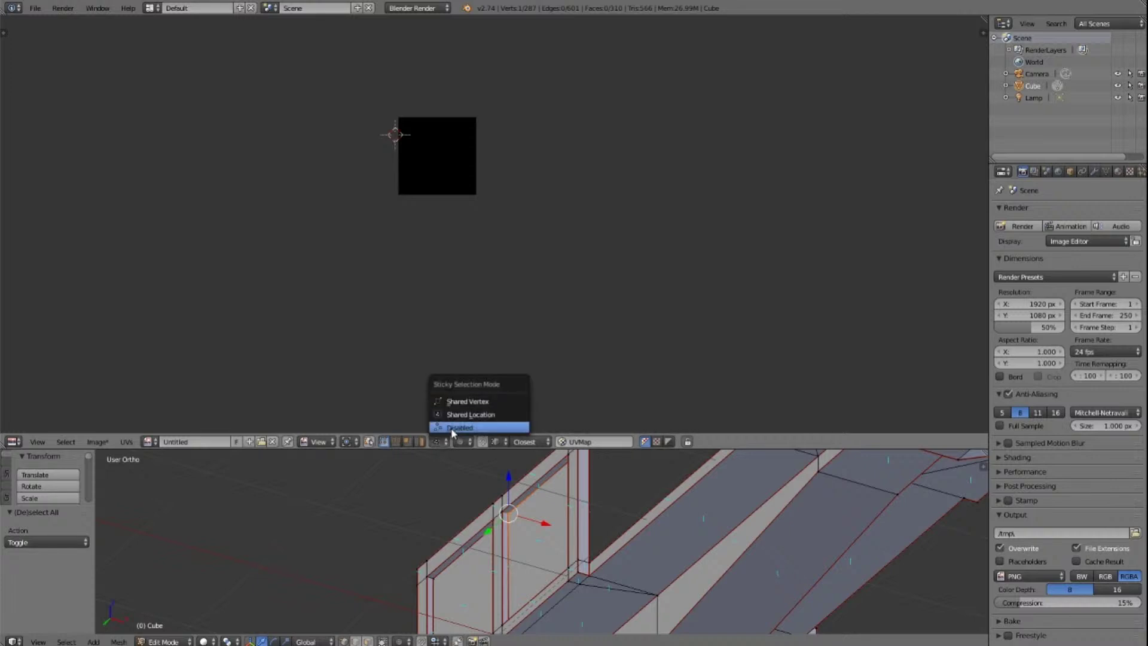
{"action": "left_click", "coordinate": [452, 428]}
{"action": "left_click", "coordinate": [392, 402]}
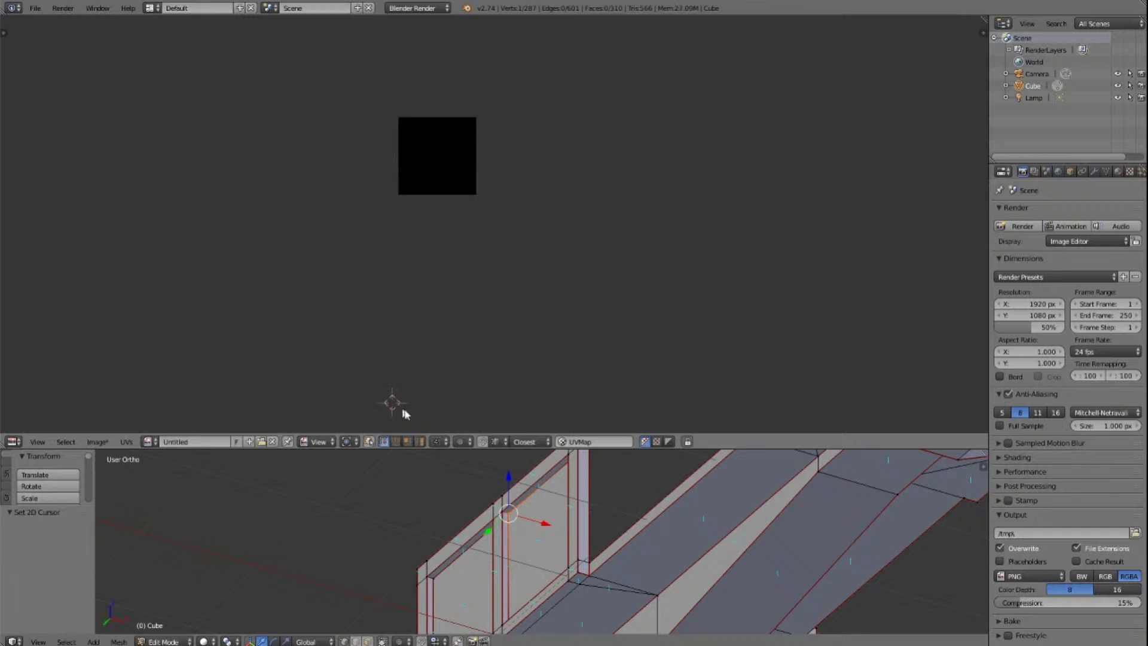
Step: Check the proportional editing options and select the whole mesh so that all its UV islands are shown
{"action": "left_click", "coordinate": [461, 442]}
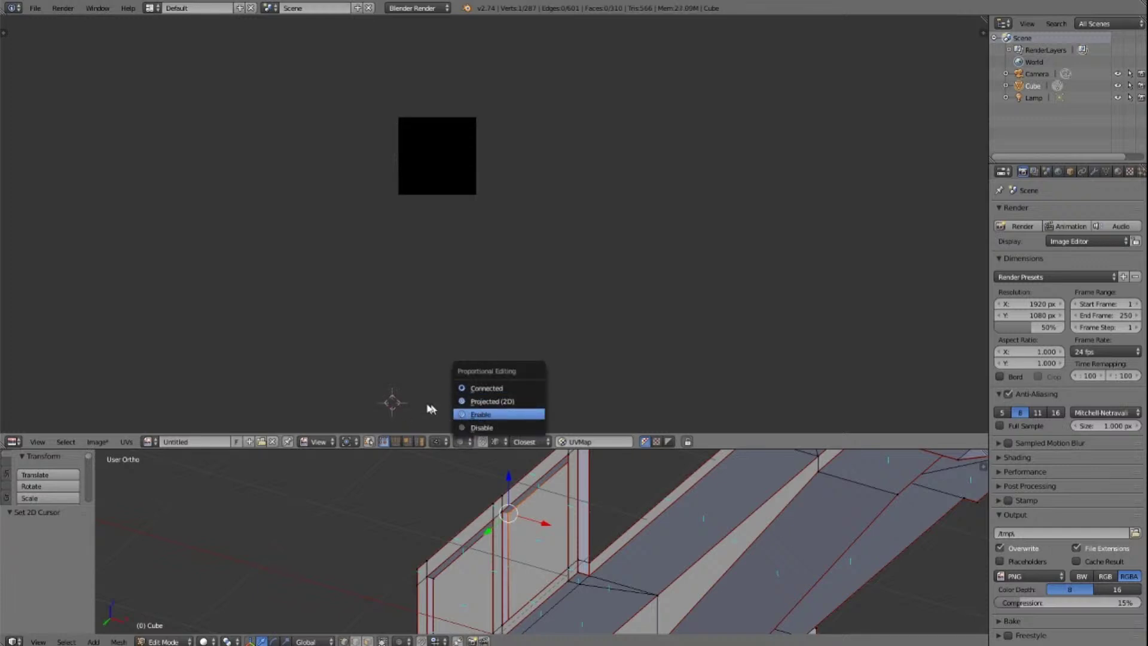
{"action": "left_click", "coordinate": [501, 442]}
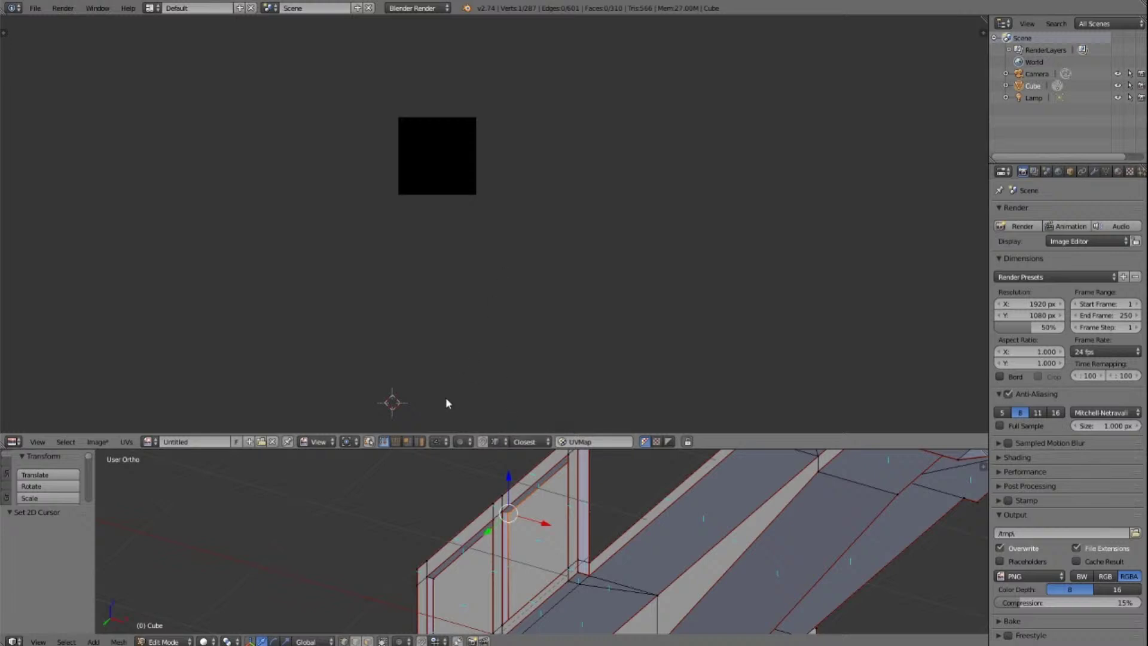
{"action": "key", "text": "a"}
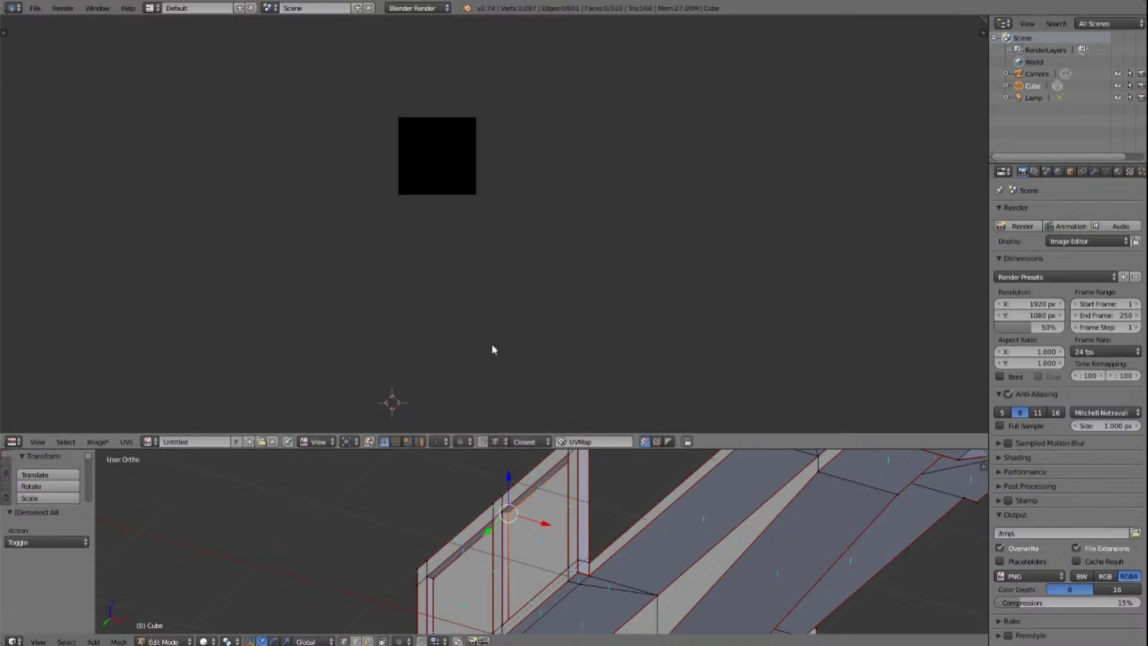
{"action": "key", "text": "a"}
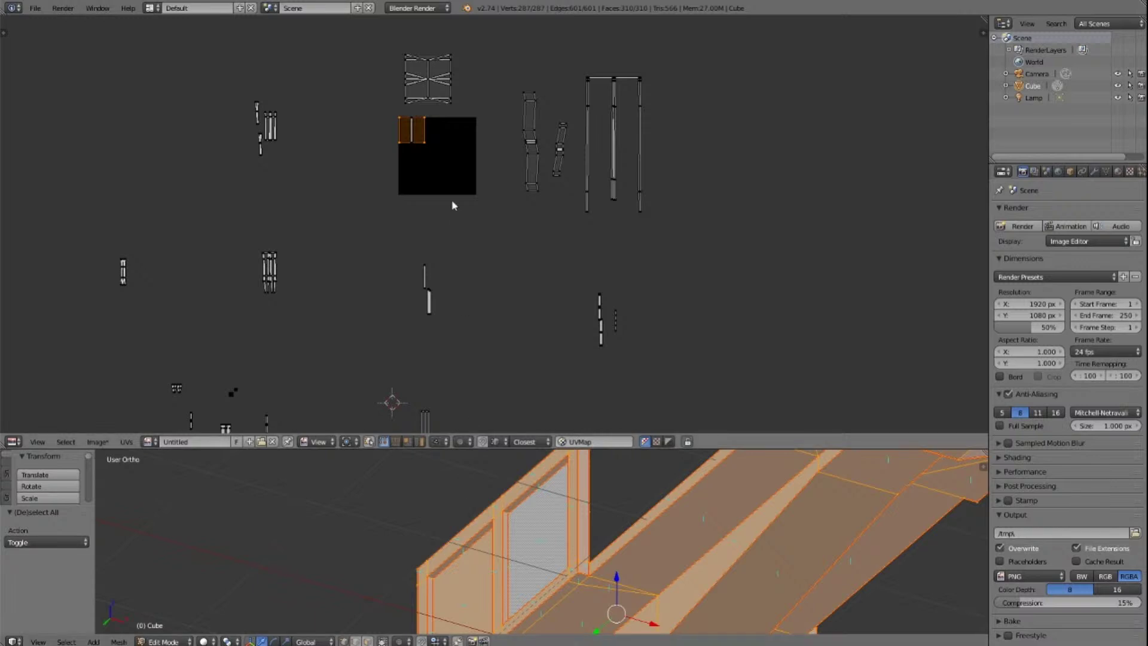
{"action": "scroll", "coordinate": [453, 205], "scroll_direction": "up", "scroll_amount": 4}
{"action": "scroll", "coordinate": [454, 205], "scroll_direction": "down", "scroll_amount": 3}
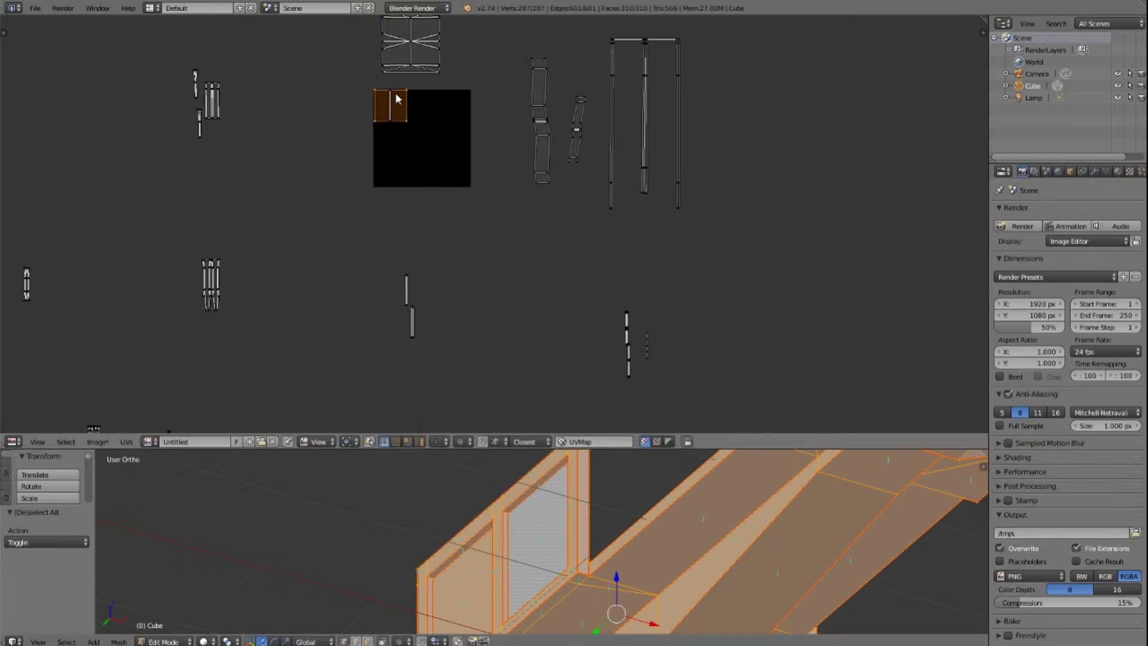
Step: Select the thin island's upper-left vertex with sync off and move it to the square island's upper-left corner
{"action": "right_click", "coordinate": [390, 91]}
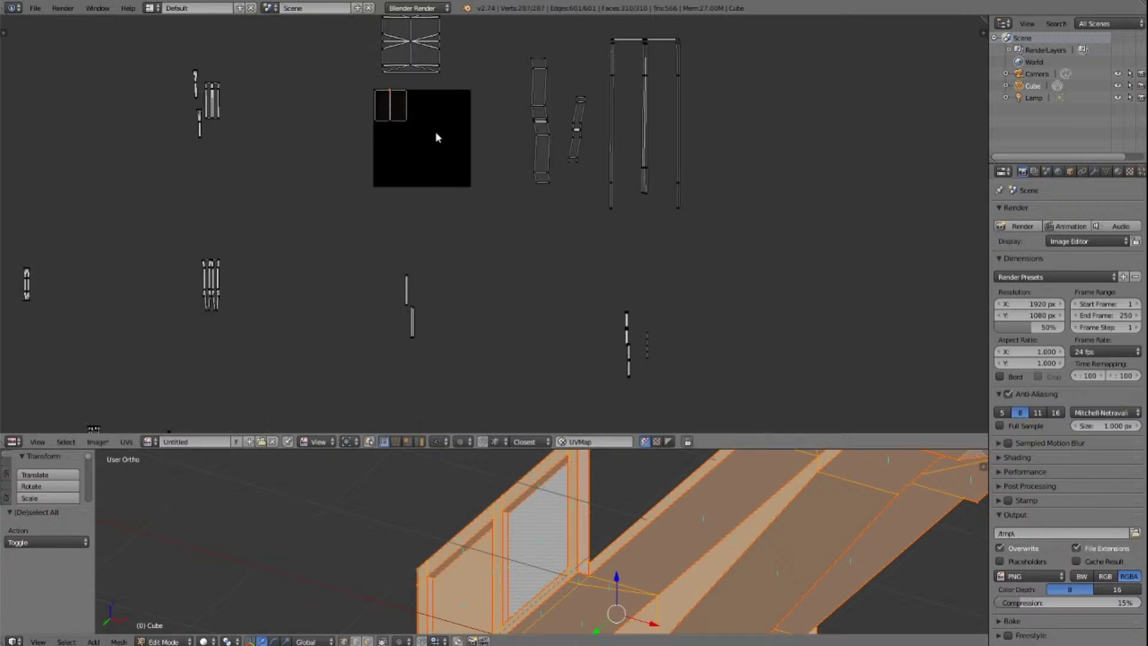
{"action": "scroll", "coordinate": [436, 131], "scroll_direction": "up", "scroll_amount": 15}
{"action": "scroll", "coordinate": [485, 285], "scroll_direction": "down", "scroll_amount": 6}
{"action": "scroll", "coordinate": [486, 286], "scroll_direction": "down", "scroll_amount": 4}
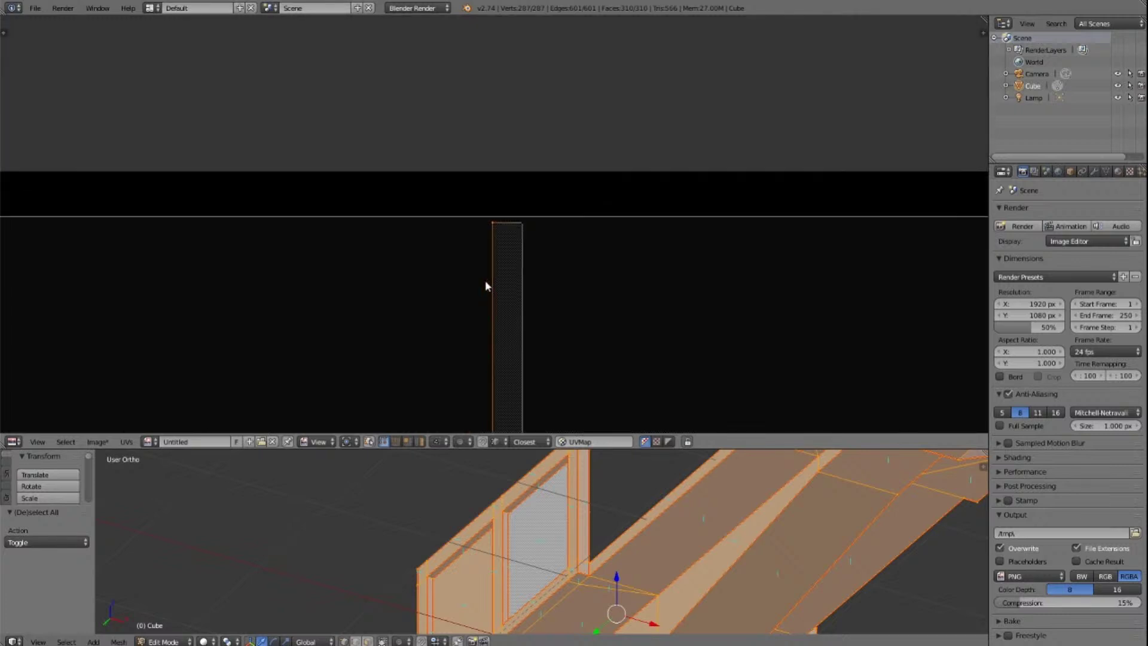
{"action": "key", "text": "g"}
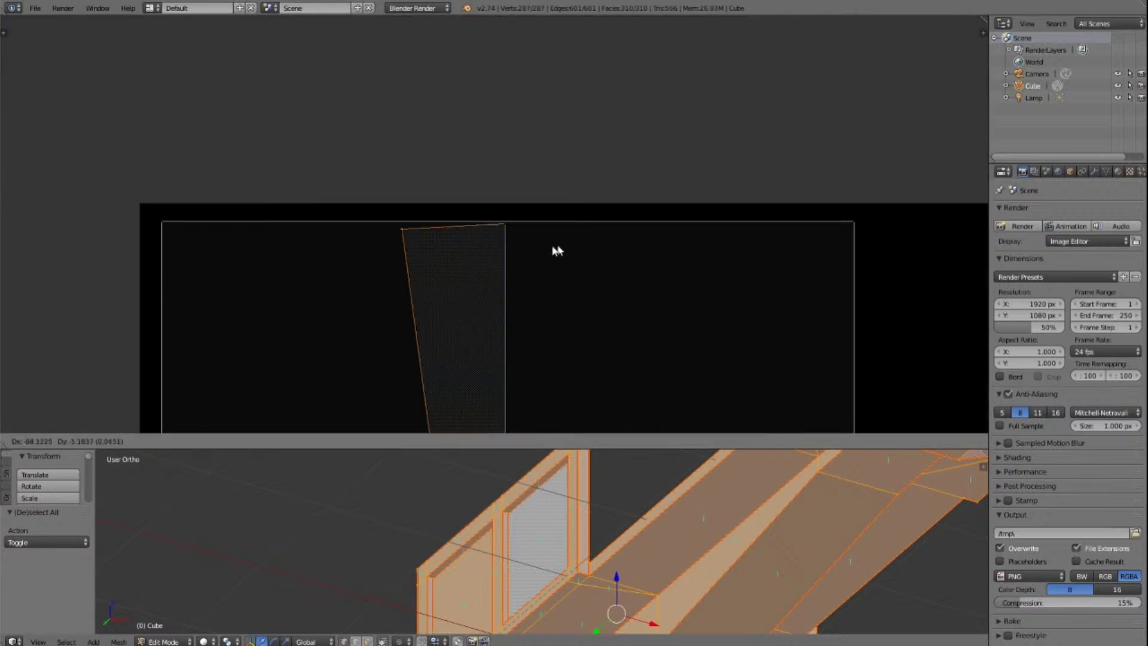
{"action": "left_click", "coordinate": [317, 242]}
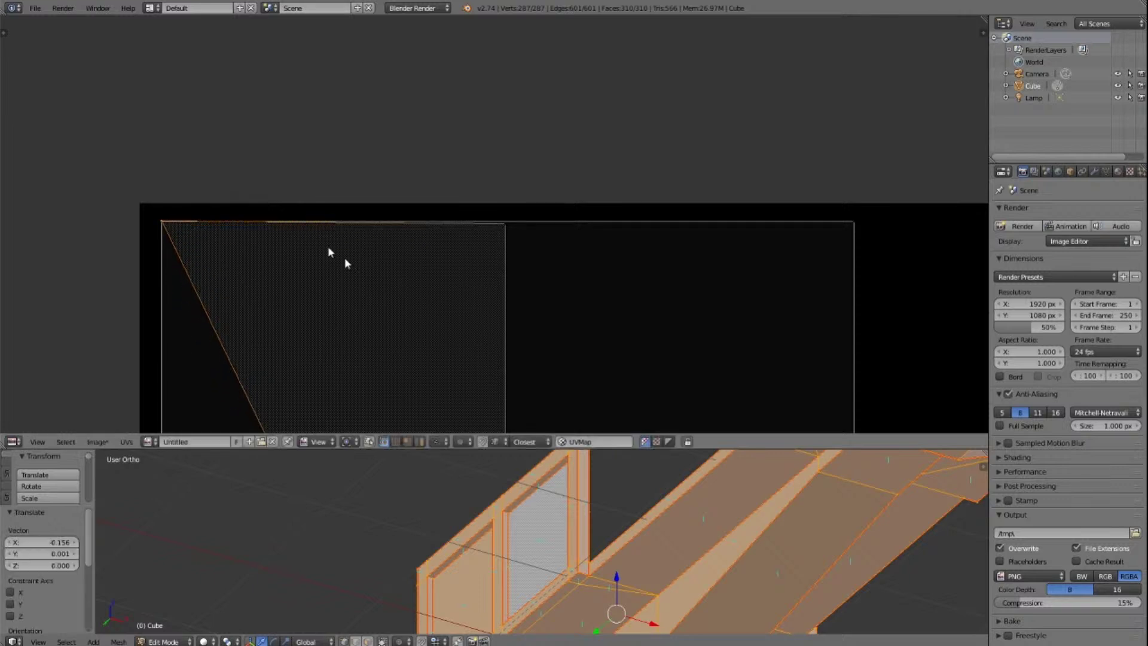
{"action": "scroll", "coordinate": [344, 257], "scroll_direction": "down", "scroll_amount": 10}
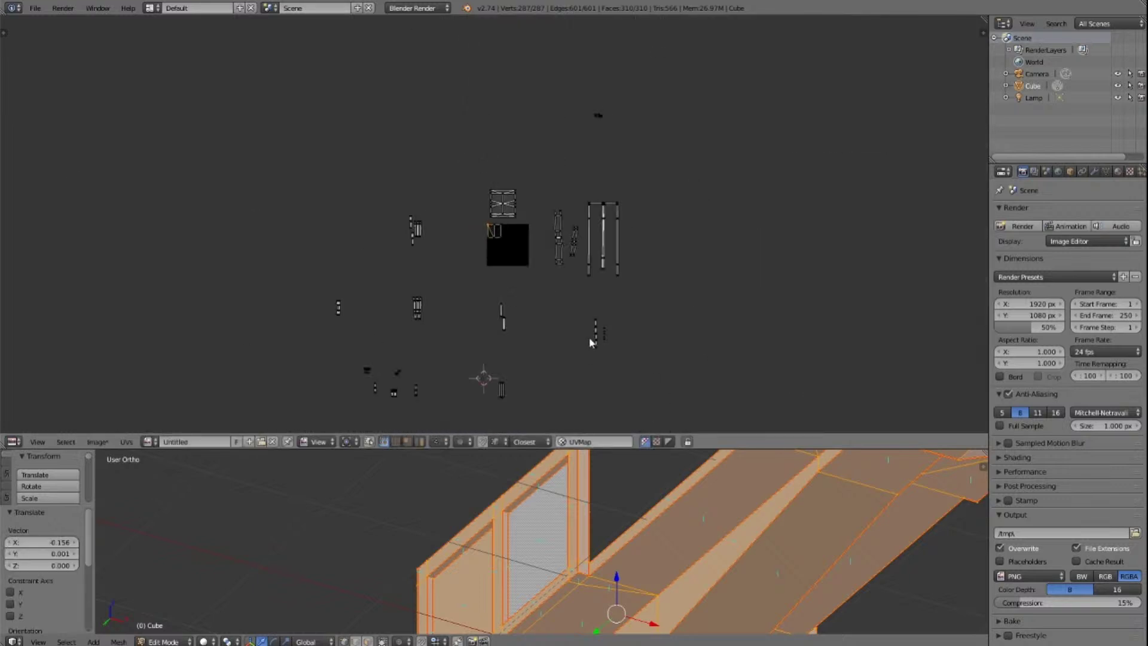
{"action": "scroll", "coordinate": [585, 379], "scroll_direction": "up", "scroll_amount": 13}
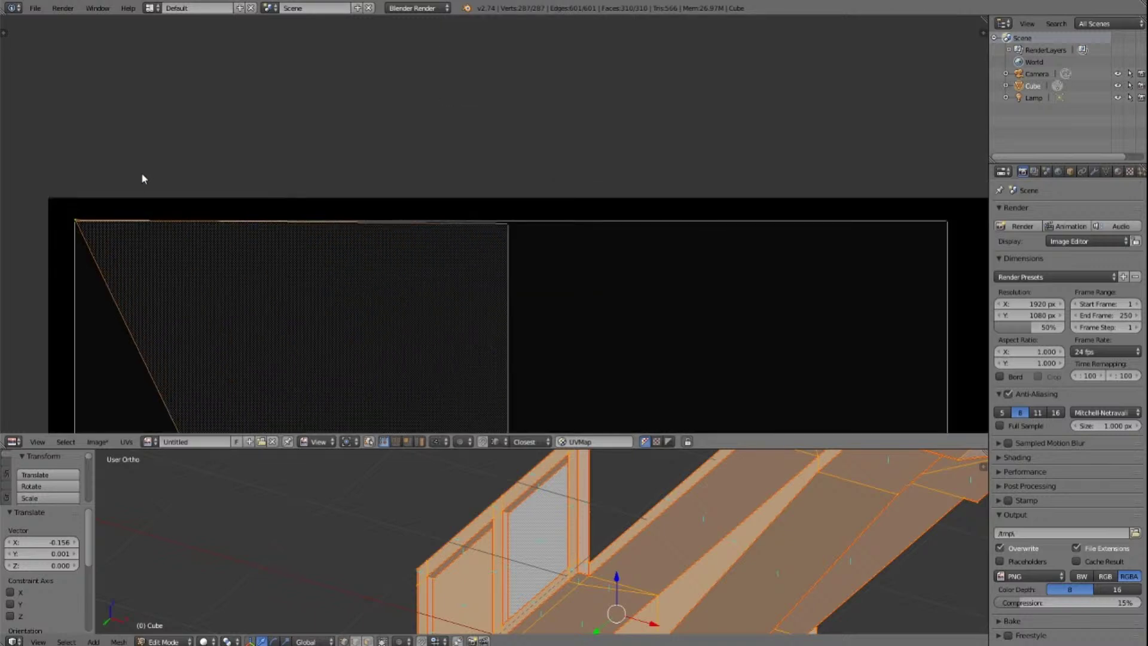
Step: Check the pivot options, turn the UV and mesh selection sync back on, and set proportional editing to Disable
{"action": "left_click", "coordinate": [355, 443]}
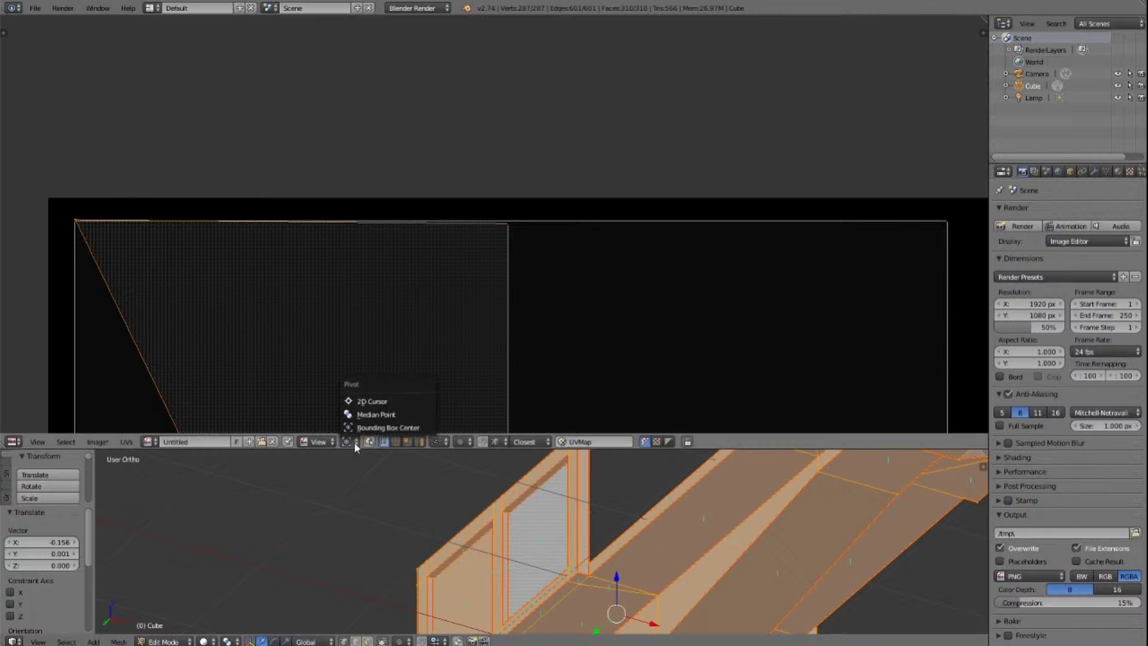
{"action": "left_click", "coordinate": [354, 403]}
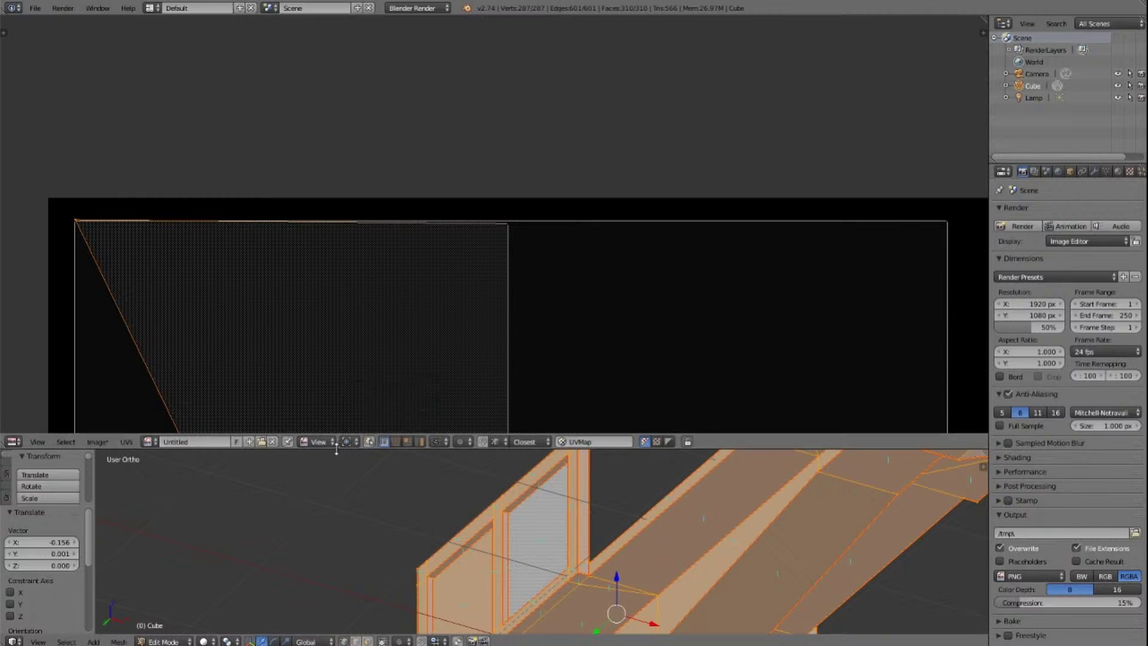
{"action": "left_click", "coordinate": [369, 443]}
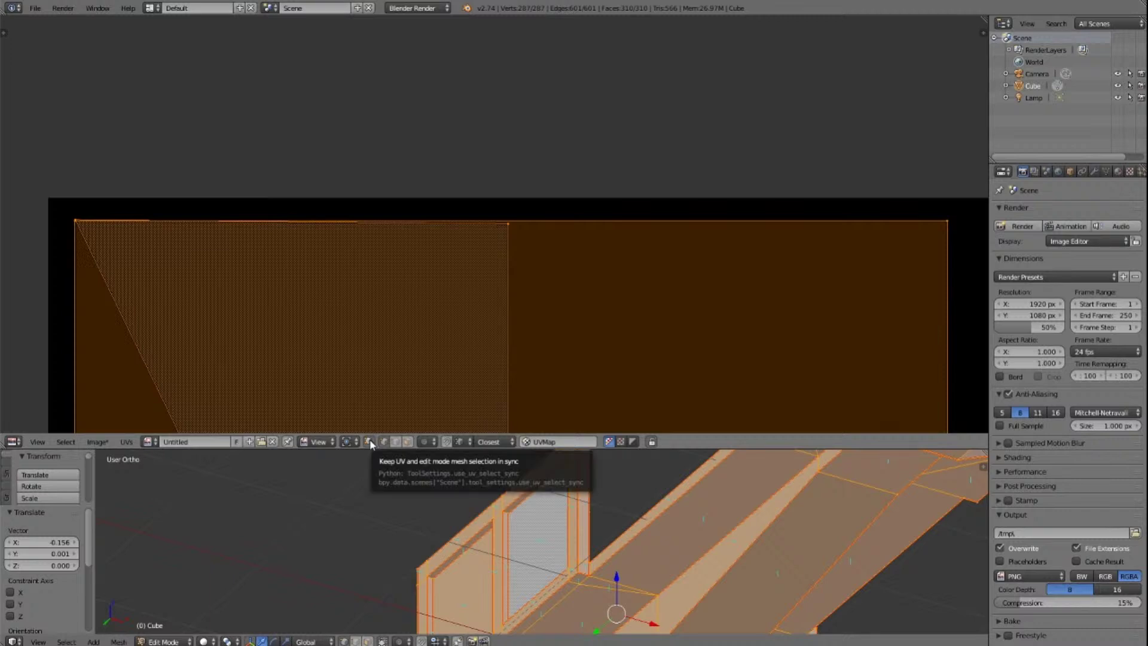
{"action": "left_click", "coordinate": [430, 441]}
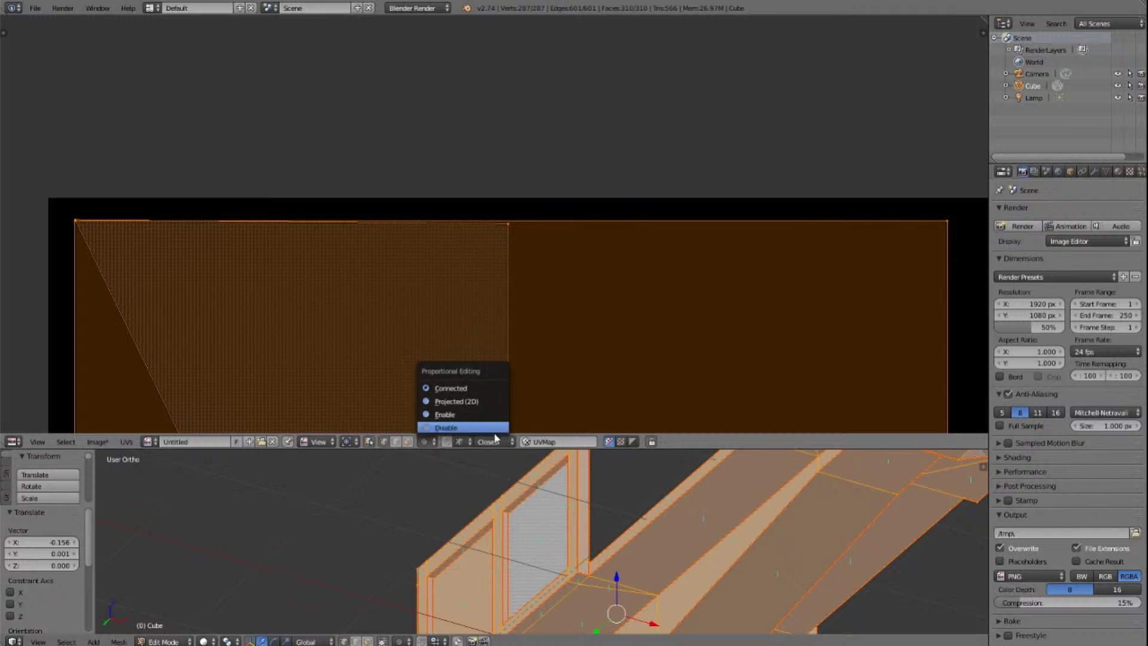
{"action": "left_click", "coordinate": [461, 428]}
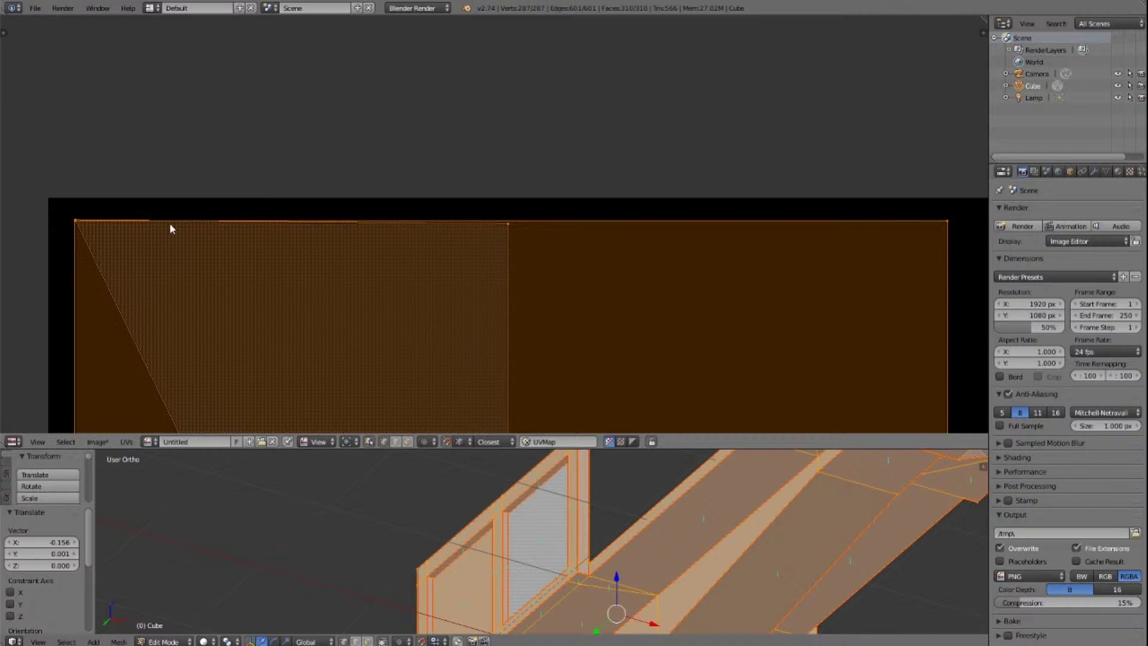
Step: Deselect everything, set the UV snap element to Increment, and select the vertex at the square island's upper-left corner
{"action": "key", "text": "a"}
{"action": "scroll", "coordinate": [172, 231], "scroll_direction": "down", "scroll_amount": 9}
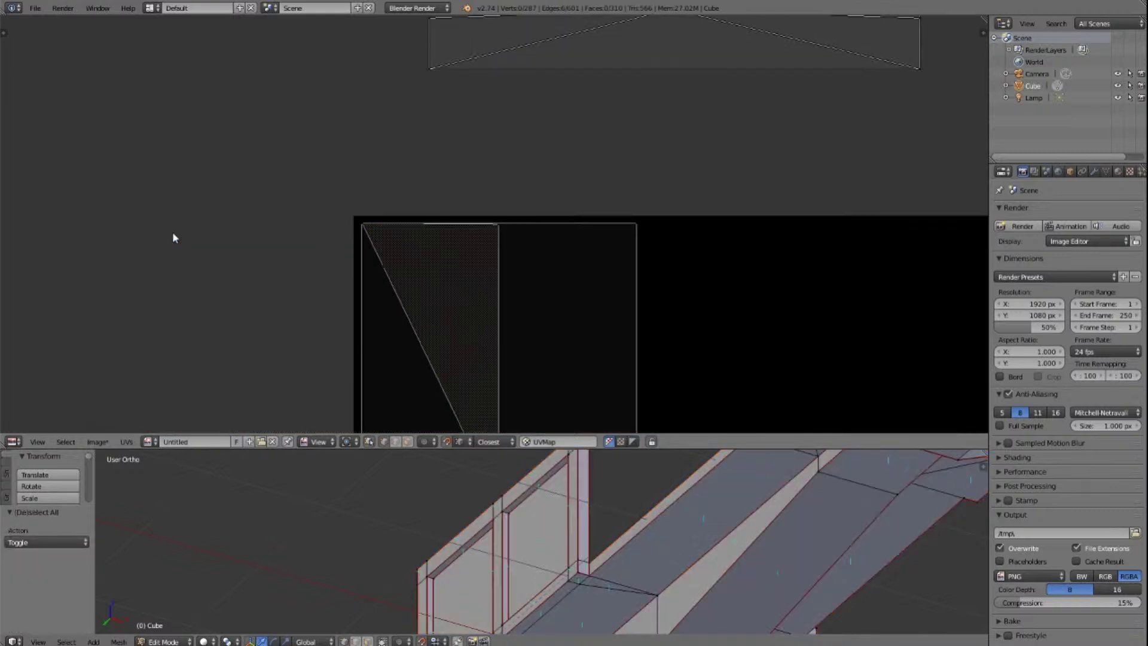
{"action": "scroll", "coordinate": [181, 250], "scroll_direction": "down", "scroll_amount": 4}
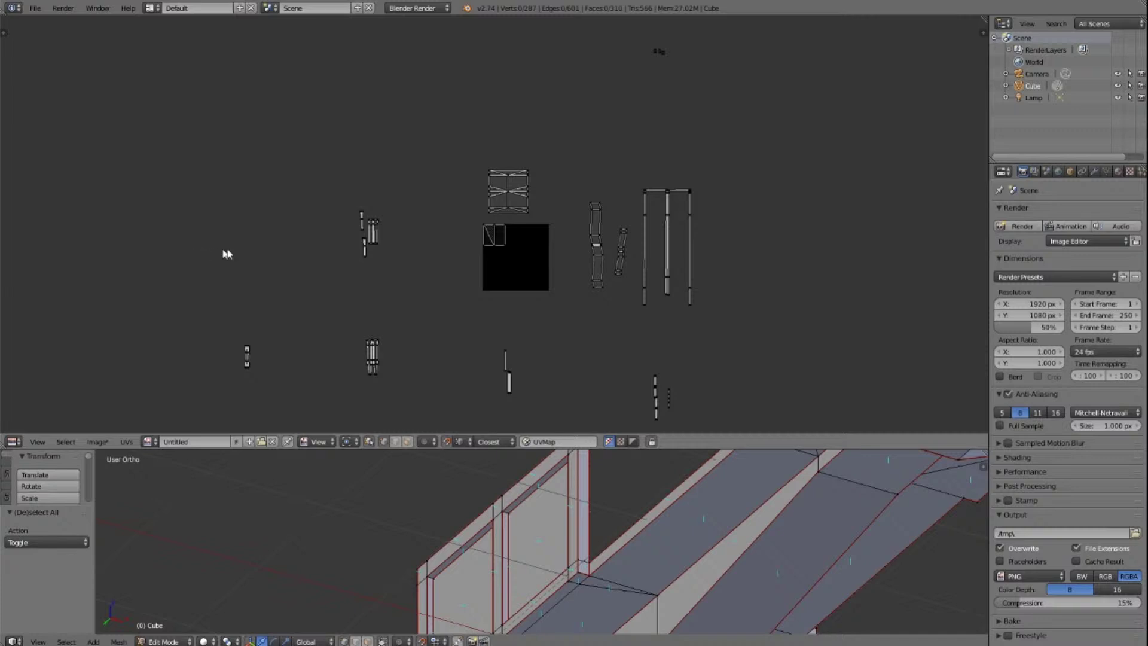
{"action": "right_click", "coordinate": [485, 227]}
{"action": "left_click", "coordinate": [472, 442]}
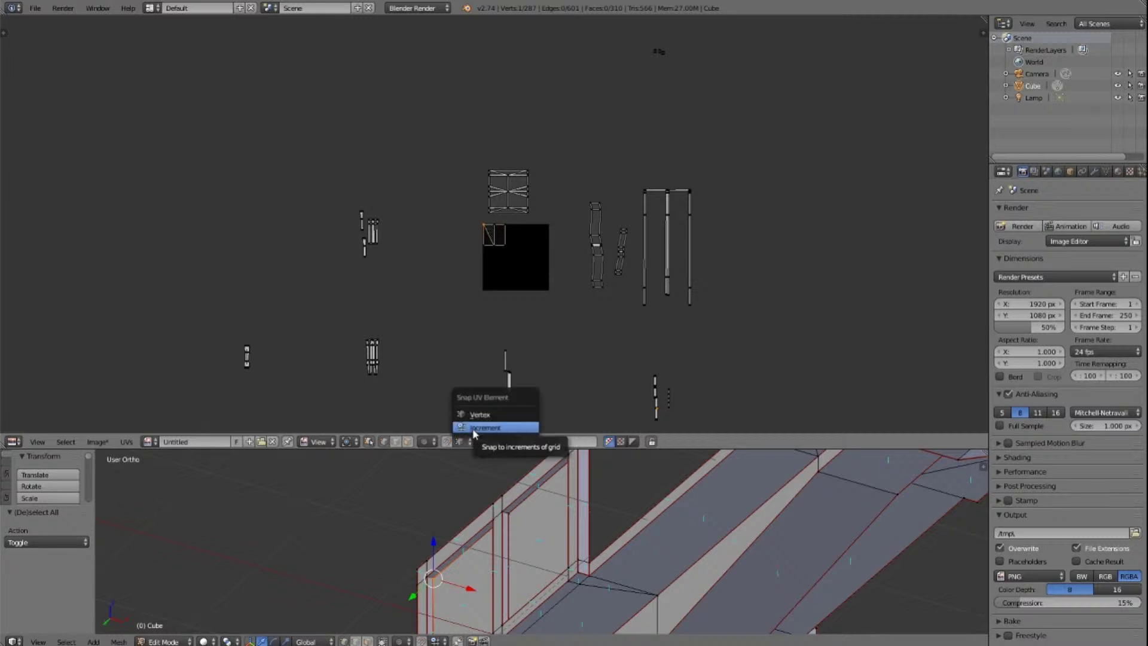
{"action": "left_click", "coordinate": [474, 429]}
{"action": "scroll", "coordinate": [506, 282], "scroll_direction": "up", "scroll_amount": 5}
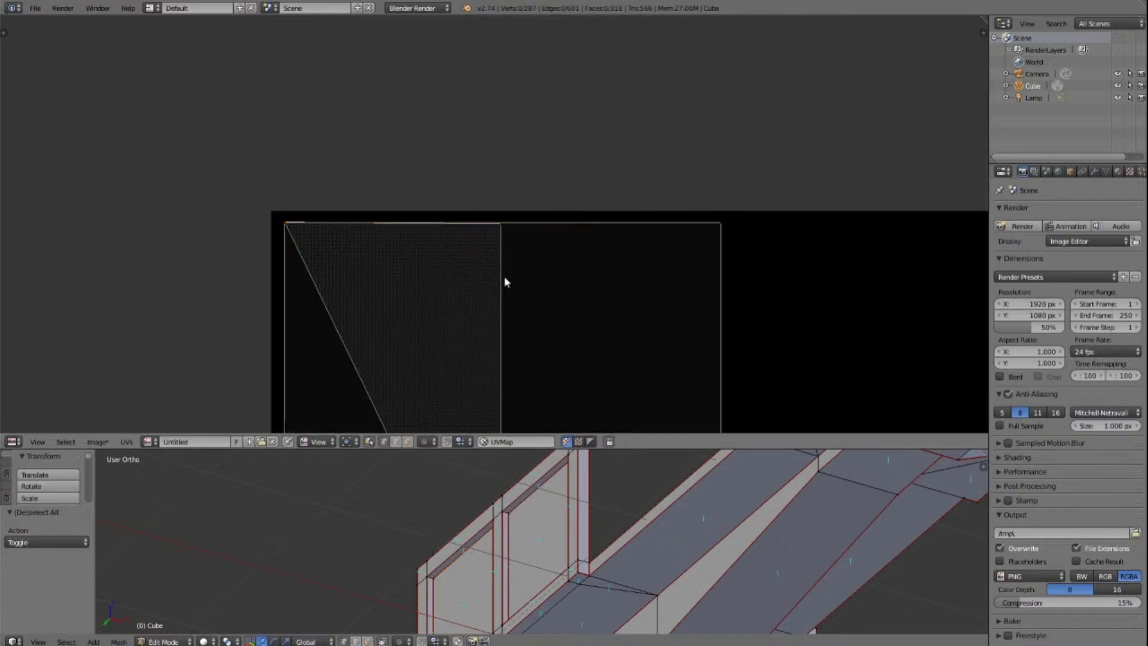
{"action": "right_click", "coordinate": [289, 226]}
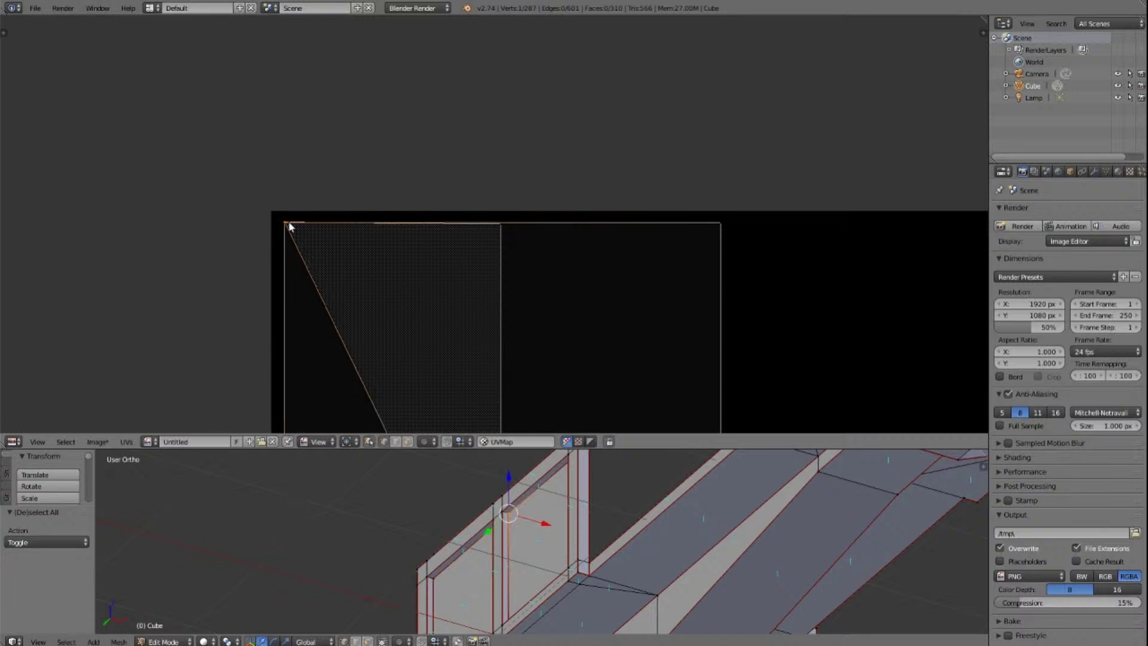
Step: Place the 2D cursor beside the image's left edge, below the square island
{"action": "scroll", "coordinate": [289, 226], "scroll_direction": "down", "scroll_amount": 8}
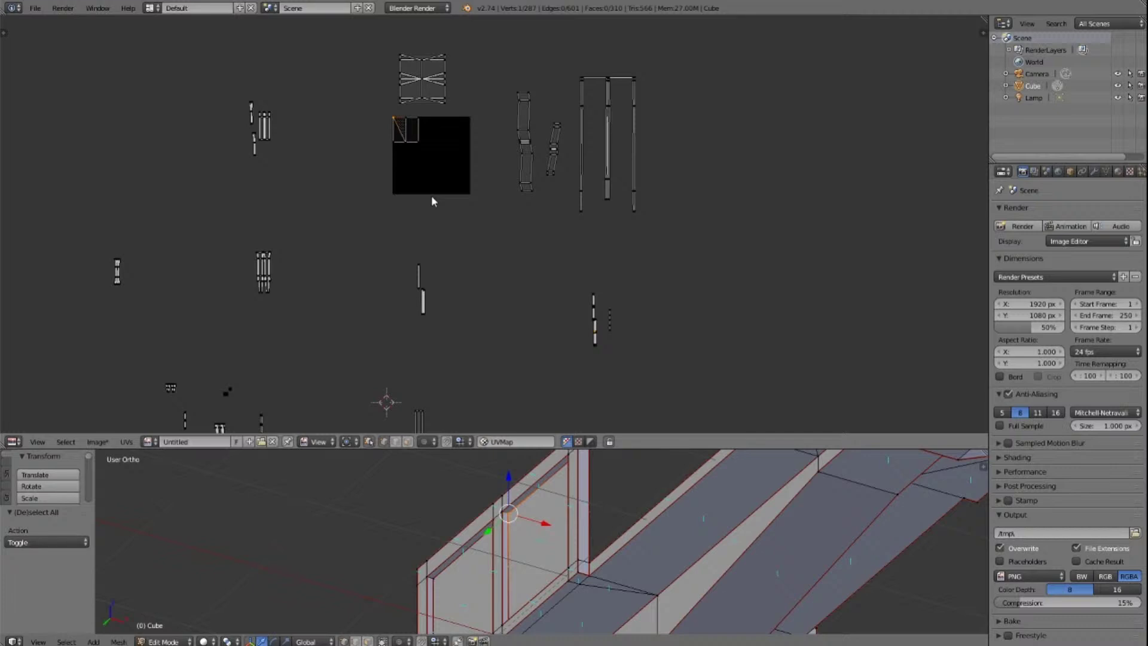
{"action": "scroll", "coordinate": [432, 201], "scroll_direction": "up", "scroll_amount": 8}
{"action": "scroll", "coordinate": [411, 184], "scroll_direction": "down", "scroll_amount": 8}
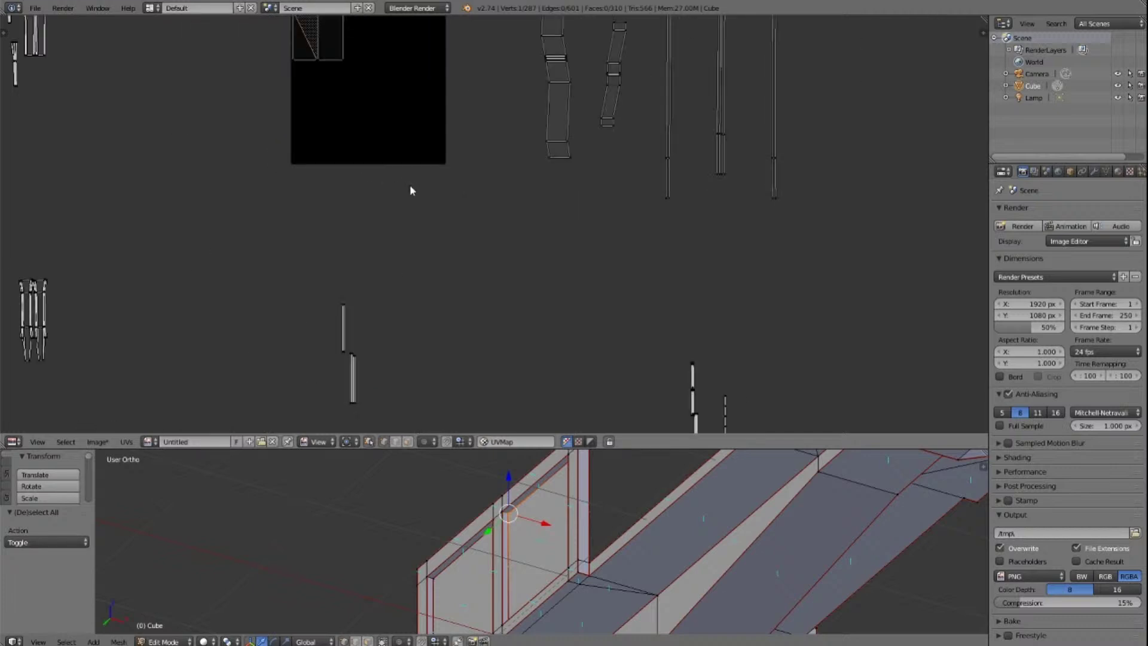
{"action": "left_click", "coordinate": [410, 186]}
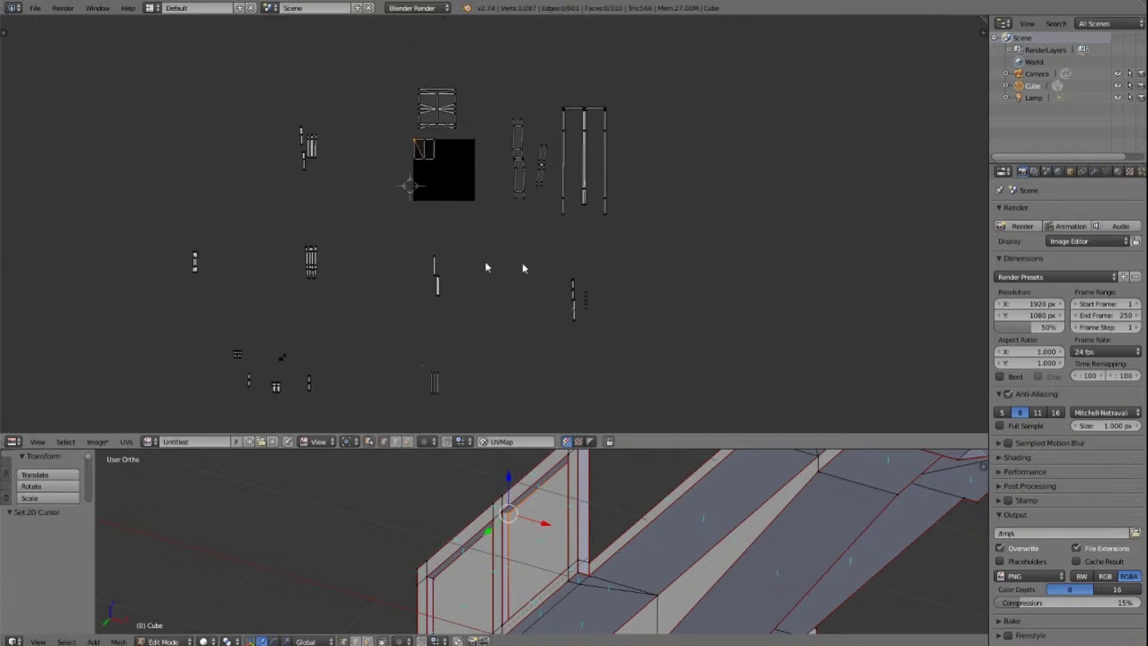
{"action": "left_click", "coordinate": [333, 442]}
{"action": "scroll", "coordinate": [409, 143], "scroll_direction": "up", "scroll_amount": 1}
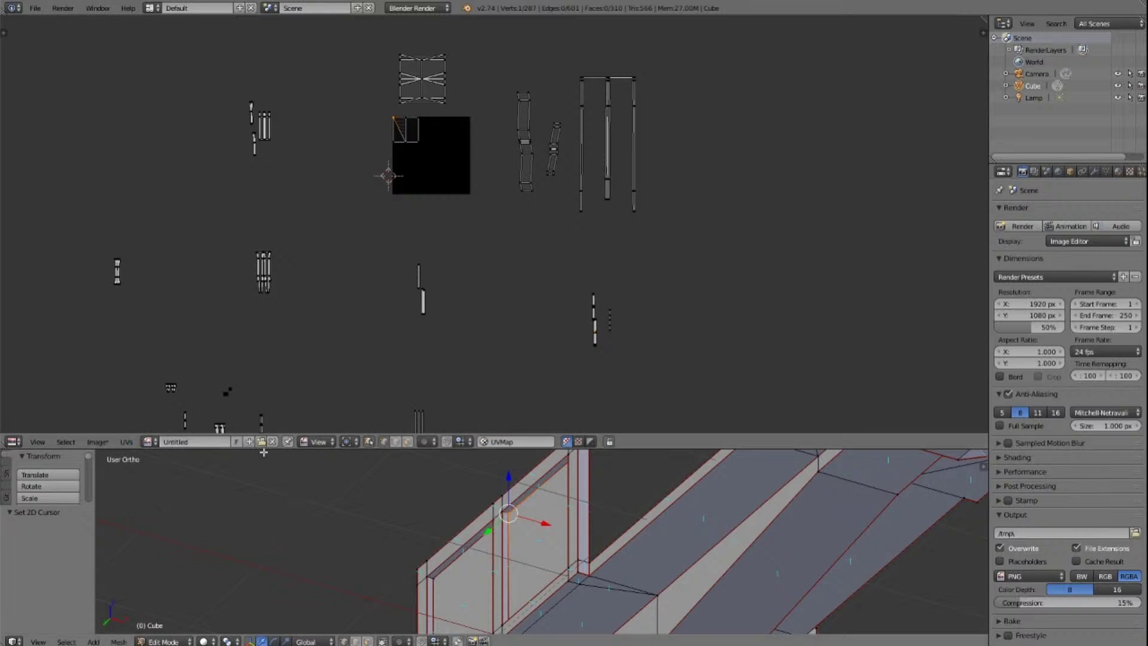
Step: Check the 3D view's viewport shading and pivot point options and the UV editor's mode options
{"action": "left_click", "coordinate": [164, 642]}
{"action": "left_click", "coordinate": [213, 642]}
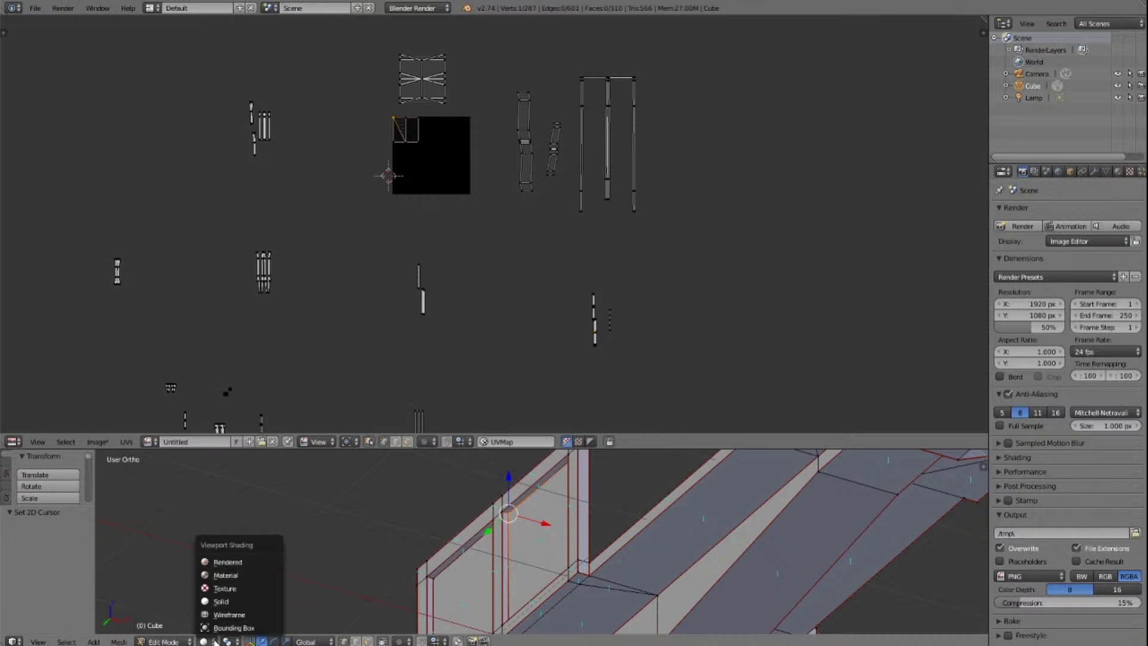
{"action": "left_click", "coordinate": [229, 641]}
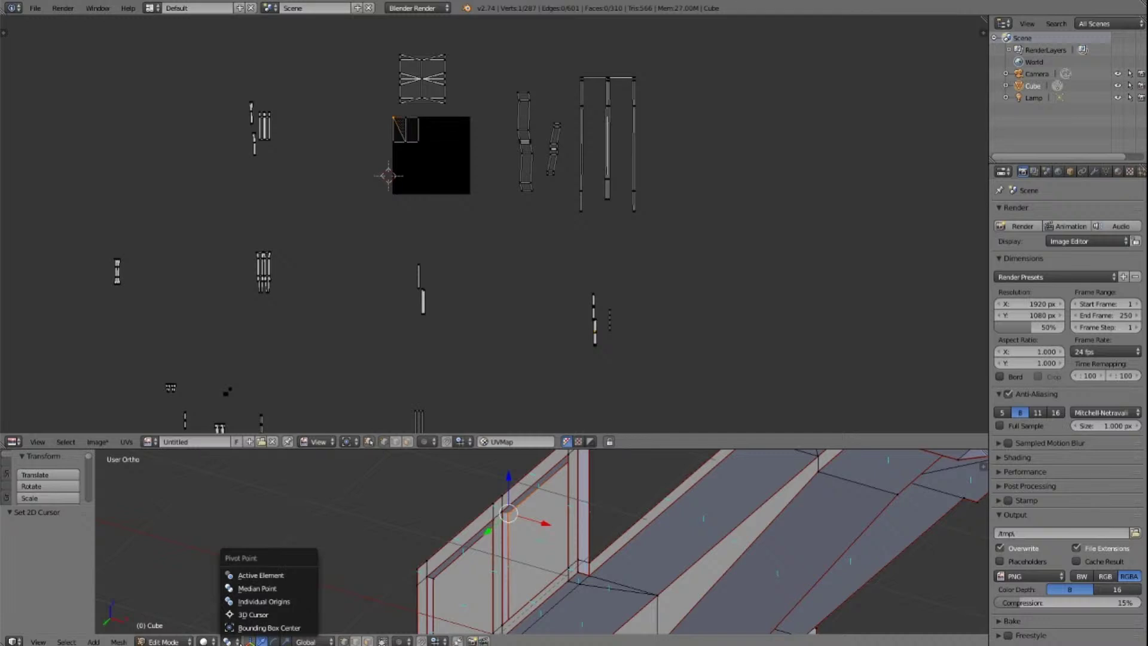
{"action": "left_click", "coordinate": [241, 643]}
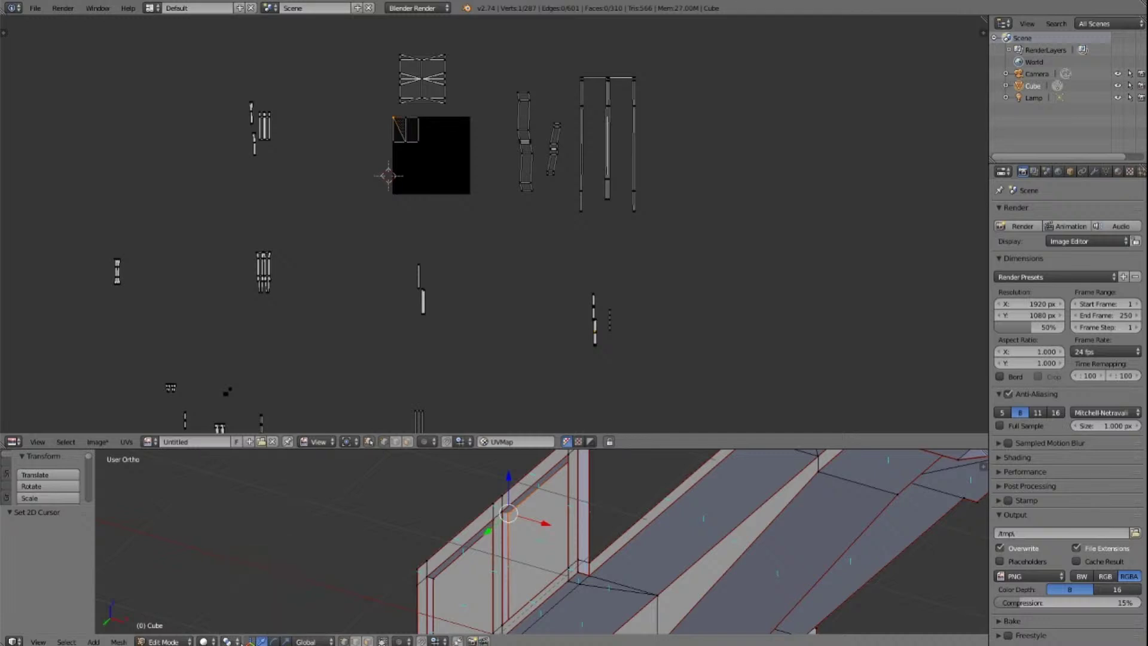
{"action": "left_click", "coordinate": [249, 642]}
{"action": "left_click", "coordinate": [249, 642]}
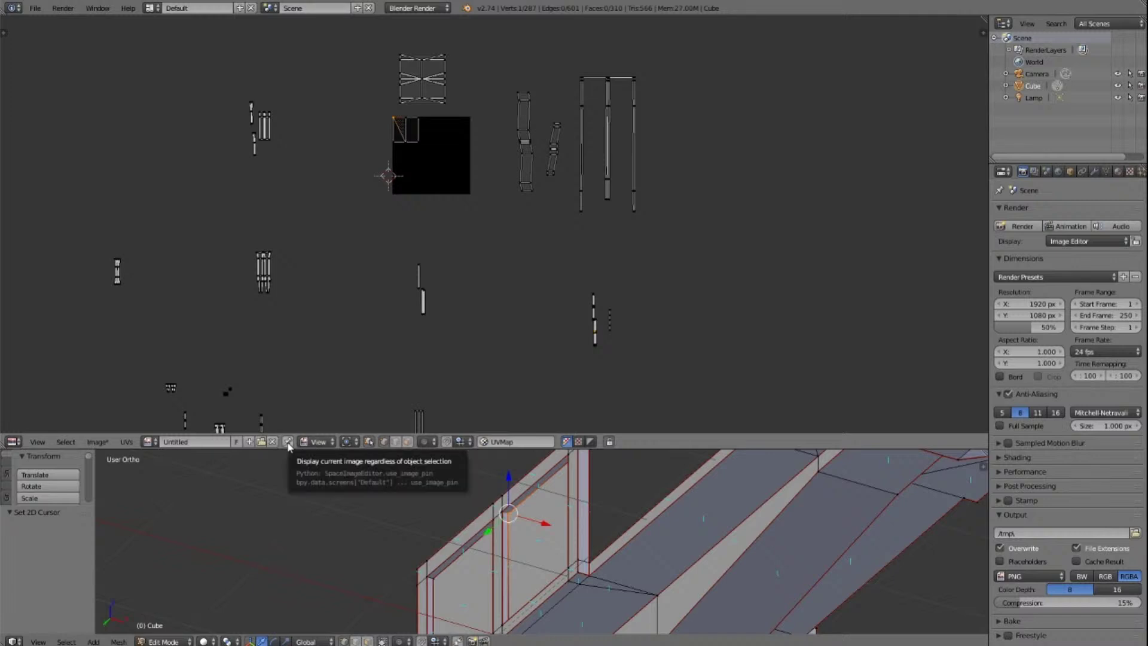
{"action": "left_click", "coordinate": [331, 442]}
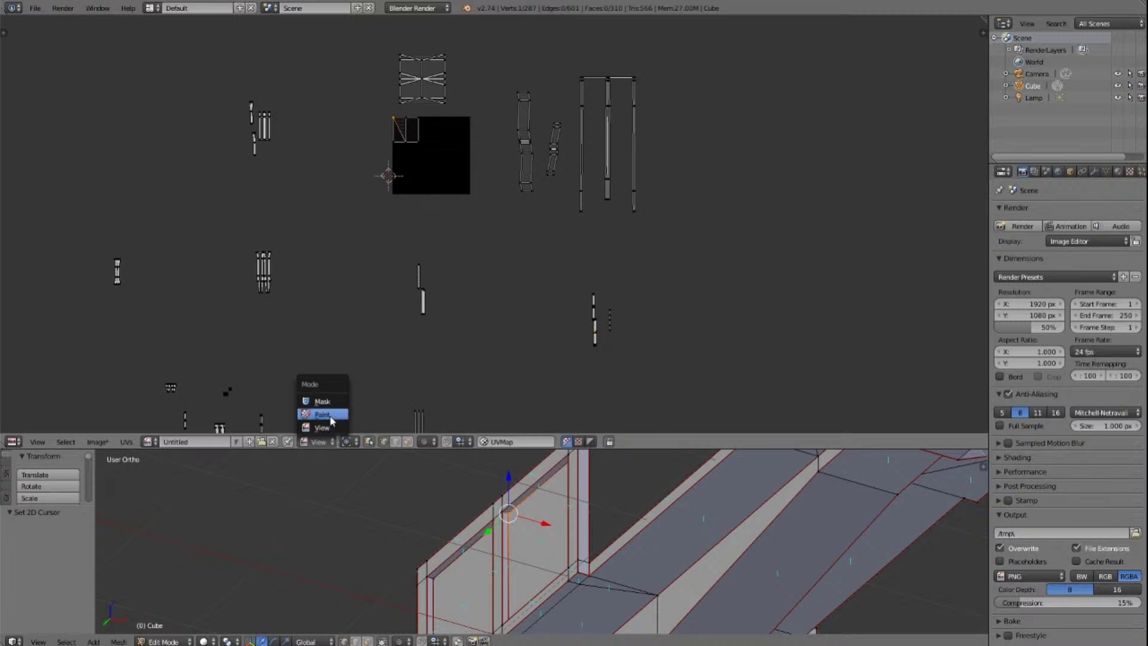
Step: Try working with the UV and mesh selection sync off, and turn it back on
{"action": "left_click", "coordinate": [369, 442]}
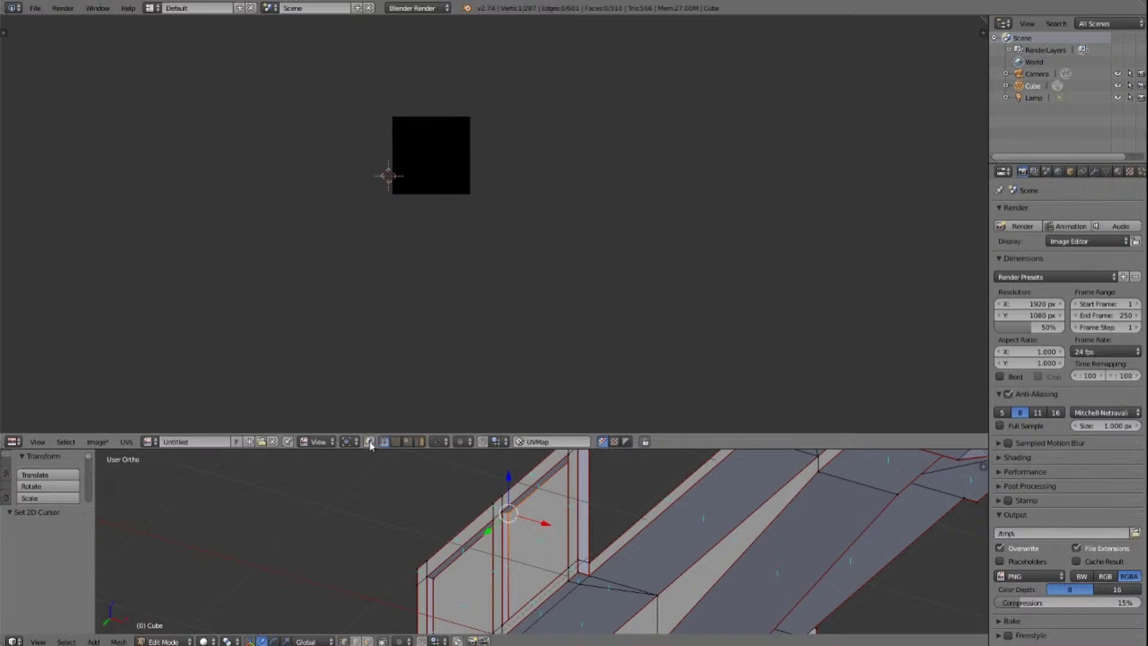
{"action": "left_click", "coordinate": [369, 442]}
{"action": "left_click", "coordinate": [369, 442]}
{"action": "left_click", "coordinate": [384, 441]}
{"action": "key", "text": "a"}
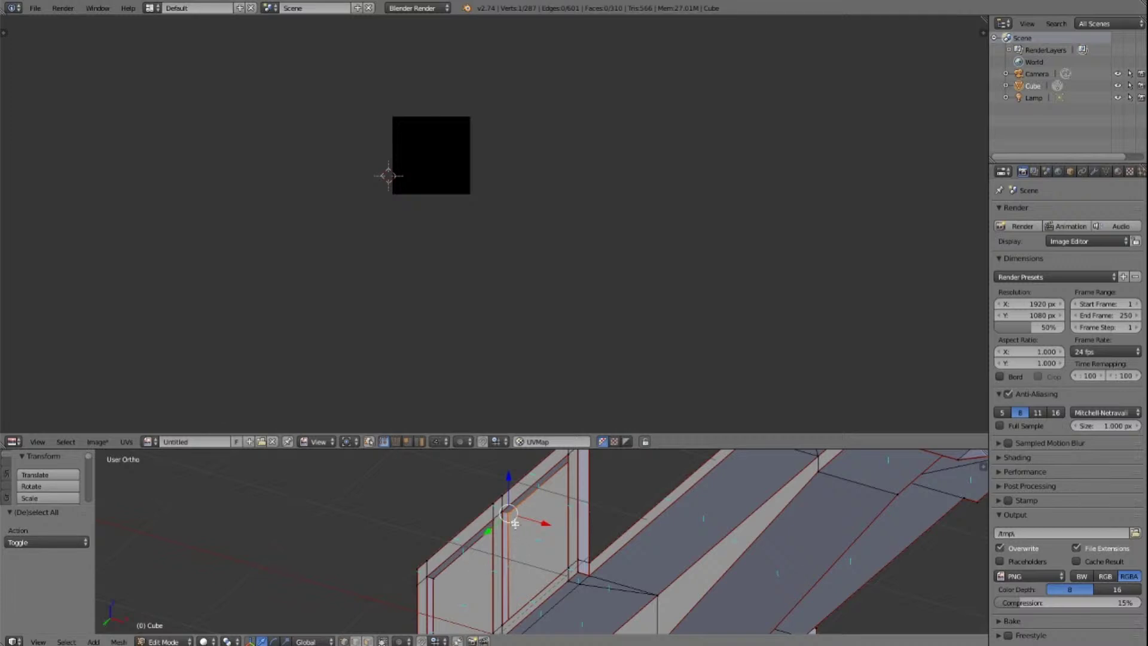
{"action": "left_click", "coordinate": [368, 442]}
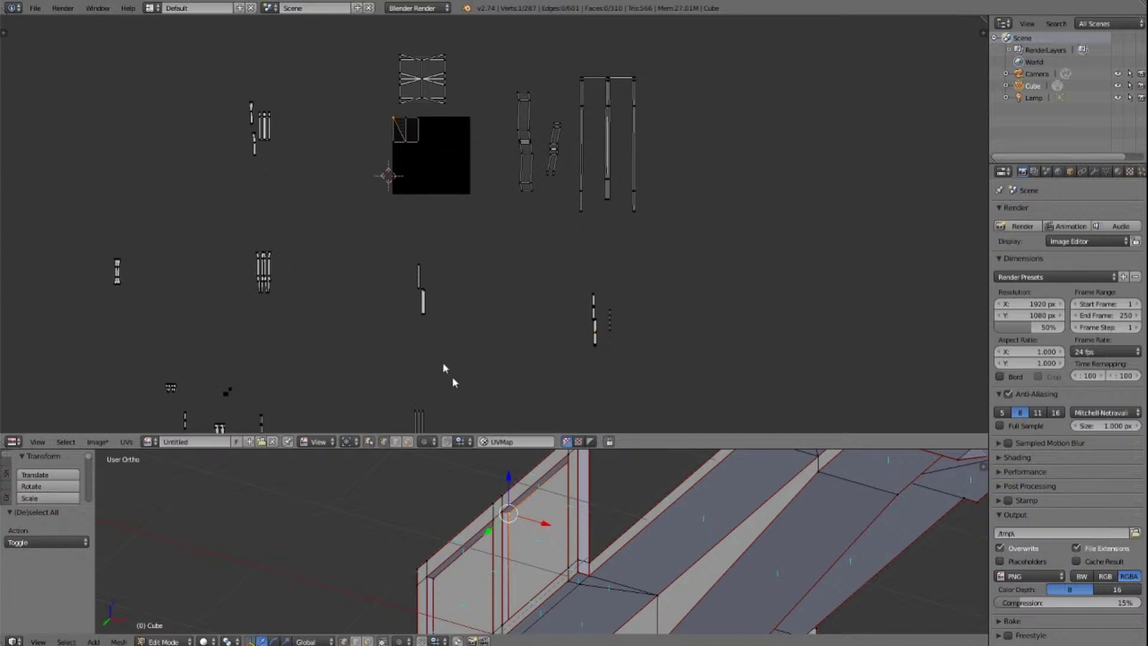
Step: Set the UV snap element to Vertex and select the vertex at the square island's upper-left corner
{"action": "left_click", "coordinate": [470, 446]}
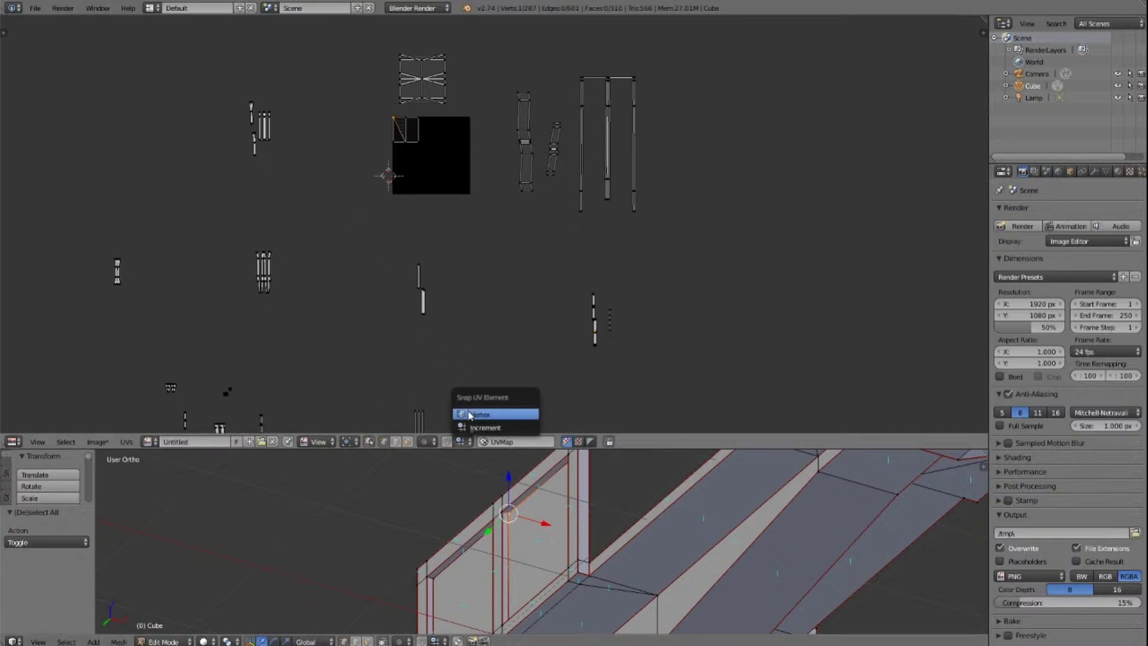
{"action": "left_click", "coordinate": [473, 412]}
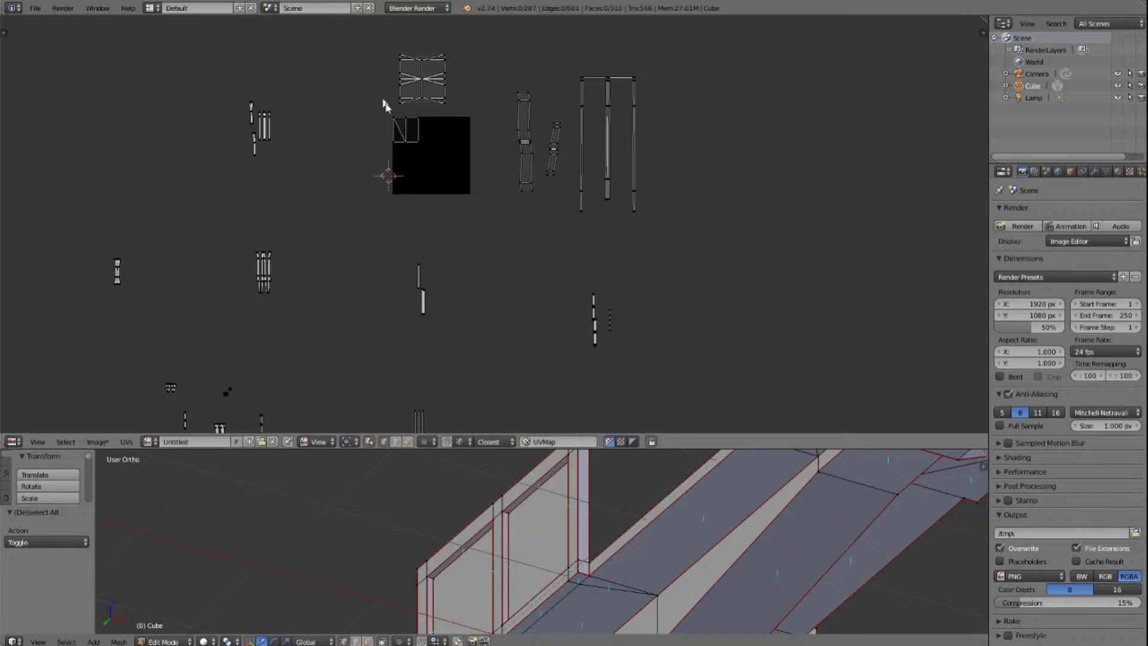
{"action": "right_click", "coordinate": [394, 119]}
{"action": "right_click", "coordinate": [398, 124]}
Step: Set the UV snap target to Active and deselect everything
{"action": "left_click", "coordinate": [570, 442]}
{"action": "left_click", "coordinate": [511, 443]}
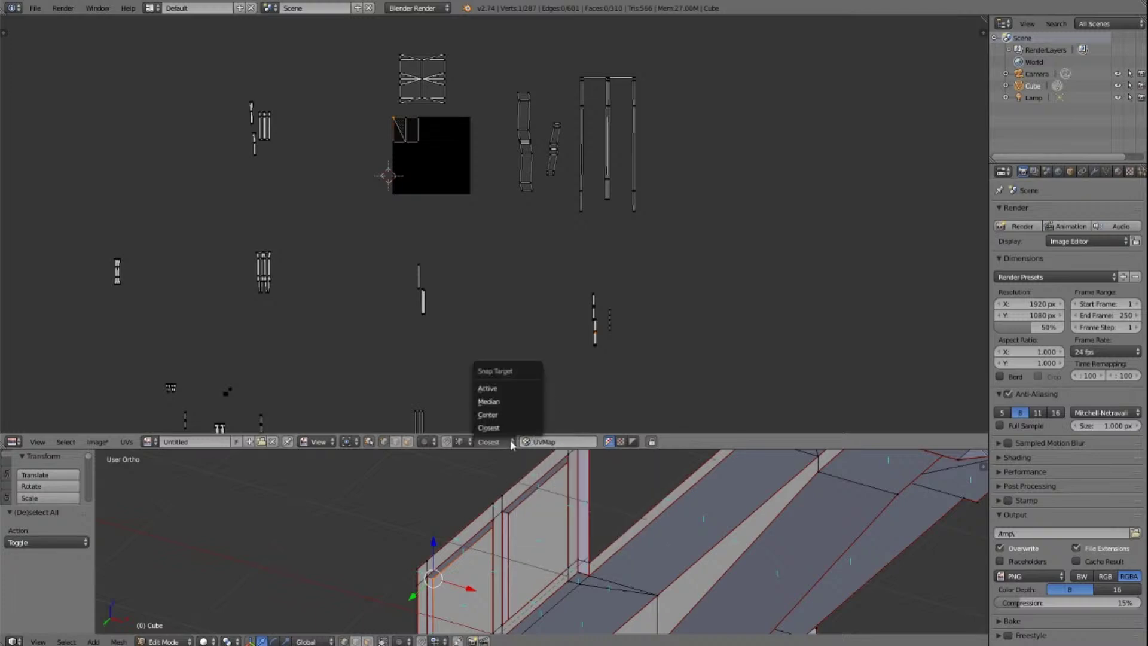
{"action": "left_click", "coordinate": [496, 389]}
{"action": "key", "text": "a"}
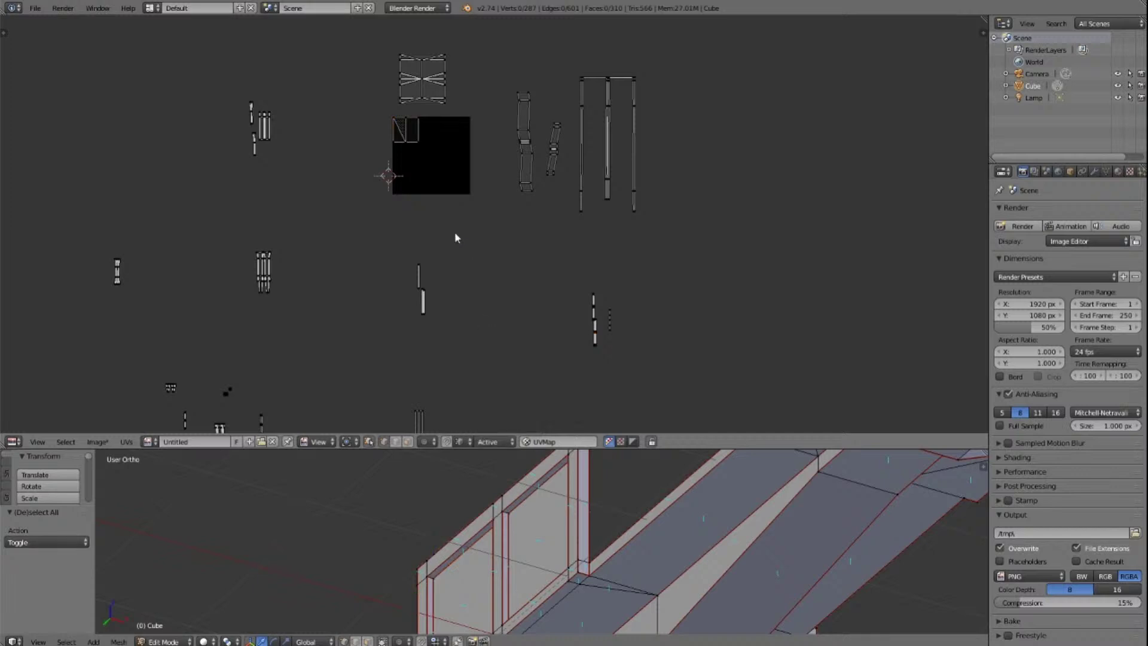
{"action": "key", "text": "a"}
{"action": "key", "text": "a"}
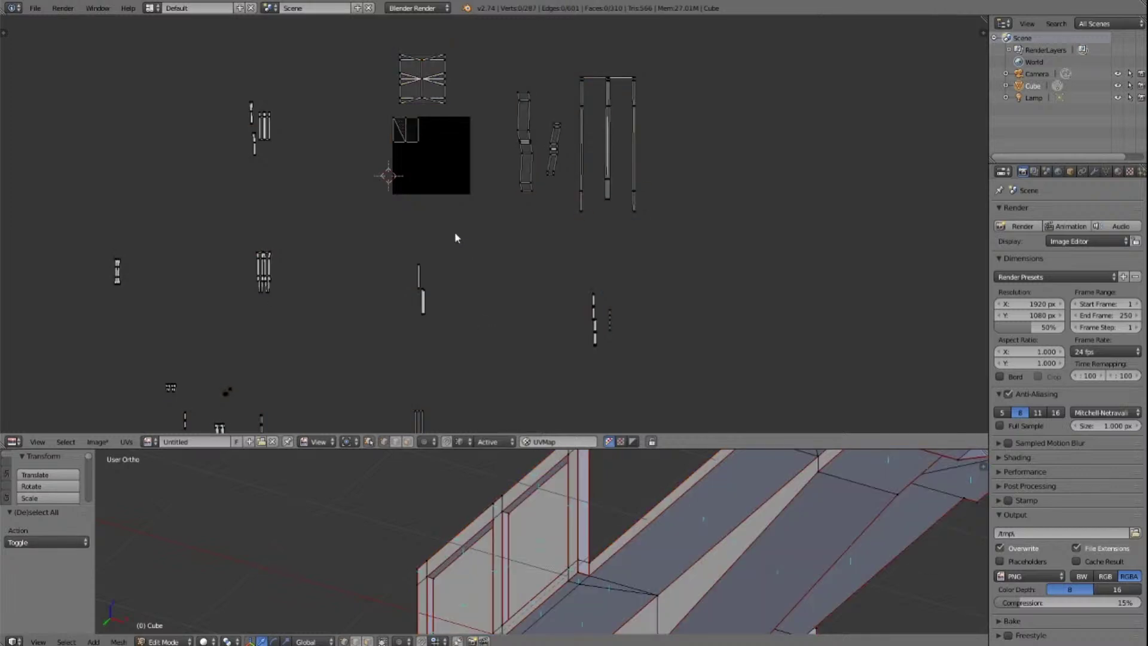
Step: Set the UV snap target to Closest and select the vertex at the square island's upper-left corner
{"action": "right_click", "coordinate": [509, 513]}
{"action": "left_click", "coordinate": [503, 442]}
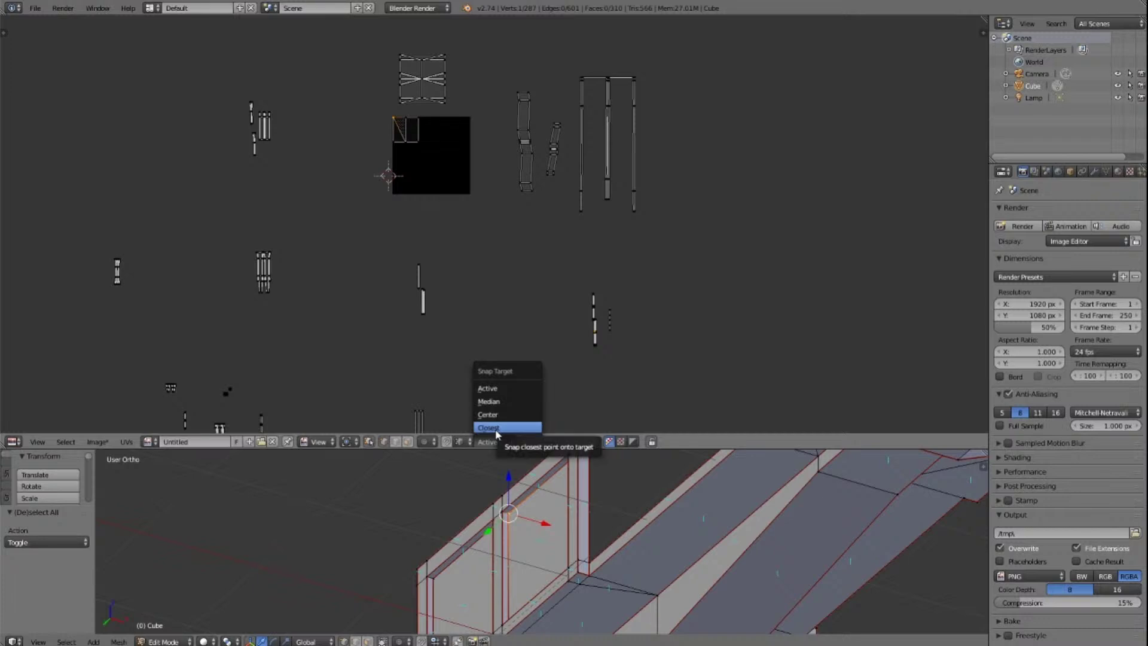
{"action": "left_click", "coordinate": [495, 427]}
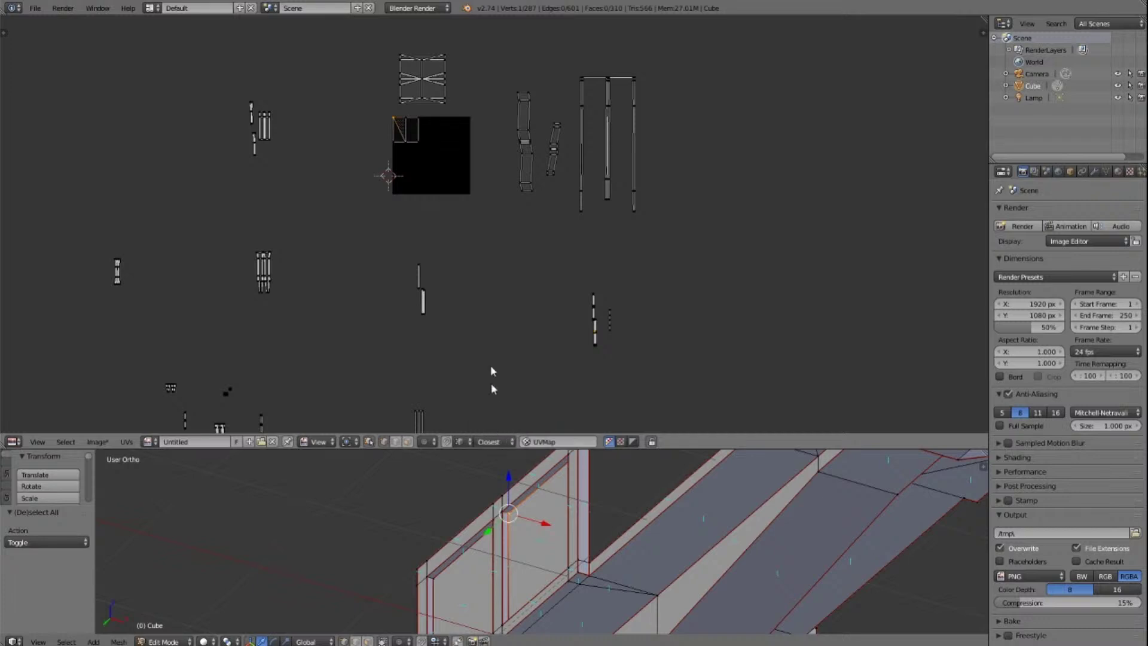
{"action": "right_click", "coordinate": [395, 122]}
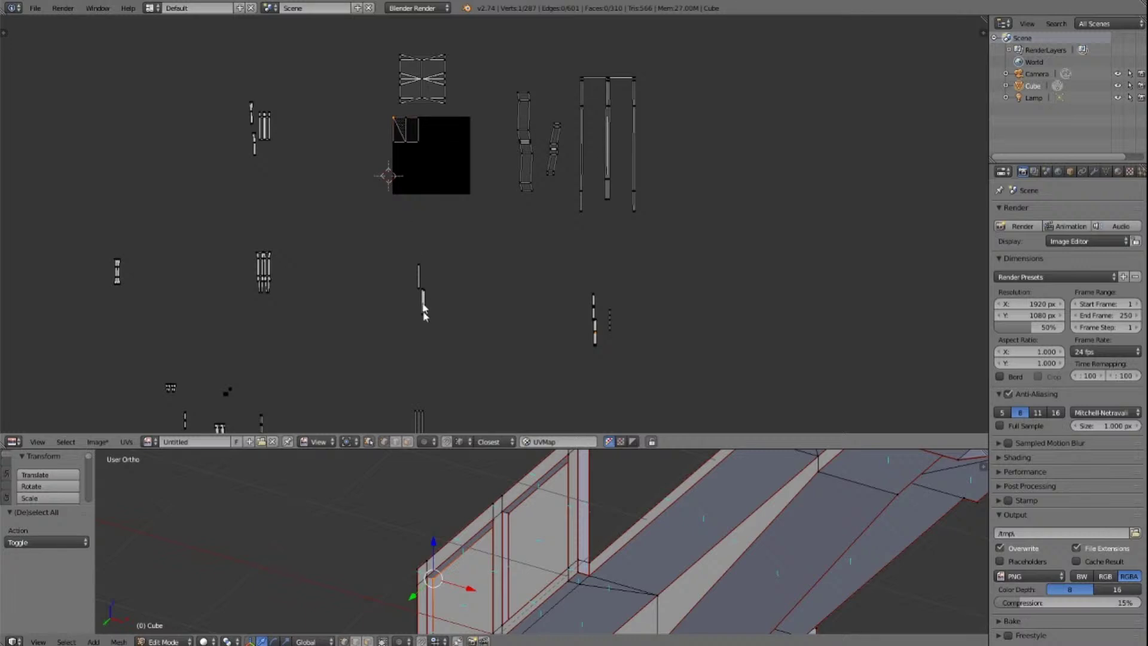
Step: Check the UV editor's proportional editing and pivot options, placing the 2D cursor below the image
{"action": "left_click", "coordinate": [435, 443]}
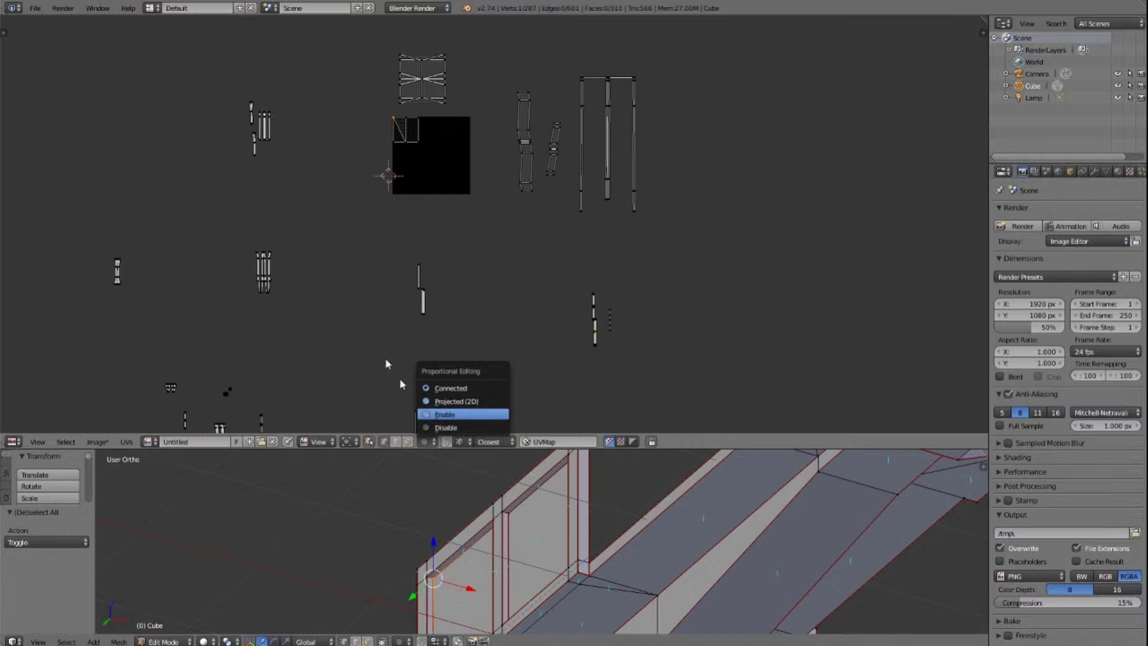
{"action": "left_click", "coordinate": [375, 346]}
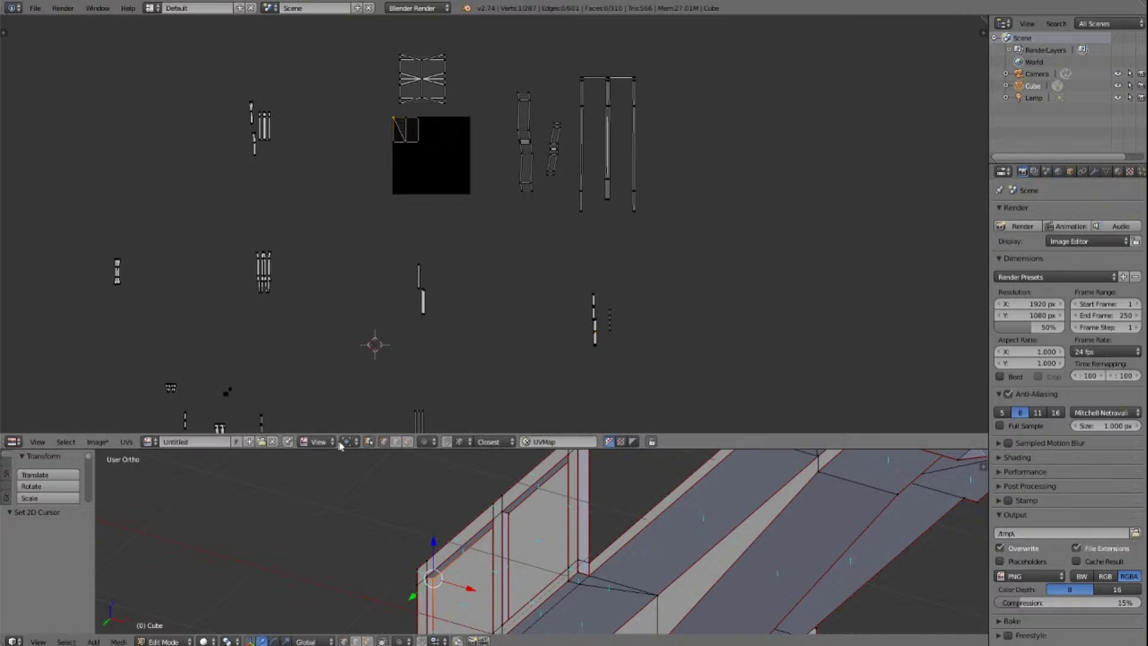
{"action": "left_click", "coordinate": [357, 441]}
{"action": "left_click", "coordinate": [371, 427]}
Step: Try the UV face selection mode, check the proportional editing options, and return to vertex selection
{"action": "left_click", "coordinate": [408, 442]}
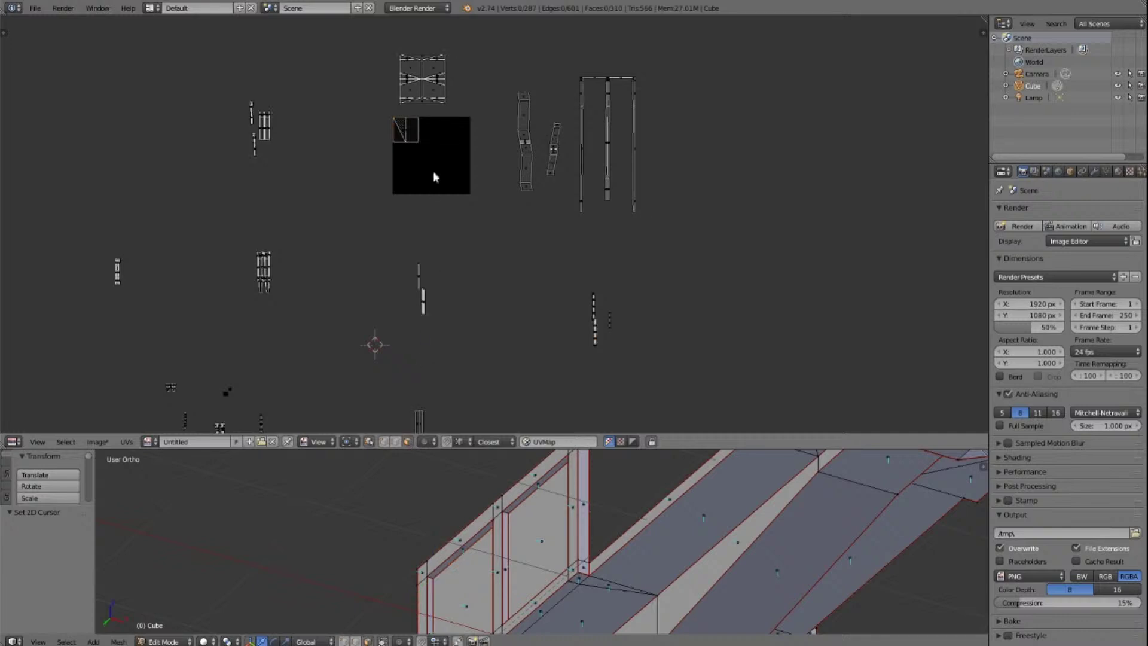
{"action": "left_click", "coordinate": [434, 442]}
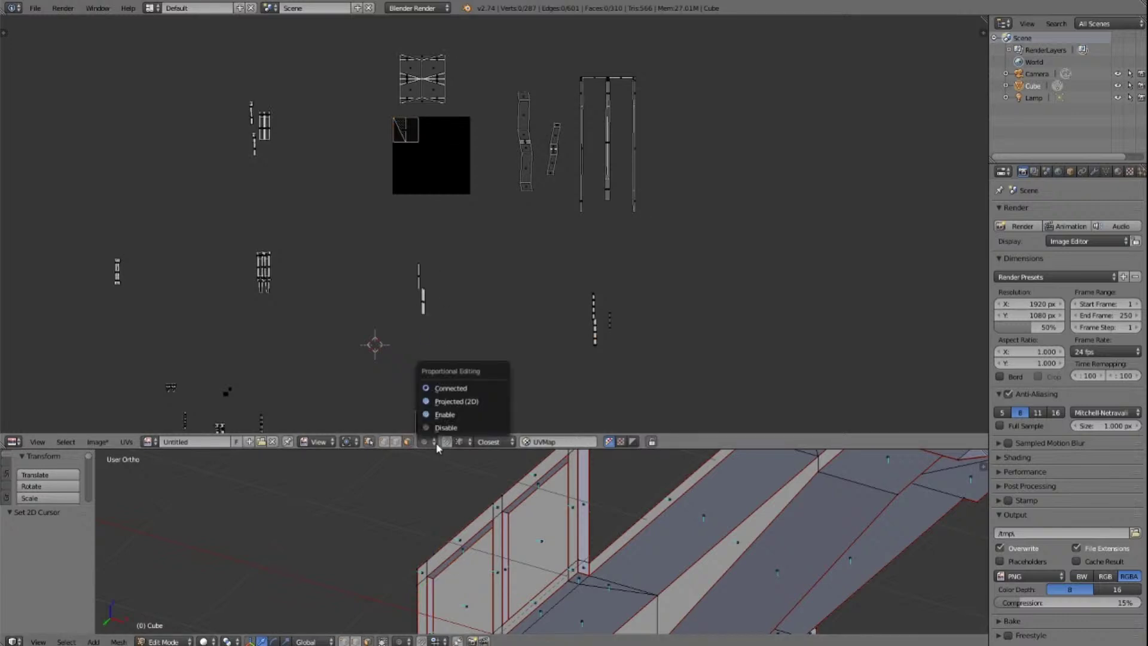
{"action": "left_click", "coordinate": [382, 442]}
Step: Try to move the square island's upper-left vertex with vertex snapping on
{"action": "key", "text": "o"}
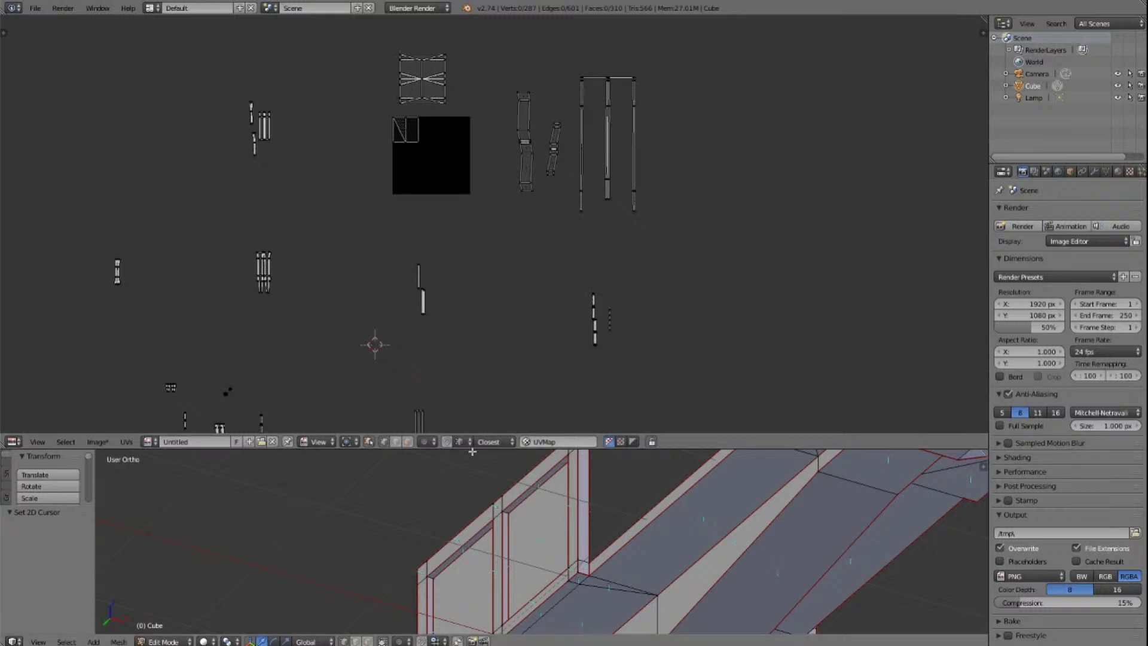
{"action": "right_click", "coordinate": [397, 119]}
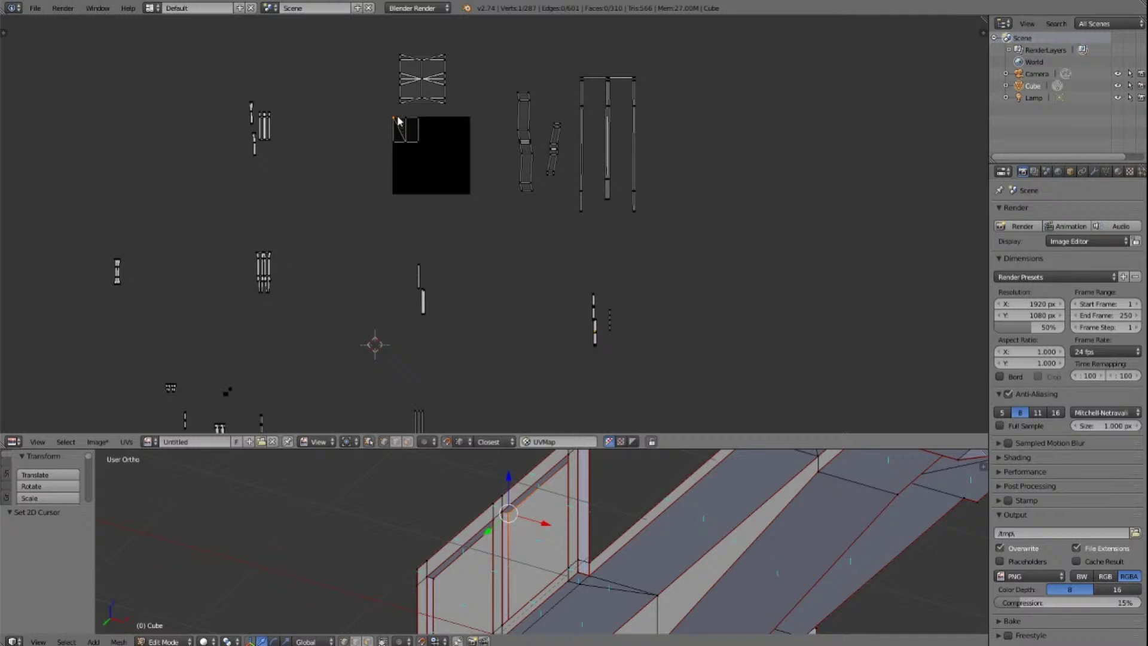
{"action": "key", "text": "g"}
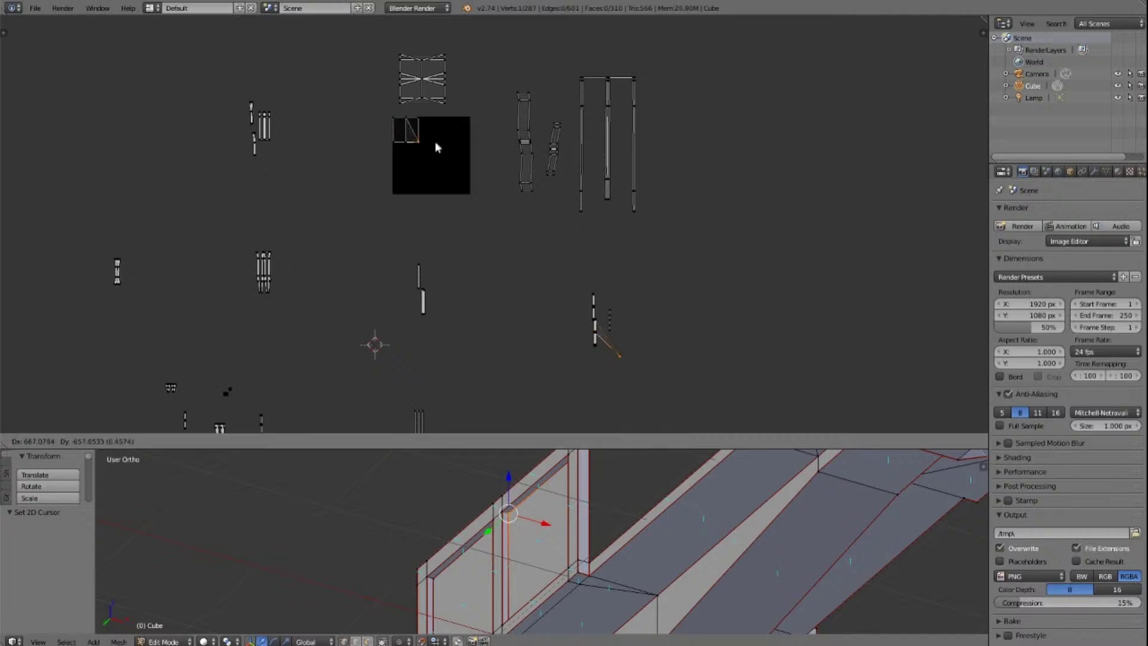
{"action": "key", "text": "Escape"}
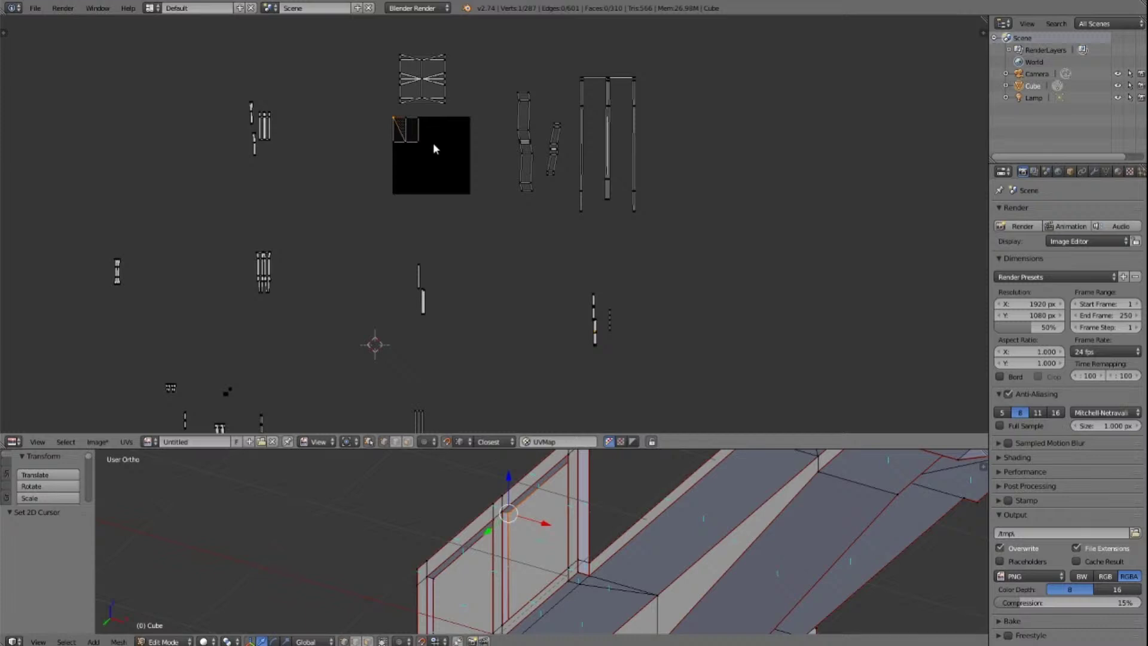
Step: Switch to face selection, select the square island's narrow triangular face, and frame the view on it
{"action": "scroll", "coordinate": [372, 127], "scroll_direction": "up", "scroll_amount": 3}
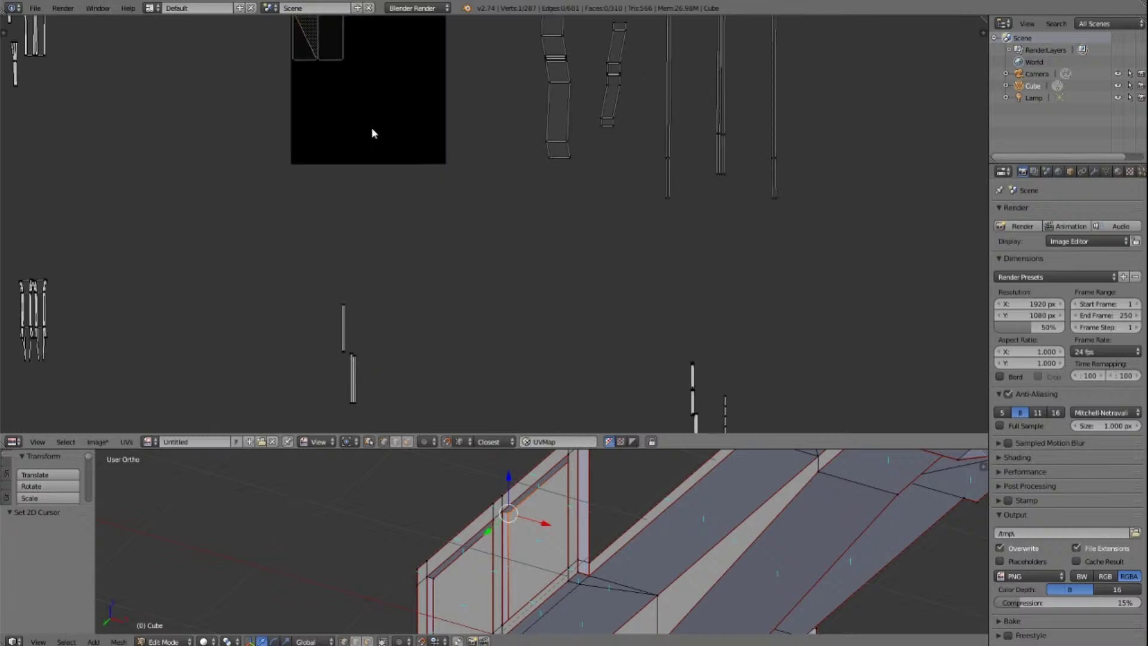
{"action": "scroll", "coordinate": [371, 126], "scroll_direction": "down", "scroll_amount": 5}
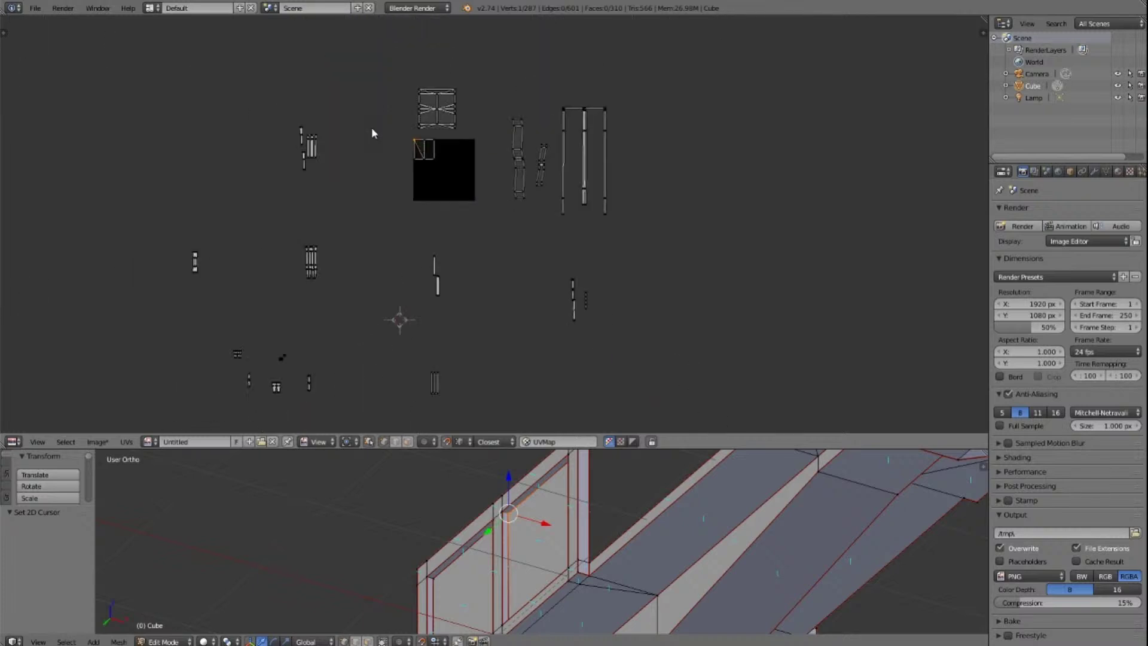
{"action": "scroll", "coordinate": [372, 127], "scroll_direction": "up", "scroll_amount": 3}
{"action": "scroll", "coordinate": [372, 127], "scroll_direction": "down", "scroll_amount": 4}
{"action": "scroll", "coordinate": [367, 223], "scroll_direction": "up", "scroll_amount": 2}
{"action": "left_click", "coordinate": [407, 441]}
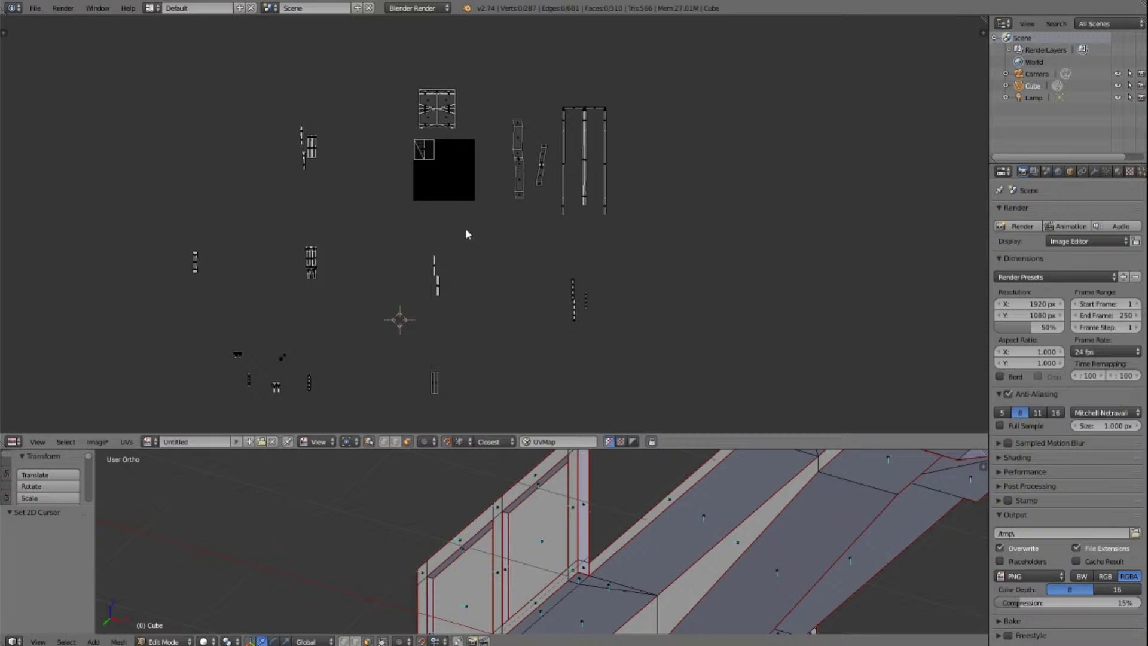
{"action": "right_click", "coordinate": [420, 146]}
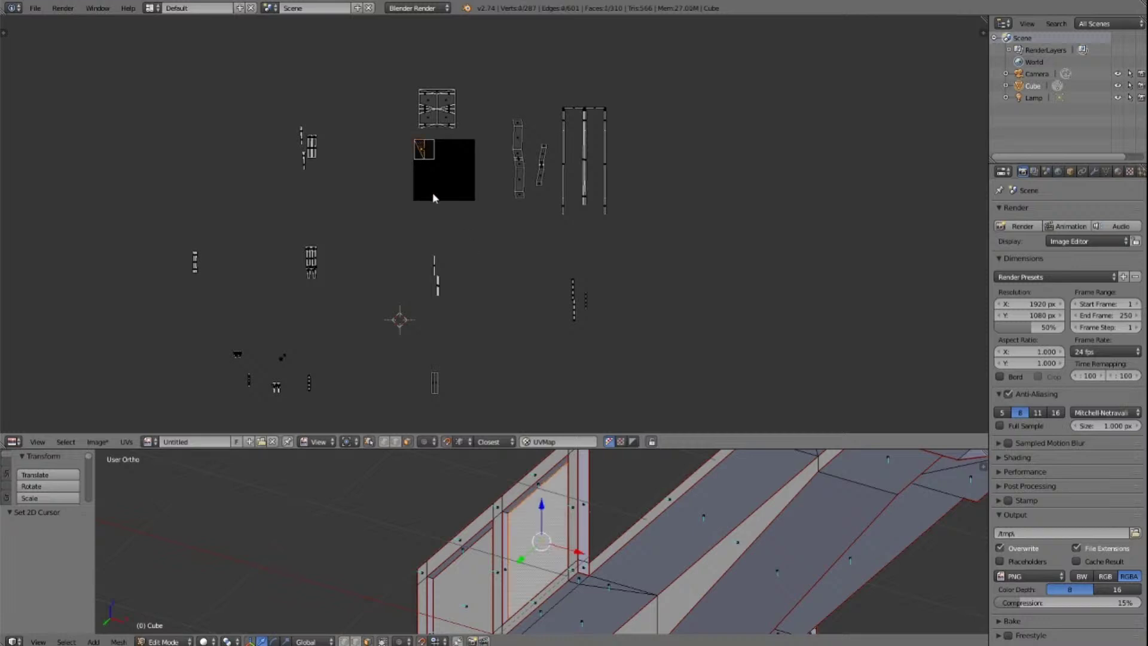
{"action": "key", "text": "KP_Decimal"}
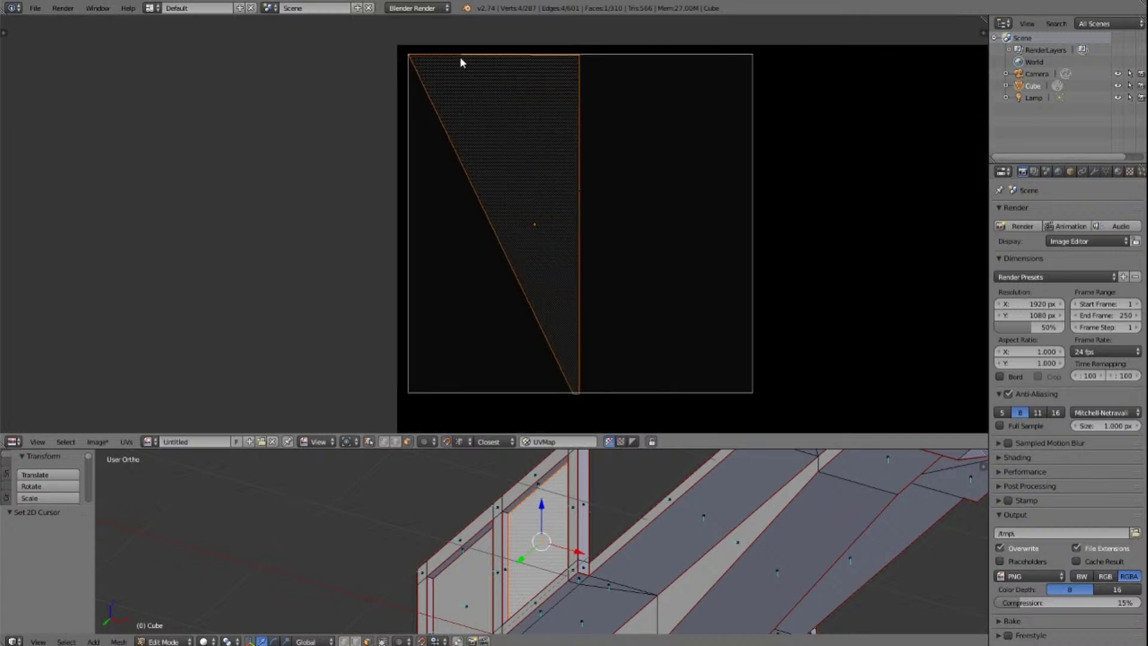
Step: Return to vertex selection and select the vertex at the triangular face's upper-left corner
{"action": "left_click", "coordinate": [389, 441]}
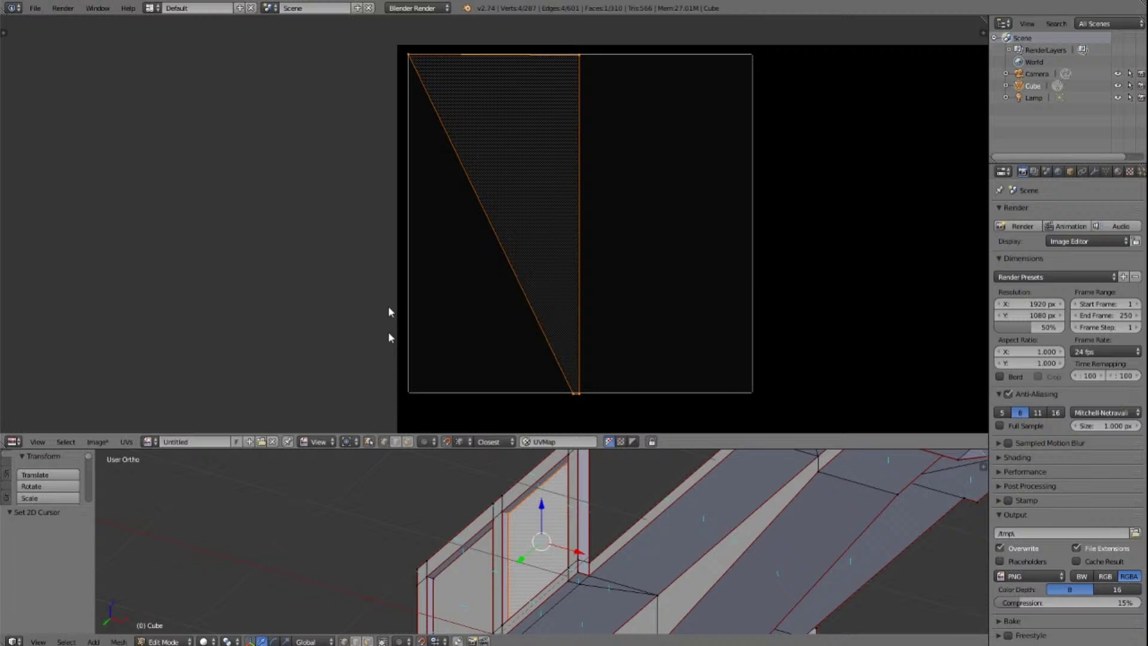
{"action": "right_click", "coordinate": [410, 55]}
{"action": "scroll", "coordinate": [446, 45], "scroll_direction": "down", "scroll_amount": 7}
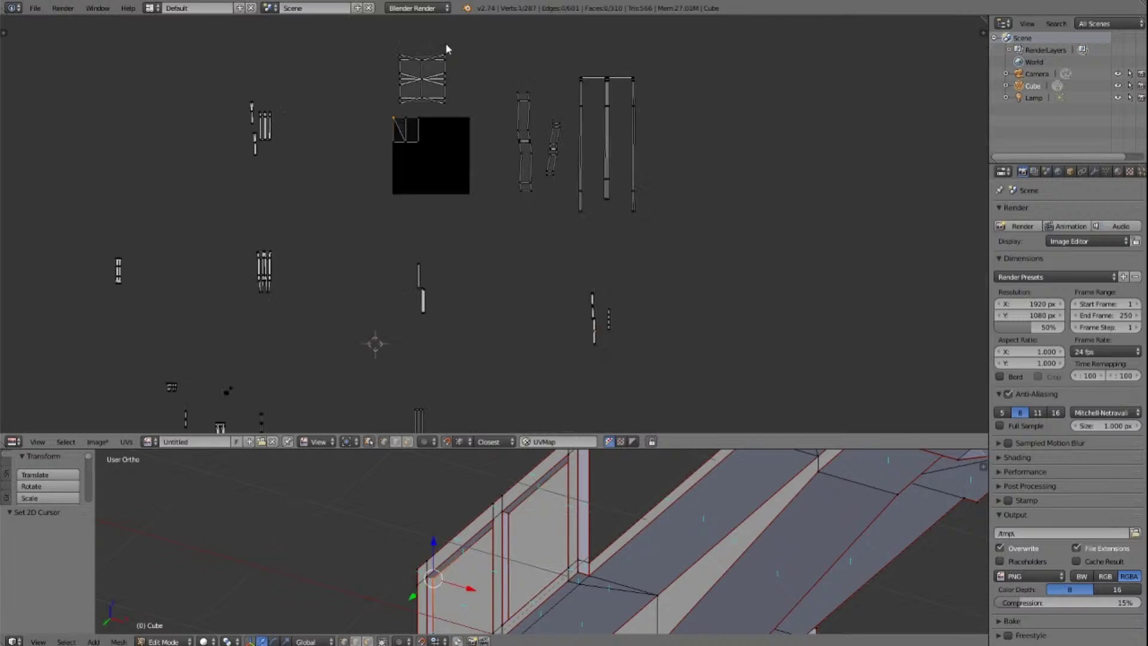
{"action": "scroll", "coordinate": [449, 108], "scroll_direction": "up", "scroll_amount": 6}
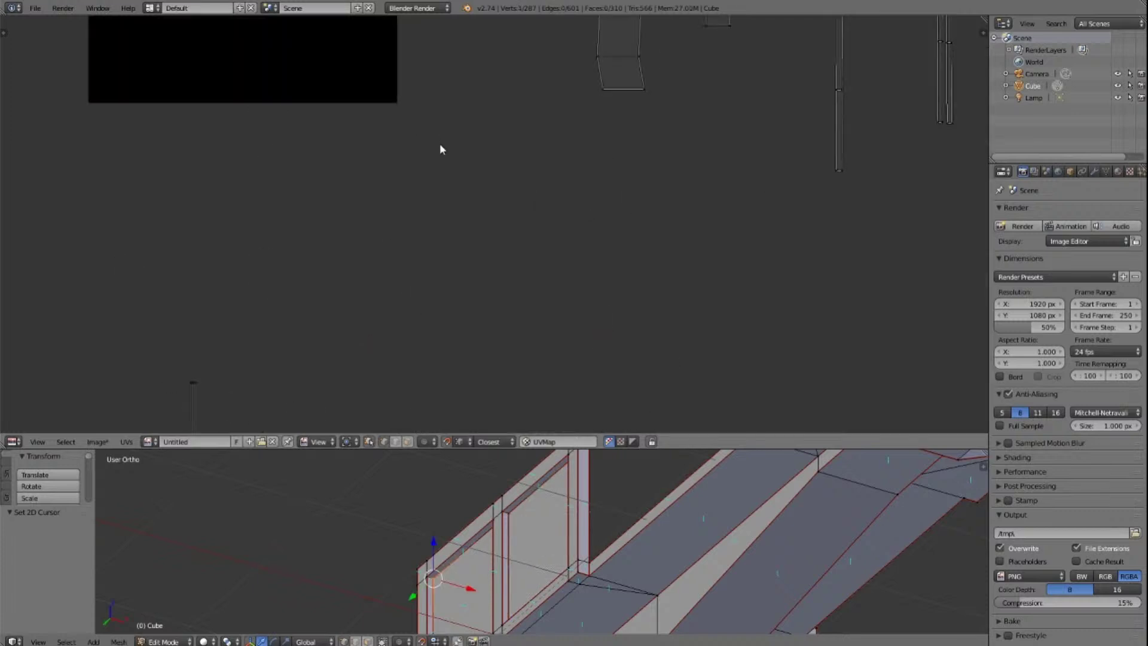
{"action": "scroll", "coordinate": [425, 185], "scroll_direction": "down", "scroll_amount": 5}
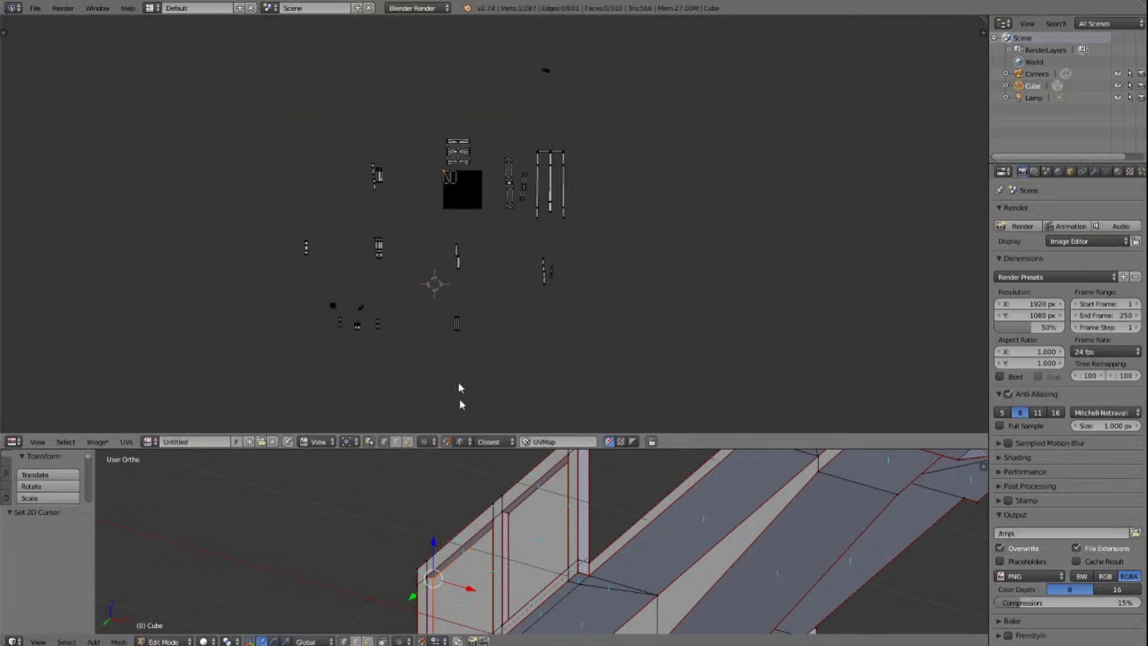
Step: Turn off UV snapping and set proportional editing to Enable
{"action": "left_click", "coordinate": [447, 441]}
{"action": "left_click", "coordinate": [434, 442]}
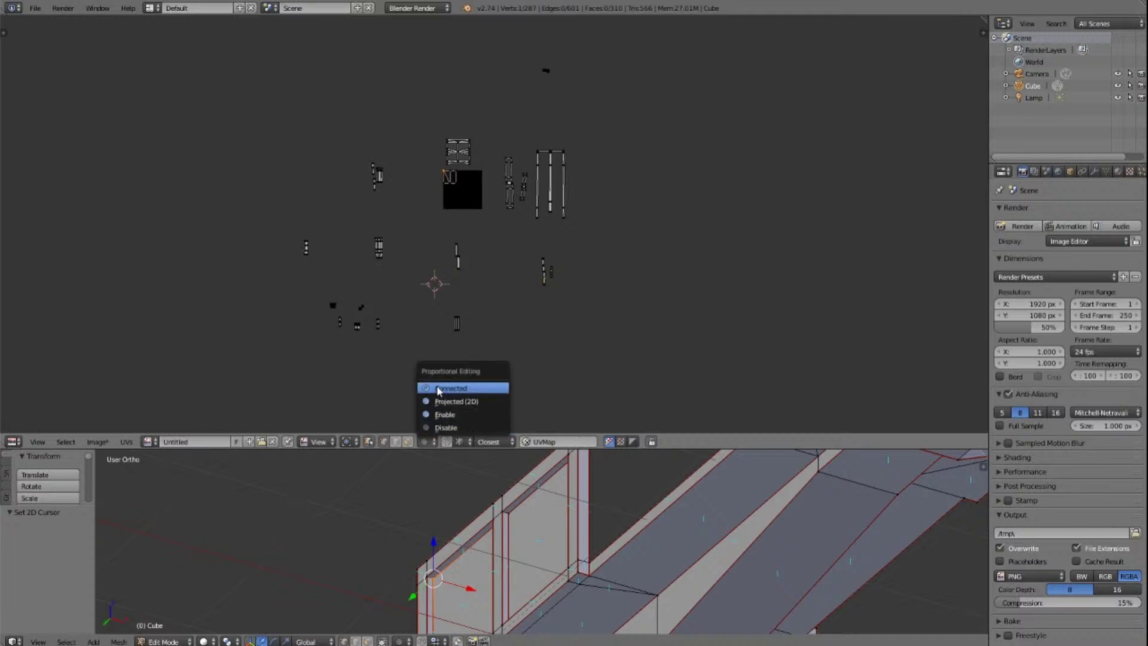
{"action": "left_click", "coordinate": [444, 415]}
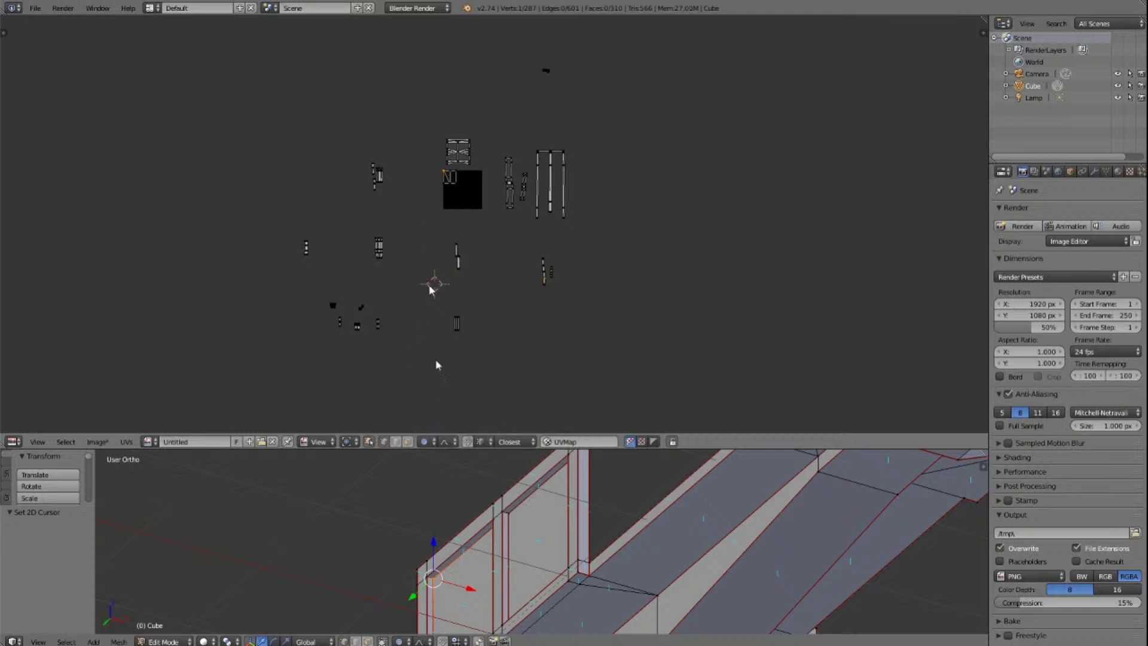
Step: Select the triangular face's upper-left vertex in the UV layout and inspect how it sits among the islands
{"action": "right_click", "coordinate": [444, 174]}
{"action": "scroll", "coordinate": [444, 170], "scroll_direction": "up", "scroll_amount": 3}
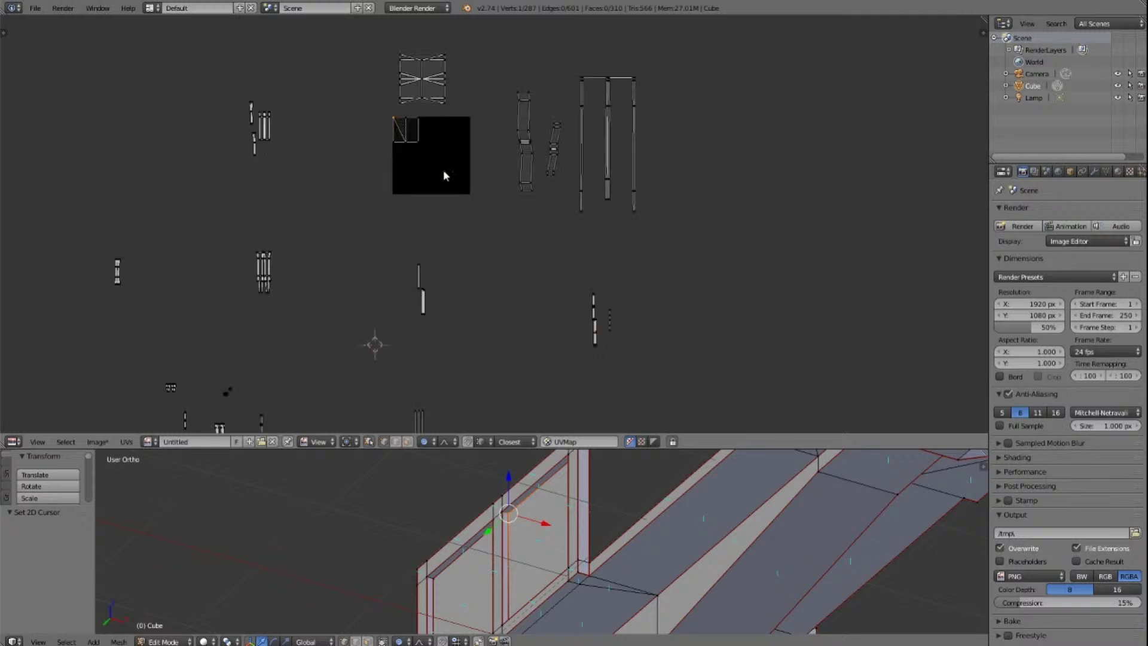
{"action": "scroll", "coordinate": [443, 169], "scroll_direction": "up", "scroll_amount": 6}
{"action": "scroll", "coordinate": [443, 170], "scroll_direction": "down", "scroll_amount": 4}
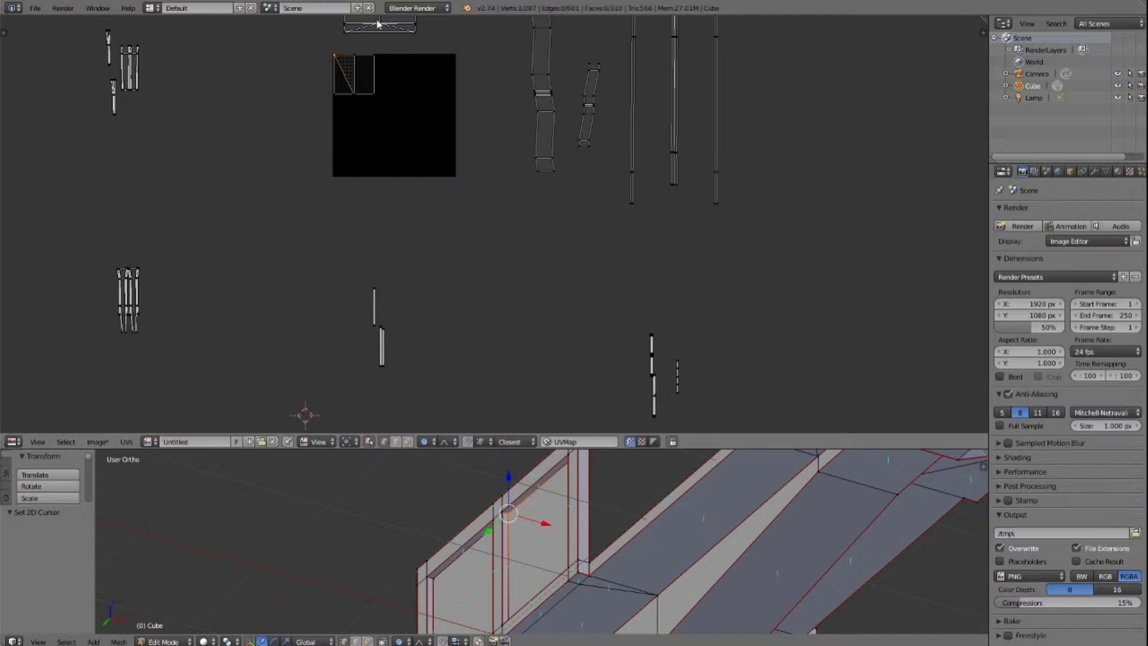
{"action": "scroll", "coordinate": [324, 66], "scroll_direction": "down", "scroll_amount": 2}
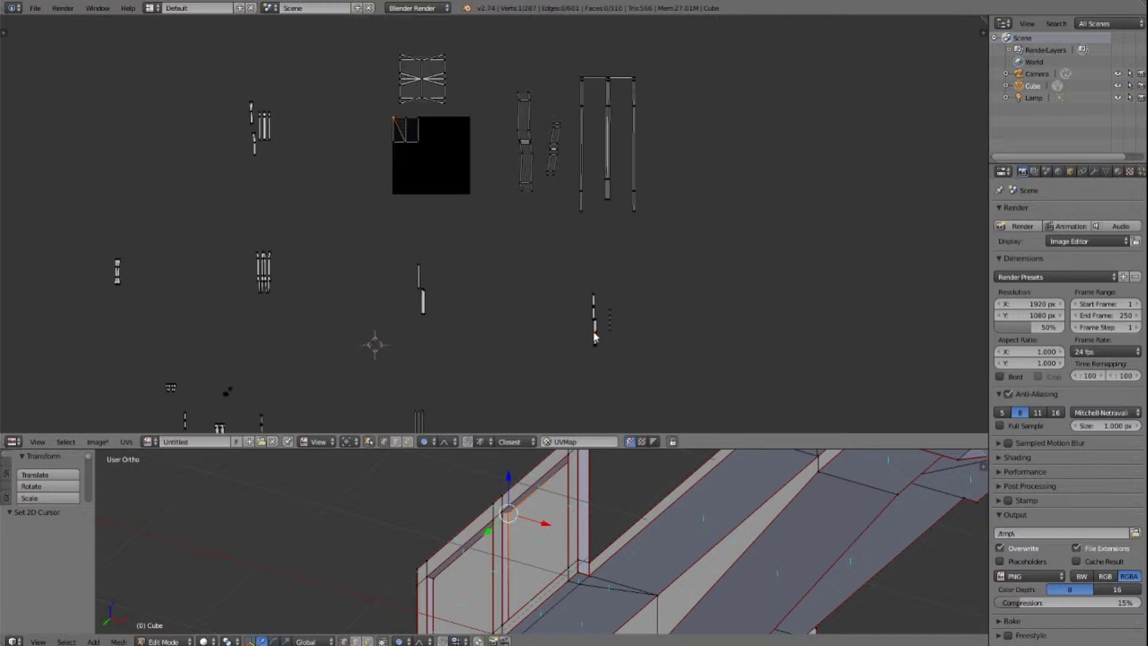
Step: Clear the whole mesh selection and select only the panel's upper corner vertex in the 3D view
{"action": "key", "text": "a"}
{"action": "key", "text": "a"}
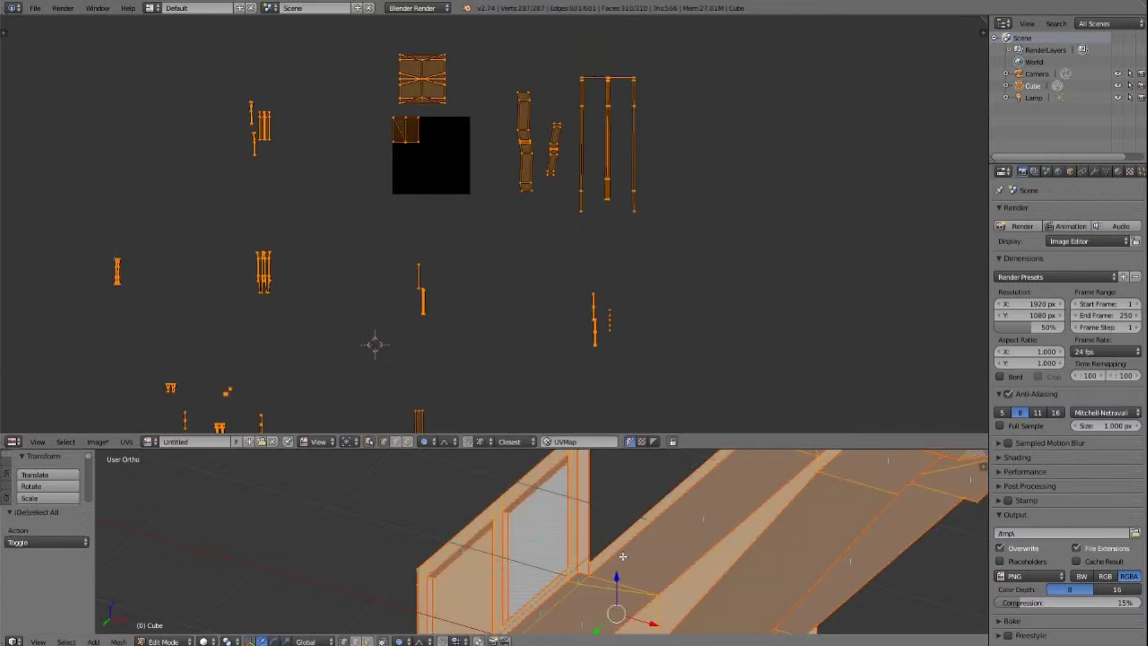
{"action": "key", "text": "a"}
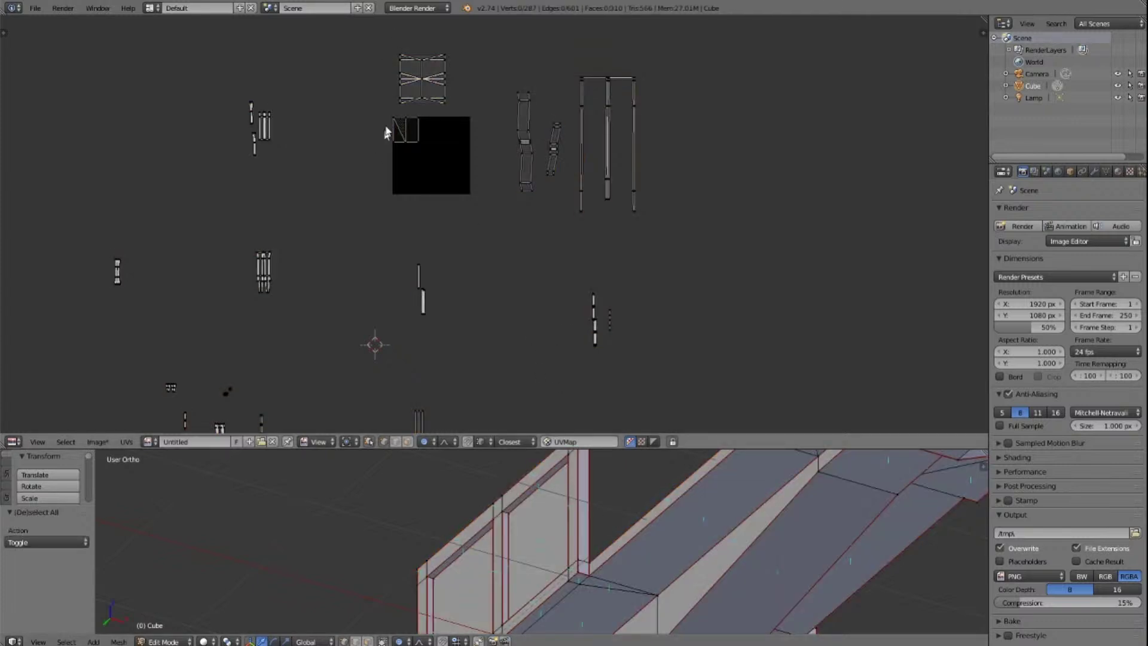
{"action": "right_click", "coordinate": [509, 514]}
Step: Disable proportional editing in the UV editor, then reselect only the panel's upper corner vertex in the 3D view
{"action": "left_click", "coordinate": [426, 441]}
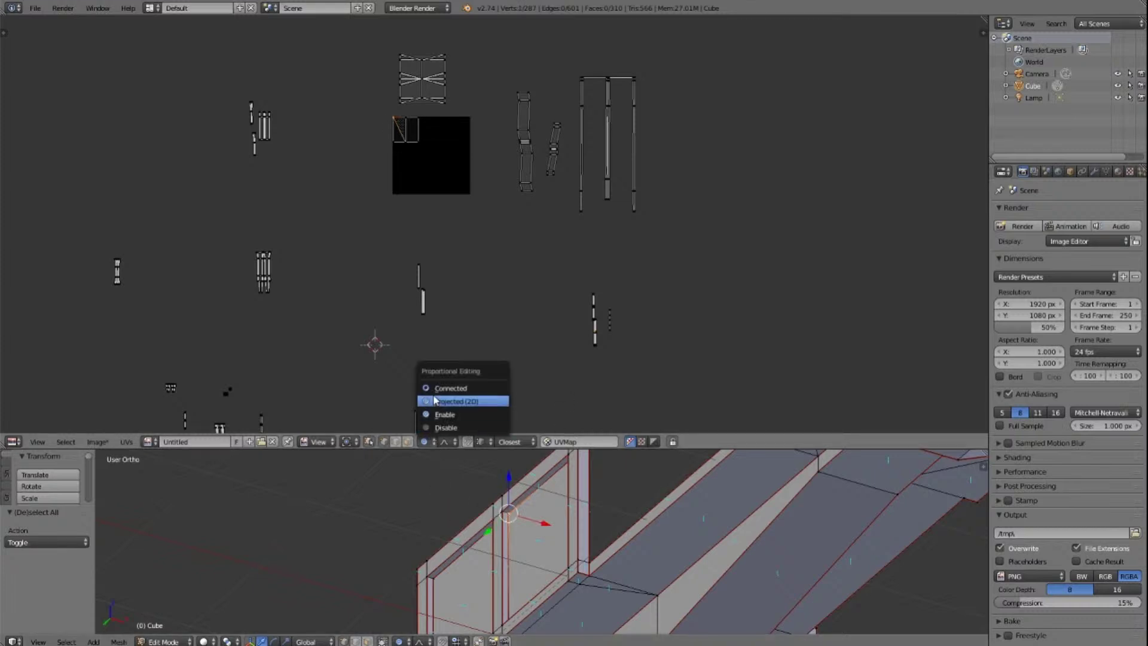
{"action": "left_click", "coordinate": [445, 427]}
{"action": "key", "text": "a"}
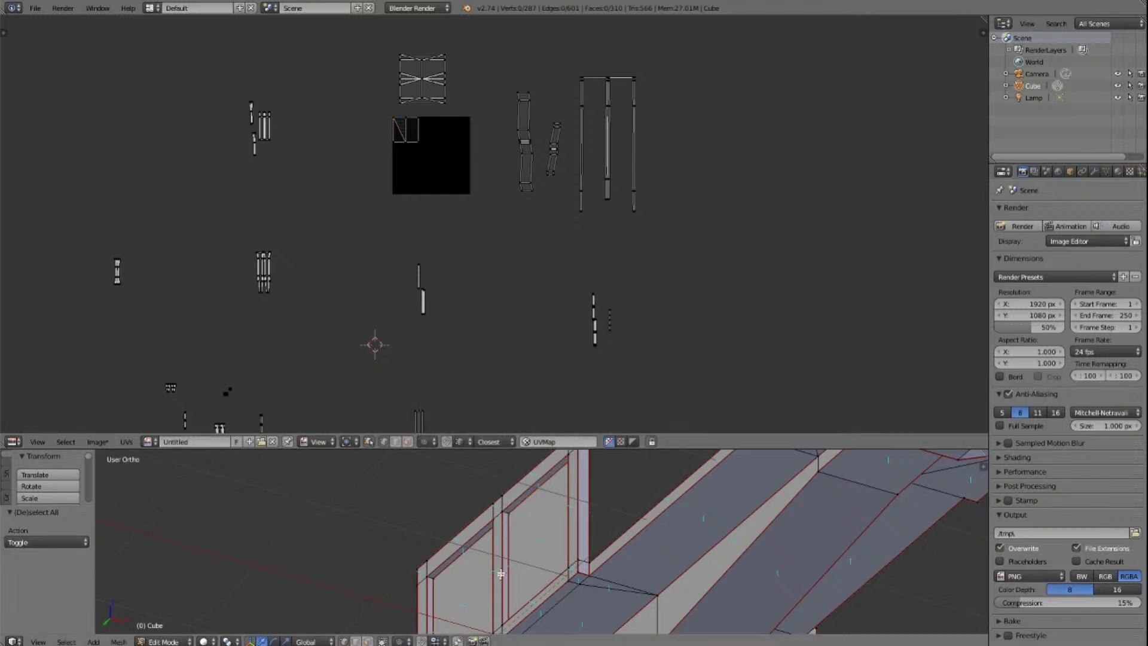
{"action": "key", "text": "a"}
{"action": "key", "text": "a"}
{"action": "right_click", "coordinate": [511, 511]}
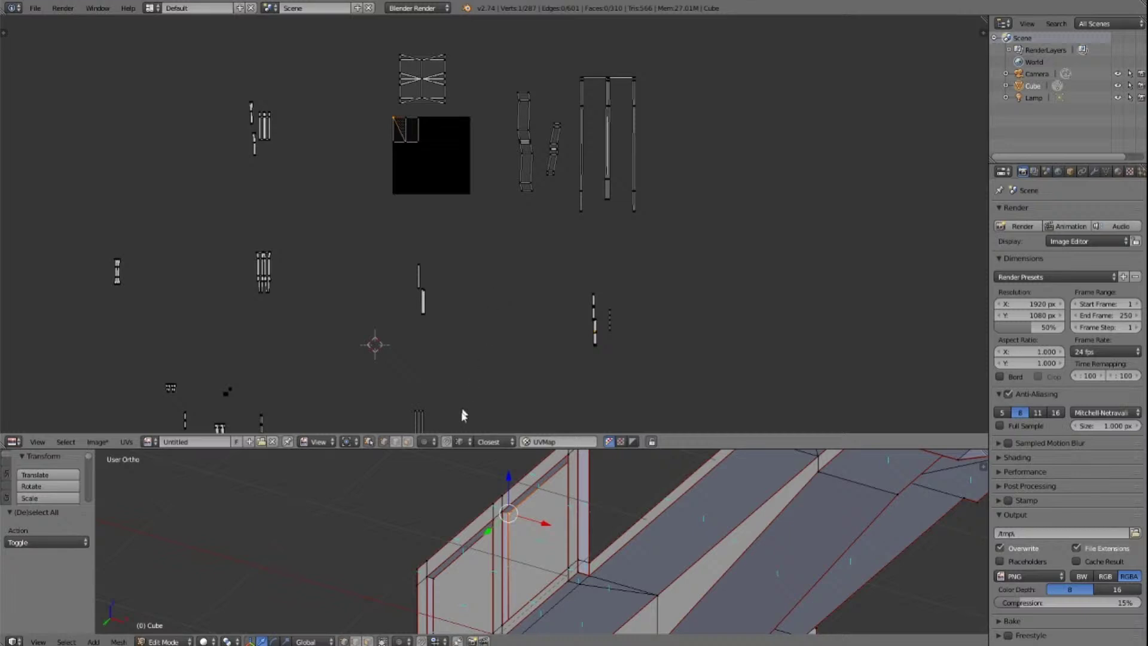
Step: Set the UV snap target to Active
{"action": "left_click", "coordinate": [502, 442]}
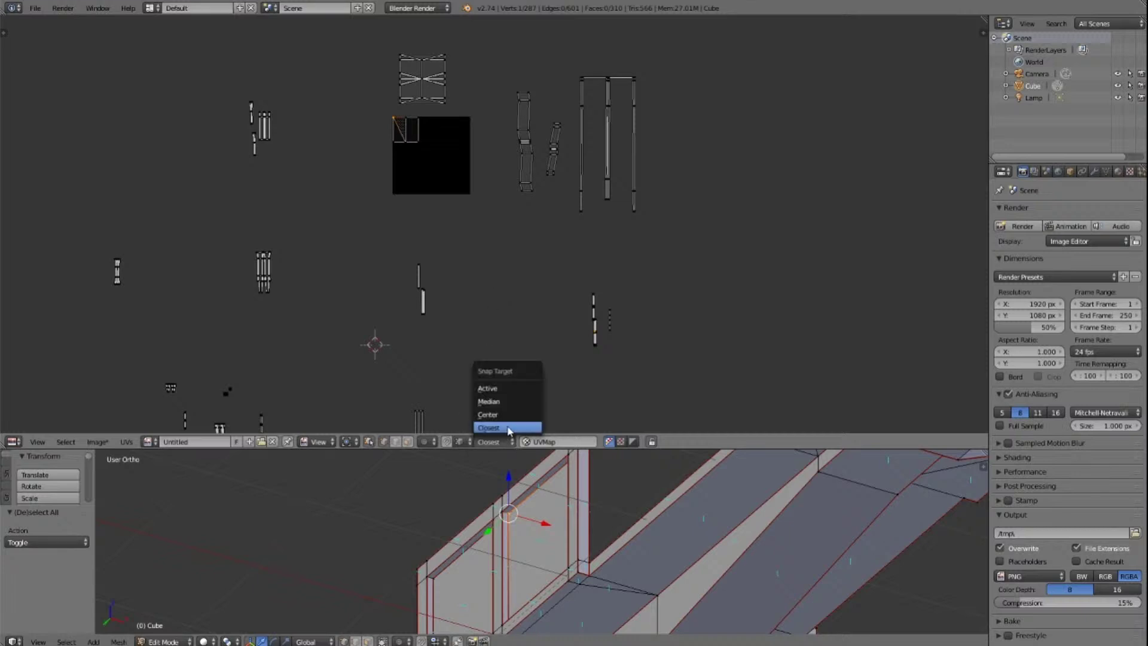
{"action": "left_click", "coordinate": [499, 389]}
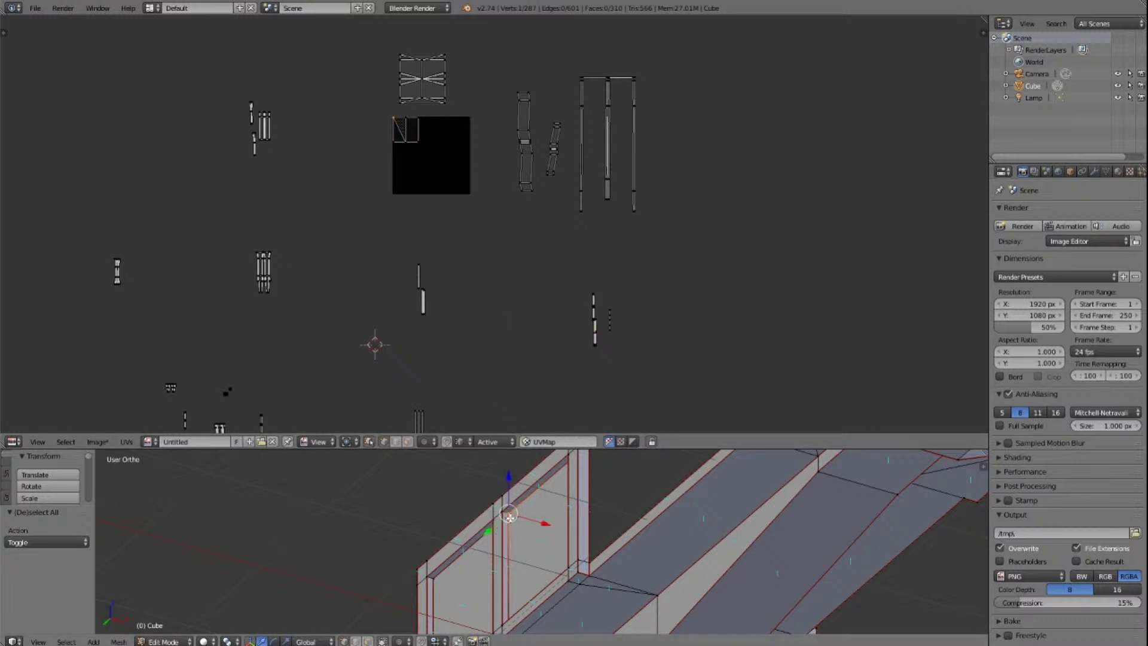
{"action": "left_click", "coordinate": [494, 442]}
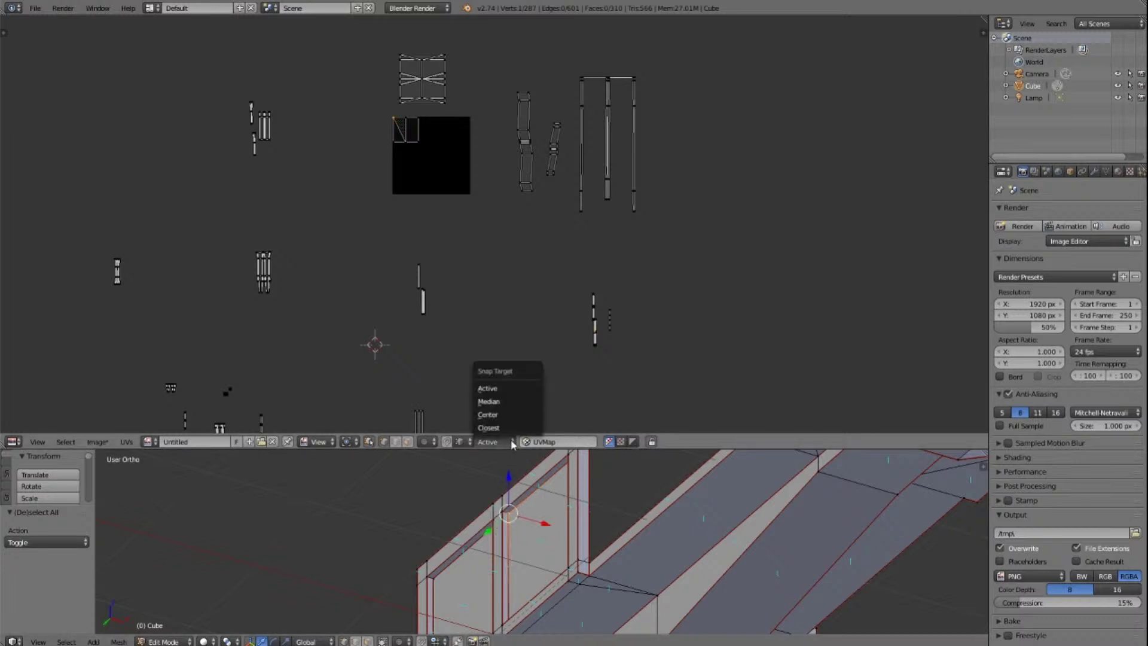
{"action": "left_click", "coordinate": [505, 390]}
Step: Set the UV snap element to Vertex and reselect the panel's upper corner vertex in the 3D view
{"action": "left_click", "coordinate": [470, 442]}
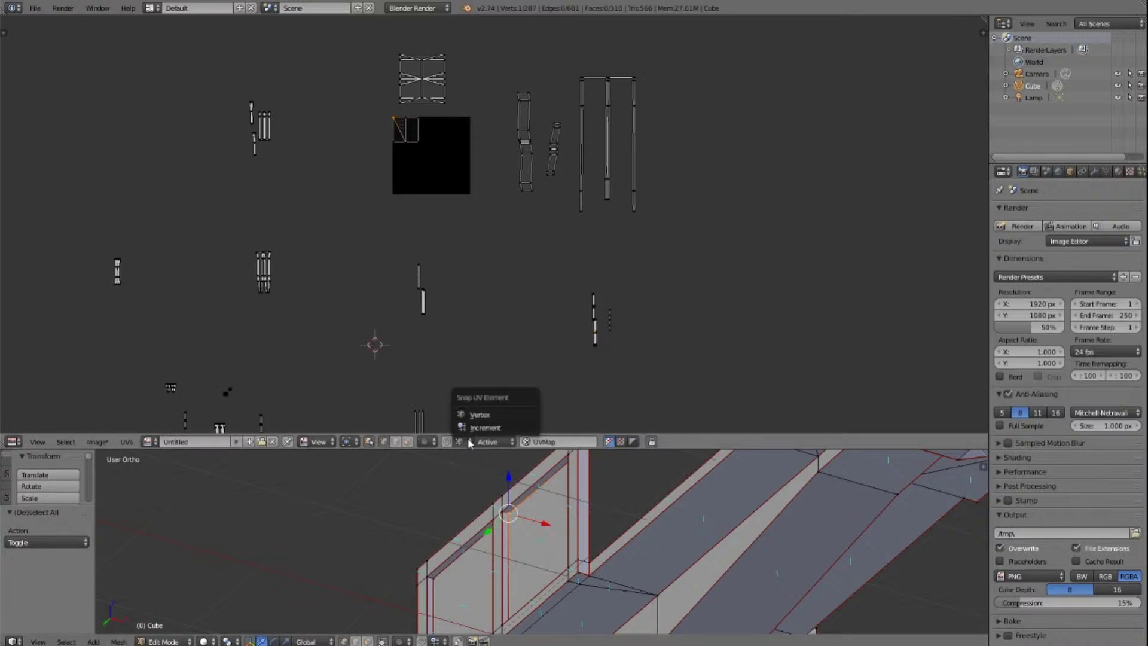
{"action": "left_click", "coordinate": [478, 415]}
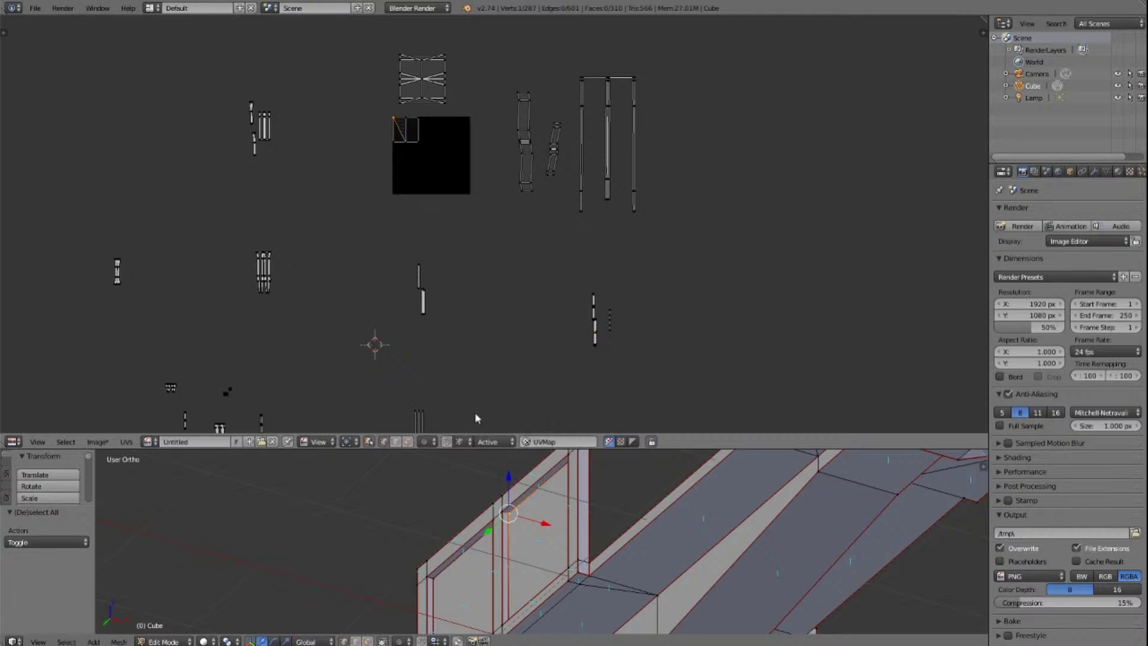
{"action": "key", "text": "a"}
{"action": "right_click", "coordinate": [509, 513]}
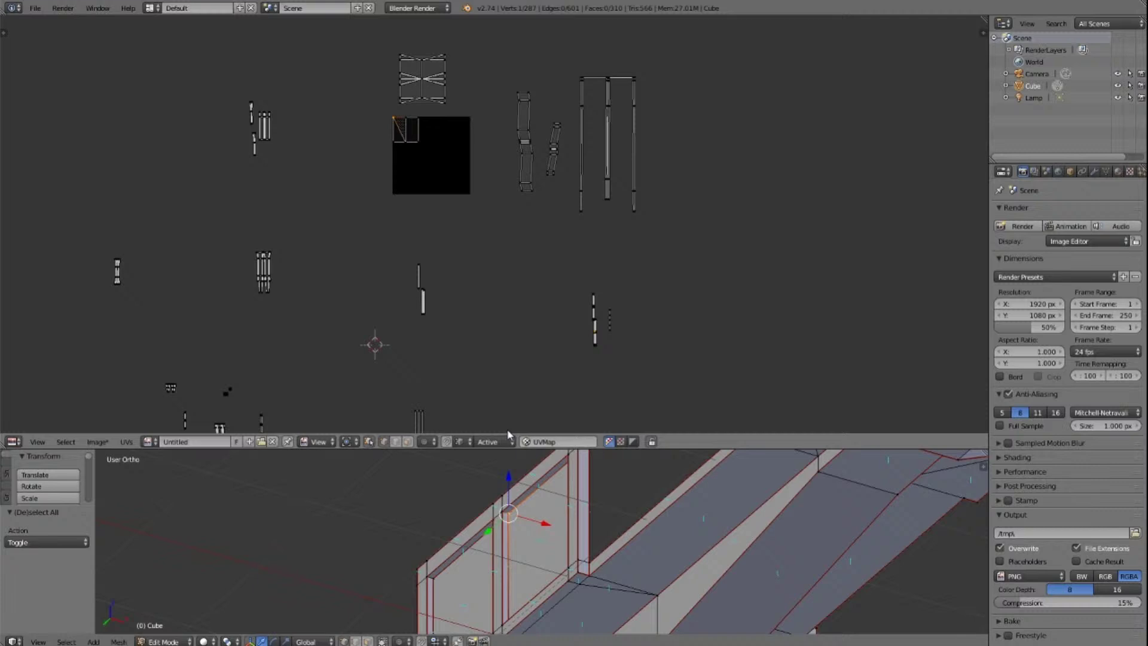
{"action": "left_click", "coordinate": [470, 442]}
{"action": "left_click", "coordinate": [473, 419]}
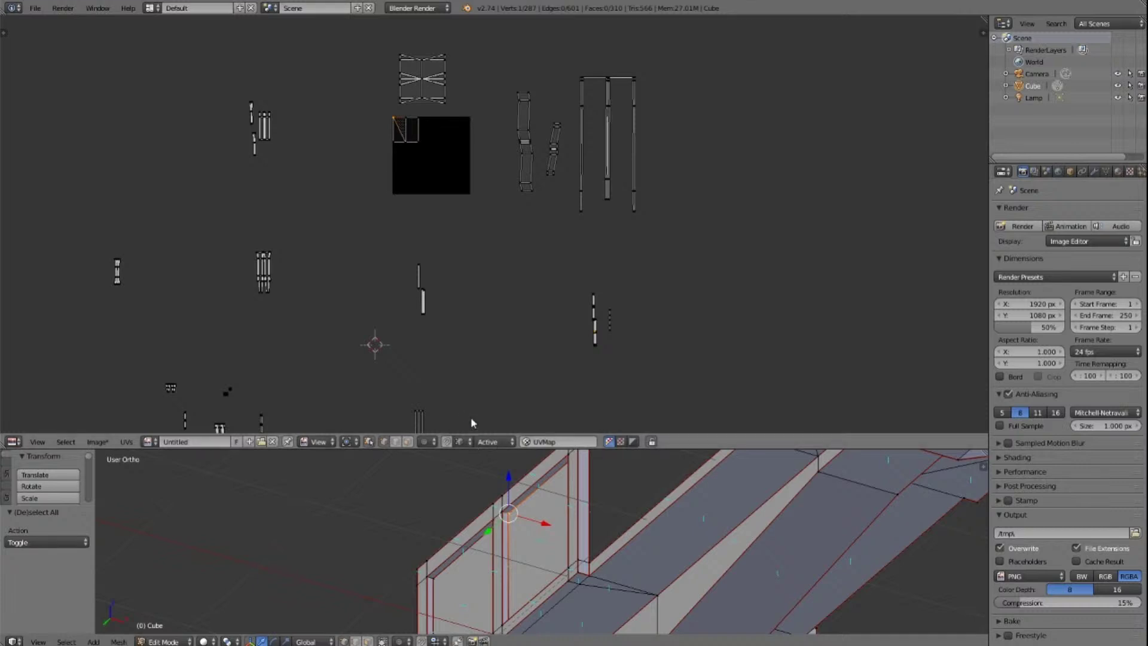
Step: Turn on UV snapping, turn off synced UV and mesh selection, and select the entire mesh to display its UVs
{"action": "left_click", "coordinate": [448, 442]}
{"action": "left_click", "coordinate": [369, 441]}
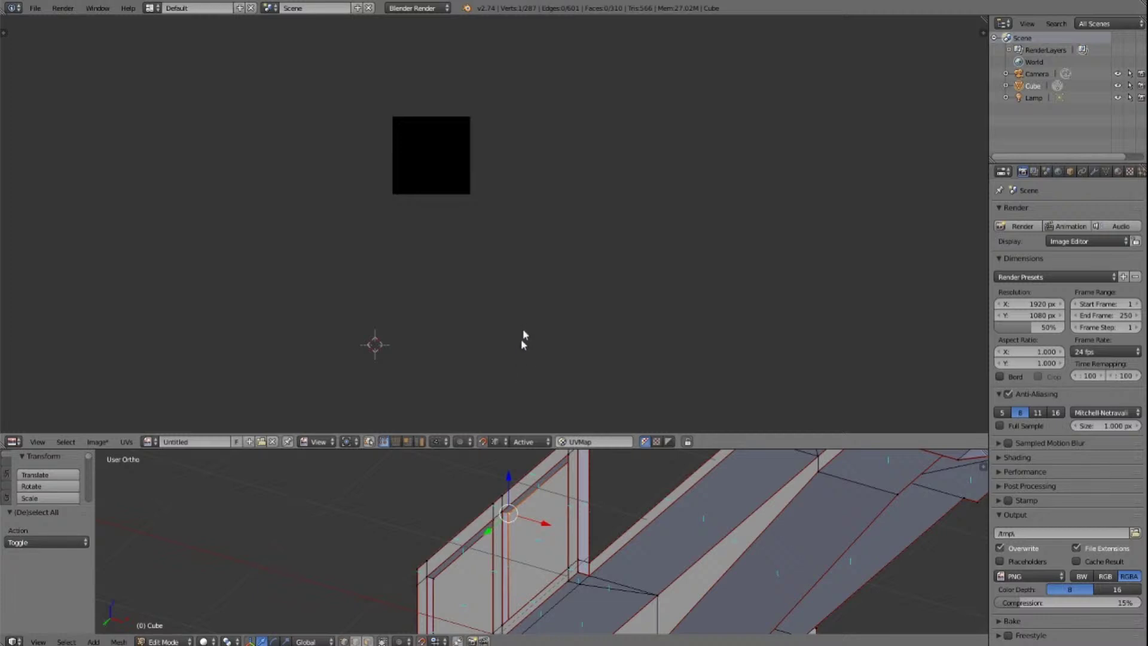
{"action": "key", "text": "a"}
{"action": "key", "text": "a"}
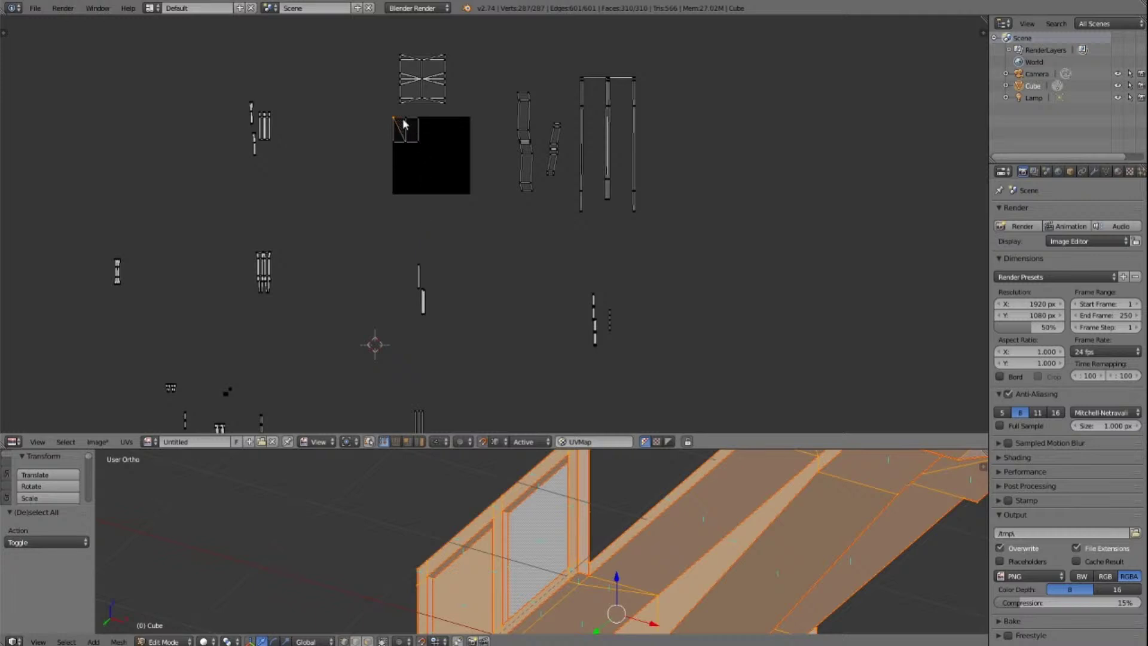
Step: Try to move the triangular face's upper-left vertex onto the square island's corner using the Active snap target
{"action": "scroll", "coordinate": [404, 123], "scroll_direction": "up", "scroll_amount": 10}
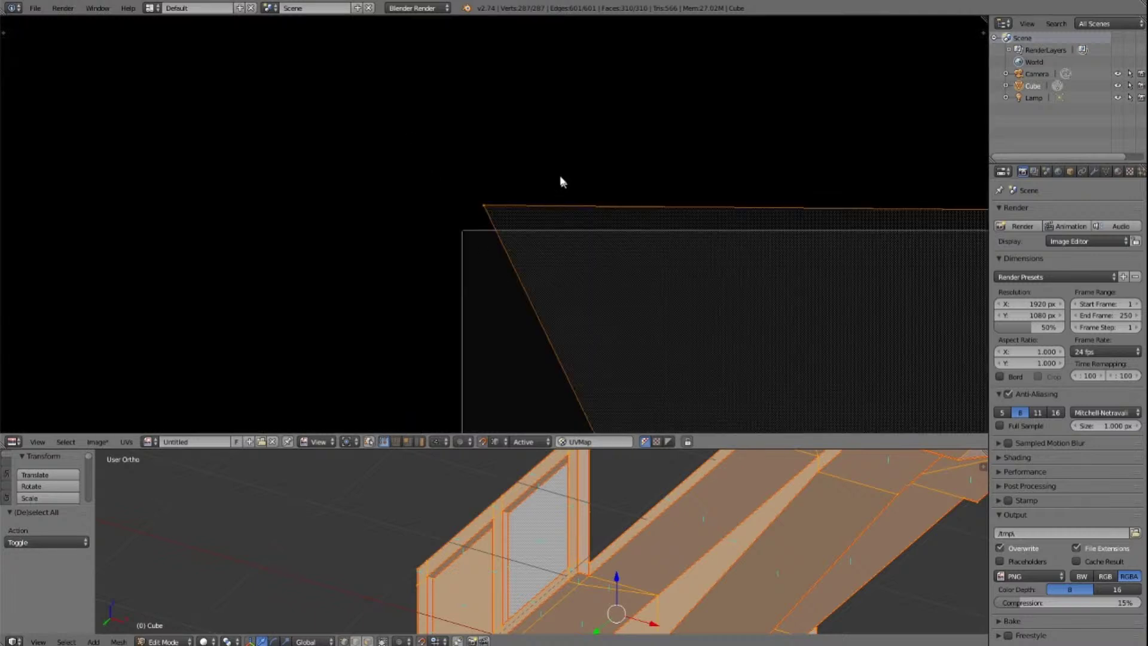
{"action": "key", "text": "g"}
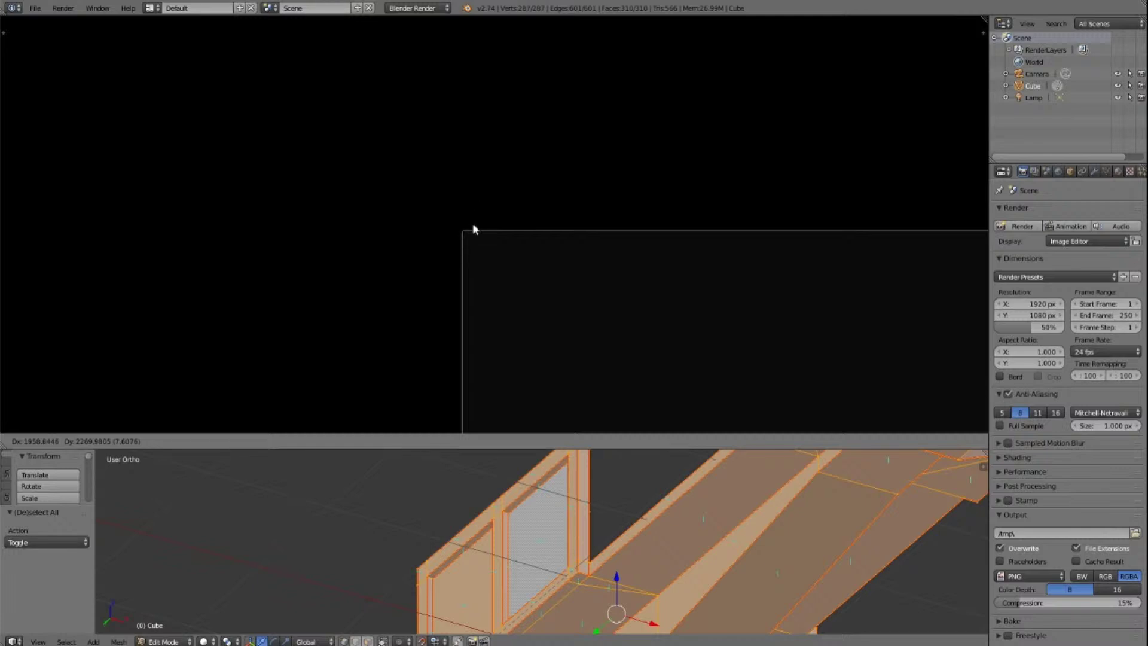
{"action": "right_click", "coordinate": [461, 201]}
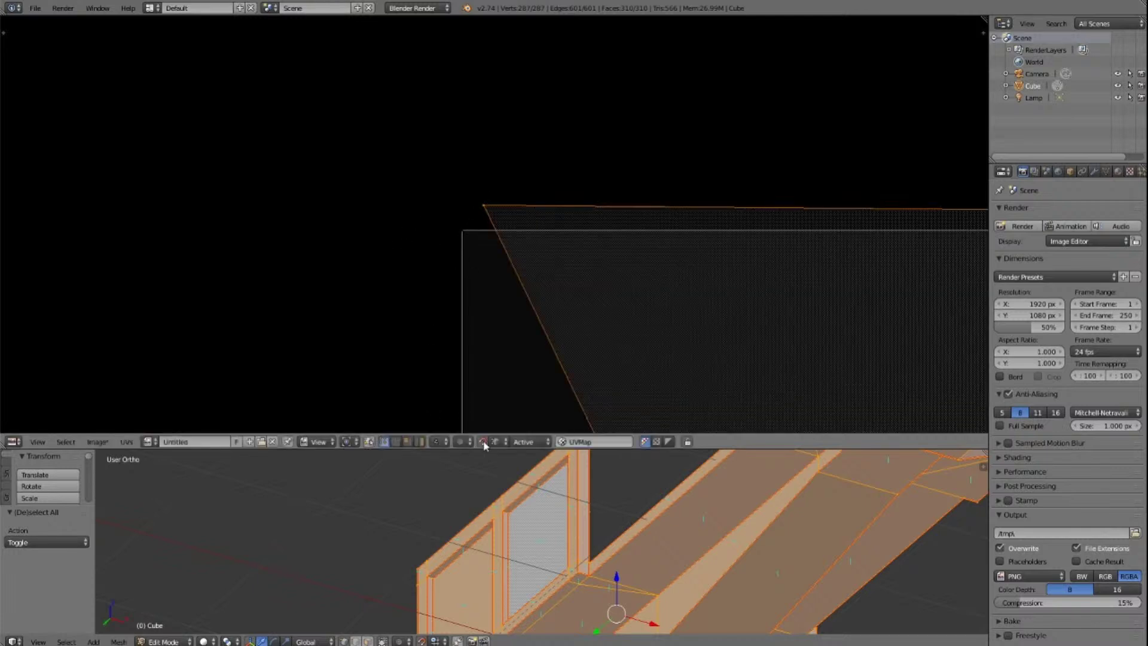
Step: Set the UV snap element to Vertex and the snap target to Closest
{"action": "left_click", "coordinate": [507, 445]}
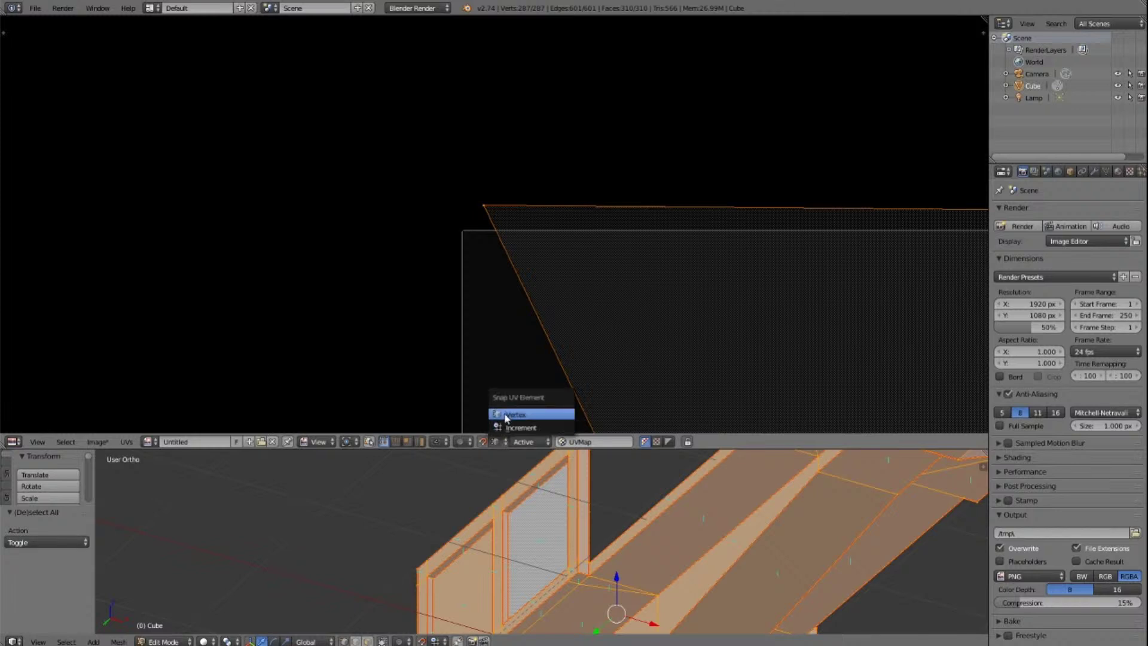
{"action": "left_click", "coordinate": [505, 413]}
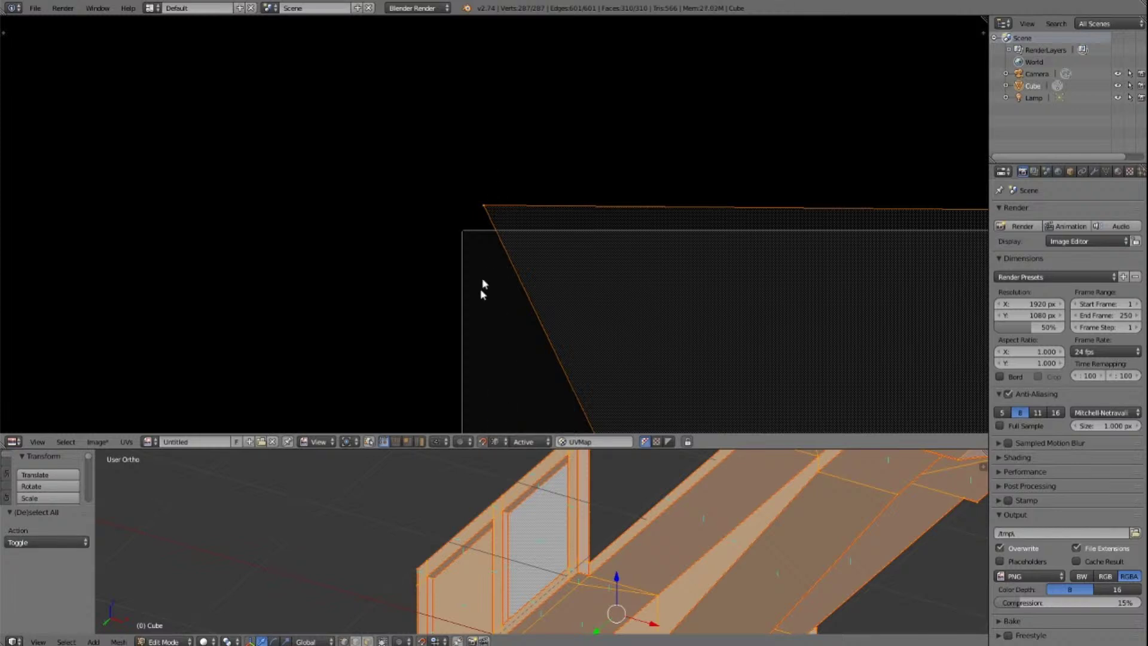
{"action": "left_click", "coordinate": [547, 444]}
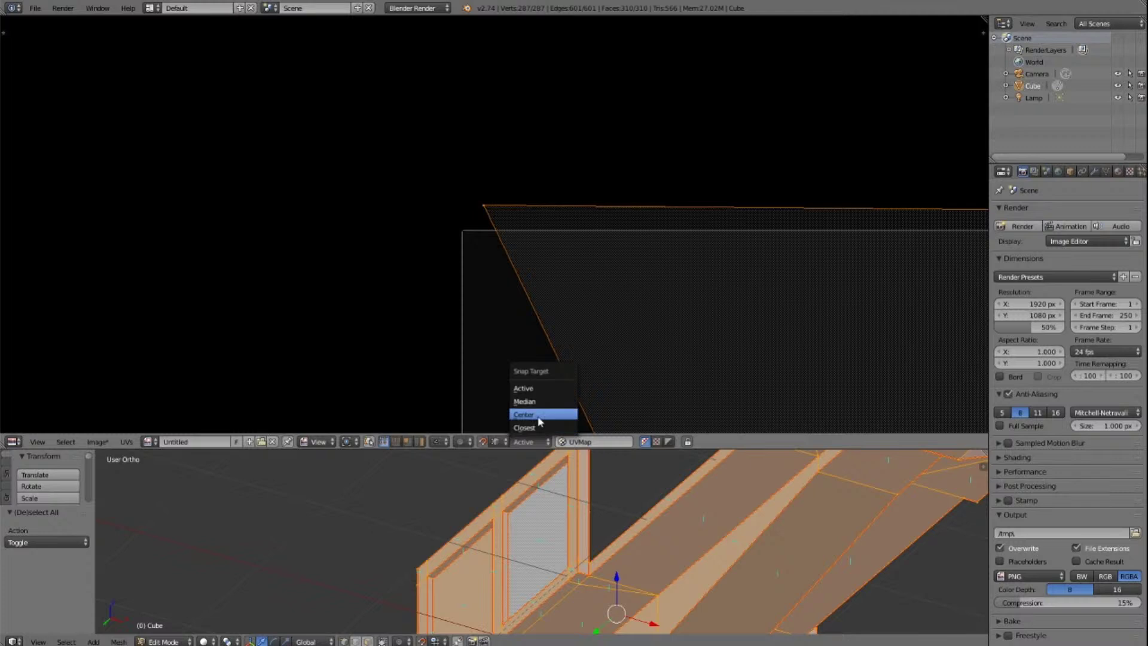
{"action": "left_click", "coordinate": [534, 428]}
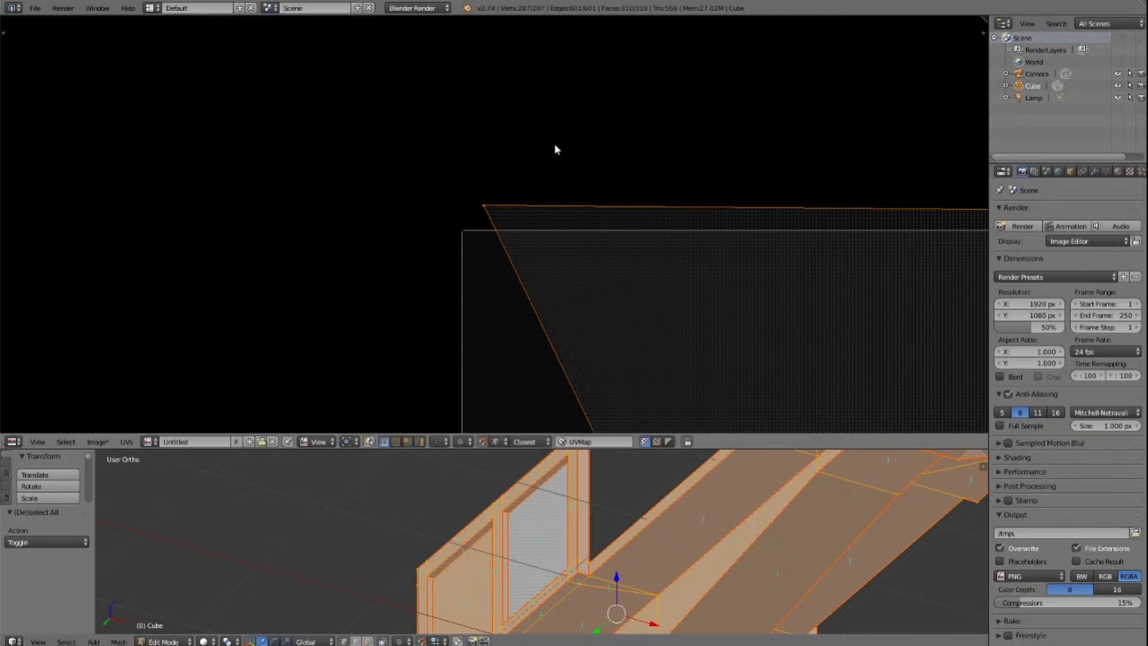
Step: Snap the triangular face's upper-left vertex onto the square island's upper-left corner
{"action": "key", "text": "g"}
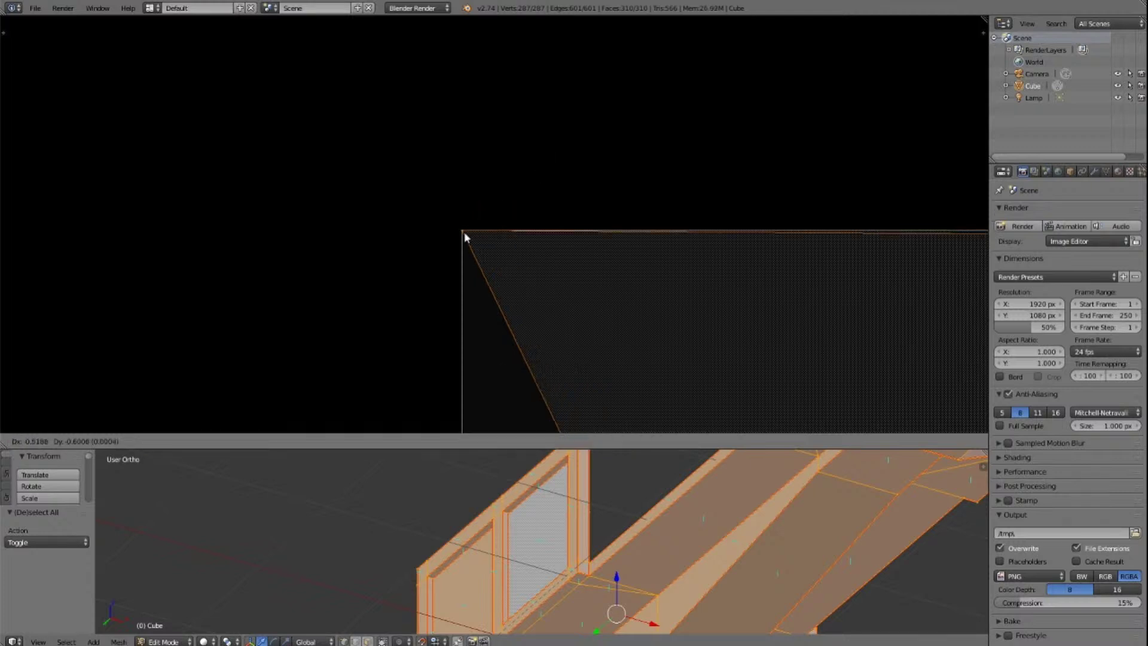
{"action": "left_click", "coordinate": [464, 231]}
{"action": "scroll", "coordinate": [470, 227], "scroll_direction": "down", "scroll_amount": 20}
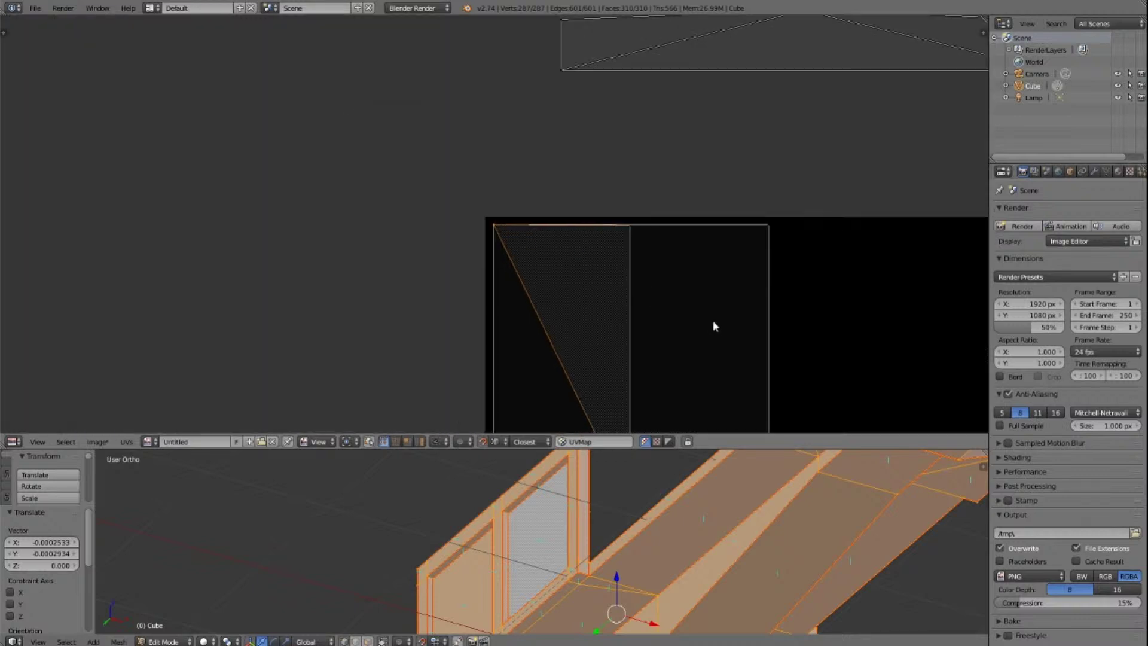
{"action": "scroll", "coordinate": [715, 329], "scroll_direction": "down", "scroll_amount": 8}
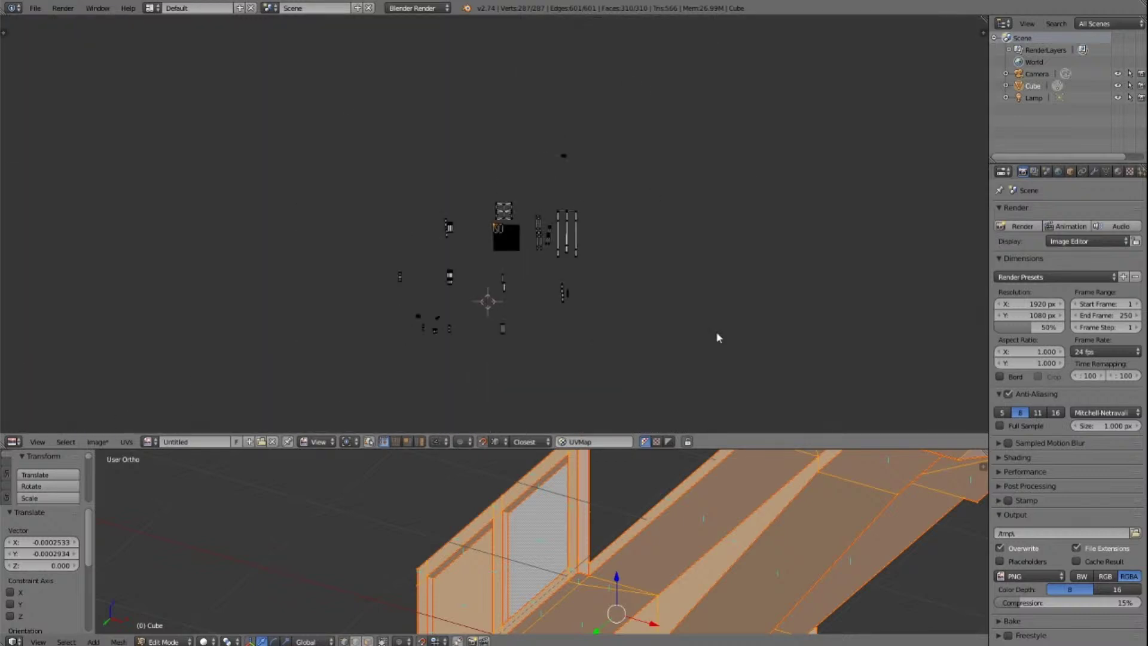
{"action": "scroll", "coordinate": [714, 329], "scroll_direction": "up", "scroll_amount": 7}
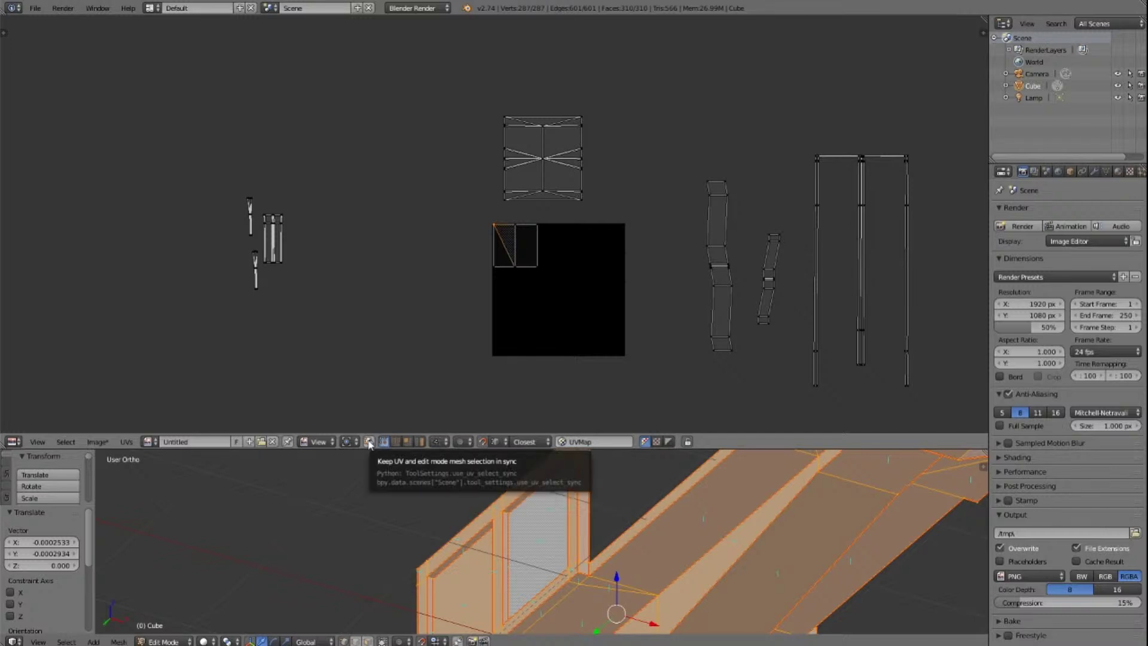
{"action": "left_click", "coordinate": [506, 442]}
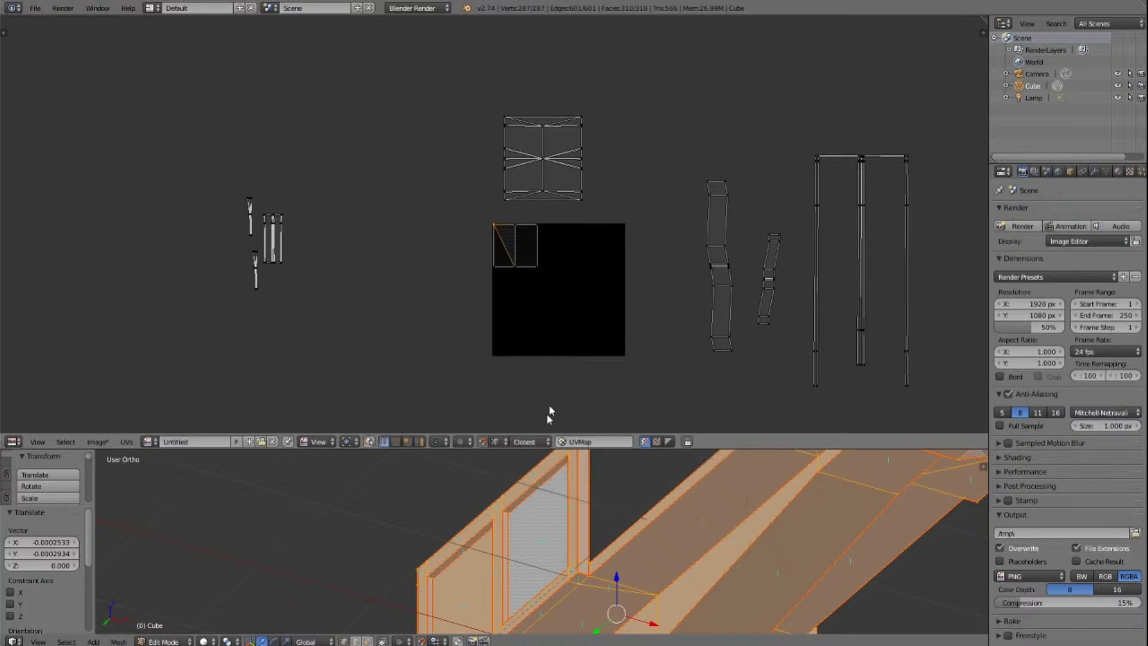
Step: Snap the triangular face's lower-left vertex onto the square island's lower-left corner
{"action": "scroll", "coordinate": [769, 297], "scroll_direction": "down", "scroll_amount": 3}
{"action": "scroll", "coordinate": [768, 294], "scroll_direction": "down", "scroll_amount": 4}
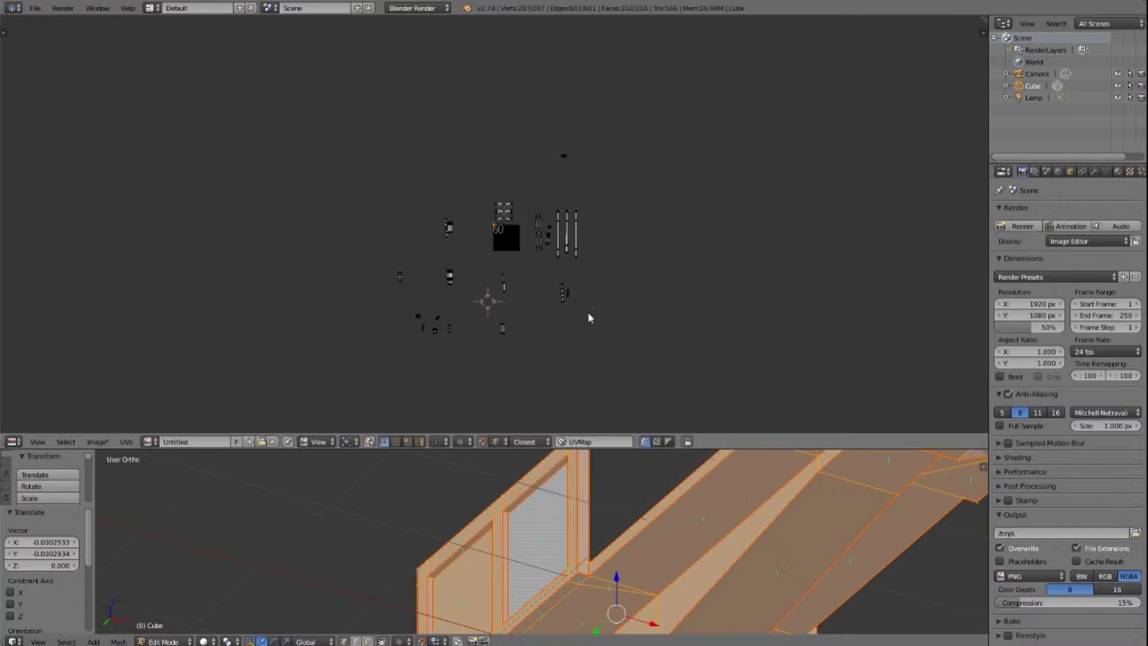
{"action": "scroll", "coordinate": [584, 318], "scroll_direction": "up", "scroll_amount": 12}
{"action": "scroll", "coordinate": [585, 318], "scroll_direction": "down", "scroll_amount": 4}
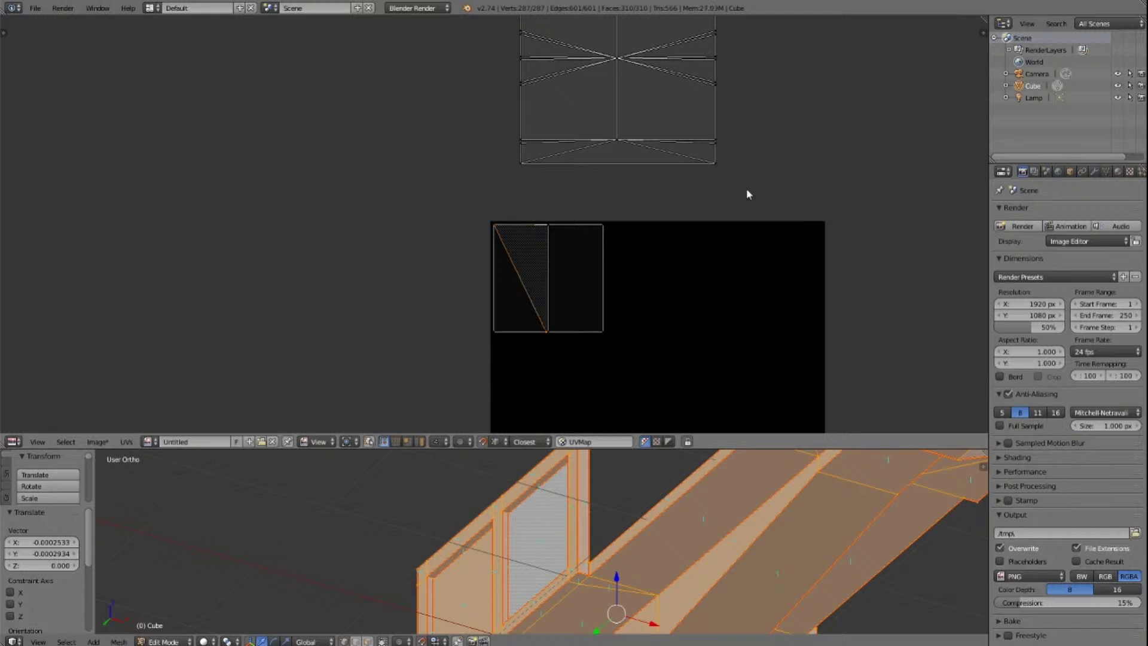
{"action": "key", "text": "KP_Decimal"}
{"action": "scroll", "coordinate": [747, 190], "scroll_direction": "down", "scroll_amount": 4}
{"action": "scroll", "coordinate": [486, 197], "scroll_direction": "down", "scroll_amount": 4}
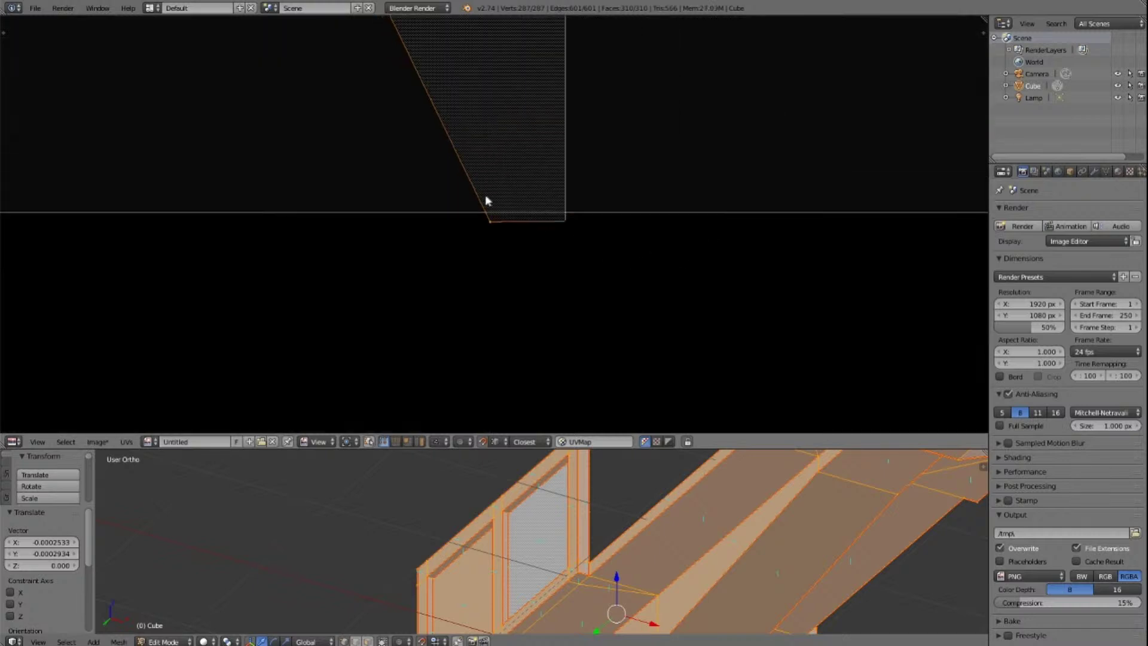
{"action": "scroll", "coordinate": [485, 201], "scroll_direction": "down", "scroll_amount": 5}
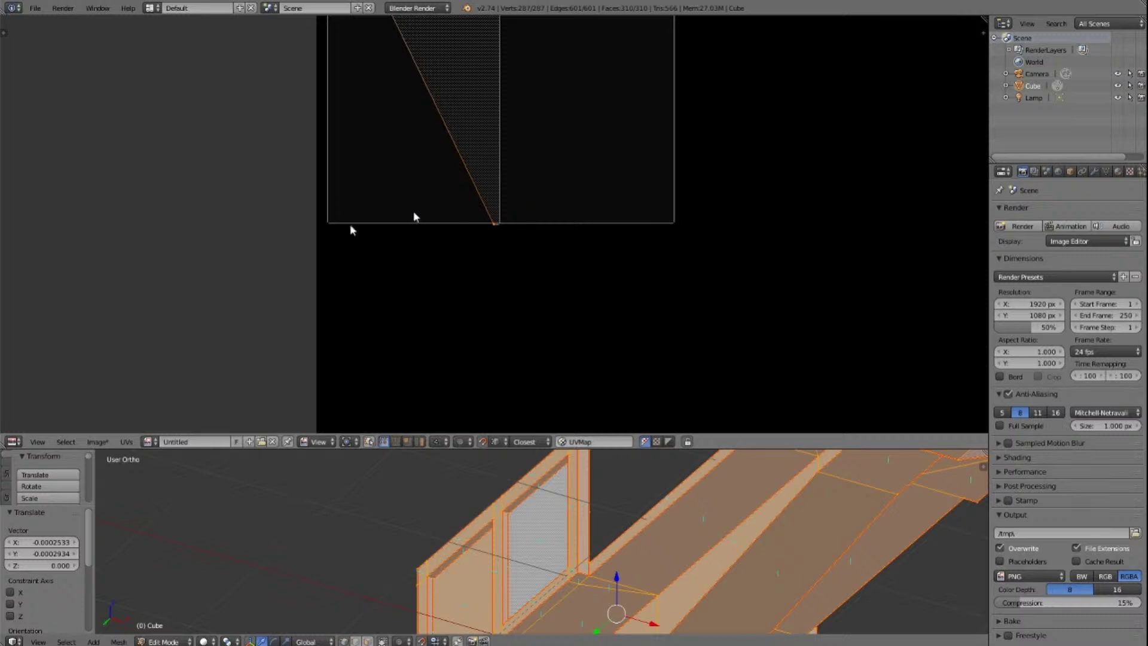
{"action": "key", "text": "g"}
{"action": "left_click", "coordinate": [322, 224]}
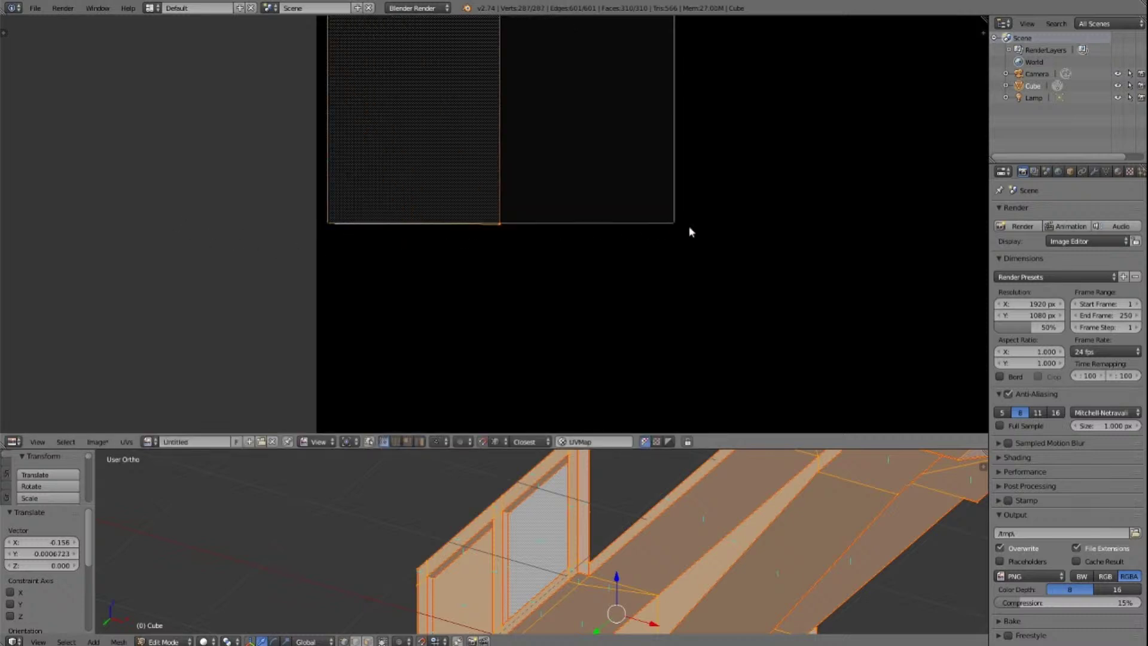
Step: Snap the panel face's lower-right vertex onto the square island's lower-right corner
{"action": "key", "text": "g"}
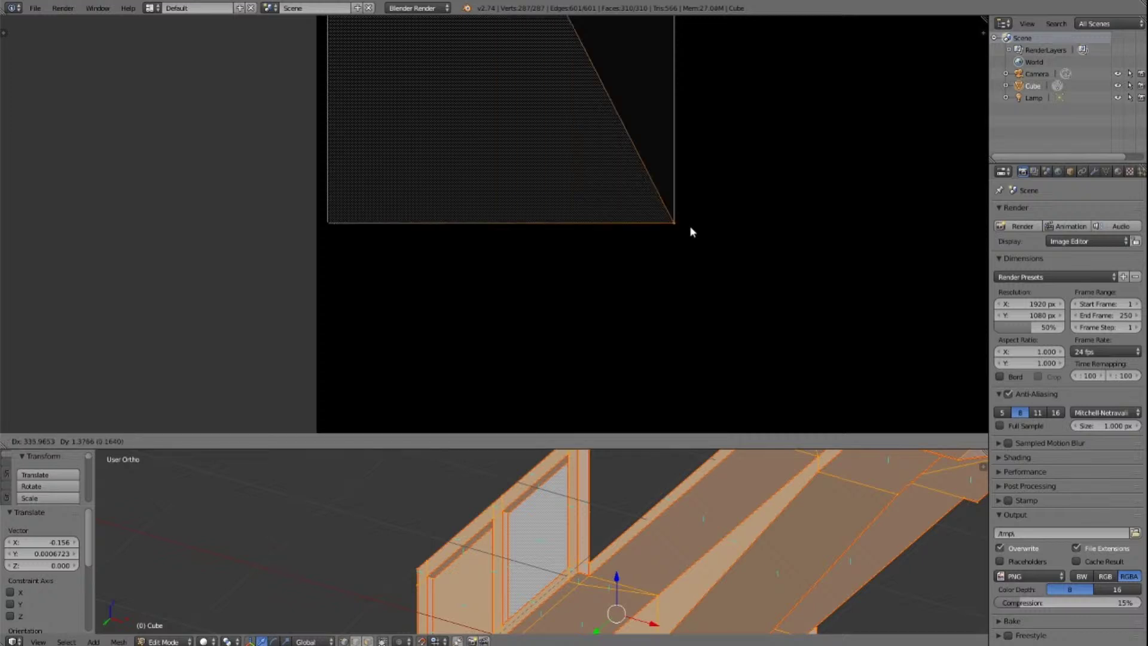
{"action": "left_click", "coordinate": [690, 227]}
{"action": "scroll", "coordinate": [690, 227], "scroll_direction": "down", "scroll_amount": 5}
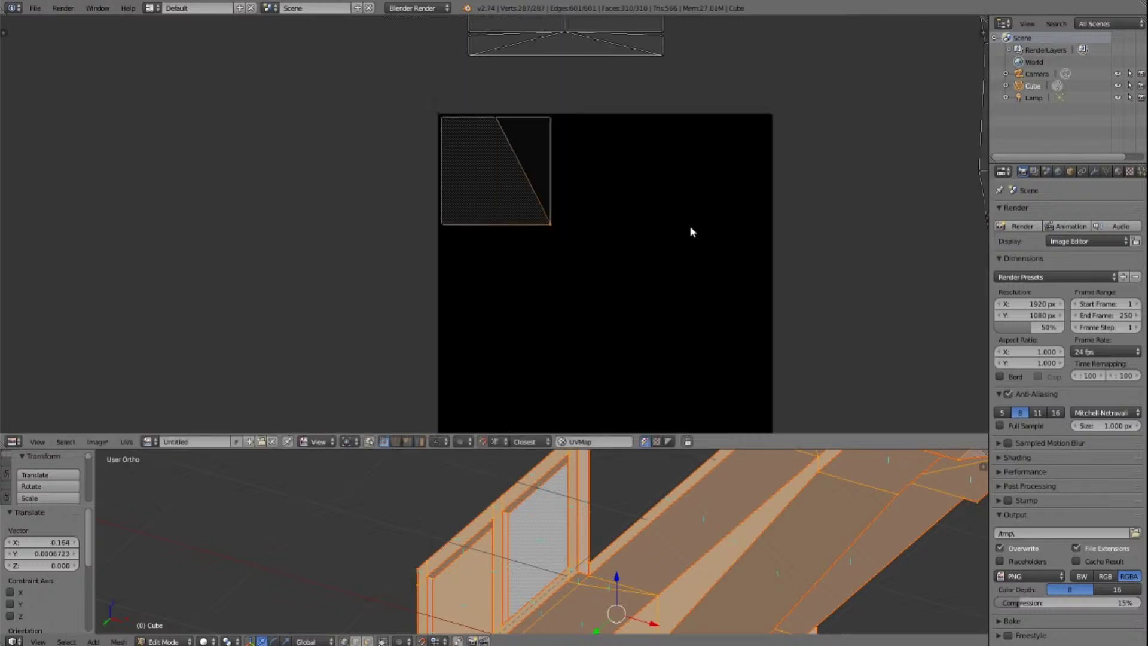
Step: Snap the panel face's upper-right vertex onto the square island's upper-right corner
{"action": "right_click", "coordinate": [502, 134]}
{"action": "key", "text": "g"}
{"action": "right_click", "coordinate": [582, 123]}
{"action": "left_click", "coordinate": [580, 120]}
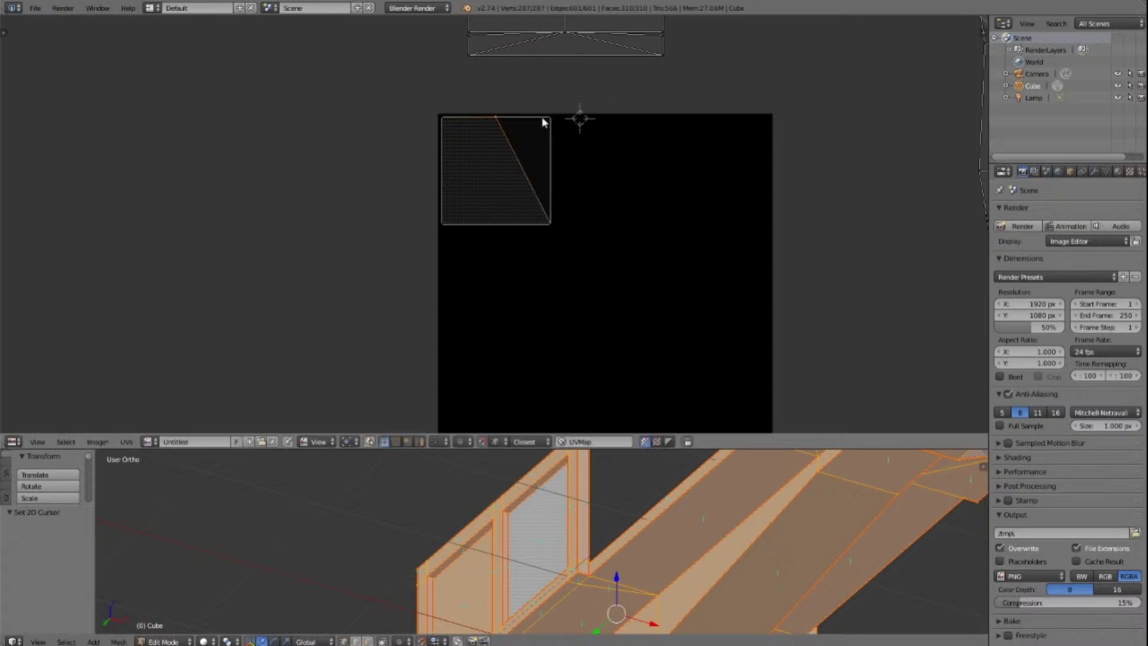
{"action": "left_click", "coordinate": [554, 140]}
{"action": "key", "text": "g"}
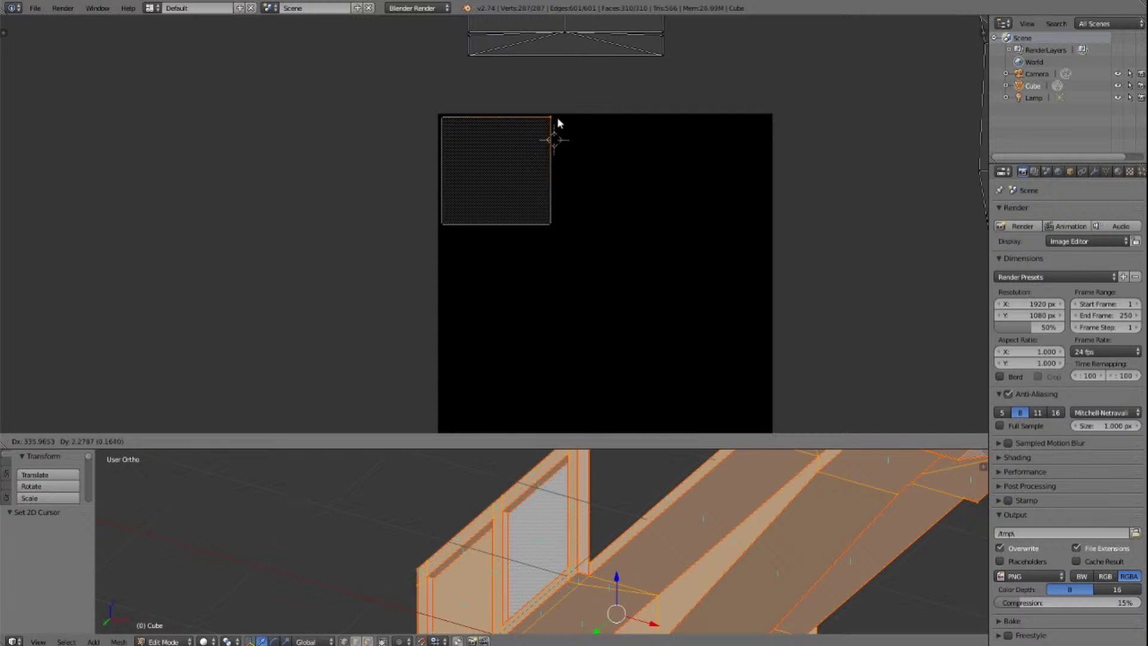
{"action": "left_click", "coordinate": [559, 120]}
Step: Clear the UV selection and select the narrow side panel face of the end box in the model
{"action": "scroll", "coordinate": [610, 173], "scroll_direction": "down", "scroll_amount": 5}
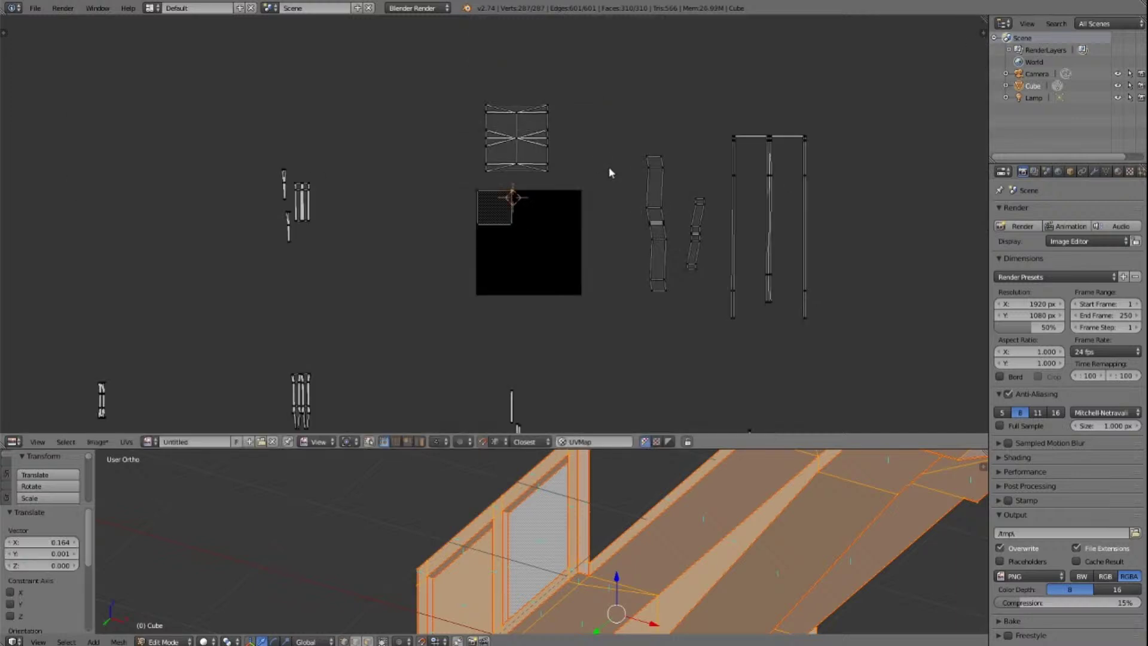
{"action": "scroll", "coordinate": [610, 173], "scroll_direction": "up", "scroll_amount": 1}
{"action": "key", "text": "a"}
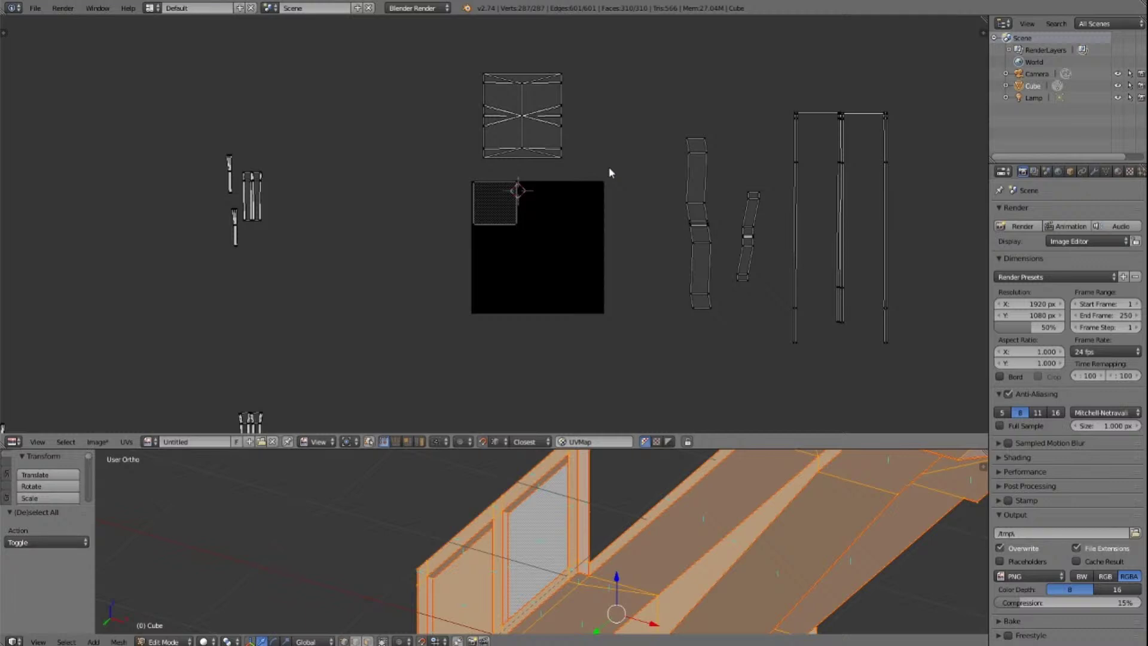
{"action": "scroll", "coordinate": [610, 173], "scroll_direction": "down", "scroll_amount": 3}
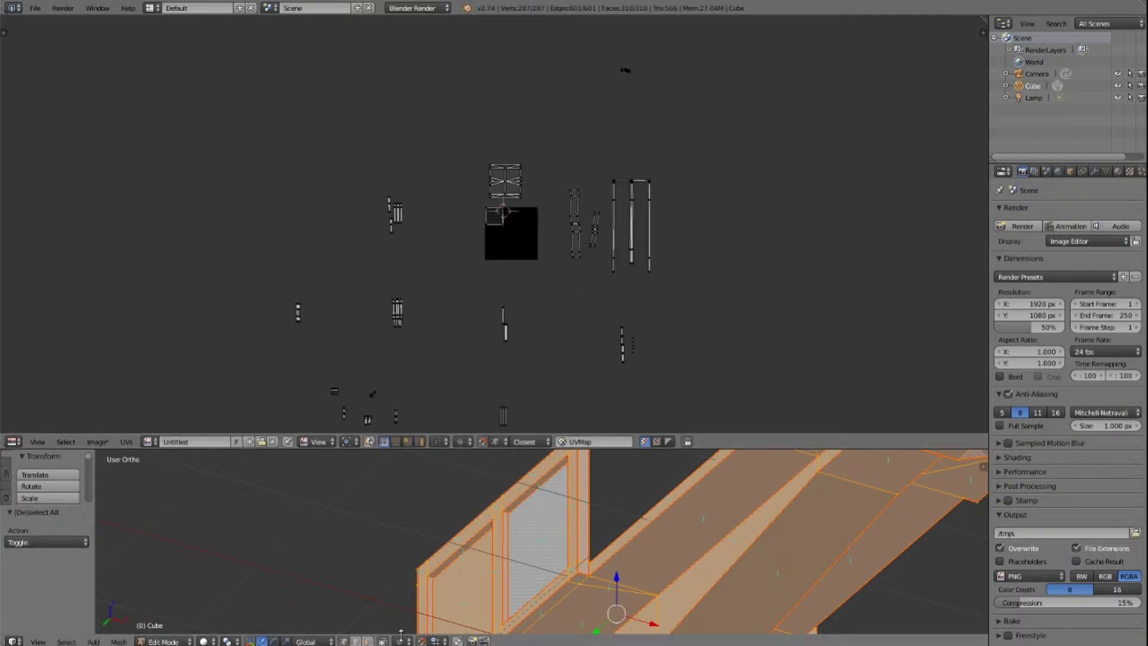
{"action": "right_click", "coordinate": [476, 600]}
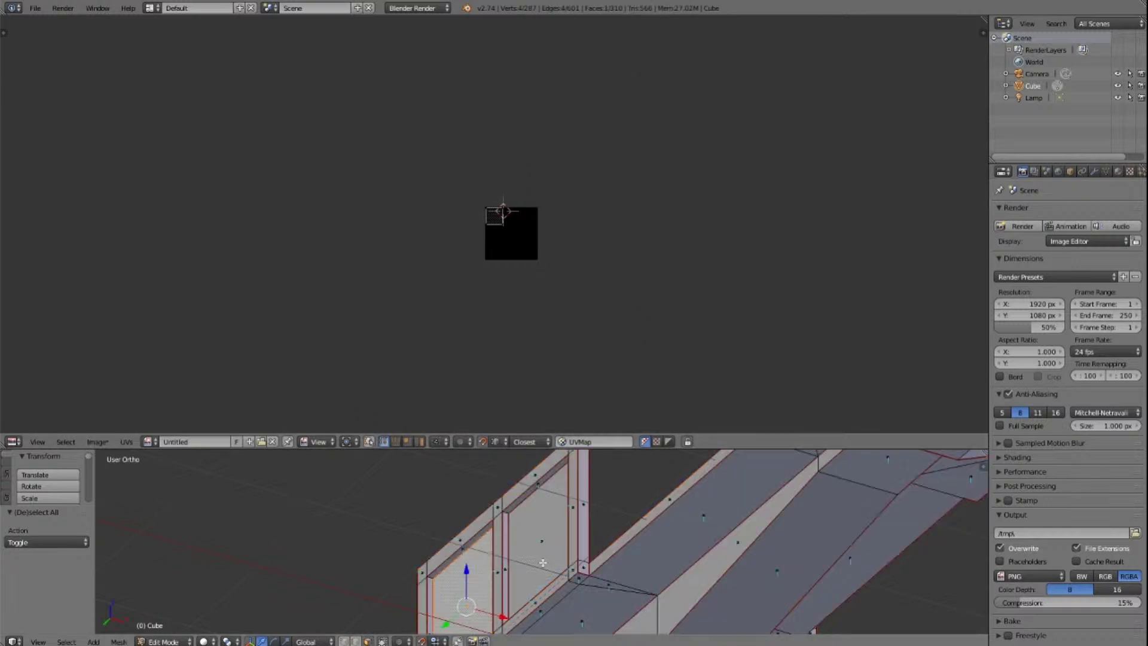
{"action": "scroll", "coordinate": [543, 563], "scroll_direction": "down", "scroll_amount": 5}
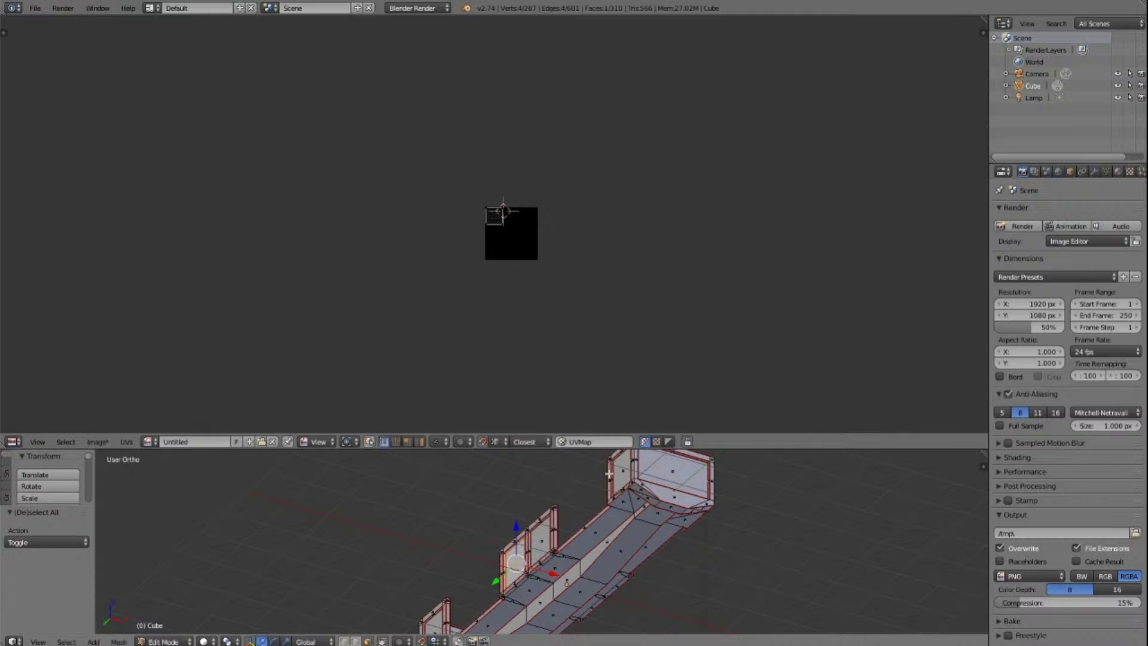
{"action": "right_click", "coordinate": [622, 474]}
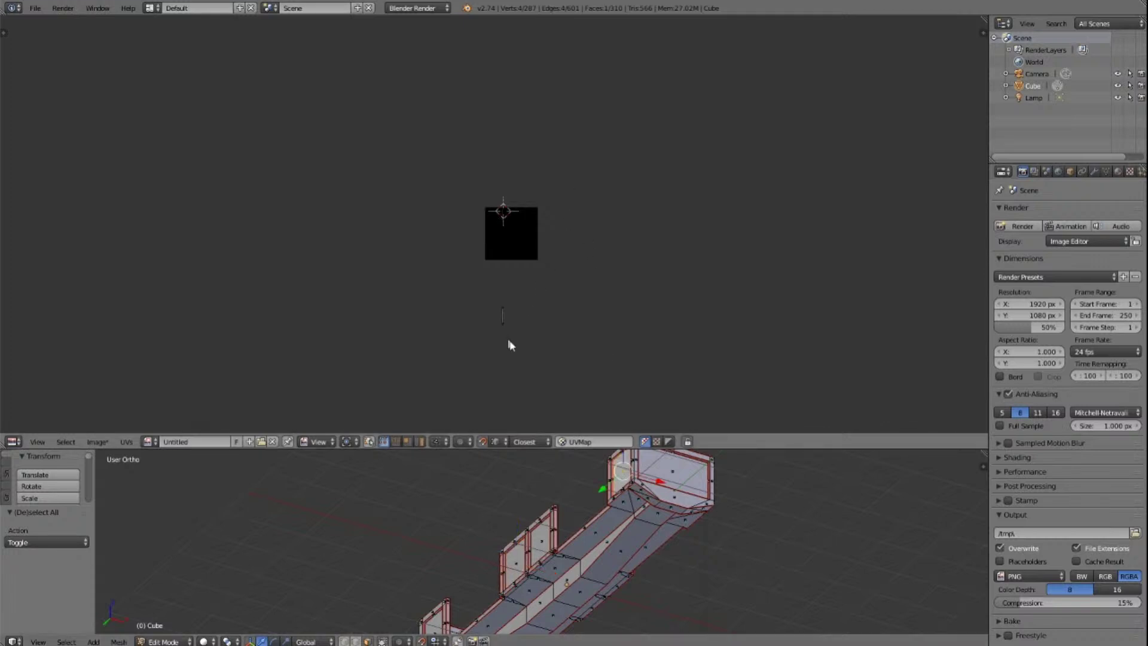
Step: Show all UV islands and move the side panel face's thin island up into the image beside the square island
{"action": "scroll", "coordinate": [541, 350], "scroll_direction": "up", "scroll_amount": 4}
{"action": "scroll", "coordinate": [545, 353], "scroll_direction": "down", "scroll_amount": 3}
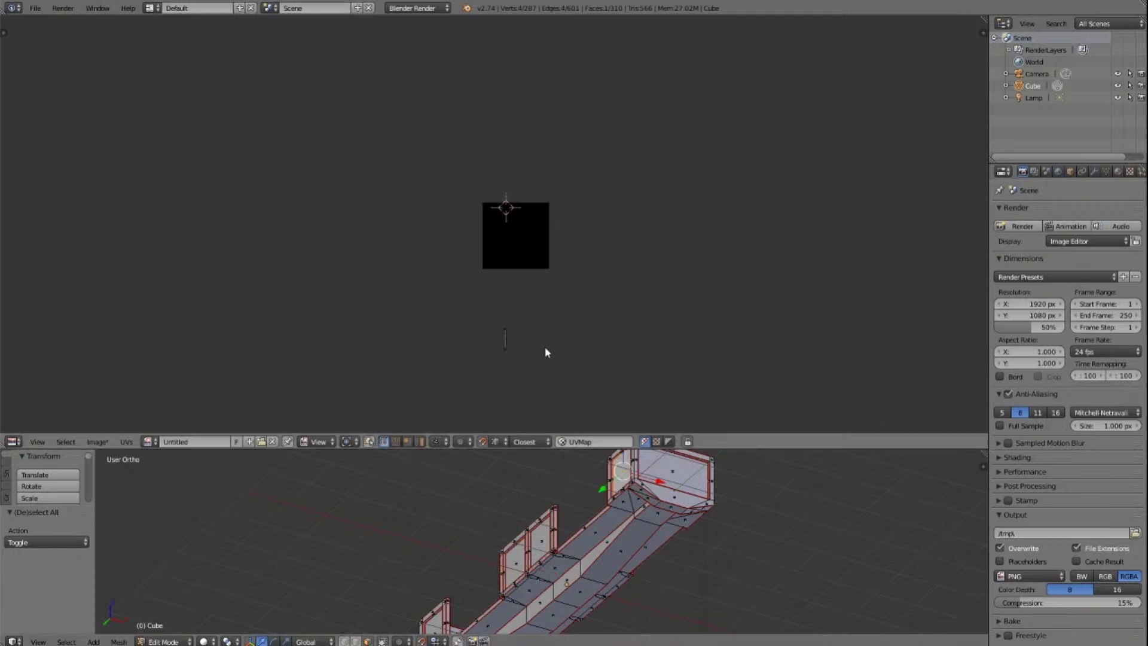
{"action": "key", "text": "a"}
{"action": "key", "text": "a"}
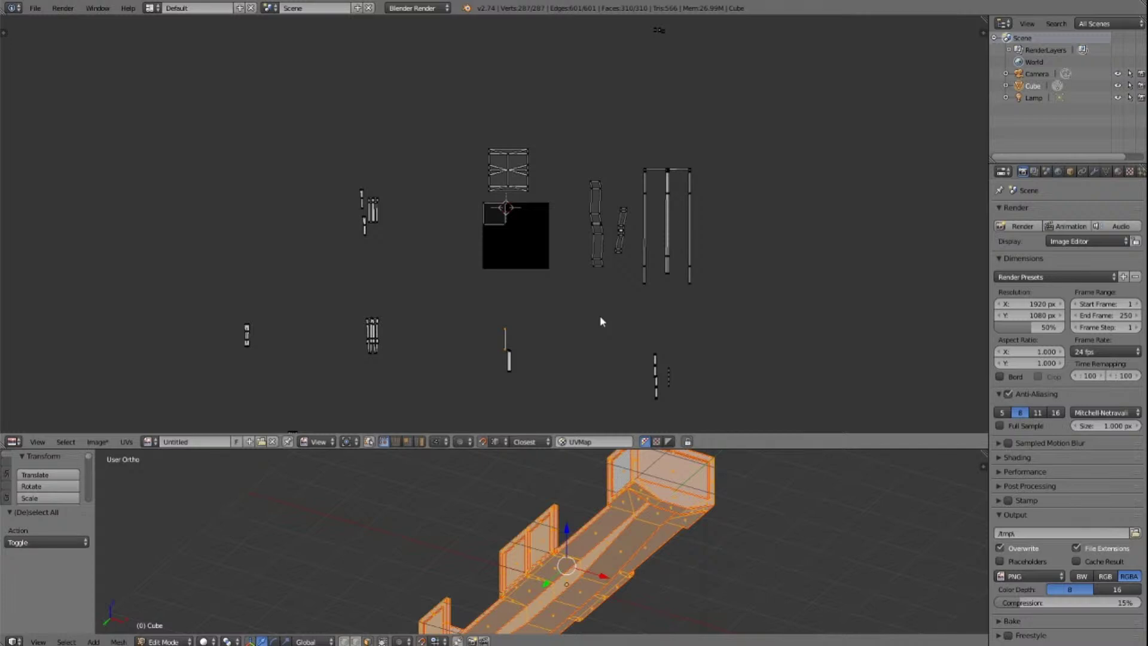
{"action": "scroll", "coordinate": [554, 359], "scroll_direction": "up", "scroll_amount": 3}
{"action": "scroll", "coordinate": [554, 359], "scroll_direction": "down", "scroll_amount": 4}
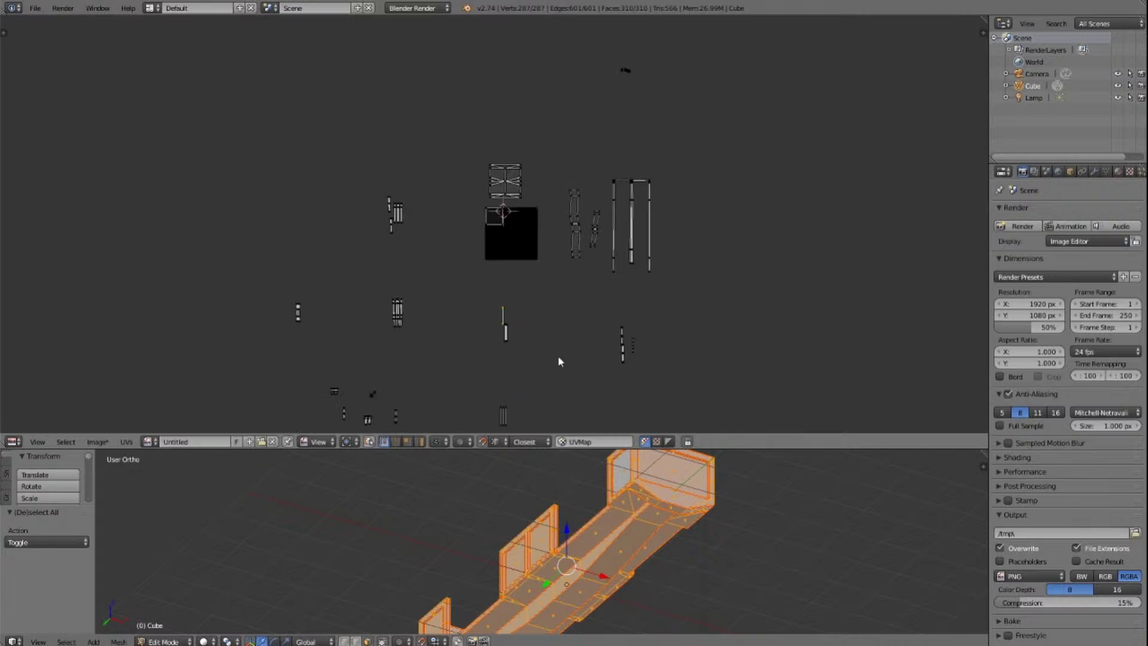
{"action": "key", "text": "KP_Decimal"}
{"action": "scroll", "coordinate": [542, 278], "scroll_direction": "down", "scroll_amount": 8}
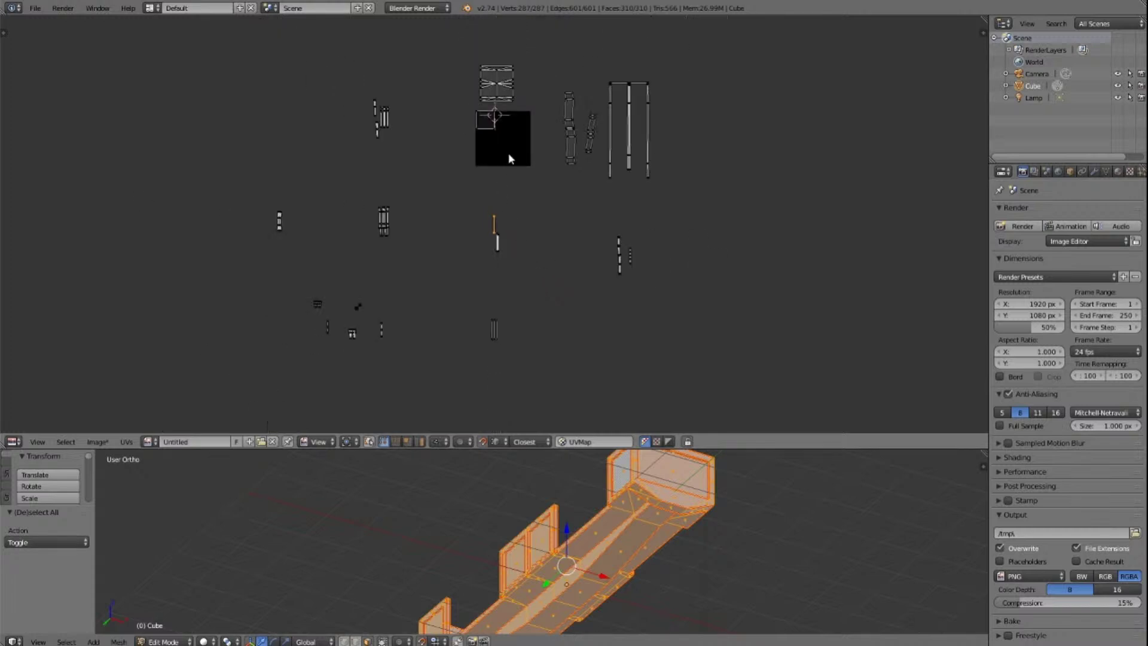
{"action": "key", "text": "g"}
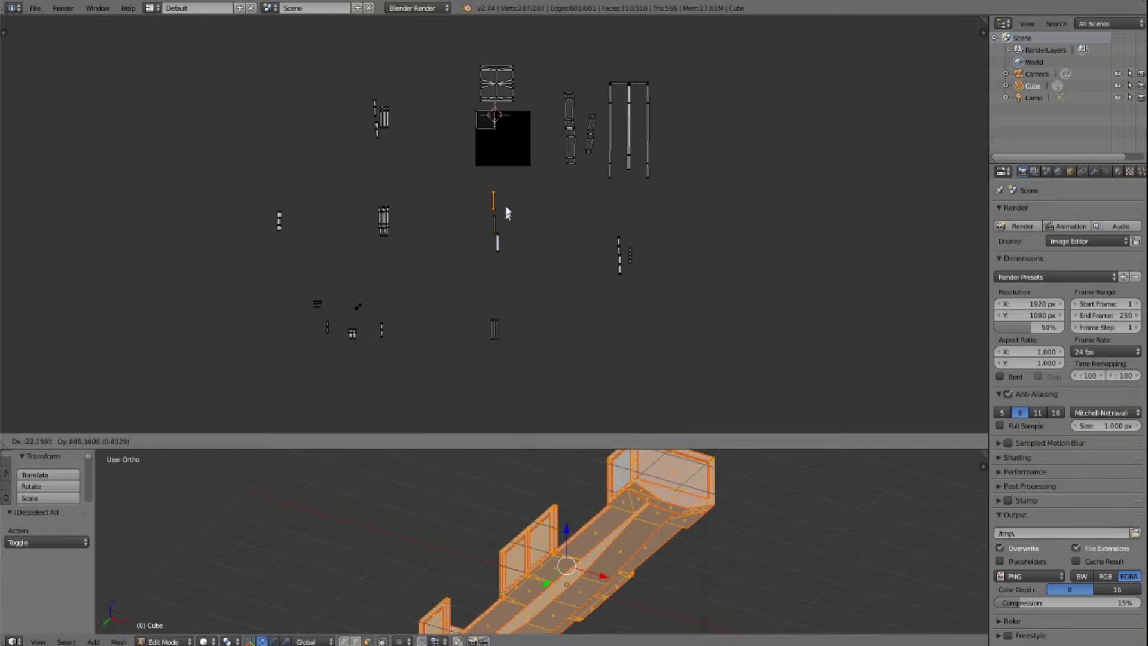
{"action": "left_click", "coordinate": [517, 136]}
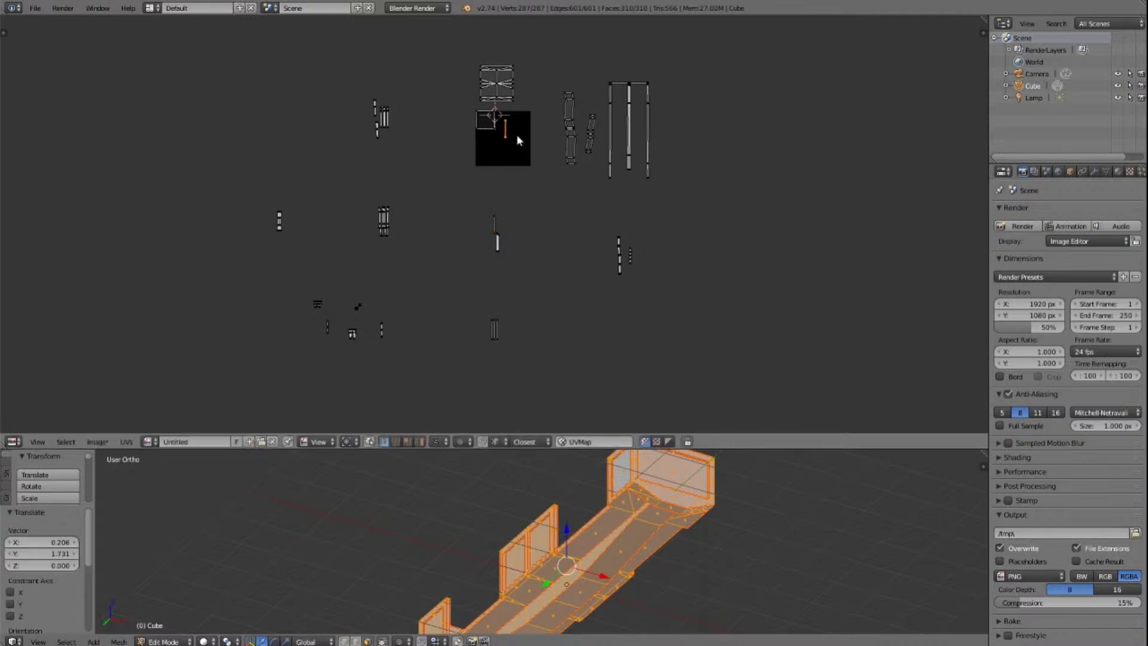
Step: Move the thin island onto the middle of the square island
{"action": "scroll", "coordinate": [517, 135], "scroll_direction": "up", "scroll_amount": 10}
{"action": "scroll", "coordinate": [431, 244], "scroll_direction": "down", "scroll_amount": 5}
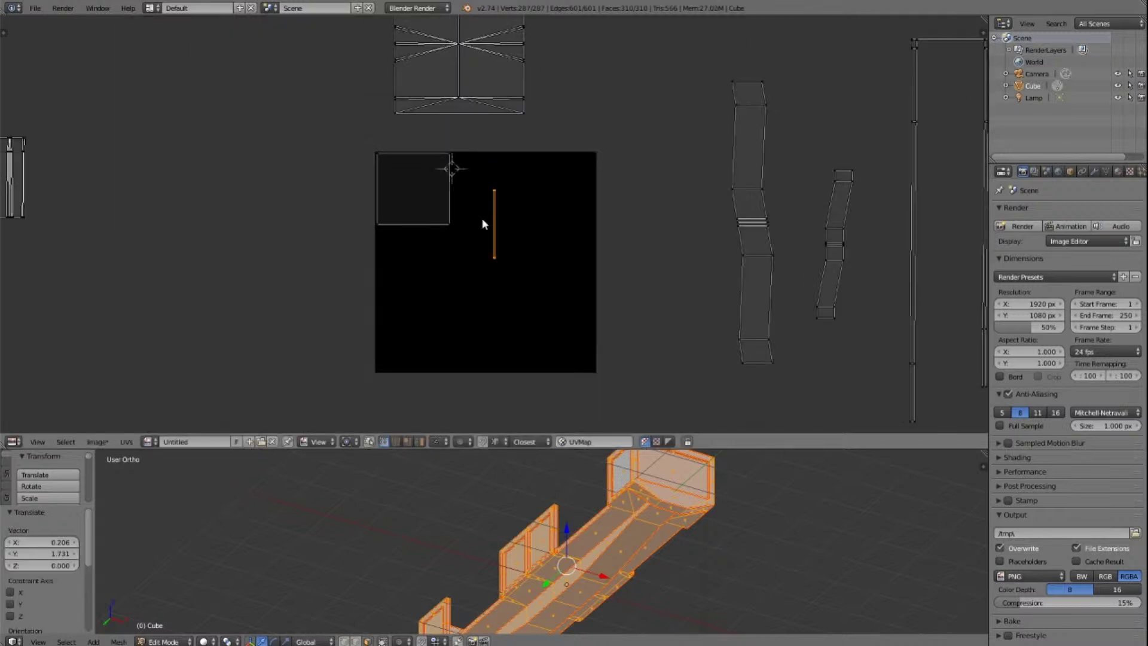
{"action": "key", "text": "g"}
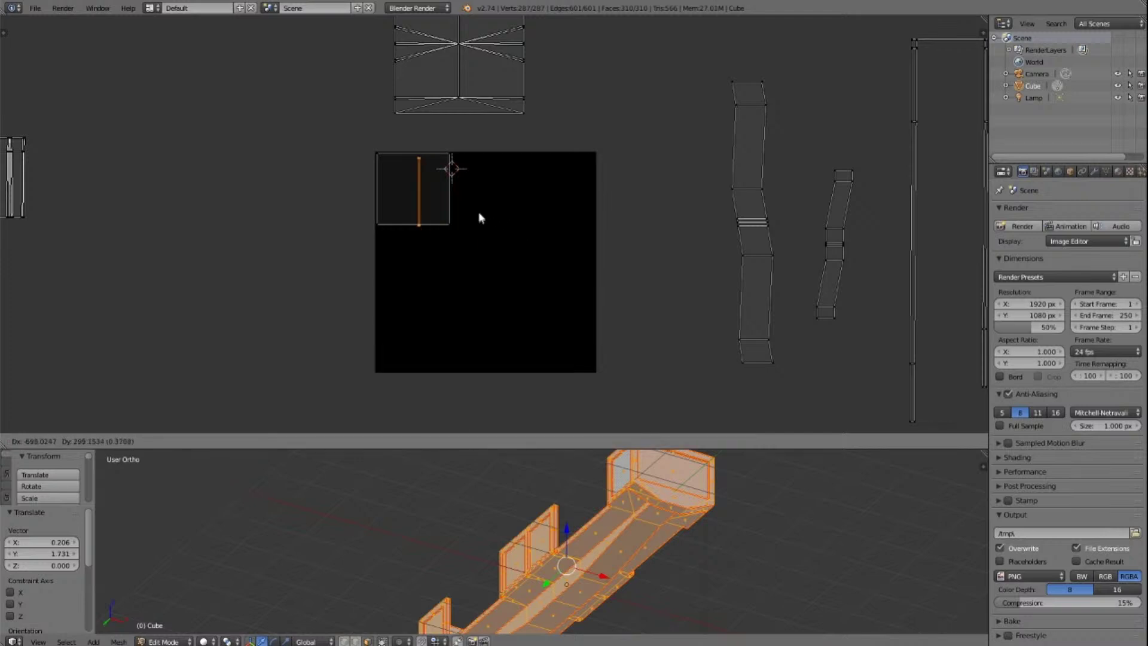
{"action": "left_click", "coordinate": [479, 213]}
{"action": "key", "text": "s"}
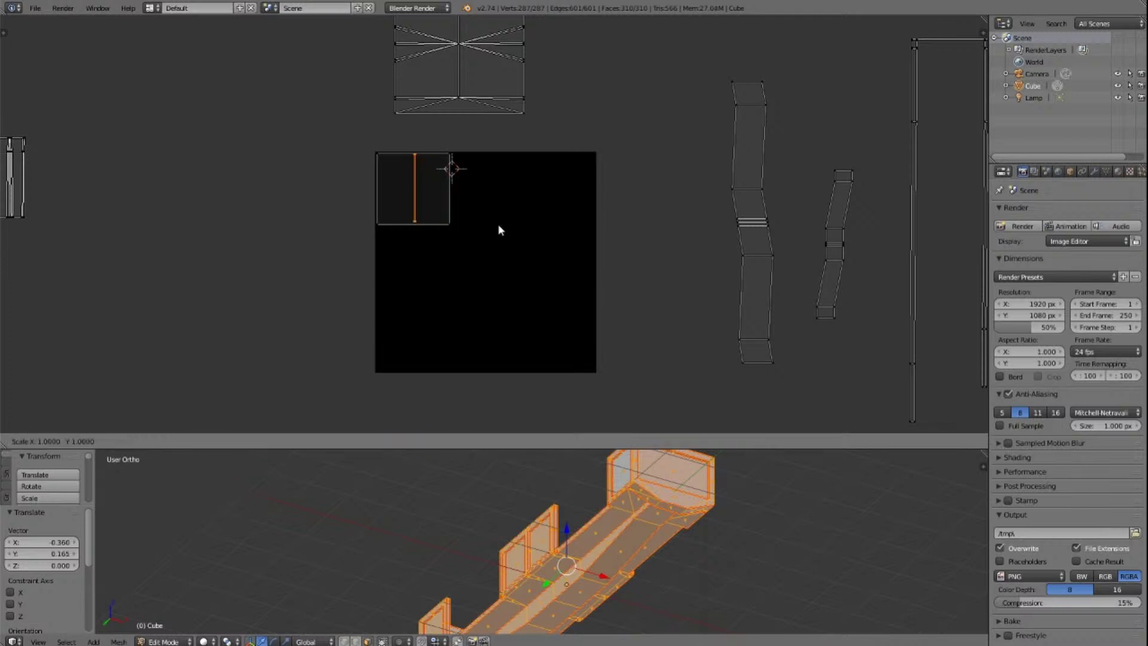
{"action": "key", "text": "y"}
{"action": "key", "text": "Escape"}
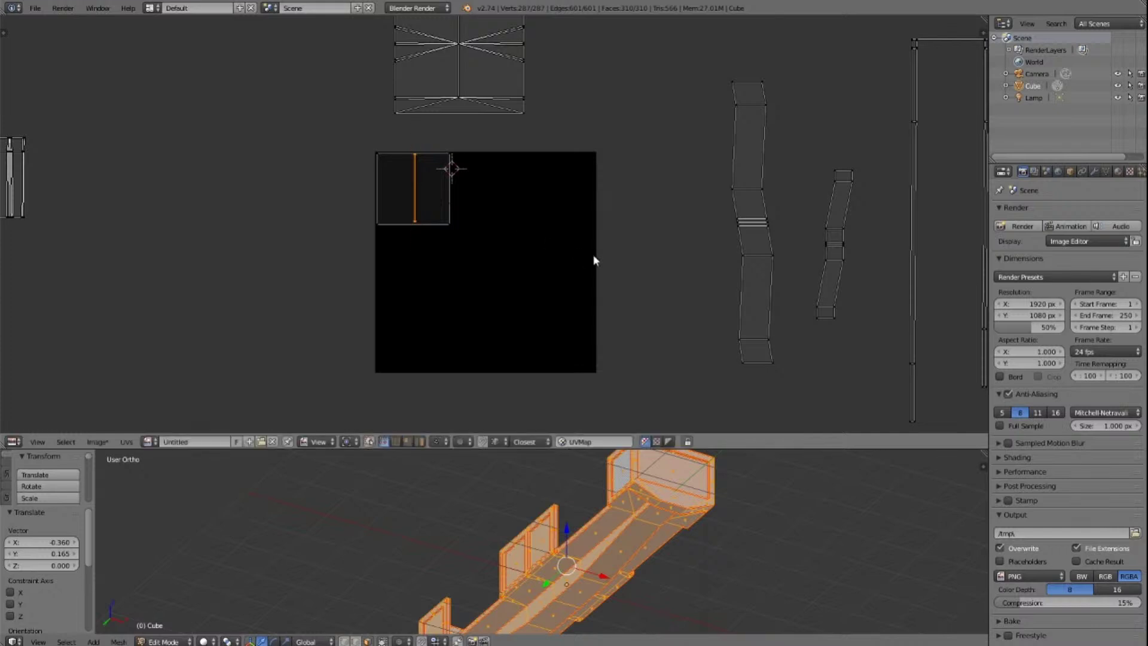
Step: Widen the thin island by scaling it along X by about 12.08
{"action": "key", "text": "s"}
{"action": "key", "text": "x"}
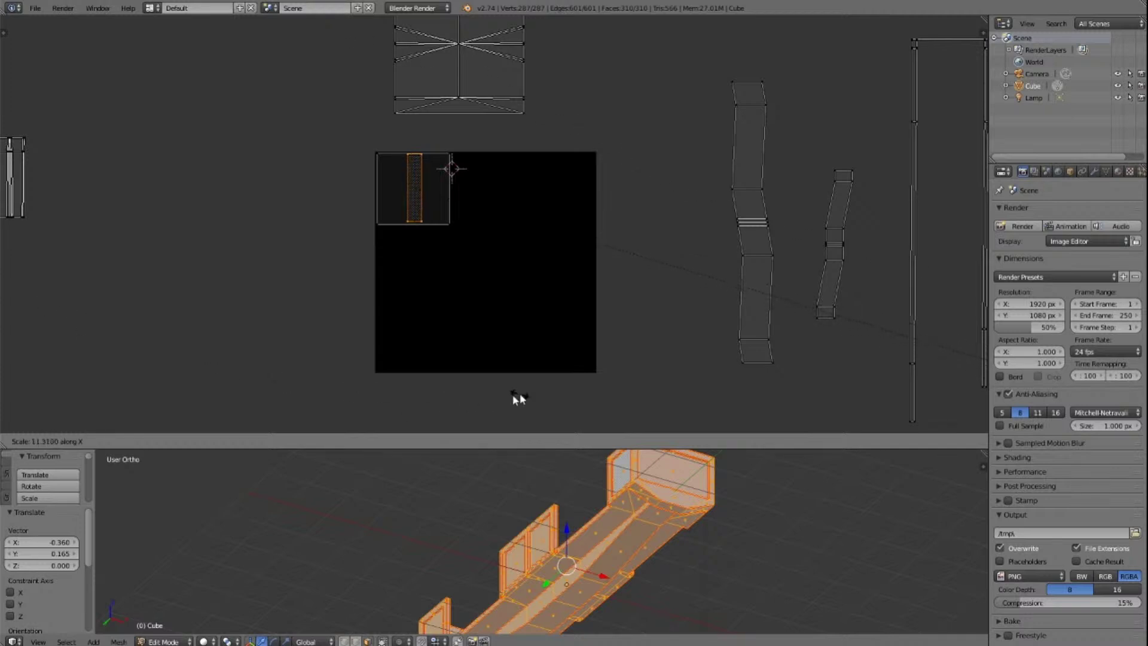
{"action": "left_click", "coordinate": [682, 346]}
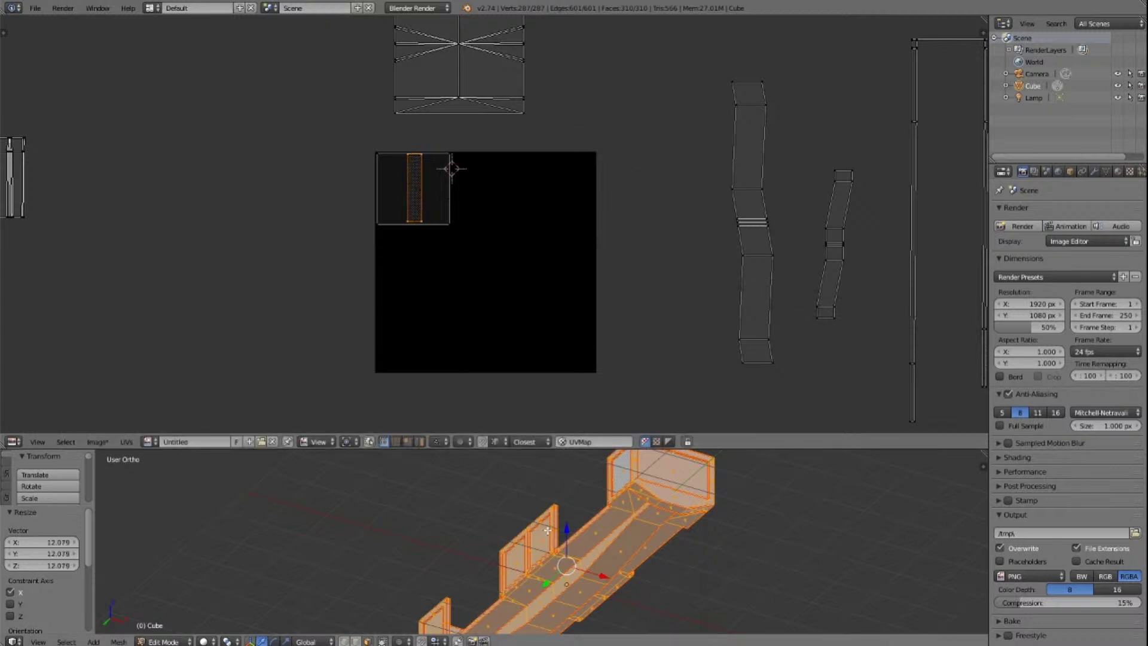
Step: Switch the mesh and UV selection modes to Edge and select the whole mesh to show its UVs
{"action": "left_click", "coordinate": [356, 641]}
{"action": "key", "text": "a"}
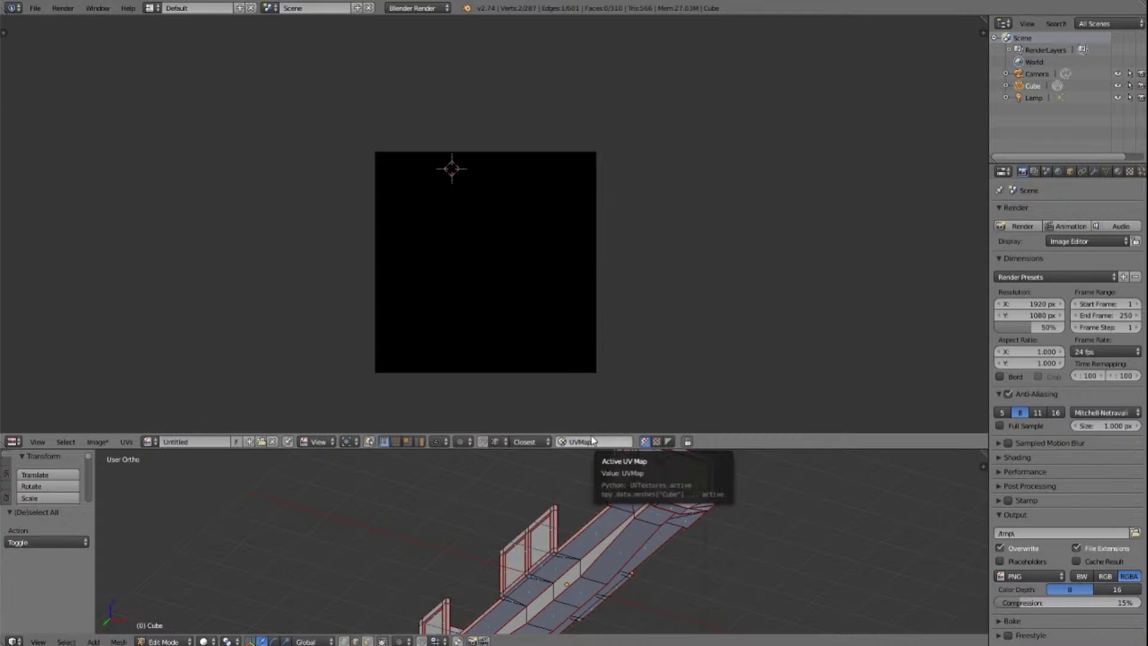
{"action": "left_click", "coordinate": [396, 441]}
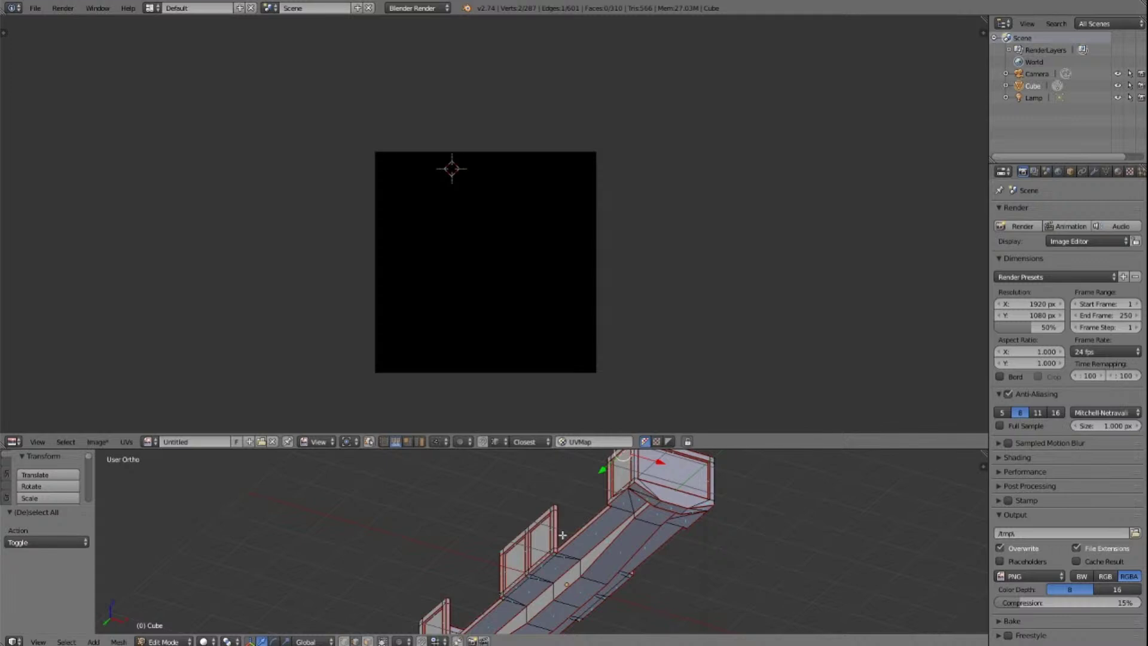
{"action": "key", "text": "a"}
{"action": "scroll", "coordinate": [460, 223], "scroll_direction": "up", "scroll_amount": 3}
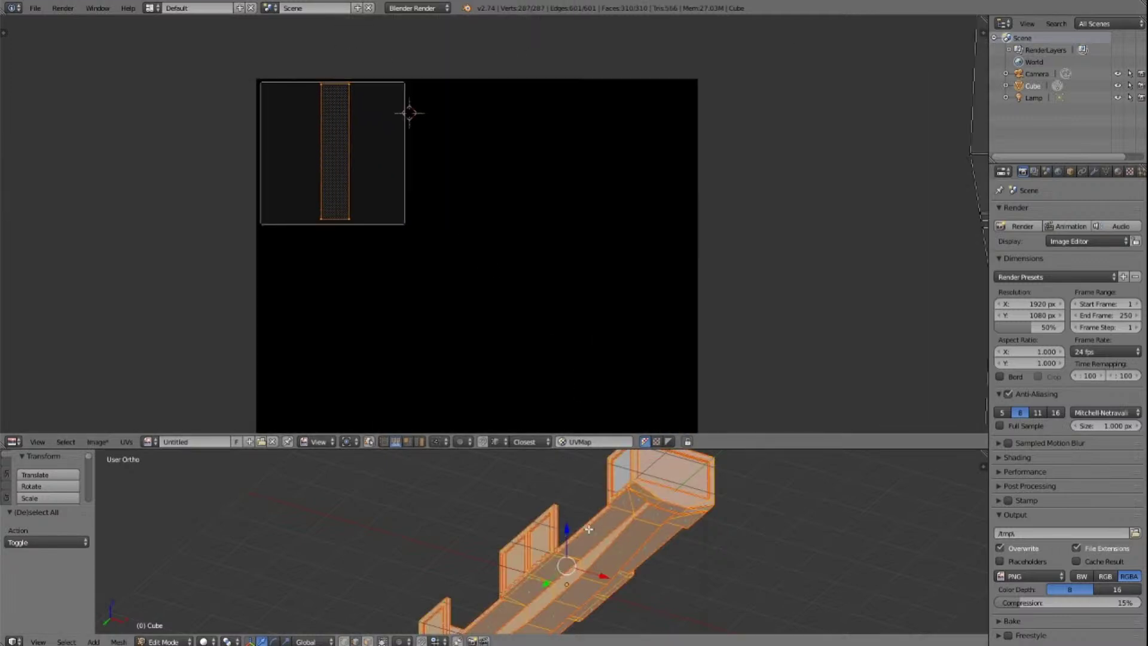
Step: Try to pick the strip's corner UV by selecting the side panel face's upper vertex in the model and reselecting the whole mesh
{"action": "key", "text": "a"}
{"action": "key", "text": "a"}
{"action": "right_click", "coordinate": [615, 461]}
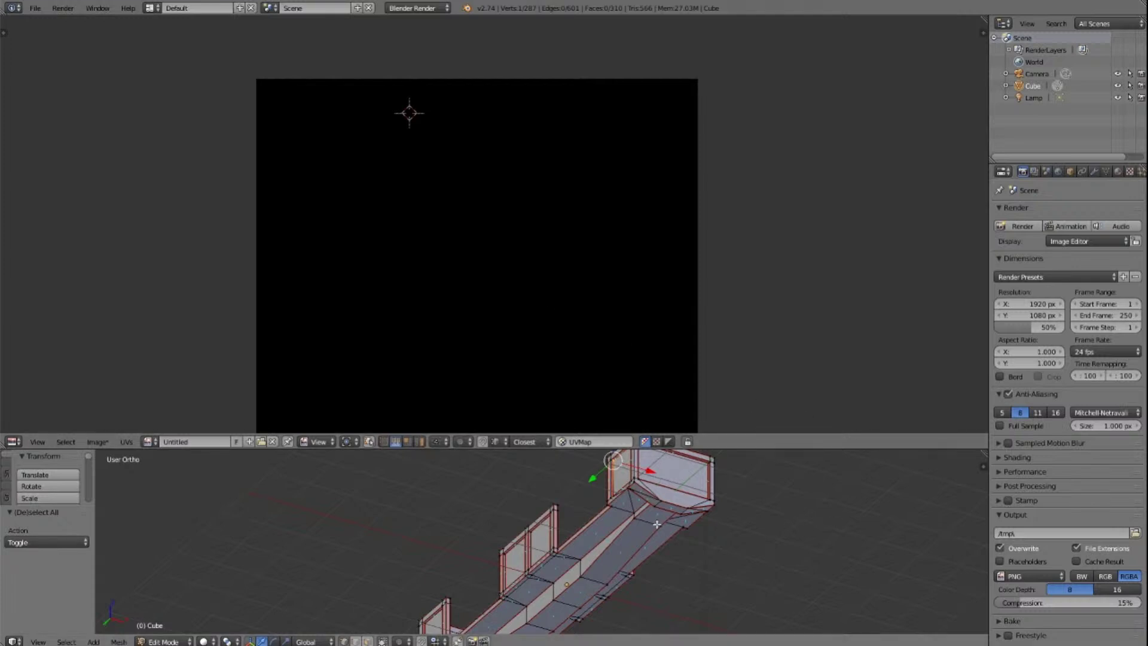
{"action": "key", "text": "KP_Decimal"}
{"action": "scroll", "coordinate": [567, 612], "scroll_direction": "up", "scroll_amount": 5}
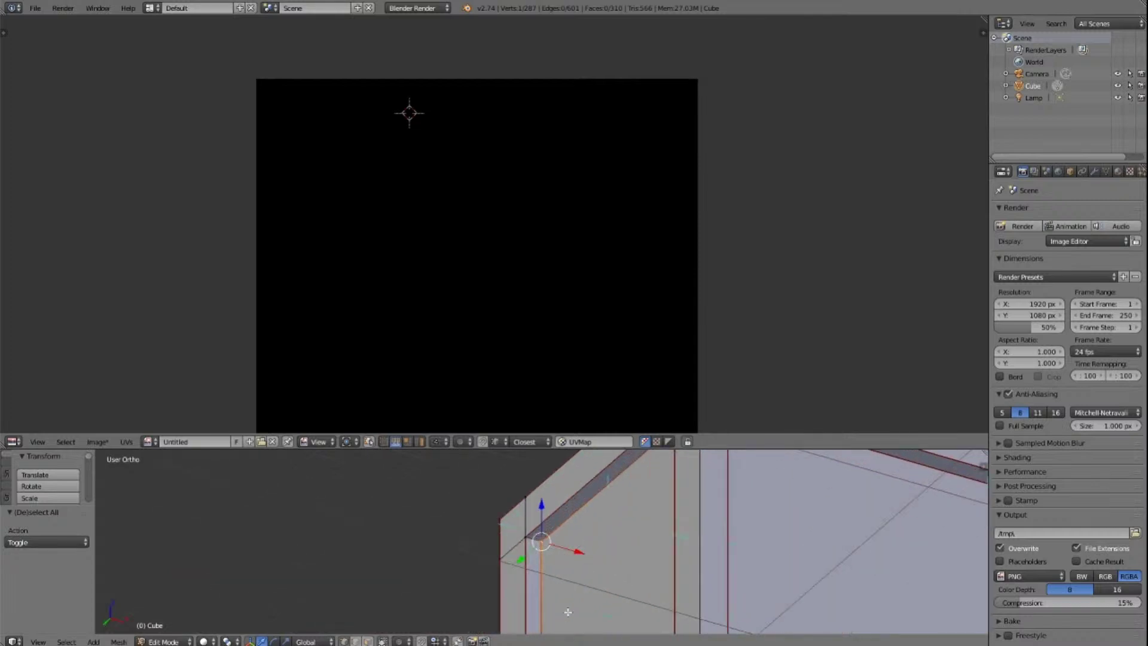
{"action": "scroll", "coordinate": [567, 612], "scroll_direction": "down", "scroll_amount": 2}
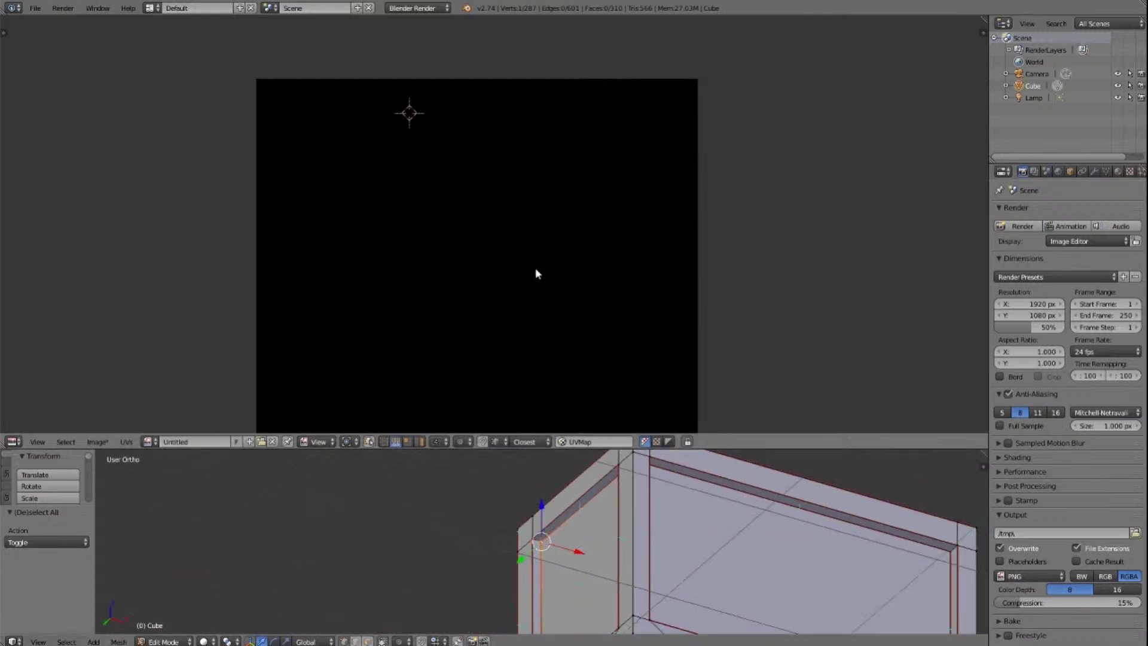
{"action": "key", "text": "a"}
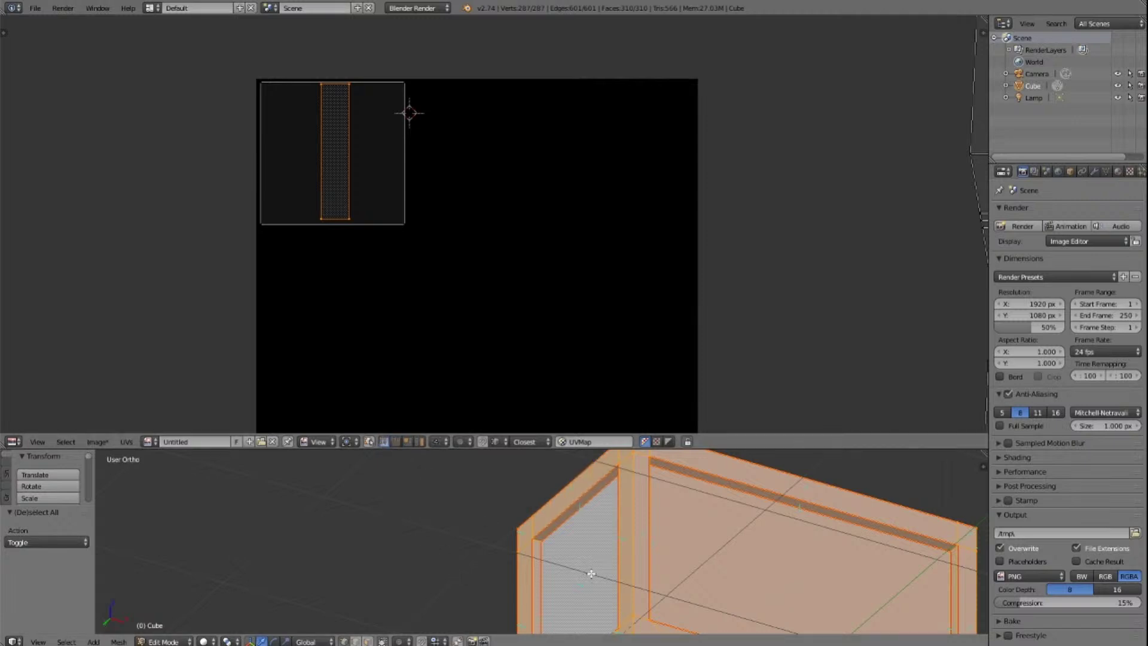
Step: Select only the side panel face's upper-left vertex in the model and set the UV selection mode to Island
{"action": "key", "text": "a"}
{"action": "key", "text": "a"}
{"action": "right_click", "coordinate": [541, 542]}
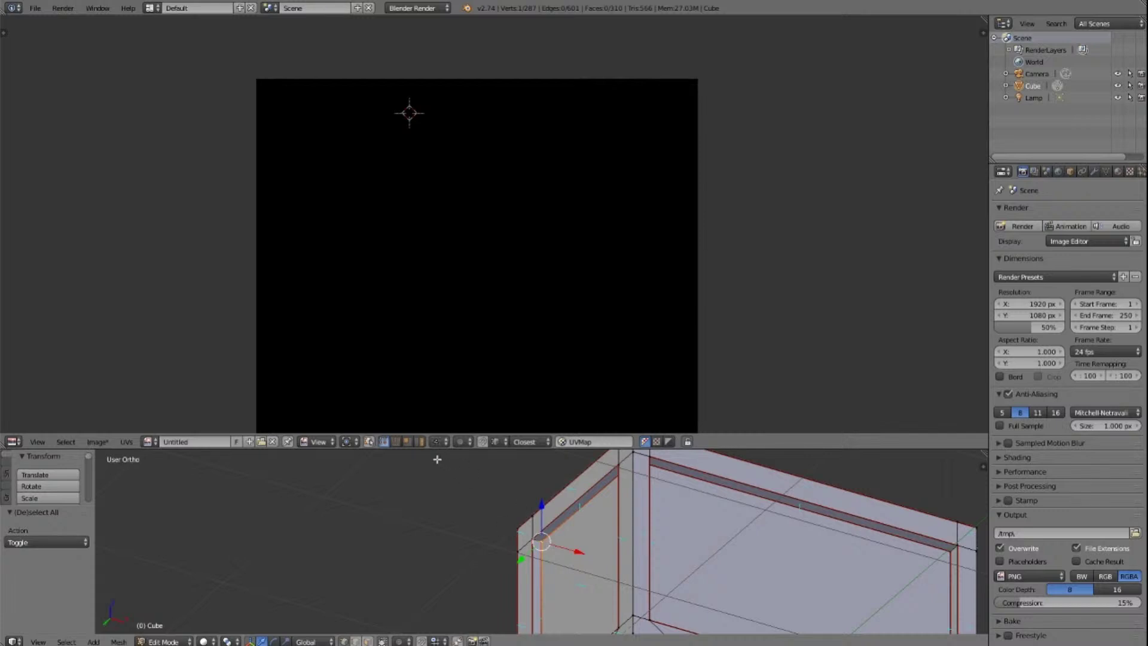
{"action": "left_click", "coordinate": [396, 442]}
{"action": "left_click", "coordinate": [410, 442]}
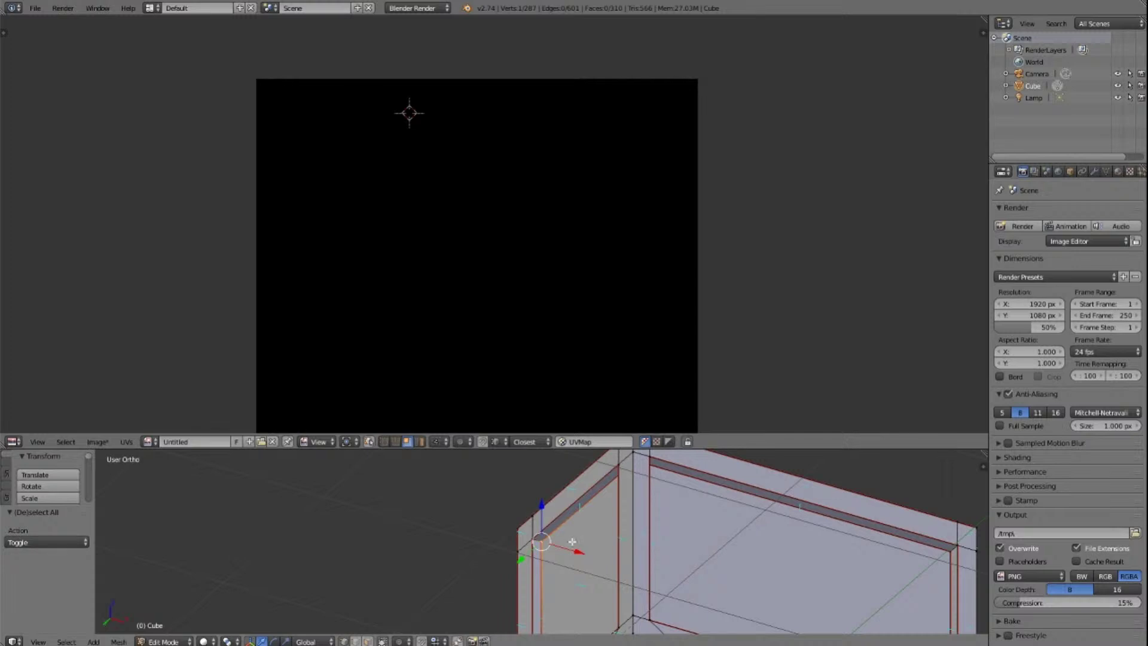
{"action": "left_click", "coordinate": [419, 442]}
Step: Sync the UV selection with the mesh and move the narrow strip's two left corners onto the square island's left corners
{"action": "left_click", "coordinate": [482, 442]}
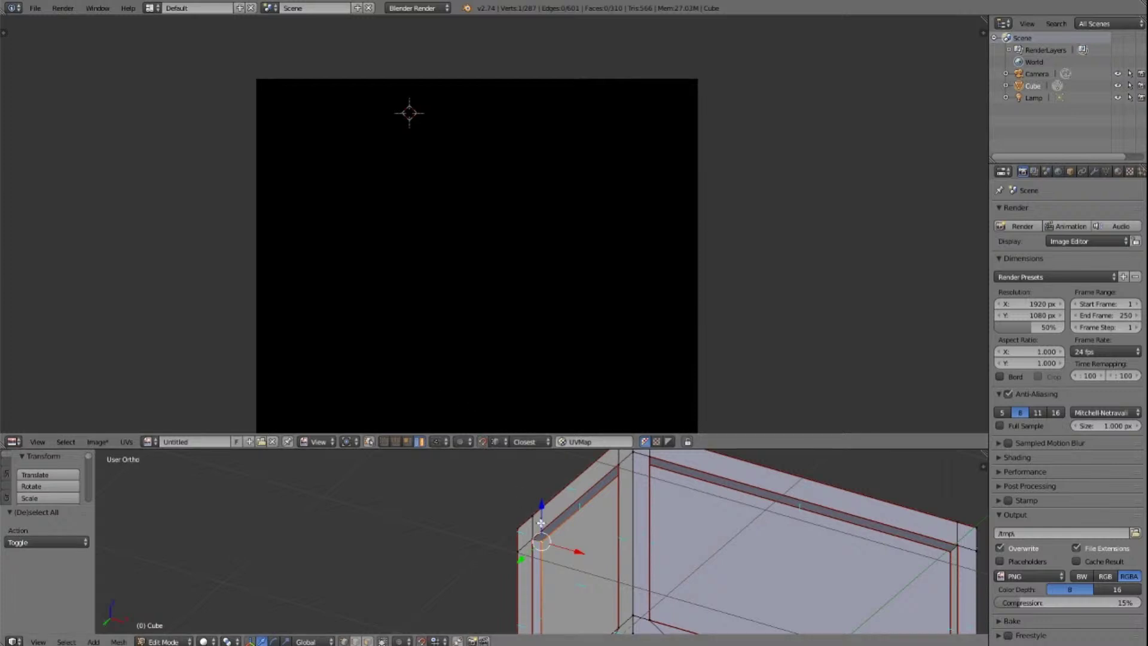
{"action": "left_click", "coordinate": [369, 442]}
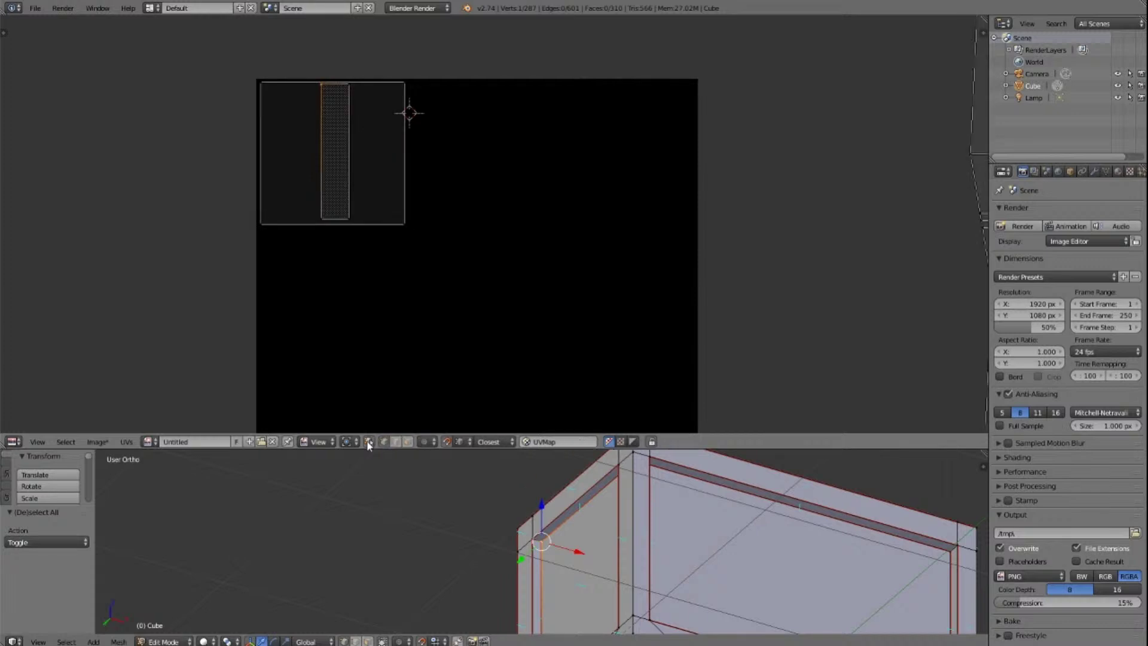
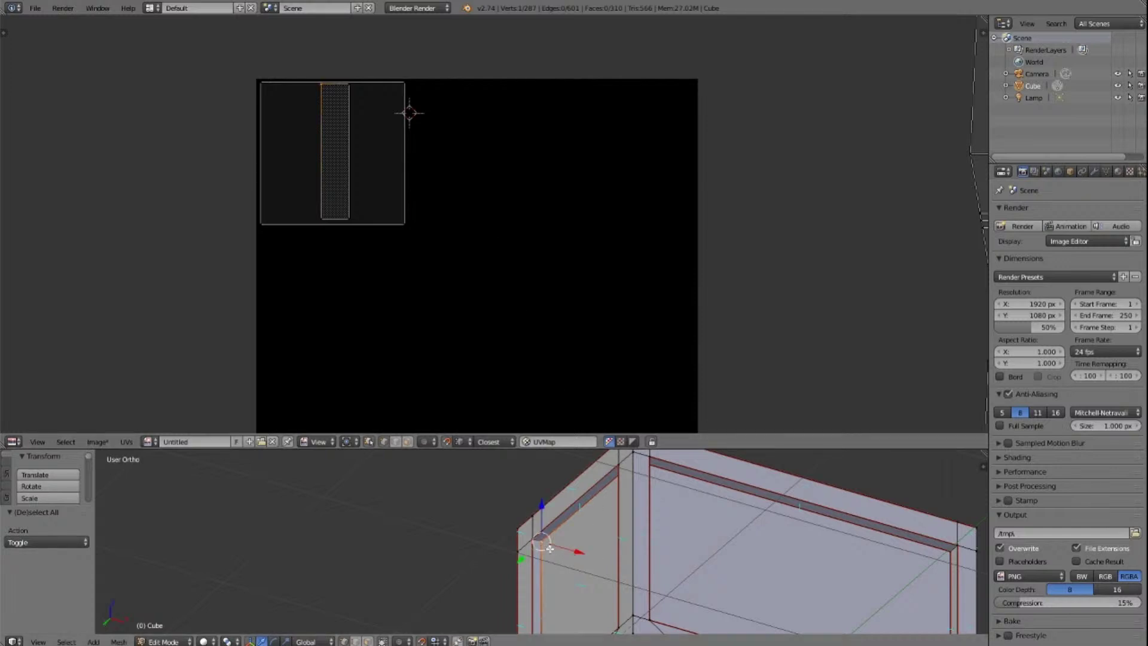
{"action": "key", "text": "g"}
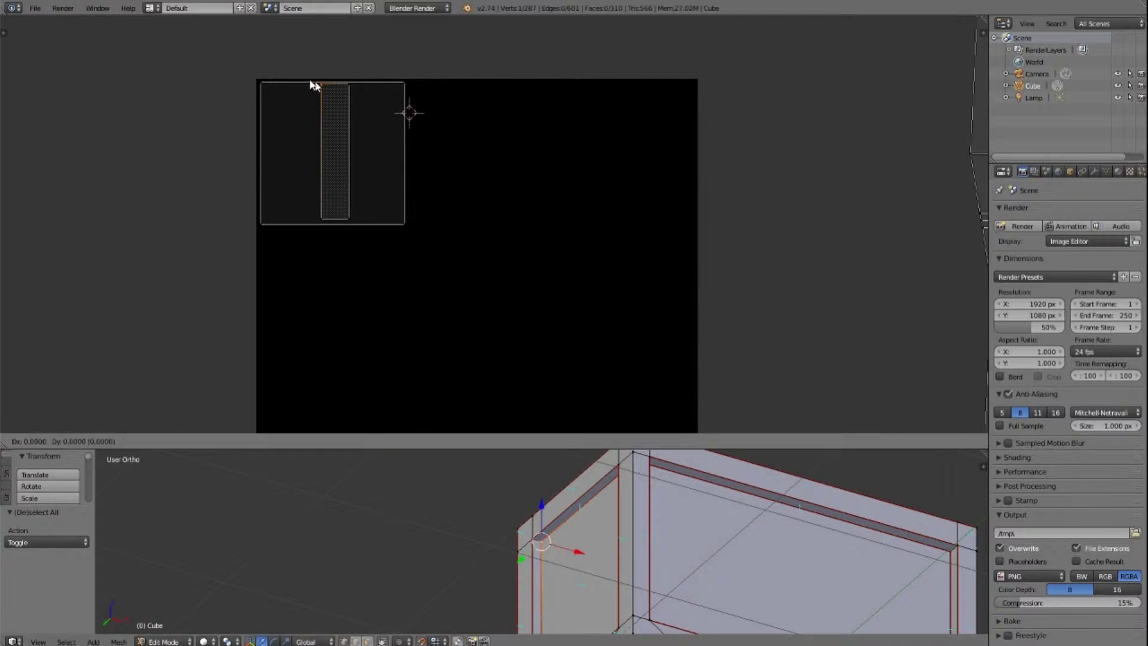
{"action": "left_click", "coordinate": [273, 85]}
{"action": "key", "text": "g"}
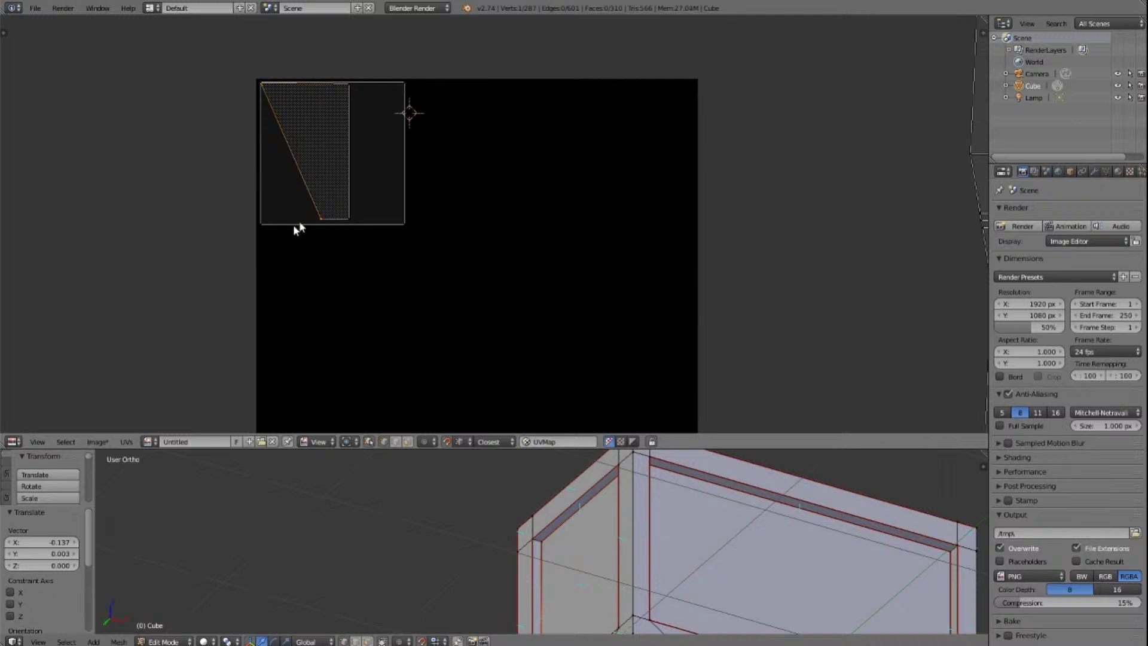
{"action": "left_click", "coordinate": [259, 228]}
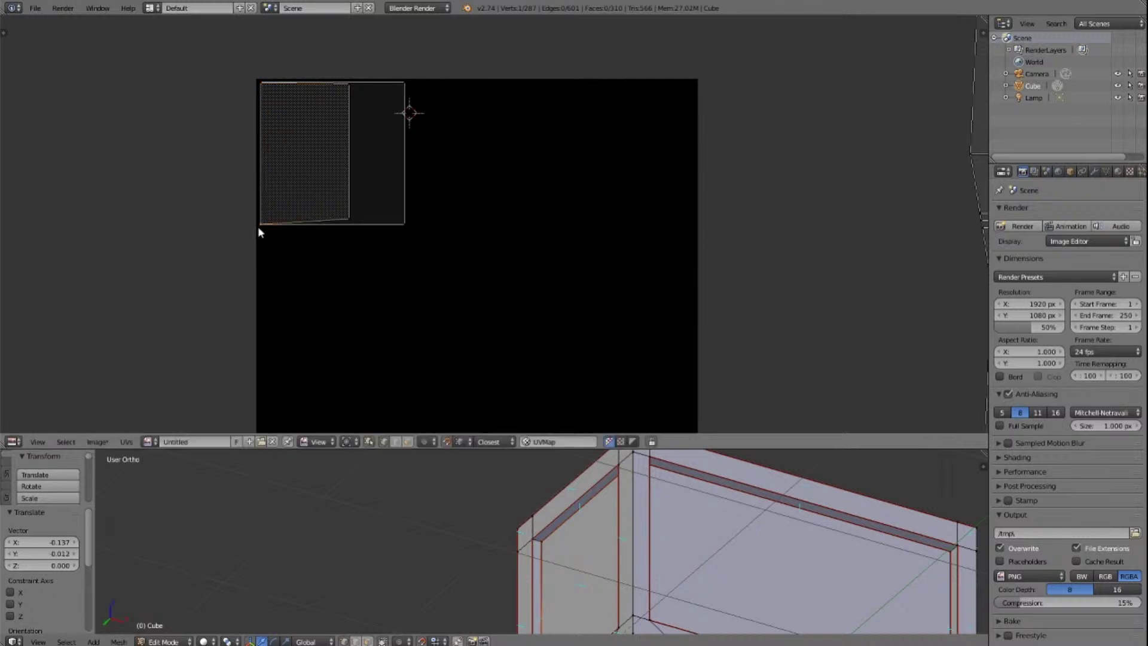
Step: Move the strip's lower-right and upper-right UV corners onto the square island's matching corners and deselect everything
{"action": "key", "text": "g"}
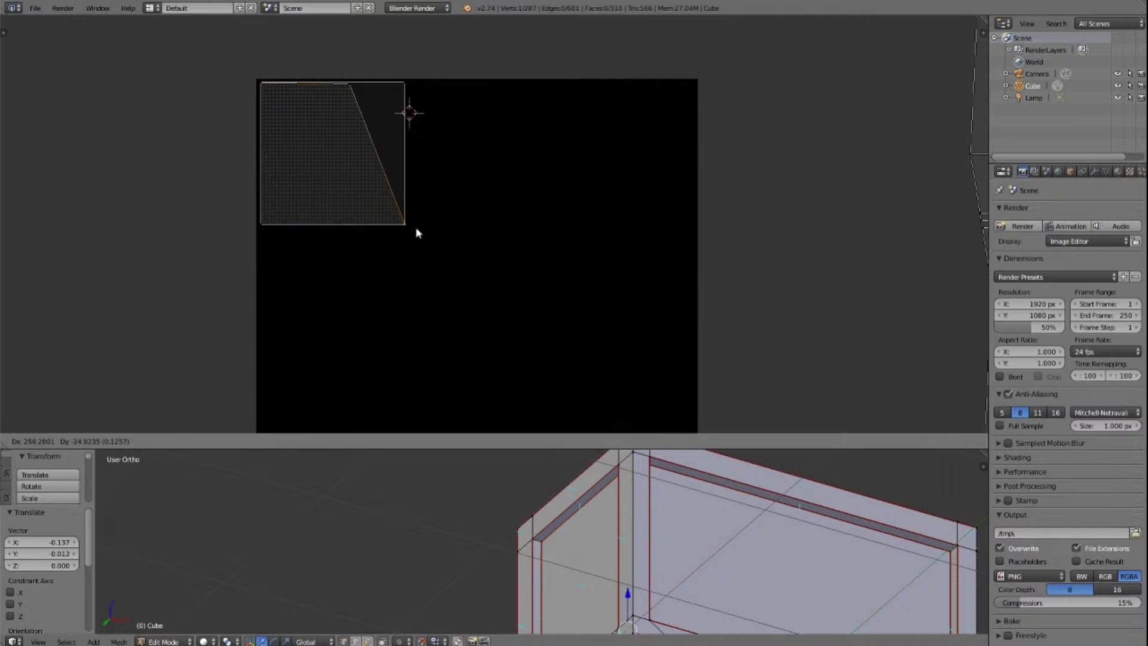
{"action": "left_click", "coordinate": [417, 233]}
{"action": "right_click", "coordinate": [359, 94]}
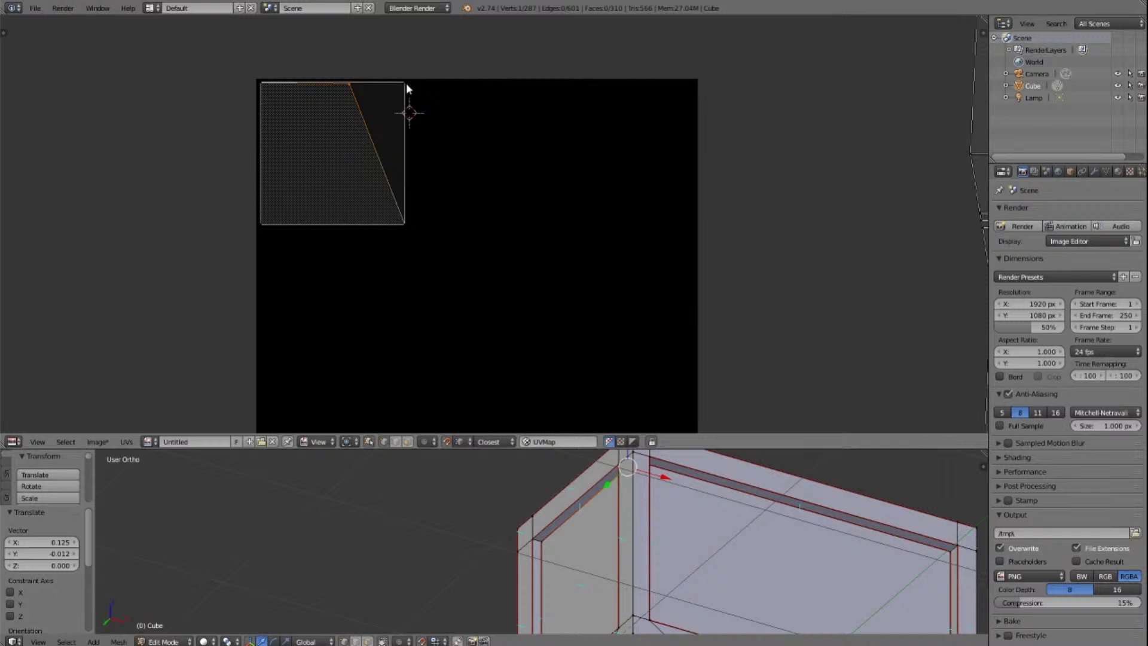
{"action": "key", "text": "g"}
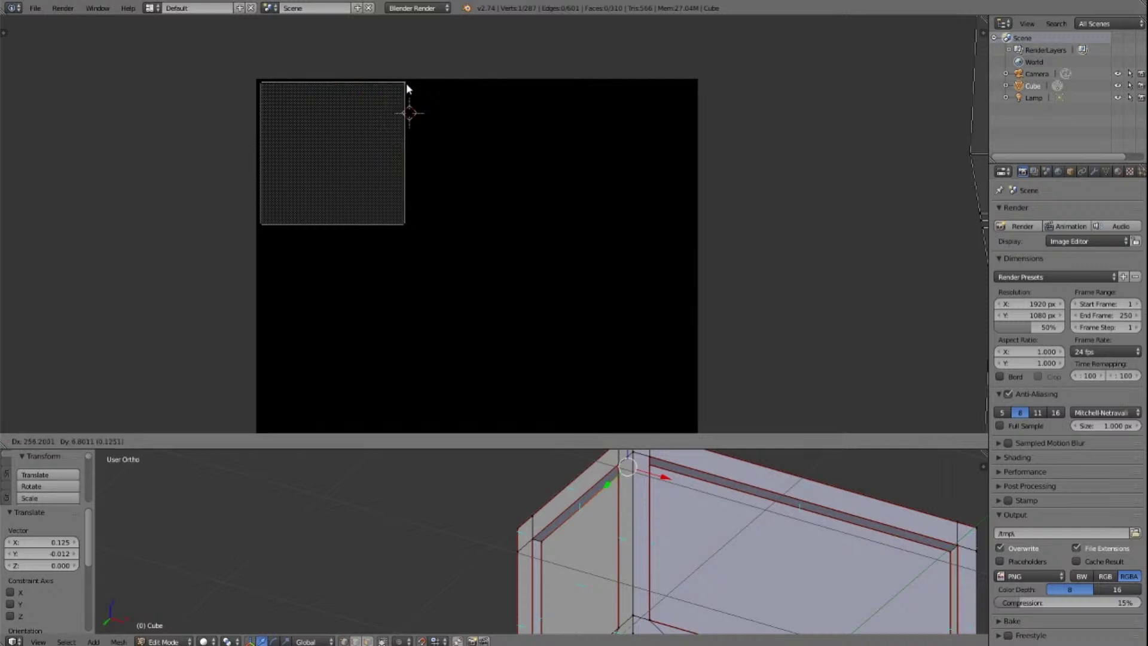
{"action": "left_click", "coordinate": [406, 85]}
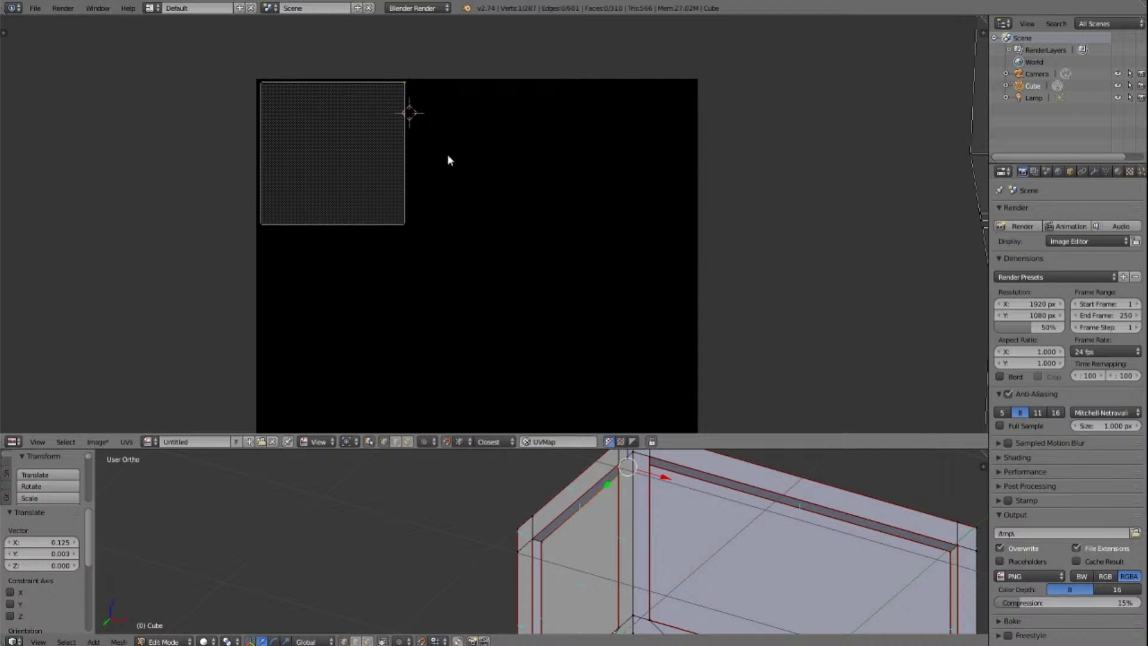
{"action": "key", "text": "a"}
Step: Select the small upright panel's face at the model's far end in Face mode and move its thin UV island by about 1.579 in Y, just below the square island
{"action": "scroll", "coordinate": [533, 299], "scroll_direction": "down", "scroll_amount": 3}
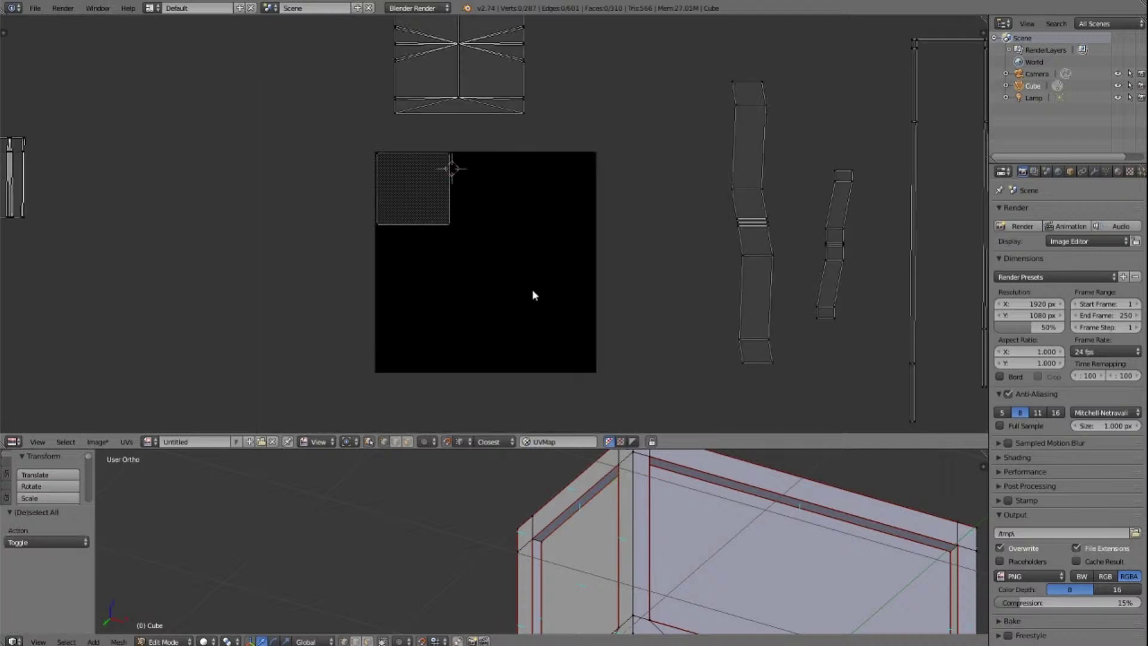
{"action": "scroll", "coordinate": [680, 464], "scroll_direction": "down", "scroll_amount": 5}
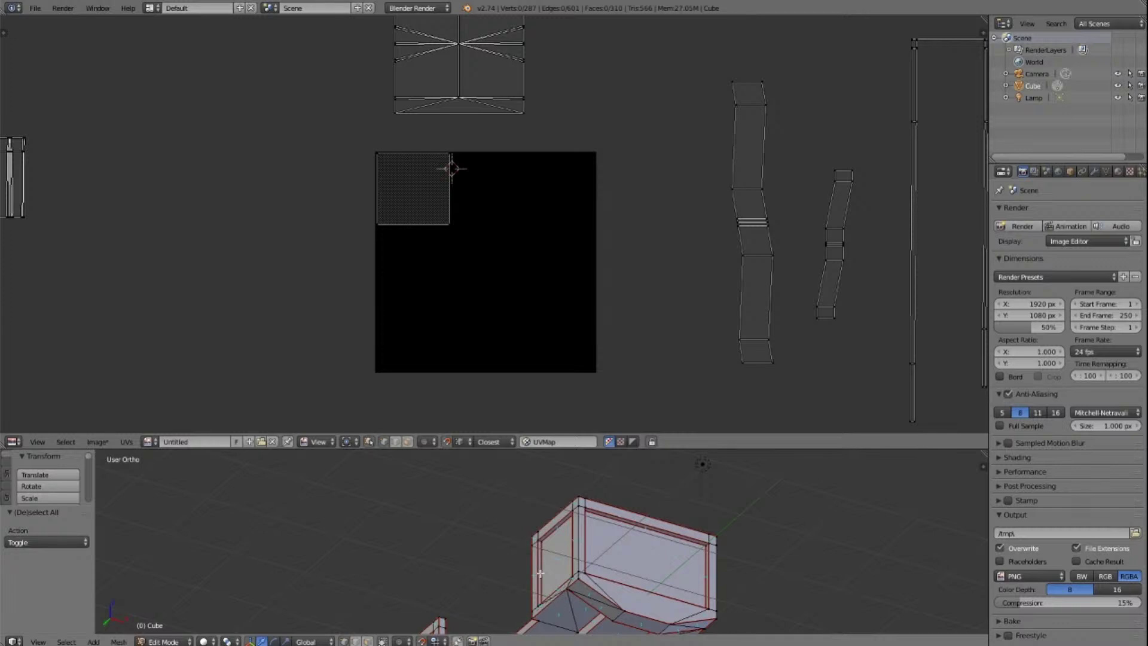
{"action": "scroll", "coordinate": [540, 574], "scroll_direction": "down", "scroll_amount": 3}
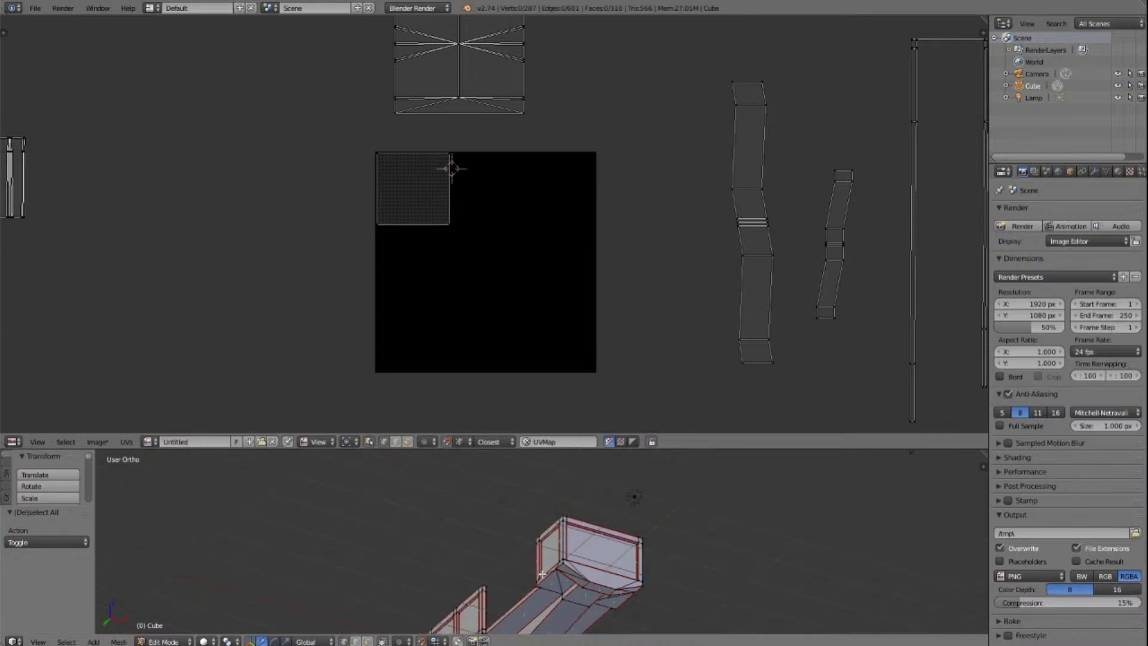
{"action": "scroll", "coordinate": [542, 574], "scroll_direction": "down", "scroll_amount": 7, "text": "shift"}
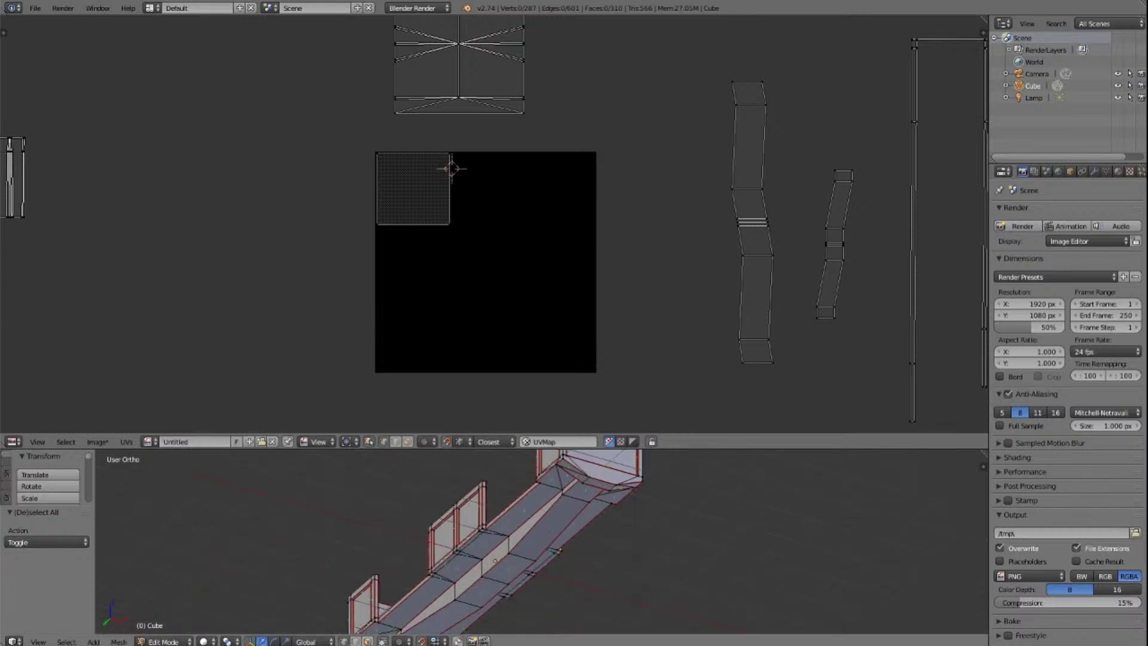
{"action": "left_click", "coordinate": [368, 641]}
{"action": "right_click", "coordinate": [363, 615]}
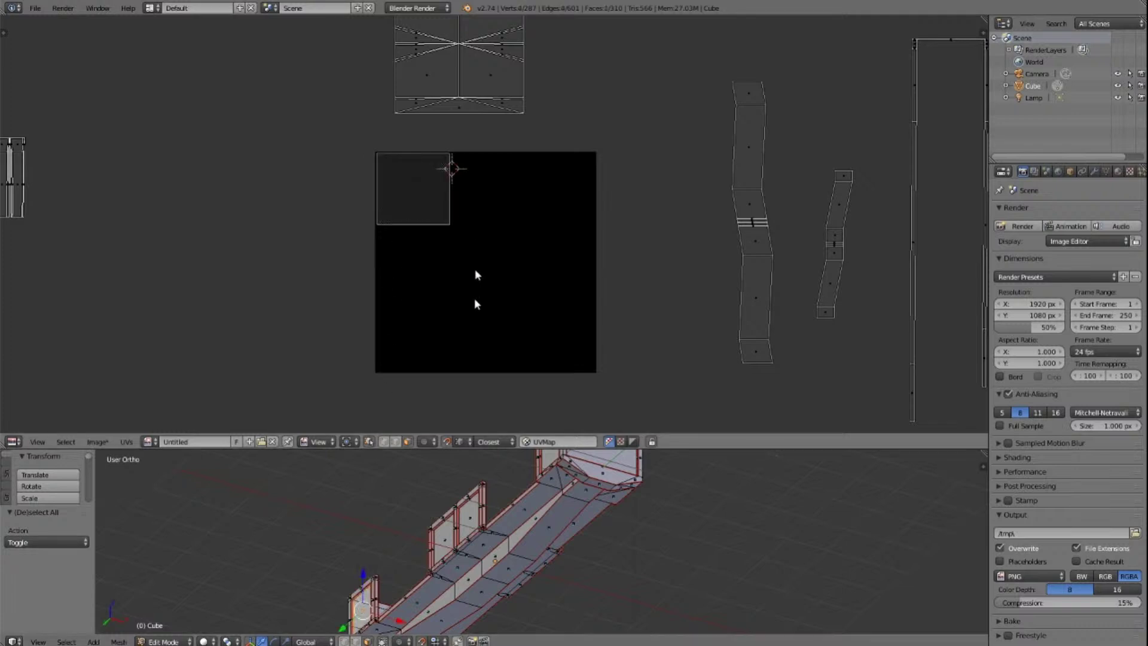
{"action": "scroll", "coordinate": [469, 374], "scroll_direction": "down", "scroll_amount": 4}
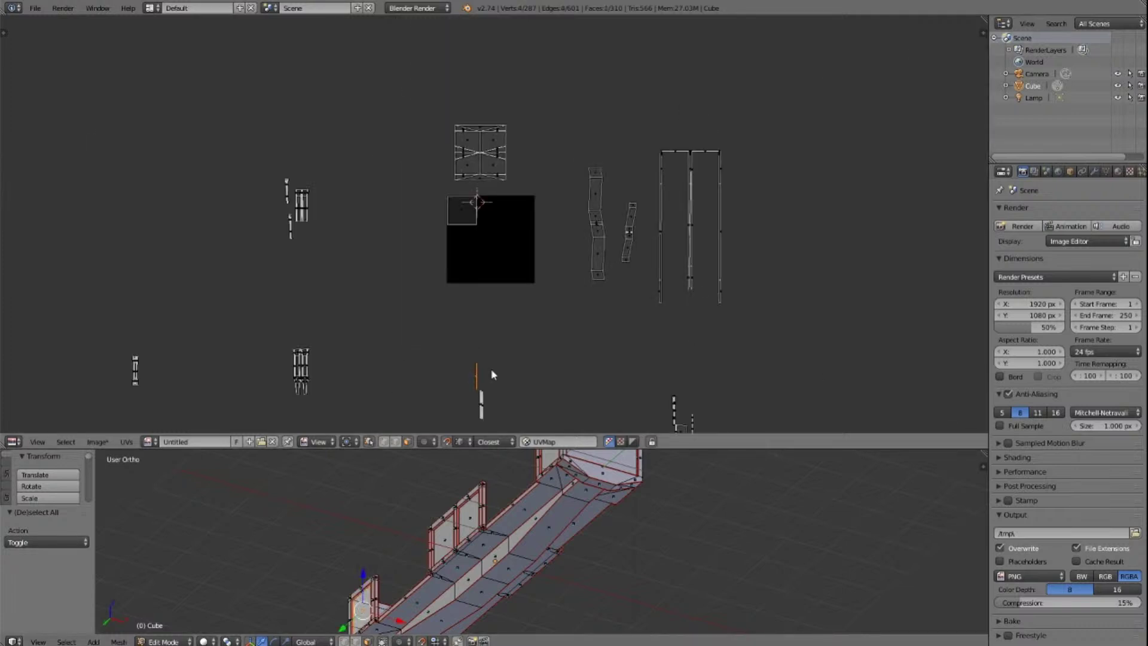
{"action": "key", "text": "g"}
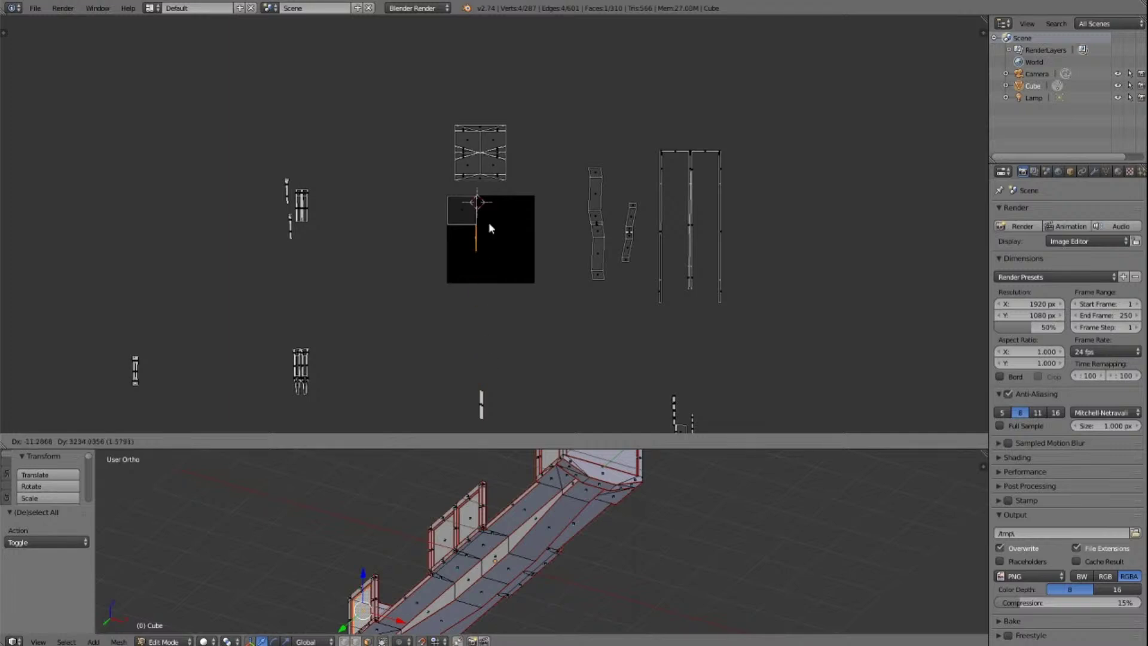
{"action": "left_click", "coordinate": [510, 238]}
{"action": "key", "text": "KP_Decimal"}
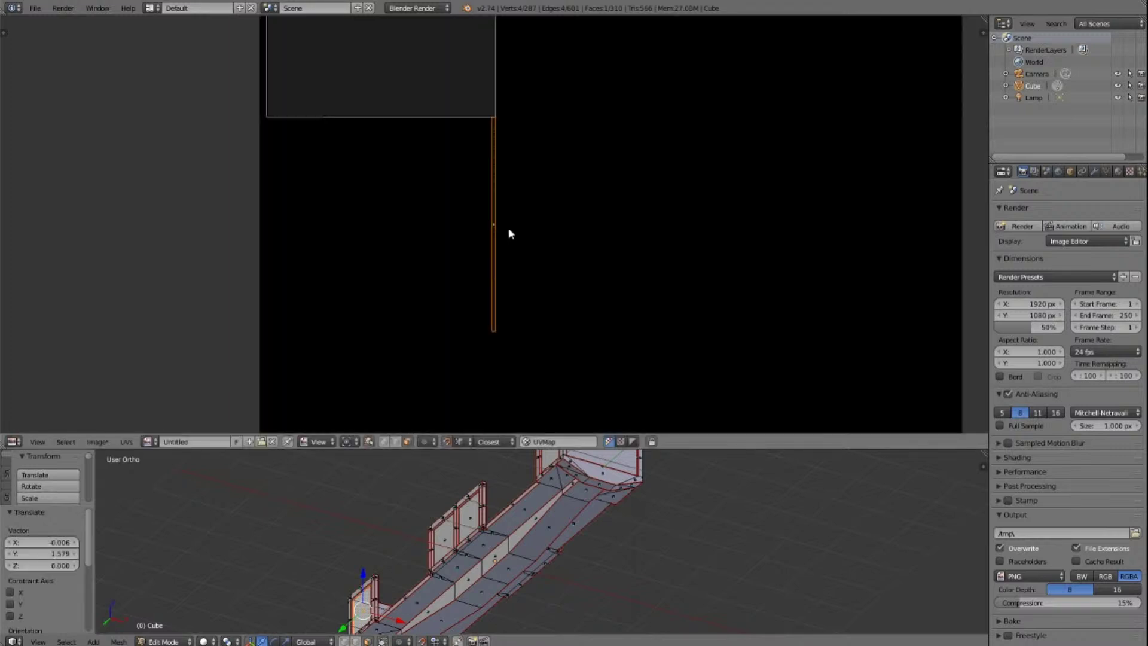
{"action": "scroll", "coordinate": [510, 233], "scroll_direction": "down", "scroll_amount": 6}
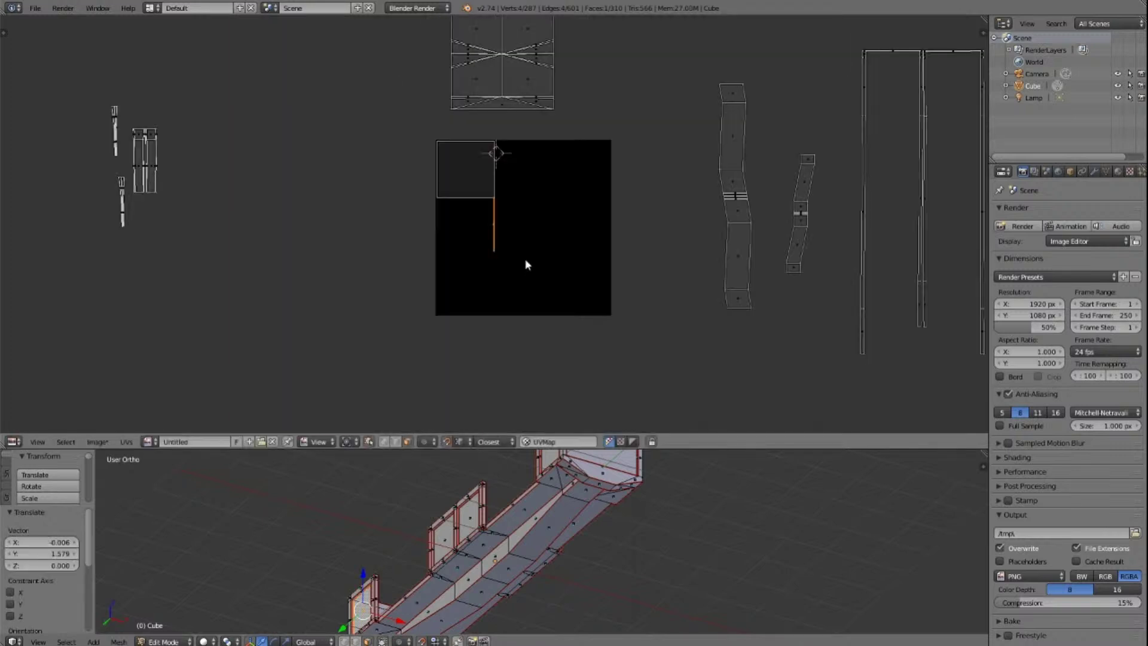
Step: Move the selected pane's narrow UV island onto the square island in the image's upper-left corner without snapping
{"action": "key", "text": "g"}
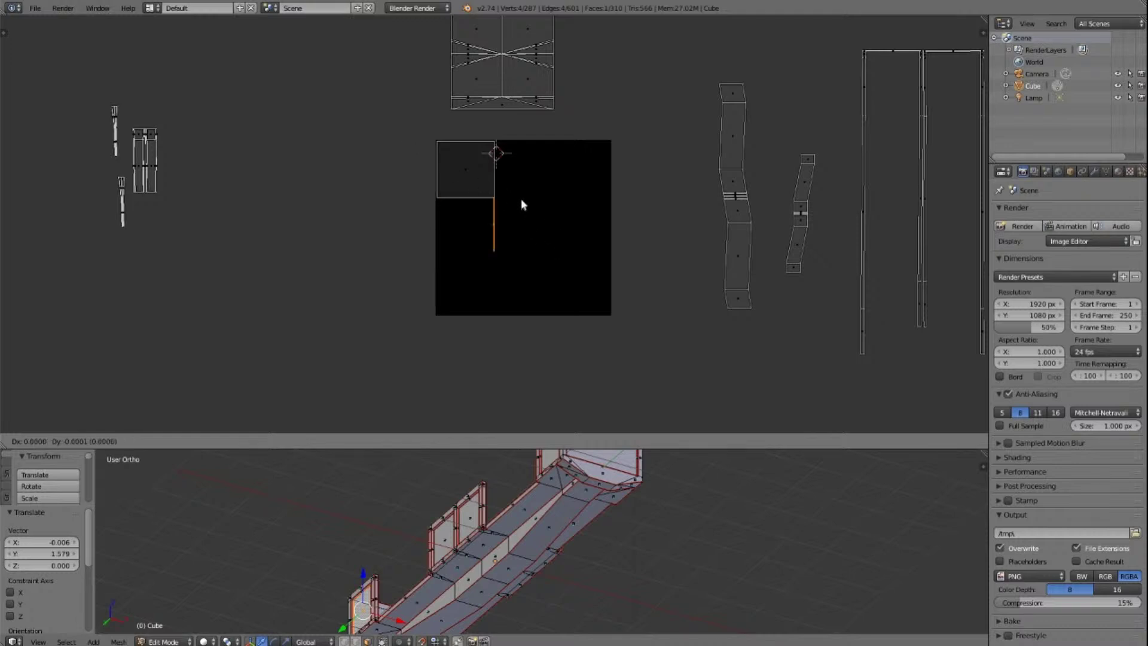
{"action": "key", "text": "Escape"}
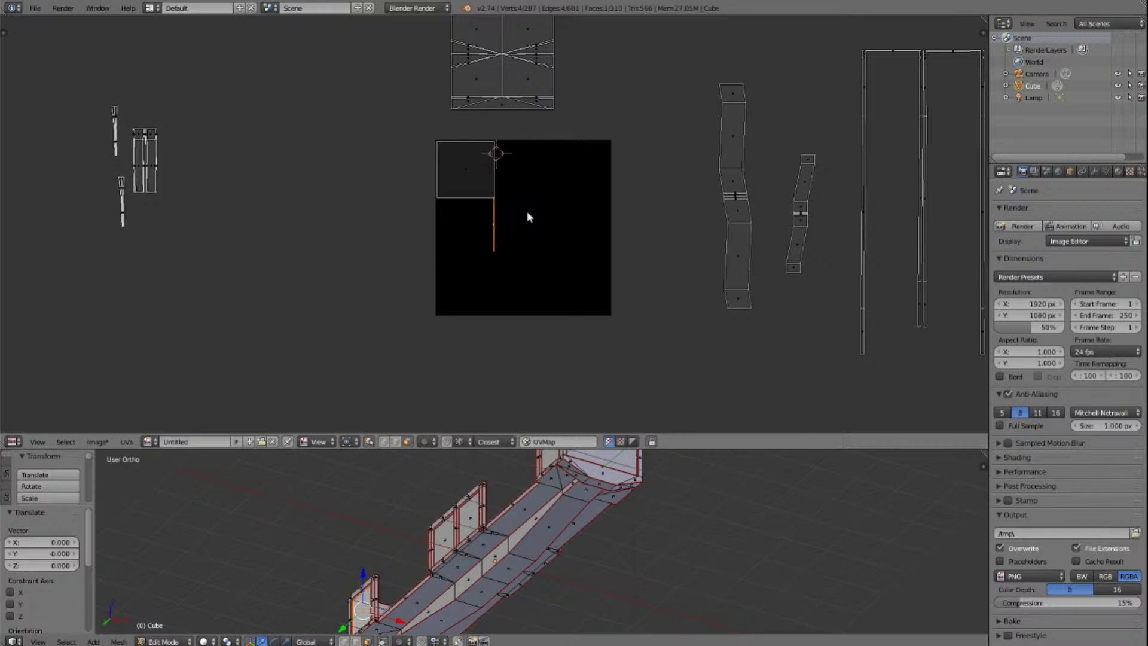
{"action": "key", "text": "g"}
{"action": "left_click", "coordinate": [500, 159]}
{"action": "key", "text": "KP_Decimal"}
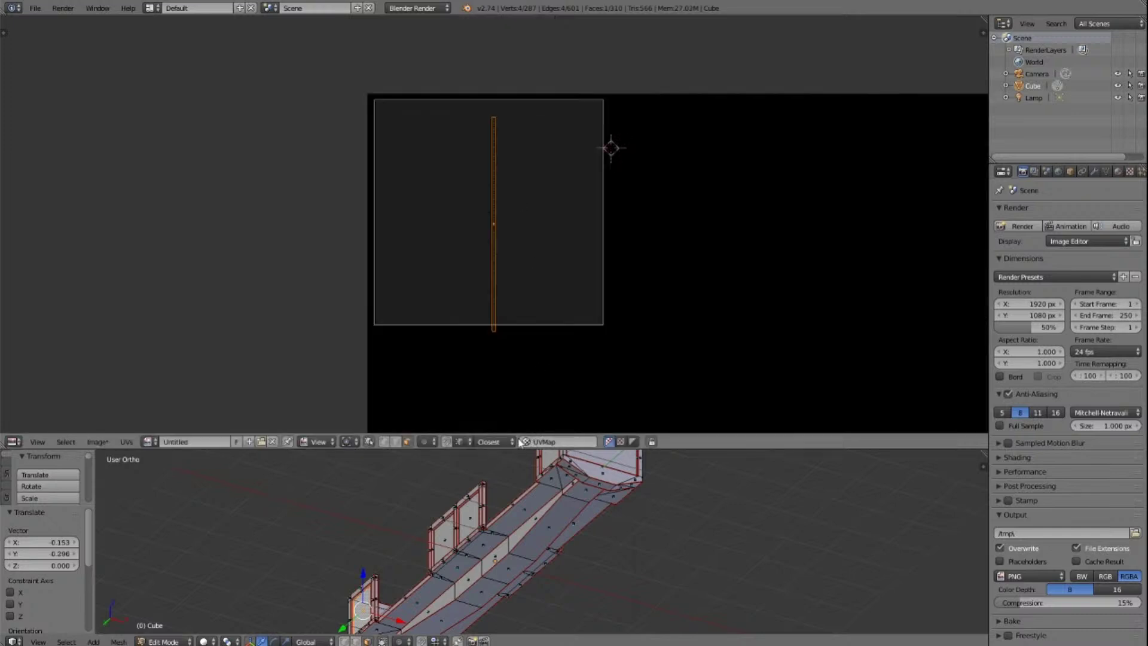
Step: Check which UV vertex matches a corner of the pane, and reselect the whole pane face
{"action": "left_click", "coordinate": [355, 641]}
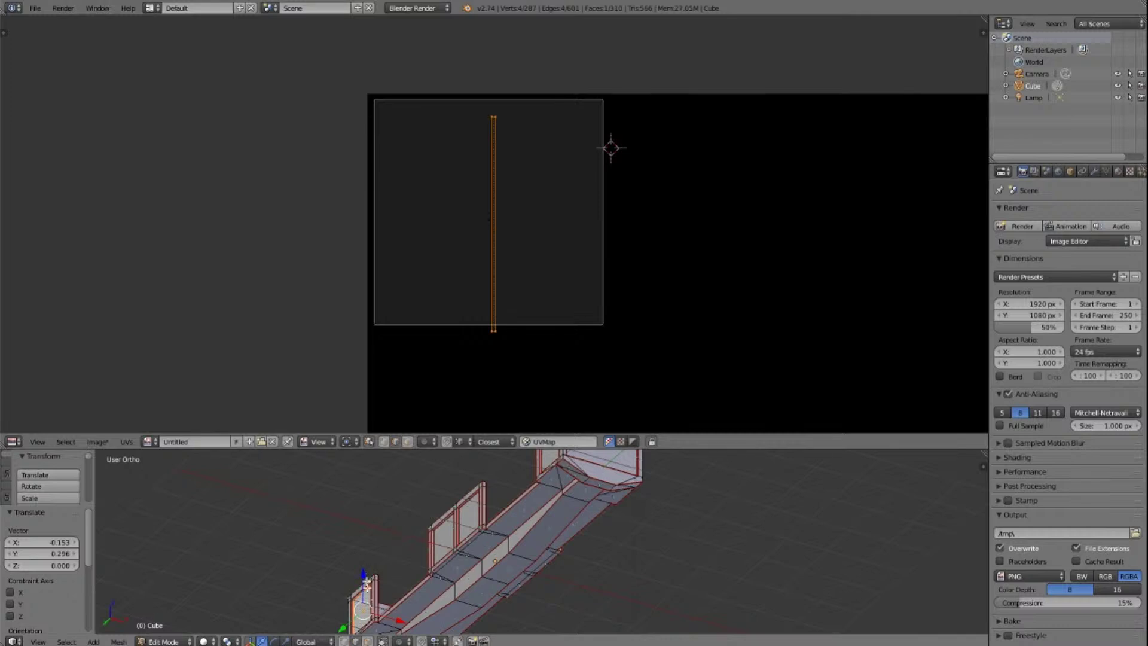
{"action": "right_click", "coordinate": [361, 597]}
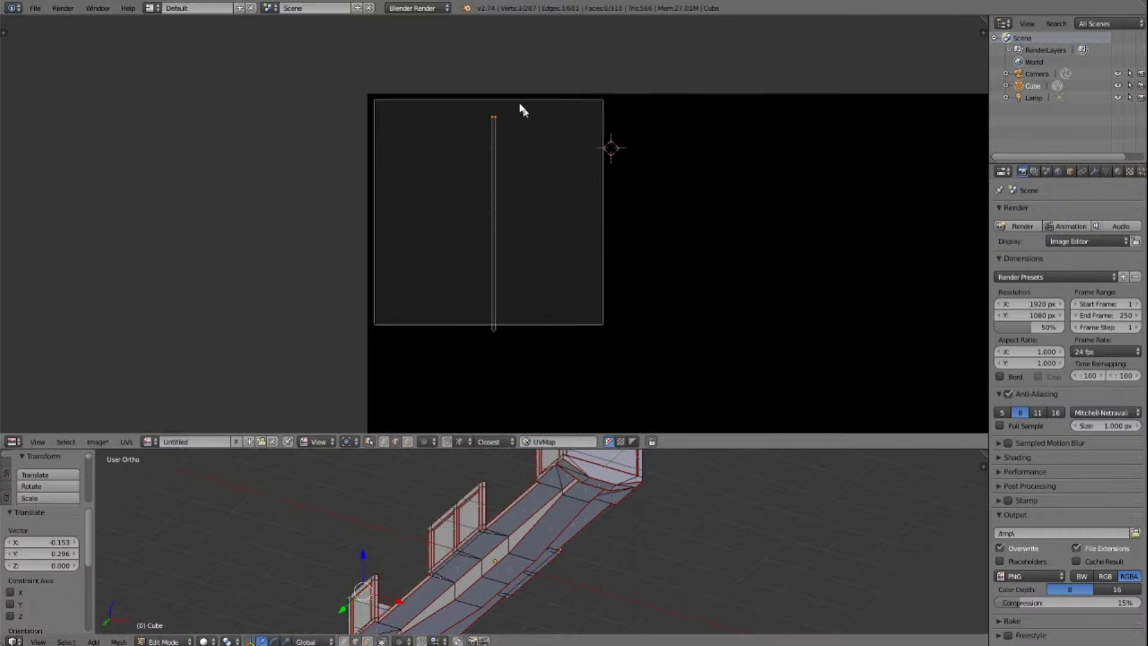
{"action": "right_click", "coordinate": [364, 613]}
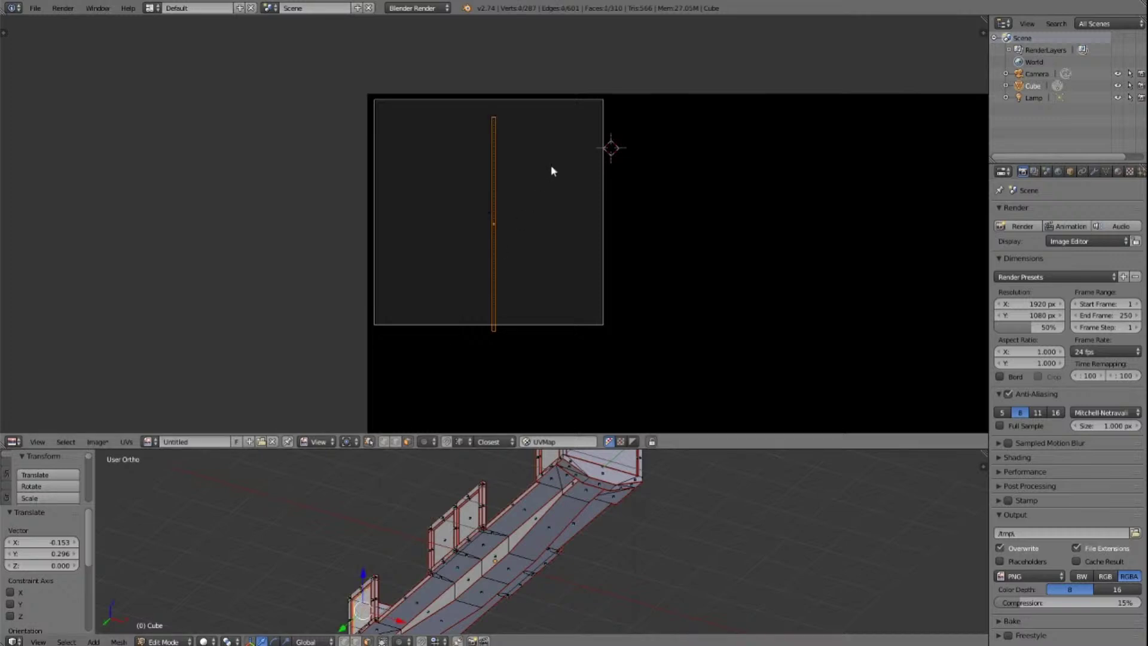
Step: Stretch the pane's narrow UV island along X by a factor of about 28
{"action": "scroll", "coordinate": [551, 171], "scroll_direction": "down", "scroll_amount": 4}
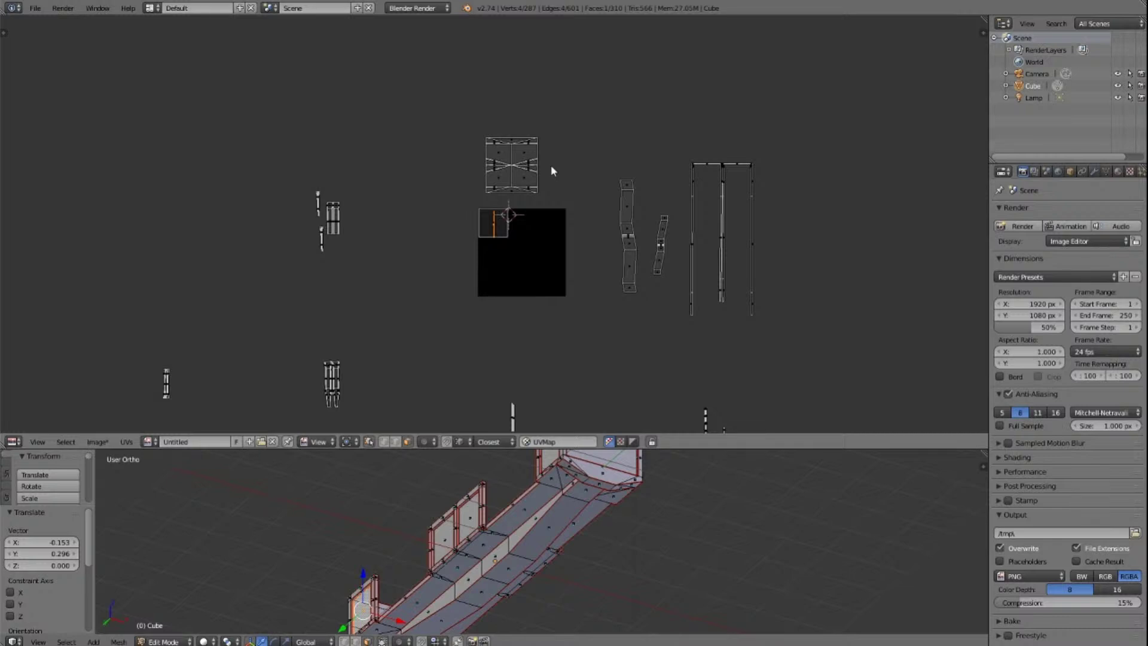
{"action": "key", "text": "s"}
{"action": "key", "text": "x"}
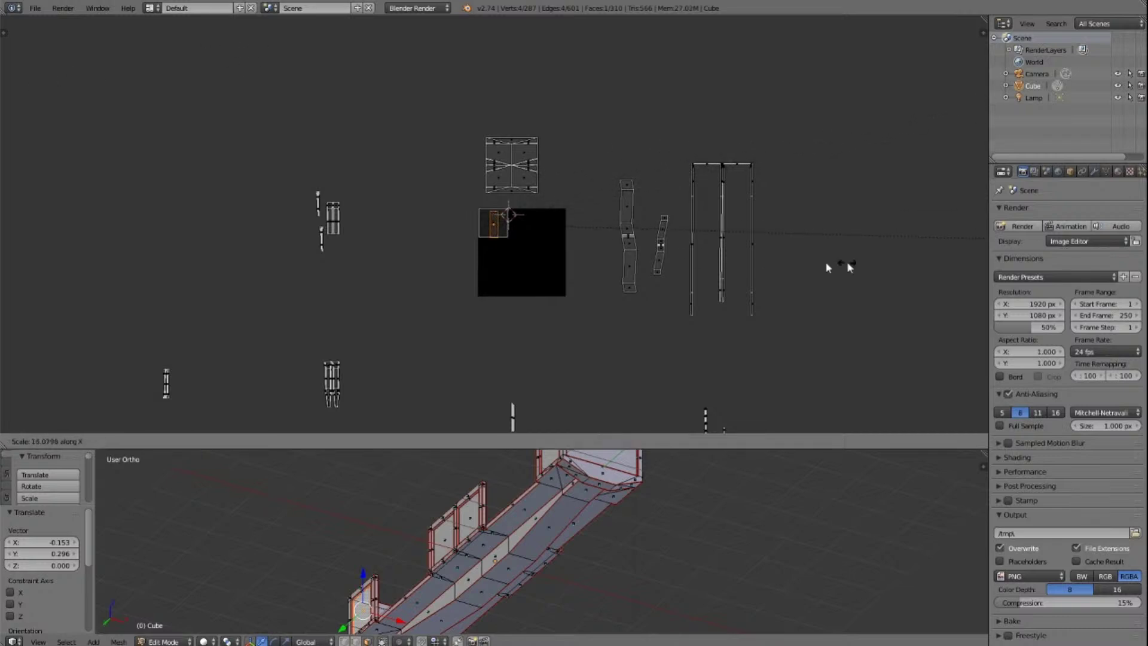
{"action": "key", "text": "Return"}
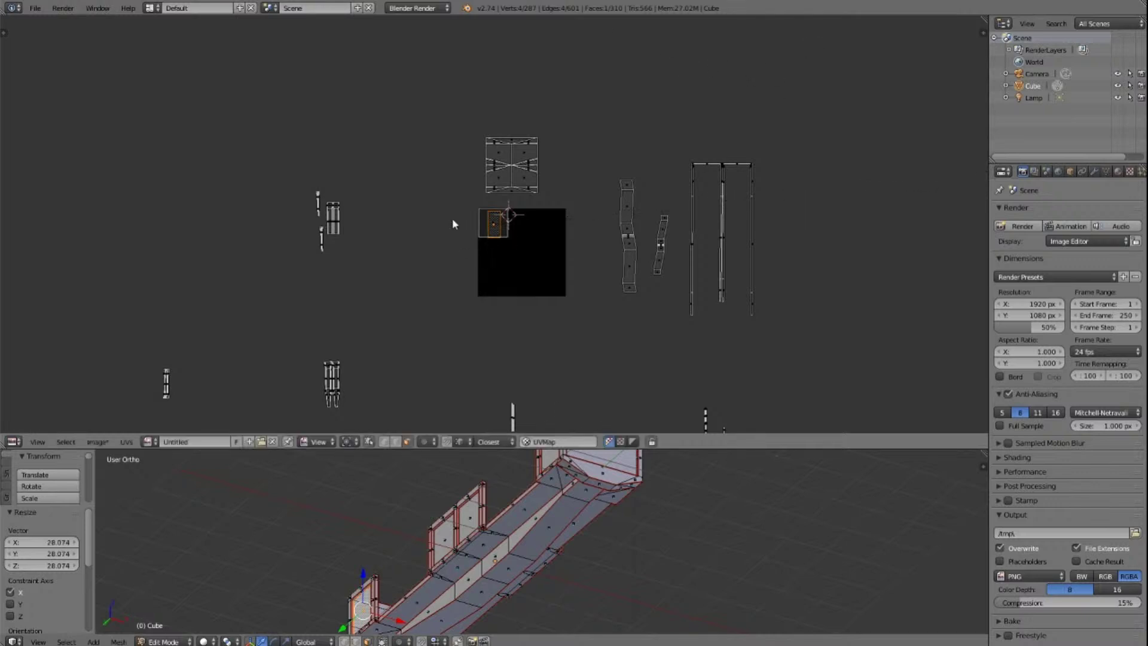
{"action": "key", "text": "KP_Decimal"}
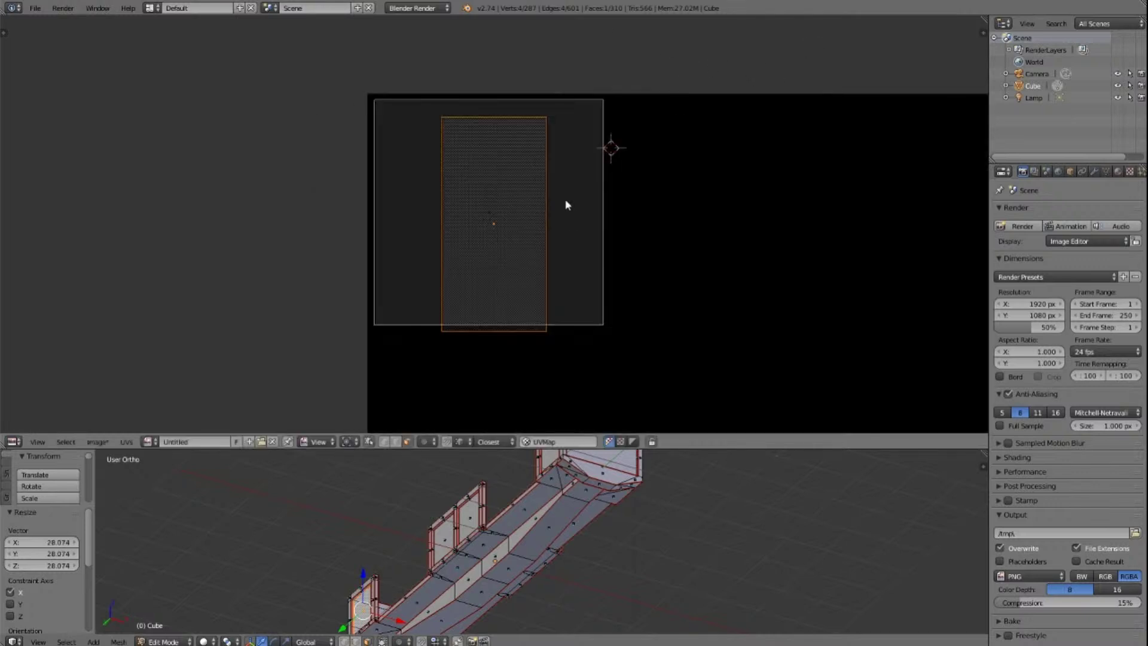
Step: Enable UV snapping and snap the stretched island's upper-left vertex to the matching corner of the square island
{"action": "left_click", "coordinate": [384, 441]}
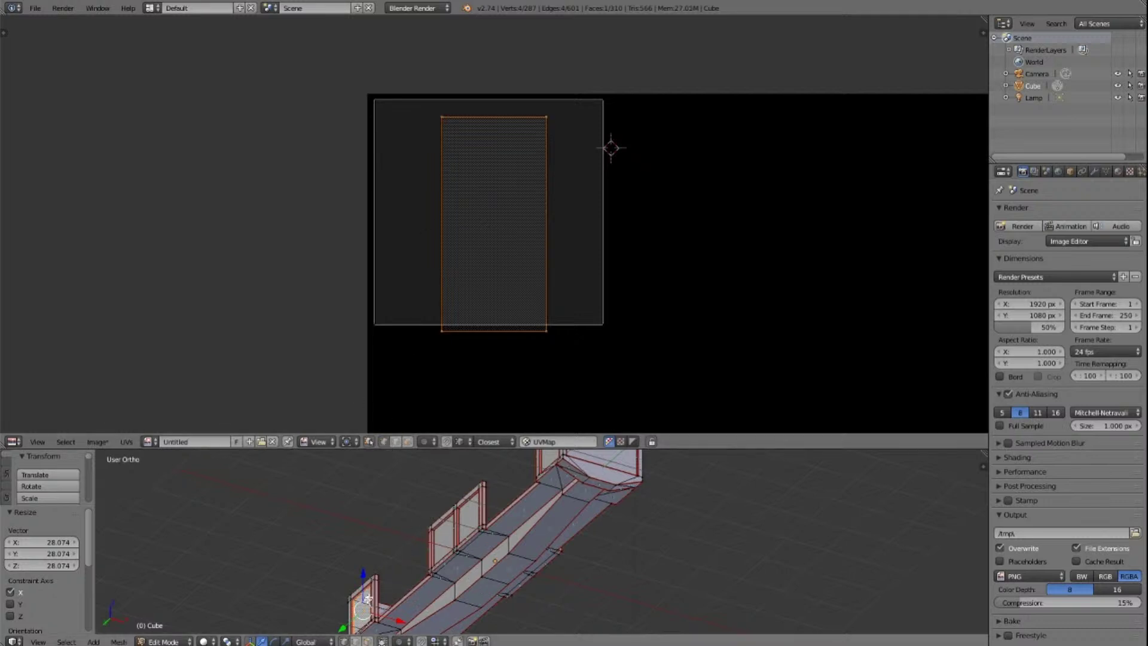
{"action": "right_click", "coordinate": [353, 597]}
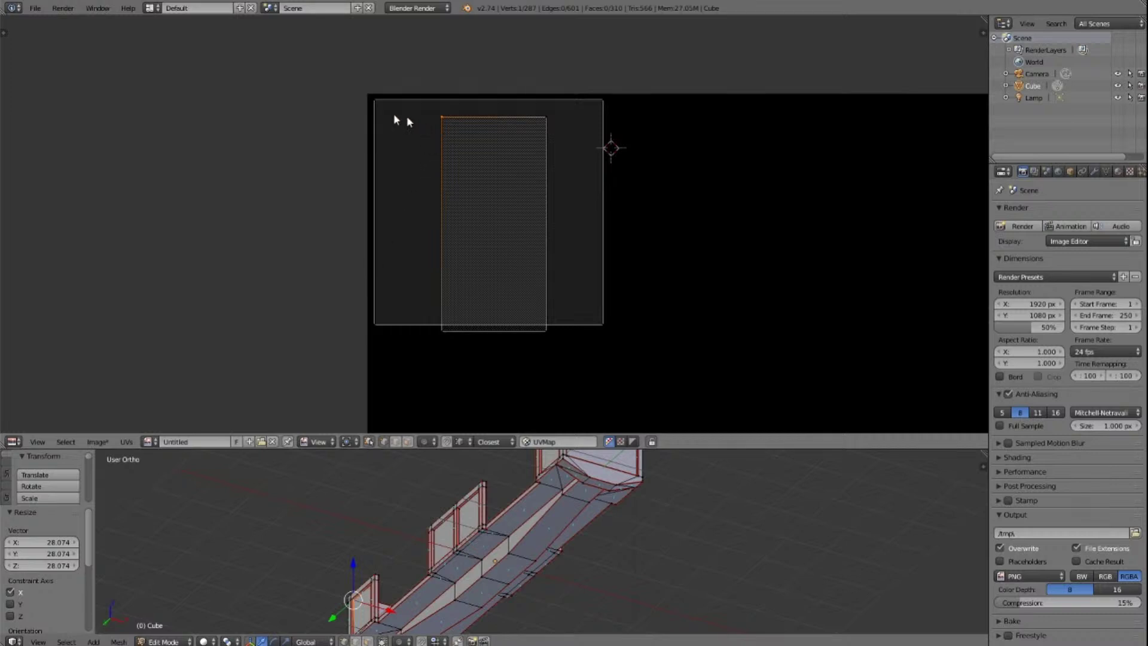
{"action": "key", "text": "g"}
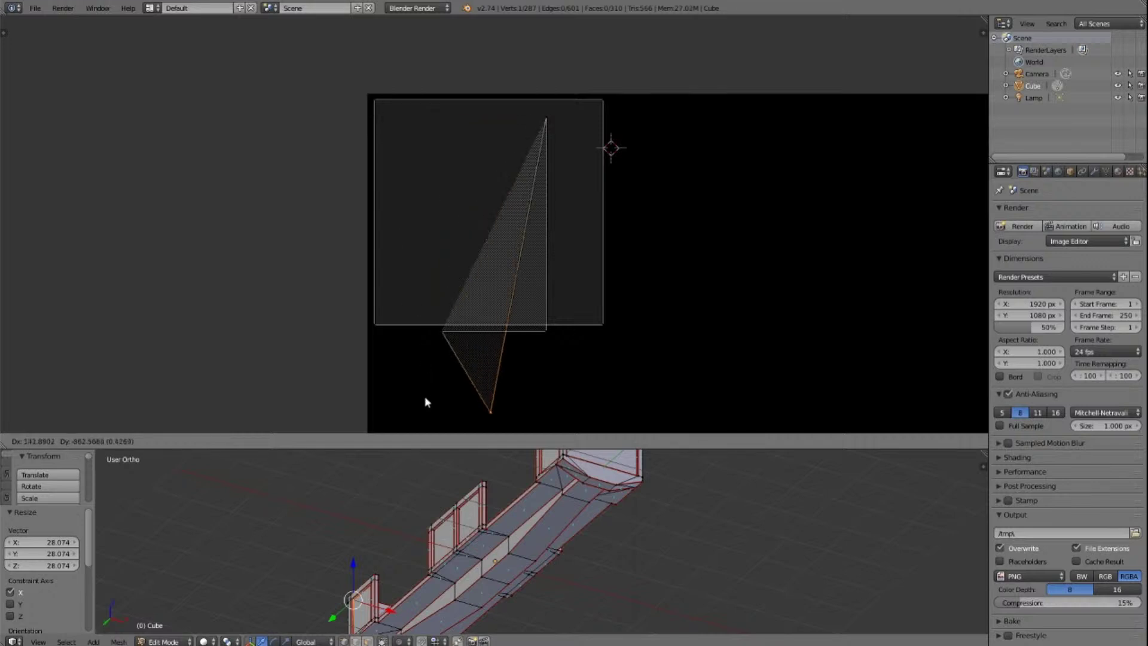
{"action": "key", "text": "Escape"}
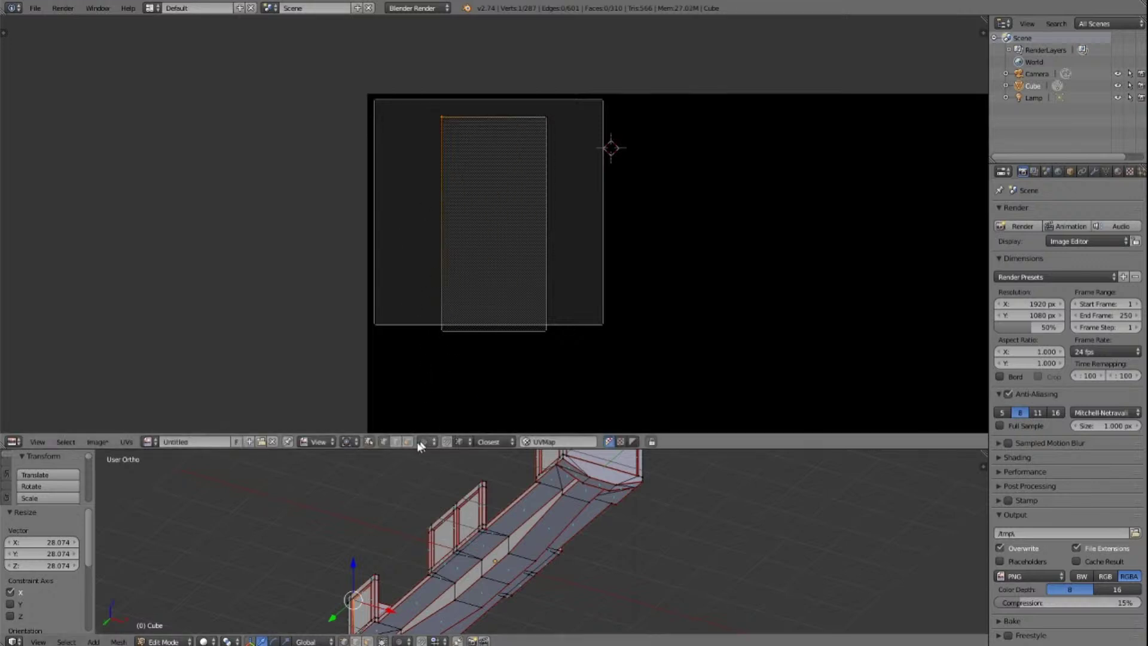
{"action": "left_click", "coordinate": [446, 442]}
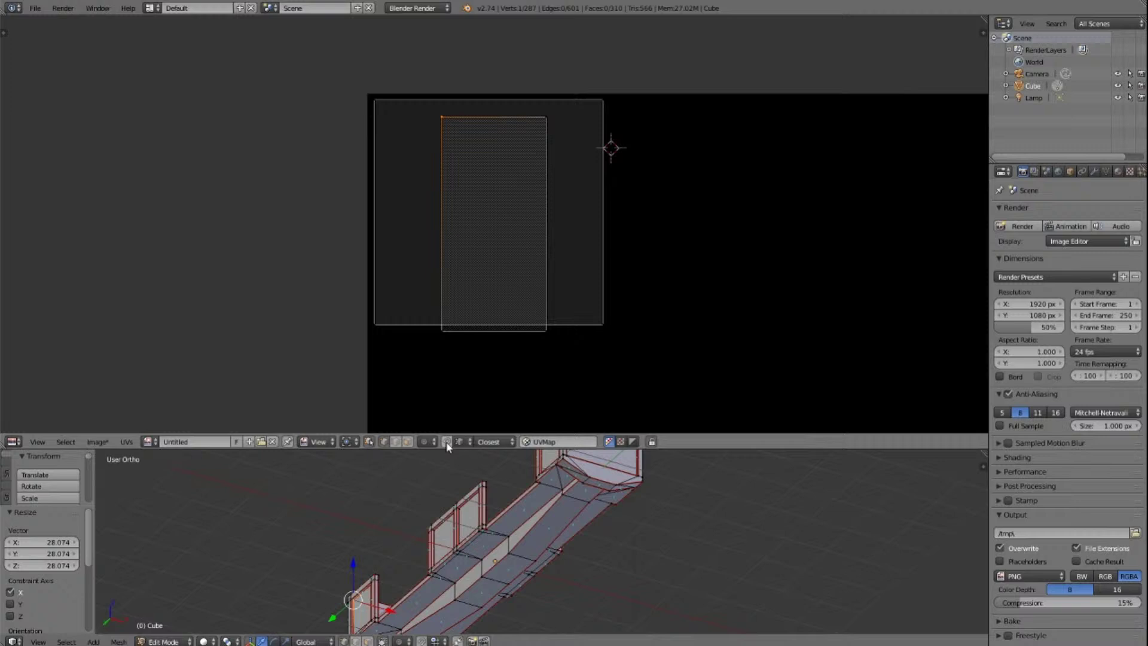
{"action": "key", "text": "g"}
{"action": "left_click", "coordinate": [377, 109]}
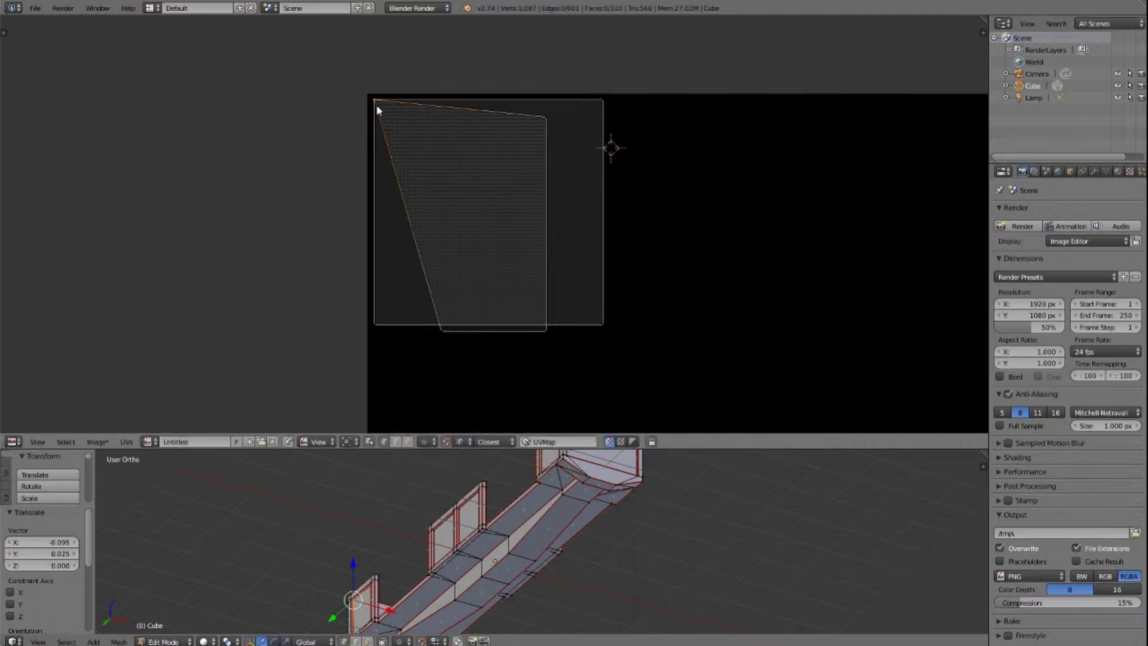
Step: Snap the stretched island's lower-left and lower-right vertices to the square island's lower corners
{"action": "left_click", "coordinate": [441, 334]}
{"action": "key", "text": "g"}
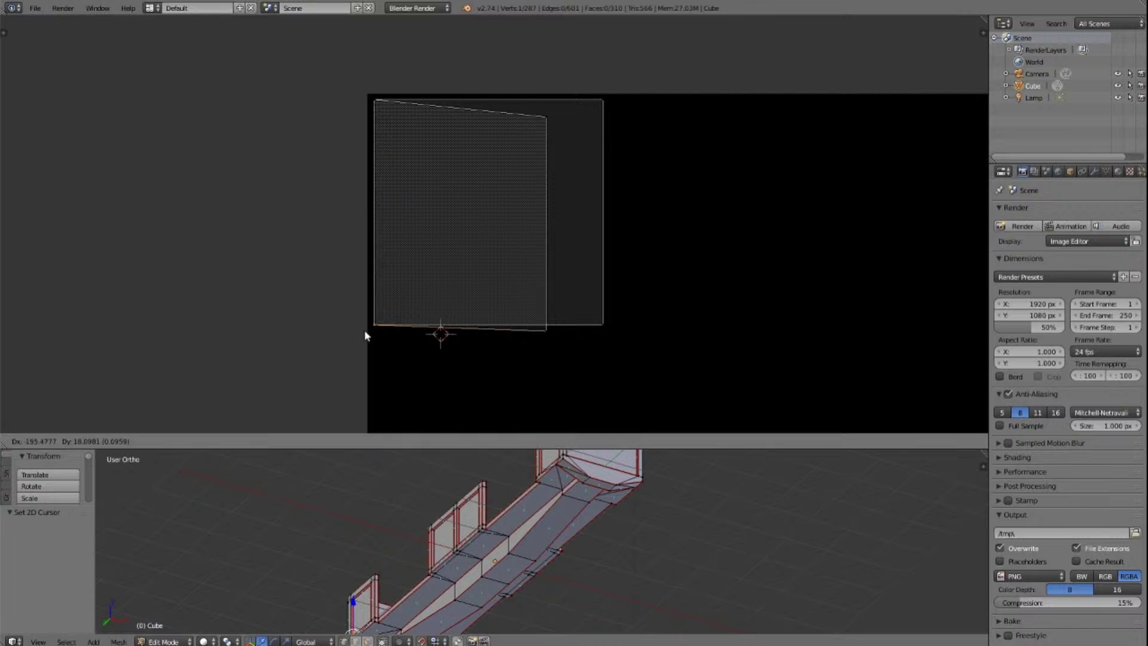
{"action": "left_click", "coordinate": [365, 331]}
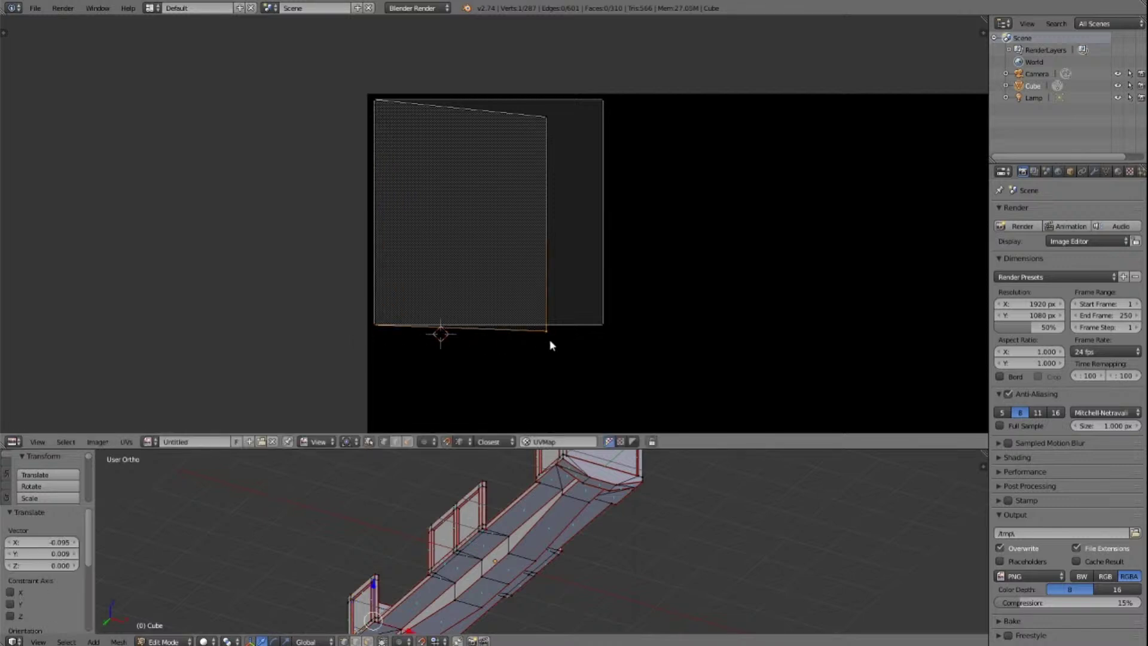
{"action": "key", "text": "g"}
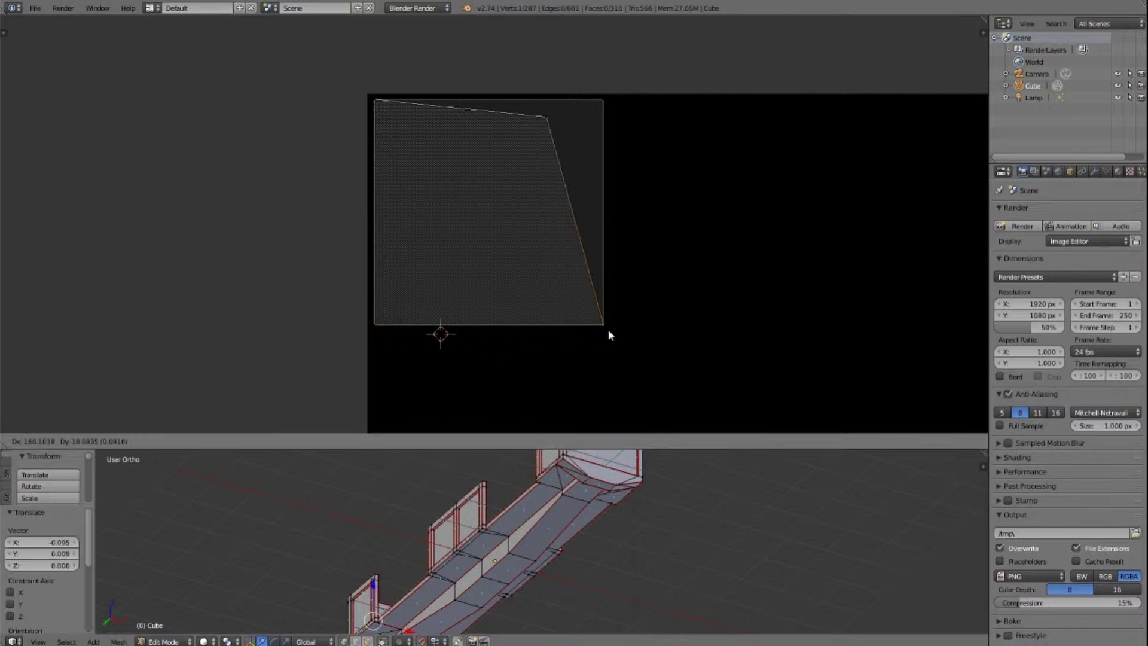
{"action": "left_click", "coordinate": [609, 331]}
Step: Snap the island's upper-right vertex to the square island's upper-right corner and deselect everything
{"action": "right_click", "coordinate": [559, 120]}
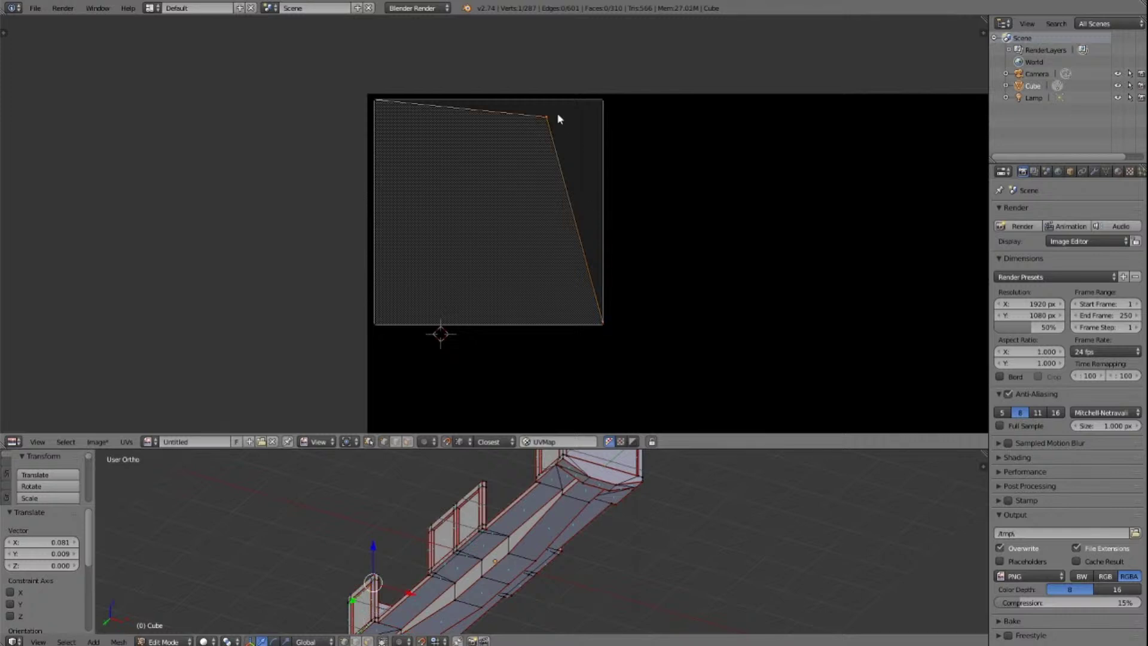
{"action": "key", "text": "g"}
{"action": "left_click", "coordinate": [606, 106]}
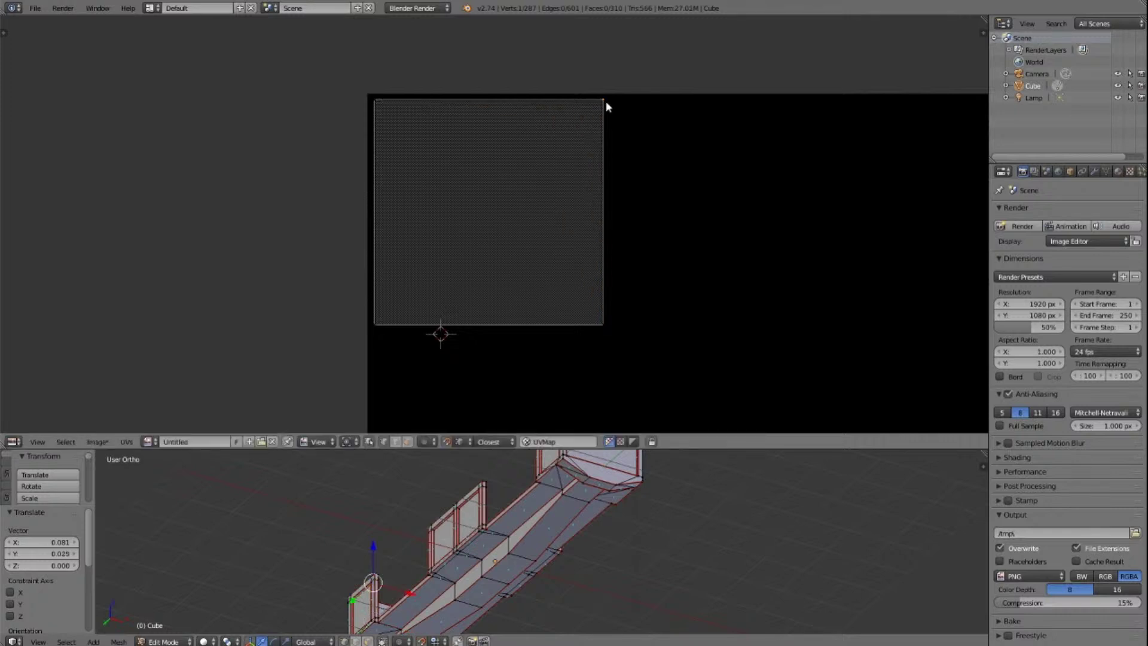
{"action": "key", "text": "a"}
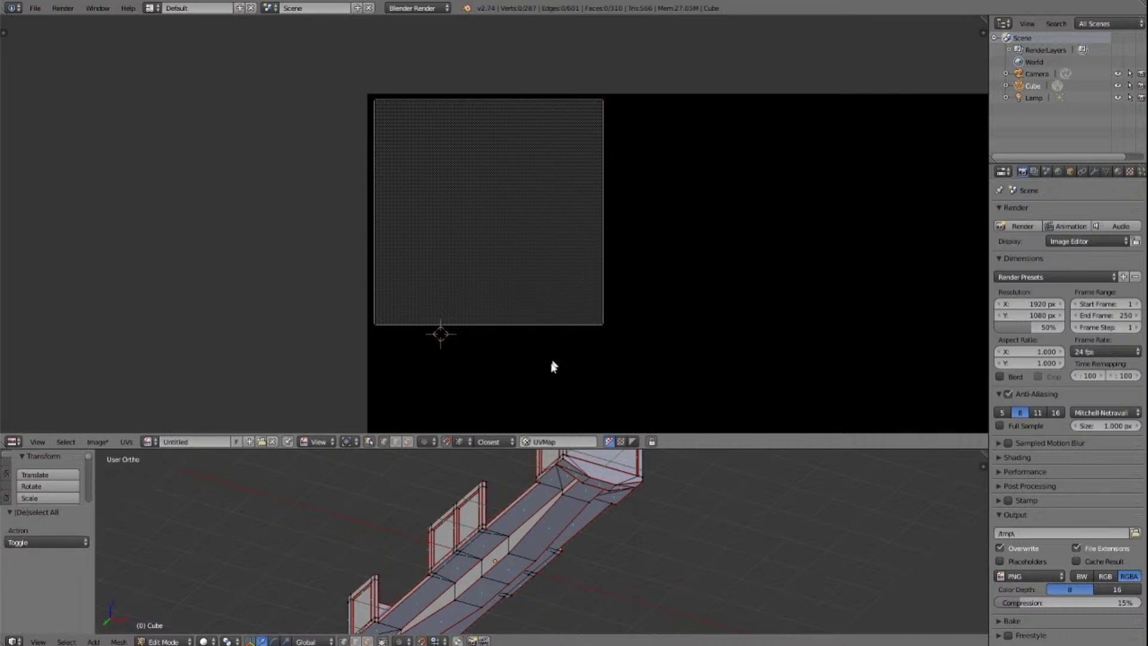
Step: Select the pane face beside the model's end wall in face mode and locate its narrow UV island
{"action": "scroll", "coordinate": [548, 367], "scroll_direction": "down", "scroll_amount": 4}
{"action": "scroll", "coordinate": [492, 558], "scroll_direction": "down", "scroll_amount": 3}
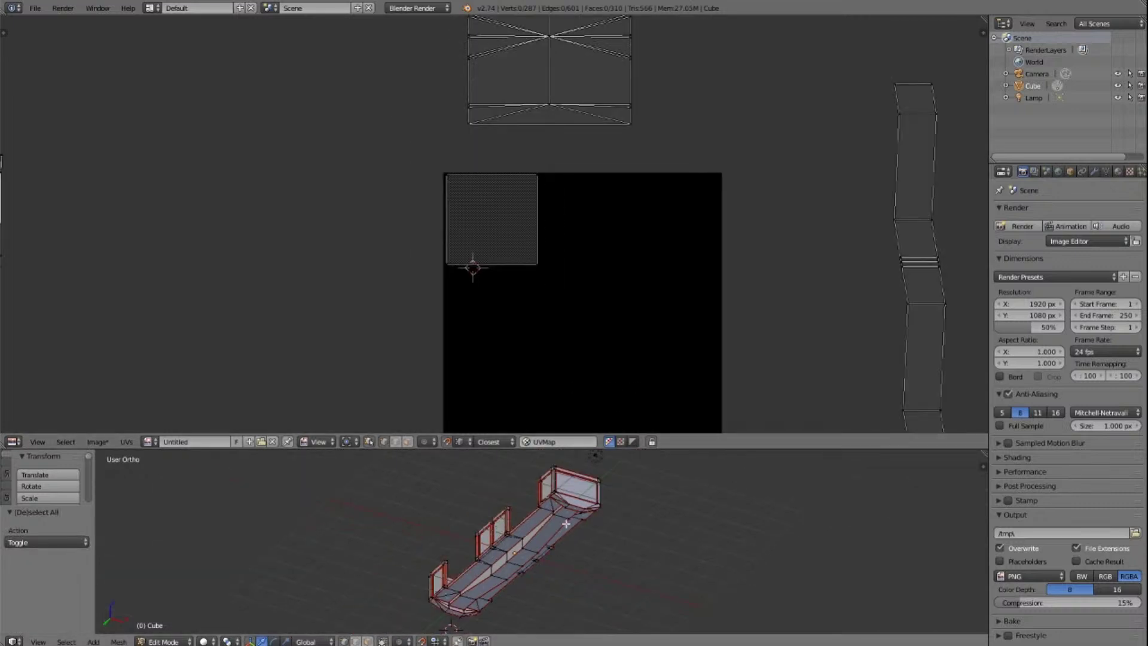
{"action": "mouse_move", "coordinate": [566, 524]}
{"action": "middle_mouse_down"}
{"action": "mouse_move", "coordinate": [622, 527]}
{"action": "mouse_move", "coordinate": [566, 523]}
{"action": "middle_mouse_up"}
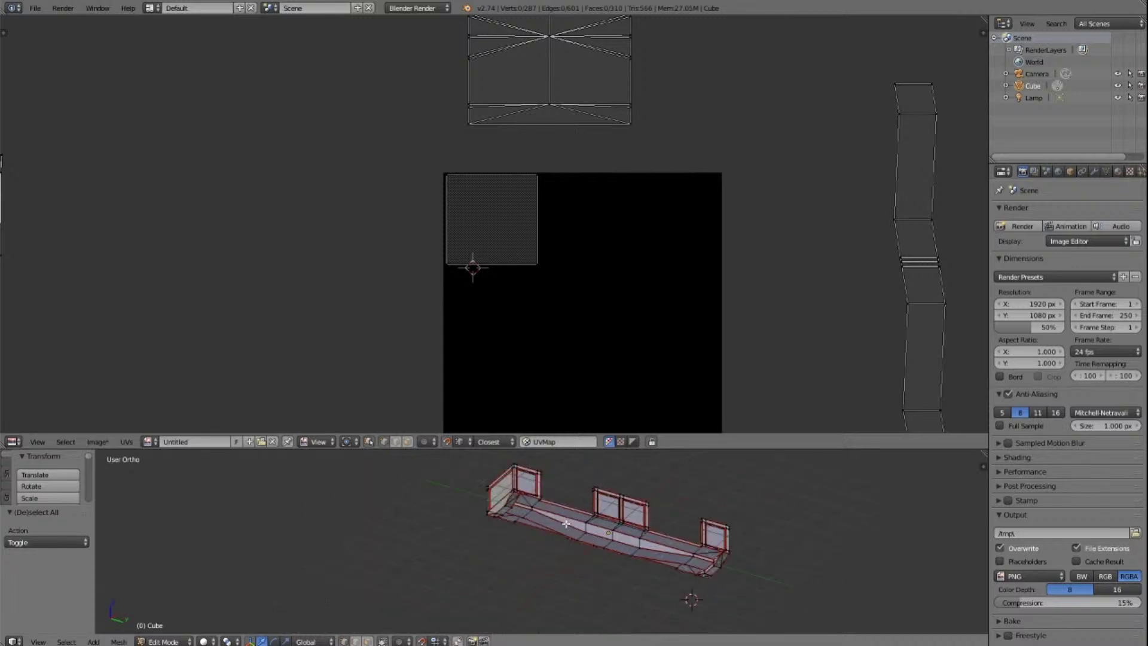
{"action": "left_click", "coordinate": [368, 640]}
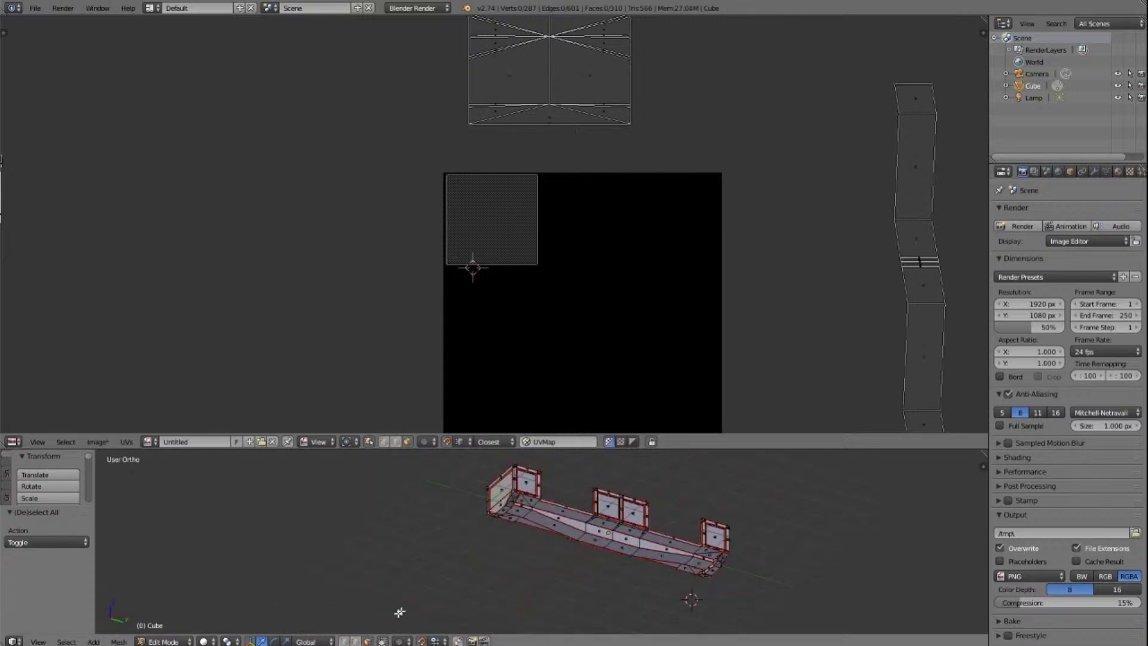
{"action": "right_click", "coordinate": [532, 484]}
{"action": "scroll", "coordinate": [604, 248], "scroll_direction": "down", "scroll_amount": 1}
{"action": "scroll", "coordinate": [594, 267], "scroll_direction": "down", "scroll_amount": 4}
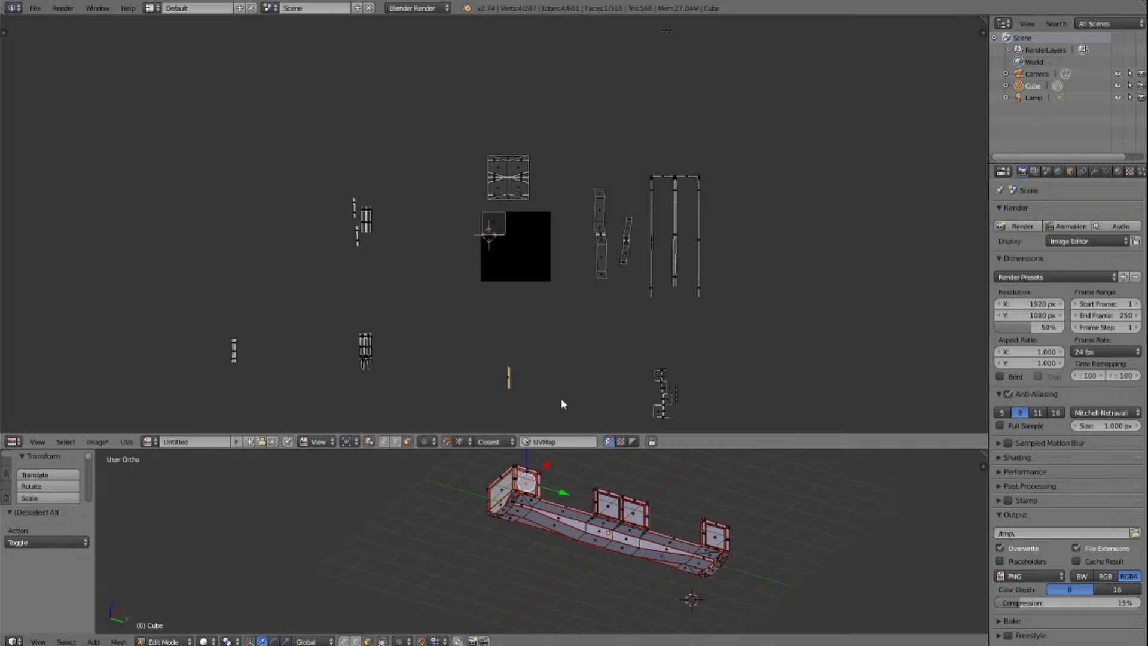
{"action": "key", "text": "KP_Decimal"}
{"action": "scroll", "coordinate": [542, 390], "scroll_direction": "up", "scroll_amount": 3}
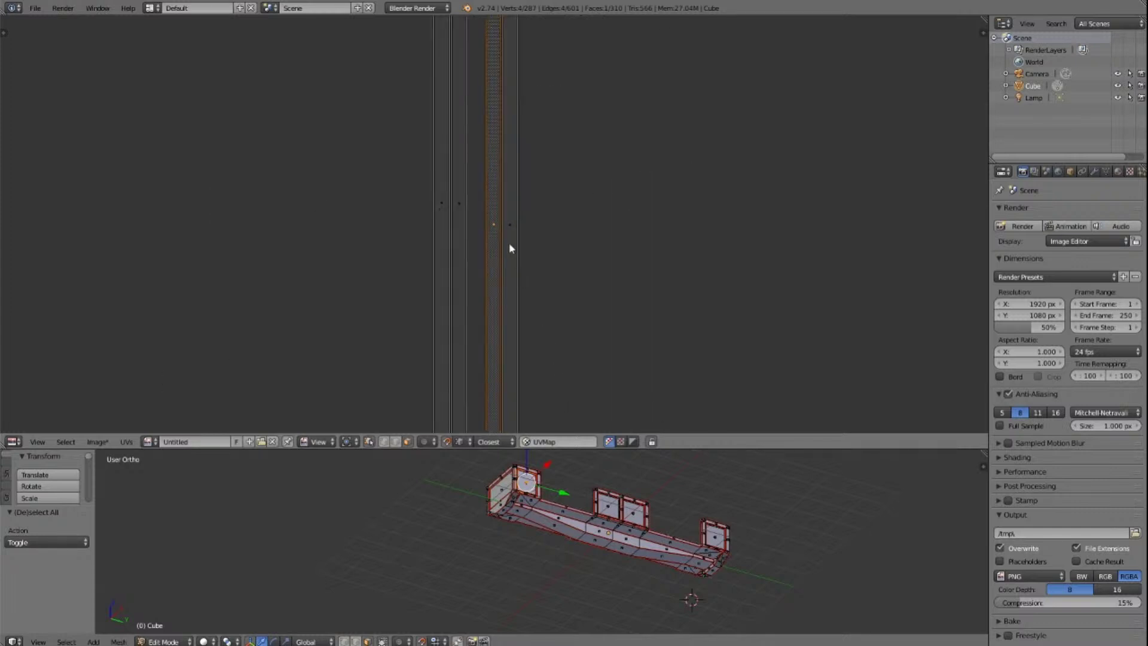
{"action": "scroll", "coordinate": [511, 248], "scroll_direction": "down", "scroll_amount": 4}
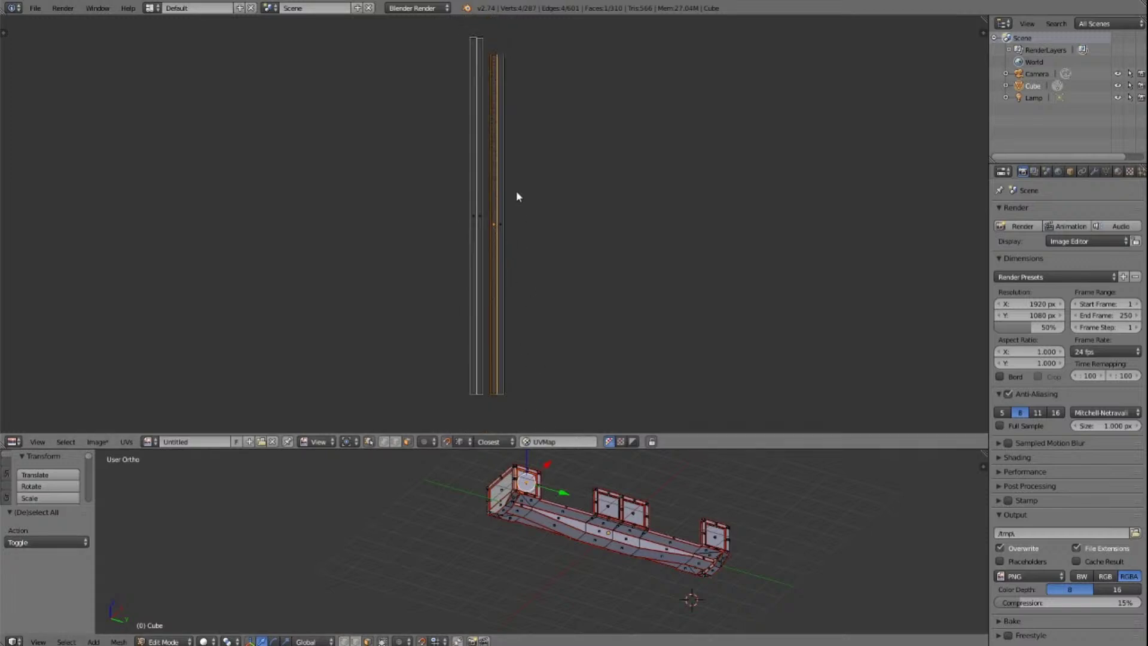
{"action": "scroll", "coordinate": [517, 197], "scroll_direction": "down", "scroll_amount": 10}
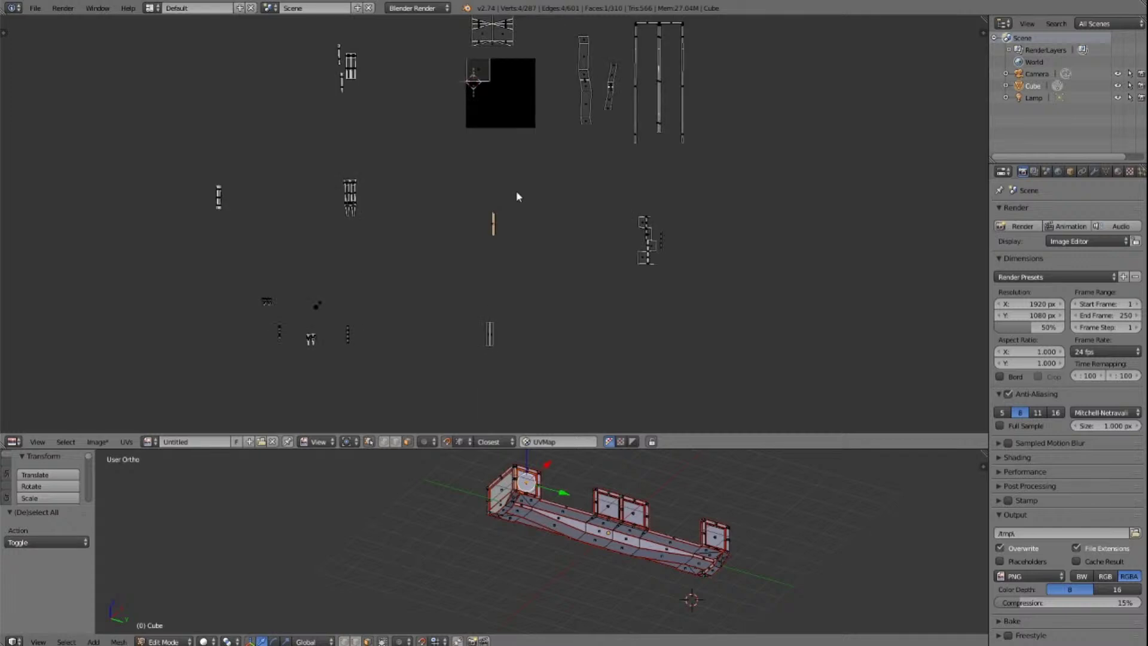
Step: Move the newly selected pane's UV island onto the square island, turning snapping off for the final placement
{"action": "key", "text": "g"}
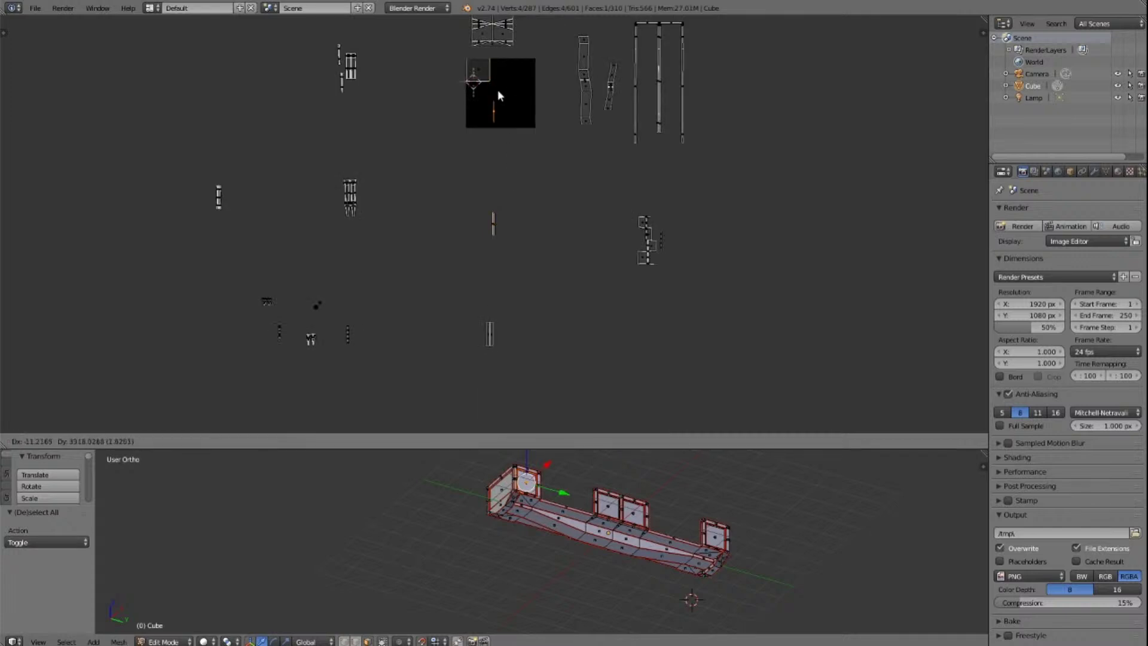
{"action": "left_click", "coordinate": [493, 88]}
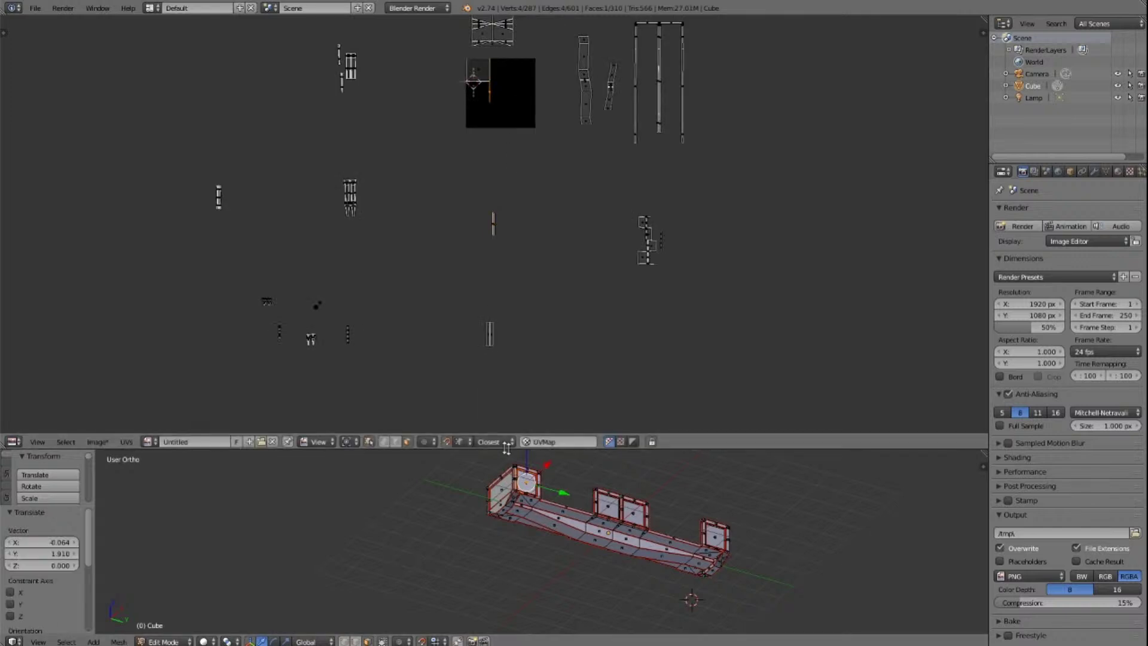
{"action": "left_click", "coordinate": [448, 441]}
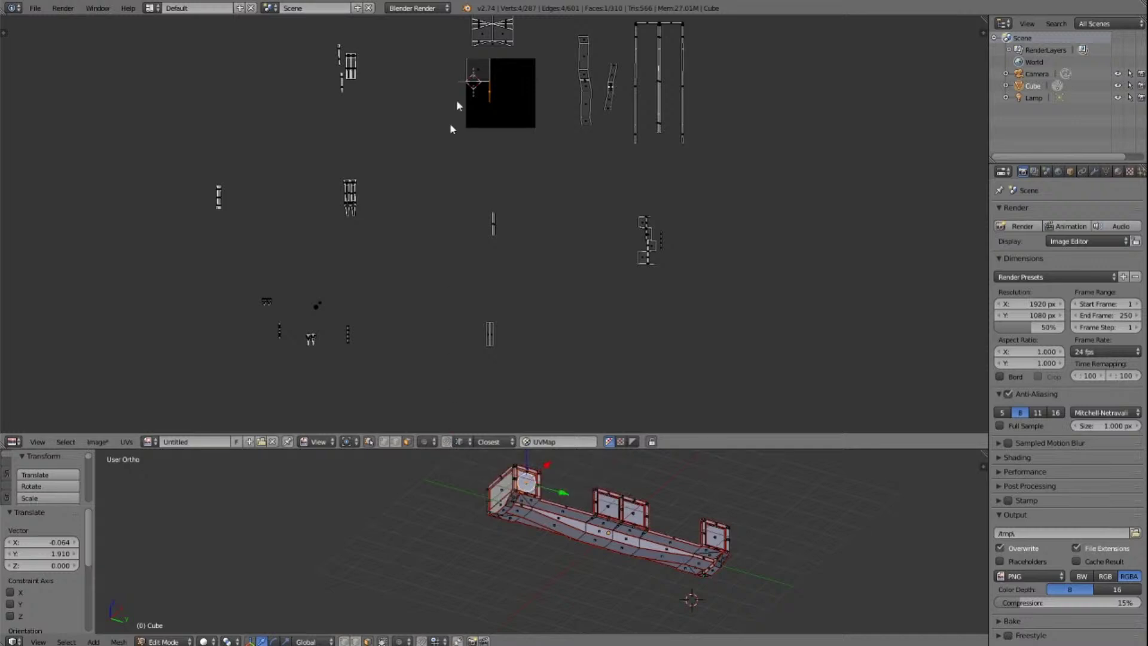
{"action": "key", "text": "g"}
{"action": "left_click", "coordinate": [486, 81]}
{"action": "key", "text": "KP_Decimal"}
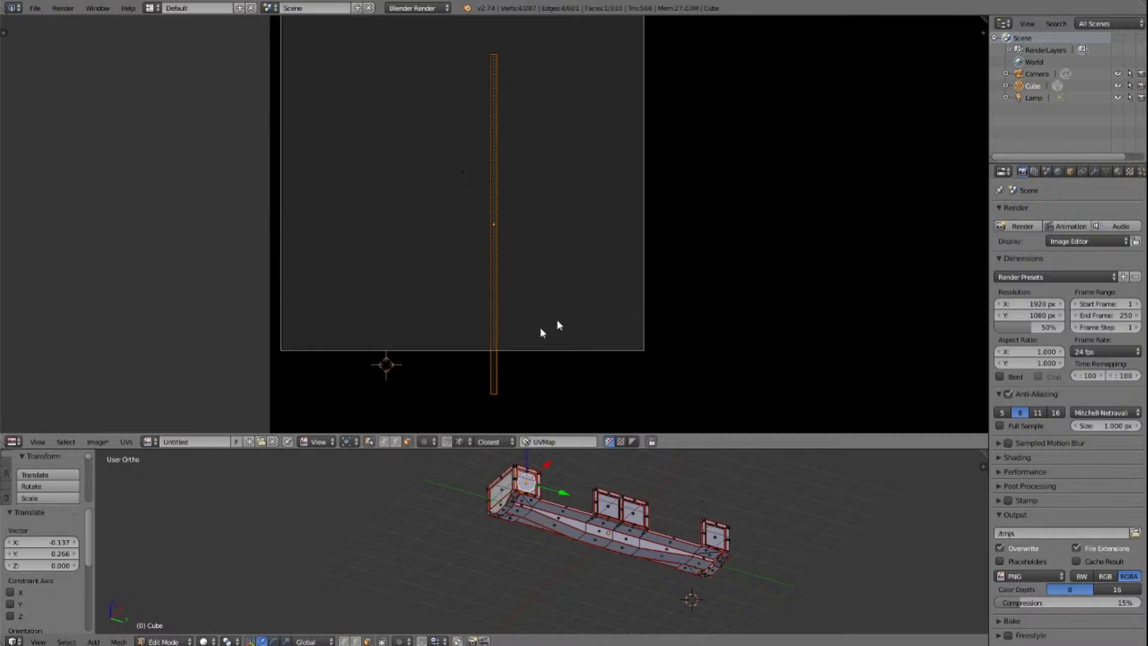
{"action": "scroll", "coordinate": [560, 483], "scroll_direction": "up", "scroll_amount": 6}
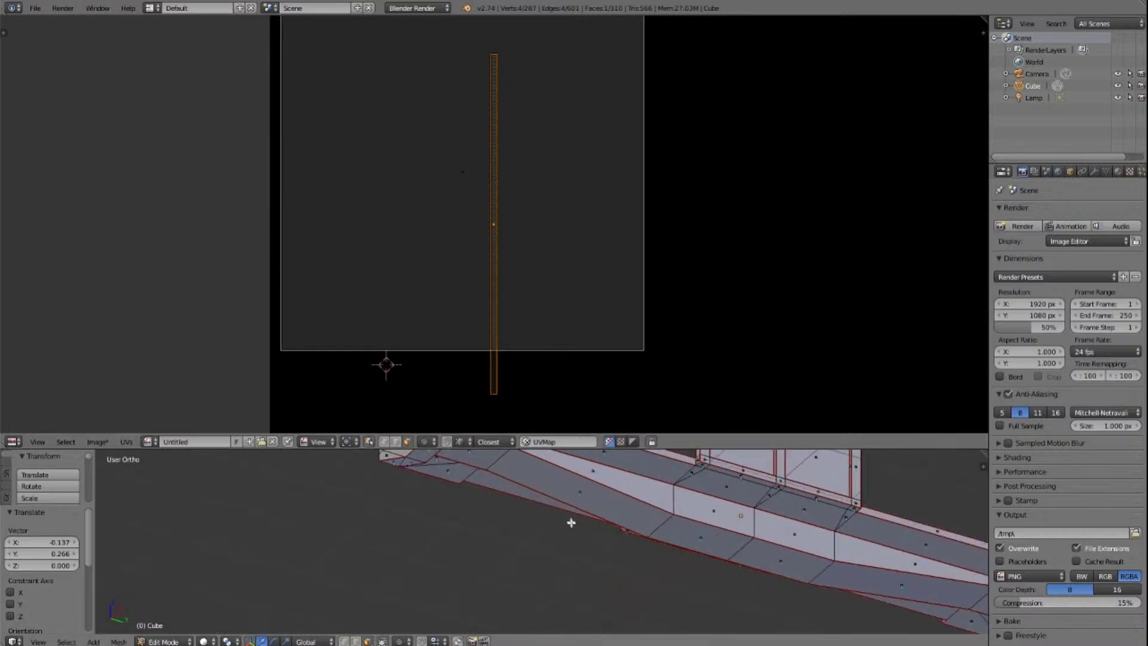
{"action": "scroll", "coordinate": [571, 523], "scroll_direction": "down", "scroll_amount": 2, "text": "ctrl"}
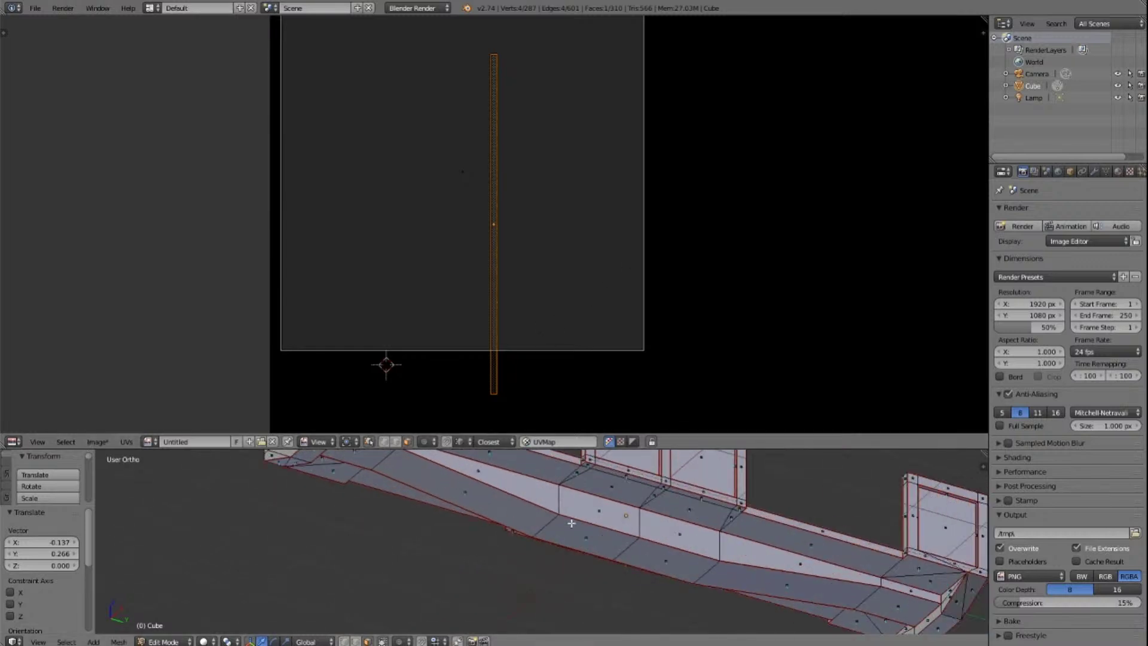
Step: Compare the narrow island's top and side edges with the end pane's edges in edge mode to determine its orientation
{"action": "scroll", "coordinate": [571, 523], "scroll_direction": "down", "scroll_amount": 4}
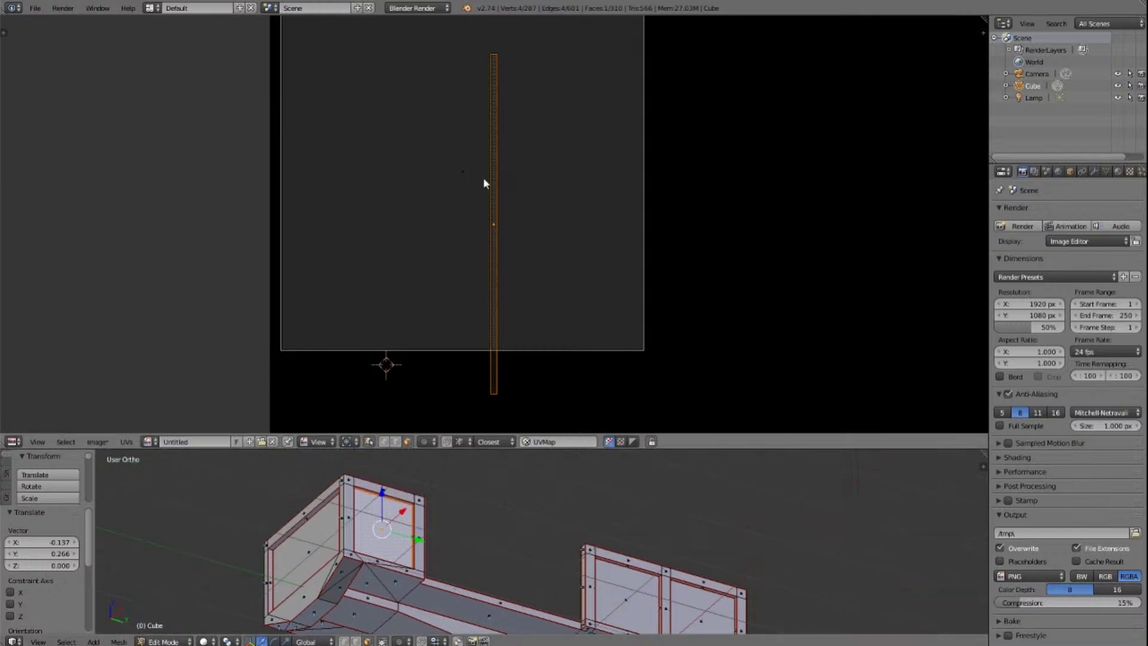
{"action": "left_click", "coordinate": [386, 441]}
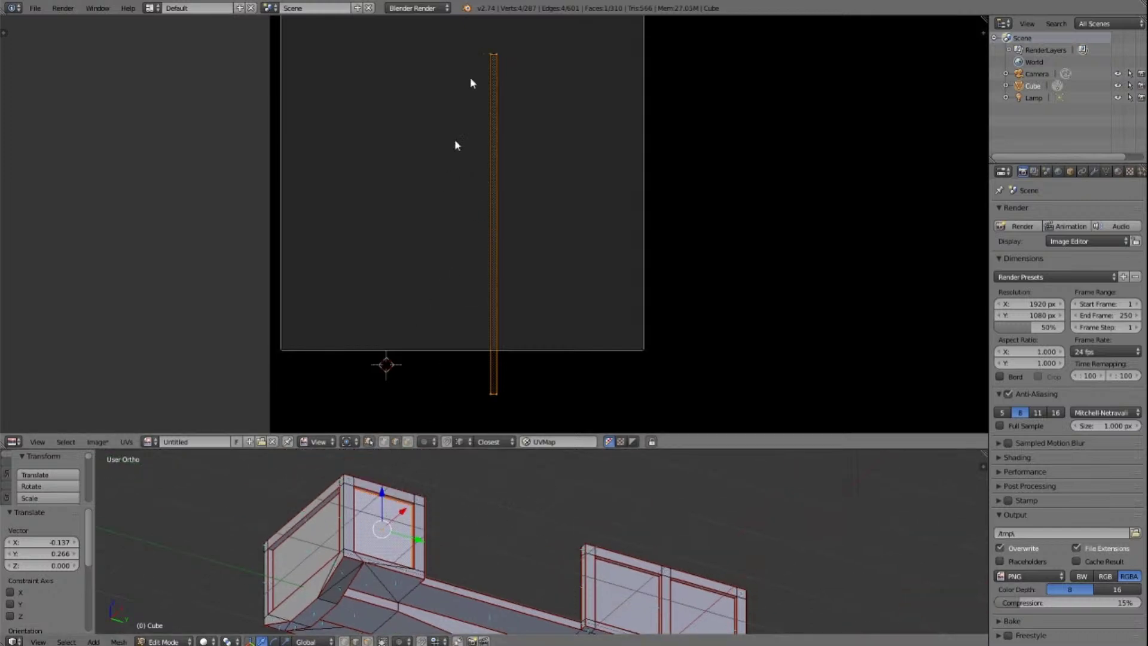
{"action": "left_click", "coordinate": [495, 53]}
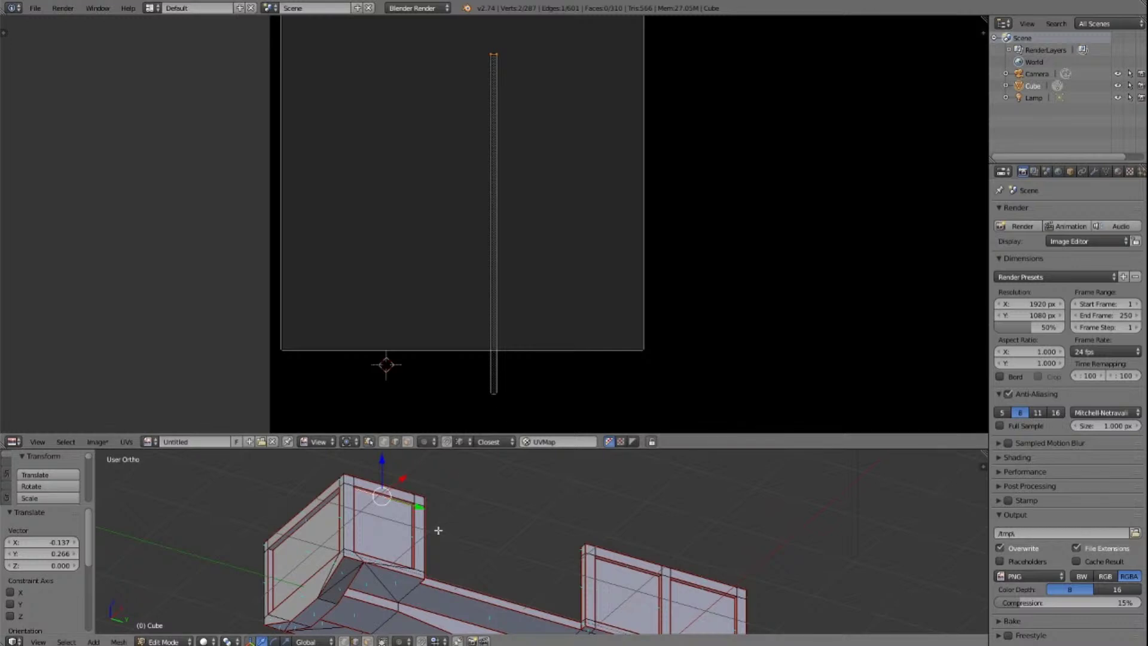
{"action": "scroll", "coordinate": [439, 531], "scroll_direction": "up", "scroll_amount": 3}
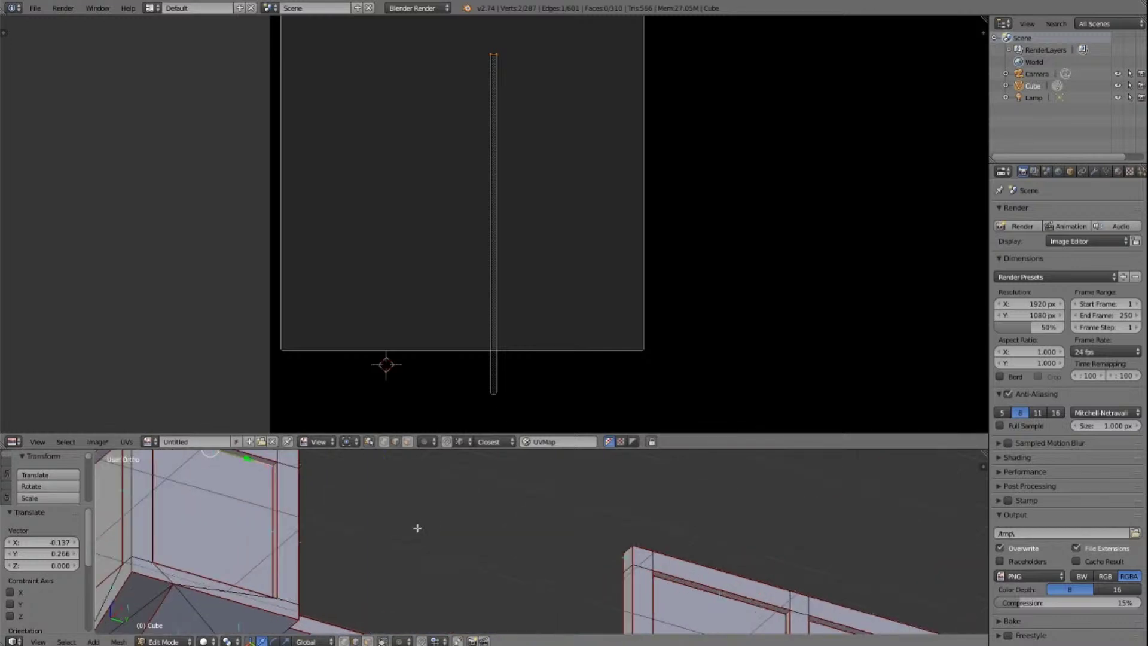
{"action": "scroll", "coordinate": [418, 528], "scroll_direction": "down", "scroll_amount": 3}
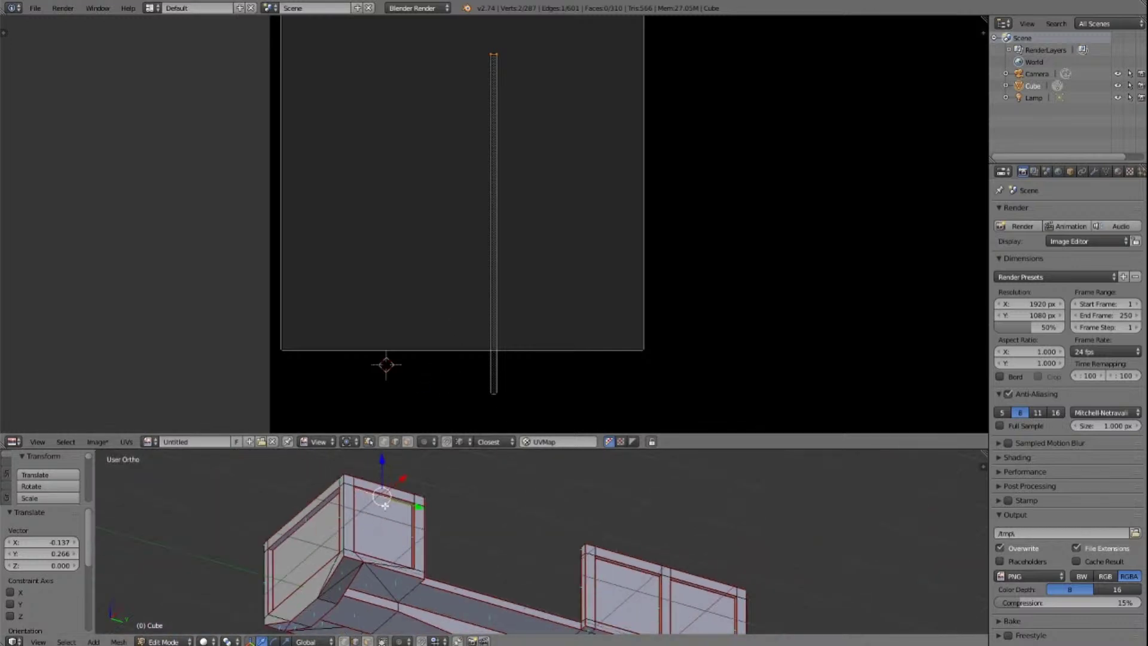
{"action": "right_click", "coordinate": [411, 538]}
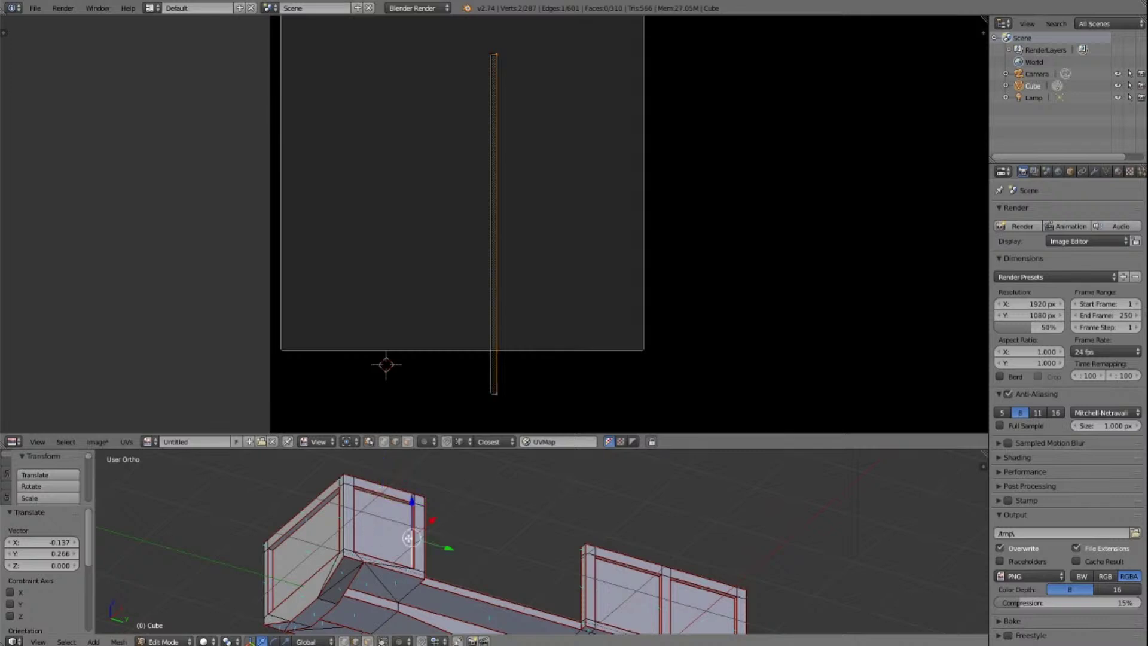
{"action": "right_click", "coordinate": [372, 495]}
{"action": "scroll", "coordinate": [619, 270], "scroll_direction": "down", "scroll_amount": 4}
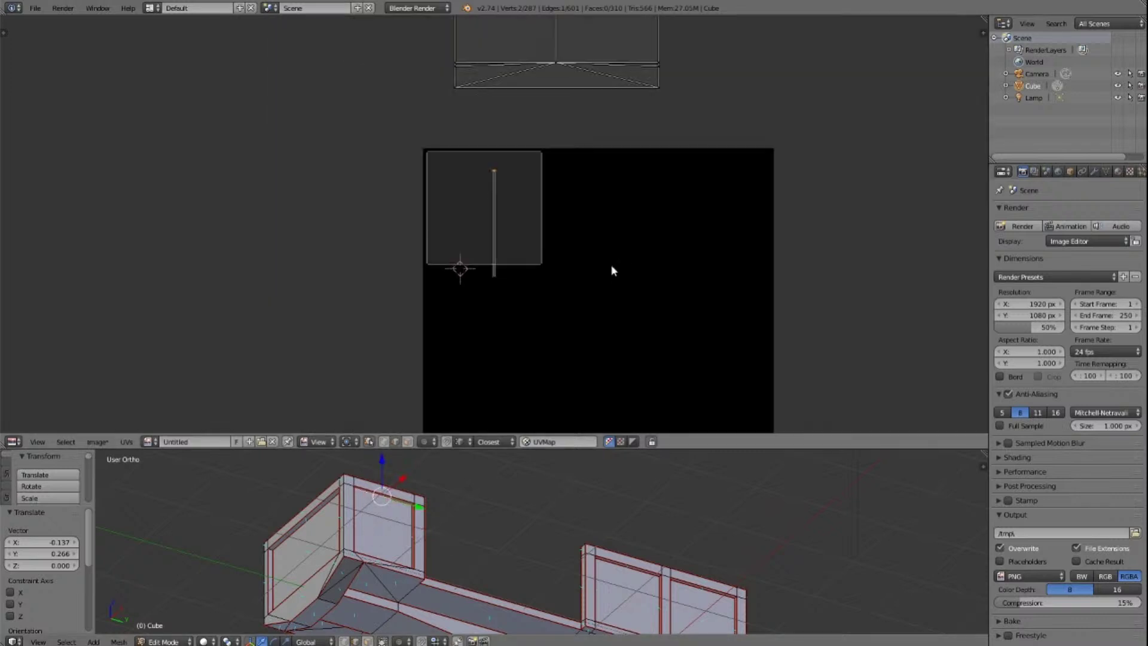
{"action": "scroll", "coordinate": [542, 207], "scroll_direction": "up", "scroll_amount": 3}
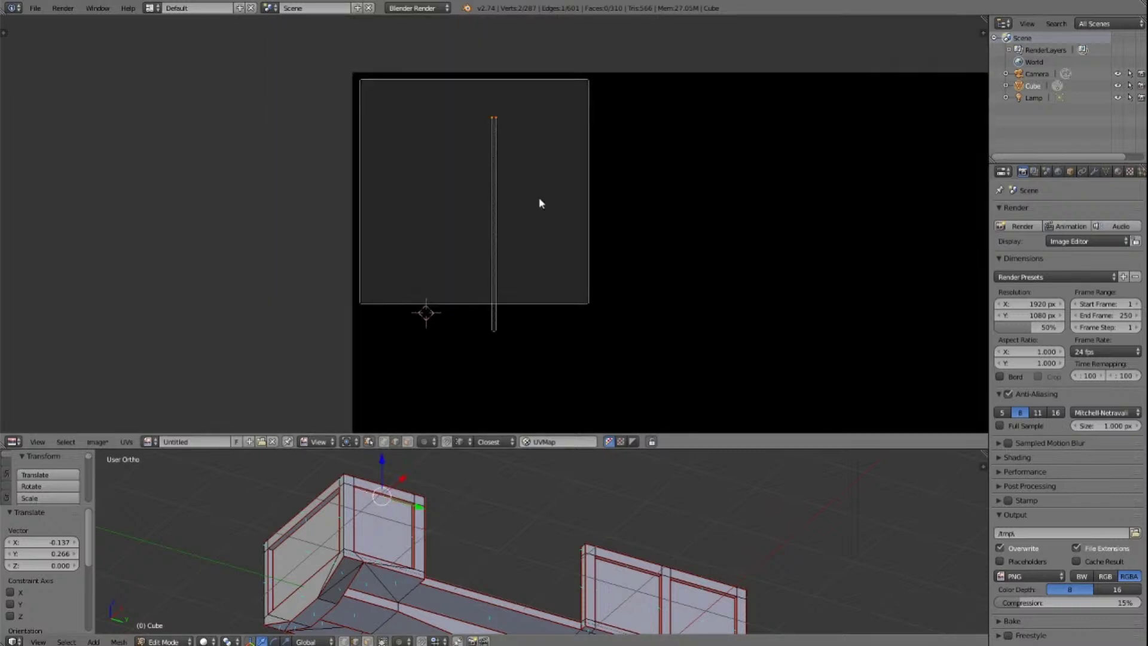
Step: Snap the narrow island's upper-left vertex to the square island's upper-left corner in vertex mode with snapping on
{"action": "left_click", "coordinate": [387, 443]}
{"action": "key", "text": "a"}
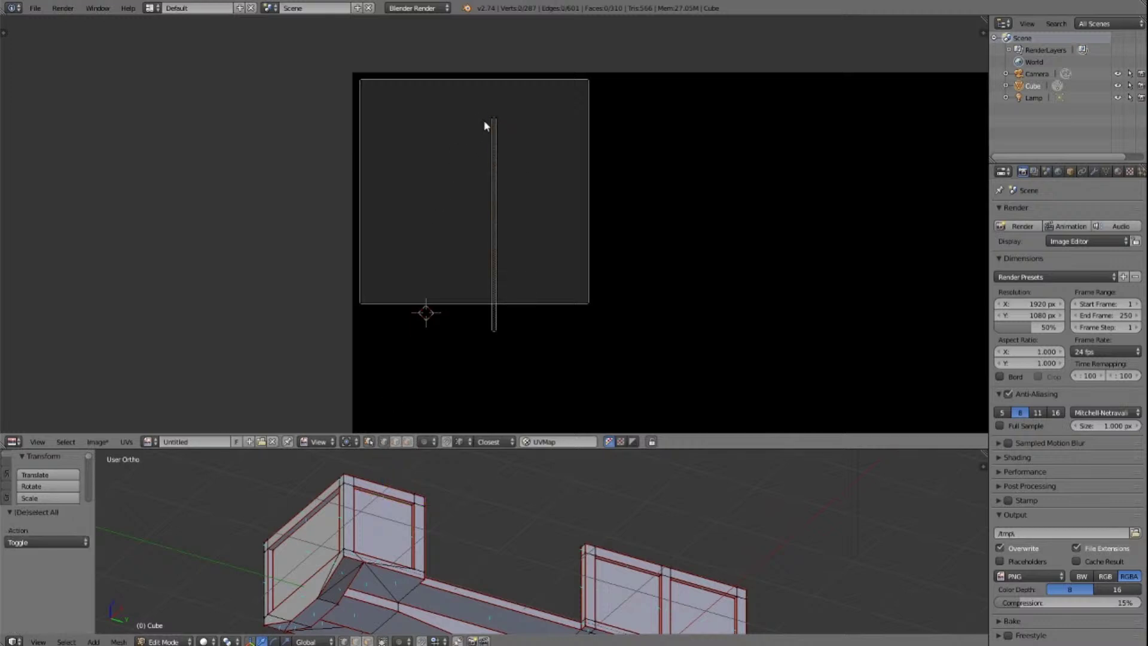
{"action": "right_click", "coordinate": [486, 125]}
{"action": "key", "text": "g"}
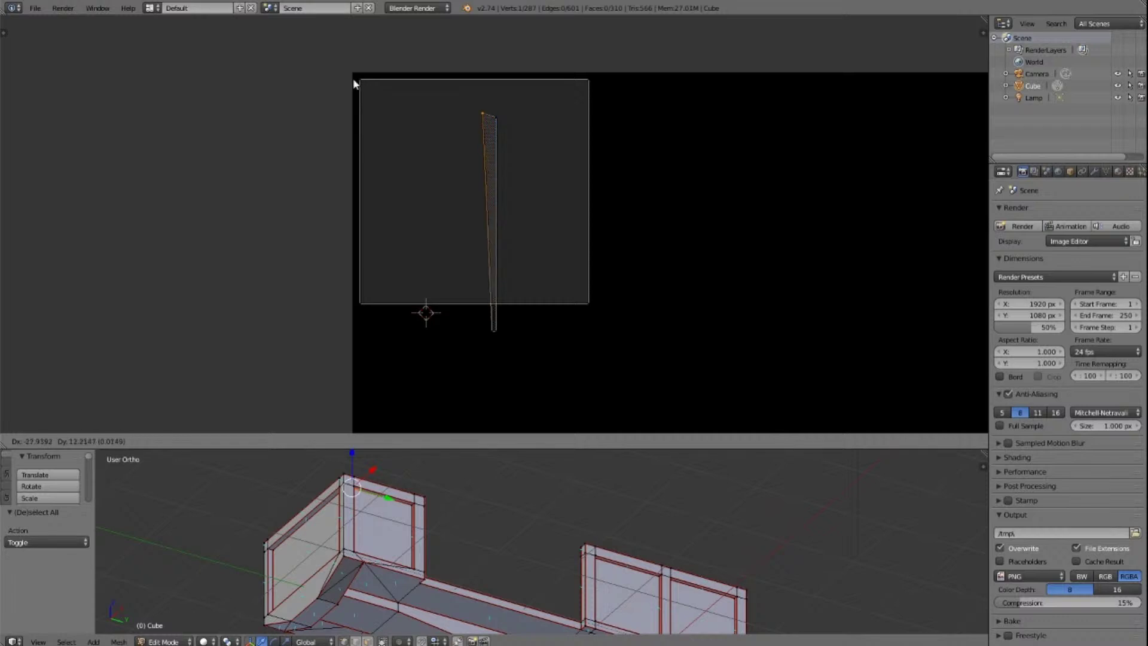
{"action": "right_click", "coordinate": [354, 80]}
{"action": "left_click", "coordinate": [449, 442]}
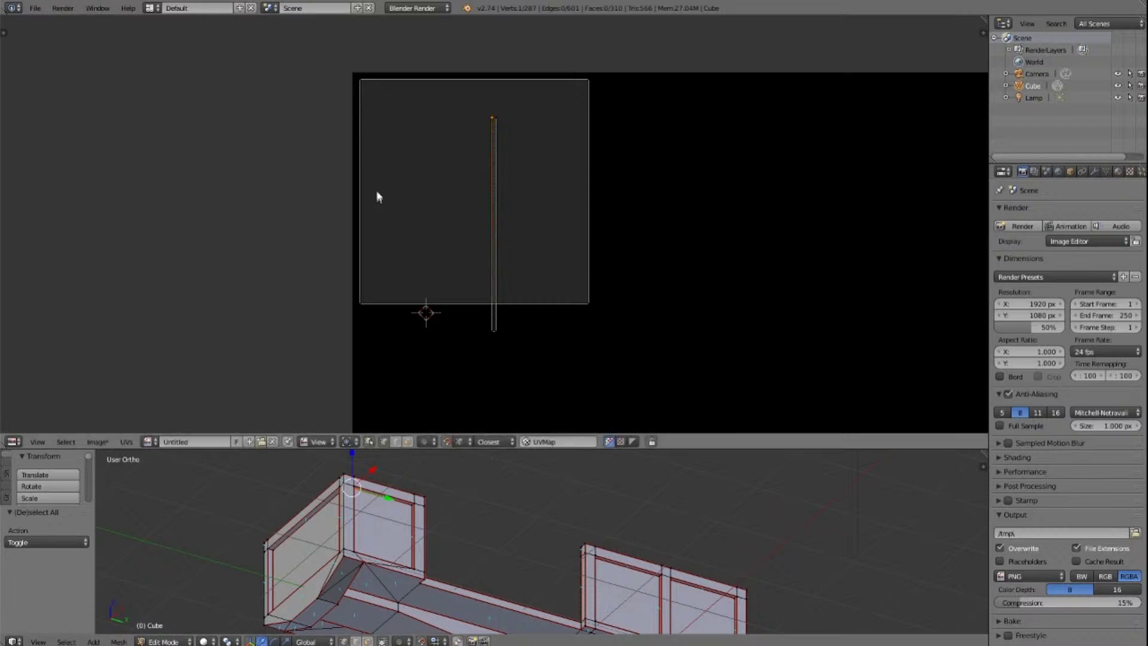
{"action": "key", "text": "g"}
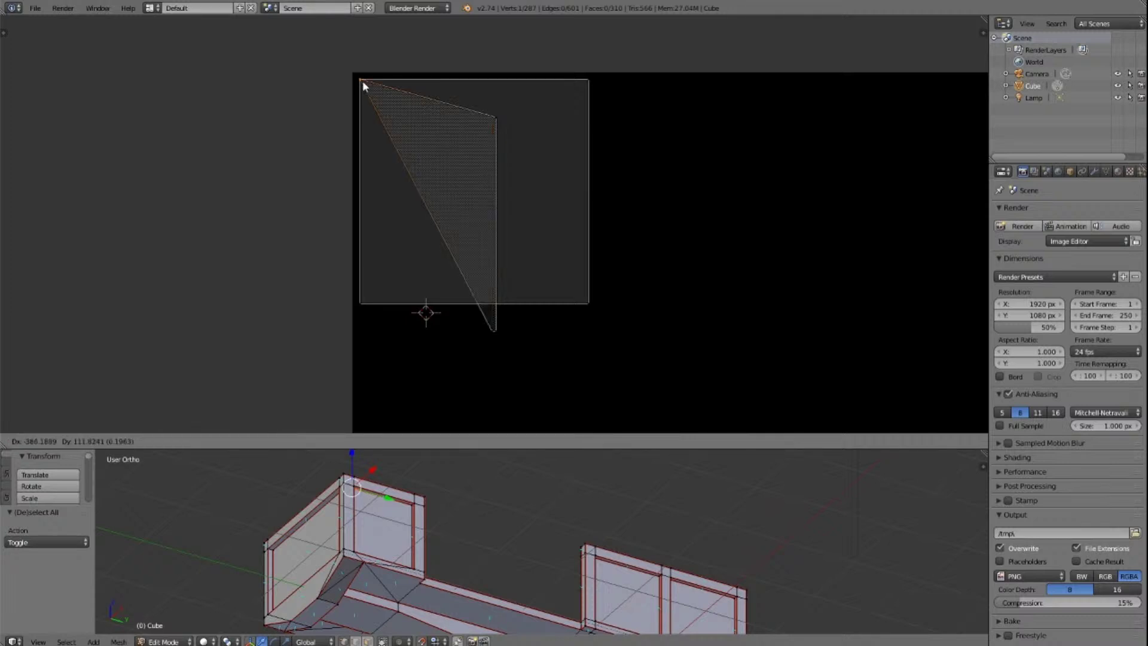
{"action": "left_click", "coordinate": [363, 80]}
Step: Snap the island's upper-right and lower-right vertices to the square island's matching corners
{"action": "right_click", "coordinate": [512, 123]}
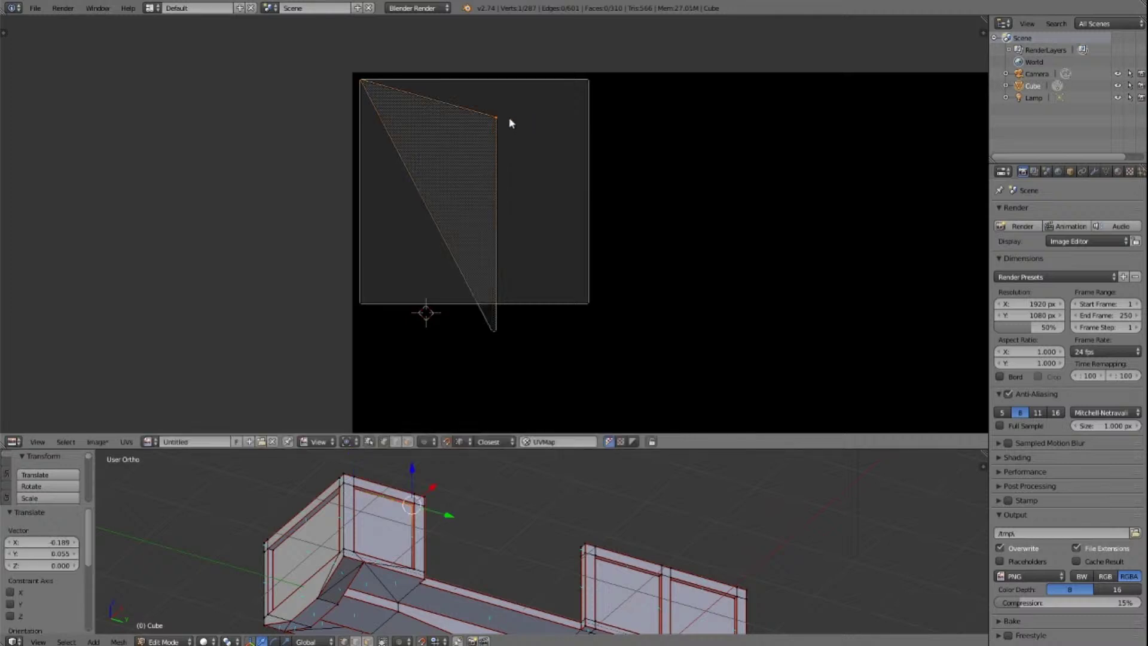
{"action": "key", "text": "g"}
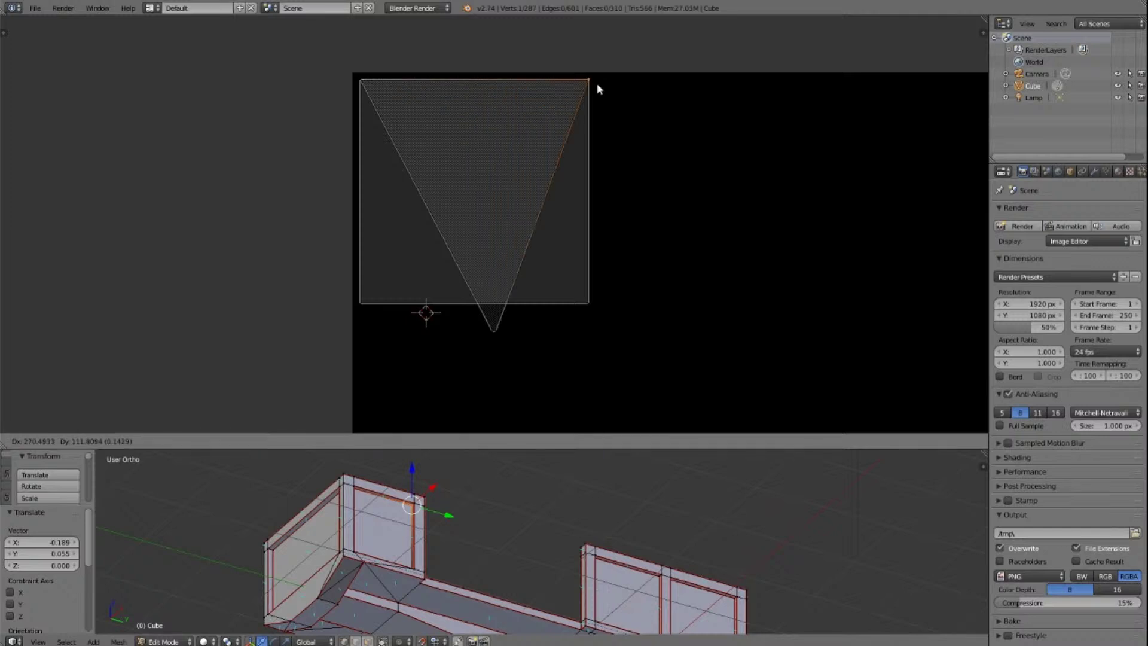
{"action": "left_click", "coordinate": [598, 87]}
{"action": "right_click", "coordinate": [502, 335]}
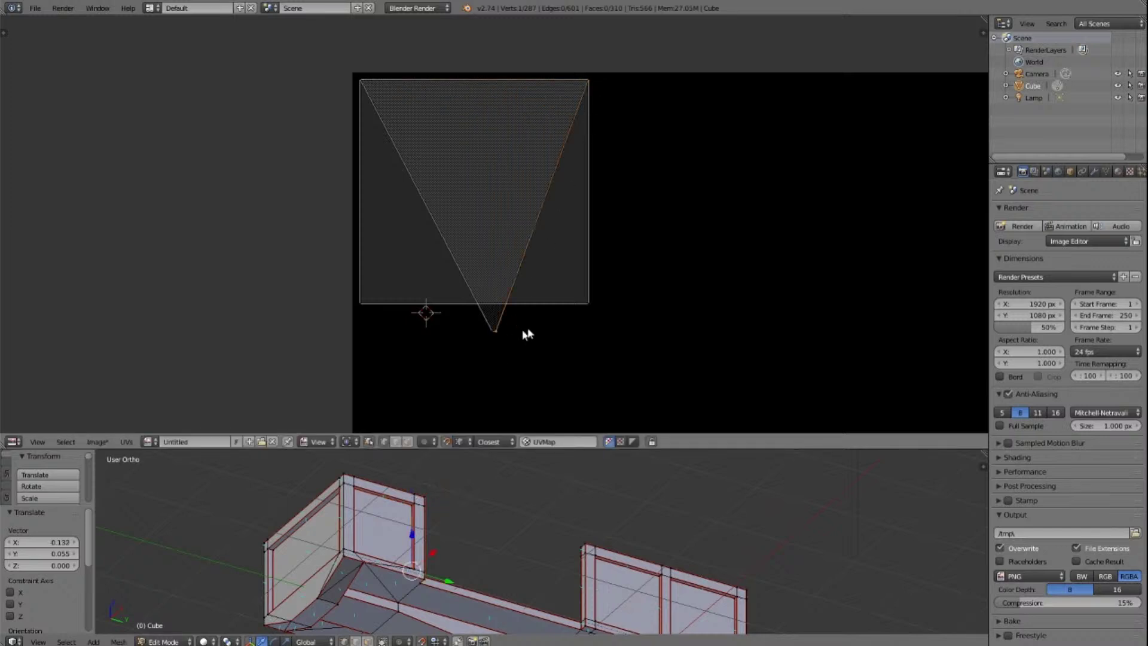
{"action": "key", "text": "g"}
{"action": "left_click", "coordinate": [602, 302]}
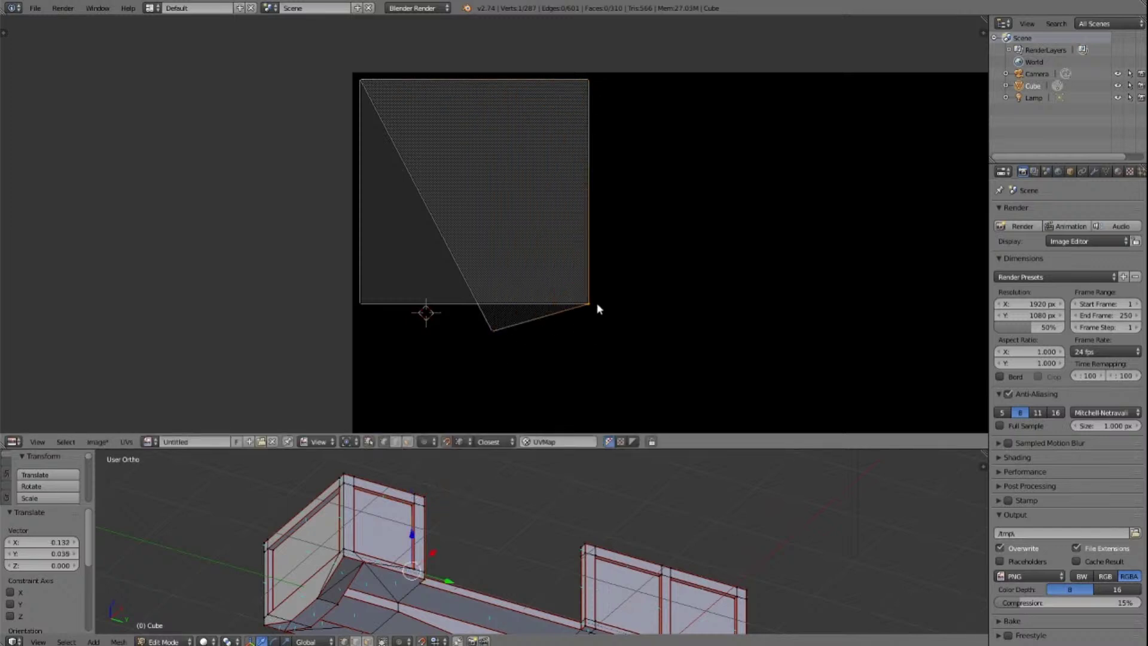
Step: Snap the island's lower-left vertex to the square island's lower-left corner
{"action": "right_click", "coordinate": [502, 332]}
{"action": "key", "text": "g"}
{"action": "left_click", "coordinate": [363, 307]}
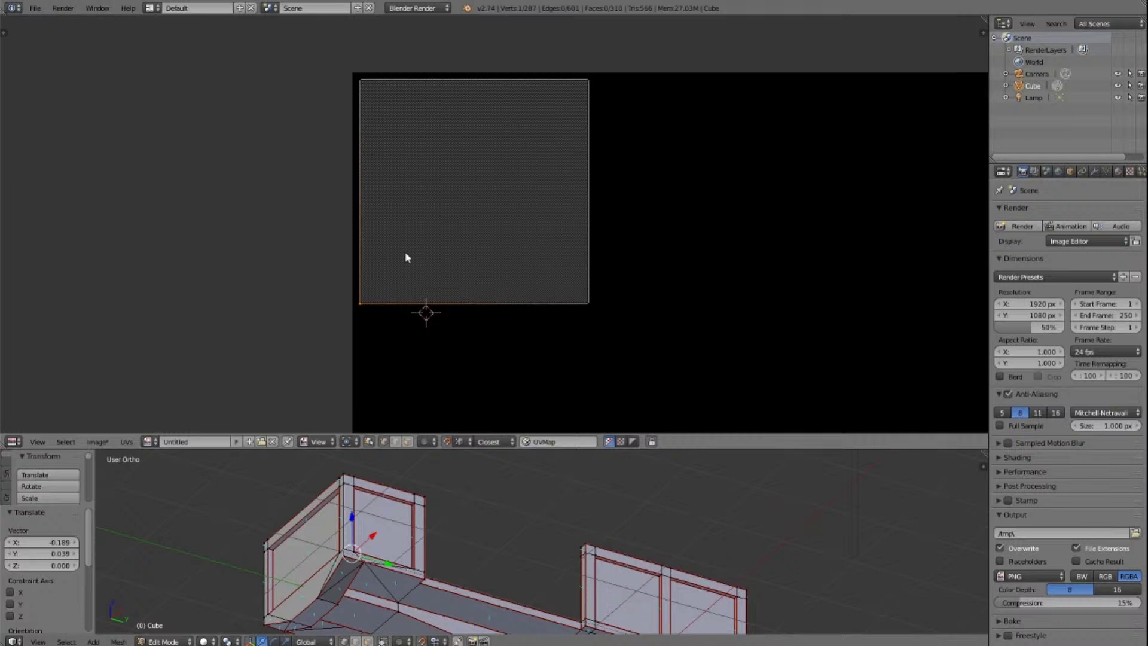
Step: Select the left pane face of the double window in face mode and locate its narrow UV island
{"action": "scroll", "coordinate": [405, 257], "scroll_direction": "down", "scroll_amount": 5}
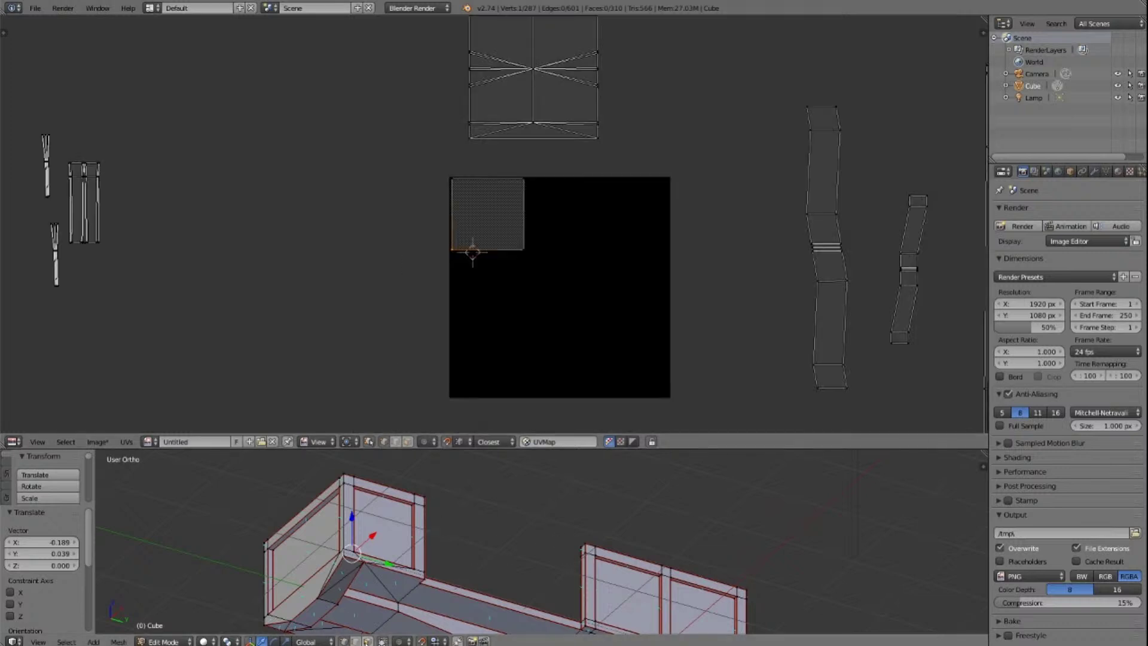
{"action": "left_click", "coordinate": [367, 641]}
{"action": "right_click", "coordinate": [626, 625]}
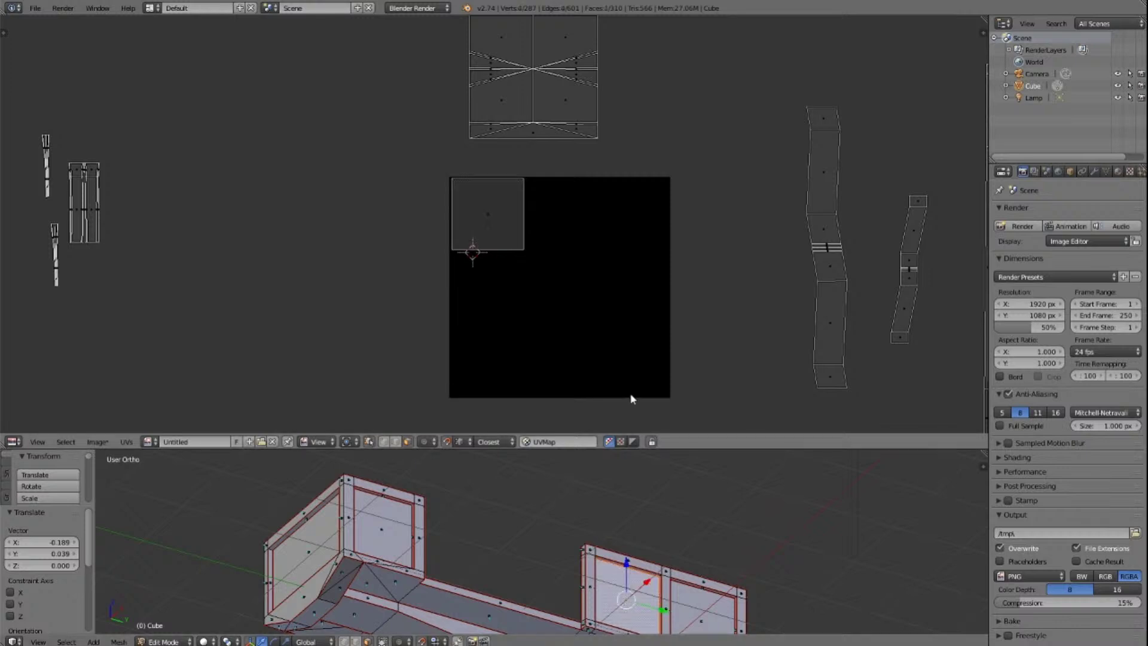
{"action": "scroll", "coordinate": [625, 398], "scroll_direction": "down", "scroll_amount": 5}
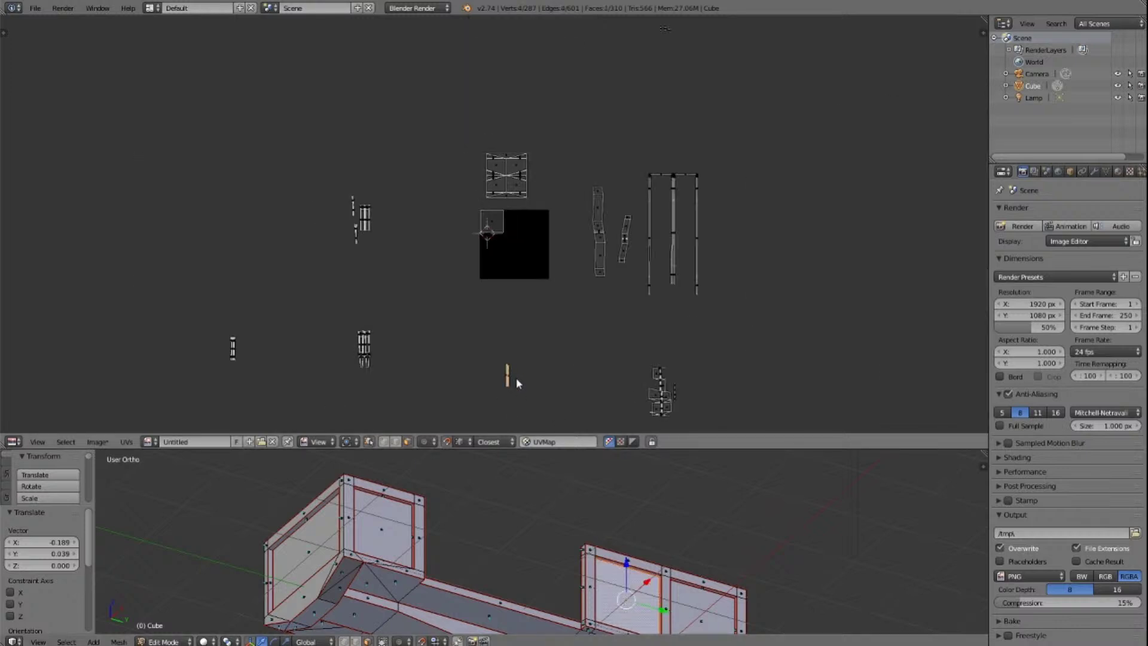
{"action": "key", "text": "KP_Decimal"}
{"action": "scroll", "coordinate": [558, 255], "scroll_direction": "up", "scroll_amount": 2}
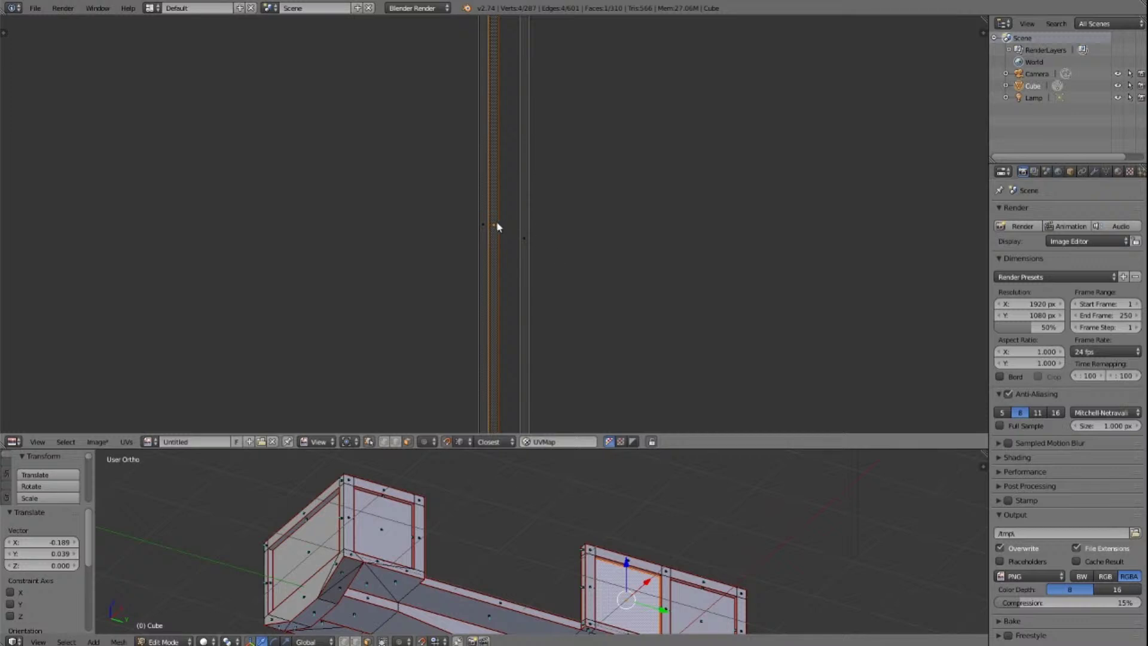
Step: Turn snapping off and move the selected pane's UV island onto the square island in the image's upper-left corner
{"action": "left_click", "coordinate": [447, 442]}
{"action": "scroll", "coordinate": [505, 231], "scroll_direction": "down", "scroll_amount": 4}
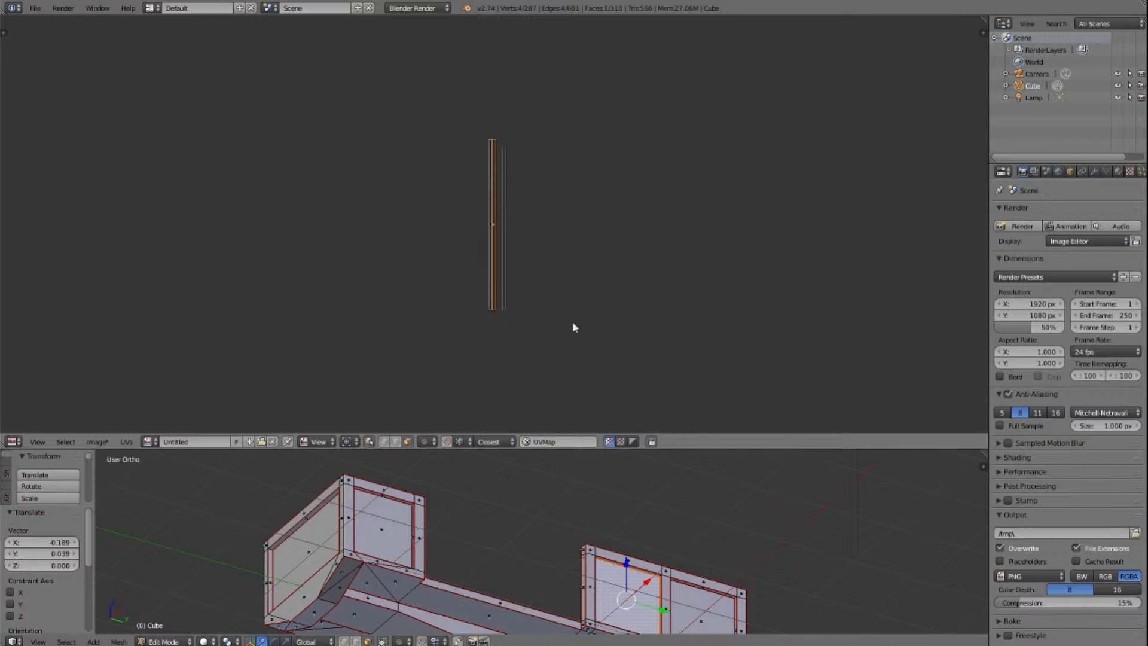
{"action": "scroll", "coordinate": [572, 317], "scroll_direction": "down", "scroll_amount": 5}
{"action": "scroll", "coordinate": [541, 256], "scroll_direction": "down", "scroll_amount": 4}
{"action": "key", "text": "g"}
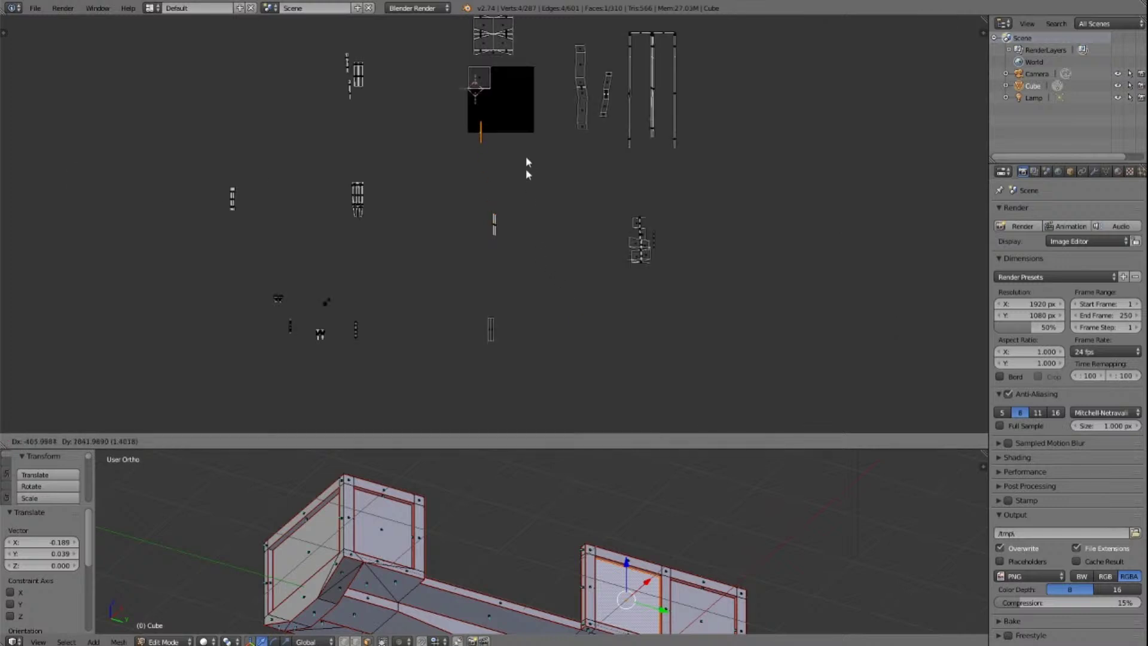
{"action": "left_click", "coordinate": [529, 106]}
{"action": "key", "text": "KP_Decimal"}
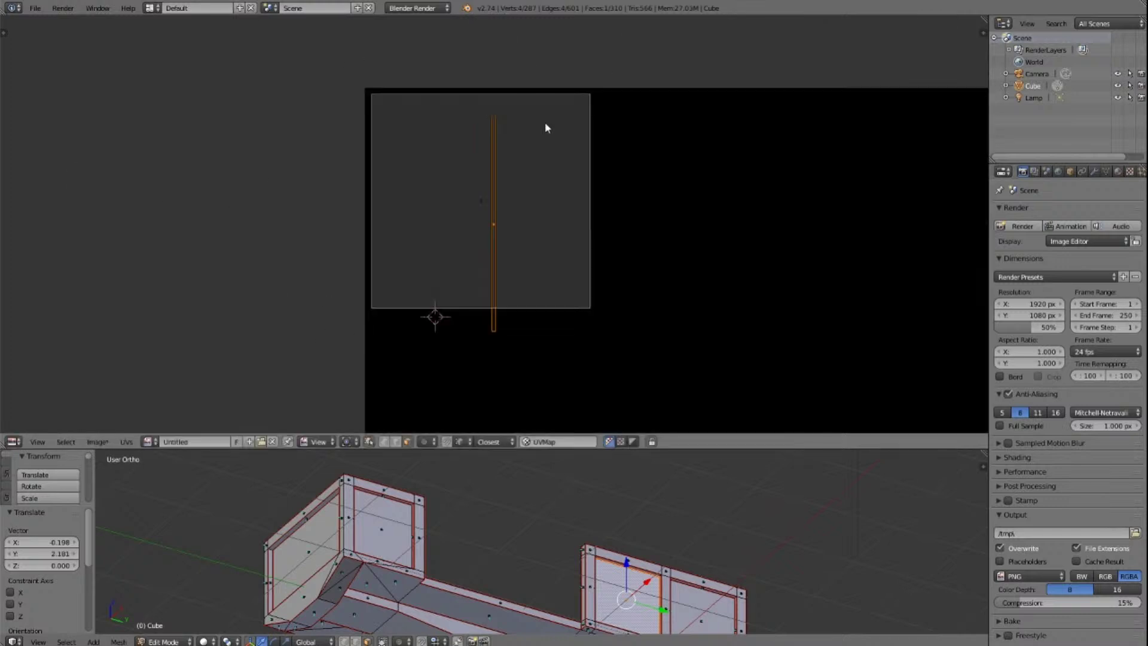
Step: Compare the moved island's top and side edges with the double window's left pane in edge mode to determine its orientation
{"action": "scroll", "coordinate": [530, 234], "scroll_direction": "up", "scroll_amount": 3}
{"action": "scroll", "coordinate": [531, 234], "scroll_direction": "down", "scroll_amount": 3}
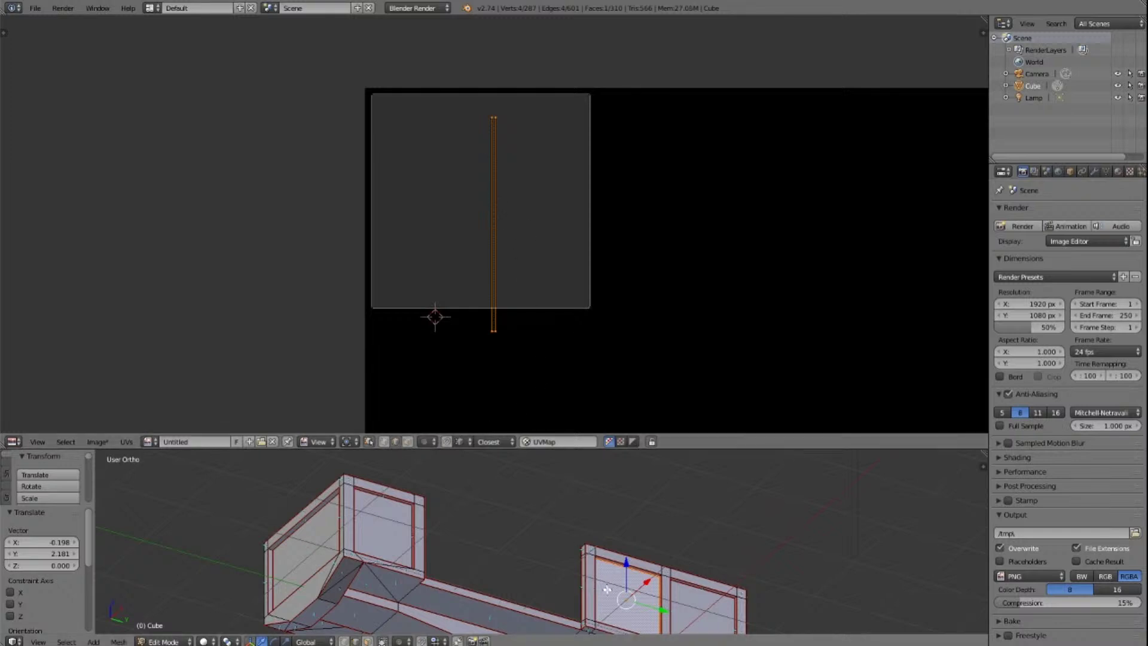
{"action": "left_click", "coordinate": [493, 236]}
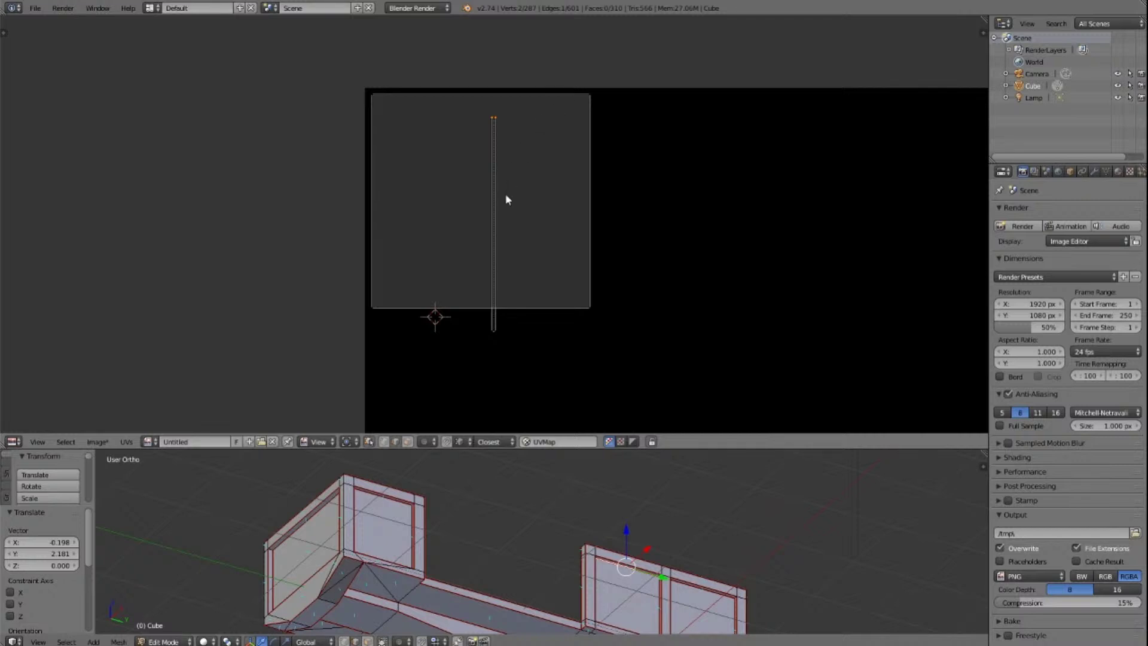
{"action": "right_click", "coordinate": [494, 230]}
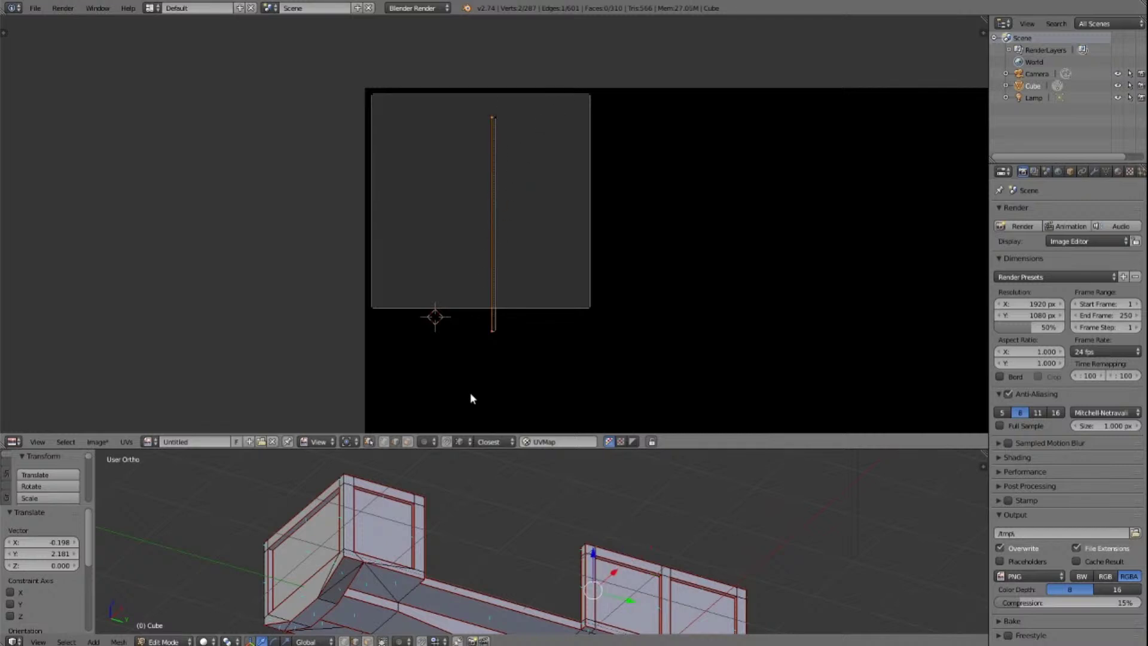
Step: Snap the moved island's upper-left vertex to the square island's upper-left corner in vertex mode with snapping on
{"action": "left_click", "coordinate": [396, 442]}
{"action": "key", "text": "a"}
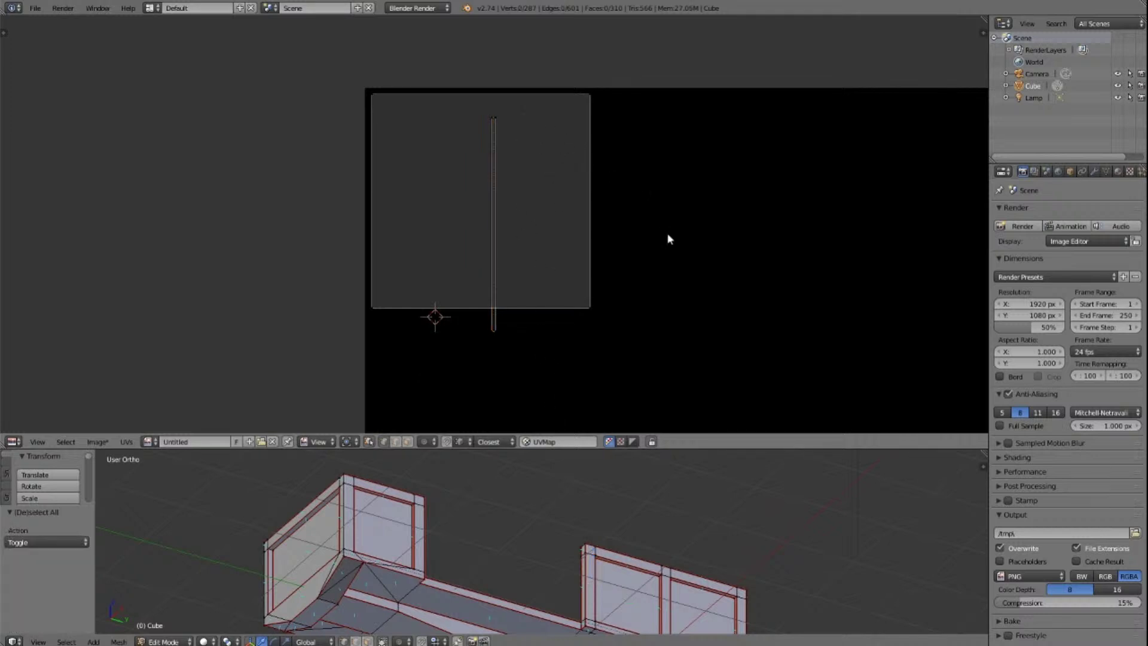
{"action": "right_click", "coordinate": [492, 123]}
{"action": "key", "text": "g"}
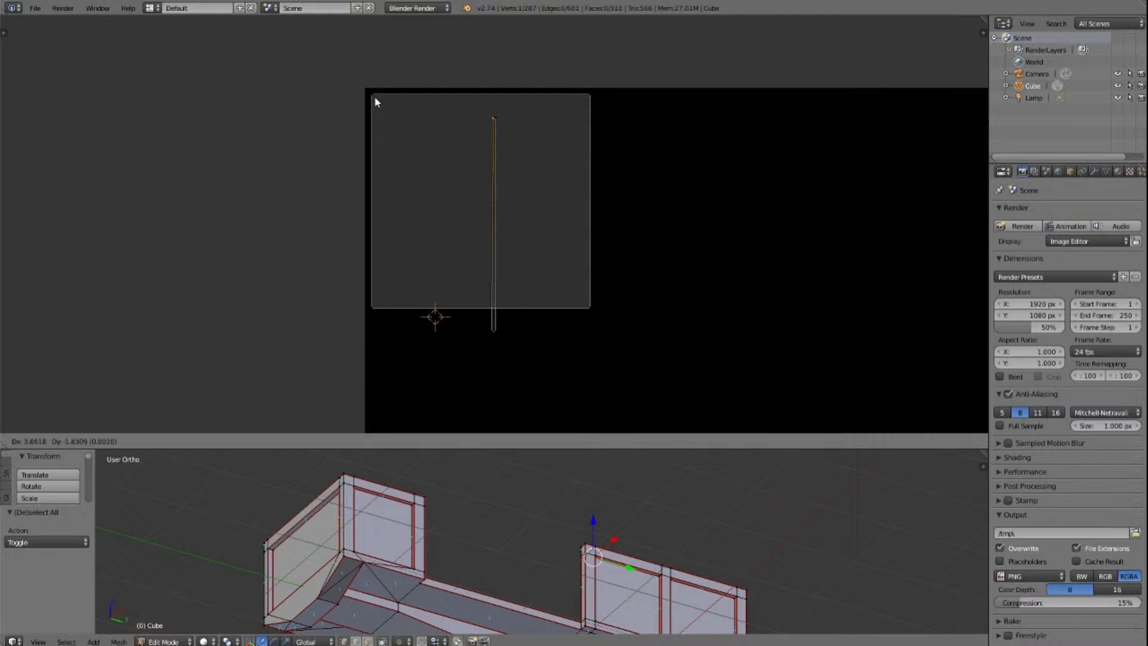
{"action": "left_click", "coordinate": [373, 100]}
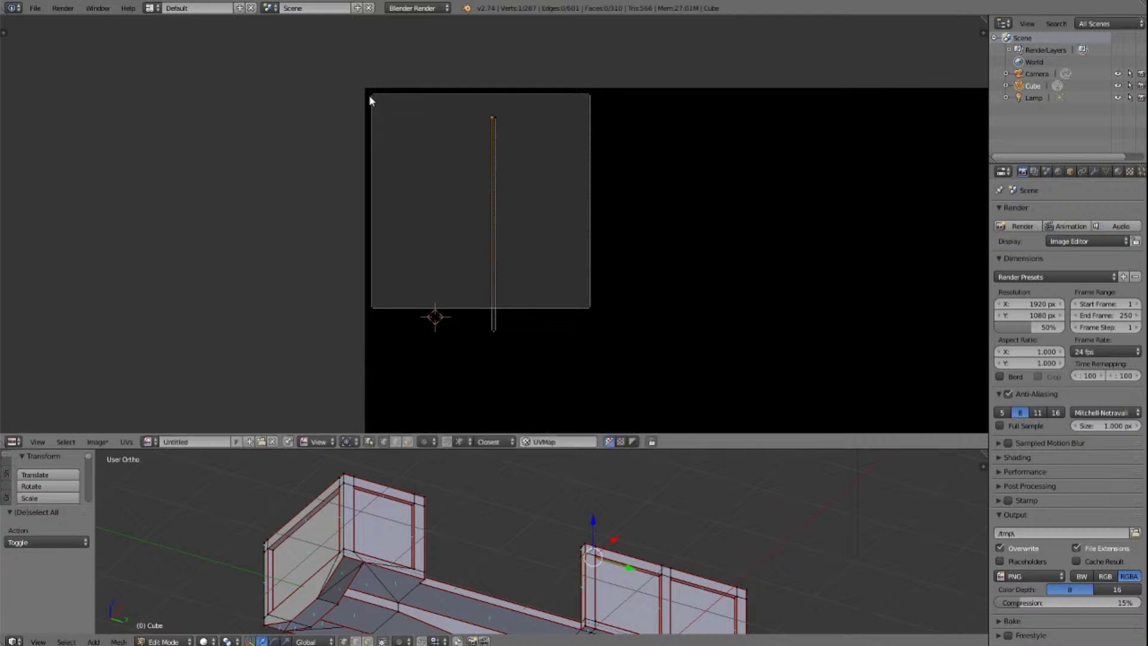
{"action": "left_click", "coordinate": [445, 441]}
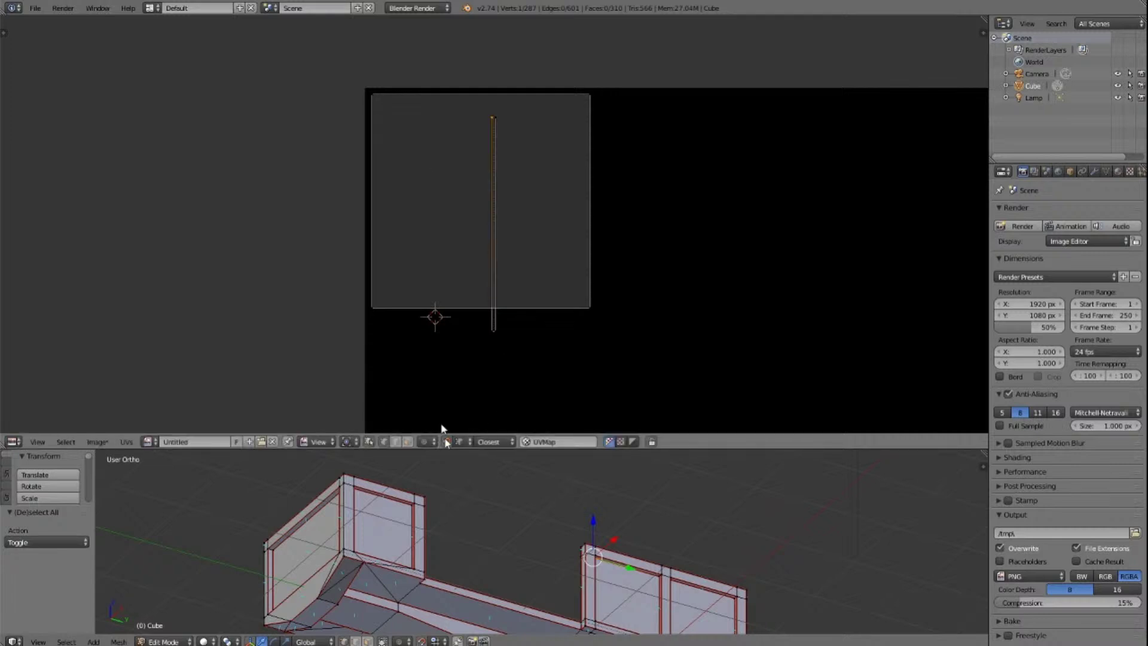
{"action": "key", "text": "g"}
{"action": "left_click", "coordinate": [375, 96]}
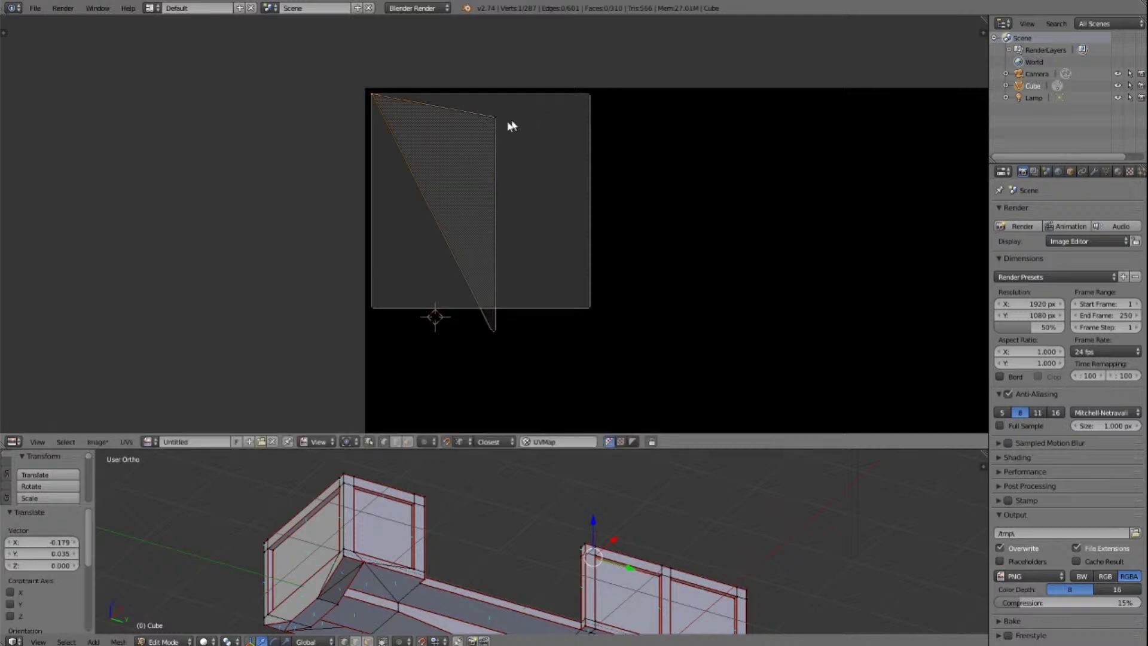
Step: Snap the double-window pane island's upper-right and lower-right vertices to the square island's corresponding corners
{"action": "key", "text": "g"}
{"action": "left_click", "coordinate": [592, 97]}
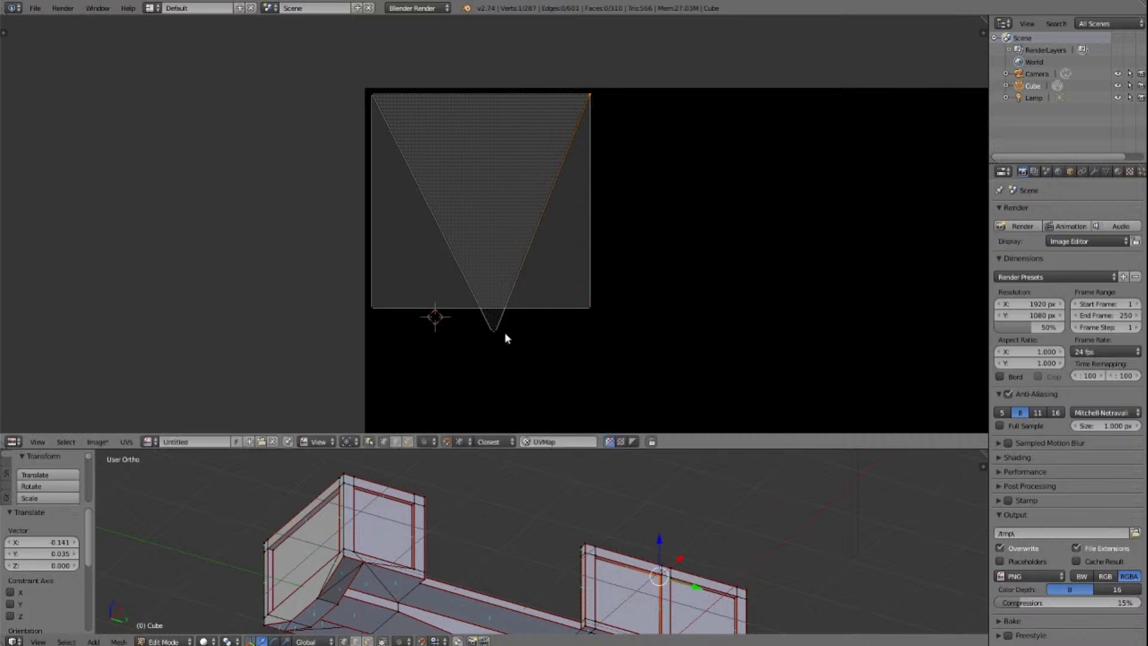
{"action": "key", "text": "g"}
{"action": "left_click", "coordinate": [605, 315]}
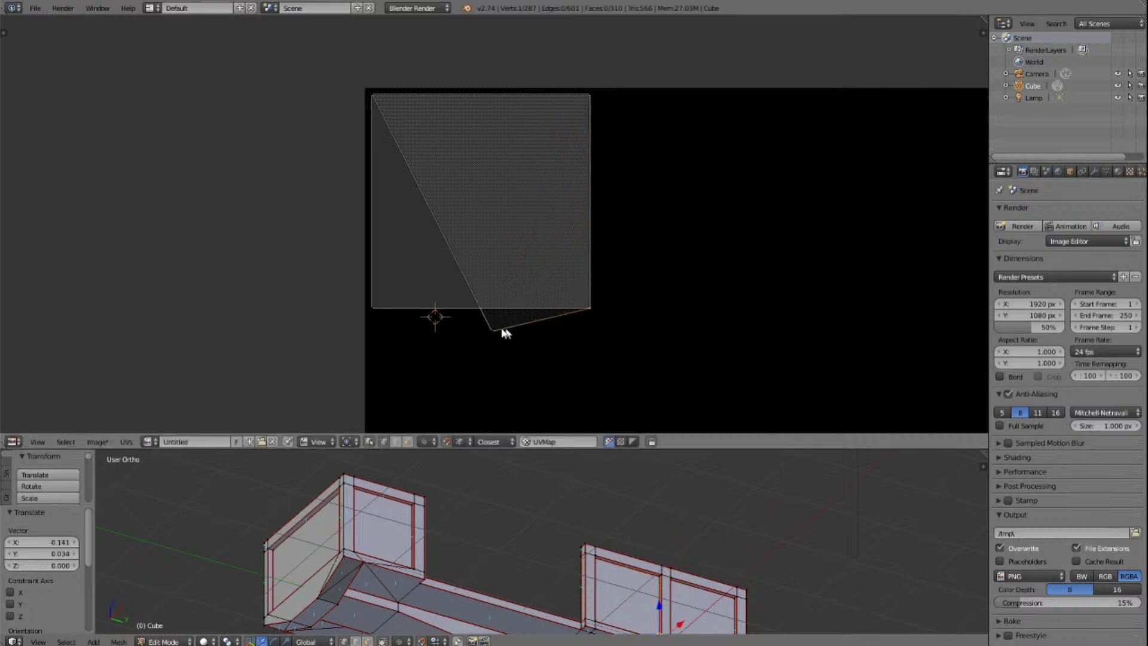
Step: Snap the island's remaining lower-left vertex to the square island's lower-left corner and clear the selection
{"action": "right_click", "coordinate": [492, 329]}
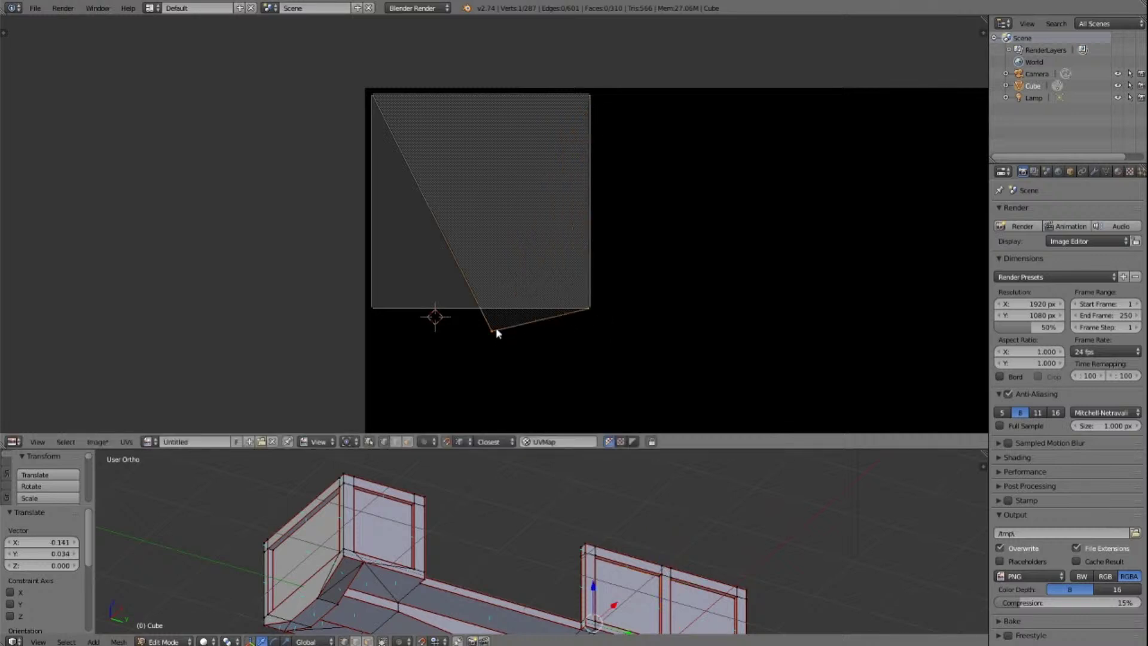
{"action": "key", "text": "g"}
{"action": "left_click", "coordinate": [375, 309]}
{"action": "scroll", "coordinate": [736, 180], "scroll_direction": "down", "scroll_amount": 4}
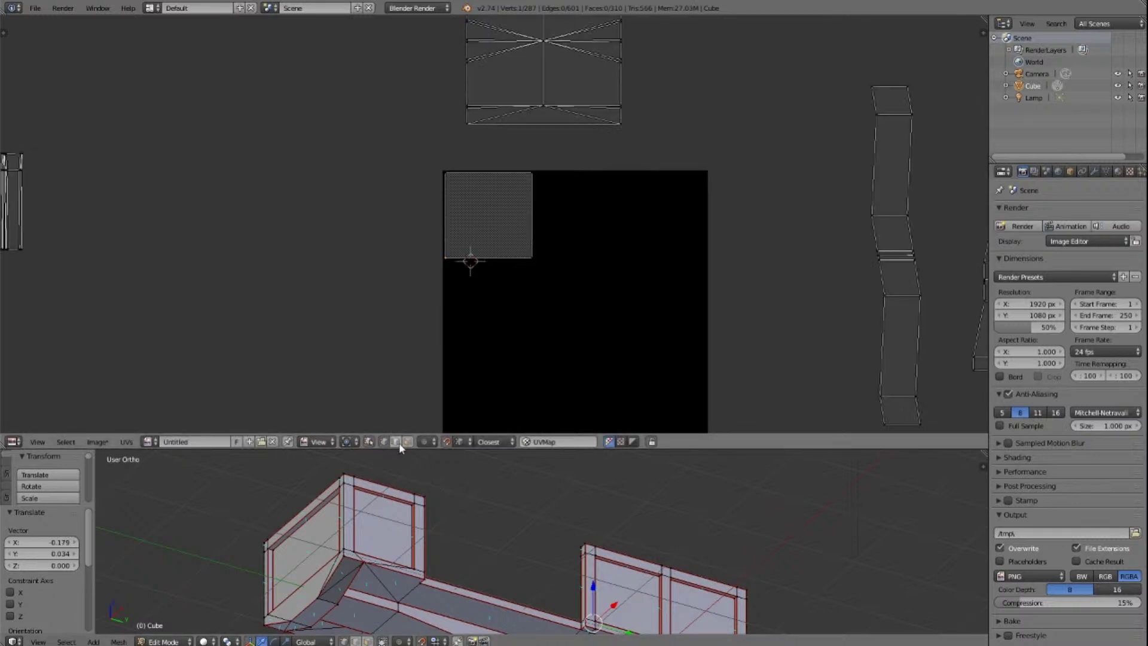
{"action": "key", "text": "a"}
Step: Select the double window's right pane in face mode and, with snapping off, move its UV island onto the square island
{"action": "scroll", "coordinate": [608, 344], "scroll_direction": "down", "scroll_amount": 8}
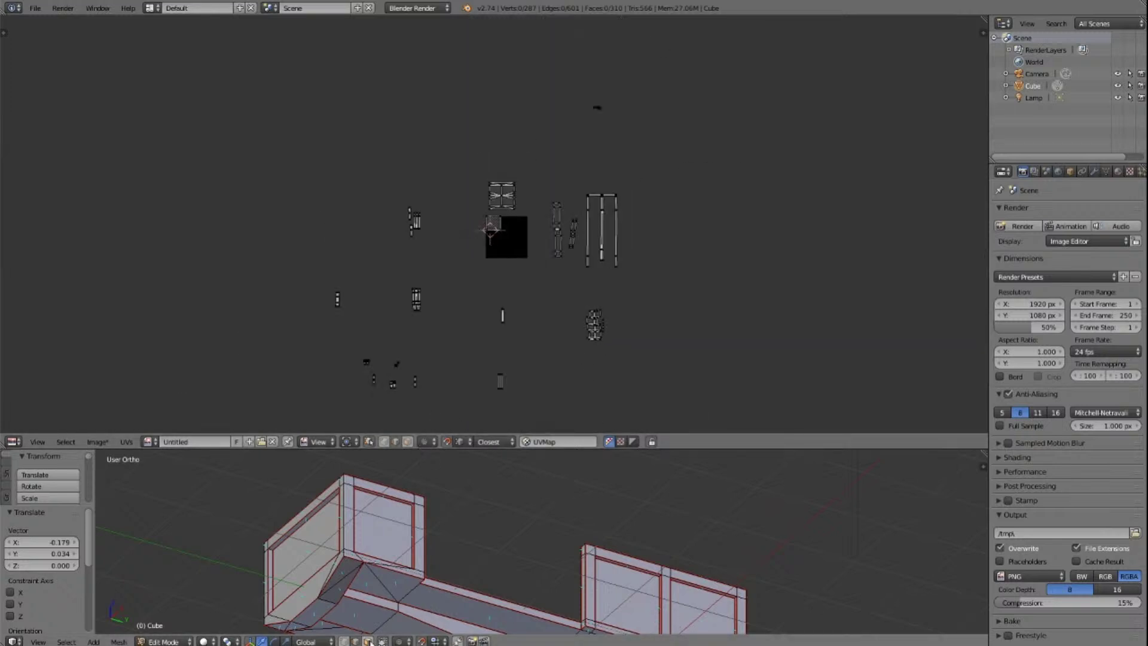
{"action": "right_click", "coordinate": [701, 622]}
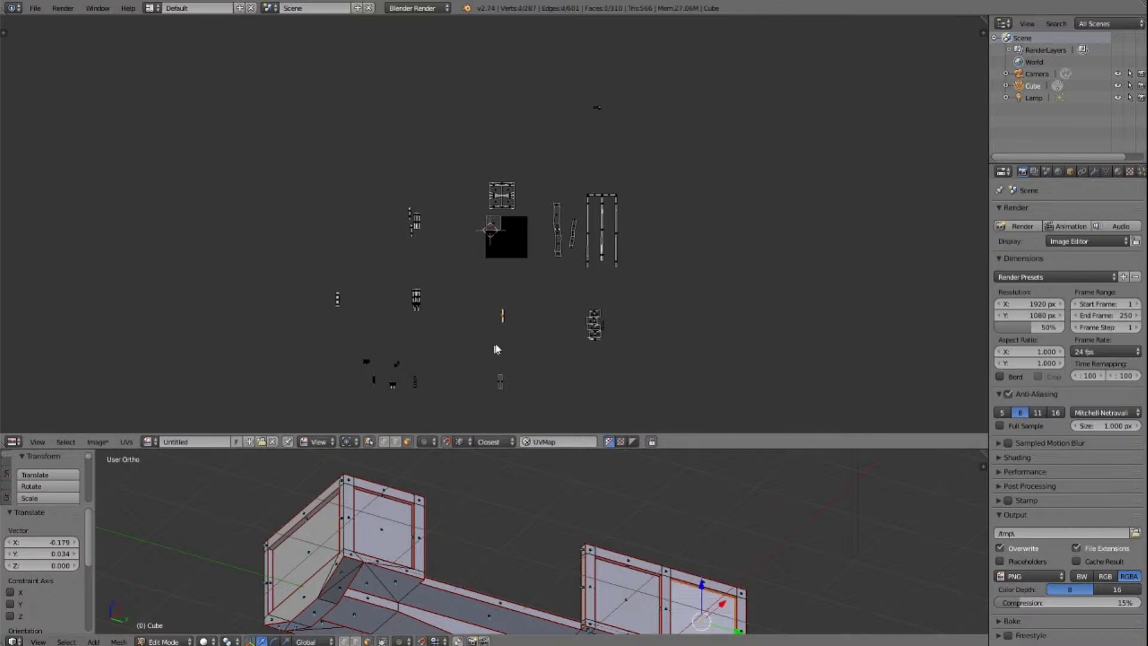
{"action": "scroll", "coordinate": [499, 357], "scroll_direction": "up", "scroll_amount": 3}
{"action": "scroll", "coordinate": [498, 359], "scroll_direction": "down", "scroll_amount": 3}
{"action": "scroll", "coordinate": [500, 360], "scroll_direction": "up", "scroll_amount": 1}
{"action": "key", "text": "KP_Decimal"}
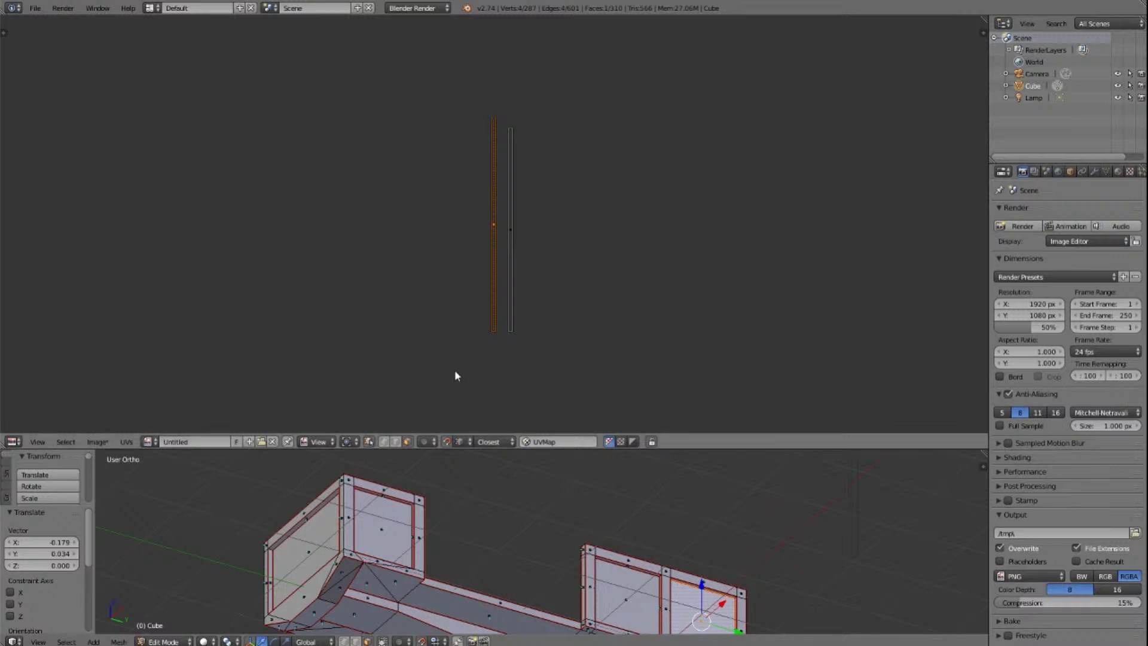
{"action": "key", "text": "g"}
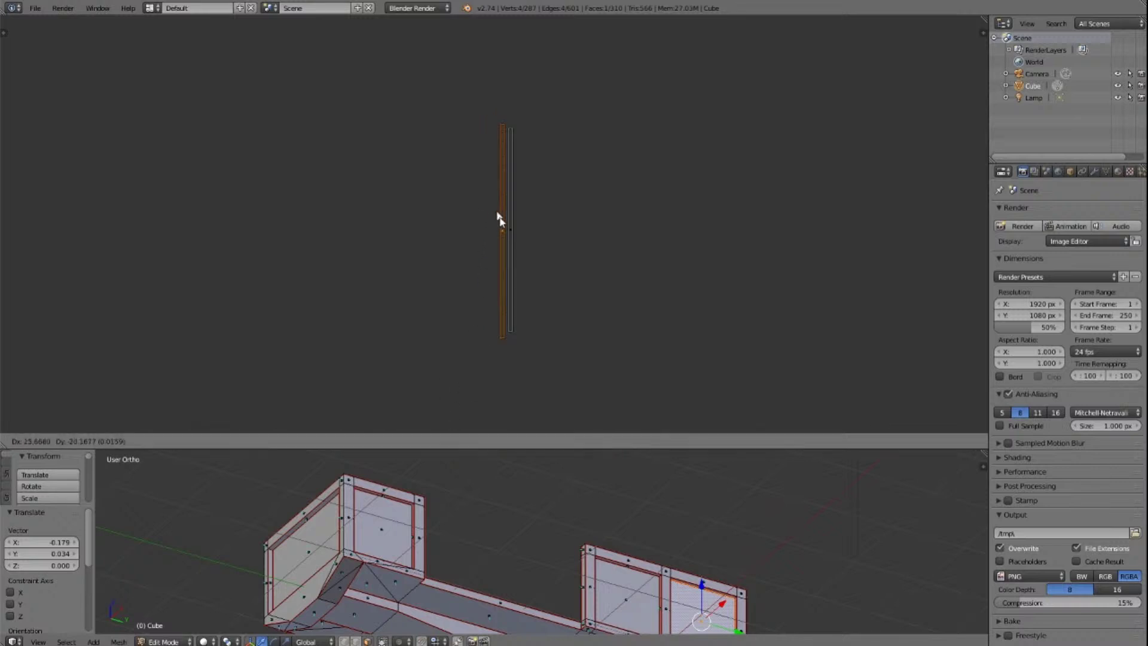
{"action": "left_click", "coordinate": [475, 157]}
{"action": "scroll", "coordinate": [603, 180], "scroll_direction": "down", "scroll_amount": 8}
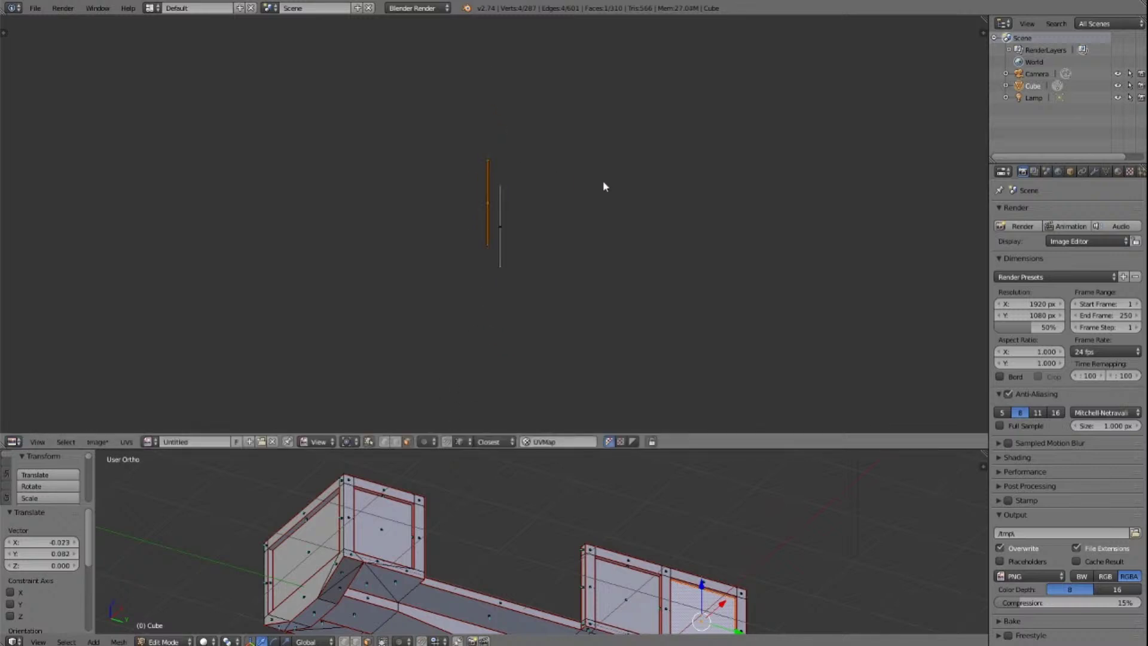
{"action": "key", "text": "g"}
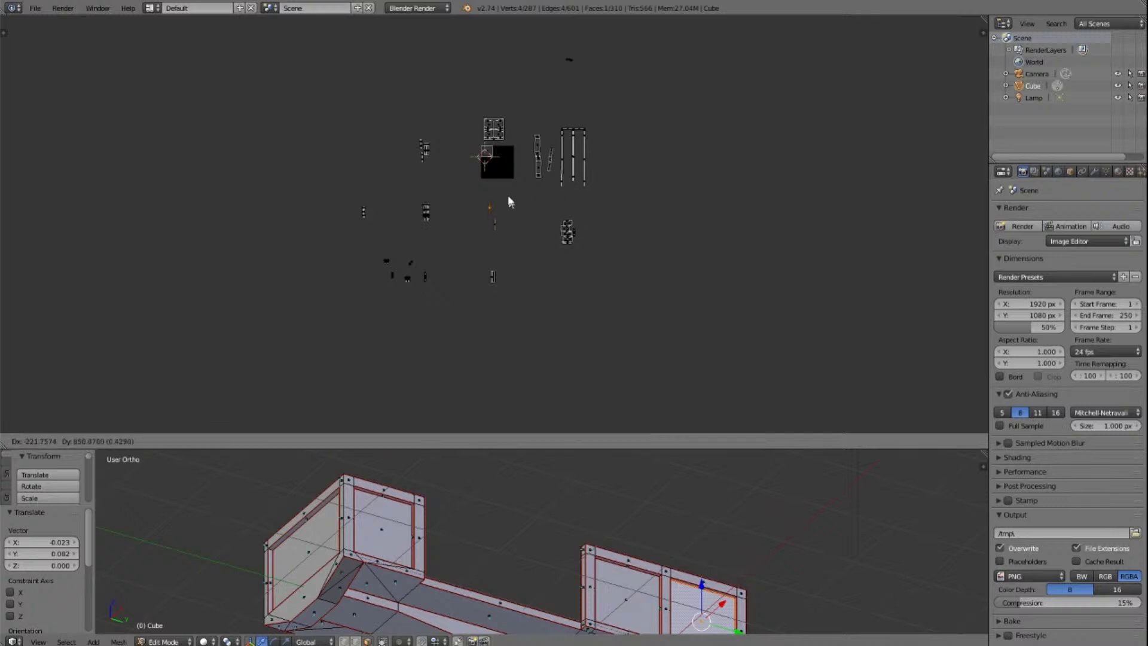
{"action": "left_click", "coordinate": [509, 148]}
{"action": "key", "text": "KP_Decimal"}
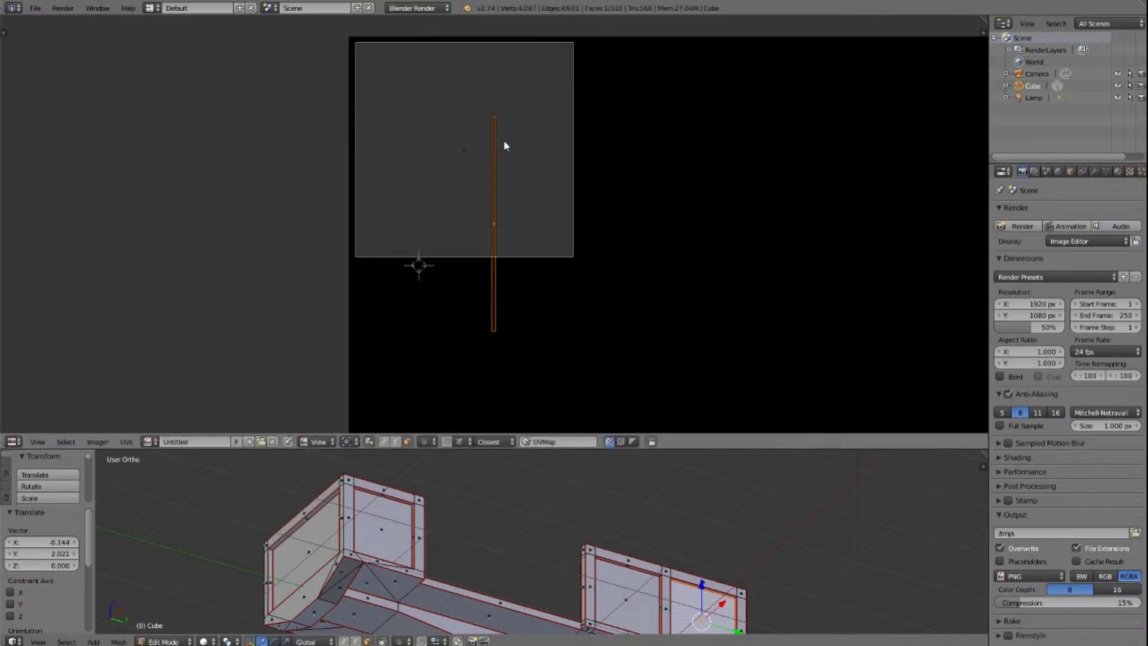
{"action": "scroll", "coordinate": [572, 178], "scroll_direction": "down", "scroll_amount": 3}
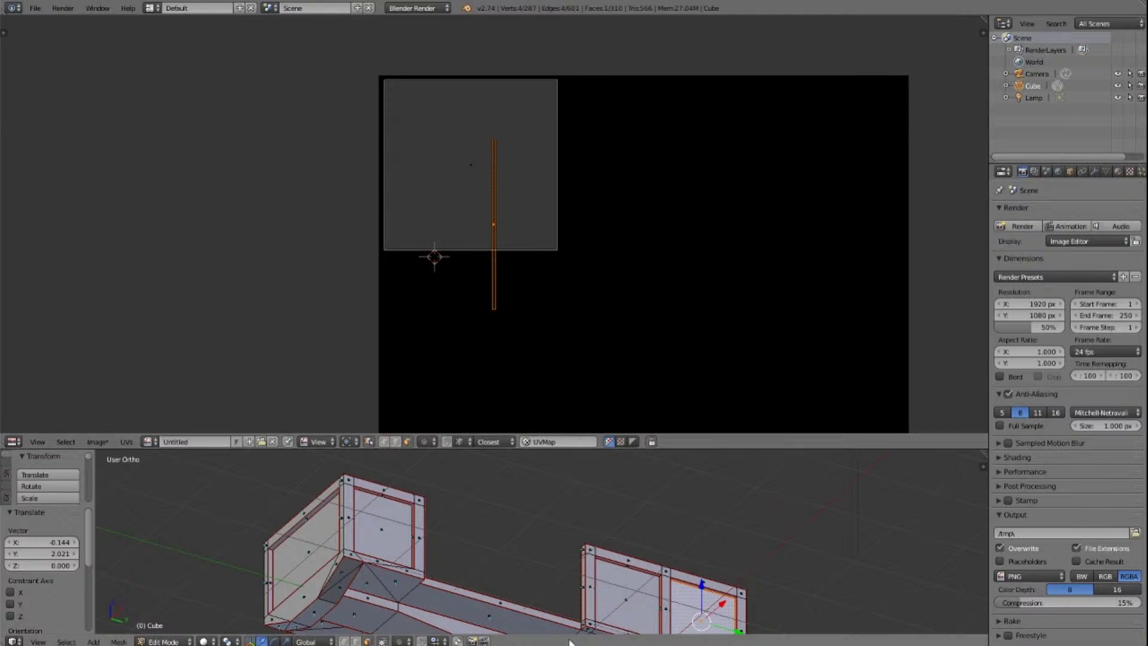
Step: Turn snapping on and select the right pane's top edge in edge mode to determine its UV island's orientation
{"action": "left_click", "coordinate": [446, 441]}
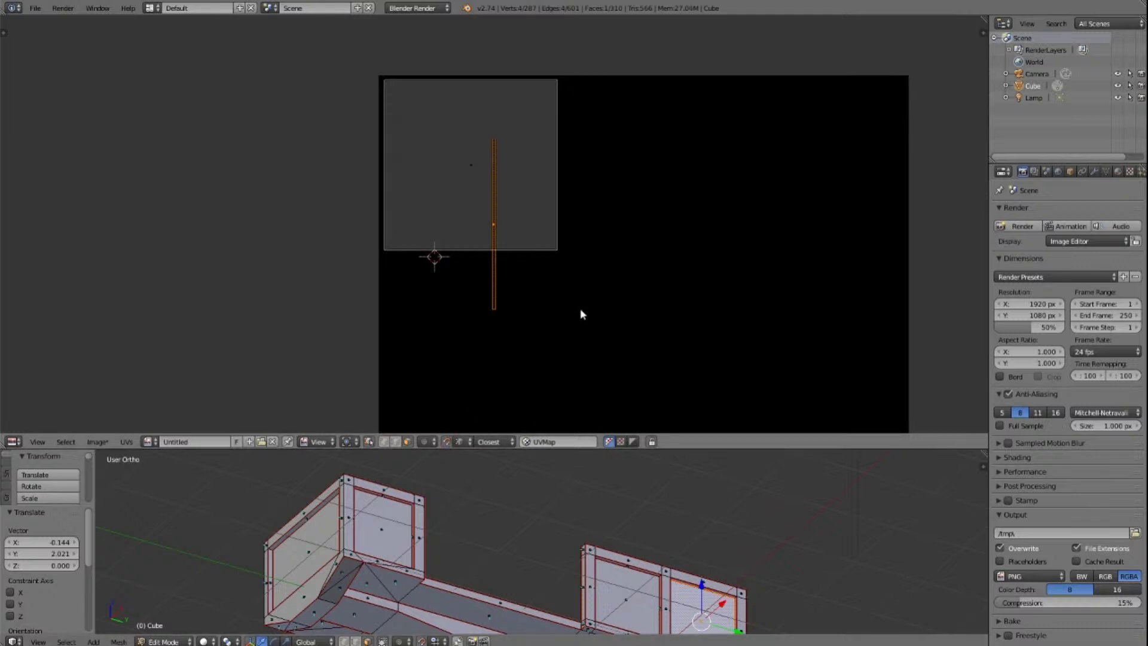
{"action": "key", "text": "a"}
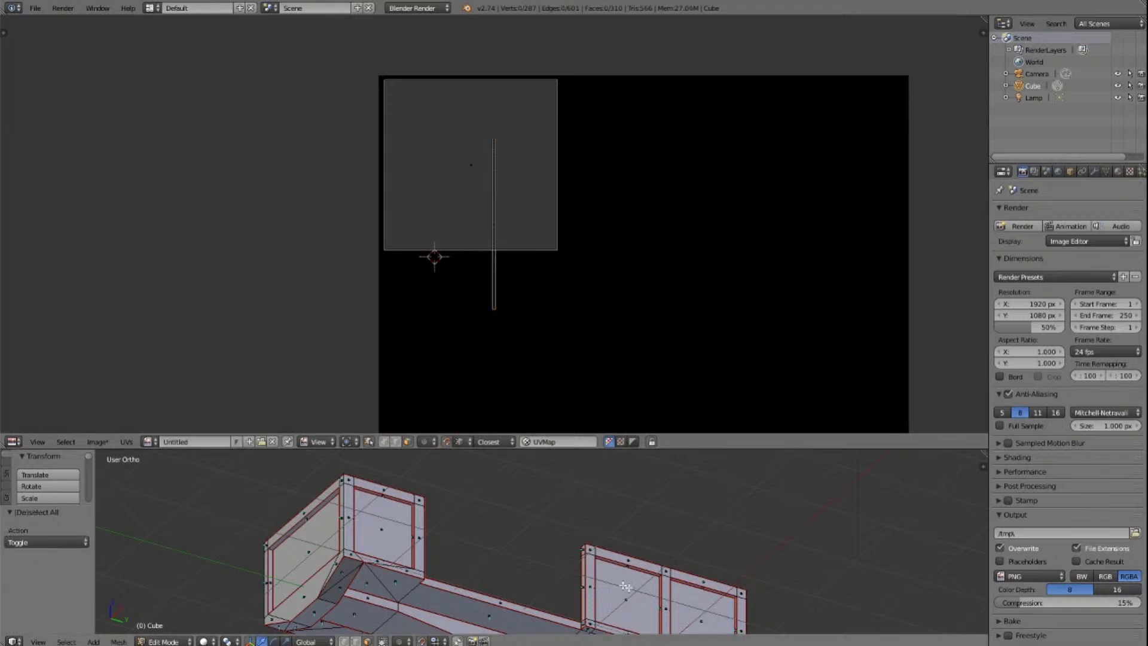
{"action": "left_click", "coordinate": [345, 641]}
{"action": "right_click", "coordinate": [715, 598]}
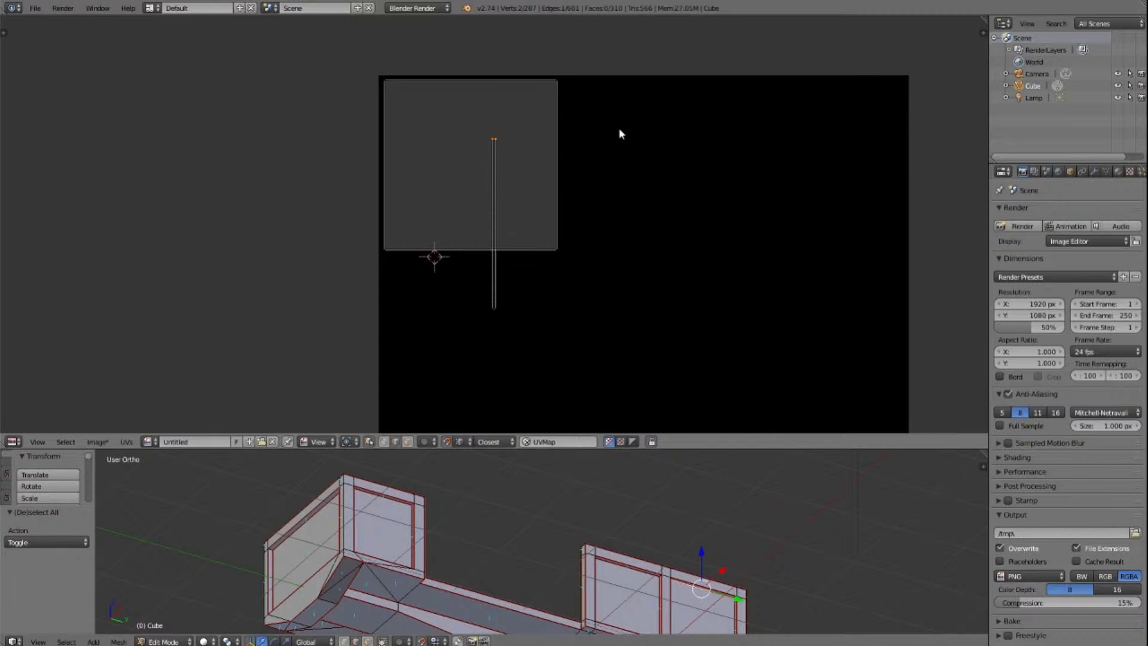
{"action": "key", "text": "a"}
Step: Snap the right pane island's two upper vertices to the square island's upper-left and upper-right corners in vertex mode
{"action": "left_click", "coordinate": [384, 443]}
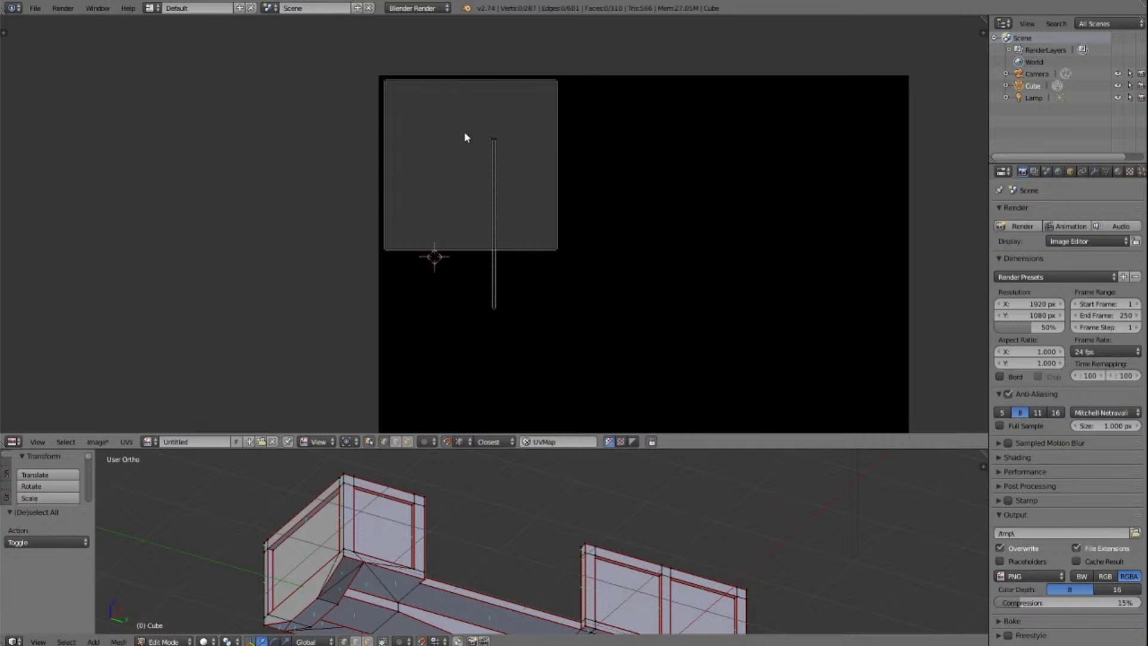
{"action": "left_click", "coordinate": [493, 141]}
{"action": "key", "text": "g"}
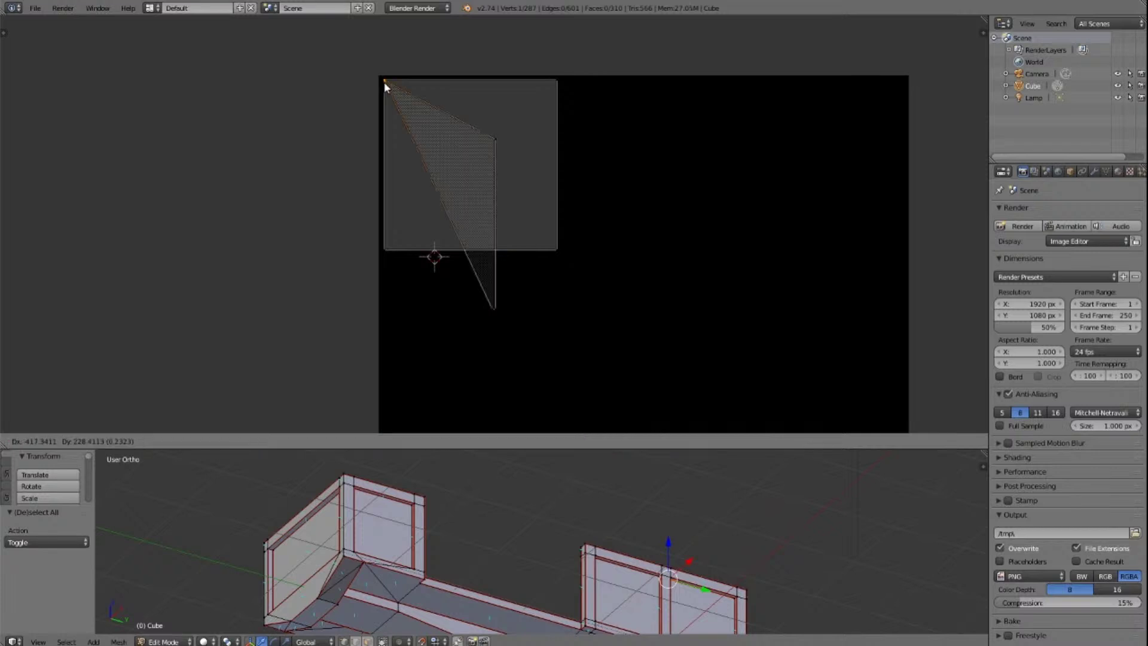
{"action": "left_click", "coordinate": [548, 93]}
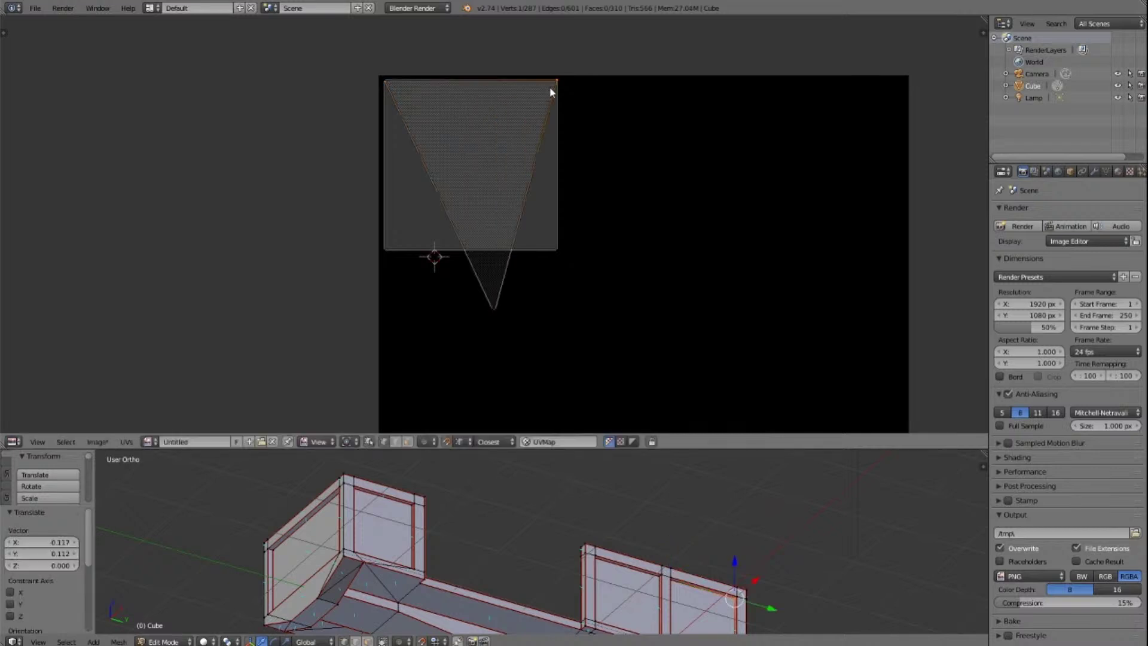
Step: Snap the right pane island's two lower vertices to the square island's lower-right and lower-left corners
{"action": "right_click", "coordinate": [501, 314]}
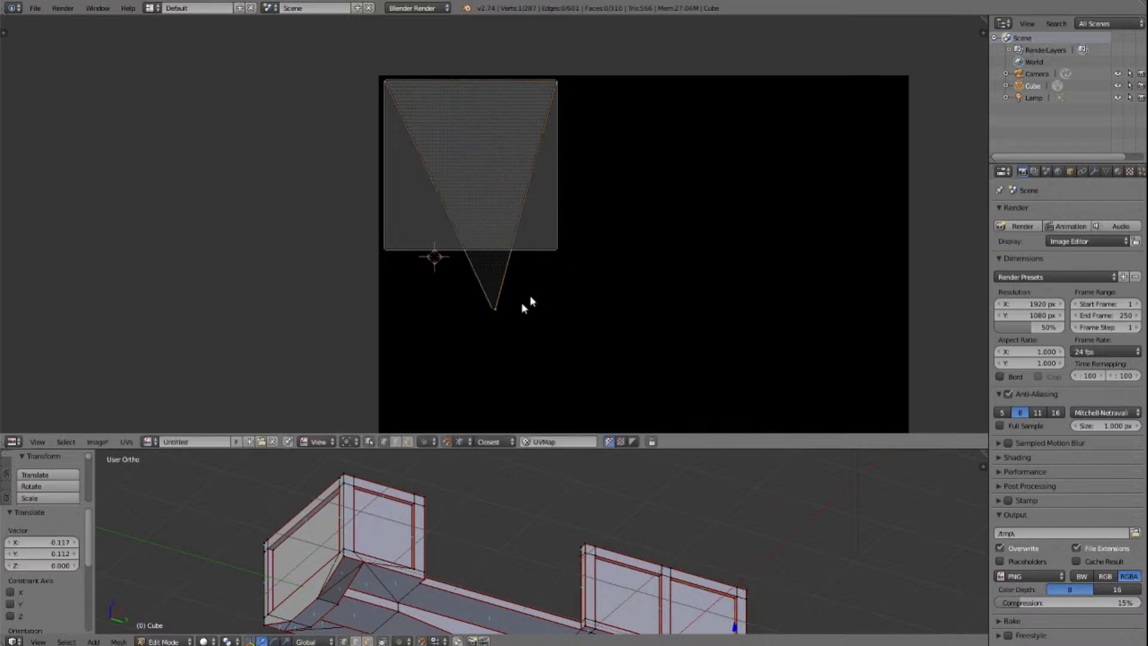
{"action": "key", "text": "g"}
{"action": "left_click", "coordinate": [564, 256]}
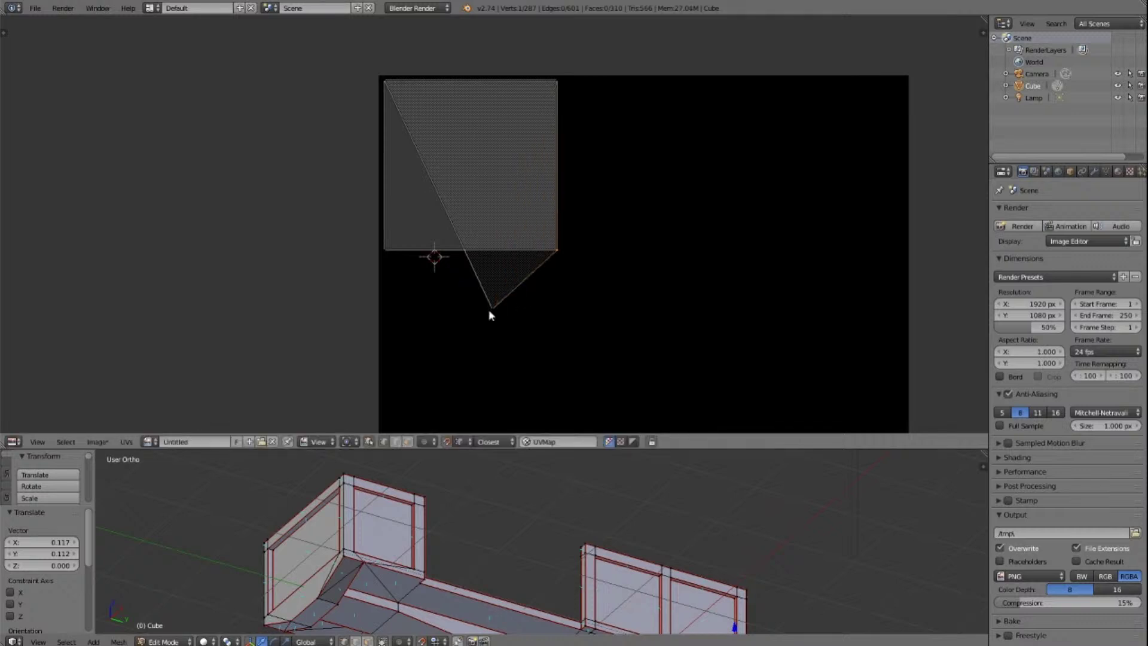
{"action": "key", "text": "g"}
{"action": "left_click", "coordinate": [389, 253]}
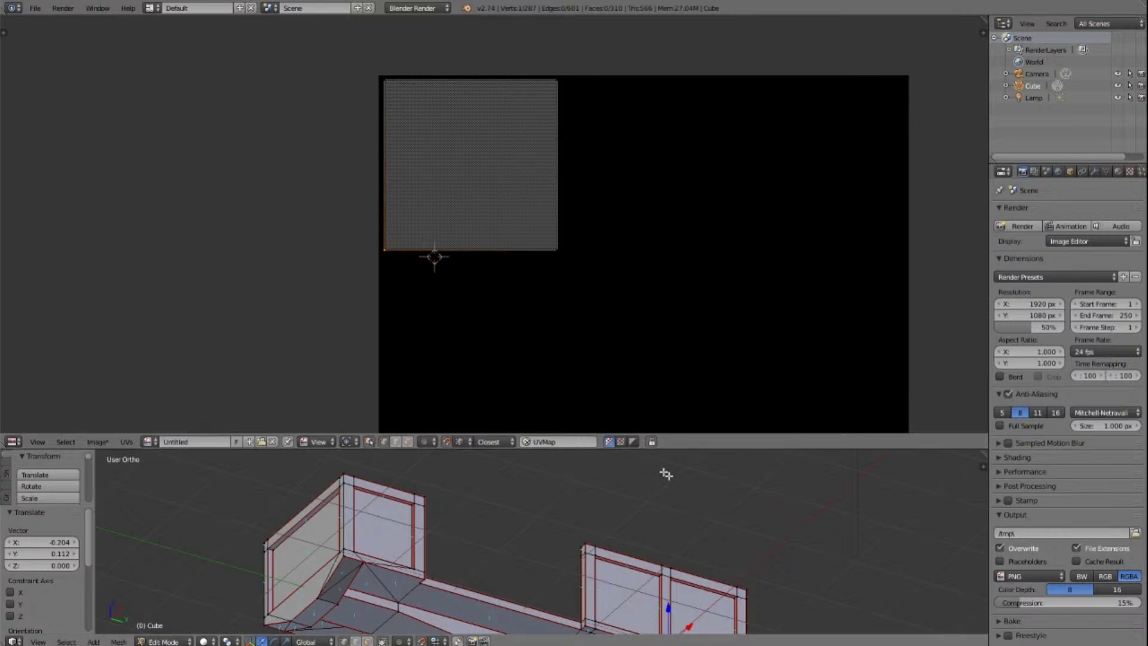
Step: Select the single window pane at the model's far end in face mode and move its UV island into the image area
{"action": "key", "text": "a"}
{"action": "scroll", "coordinate": [720, 510], "scroll_direction": "down", "scroll_amount": 4}
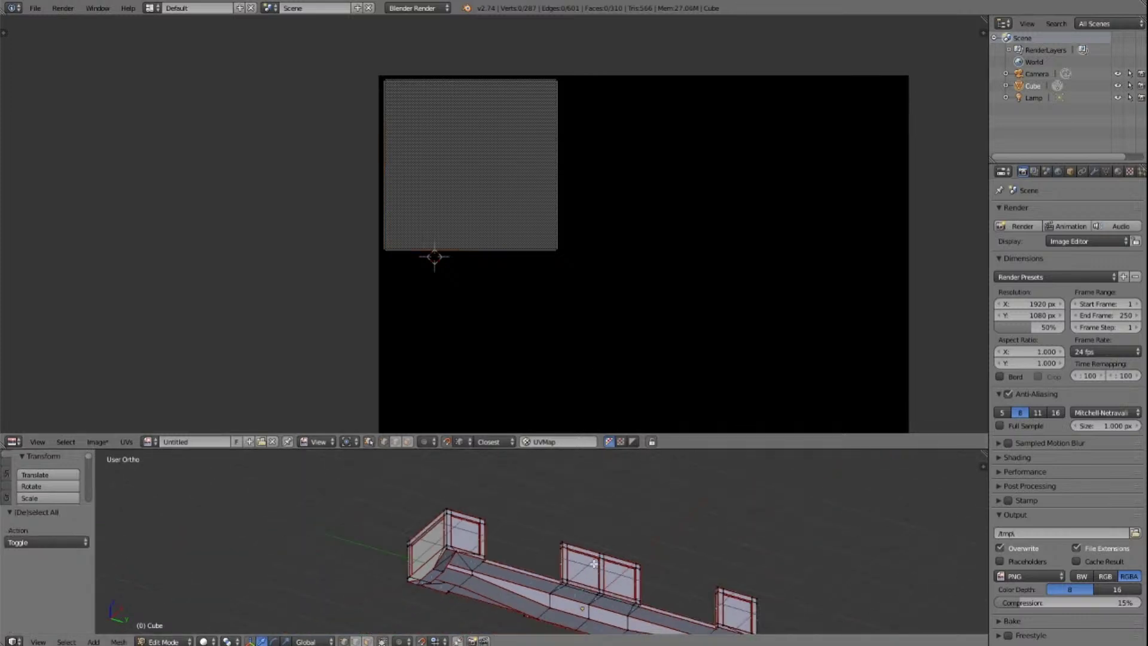
{"action": "left_click", "coordinate": [368, 641]}
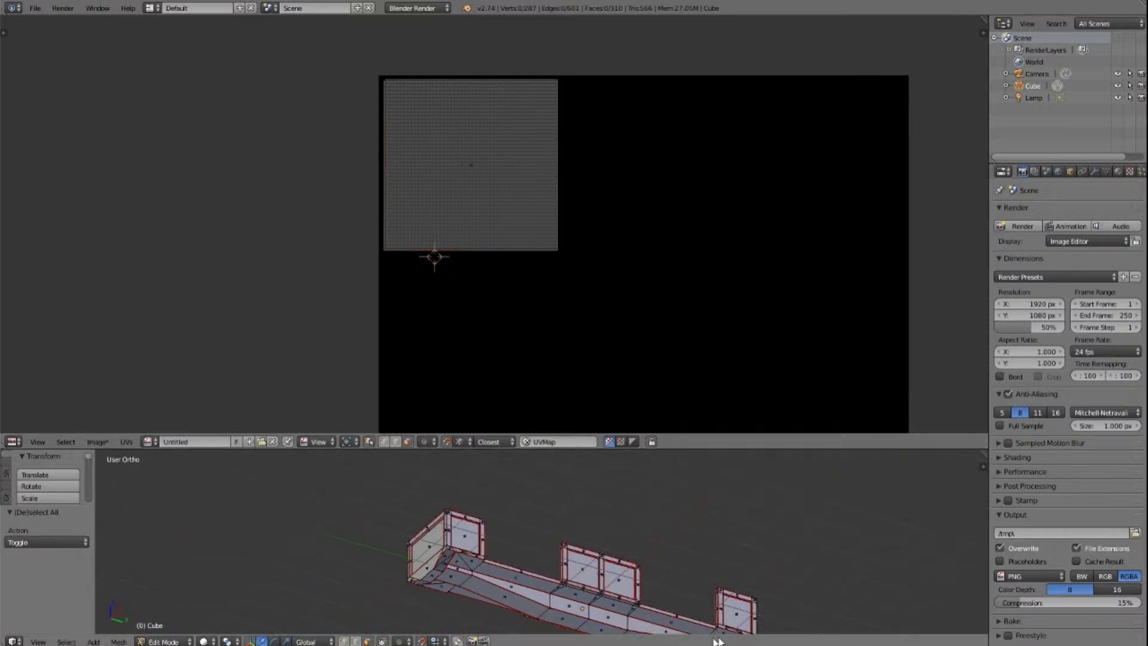
{"action": "right_click", "coordinate": [737, 612]}
{"action": "scroll", "coordinate": [616, 494], "scroll_direction": "down", "scroll_amount": 5}
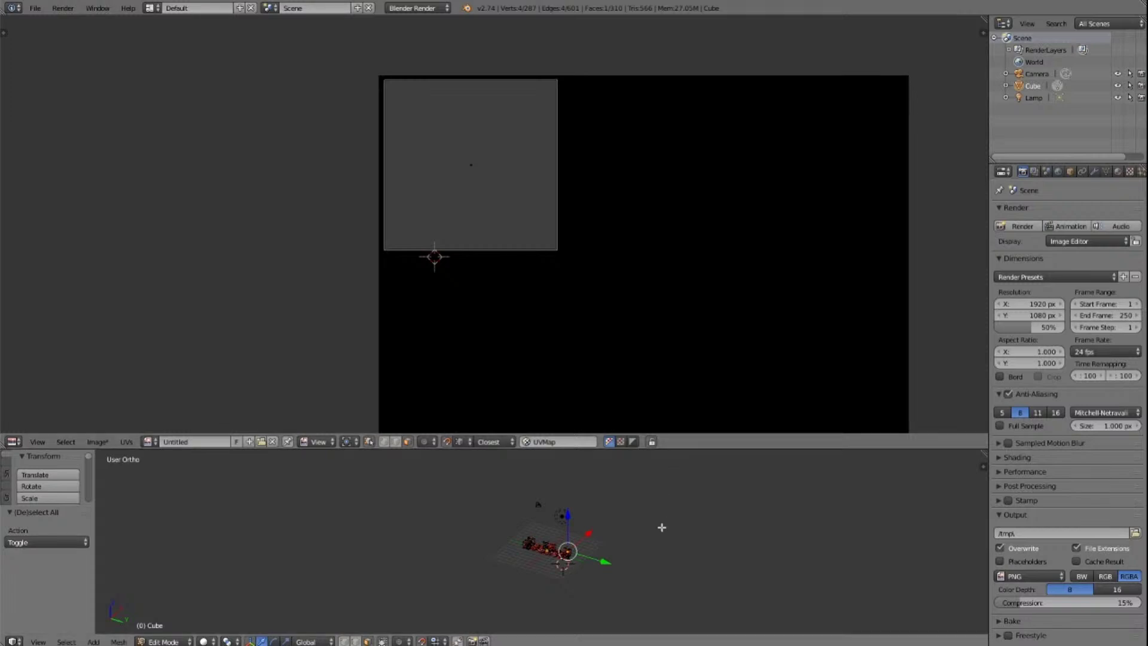
{"action": "scroll", "coordinate": [662, 527], "scroll_direction": "up", "scroll_amount": 7}
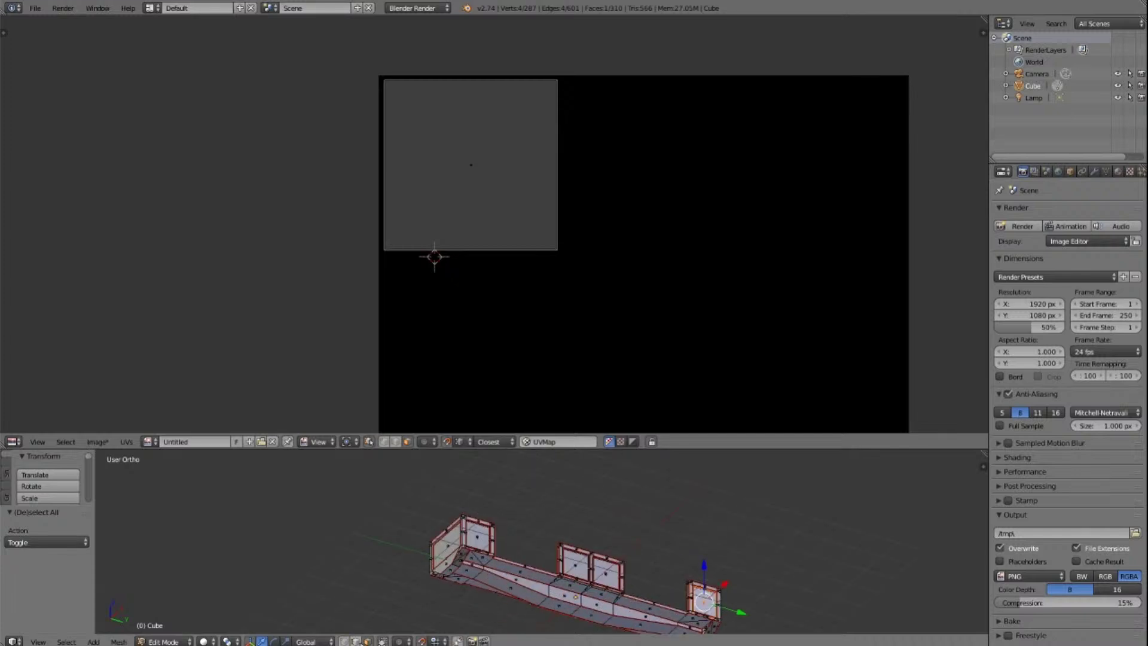
{"action": "scroll", "coordinate": [673, 425], "scroll_direction": "down", "scroll_amount": 8}
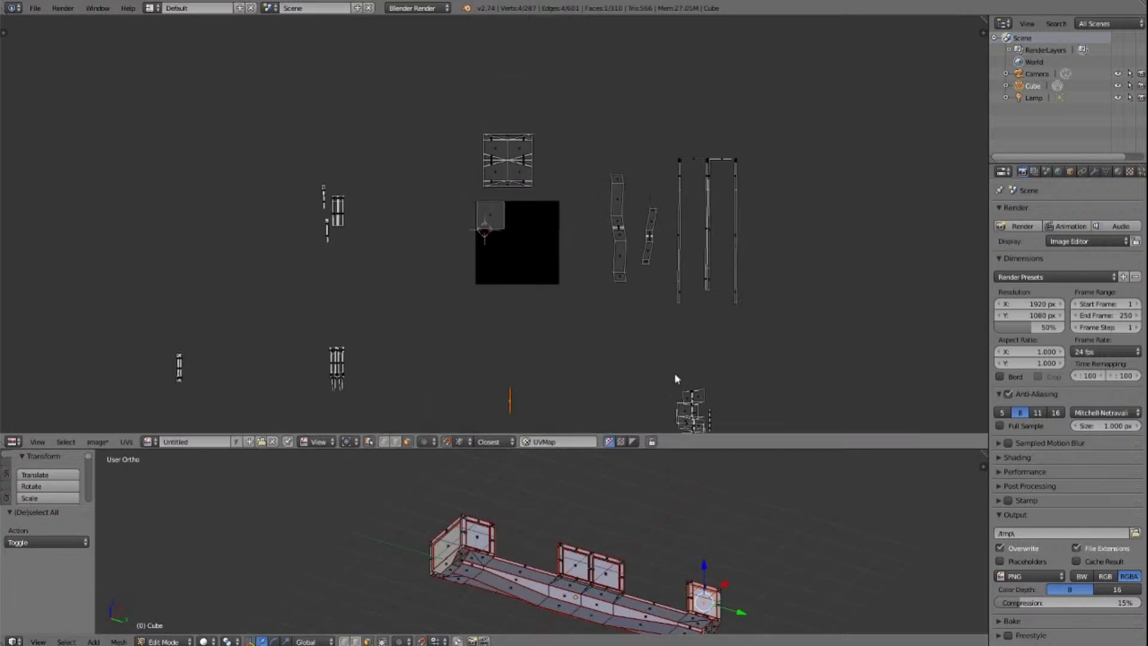
{"action": "key", "text": "g"}
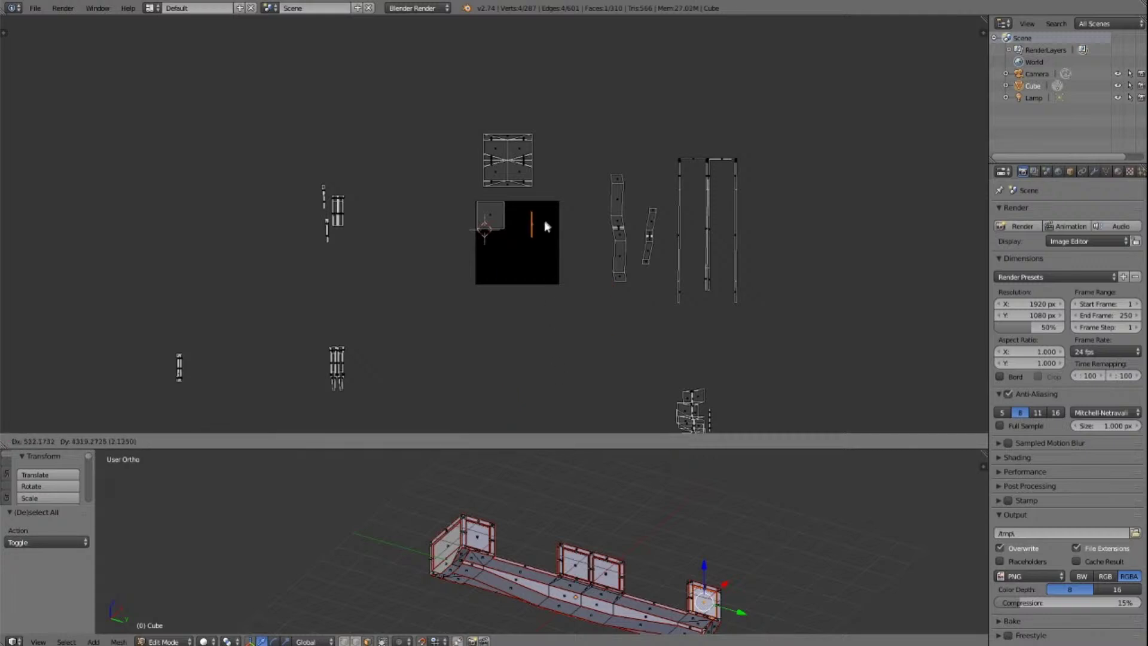
{"action": "left_click", "coordinate": [542, 233]}
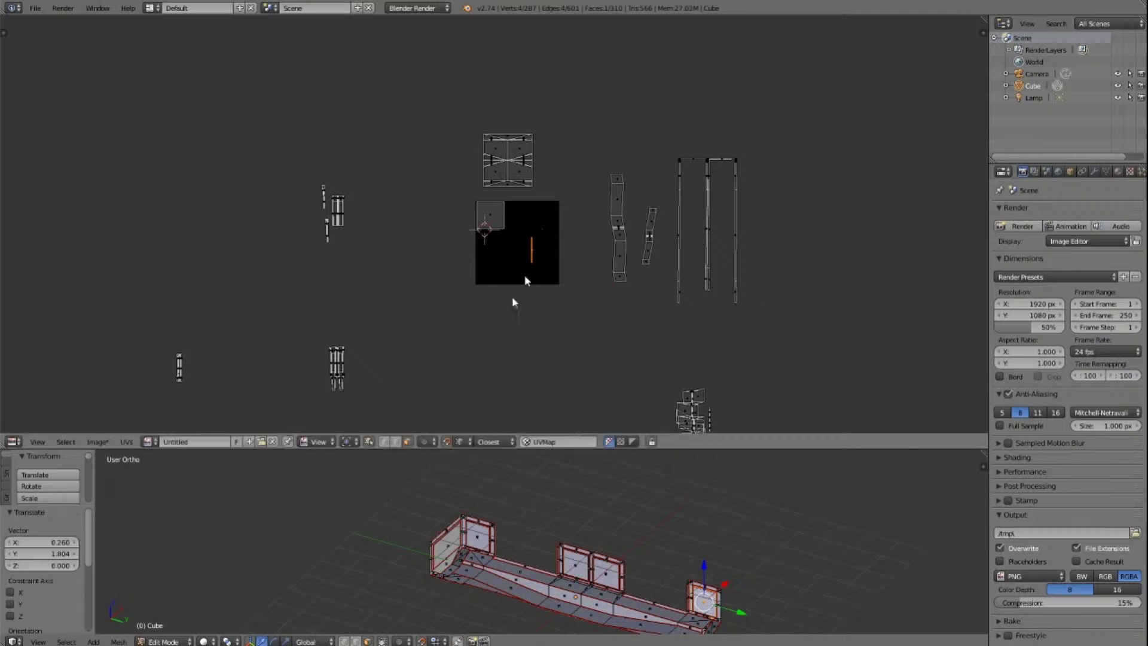
Step: Turn snapping off and move the single pane's UV island onto the square island in the image's upper-left corner
{"action": "key", "text": "g"}
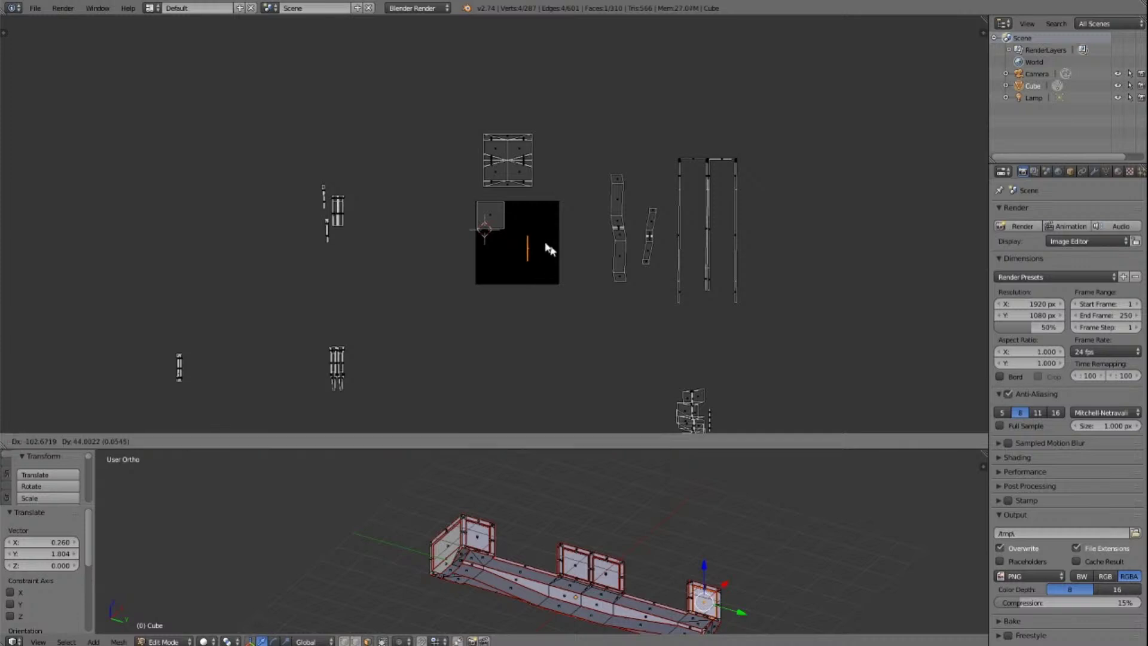
{"action": "left_click", "coordinate": [515, 218]}
{"action": "scroll", "coordinate": [559, 254], "scroll_direction": "up", "scroll_amount": 8}
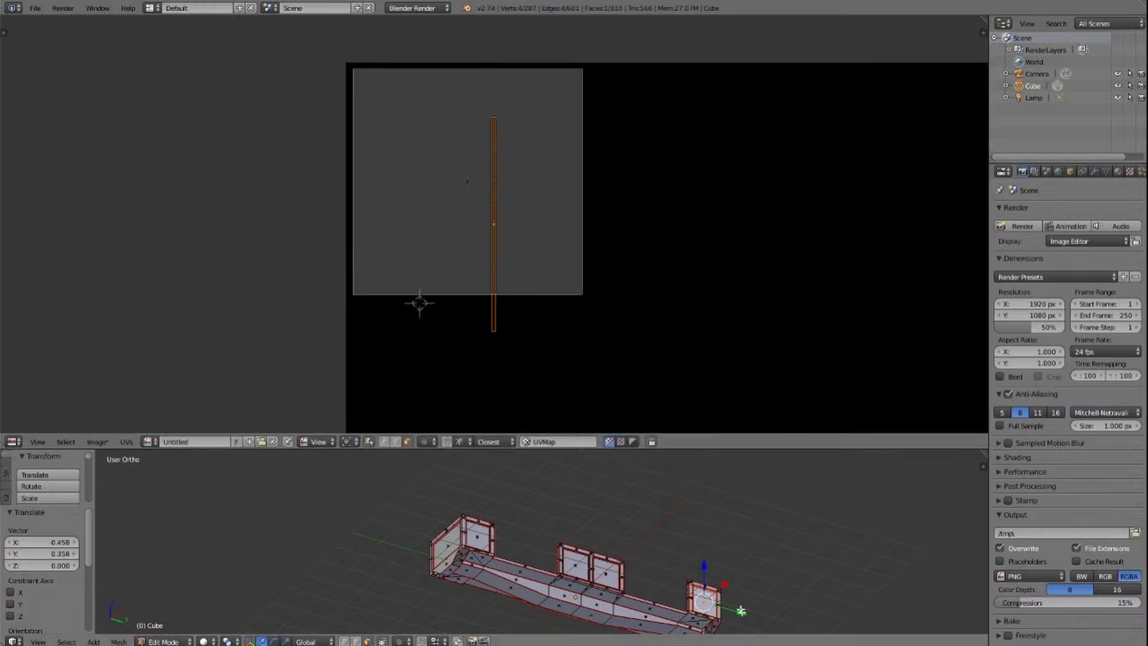
Step: Select the single pane's top edge in edge mode to determine its UV island's orientation, and clear the selection
{"action": "scroll", "coordinate": [739, 605], "scroll_direction": "up", "scroll_amount": 4}
{"action": "scroll", "coordinate": [739, 605], "scroll_direction": "down", "scroll_amount": 1}
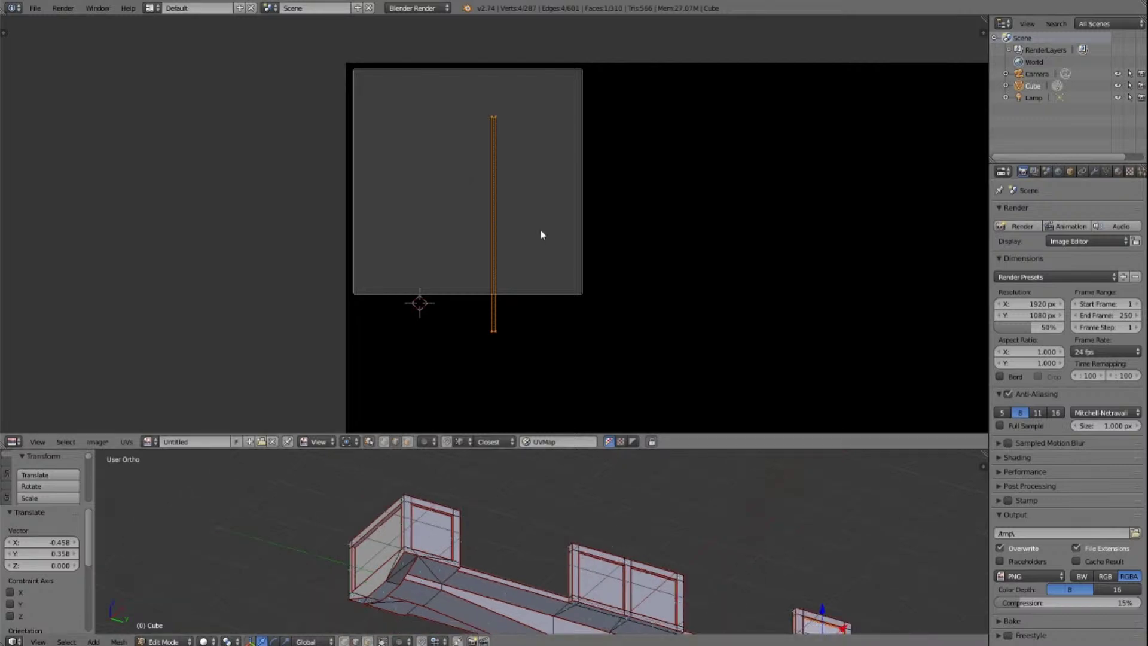
{"action": "key", "text": "g"}
{"action": "right_click", "coordinate": [518, 211]}
{"action": "key", "text": "a"}
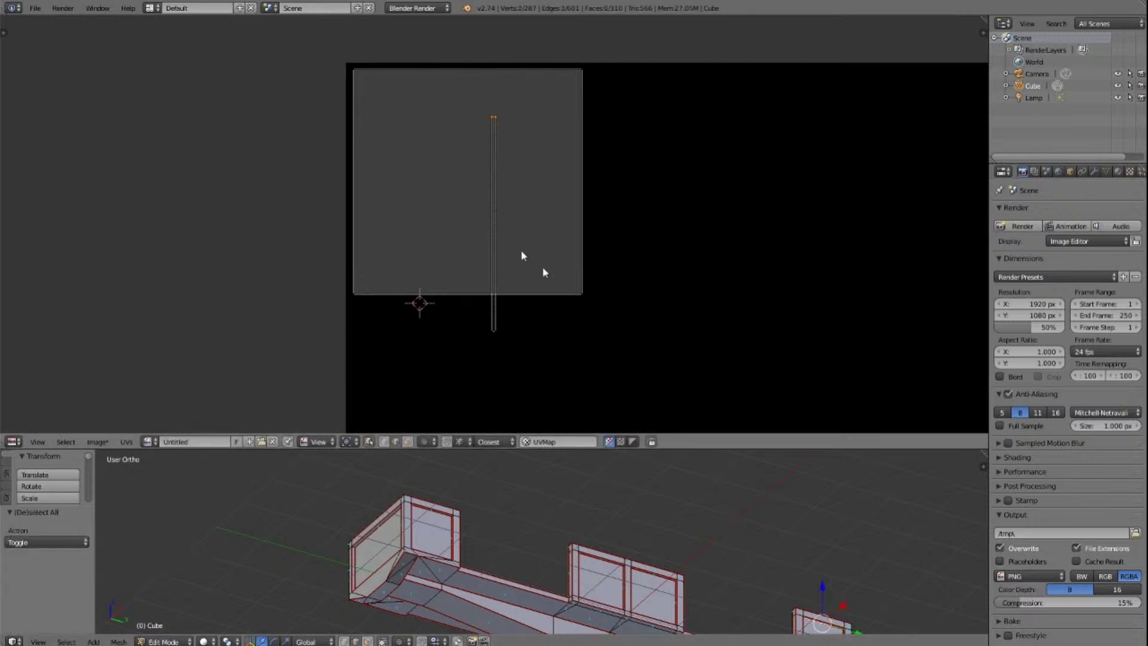
{"action": "right_click", "coordinate": [492, 116]}
{"action": "key", "text": "a"}
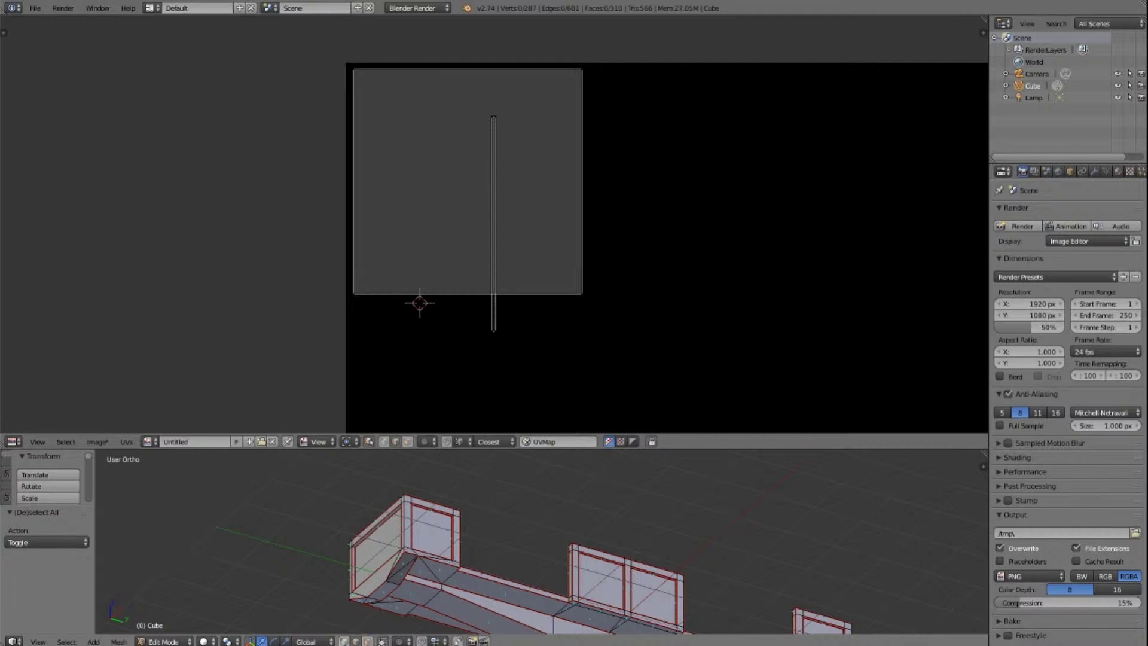
Step: Turn snapping on and snap the single pane island's two upper vertices to the square island's upper-left and upper-right corners
{"action": "right_click", "coordinate": [483, 122]}
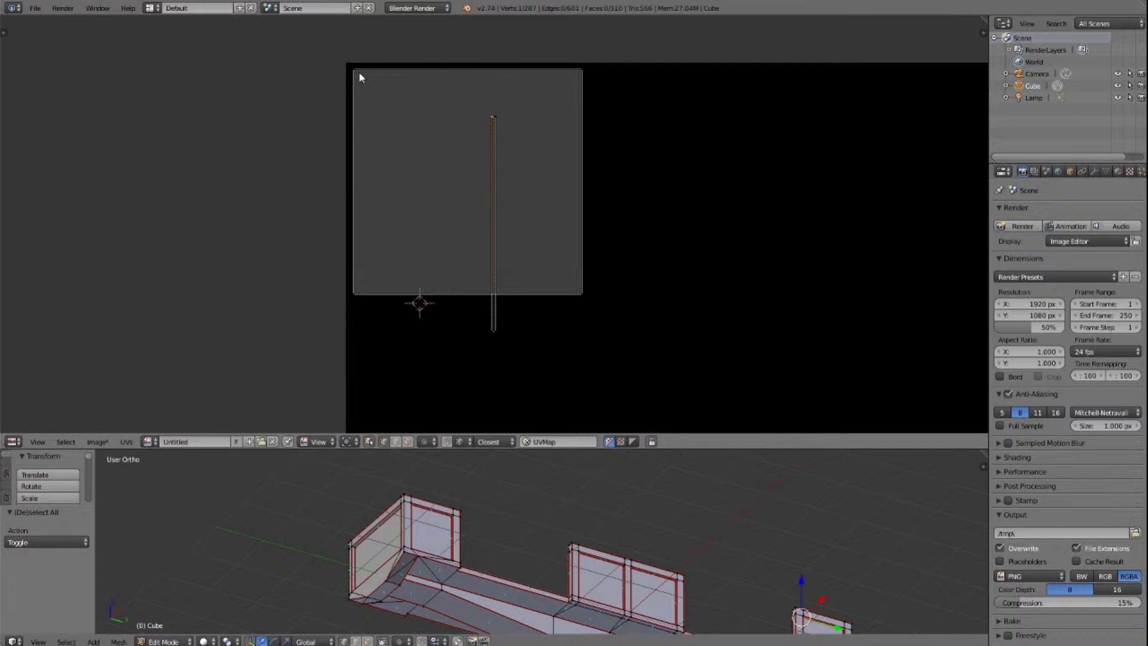
{"action": "key", "text": "g"}
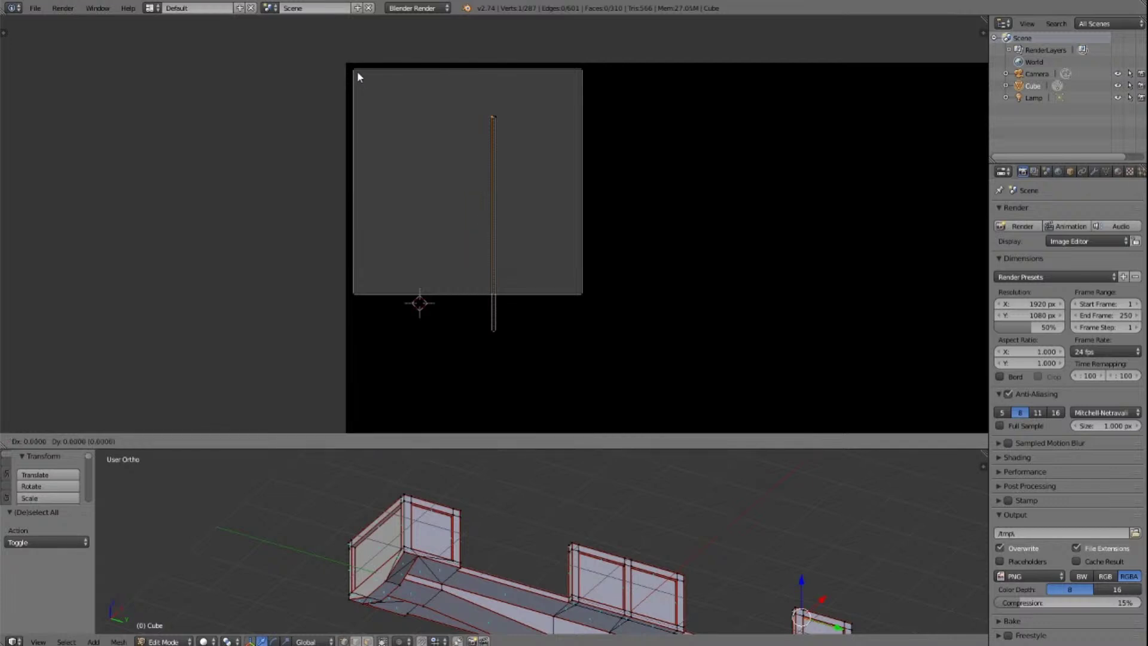
{"action": "left_click", "coordinate": [357, 77]}
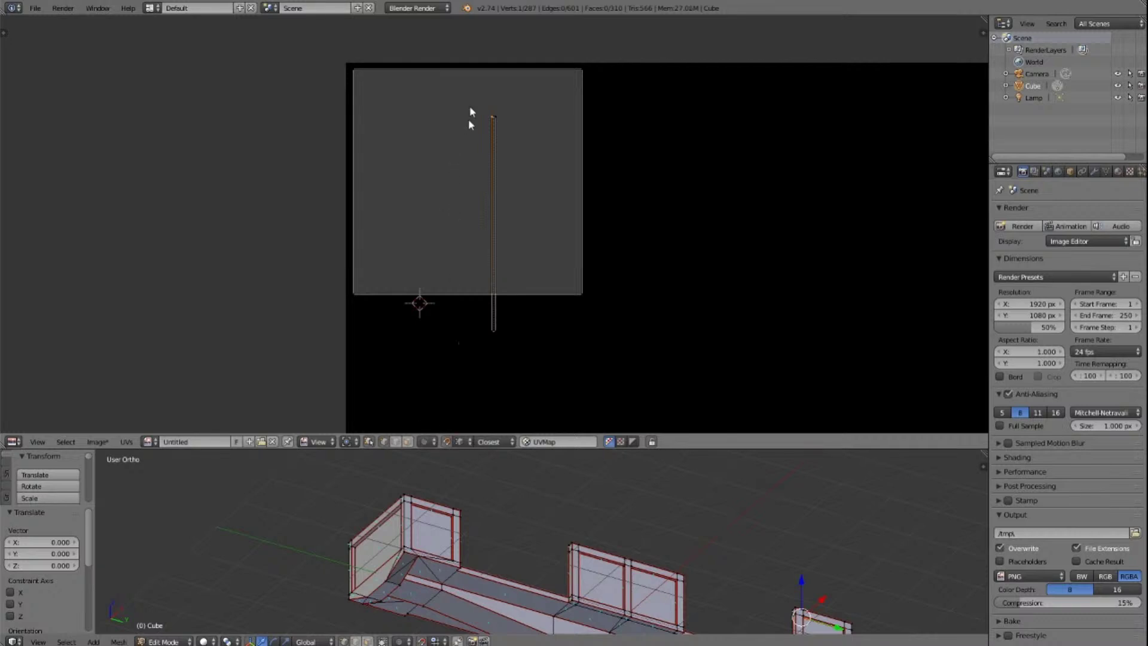
{"action": "key", "text": "g"}
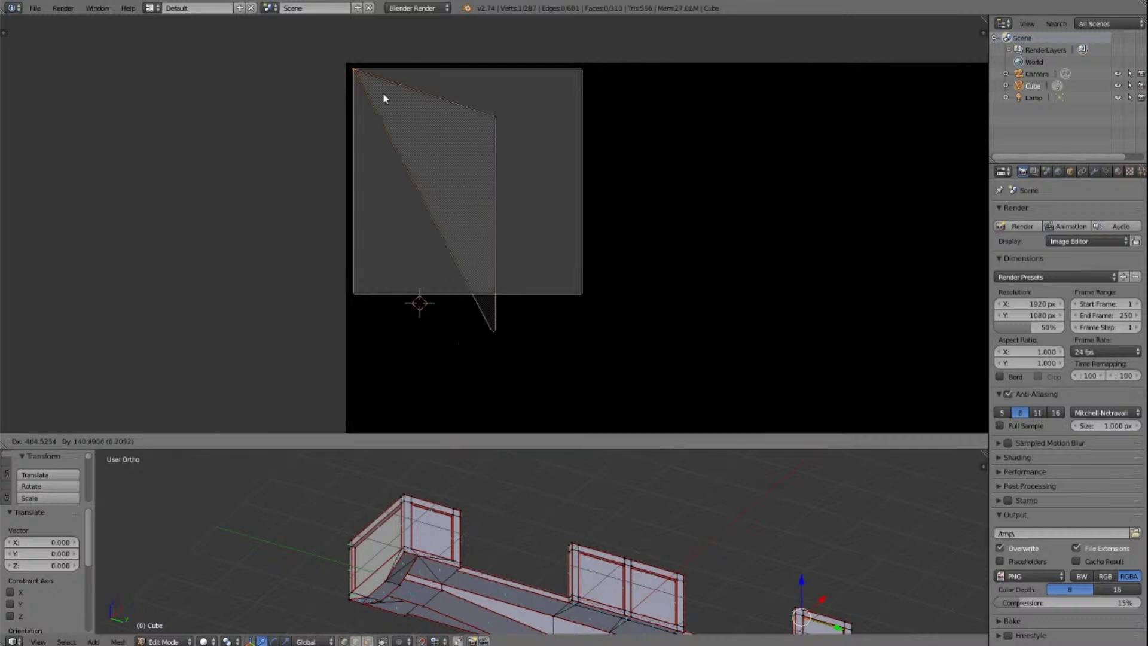
{"action": "left_click", "coordinate": [384, 94]}
{"action": "right_click", "coordinate": [492, 126]}
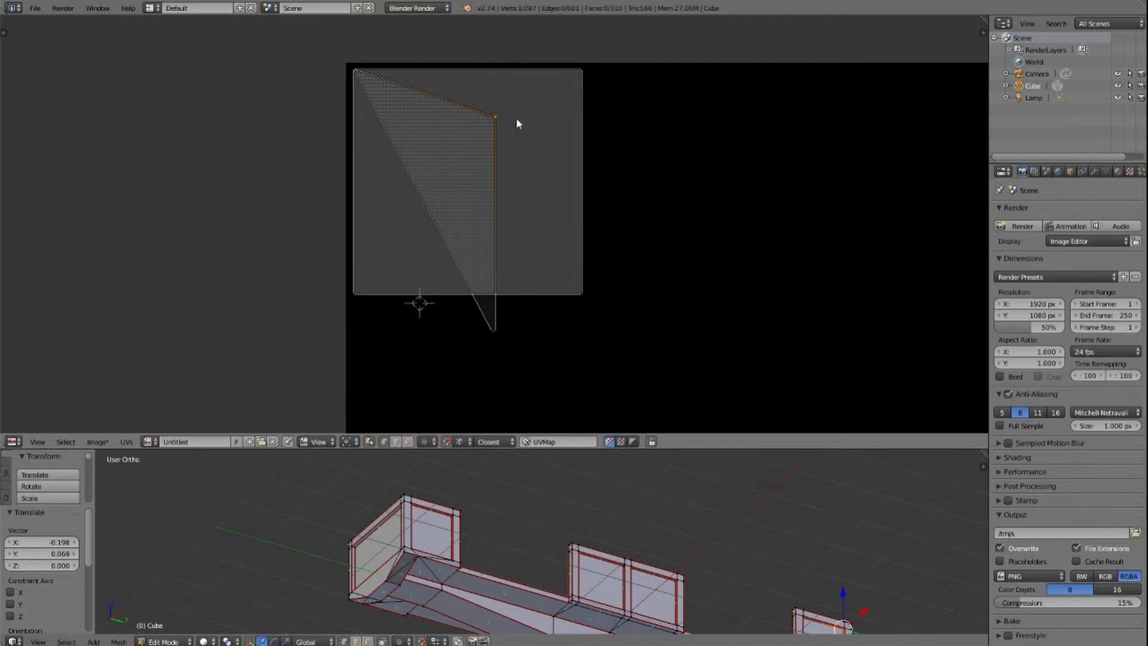
{"action": "key", "text": "g"}
{"action": "left_click", "coordinate": [590, 72]}
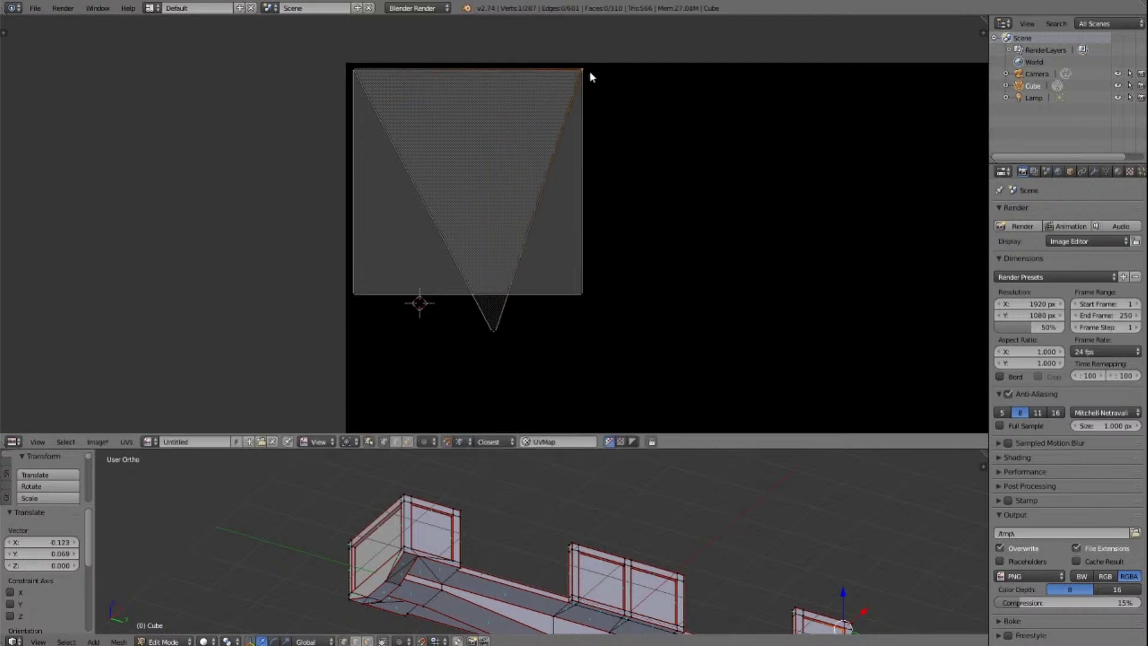
Step: Snap the single pane island's two lower vertices to the square island's lower-right and lower-left corners, and clear the selection
{"action": "key", "text": "g"}
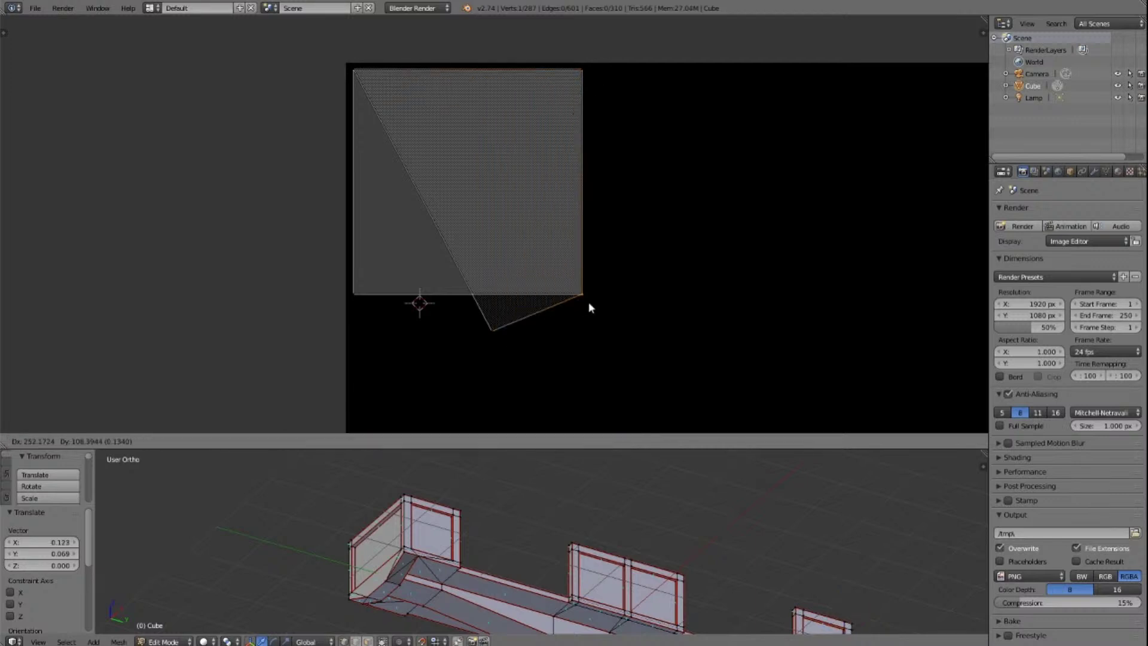
{"action": "left_click", "coordinate": [588, 301]}
{"action": "right_click", "coordinate": [487, 331]}
{"action": "key", "text": "g"}
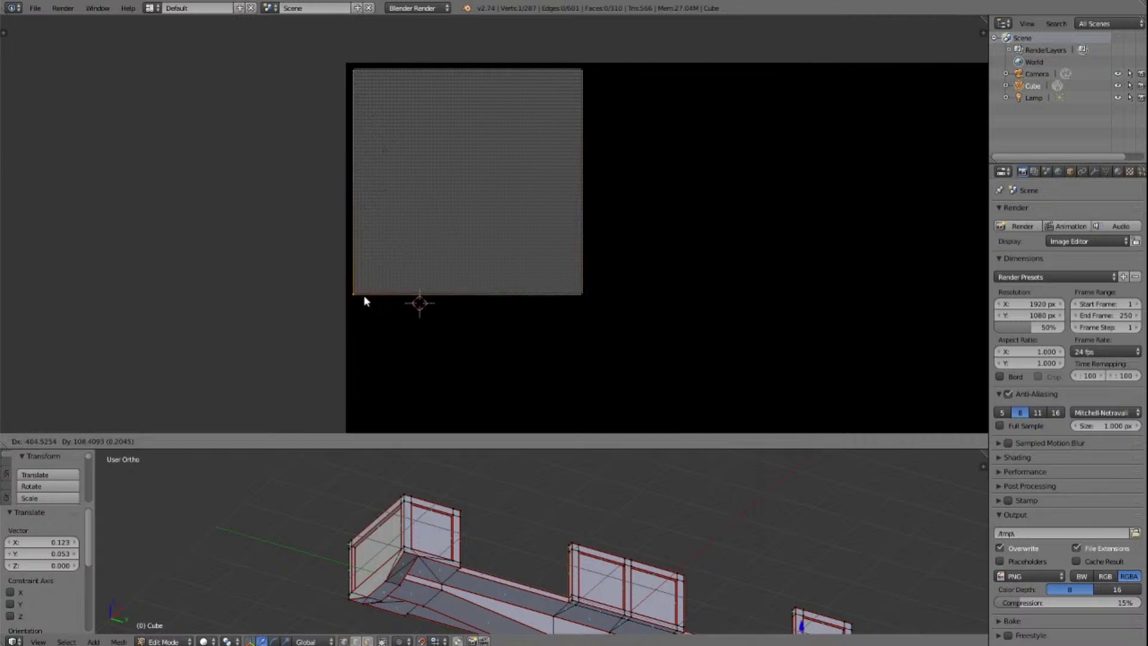
{"action": "left_click", "coordinate": [365, 298]}
{"action": "key", "text": "a"}
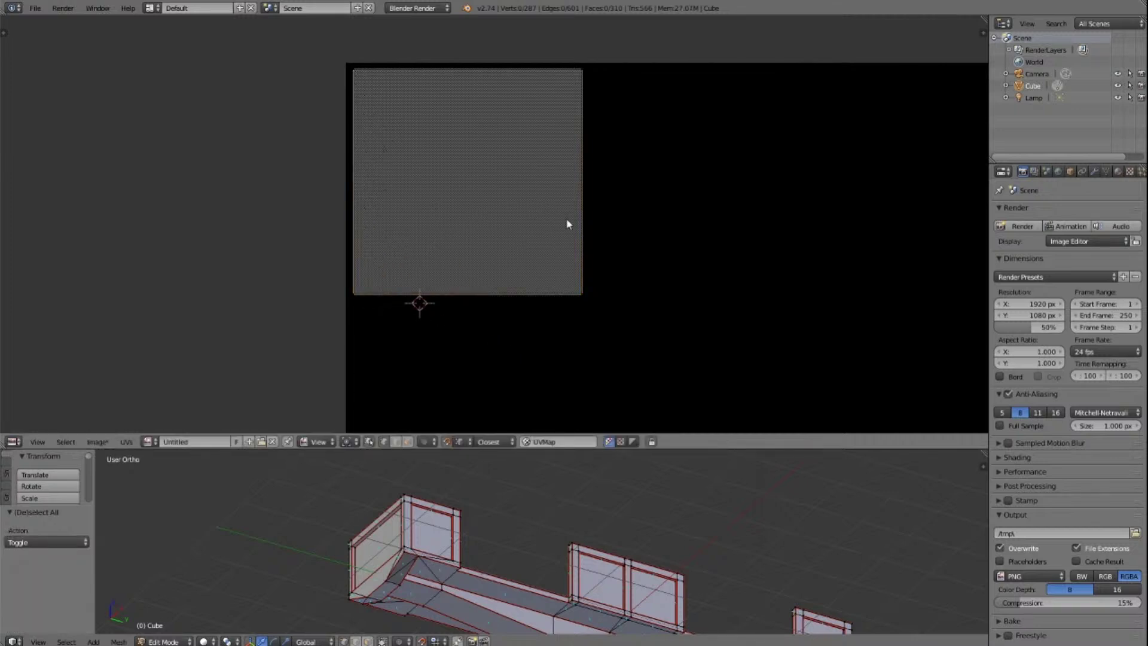
Step: Select the model's large end panel in face mode and locate its UV island below the image area
{"action": "scroll", "coordinate": [663, 335], "scroll_direction": "down", "scroll_amount": 4}
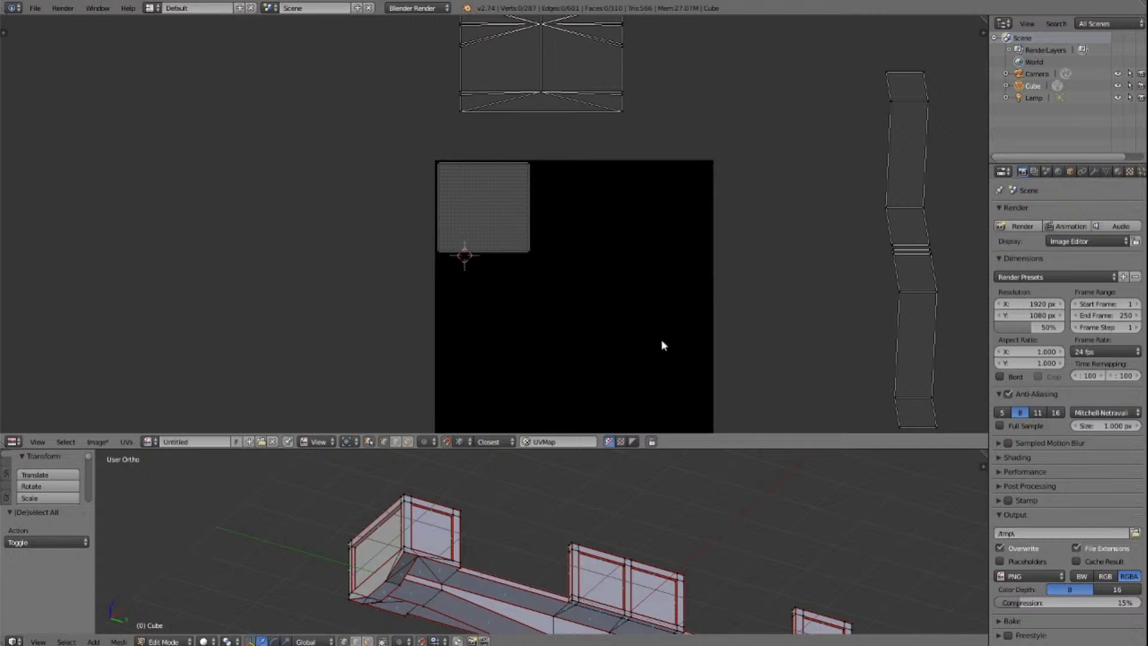
{"action": "scroll", "coordinate": [661, 339], "scroll_direction": "down", "scroll_amount": 5}
{"action": "scroll", "coordinate": [661, 343], "scroll_direction": "up", "scroll_amount": 6}
{"action": "scroll", "coordinate": [661, 347], "scroll_direction": "down", "scroll_amount": 3}
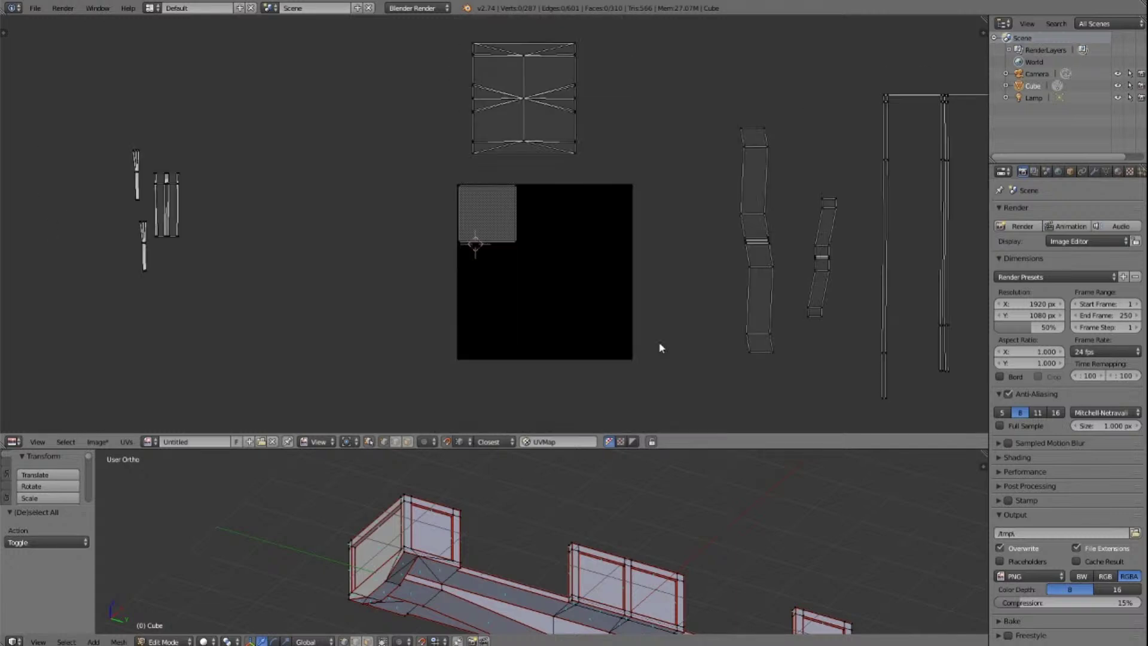
{"action": "left_click", "coordinate": [367, 641]}
{"action": "right_click", "coordinate": [381, 547]}
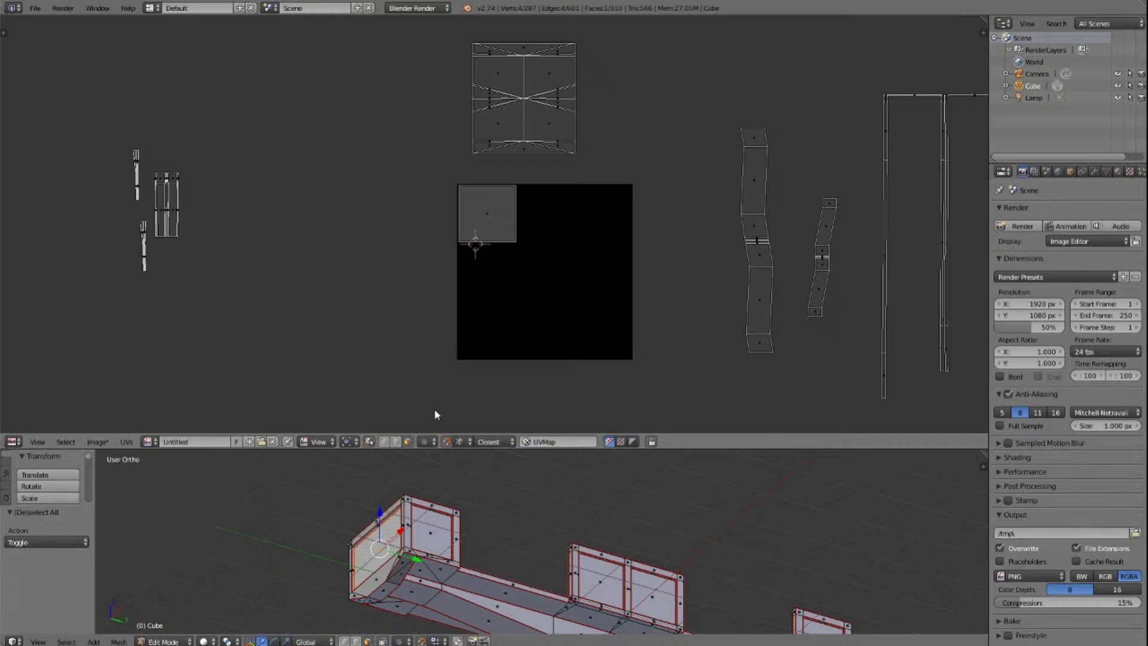
{"action": "scroll", "coordinate": [435, 411], "scroll_direction": "down", "scroll_amount": 6}
{"action": "scroll", "coordinate": [435, 411], "scroll_direction": "up", "scroll_amount": 2}
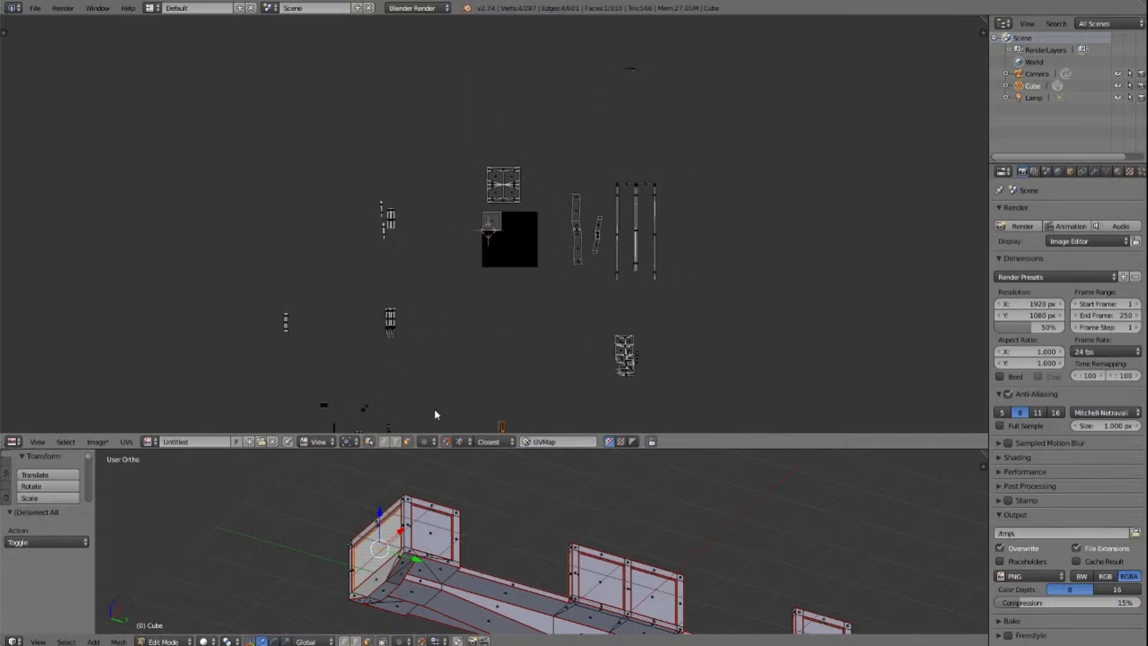
{"action": "scroll", "coordinate": [434, 412], "scroll_direction": "down", "scroll_amount": 1}
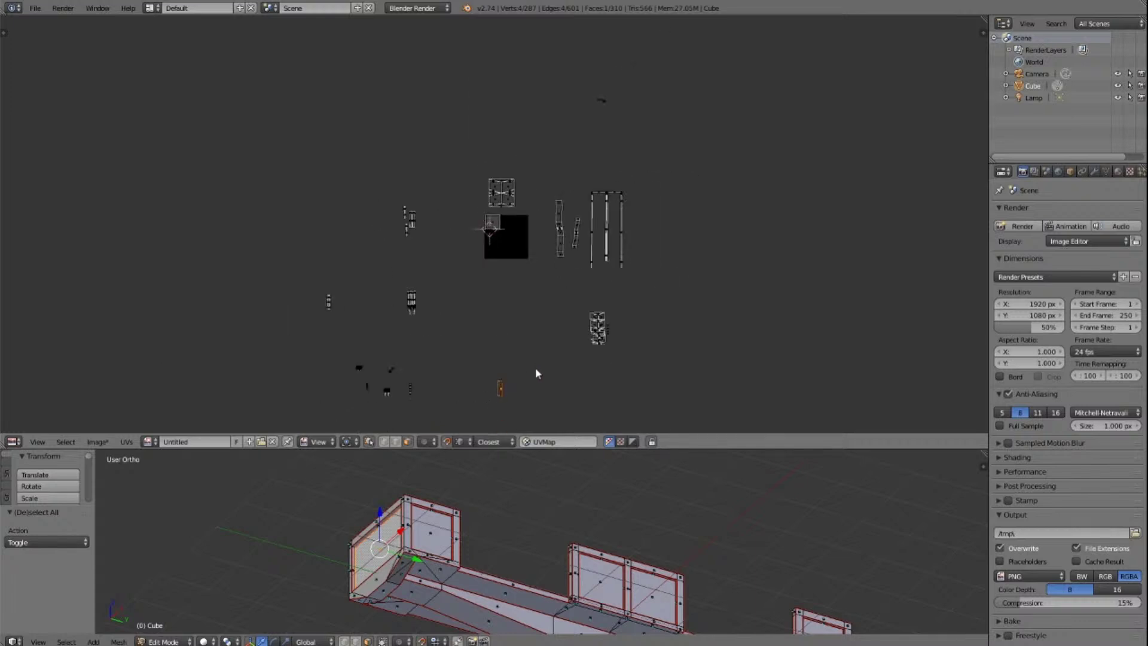
Step: Box-select the two adjoining end panel UV faces and, with snapping off, move them into the image's open area beside the square island
{"action": "key", "text": "b"}
{"action": "left_click_drag", "start_coordinate": [485, 374], "coordinate": [518, 401]}
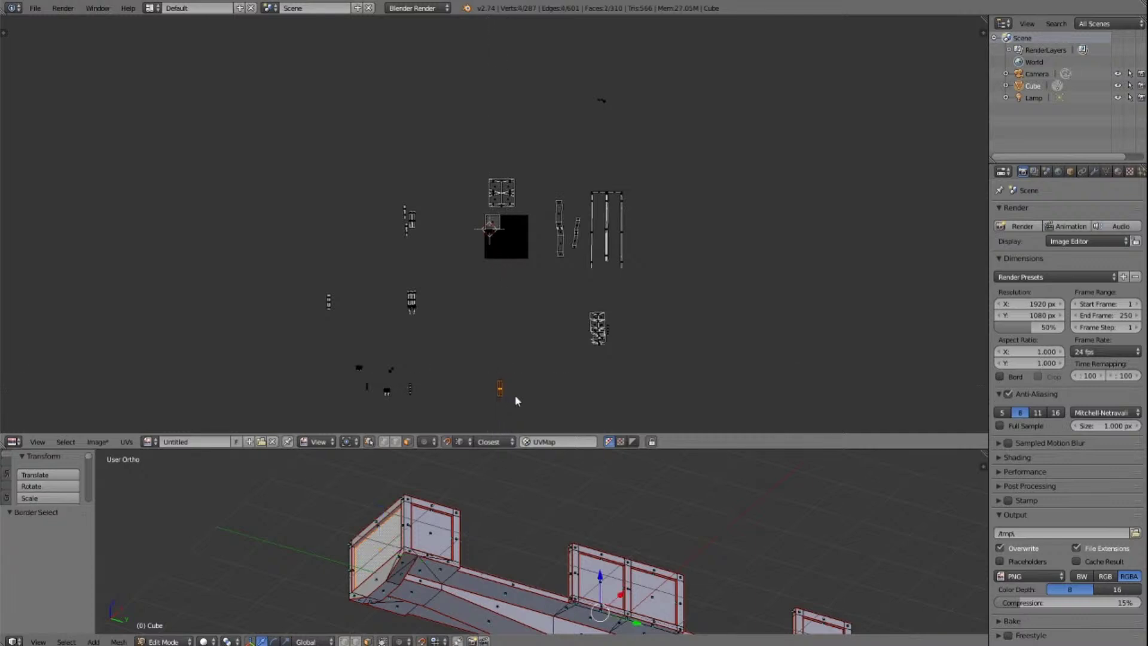
{"action": "key", "text": "g"}
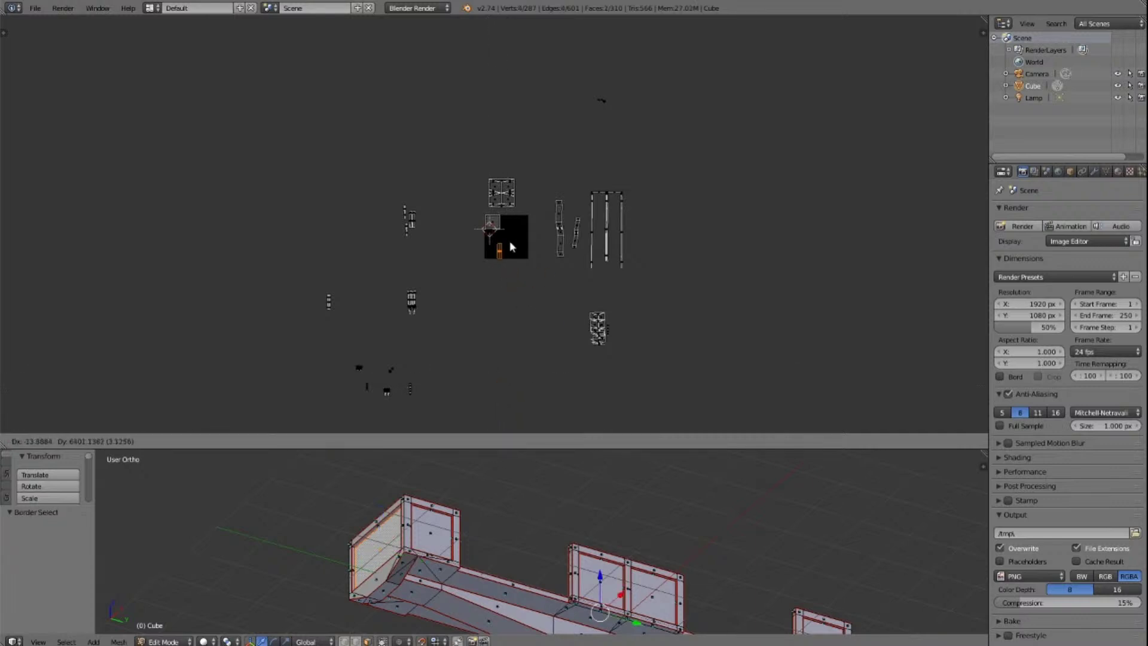
{"action": "left_click", "coordinate": [510, 243]}
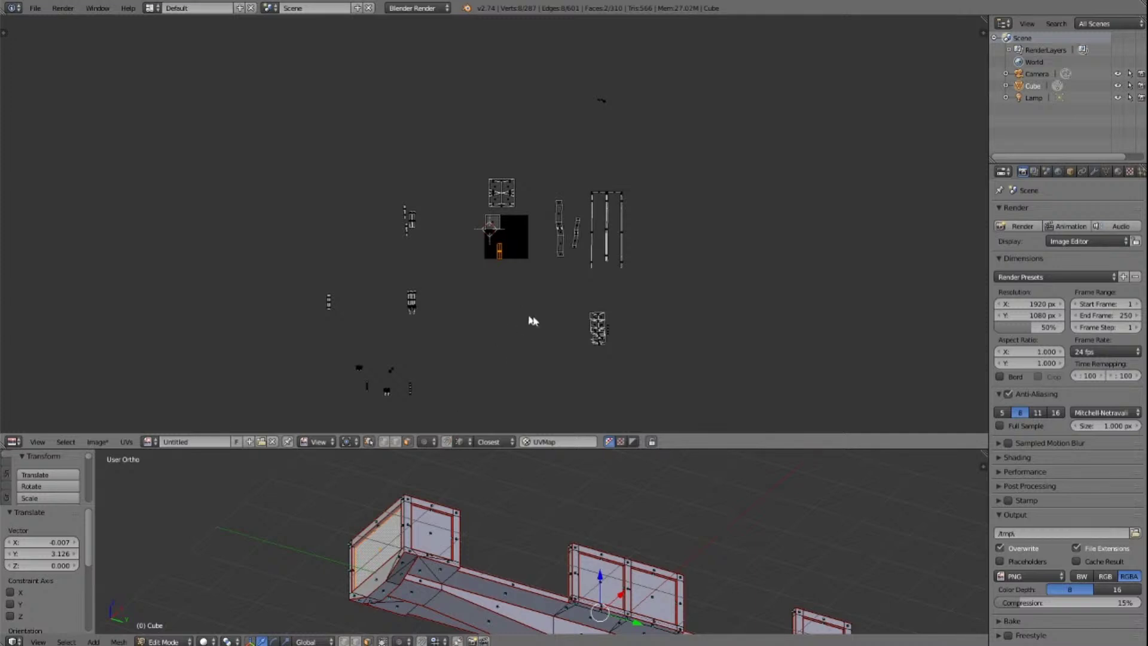
{"action": "scroll", "coordinate": [530, 321], "scroll_direction": "up", "scroll_amount": 5}
{"action": "scroll", "coordinate": [535, 323], "scroll_direction": "up", "scroll_amount": 3}
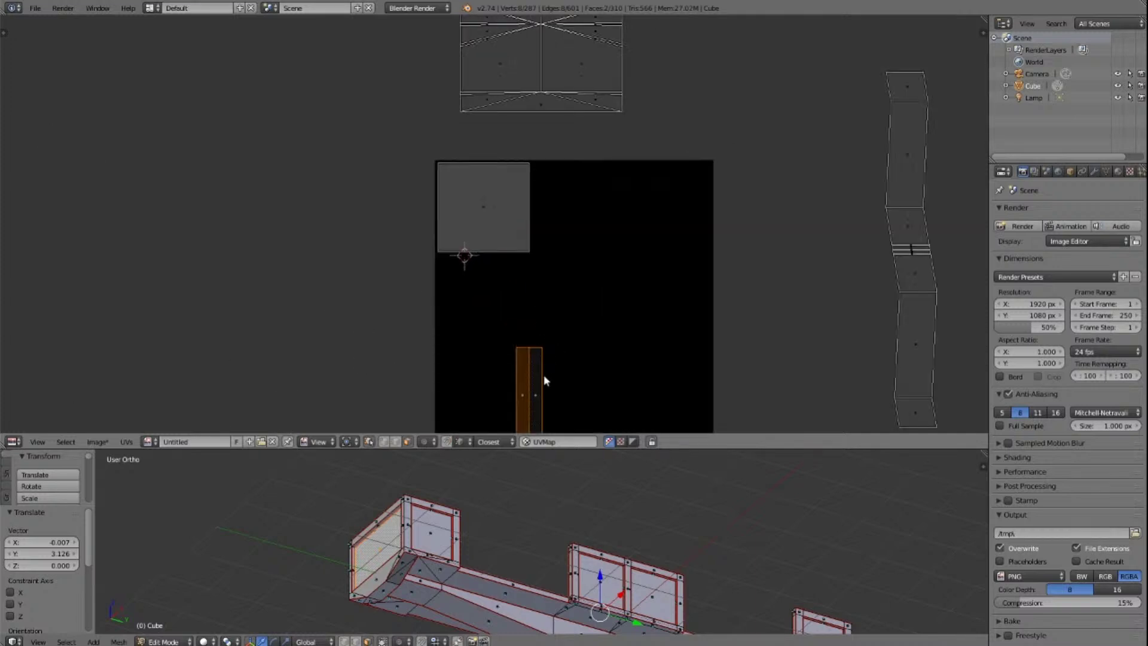
{"action": "key", "text": "g"}
{"action": "left_click", "coordinate": [628, 272]}
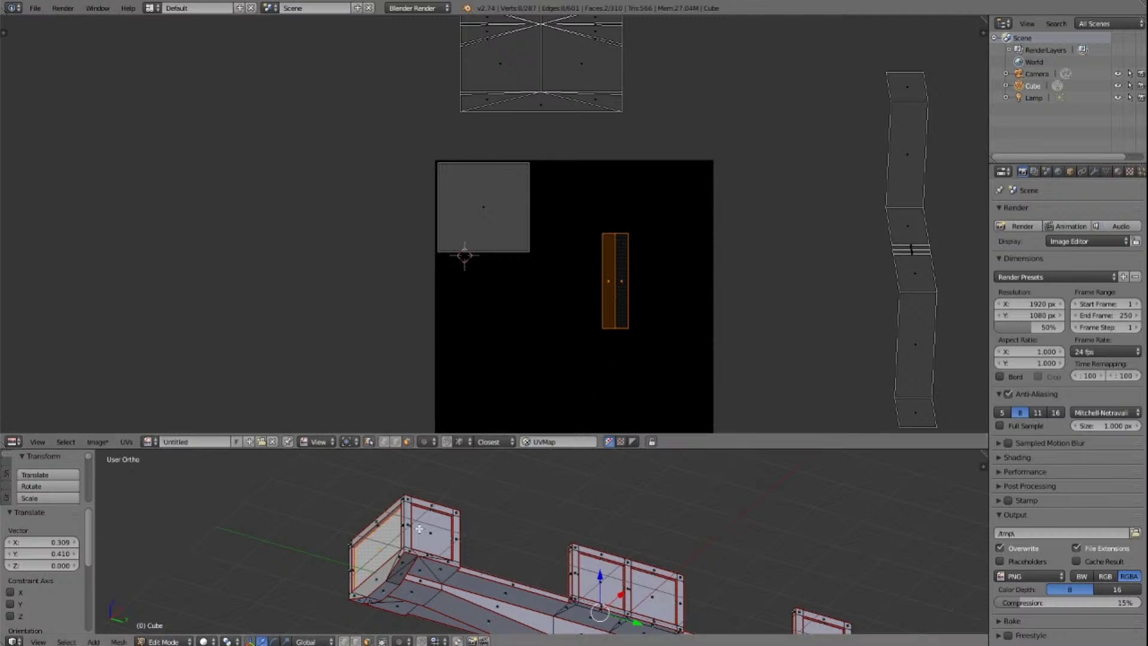
Step: Select the top edges of both end panels in edge mode to determine their UV orientation, and clear the selection
{"action": "key", "text": "a"}
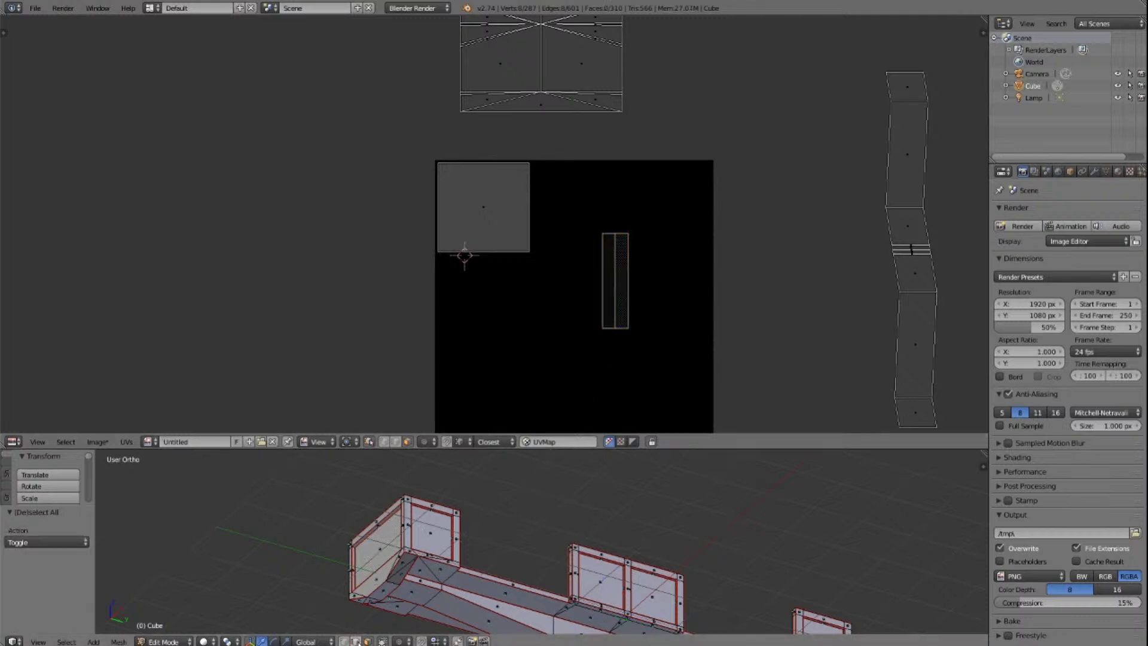
{"action": "left_click", "coordinate": [356, 641]}
{"action": "right_click", "coordinate": [380, 528]}
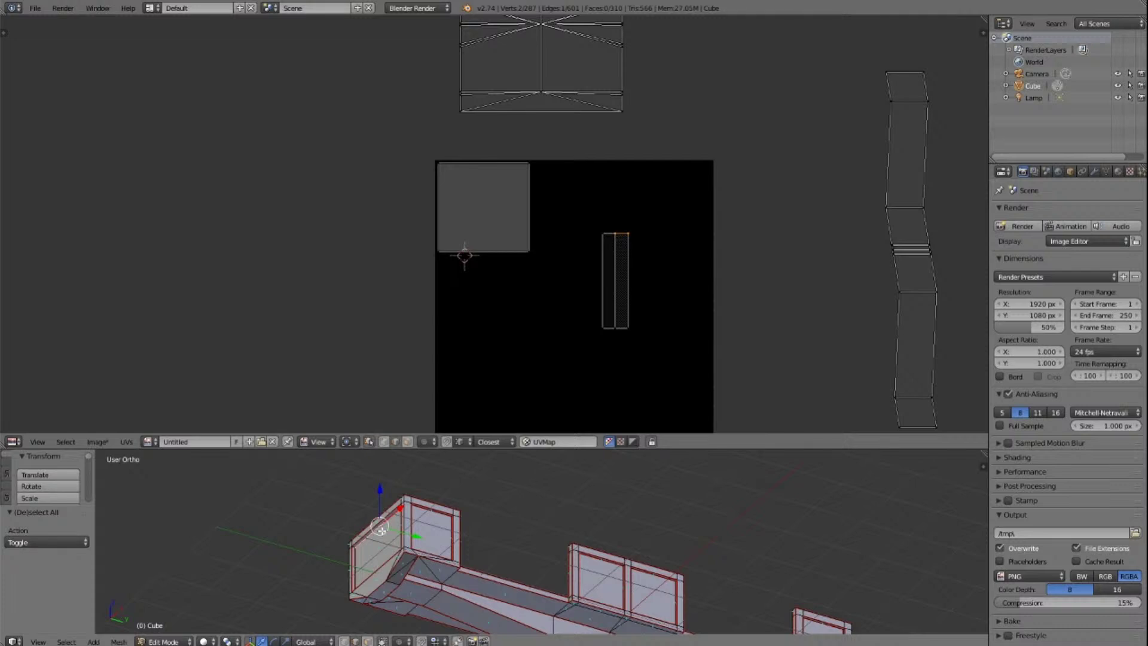
{"action": "scroll", "coordinate": [535, 545], "scroll_direction": "down", "scroll_amount": 3}
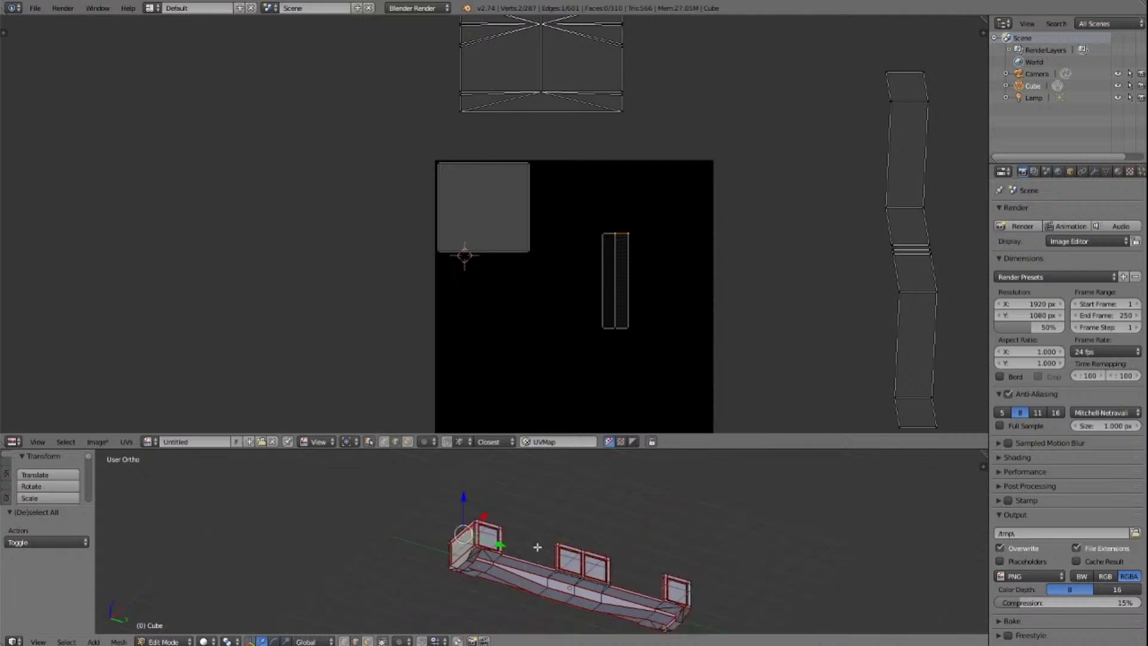
{"action": "middle_click_drag", "start_coordinate": [537, 547], "coordinate": [589, 500]}
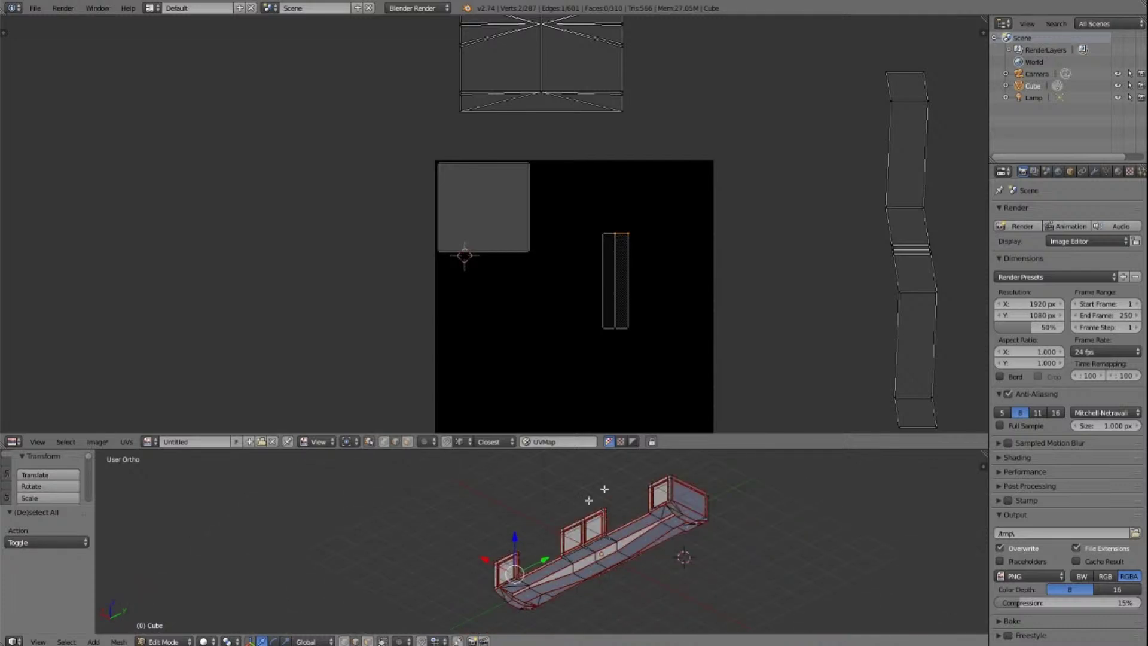
{"action": "right_click", "coordinate": [690, 490], "text": "shift"}
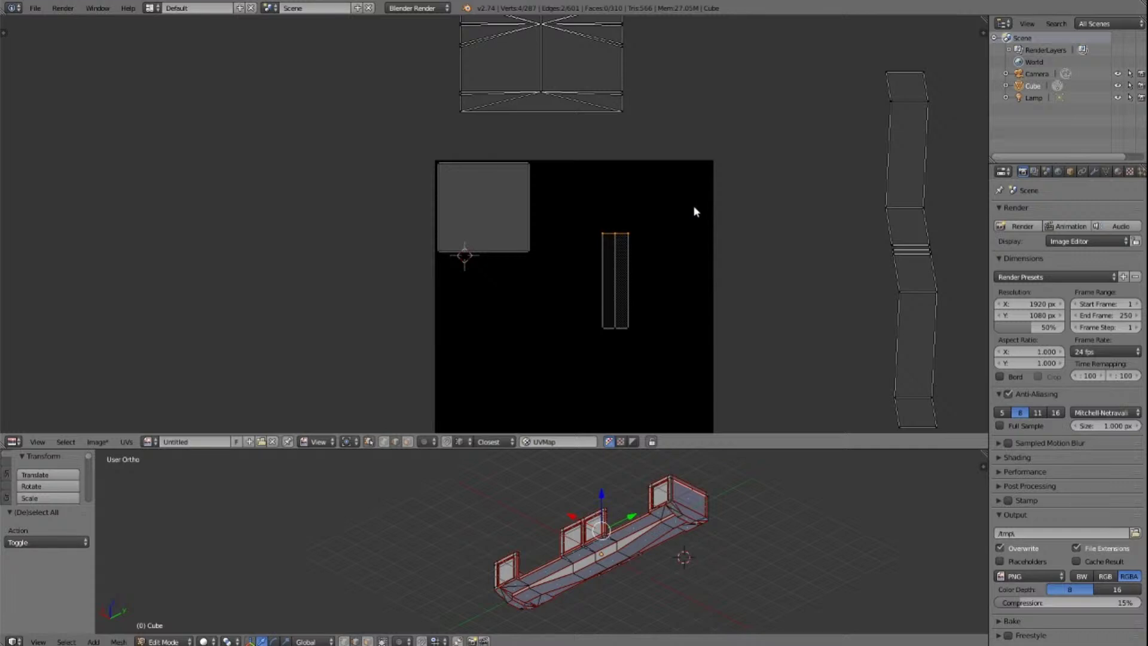
{"action": "key", "text": "a"}
Step: Select the right-hand end panel UV face in face mode and move it close to the square island's right side
{"action": "right_click", "coordinate": [619, 281]}
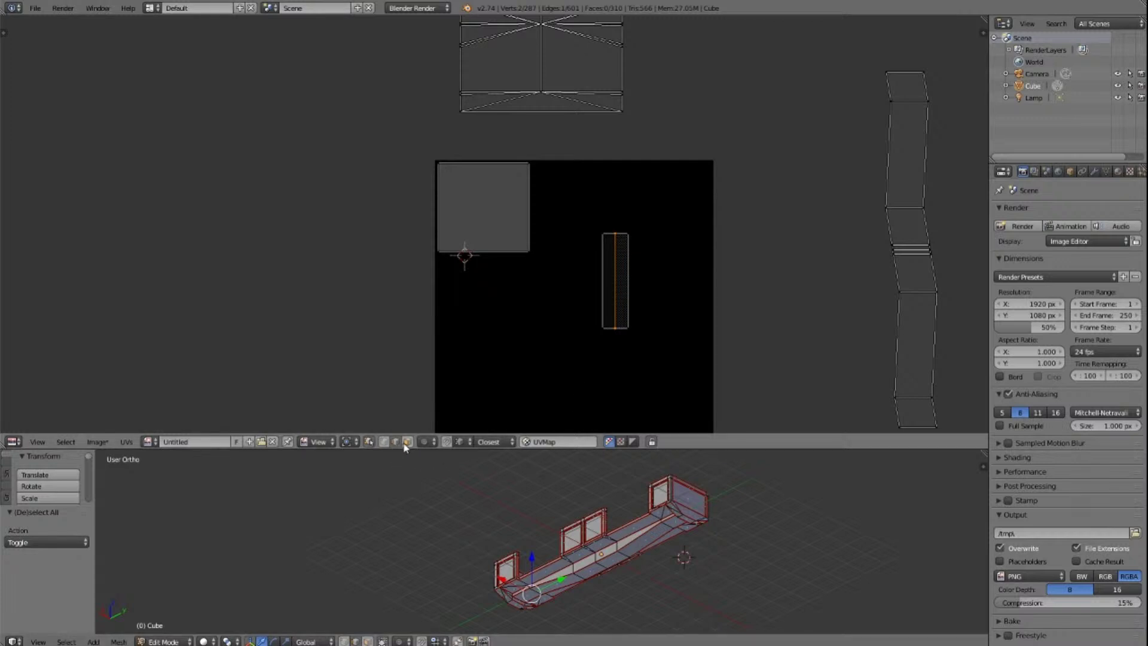
{"action": "left_click", "coordinate": [406, 444]}
{"action": "right_click", "coordinate": [621, 283]}
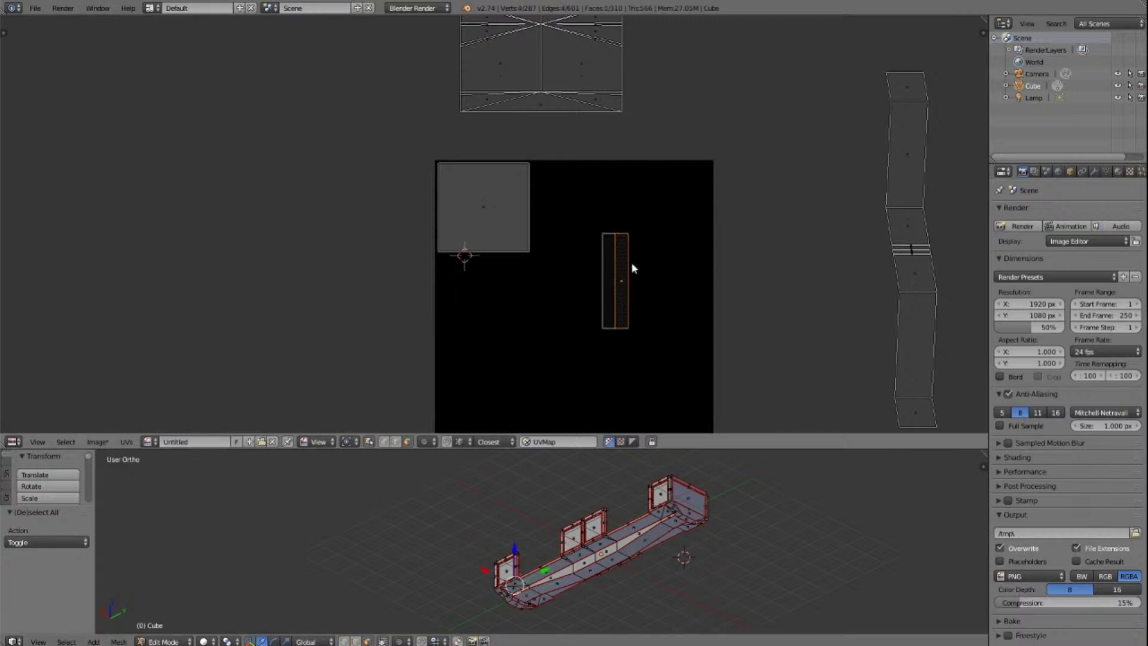
{"action": "key", "text": "g"}
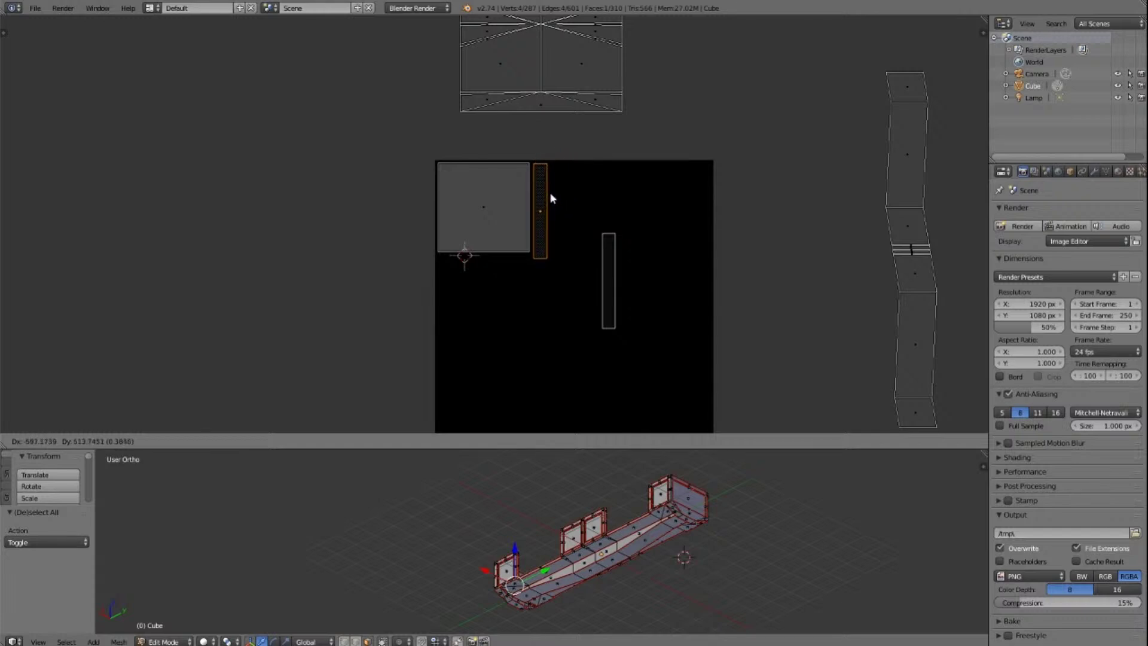
{"action": "left_click", "coordinate": [550, 192]}
Step: Scale the selected end panel island by about 2.77 along X and about 0.944 along Y to approach the square island's height
{"action": "scroll", "coordinate": [550, 192], "scroll_direction": "up", "scroll_amount": 4}
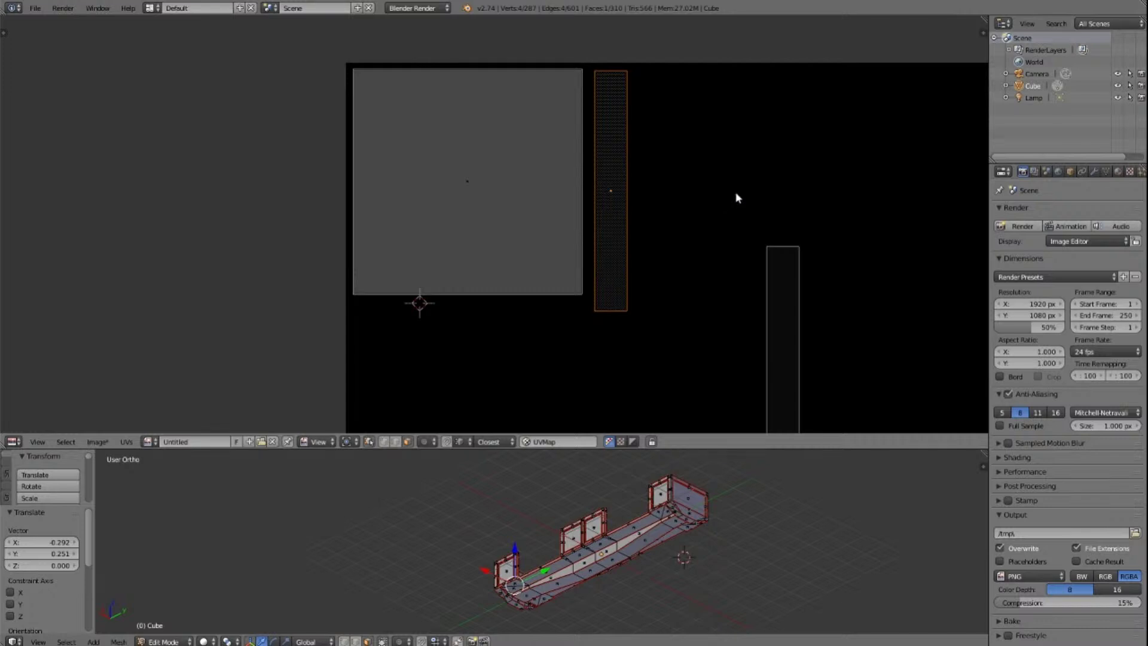
{"action": "key", "text": "s"}
{"action": "key", "text": "x"}
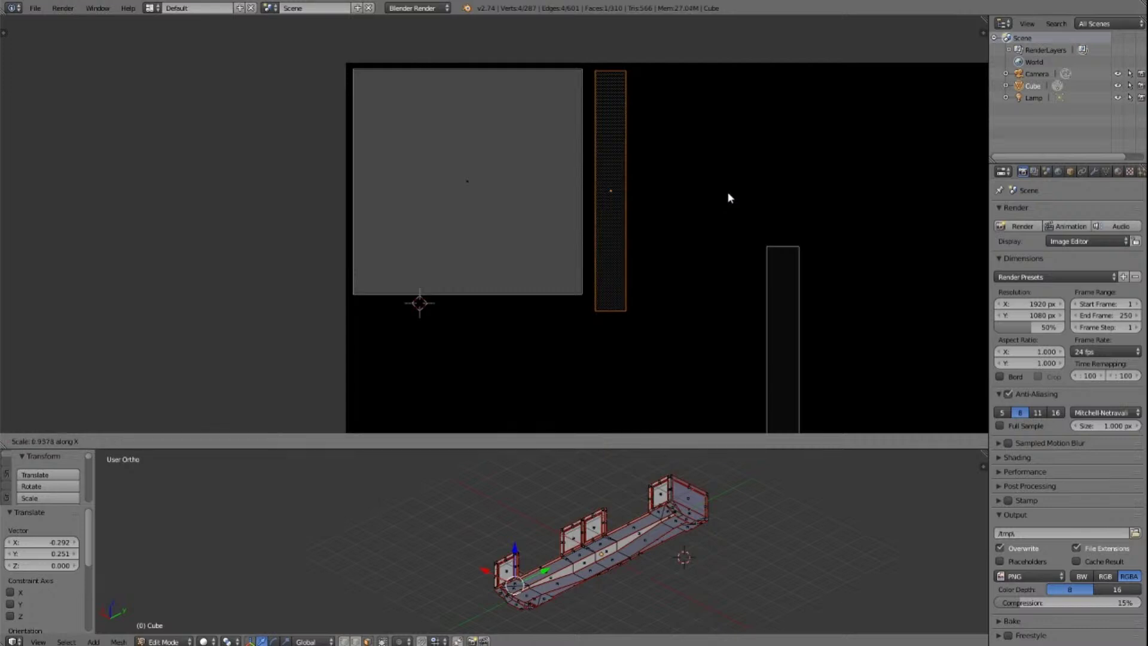
{"action": "left_click", "coordinate": [957, 174]}
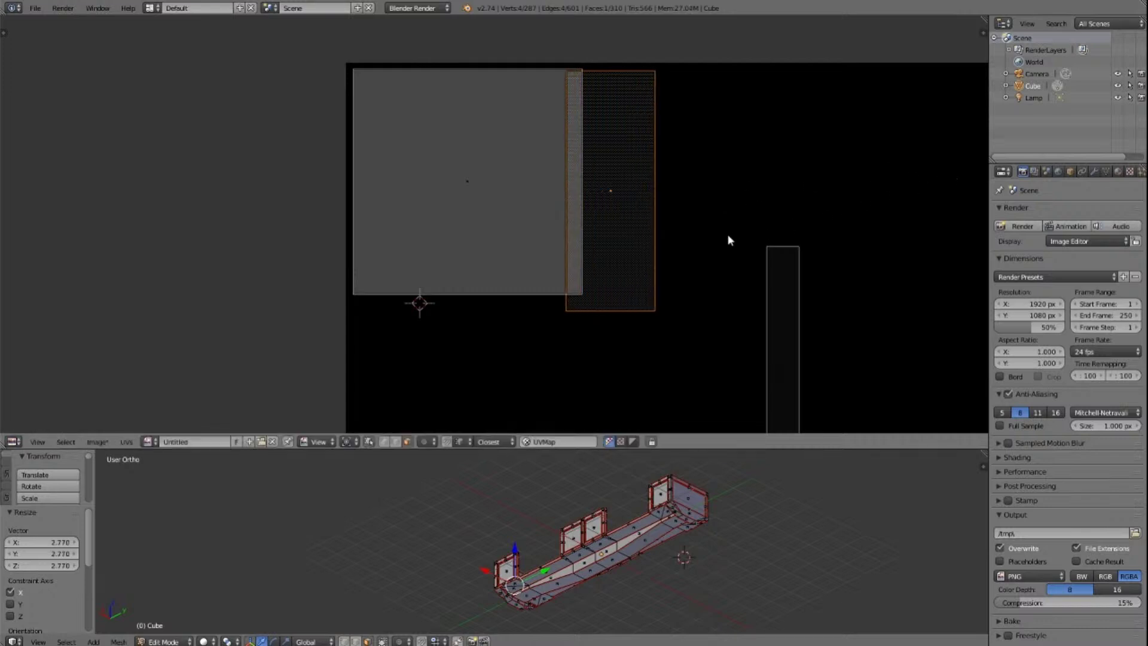
{"action": "key", "text": "s"}
{"action": "key", "text": "y"}
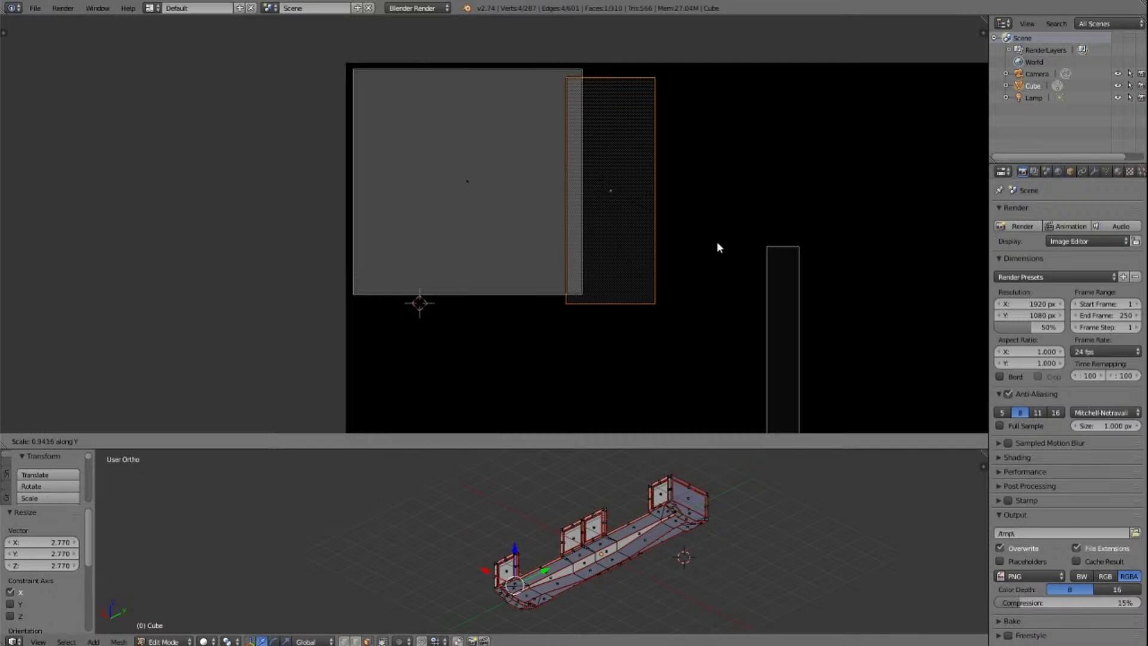
{"action": "left_click", "coordinate": [718, 246]}
Step: Move the end panel island up level with the square island and fine-scale its height by about 0.995 along Y
{"action": "key", "text": "g"}
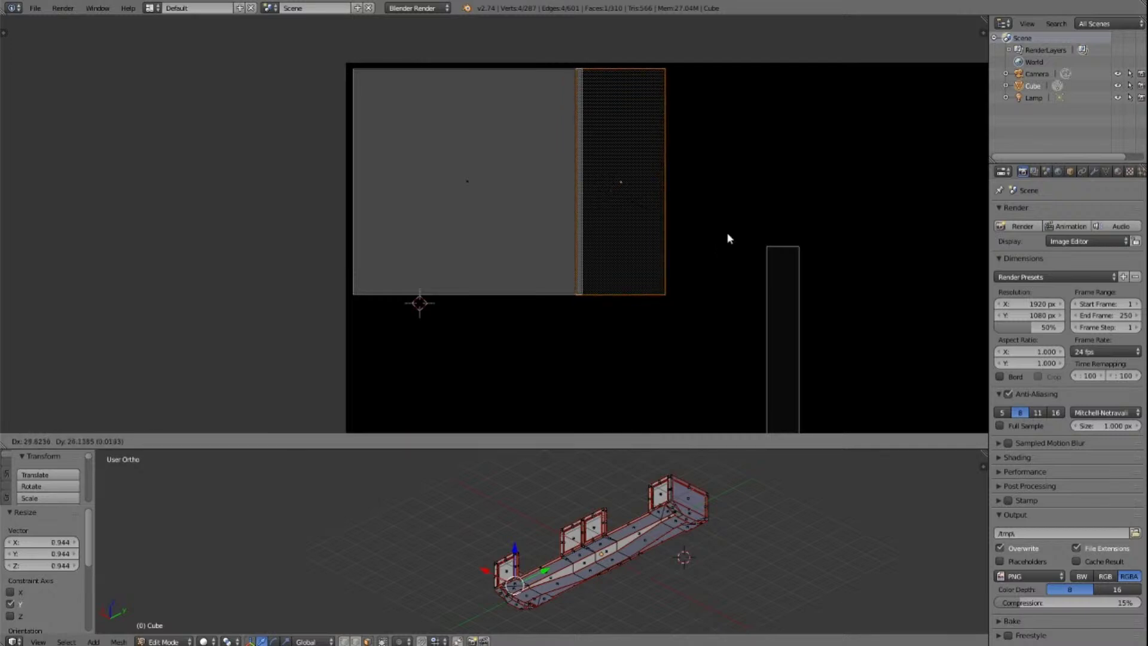
{"action": "left_click", "coordinate": [728, 239]}
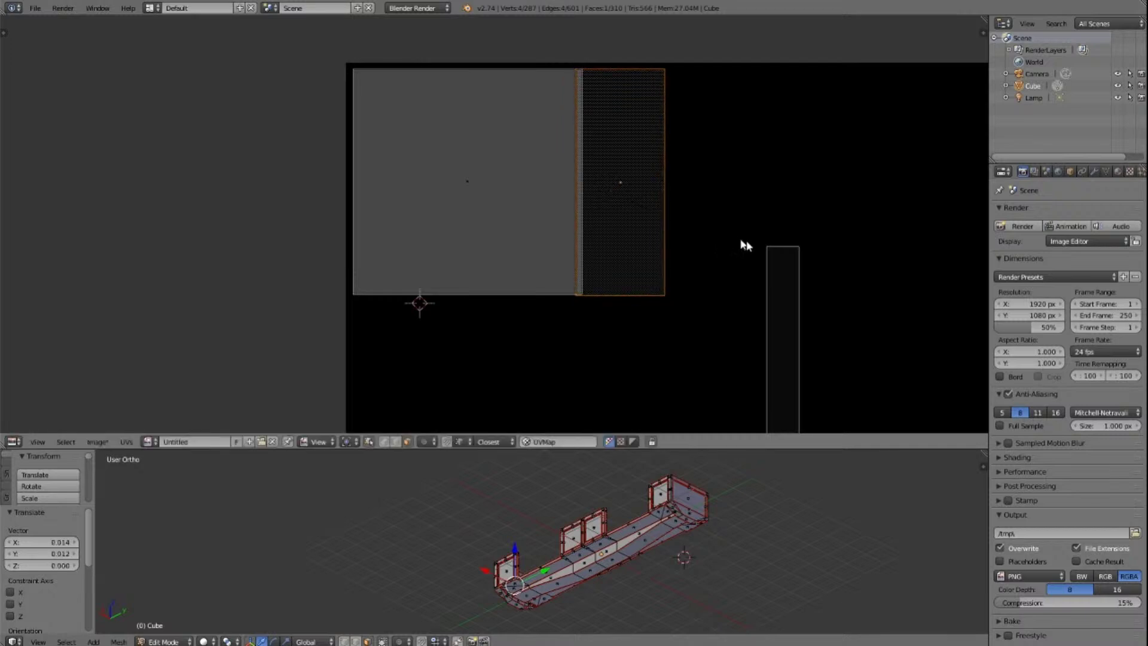
{"action": "key", "text": "s"}
{"action": "key", "text": "y"}
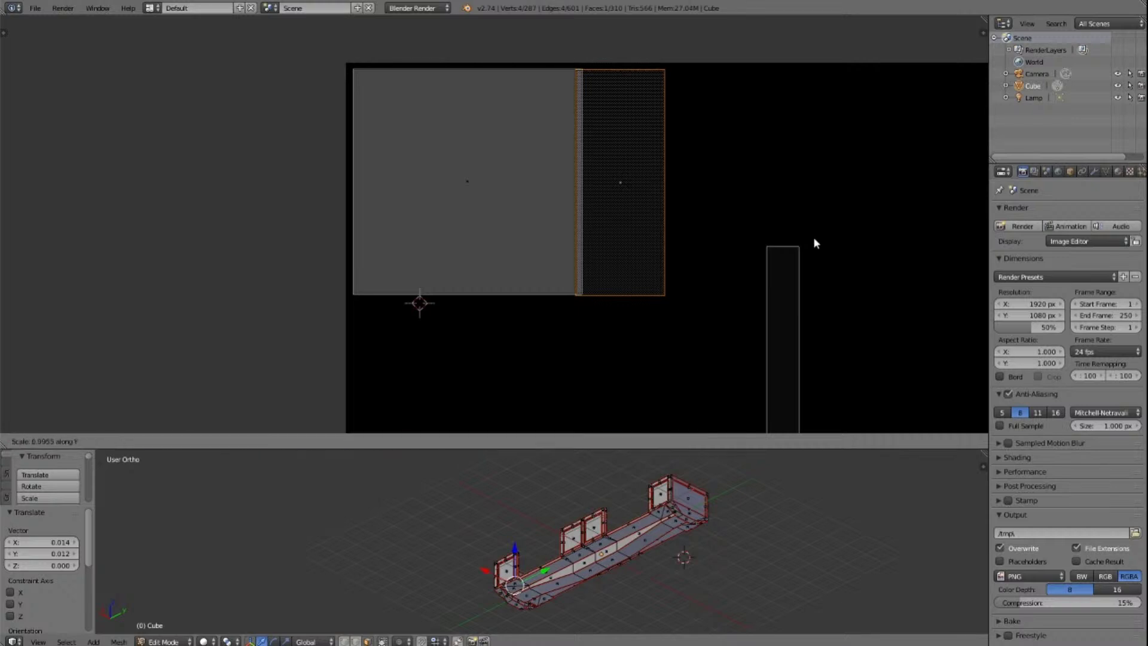
{"action": "left_click", "coordinate": [814, 239]}
Step: Align the end panel island vertically with the square island and shift it about 0.018 along X, leaving a narrow gap
{"action": "key", "text": "g"}
{"action": "key", "text": "y"}
{"action": "left_click", "coordinate": [763, 246]}
{"action": "key", "text": "g"}
{"action": "key", "text": "x"}
{"action": "left_click", "coordinate": [715, 247]}
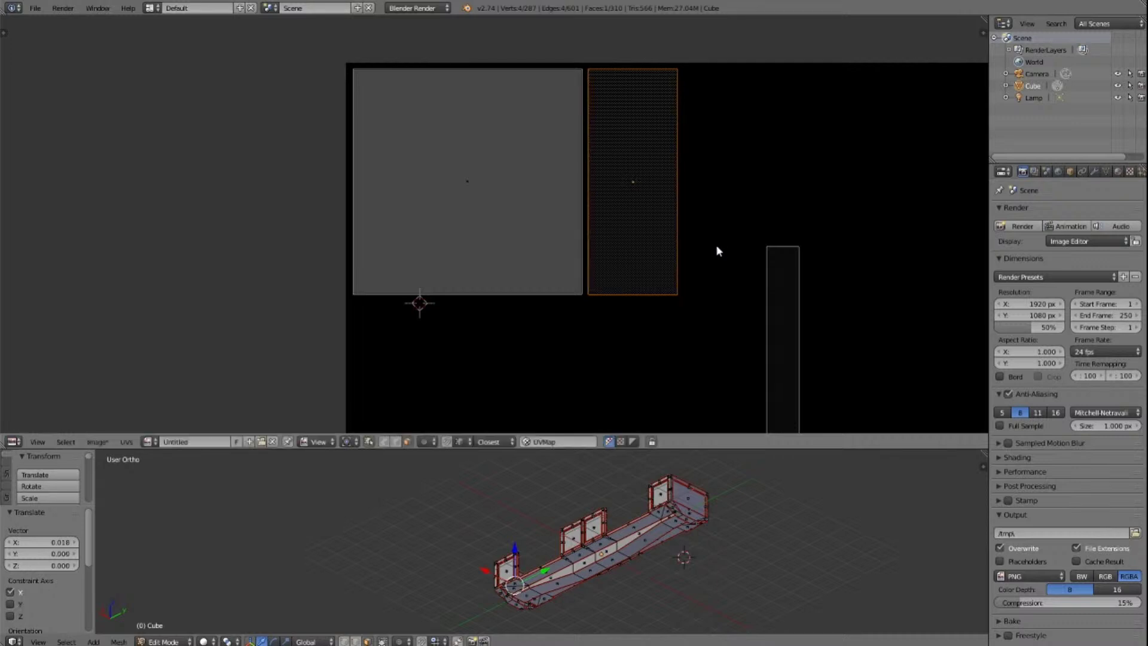
Step: Scale the selected end panel island by about 5.5 along X, widening it across the texture area
{"action": "scroll", "coordinate": [716, 245], "scroll_direction": "down", "scroll_amount": 6}
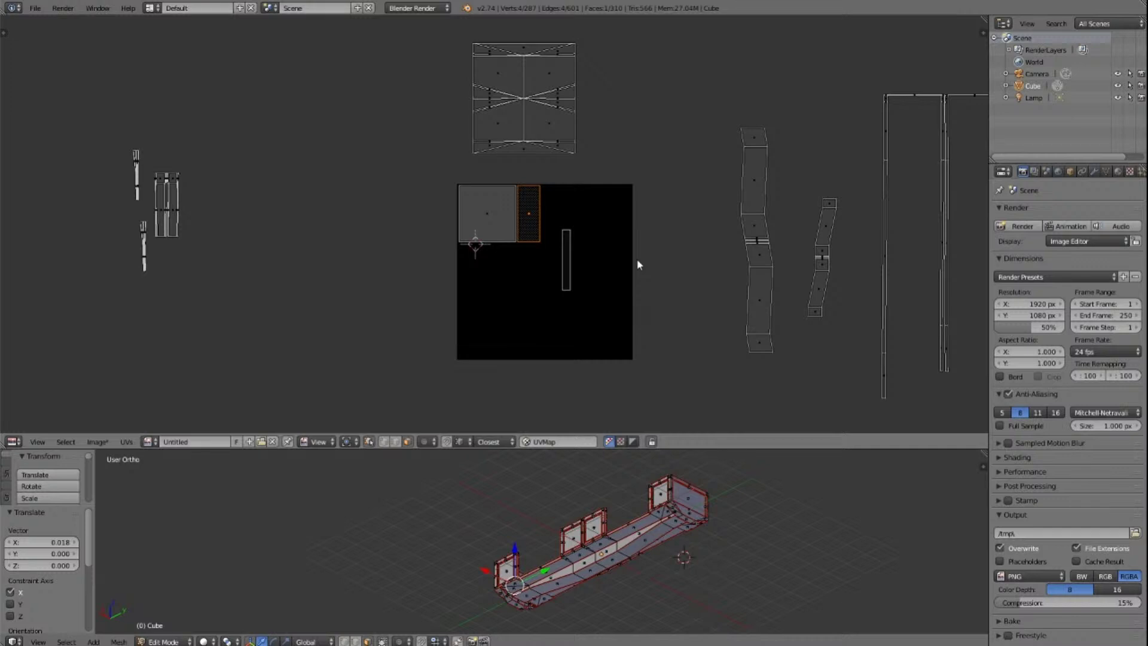
{"action": "key", "text": "s"}
{"action": "key", "text": "x"}
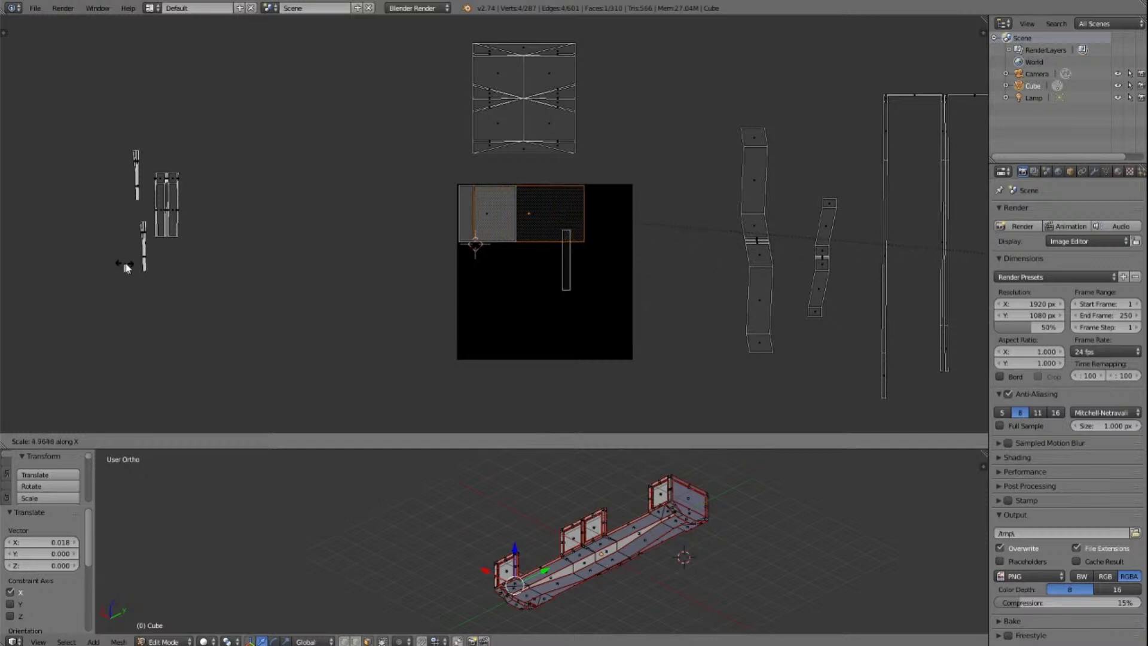
{"action": "left_click", "coordinate": [189, 261]}
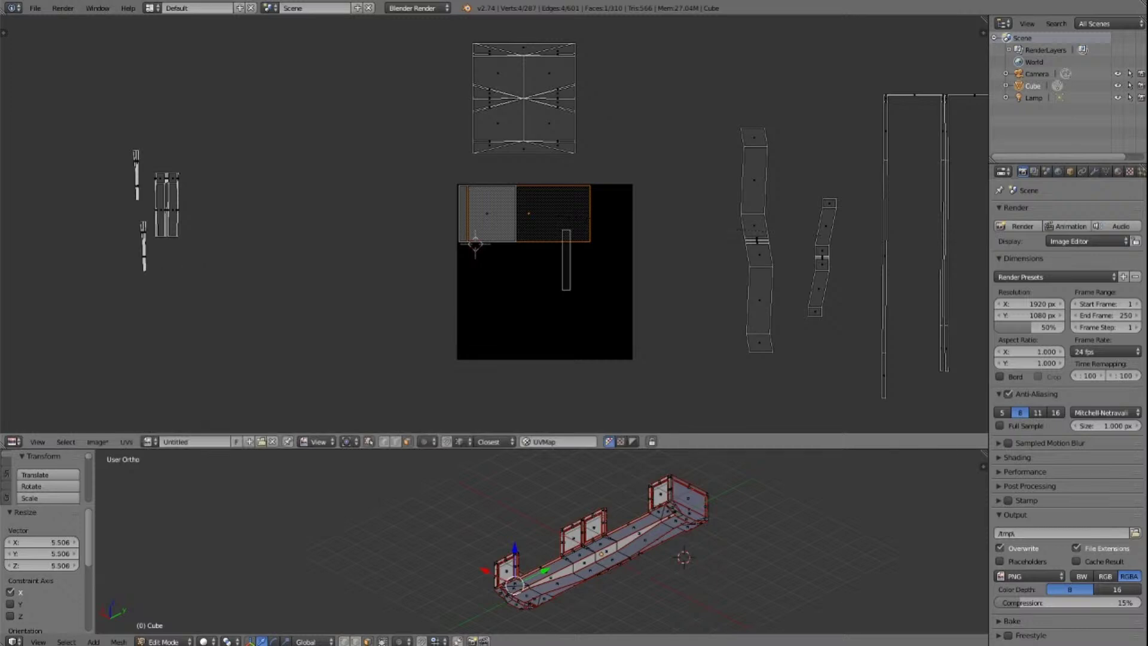
Step: Shift the end panel island about -0.071 along X and scale it by about 0.938 along X to twice the square island's width
{"action": "scroll", "coordinate": [576, 200], "scroll_direction": "up", "scroll_amount": 3}
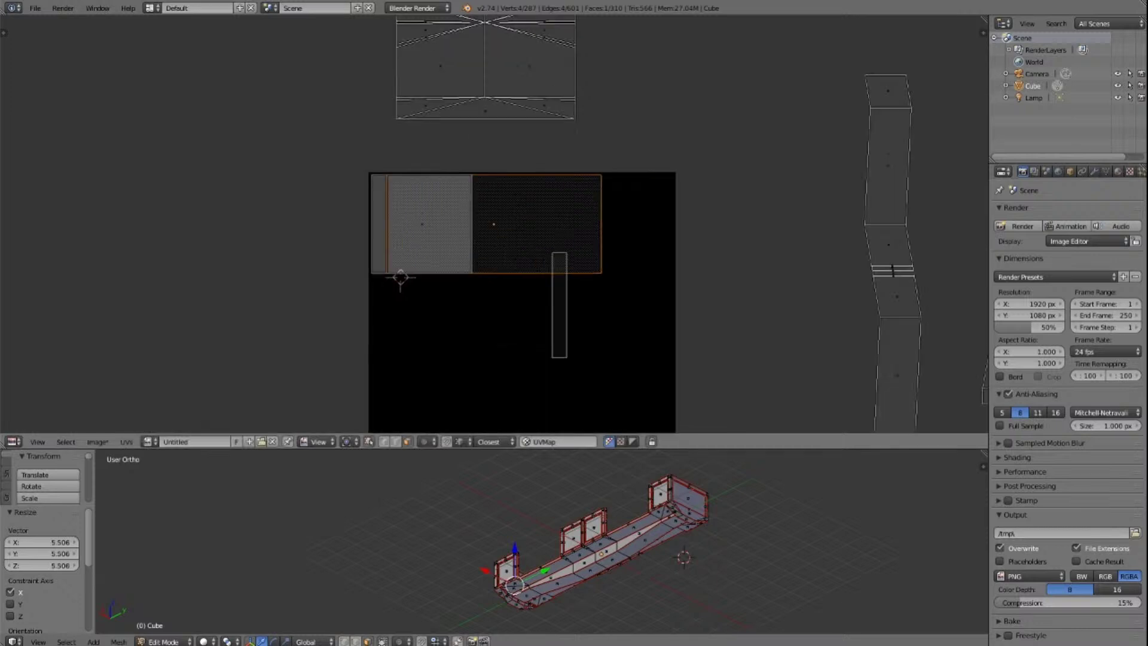
{"action": "scroll", "coordinate": [515, 278], "scroll_direction": "up", "scroll_amount": 2}
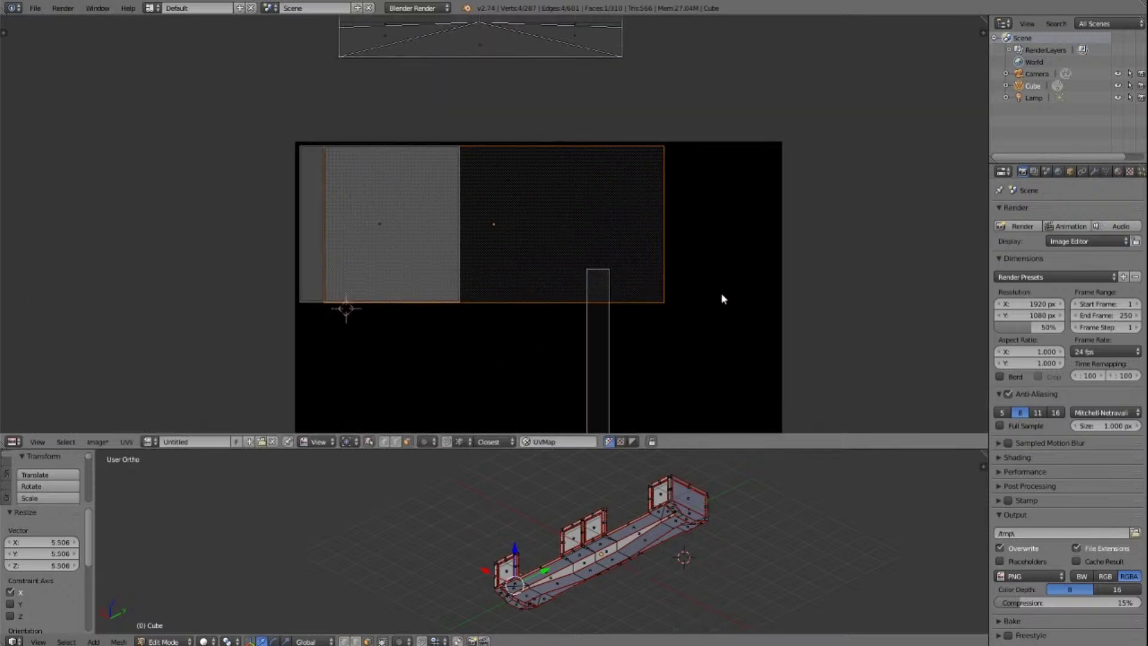
{"action": "key", "text": "g"}
{"action": "key", "text": "x"}
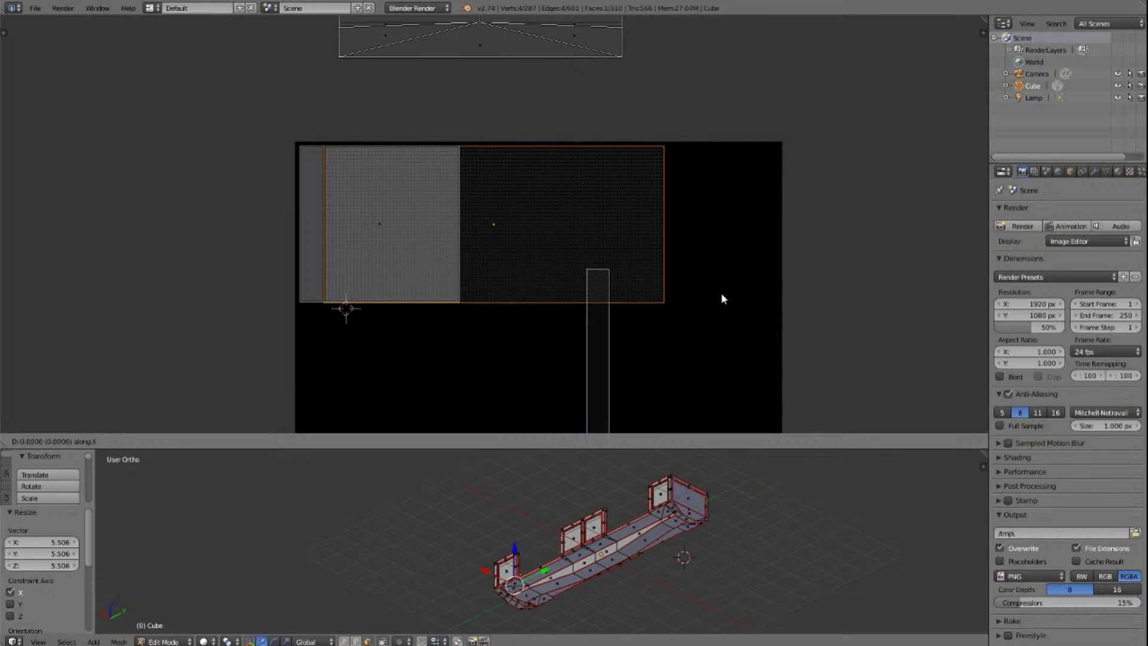
{"action": "left_click", "coordinate": [687, 291]}
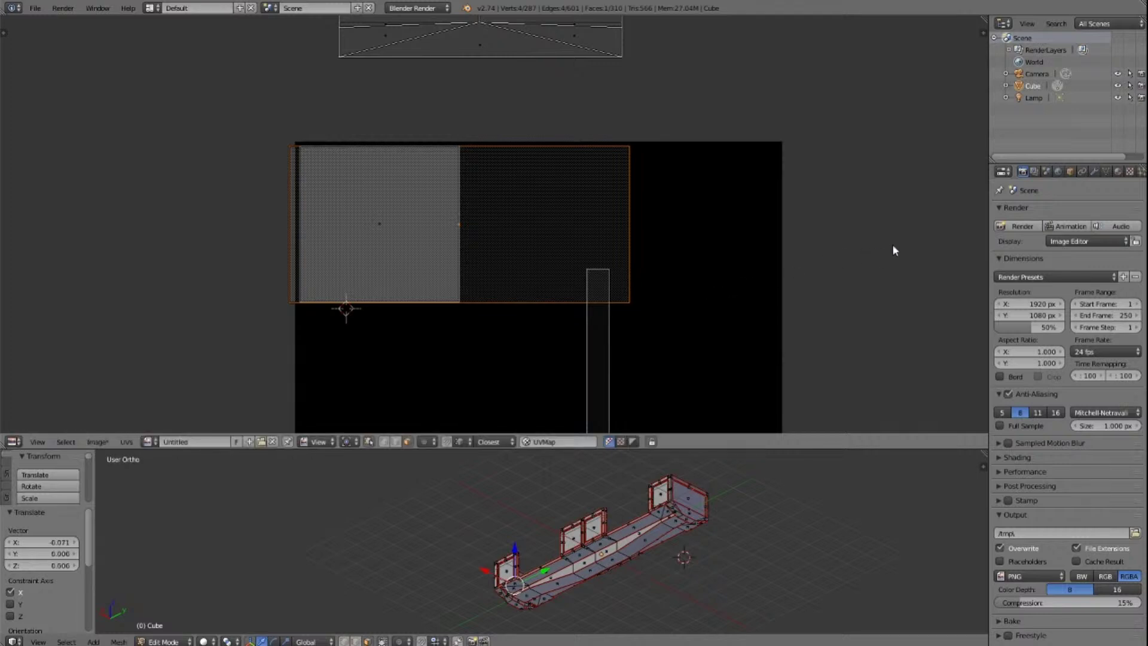
{"action": "key", "text": "s"}
{"action": "key", "text": "x"}
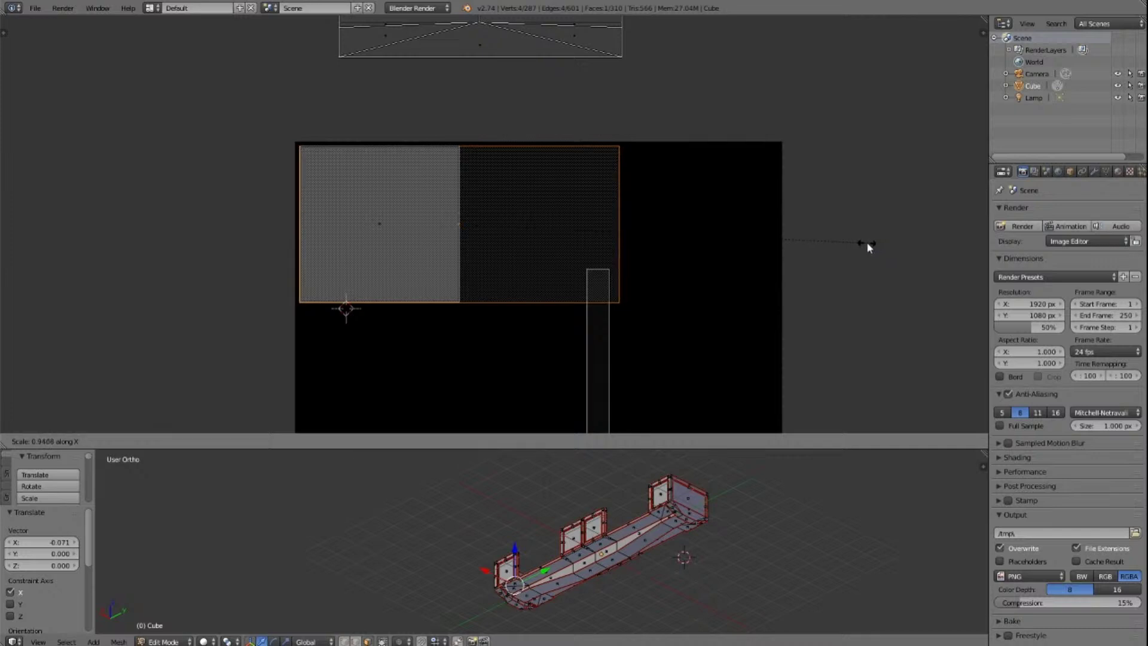
{"action": "left_click", "coordinate": [867, 244]}
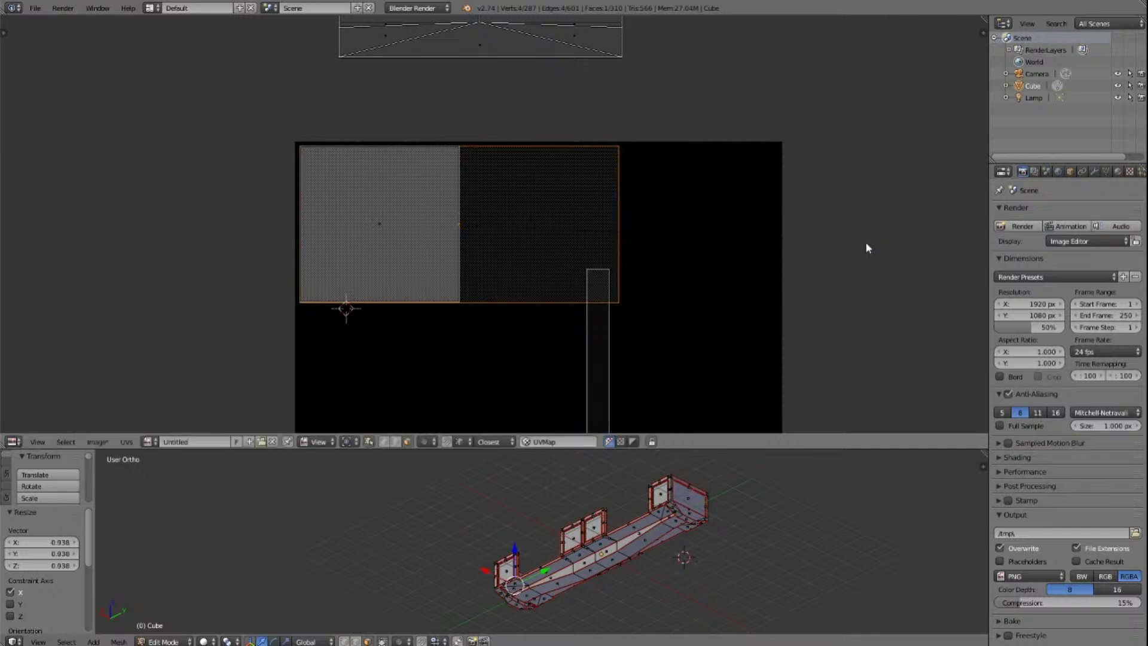
Step: Move the widened end panel island about 0.33 along X so it sits directly beside the square island
{"action": "key", "text": "g"}
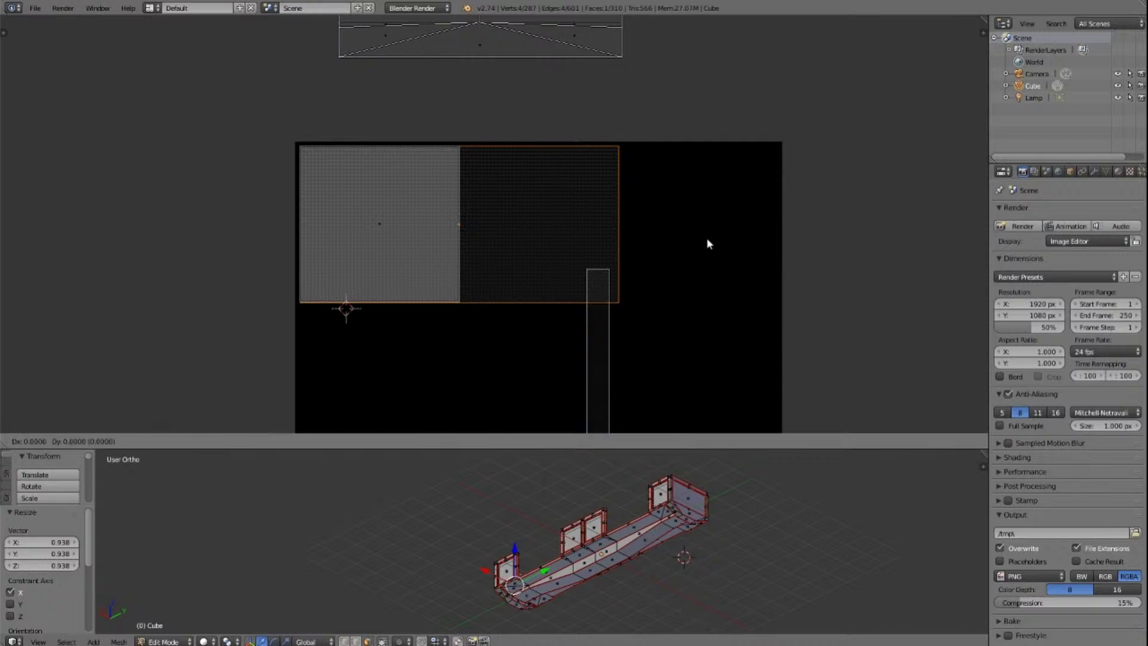
{"action": "key", "text": "x"}
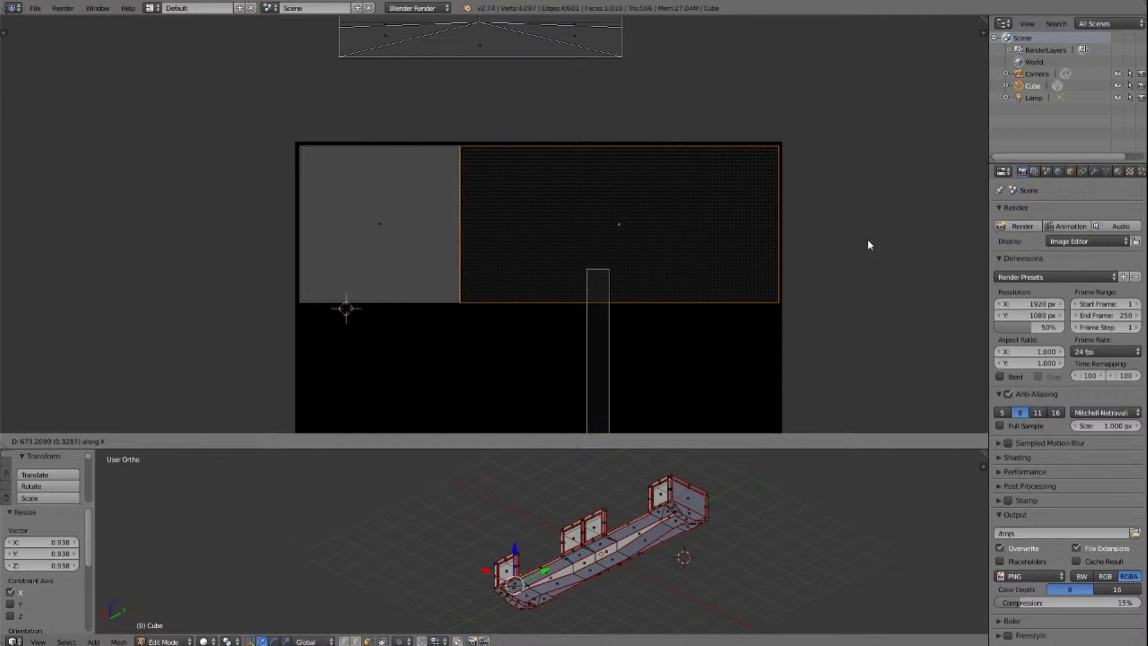
{"action": "left_click", "coordinate": [867, 245]}
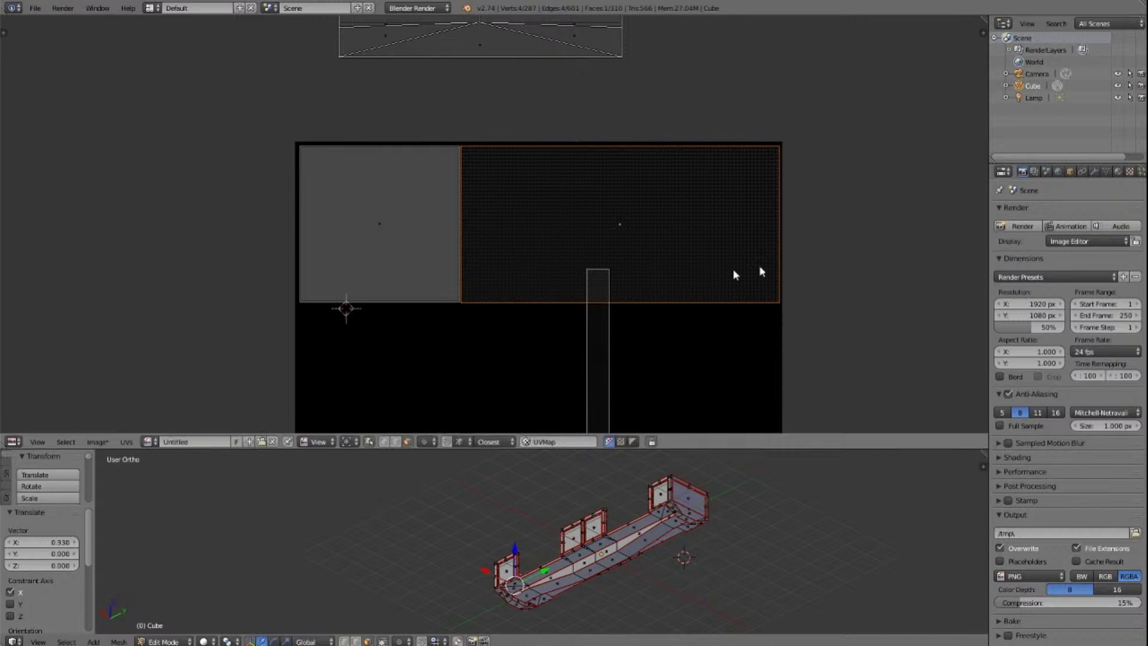
{"action": "scroll", "coordinate": [686, 281], "scroll_direction": "up", "scroll_amount": 2}
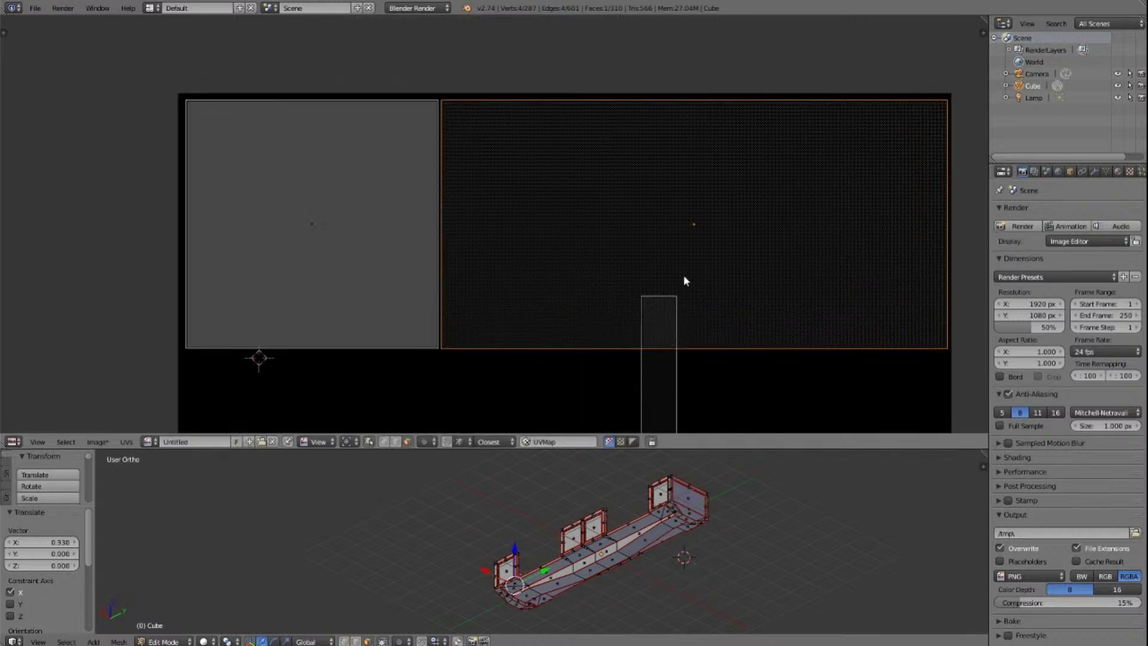
{"action": "scroll", "coordinate": [684, 276], "scroll_direction": "down", "scroll_amount": 3}
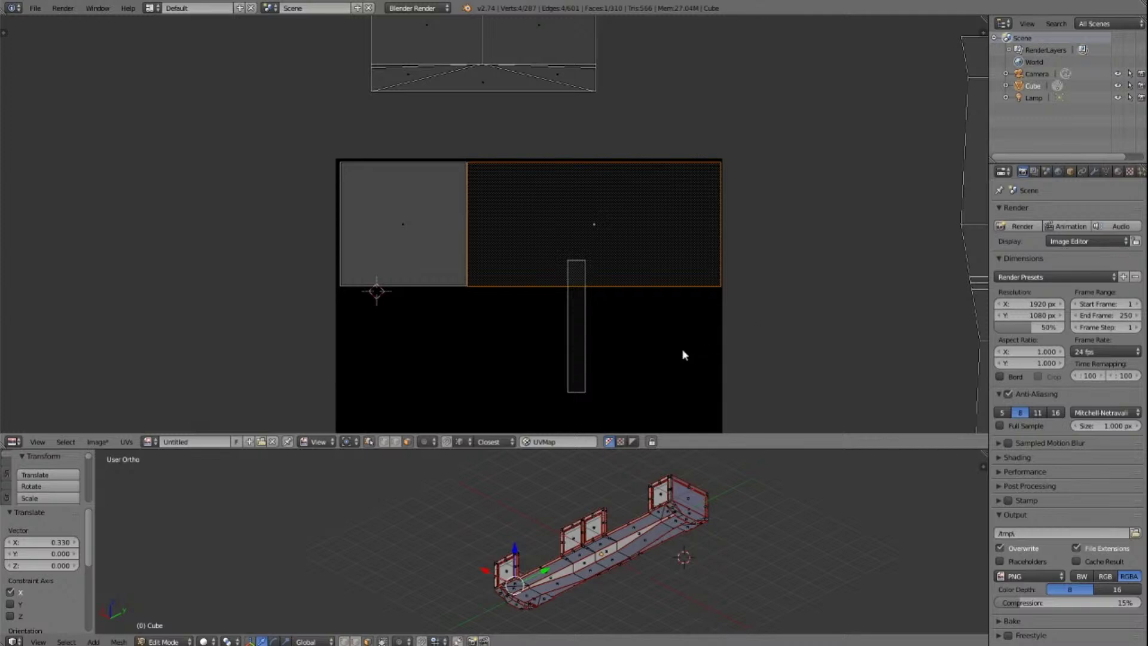
{"action": "scroll", "coordinate": [685, 354], "scroll_direction": "up", "scroll_amount": 3}
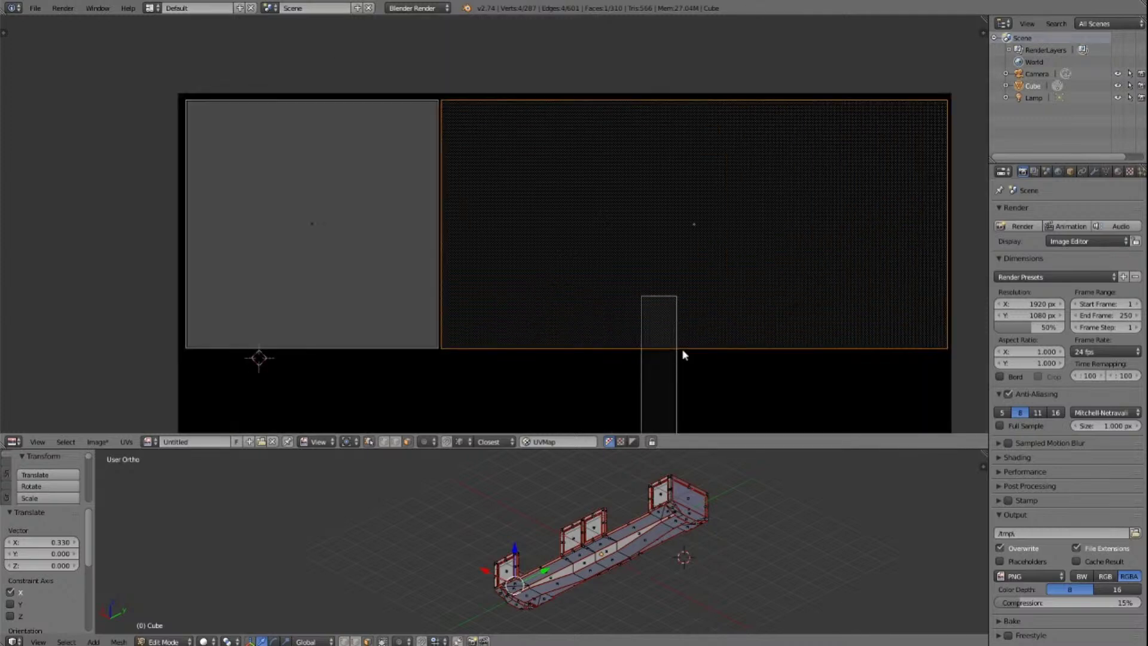
Step: Using vertex selection with snapping enabled, snap the narrow strip island's two upper corners to the wide end panel island's upper corners
{"action": "key", "text": "a"}
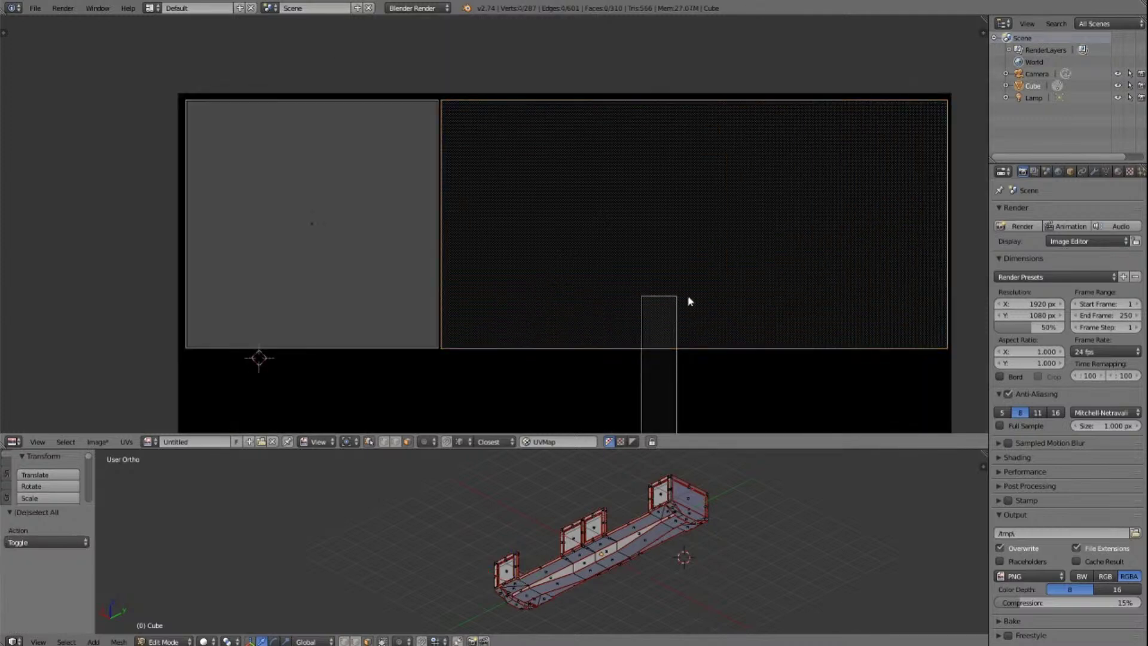
{"action": "left_click", "coordinate": [447, 441]}
{"action": "left_click", "coordinate": [395, 441]}
{"action": "right_click", "coordinate": [636, 303]}
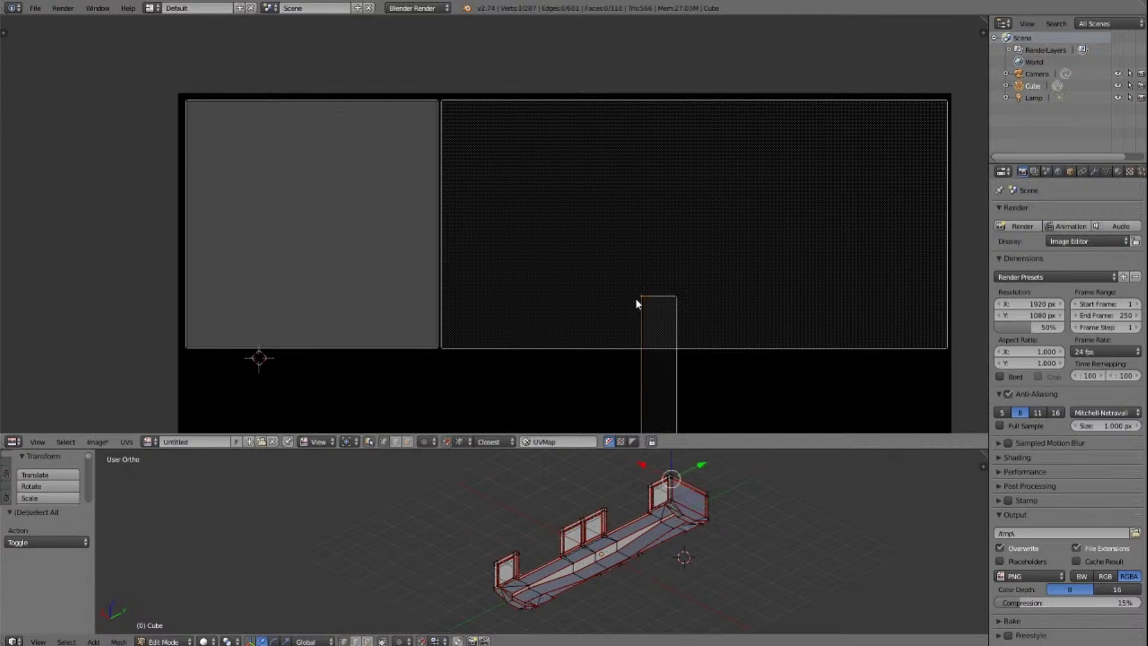
{"action": "key", "text": "g"}
{"action": "left_click", "coordinate": [443, 103]}
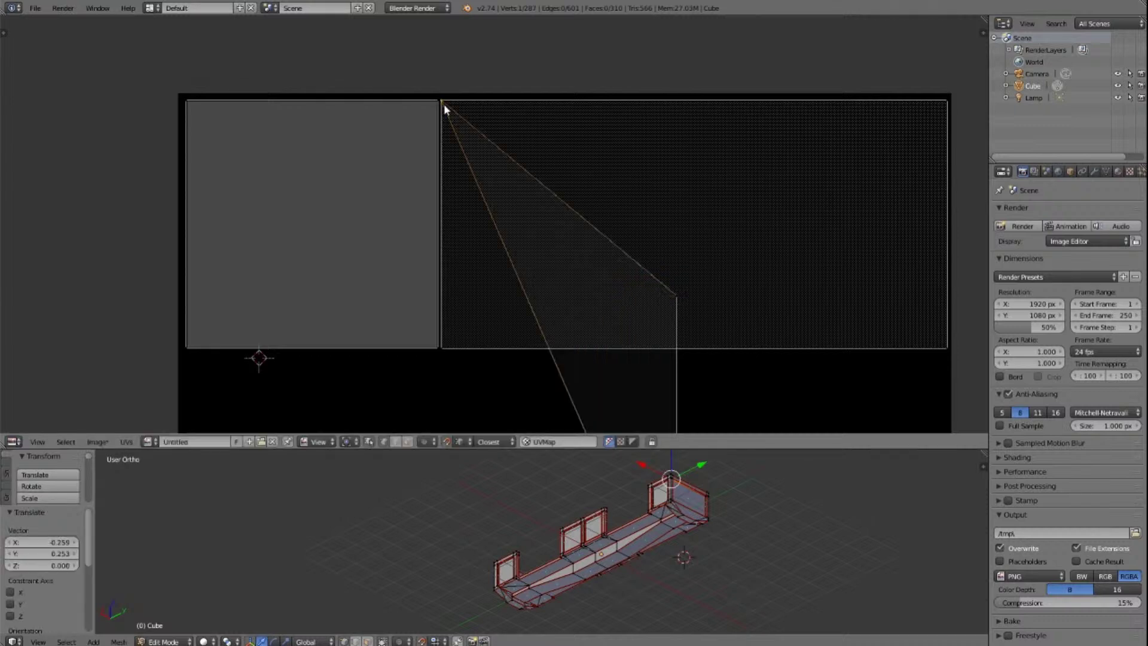
{"action": "right_click", "coordinate": [689, 291], "text": "shift"}
{"action": "key", "text": "g"}
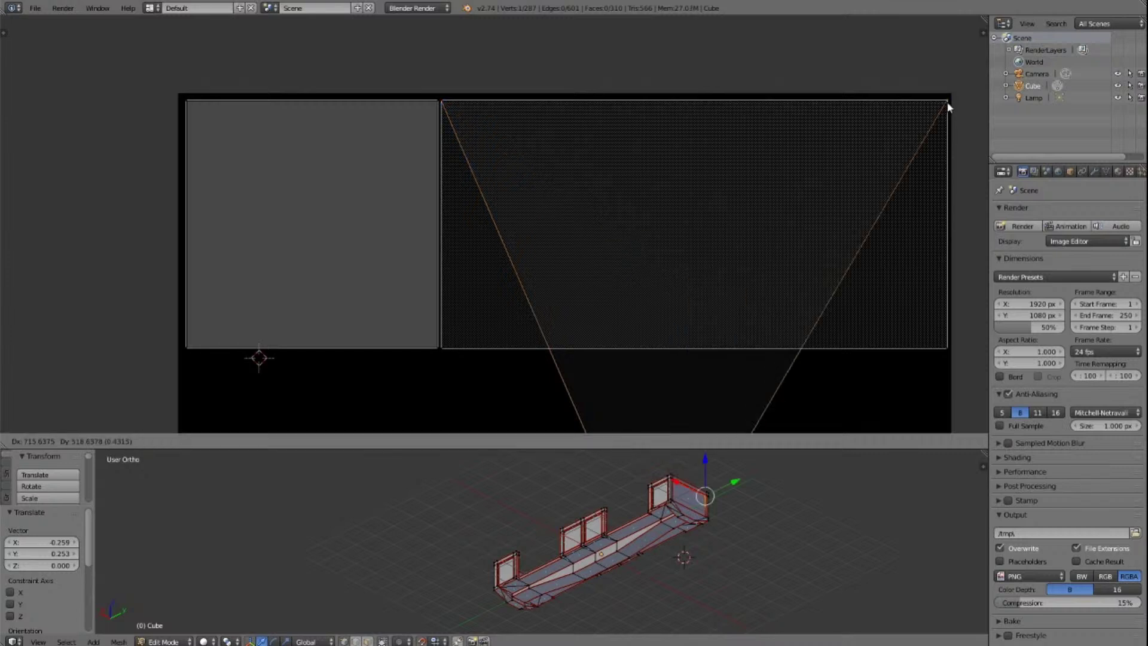
{"action": "left_click", "coordinate": [949, 107]}
Step: Snap the strip island's two lower corners to the wide end panel island's lower corners so both islands overlap
{"action": "scroll", "coordinate": [683, 358], "scroll_direction": "down", "scroll_amount": 4}
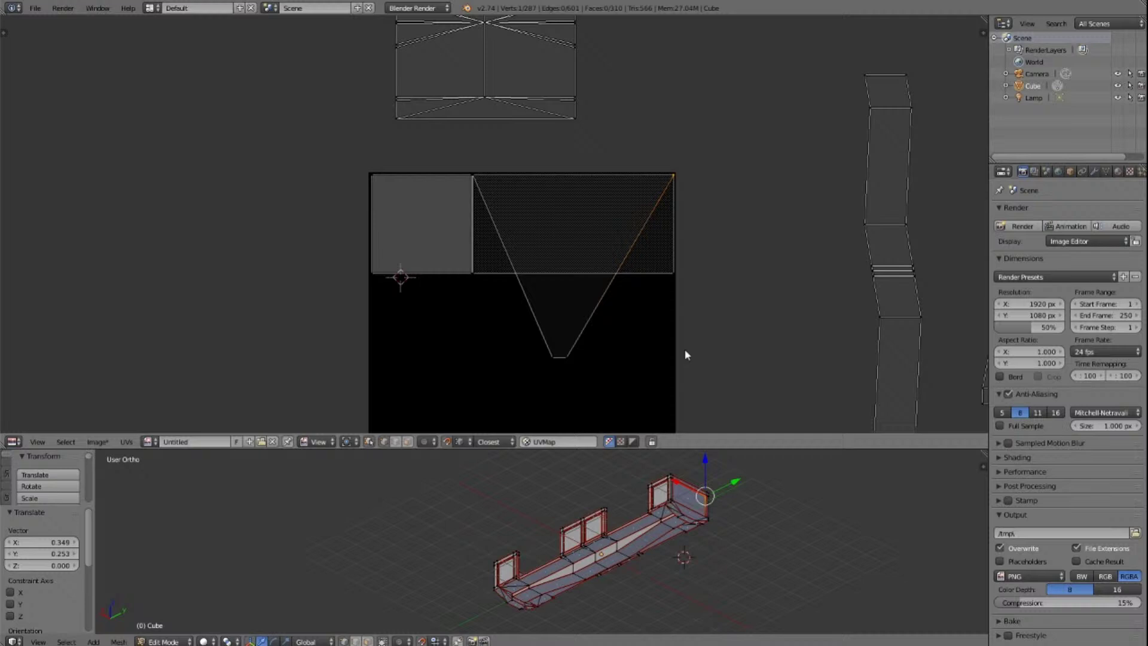
{"action": "right_click", "coordinate": [562, 362]}
{"action": "key", "text": "g"}
{"action": "left_click", "coordinate": [675, 275]}
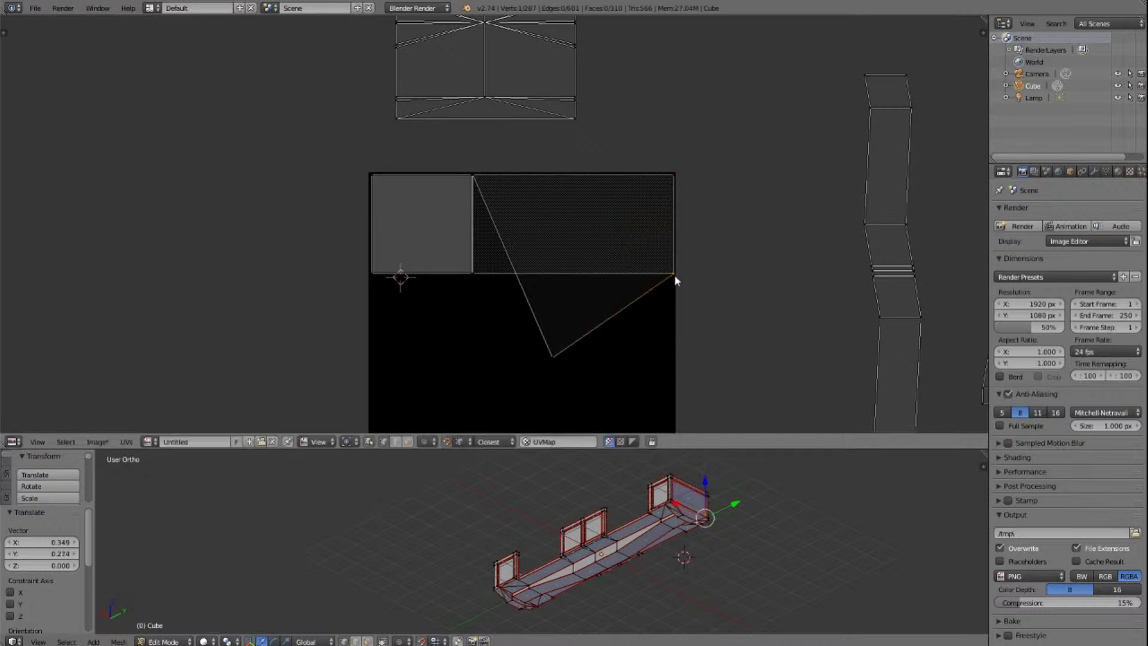
{"action": "right_click", "coordinate": [564, 355]}
{"action": "key", "text": "g"}
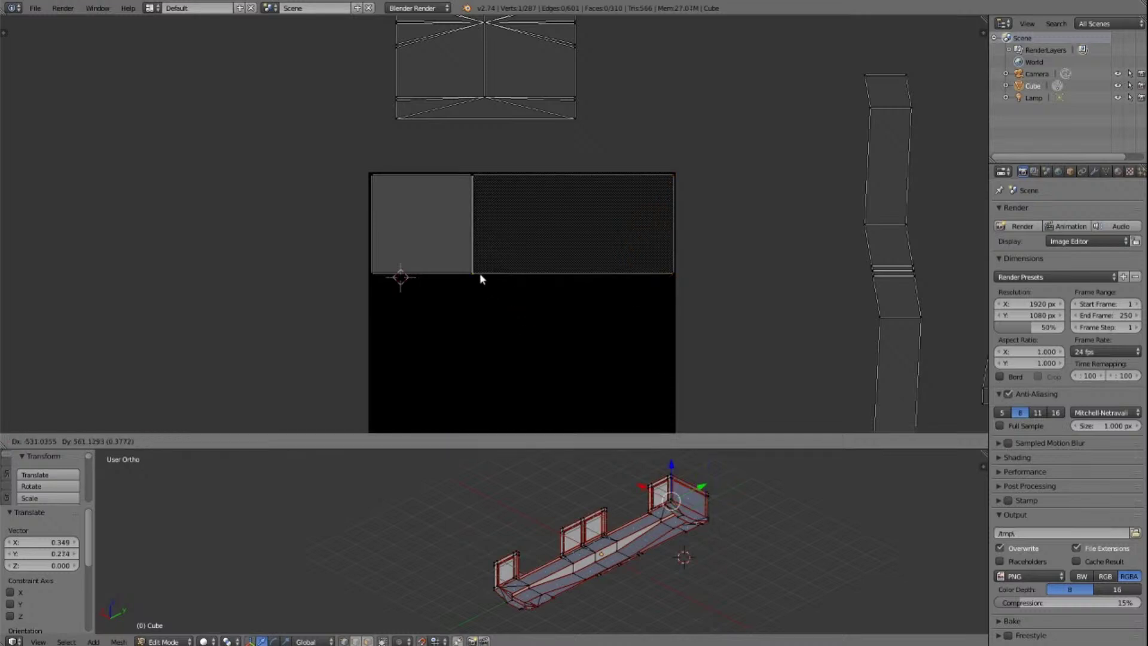
{"action": "left_click", "coordinate": [479, 273]}
{"action": "scroll", "coordinate": [503, 267], "scroll_direction": "up", "scroll_amount": 5}
{"action": "scroll", "coordinate": [504, 267], "scroll_direction": "down", "scroll_amount": 6}
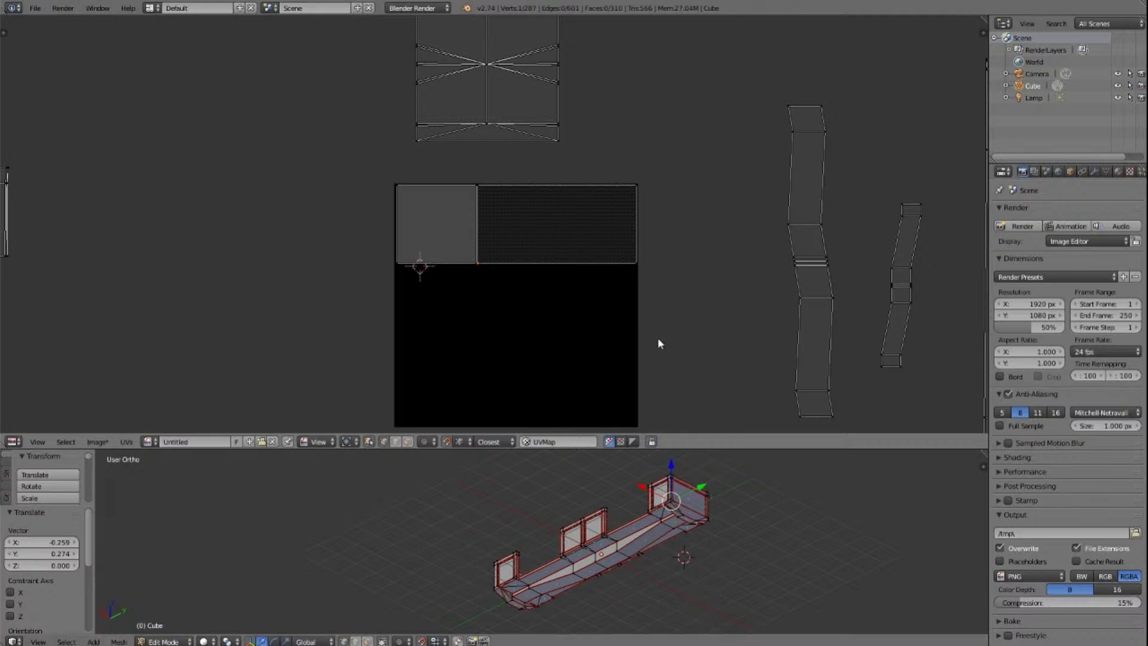
Step: Examine the BDY / NODY Open wagon reference page in the browser, and survey the model and its unplaced UV islands
{"action": "scroll", "coordinate": [513, 228], "scroll_direction": "up", "scroll_amount": 5}
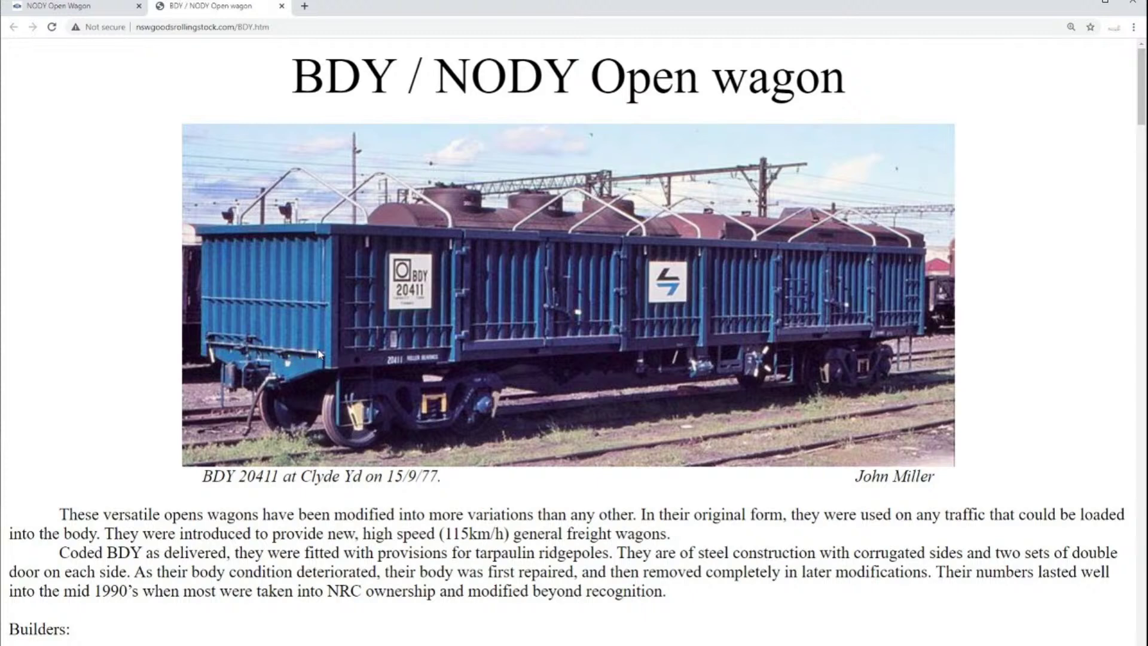
{"action": "scroll", "coordinate": [319, 354], "scroll_direction": "down", "scroll_amount": 4}
{"action": "scroll", "coordinate": [317, 352], "scroll_direction": "up", "scroll_amount": 3}
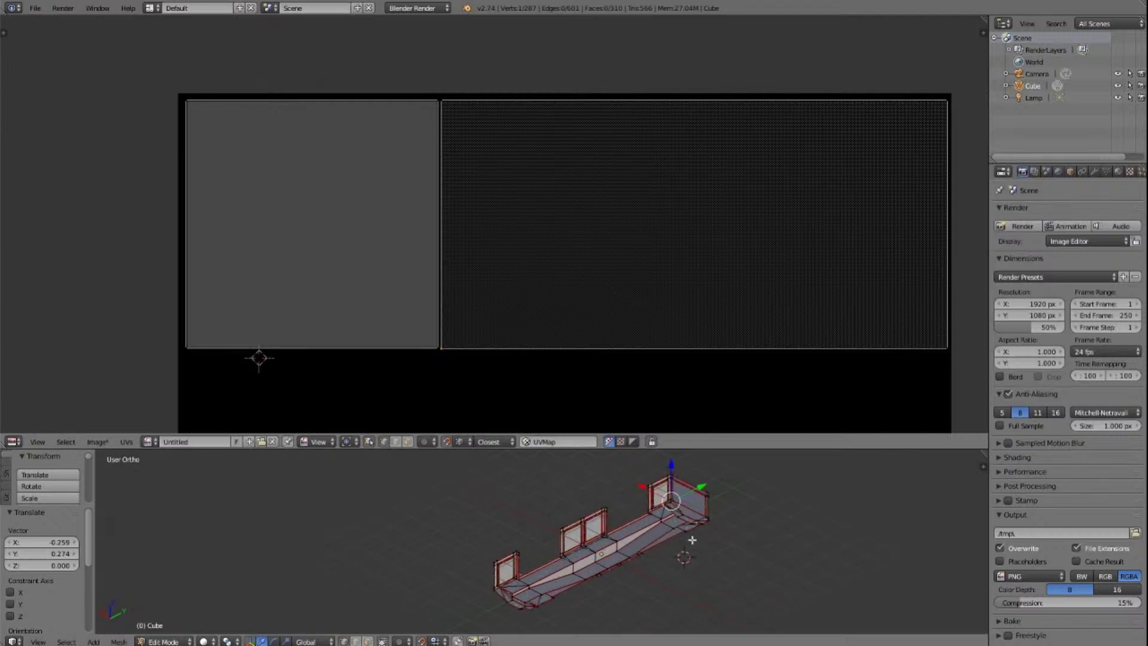
{"action": "scroll", "coordinate": [692, 540], "scroll_direction": "up", "scroll_amount": 3}
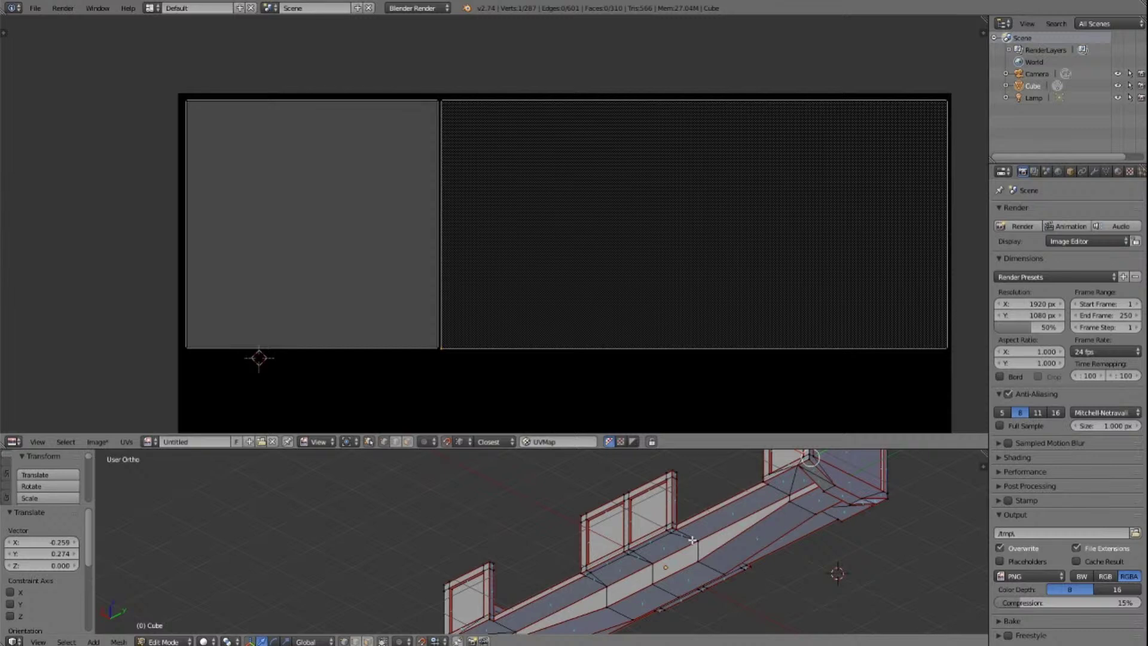
{"action": "scroll", "coordinate": [692, 540], "scroll_direction": "down", "scroll_amount": 2}
{"action": "scroll", "coordinate": [691, 540], "scroll_direction": "down", "scroll_amount": 1}
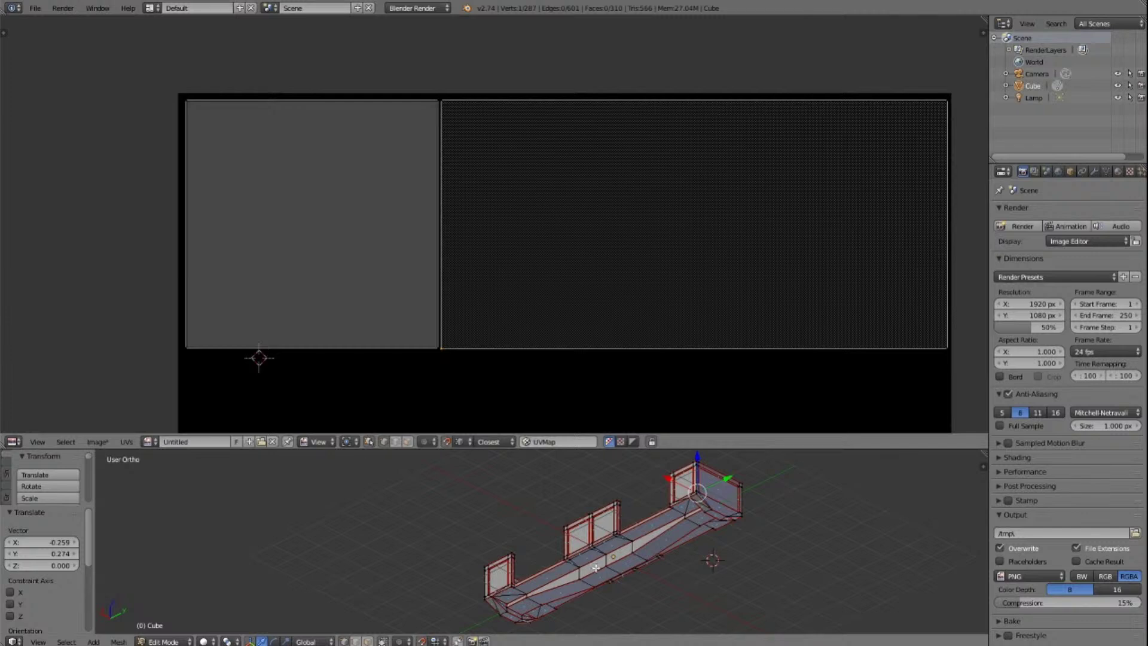
{"action": "scroll", "coordinate": [694, 258], "scroll_direction": "down", "scroll_amount": 7}
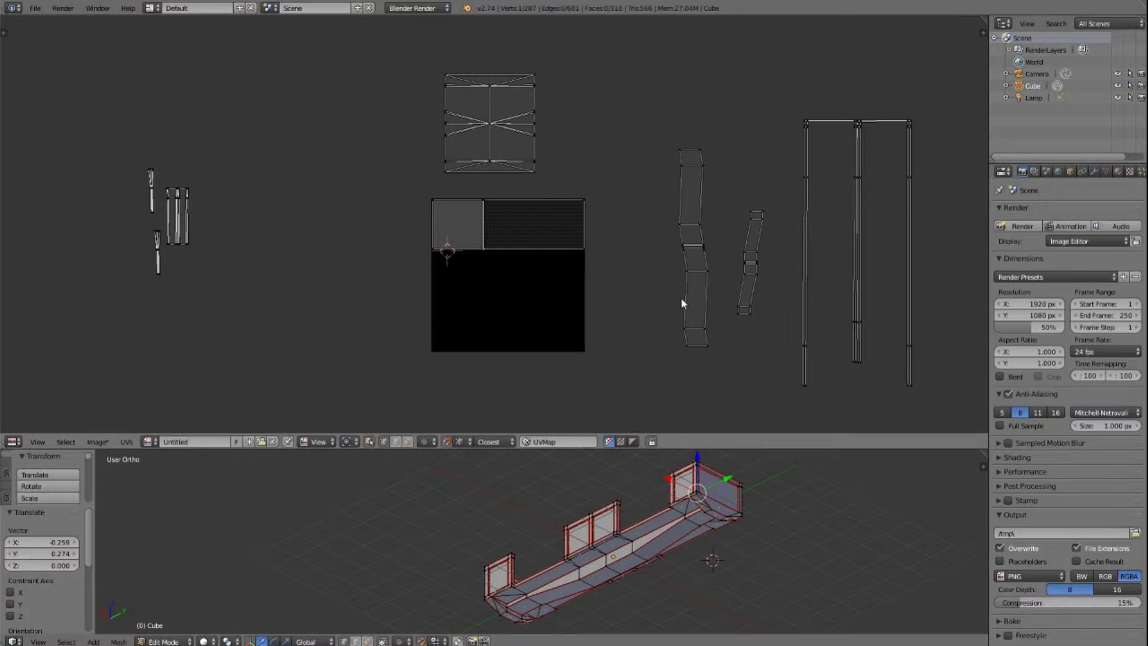
{"action": "scroll", "coordinate": [682, 302], "scroll_direction": "down", "scroll_amount": 5}
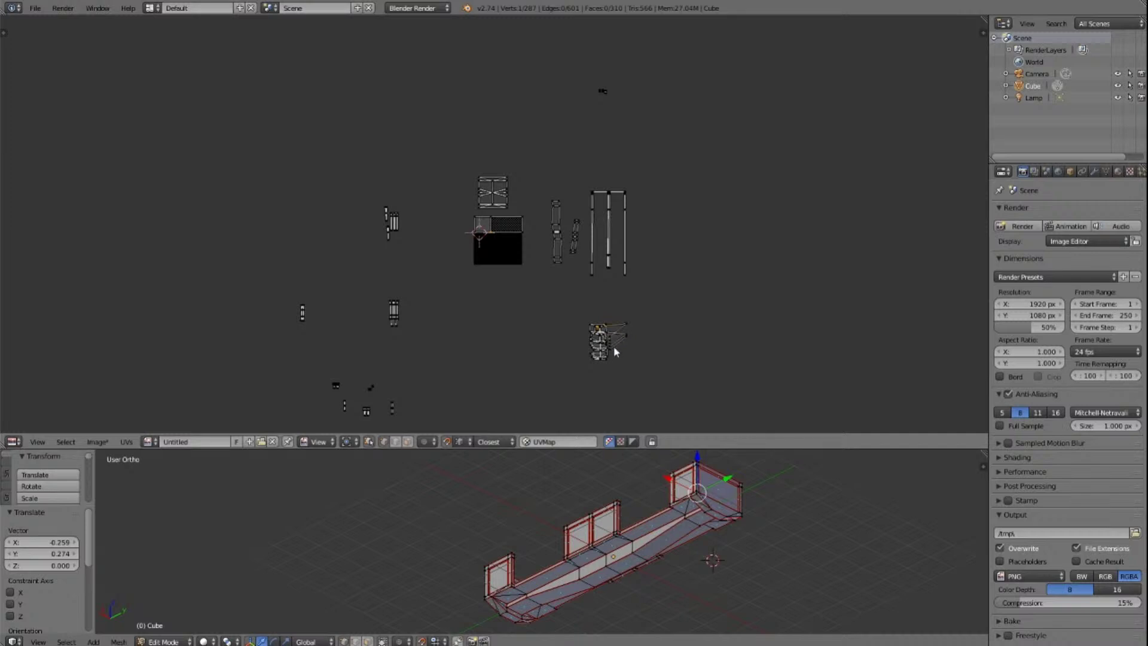
{"action": "scroll", "coordinate": [616, 348], "scroll_direction": "up", "scroll_amount": 5}
{"action": "scroll", "coordinate": [619, 352], "scroll_direction": "down", "scroll_amount": 3}
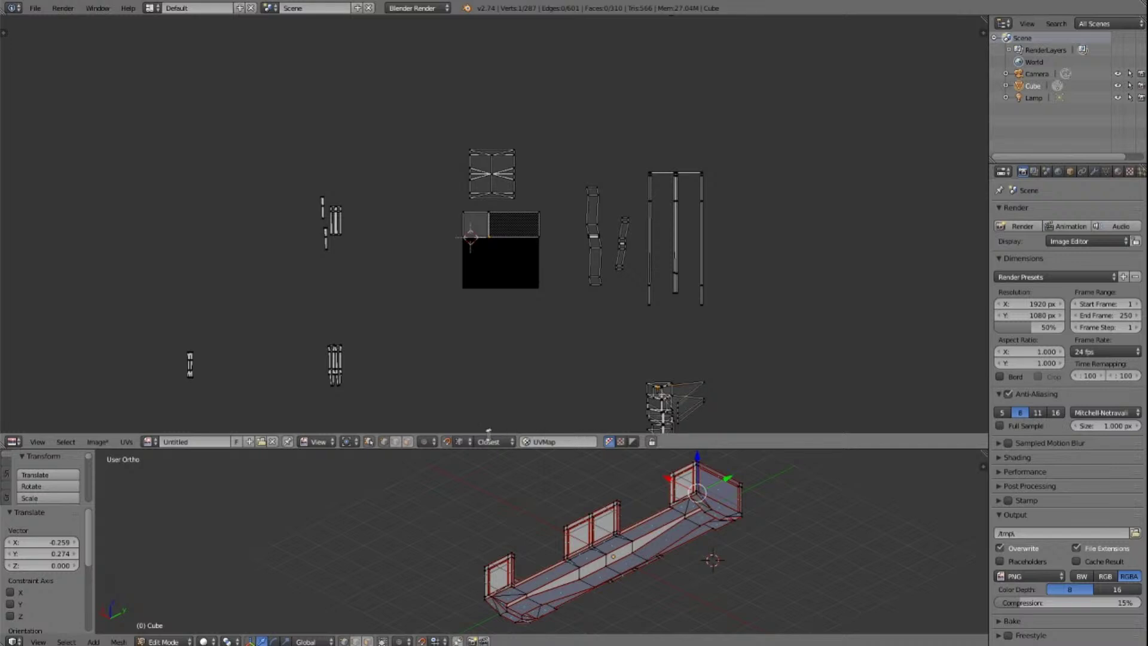
Step: Select the stretched UV face beside the lower island cluster in face mode and try to move it
{"action": "left_click", "coordinate": [406, 442]}
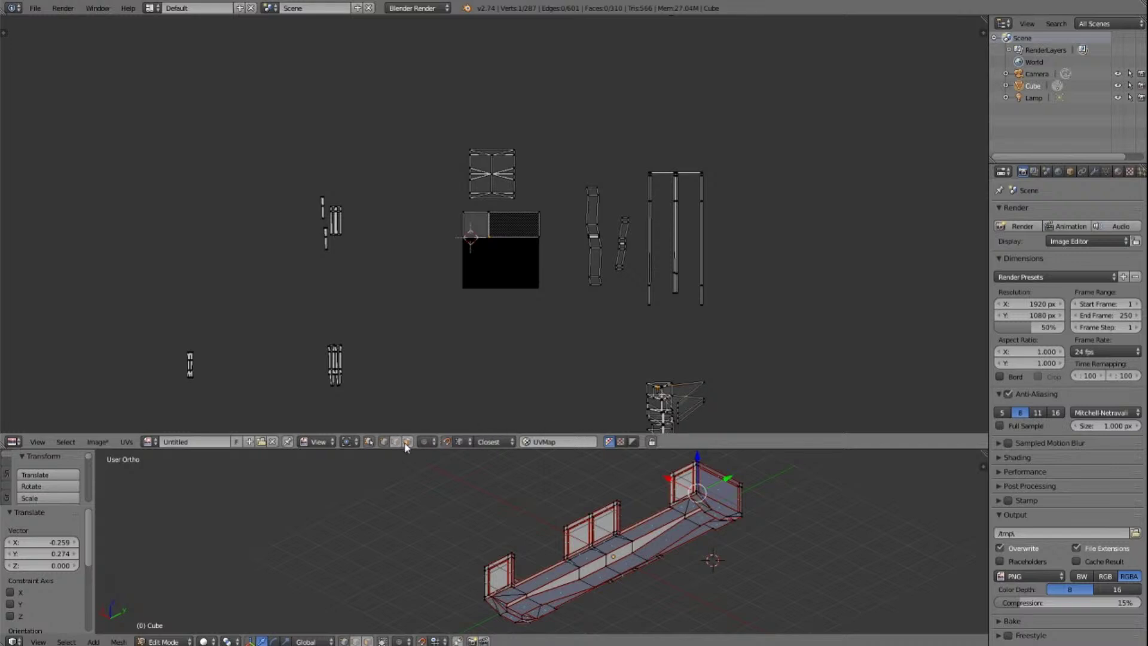
{"action": "left_click", "coordinate": [688, 389]}
{"action": "key", "text": "g"}
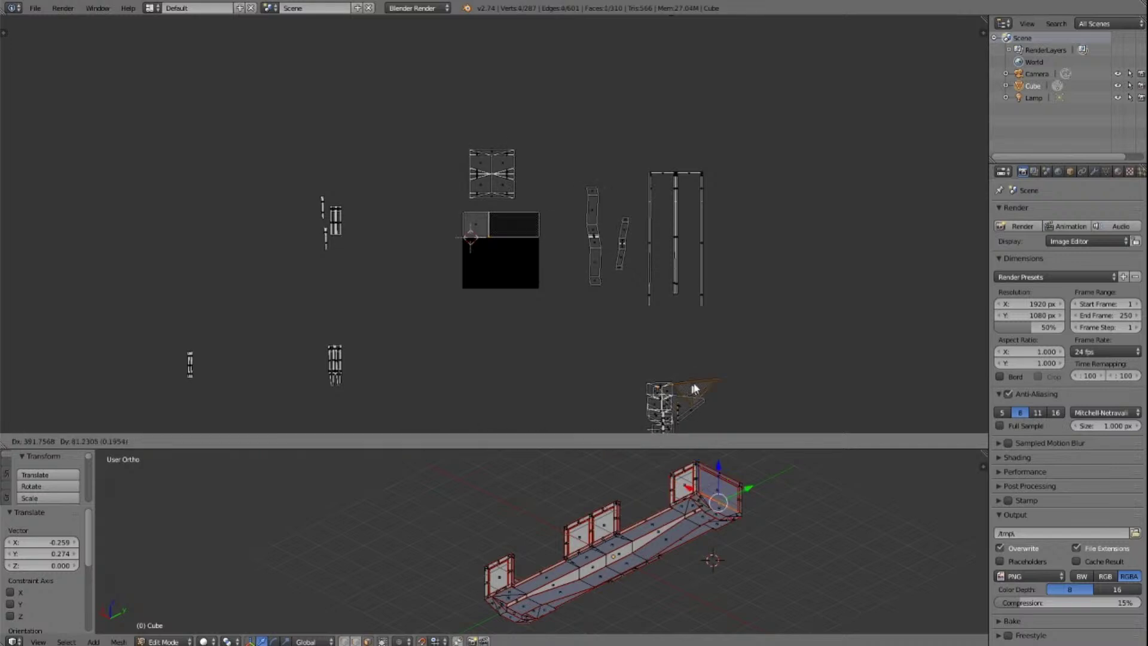
{"action": "key", "text": "Escape"}
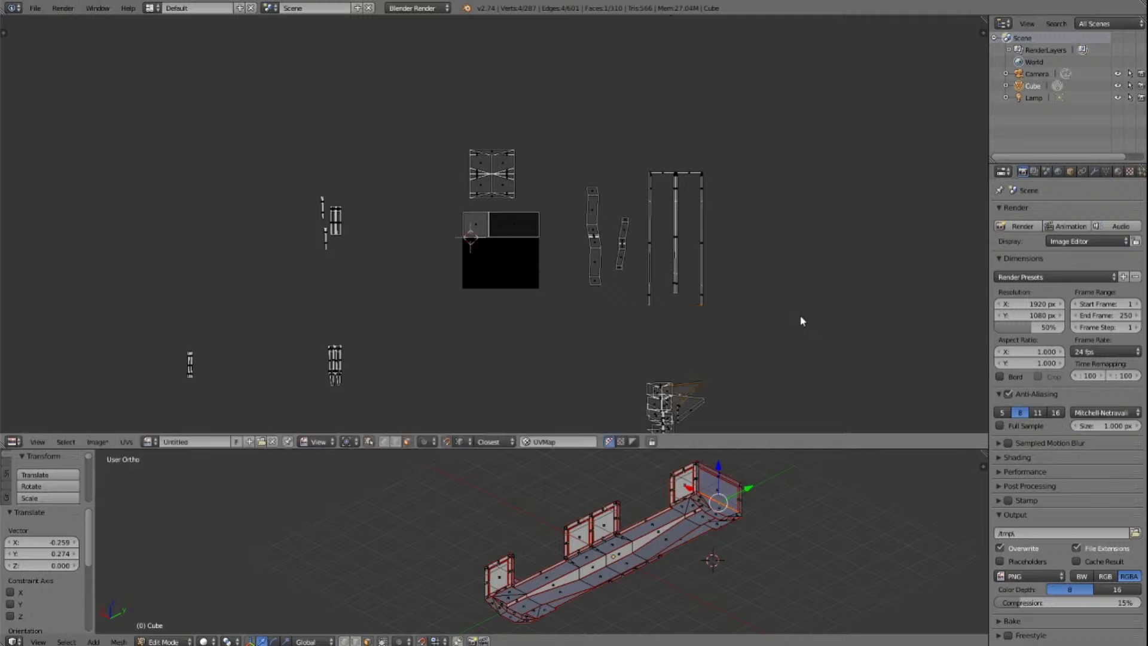
{"action": "left_click", "coordinate": [800, 317]}
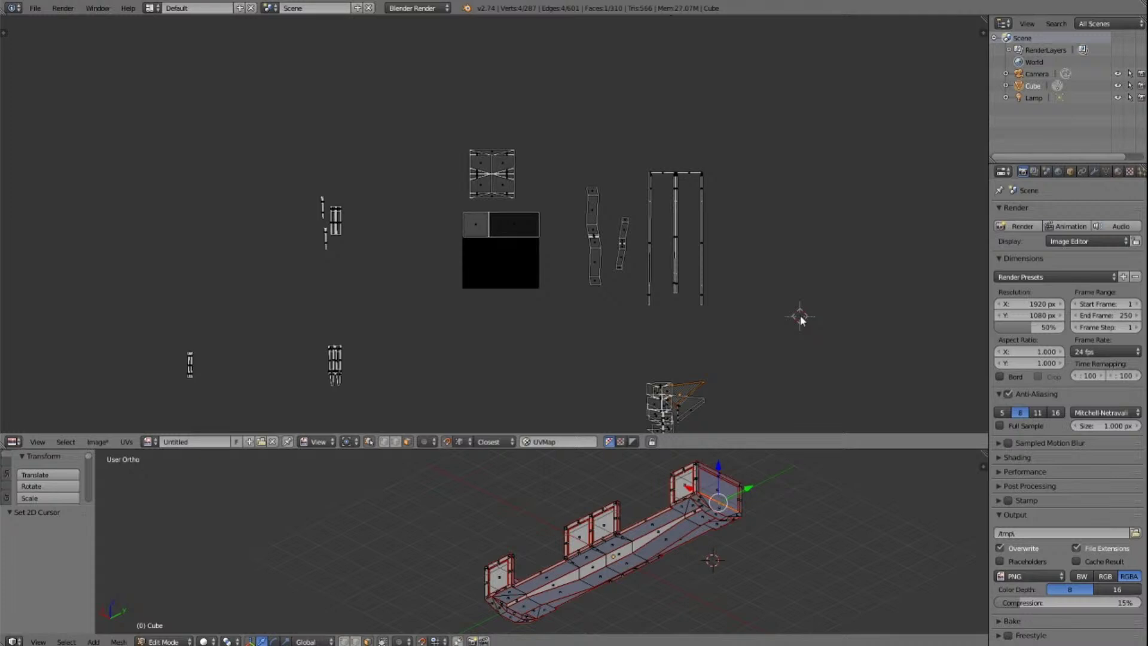
{"action": "scroll", "coordinate": [801, 320], "scroll_direction": "down", "scroll_amount": 3}
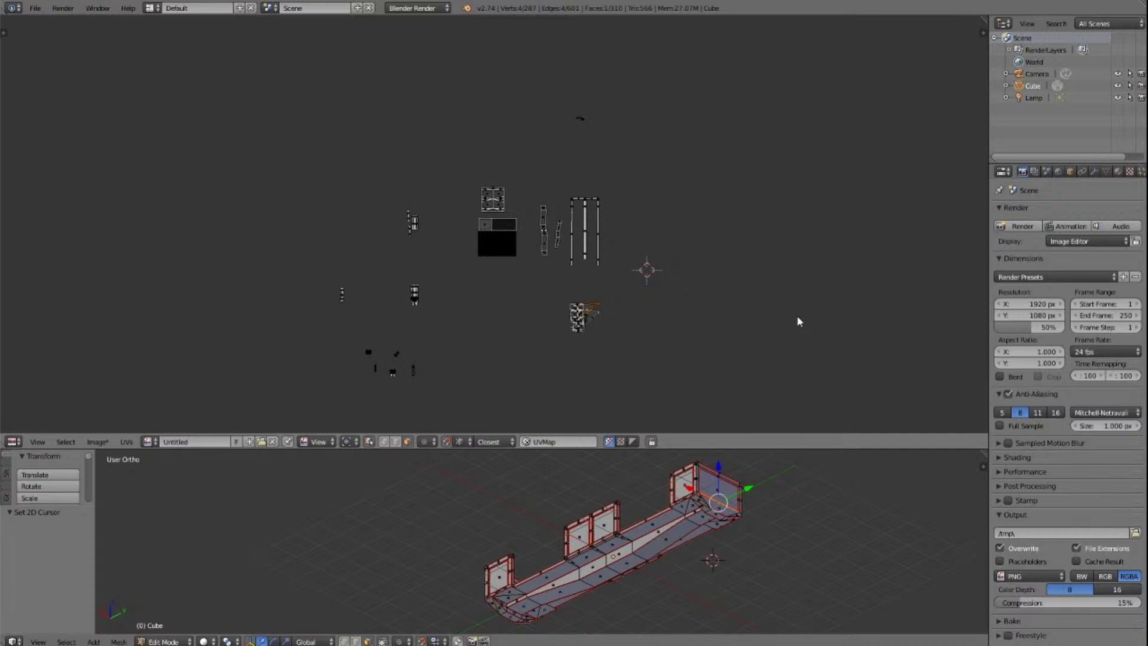
Step: Turn off UV snapping and move the upper stretched triangular face well clear of the lower island cluster
{"action": "left_click", "coordinate": [446, 441]}
{"action": "left_click", "coordinate": [595, 315]}
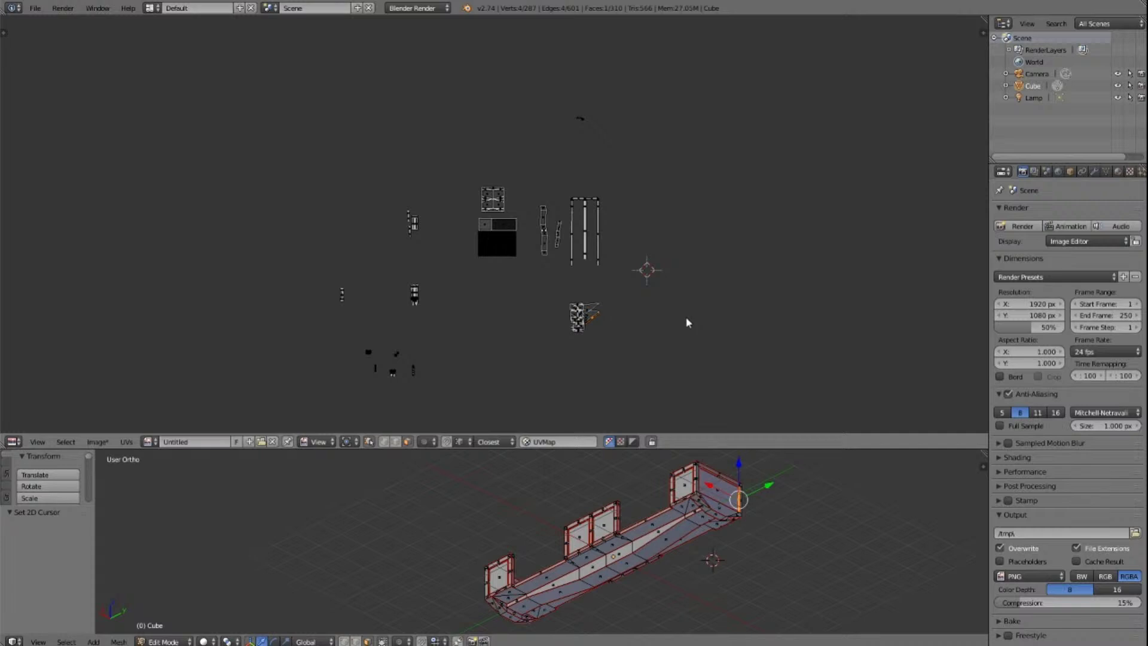
{"action": "key", "text": "KP_Decimal"}
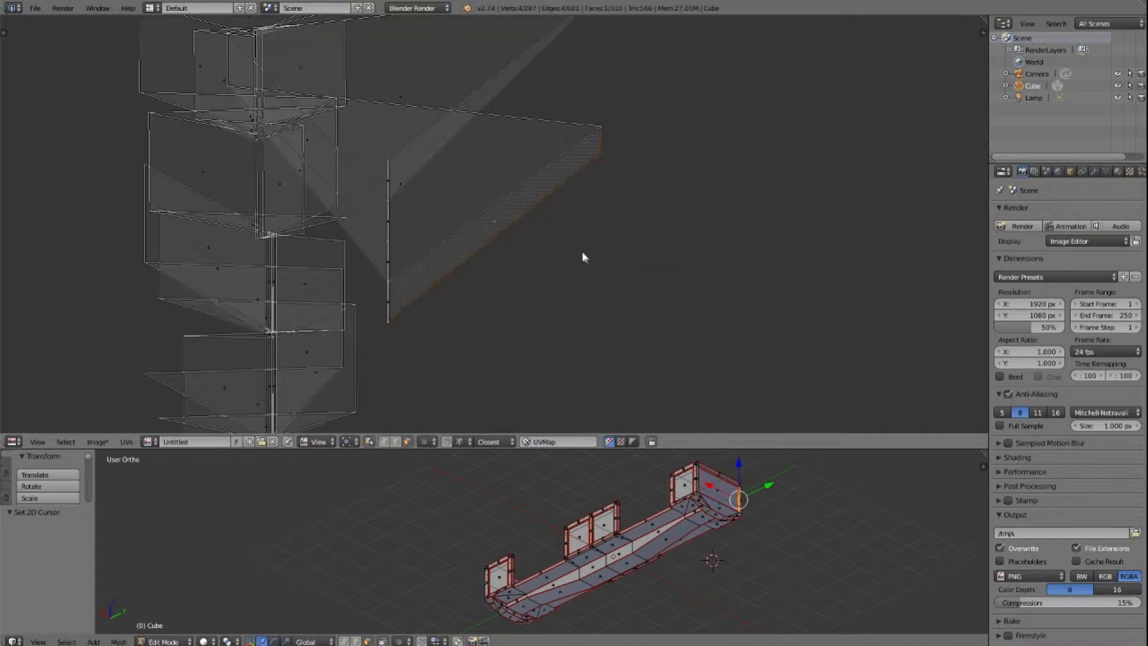
{"action": "scroll", "coordinate": [579, 248], "scroll_direction": "down", "scroll_amount": 3}
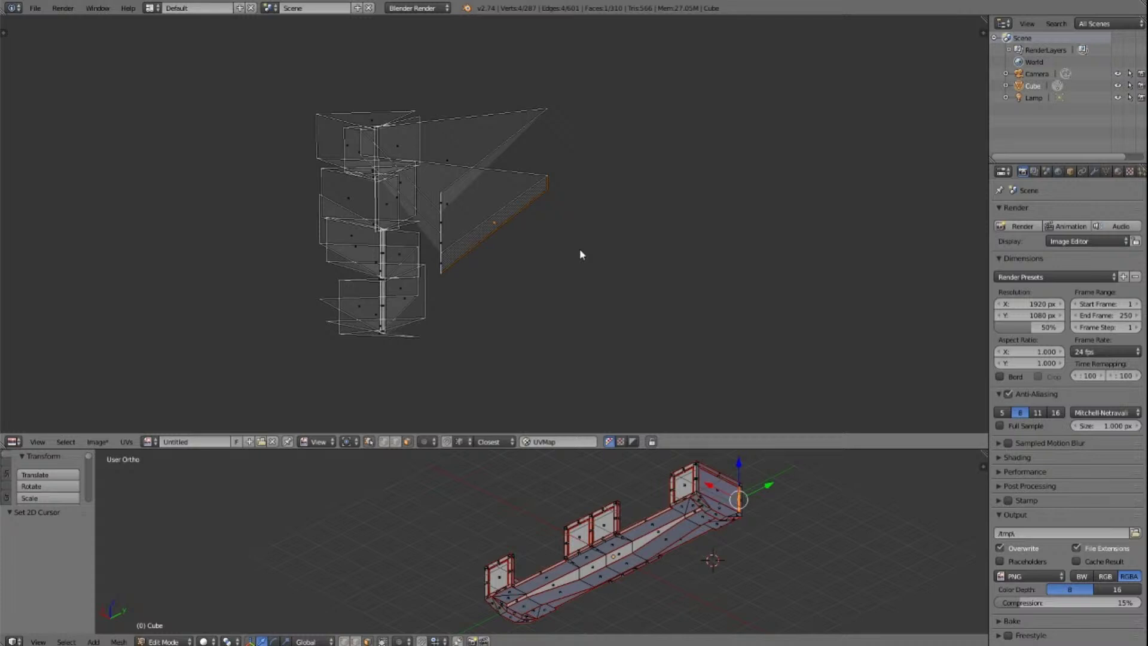
{"action": "scroll", "coordinate": [580, 249], "scroll_direction": "down", "scroll_amount": 7}
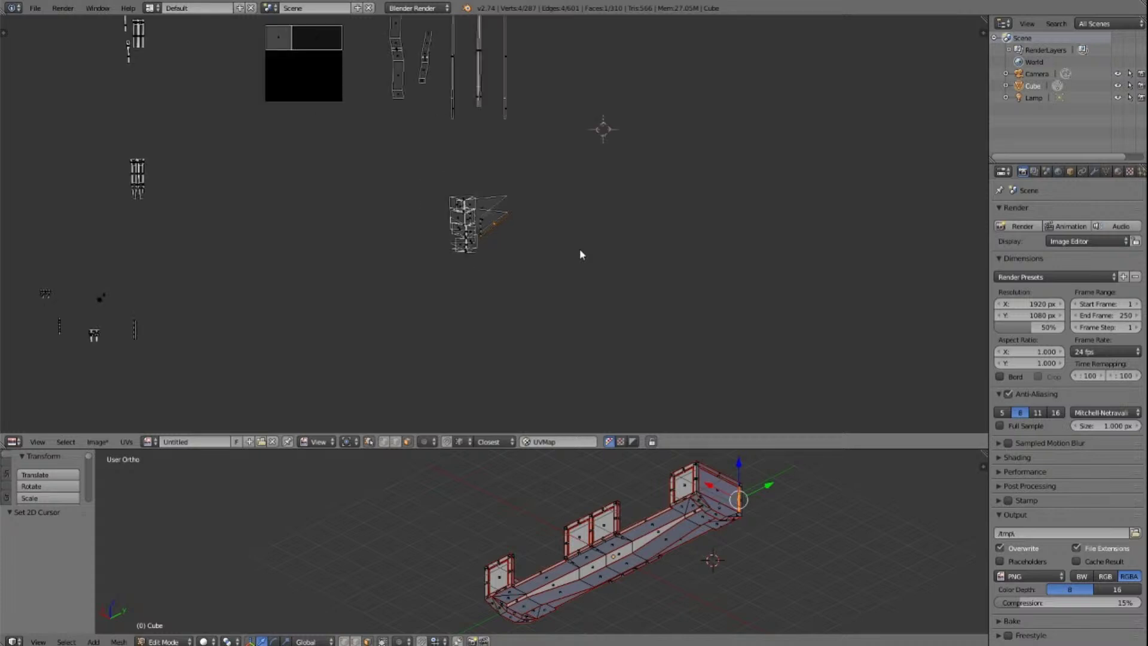
{"action": "scroll", "coordinate": [580, 249], "scroll_direction": "up", "scroll_amount": 7}
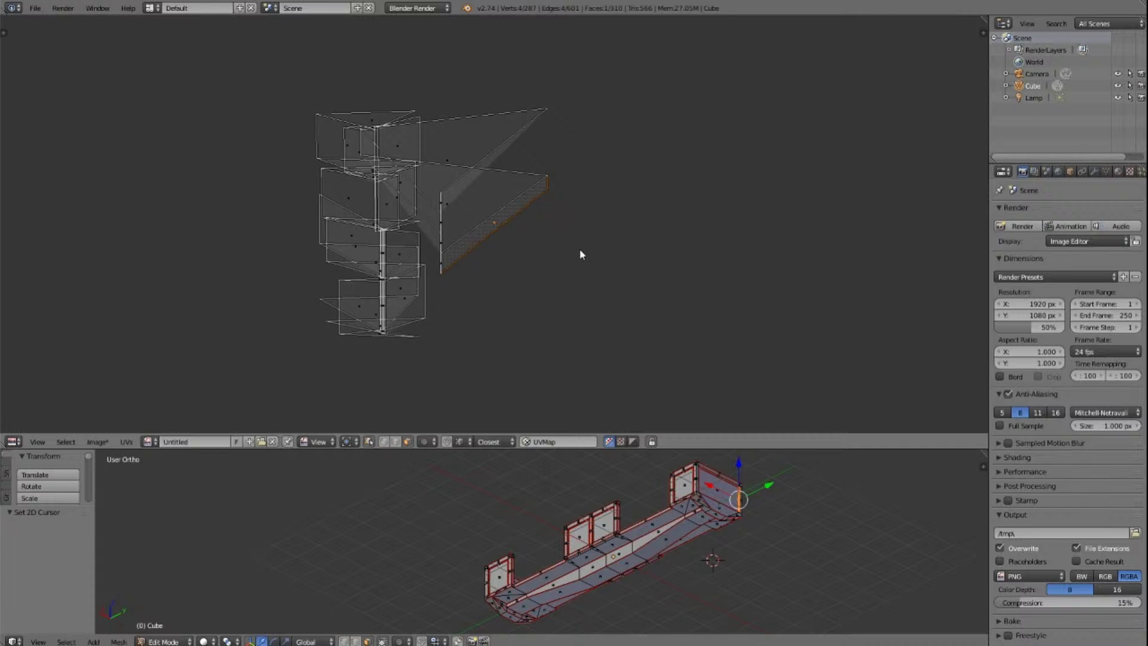
{"action": "key", "text": "ctrl+l"}
{"action": "scroll", "coordinate": [500, 335], "scroll_direction": "down", "scroll_amount": 5}
{"action": "left_click", "coordinate": [488, 203]}
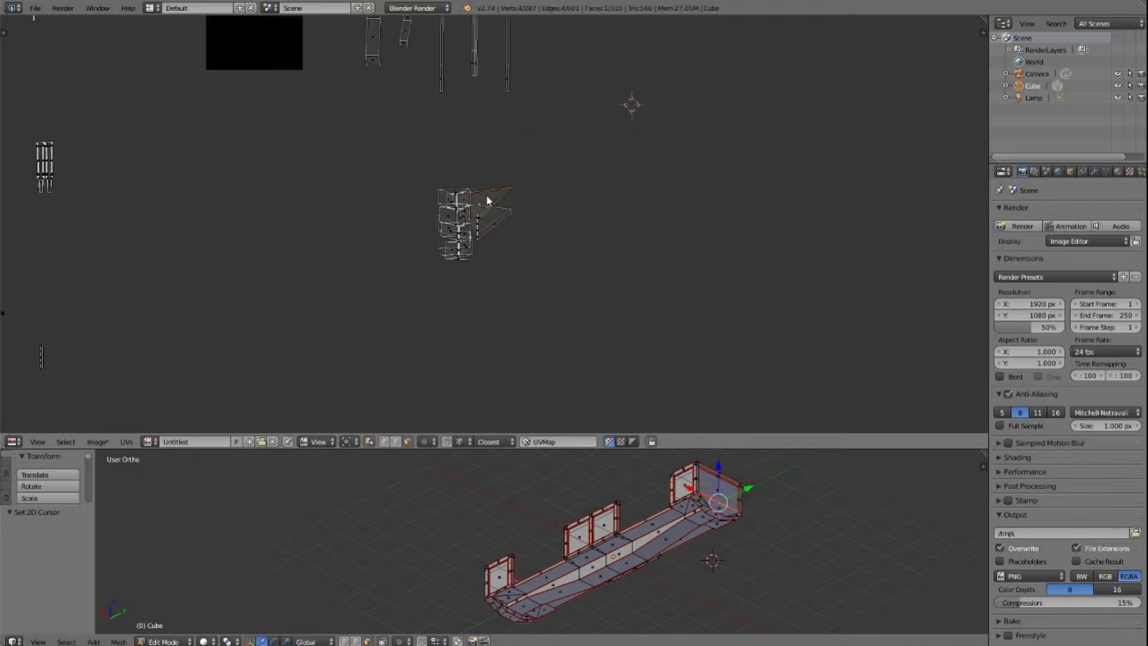
{"action": "key", "text": "g"}
{"action": "left_click", "coordinate": [669, 200]}
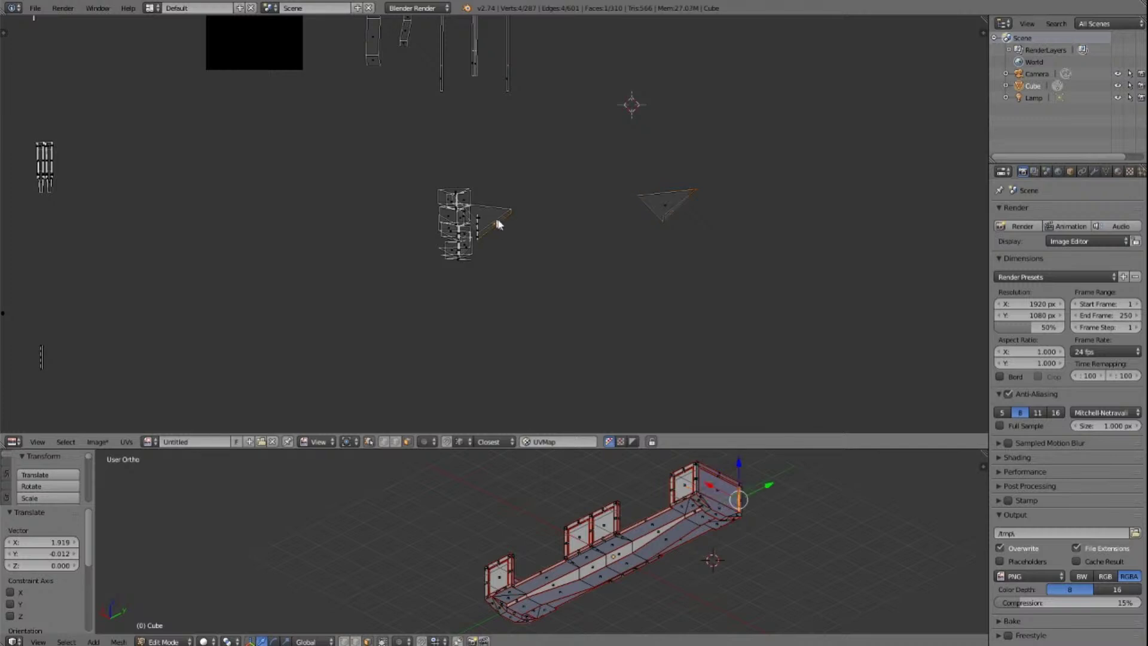
Step: Move the thin diagonal face and the remaining stretched triangular face out of the cluster, placing them near the first separated face
{"action": "key", "text": "g"}
{"action": "left_click", "coordinate": [731, 267]}
{"action": "key", "text": "g"}
{"action": "left_click", "coordinate": [691, 247]}
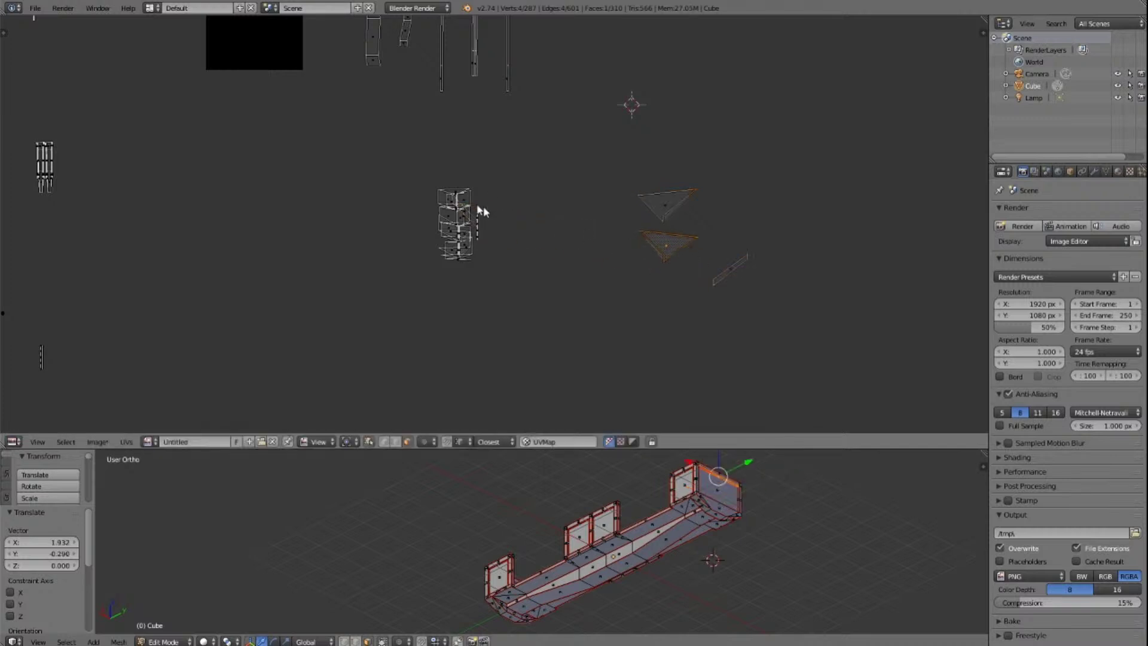
{"action": "scroll", "coordinate": [536, 248], "scroll_direction": "up", "scroll_amount": 5}
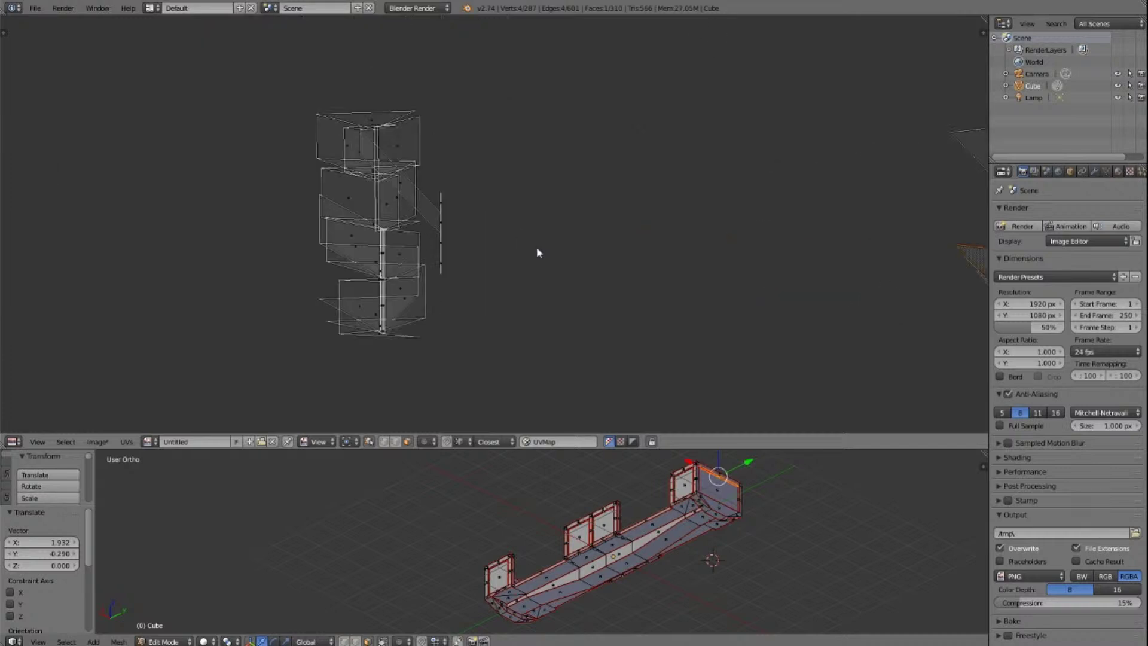
{"action": "scroll", "coordinate": [536, 247], "scroll_direction": "down", "scroll_amount": 8}
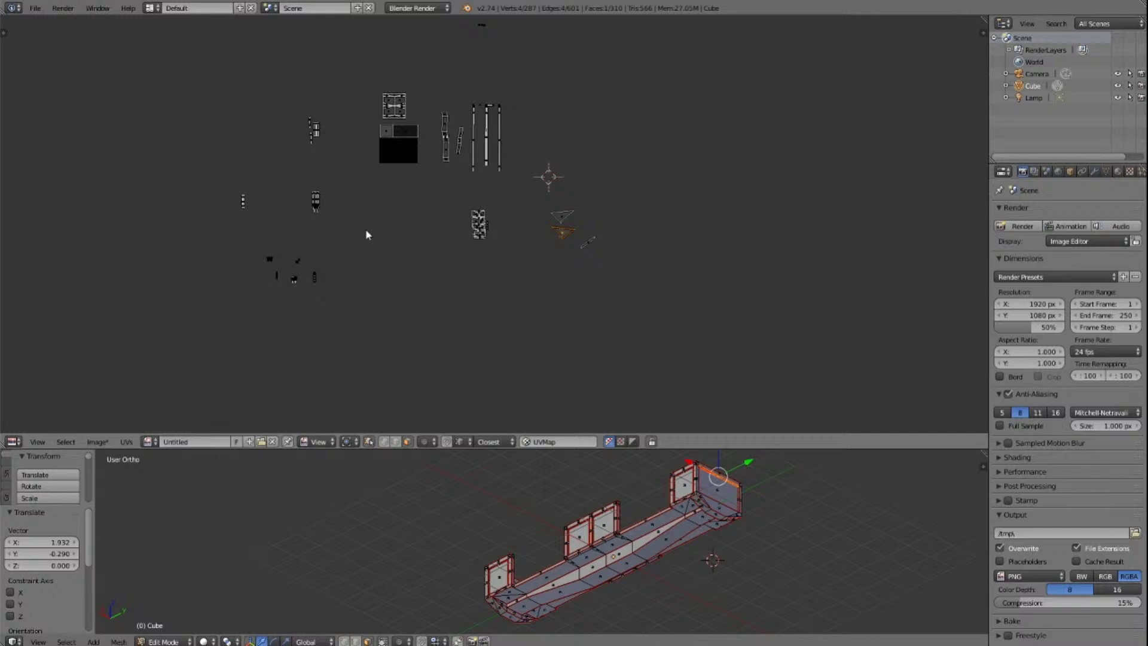
Step: Select the six faces of the model's tapered side beam and move their UV island onto the texture's empty lower area
{"action": "right_click", "coordinate": [620, 554]}
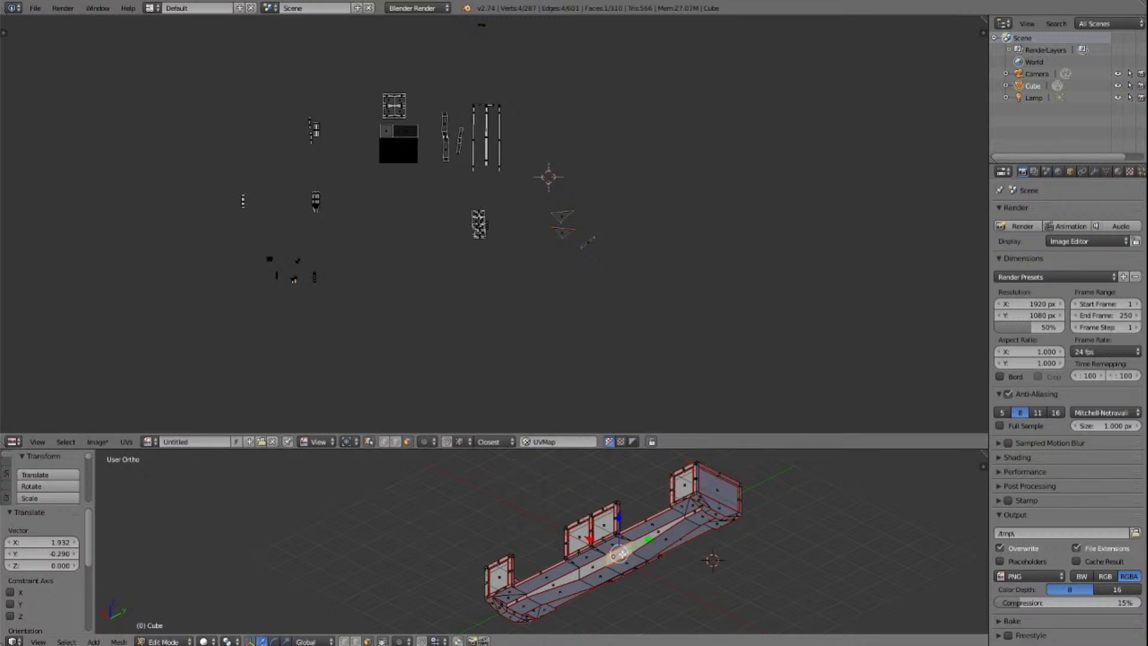
{"action": "right_click", "coordinate": [599, 562], "text": "shift"}
{"action": "right_click", "coordinate": [565, 578], "text": "shift"}
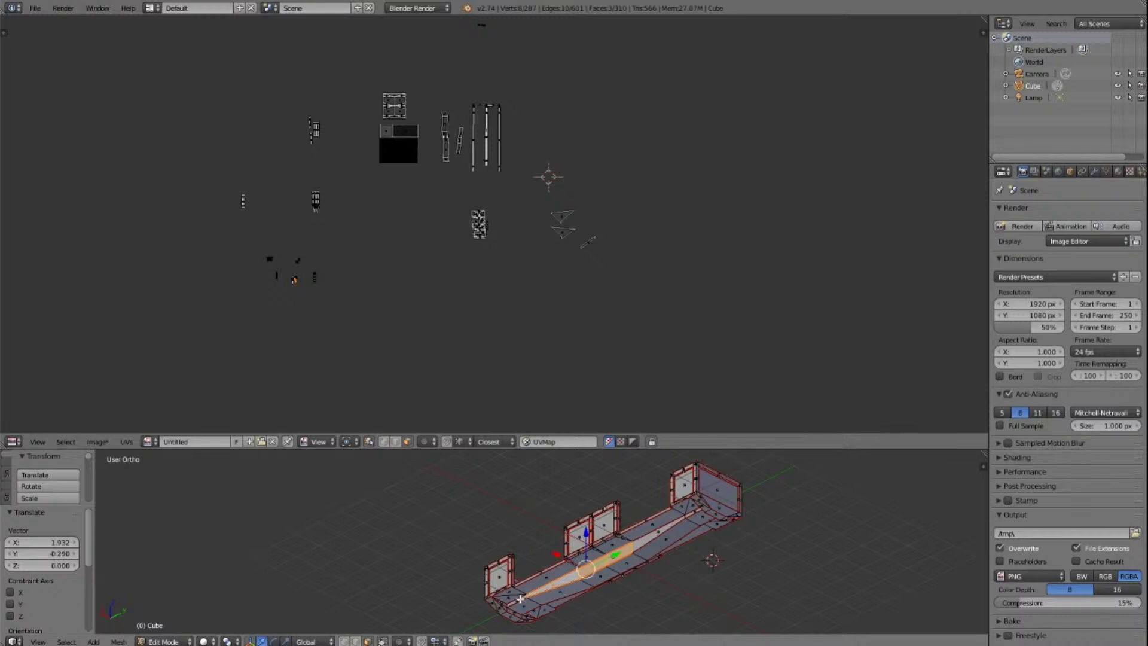
{"action": "right_click", "coordinate": [621, 551], "text": "shift"}
{"action": "right_click", "coordinate": [646, 541], "text": "shift"}
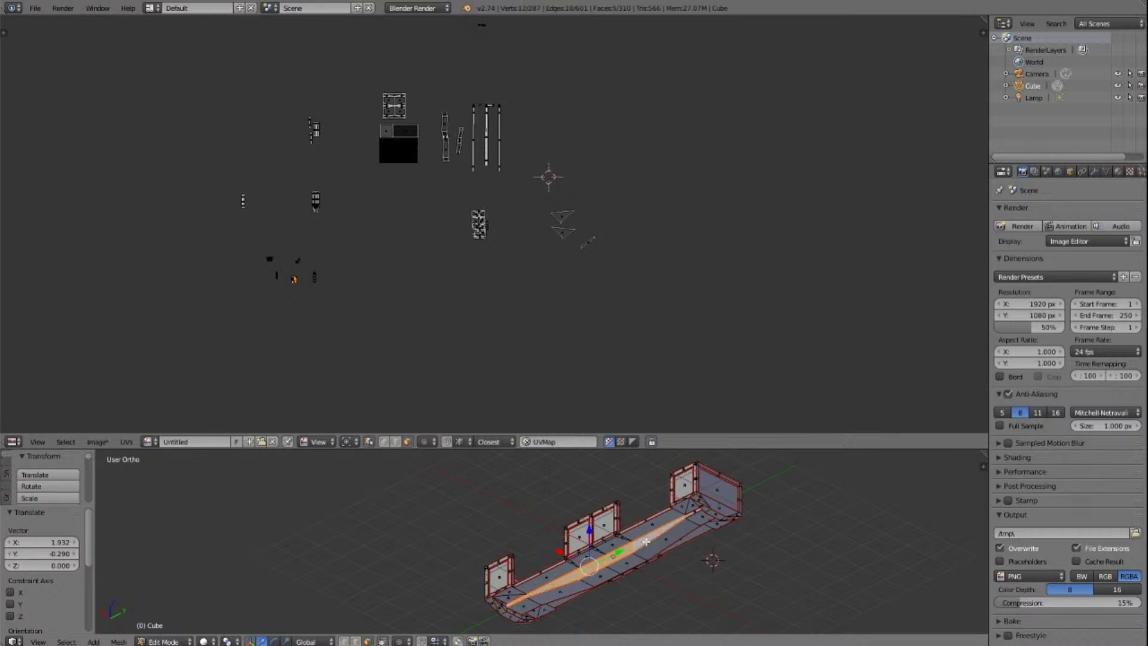
{"action": "right_click", "coordinate": [697, 512], "text": "shift"}
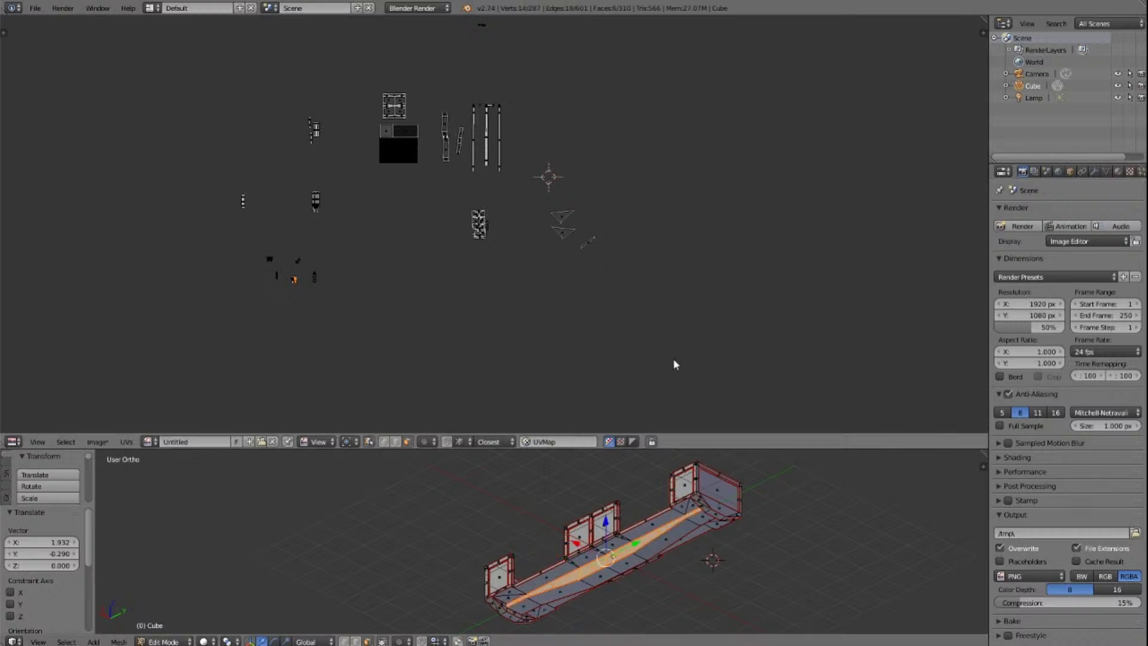
{"action": "key", "text": "g"}
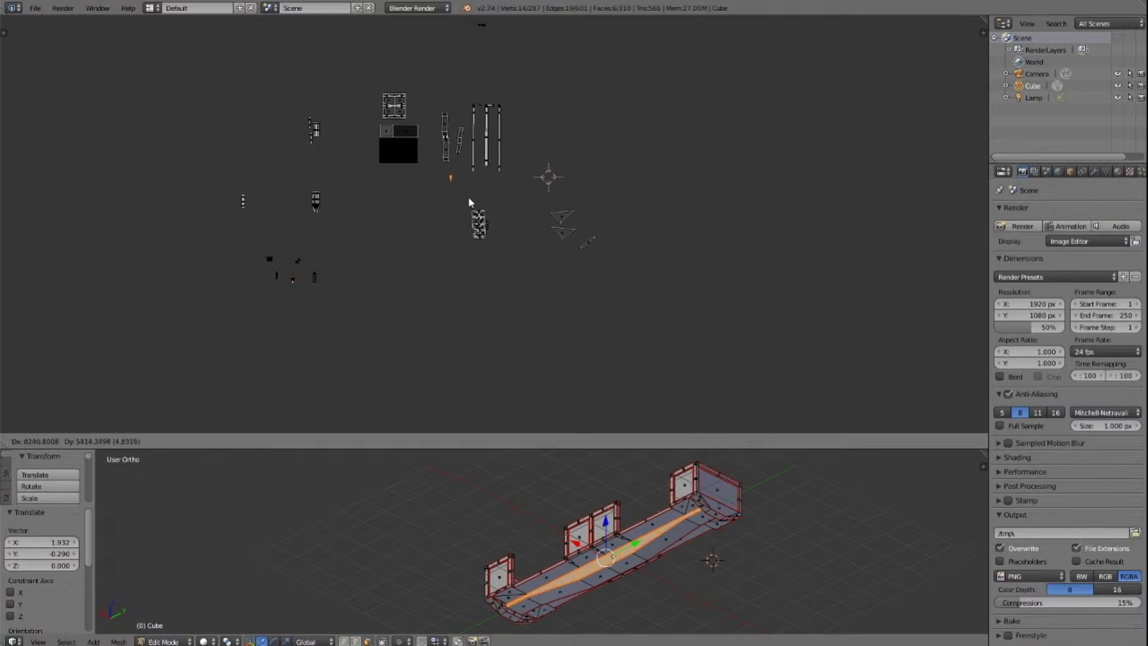
{"action": "left_click", "coordinate": [417, 180]}
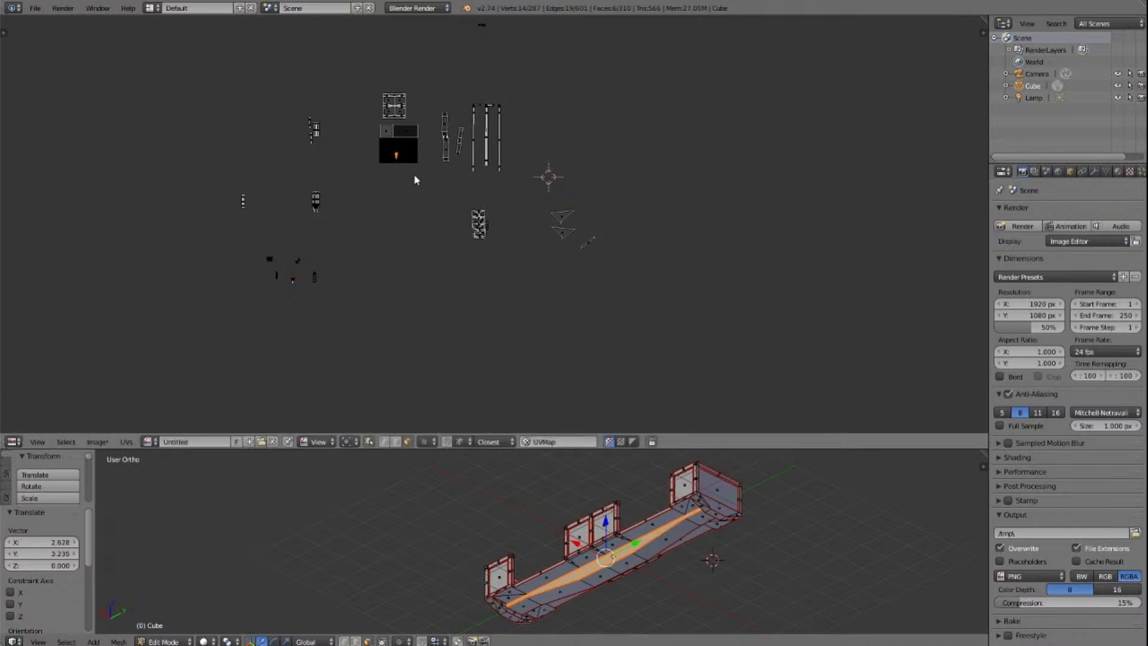
Step: Stretch the beam island along X by about 19.8 and move it just beneath the texture's top row
{"action": "key", "text": "KP_Decimal"}
{"action": "scroll", "coordinate": [674, 224], "scroll_direction": "down", "scroll_amount": 6}
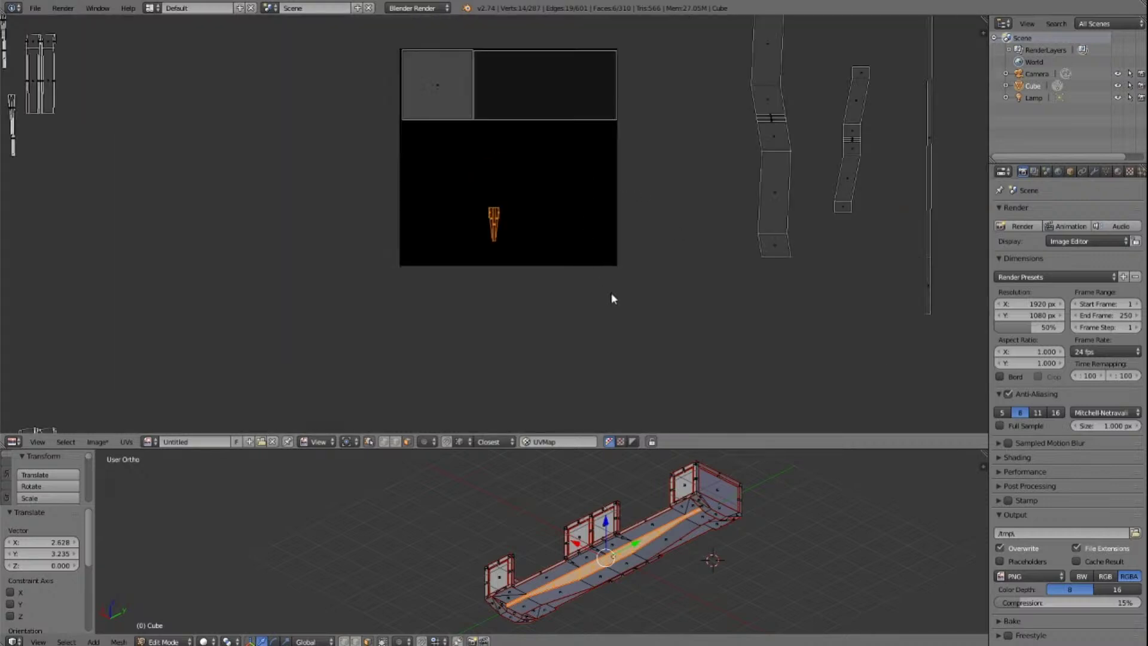
{"action": "scroll", "coordinate": [611, 293], "scroll_direction": "down", "scroll_amount": 8}
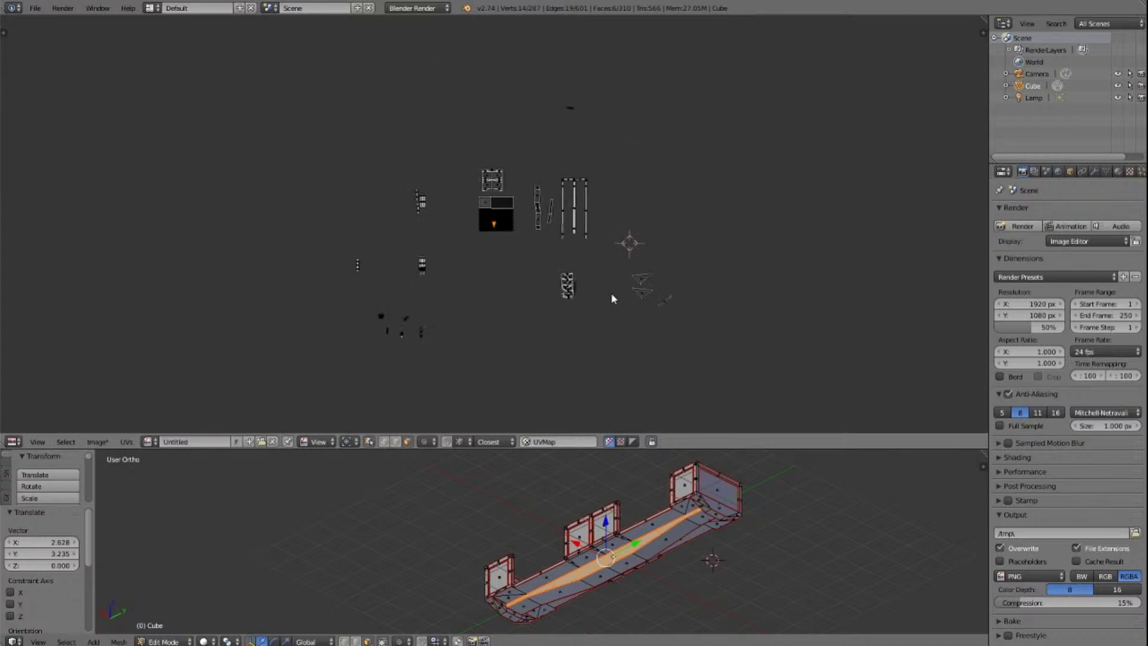
{"action": "scroll", "coordinate": [611, 293], "scroll_direction": "up", "scroll_amount": 8}
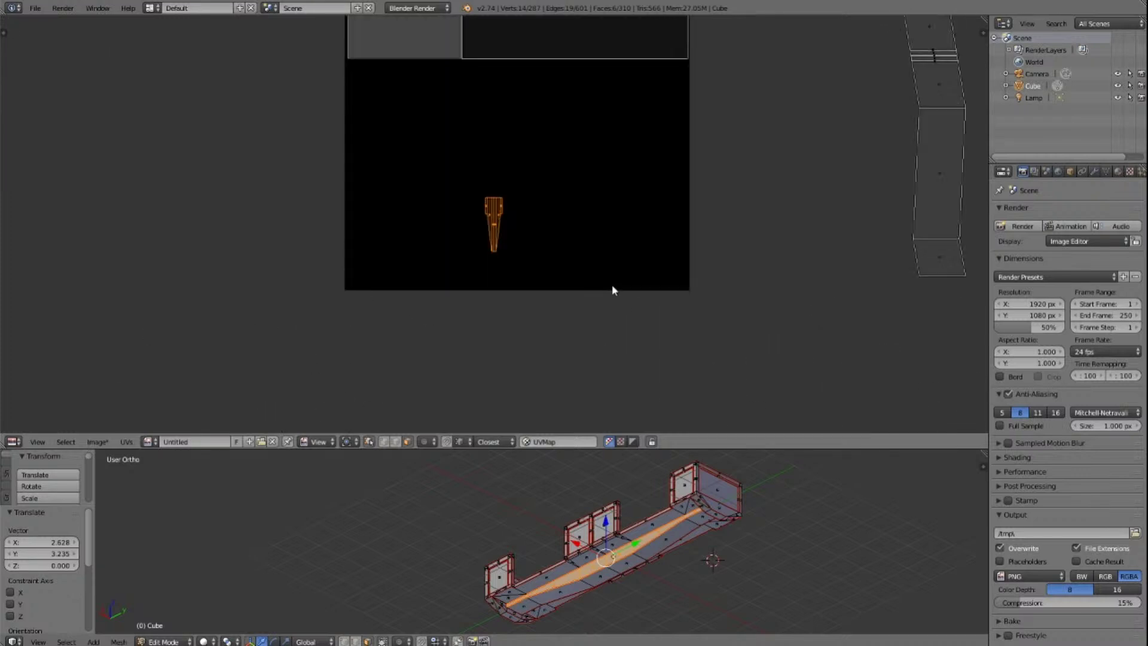
{"action": "key", "text": "s"}
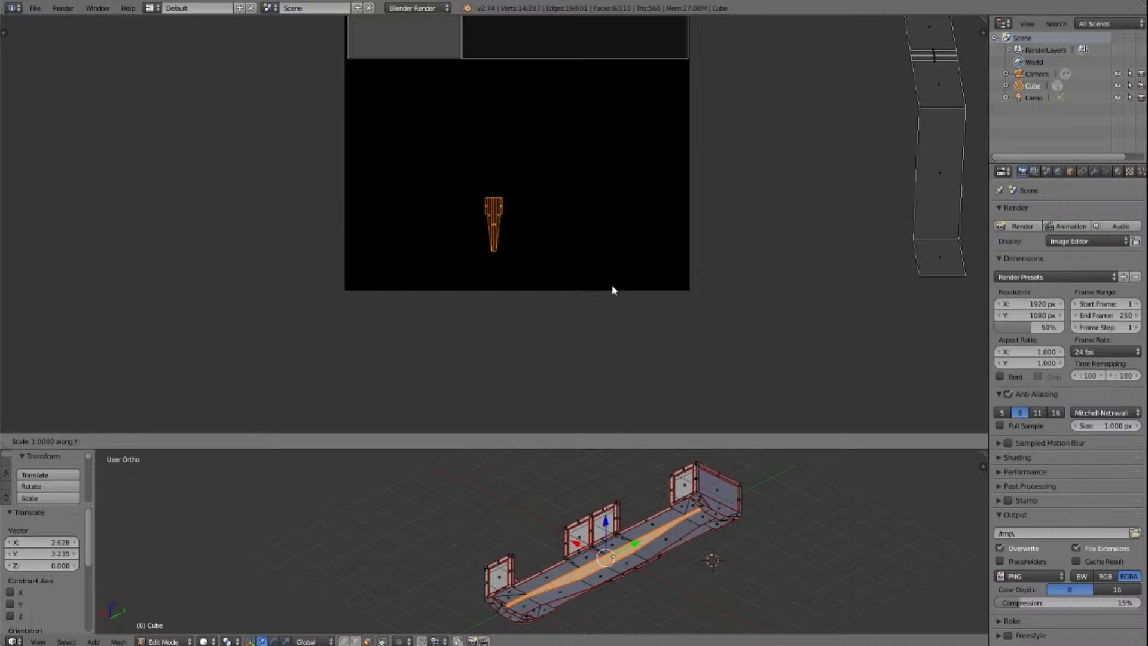
{"action": "key", "text": "Escape"}
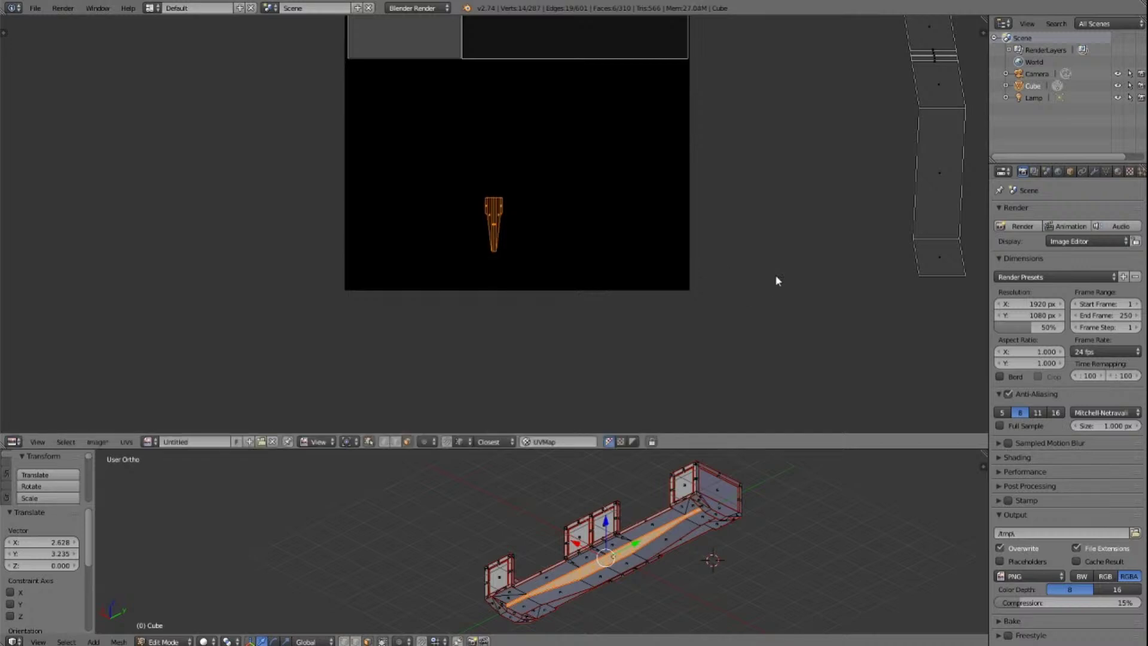
{"action": "key", "text": "s"}
{"action": "key", "text": "x"}
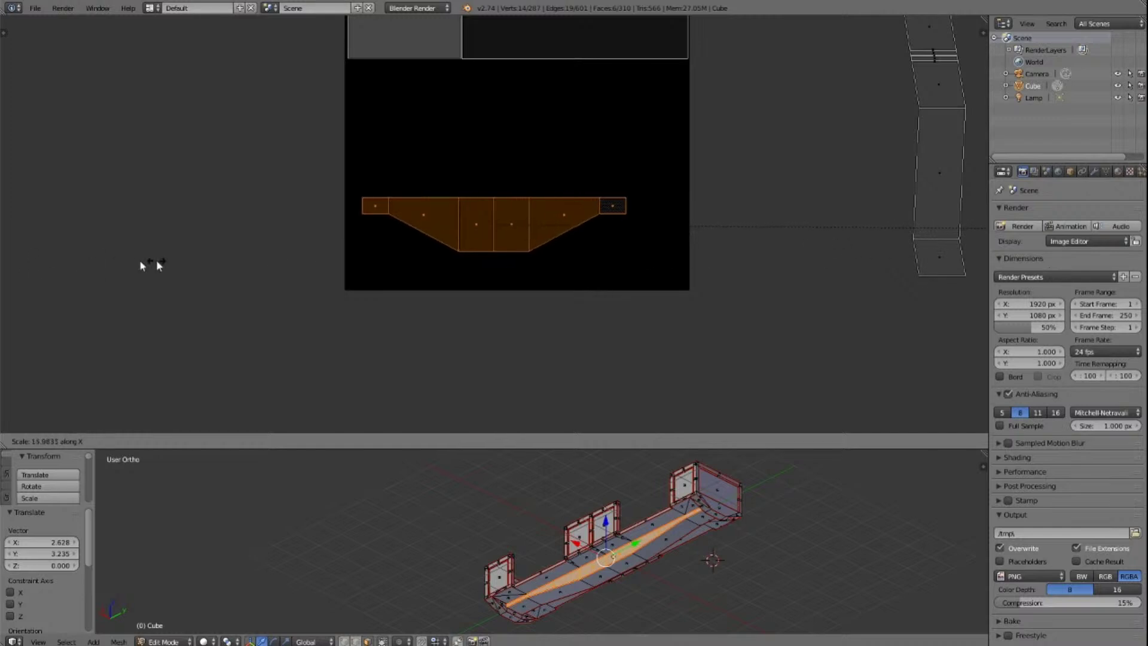
{"action": "left_click", "coordinate": [265, 219]}
{"action": "key", "text": "g"}
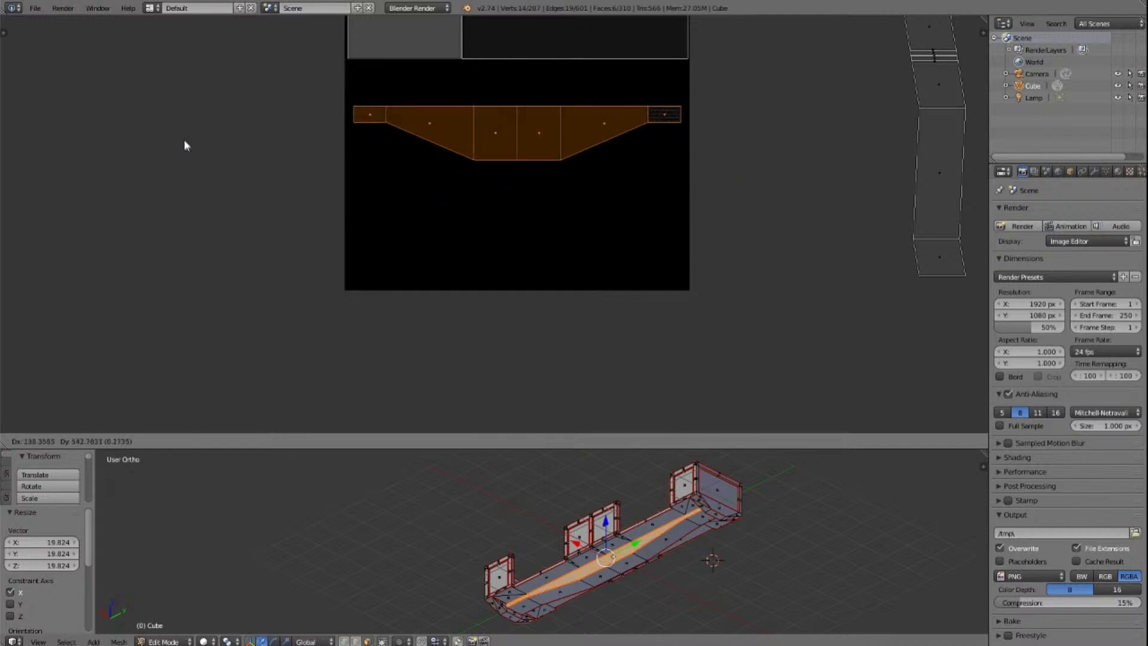
{"action": "left_click", "coordinate": [184, 112]}
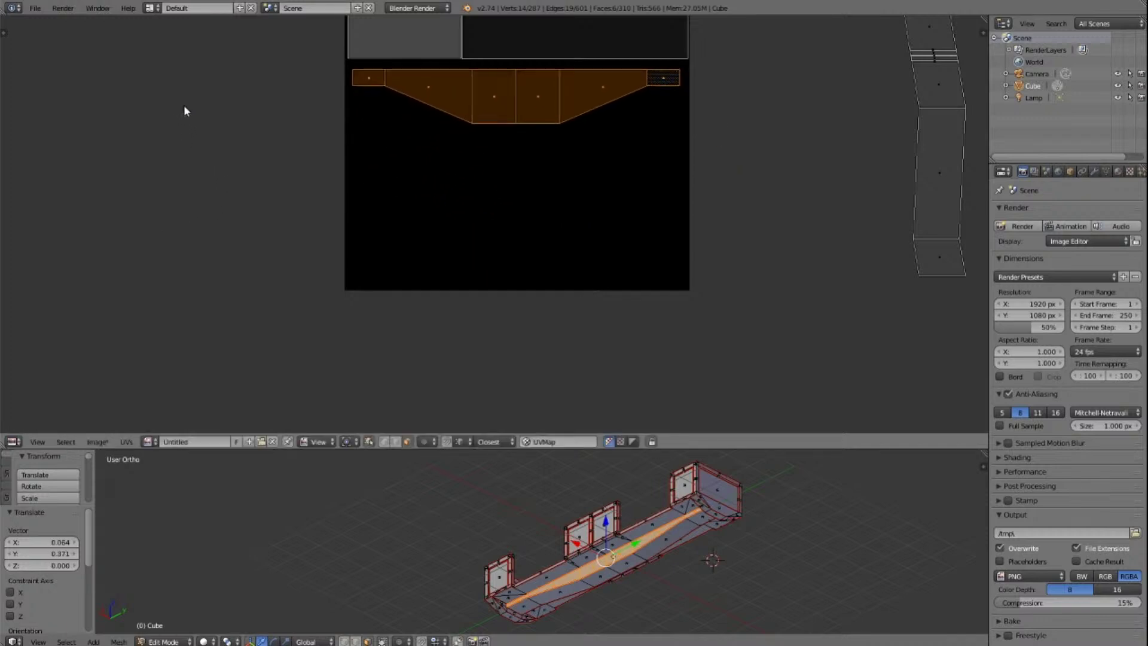
Step: Scale the beam island along X by about 1.039 to span the texture width and shift it 0.003 along X
{"action": "key", "text": "s"}
{"action": "key", "text": "x"}
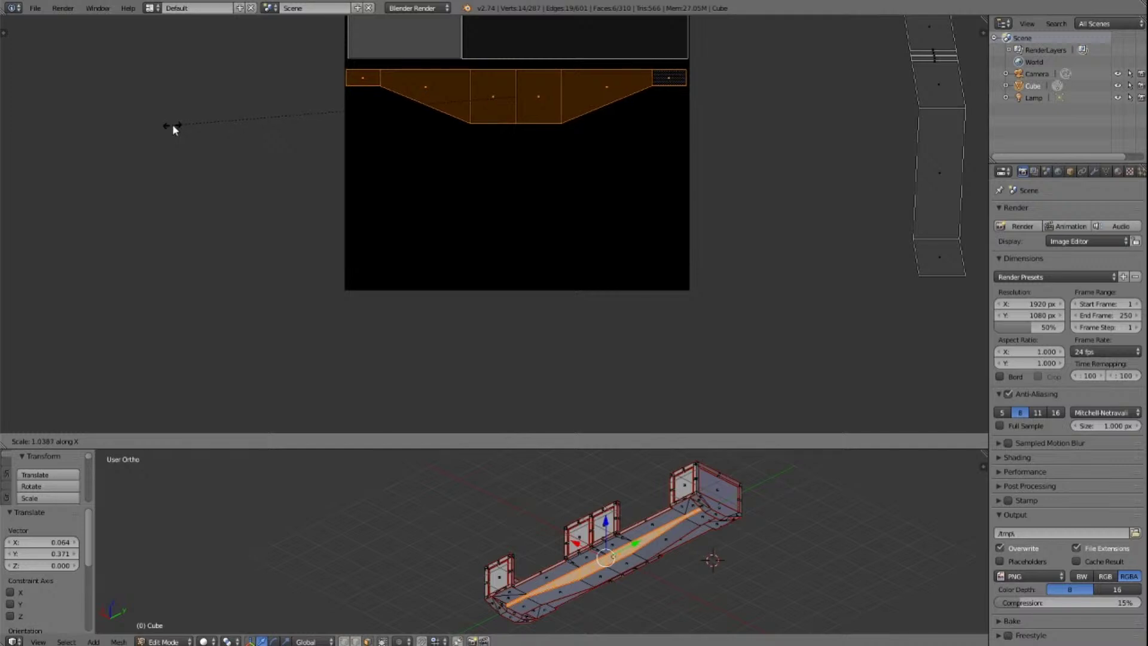
{"action": "left_click", "coordinate": [174, 129]}
{"action": "key", "text": "g"}
{"action": "key", "text": "x"}
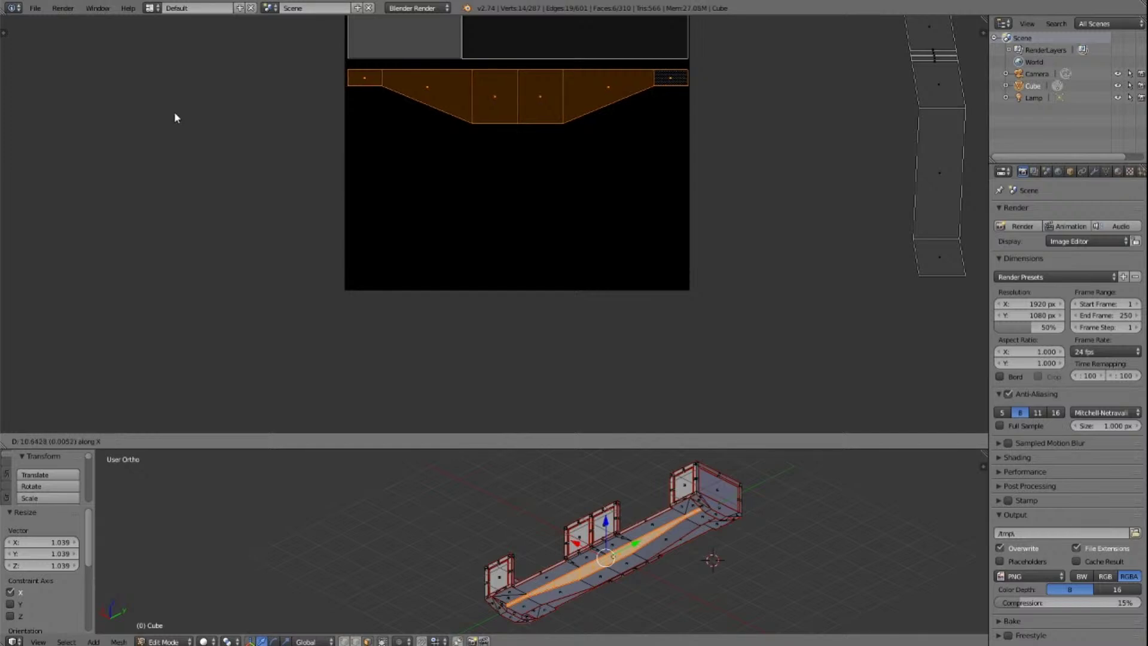
{"action": "left_click", "coordinate": [174, 118]}
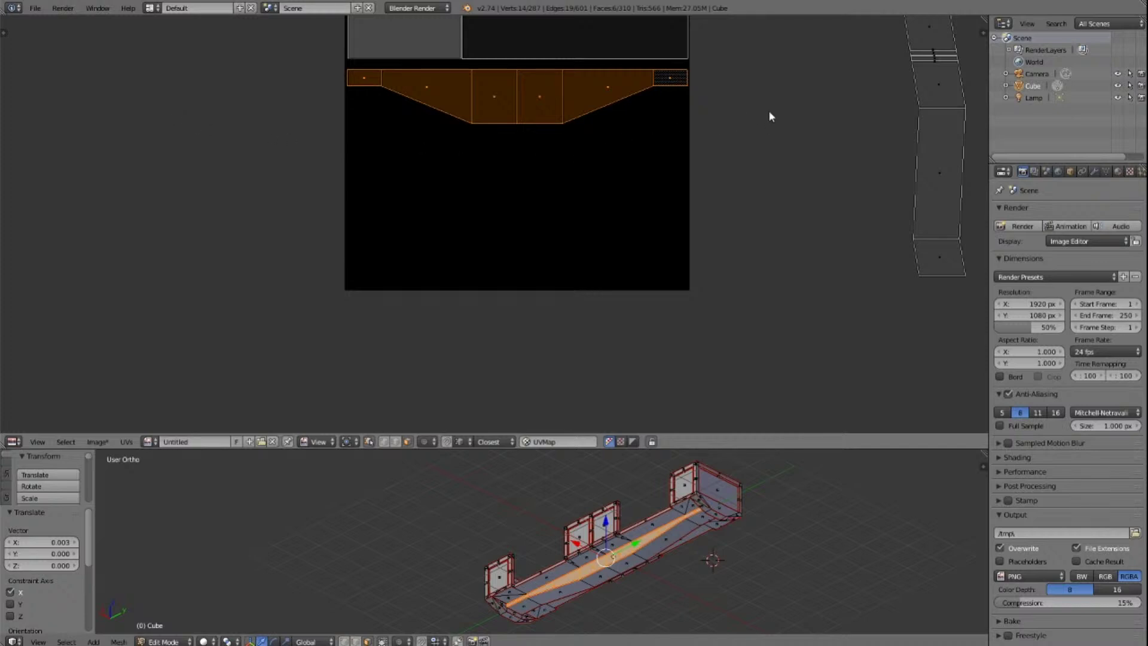
Step: Flatten the beam island along Y to about 0.581, raise it about 0.043 toward the top row, and deselect it
{"action": "key", "text": "s"}
{"action": "key", "text": "y"}
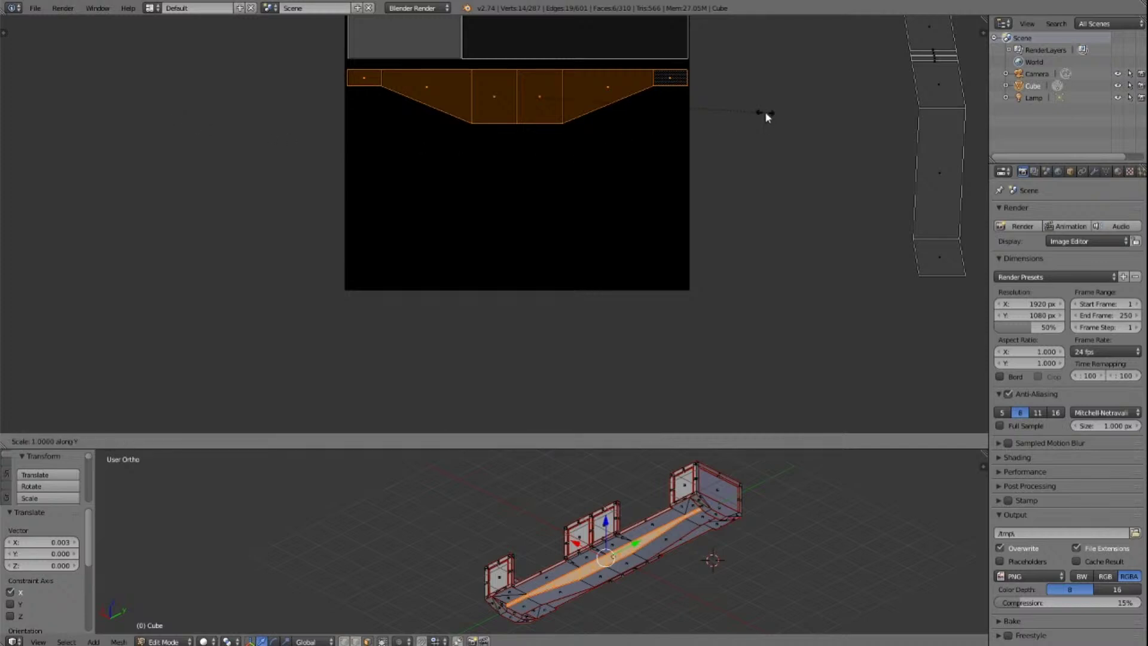
{"action": "left_click", "coordinate": [656, 142]}
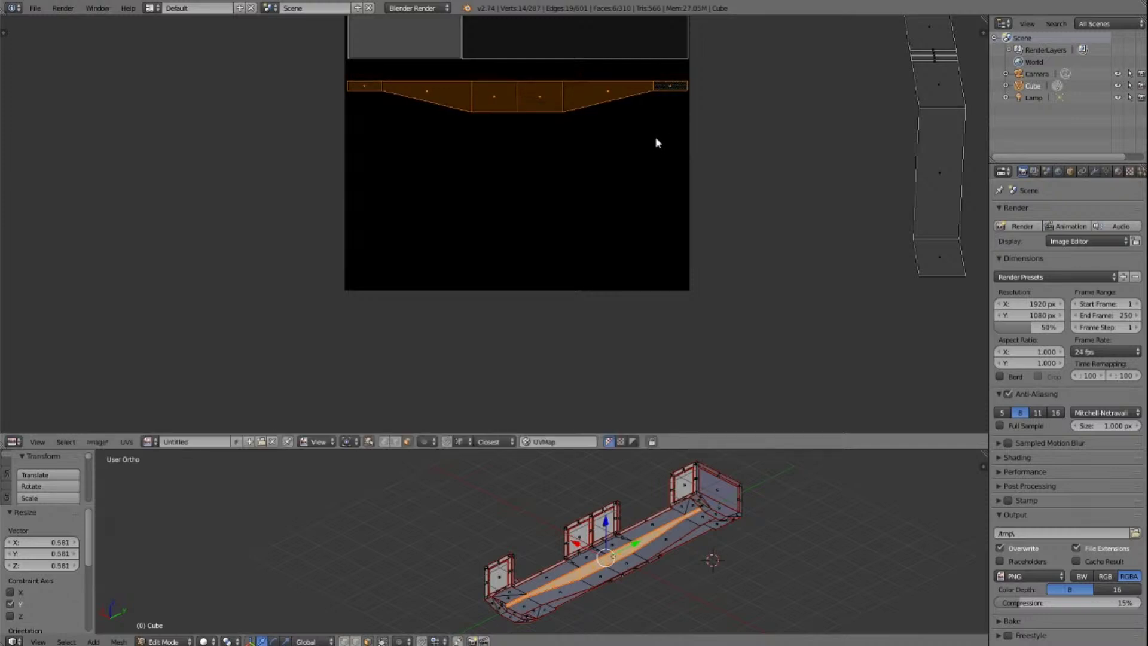
{"action": "key", "text": "g"}
{"action": "key", "text": "y"}
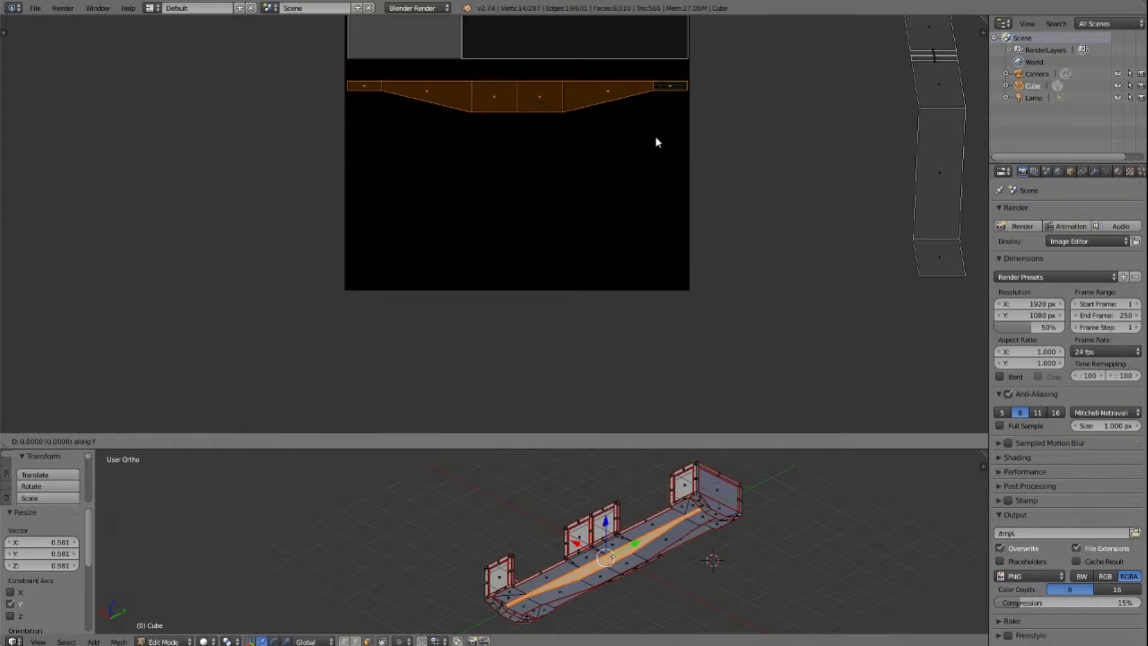
{"action": "left_click", "coordinate": [655, 124]}
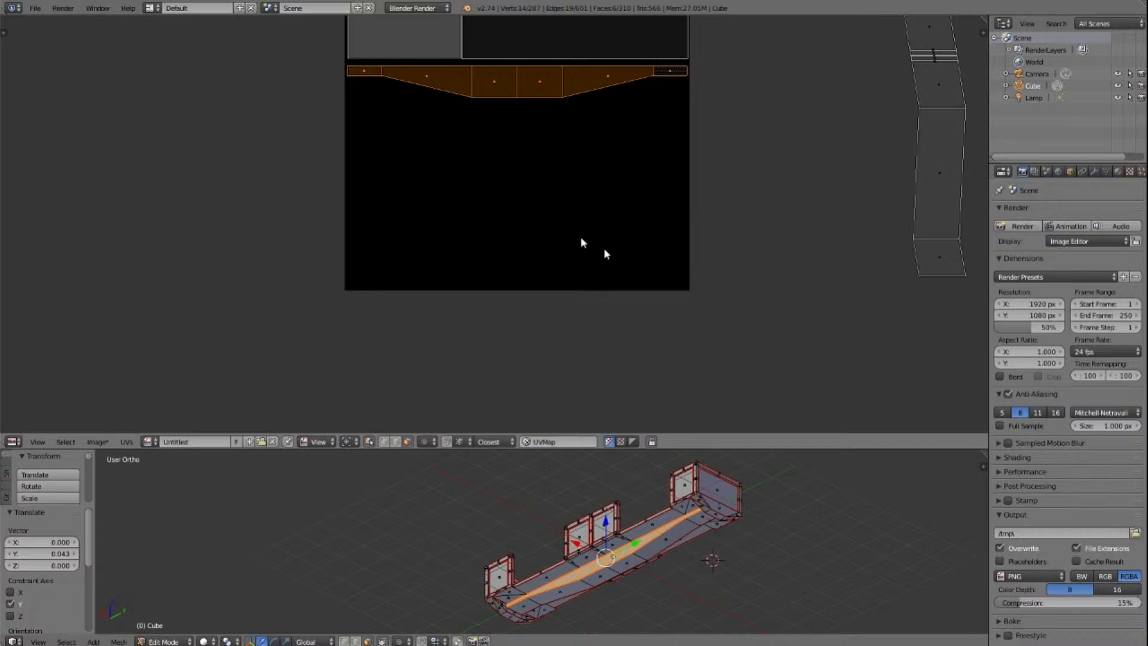
{"action": "key", "text": "a"}
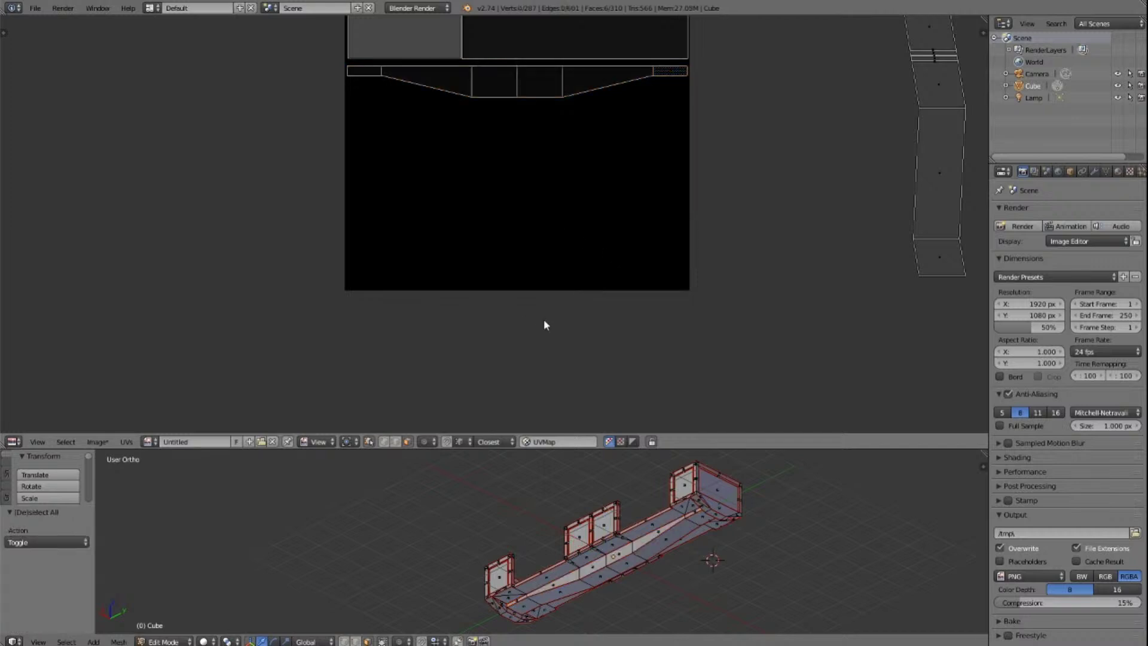
Step: Select the six faces of the tapered side beam on the opposite side of the wagon model
{"action": "middle_click_drag", "start_coordinate": [682, 530], "coordinate": [679, 531]}
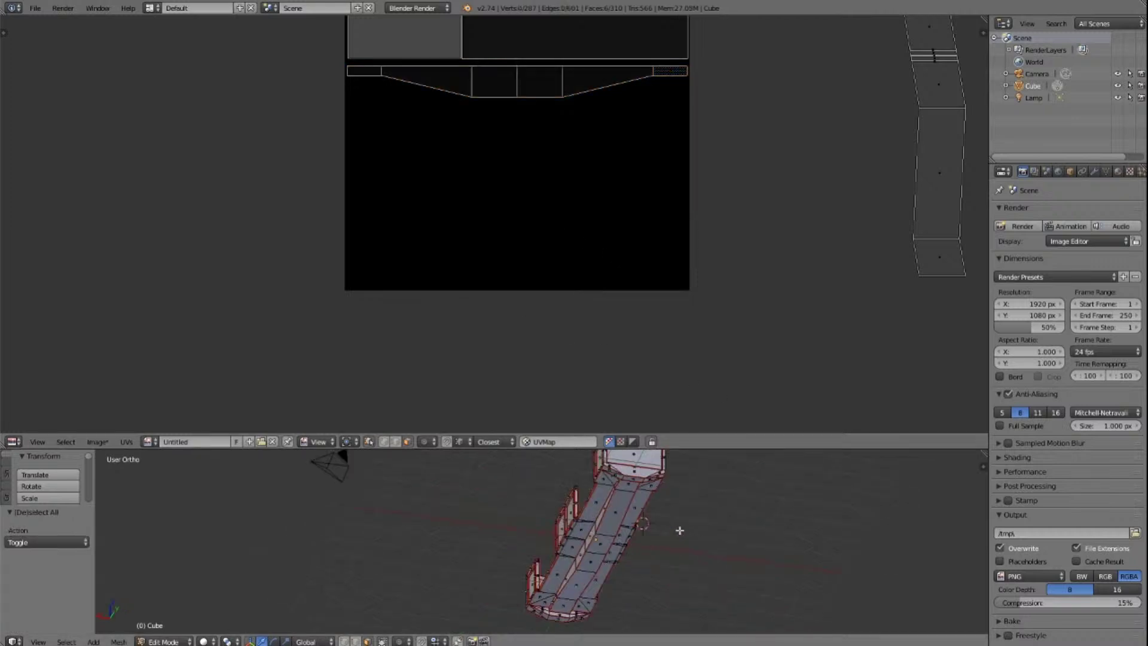
{"action": "key", "text": "KP_6"}
{"action": "key", "text": "KP_6"}
{"action": "key", "text": "KP_6"}
{"action": "key", "text": "KP_6"}
{"action": "key", "text": "KP_6"}
{"action": "key", "text": "KP_6"}
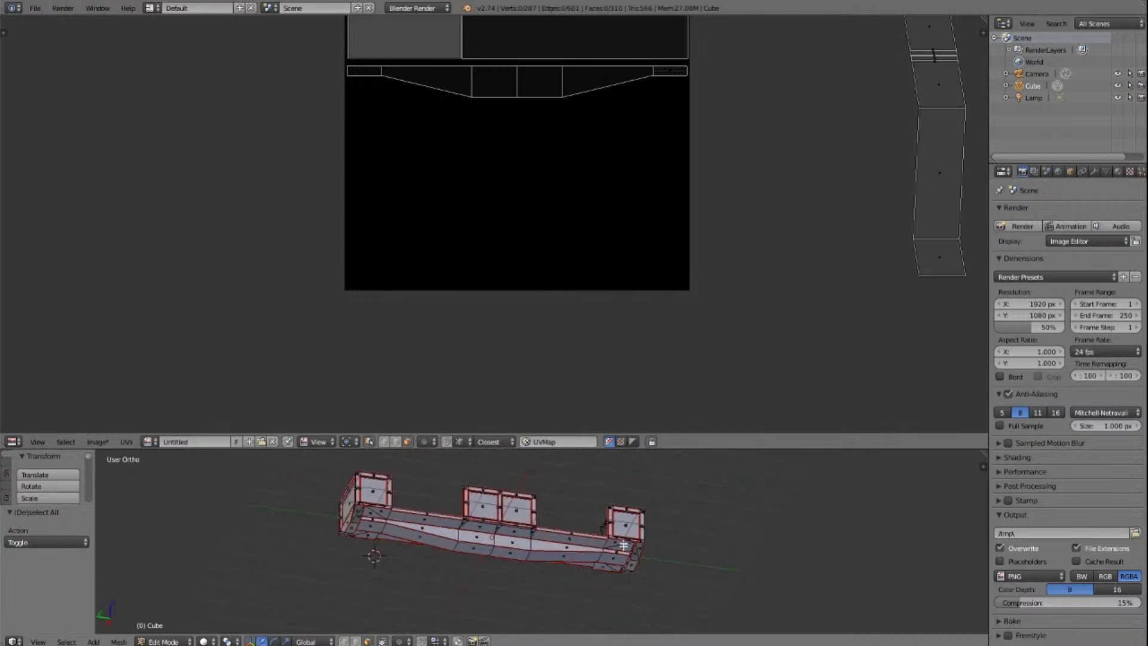
{"action": "scroll", "coordinate": [628, 560], "scroll_direction": "up", "scroll_amount": 2}
{"action": "right_click", "coordinate": [299, 510]}
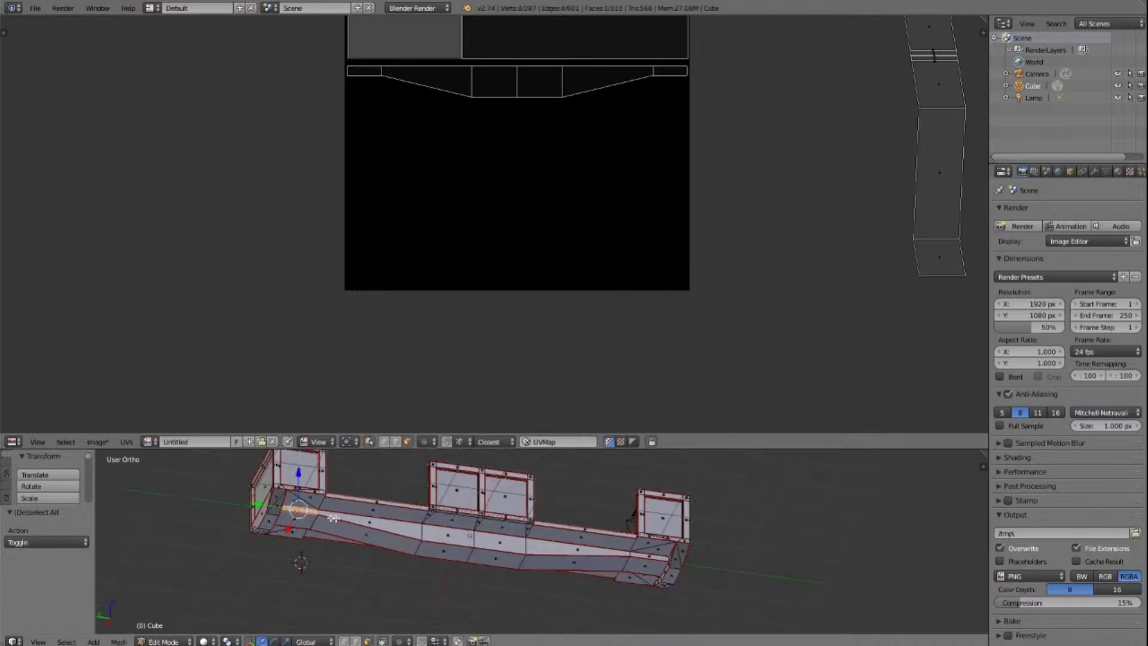
{"action": "right_click", "coordinate": [377, 524], "text": "shift"}
{"action": "right_click", "coordinate": [444, 535], "text": "shift"}
{"action": "right_click", "coordinate": [479, 538], "text": "shift"}
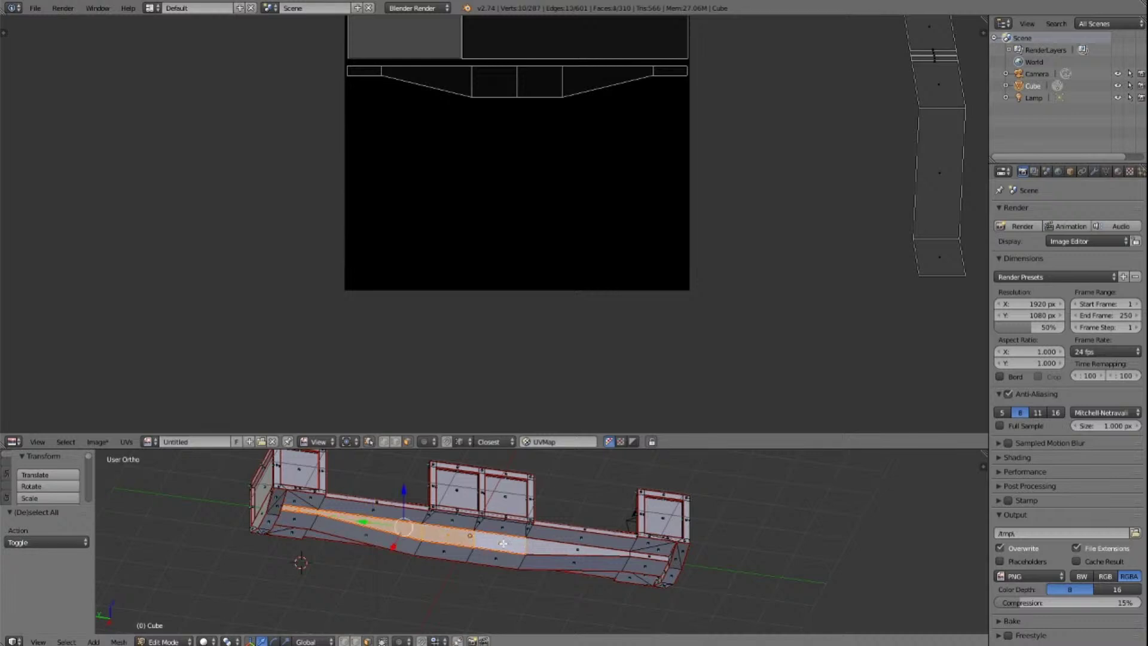
{"action": "right_click", "coordinate": [543, 545], "text": "shift"}
{"action": "right_click", "coordinate": [642, 555], "text": "shift"}
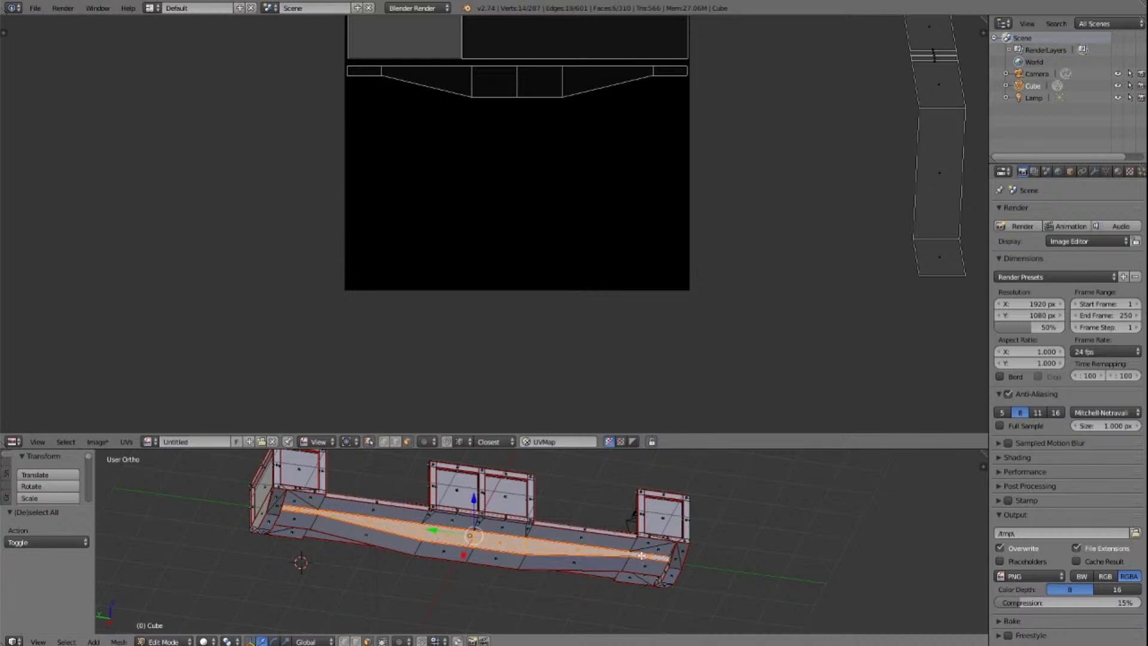
Step: Move the selected beam's UV island about 2.772 along X and 3.326 along Y onto the texture's empty lower area
{"action": "scroll", "coordinate": [646, 367], "scroll_direction": "down", "scroll_amount": 8}
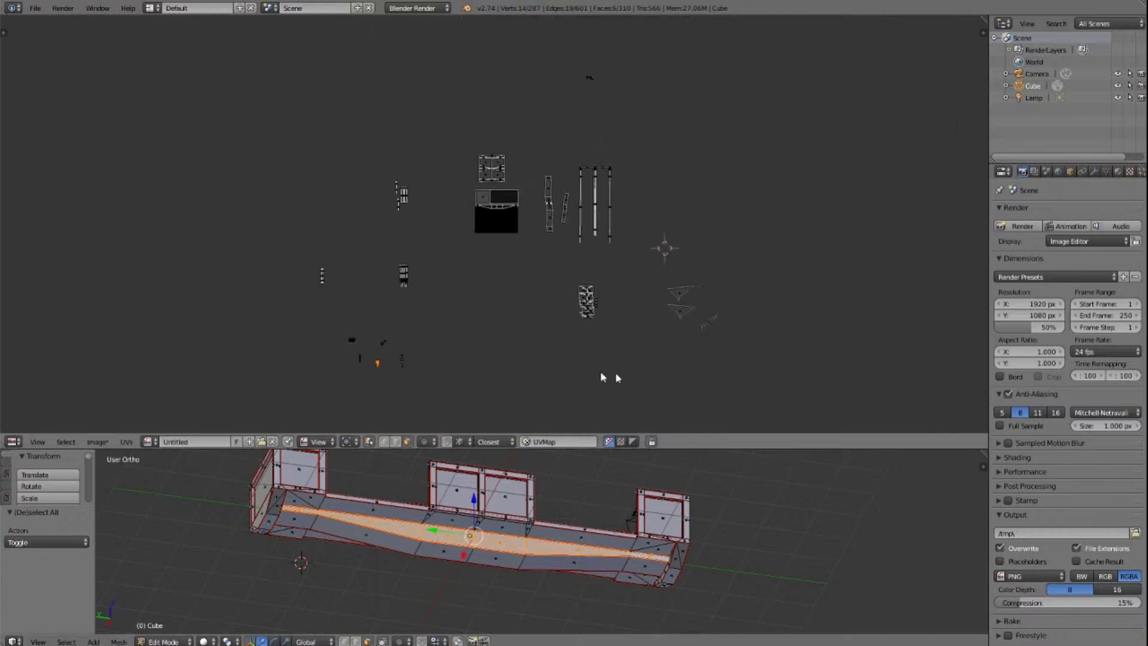
{"action": "key", "text": "g"}
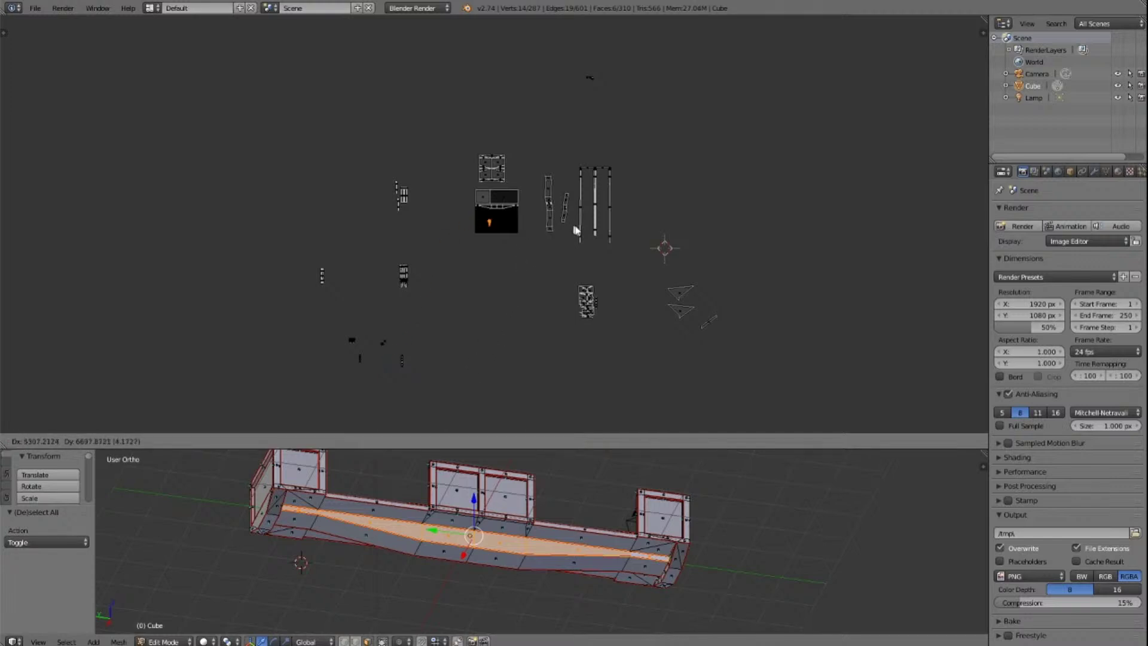
{"action": "left_click", "coordinate": [578, 224]}
Step: Stretch the second beam island along X by about 19.055 and deselect it
{"action": "key", "text": "KP_Decimal"}
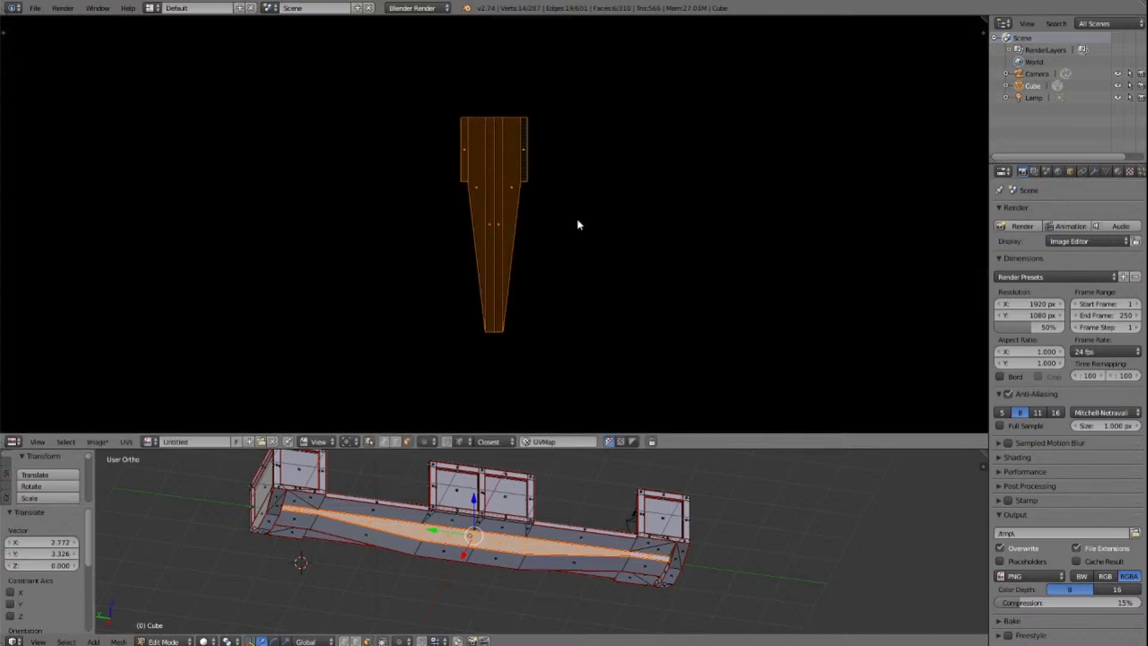
{"action": "scroll", "coordinate": [607, 290], "scroll_direction": "down", "scroll_amount": 10}
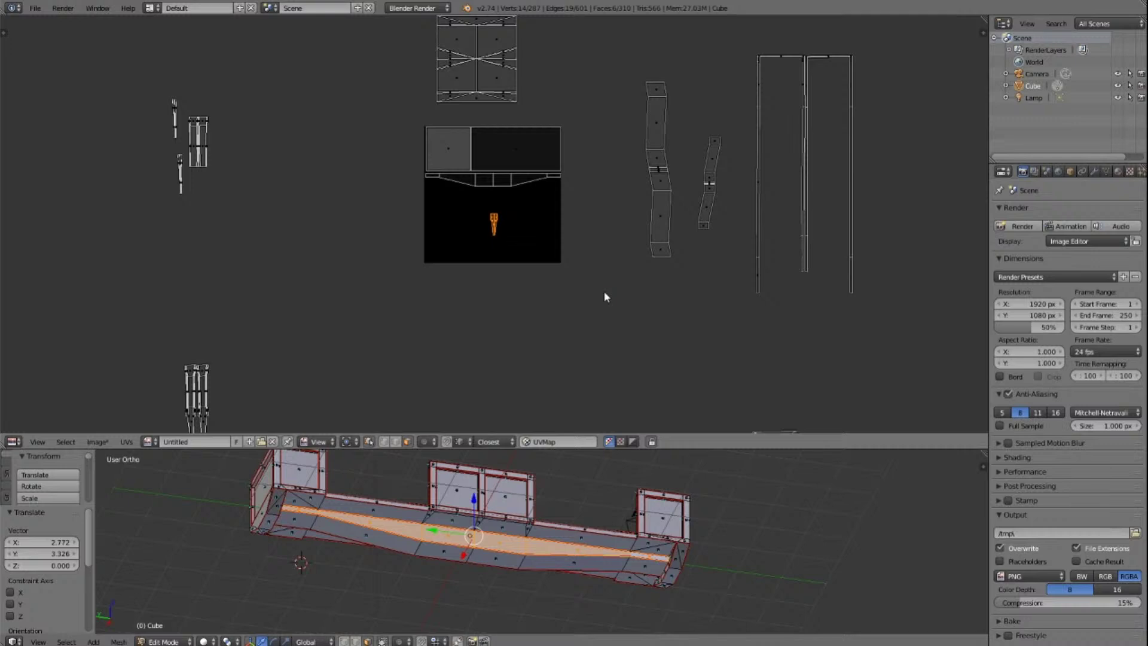
{"action": "key", "text": "s"}
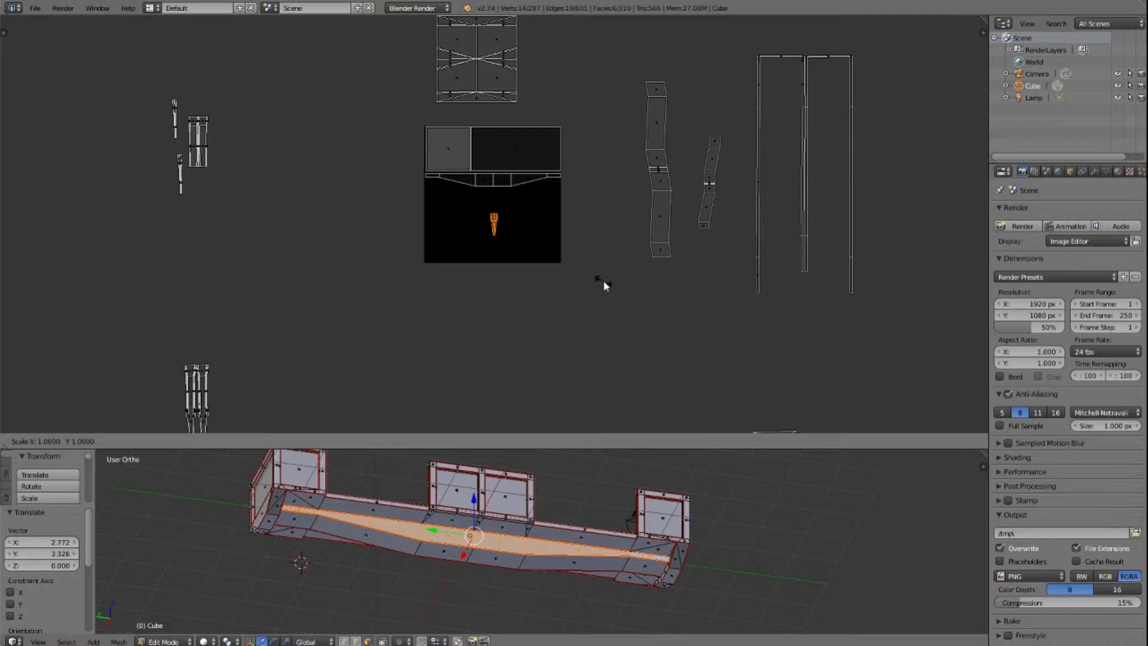
{"action": "key", "text": "x"}
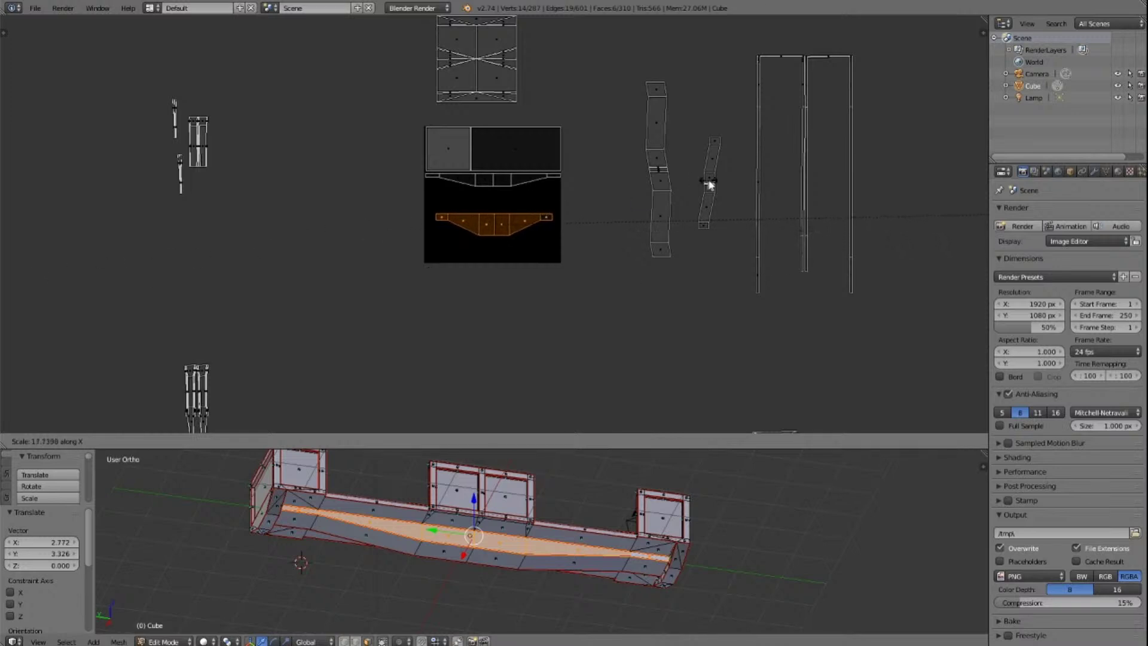
{"action": "left_click", "coordinate": [870, 173]}
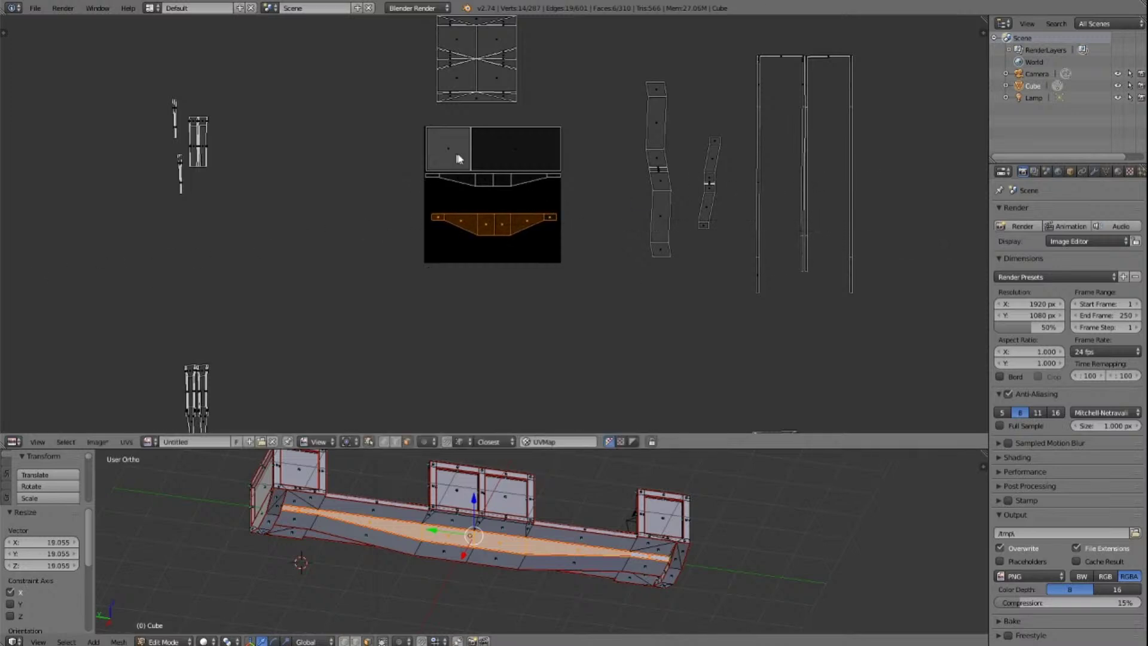
{"action": "scroll", "coordinate": [459, 174], "scroll_direction": "up", "scroll_amount": 5}
{"action": "scroll", "coordinate": [457, 175], "scroll_direction": "down", "scroll_amount": 2}
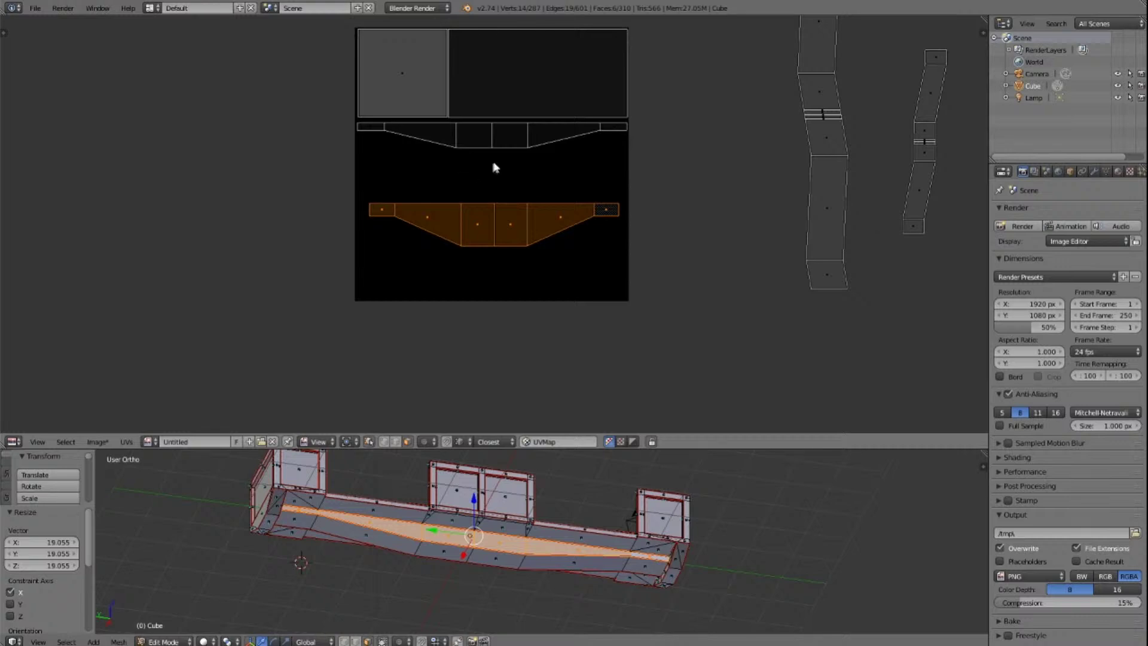
{"action": "key", "text": "a"}
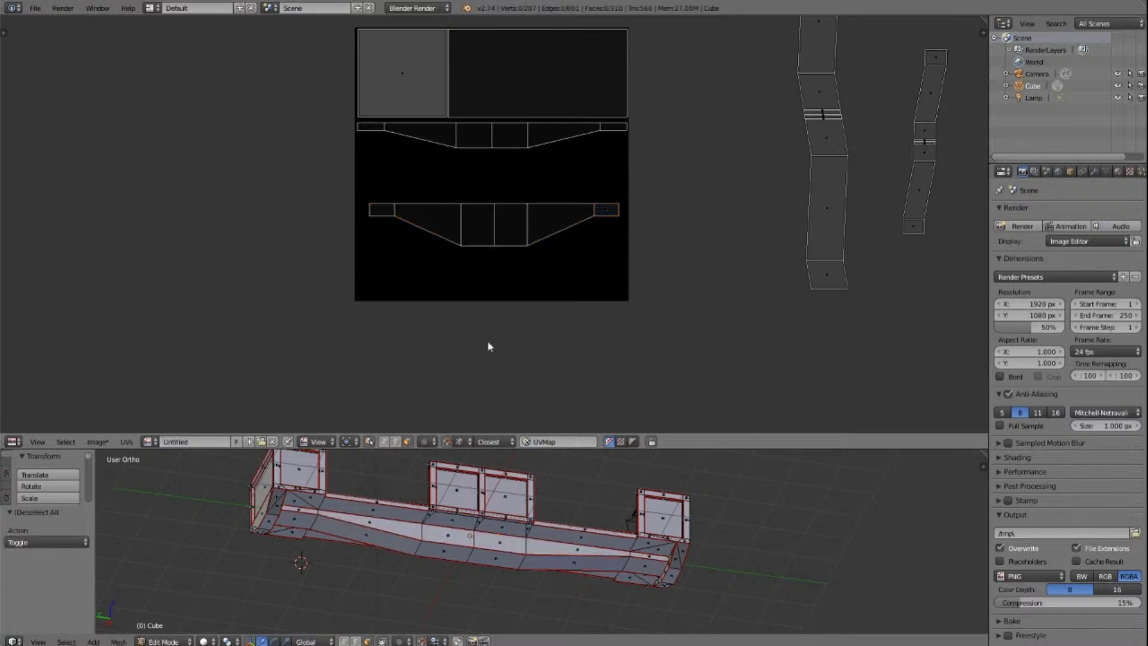
Step: In UV vertex selection, snap the second beam island's first three upper vertices, from its left end, onto the first beam island's matching vertices
{"action": "scroll", "coordinate": [488, 346], "scroll_direction": "down", "scroll_amount": 6}
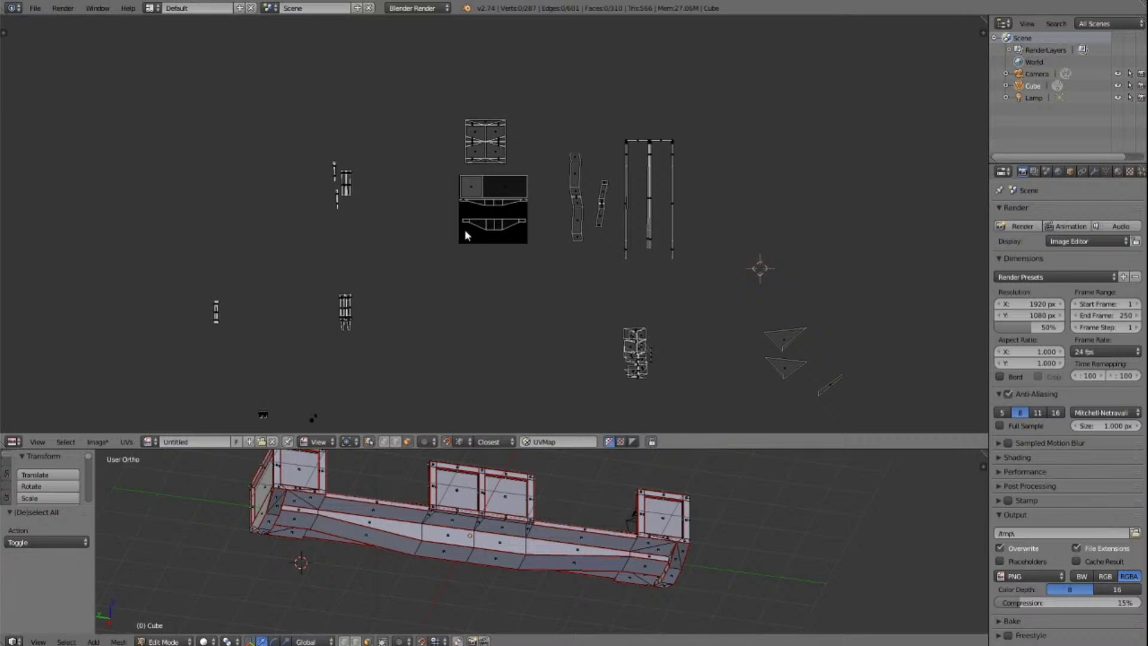
{"action": "scroll", "coordinate": [502, 197], "scroll_direction": "up", "scroll_amount": 5}
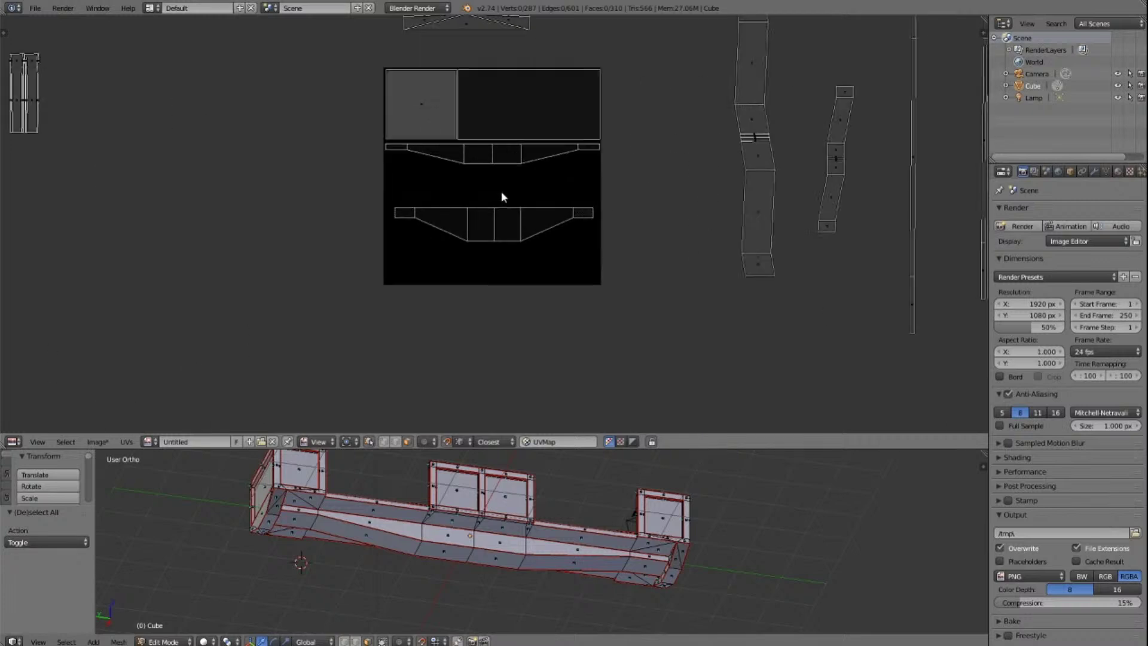
{"action": "left_click", "coordinate": [384, 441]}
{"action": "right_click", "coordinate": [399, 210]}
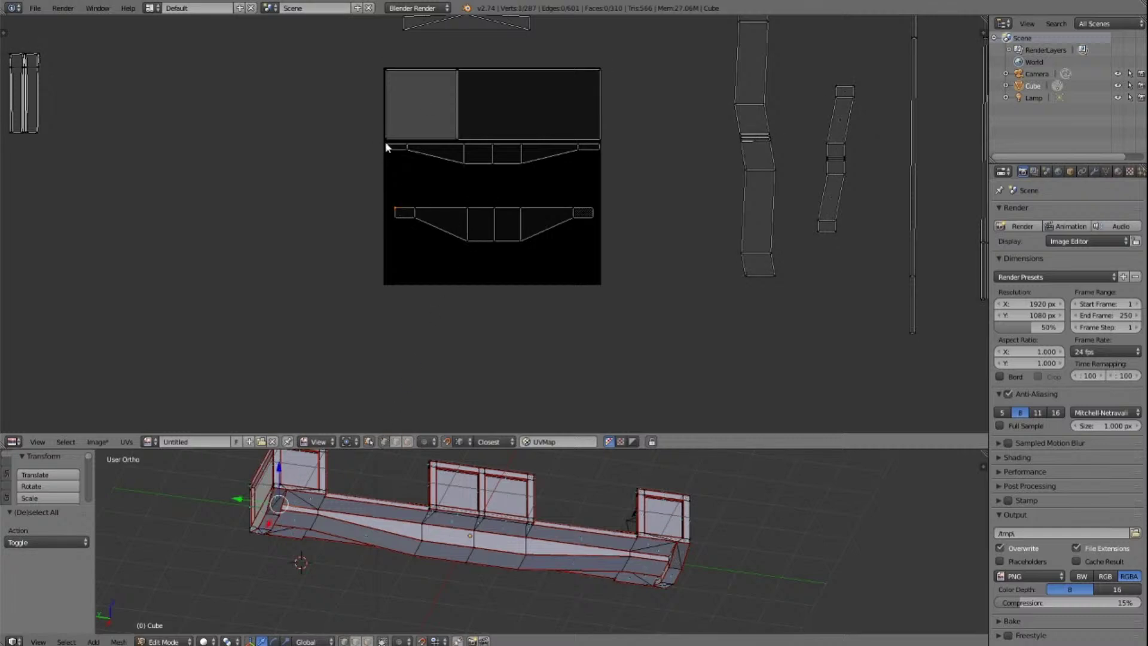
{"action": "key", "text": "g"}
{"action": "left_click", "coordinate": [386, 145]}
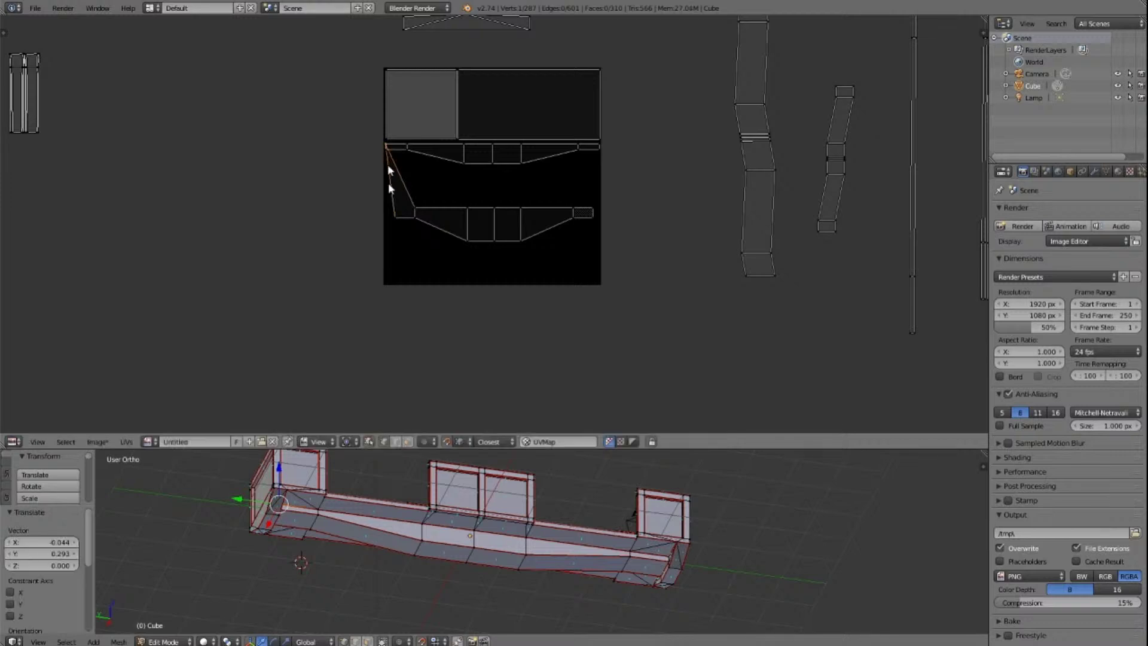
{"action": "right_click", "coordinate": [410, 214]}
{"action": "key", "text": "g"}
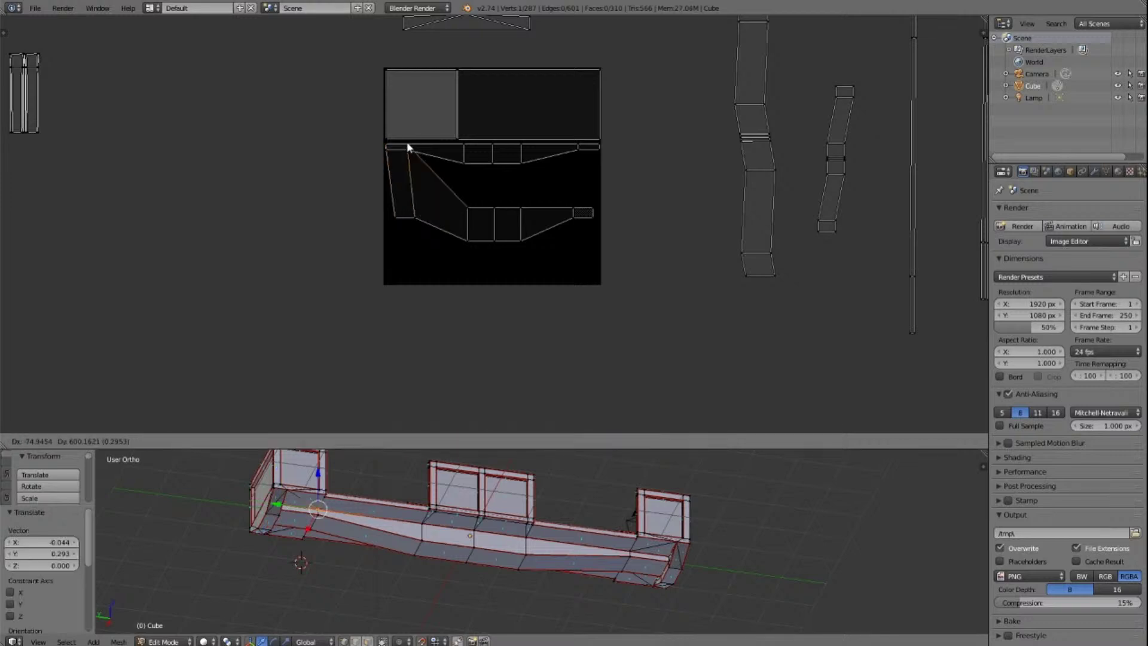
{"action": "left_click", "coordinate": [408, 148]}
{"action": "right_click", "coordinate": [470, 210]}
{"action": "key", "text": "g"}
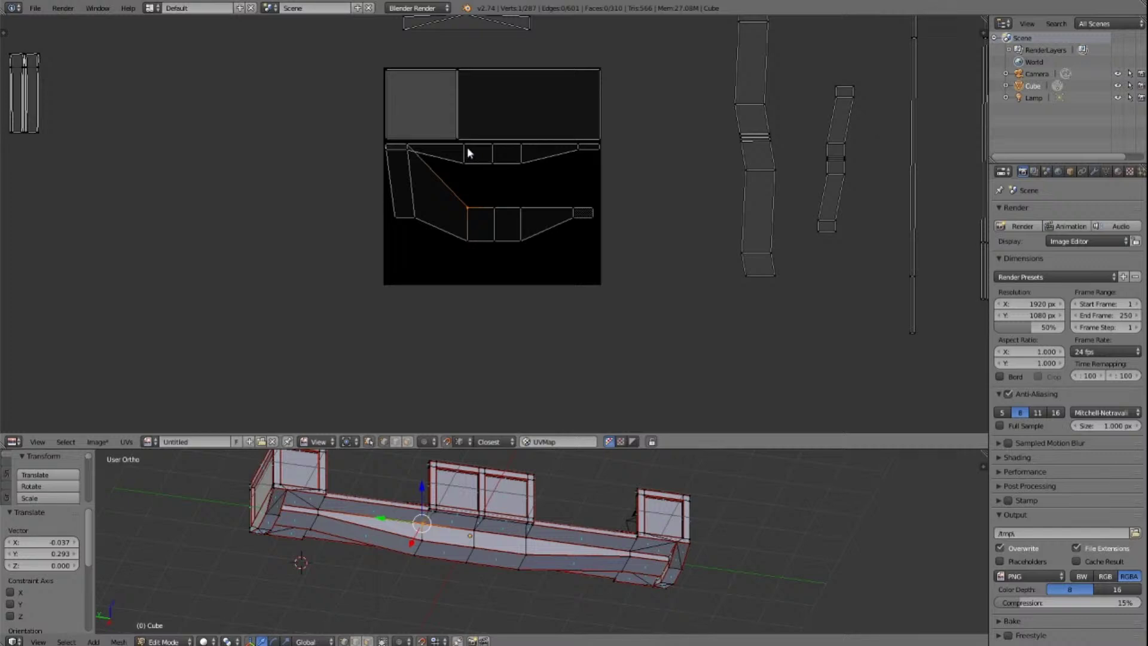
{"action": "left_click", "coordinate": [467, 148]}
Step: Snap the remaining four upper vertices, from the centre to the right end, onto the first beam island's matching vertices
{"action": "right_click", "coordinate": [494, 207]}
{"action": "key", "text": "g"}
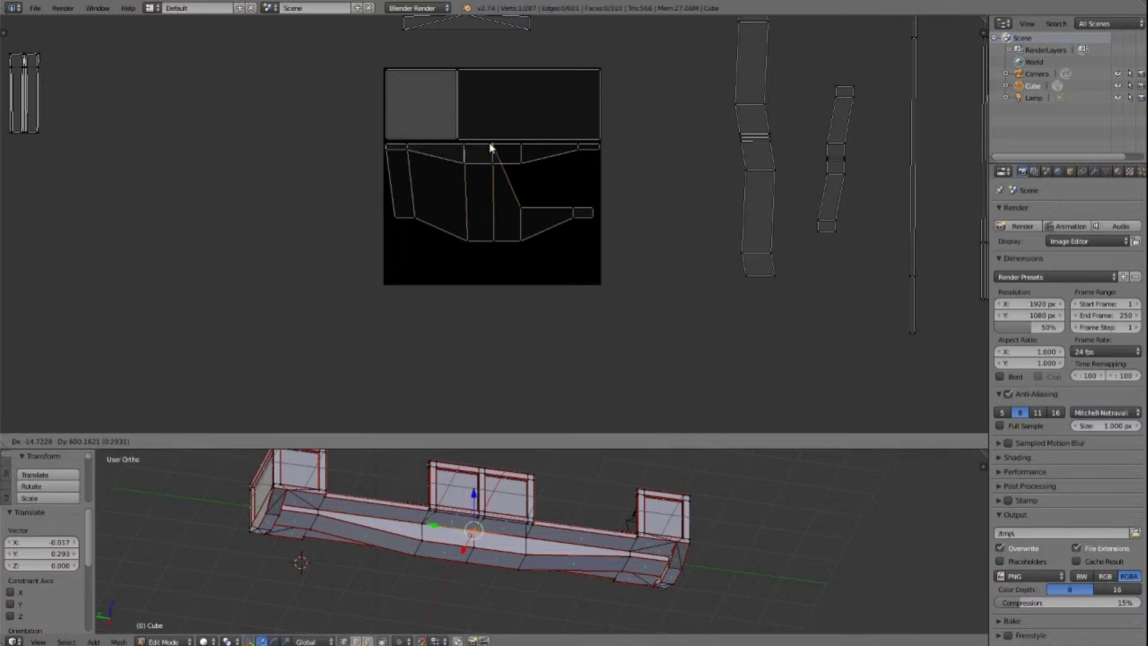
{"action": "left_click", "coordinate": [495, 148]}
{"action": "right_click", "coordinate": [529, 205]}
{"action": "key", "text": "g"}
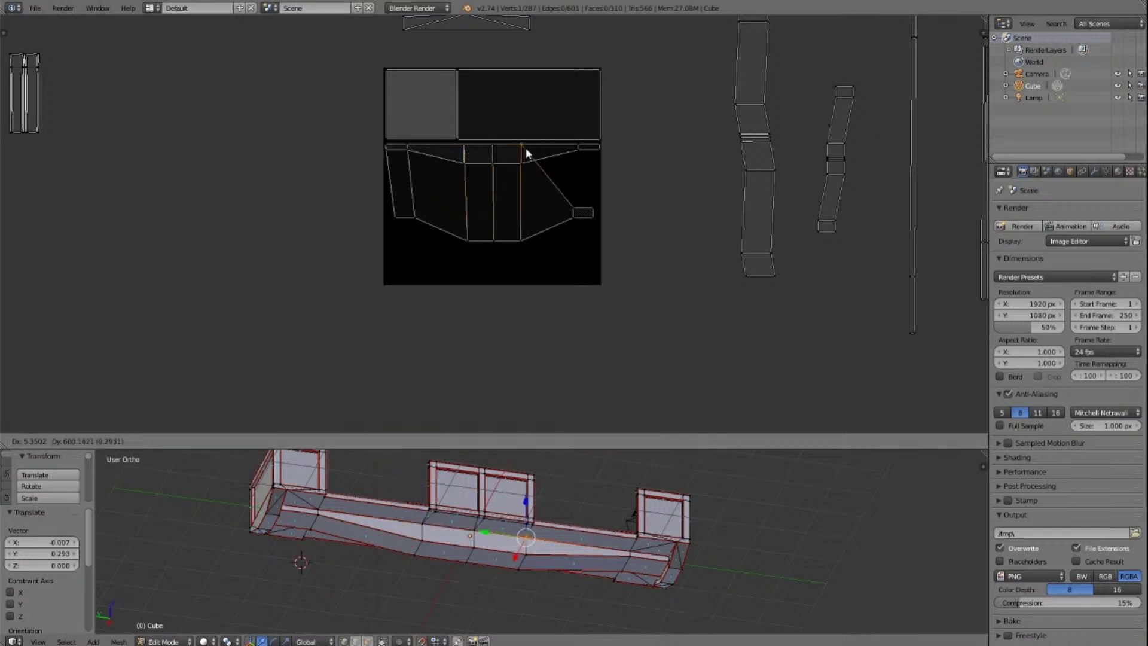
{"action": "left_click", "coordinate": [526, 149]}
{"action": "right_click", "coordinate": [583, 212]}
{"action": "key", "text": "g"}
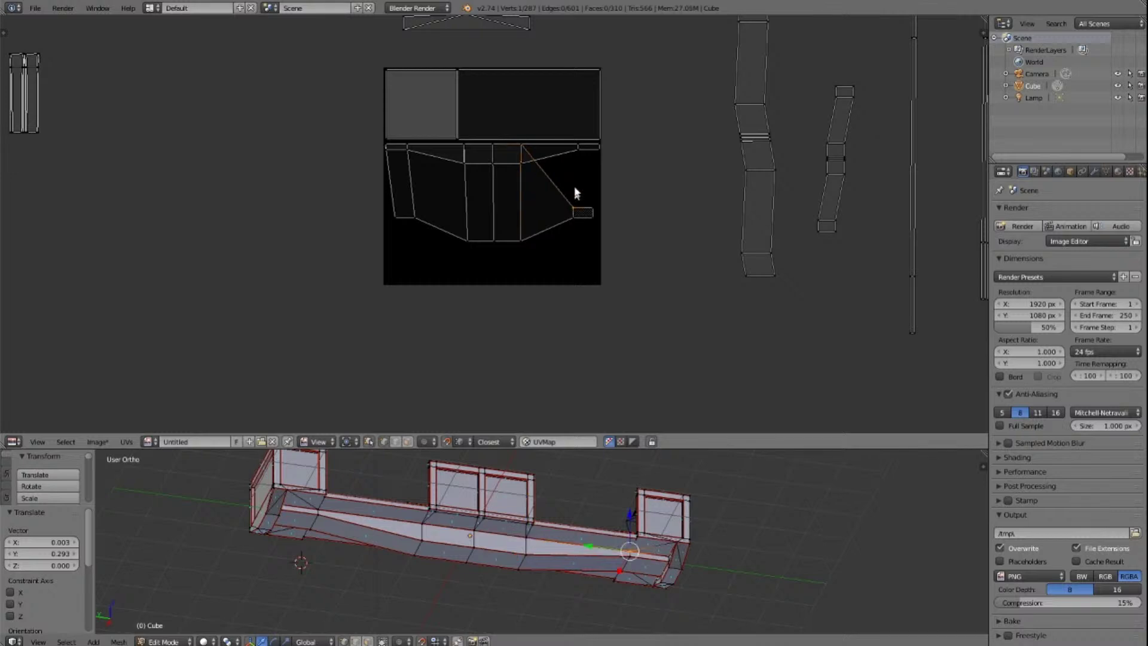
{"action": "left_click", "coordinate": [582, 148]}
{"action": "right_click", "coordinate": [598, 210]}
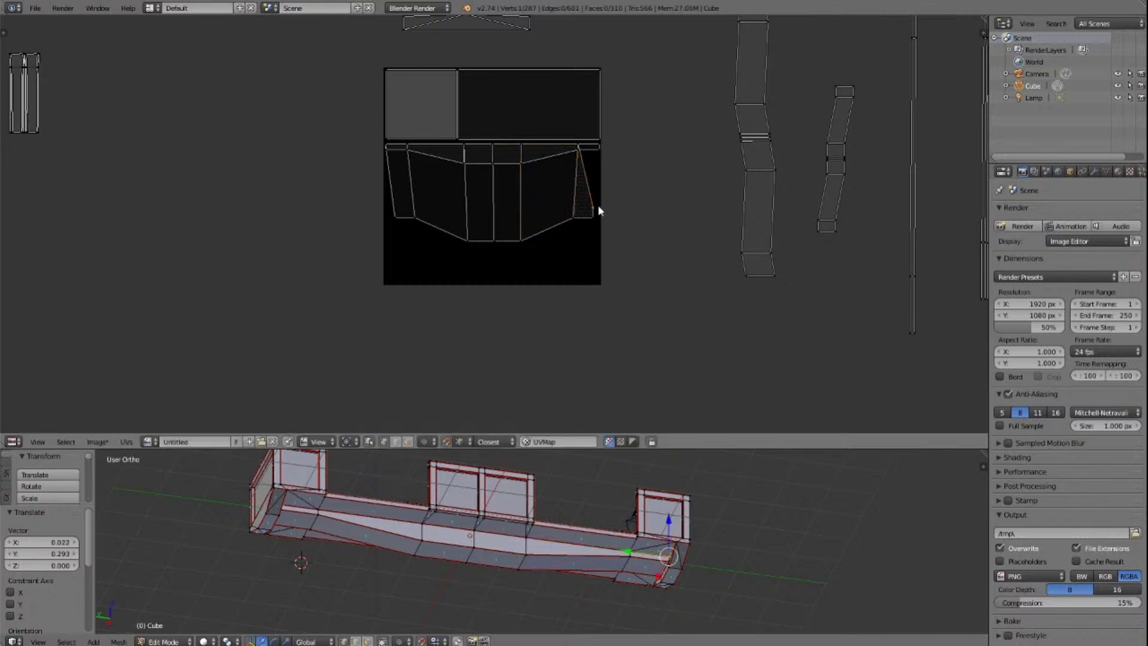
{"action": "key", "text": "g"}
{"action": "left_click", "coordinate": [601, 148]}
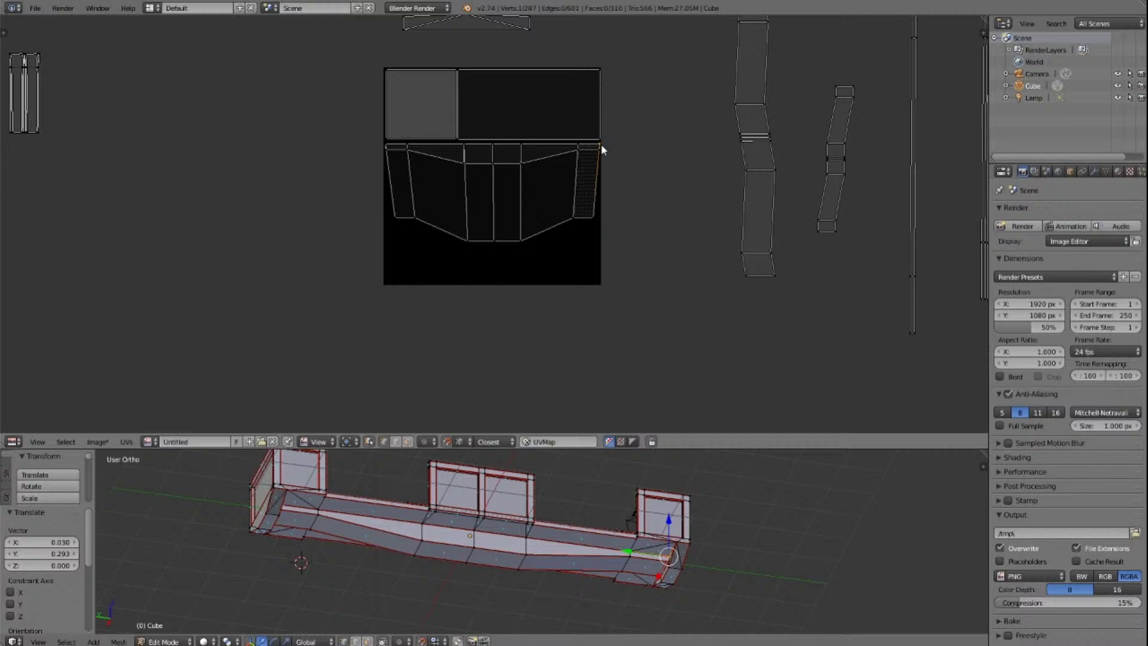
Step: Snap the second beam island's lower vertices, from the right end to the centre, onto the first island's lower outline
{"action": "right_click", "coordinate": [600, 223]}
{"action": "key", "text": "g"}
{"action": "key", "text": "x"}
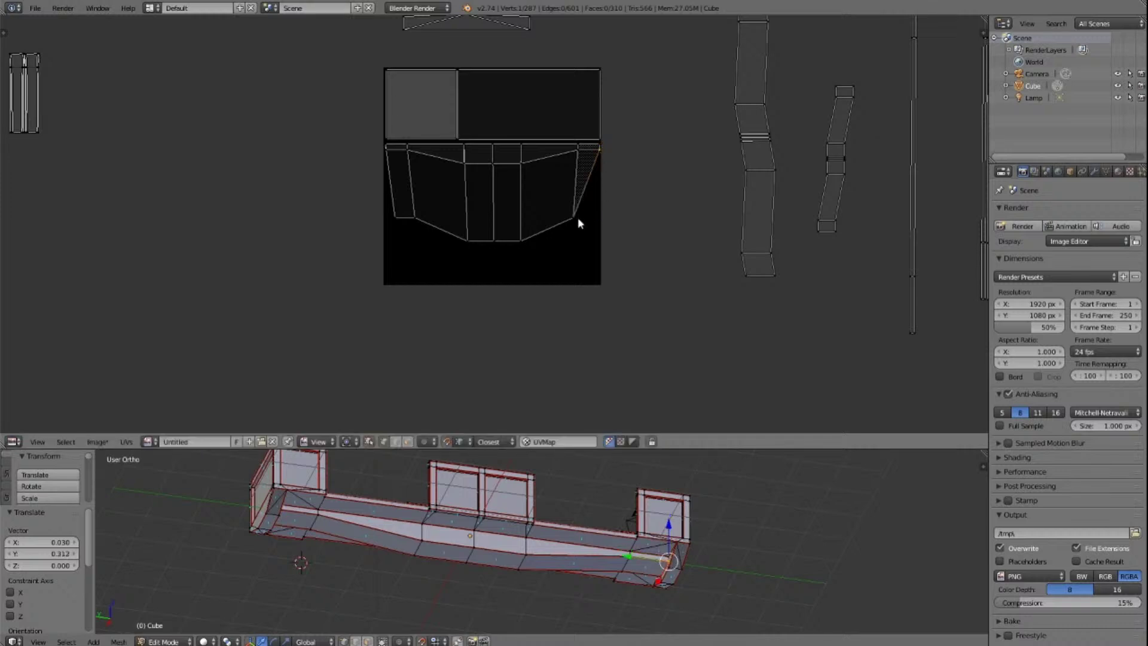
{"action": "left_click", "coordinate": [578, 217]}
{"action": "key", "text": "ctrl+z"}
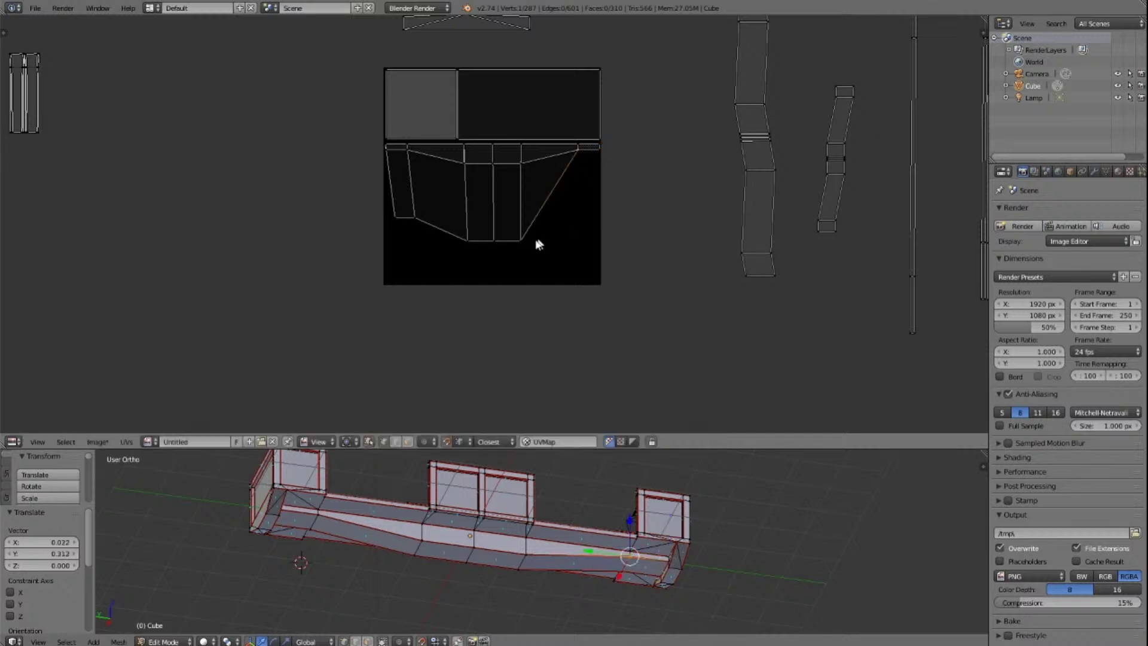
{"action": "key", "text": "g"}
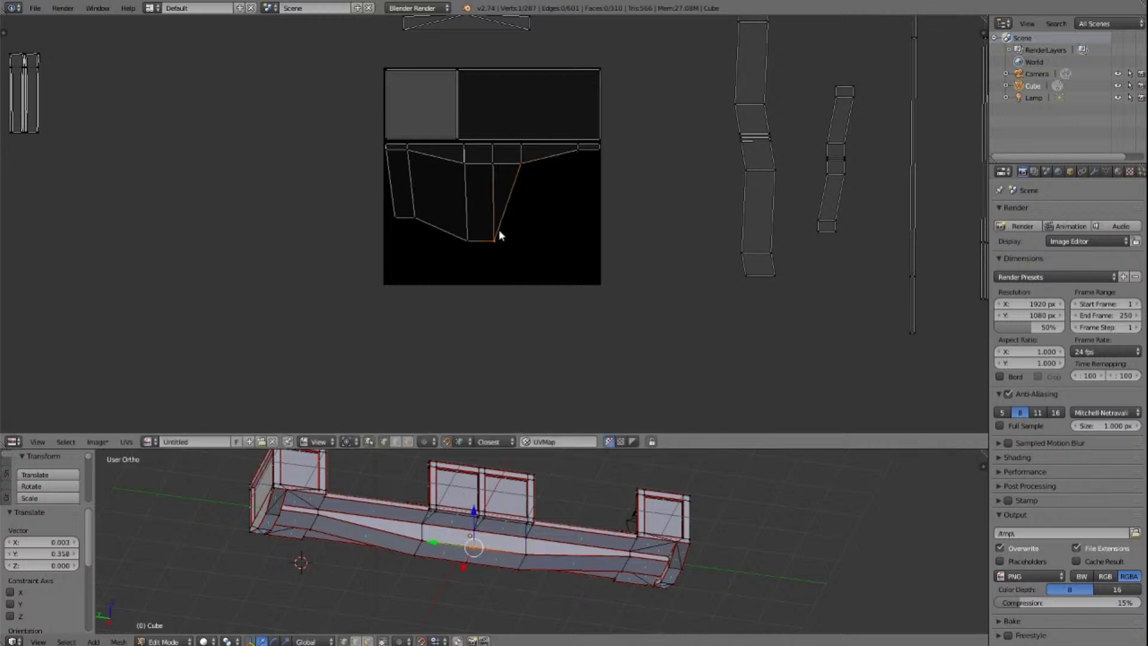
{"action": "left_click", "coordinate": [492, 169]}
Step: Snap the last three lower vertices at the island's left half onto the first beam island's matching vertices and deselect everything
{"action": "right_click", "coordinate": [473, 244]}
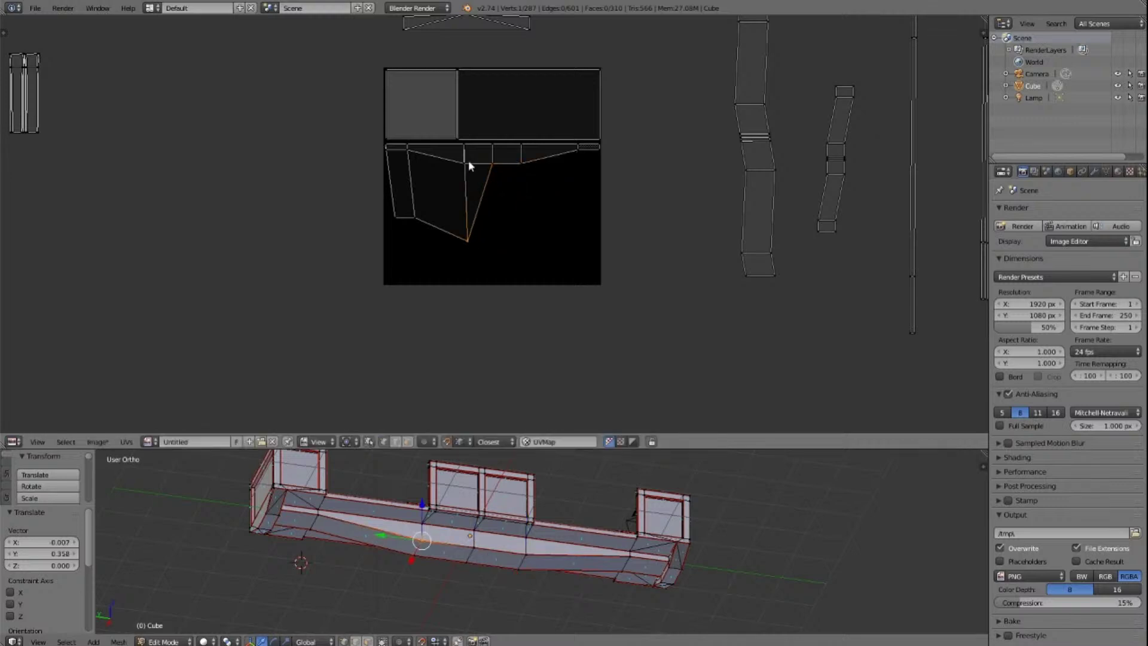
{"action": "key", "text": "g"}
{"action": "left_click", "coordinate": [469, 160]}
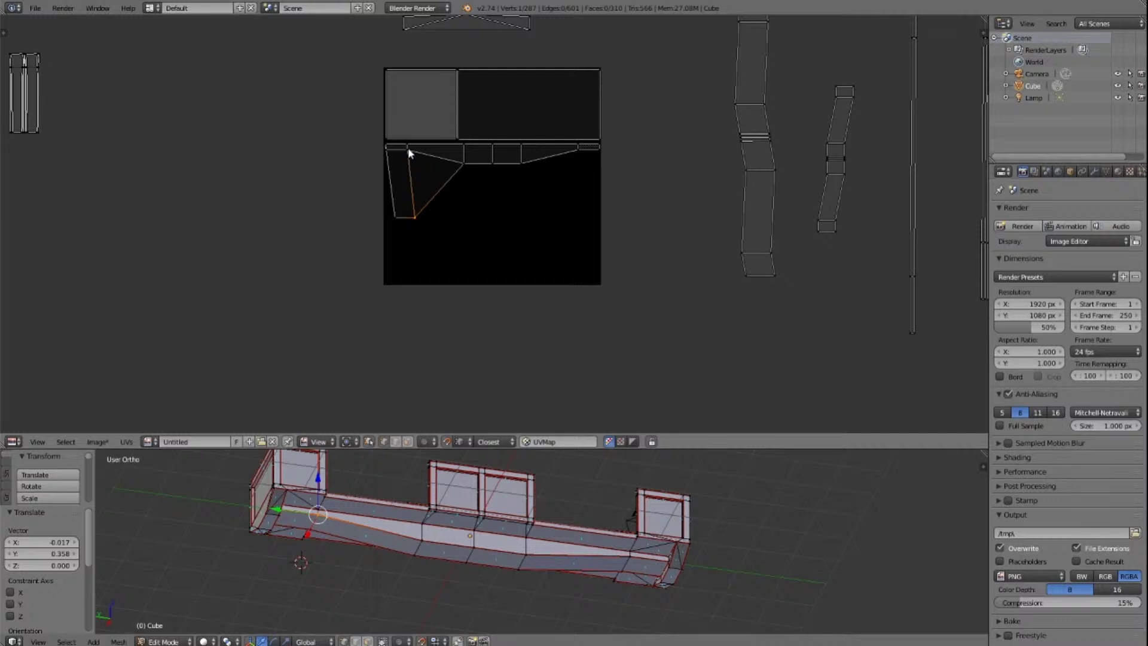
{"action": "key", "text": "g"}
{"action": "left_click", "coordinate": [407, 148]}
{"action": "right_click", "coordinate": [395, 210]}
{"action": "key", "text": "g"}
{"action": "left_click", "coordinate": [388, 155]}
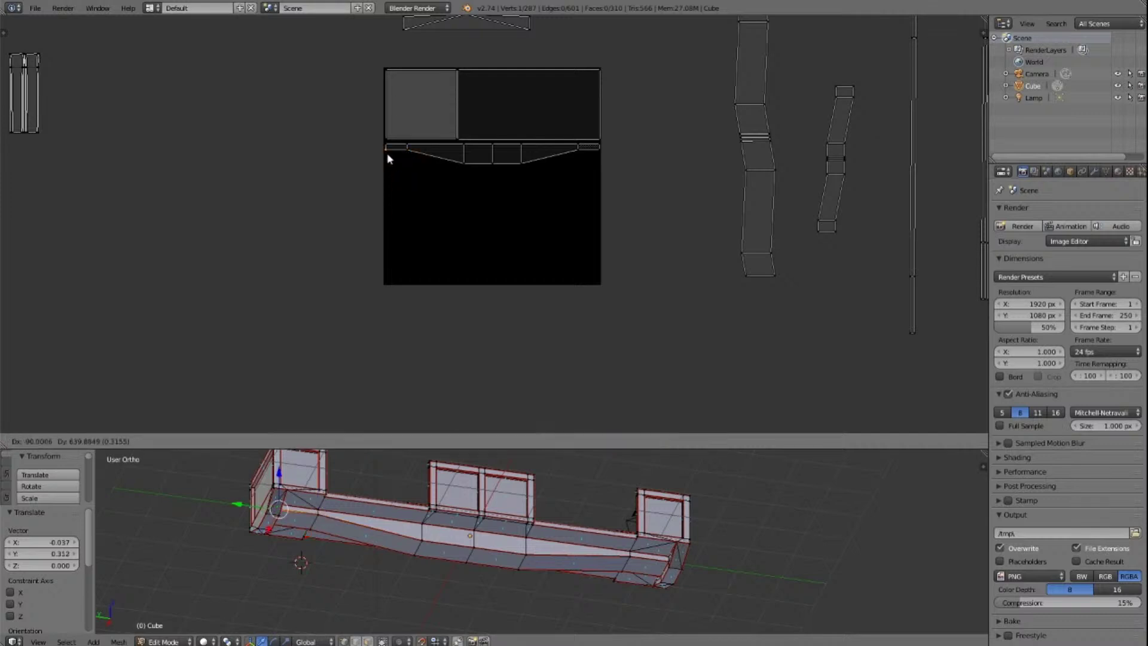
{"action": "scroll", "coordinate": [469, 242], "scroll_direction": "down", "scroll_amount": 3}
{"action": "scroll", "coordinate": [470, 236], "scroll_direction": "down", "scroll_amount": 4}
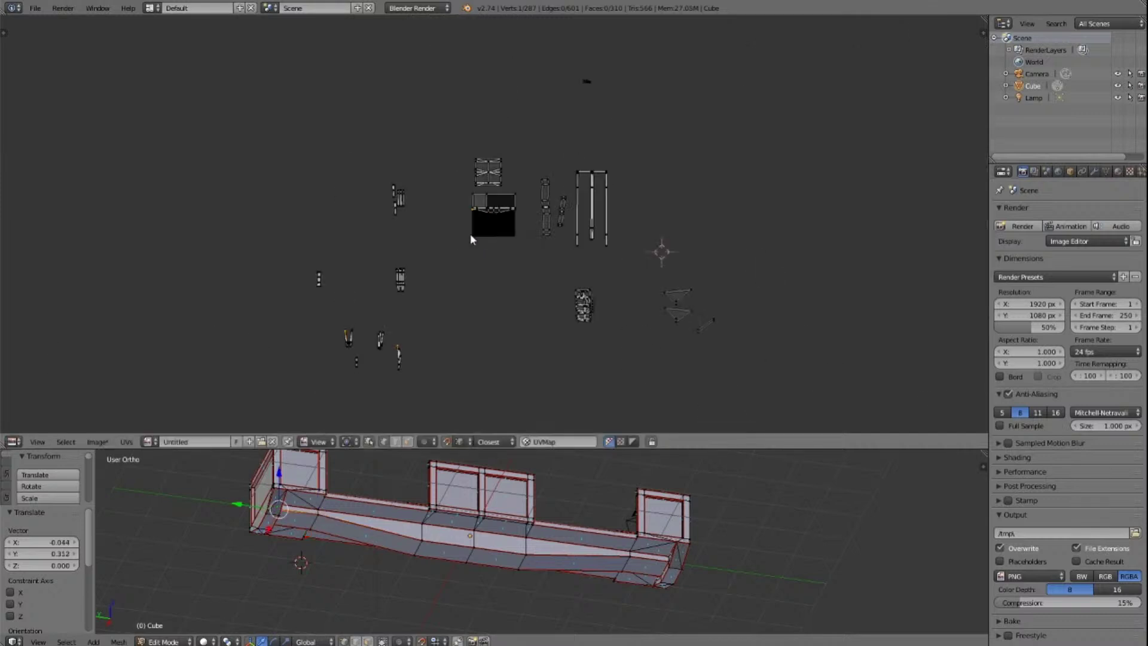
{"action": "scroll", "coordinate": [444, 325], "scroll_direction": "up", "scroll_amount": 5}
{"action": "scroll", "coordinate": [444, 325], "scroll_direction": "down", "scroll_amount": 1}
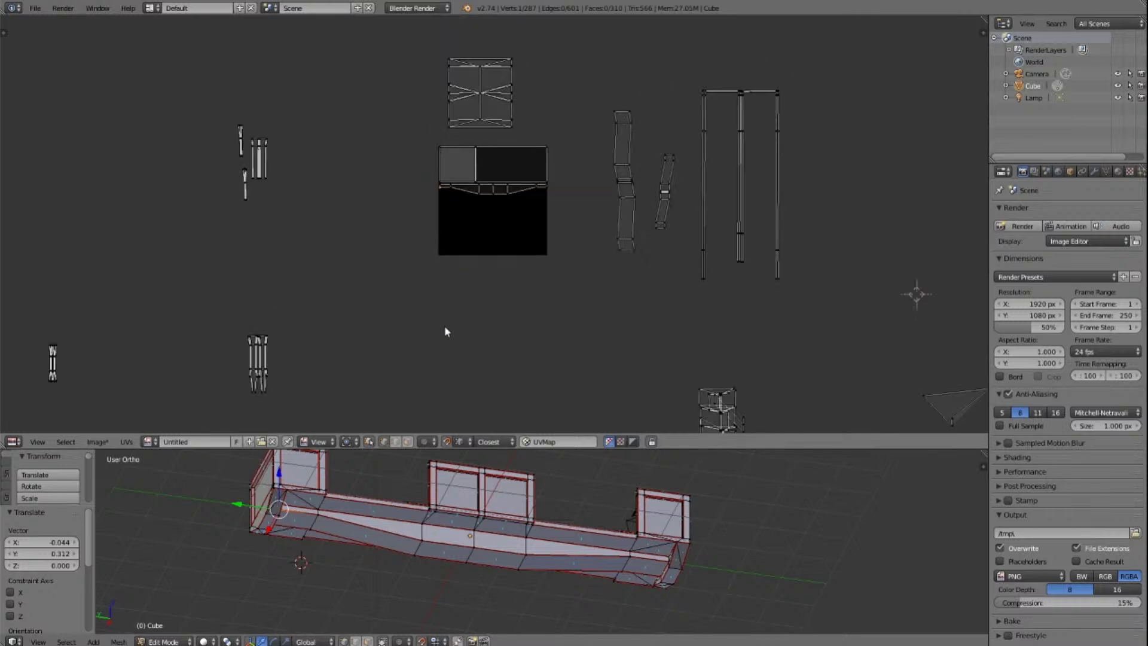
{"action": "scroll", "coordinate": [445, 329], "scroll_direction": "down", "scroll_amount": 2}
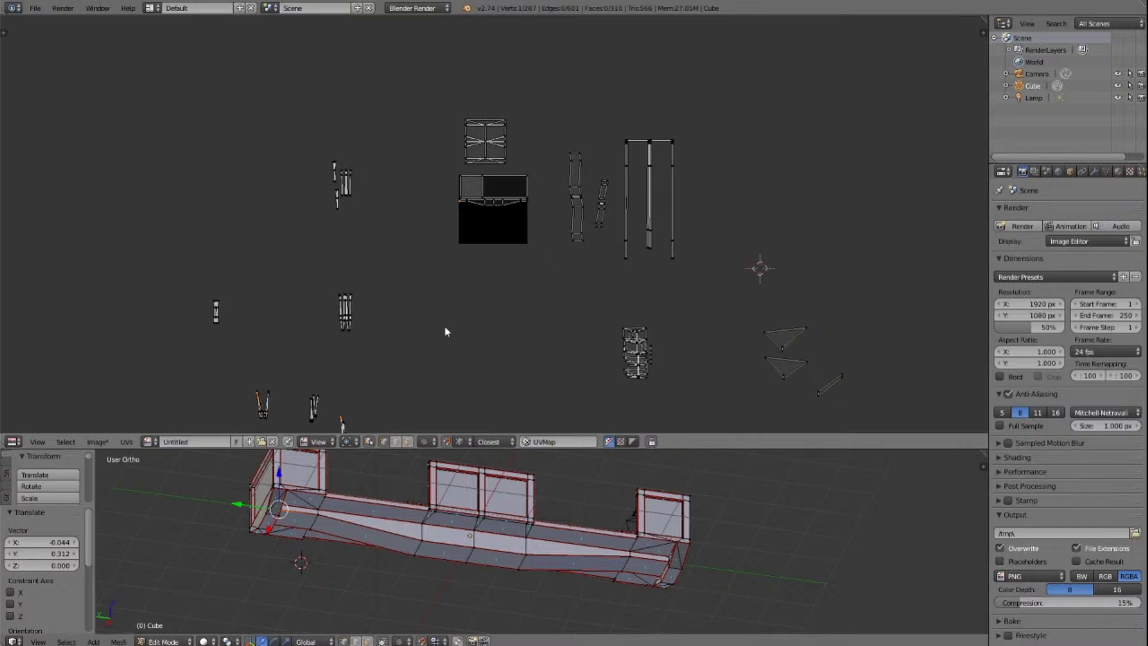
{"action": "key", "text": "a"}
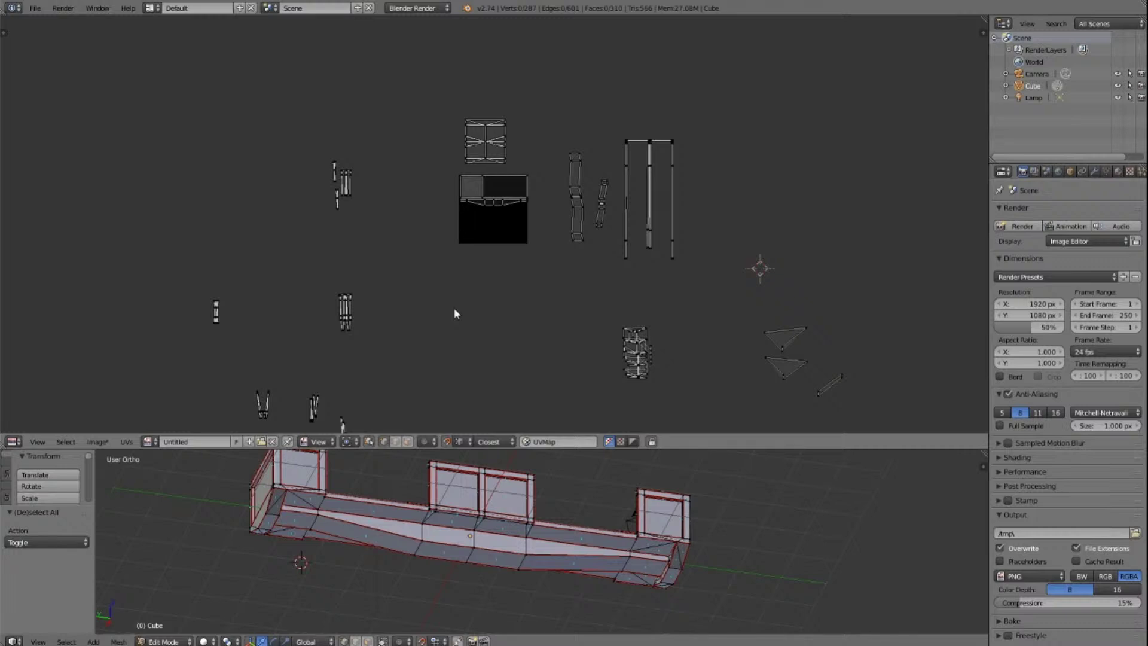
Step: Turn off snapping in the UV editor, review the overall island layout, and save the file
{"action": "left_click", "coordinate": [447, 441]}
{"action": "left_click", "coordinate": [487, 441]}
{"action": "scroll", "coordinate": [452, 318], "scroll_direction": "up", "scroll_amount": 5}
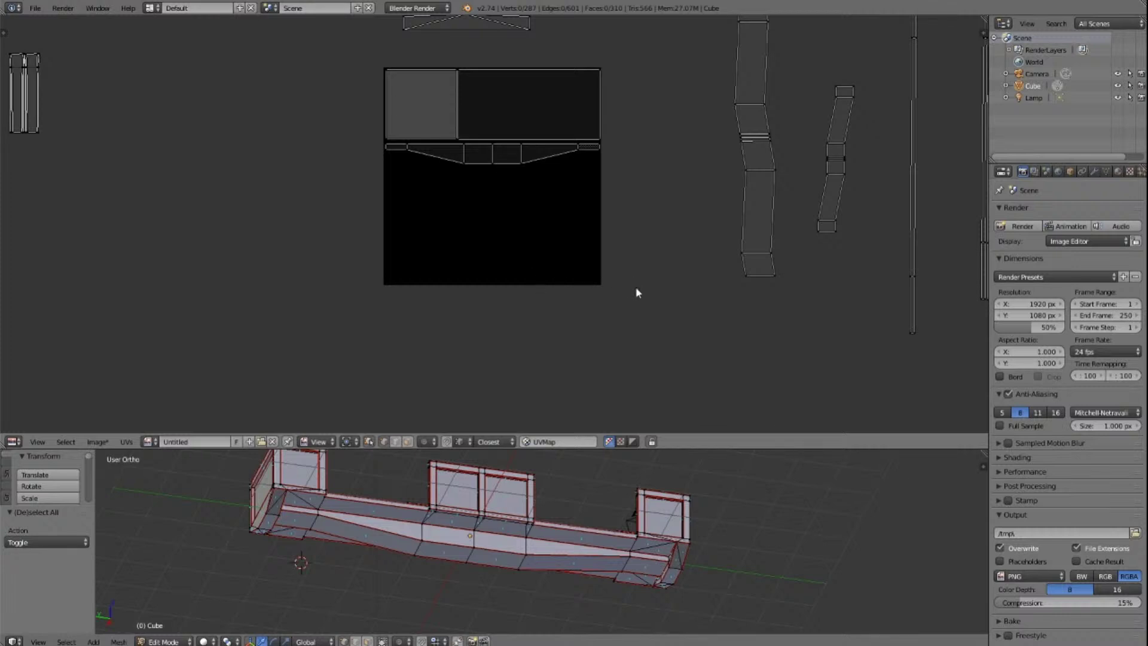
{"action": "scroll", "coordinate": [637, 293], "scroll_direction": "down", "scroll_amount": 3}
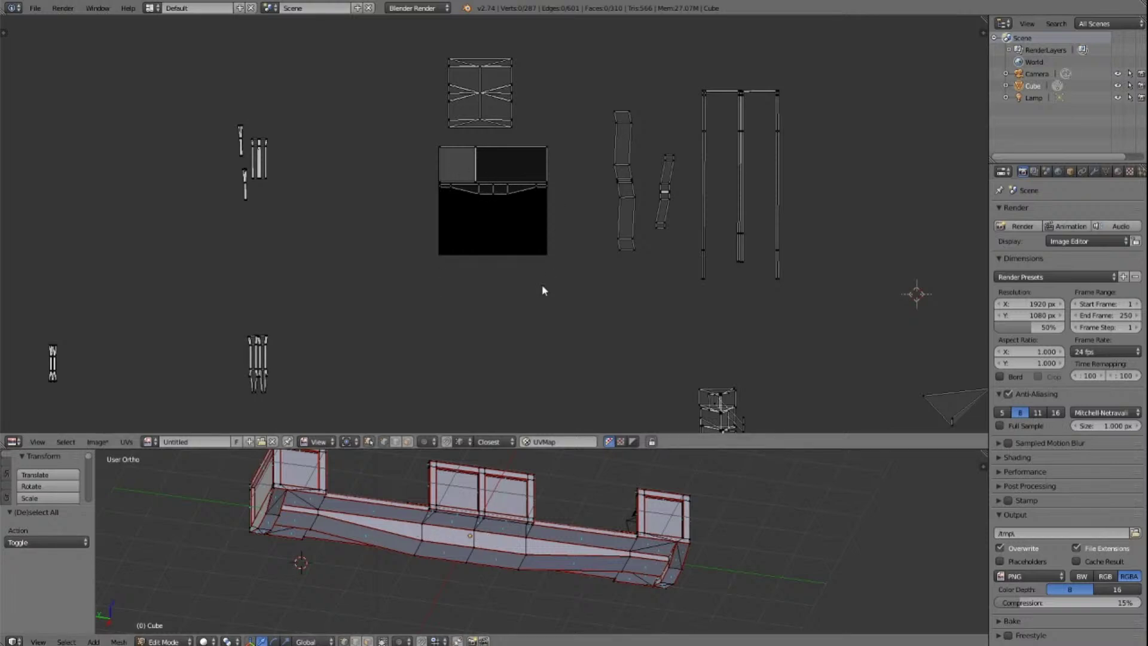
{"action": "scroll", "coordinate": [542, 284], "scroll_direction": "down", "scroll_amount": 5}
{"action": "scroll", "coordinate": [542, 285], "scroll_direction": "up", "scroll_amount": 4}
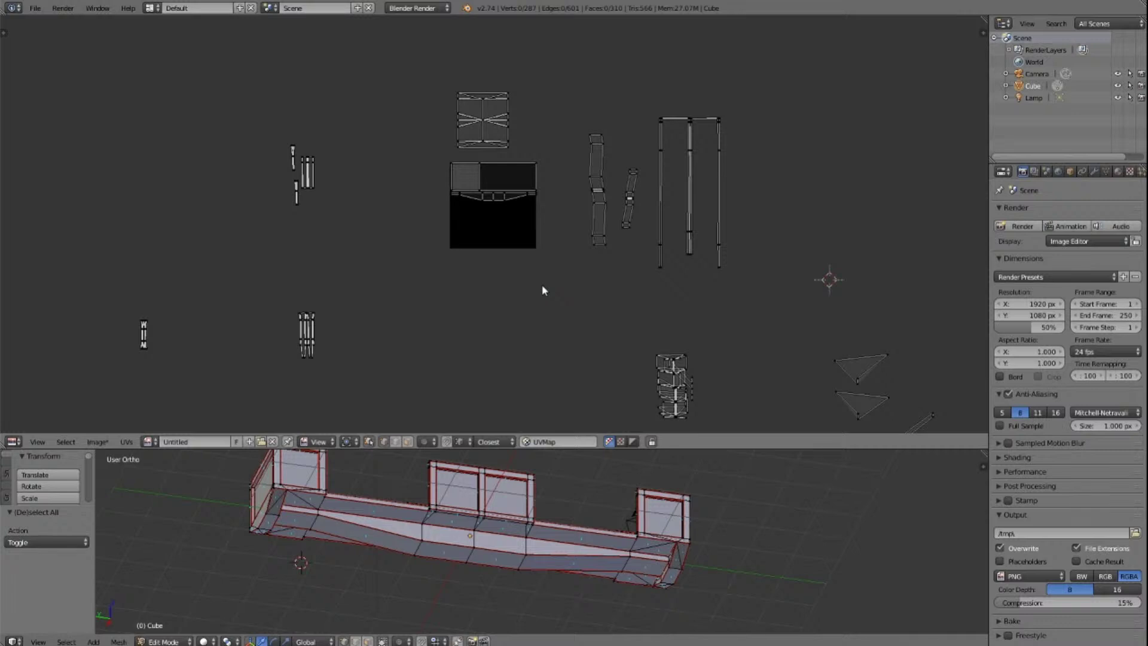
{"action": "scroll", "coordinate": [542, 289], "scroll_direction": "down", "scroll_amount": 2}
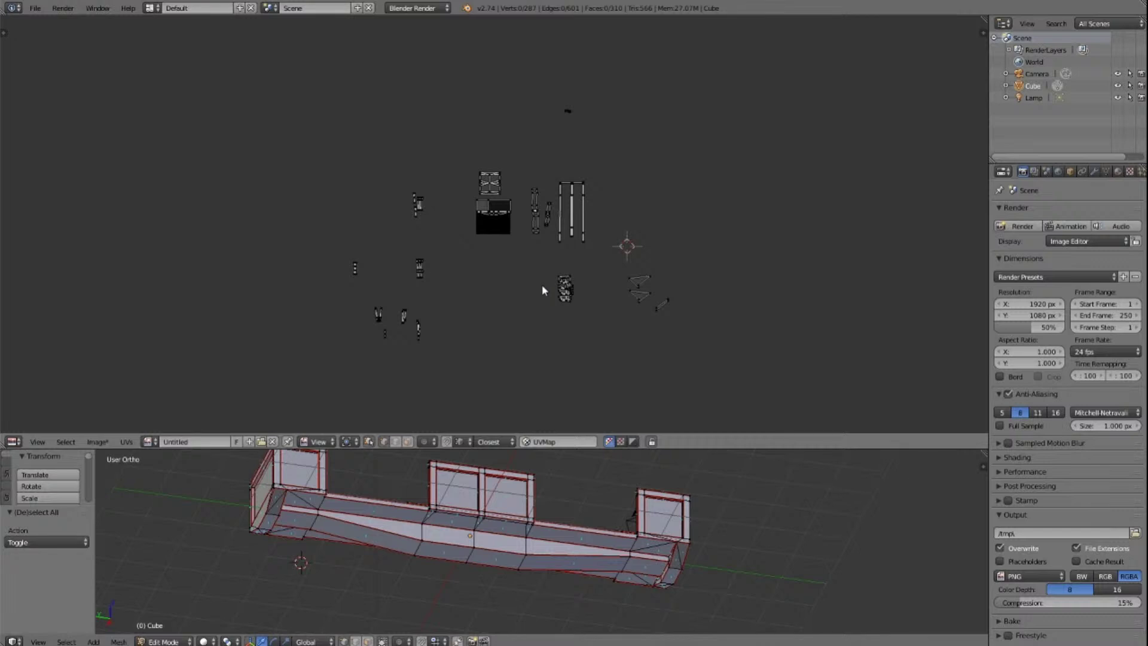
{"action": "scroll", "coordinate": [542, 290], "scroll_direction": "down", "scroll_amount": 2}
{"action": "scroll", "coordinate": [543, 290], "scroll_direction": "up", "scroll_amount": 5}
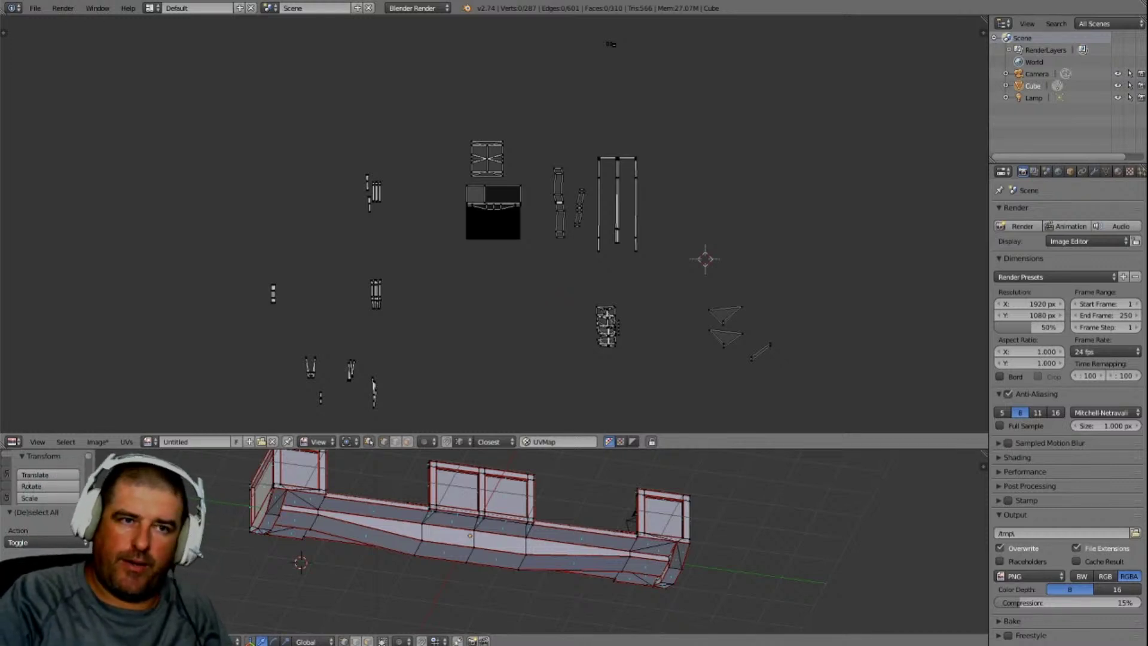
{"action": "left_click", "coordinate": [35, 8]}
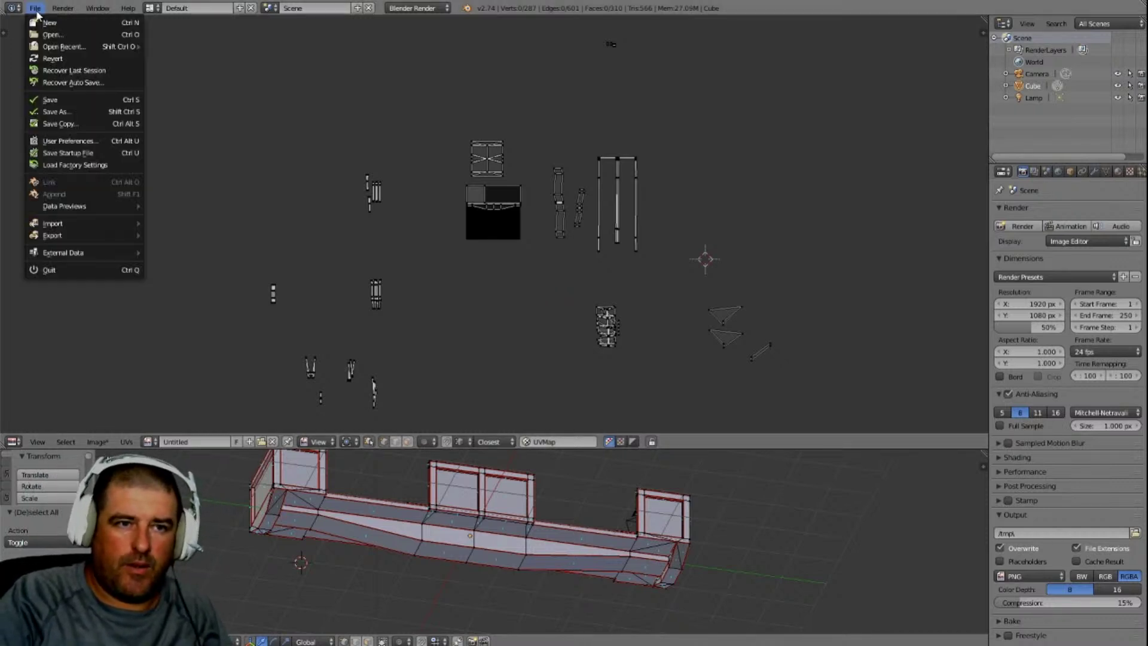
{"action": "left_click", "coordinate": [51, 99]}
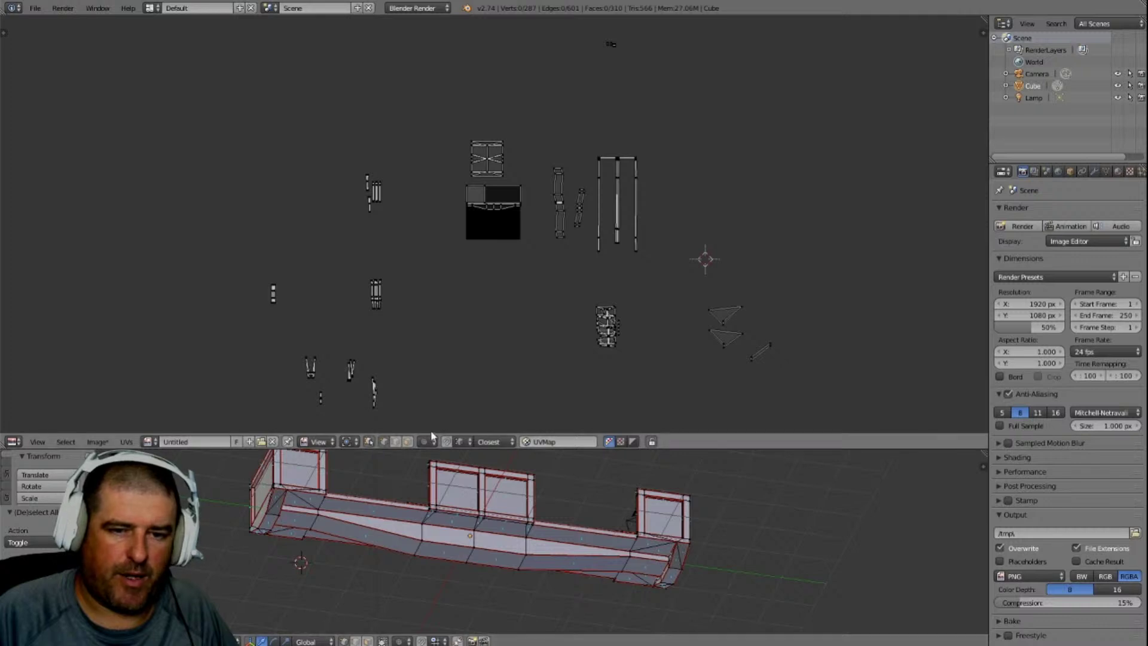
Step: Box-select the dense island cluster below the long strips and toggle UV selection sync to show only the selected faces' islands
{"action": "key", "text": "b"}
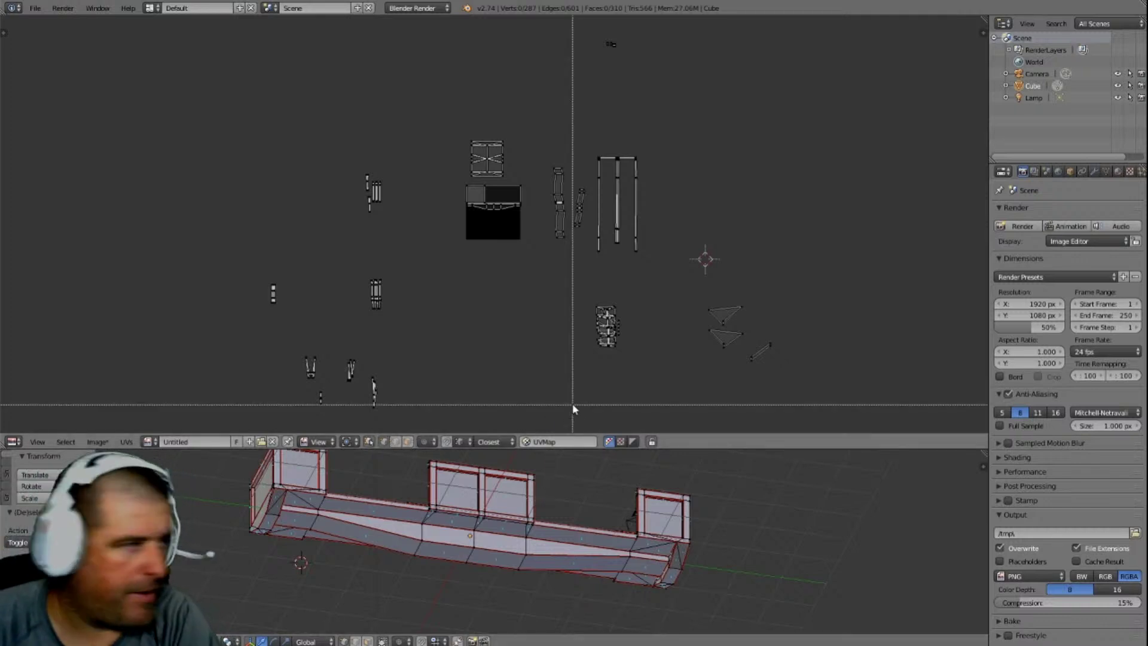
{"action": "left_click_drag", "start_coordinate": [588, 294], "coordinate": [624, 365]}
{"action": "scroll", "coordinate": [618, 369], "scroll_direction": "down", "scroll_amount": 3}
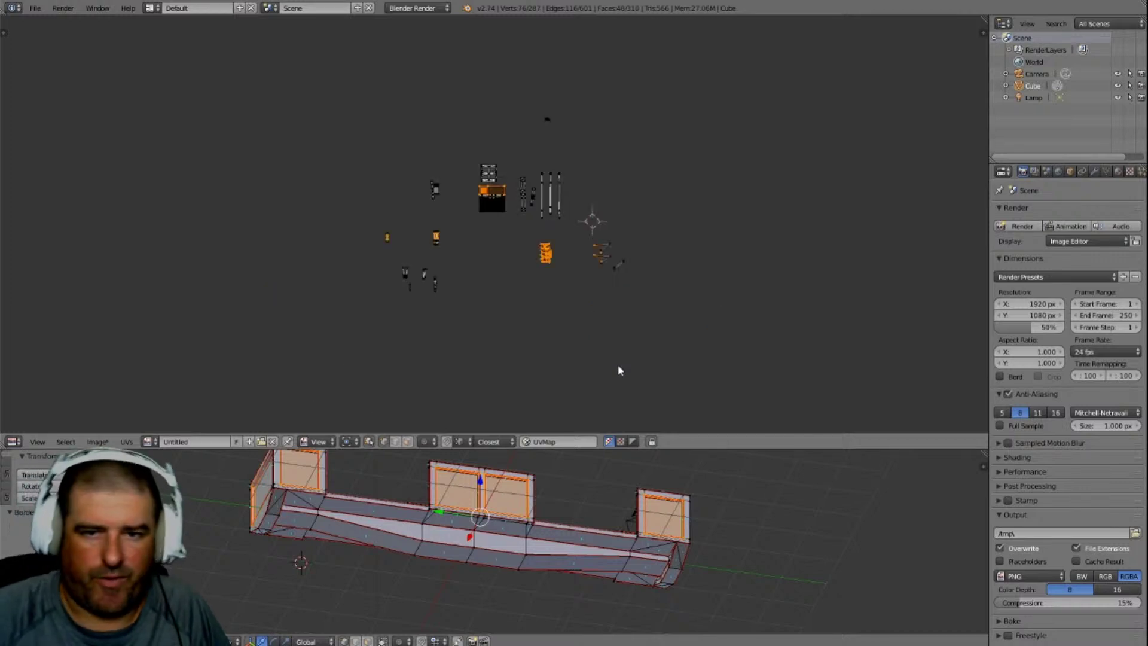
{"action": "scroll", "coordinate": [618, 370], "scroll_direction": "up", "scroll_amount": 6}
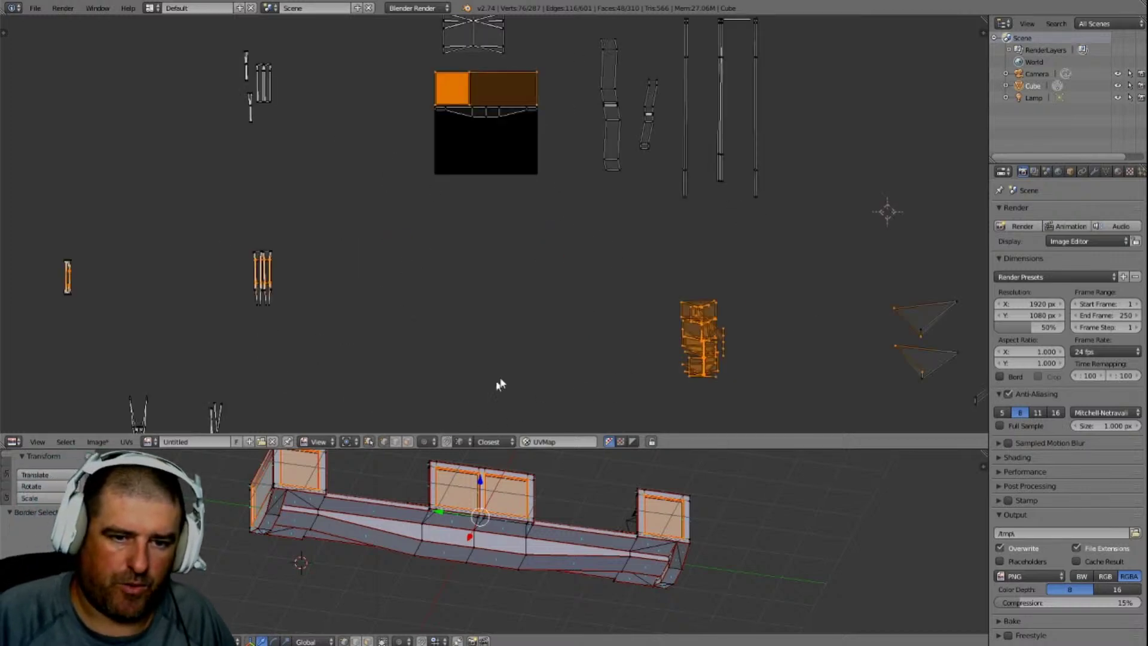
{"action": "scroll", "coordinate": [500, 384], "scroll_direction": "down", "scroll_amount": 2}
{"action": "left_click", "coordinate": [369, 441]}
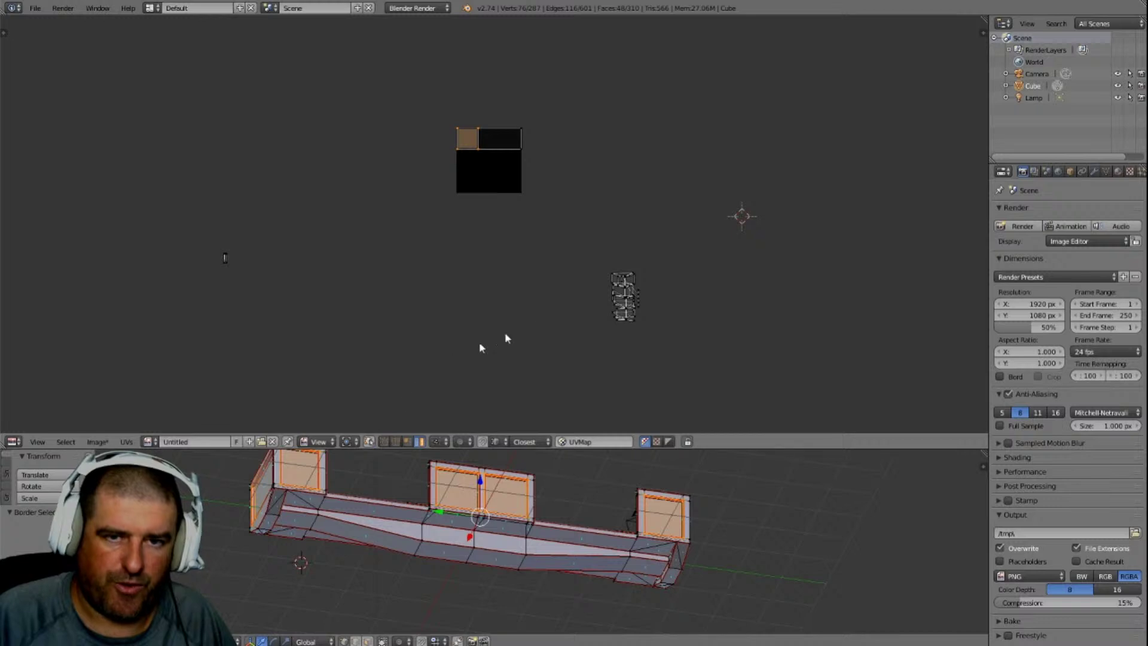
{"action": "scroll", "coordinate": [552, 232], "scroll_direction": "down", "scroll_amount": 4}
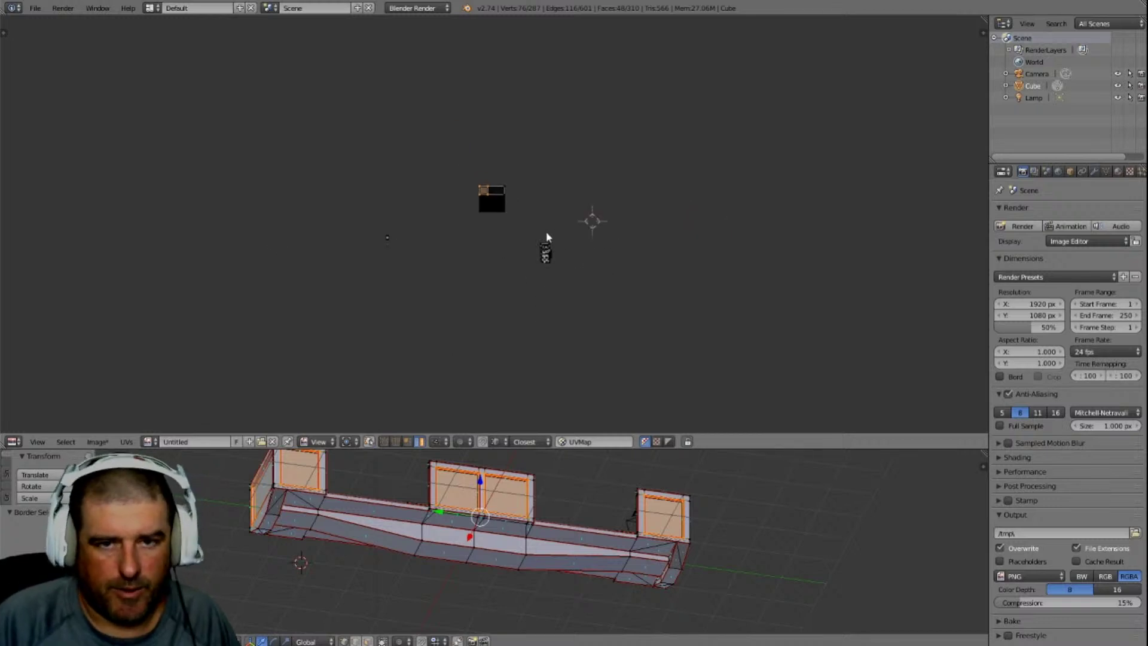
{"action": "scroll", "coordinate": [552, 228], "scroll_direction": "up", "scroll_amount": 4}
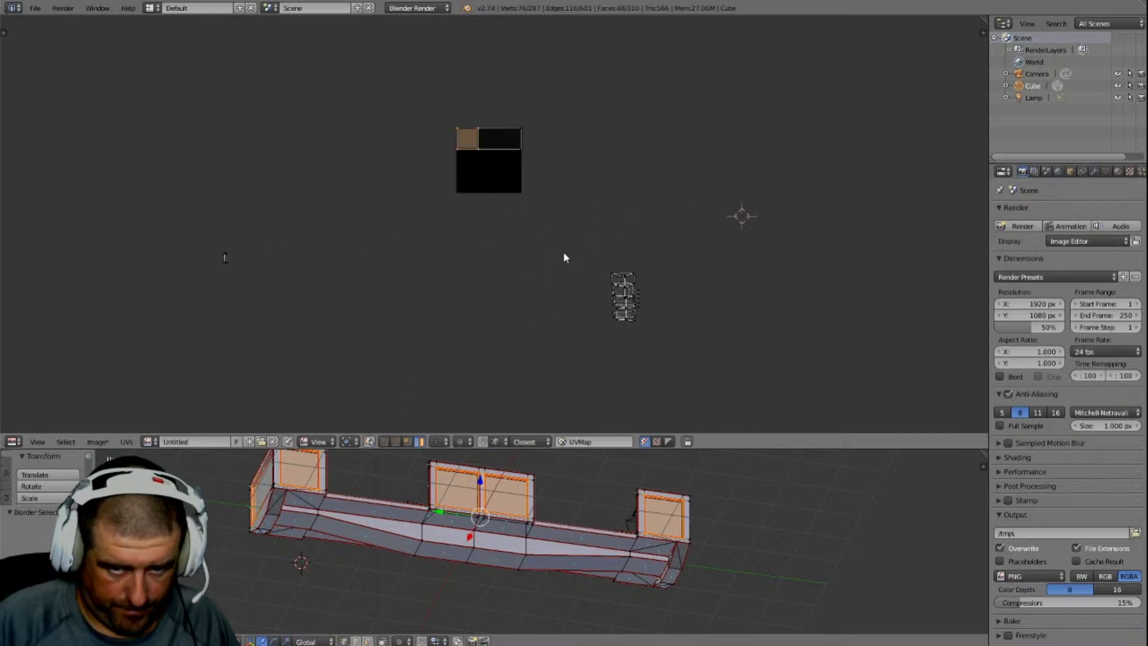
{"action": "scroll", "coordinate": [564, 257], "scroll_direction": "up", "scroll_amount": 5}
{"action": "scroll", "coordinate": [681, 287], "scroll_direction": "down", "scroll_amount": 3}
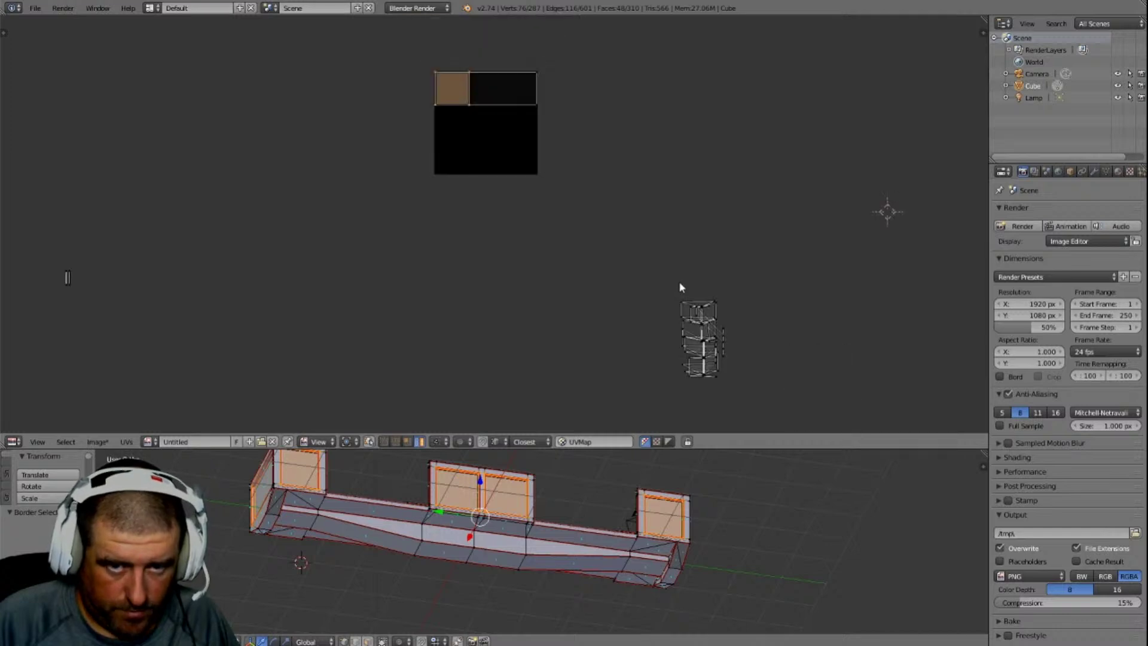
{"action": "scroll", "coordinate": [577, 289], "scroll_direction": "down", "scroll_amount": 5}
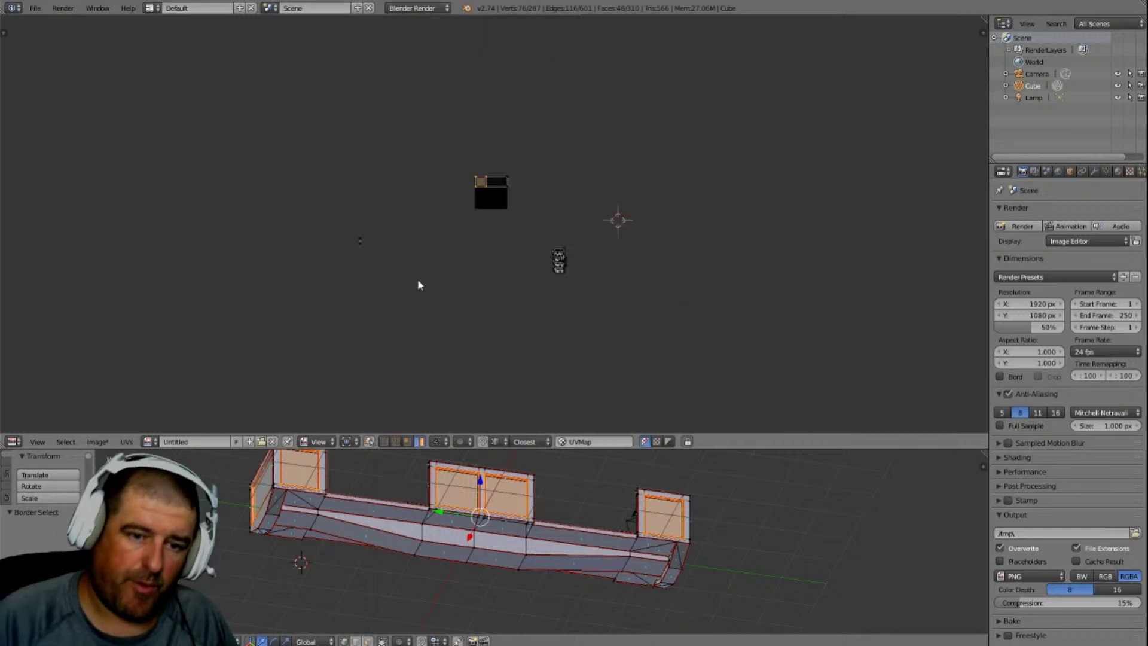
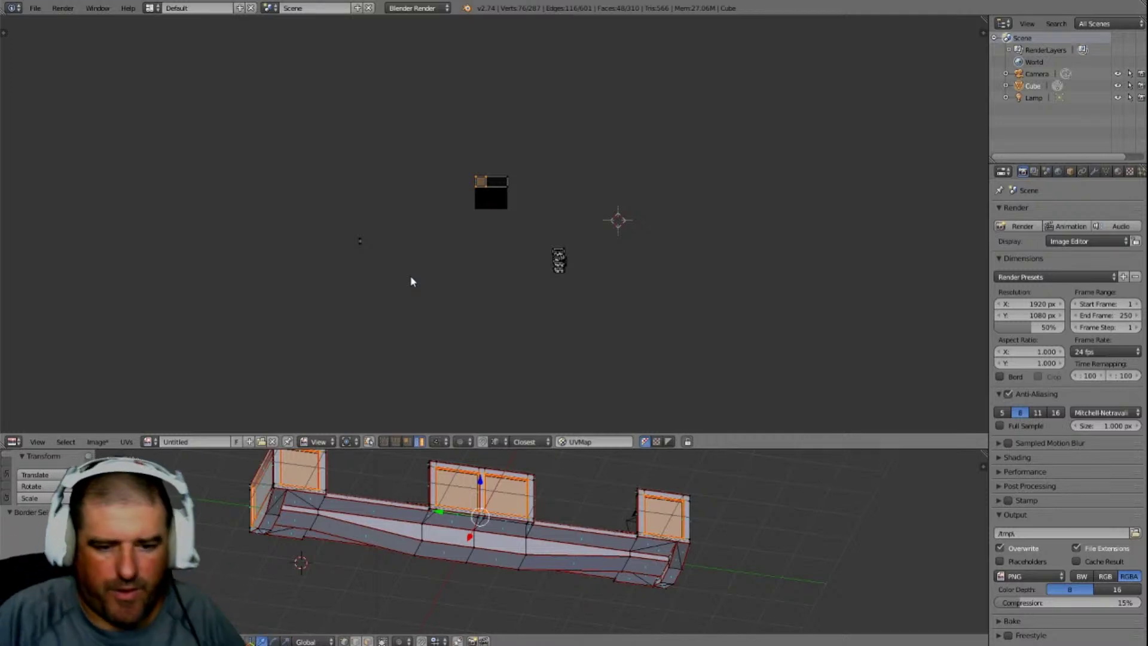
Step: Switch to the Second Life viewer and look over the train models, closing in on the maroon locomotive's nose and number plate
{"action": "key", "text": "alt+Tab"}
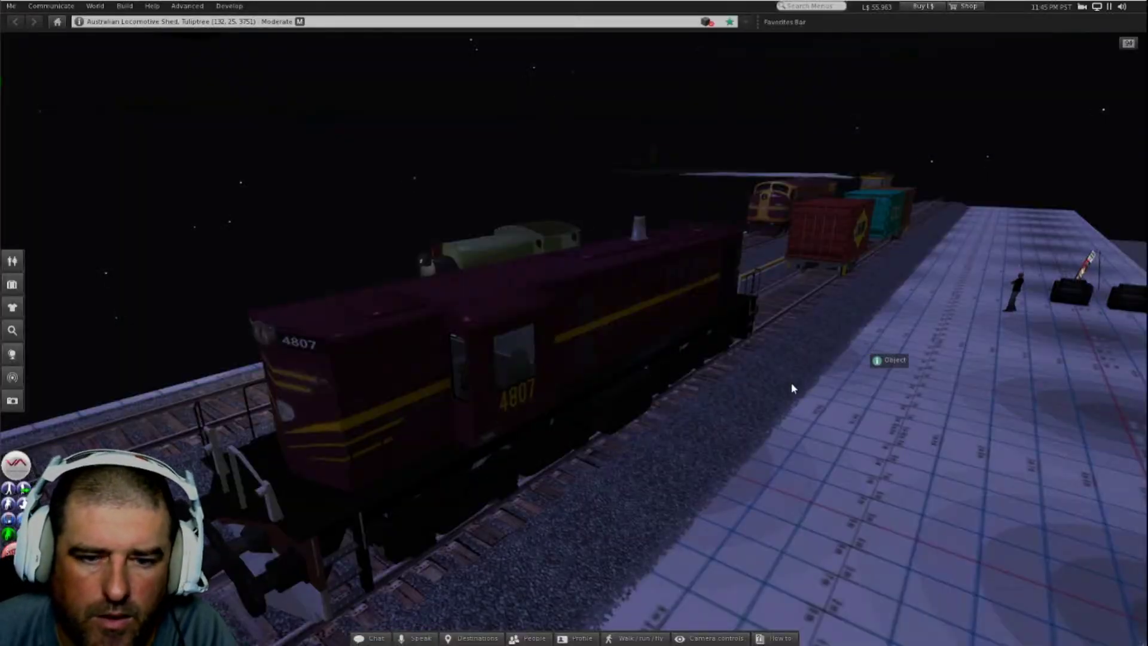
{"action": "key", "text": "Escape"}
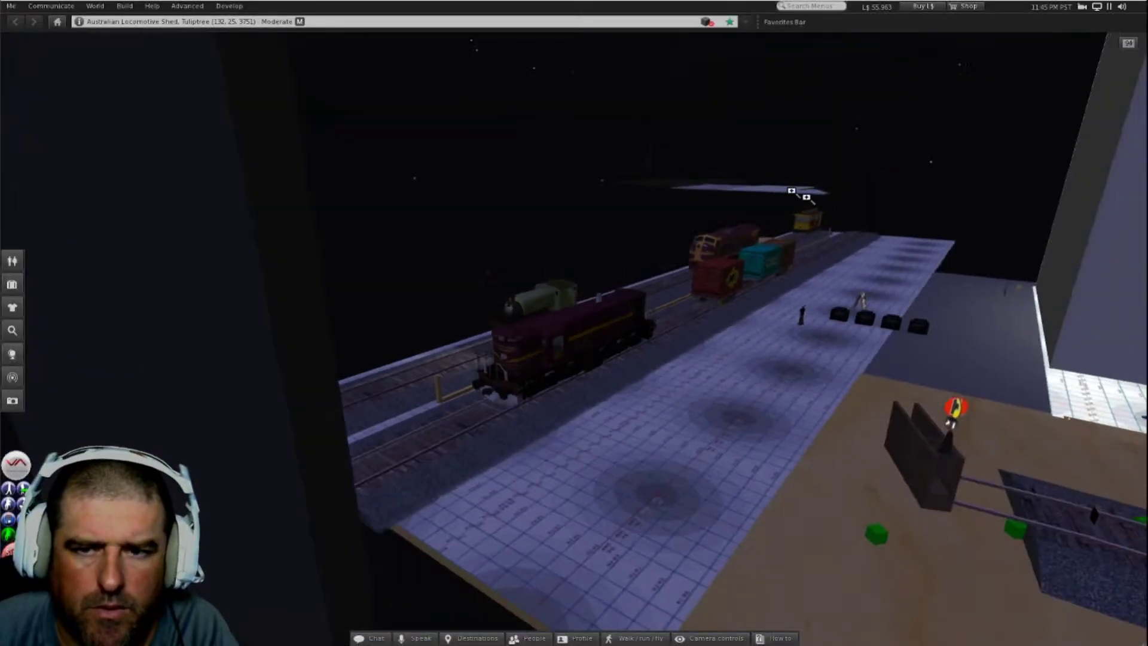
{"action": "left_click_drag", "start_coordinate": [721, 190], "coordinate": [649, 224], "text": "alt"}
{"action": "key", "text": "Escape"}
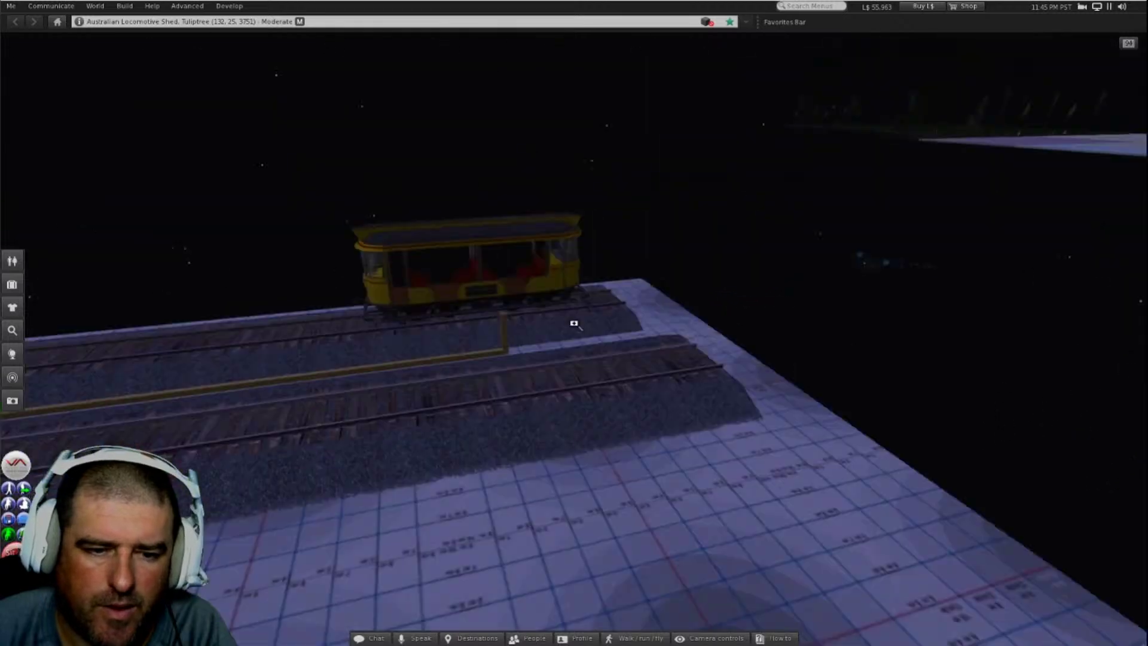
{"action": "left_click", "coordinate": [257, 402], "text": "alt"}
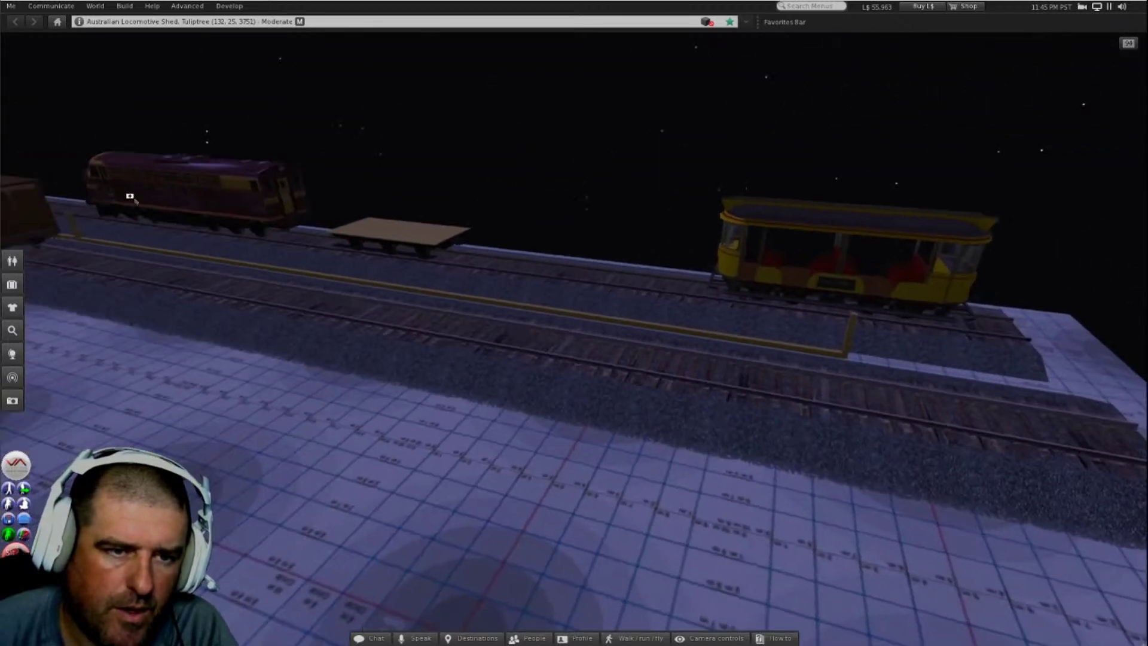
{"action": "left_click", "coordinate": [129, 197], "text": "alt"}
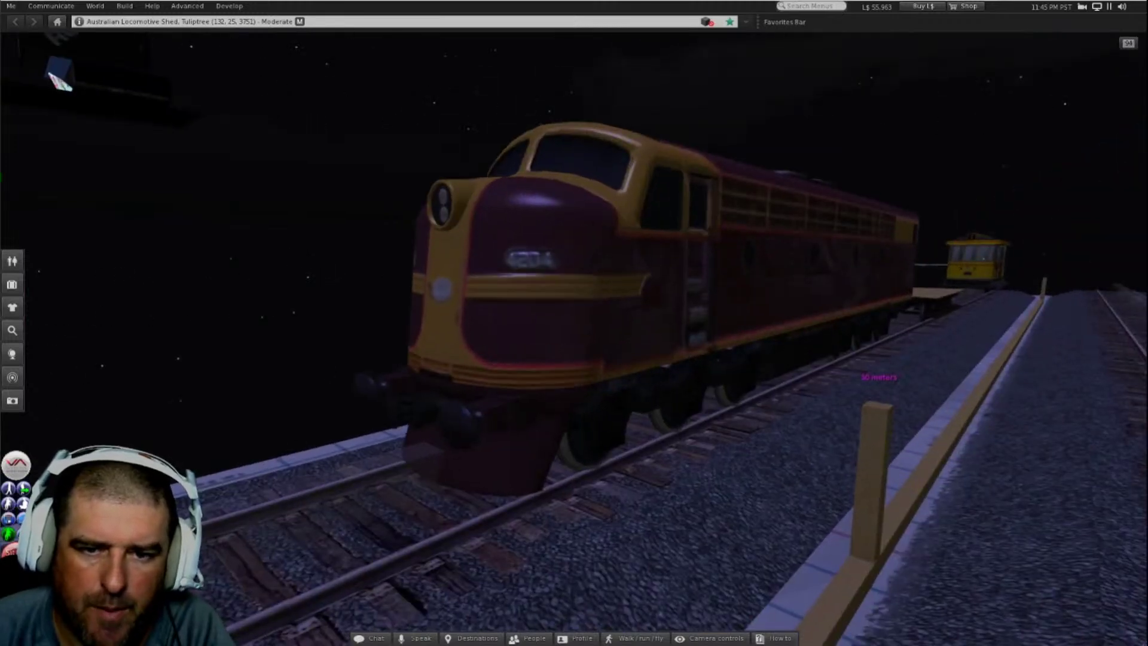
{"action": "scroll", "coordinate": [574, 323], "scroll_direction": "up", "scroll_amount": 5}
{"action": "left_click_drag", "start_coordinate": [514, 262], "coordinate": [574, 261], "text": "alt"}
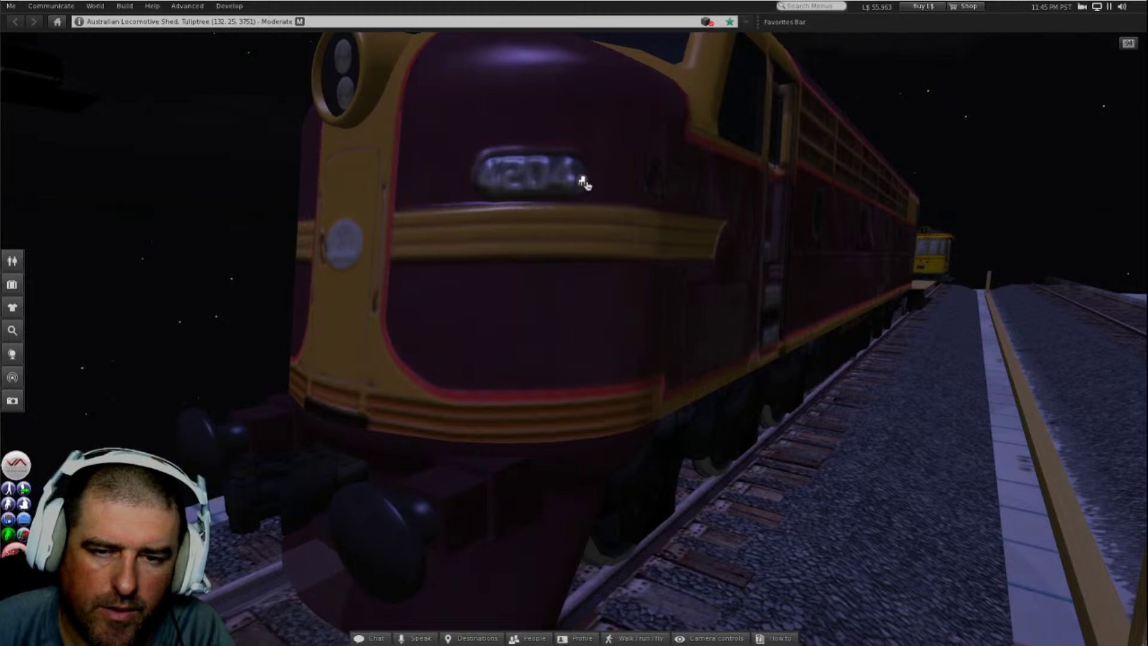
Step: Open the maroon locomotive for editing, show its texture settings, and enable linked-part editing to inspect the main body alone
{"action": "right_click", "coordinate": [540, 208]}
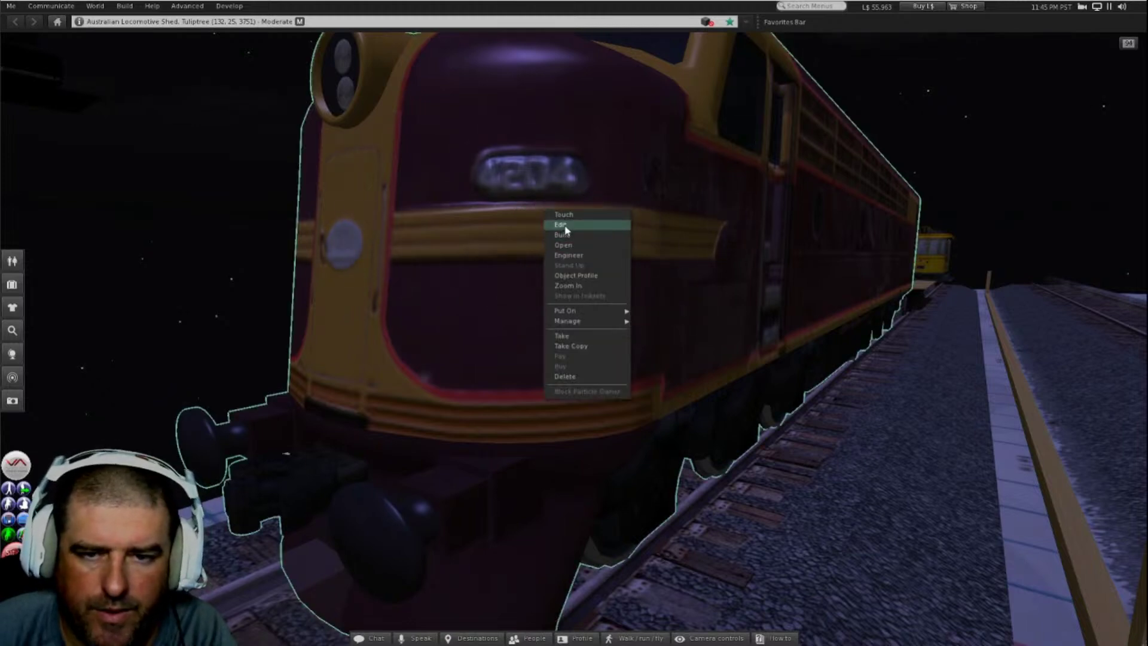
{"action": "left_click", "coordinate": [560, 224]}
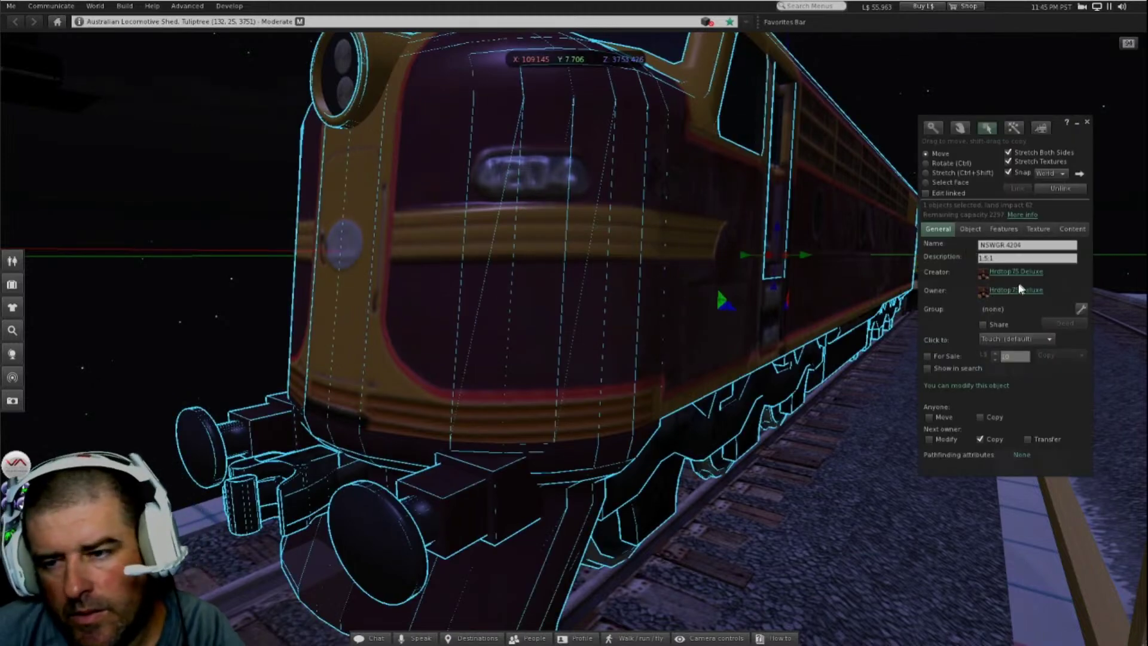
{"action": "left_click", "coordinate": [1040, 229]}
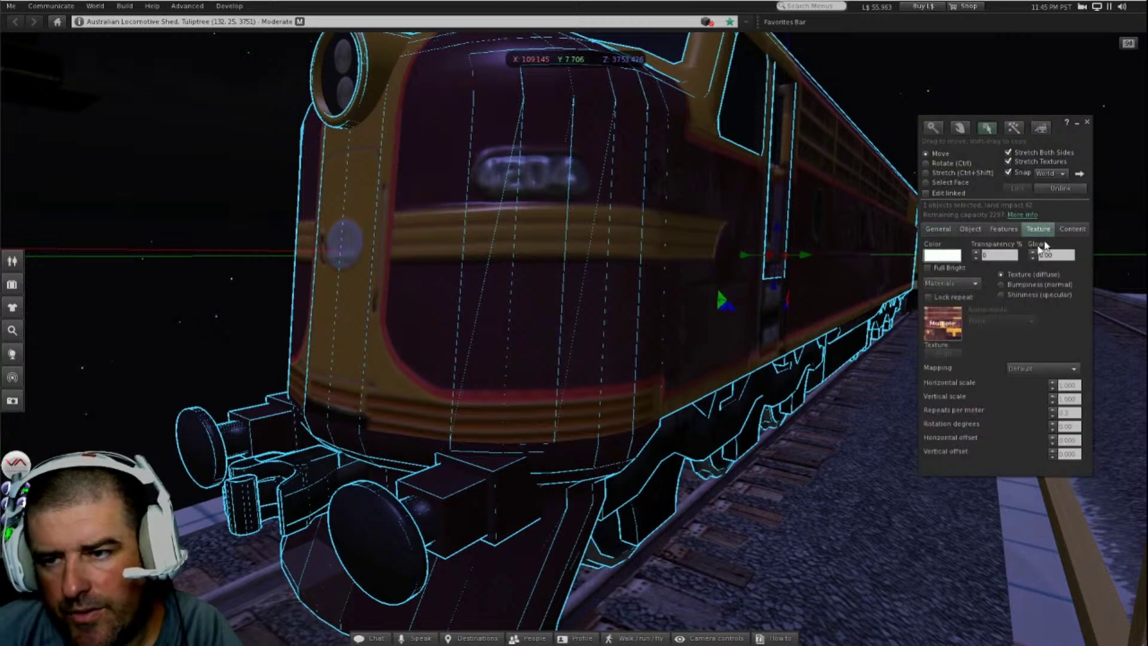
{"action": "left_click", "coordinate": [926, 192]}
{"action": "left_click", "coordinate": [815, 269]}
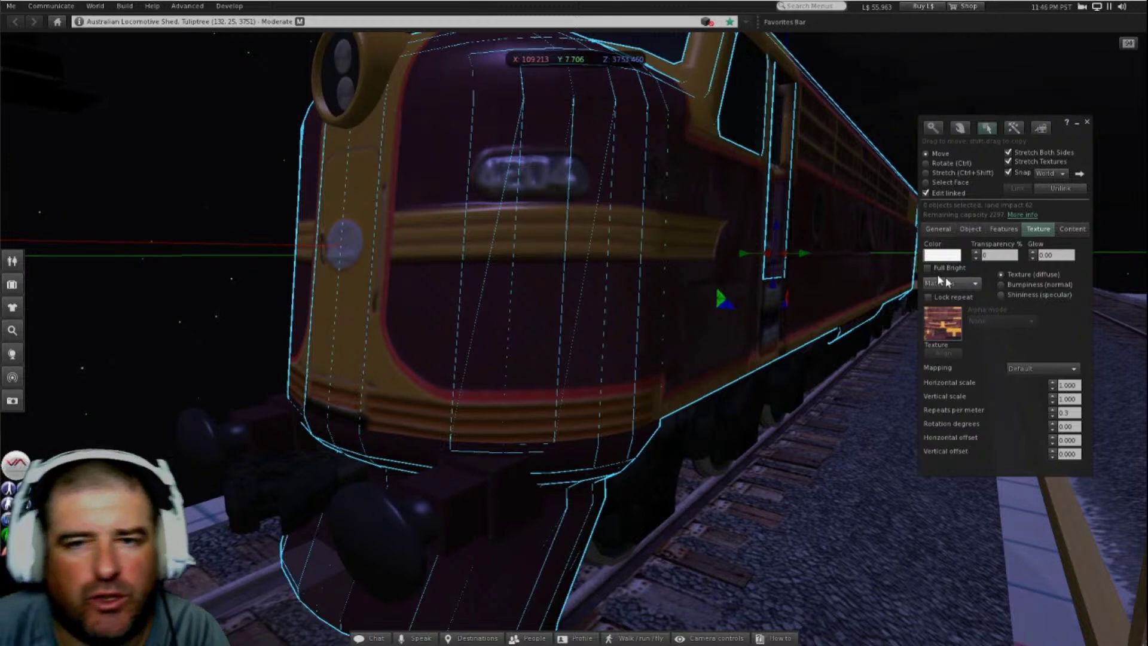
Step: Examine how the TOLL logo runs across the teal container's corrugated side
{"action": "left_click", "coordinate": [623, 274], "text": "alt"}
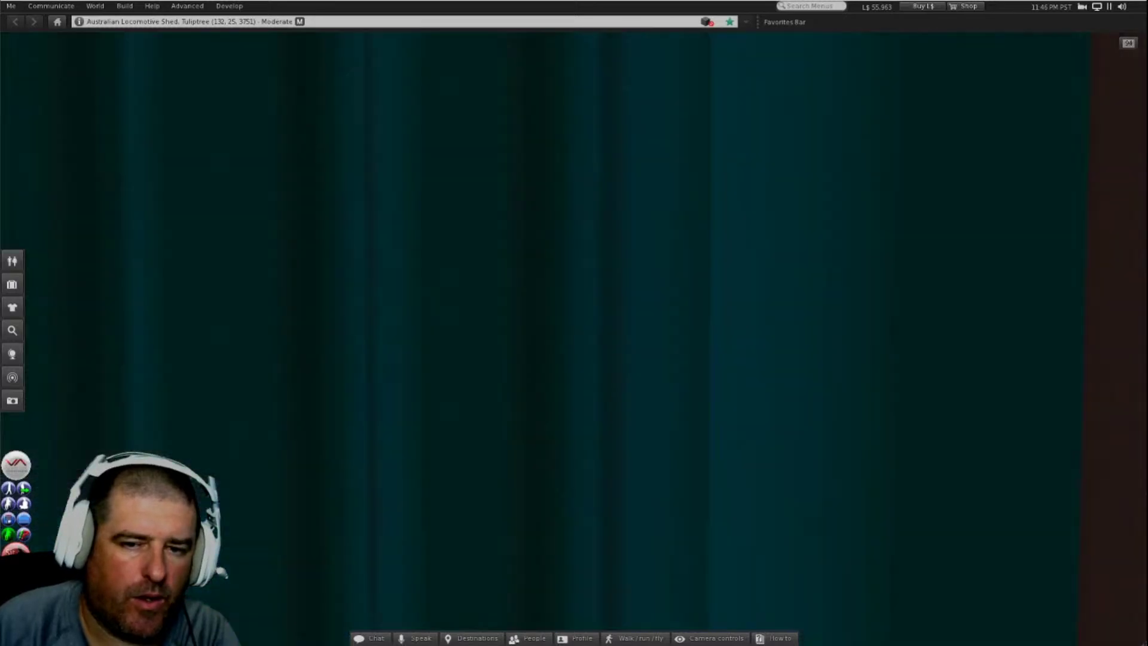
{"action": "key", "text": "Escape"}
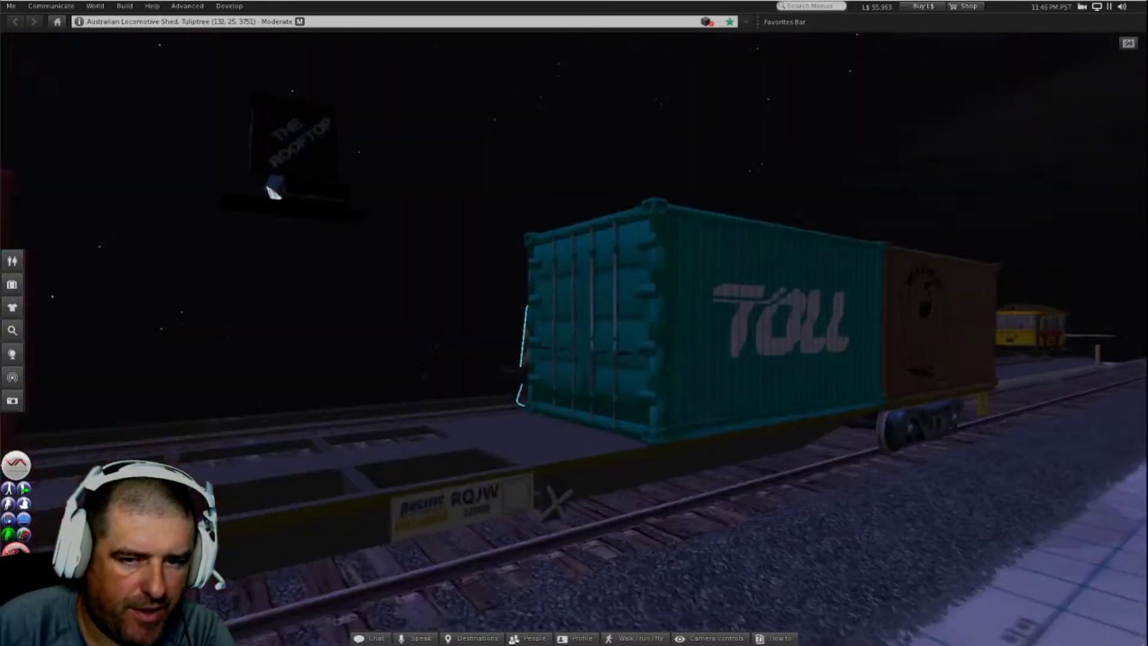
{"action": "left_click", "coordinate": [798, 130], "text": "alt"}
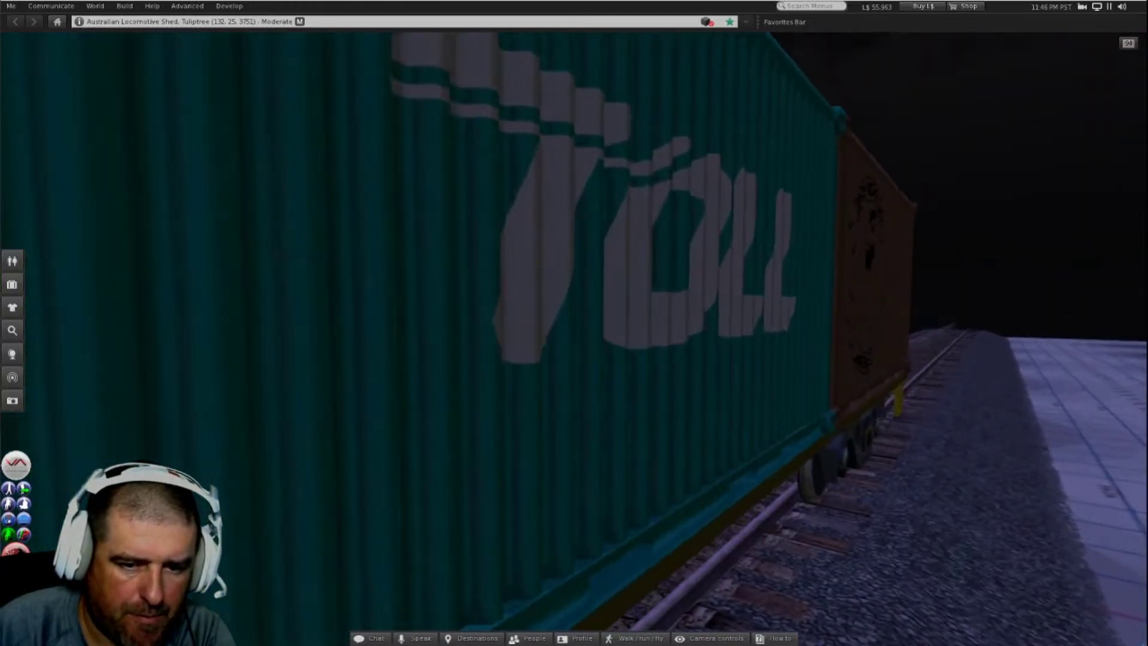
{"action": "key", "text": "ctrl+3"}
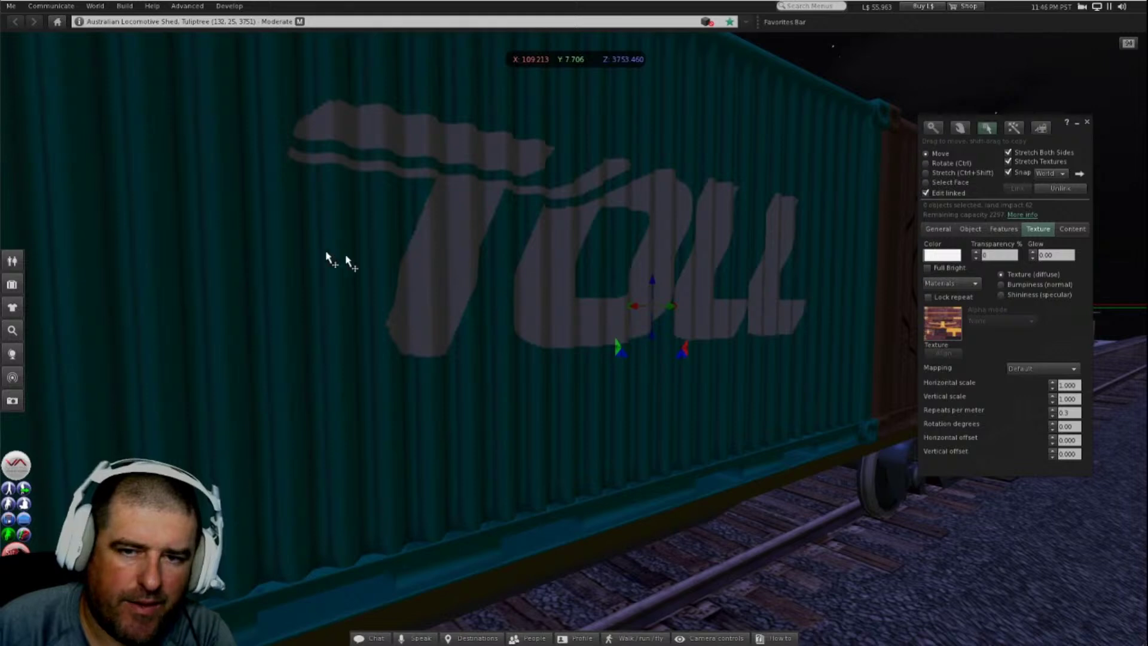
{"action": "left_click_drag", "start_coordinate": [705, 197], "coordinate": [568, 215], "text": "alt"}
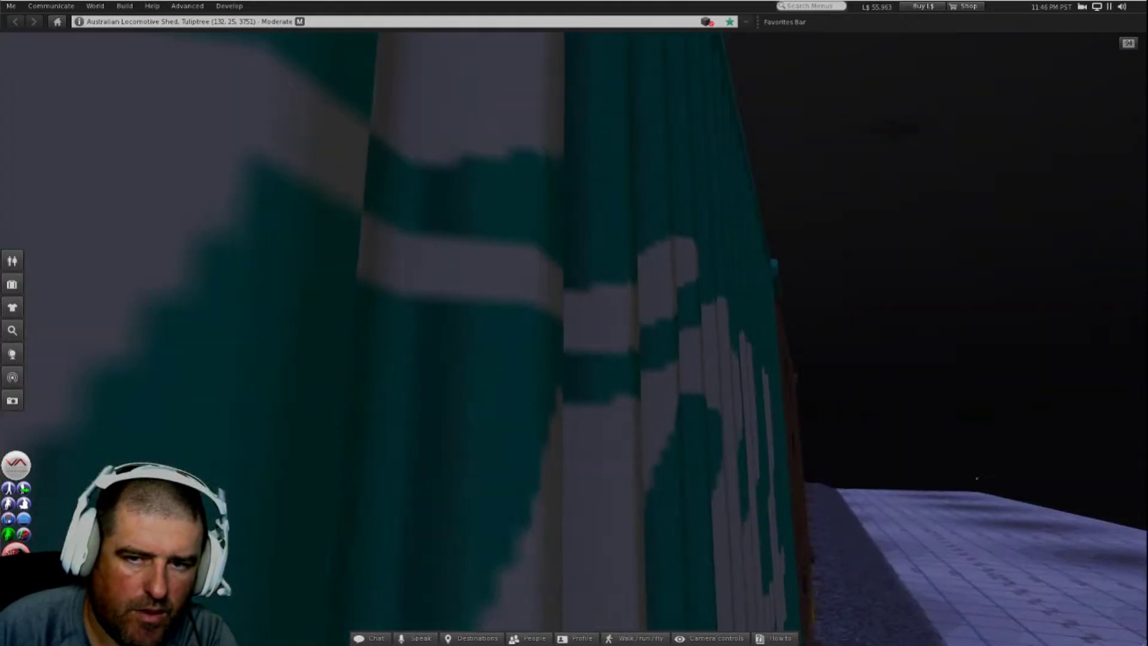
Step: Open the teal container for editing and inspect its mesh edges along the corrugated wall's upper rail
{"action": "key", "text": "ctrl"}
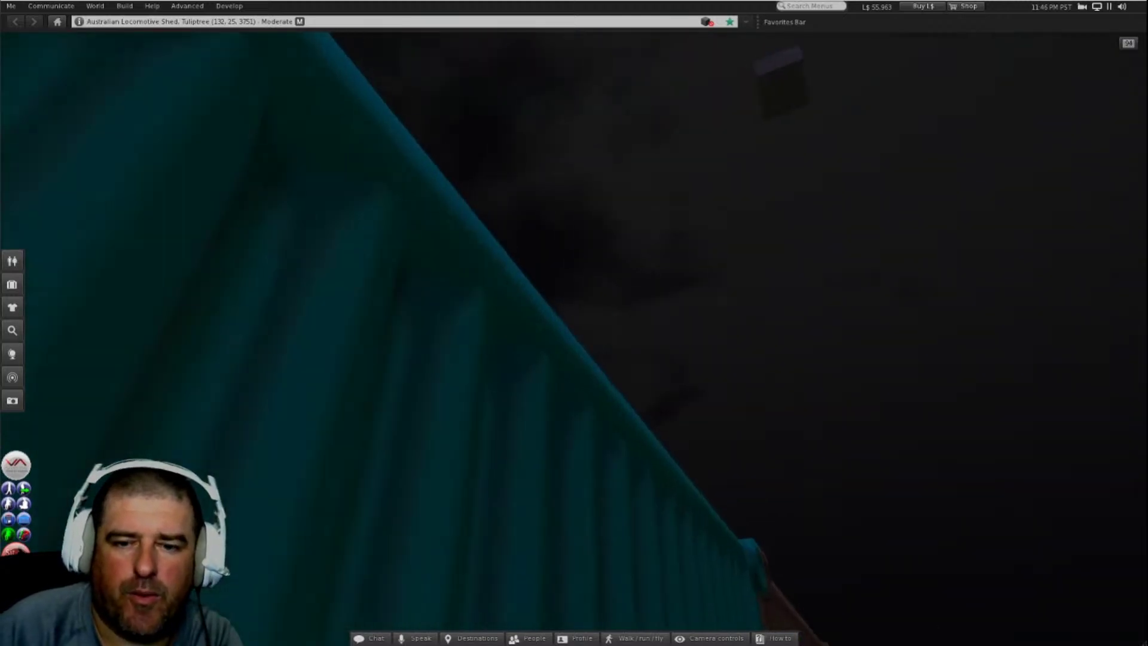
{"action": "key", "text": "ctrl"}
{"action": "right_click", "coordinate": [608, 333]}
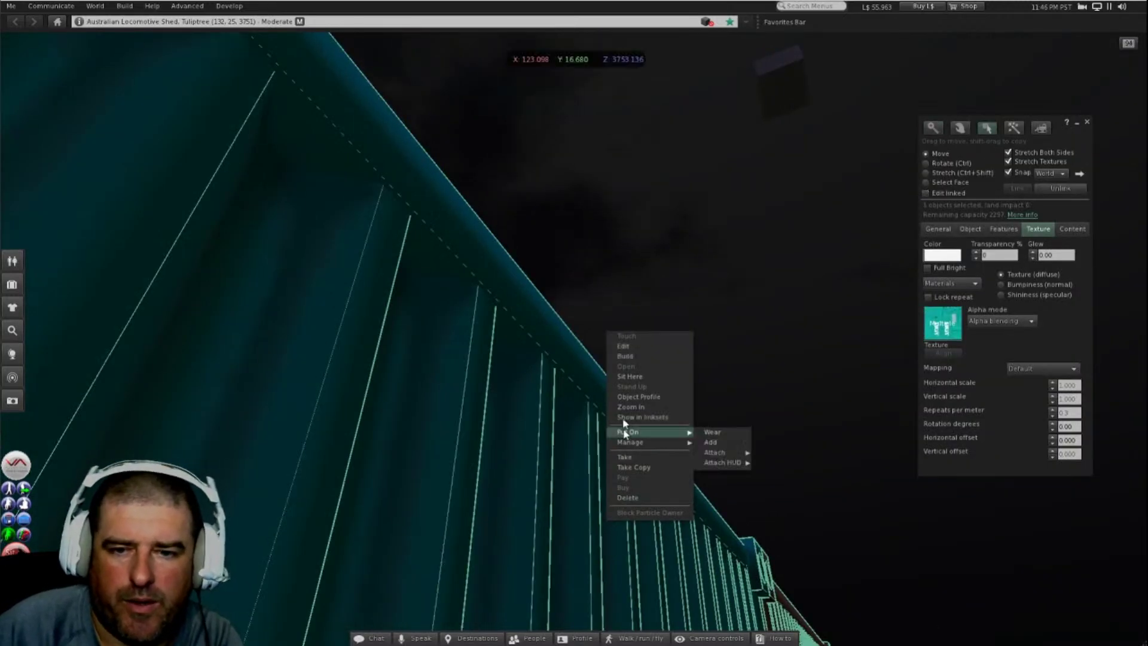
{"action": "left_click", "coordinate": [625, 346]}
{"action": "key", "text": "Escape"}
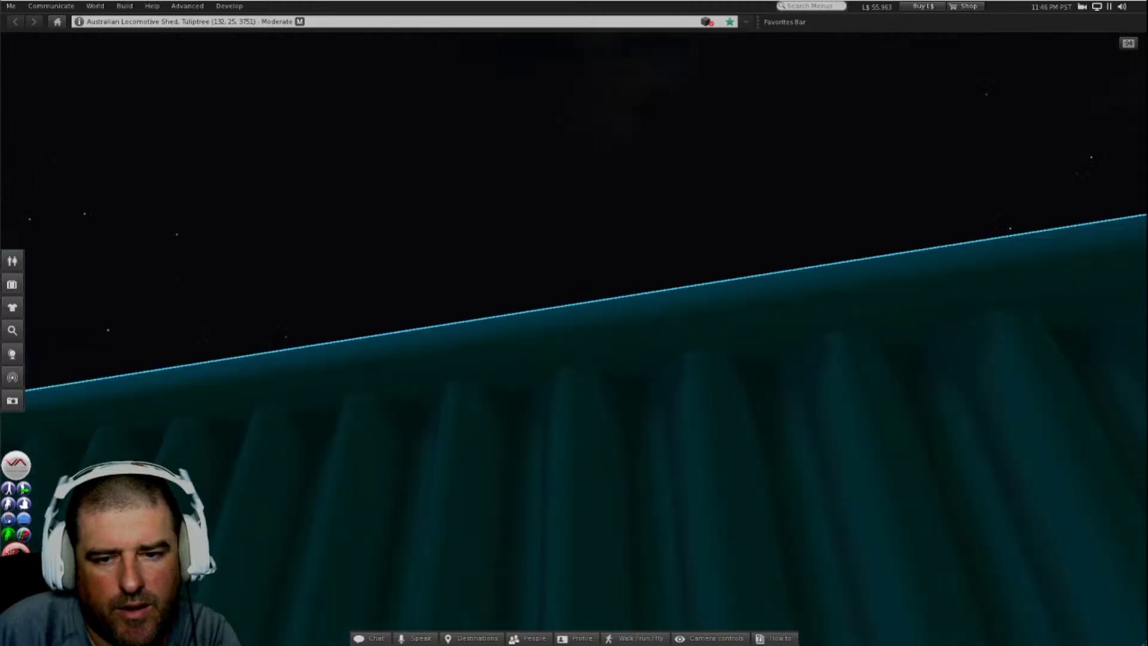
{"action": "key", "text": "ctrl+3"}
{"action": "key", "text": "alt"}
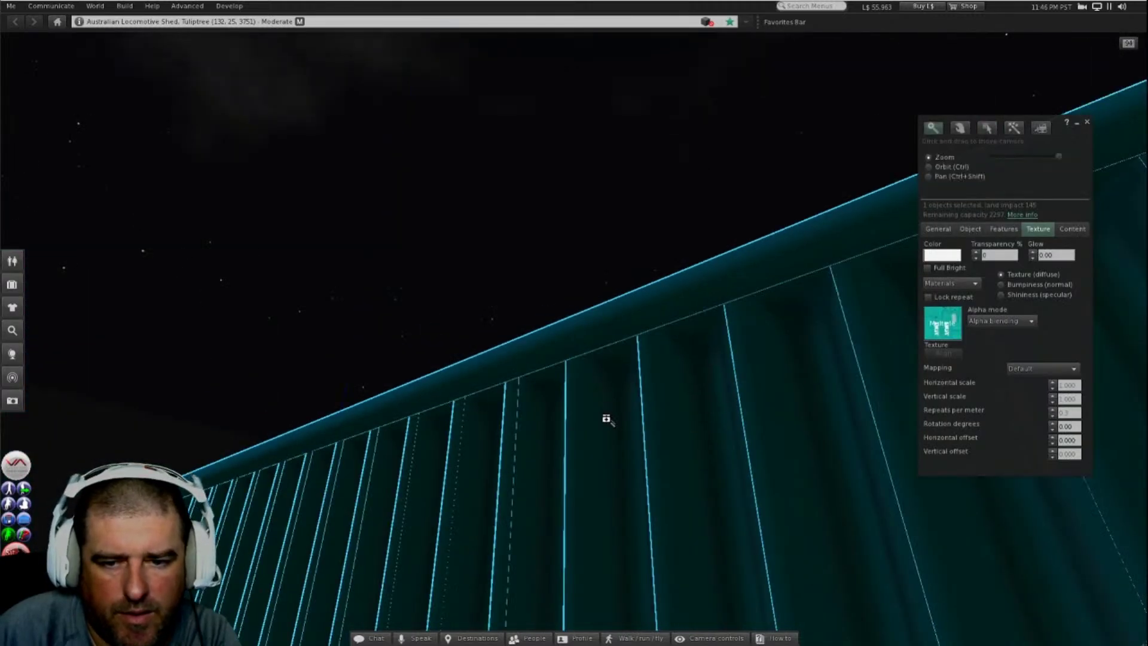
Step: Inspect the corrugated wall's edges farther along, view the whole container wagon's wireframe and land impact, and stop editing it
{"action": "left_click_drag", "start_coordinate": [606, 419], "coordinate": [576, 358], "text": "alt"}
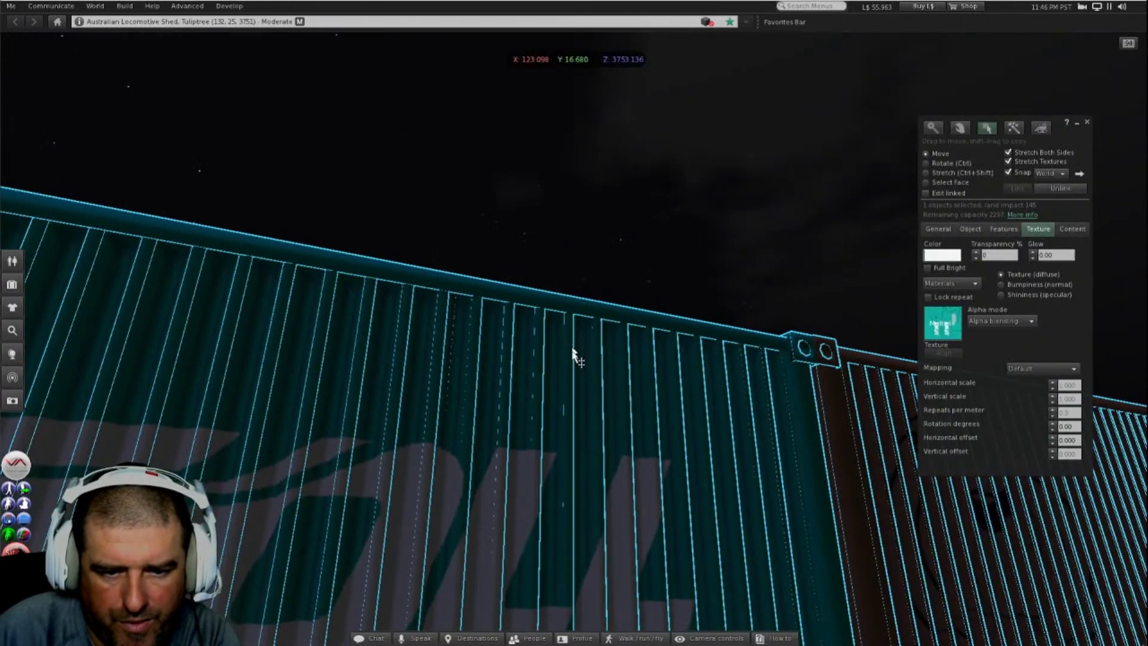
{"action": "key", "text": "alt"}
{"action": "key", "text": "Escape"}
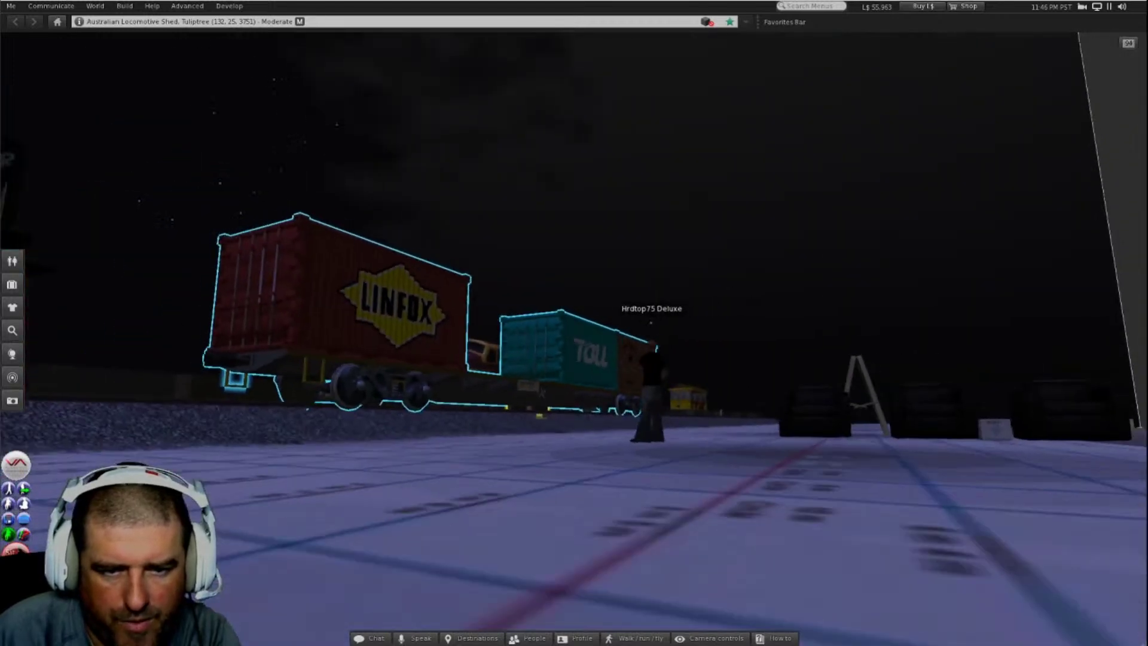
{"action": "key", "text": "ctrl+3"}
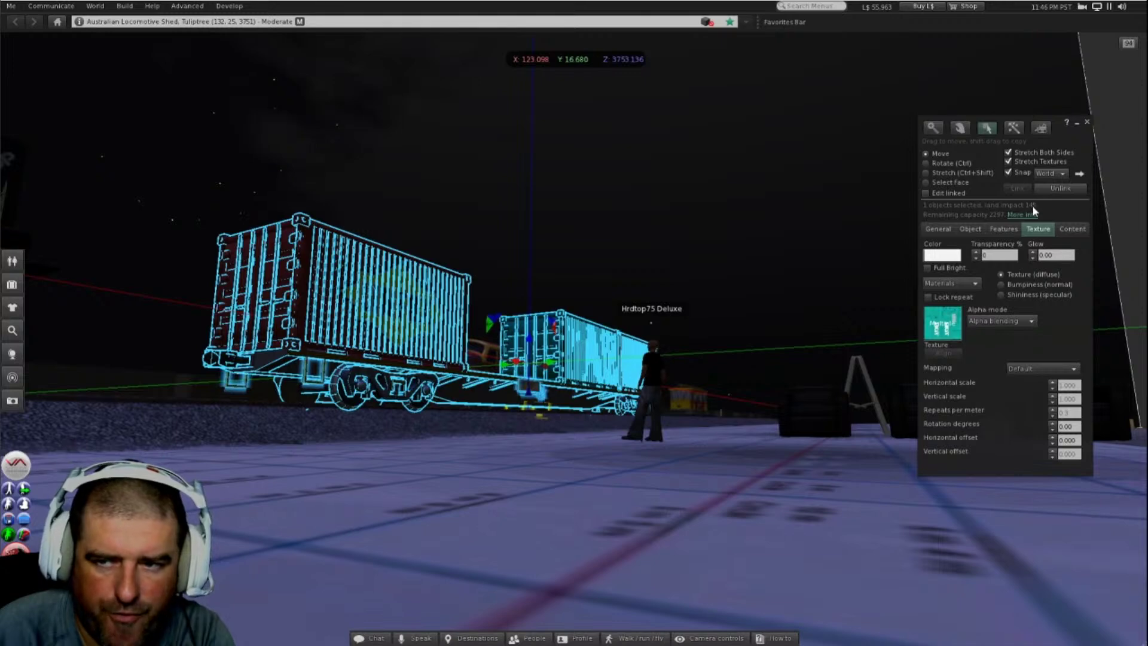
{"action": "left_click", "coordinate": [1087, 120]}
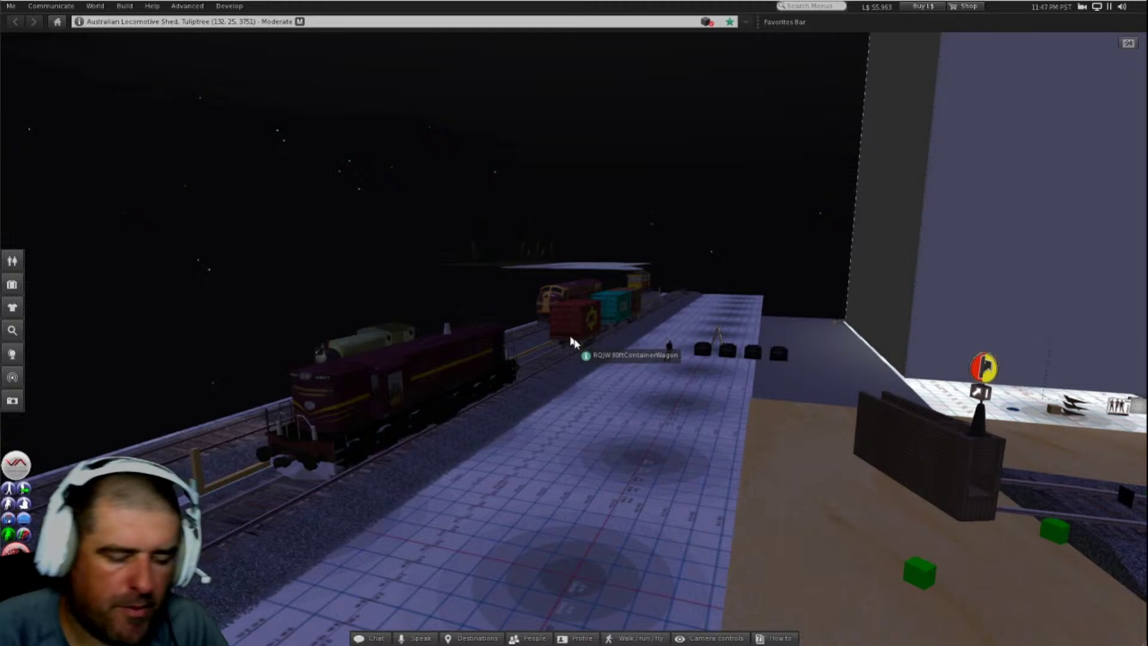
Step: Open the maroon locomotive 4807 for editing with linked-part editing enabled and select only its main body
{"action": "left_click", "coordinate": [447, 400], "text": "alt"}
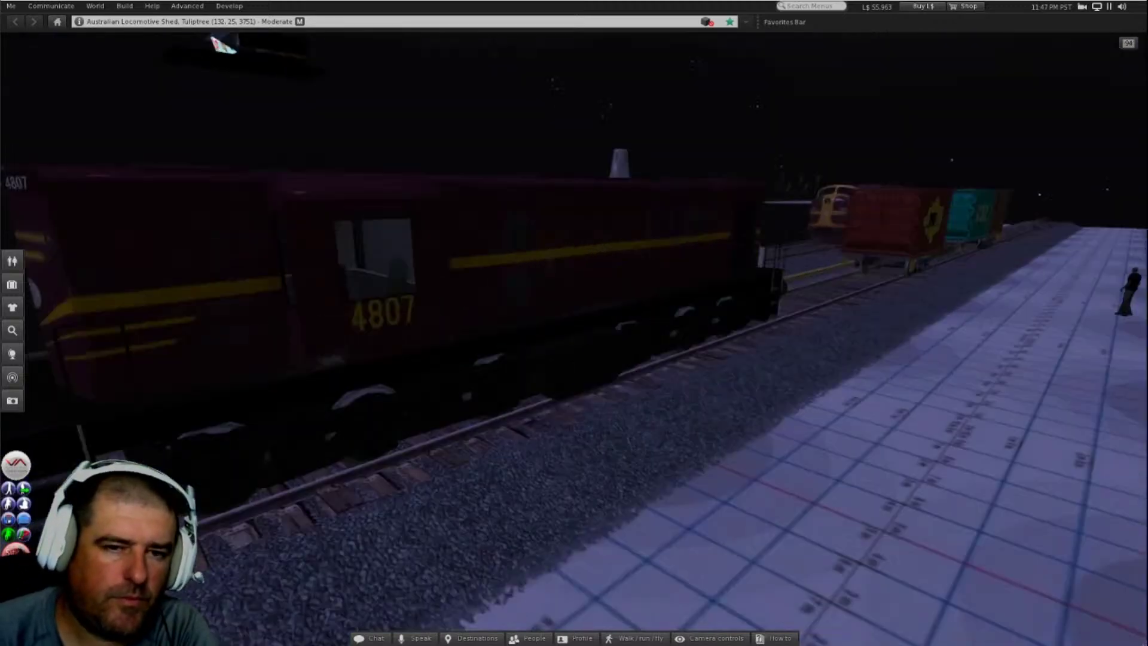
{"action": "right_click", "coordinate": [593, 223]}
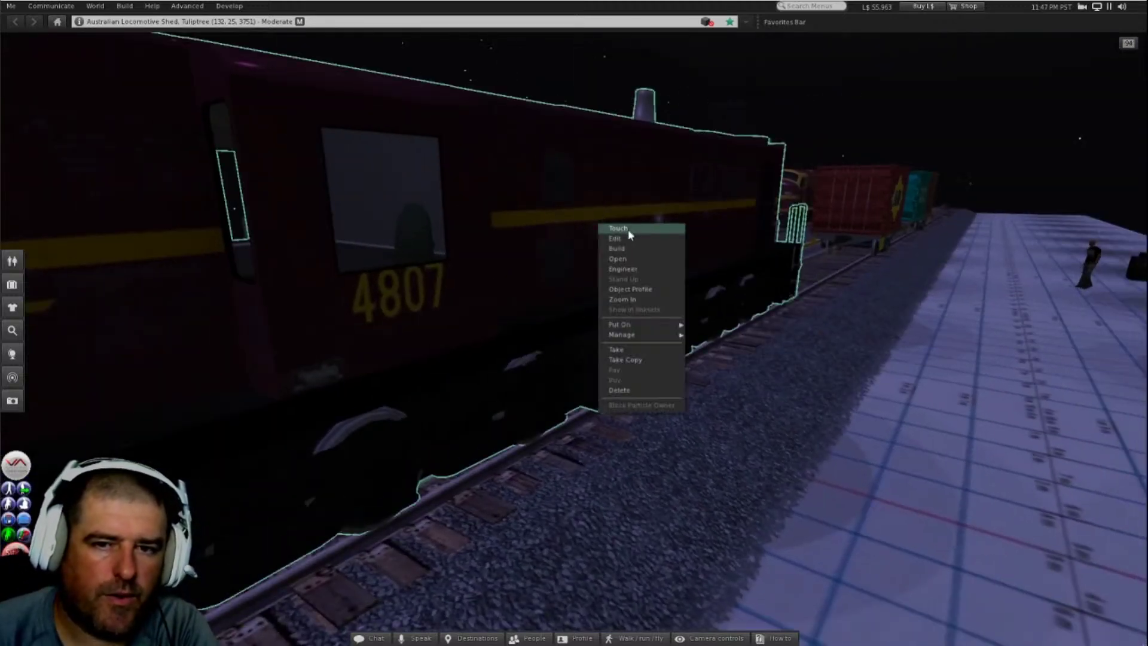
{"action": "left_click", "coordinate": [623, 239]}
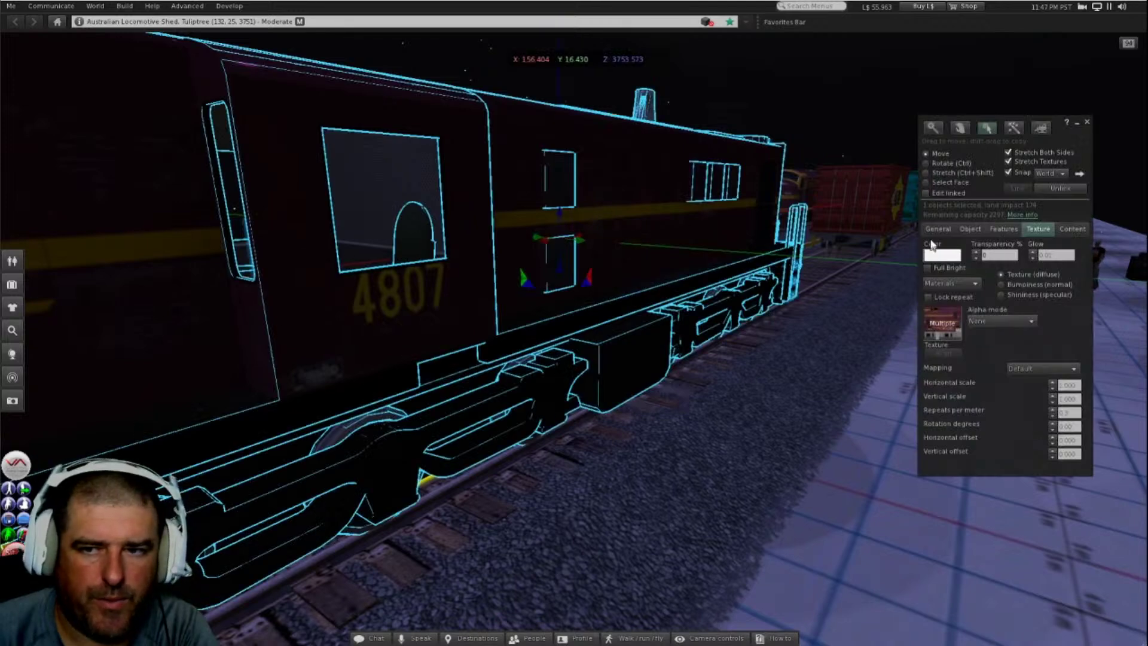
{"action": "left_click", "coordinate": [927, 193]}
{"action": "left_click", "coordinate": [648, 219]}
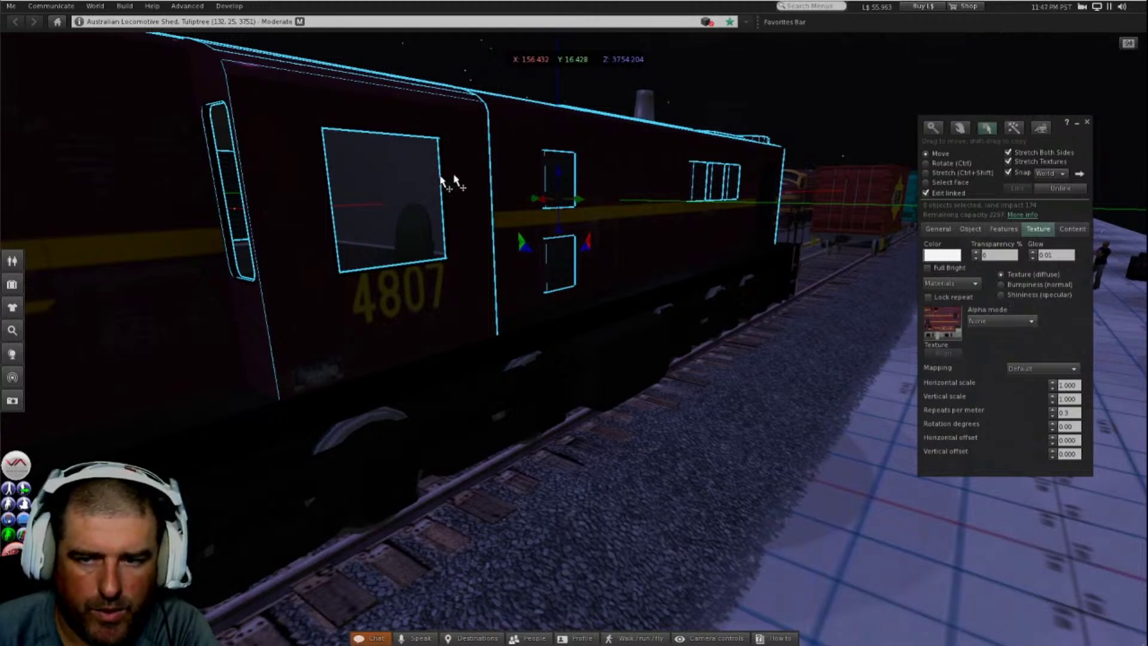
Step: Check the locomotive body's bumpiness and shininess maps, look over its nose and side, and close the editing window
{"action": "left_click", "coordinate": [1001, 285]}
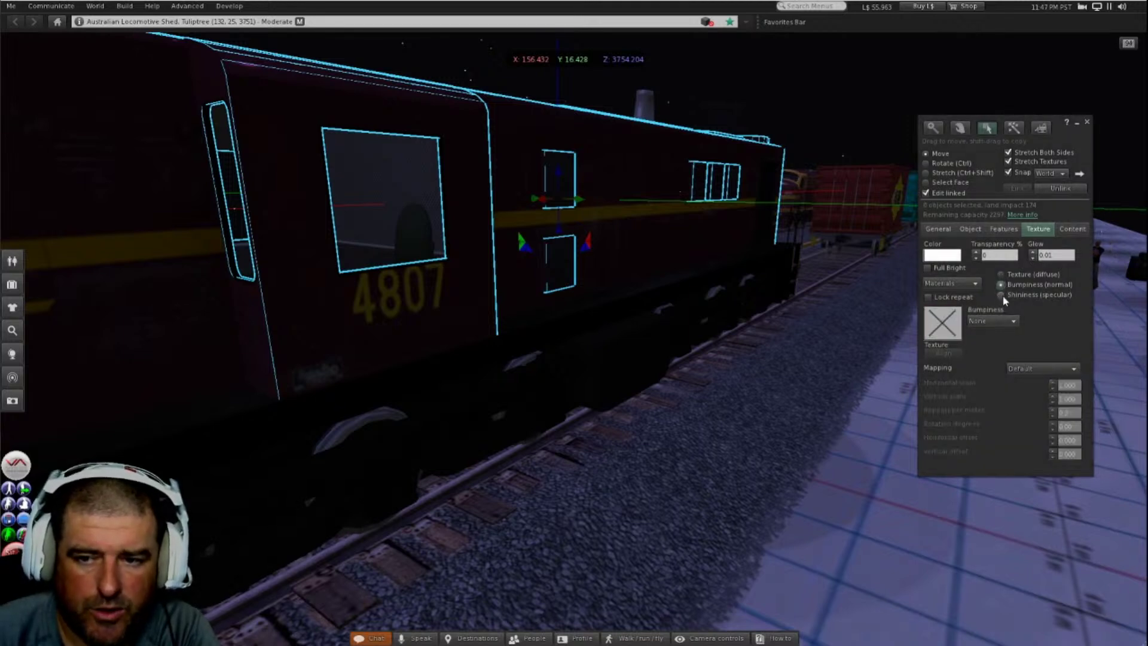
{"action": "left_click", "coordinate": [1003, 296]}
{"action": "left_click_drag", "start_coordinate": [660, 200], "coordinate": [661, 264], "text": "alt"}
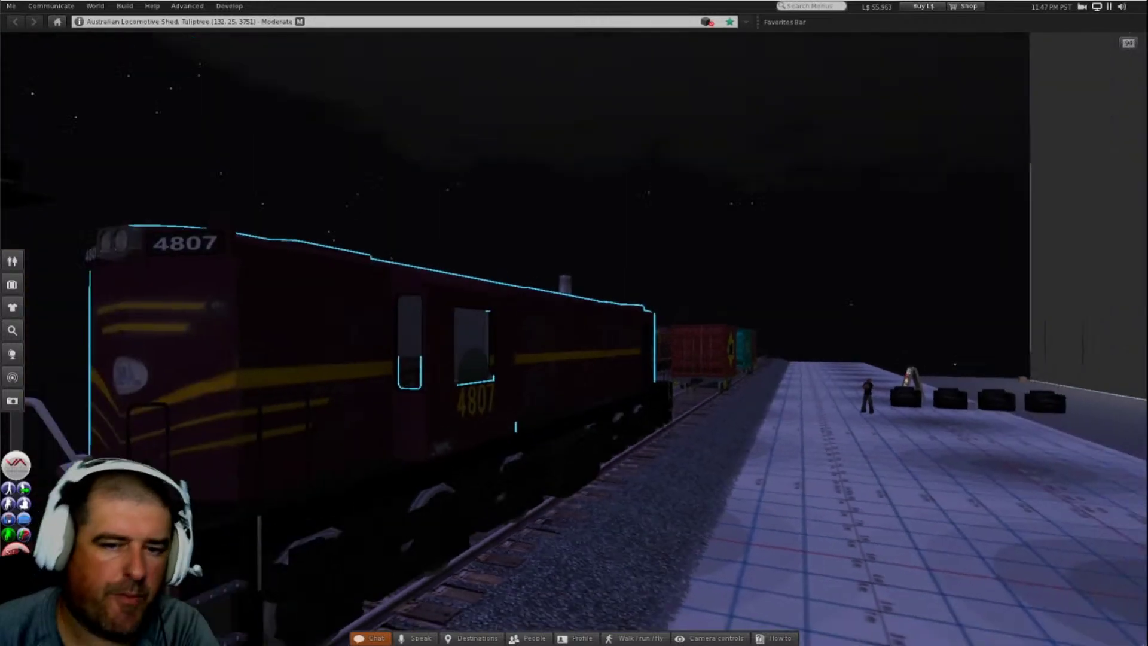
{"action": "left_click_drag", "start_coordinate": [571, 299], "coordinate": [571, 337], "text": "alt"}
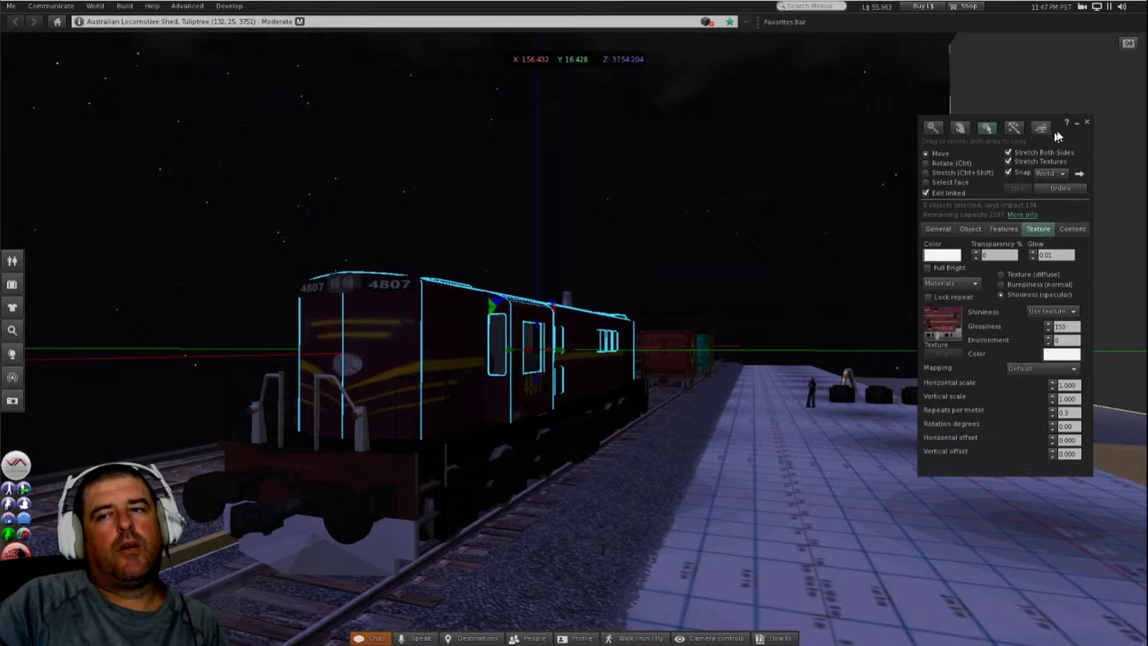
{"action": "left_click", "coordinate": [1087, 121]}
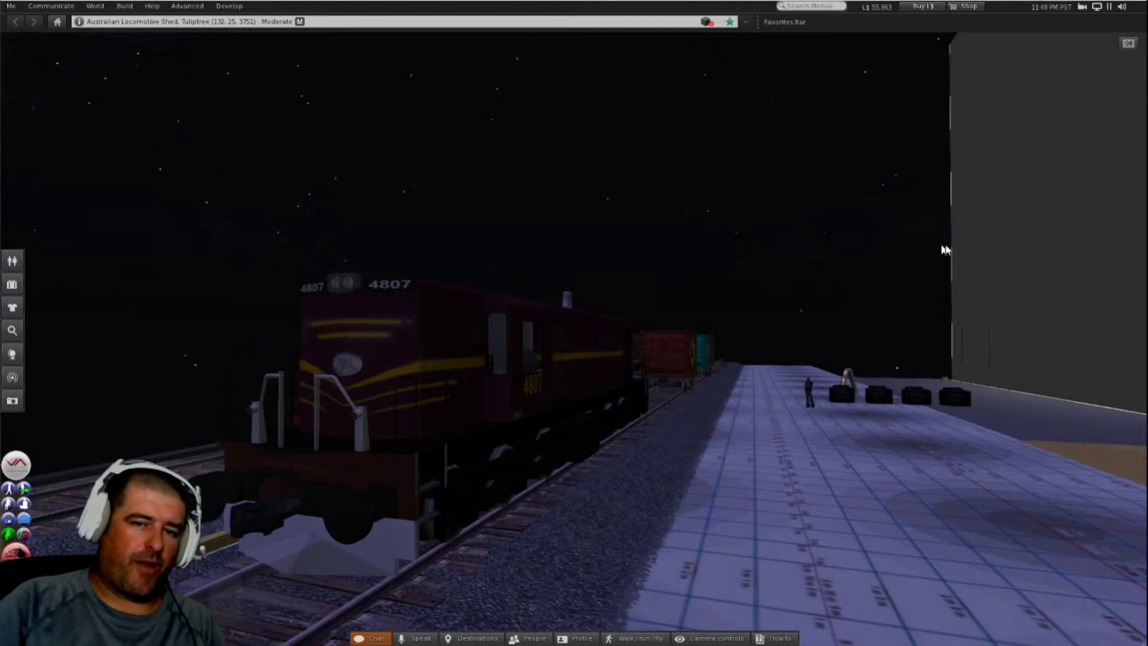
Step: Walk the avatar away from the trains, past the grey wall and into the bright white area with the grid floor
{"action": "key", "text": "Left"}
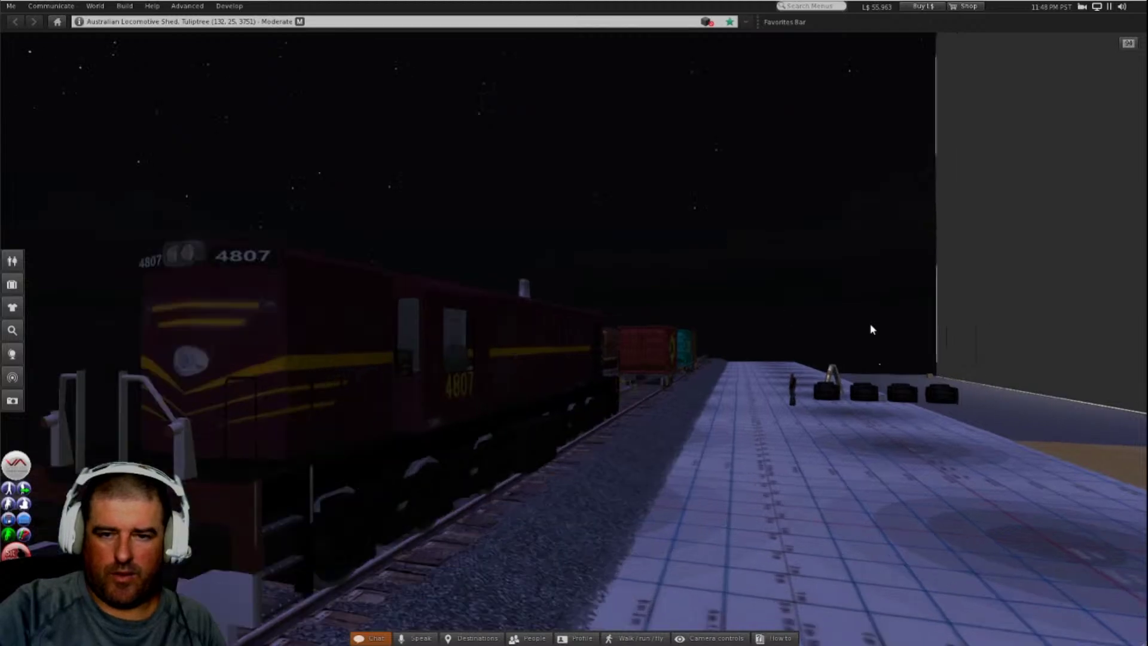
{"action": "key", "text": "Right"}
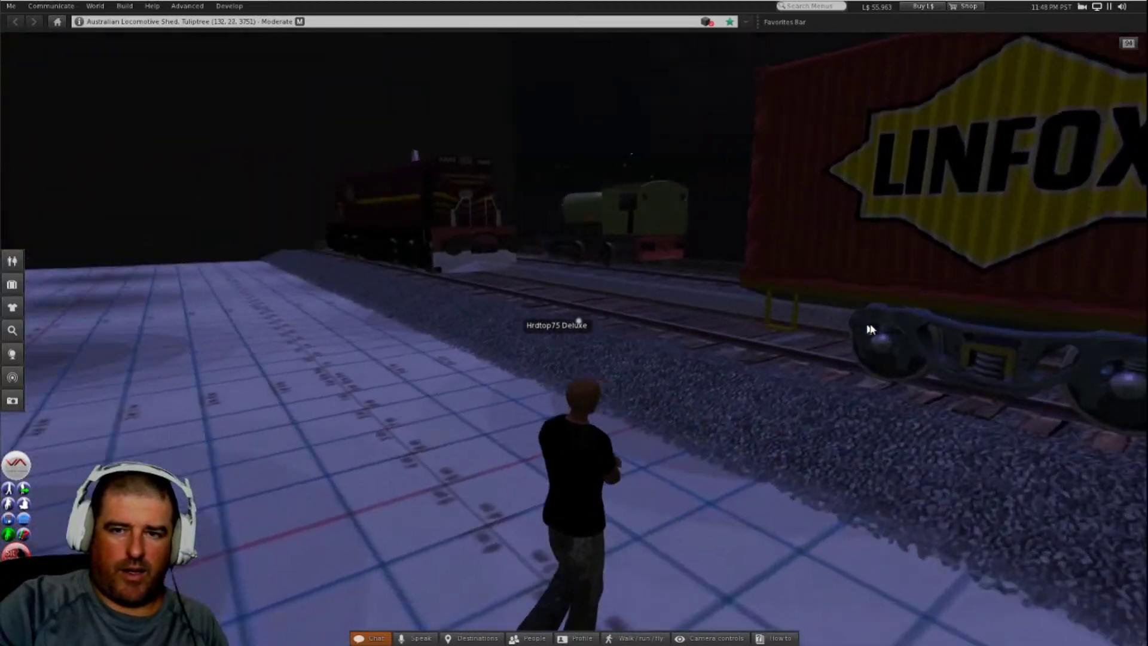
{"action": "key", "text": "Left"}
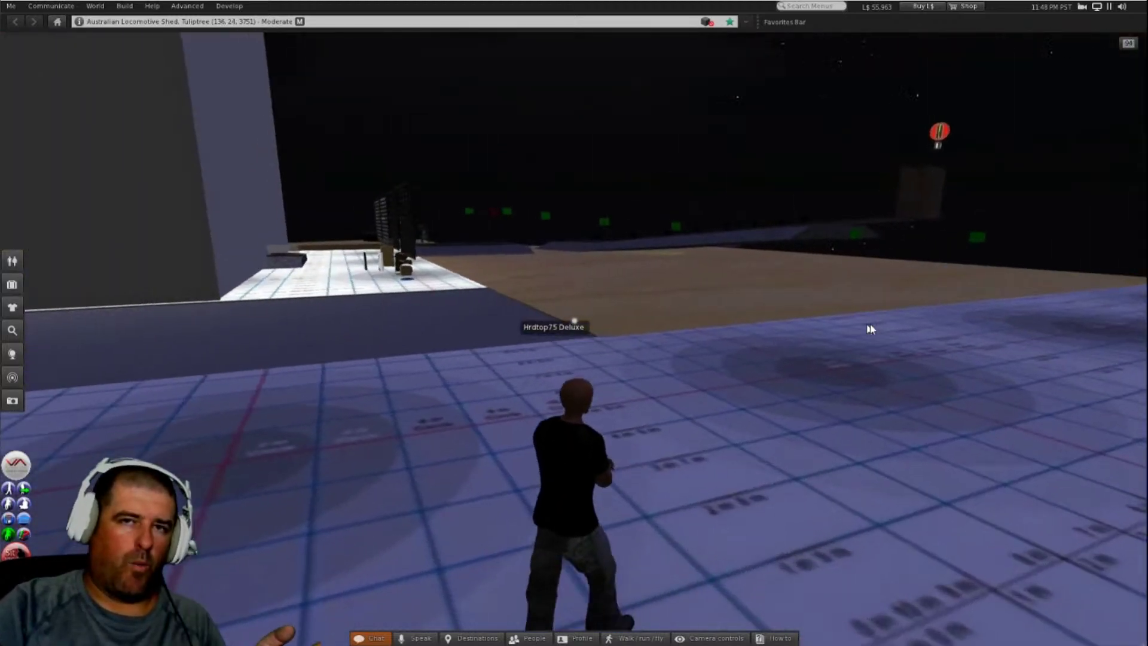
{"action": "key", "text": "Left"}
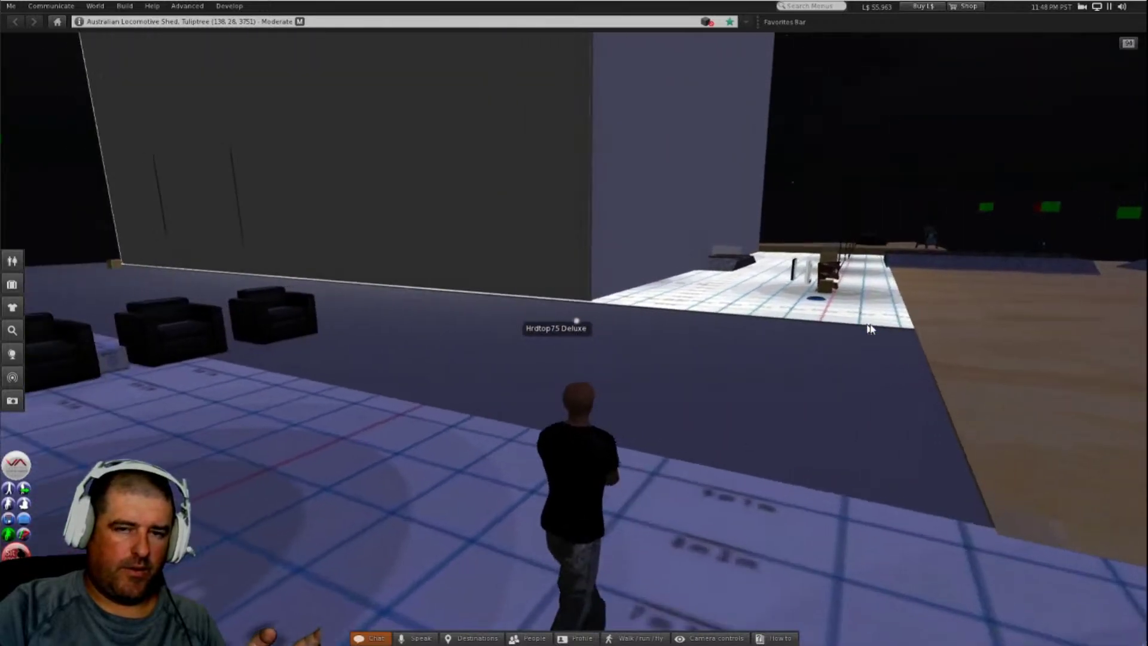
{"action": "key", "text": "Down"}
{"action": "key", "text": "Up"}
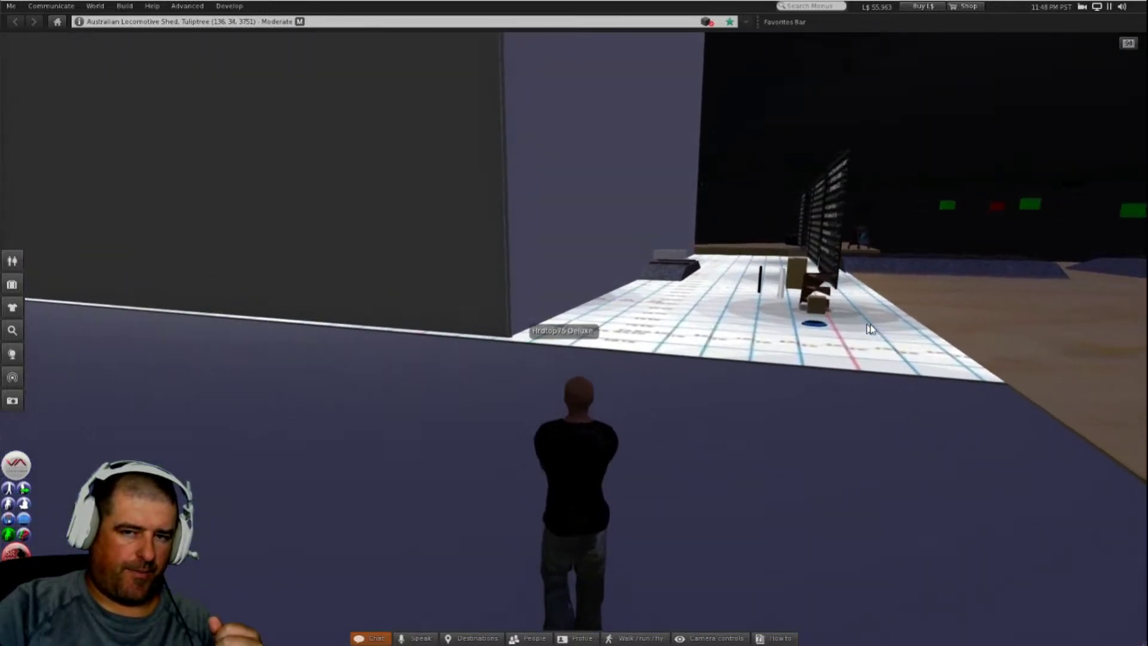
{"action": "key", "text": "Left"}
{"action": "key", "text": "Up"}
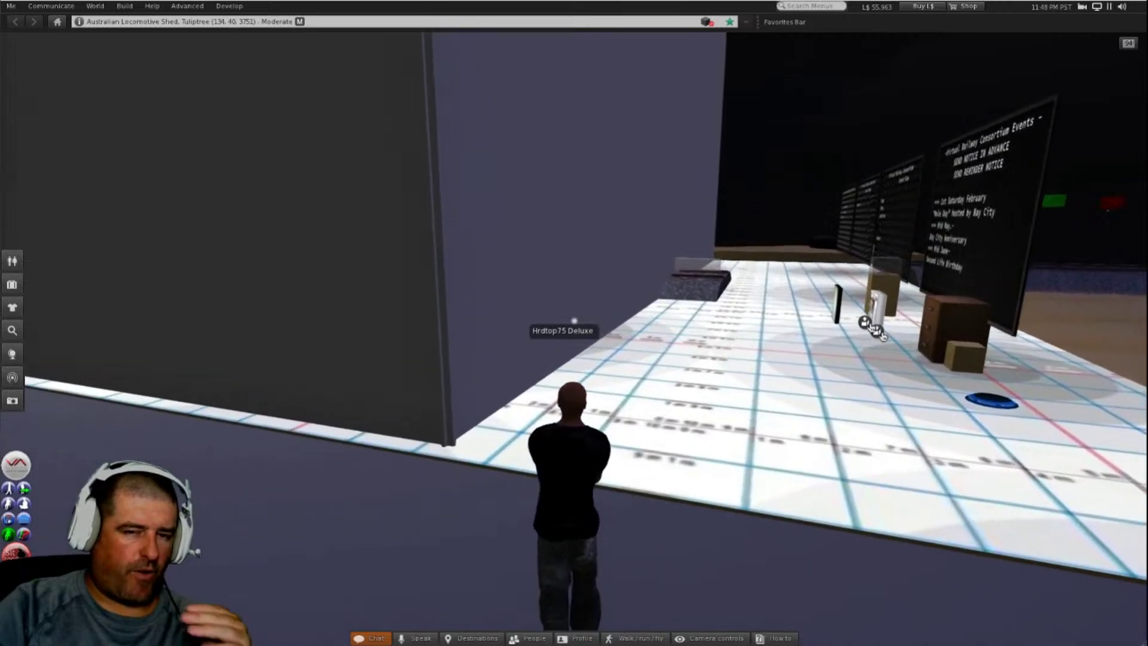
{"action": "key", "text": "Up"}
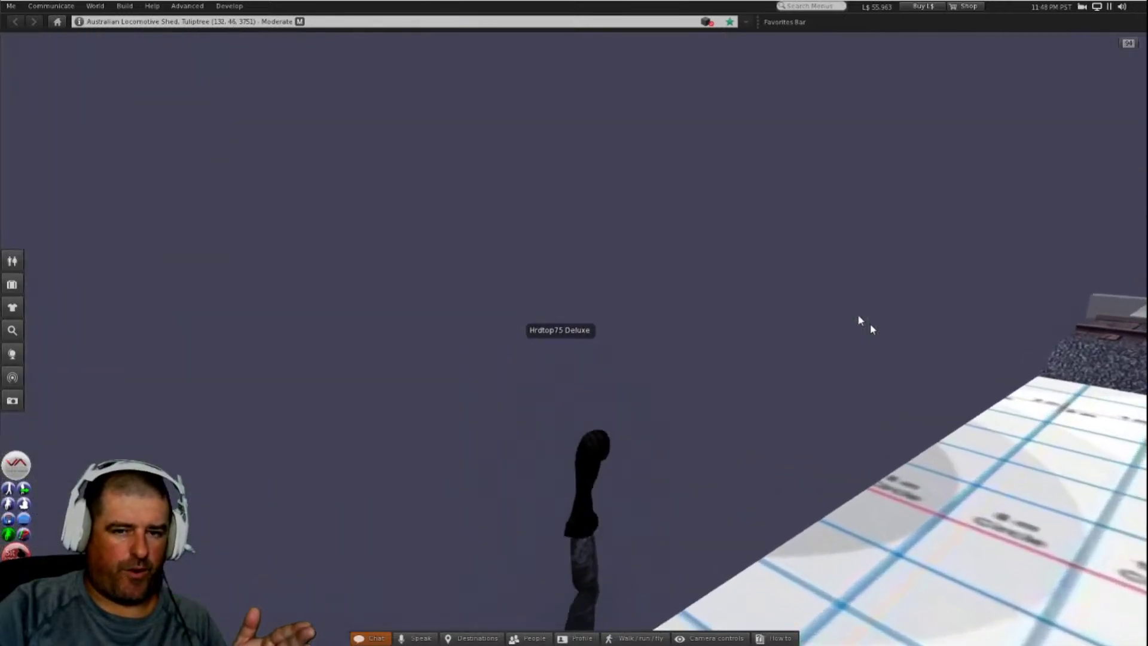
{"action": "key", "text": "Right"}
{"action": "key", "text": "Left"}
{"action": "key", "text": "Up"}
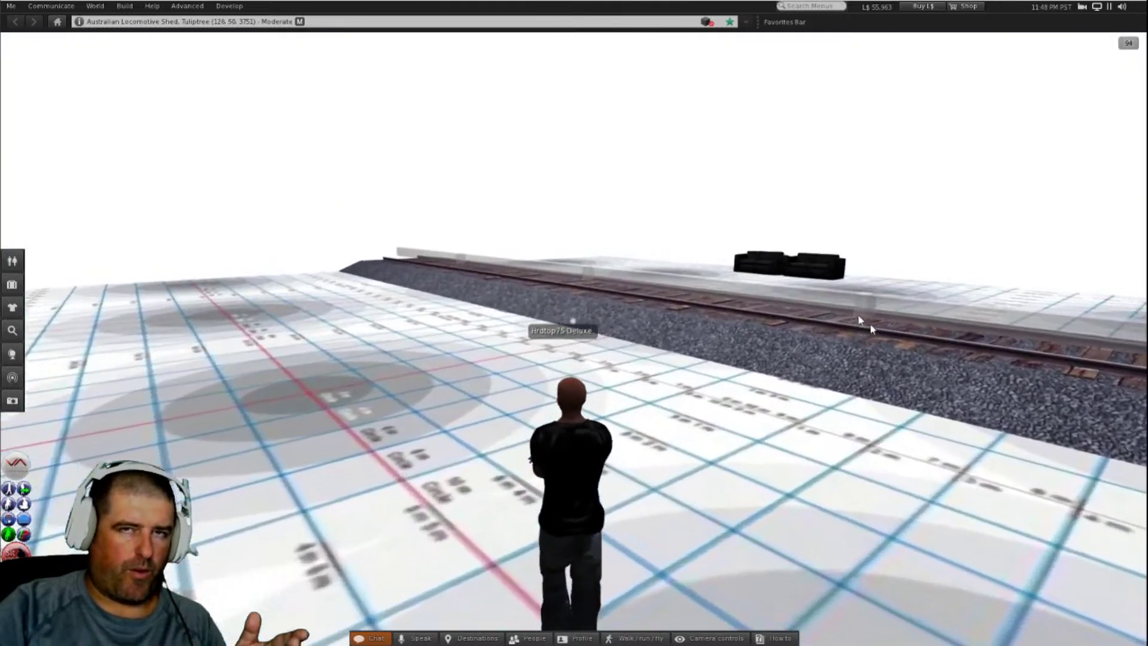
Step: Walk the avatar across the railway track toward the black sofas, and turn back to view the track and sign board
{"action": "key", "text": "Up"}
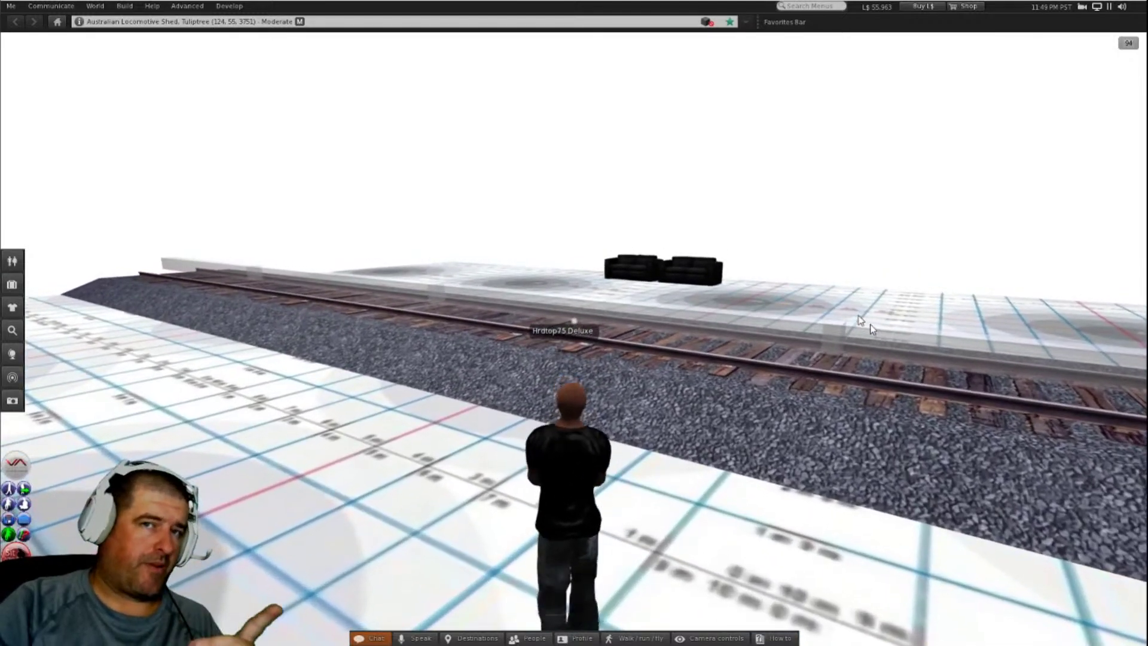
{"action": "key", "text": "Right"}
{"action": "key", "text": "Up"}
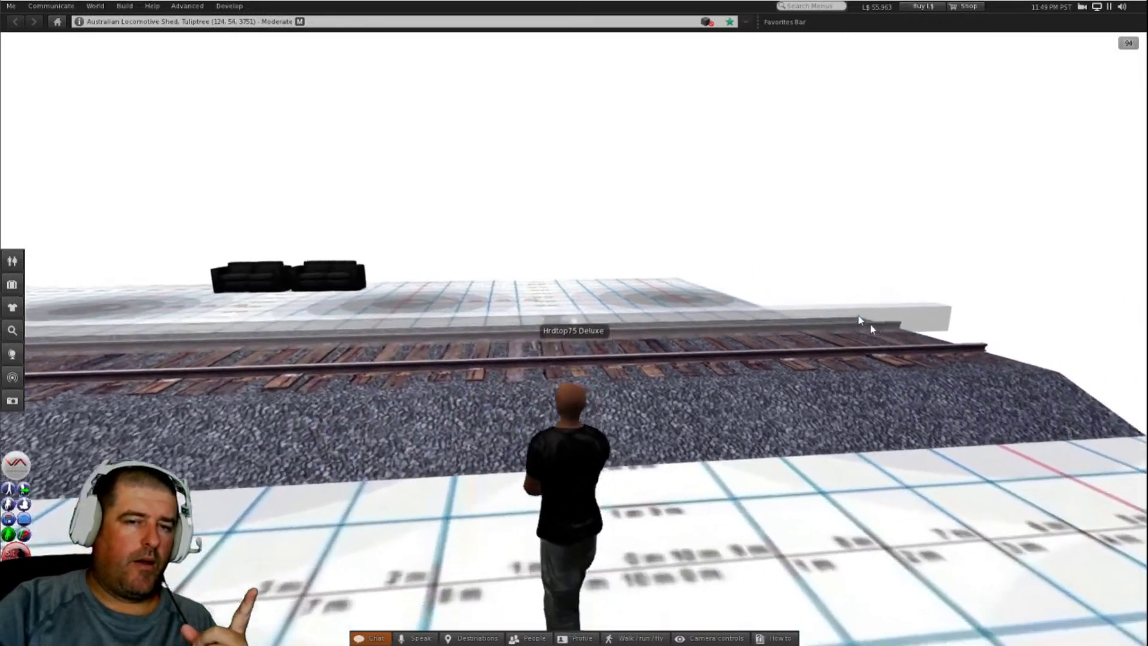
{"action": "key", "text": "Up"}
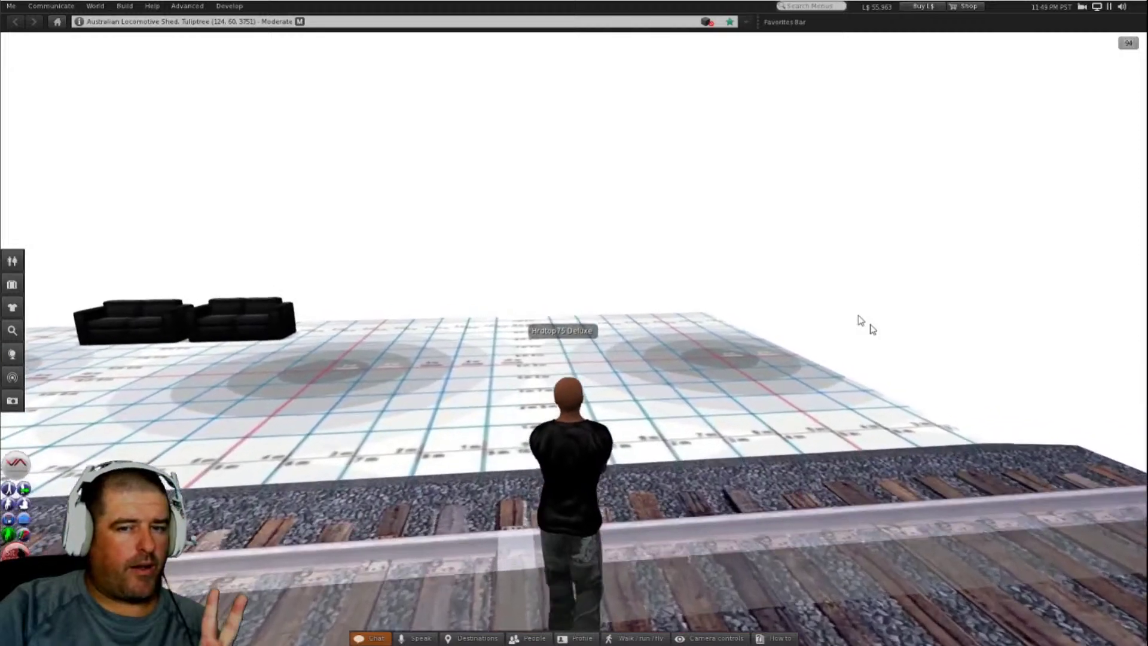
{"action": "key", "text": "Left"}
{"action": "key", "text": "Left"}
{"action": "key", "text": "Up"}
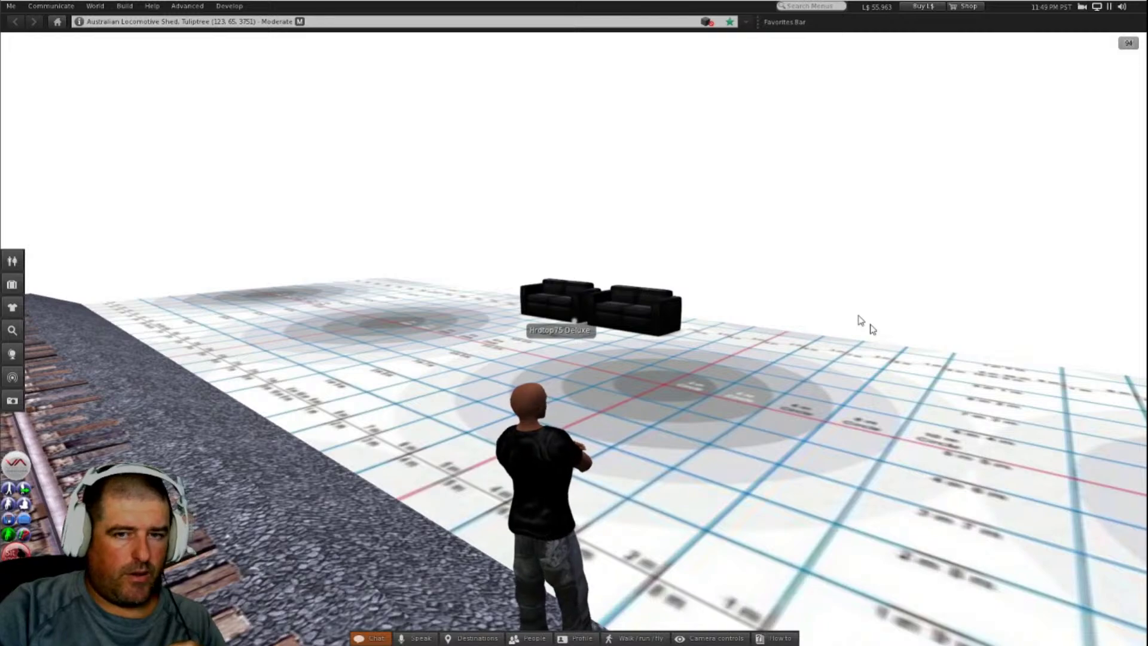
{"action": "key", "text": "Left"}
{"action": "key", "text": "Up"}
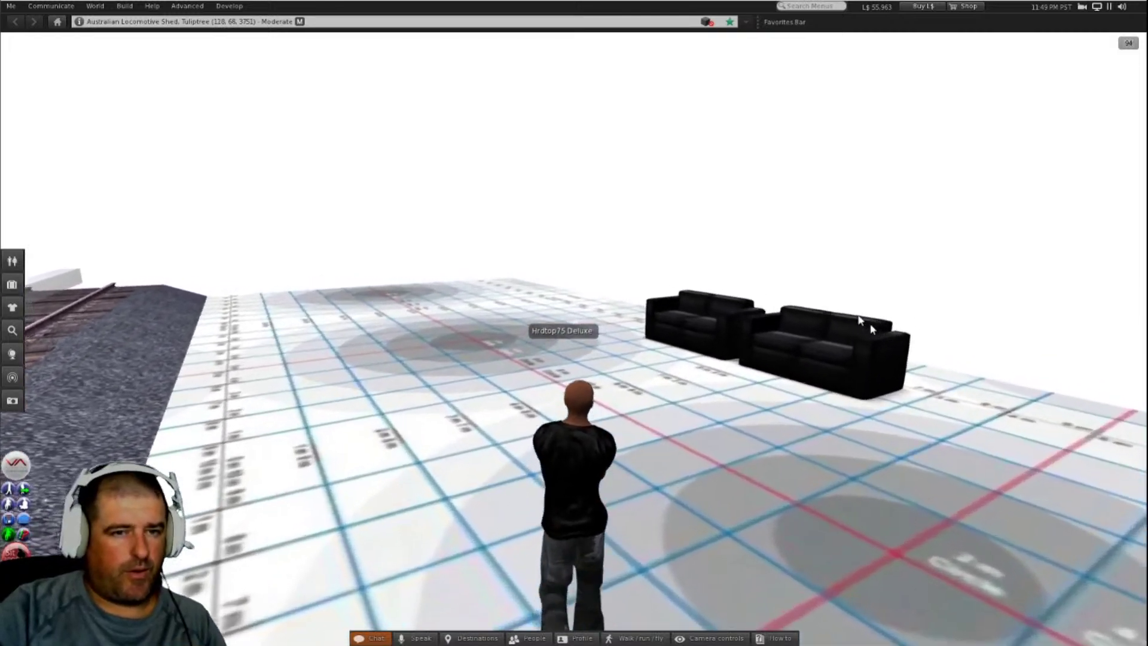
{"action": "key", "text": "Left"}
{"action": "key", "text": "Left"}
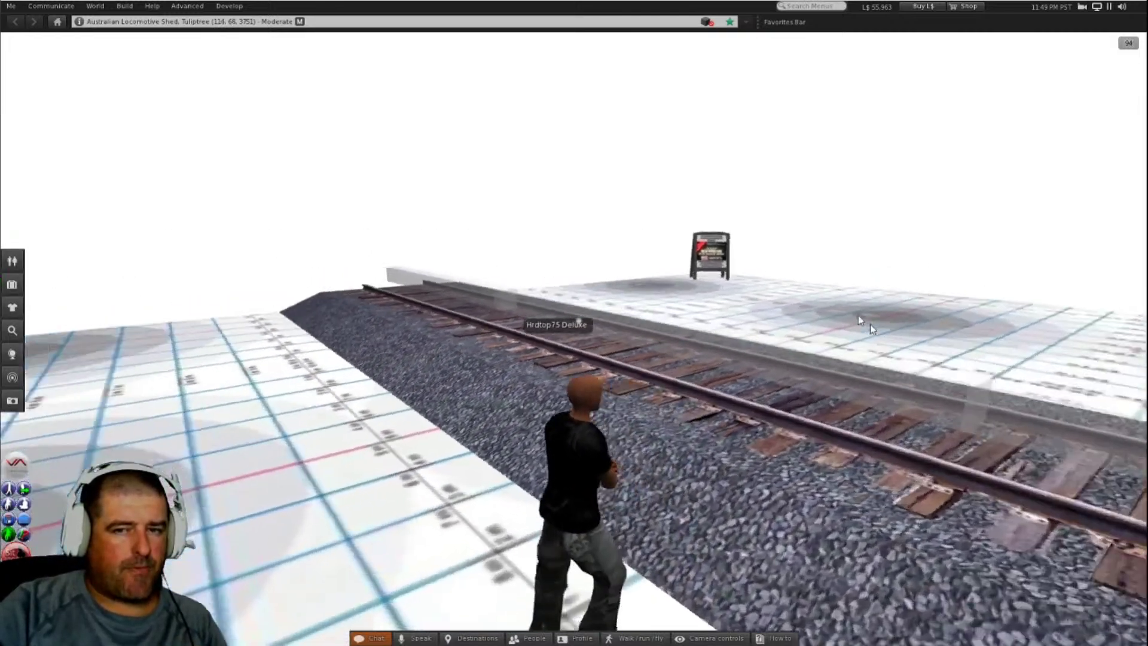
{"action": "key", "text": "Right"}
{"action": "key", "text": "Up"}
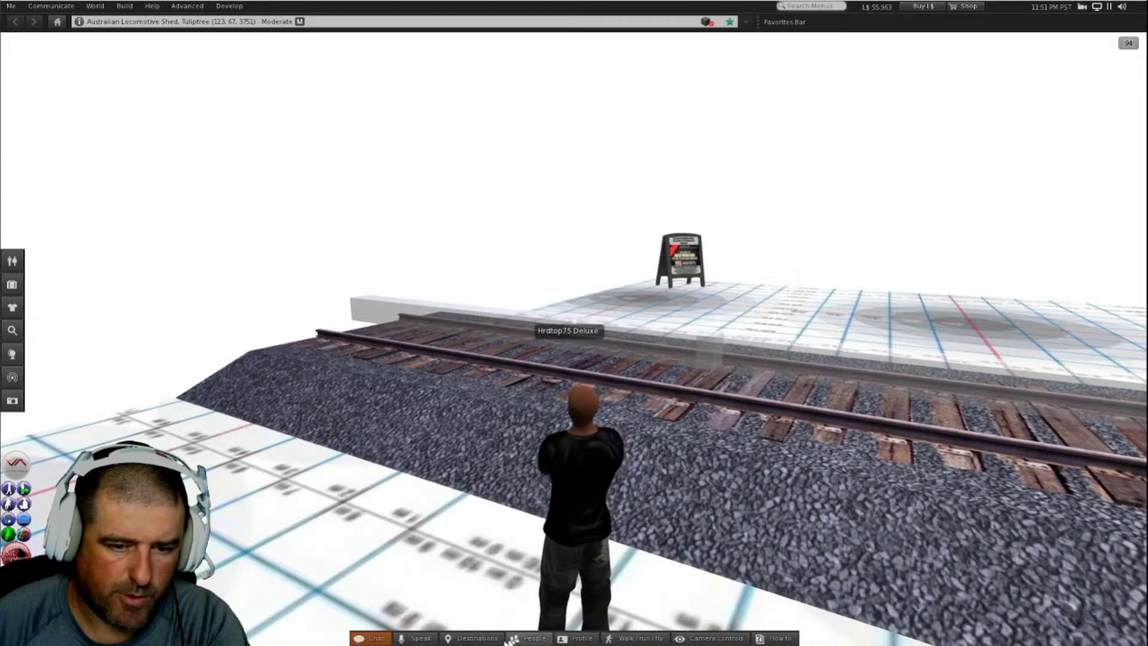
Step: Open the chat conversations and look through the conversation sorting and preference options
{"action": "left_click", "coordinate": [371, 638]}
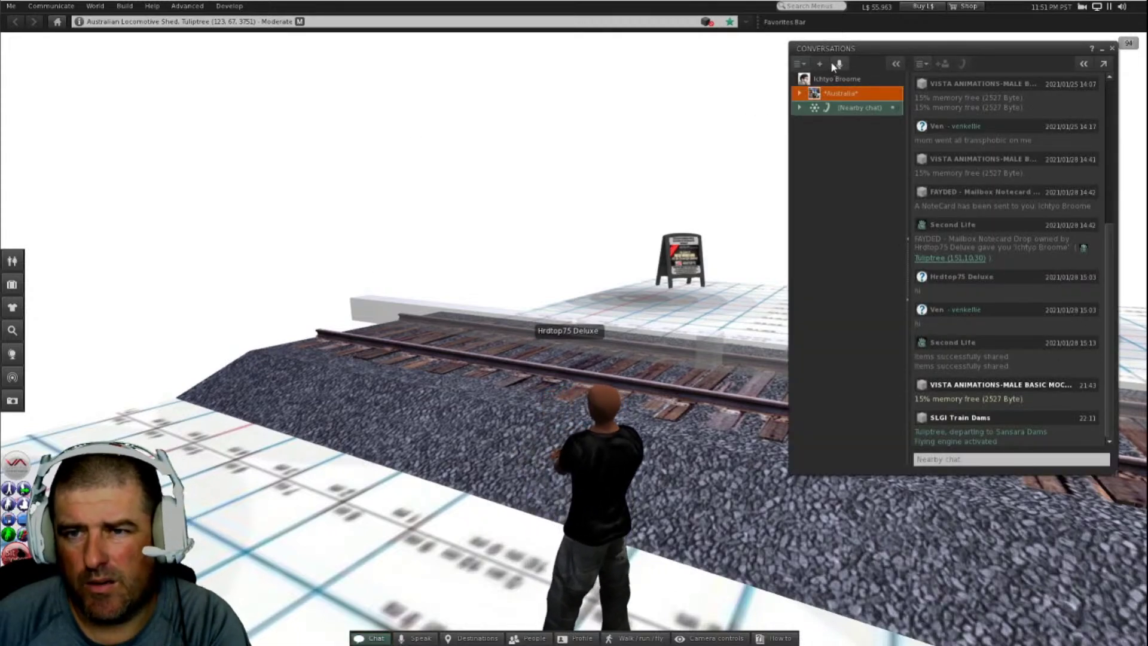
{"action": "left_click", "coordinate": [802, 63]}
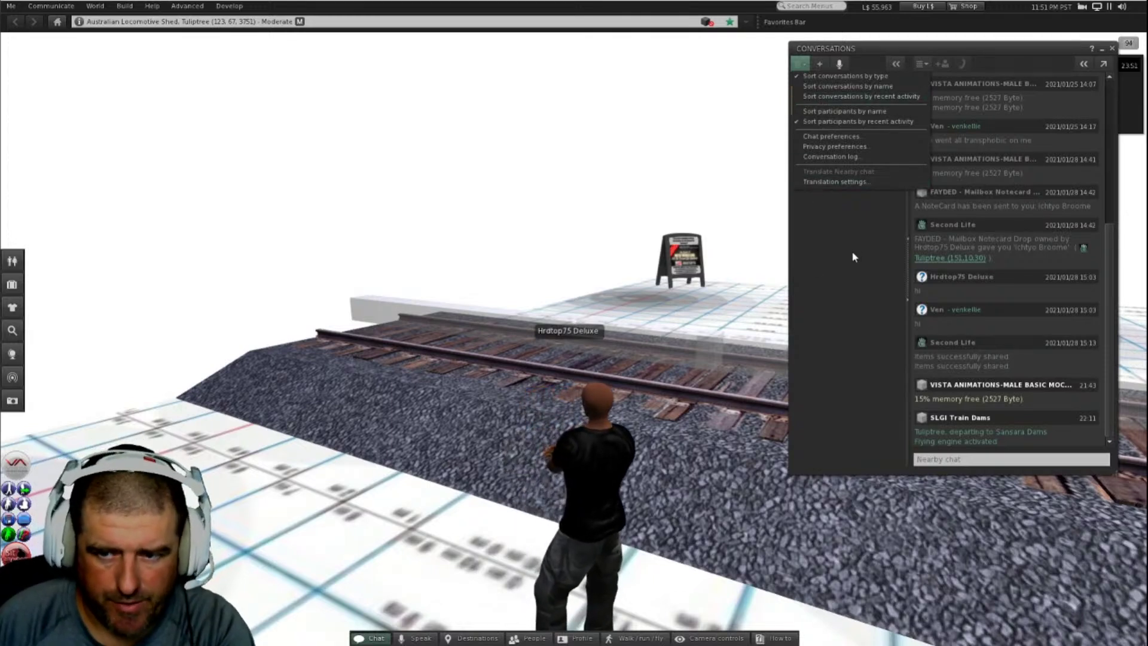
{"action": "left_click", "coordinate": [850, 296]}
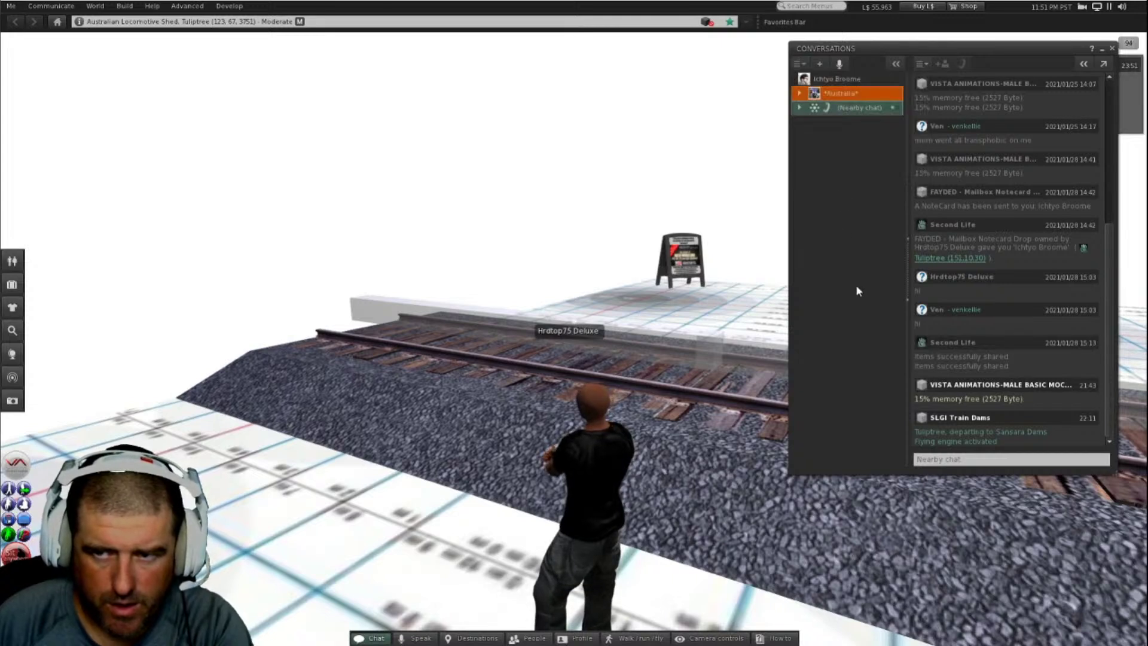
{"action": "mouse_move", "coordinate": [1097, 7]}
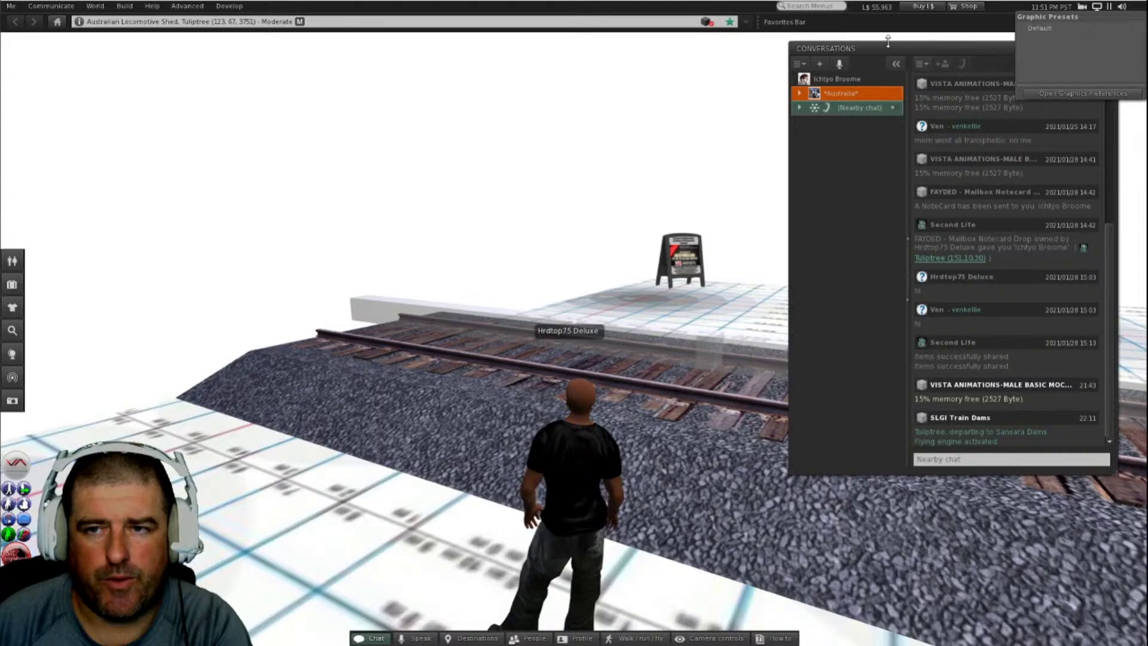
Step: Show the avatar's group list and select the Virtual Railway Consortium group
{"action": "left_click", "coordinate": [534, 639]}
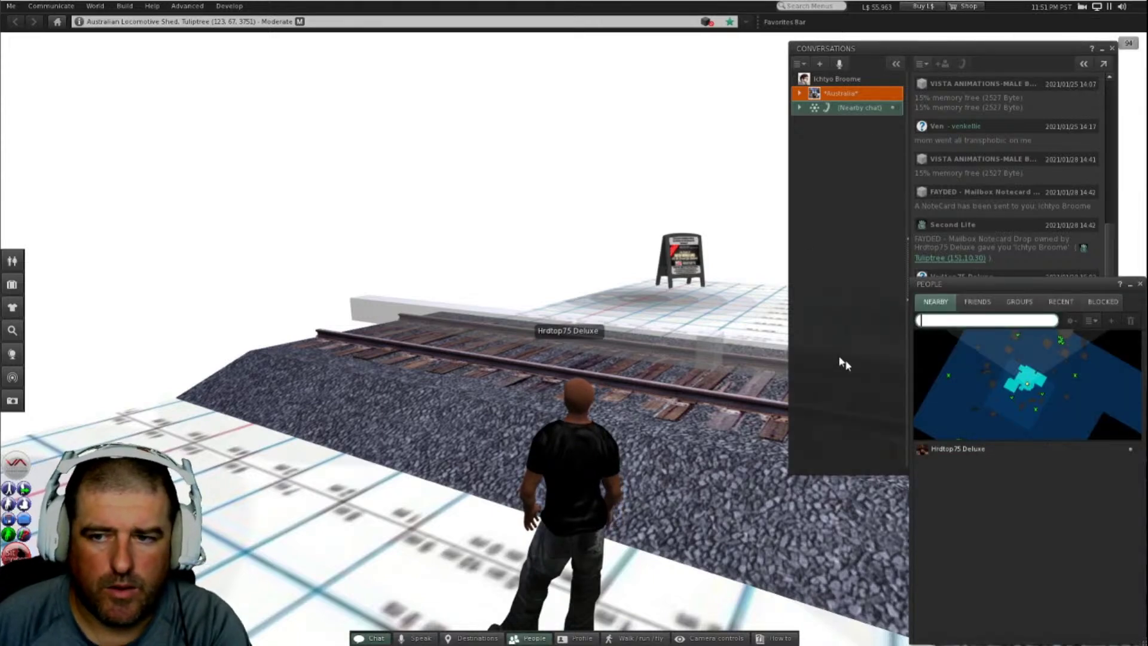
{"action": "left_click", "coordinate": [1018, 301]}
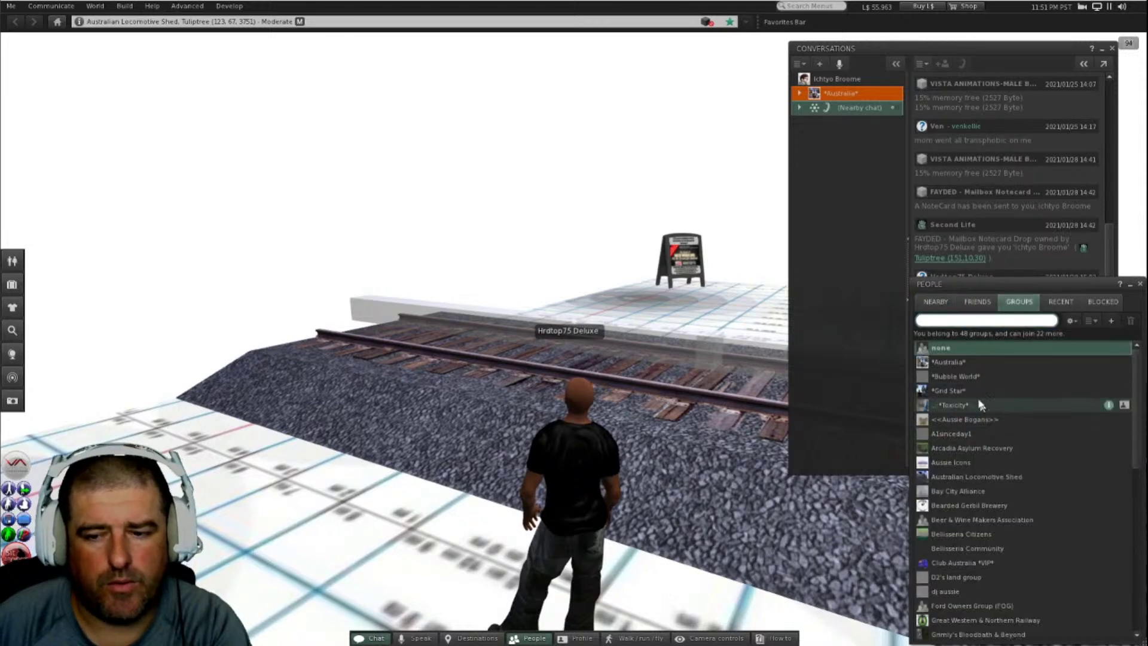
{"action": "scroll", "coordinate": [985, 470], "scroll_direction": "down", "scroll_amount": 9}
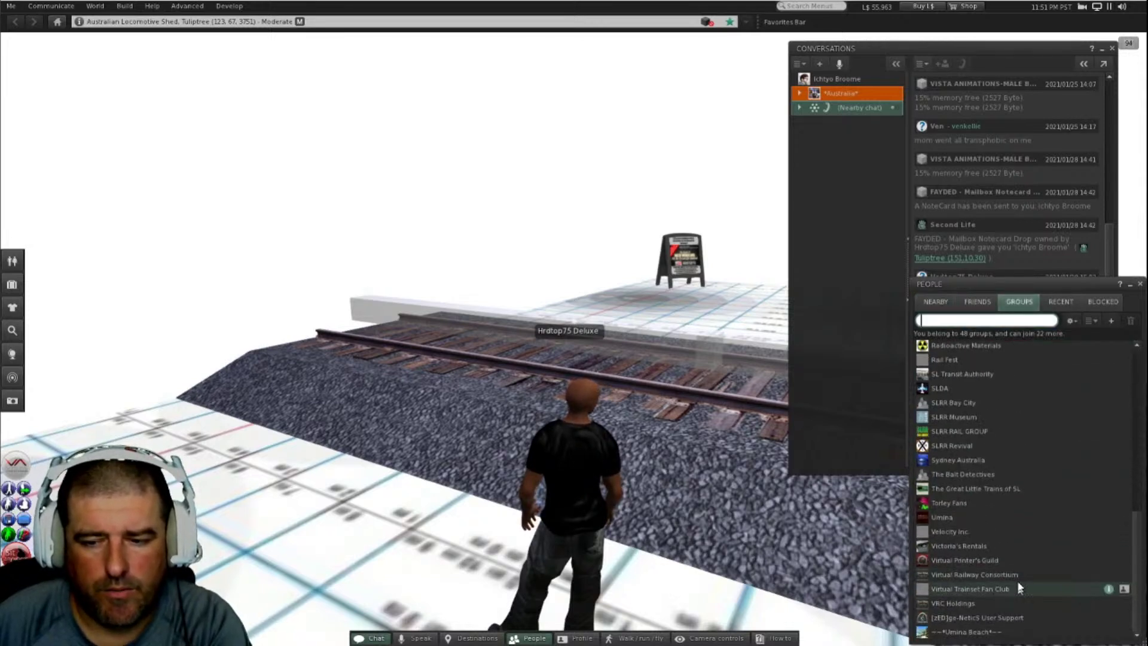
{"action": "left_click", "coordinate": [954, 576]}
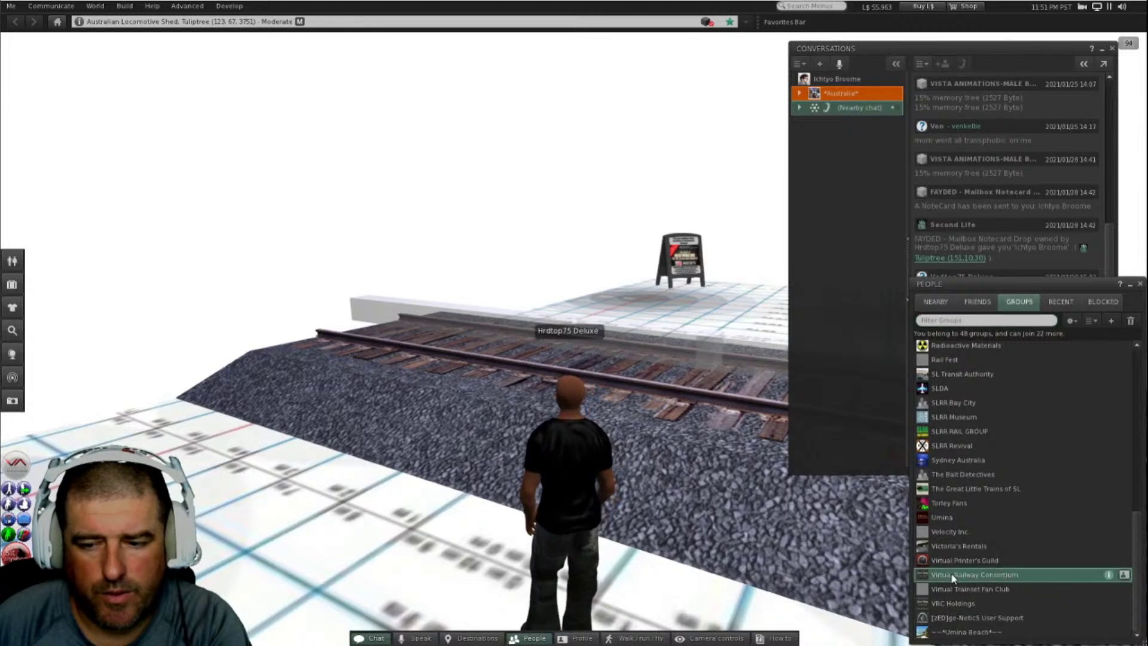
Step: Open the full profile of the Virtual Railway Consortium group and read its archived notice about the SLRR-adjacent land
{"action": "left_click", "coordinate": [1109, 575]}
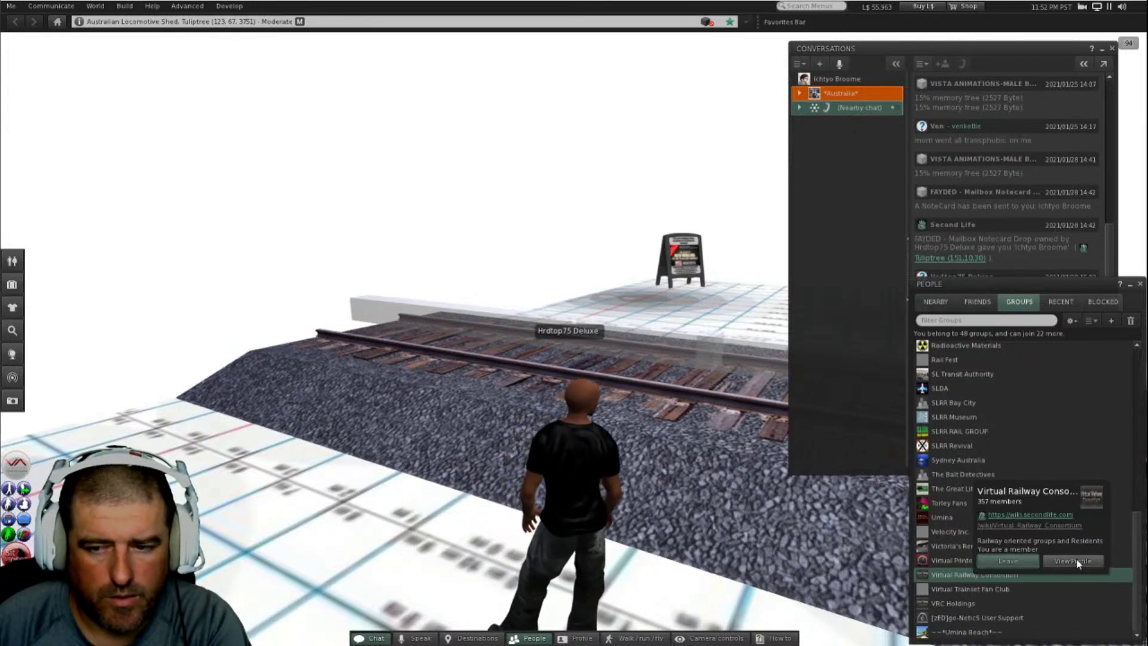
{"action": "left_click", "coordinate": [1075, 562]}
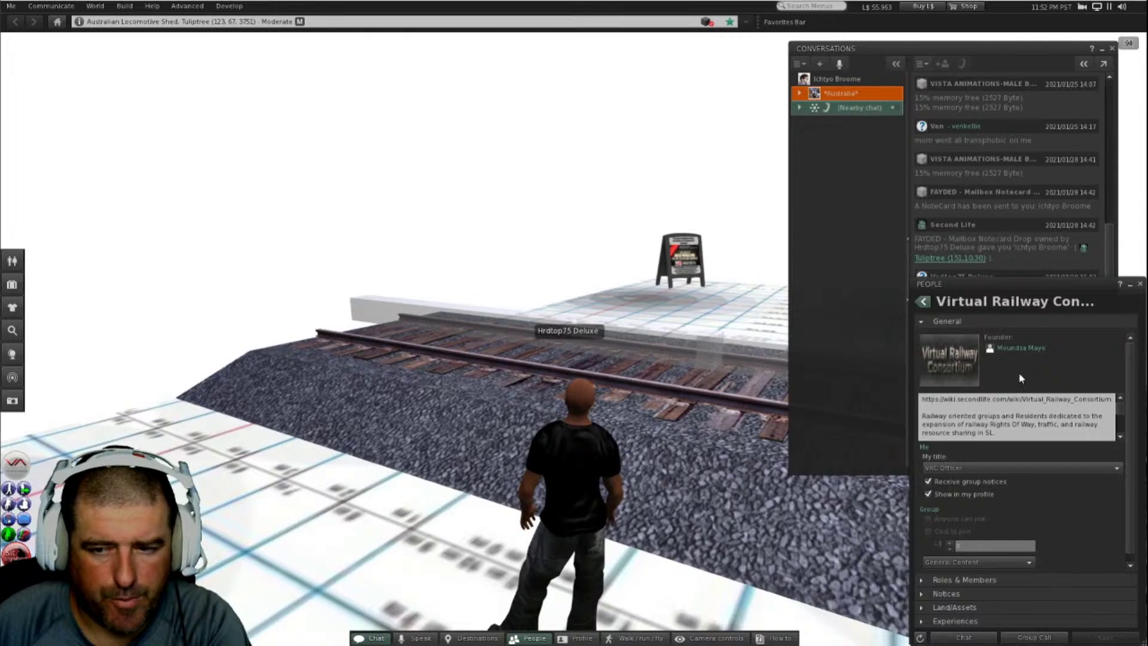
{"action": "left_click", "coordinate": [957, 593]}
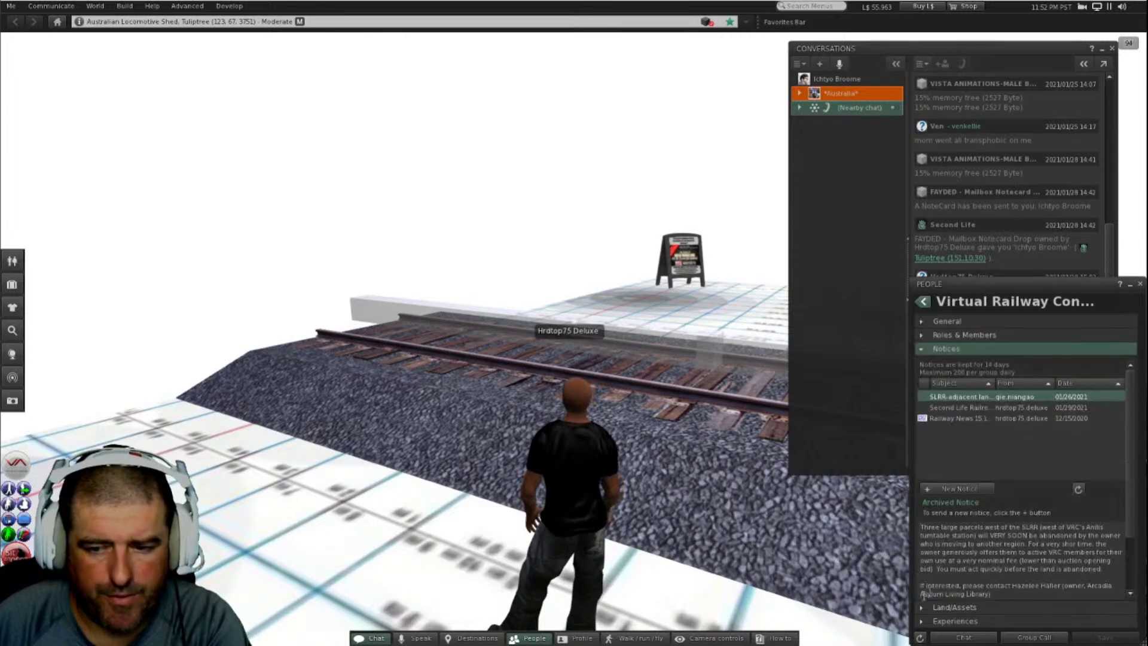
{"action": "scroll", "coordinate": [1024, 544], "scroll_direction": "down", "scroll_amount": 2}
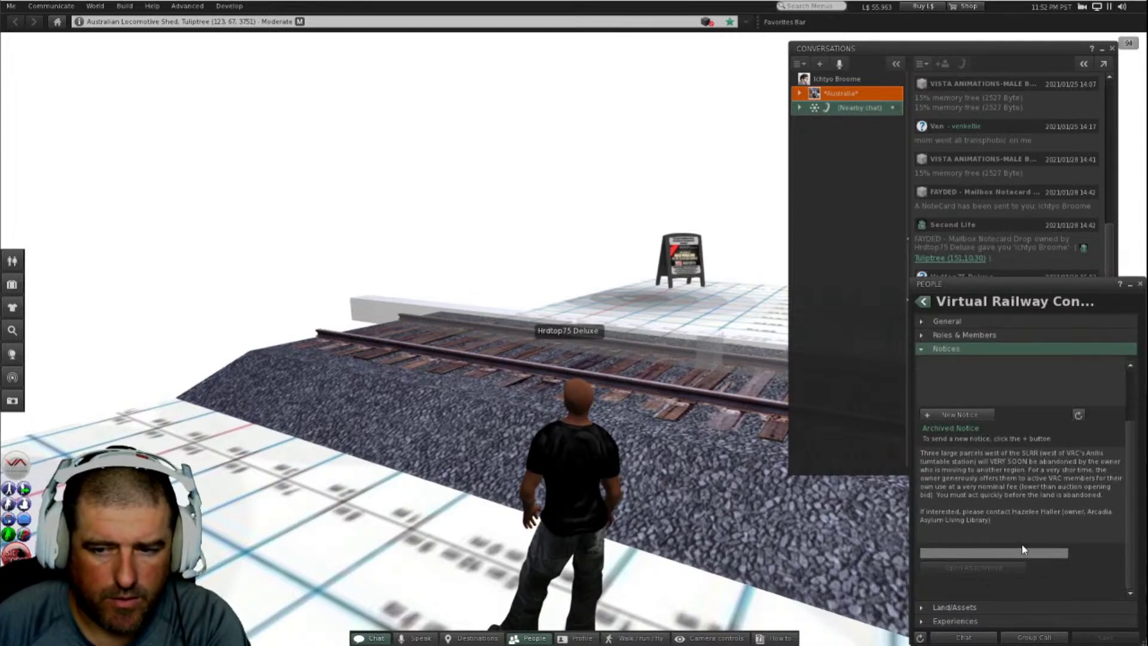
{"action": "scroll", "coordinate": [1024, 549], "scroll_direction": "up", "scroll_amount": 5}
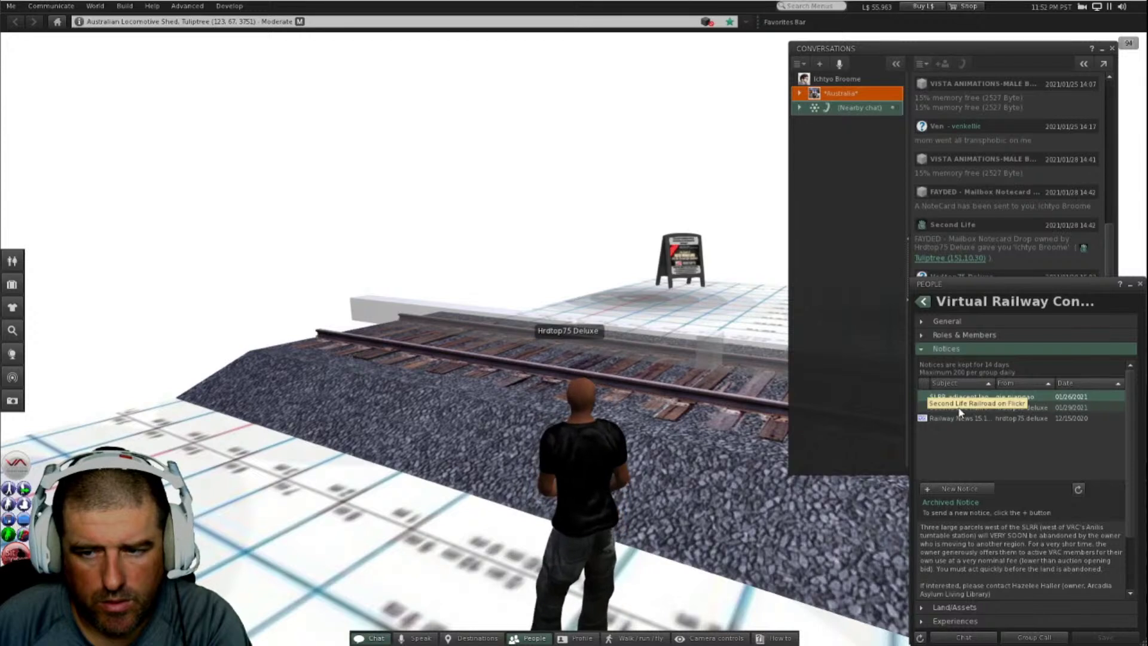
Step: Copy the Flickr group link from the "Second Life Railroad on Flickr" notice, and close the People and Conversations windows
{"action": "left_click", "coordinate": [960, 409]}
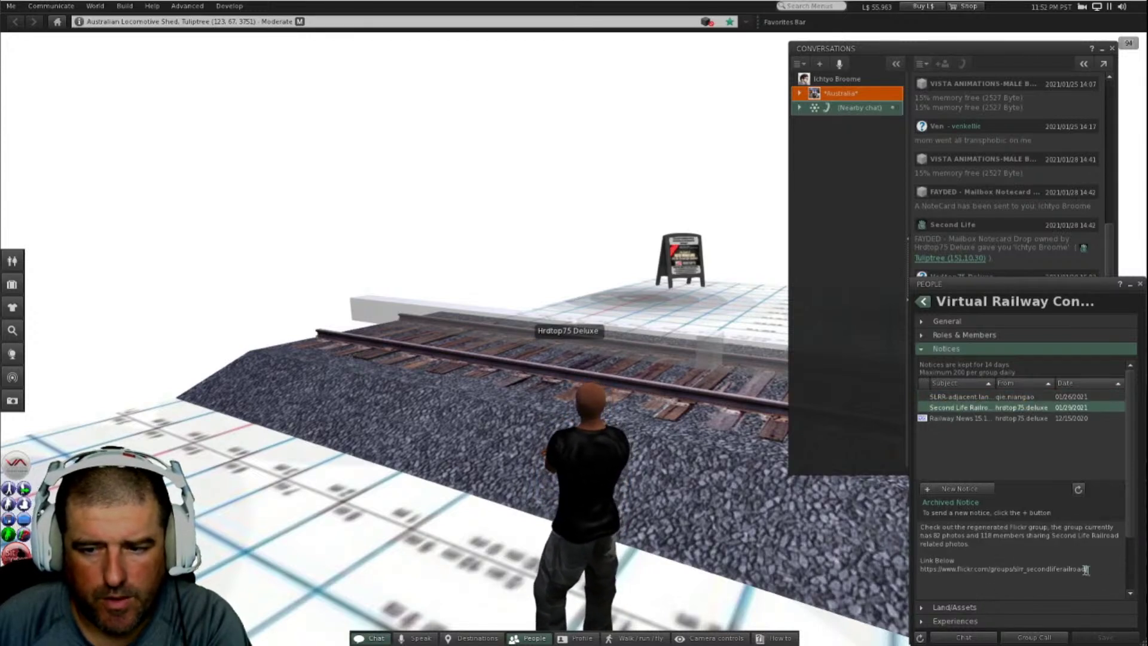
{"action": "left_click_drag", "start_coordinate": [1088, 568], "coordinate": [920, 568]}
{"action": "key", "text": "ctrl+c"}
{"action": "right_click", "coordinate": [957, 571]}
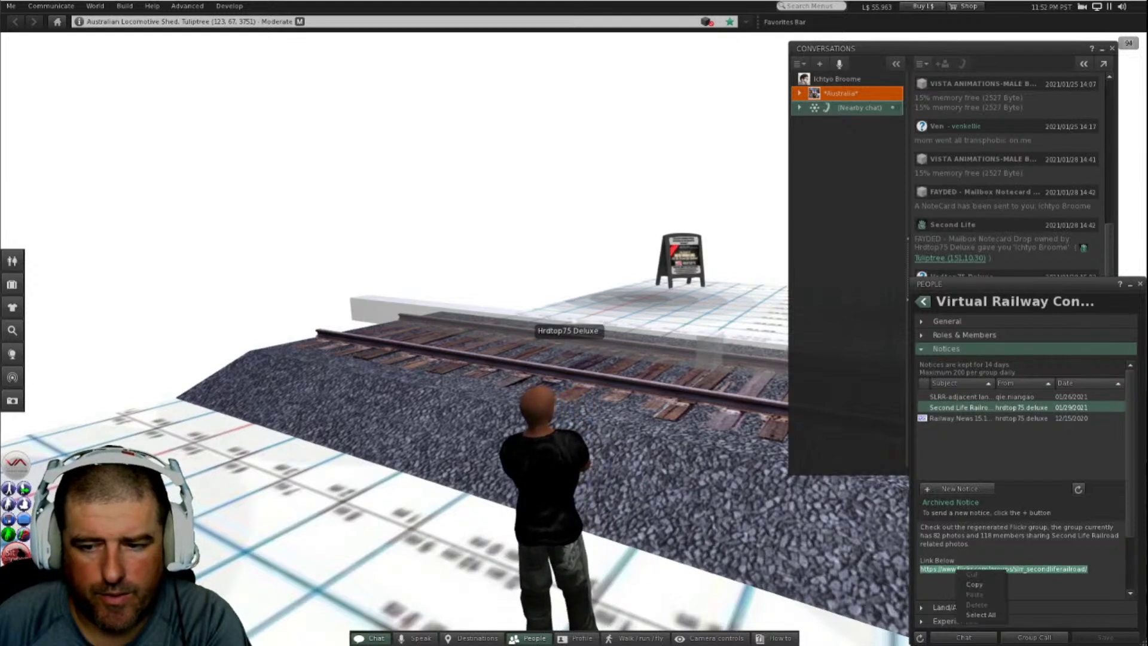
{"action": "left_click", "coordinate": [547, 357]}
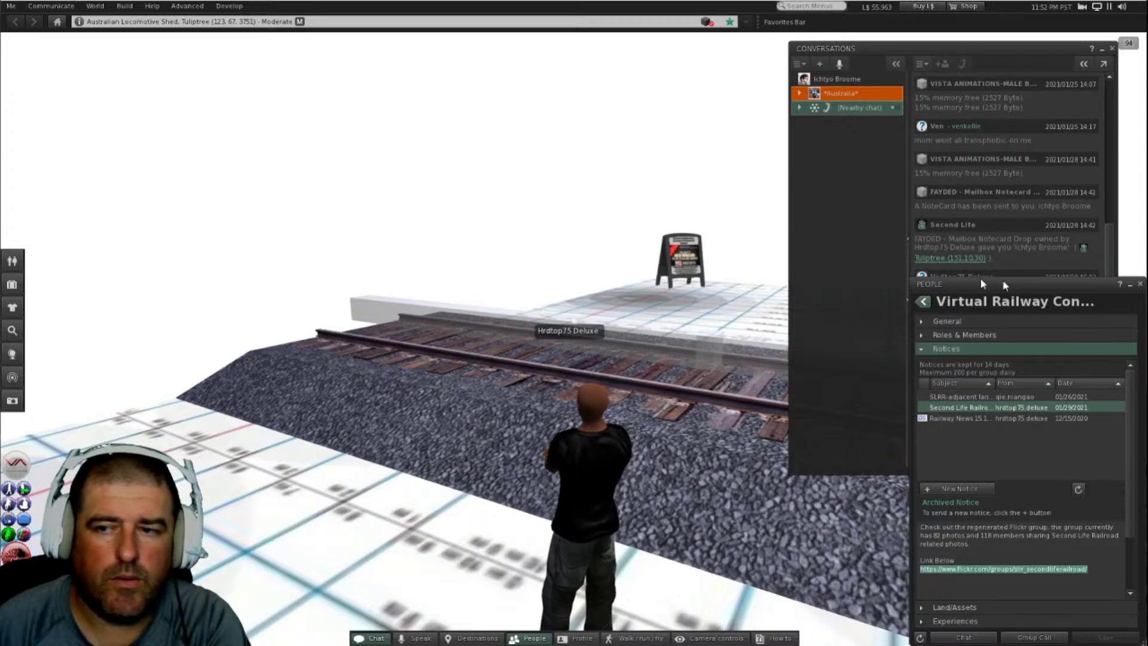
{"action": "left_click", "coordinate": [1140, 285]}
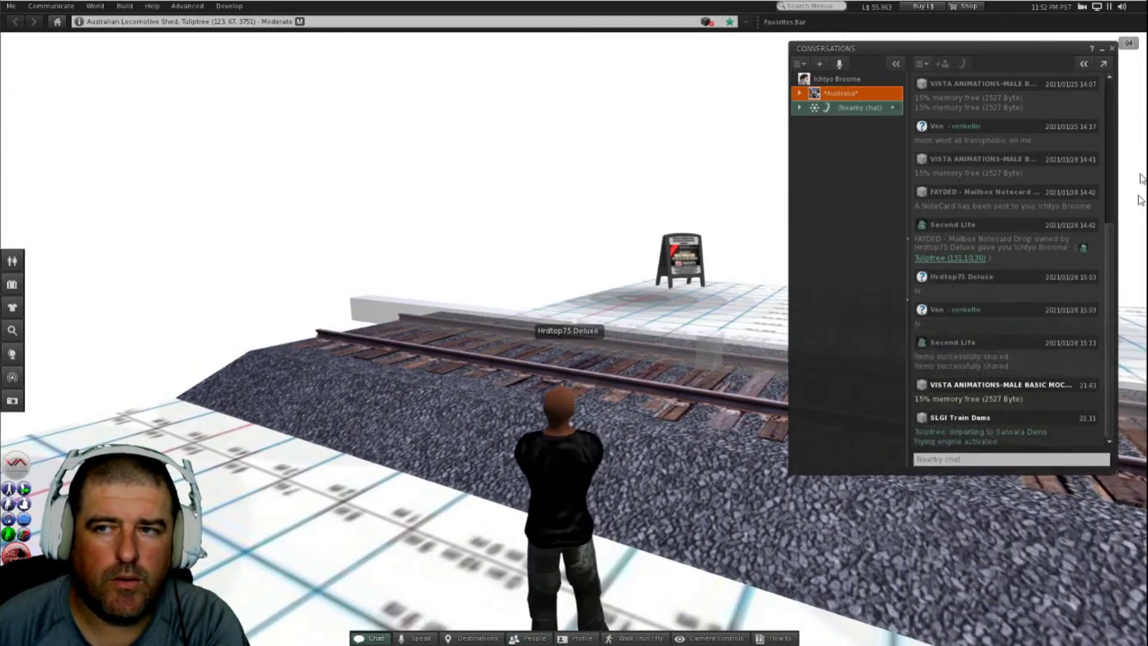
{"action": "left_click", "coordinate": [1112, 47]}
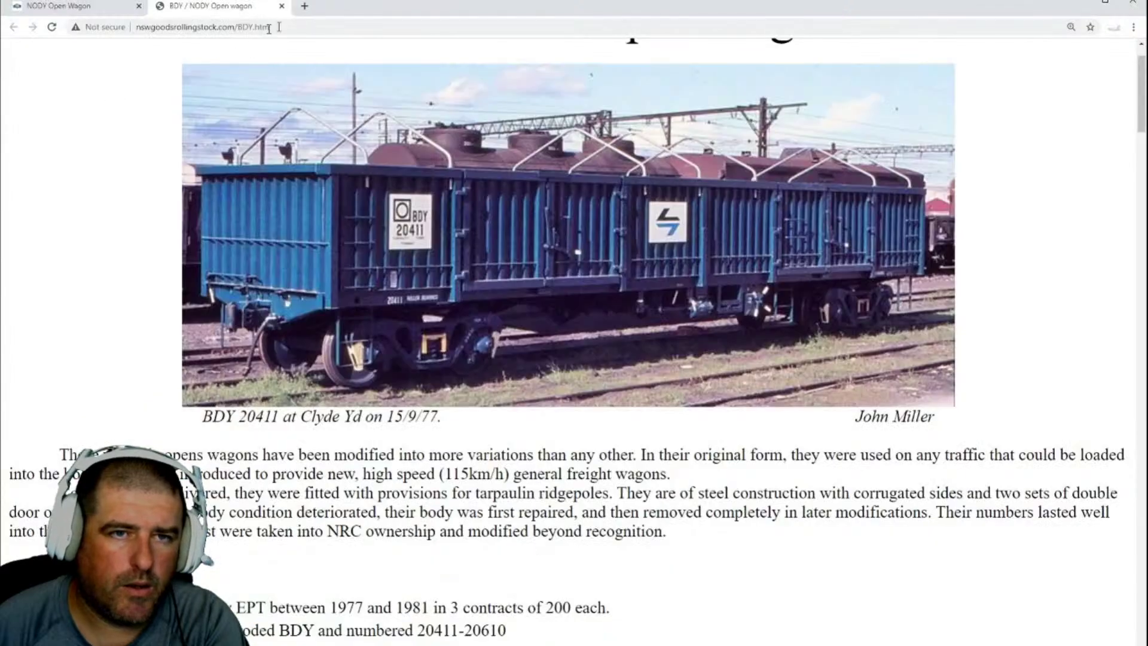
{"action": "left_click", "coordinate": [305, 6]}
{"action": "left_click", "coordinate": [511, 232]}
{"action": "right_click", "coordinate": [508, 233]}
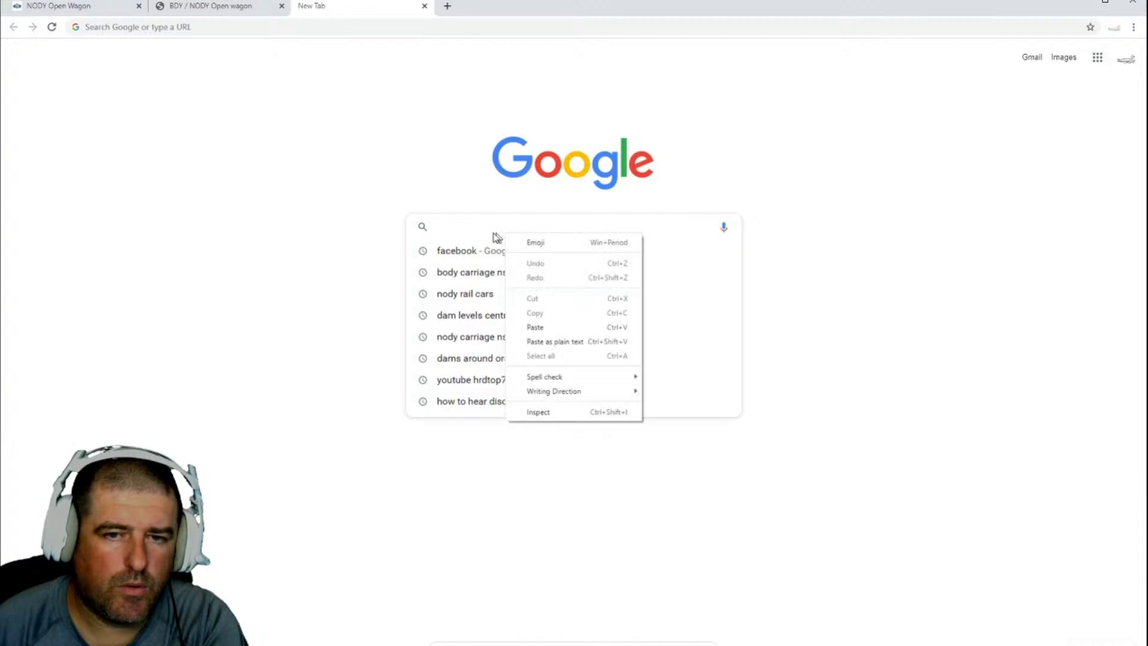
{"action": "left_click", "coordinate": [541, 327]}
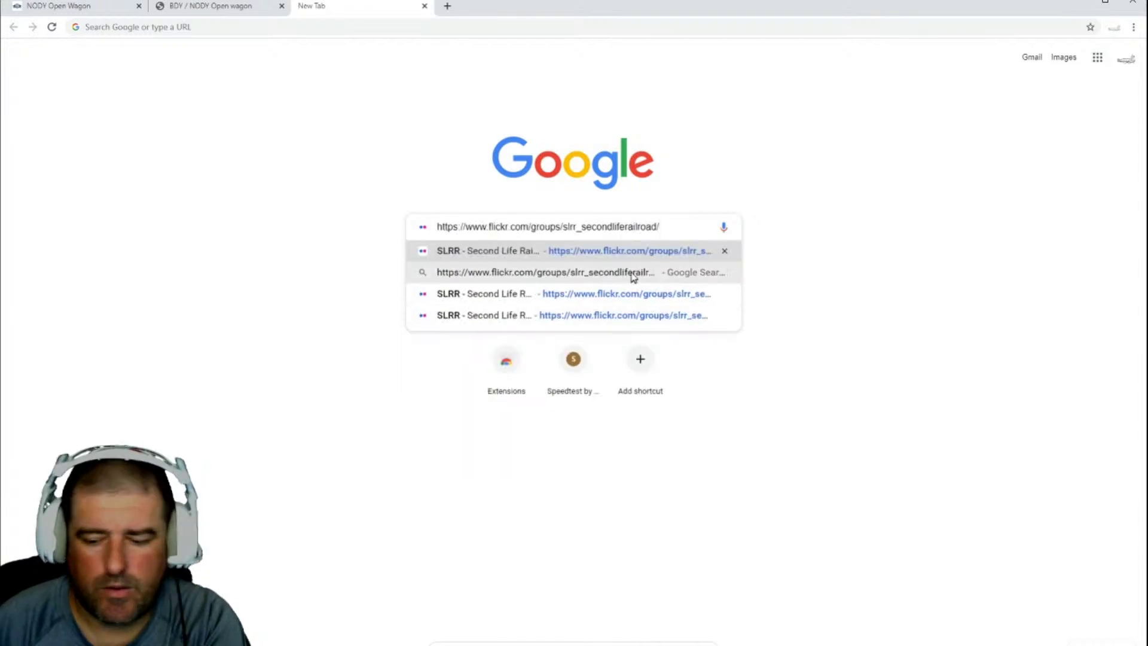
{"action": "key", "text": "Return"}
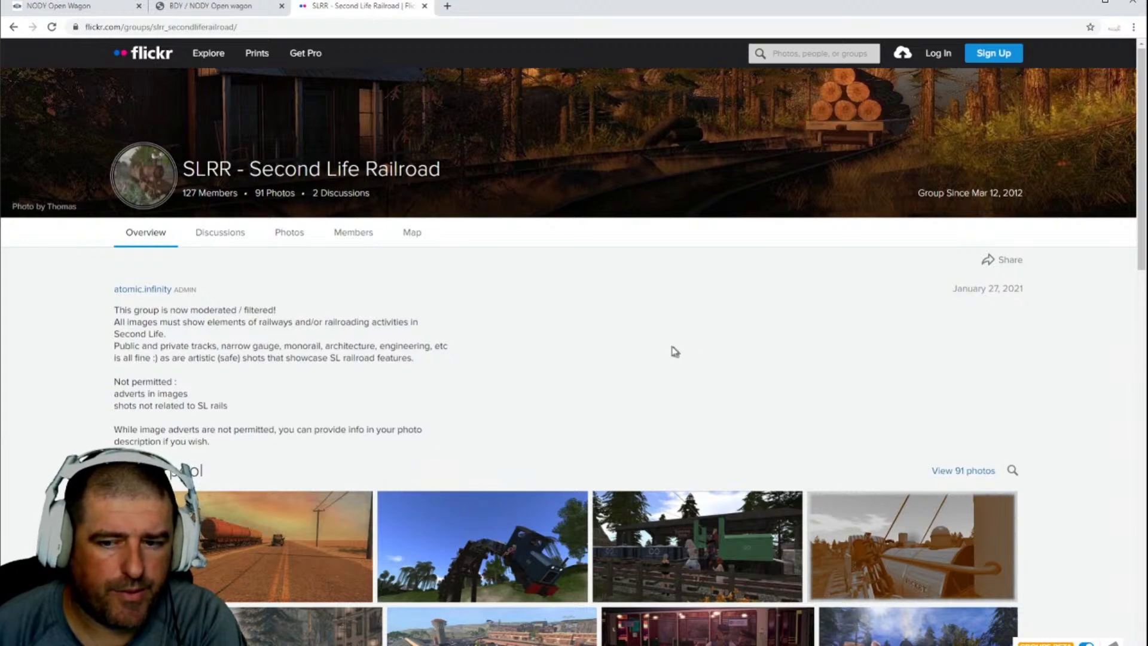
Step: Look through the SLRR group's overview page, including the photo pool, discussions, top contributors and group description
{"action": "scroll", "coordinate": [675, 352], "scroll_direction": "down", "scroll_amount": 3}
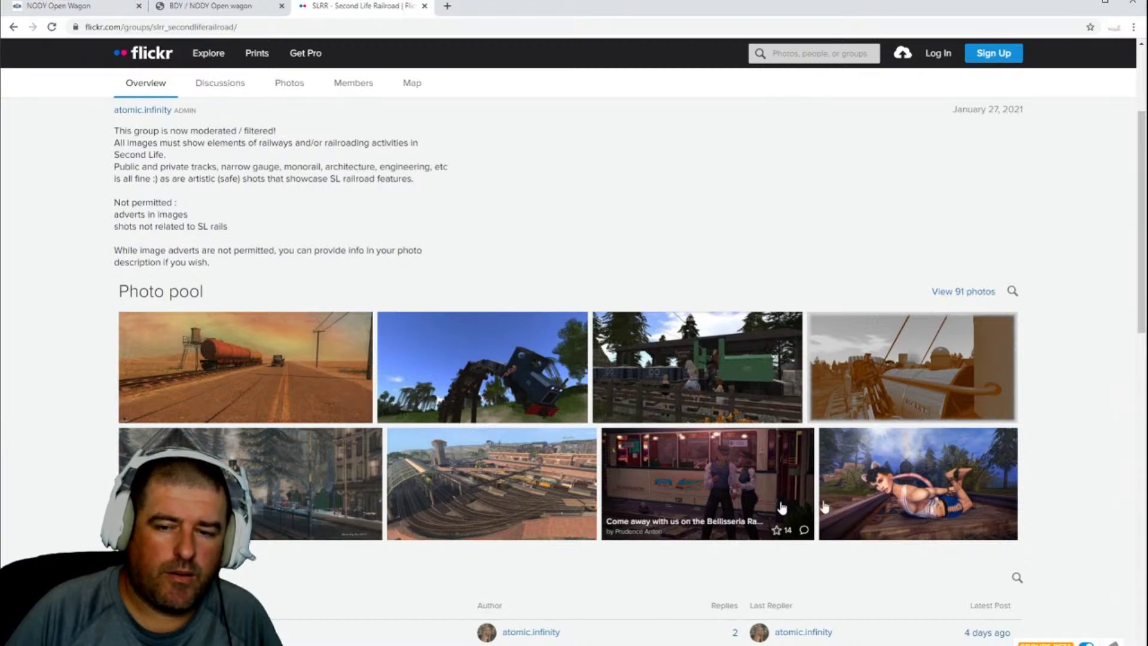
{"action": "scroll", "coordinate": [688, 439], "scroll_direction": "down", "scroll_amount": 4}
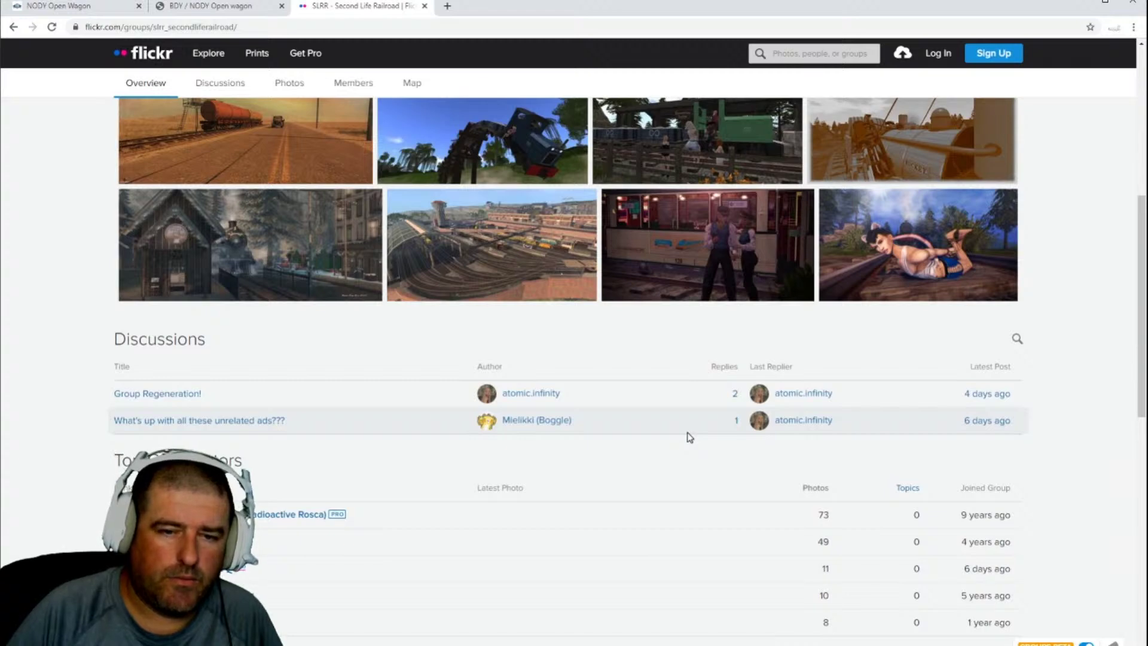
{"action": "scroll", "coordinate": [688, 439], "scroll_direction": "down", "scroll_amount": 6}
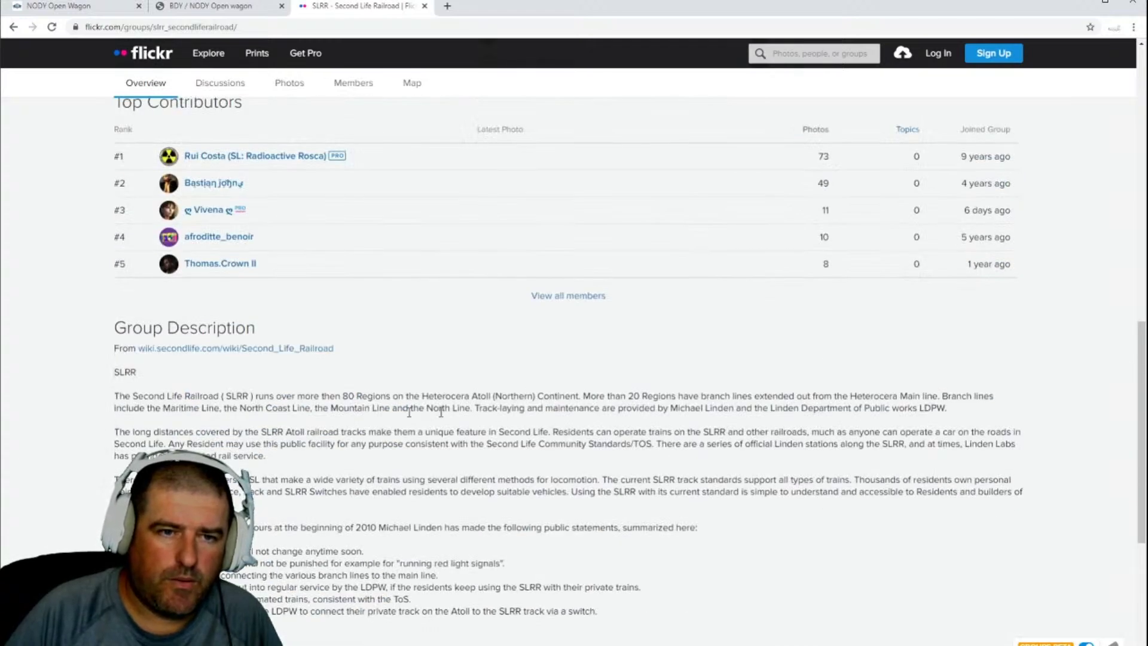
{"action": "scroll", "coordinate": [377, 246], "scroll_direction": "up", "scroll_amount": 10}
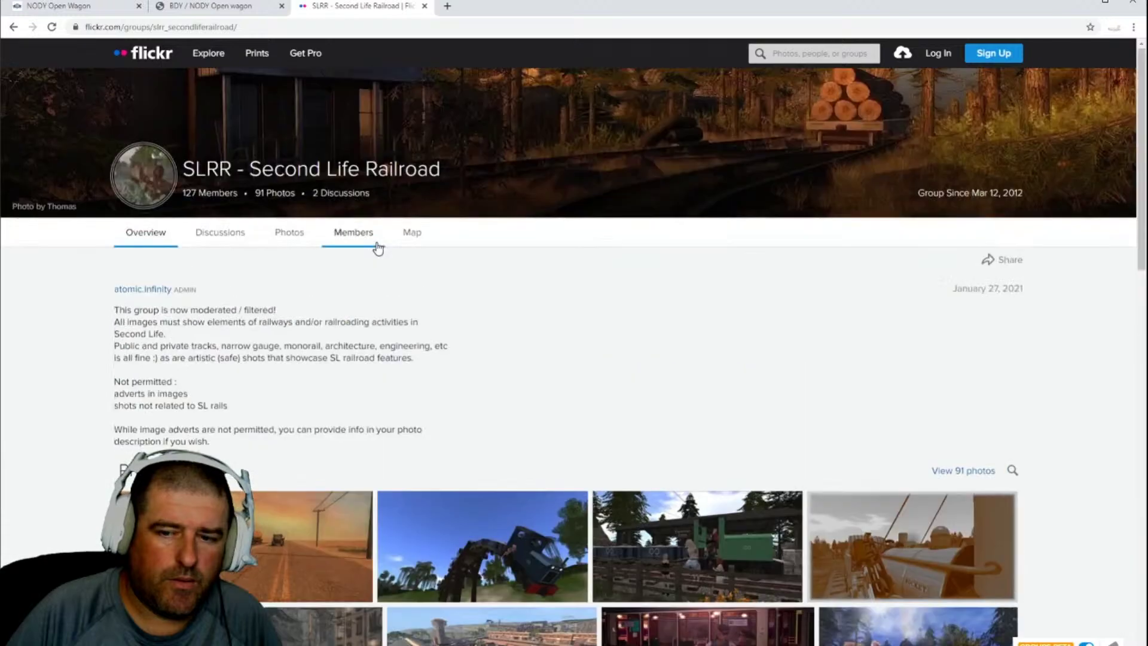
{"action": "scroll", "coordinate": [377, 242], "scroll_direction": "down", "scroll_amount": 1}
{"action": "scroll", "coordinate": [378, 242], "scroll_direction": "down", "scroll_amount": 3}
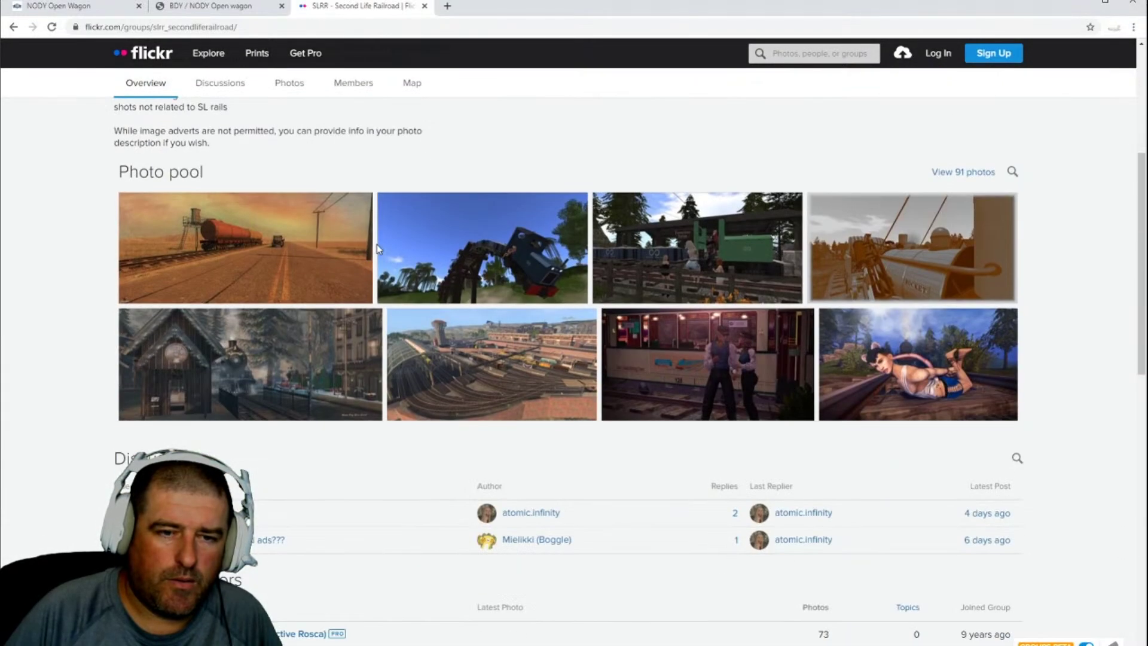
Step: Show all the photos in the SLRR group pool and browse the first rows of train pictures
{"action": "left_click", "coordinate": [962, 173]}
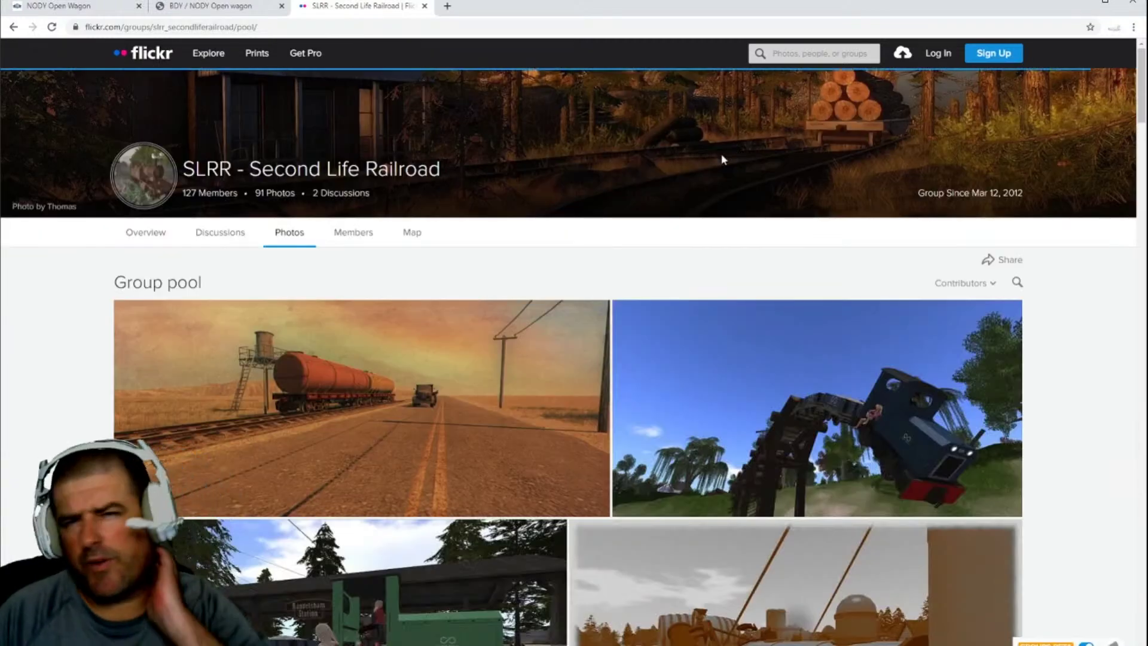
{"action": "scroll", "coordinate": [705, 174], "scroll_direction": "down", "scroll_amount": 7}
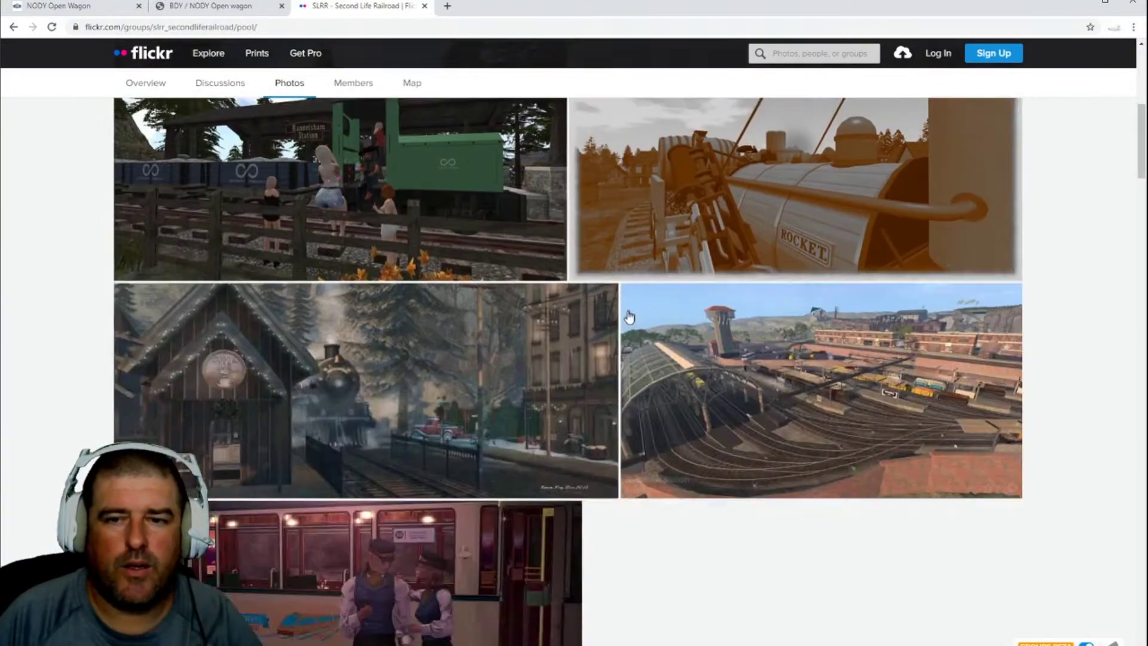
{"action": "scroll", "coordinate": [631, 314], "scroll_direction": "down", "scroll_amount": 4}
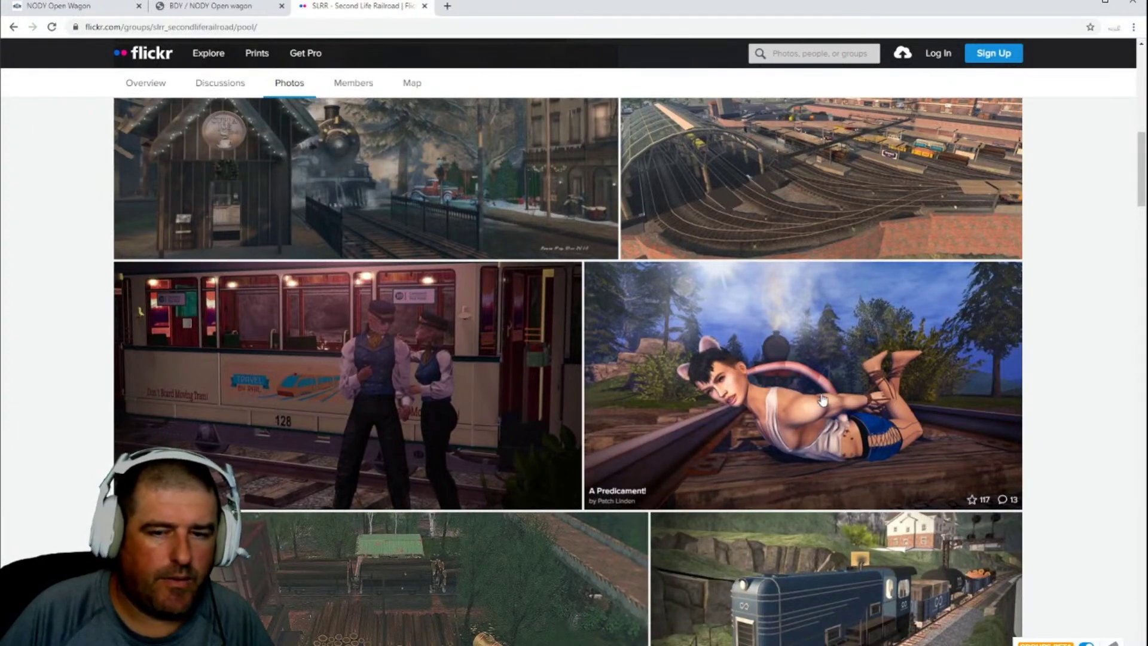
{"action": "scroll", "coordinate": [823, 400], "scroll_direction": "down", "scroll_amount": 6}
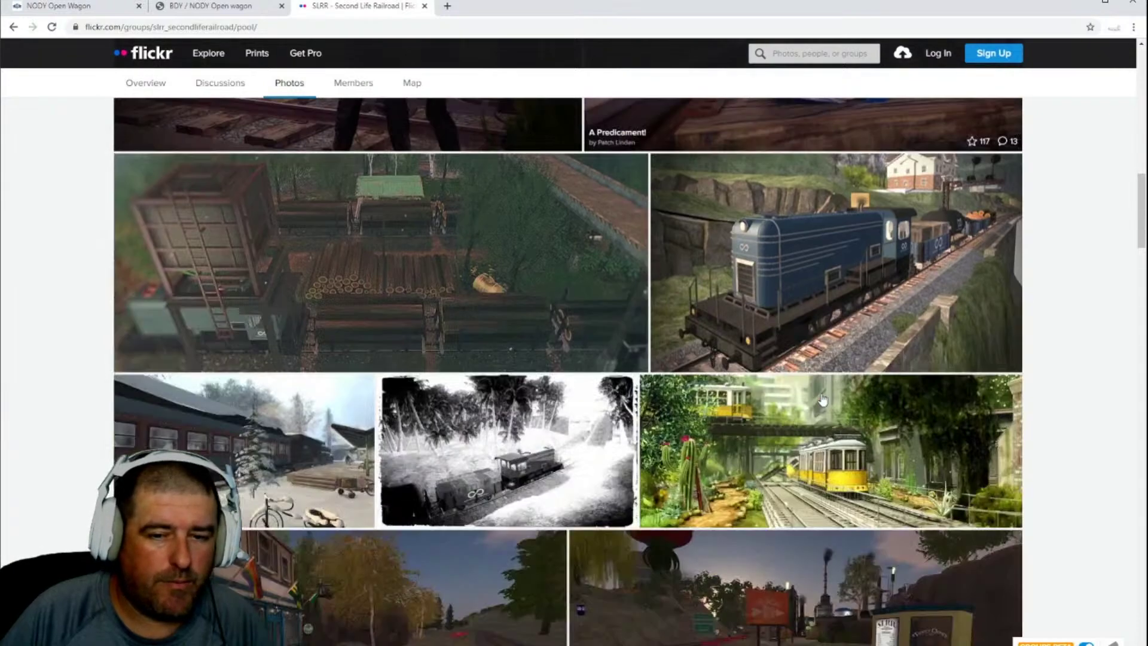
{"action": "scroll", "coordinate": [823, 399], "scroll_direction": "down", "scroll_amount": 7}
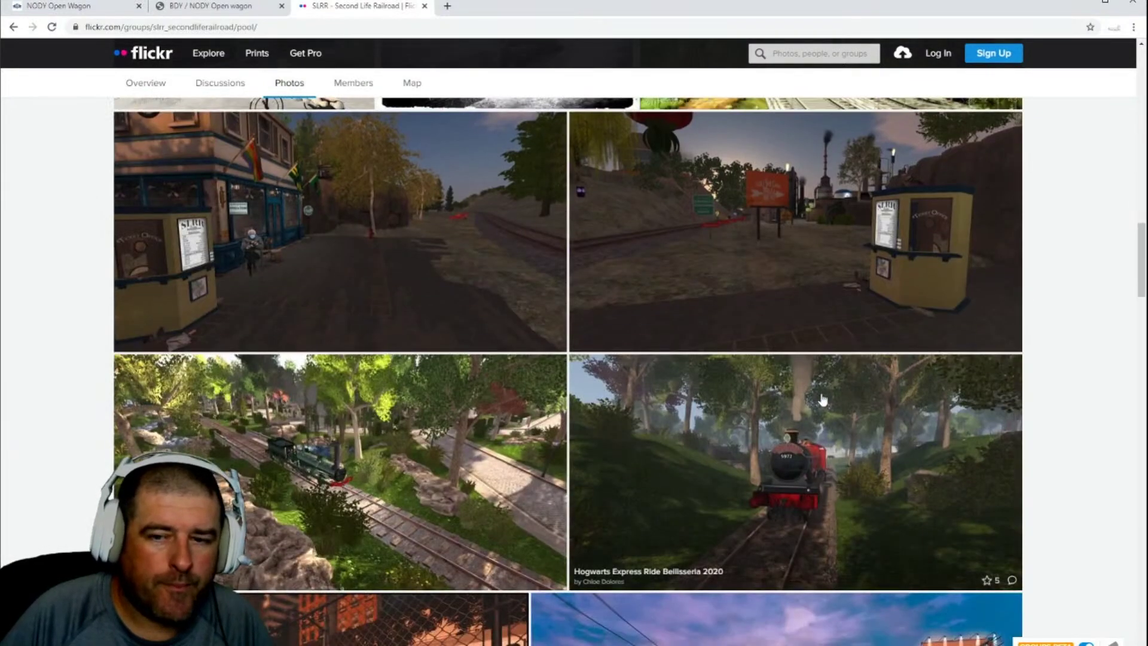
{"action": "scroll", "coordinate": [823, 400], "scroll_direction": "down", "scroll_amount": 7}
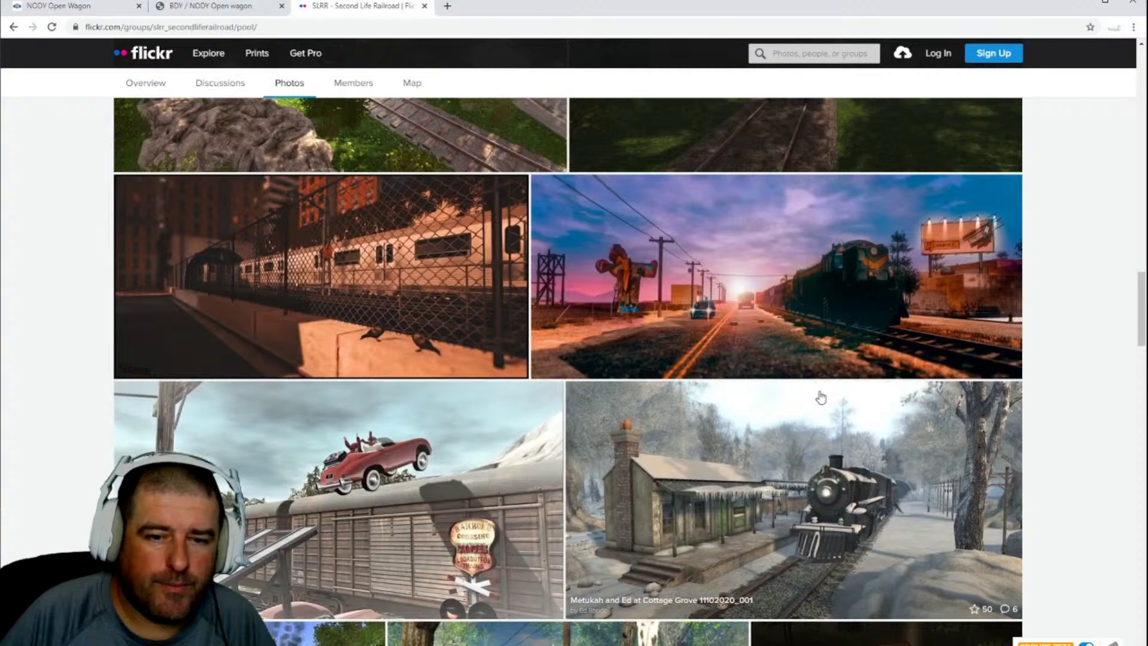
{"action": "scroll", "coordinate": [761, 341], "scroll_direction": "down", "scroll_amount": 6}
{"action": "scroll", "coordinate": [395, 357], "scroll_direction": "up", "scroll_amount": 4}
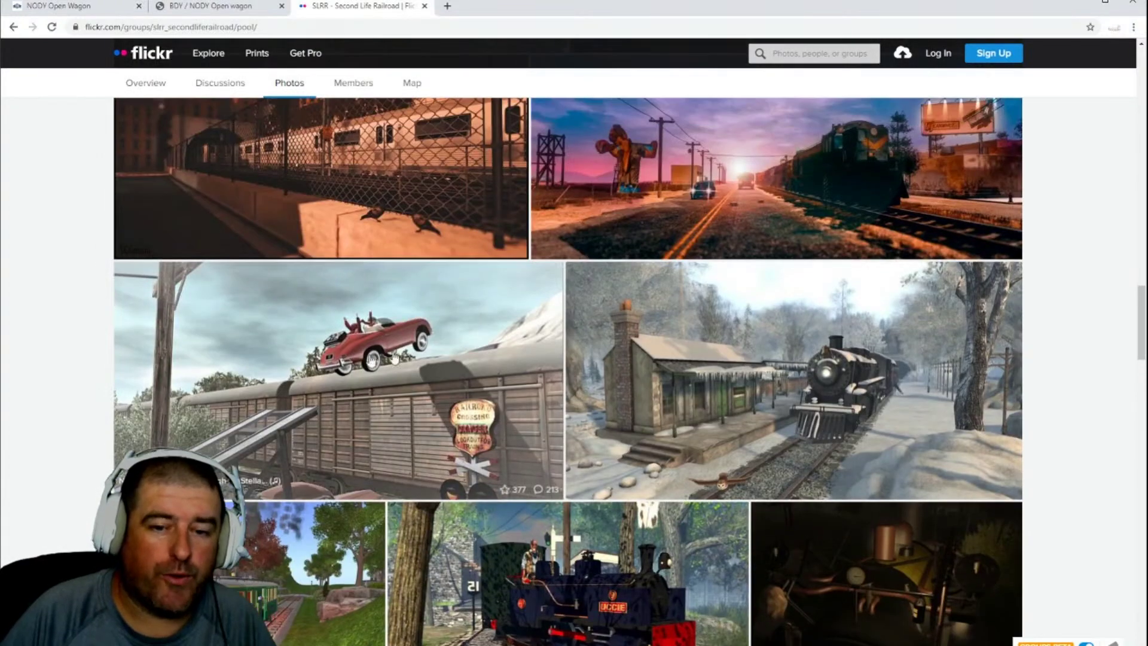
Step: View the photo of the red car jumping over the freight wagons with its description, and return to the group pool
{"action": "left_click", "coordinate": [372, 361]}
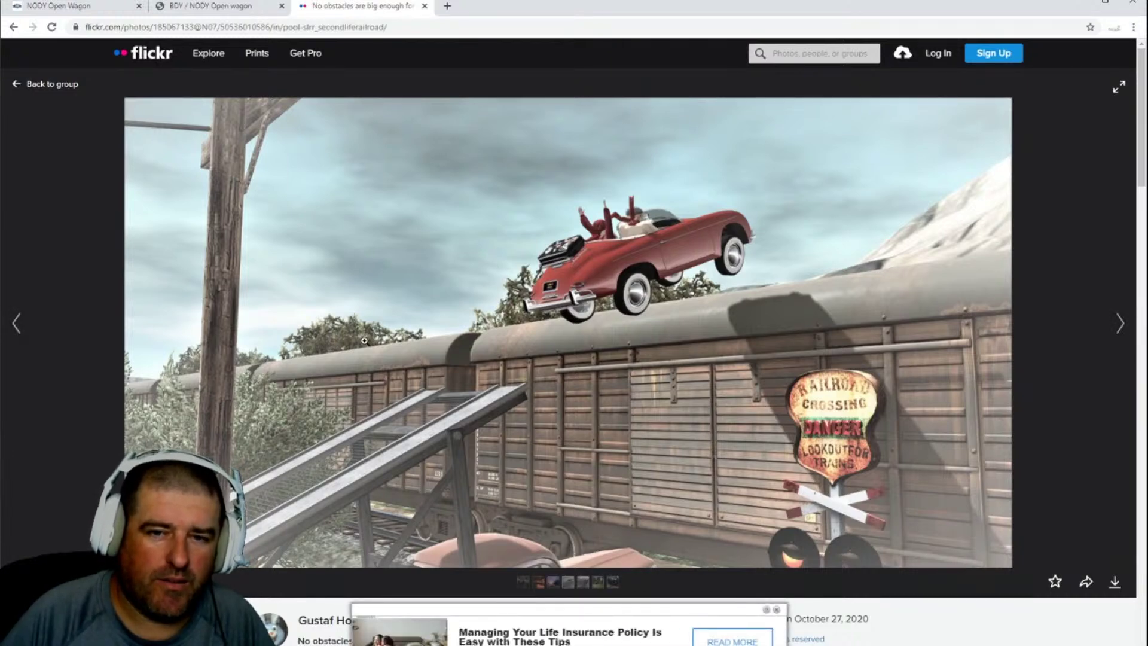
{"action": "scroll", "coordinate": [398, 369], "scroll_direction": "down", "scroll_amount": 6}
{"action": "scroll", "coordinate": [399, 380], "scroll_direction": "up", "scroll_amount": 4}
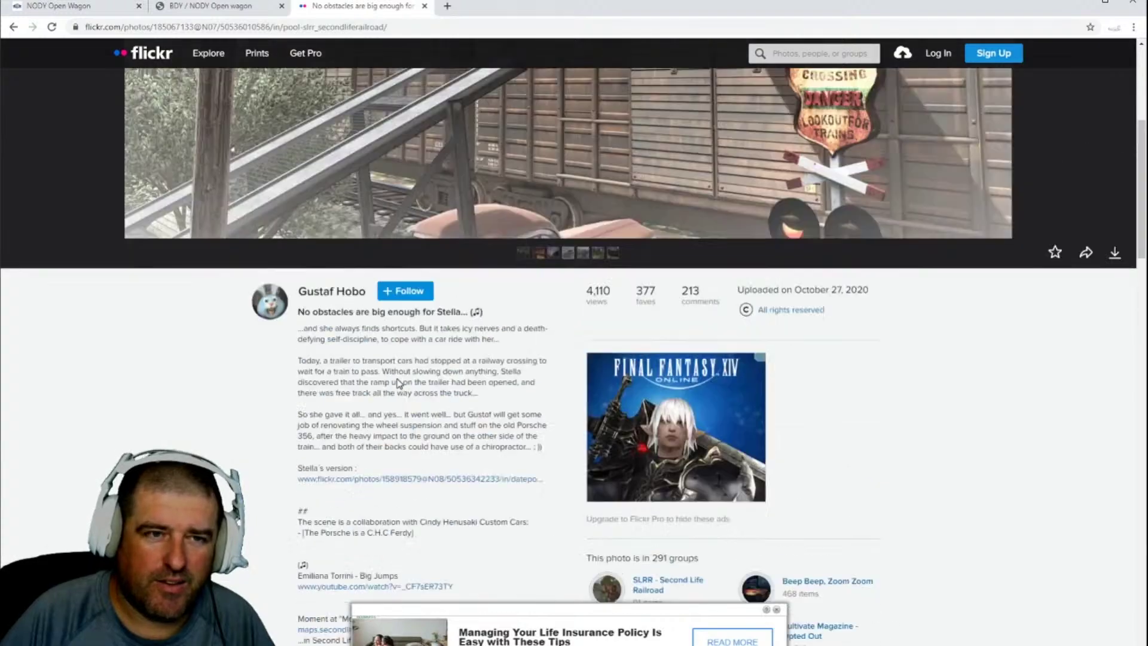
{"action": "left_click", "coordinate": [88, 113]}
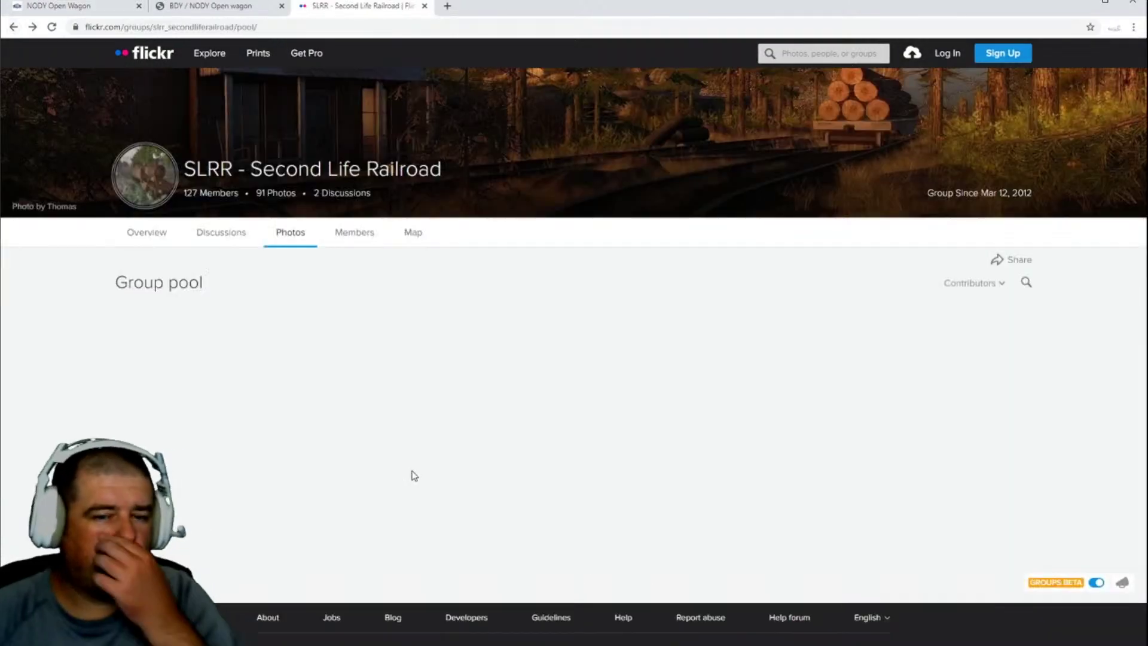
Step: Browse further down the group pool past the car-jump photo to examine more locomotive, carriage and station pictures
{"action": "scroll", "coordinate": [527, 457], "scroll_direction": "down", "scroll_amount": 10}
{"action": "scroll", "coordinate": [541, 453], "scroll_direction": "down", "scroll_amount": 11}
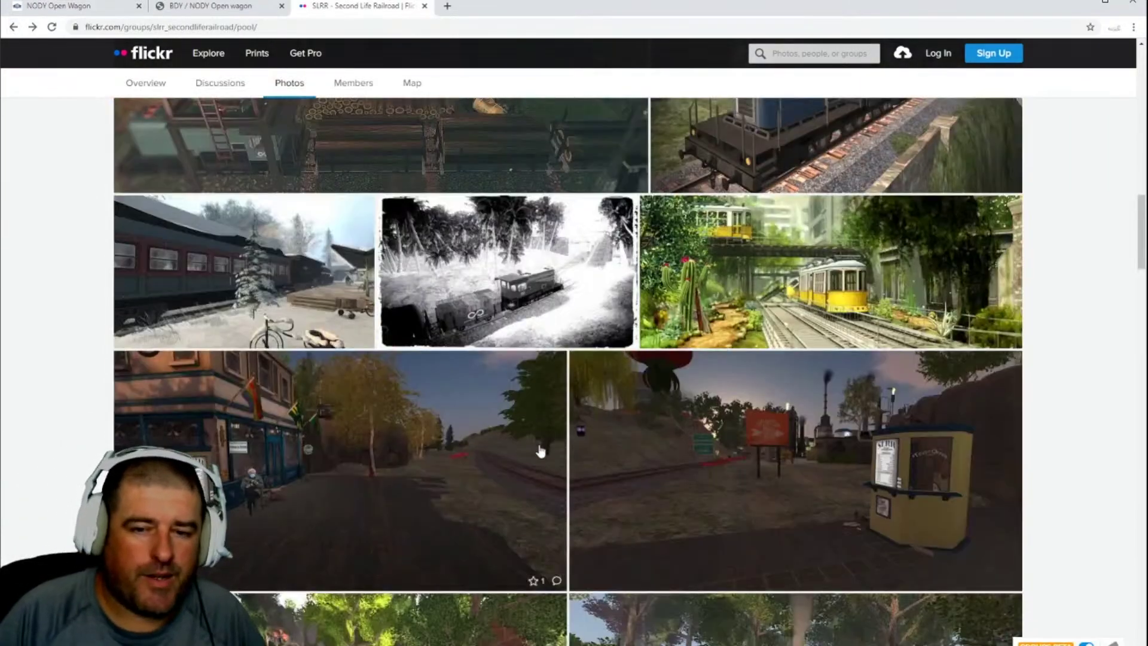
{"action": "scroll", "coordinate": [534, 449], "scroll_direction": "up", "scroll_amount": 4}
{"action": "scroll", "coordinate": [534, 448], "scroll_direction": "down", "scroll_amount": 5}
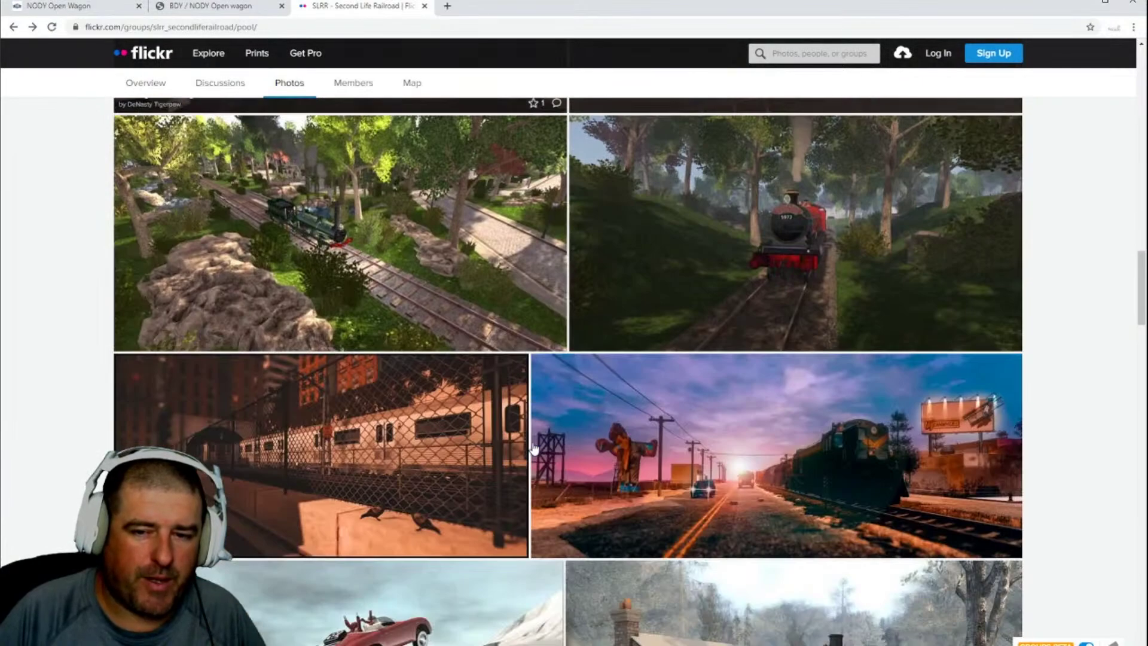
{"action": "scroll", "coordinate": [534, 449], "scroll_direction": "down", "scroll_amount": 8}
{"action": "scroll", "coordinate": [534, 448], "scroll_direction": "down", "scroll_amount": 12}
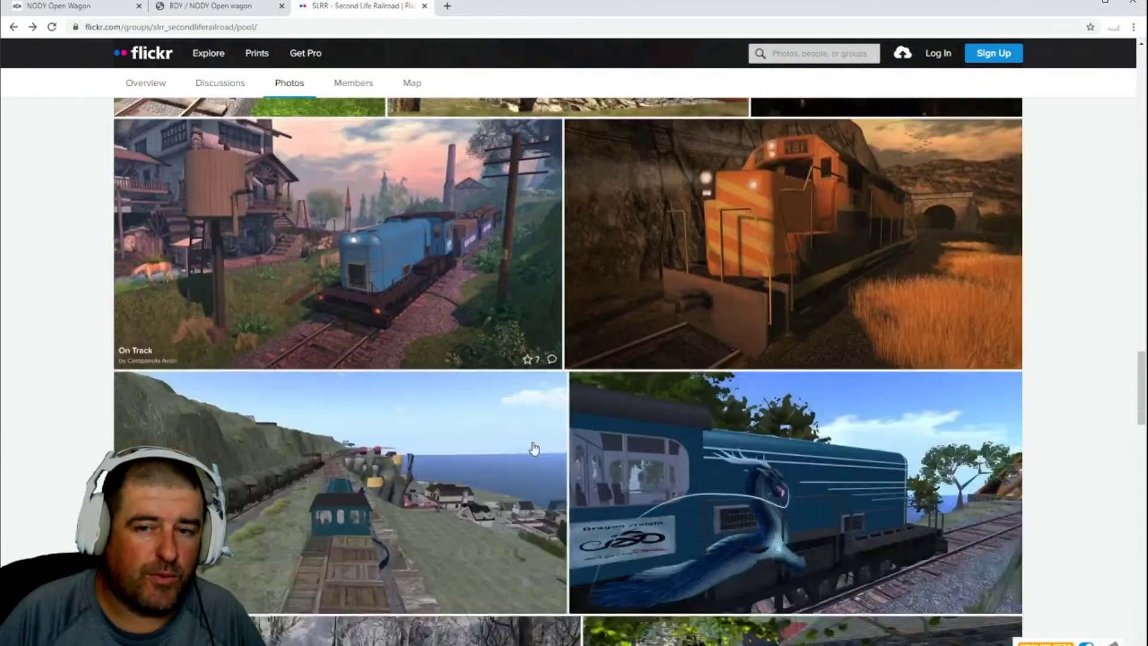
{"action": "scroll", "coordinate": [533, 449], "scroll_direction": "down", "scroll_amount": 6}
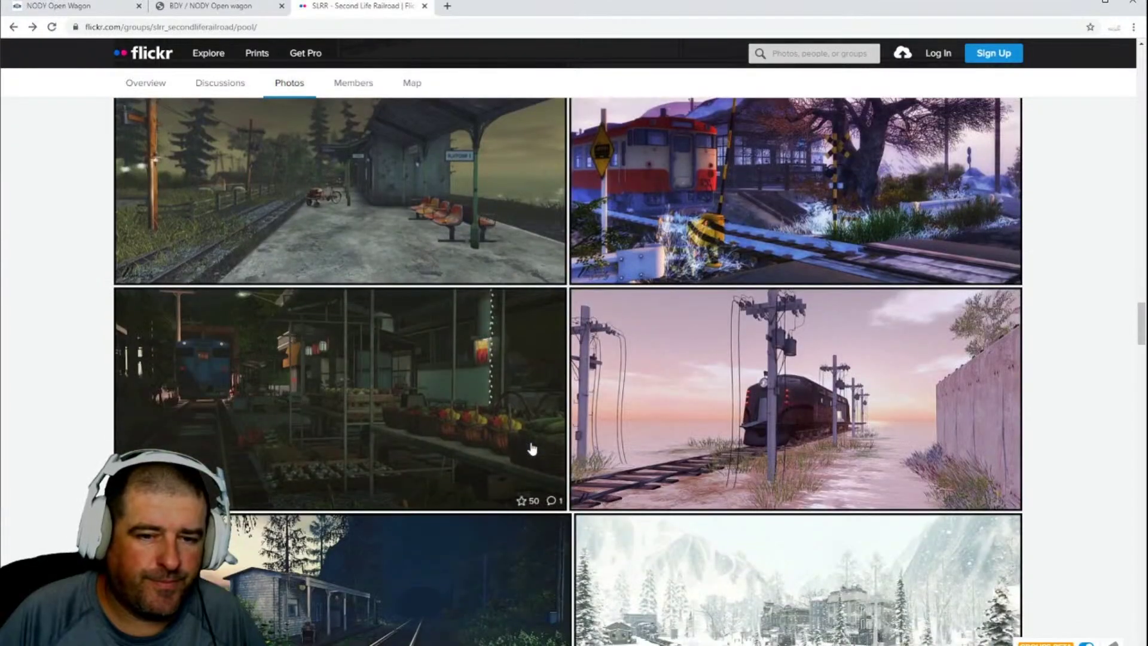
{"action": "scroll", "coordinate": [532, 449], "scroll_direction": "down", "scroll_amount": 8}
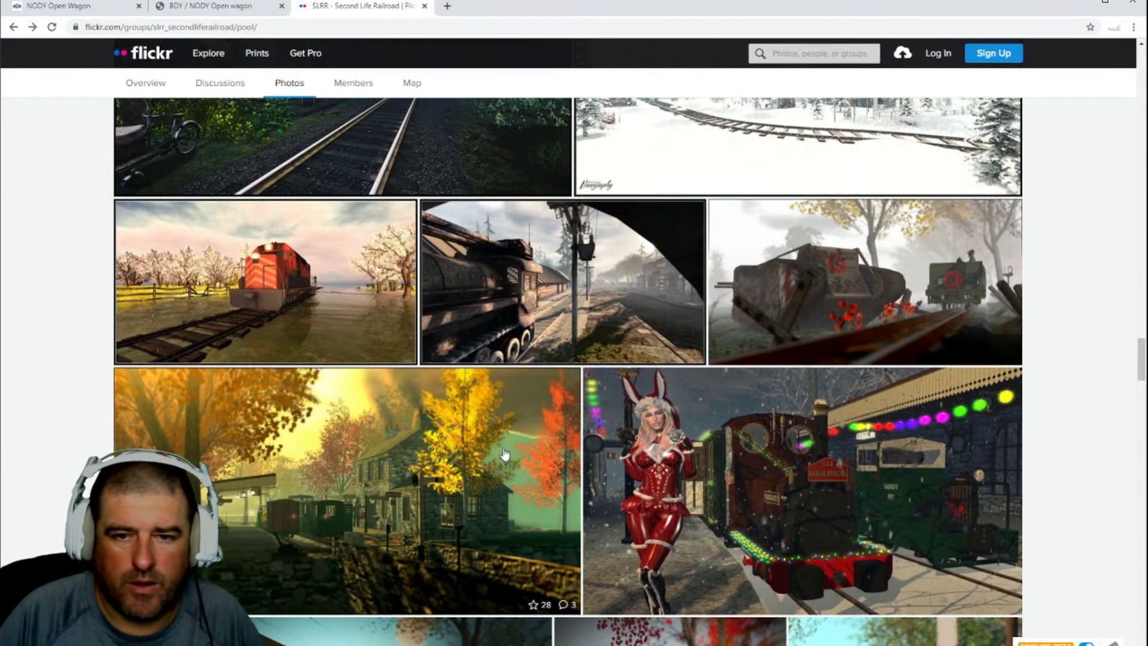
{"action": "scroll", "coordinate": [506, 455], "scroll_direction": "down", "scroll_amount": 8}
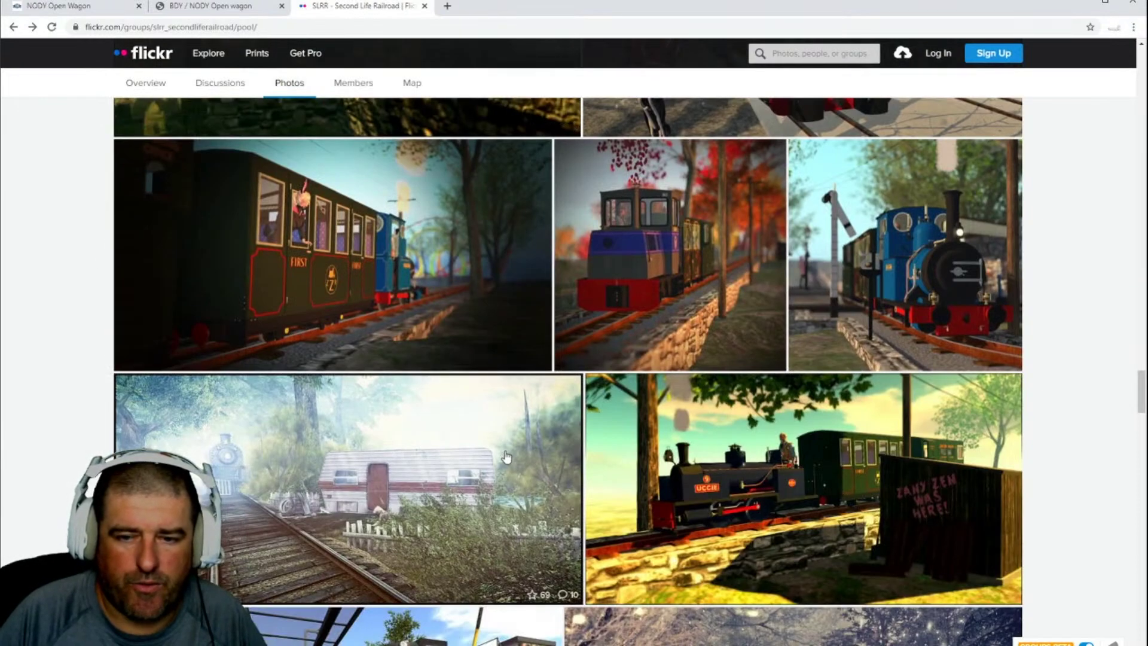
{"action": "scroll", "coordinate": [506, 455], "scroll_direction": "down", "scroll_amount": 7}
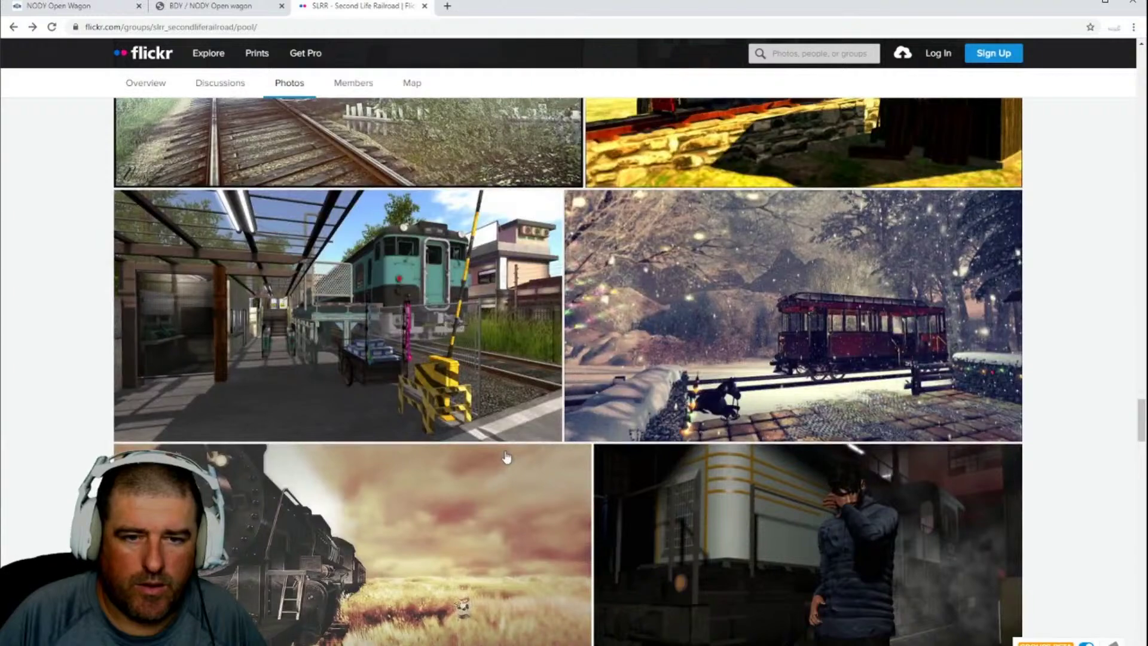
Step: Browse the older photos further down the SLRR group pool, examining the locomotive, winter train and avatar portrait pictures
{"action": "scroll", "coordinate": [505, 458], "scroll_direction": "up", "scroll_amount": 7}
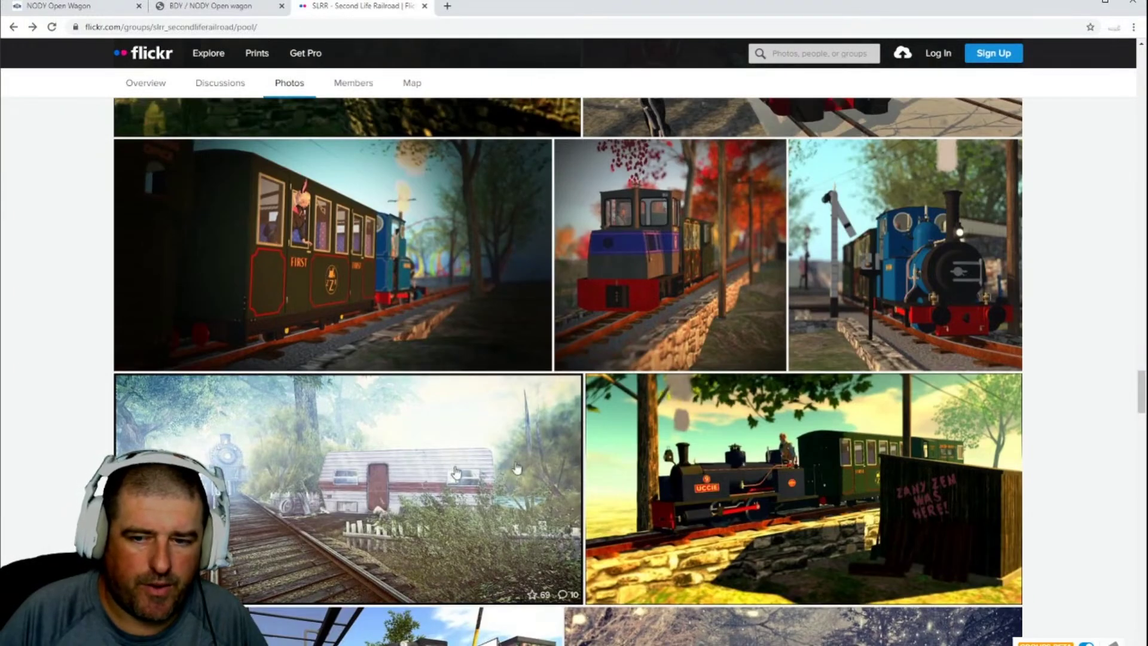
{"action": "scroll", "coordinate": [628, 472], "scroll_direction": "down", "scroll_amount": 7}
{"action": "scroll", "coordinate": [660, 470], "scroll_direction": "down", "scroll_amount": 8}
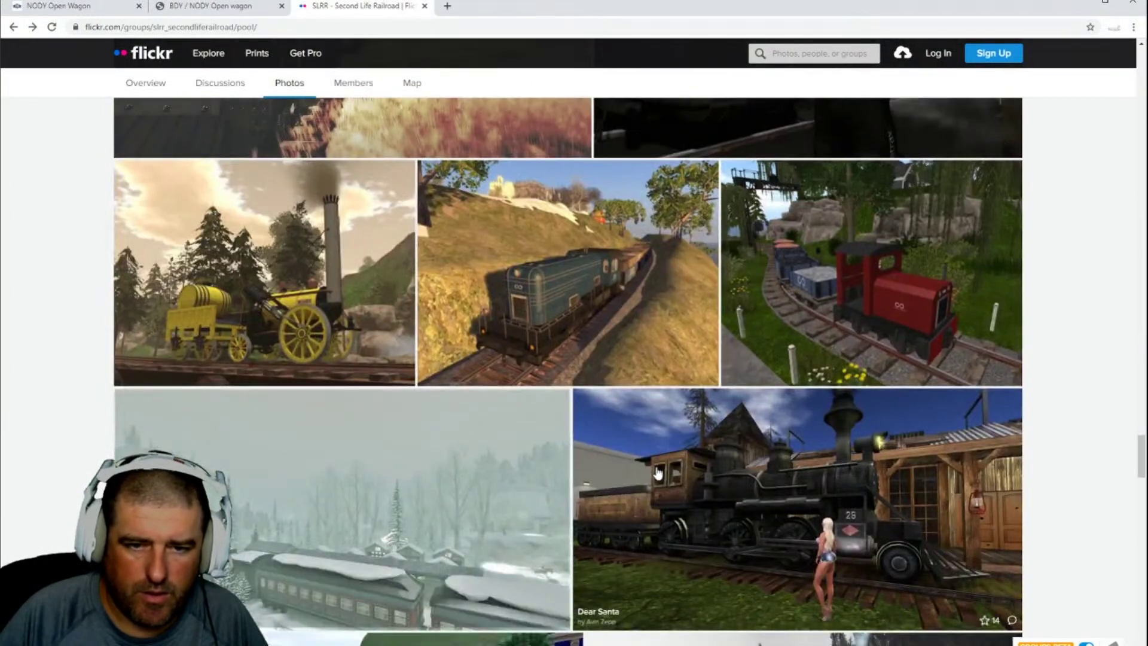
{"action": "scroll", "coordinate": [658, 472], "scroll_direction": "down", "scroll_amount": 8}
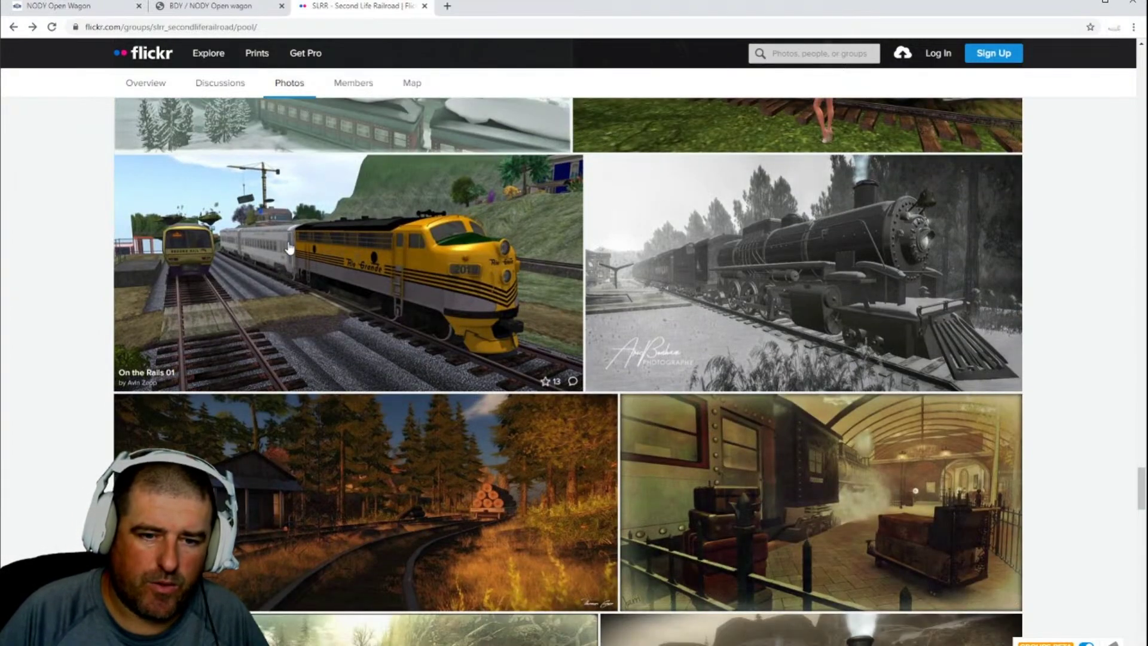
{"action": "scroll", "coordinate": [335, 281], "scroll_direction": "down", "scroll_amount": 10}
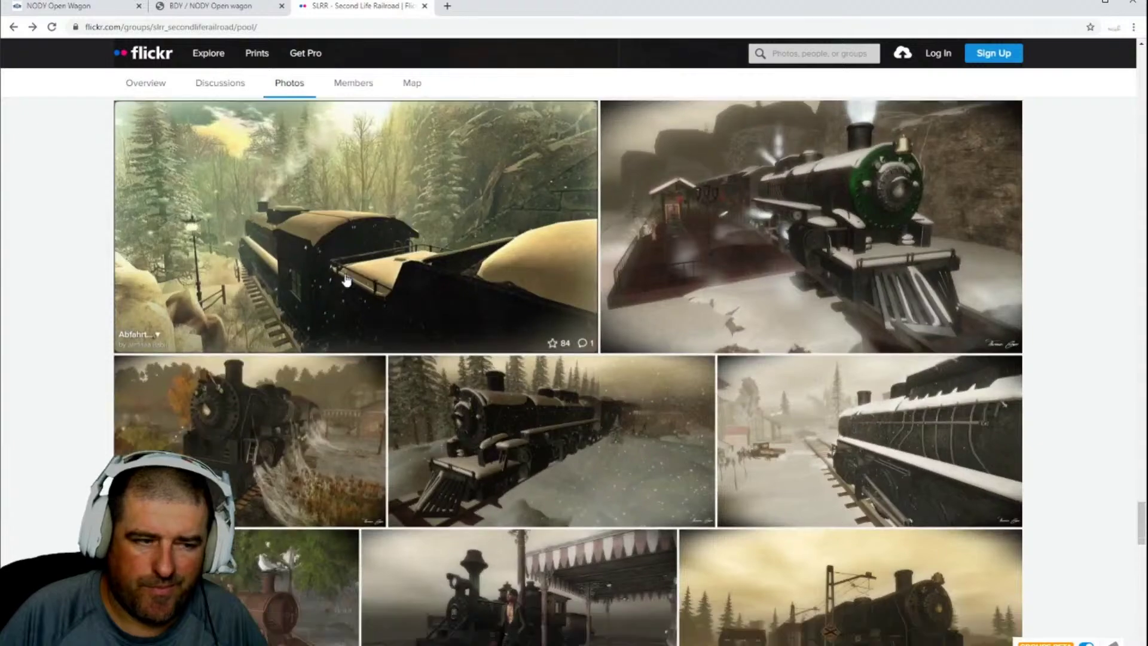
{"action": "scroll", "coordinate": [353, 298], "scroll_direction": "down", "scroll_amount": 7}
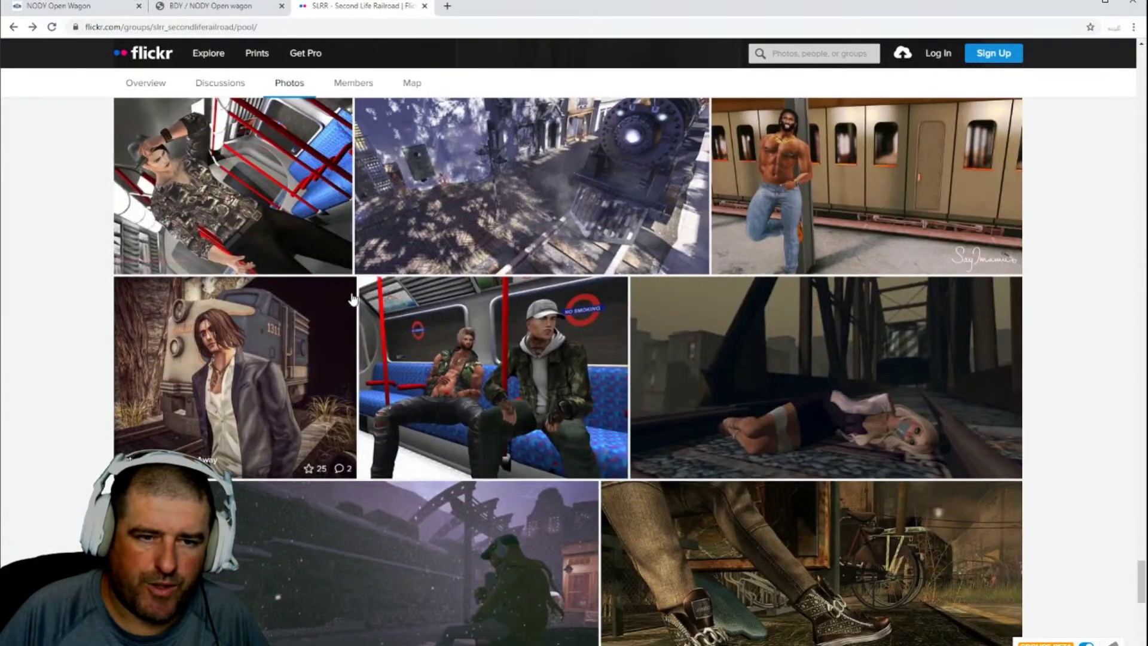
{"action": "scroll", "coordinate": [352, 299], "scroll_direction": "down", "scroll_amount": 7}
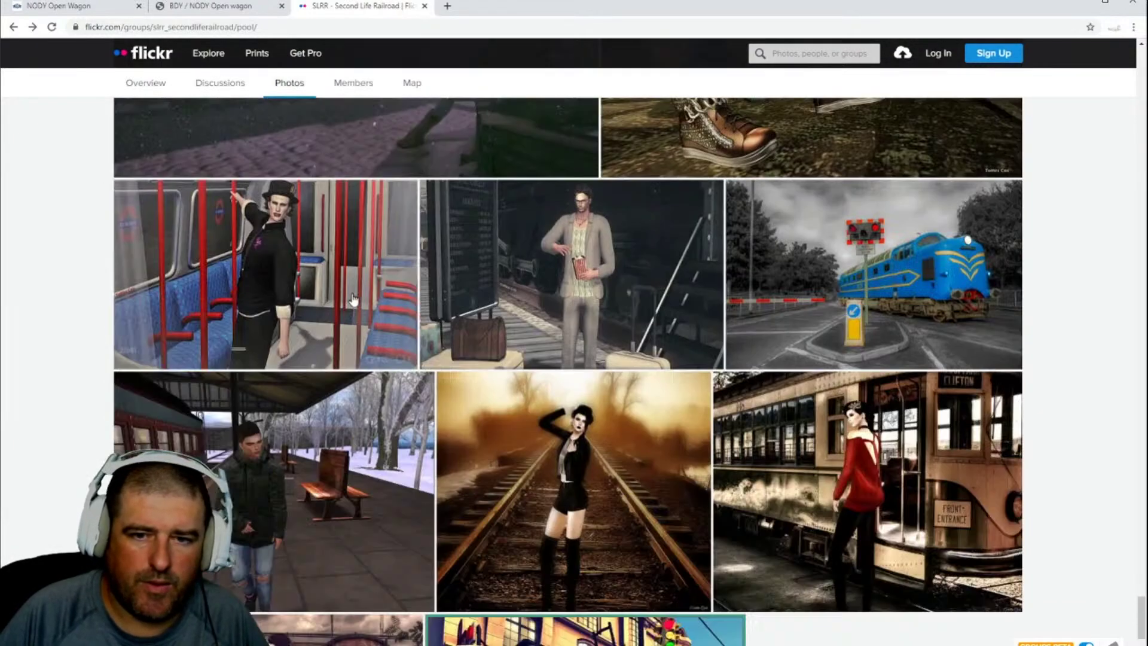
Step: Return up the group pool to re-examine the station, narrow-gauge locomotive and carriage photos
{"action": "scroll", "coordinate": [353, 298], "scroll_direction": "up", "scroll_amount": 15}
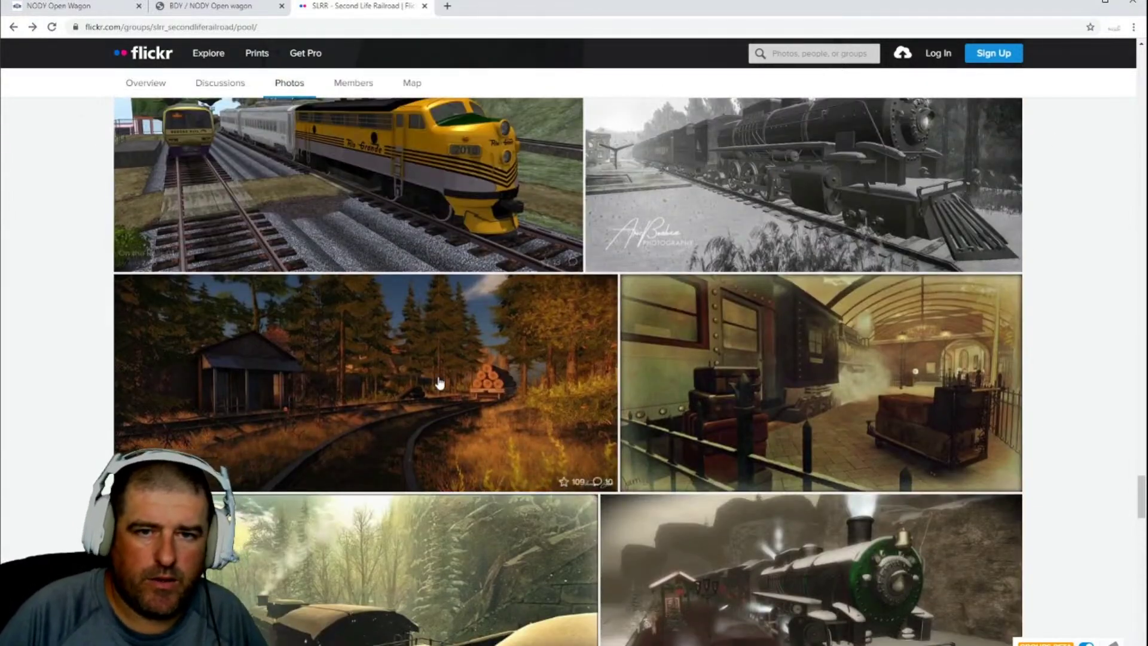
{"action": "scroll", "coordinate": [439, 382], "scroll_direction": "up", "scroll_amount": 10}
{"action": "scroll", "coordinate": [439, 383], "scroll_direction": "up", "scroll_amount": 10}
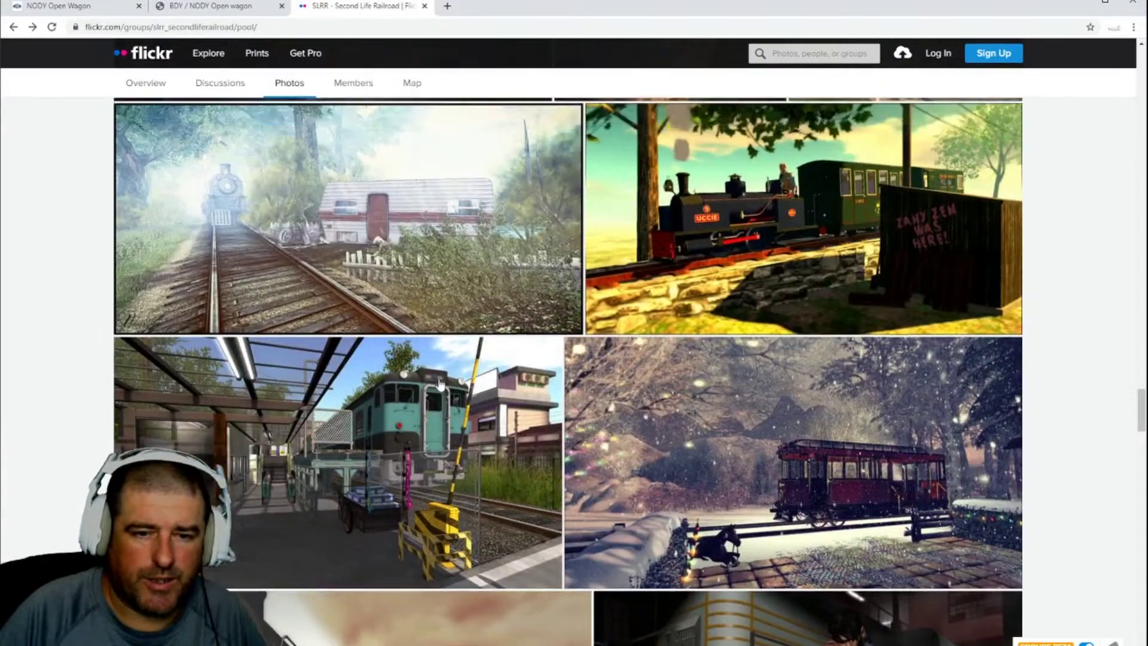
{"action": "scroll", "coordinate": [439, 384], "scroll_direction": "up", "scroll_amount": 10}
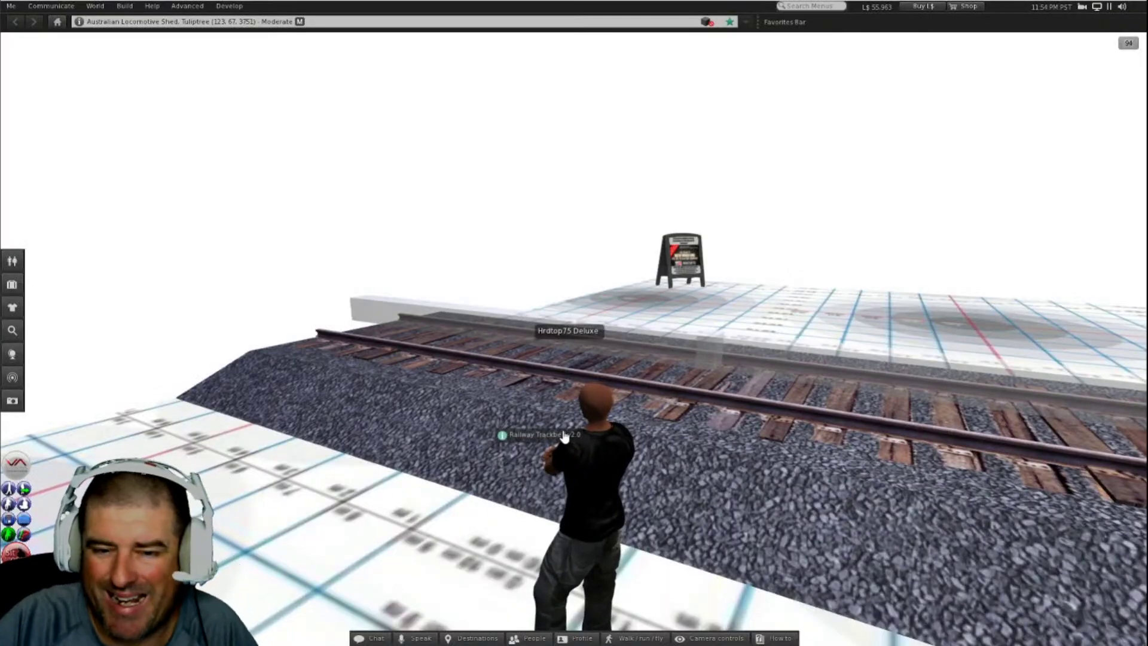
Step: Switch to Second Life and walk the avatar across the railway track onto the grid-marked platform
{"action": "key", "text": "Up"}
{"action": "key", "text": "Right"}
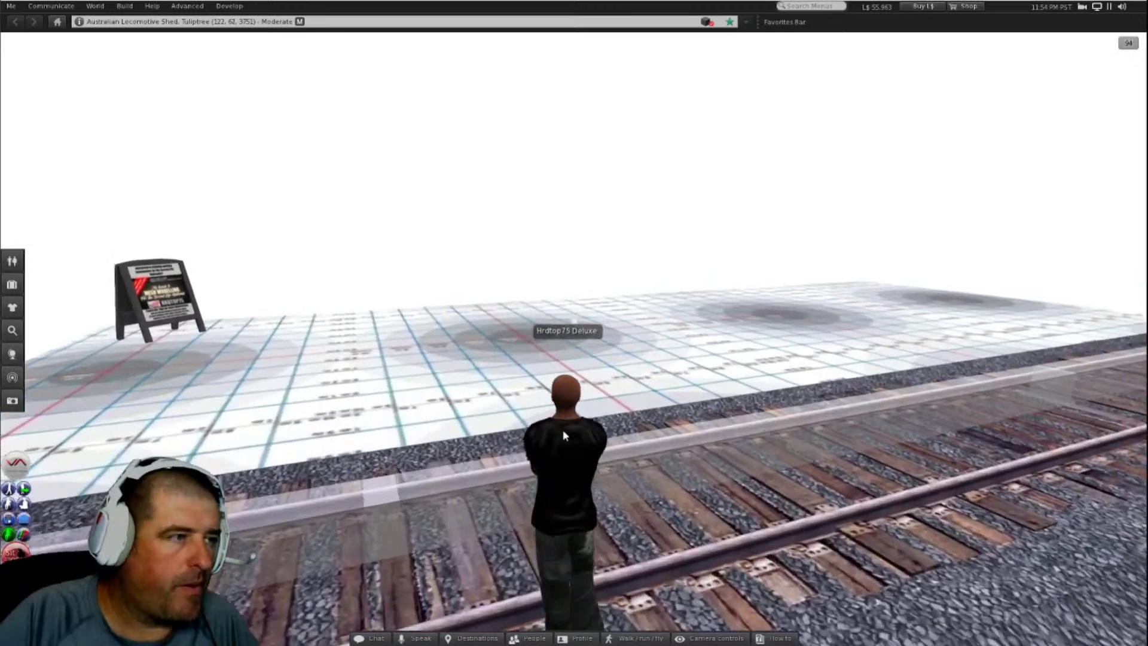
{"action": "key", "text": "Up"}
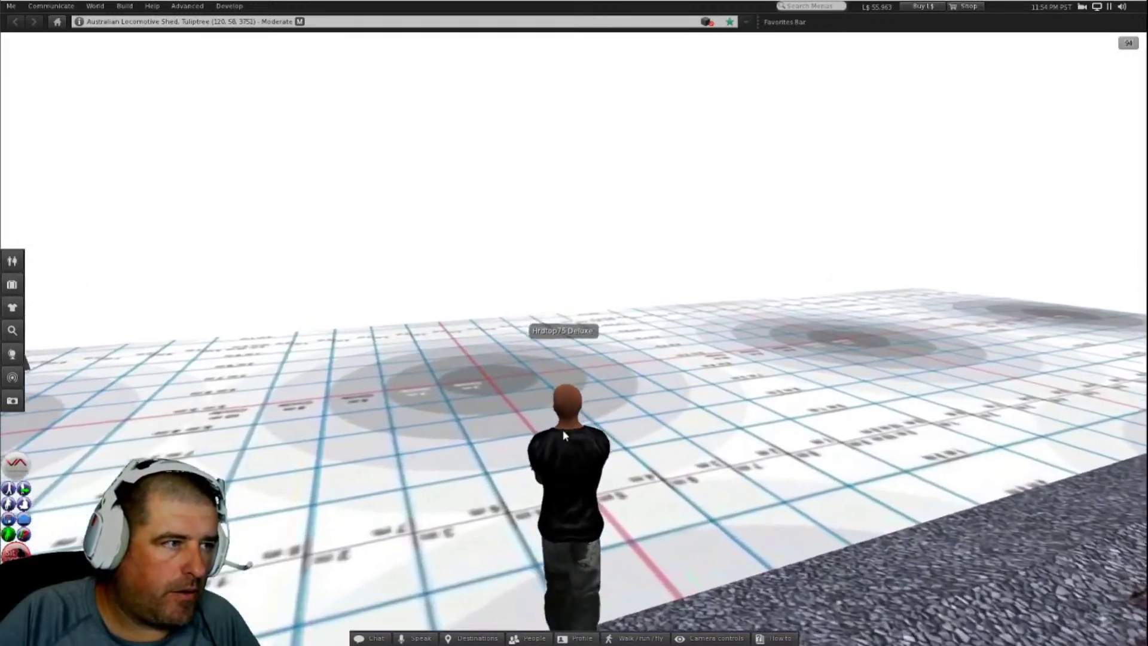
{"action": "key", "text": "Left"}
{"action": "key", "text": "Up"}
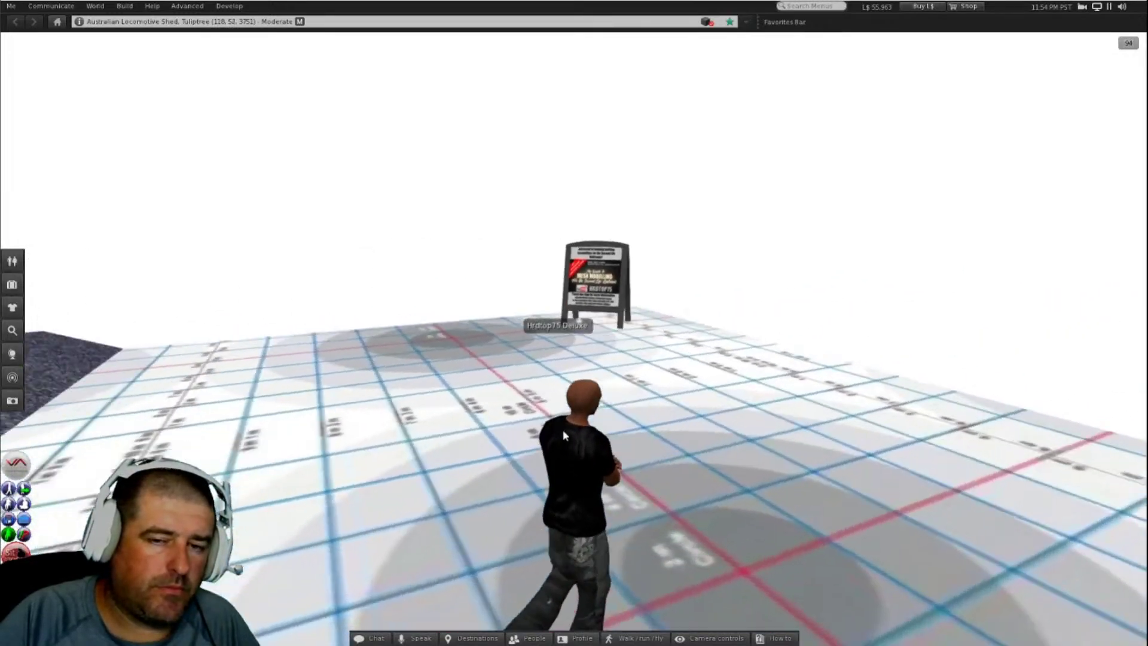
Step: Look around the platform with the avatar, viewing the track and walking past the mesh modelling sign
{"action": "key", "text": "Left"}
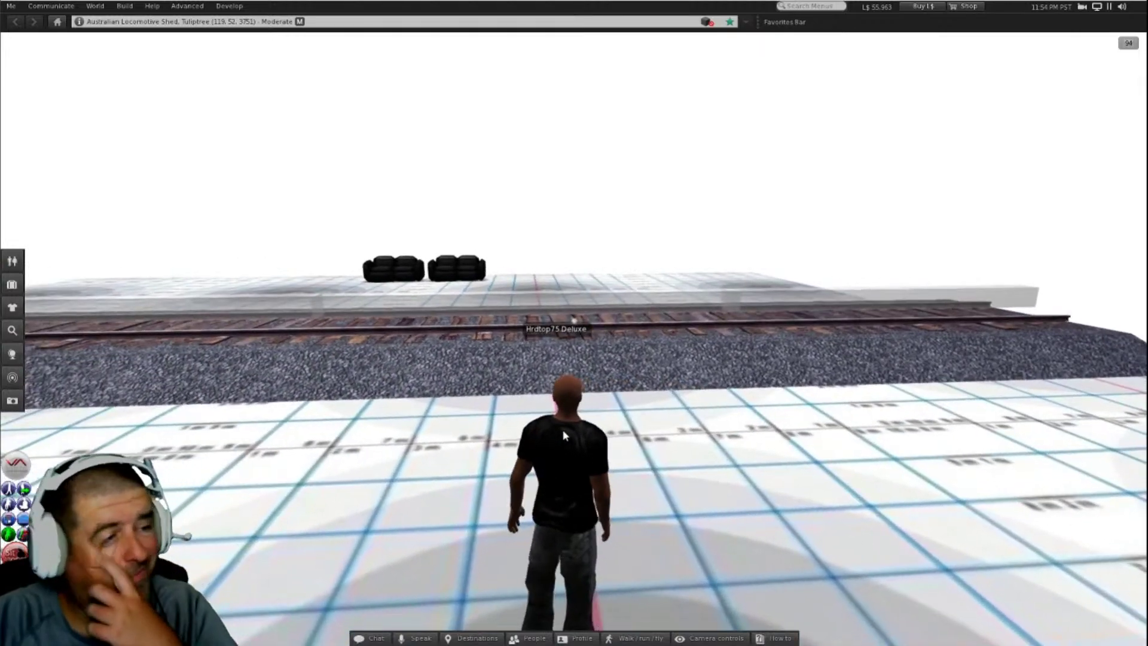
{"action": "key", "text": "Right"}
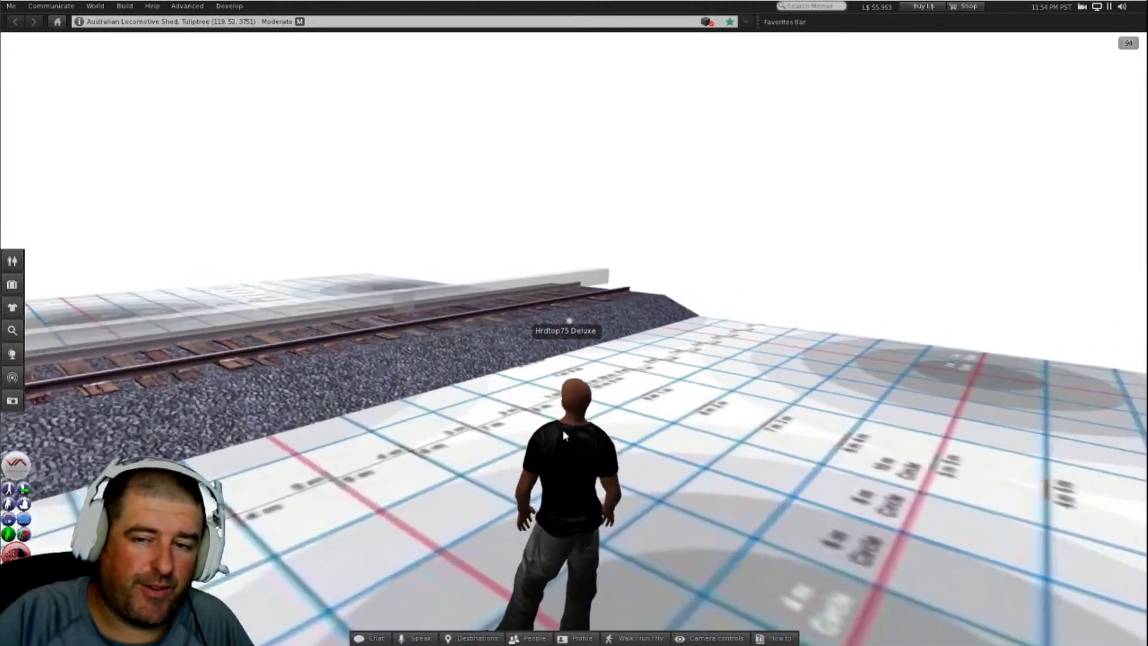
{"action": "key", "text": "Right"}
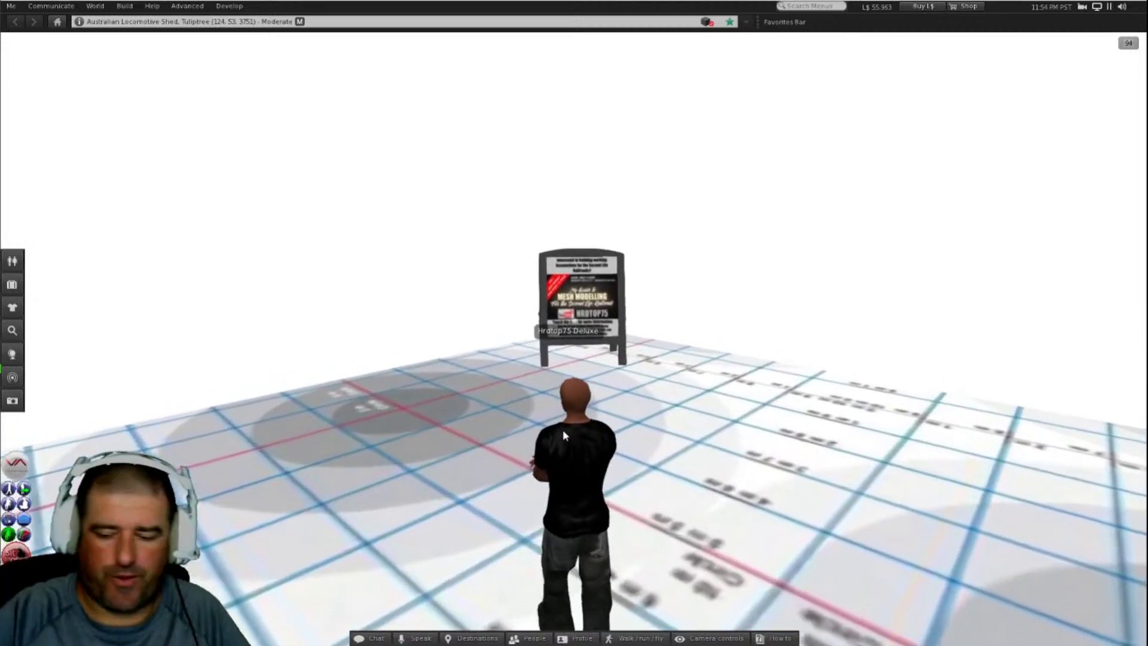
{"action": "key", "text": "Right"}
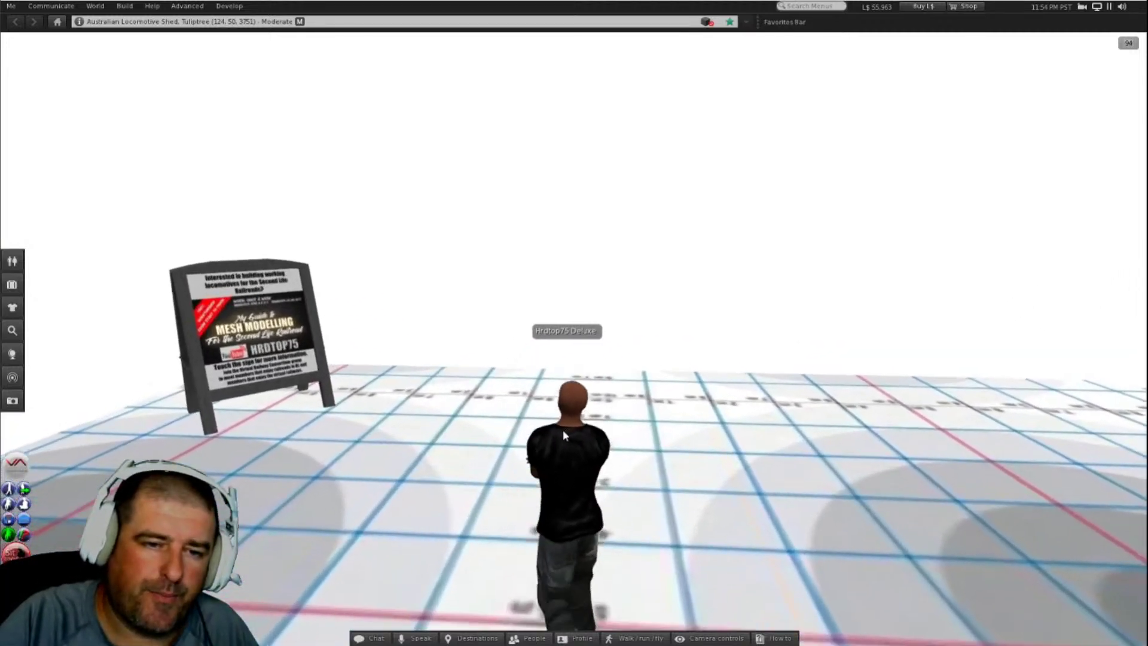
{"action": "key", "text": "Left"}
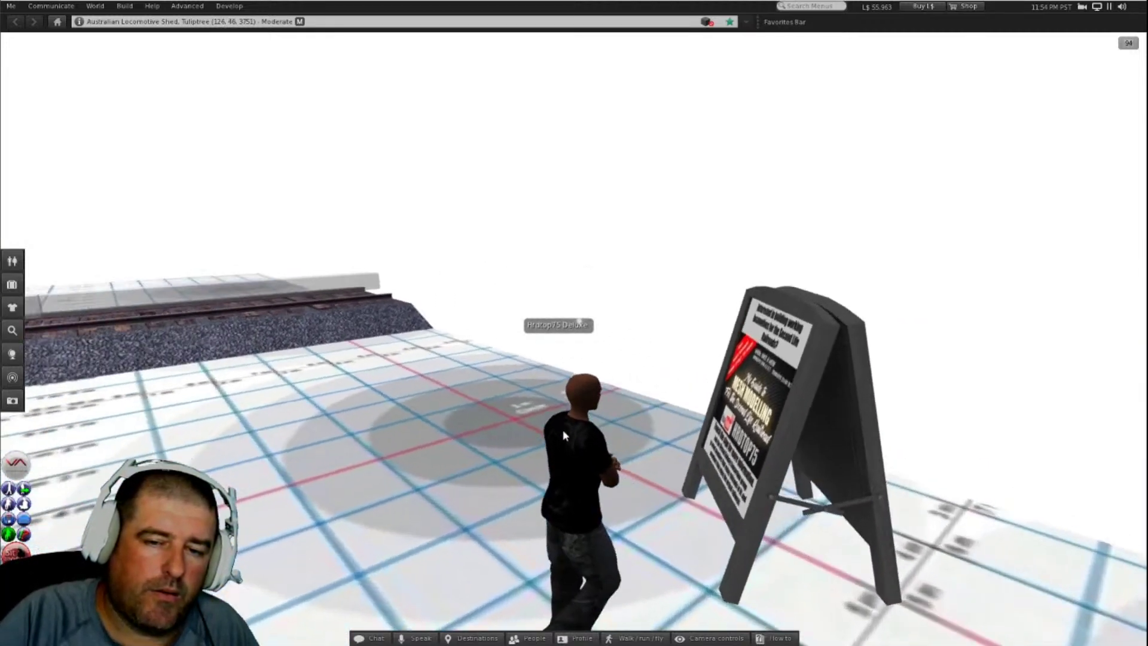
{"action": "key", "text": "Left"}
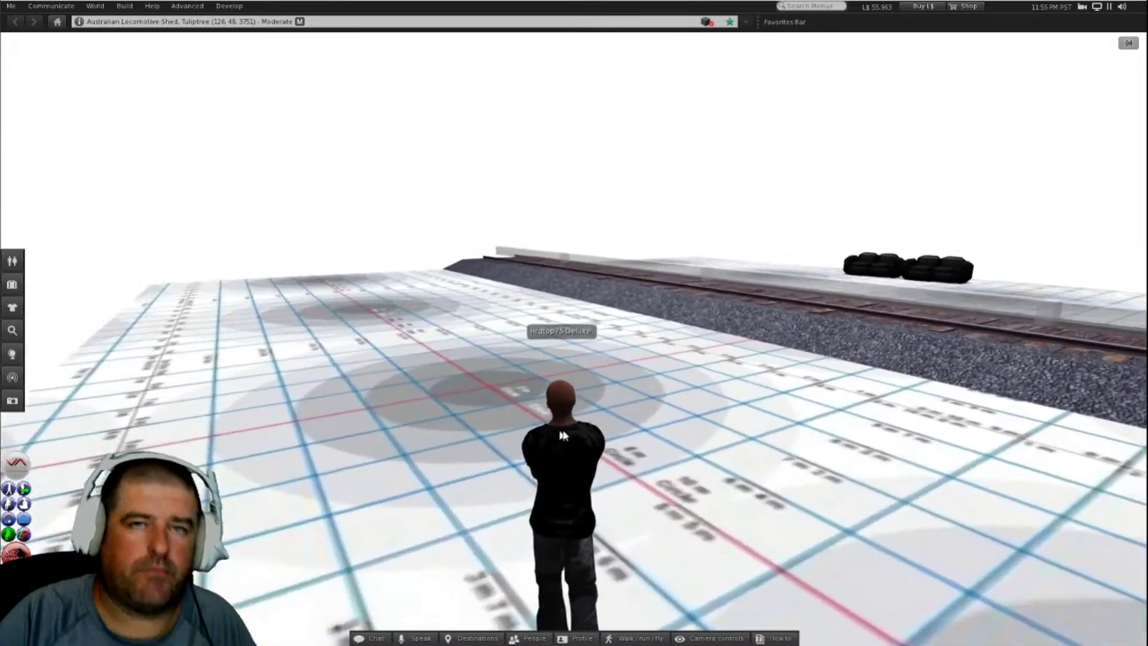